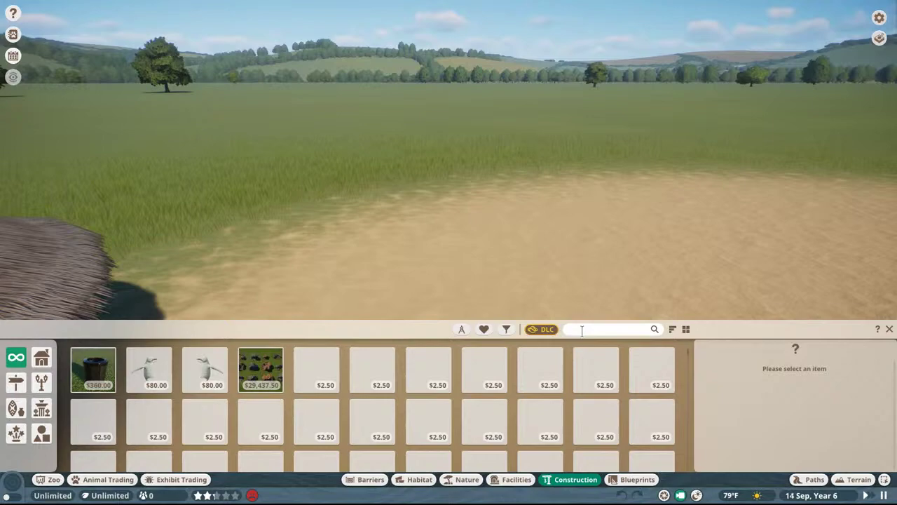
- Search the construction pieces for "safari" and enlarge the browser to show more rows of results
type("afari")
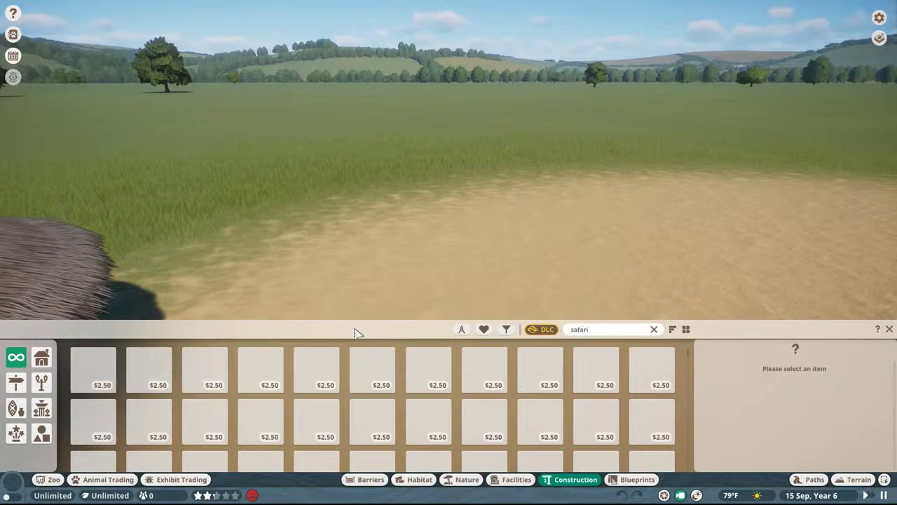
left_click_drag(354, 329, 365, 232)
scroll(361, 313, "down", 8)
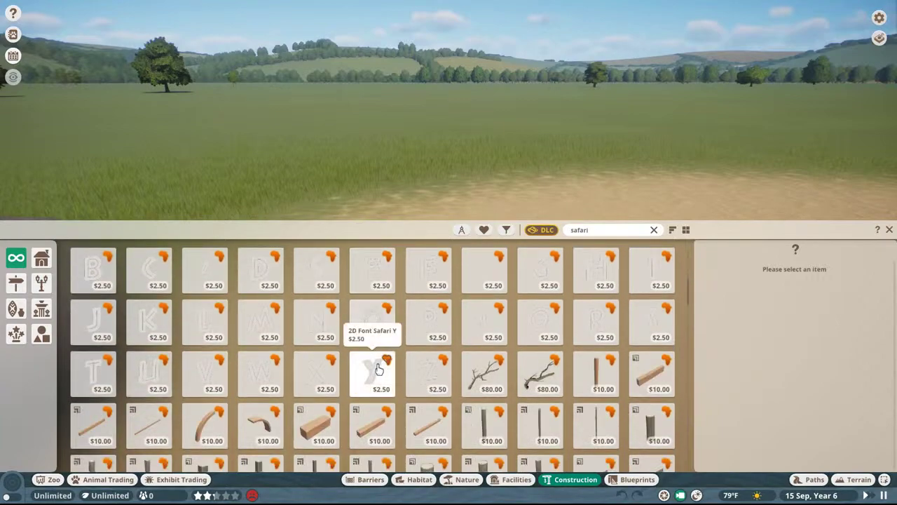
scroll(379, 369, "down", 2)
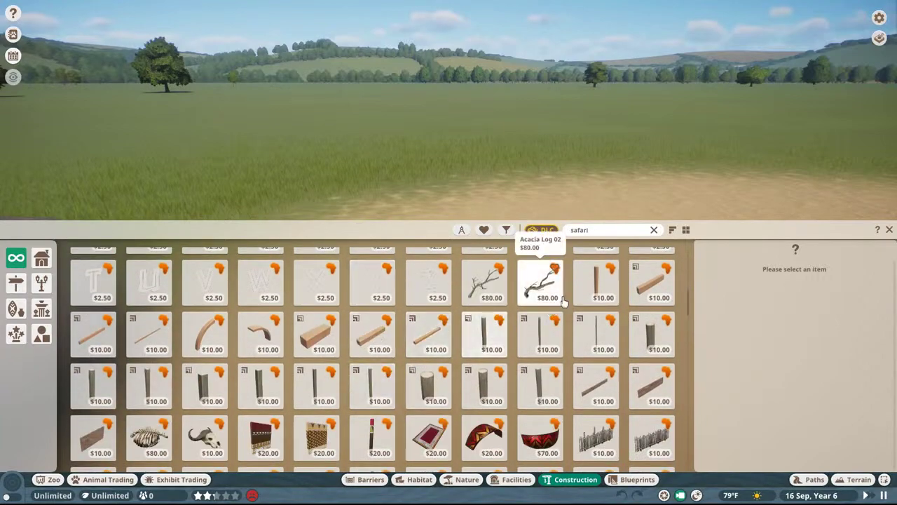
- Preview the round wooden post over the terrain and look further through the safari pieces down to the Kopje rocks
left_click(595, 280)
scroll(523, 344, "down", 3)
scroll(347, 321, "down", 7)
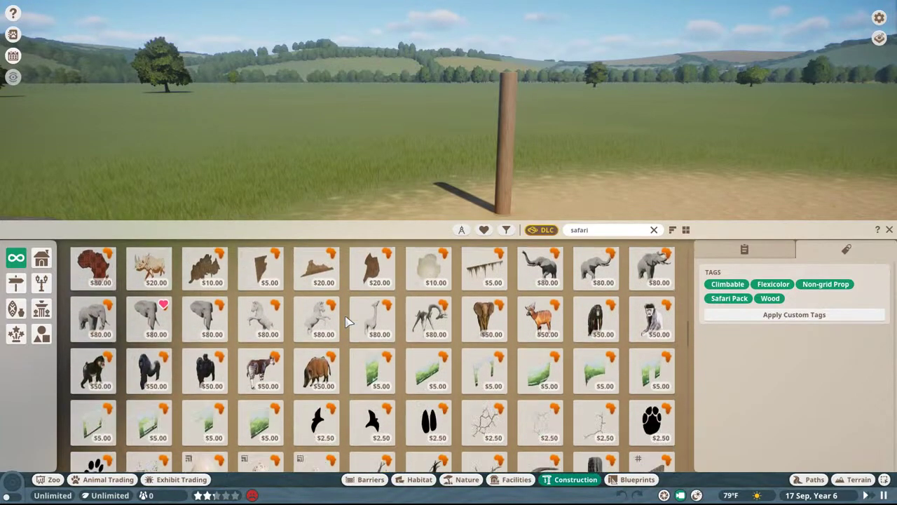
scroll(347, 321, "down", 8)
scroll(346, 321, "down", 5)
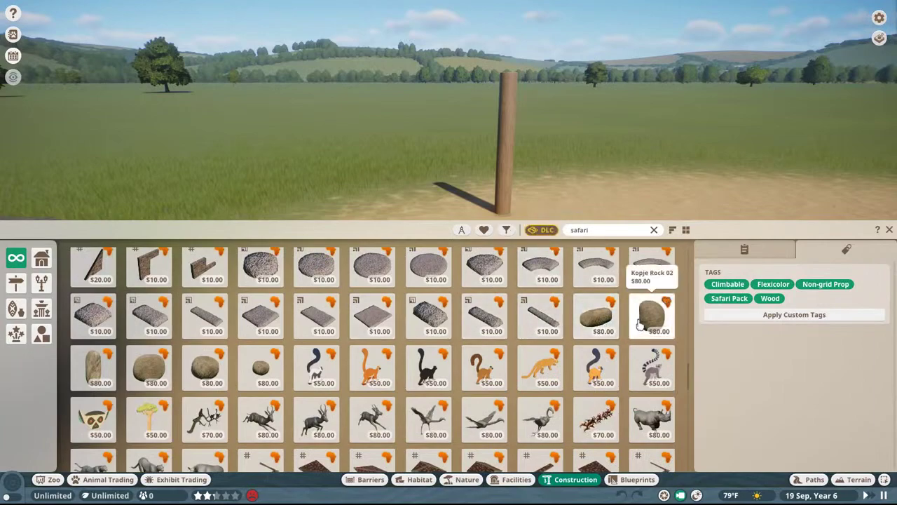
- Preview Kopje Rock 02, the elongated rock and the two rounded Kopje rocks over the ground to compare their shapes
left_click(638, 323)
key("z")
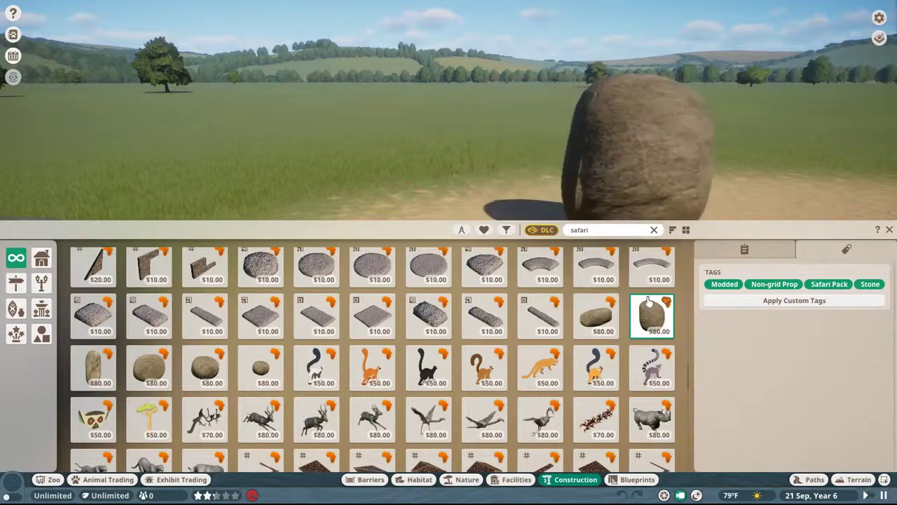
left_click(596, 315)
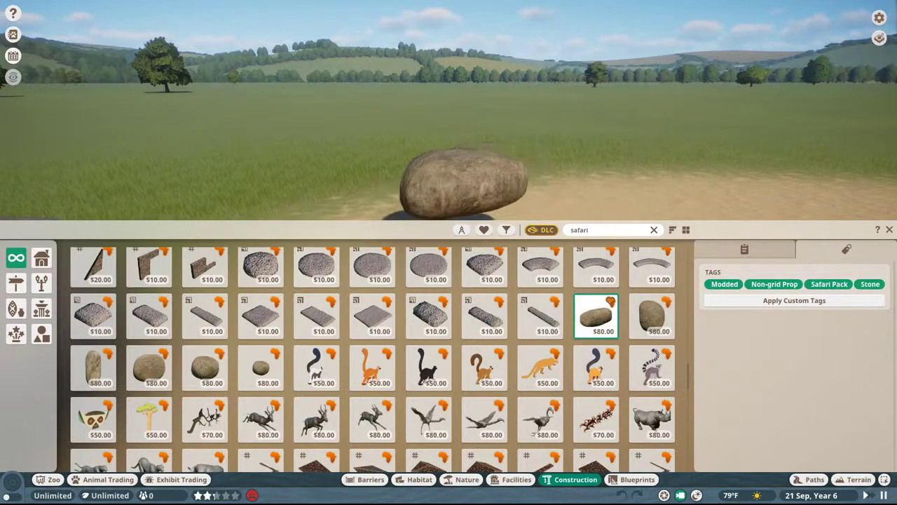
left_click(148, 366)
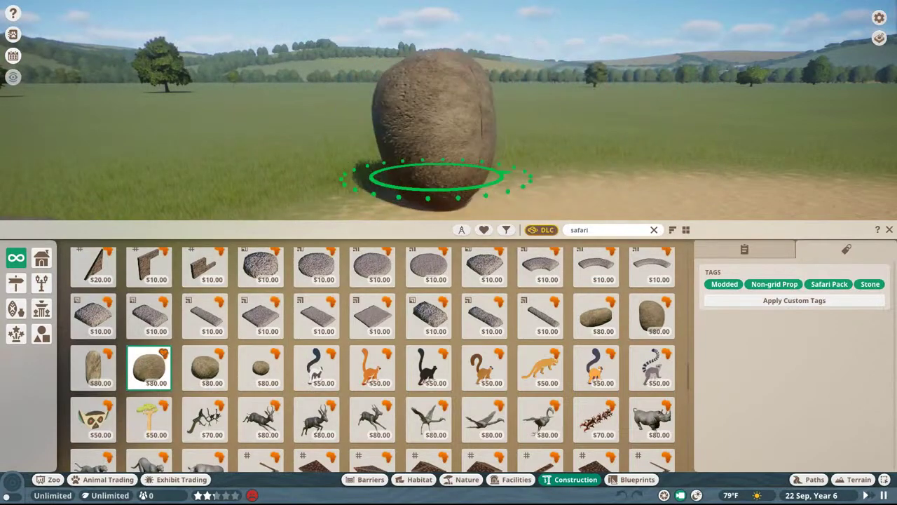
left_click(204, 364)
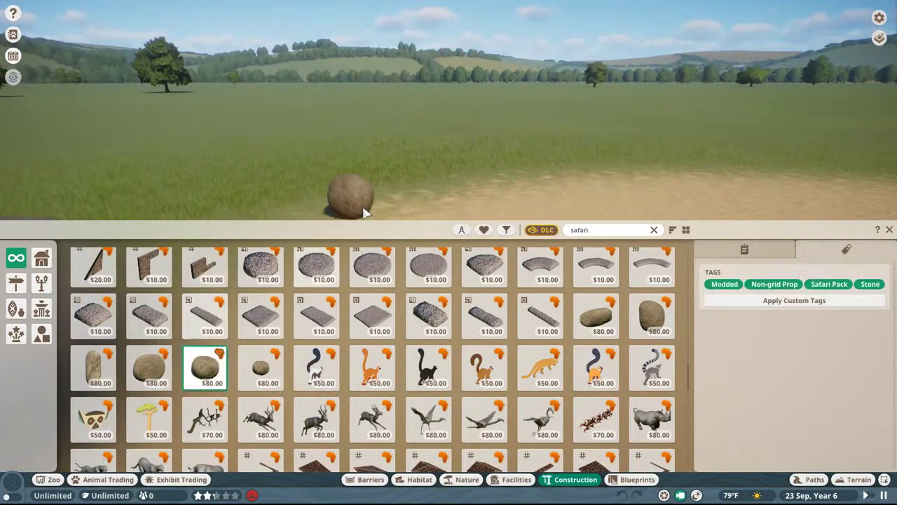
key("z")
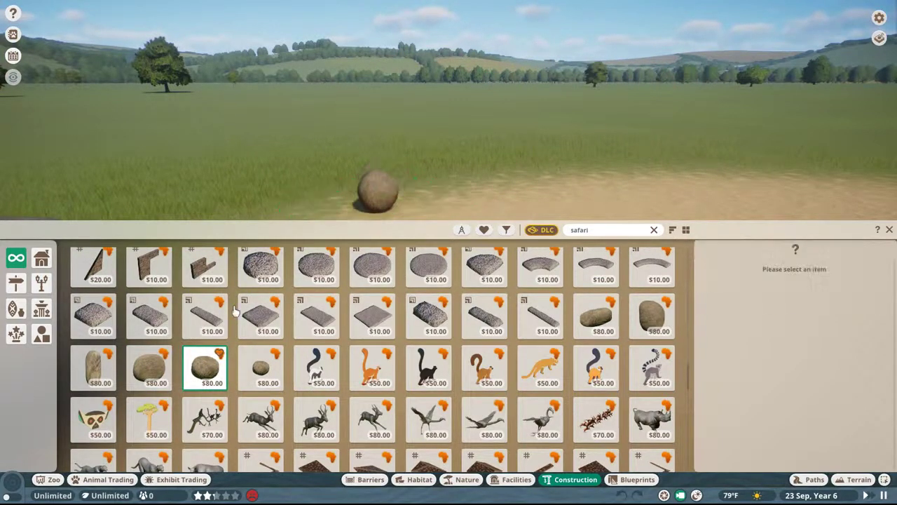
- Place the tall, narrow Kopje rock at the edge of the sand and delete it again
left_click(94, 366)
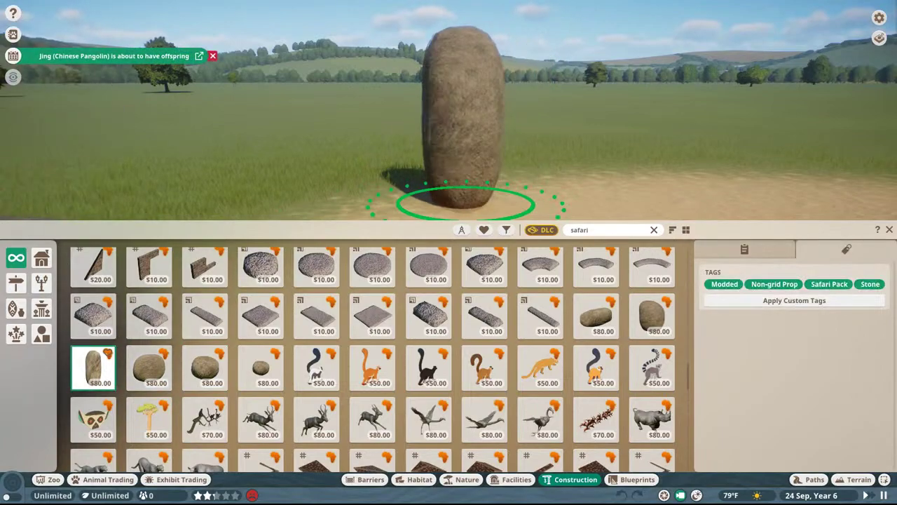
left_click(426, 196)
right_click(397, 143)
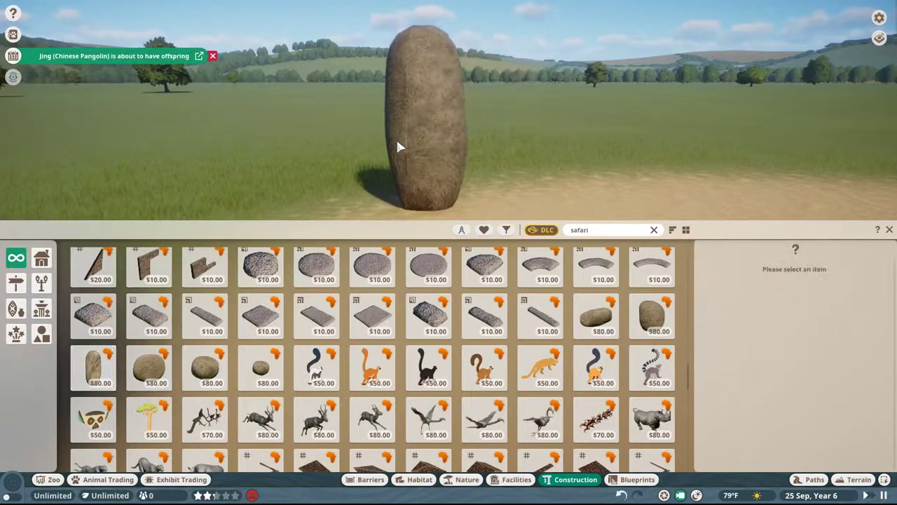
key("Delete")
- Preview the elongated Kopje rock up close above the sand, without placing it
scroll(476, 314, "down", 1)
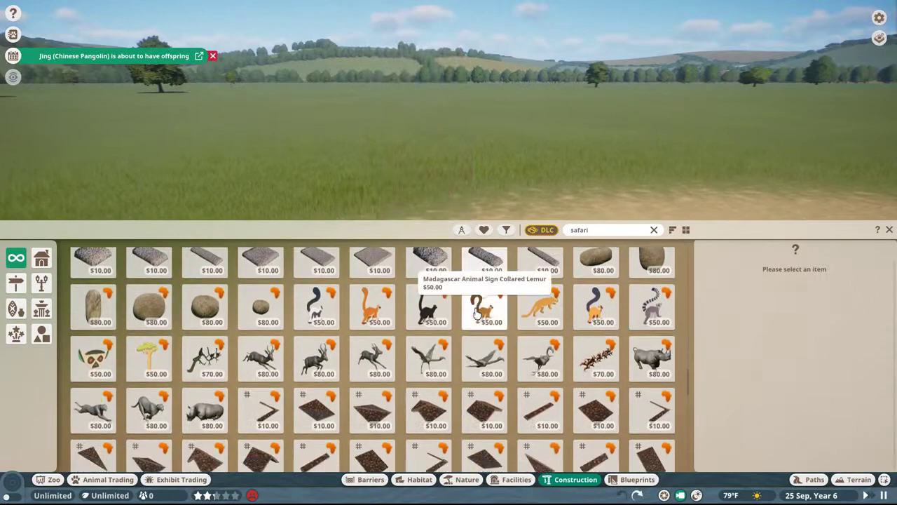
left_click(596, 263)
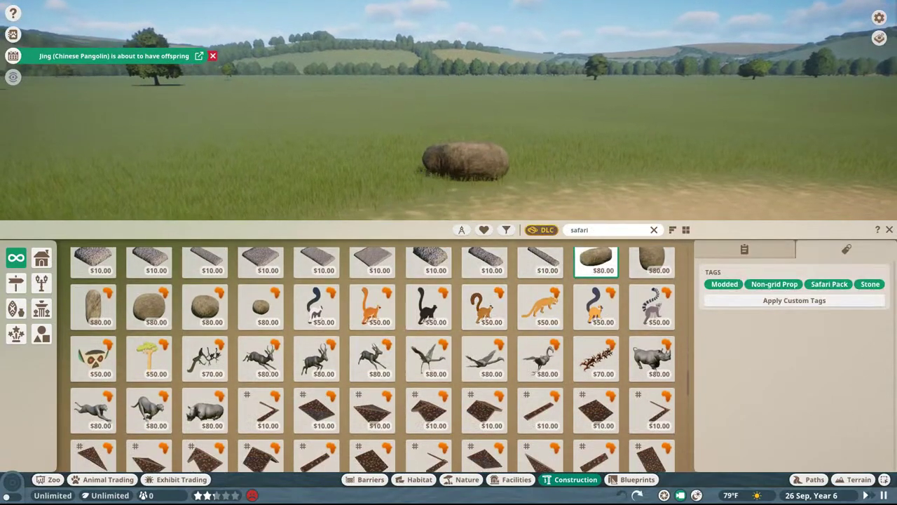
middle_click_drag(465, 163, 481, 77)
key("z")
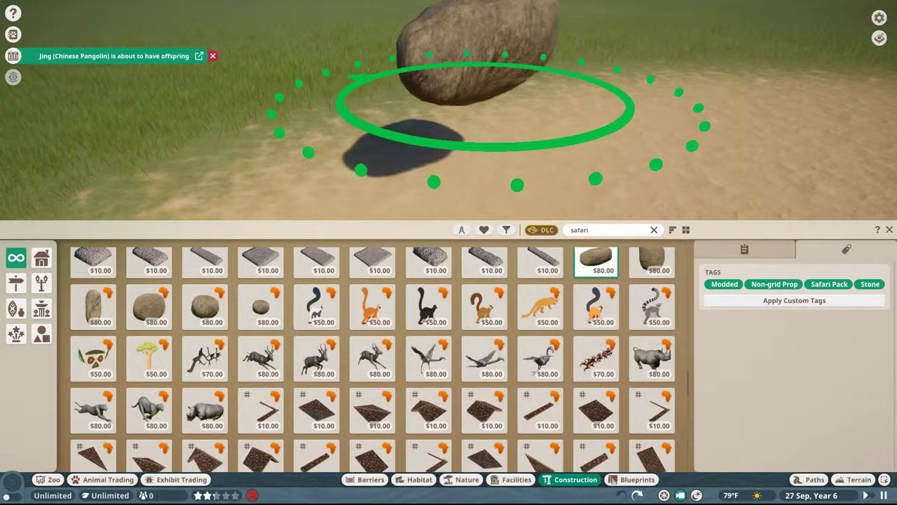
right_click(484, 96)
- Look further through the safari pieces to the furniture and preview the brown armchair on the sand
scroll(459, 318, "down", 1)
scroll(459, 317, "down", 3)
scroll(459, 317, "down", 2)
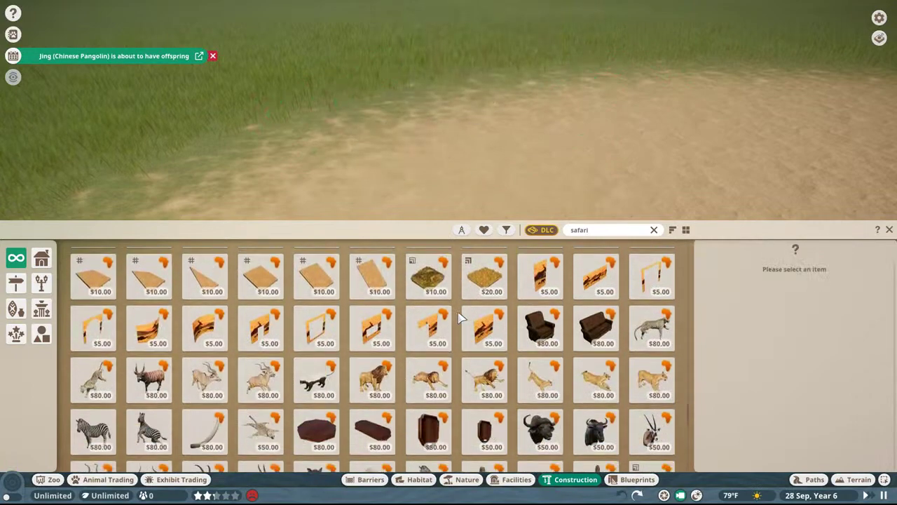
left_click(536, 300)
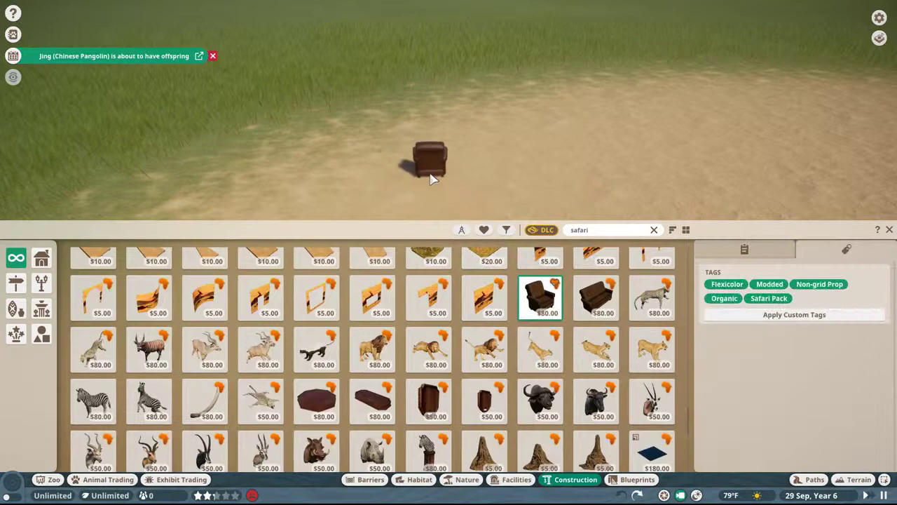
- Place one large octagonal dark wood display base on the sand near the grey wall
left_click(316, 400)
middle_click_drag(485, 137, 430, 120)
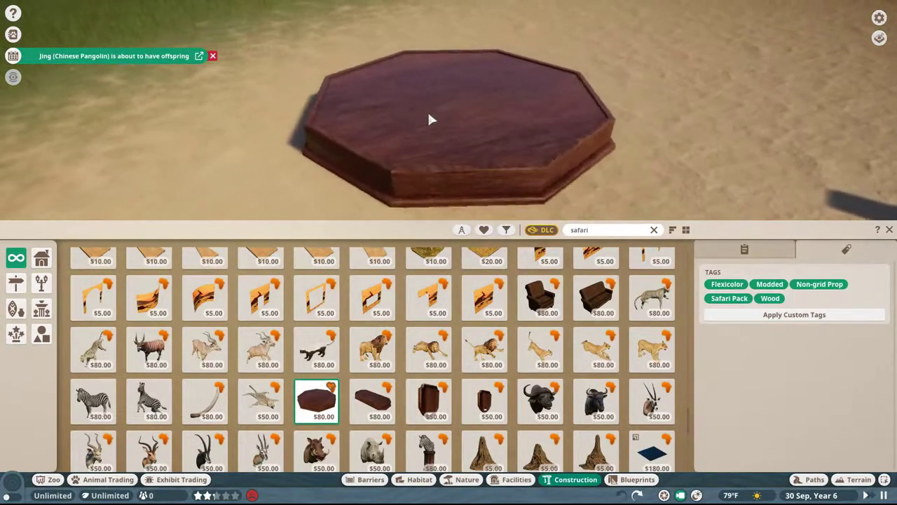
key("s")
key("d")
left_click(377, 89)
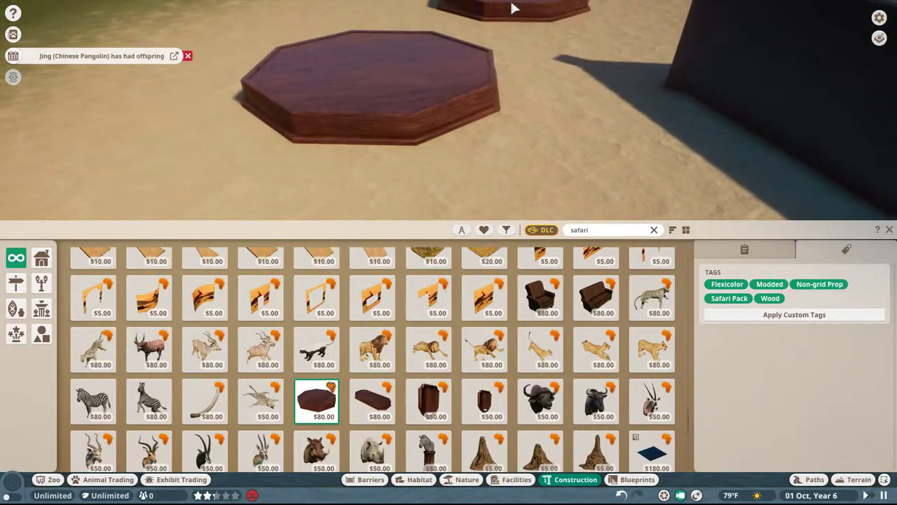
right_click(511, 3)
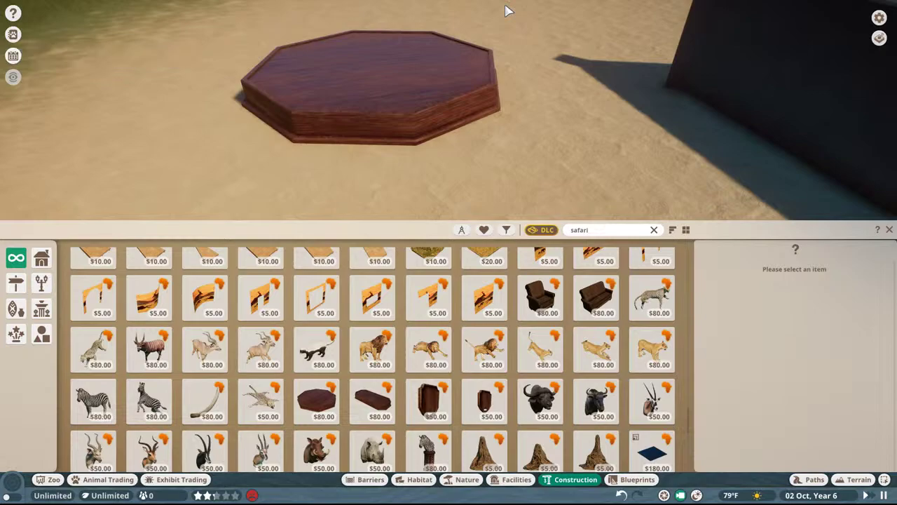
- Place the long, narrow wood display base on the sand beside the octagonal base
scroll(457, 110, "up", 5)
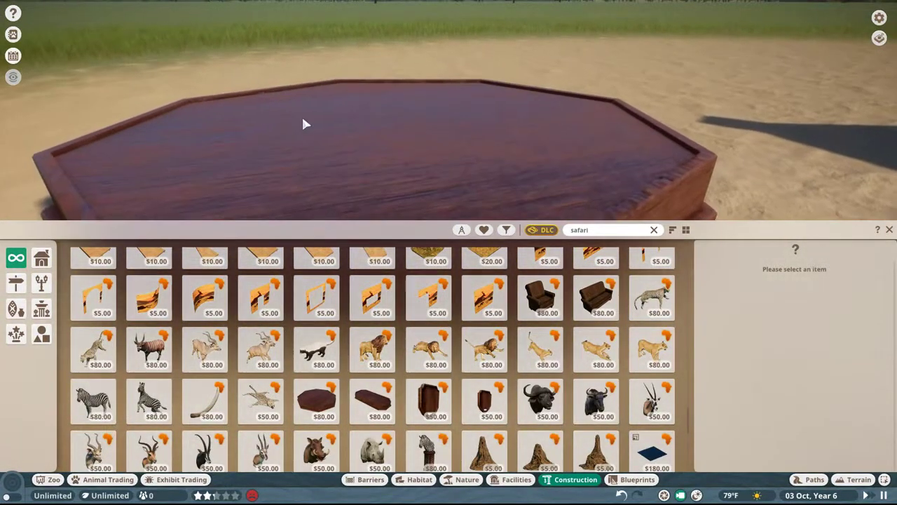
scroll(394, 140, "down", 5)
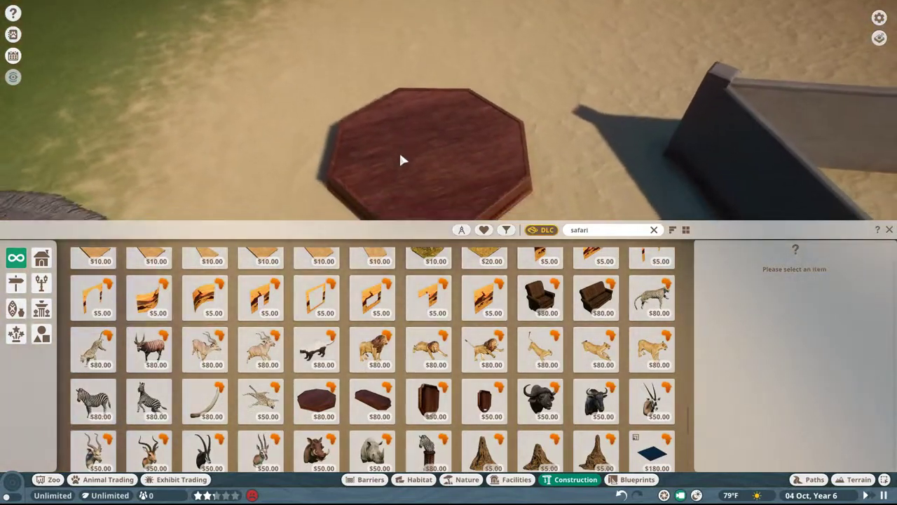
left_click(372, 401)
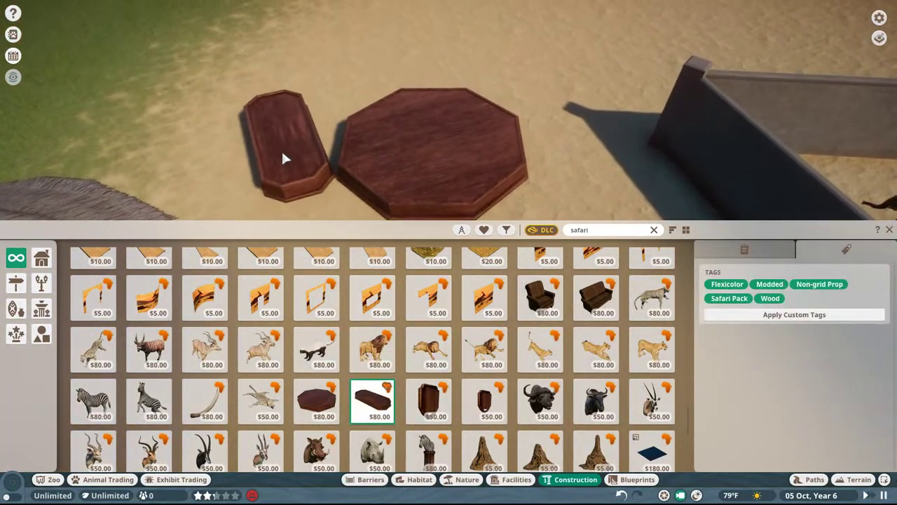
key("z")
left_click(283, 131)
right_click(413, 97)
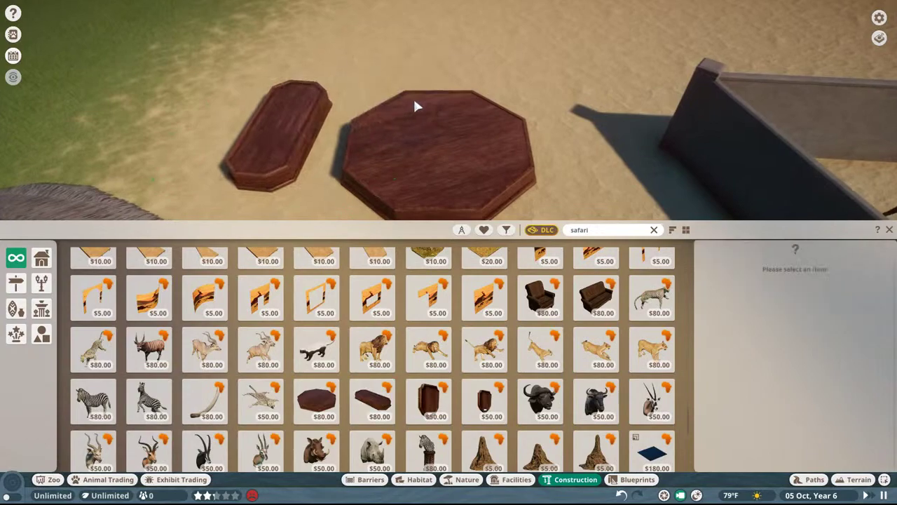
- Search the nature pieces for "mulch" and position a Mulch Patches Straight 2m x 2m on top of the octagonal base
scroll(413, 97, "up", 5)
left_click(467, 480)
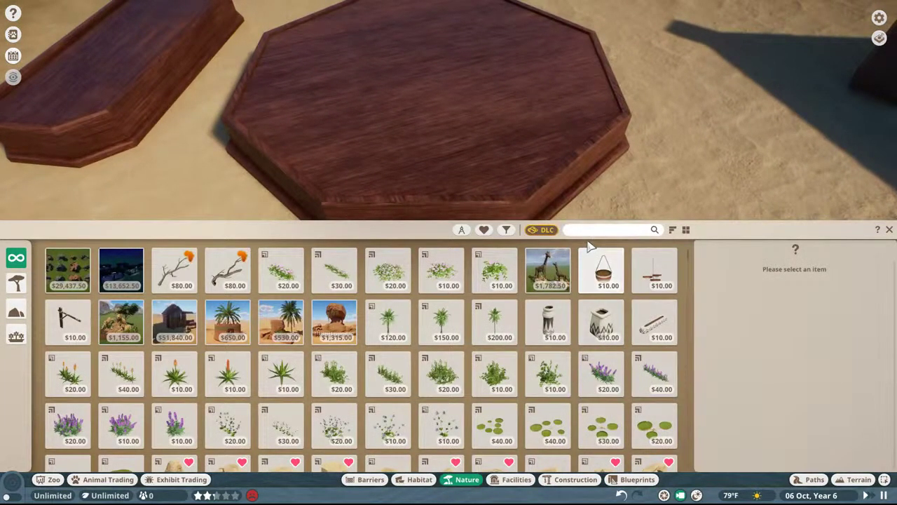
left_click(579, 231)
type("mulch")
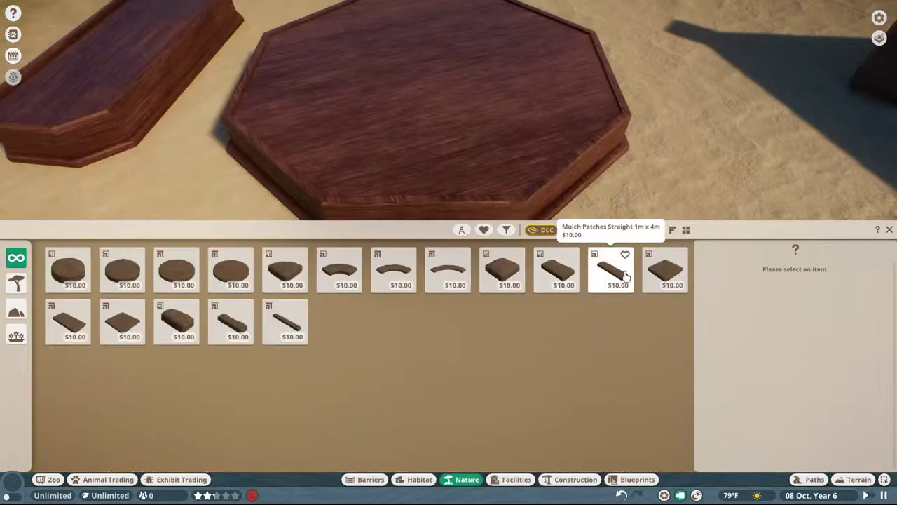
left_click(665, 270)
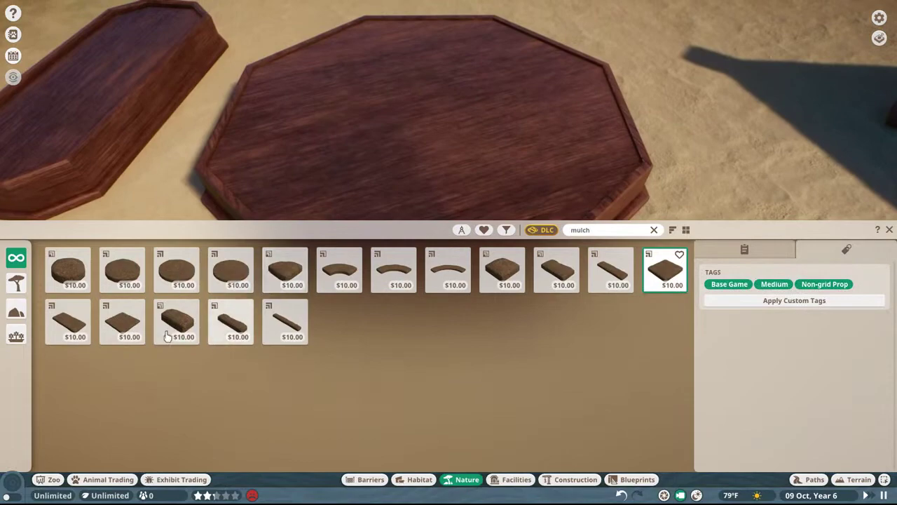
left_click(122, 321)
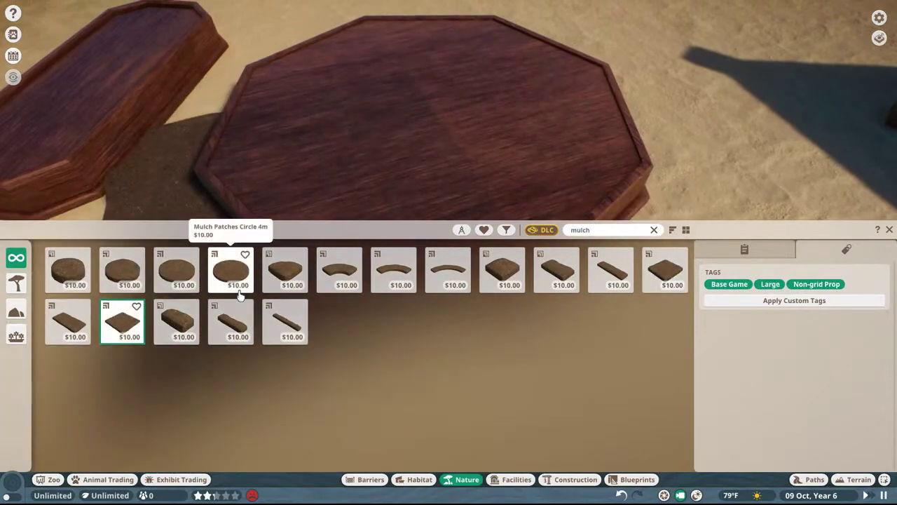
left_click(674, 275)
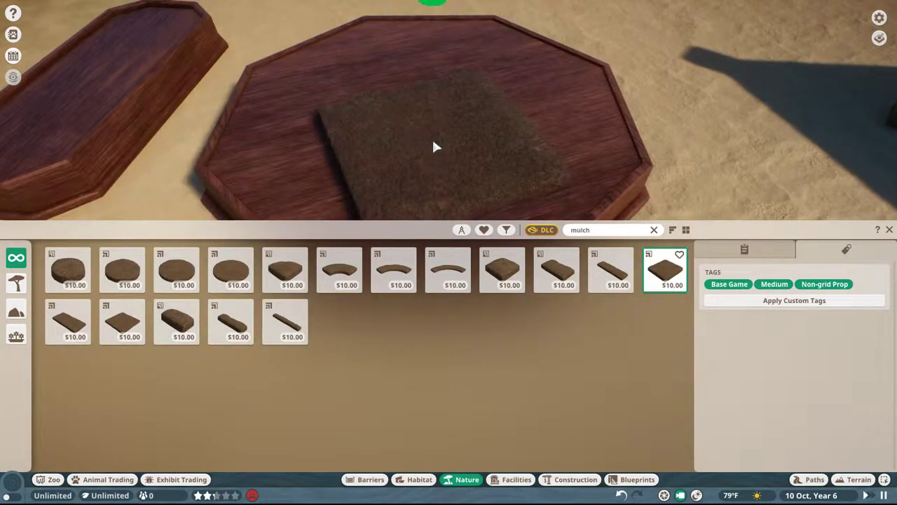
left_click(498, 124)
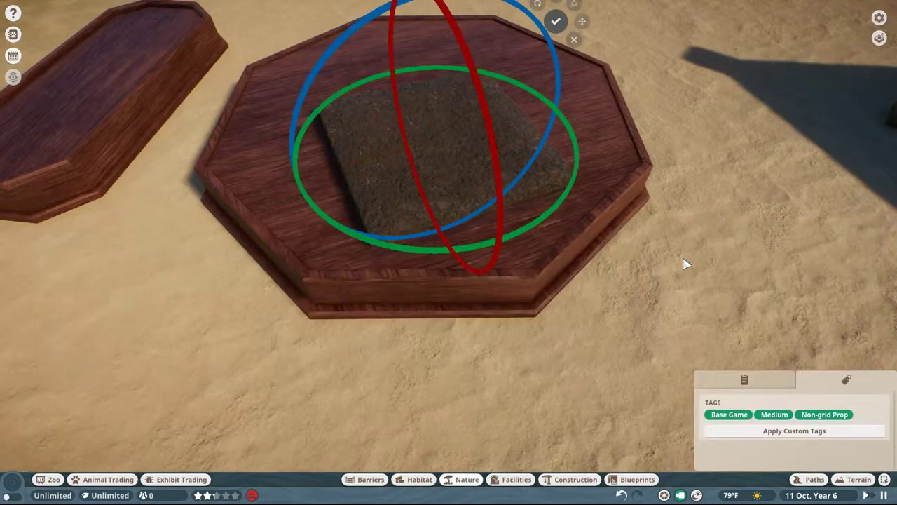
- Sink the mulch patch nearly flush with the octagonal base's surface and shift it sideways toward the rim
left_click_drag(357, 54, 524, 223)
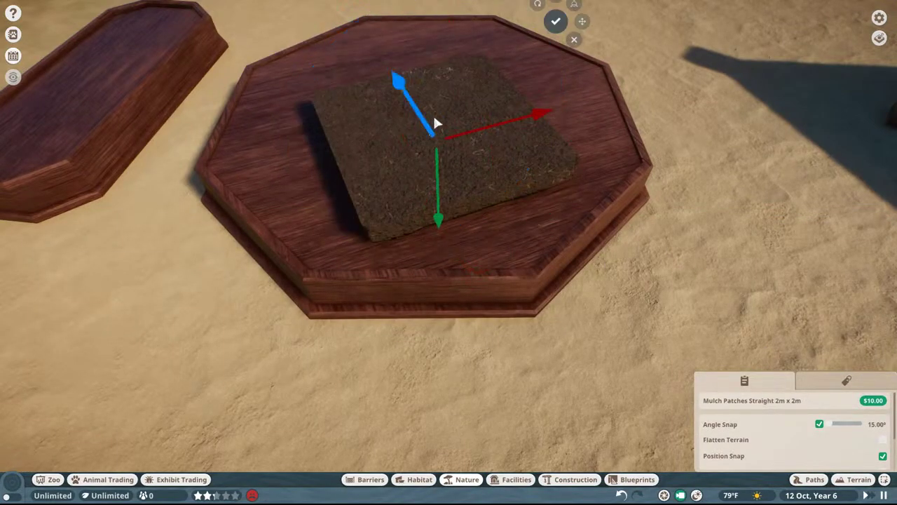
left_click_drag(441, 195, 437, 204)
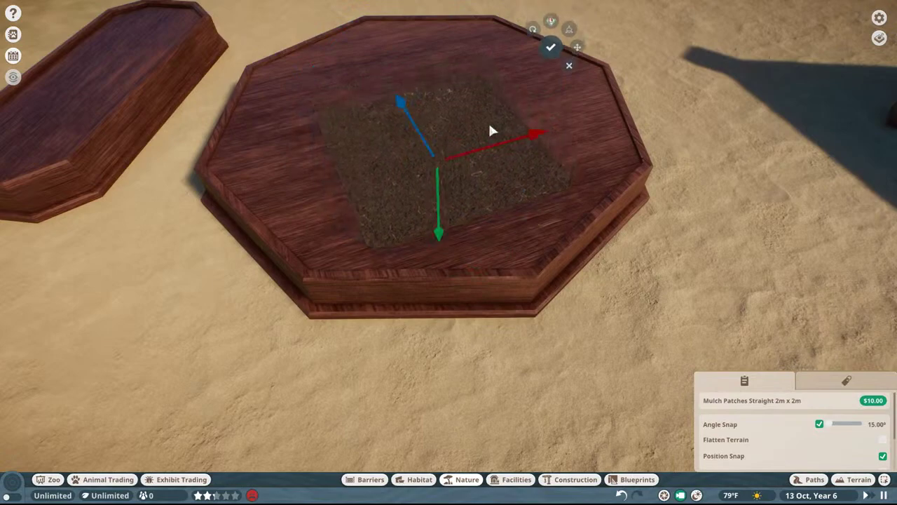
left_click_drag(507, 153, 477, 153)
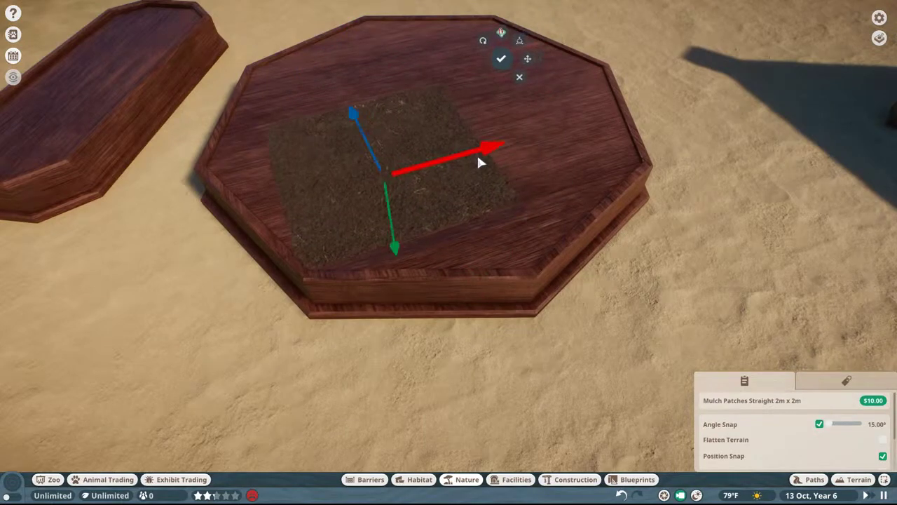
- Try to fit mulch inside the rim of the octagonal base with further moves and placements
left_click(374, 220)
left_click_drag(360, 291, 448, 281)
left_click(420, 214)
left_click(420, 219)
left_click_drag(414, 148, 388, 158)
left_click(388, 158)
left_click_drag(355, 313, 343, 332)
left_click(274, 187)
left_click_drag(317, 155, 301, 134)
middle_click_drag(385, 203, 382, 219)
left_click(481, 104)
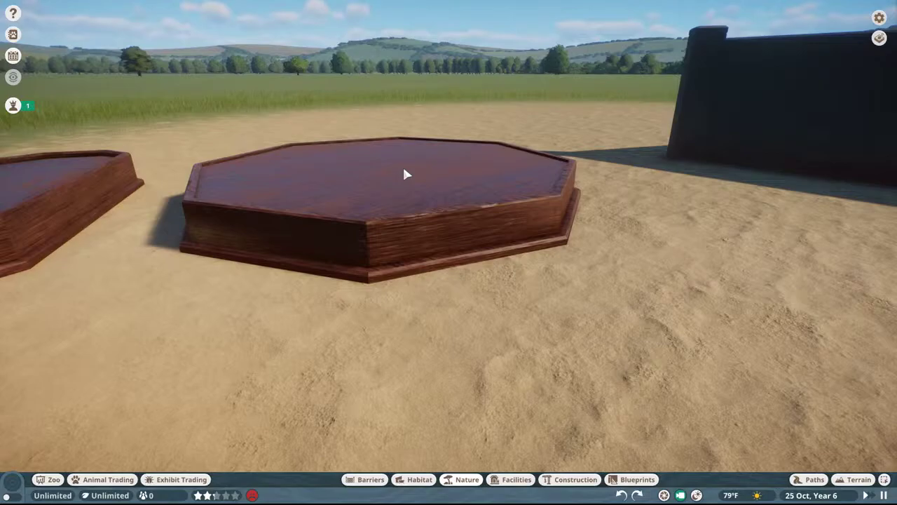
- Inspect the two wooden bases from above and reopen the construction pieces
middle_click_drag(403, 169, 399, 192)
scroll(393, 186, "down", 5)
scroll(399, 192, "up", 3)
scroll(538, 399, "down", 3)
left_click(558, 480)
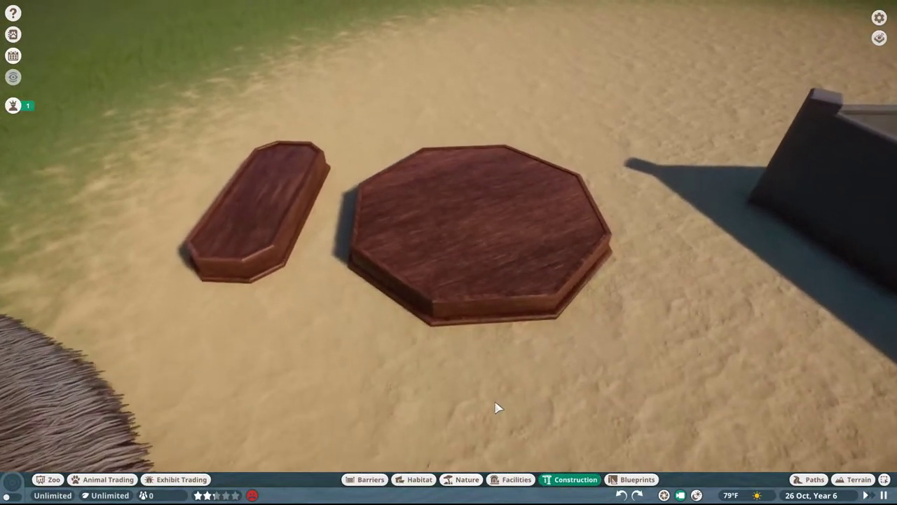
- Look through the rest of the safari pieces and search the construction pieces for "india pack"
scroll(486, 371, "down", 3)
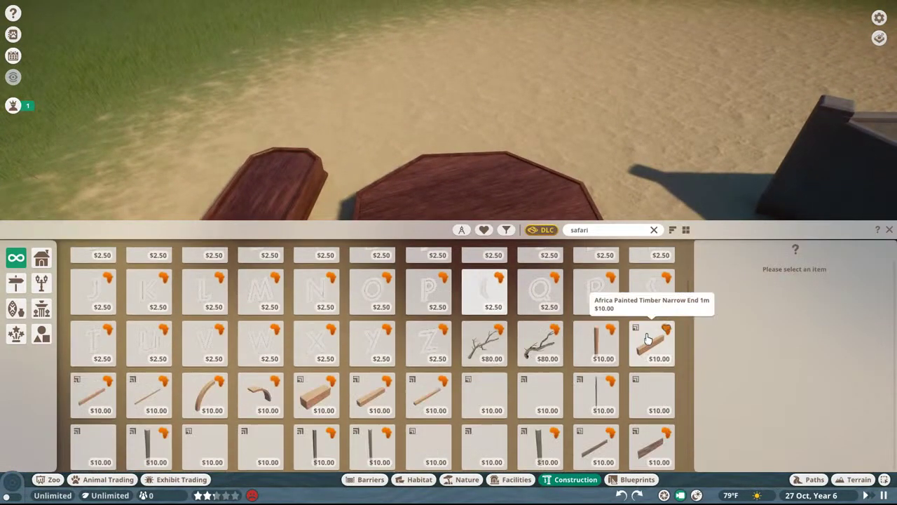
left_click_drag(690, 299, 684, 442)
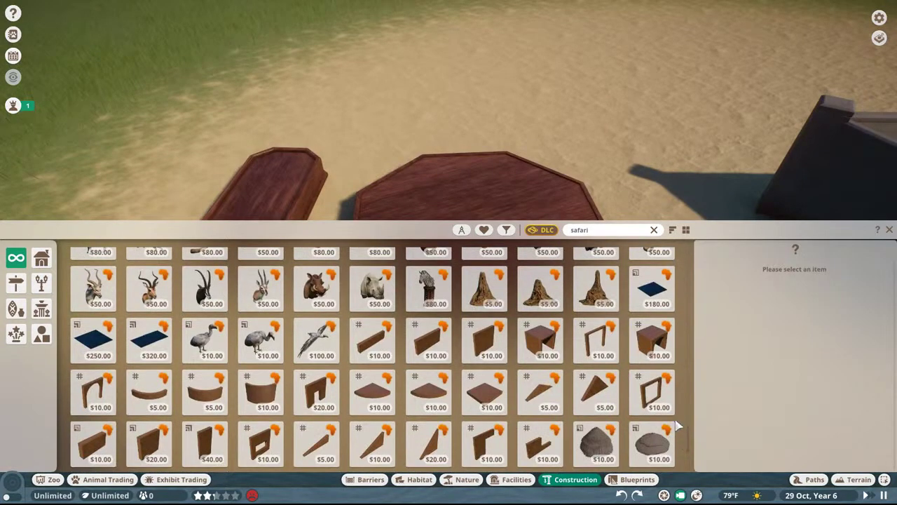
left_click(615, 229)
type("indian")
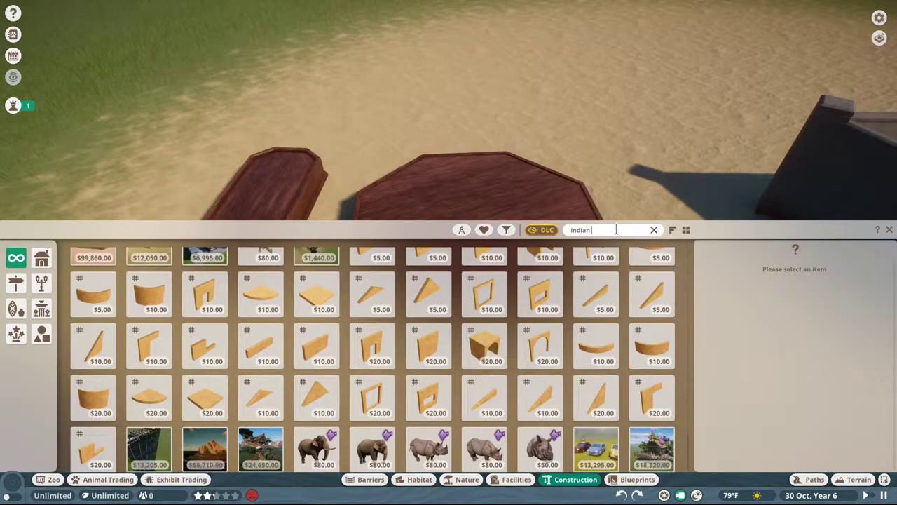
type(" park")
key("BackSpace")
key("BackSpace")
key("BackSpace")
type("c")
key("BackSpace")
key("BackSpace")
key("BackSpace")
key("BackSpace")
type("pac")
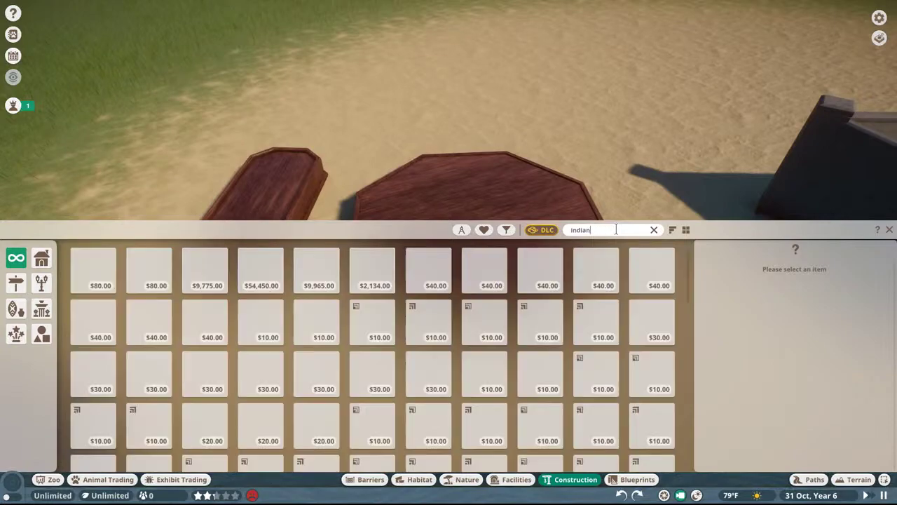
type("k")
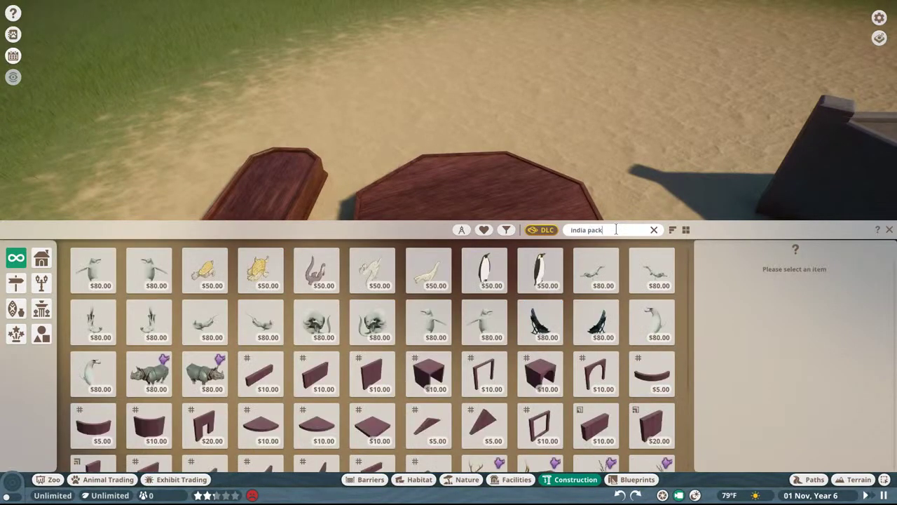
- Place three different full-body taxidermy tigers, starting with the rearing Tiger 01, side by side at the edge of the sand
scroll(537, 344, "down", 2)
scroll(510, 121, "down", 1)
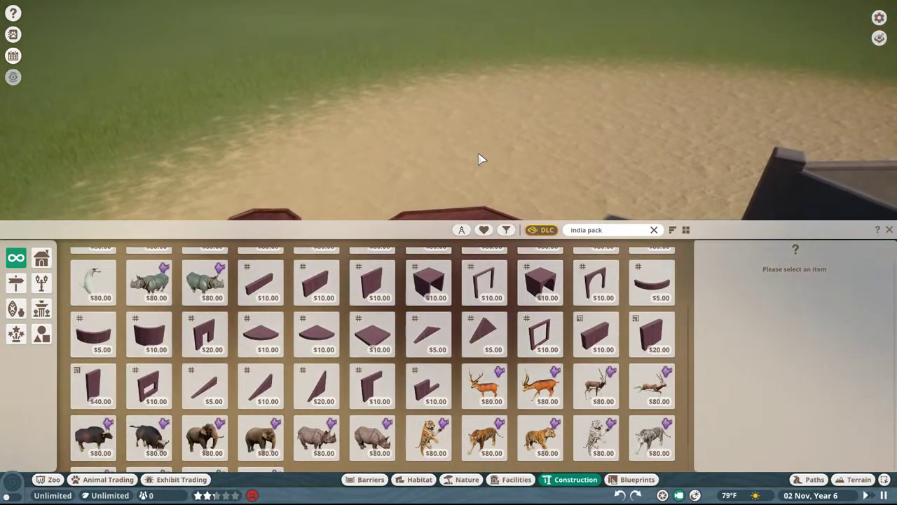
scroll(480, 291, "down", 1)
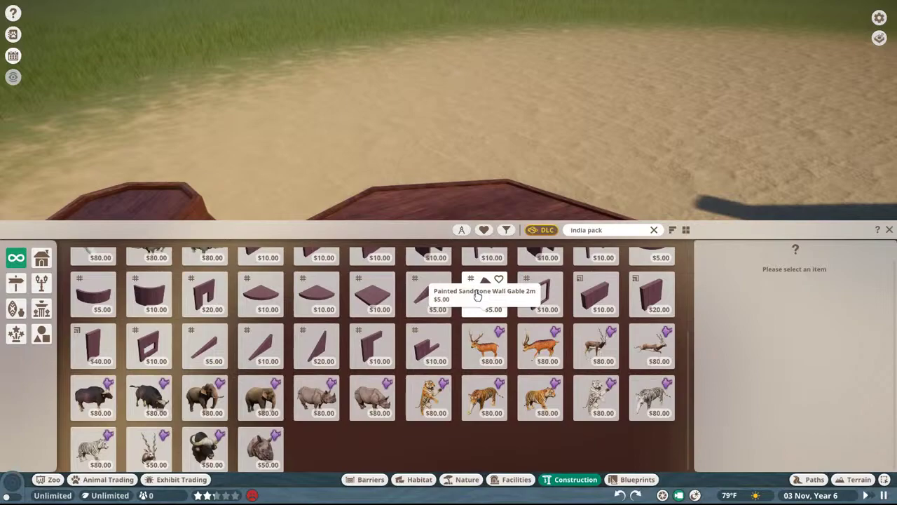
scroll(486, 189, "down", 2)
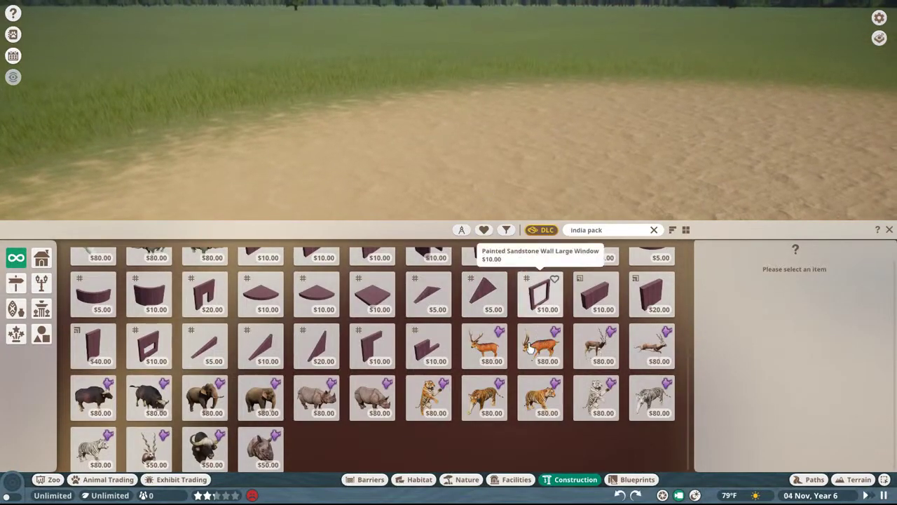
left_click(429, 397)
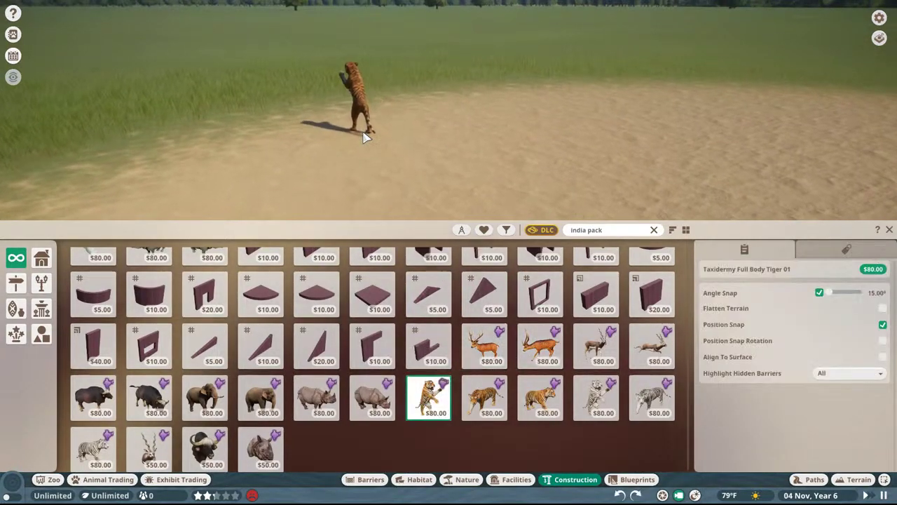
left_click(366, 168)
left_click(484, 397)
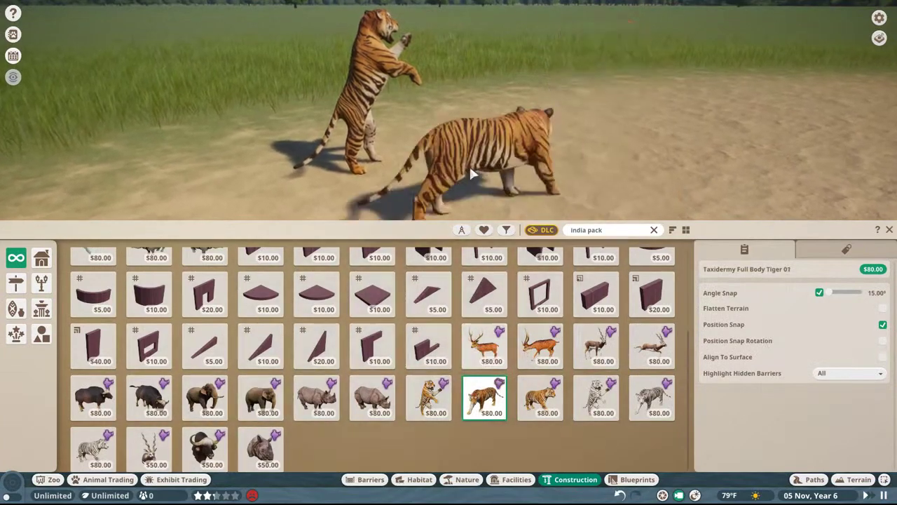
left_click(471, 172)
left_click(541, 398)
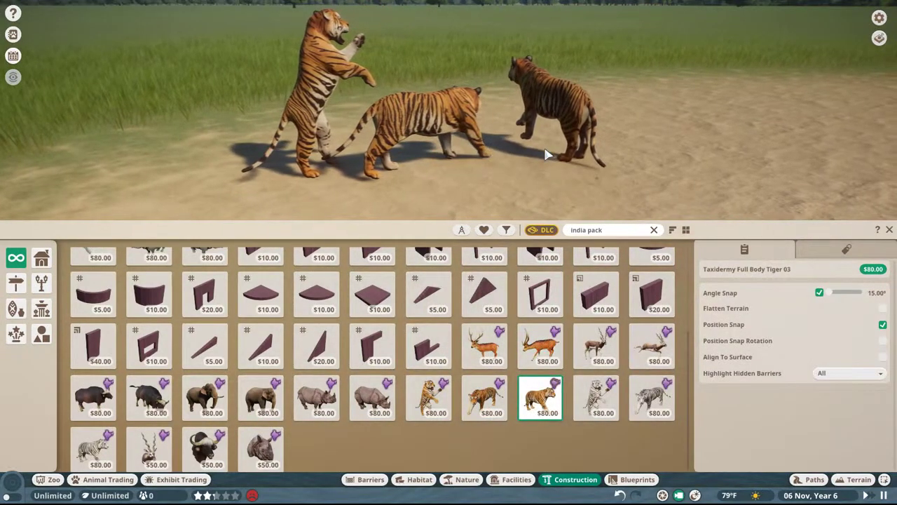
left_click(546, 150)
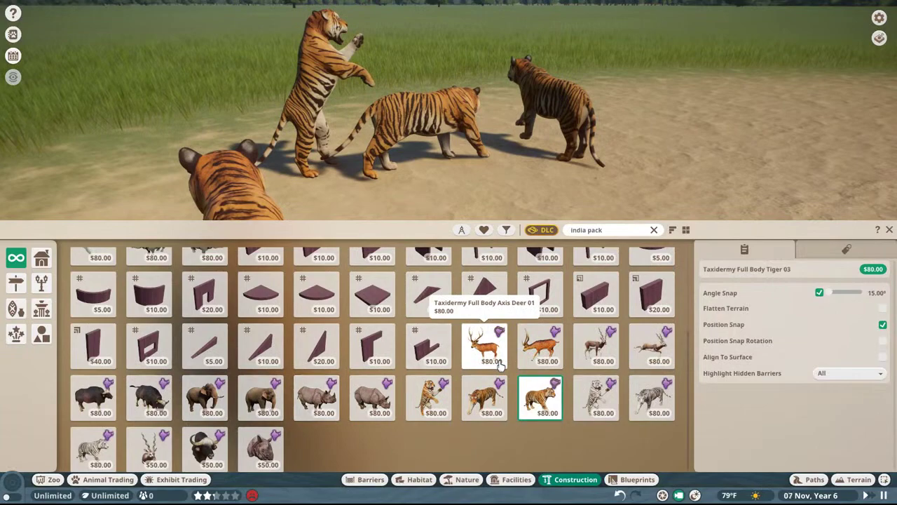
- Place the first grey metallic rhino statue on the grass beside the rearing tiger
scroll(315, 301, "up", 3)
left_click(148, 347)
left_click(312, 196)
right_click(451, 136)
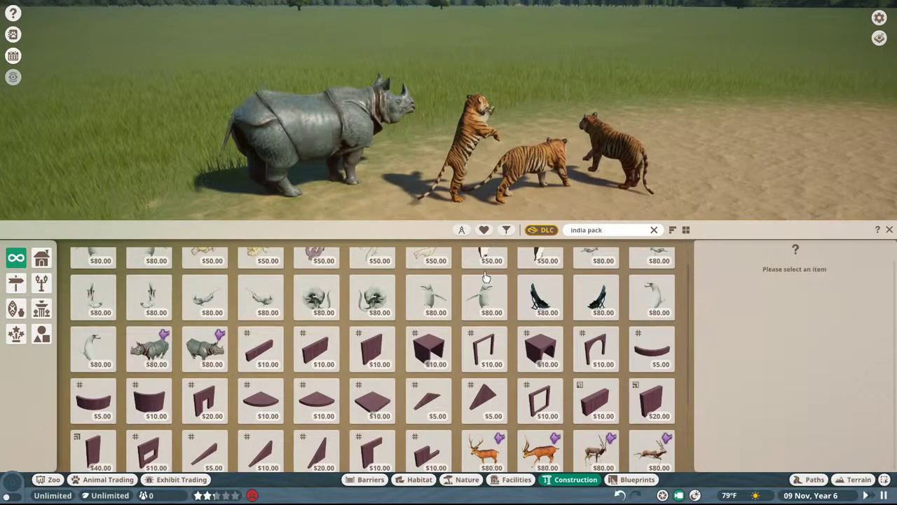
- Place Taxidermy Full Body Blackbuck 01 and the leaping Blackbuck 02 close together on the sand
scroll(487, 275, "down", 2)
left_click(608, 400)
key("w")
key("d")
left_click_drag(607, 163, 608, 166)
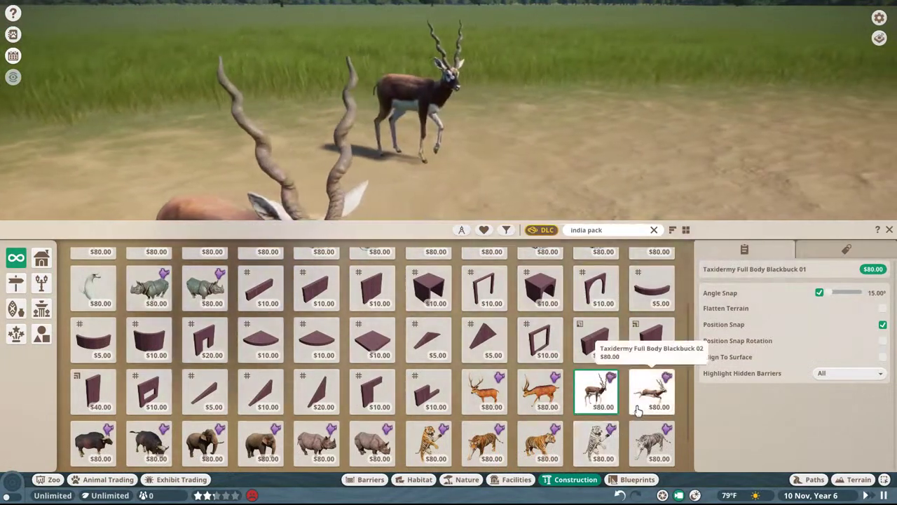
left_click(637, 409)
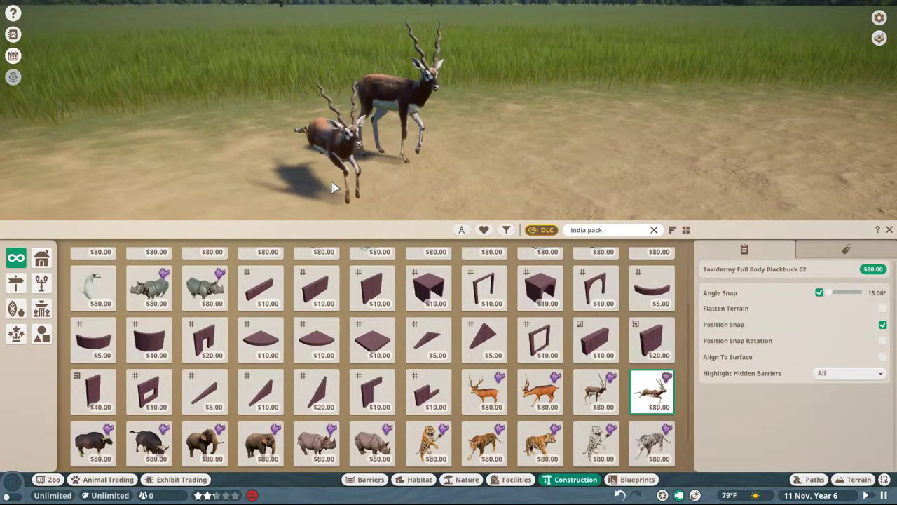
right_click(542, 86)
- Place Taxidermy Full Body Indian Elephant 01 and 02 next to each other on the grass near the blackbucks
scroll(387, 358, "down", 1)
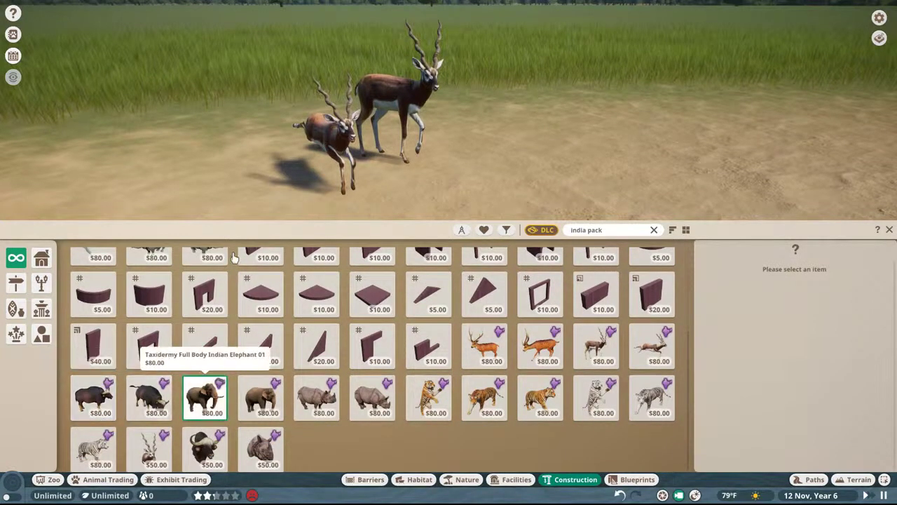
left_click(205, 396)
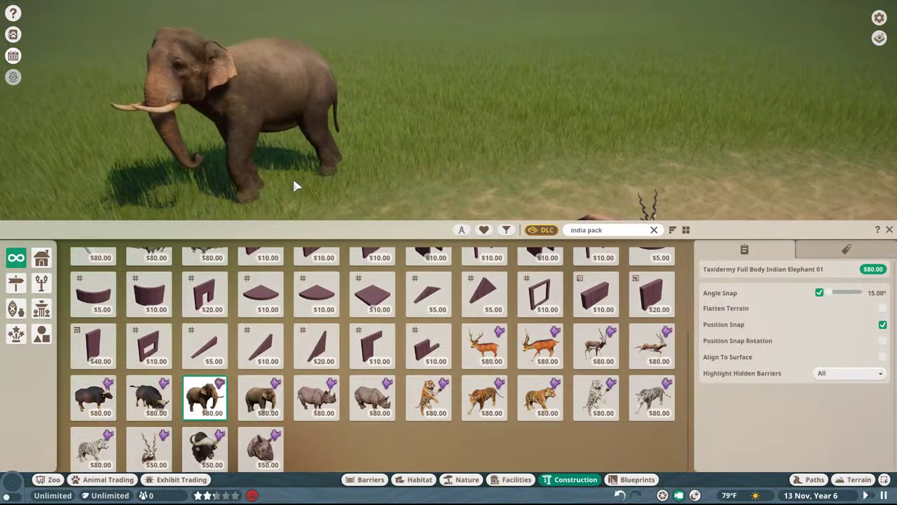
left_click(260, 397)
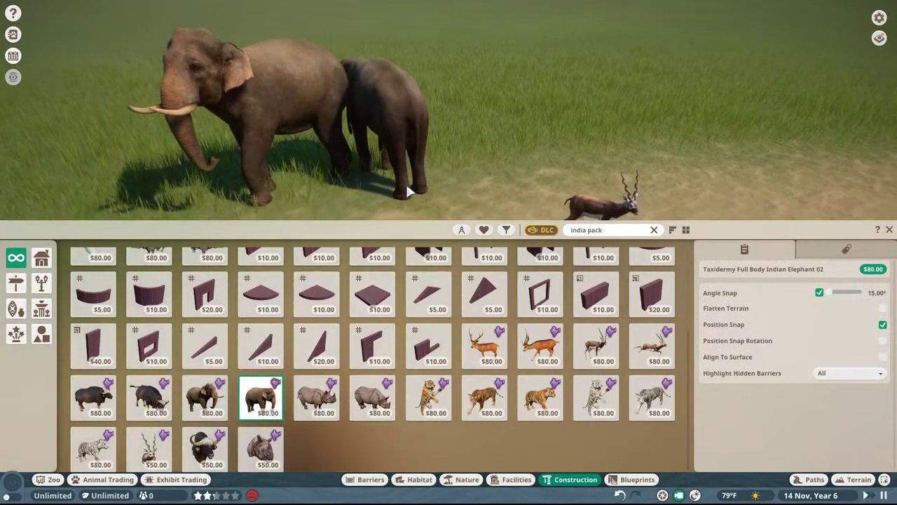
left_click(386, 205)
right_click(509, 141)
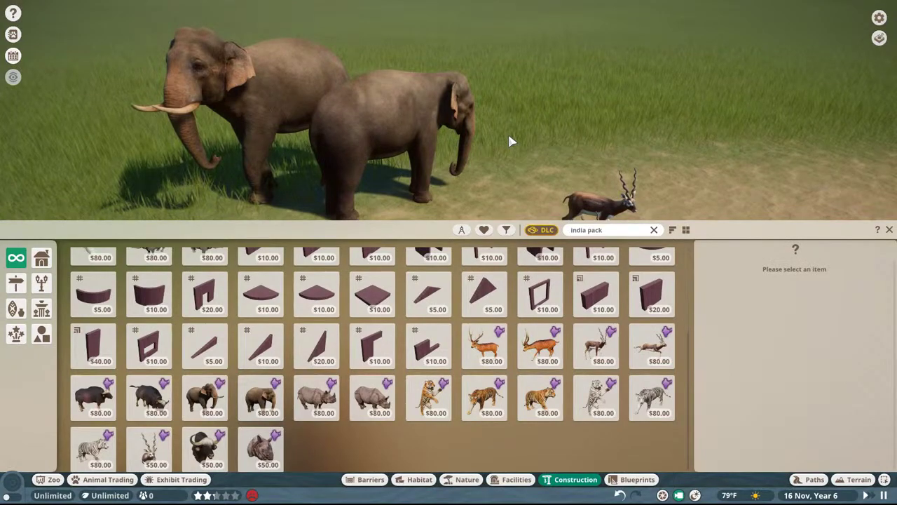
middle_click_drag(459, 168, 459, 112)
middle_click_drag(537, 149, 592, 171)
middle_click_drag(508, 176, 509, 168)
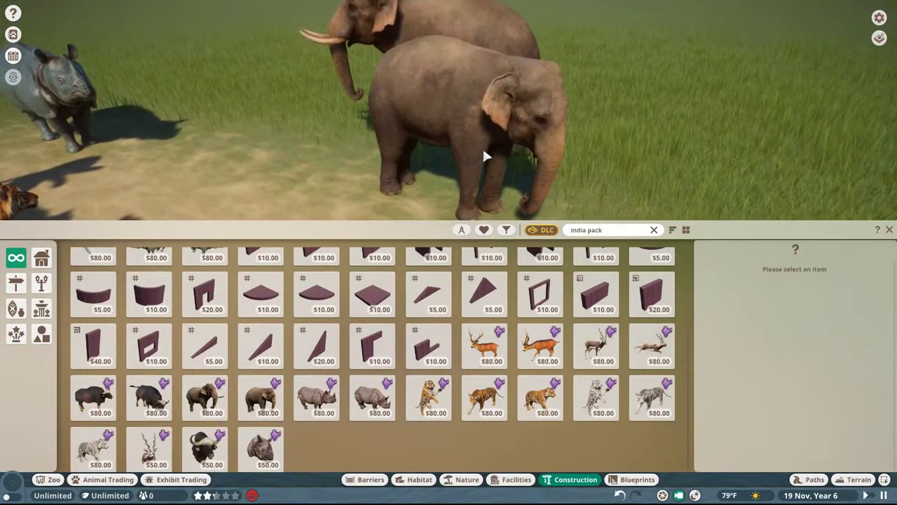
- Place a rotated Taxidermy Full Body Gaur 01 on the open ground behind the metallic rhino
scroll(483, 156, "down", 5)
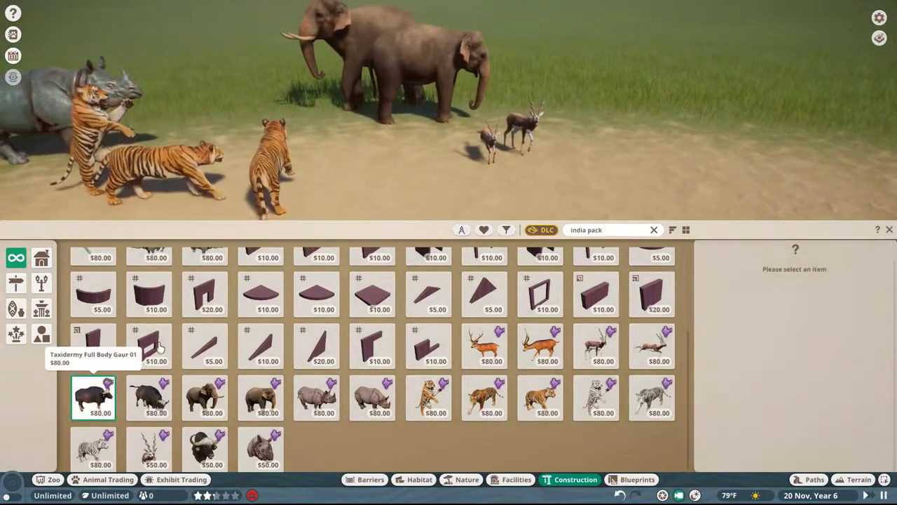
left_click(93, 394)
scroll(378, 182, "up", 2)
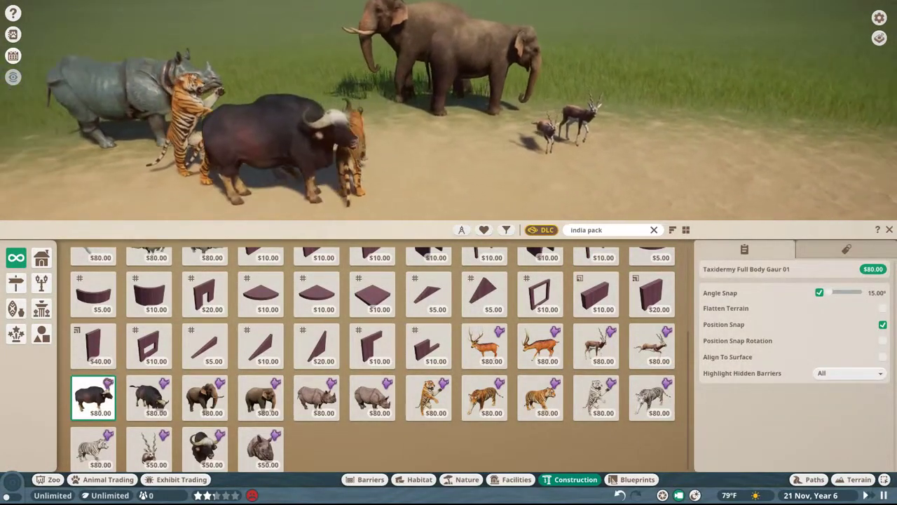
key("a")
scroll(302, 156, "up", 3)
key("z")
key("z")
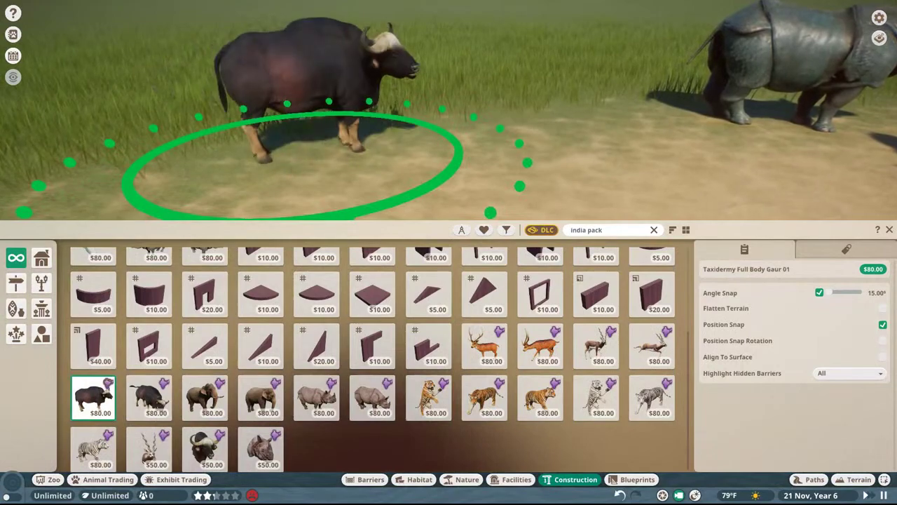
left_click(226, 154)
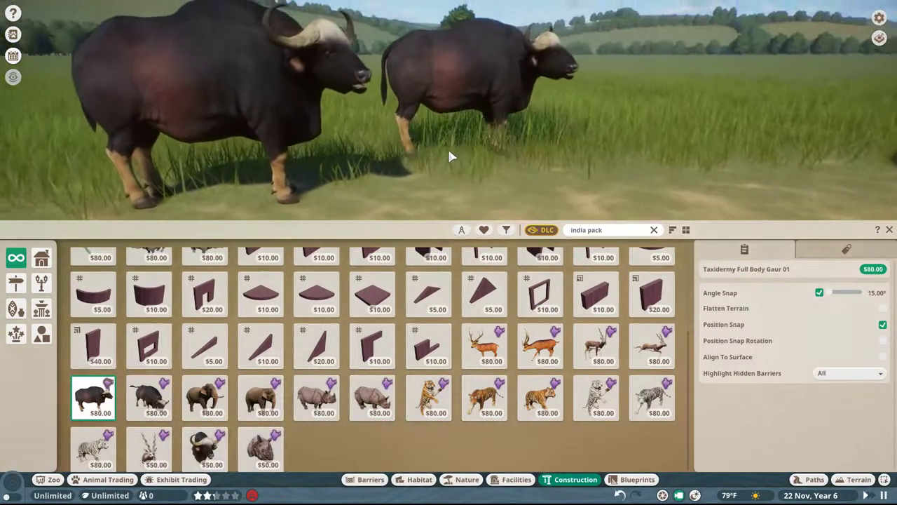
right_click(448, 147)
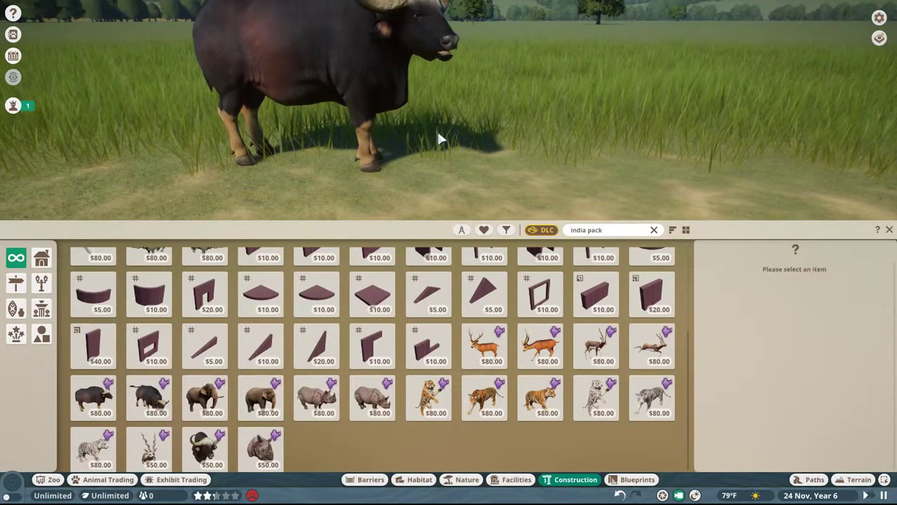
- Place Taxidermy Full Body Gaur 02 in the grass between the first gaur and the rhino
mouse_move(437, 129)
right_mouse_down()
mouse_move(463, 133)
mouse_move(439, 140)
right_mouse_up()
left_click(148, 397)
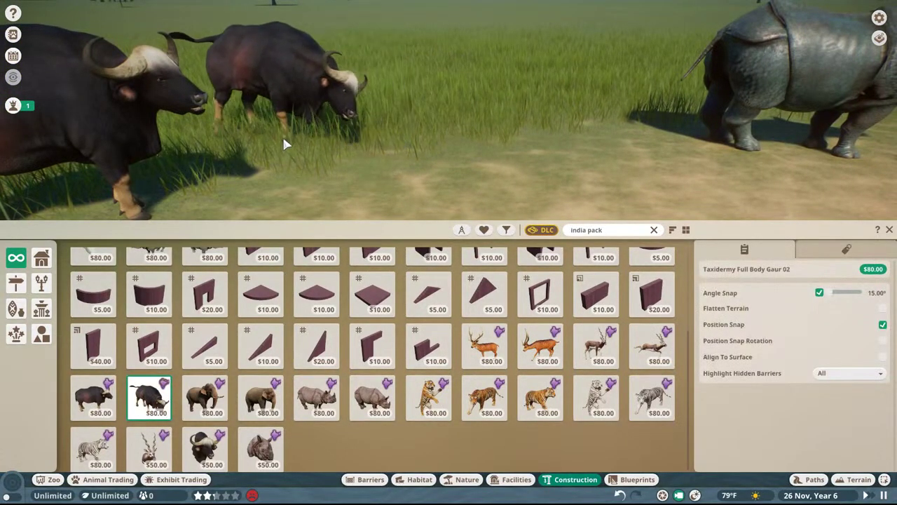
right_click_drag(513, 82, 501, 105)
scroll(501, 100, "up", 2)
middle_click_drag(501, 99, 487, 105)
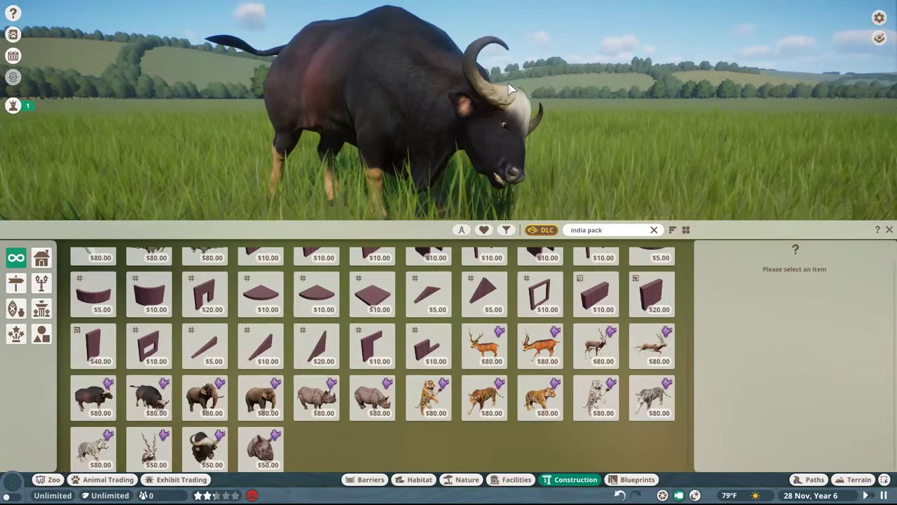
scroll(509, 89, "down", 3)
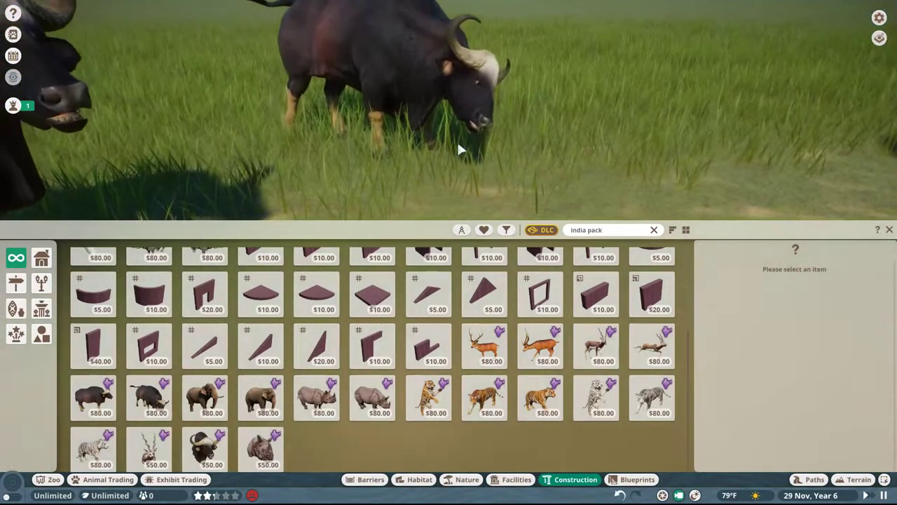
- Try a second Gaur 02 turned head to head with the one in the grass
left_click(149, 396)
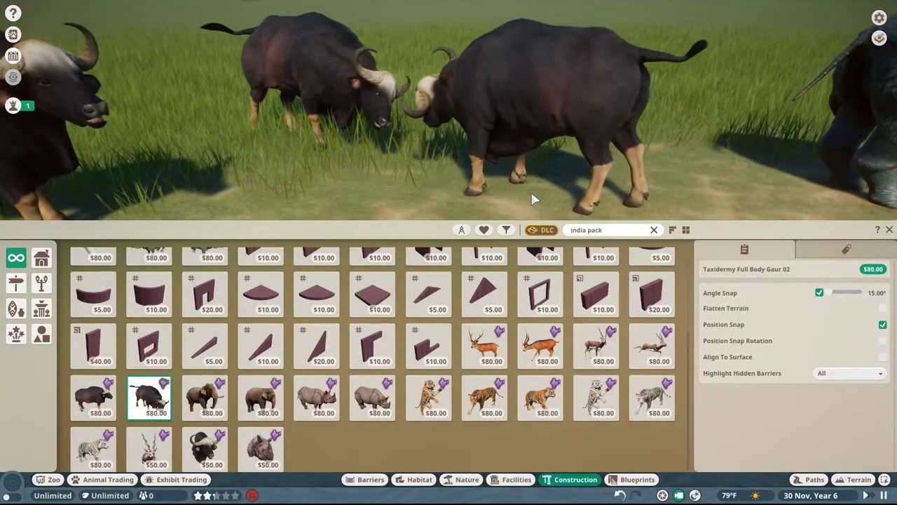
scroll(476, 17, "down", 3)
right_click(477, 17)
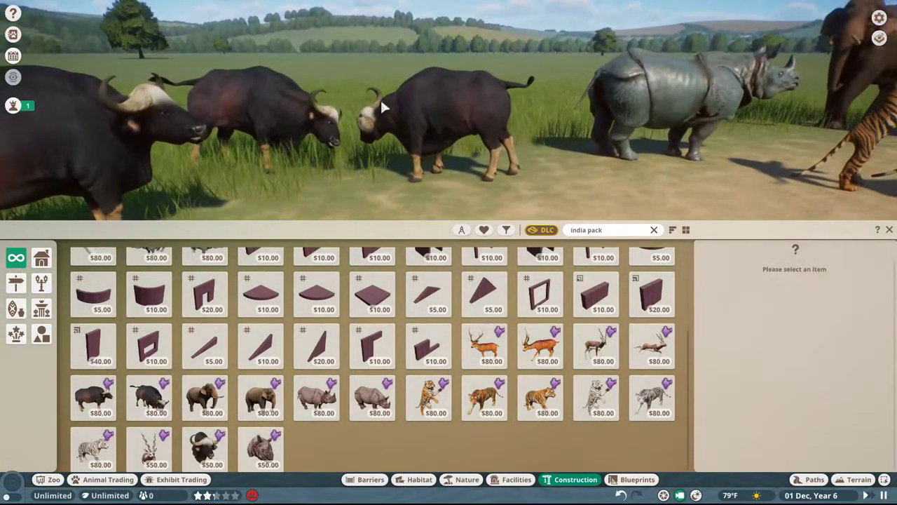
- Try the rearing Tiger 01 facing the lowered gaur, and undo its placement
left_click(427, 410)
key("z")
left_click(428, 201)
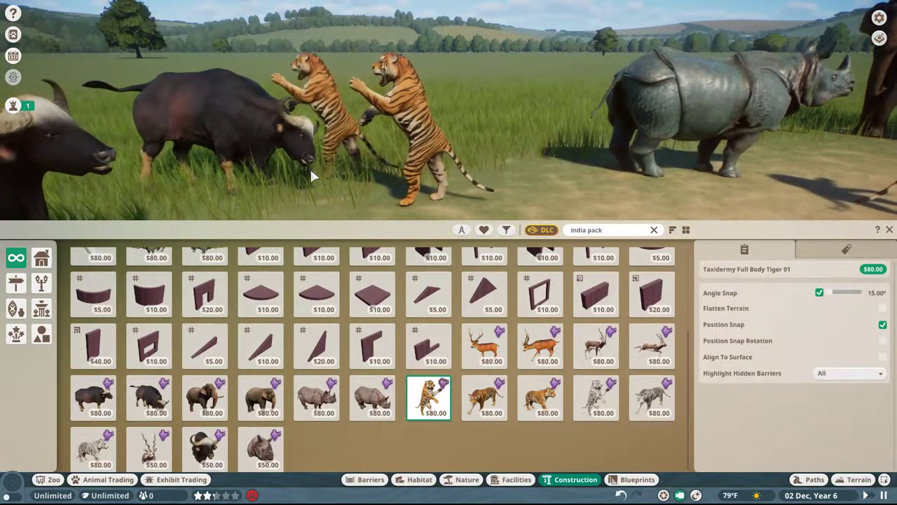
right_click_drag(309, 168, 411, 129)
key("ctrl+z")
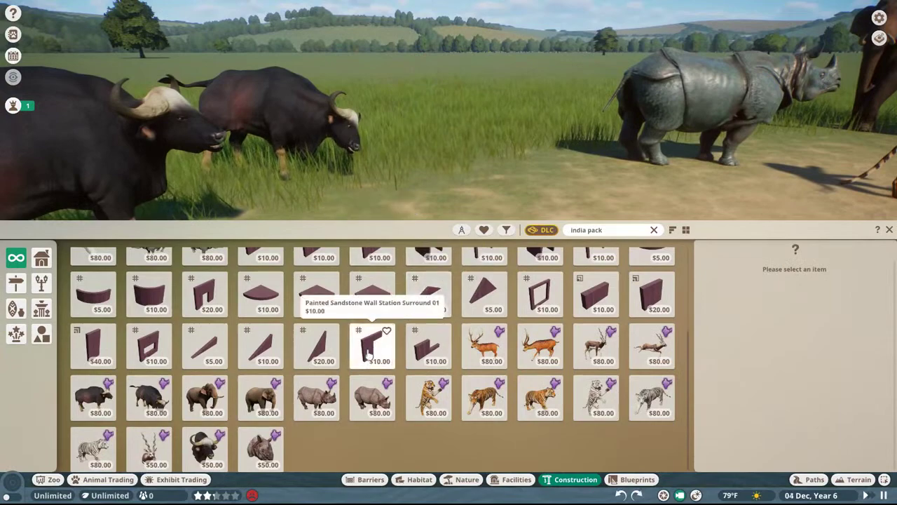
- Search the construction pieces for "taxidermy"
left_click(600, 228)
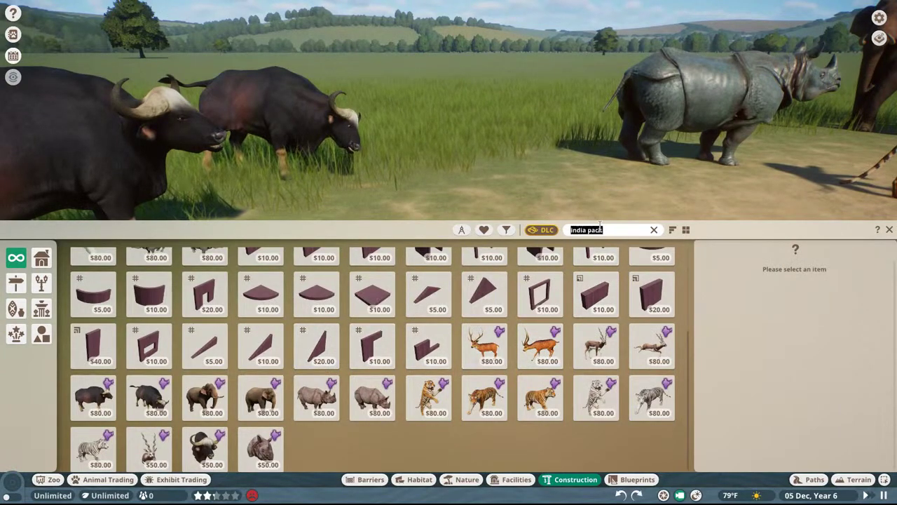
type("taxidermy")
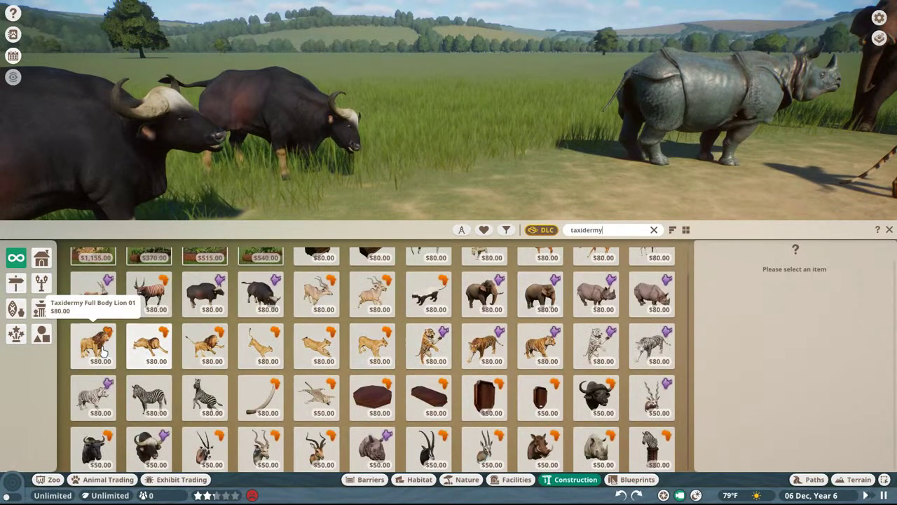
scroll(463, 327, "up", 1)
- Try a rotated Taxidermy Full Body African Leopard 02 pouncing on the back of the lowered gaur, and view the scene from several angles
left_click(484, 270)
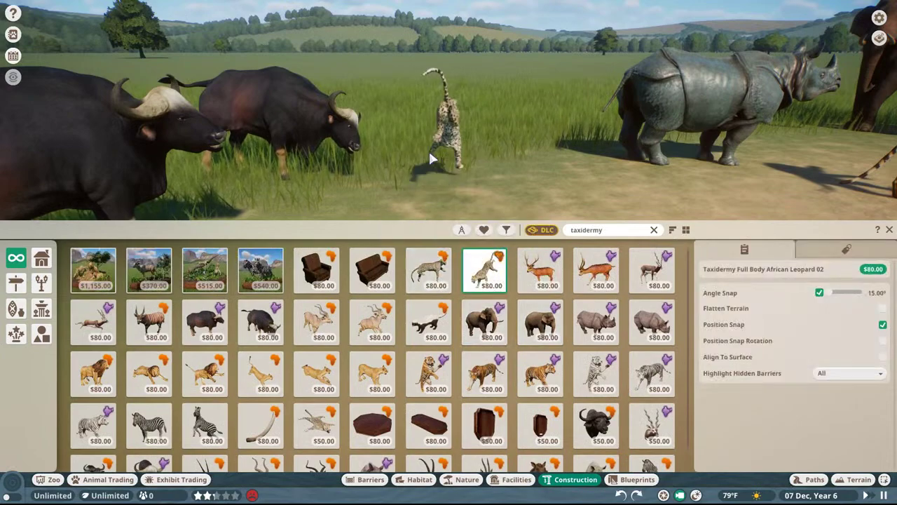
key("z")
key("w")
key("a")
key("shift")
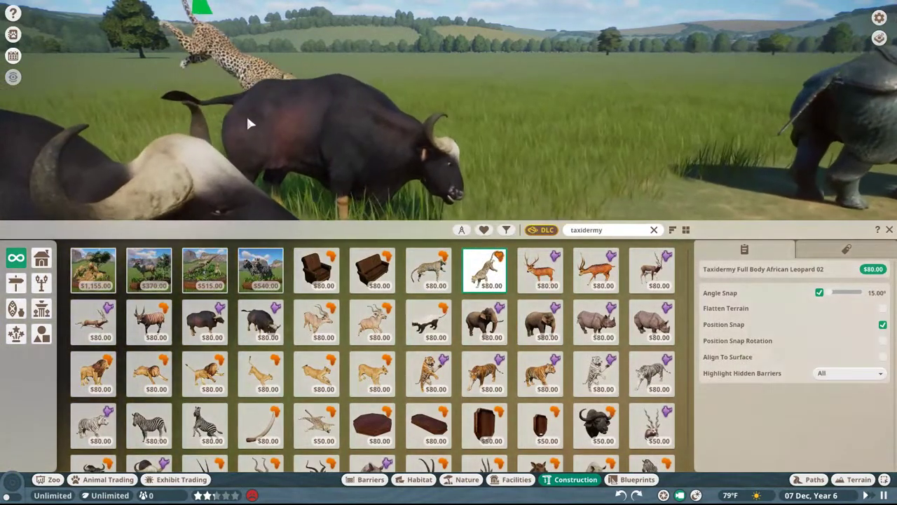
left_click(208, 122)
key("s")
middle_click_drag(615, 107, 616, 107)
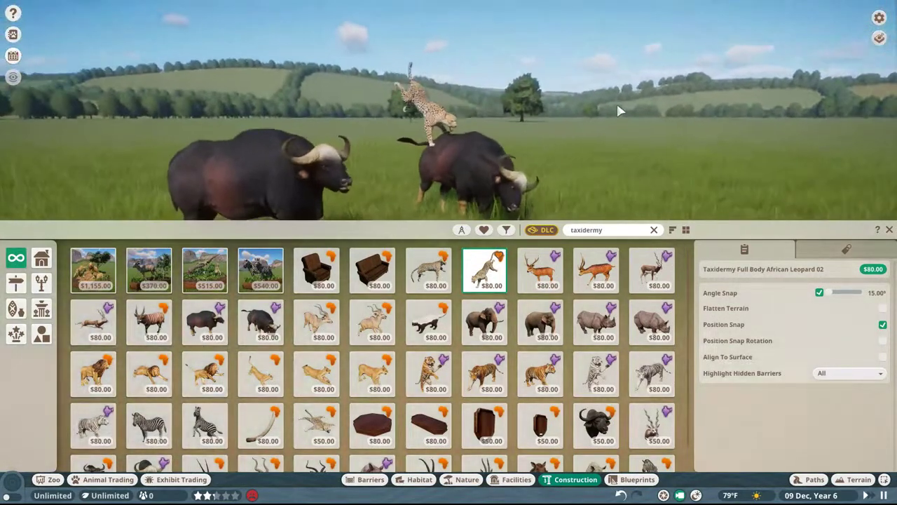
key("Escape")
key("w")
key("a")
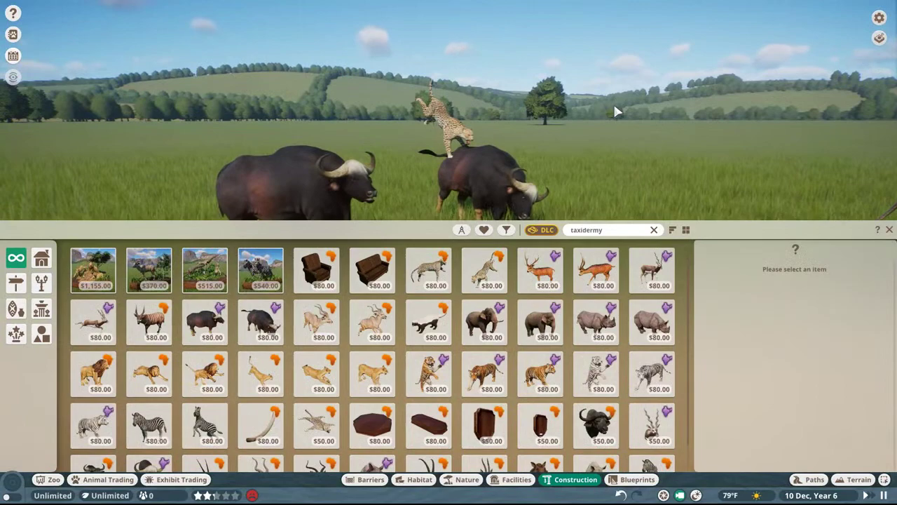
middle_click_drag(609, 121, 617, 48)
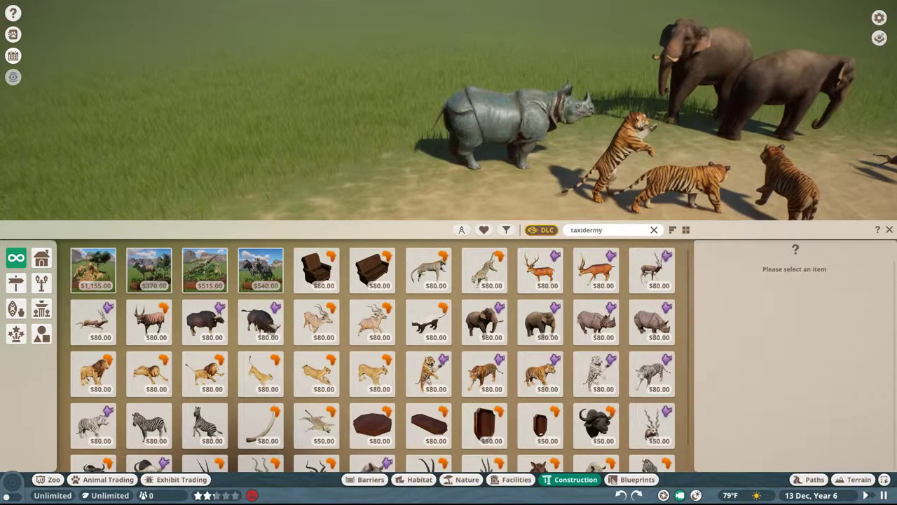
- Place a rotated Taxidermy Full Body Indian Rhinoceros 01 on the bare ground between the tigers and the wooden pedestals
left_click(584, 328)
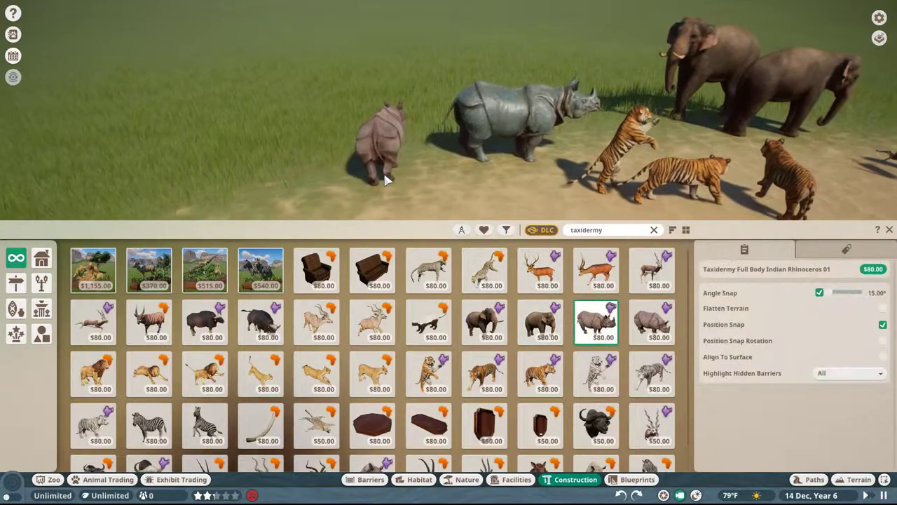
key("s")
key("z")
left_click(460, 131)
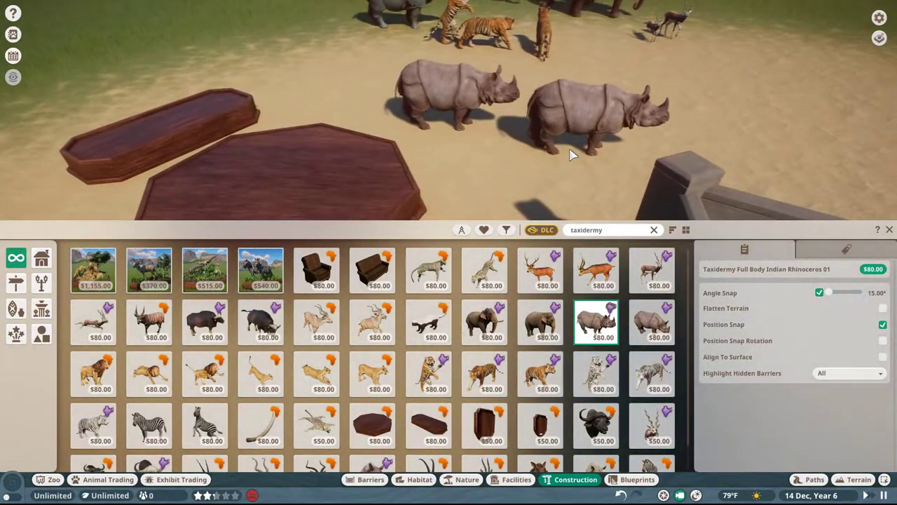
- Place Taxidermy Full Body Indian Rhinoceros 02 in front of the first taxidermy rhino, facing the same way, and inspect both up close
left_click(652, 323)
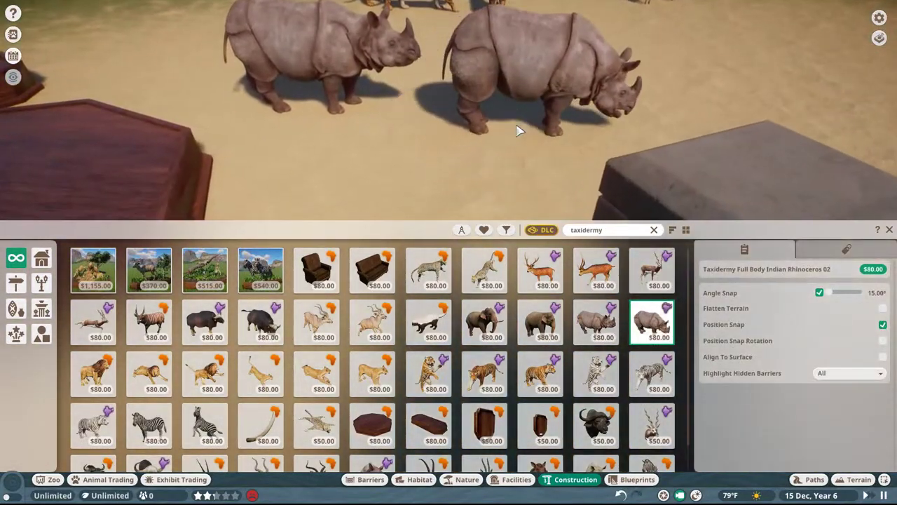
left_click(516, 126)
middle_click_drag(517, 126, 459, 68)
middle_click_drag(561, 68, 602, 93)
key("d")
key("s")
scroll(607, 102, "up", 5)
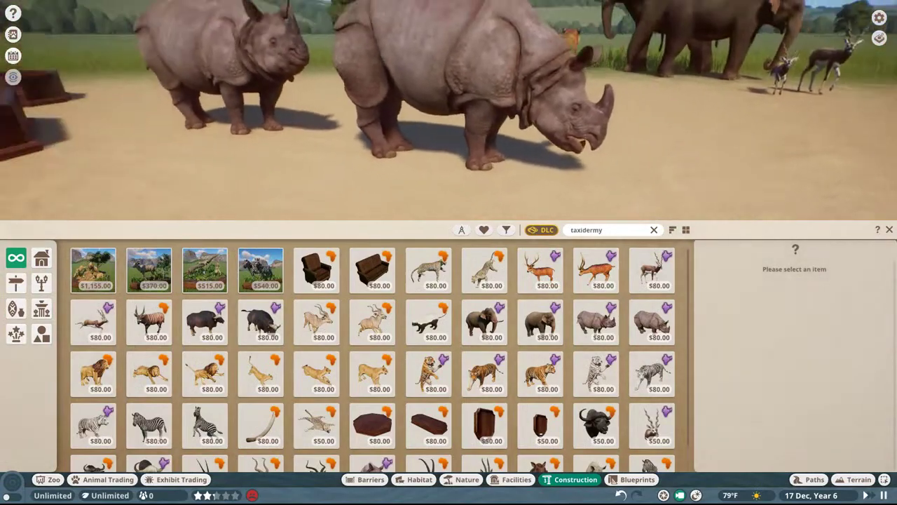
scroll(602, 103, "down", 2)
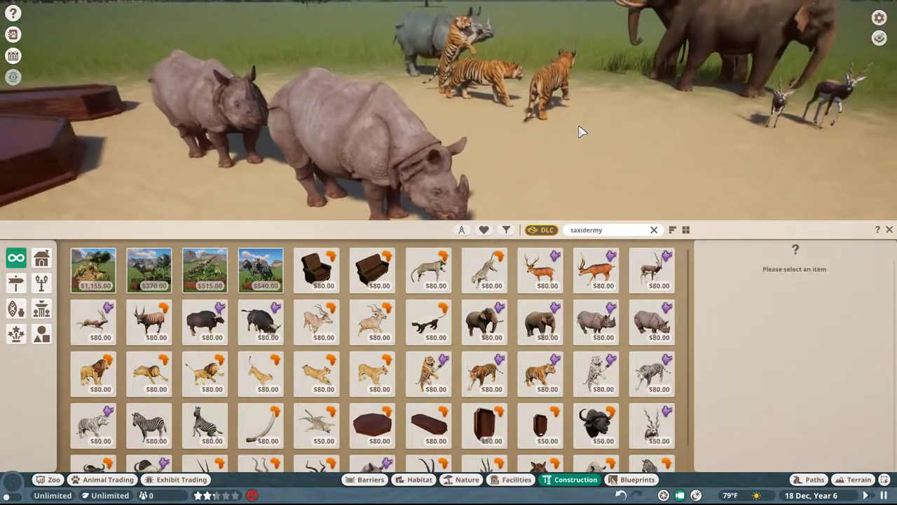
- Place a rotated Taxidermy Full Body Axis Deer 01 at the grass edge behind the metallic rhino
key("w")
key("a")
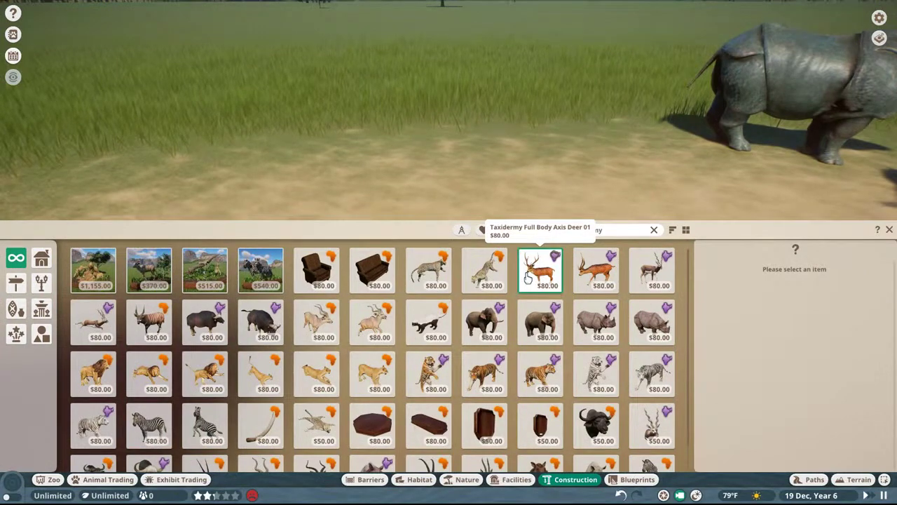
left_click(528, 278)
key("z")
left_click(353, 171)
left_click(561, 257)
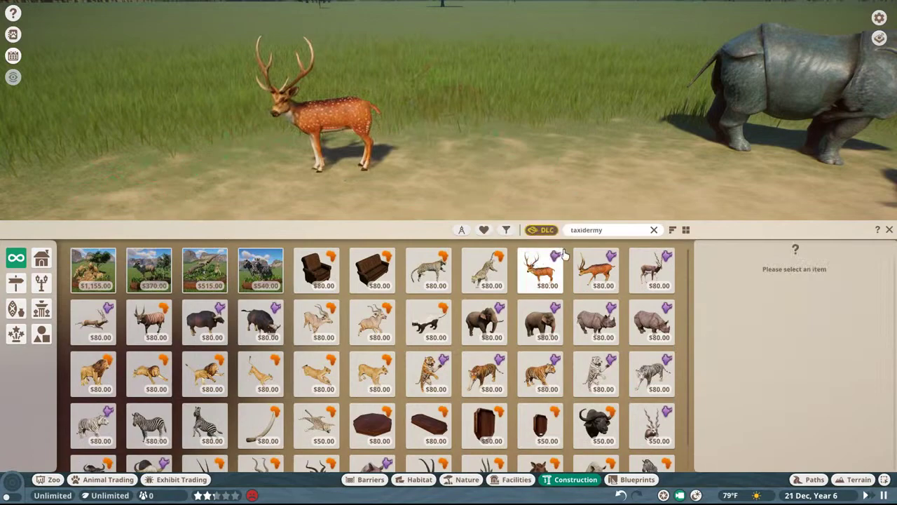
- Place Taxidermy Full Body Axis Deer 02 beside the first deer, facing the same way
left_click(594, 268)
key("z")
key("z")
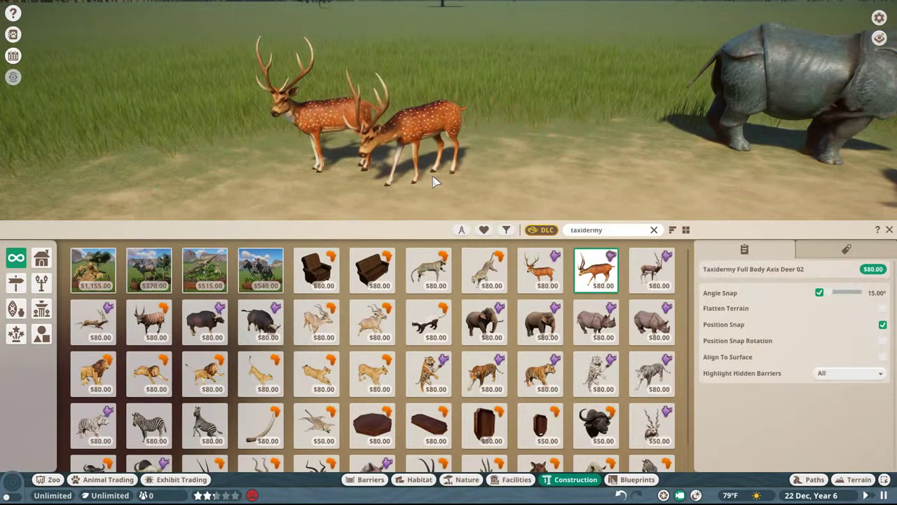
left_click(433, 177)
scroll(557, 85, "down", 5)
right_click(557, 85)
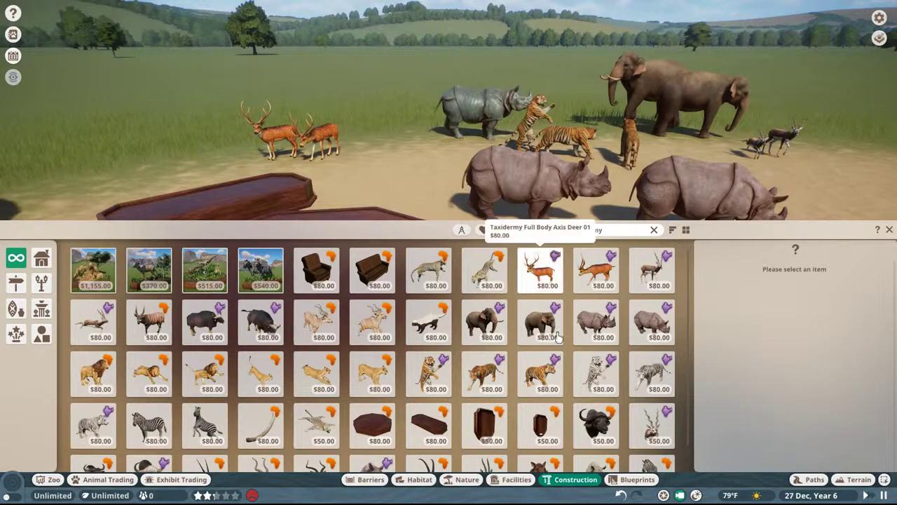
- Switch to the browser to view the StrawPoll poll on which taxidermy to do first, and return to the game
scroll(558, 344, "down", 1)
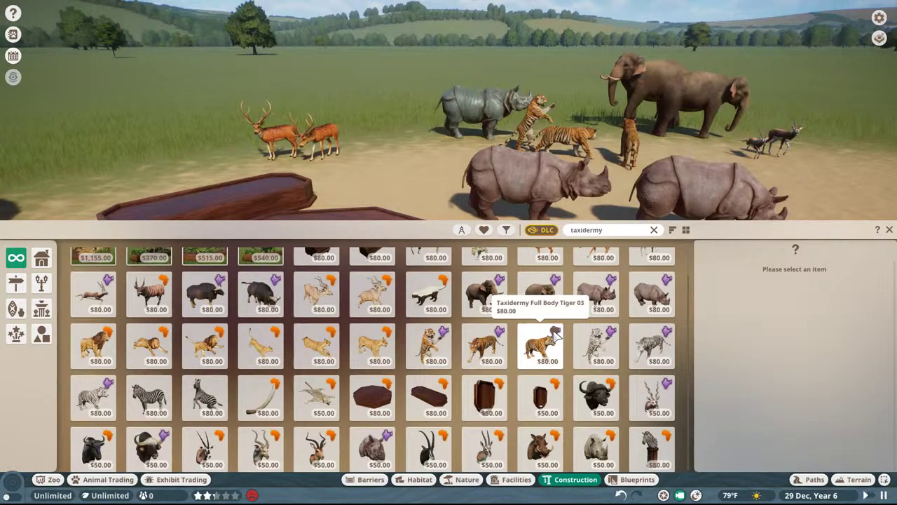
left_click_drag(0, 72, 401, 63)
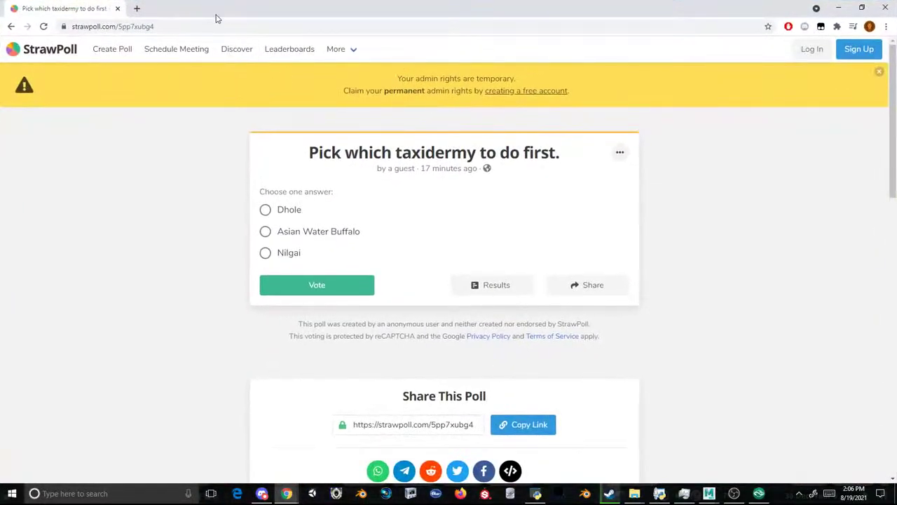
left_click(112, 26)
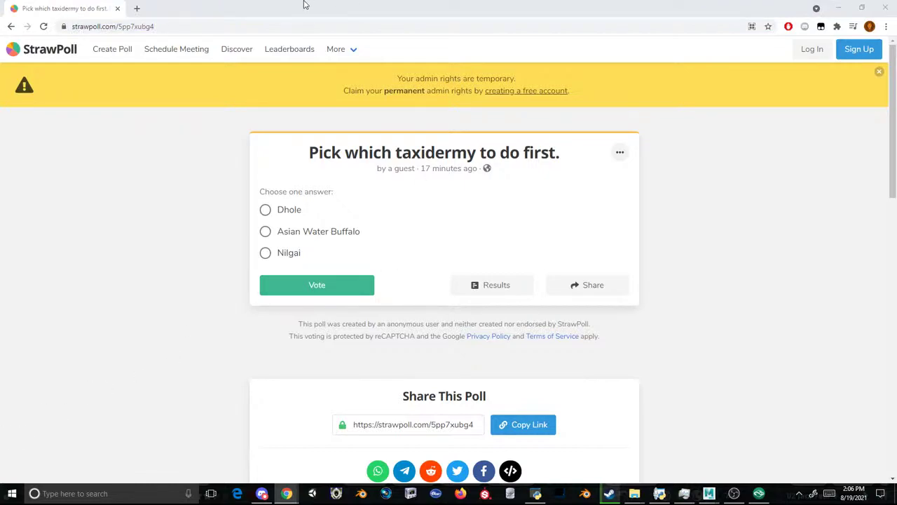
left_click(757, 496)
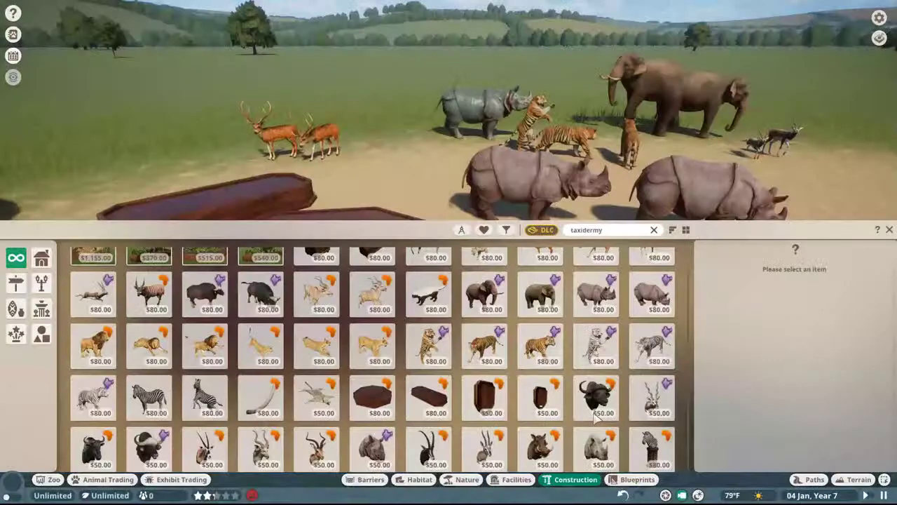
- Place a Taxidermy Wall Mount Indian Rhinoceros on the open sand
left_click(373, 444)
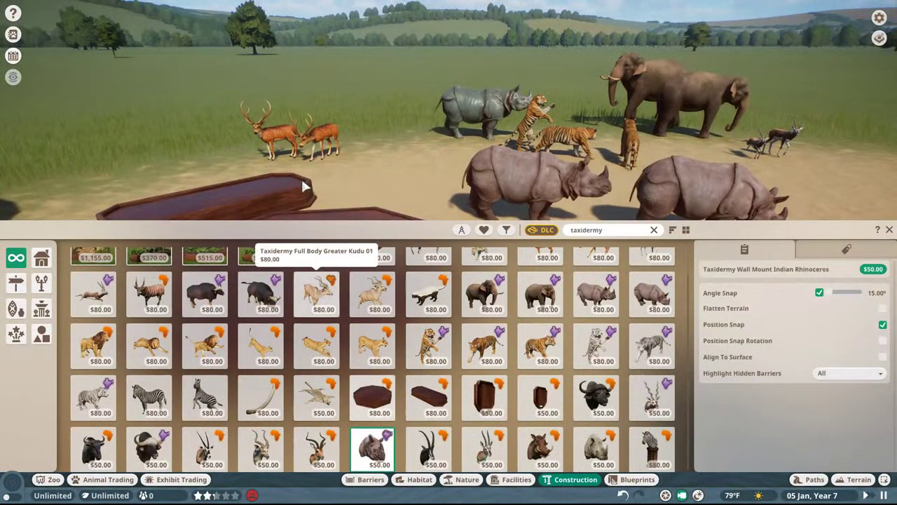
scroll(316, 150, "up", 5)
key("a")
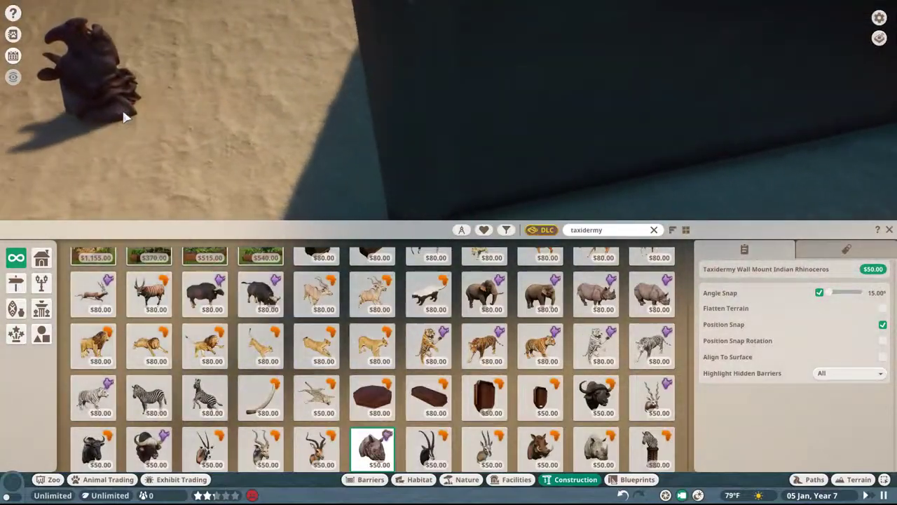
left_click(374, 117)
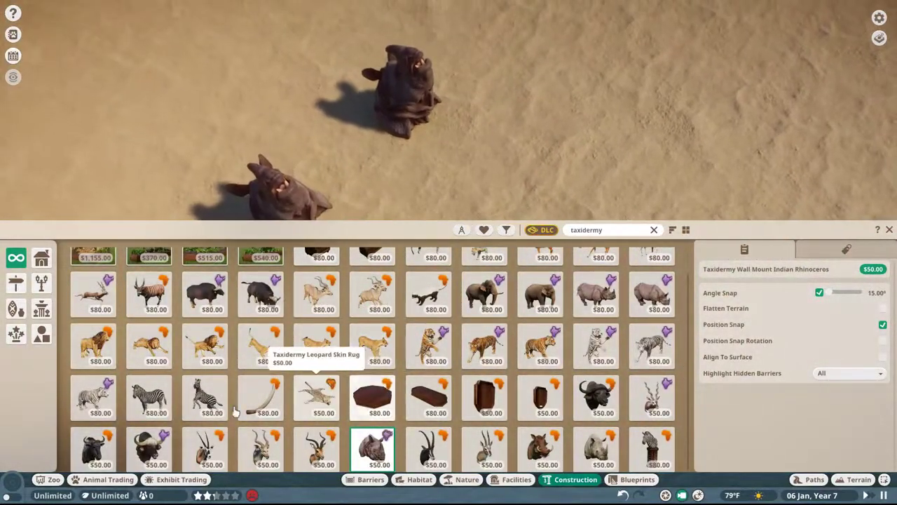
- Place the gaur head wall mount on the sand beside the rhinoceros head and view both from above
left_click(148, 445)
left_click(341, 160)
right_click(567, 113)
middle_click_drag(567, 112, 507, 121)
scroll(520, 109, "down", 3)
scroll(508, 121, "up", 3)
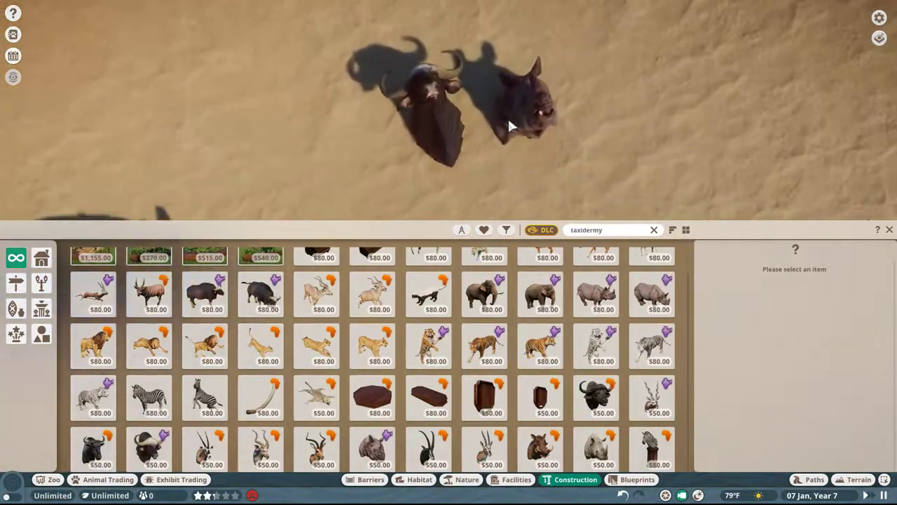
key("d")
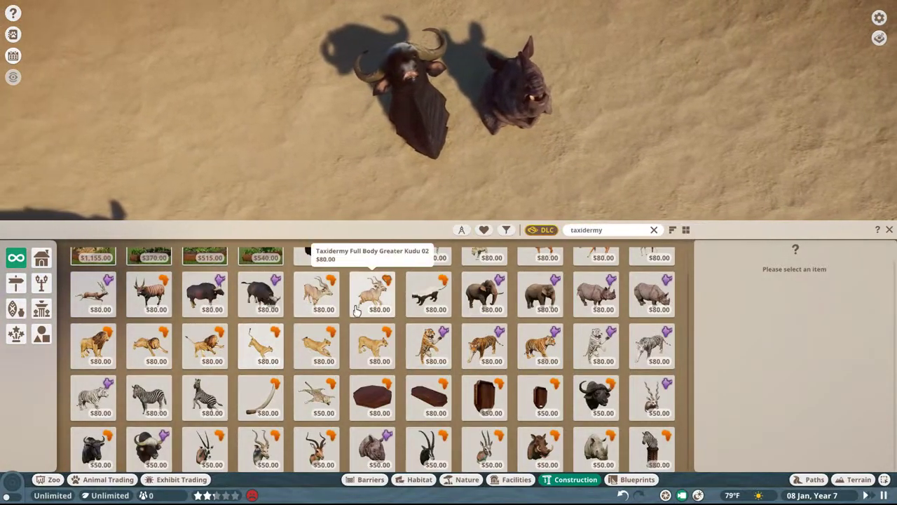
scroll(504, 315, "up", 2)
left_click(539, 272)
right_click(452, 112)
scroll(453, 112, "down", 5)
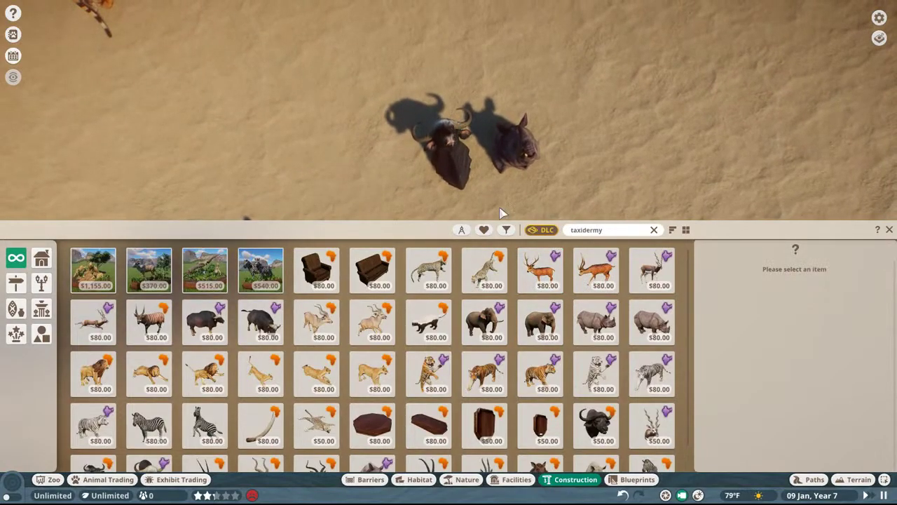
scroll(483, 326, "down", 1)
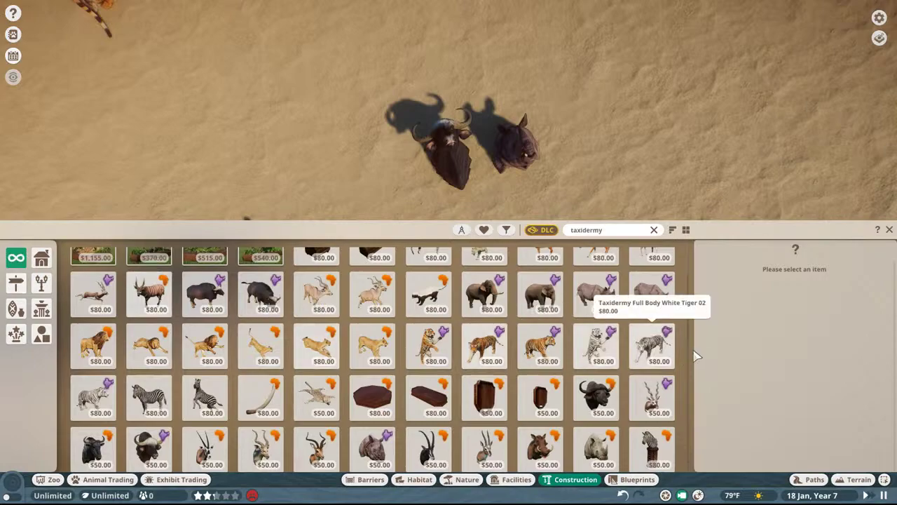
- Search the construction pieces for "india" and find the Indian animal signs
left_click(584, 230)
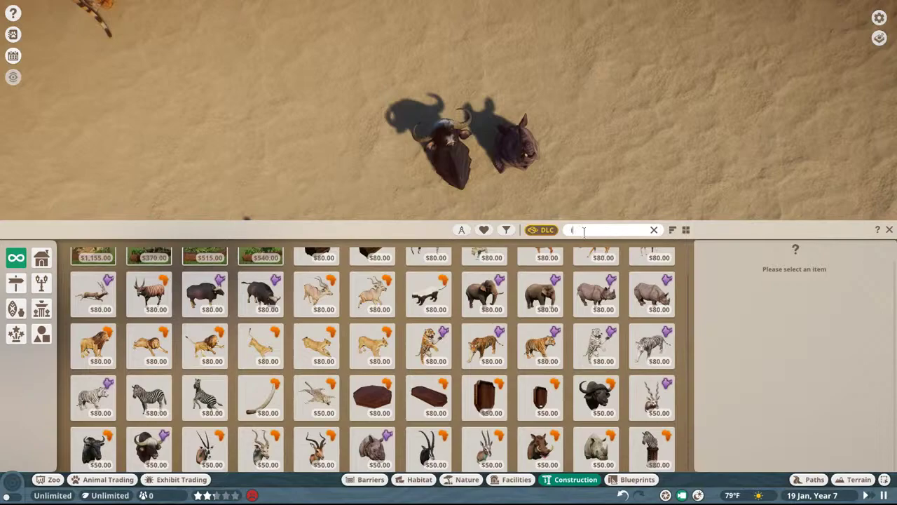
type("india")
scroll(537, 292, "down", 1)
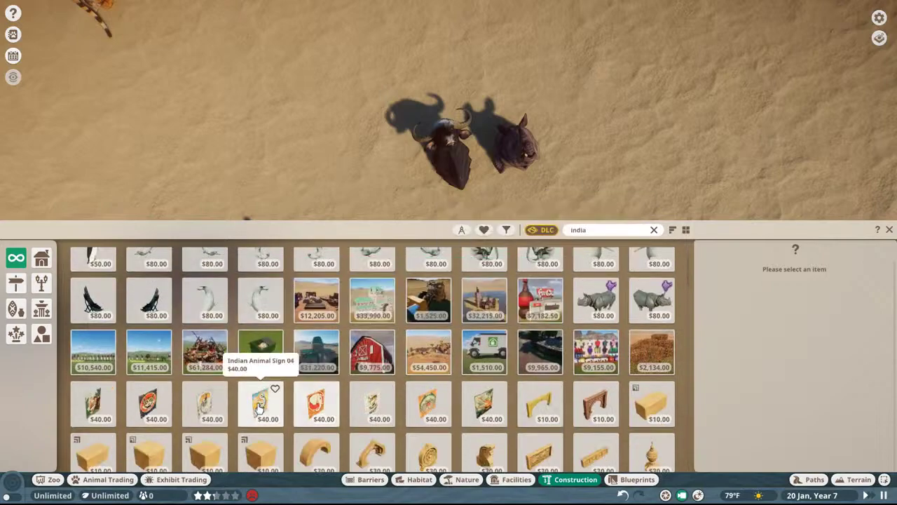
- Place Indian Animal Sign 01 flat on the sand near the tigers
left_click(93, 403)
key("w")
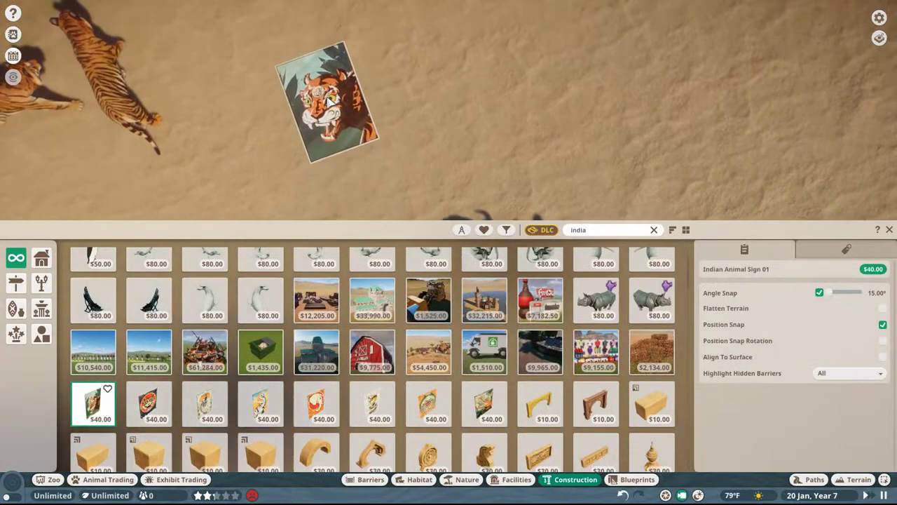
left_click(330, 102)
right_click(440, 93)
- Place Indian Animal Sign 08 on one side of the tiger sign and Indian Animal Sign 04 on the other
left_click(484, 403)
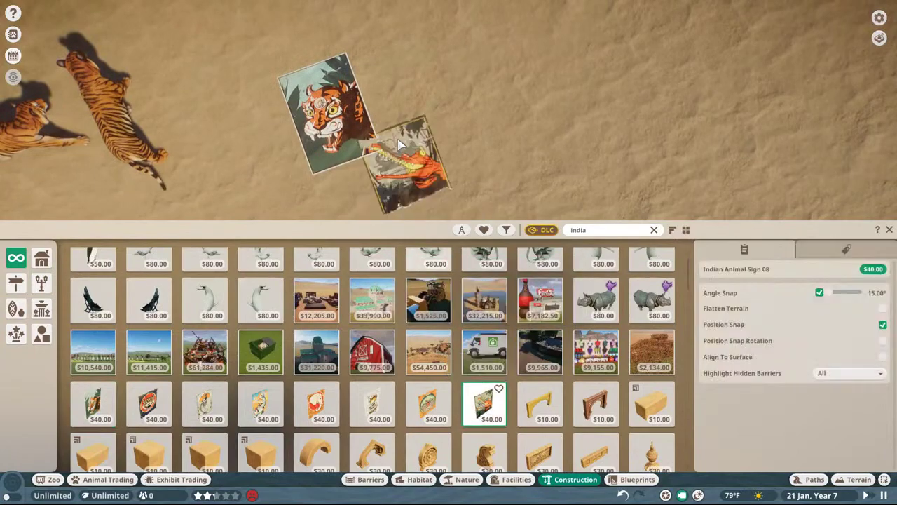
left_click(465, 65)
scroll(465, 66, "up", 3)
right_click(522, 53)
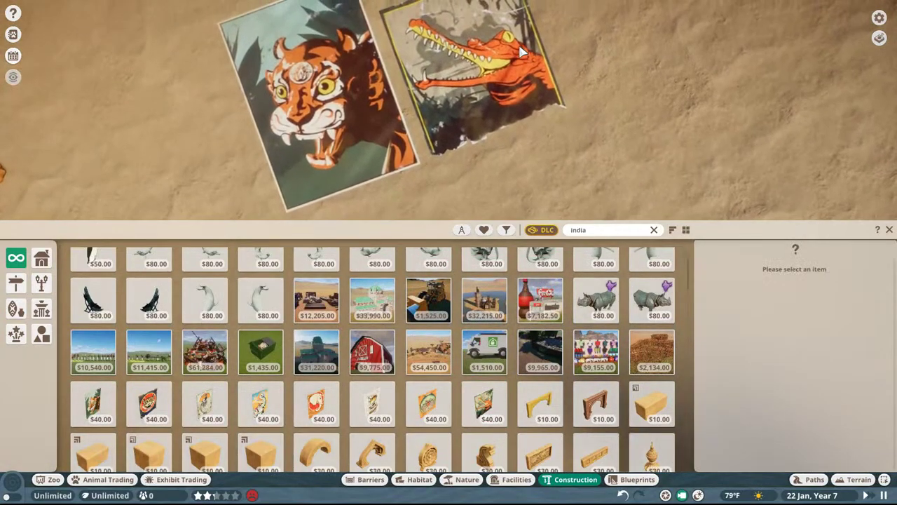
left_click(260, 403)
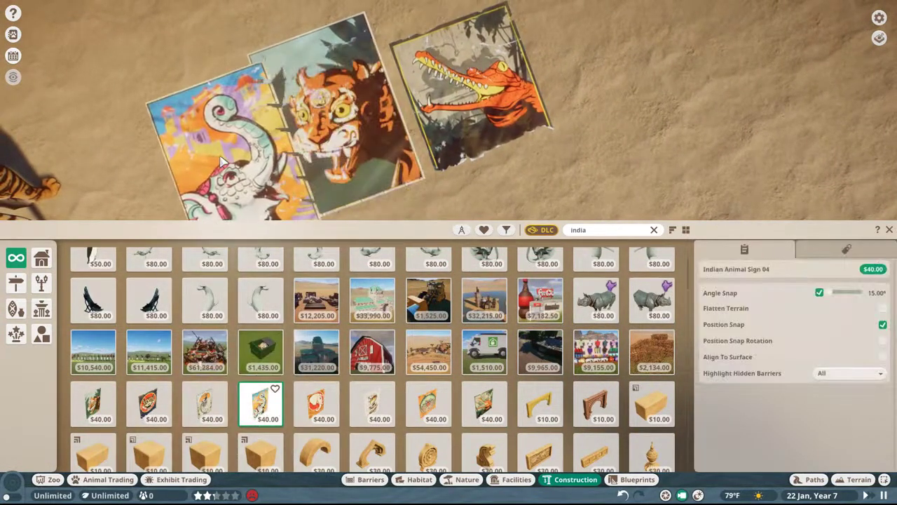
left_click(200, 160)
right_click(341, 133)
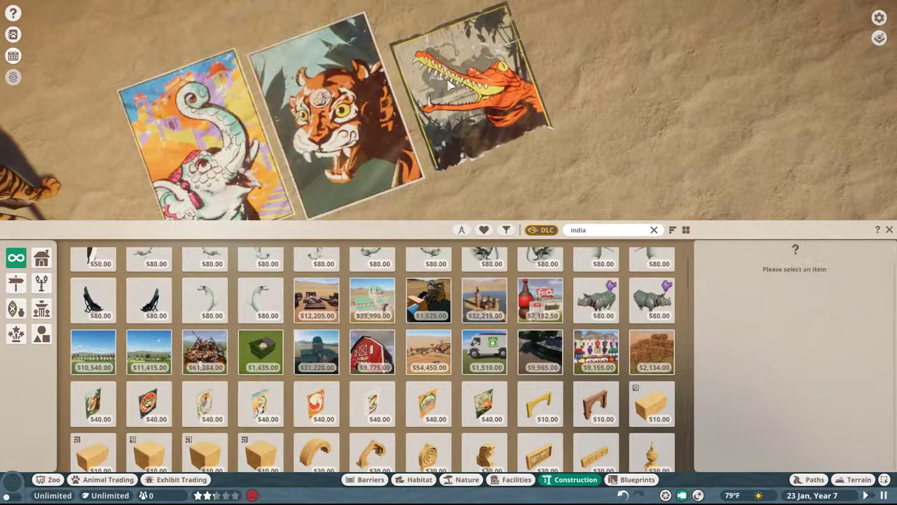
- Place Indian Animal Sign 07 flat on the sand beside the crocodile sign, completing a row of four
left_click(489, 403)
right_click(606, 119)
left_click(428, 403)
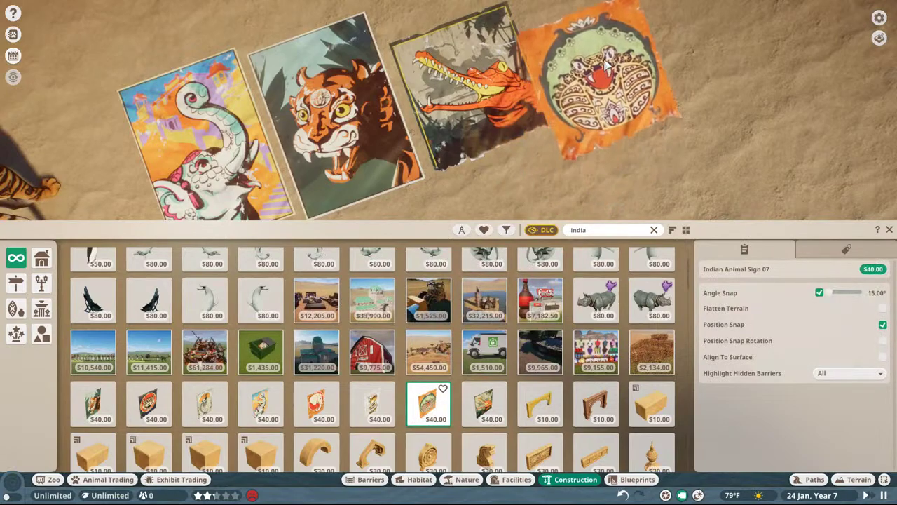
left_click(608, 47)
right_click(608, 50)
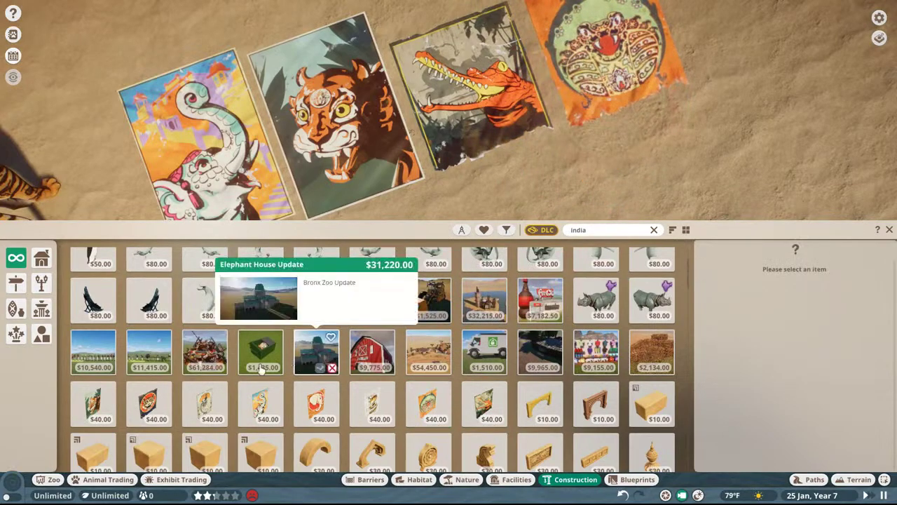
- Select the placed elephant, crocodile and tiger signs one after another and examine their artwork from above and up close
left_click(208, 405)
scroll(428, 150, "down", 3)
right_click(449, 151)
middle_click_drag(619, 108, 455, 125)
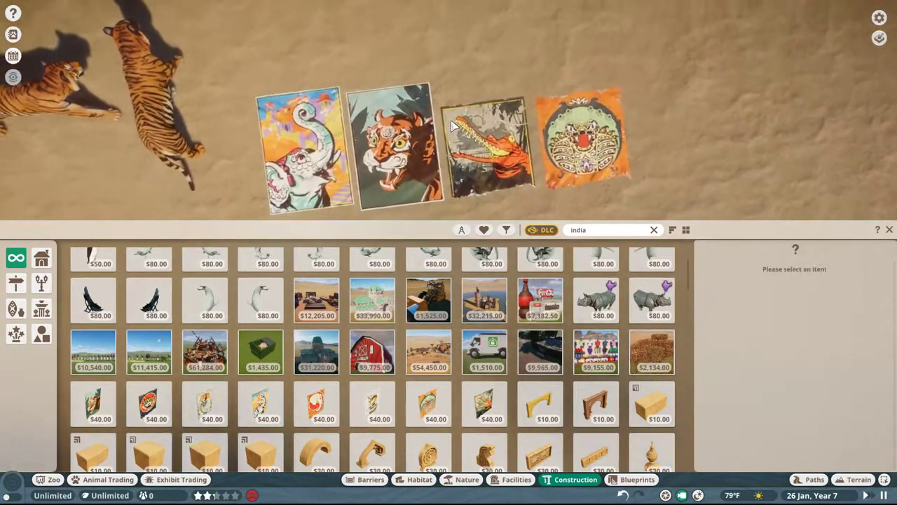
left_click(322, 189)
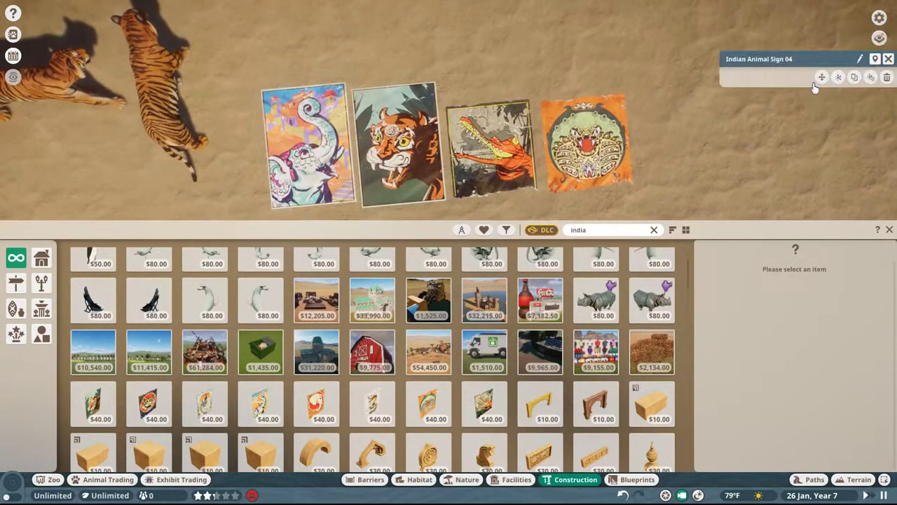
left_click(511, 165)
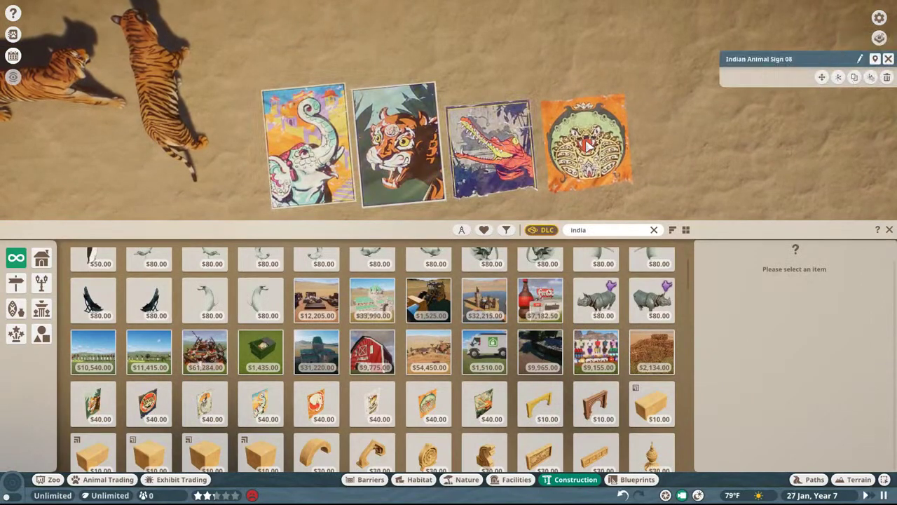
scroll(452, 93, "up", 4)
scroll(452, 93, "down", 4)
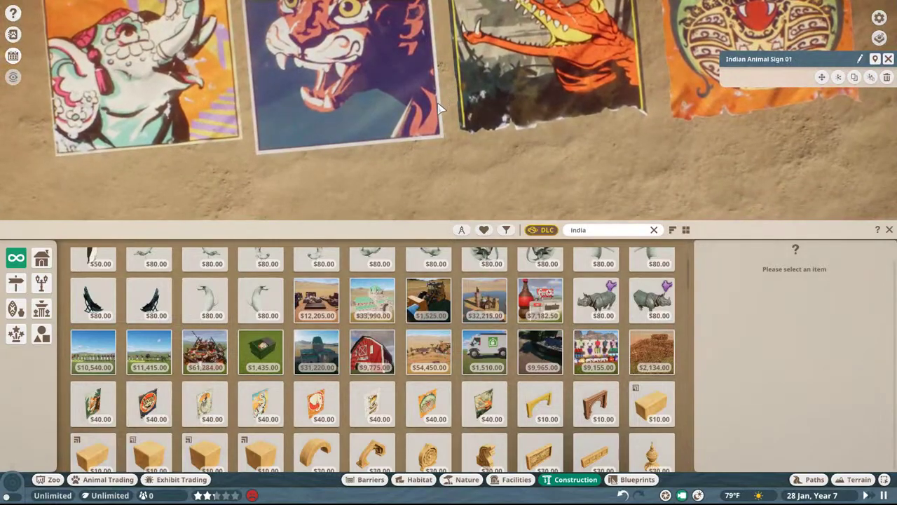
left_click(438, 110)
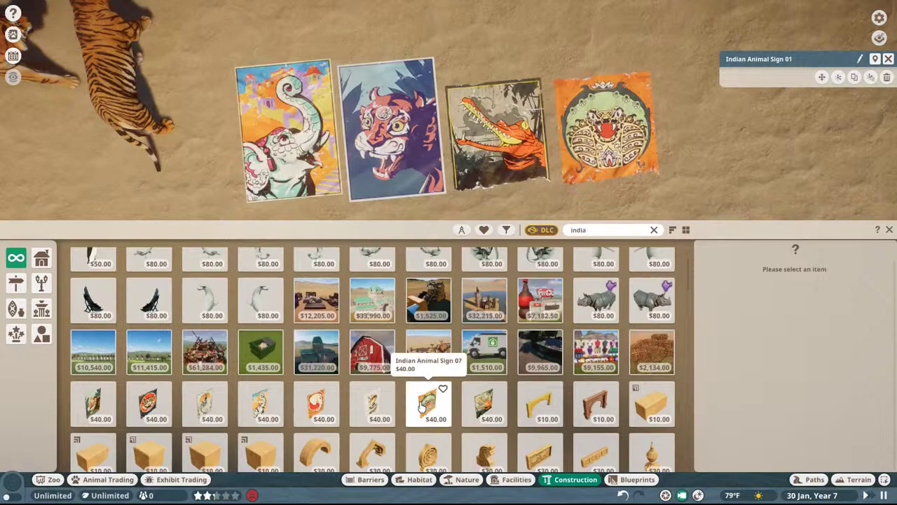
- Preview three more Indian animal signs, ending with Indian Animal Sign 05 beside the placed row, and cancel each one
left_click(158, 412)
right_click(371, 147)
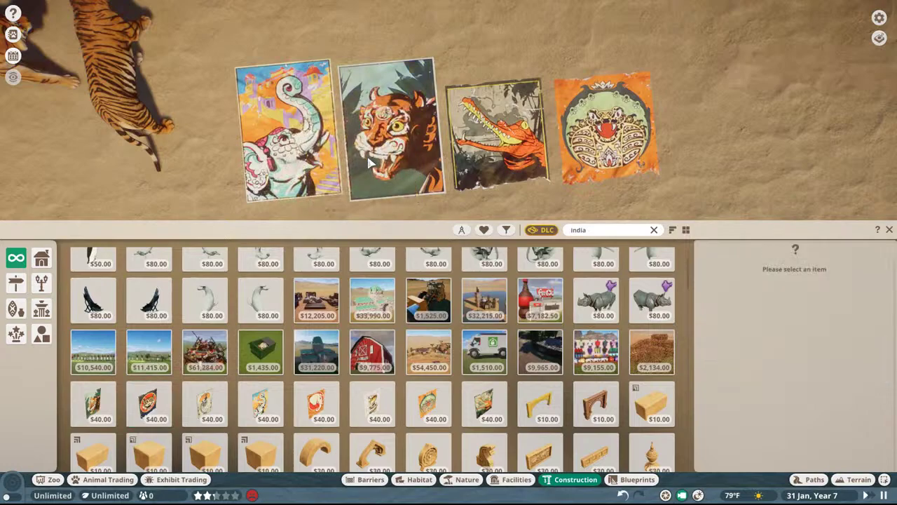
left_click(210, 400)
right_click(284, 424)
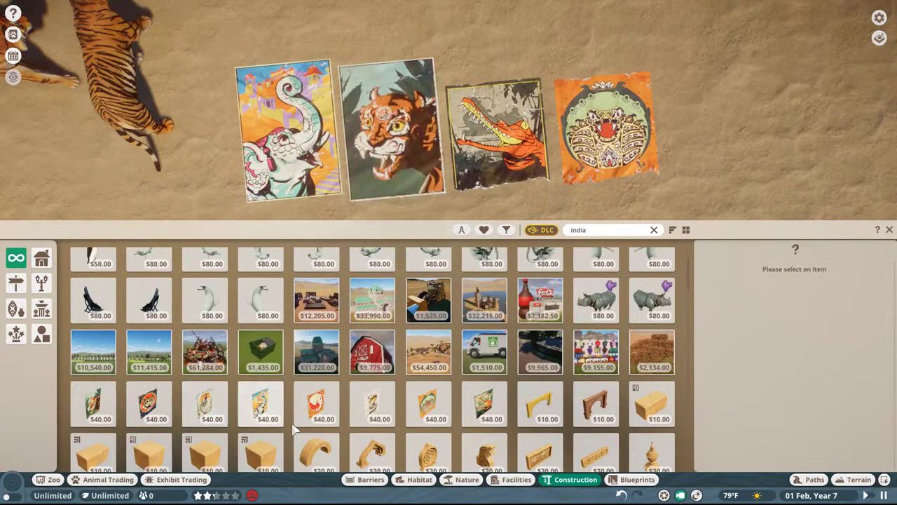
left_click(316, 403)
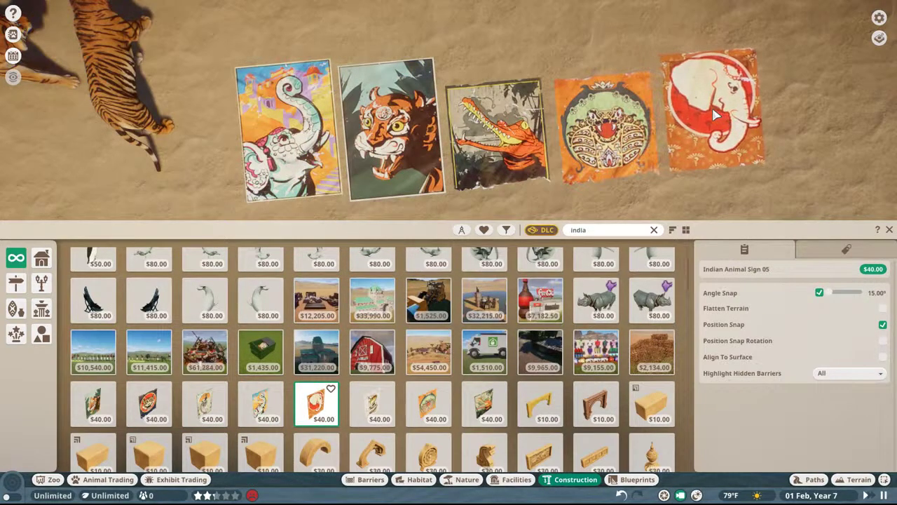
right_click(712, 105)
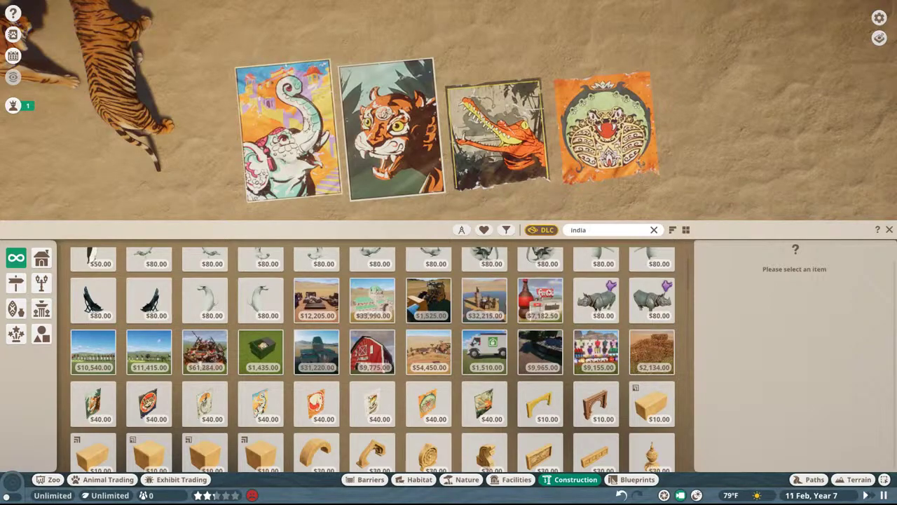
- Preview a duplicate of Taxidermy Full Body Indian Elephant 01 inside the walled habitat to compare it with the live elephants, and cancel it
scroll(509, 151, "down", 8)
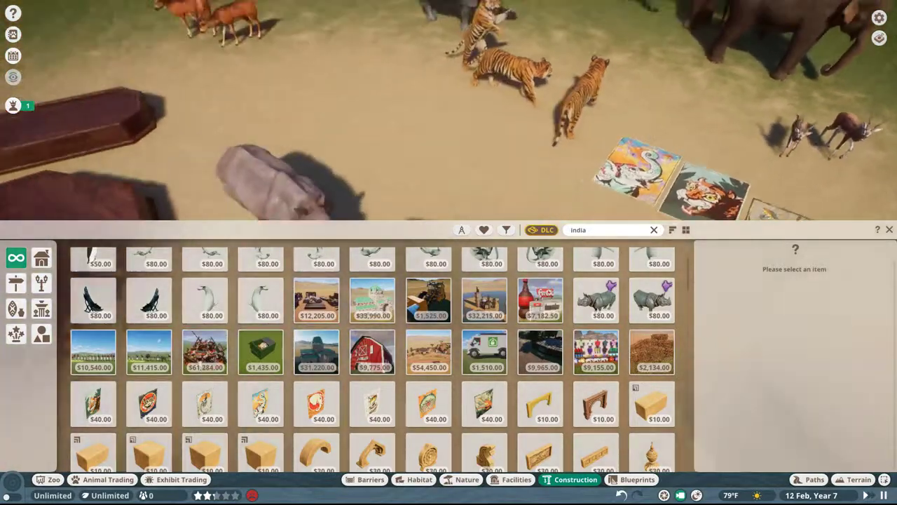
middle_click_drag(509, 151, 494, 85)
left_click(396, 70)
key("ctrl+d")
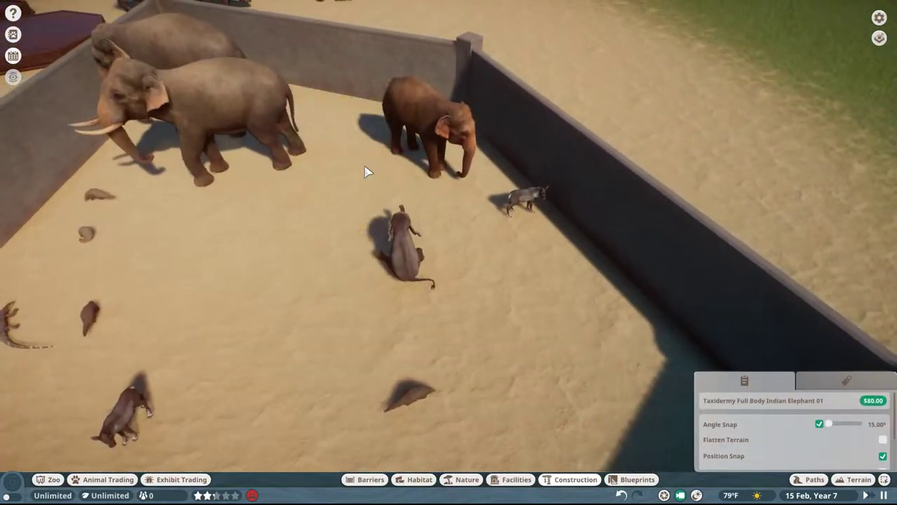
key("z")
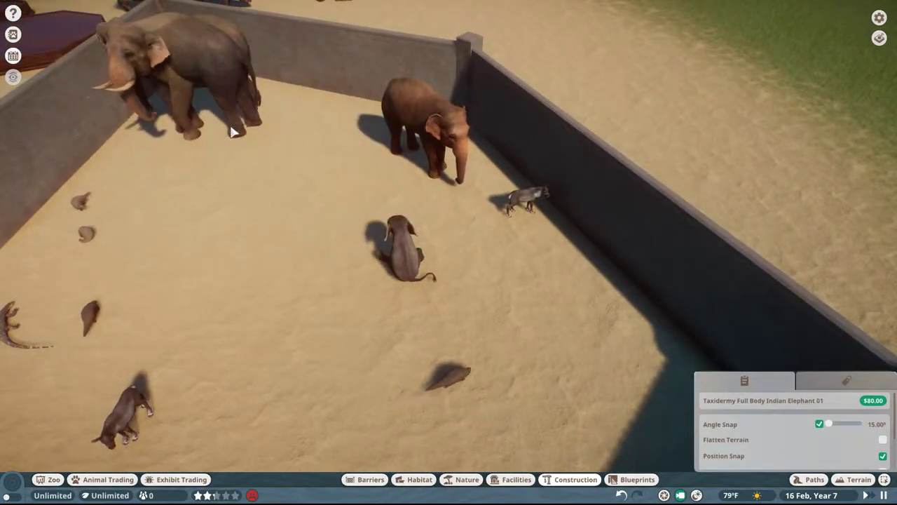
key("Escape")
- Preview a copy of Taxidermy Full Body Indian Elephant 02 beside the live elephants in the habitat
key("w")
key("a")
scroll(421, 31, "down", 3)
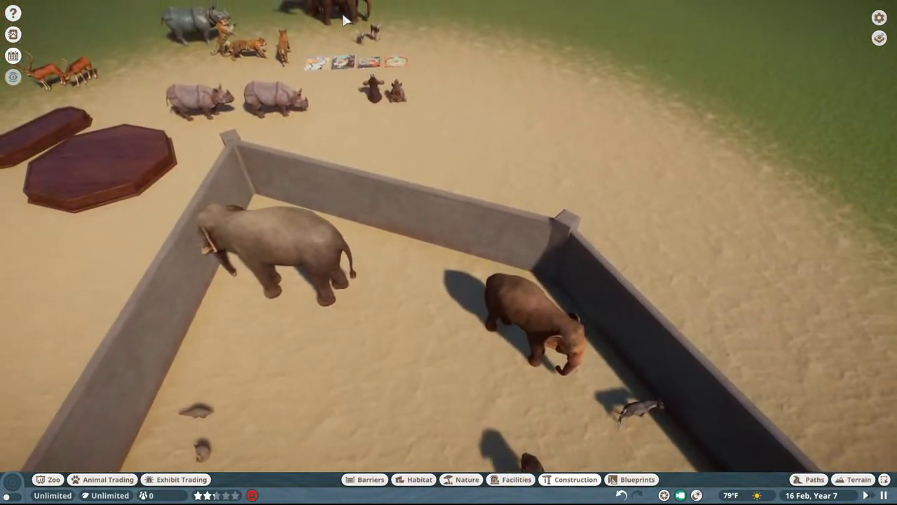
key("z")
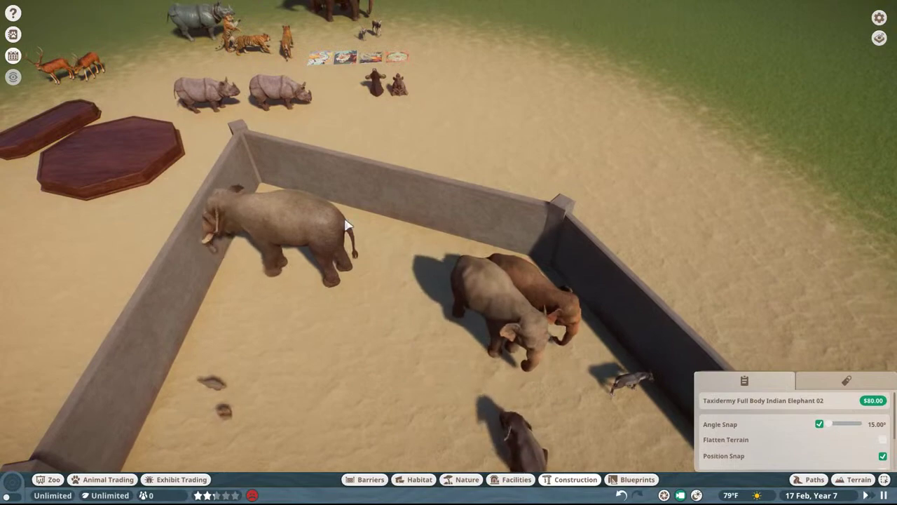
left_click(231, 210)
- Preview a duplicate of Taxidermy Full Body Indian Rhinoceros 01 among the live animals in the habitat and cancel it
left_click(210, 105)
key("ctrl+d")
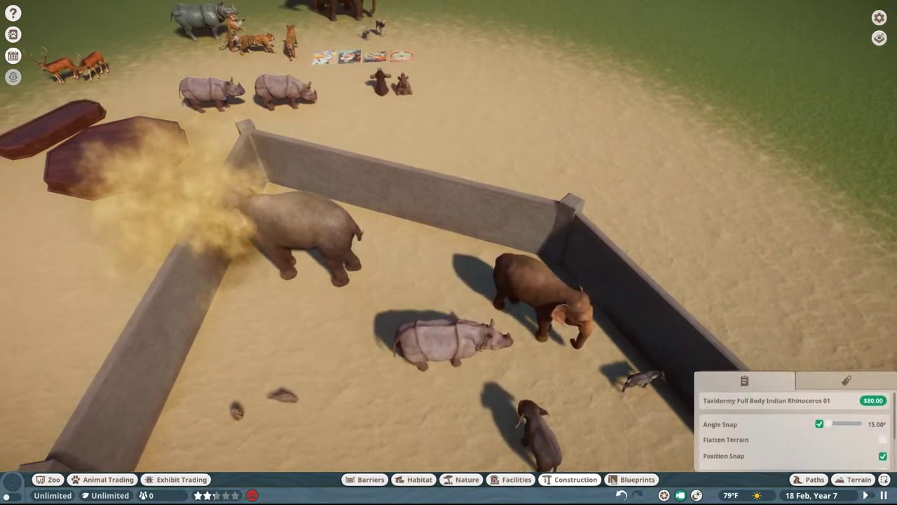
middle_click_drag(448, 341, 340, 337)
key("Escape")
- Preview a duplicate of Taxidermy Full Body Tiger 02 among the live animals in the habitat and cancel it
scroll(199, 228, "down", 5)
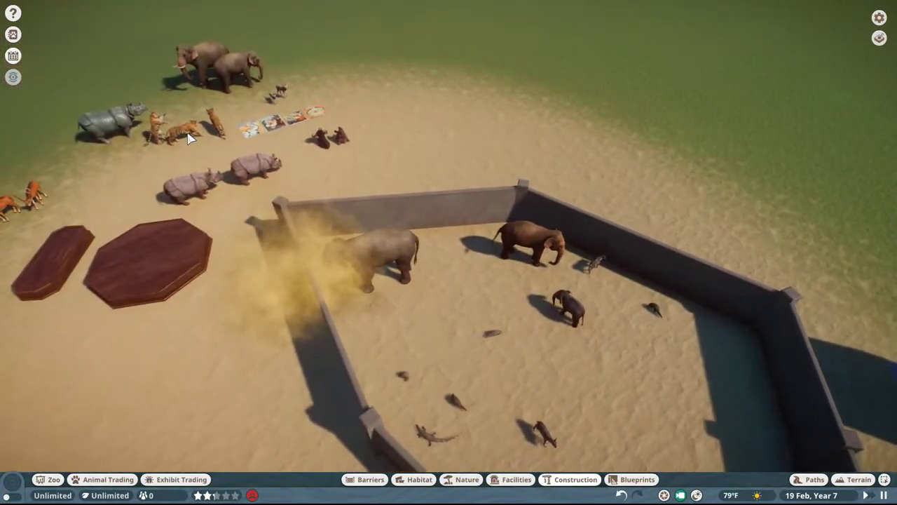
left_click(188, 135)
key("ctrl+d")
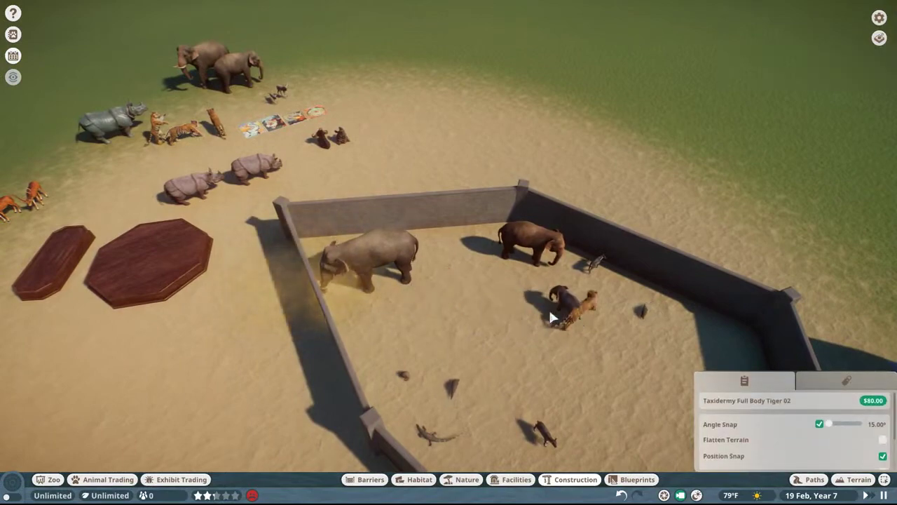
key("Escape")
- Look over the displayed taxidermy animals and signs, and browse the "india" construction pieces down past the architecture parts and doors
scroll(322, 284, "up", 3)
scroll(320, 277, "down", 4)
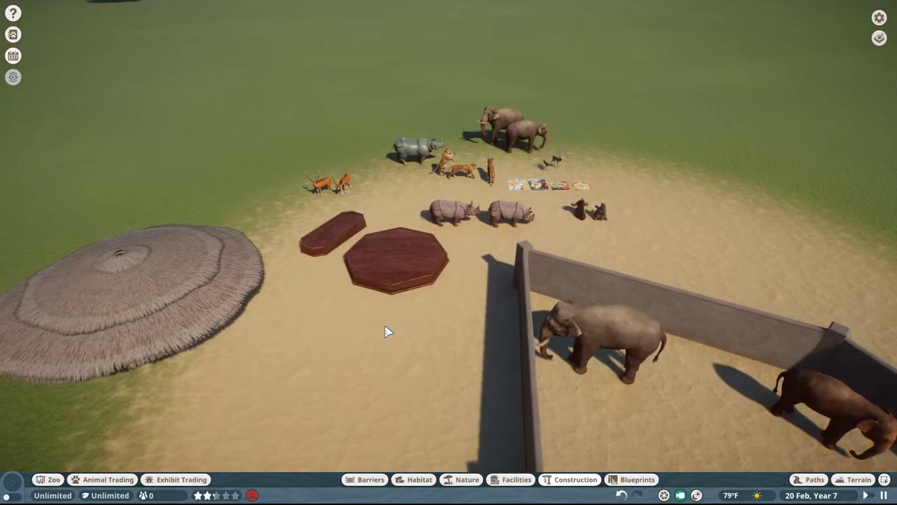
scroll(452, 280, "up", 5)
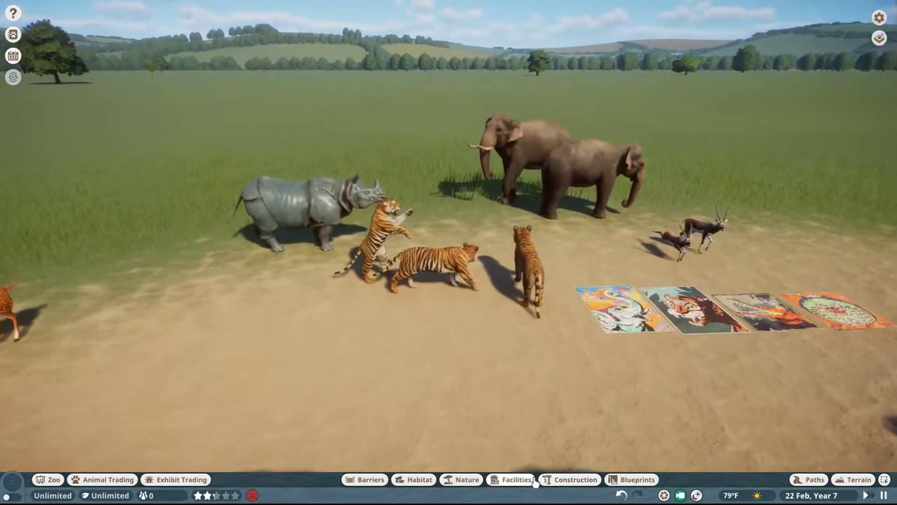
left_click(571, 479)
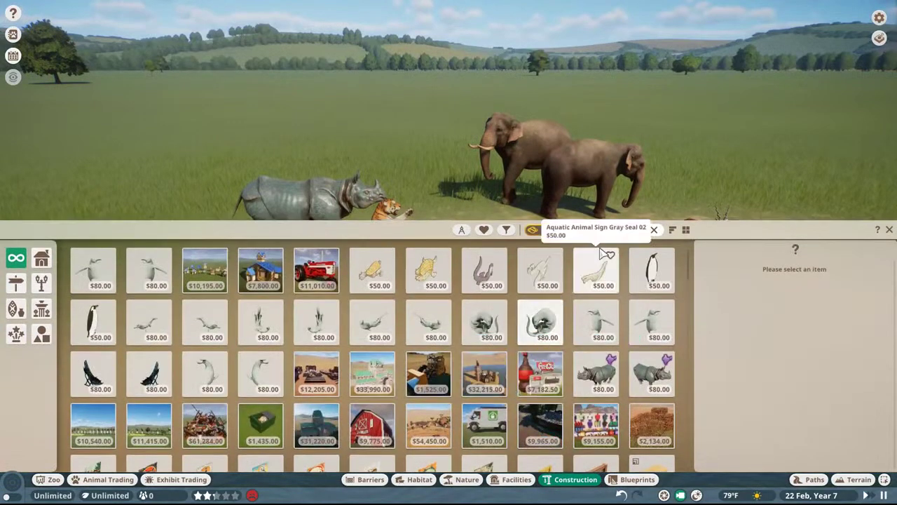
scroll(582, 301, "down", 5)
scroll(586, 316, "down", 2)
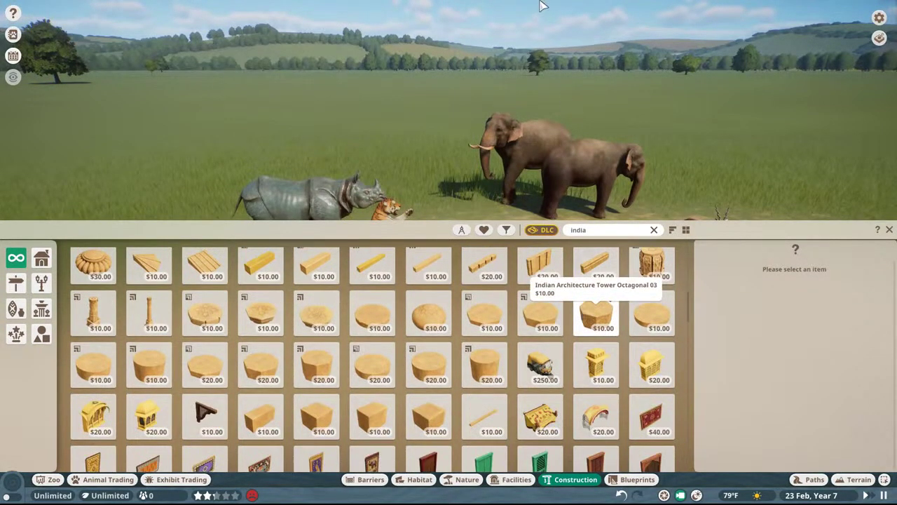
scroll(495, 350, "down", 5)
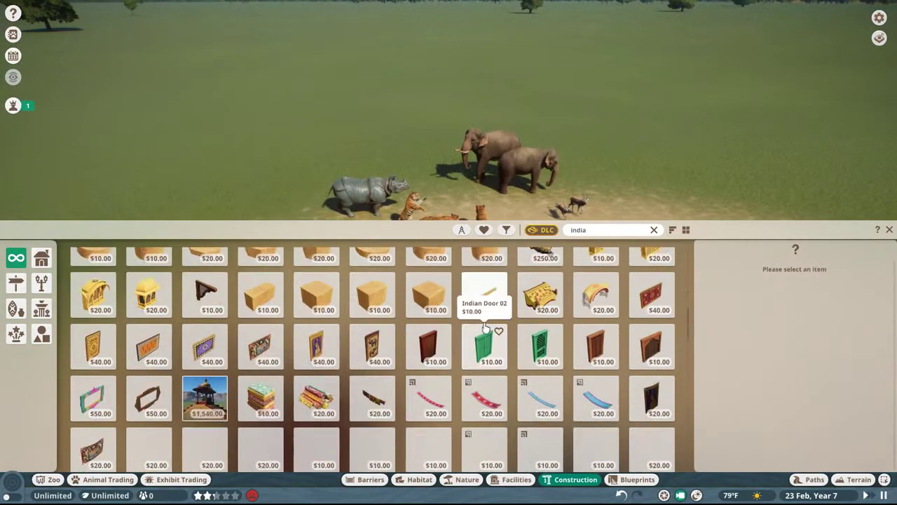
- Quit Planet Zoo without keeping the session open, end its remaining process in Task Manager, and return to Maya
key("Escape")
key("Escape")
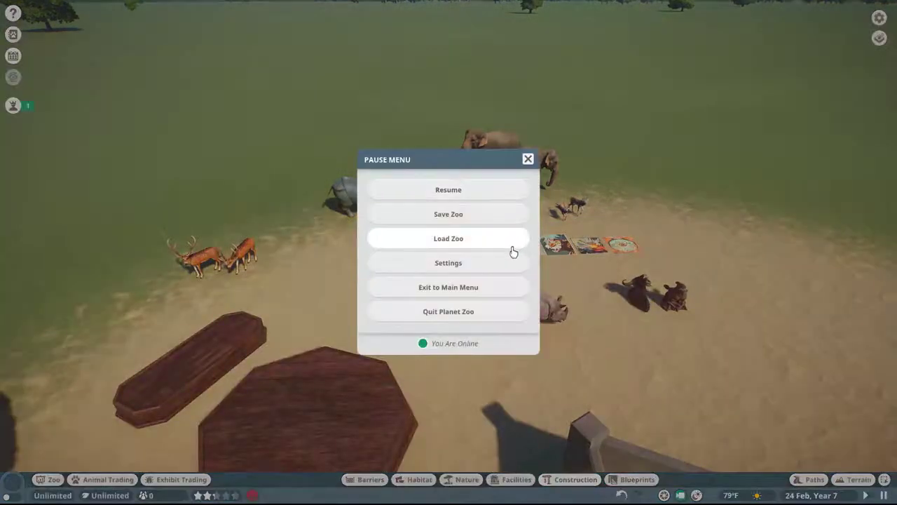
left_click(459, 312)
left_click(428, 295)
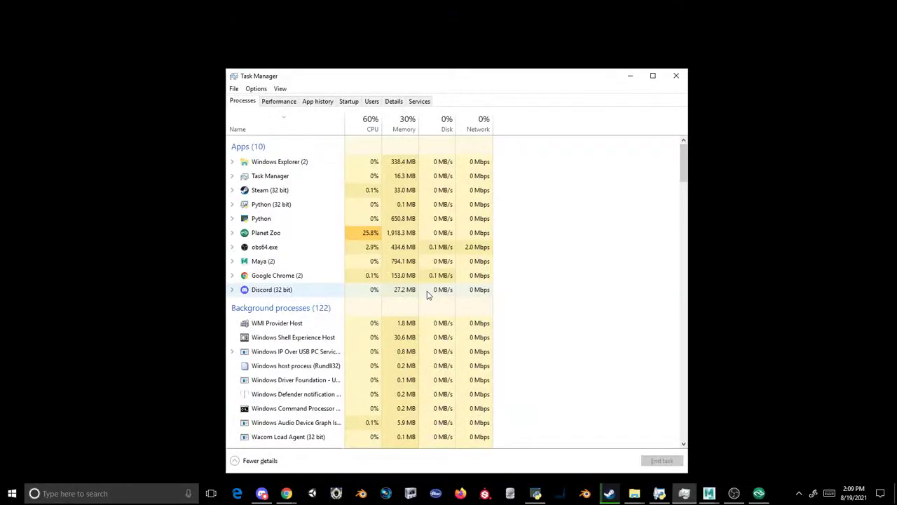
left_click(295, 234)
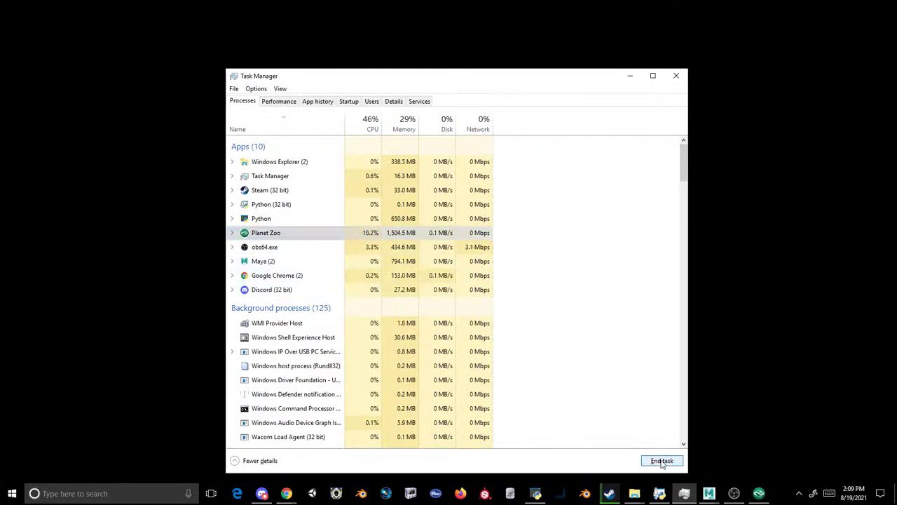
left_click(764, 440)
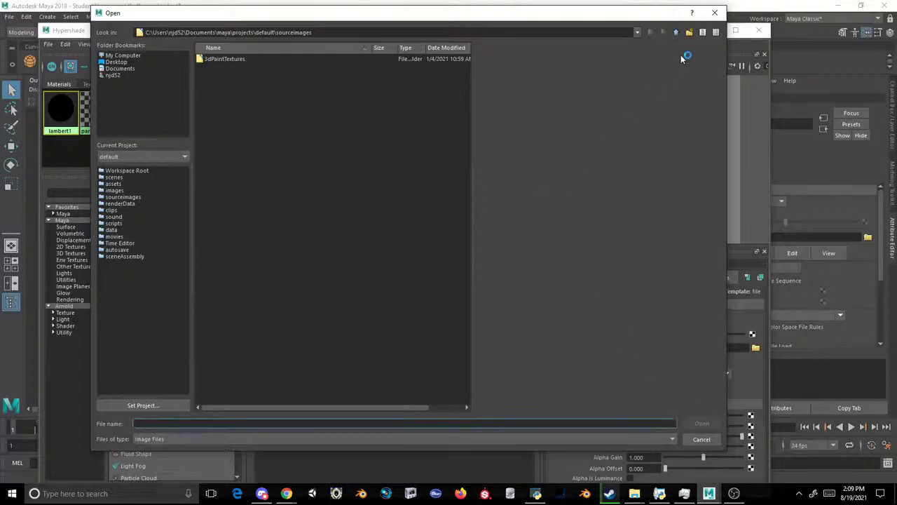
- Select the deer mesh and open the image browser for the colour texture file of its lambert1 material
left_click(714, 13)
left_click(61, 109)
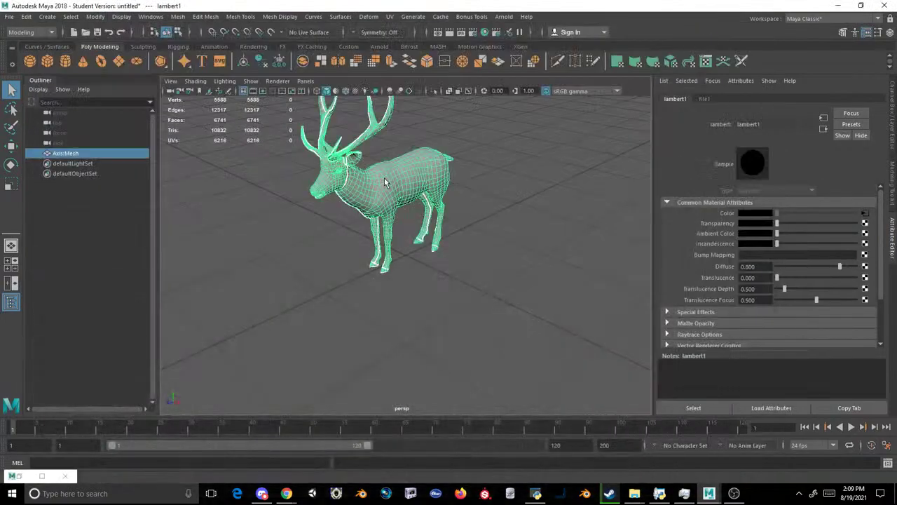
left_click(384, 177)
scroll(420, 224, "up", 4)
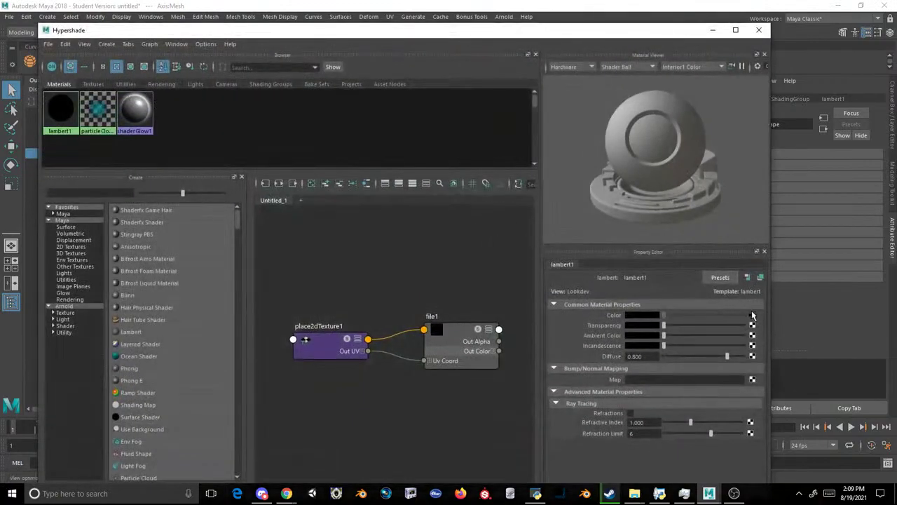
left_click(755, 347)
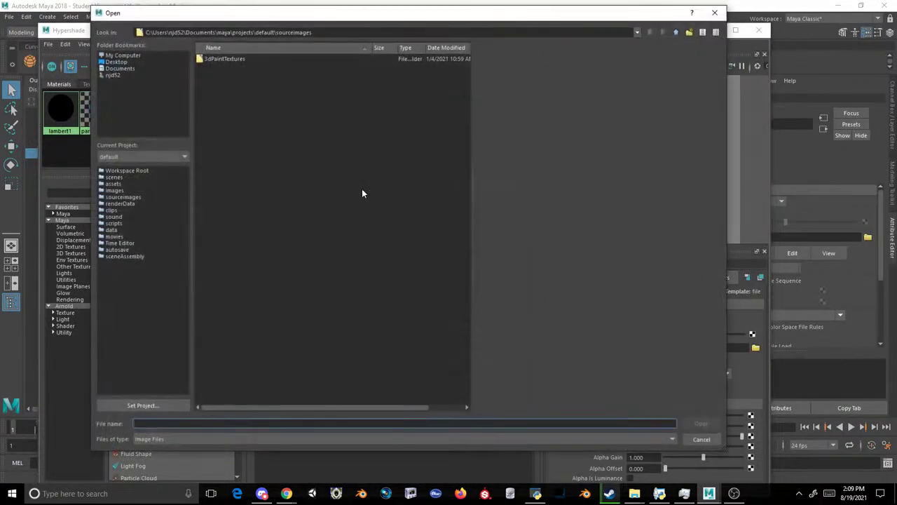
- Switch to File Explorer and open the Updated Mods folder inside Shark mod on drive D
left_click(634, 493)
left_click(683, 480)
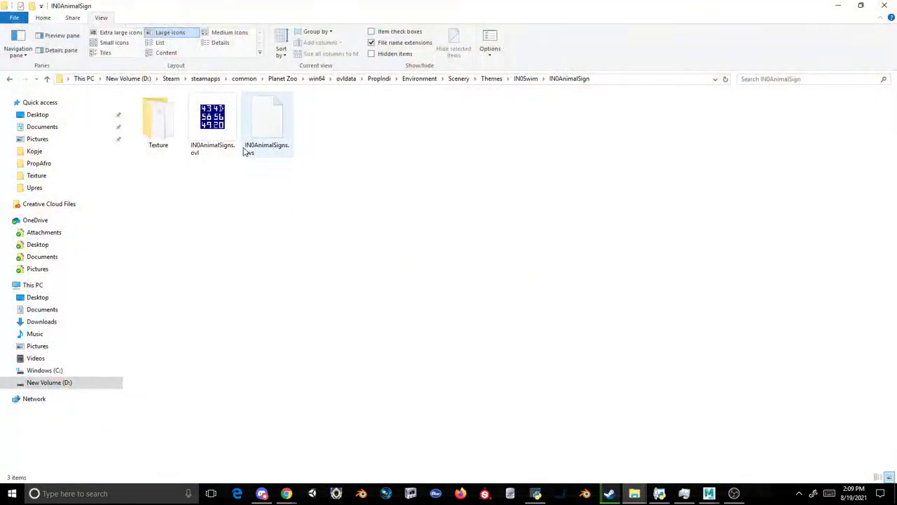
left_click(624, 84)
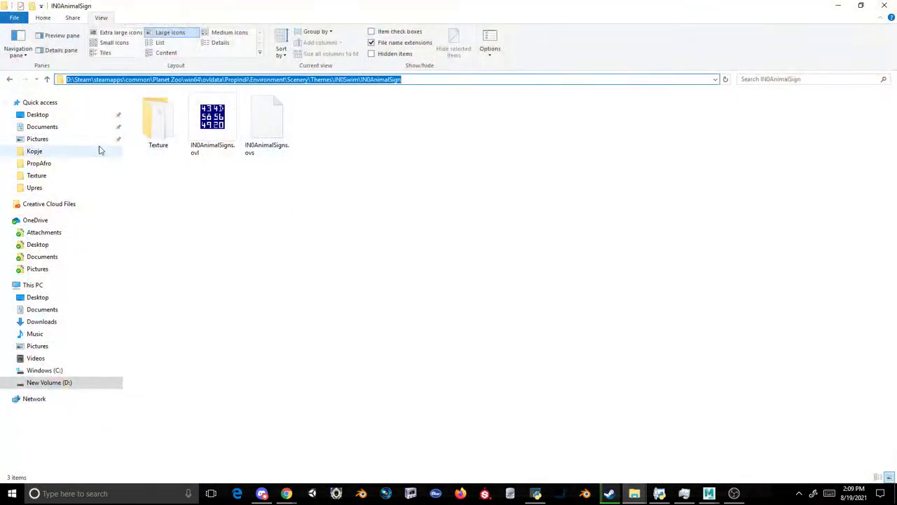
left_click(116, 186)
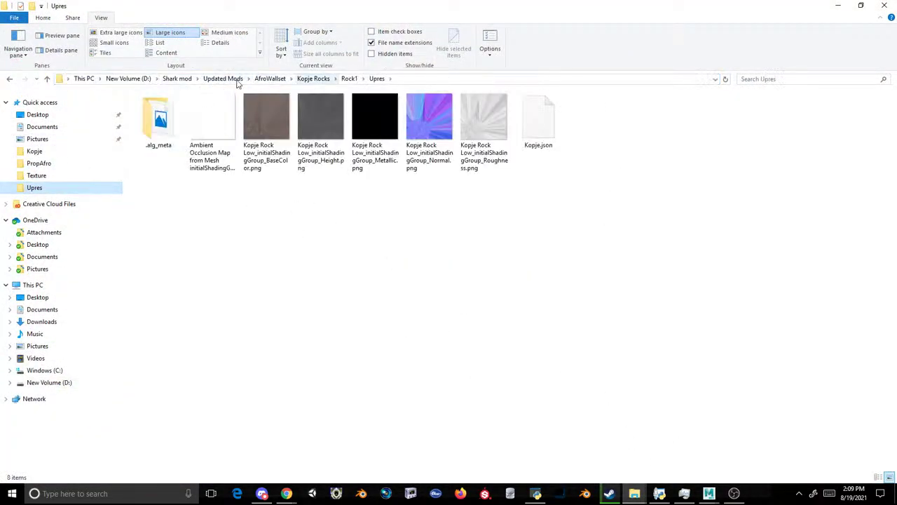
left_click(269, 78)
left_click(223, 78)
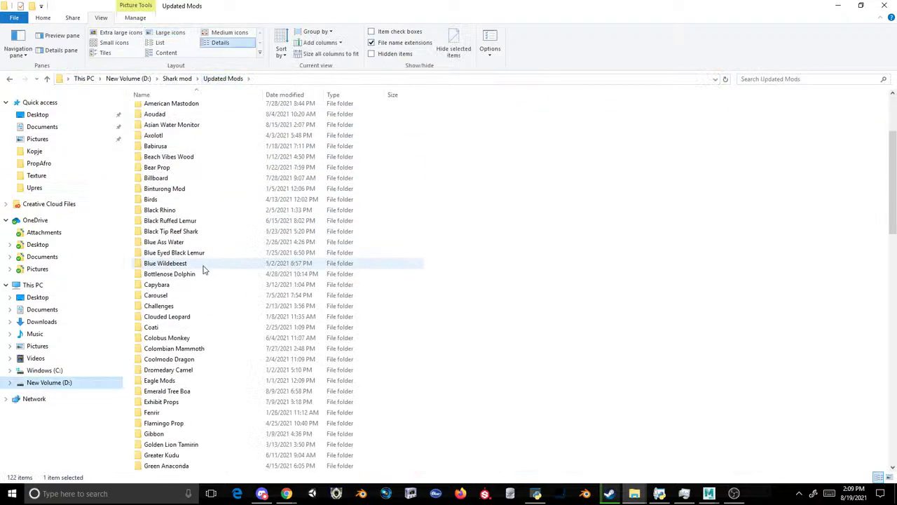
- Find the India Set folder in Updated Mods, open its Axis Deer subfolder and copy that folder's path
scroll(203, 269, "down", 8)
left_click(202, 265)
scroll(202, 269, "down", 20)
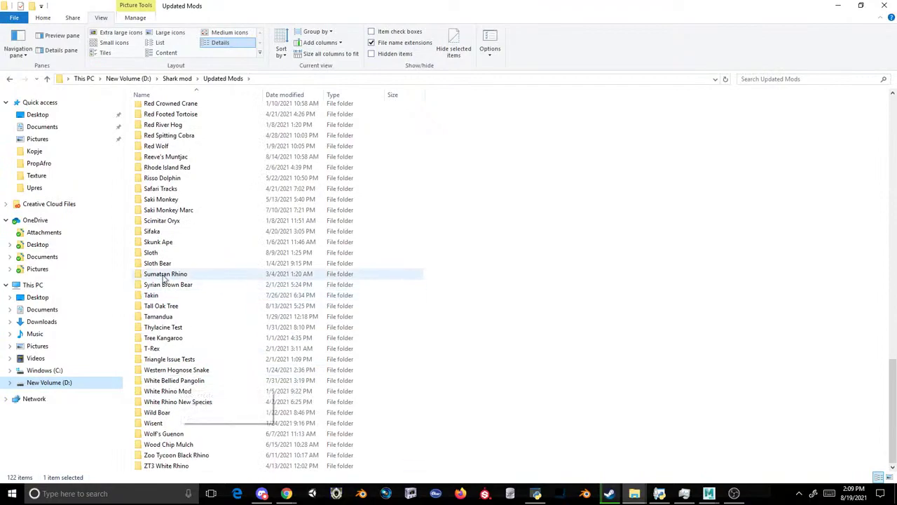
scroll(165, 279, "up", 6)
scroll(163, 278, "up", 20)
scroll(188, 267, "down", 3)
scroll(188, 266, "down", 4)
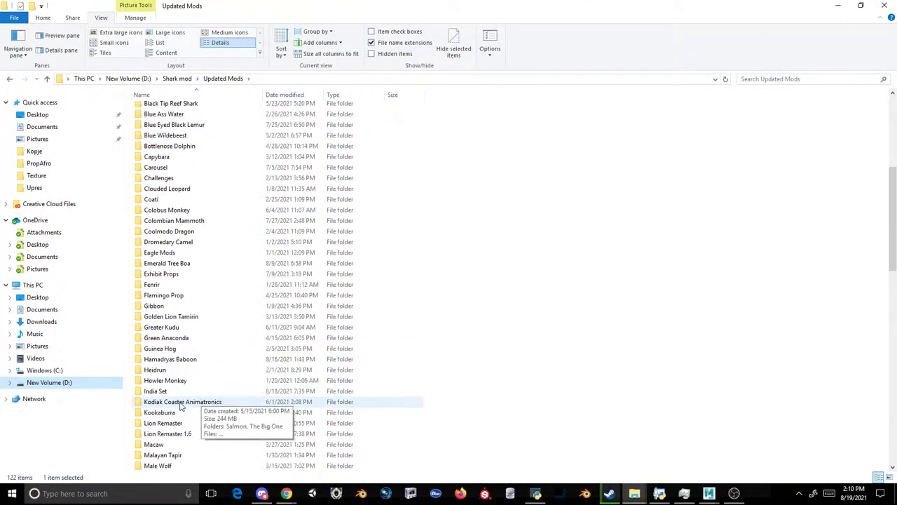
double_click(168, 391)
double_click(155, 107)
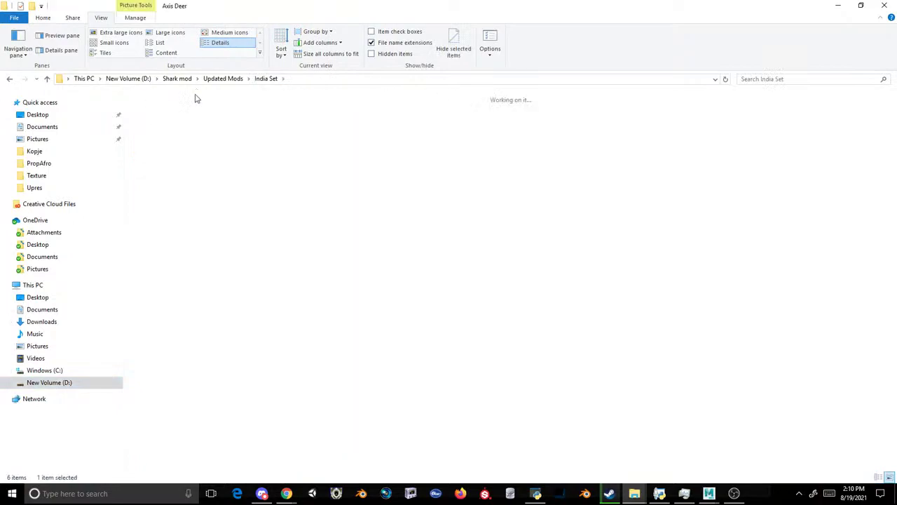
left_click(399, 79)
key("ctrl+c")
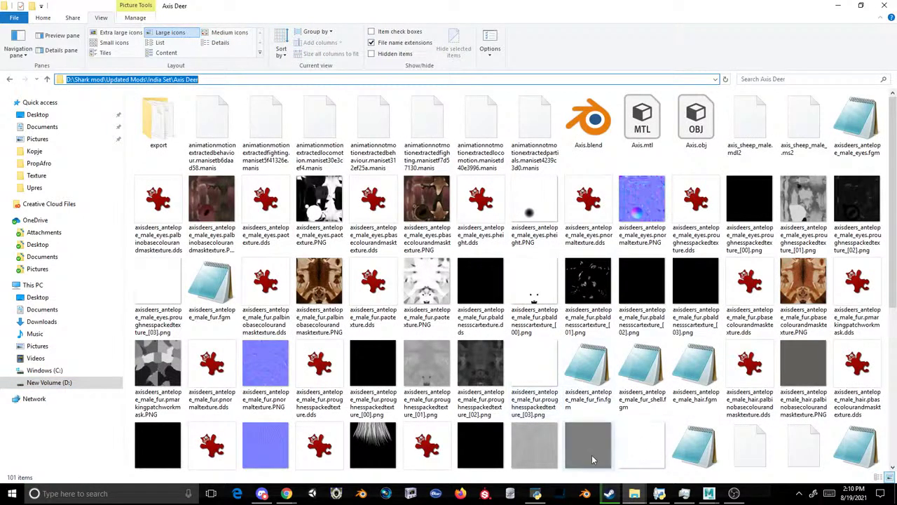
- Return to Maya and point the texture file browser to D:\Shark mod\Updated Mods\India Set\Axis Deer using the copied path
mouse_move(710, 488)
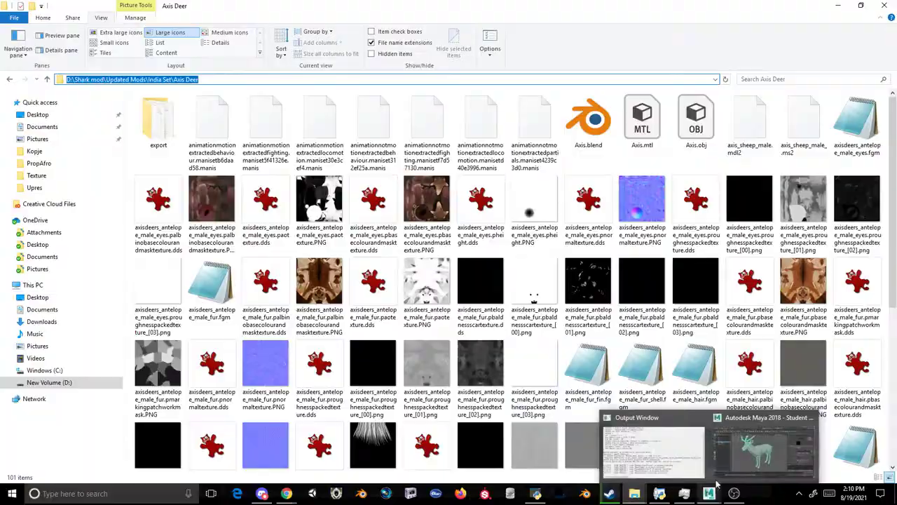
left_click(764, 448)
left_click(405, 32)
key("ctrl+a")
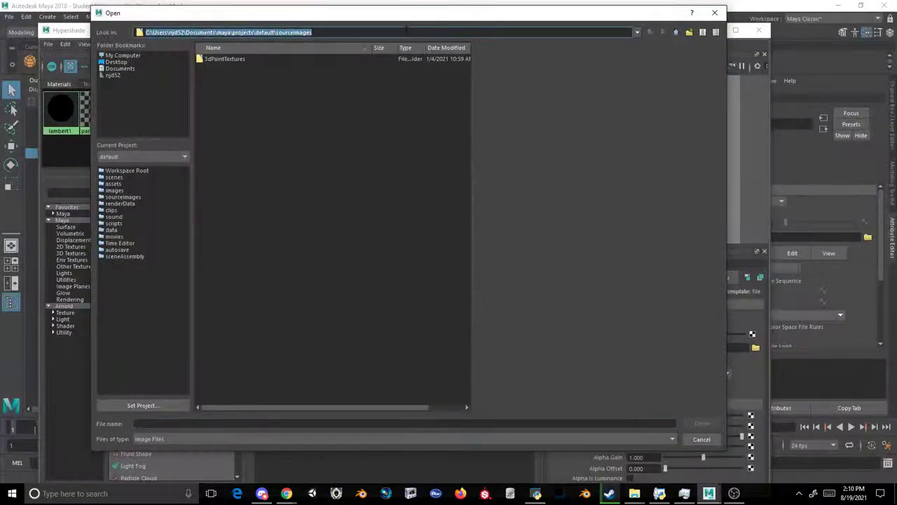
key("ctrl+v")
key("Return")
left_click(327, 66)
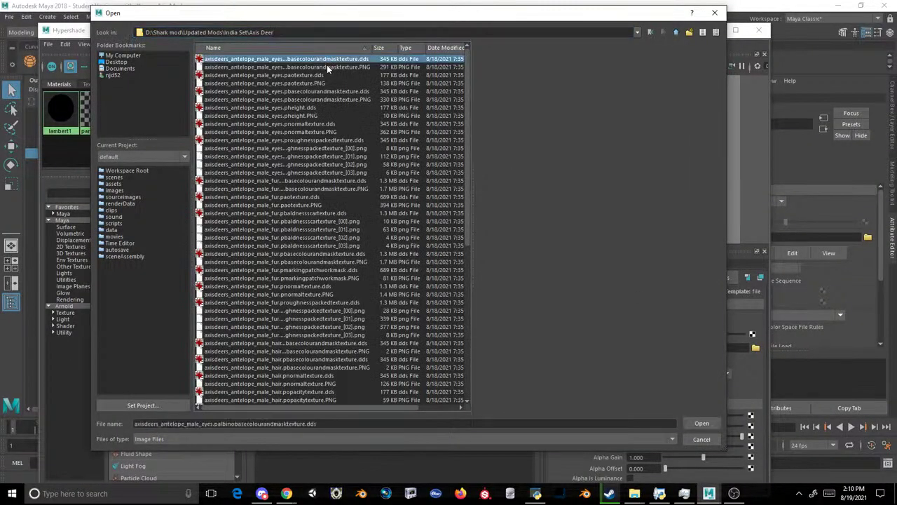
- Load in0sculpture_penguin_02_bronze_mat.pbasecolourtexture.PNG from the Blackbuck Taxidermy folder as the colour texture of lambert1
left_click(676, 33)
left_click(227, 67)
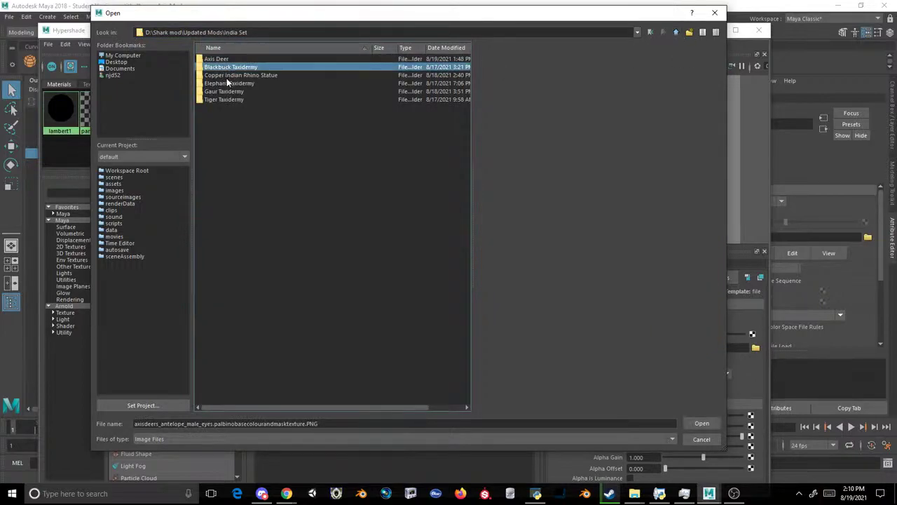
double_click(224, 66)
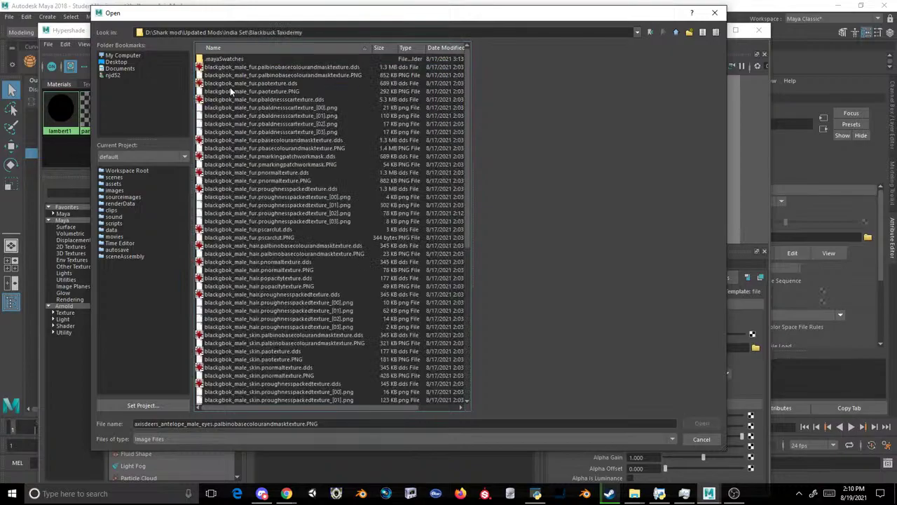
scroll(230, 87, "down", 10)
left_click(236, 203)
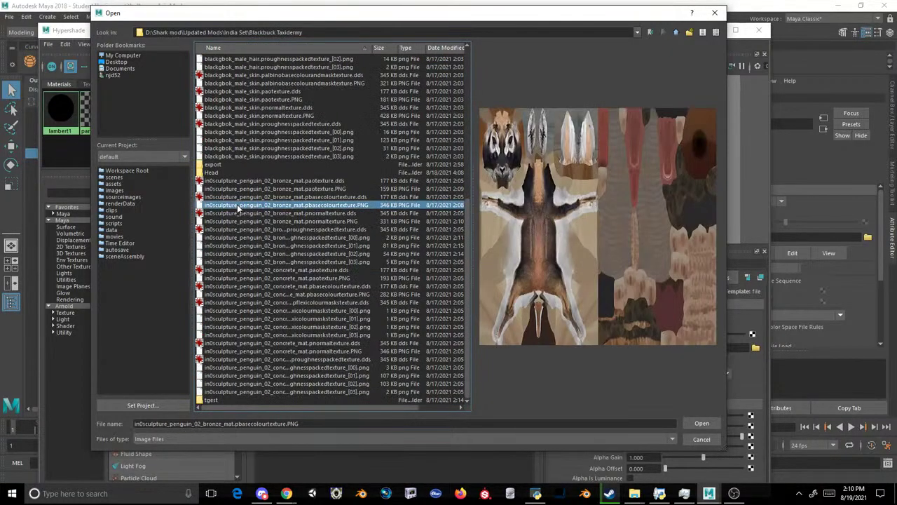
double_click(237, 205)
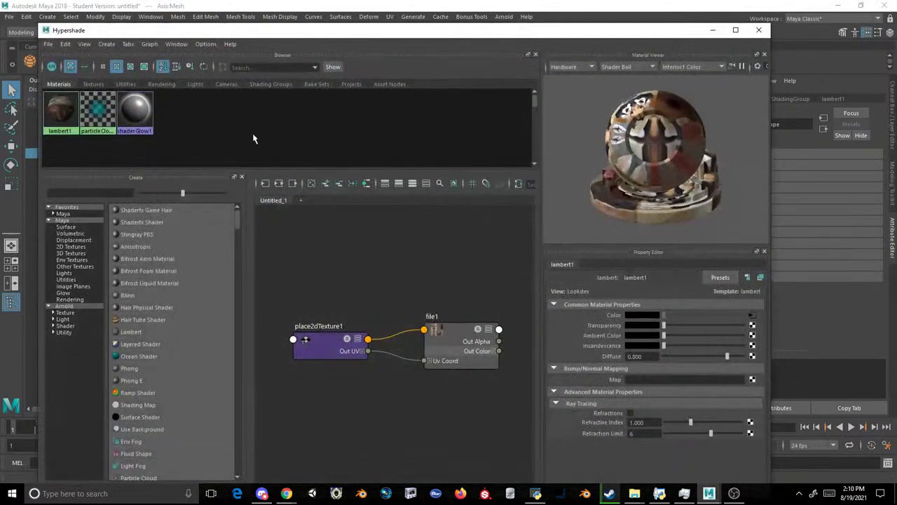
- Reopen the image browser for the file1 texture and preview the penguin sculpture textures in the Blackbuck Taxidermy folder
left_click(753, 316)
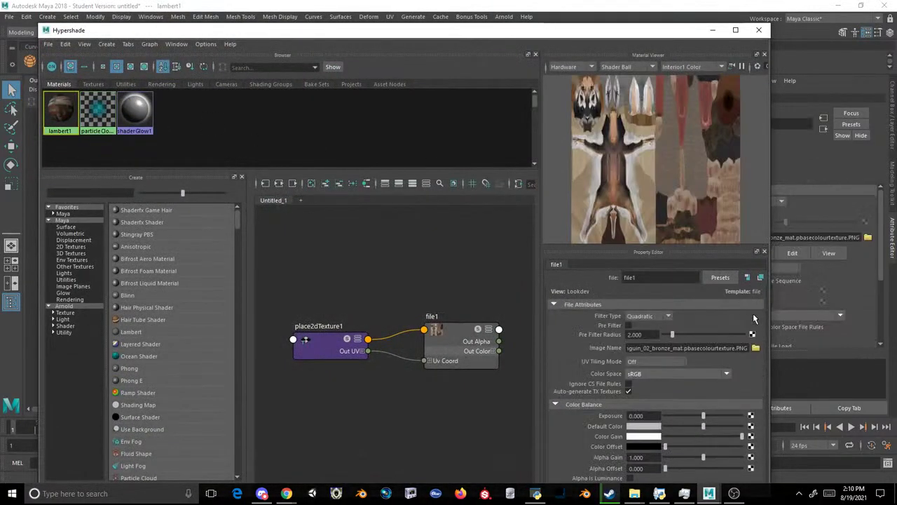
left_click(755, 348)
scroll(397, 194, "down", 5)
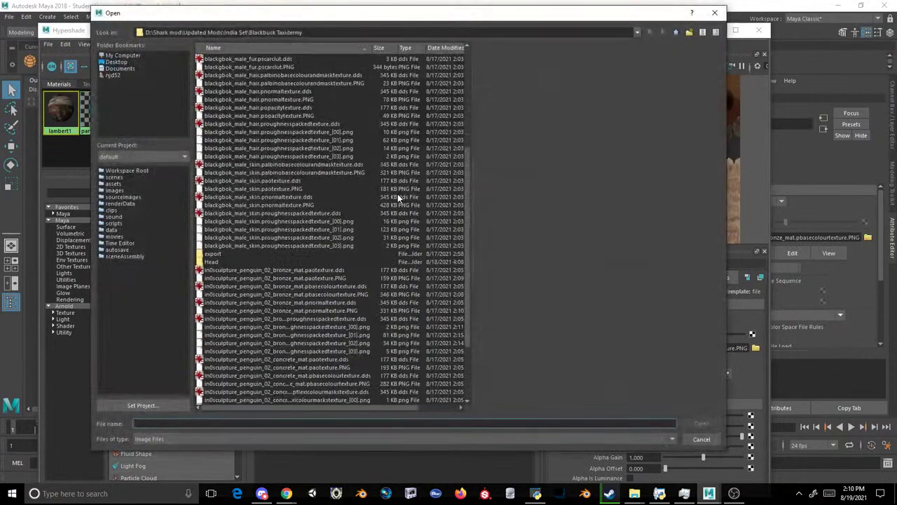
left_click(271, 196)
left_click(287, 213)
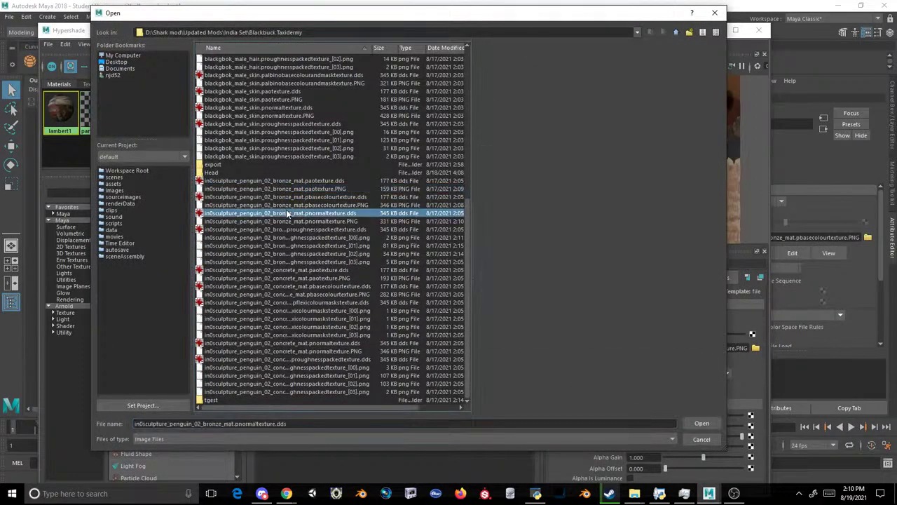
left_click(296, 205)
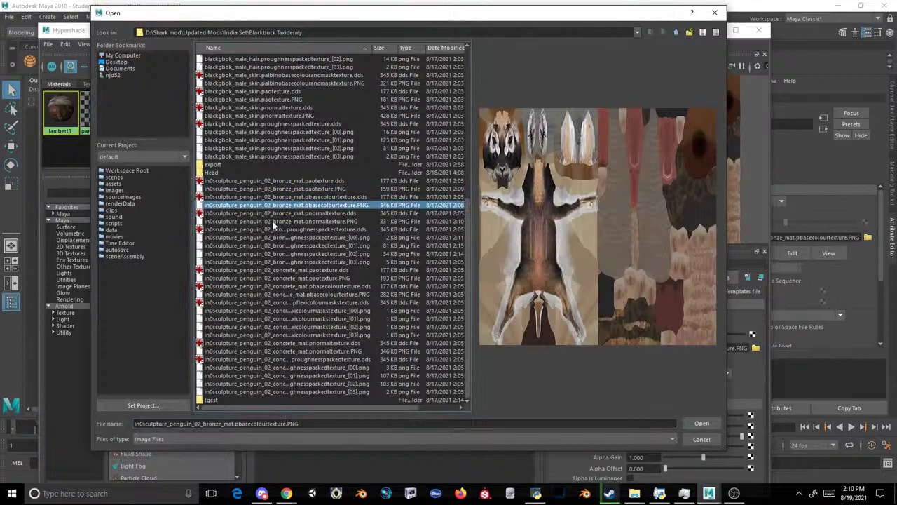
left_click(275, 221)
left_click(277, 237)
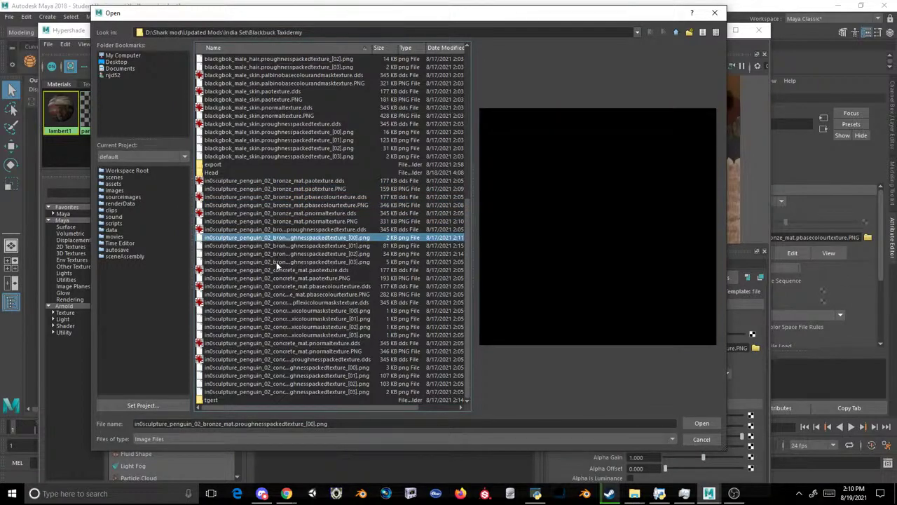
left_click(269, 311)
left_click(253, 351)
left_click(246, 326)
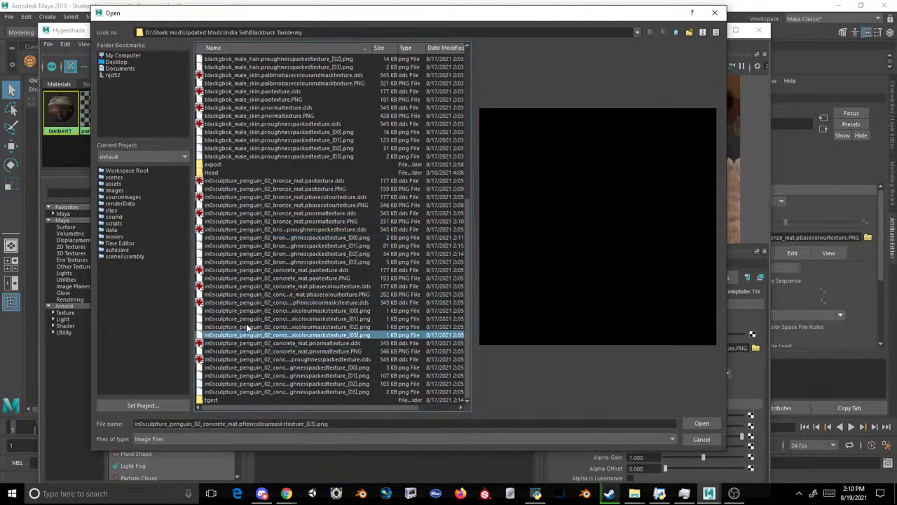
scroll(239, 264, "up", 3)
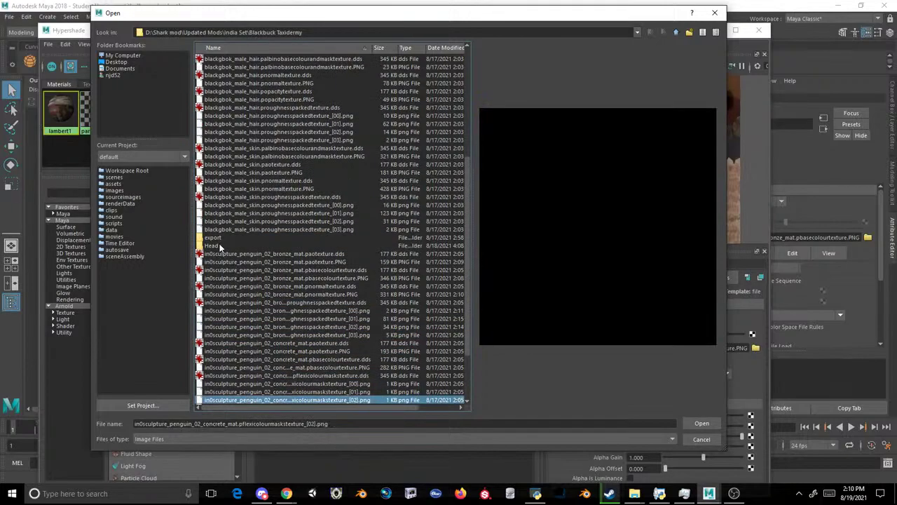
scroll(219, 243, "up", 7)
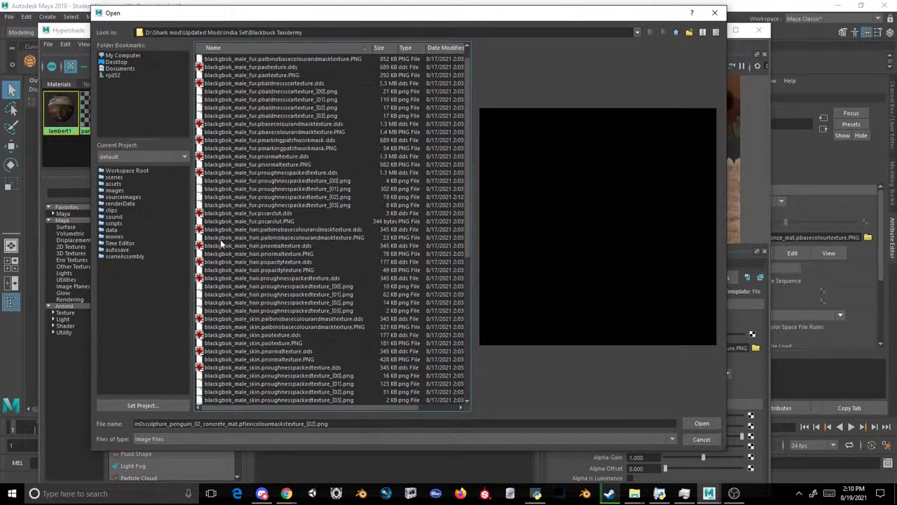
- Open the Axis Deer folder in the image browser and preview its caiman sculpture base colour, normal and roughness textures
left_click(677, 33)
double_click(215, 60)
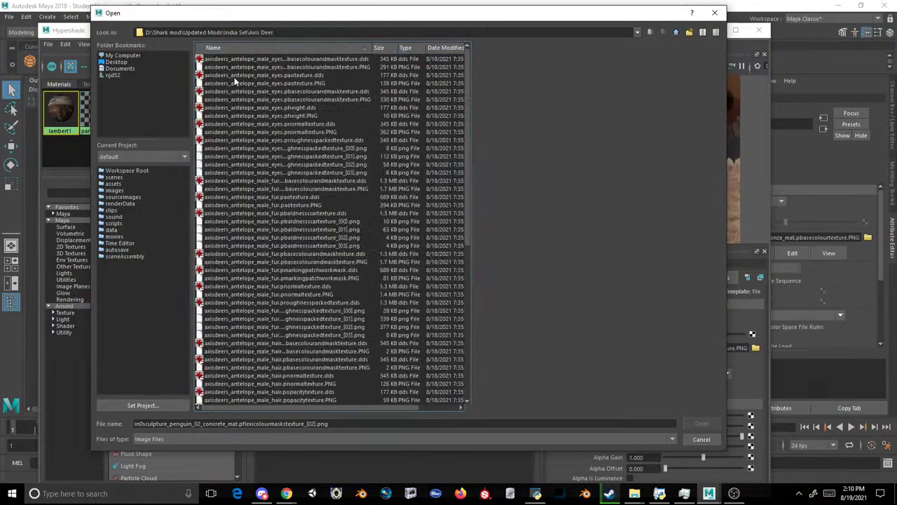
scroll(247, 262, "down", 10)
left_click(234, 227)
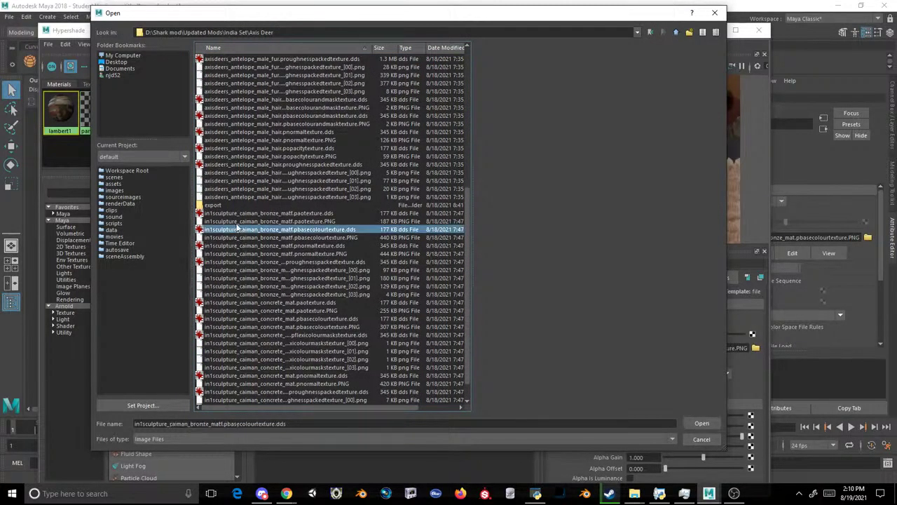
left_click(246, 239)
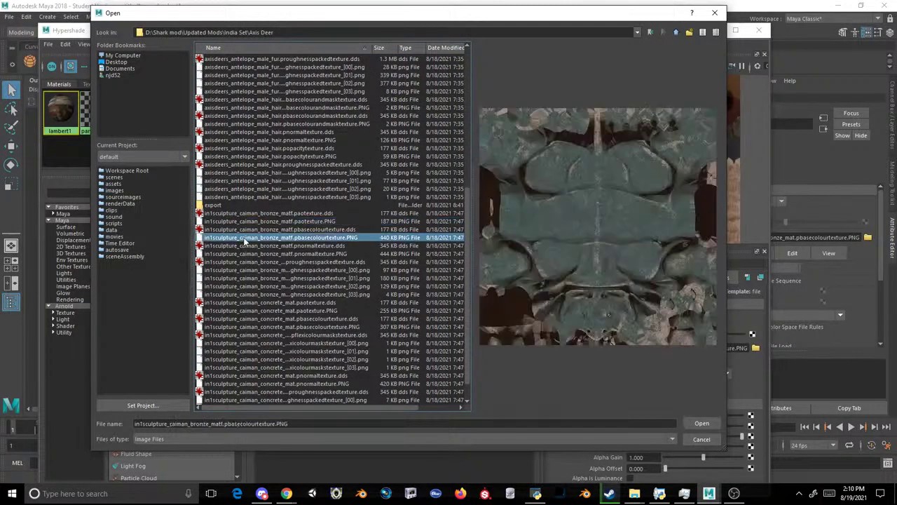
left_click(247, 253)
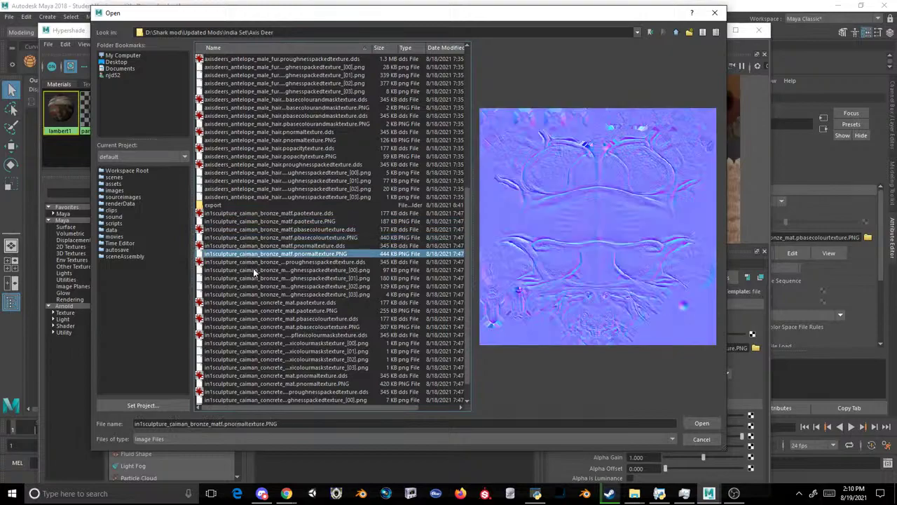
left_click(253, 269)
left_click(261, 287)
left_click(245, 360)
left_click(255, 384)
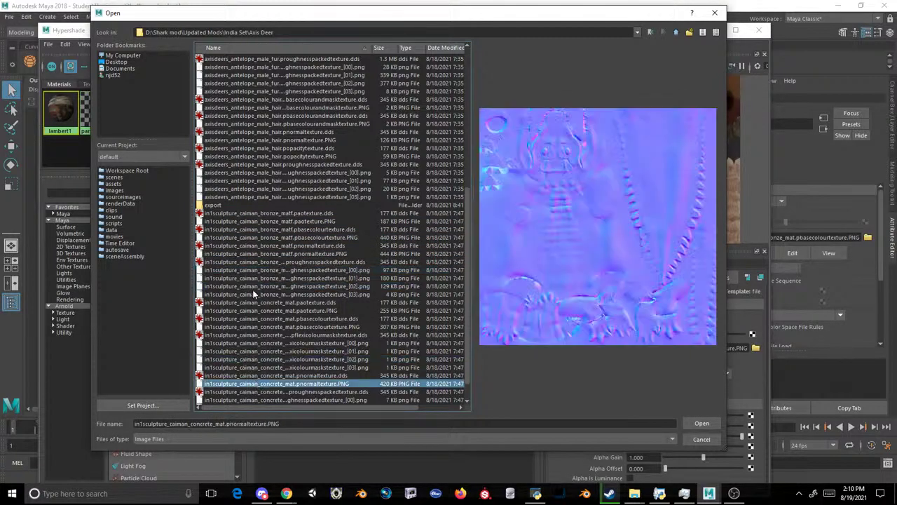
scroll(246, 280, "up", 6)
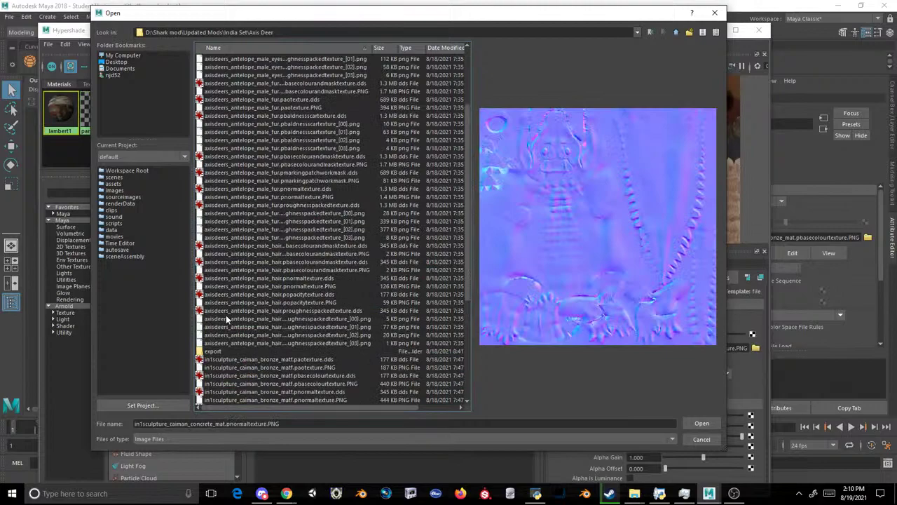
scroll(224, 280, "up", 4)
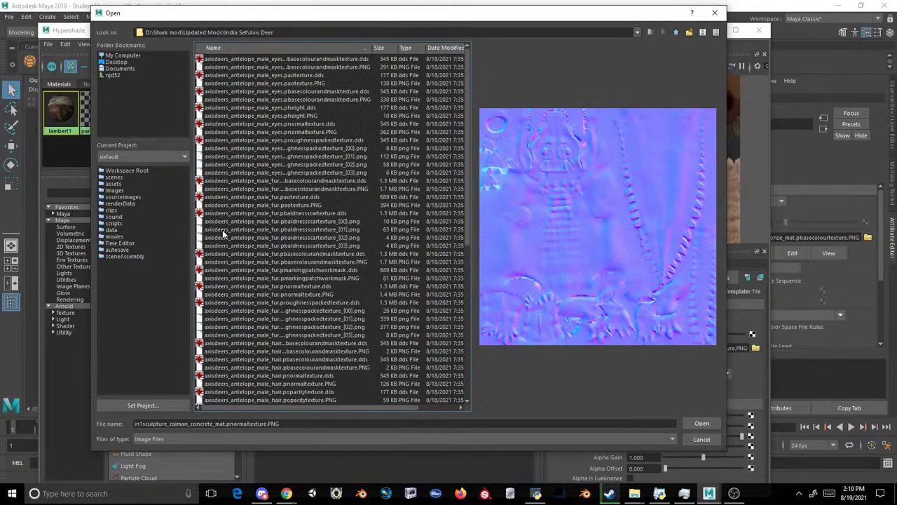
- Switch to OVL Archive Editor and extract Texture.ovl into a new folder named test inside IN0AnimalSign
mouse_move(635, 493)
left_click(696, 450)
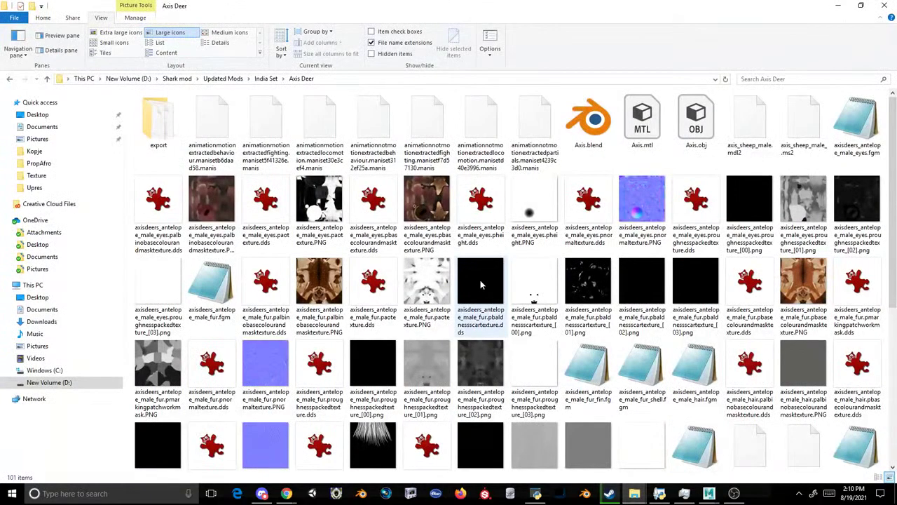
left_click(536, 493)
left_click(425, 172)
left_click(440, 184)
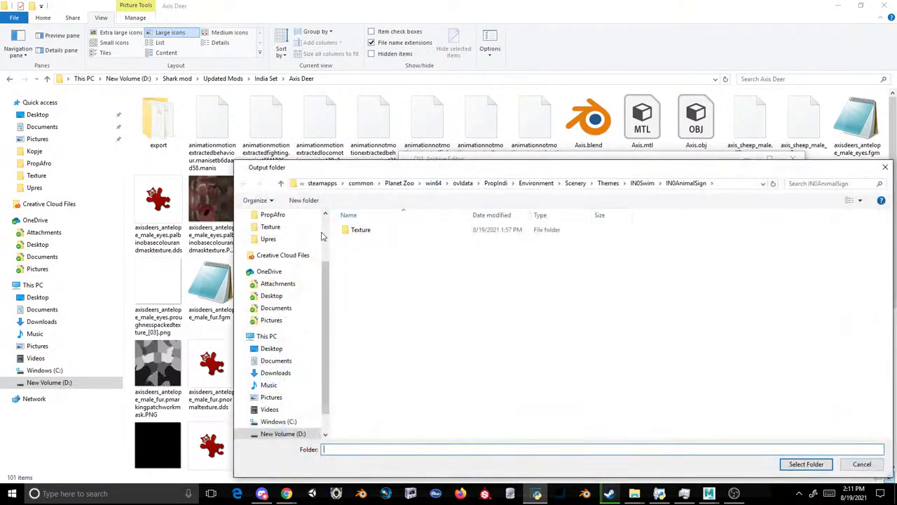
left_click(304, 199)
type("test")
key("Return")
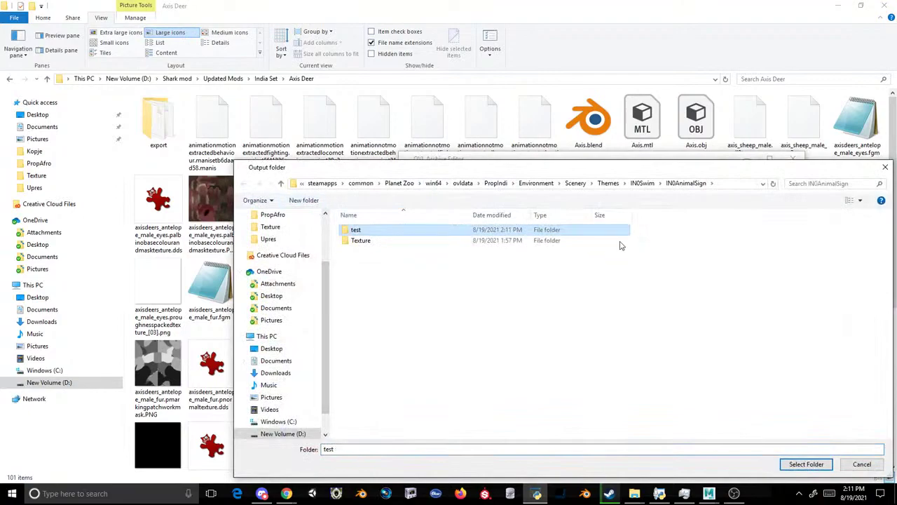
left_click(806, 464)
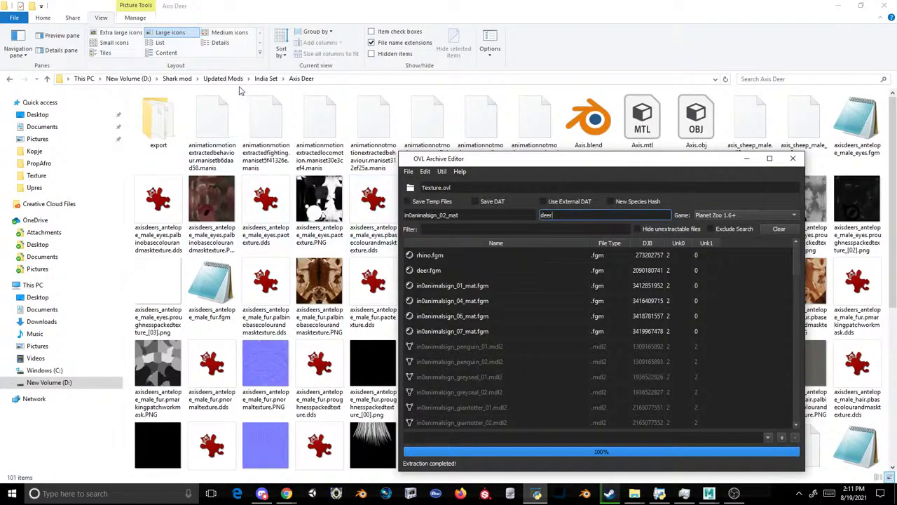
- Switch to the other File Explorer window and open the PropIndi folder inside Planet Zoo's ovldata
left_click(634, 494)
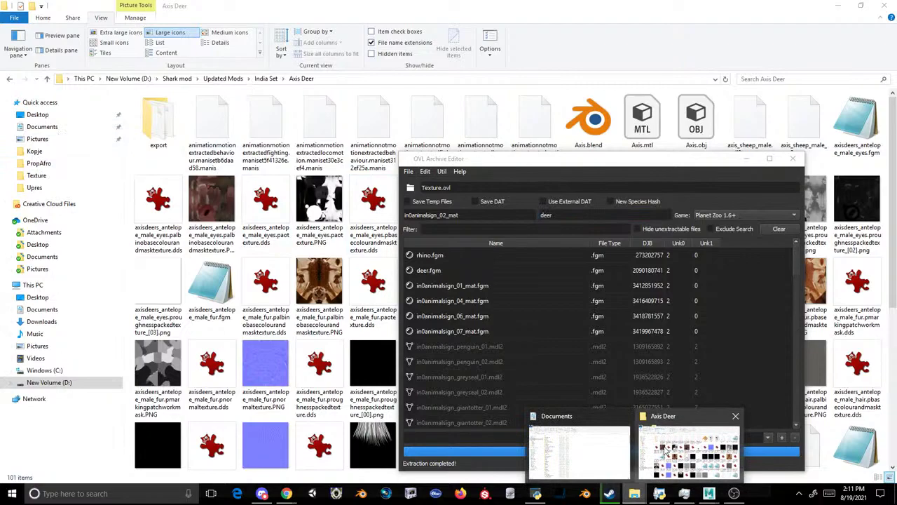
left_click(579, 452)
left_click(42, 176)
left_click(39, 163)
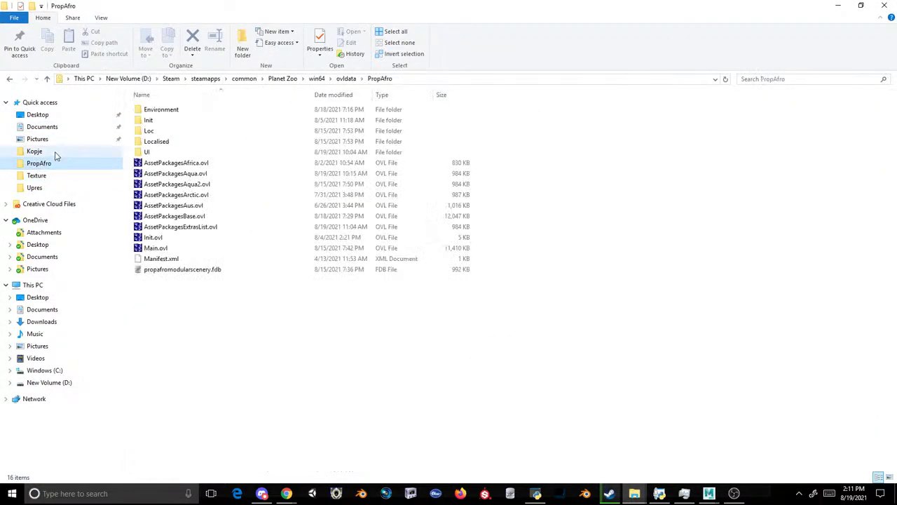
left_click(344, 79)
double_click(158, 239)
left_click(10, 78)
double_click(155, 247)
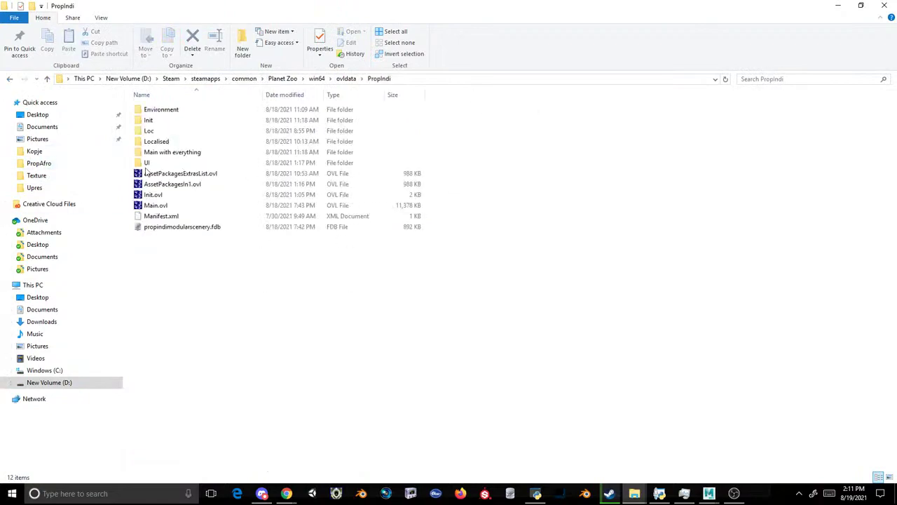
- Open the test folder under Environment, Scenery, Themes, IN0Swim, IN0AnimalSign and select deer.pbasecolourtexture.PNG
double_click(156, 110)
double_click(158, 111)
double_click(161, 111)
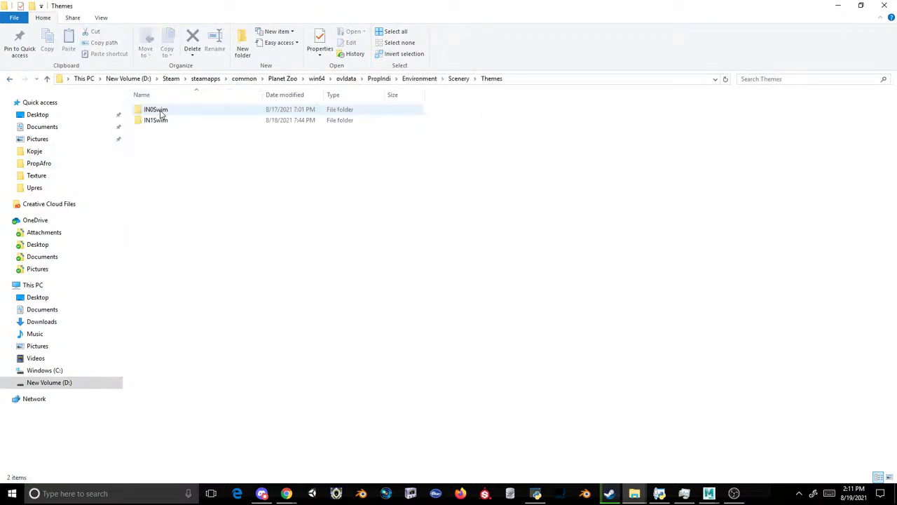
double_click(160, 110)
double_click(161, 112)
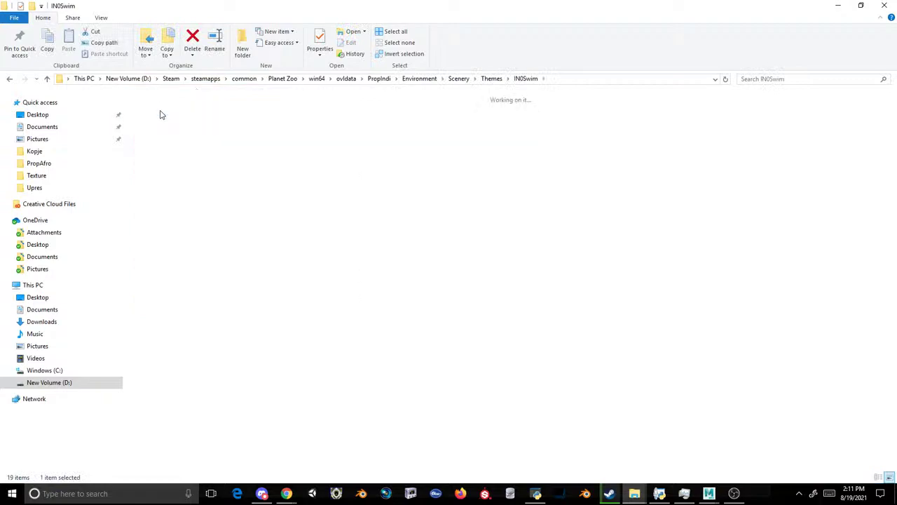
double_click(159, 116)
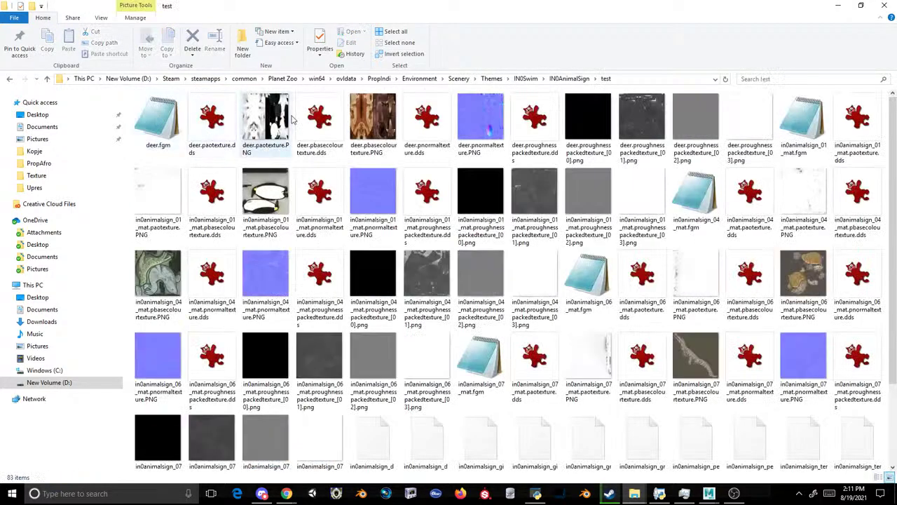
left_click(372, 120)
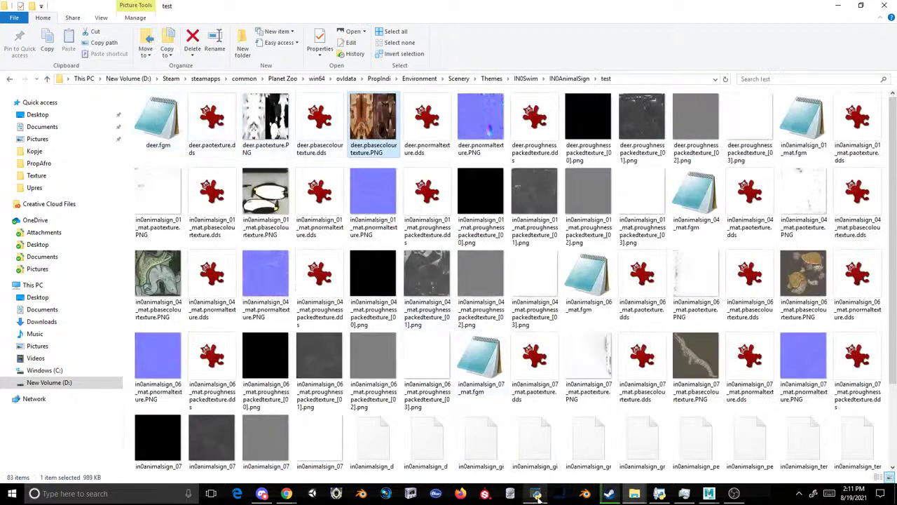
- Check the Axis Deer folder window, then copy the full path of the test folder in File Explorer
left_click(708, 492)
left_click(745, 465)
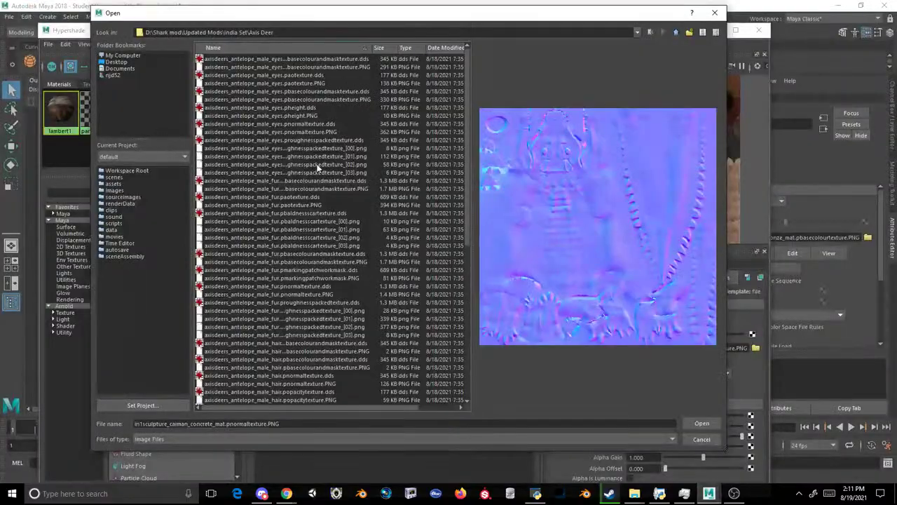
left_click(634, 493)
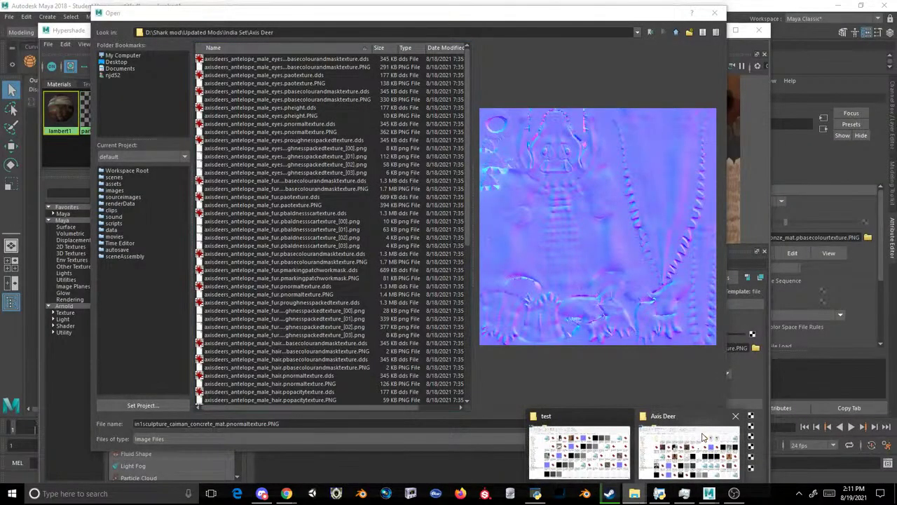
left_click(688, 439)
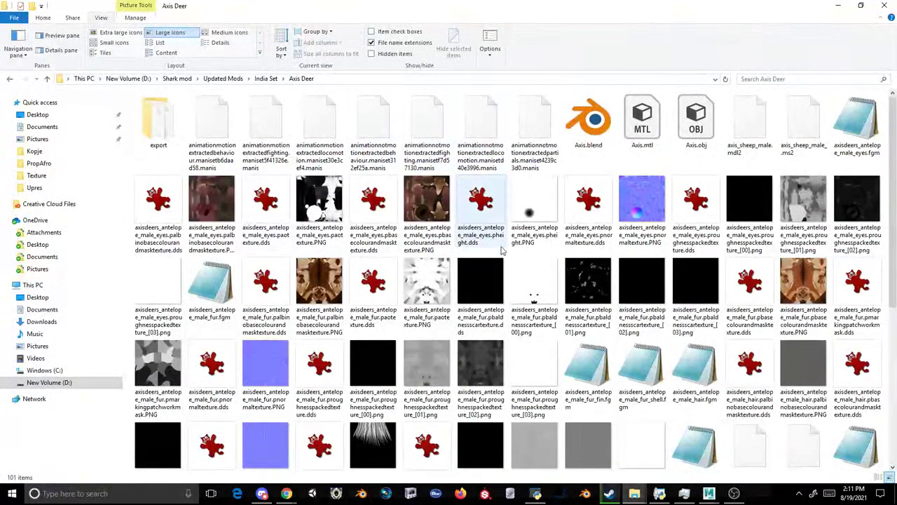
left_click(635, 492)
left_click(546, 425)
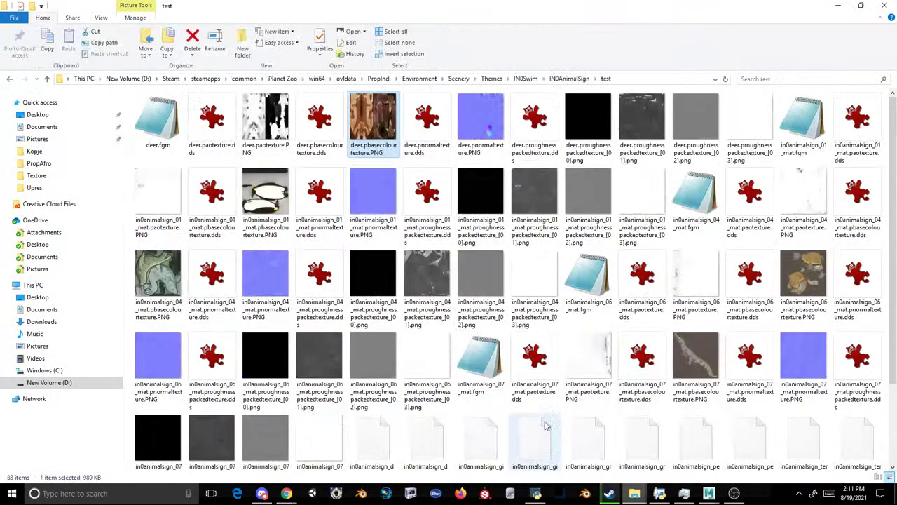
left_click(627, 78)
key("ctrl+c")
- Switch to Maya and load deer.pbasecolourtexture.PNG from the copied test folder path as the file1 image
left_click(734, 493)
left_click(760, 442)
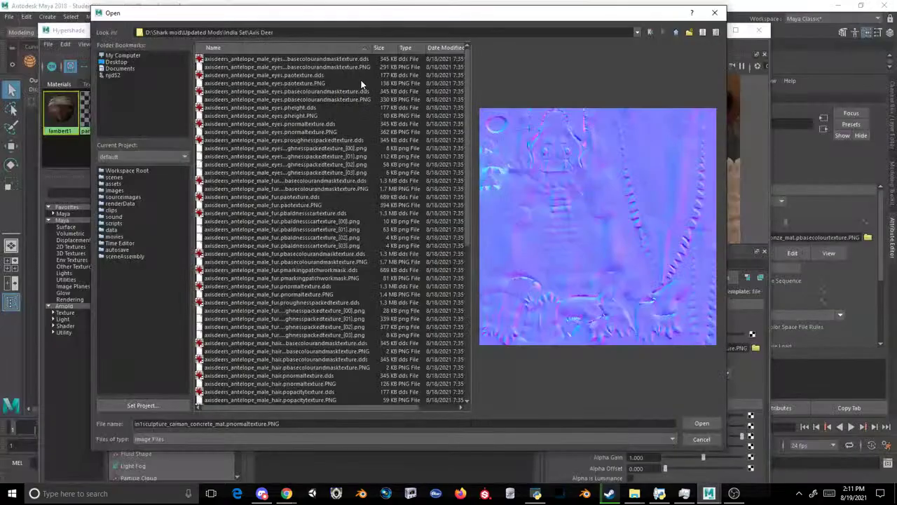
key("ctrl+v")
key("Return")
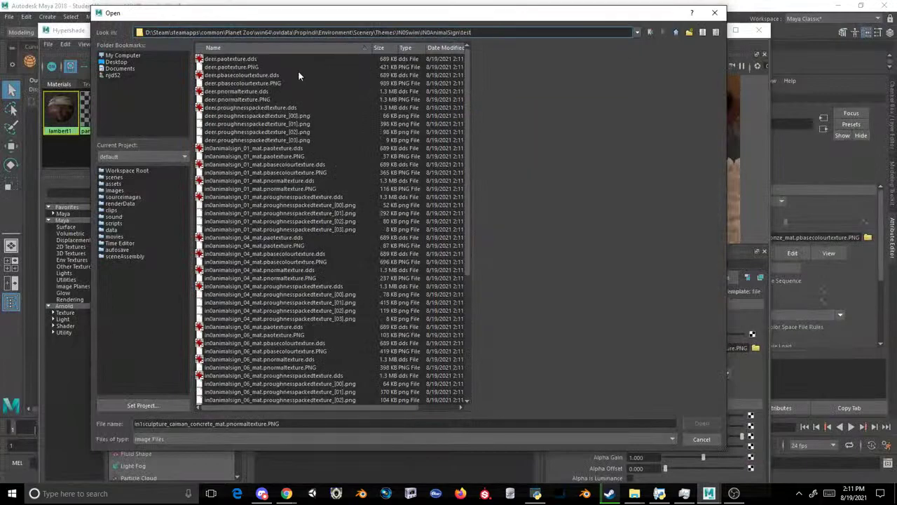
left_click(270, 65)
double_click(270, 83)
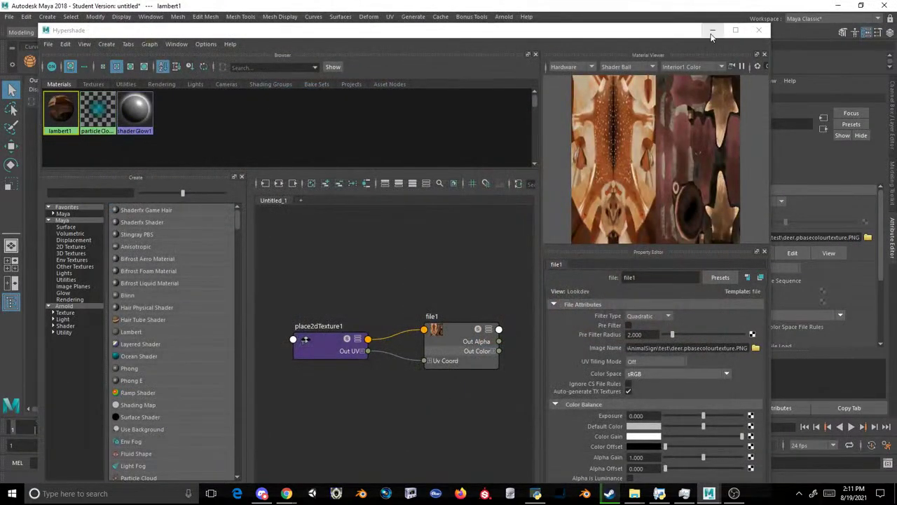
- Minimize the Hypershade and display the axis deer mesh with its texture in the perspective view
left_click(712, 31)
left_click(445, 211)
key("6")
left_click(502, 157)
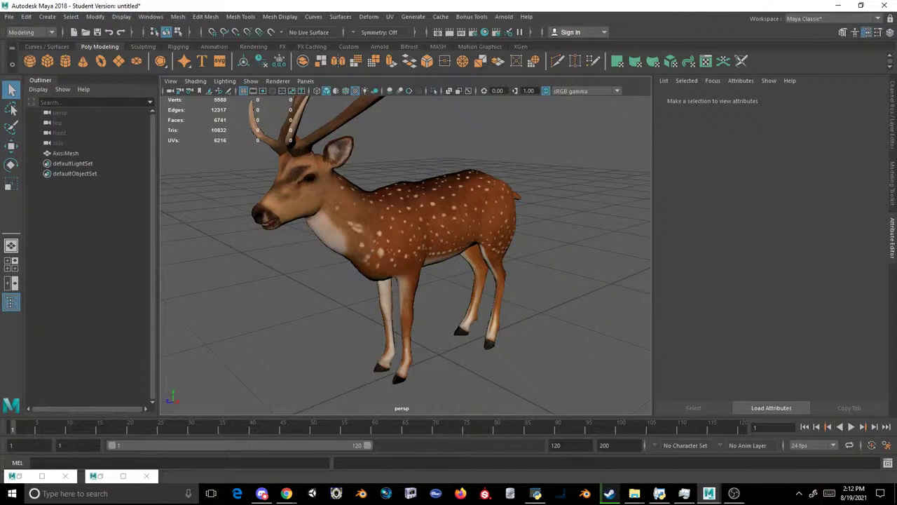
left_click(384, 267)
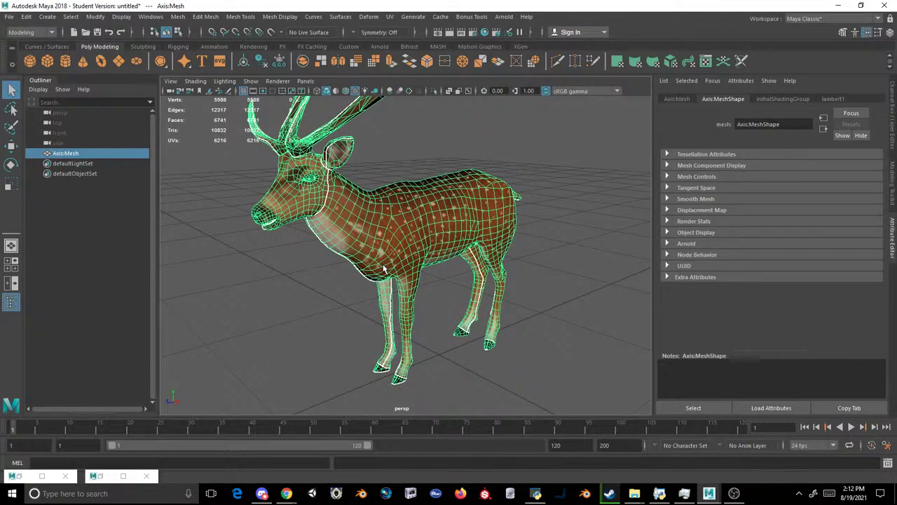
left_click(366, 152)
left_click(403, 185)
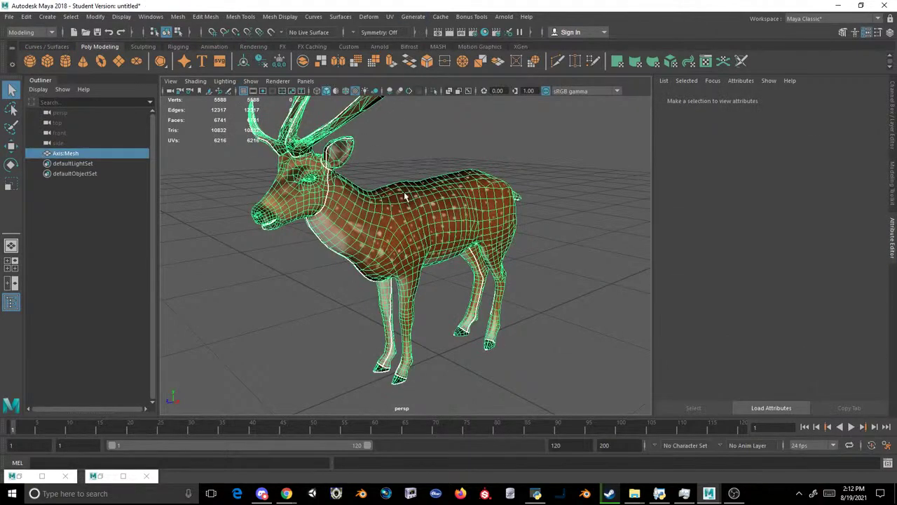
- Switch to the side view and turn on textured display there
key("space")
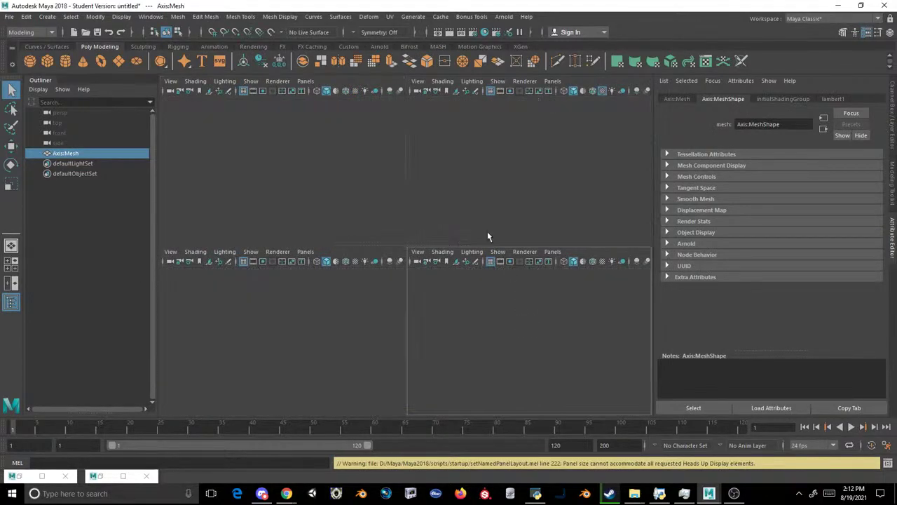
key("space")
left_click(390, 178)
left_click(396, 239)
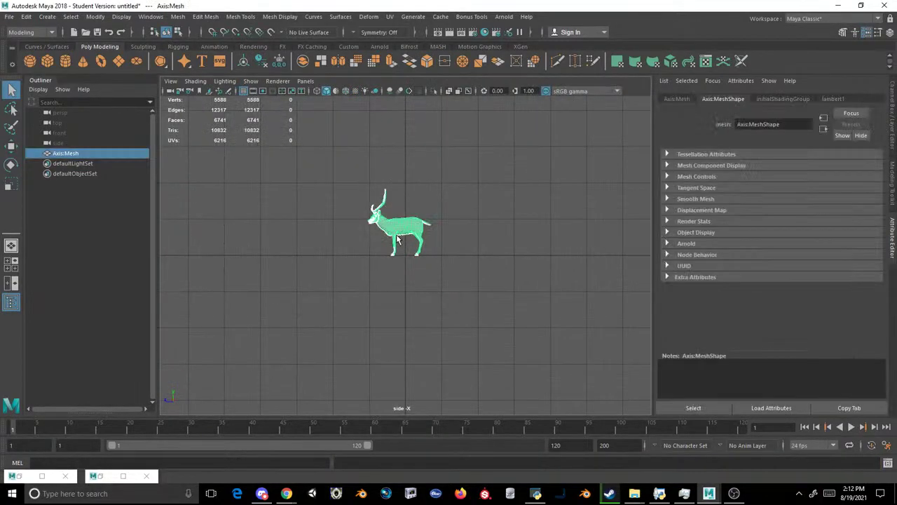
key("6")
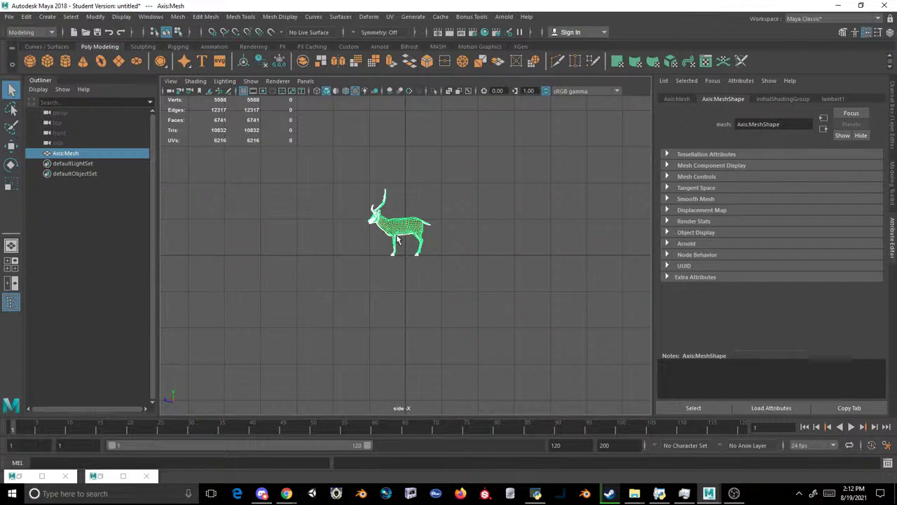
- In face mode, delete the deer's body, legs and tail behind the neck, keeping the head and neck
scroll(396, 238, "up", 10)
middle_click_drag(389, 183, 367, 334, "alt")
scroll(367, 334, "down", 10)
scroll(372, 315, "up", 8)
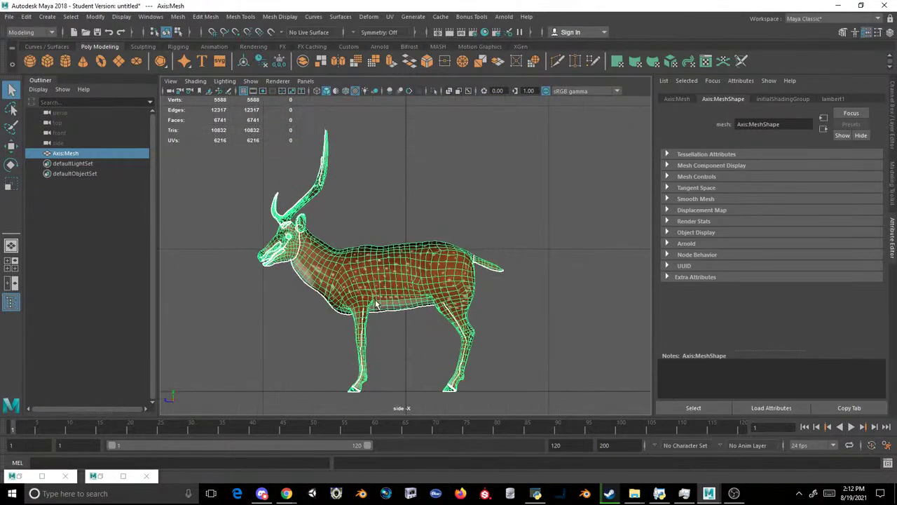
scroll(374, 295, "up", 4)
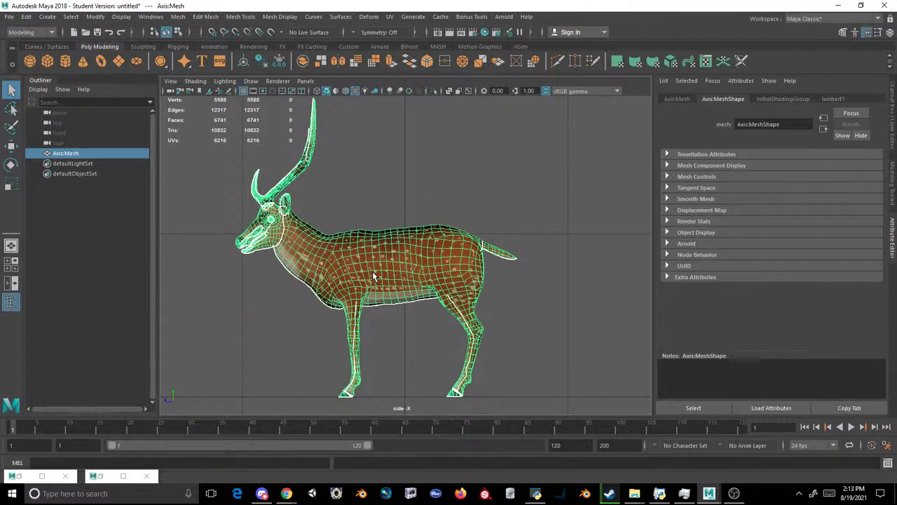
scroll(372, 271, "up", 5)
right_click_drag(379, 161, 376, 179)
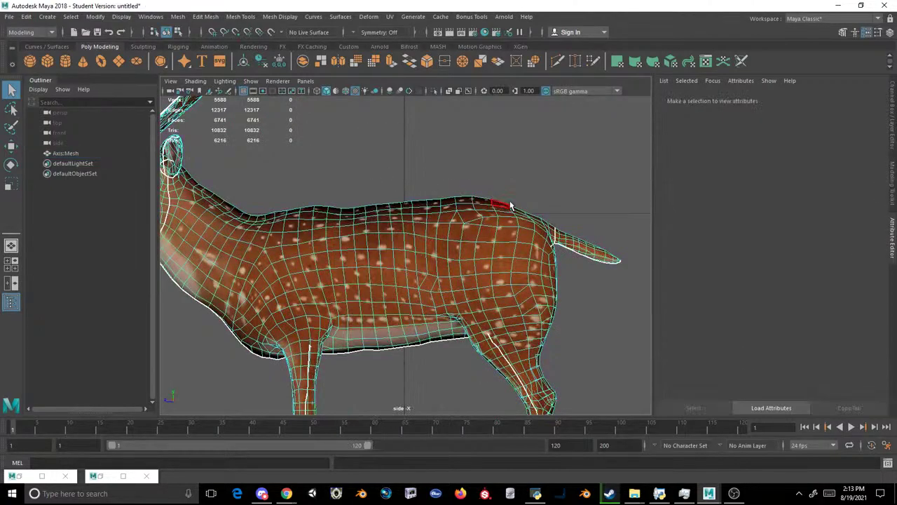
scroll(521, 206, "down", 8)
scroll(399, 189, "up", 8)
middle_click_drag(475, 235, 522, 185, "alt")
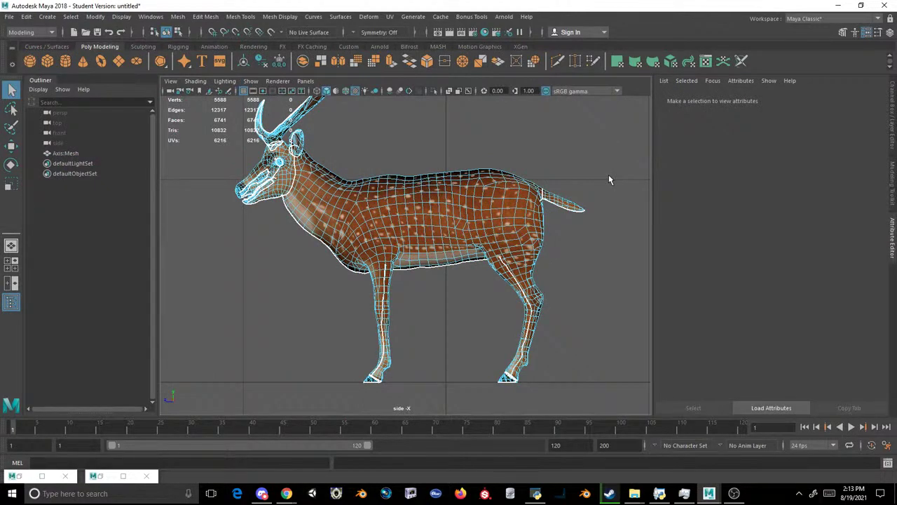
left_click_drag(601, 131, 365, 403)
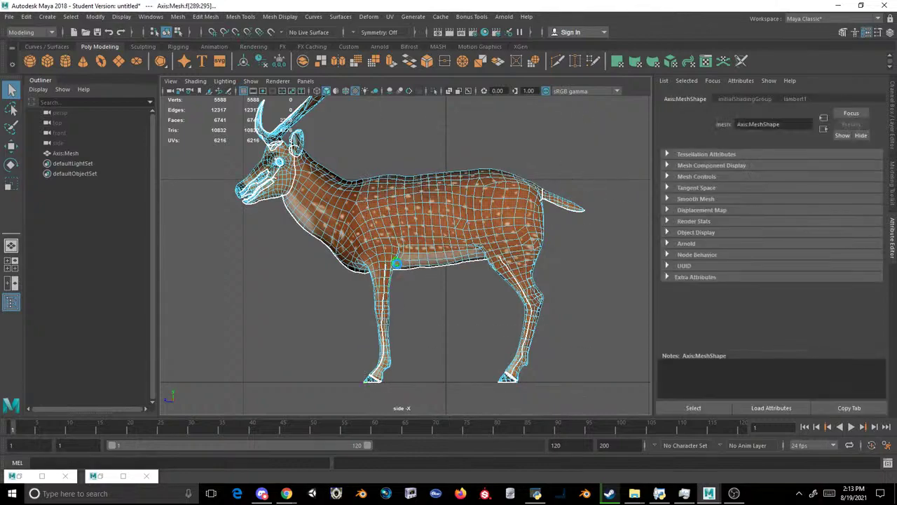
key("Delete")
- Delete the leftover hoof faces below the deer's head and neck
scroll(397, 263, "up", 5)
scroll(385, 339, "down", 10)
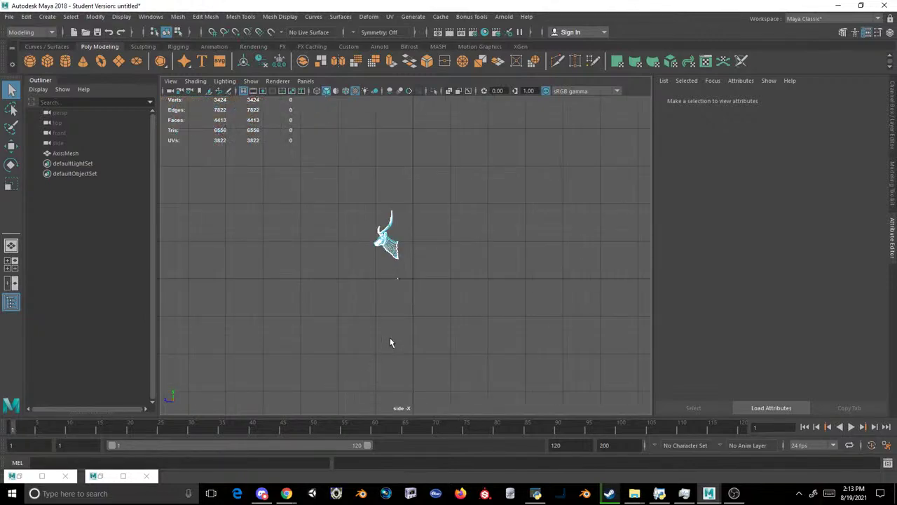
scroll(389, 329, "up", 3)
left_click_drag(402, 287, 360, 326)
key("Delete")
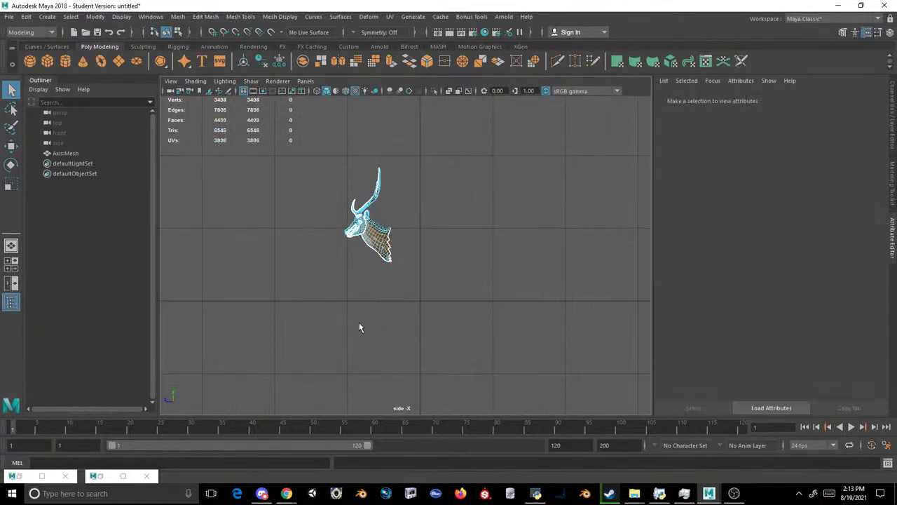
- Select the jagged border edge loop at the neck cut and scale it flat along the deer's length
scroll(360, 325, "up", 3)
scroll(346, 247, "up", 3)
scroll(444, 278, "up", 2)
scroll(401, 194, "up", 2)
right_click_drag(400, 188, 393, 163)
double_click(393, 161)
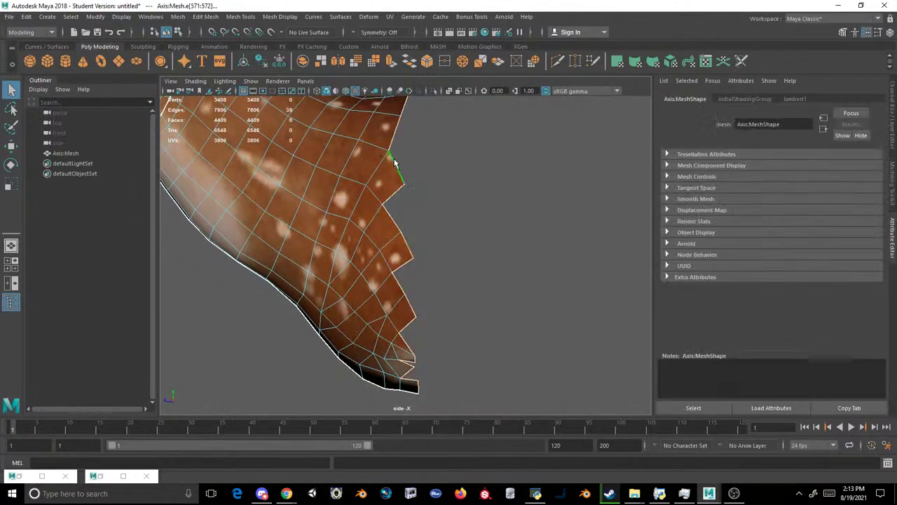
key("r")
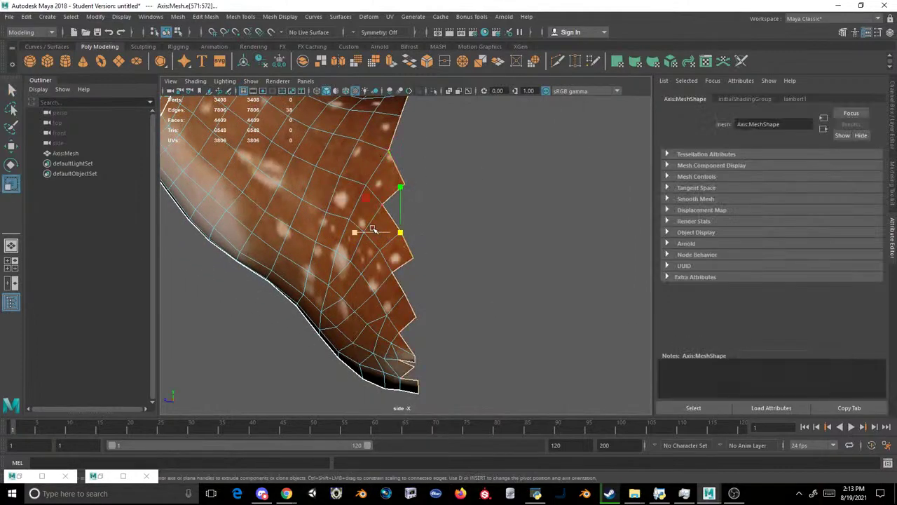
left_click_drag(360, 233, 424, 235)
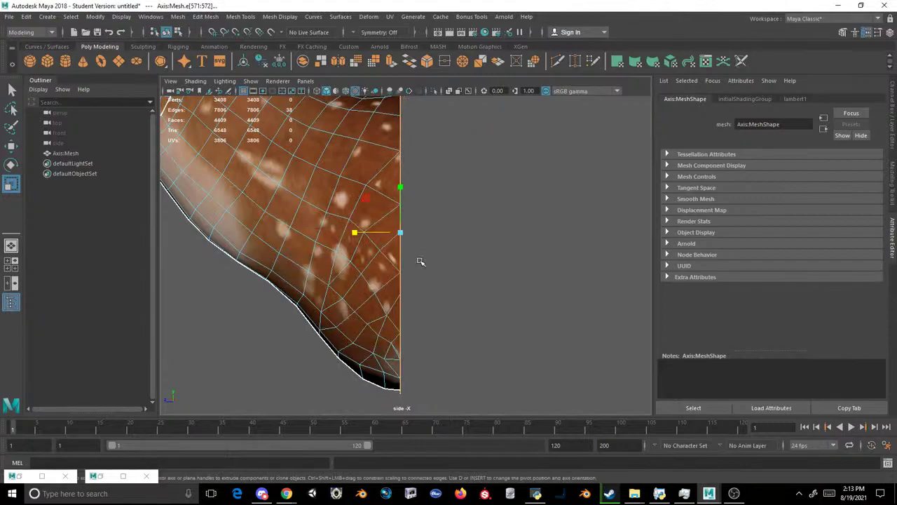
- Return to the perspective view and select vertices around the front of the neck in vertex mode
key("space")
key("space")
left_click_drag(465, 210, 523, 199, "alt")
left_click(545, 159)
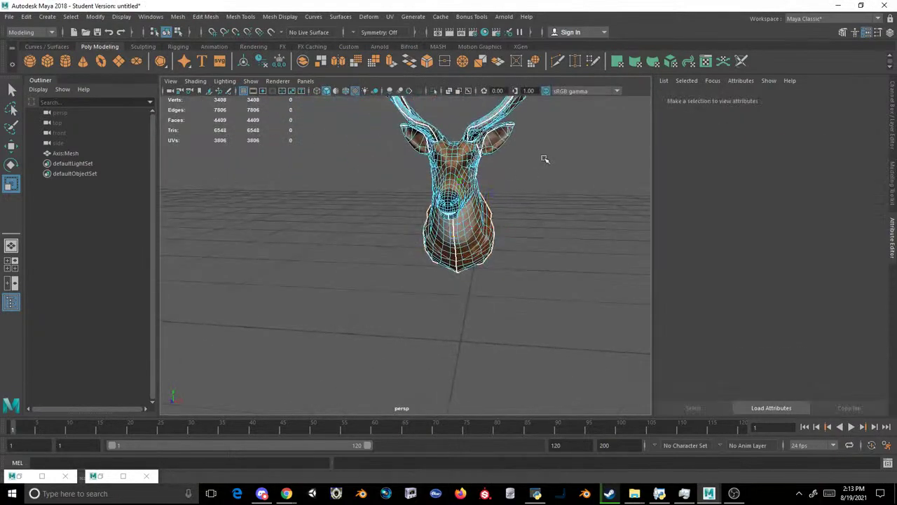
scroll(538, 165, "up", 3)
scroll(459, 175, "up", 2)
right_click(462, 150)
right_click_drag(461, 150, 426, 149)
left_click(467, 149)
left_click_drag(466, 182, 437, 171, "alt")
left_click(544, 175, "shift")
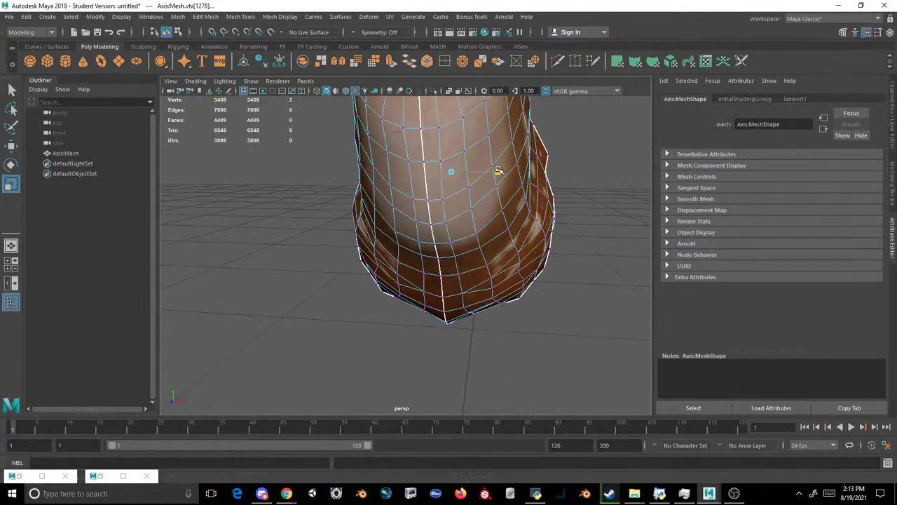
- Move matching pairs of vertices on the lower rim of the neck upward to smooth its outline
left_click_drag(502, 163, 517, 206, "alt")
left_click(455, 164)
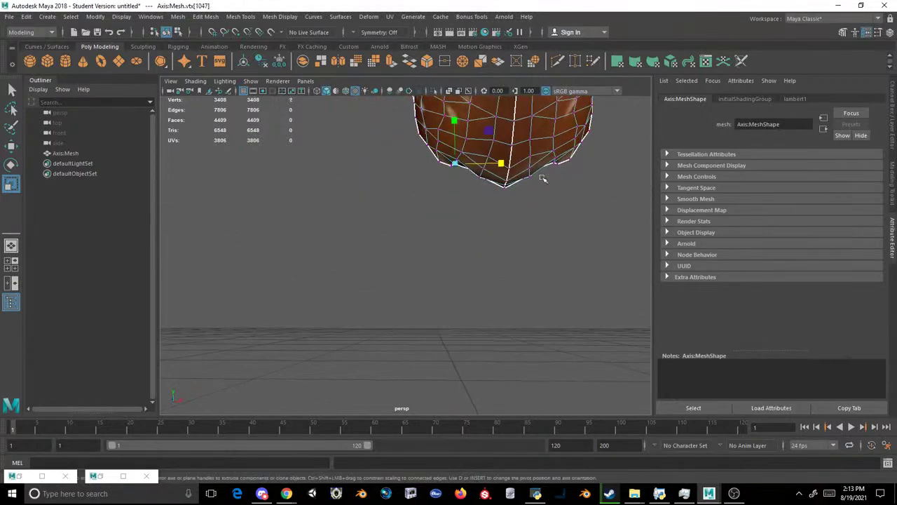
left_click(554, 164, "shift")
key("w")
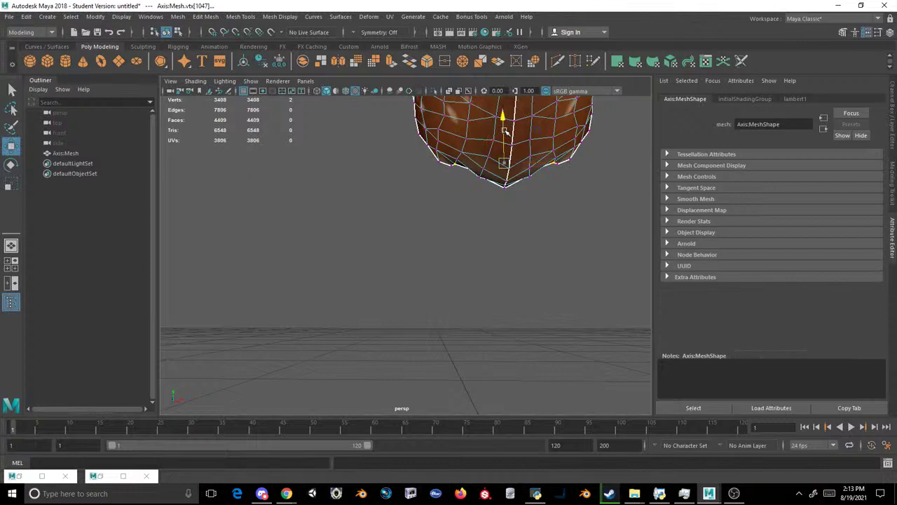
left_click(452, 167)
left_click_drag(555, 172, 518, 165, "alt")
left_click(525, 157, "shift")
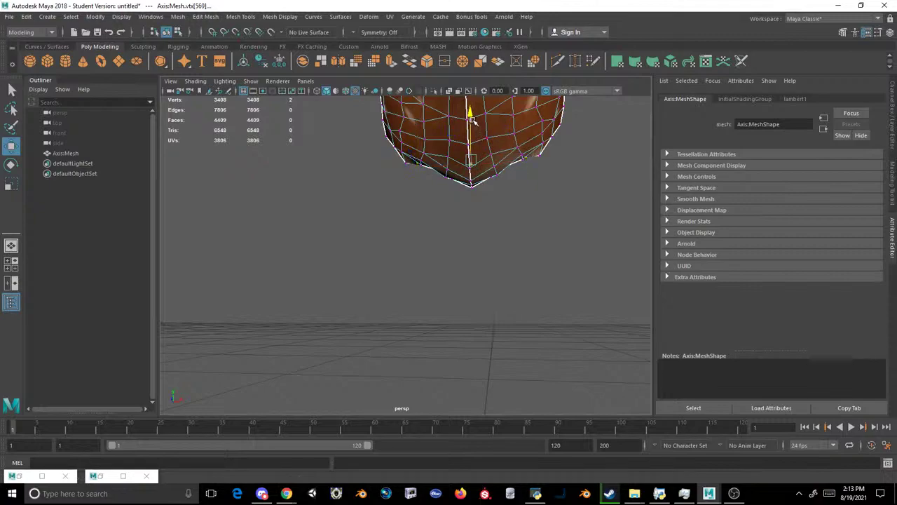
left_click(539, 154)
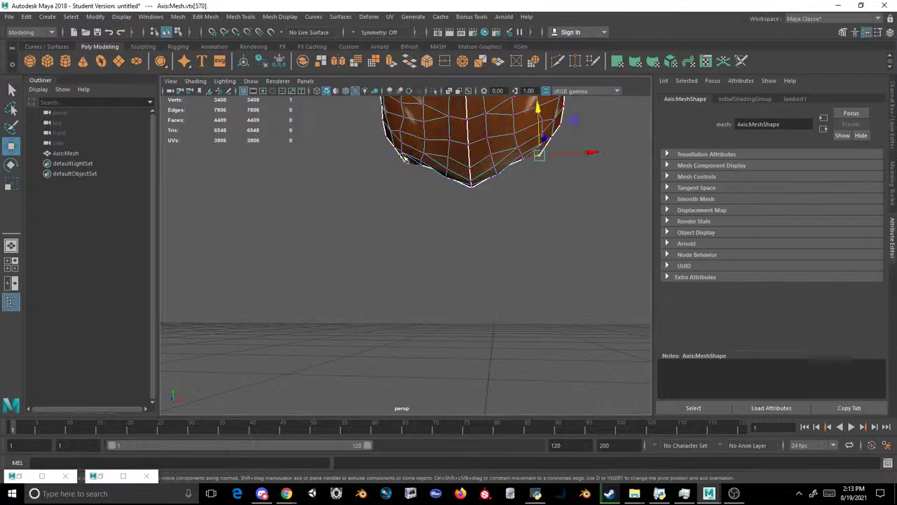
left_click(407, 161, "shift")
left_click_drag(466, 125, 473, 115)
- Return to object mode, view the flattened neck opening from the side and select the whole head mesh
scroll(473, 116, "down", 5)
right_click_drag(438, 186, 469, 167)
left_click(469, 167)
left_click_drag(469, 166, 369, 211, "alt")
left_click(371, 210)
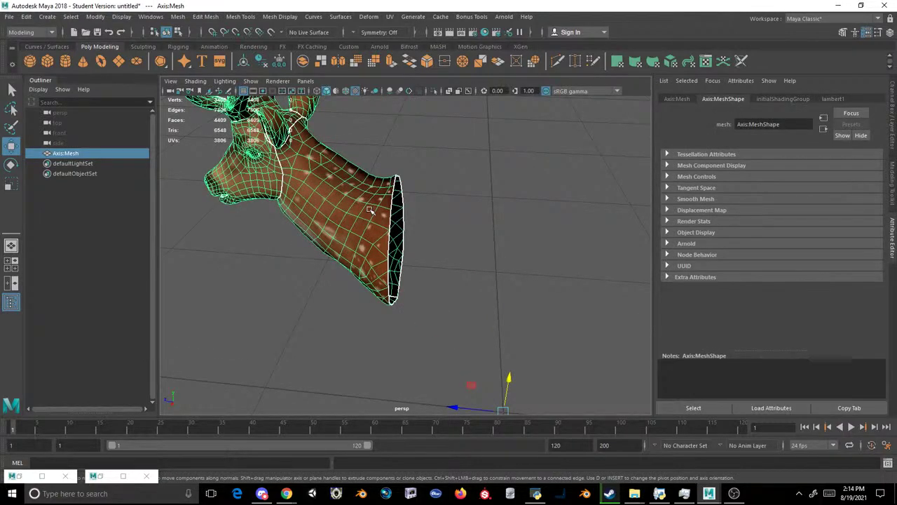
mouse_move(643, 494)
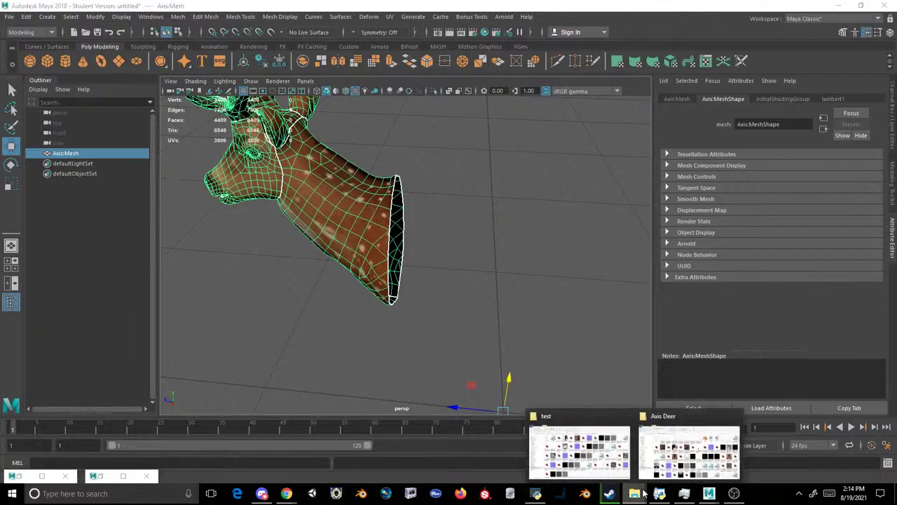
- Switch to File Explorer, search New Volume (D:) for "djembe" and open Voyagr_-_Djembe_Journey_002_Extended.mp3
left_click(581, 440)
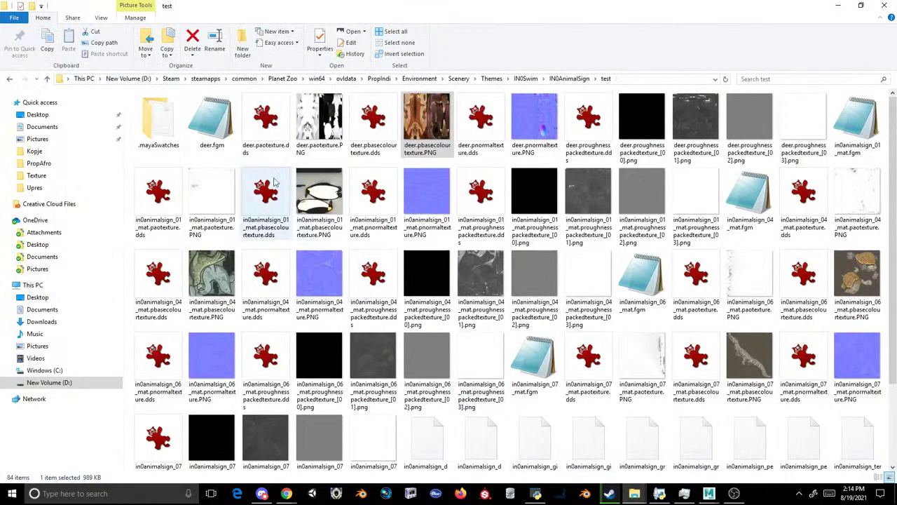
left_click(133, 79)
left_click(761, 79)
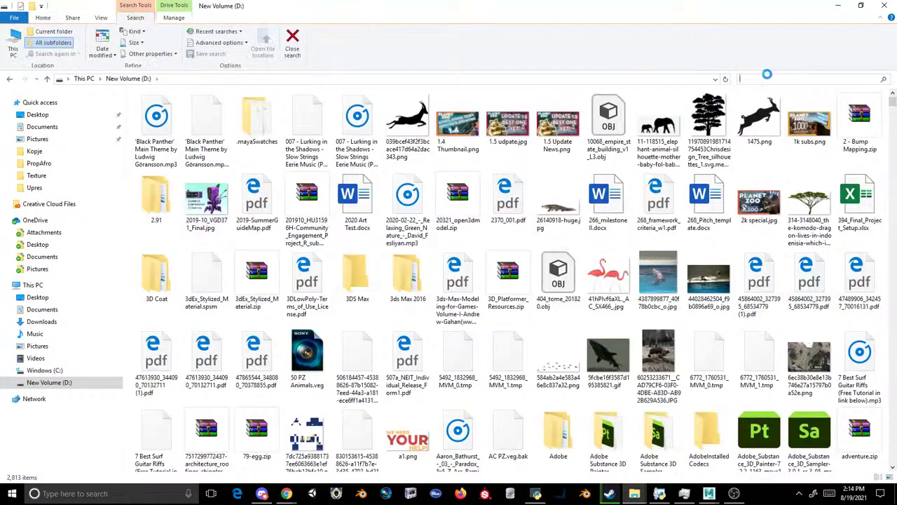
type("d")
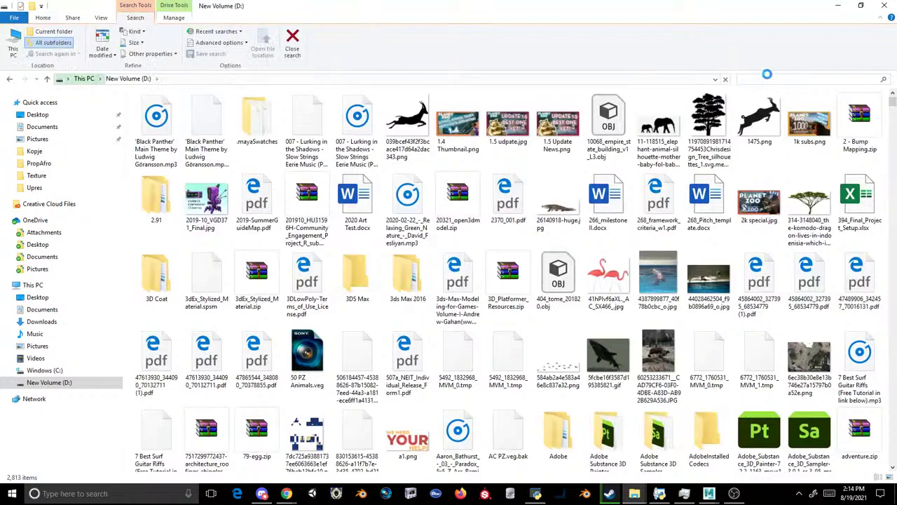
type("jembe")
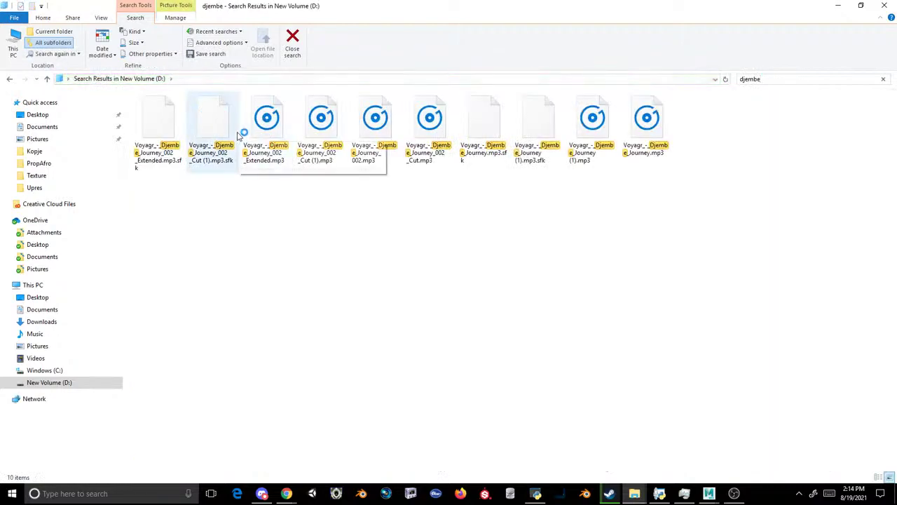
double_click(282, 132)
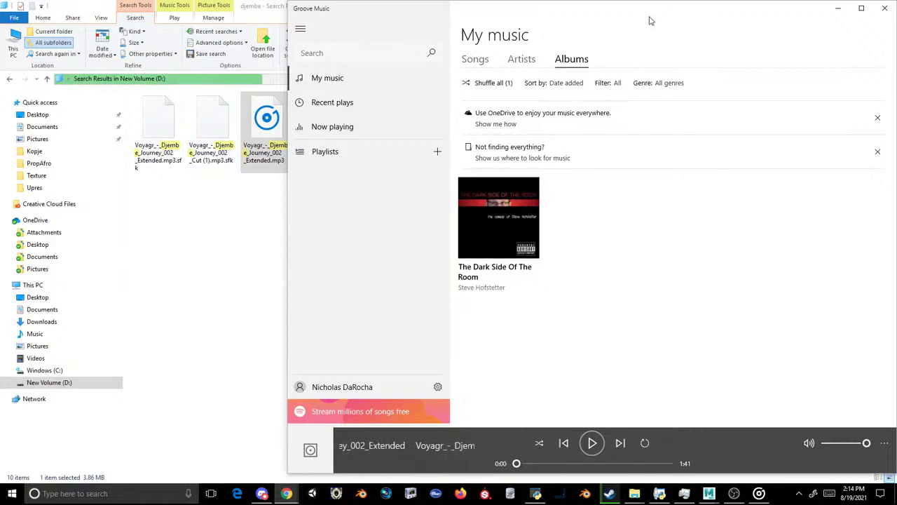
- Maximize the music player, play the Djembe Journey track, pause it near its end and close the player
left_click_drag(649, 28, 557, 36)
left_click(776, 36)
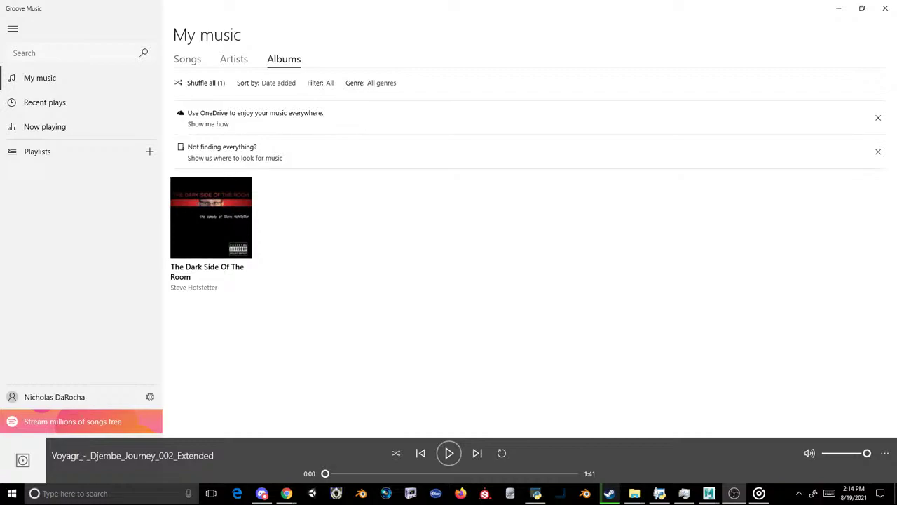
left_click(449, 452)
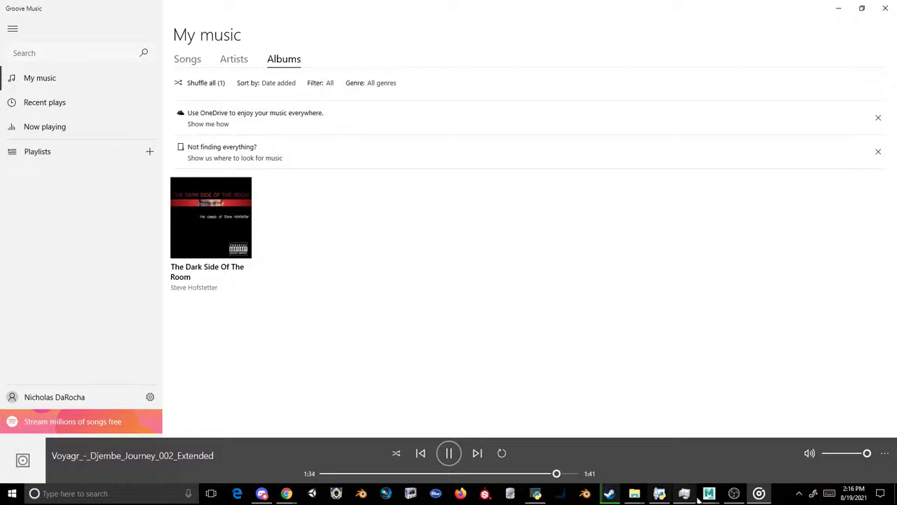
left_click(449, 454)
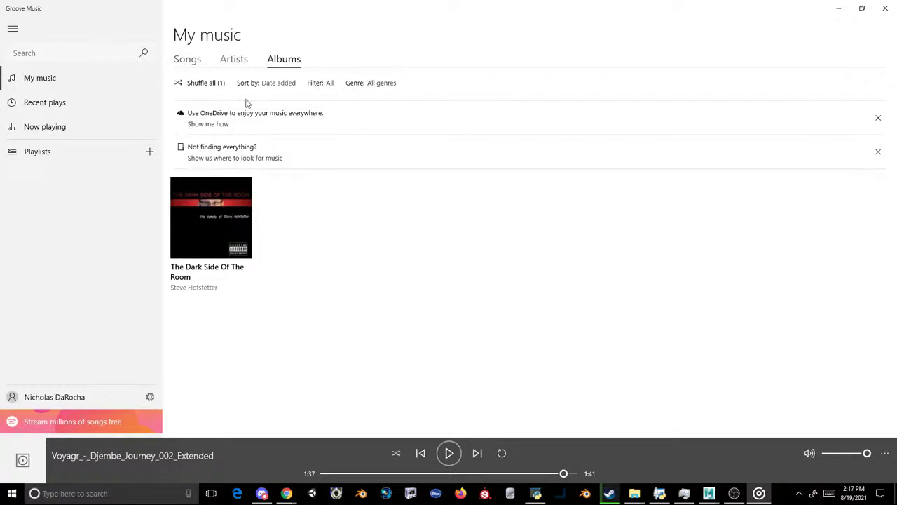
left_click(885, 8)
left_click(545, 212)
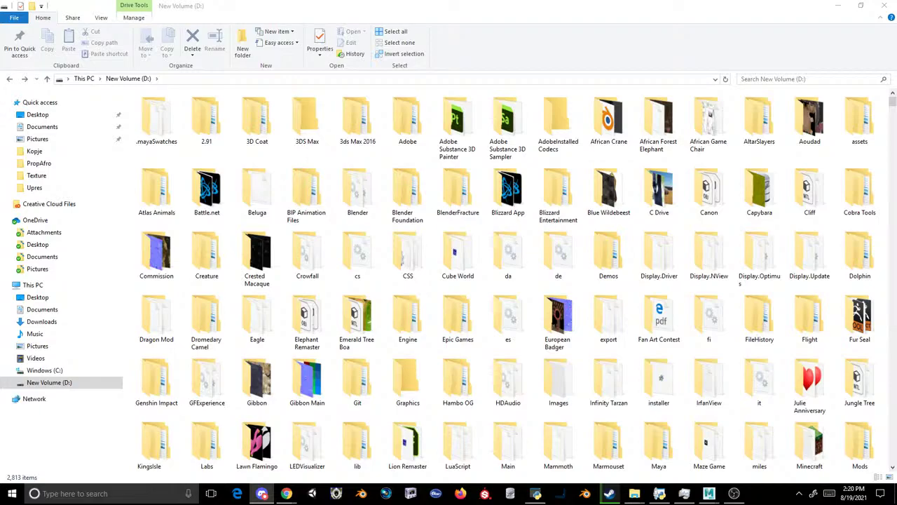
- View the StrawPoll page "Pick which taxidermy to do first." in Chrome and return to Maya
mouse_move(279, 485)
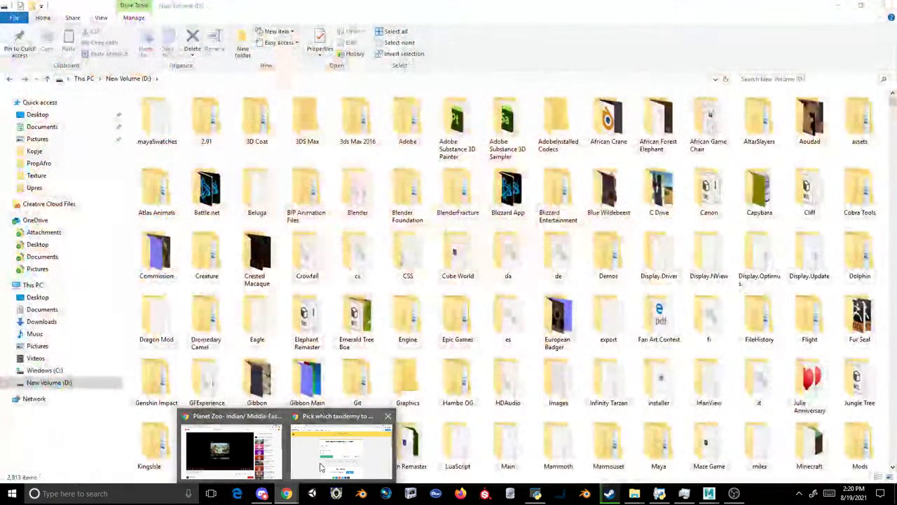
left_click(342, 449)
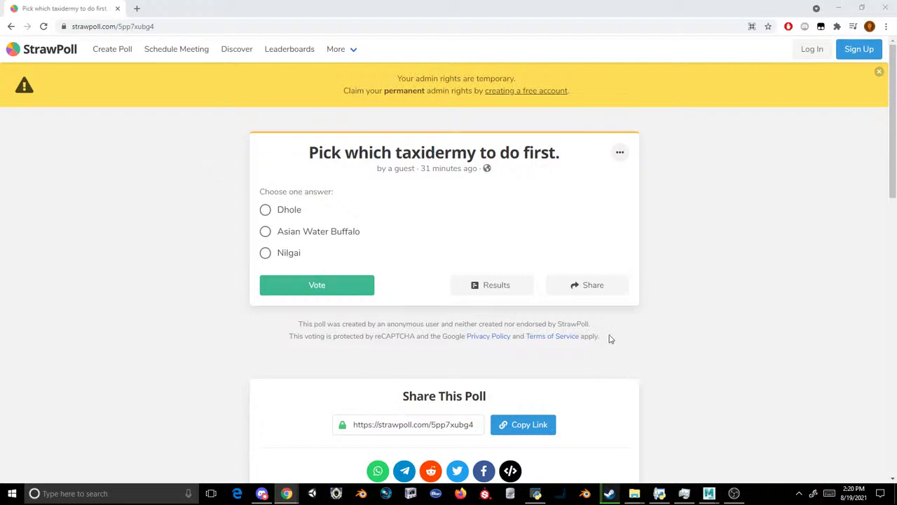
left_click(707, 496)
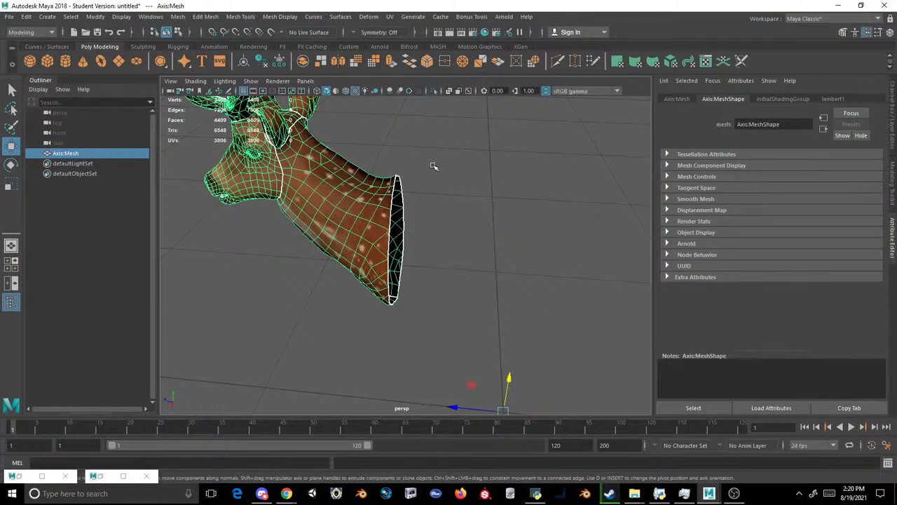
- Select the border edge loop around the open neck in edge mode and close it with Fill Hole
scroll(413, 191, "up", 6)
left_click_drag(372, 188, 421, 207, "alt")
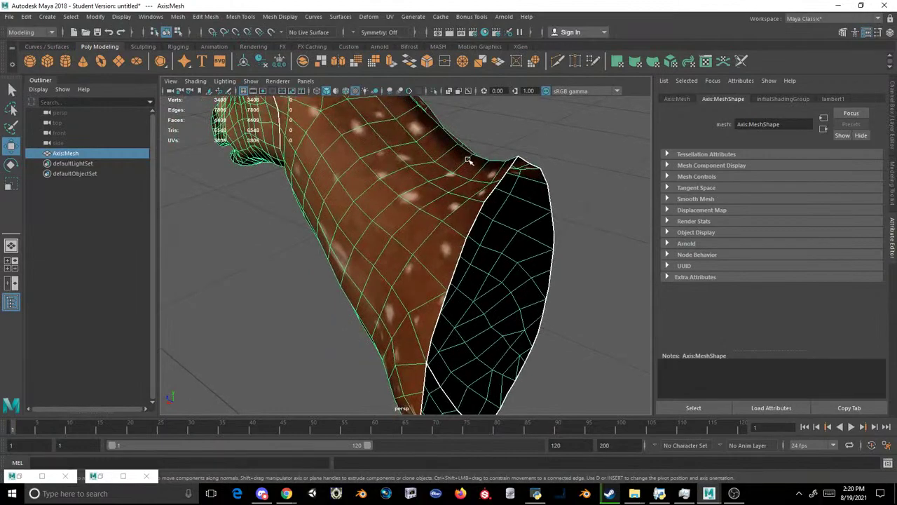
right_click_drag(490, 140, 490, 118)
double_click(505, 175)
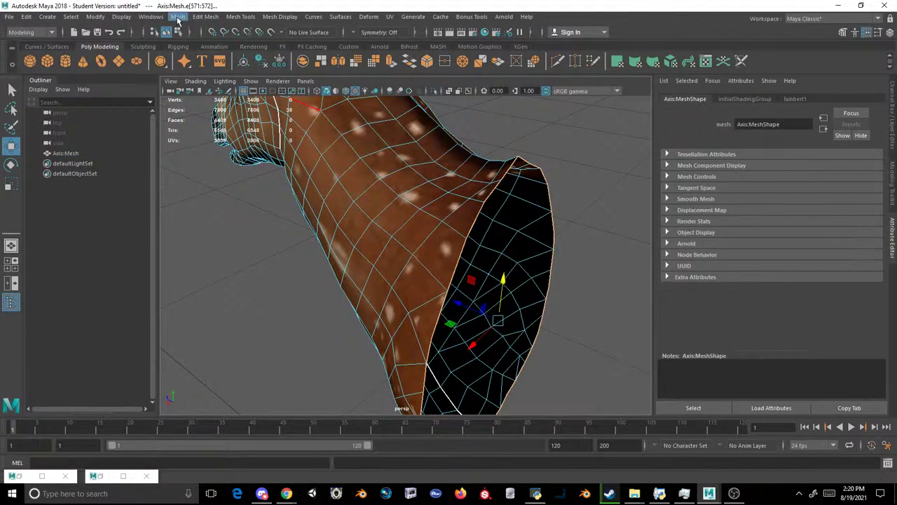
left_click(178, 17)
left_click(191, 90)
- Select the new cap face at the back of the neck and triangulate it
left_click_drag(429, 170, 459, 218, "alt")
right_click_drag(420, 235, 416, 228)
left_click(415, 227)
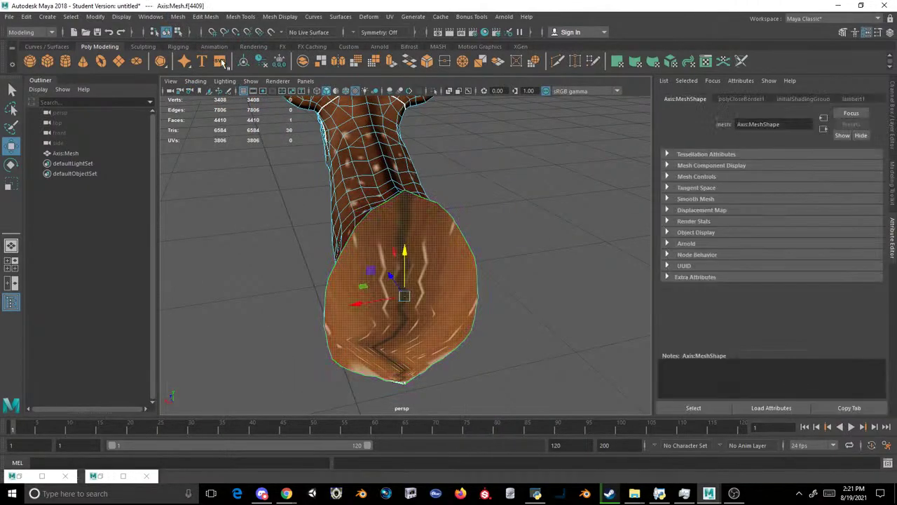
left_click(178, 17)
left_click(200, 124)
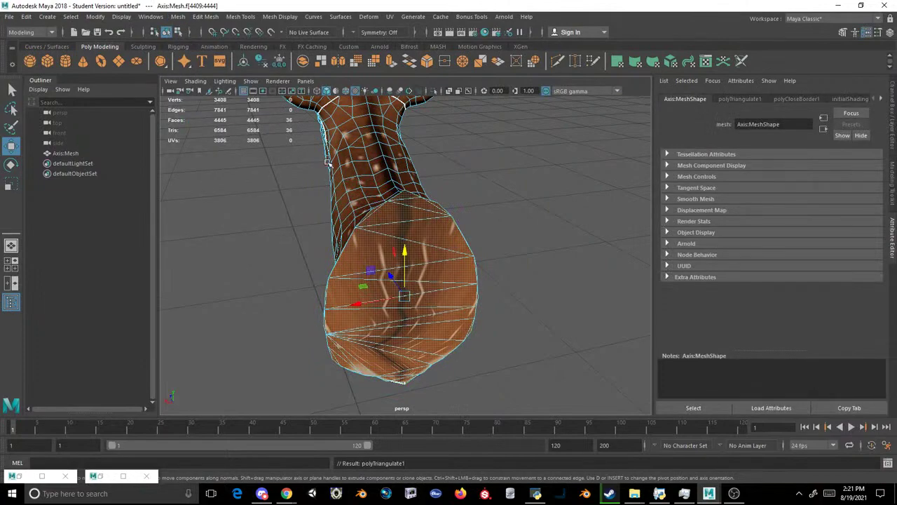
- Try scaling the UVs of the triangulated neck cap faces, and undo the UV edits
left_click(388, 17)
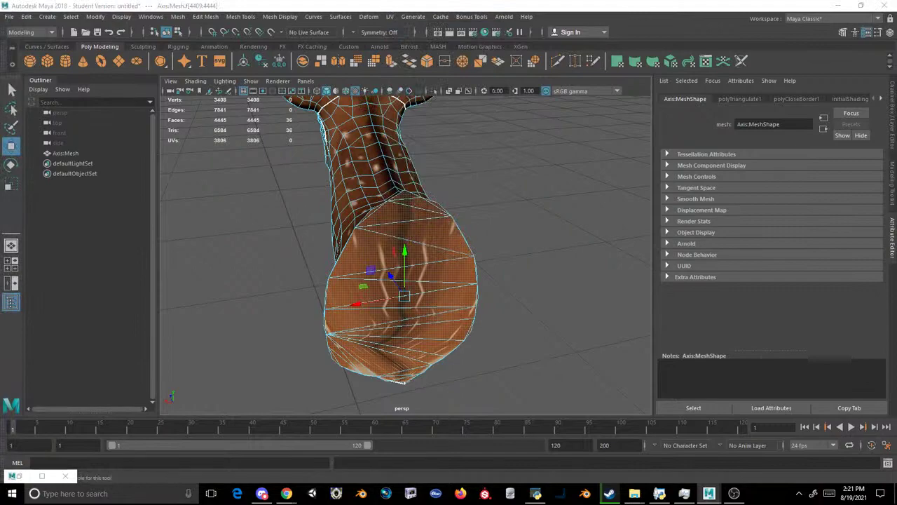
key("r")
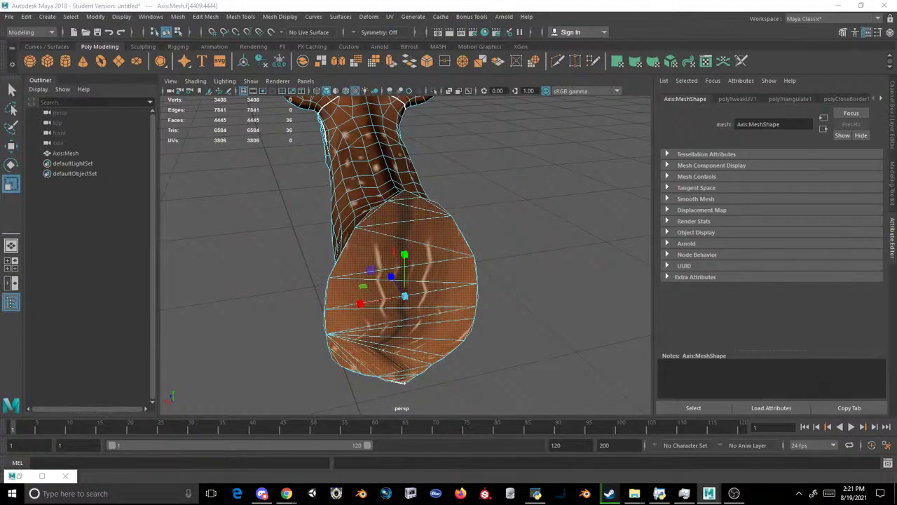
key("ctrl+z")
key("ctrl+z")
key("ctrl+z")
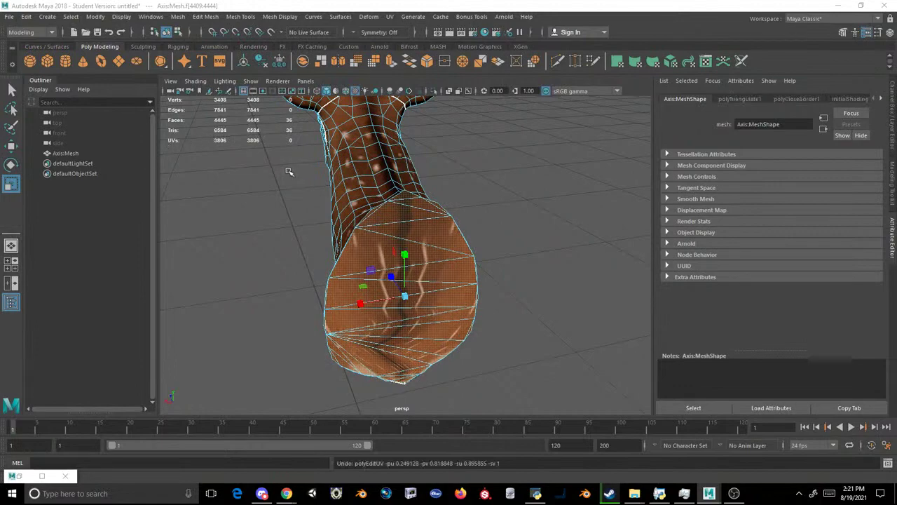
left_click(854, 493)
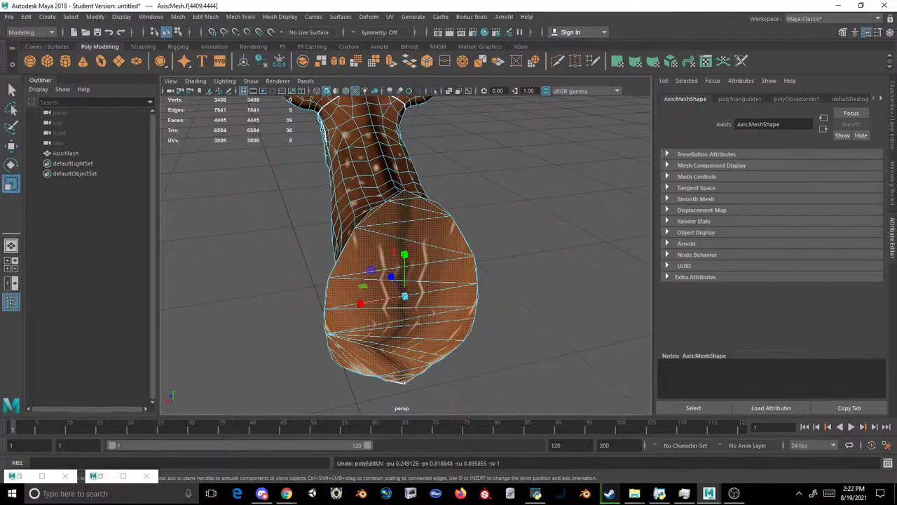
- Return to object mode, select the whole deer head mesh and export it as OBJ, replacing Axis.obj in the Axis Deer folder
right_click_drag(526, 143, 576, 105)
left_click(528, 144)
scroll(526, 146, "down", 6)
left_click_drag(454, 180, 581, 191, "alt")
left_click(386, 238)
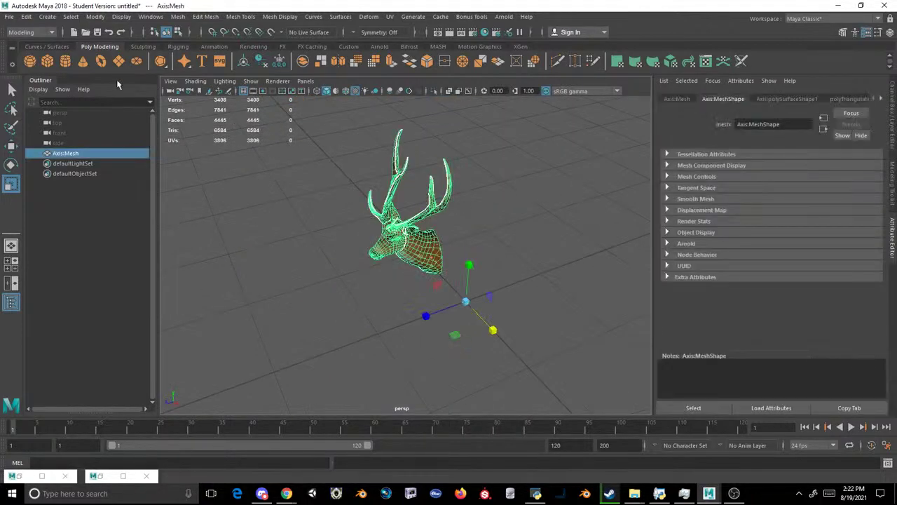
left_click(9, 16)
left_click(63, 164)
double_click(221, 61)
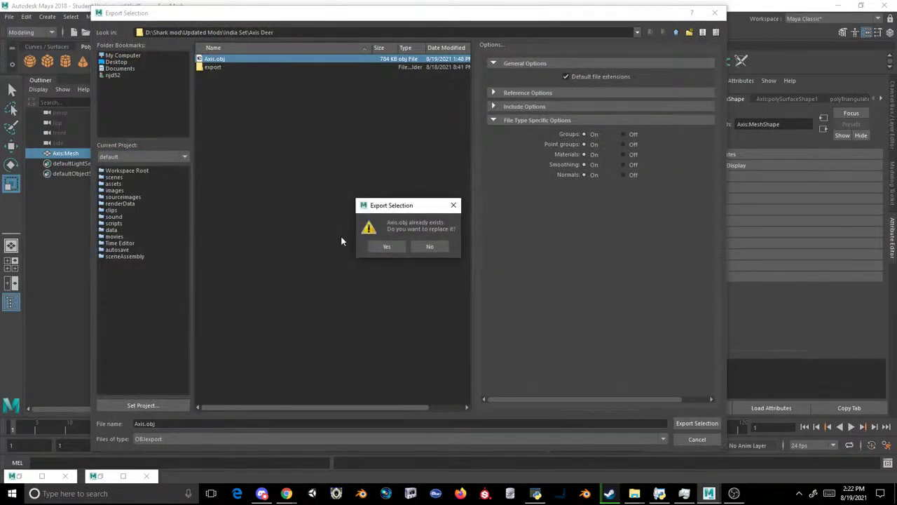
left_click(385, 247)
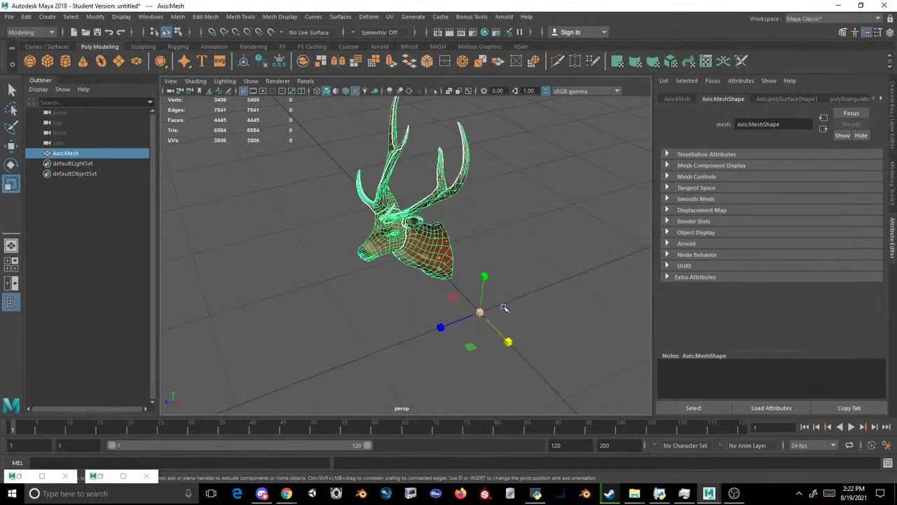
left_click(582, 283)
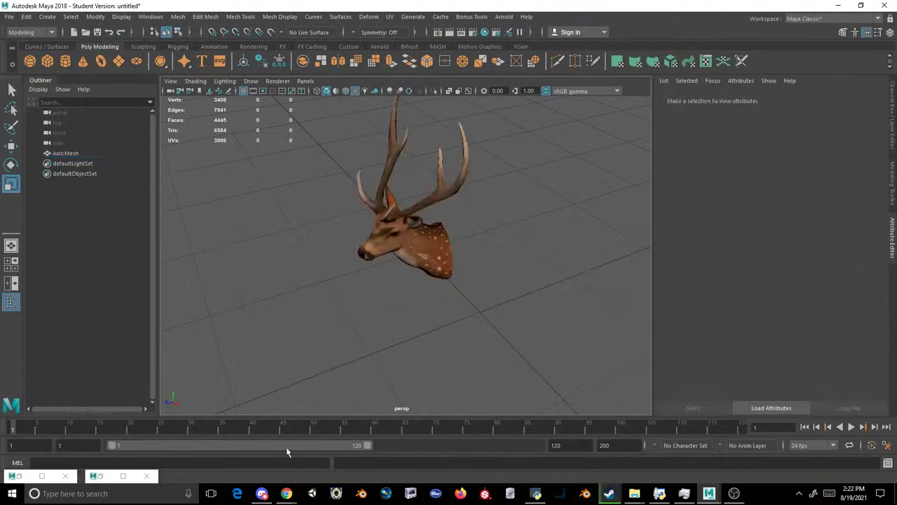
- Launch Blender, dismiss the splash screen and delete the default cube
key("super")
type("blender")
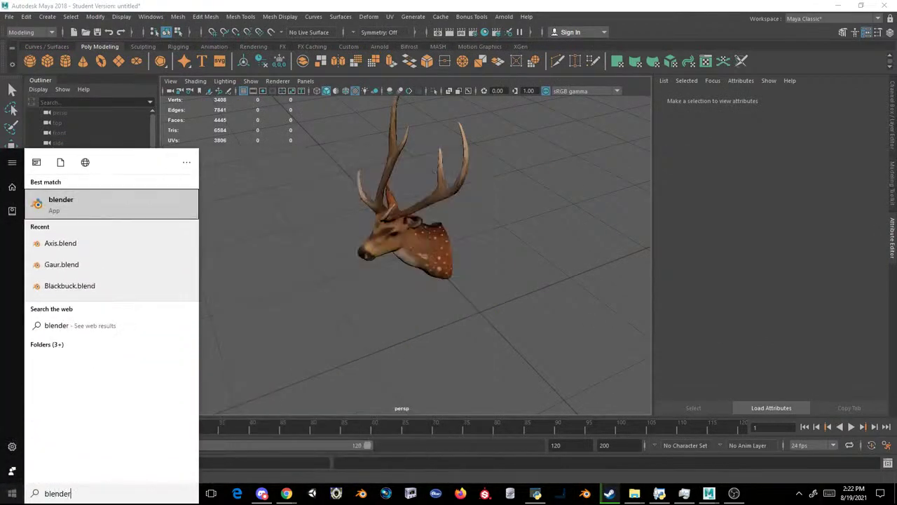
left_click(102, 209)
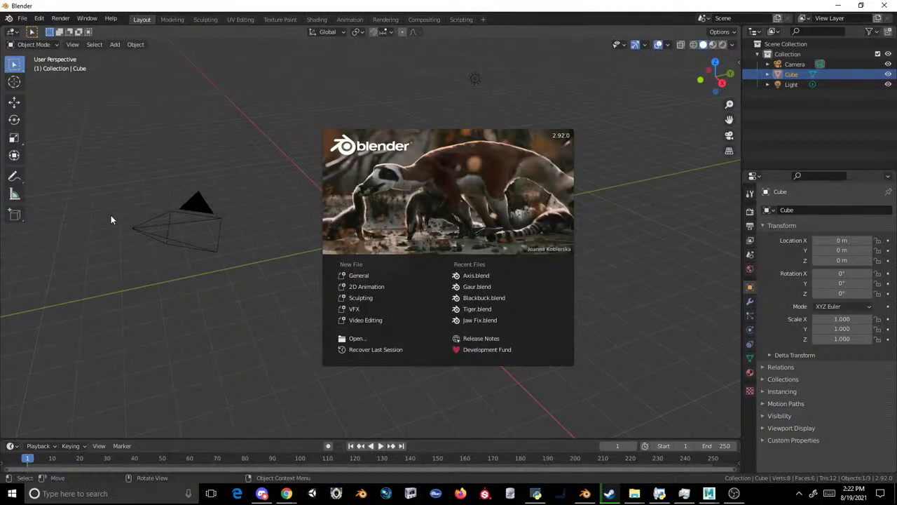
left_click(222, 181)
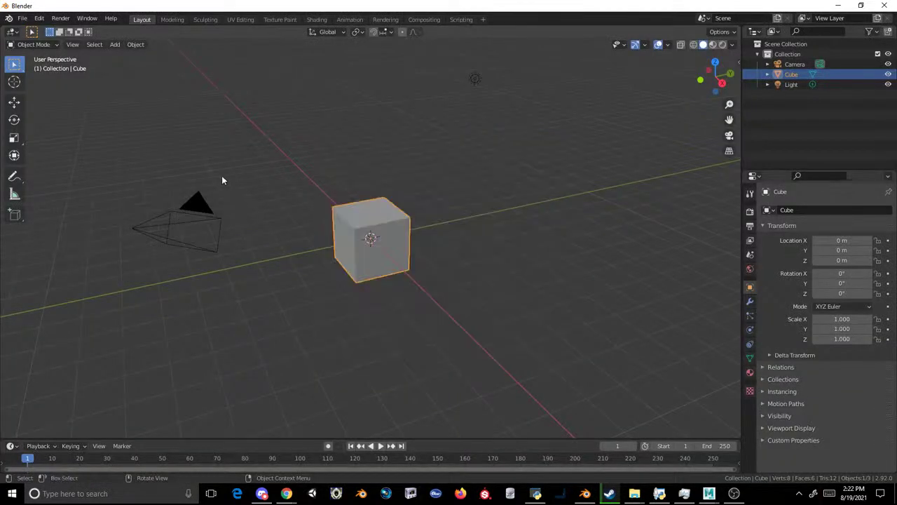
key("Delete")
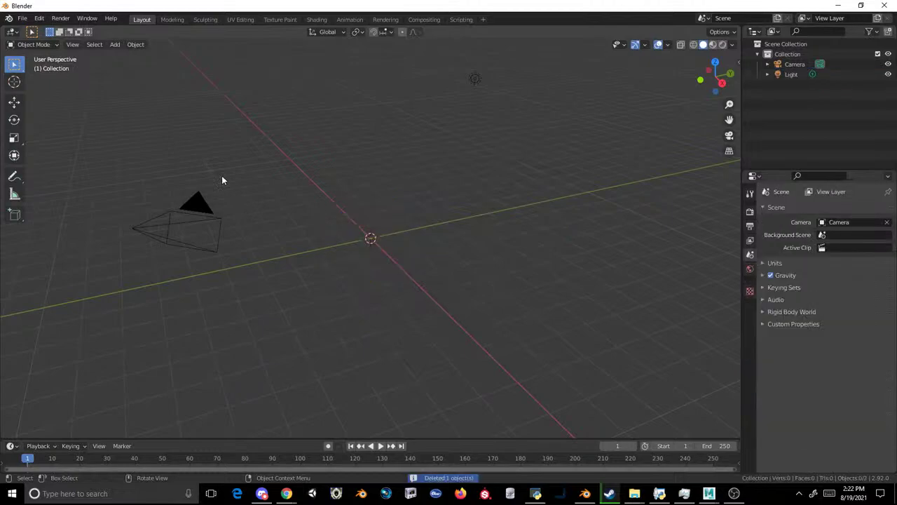
- Start a Cobra Model (.mdl2) import and look through the India Set's Blackbuck Taxidermy and Head folders for the sign models
left_click(23, 17)
mouse_move(81, 156)
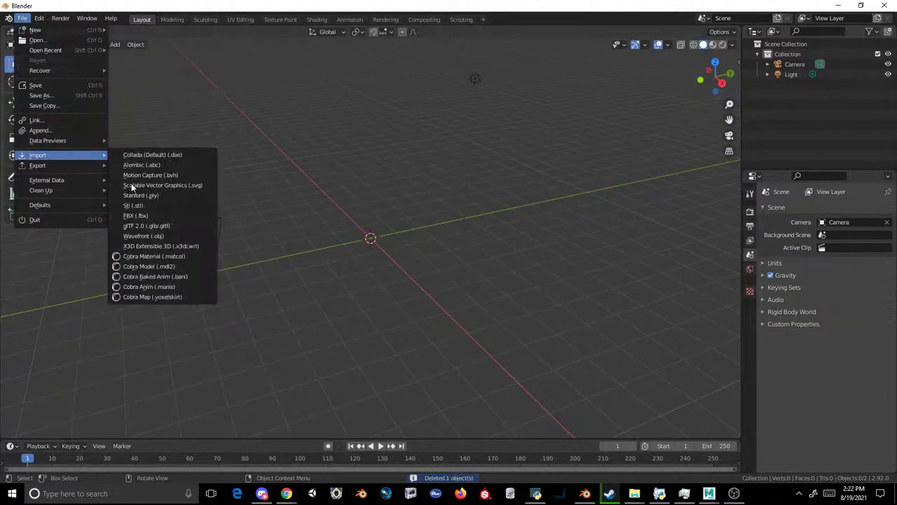
left_click(148, 266)
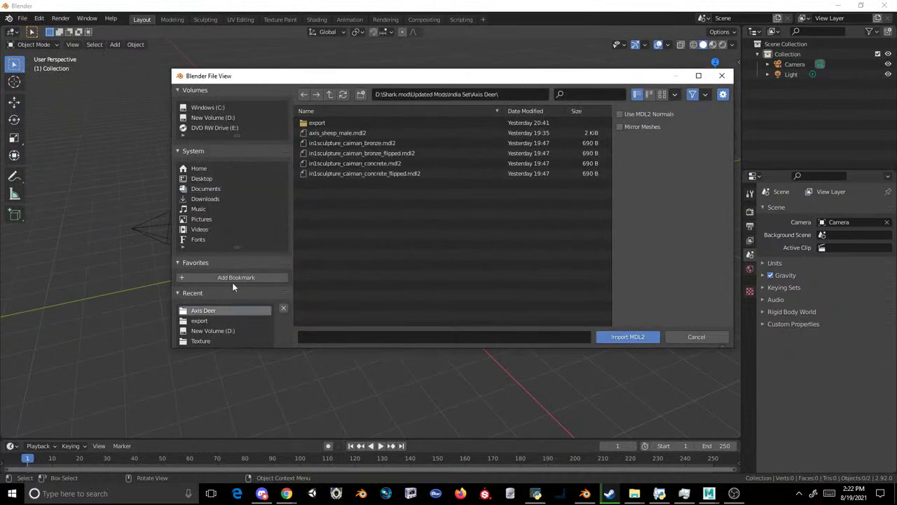
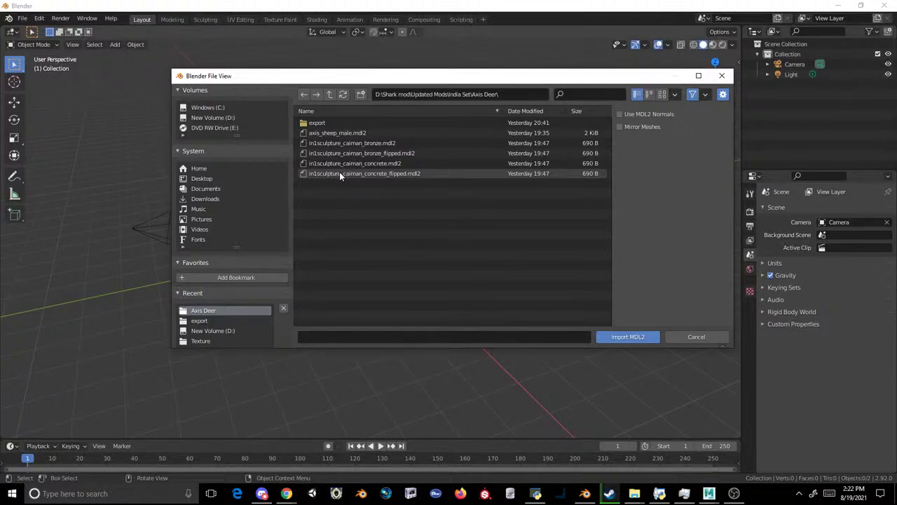
left_click(328, 97)
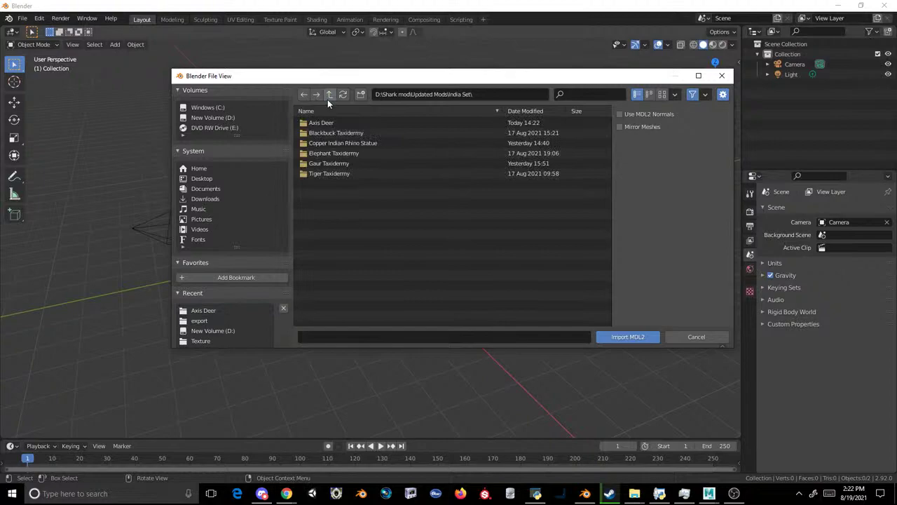
double_click(321, 132)
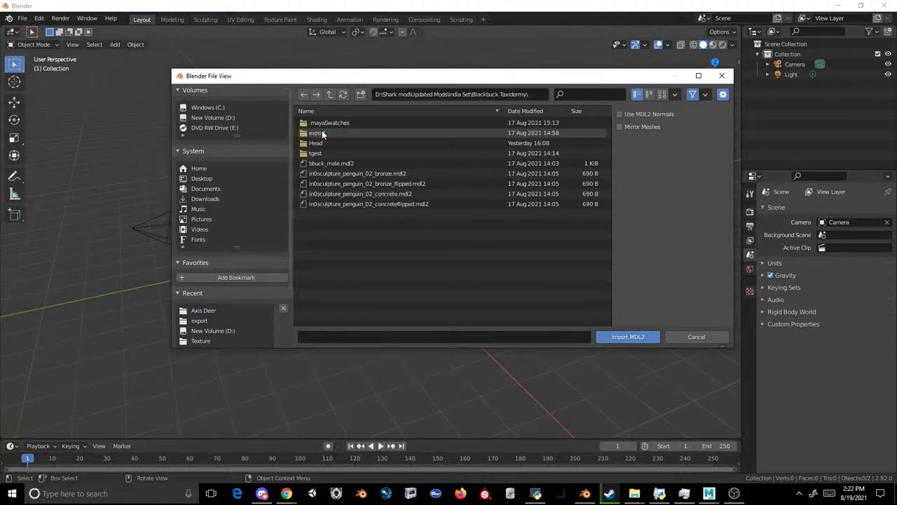
double_click(316, 143)
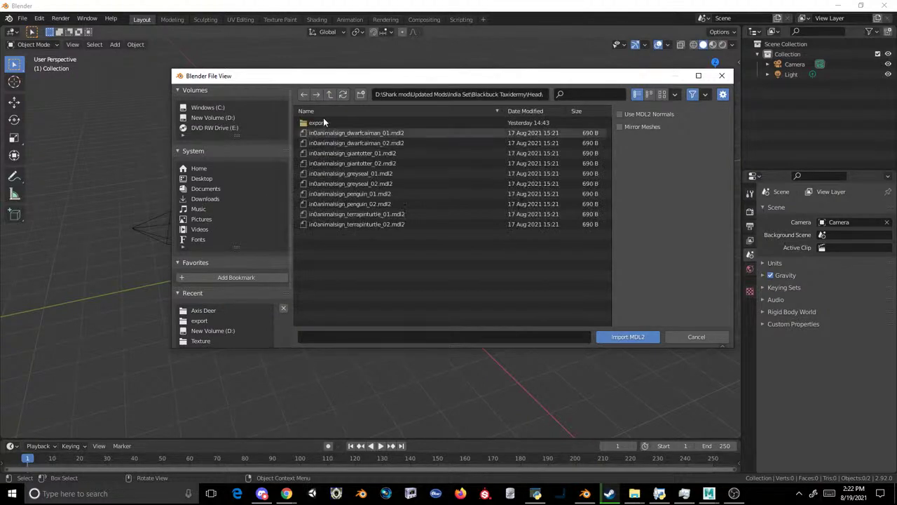
left_click(331, 93)
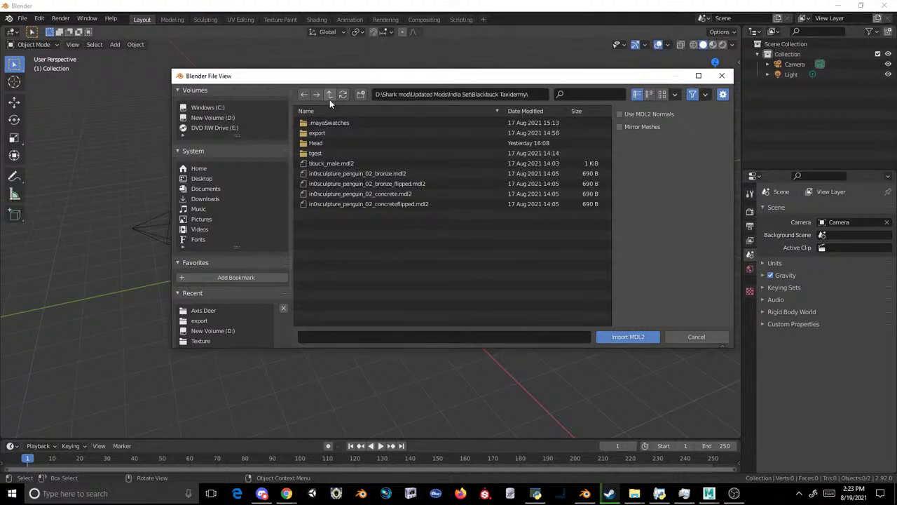
left_click(329, 98)
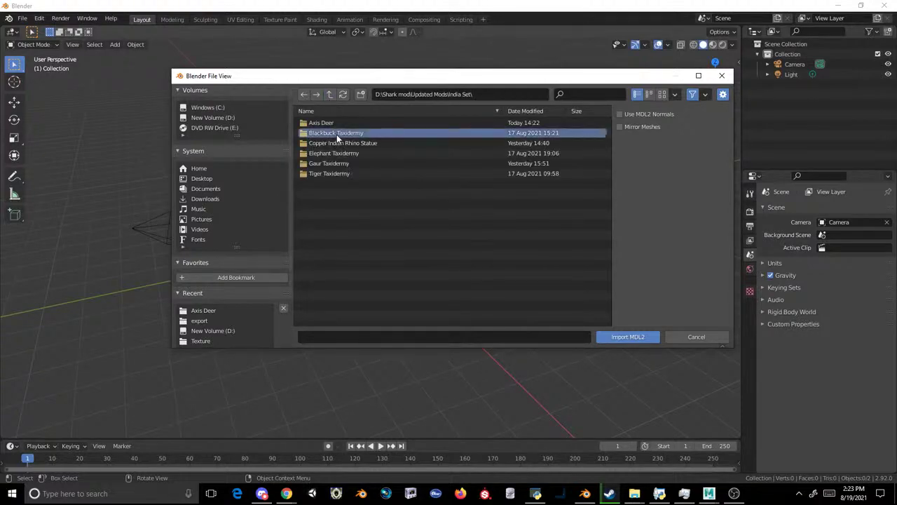
- Try importing in0animalsign_giantotter_01.mdl2 from the nested export folders in Blackbuck Taxidermy's Head folder, and undo the import
double_click(336, 134)
double_click(318, 141)
double_click(322, 125)
double_click(322, 125)
double_click(322, 125)
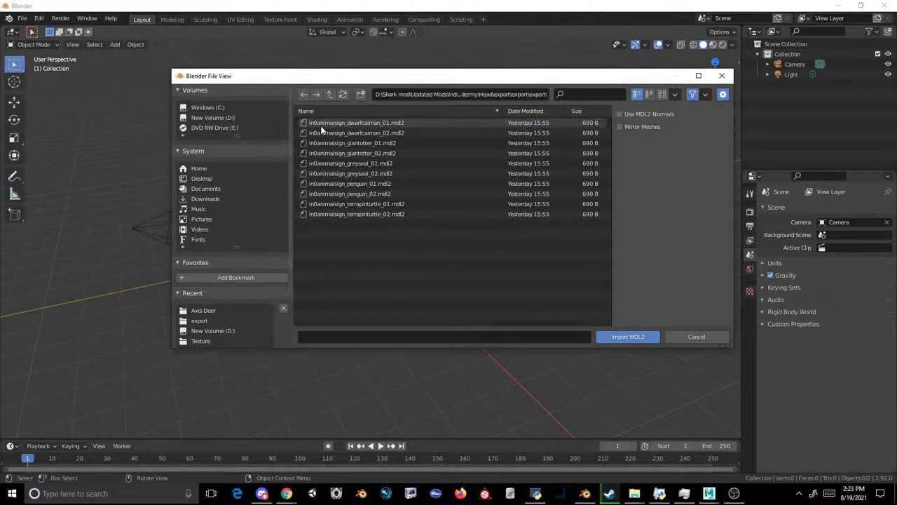
double_click(352, 143)
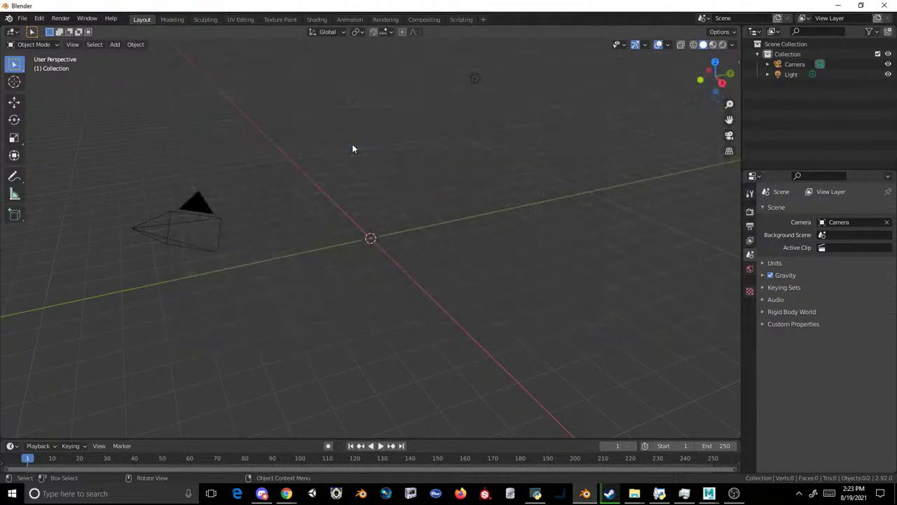
scroll(370, 188, "up", 5)
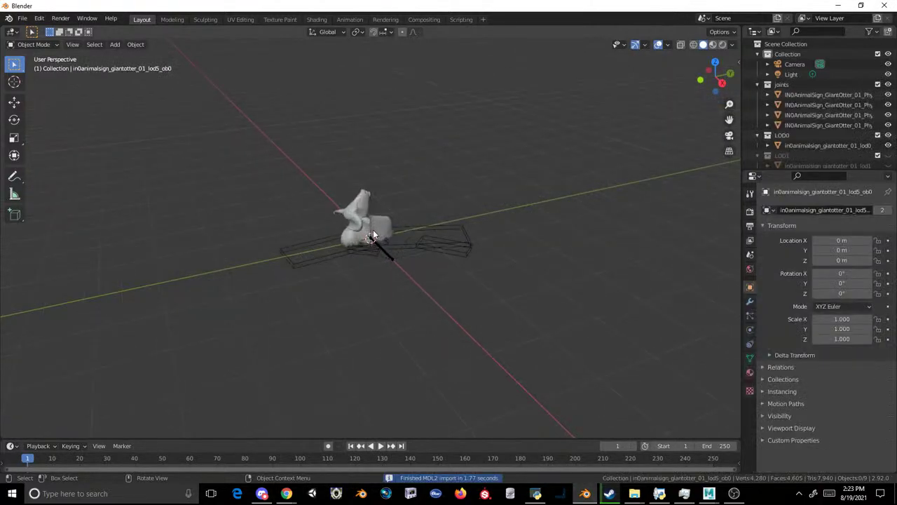
key("ctrl+z")
- Import the Cobra Model in0animalsign_giantotter_02.mdl2 from the nested export folder of the blackbuck head
left_click(21, 18)
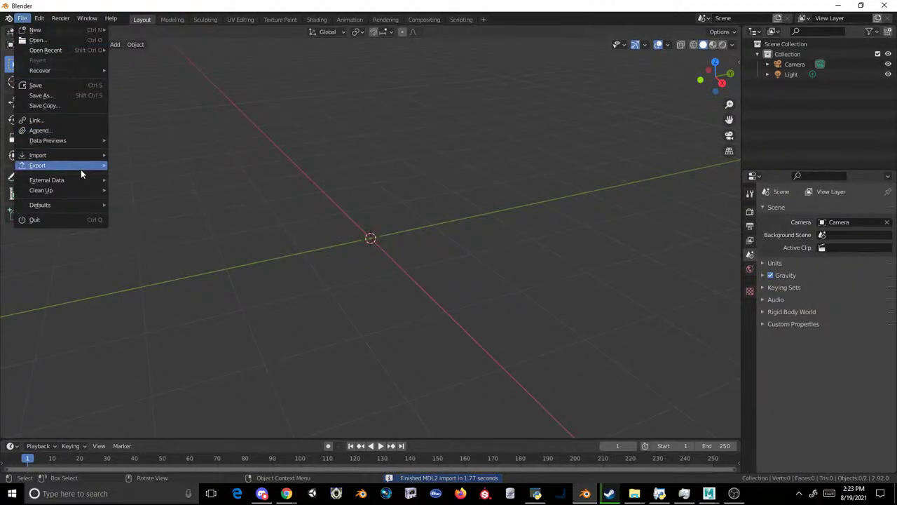
mouse_move(77, 155)
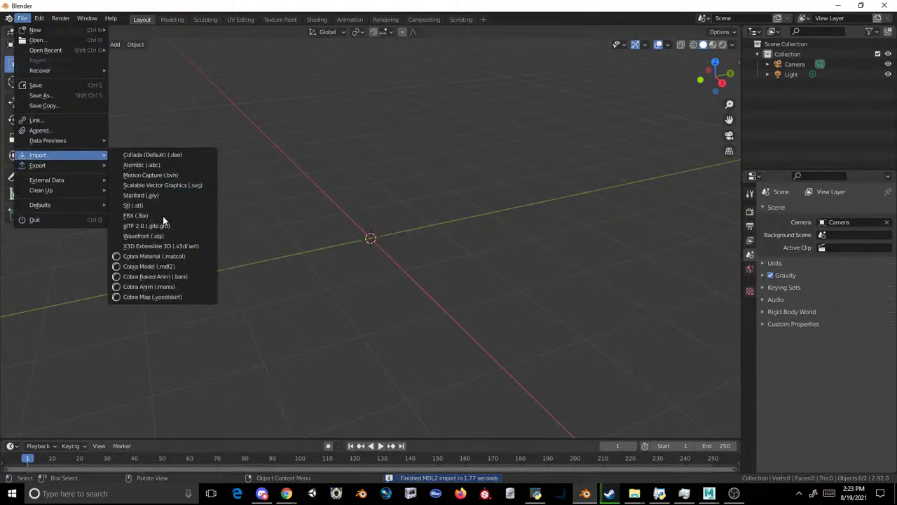
left_click(161, 266)
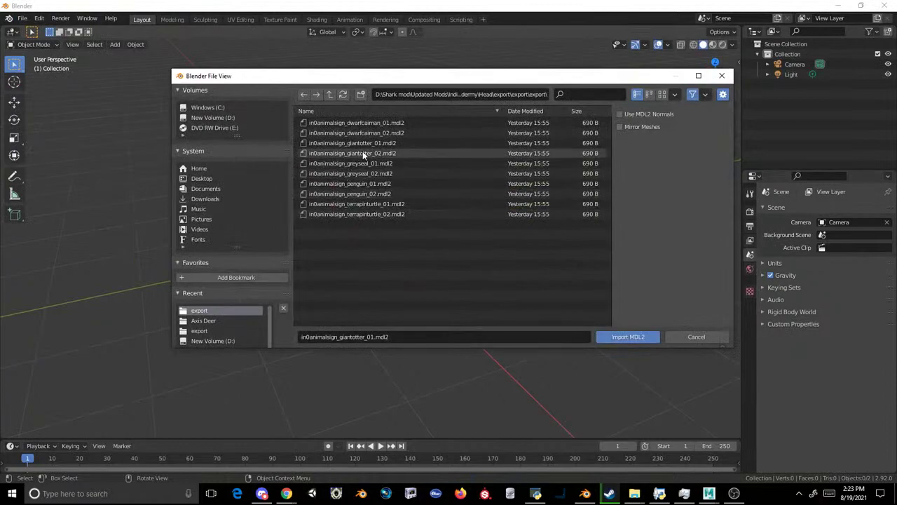
double_click(363, 153)
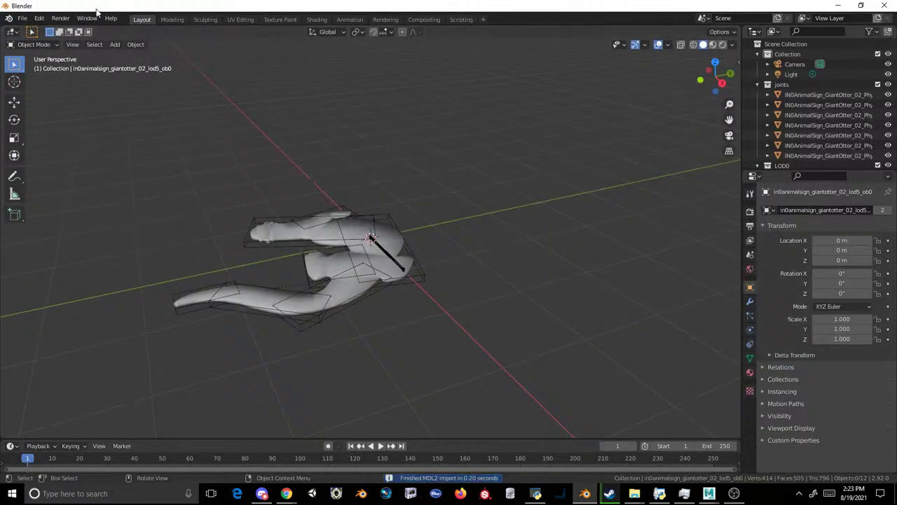
- Import Axis.obj as Wavefront OBJ from the Axis Deer folder
left_click(21, 19)
mouse_move(64, 156)
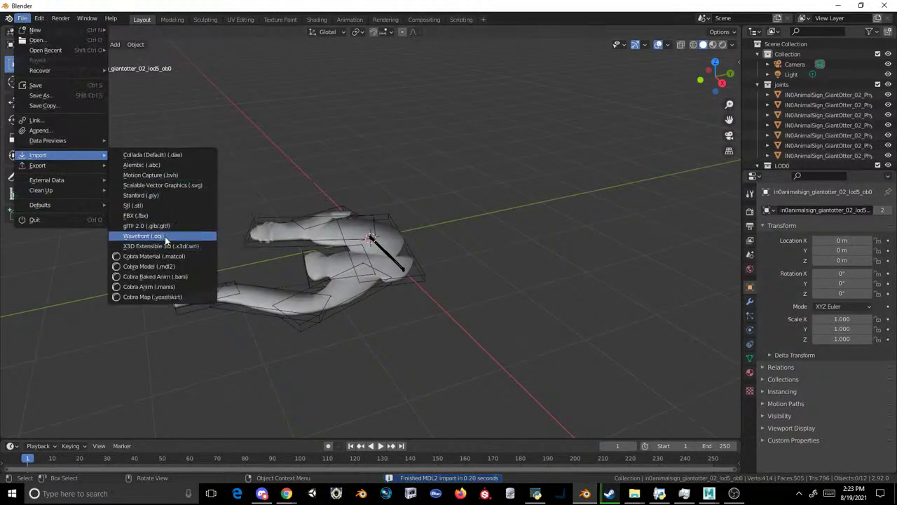
left_click(165, 236)
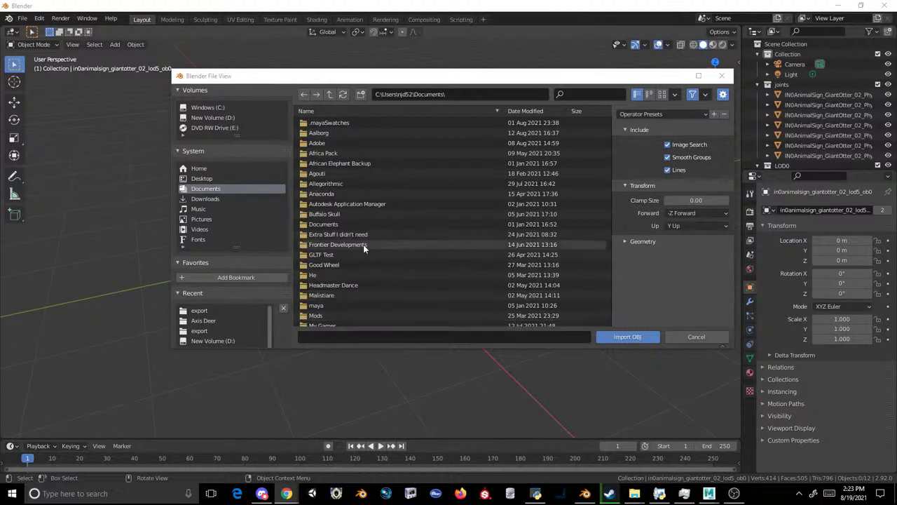
left_click(202, 320)
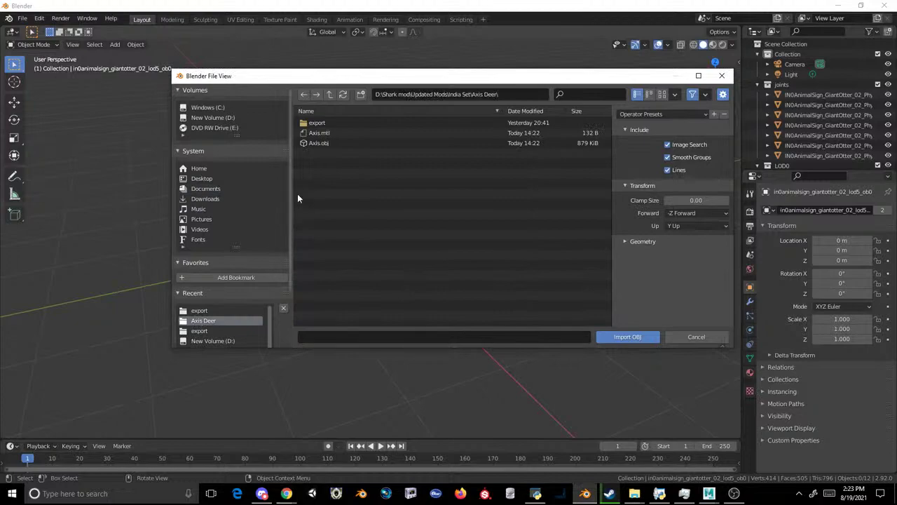
left_click(312, 122)
left_click(313, 123)
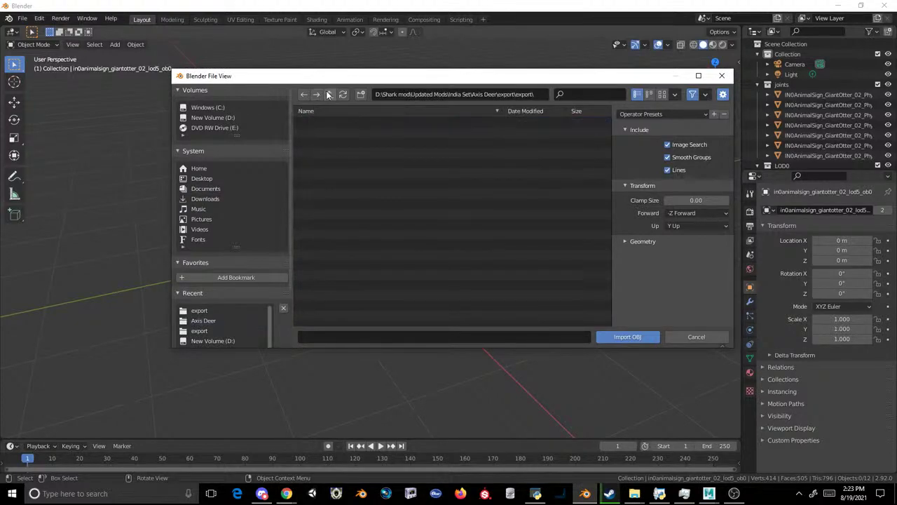
left_click(328, 95)
left_click(329, 95)
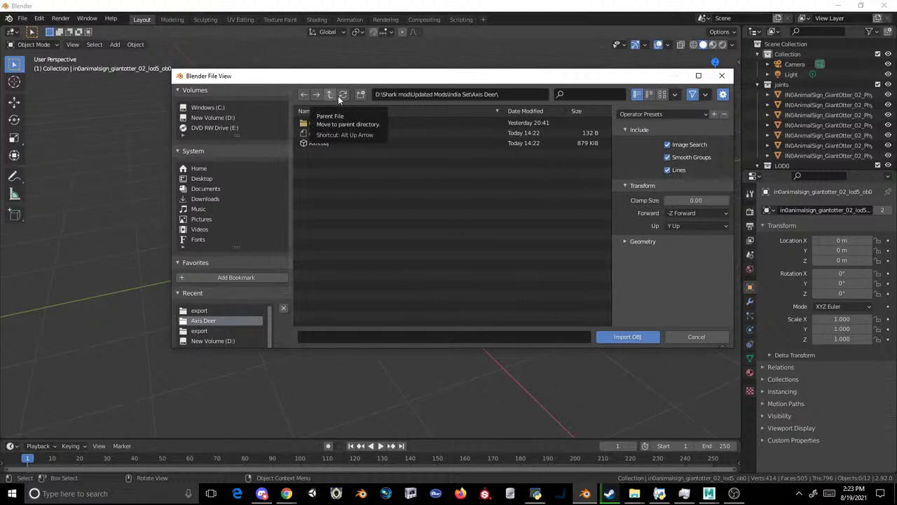
double_click(319, 143)
- Try rotating the imported deer head 90° about Z, cancel it, and undo the accidental visibility change
left_click(358, 178)
left_click(322, 173)
type("rz90")
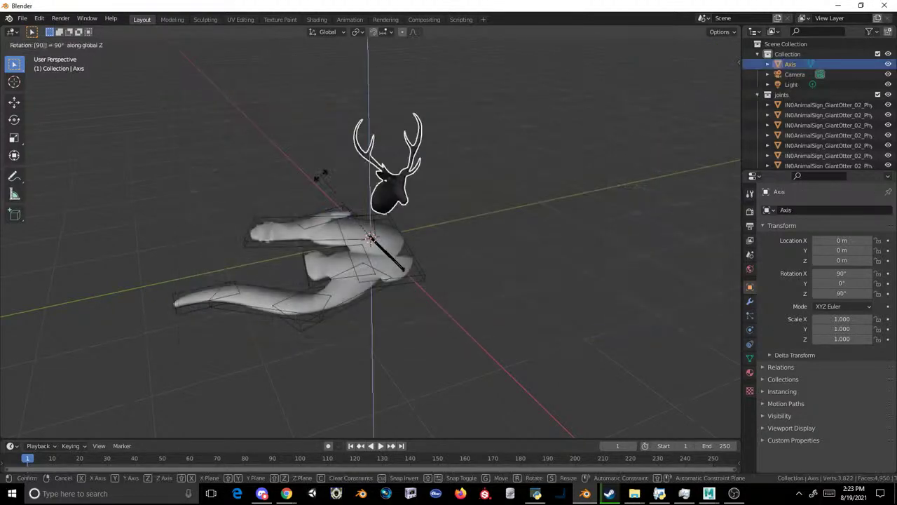
key("Escape")
key("z")
key("9")
key("0")
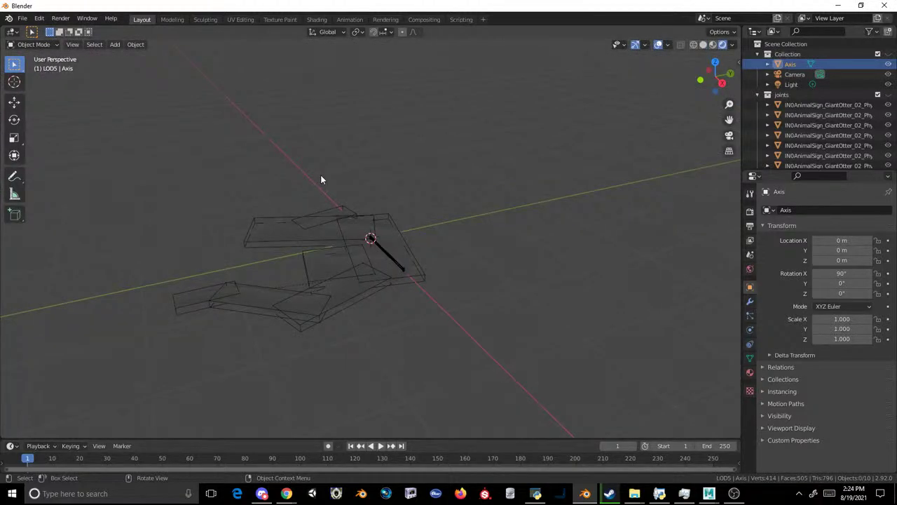
key("ctrl+z")
- Select the deer head and rotate it 180° about Z and -90° about X
left_click(405, 148)
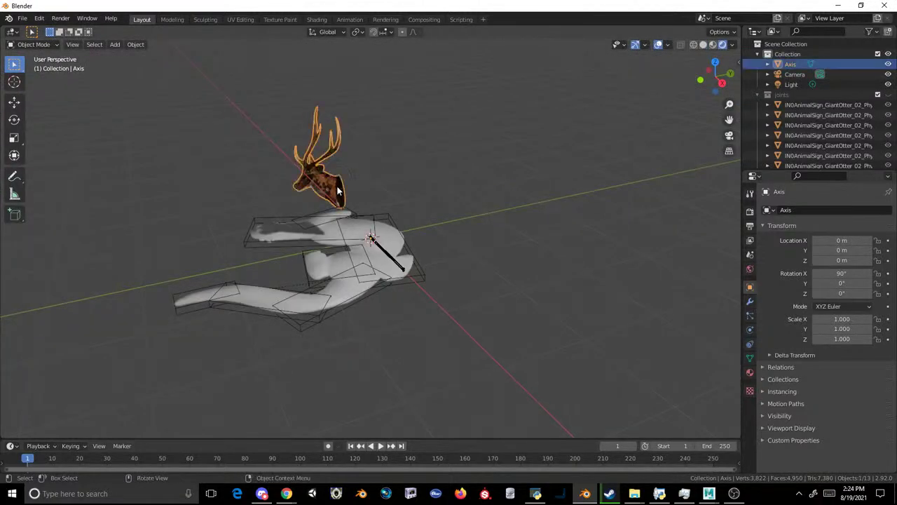
left_click(338, 190)
type("rz180")
key("Return")
type("rx-90")
key("Return")
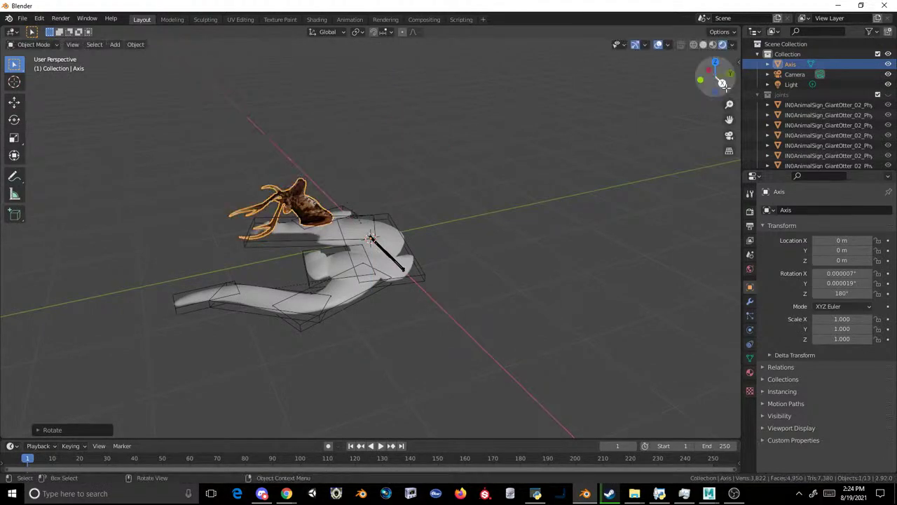
- In the Modeling workspace, select all deer head vertices from the right view and move them down to the origin
left_click(718, 91)
left_click(181, 20)
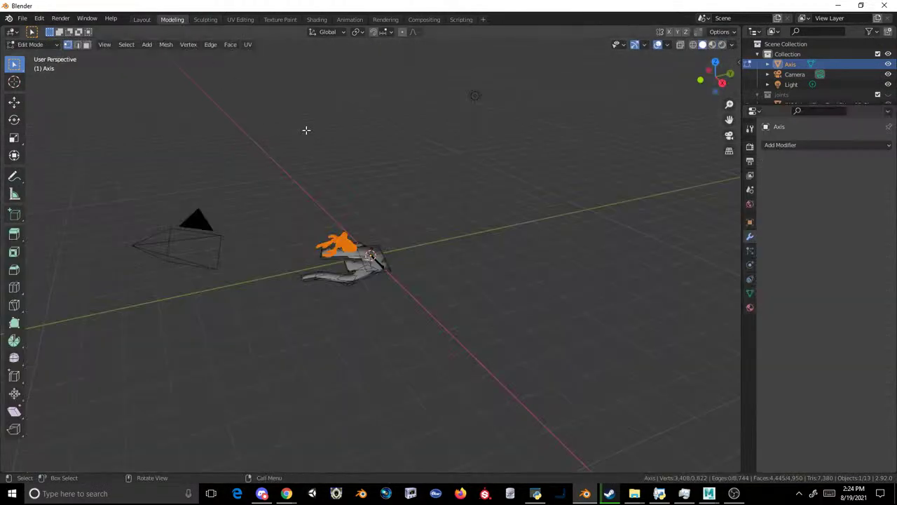
scroll(298, 129, "up", 4)
left_click(721, 83)
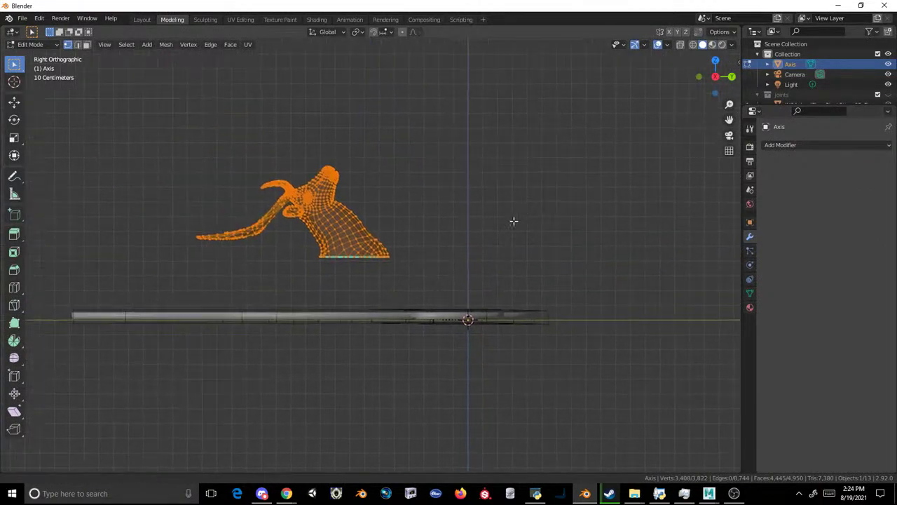
left_click_drag(474, 107, 103, 272)
left_click(14, 102)
left_click_drag(309, 203, 411, 269)
middle_click_drag(457, 209, 448, 225)
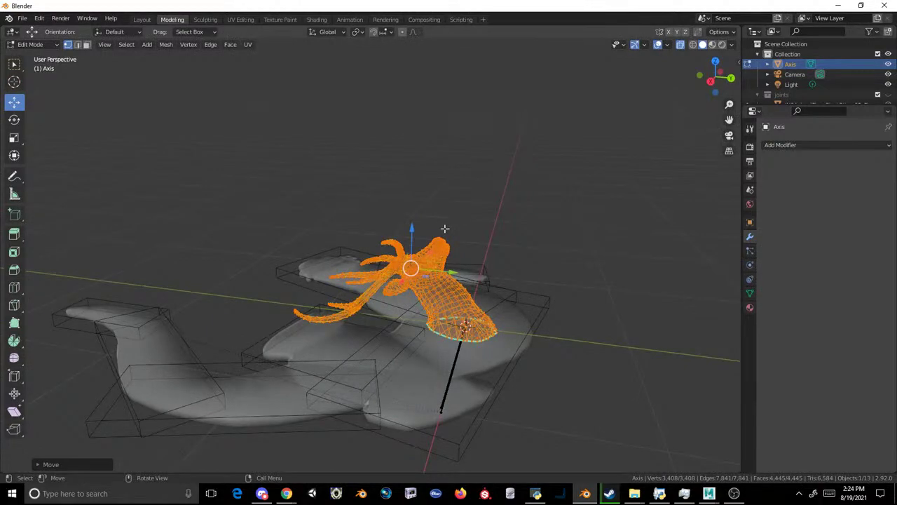
- Fine-tune the deer head's position in the right orthographic view so the neck base sits at the origin plane
left_click(710, 81)
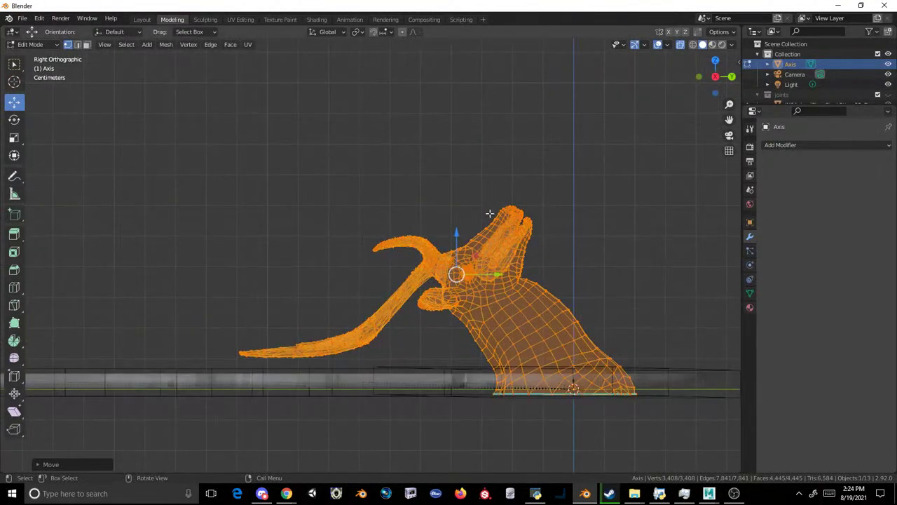
middle_click_drag(589, 294, 478, 280, "shift")
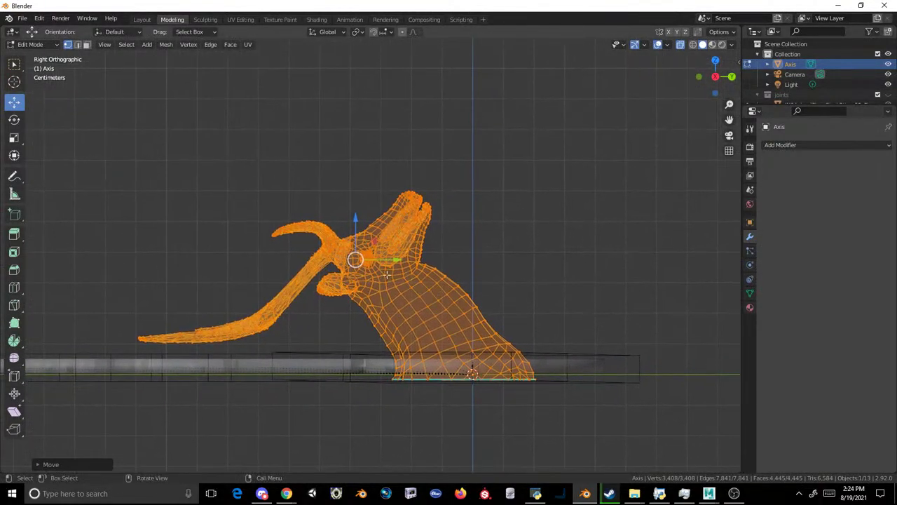
mouse_move(356, 259)
left_mouse_down()
mouse_move(354, 210)
mouse_move(363, 256)
left_mouse_up()
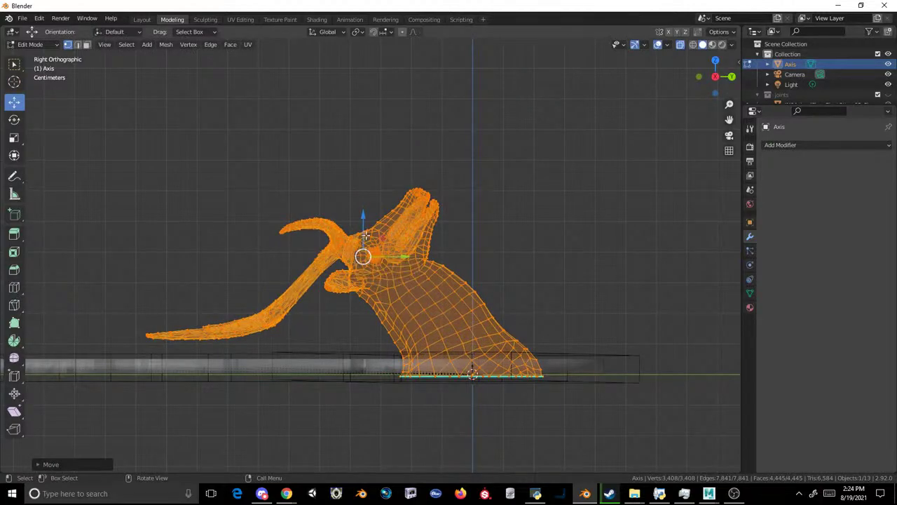
left_click_drag(363, 217, 363, 224)
middle_click_drag(363, 224, 445, 273)
- Return to the Layout workspace, select the deer head and remove its material slot
left_click(146, 19)
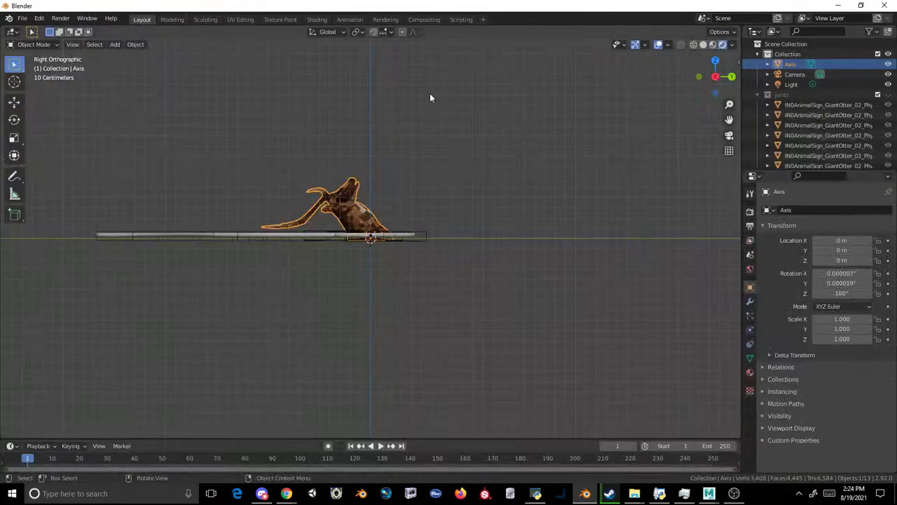
left_click(362, 188)
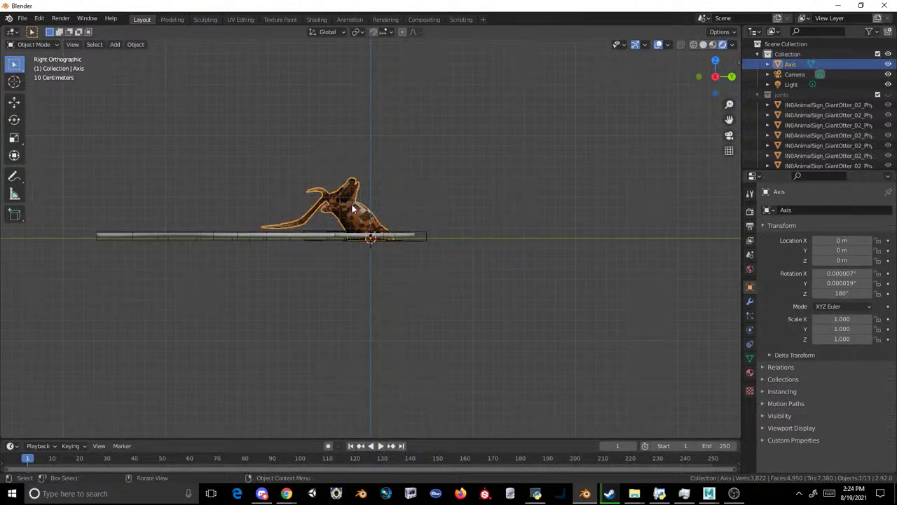
left_click(750, 372)
left_click(888, 220)
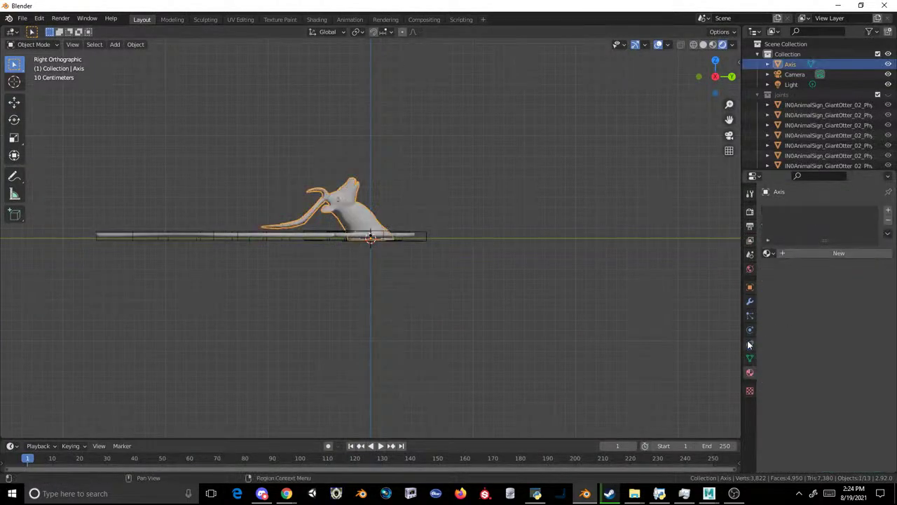
- Rename the deer head's UV map to UV0 and add a second UV map named UV1
left_click(750, 358)
left_click(780, 347)
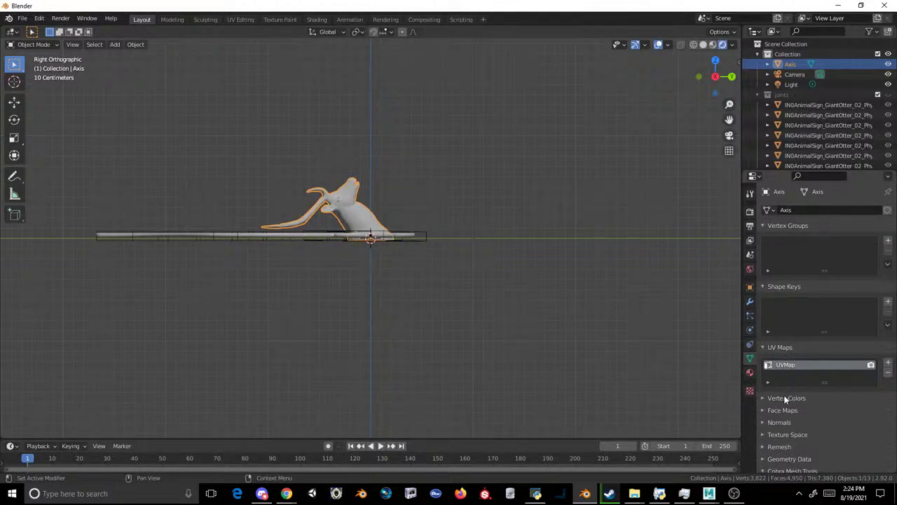
double_click(786, 365)
type("UV0")
key("Return")
left_click(888, 363)
double_click(819, 376)
type("UV1")
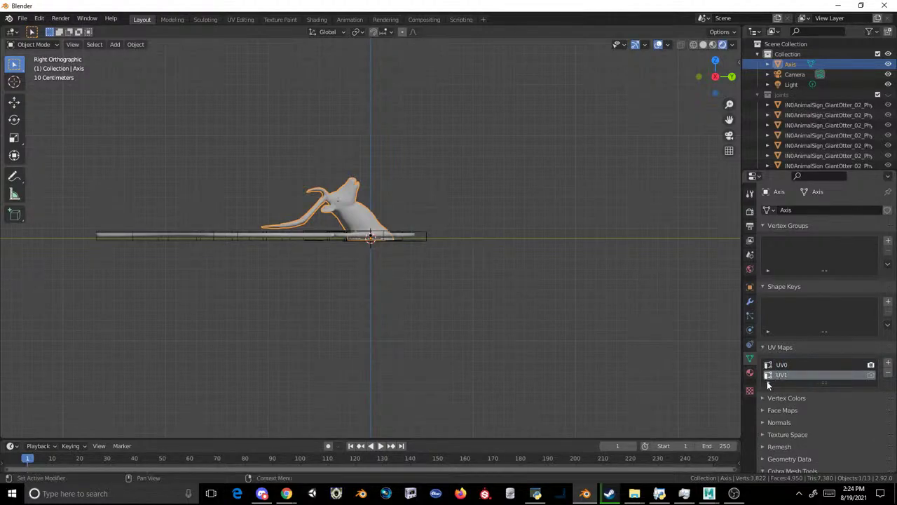
- Select the deer head together with the giant otter sign's LOD0 mesh and join them into one object
left_click(750, 372)
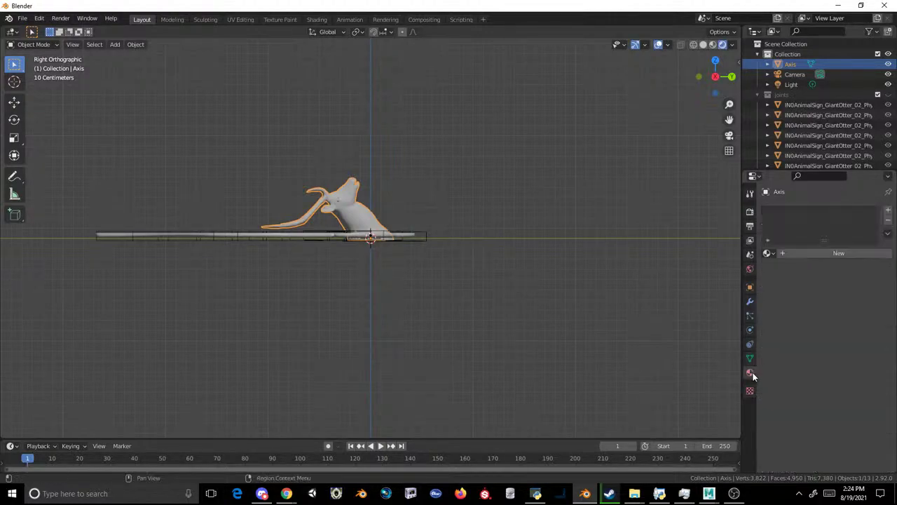
left_click(750, 286)
left_click(341, 164)
scroll(341, 164, "up", 4)
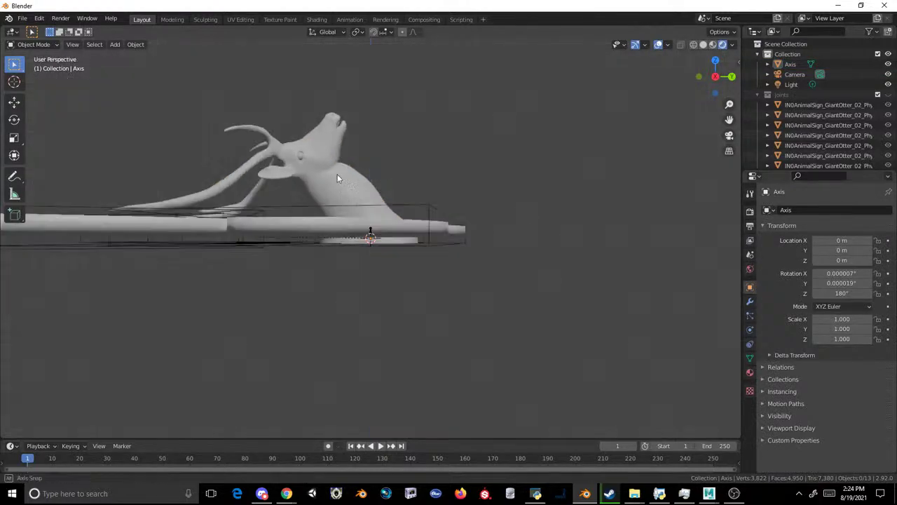
middle_click_drag(341, 168, 329, 167)
left_click(334, 236)
left_click(313, 262)
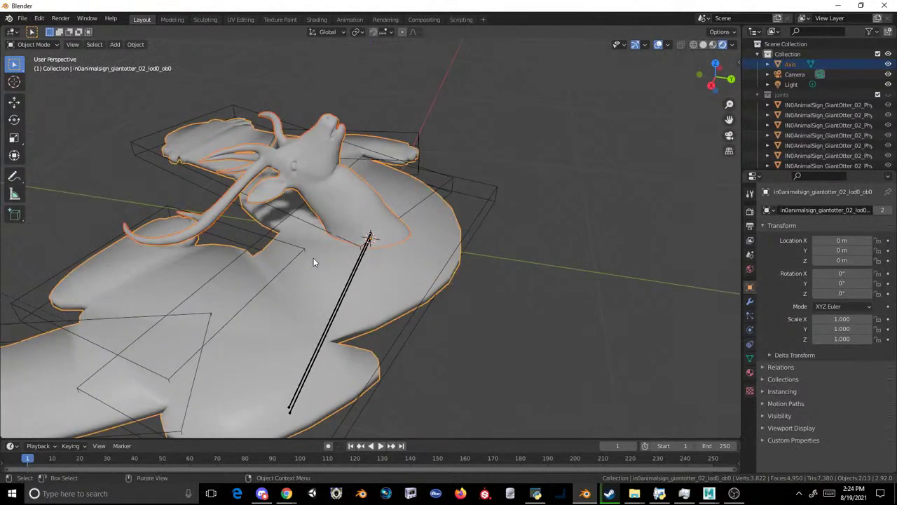
- In the Modeling workspace, delete the linked otter sign geometry and select all of the remaining deer head
left_click(170, 21)
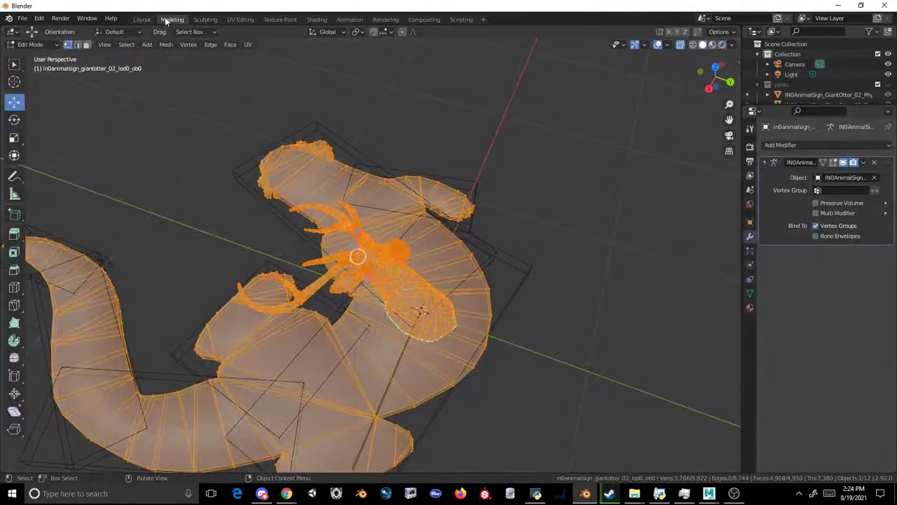
left_click_drag(327, 147, 289, 106)
key("ctrl+l")
key("x")
left_click(288, 109)
key("a")
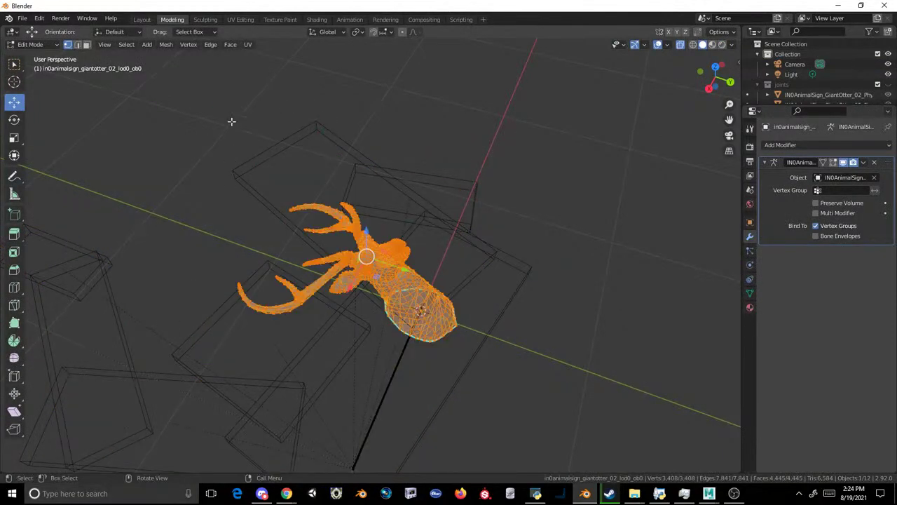
- Select the deer head vertices above the neck's bottom edge from the right view and apply Smooth Faces shading
left_click(165, 44)
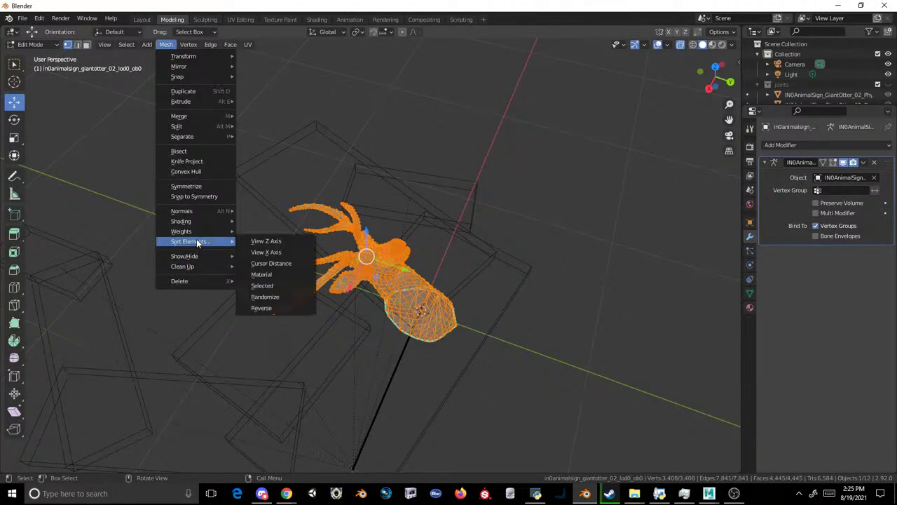
left_click(709, 89)
left_click(604, 195)
mouse_move(550, 153)
left_mouse_down()
mouse_move(192, 304)
mouse_move(176, 325)
left_mouse_up()
left_click(165, 44)
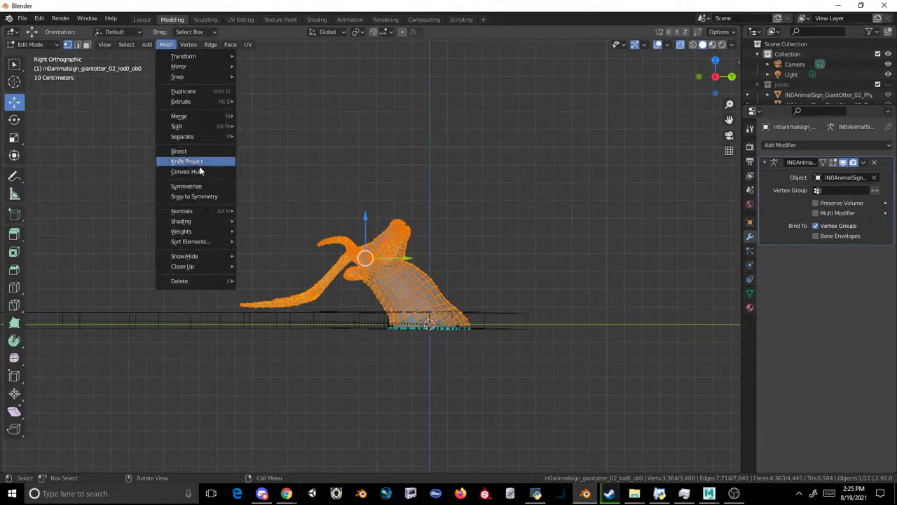
mouse_move(202, 223)
left_click(260, 223)
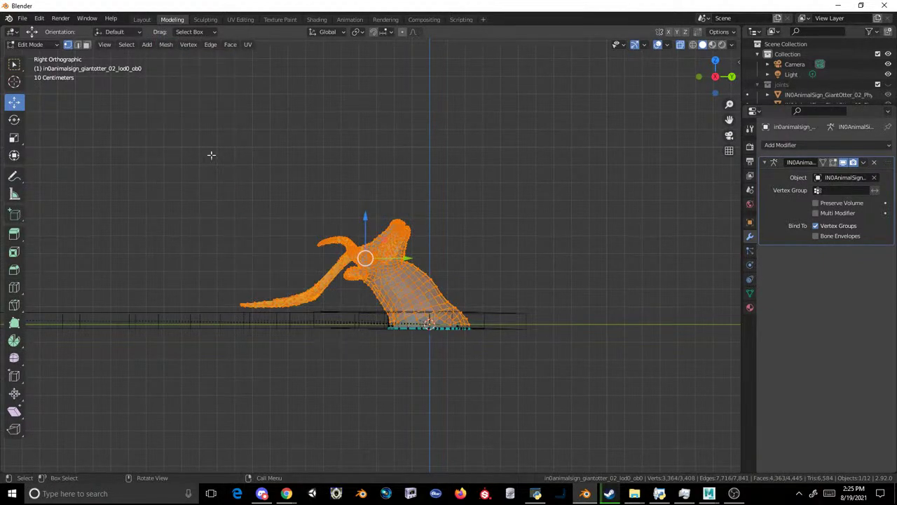
- Inspect the neck base in the Layout workspace and undo the last change
left_click(142, 19)
left_click(430, 288)
middle_click_drag(430, 288, 447, 201)
scroll(431, 168, "up", 4)
key("ctrl+z")
- In edit mode from the right view, reselect the deer head vertices above the neck's open bottom edge
key("Tab")
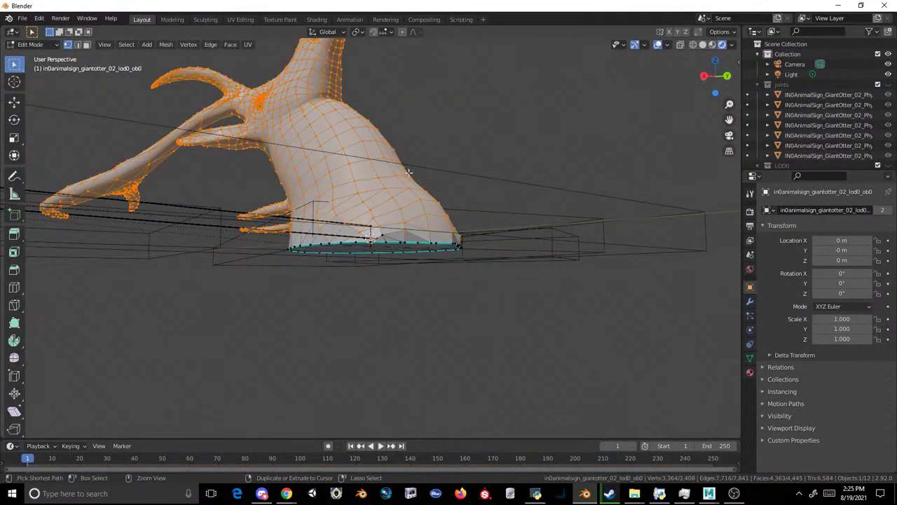
left_click(703, 76)
scroll(498, 152, "down", 3)
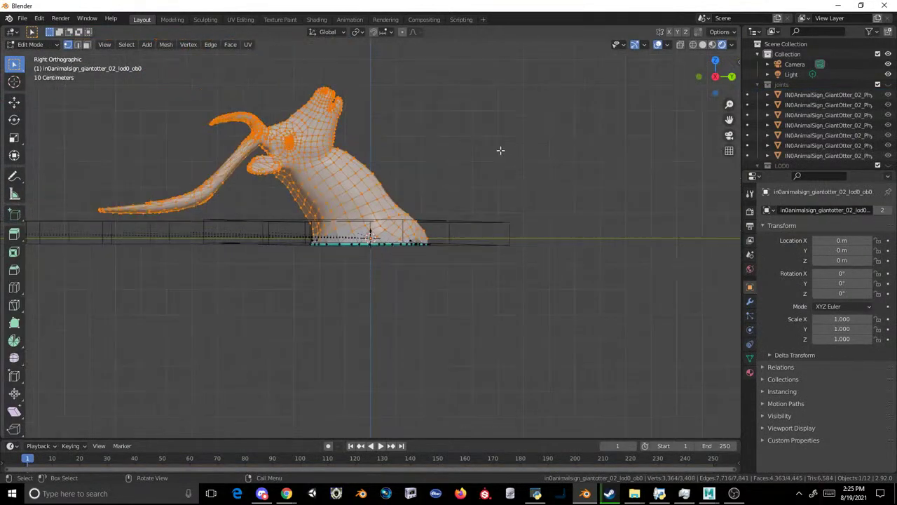
left_click(499, 152)
left_click_drag(495, 55, 2, 242)
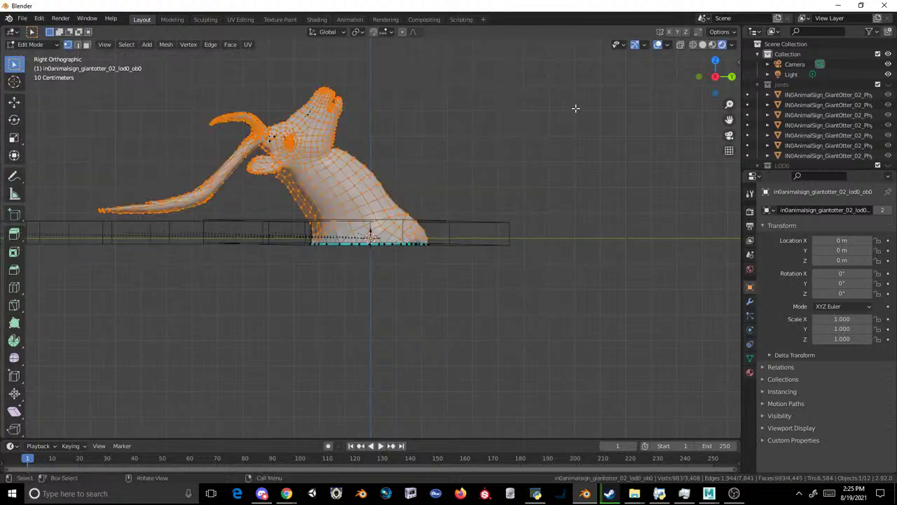
left_click(491, 75)
left_click_drag(496, 68, 1, 243)
left_click_drag(208, 309, 521, 248)
middle_click_drag(522, 248, 388, 274)
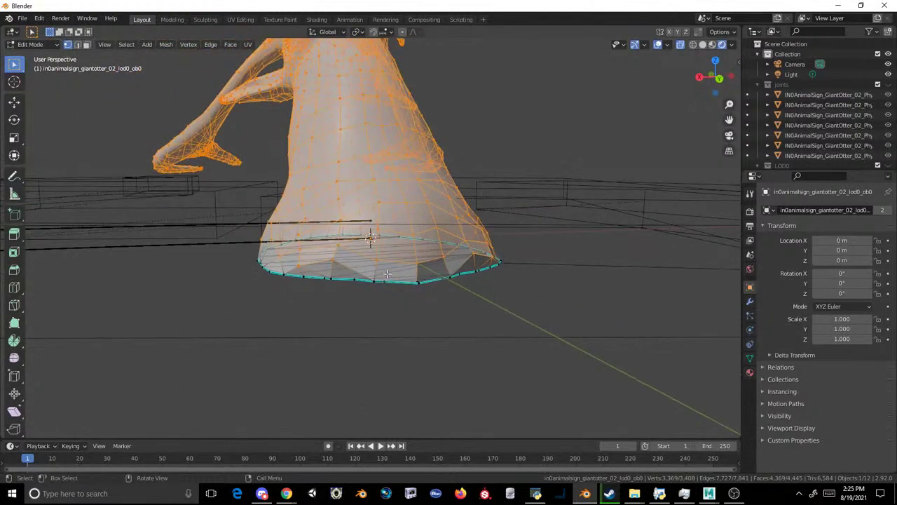
- Apply Smooth Faces shading to the selected head vertices and return to Object Mode
left_click(171, 45)
mouse_move(183, 221)
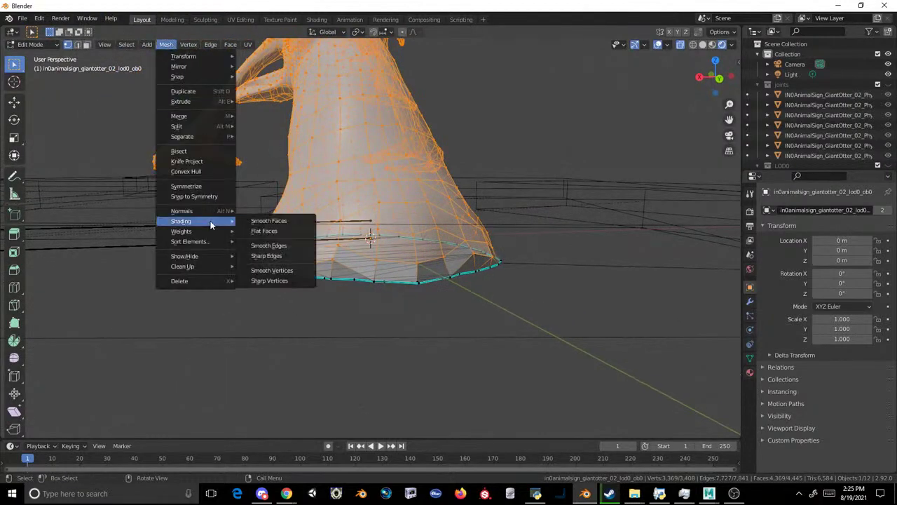
left_click(269, 223)
left_click(32, 44)
left_click(30, 51)
left_click(378, 209)
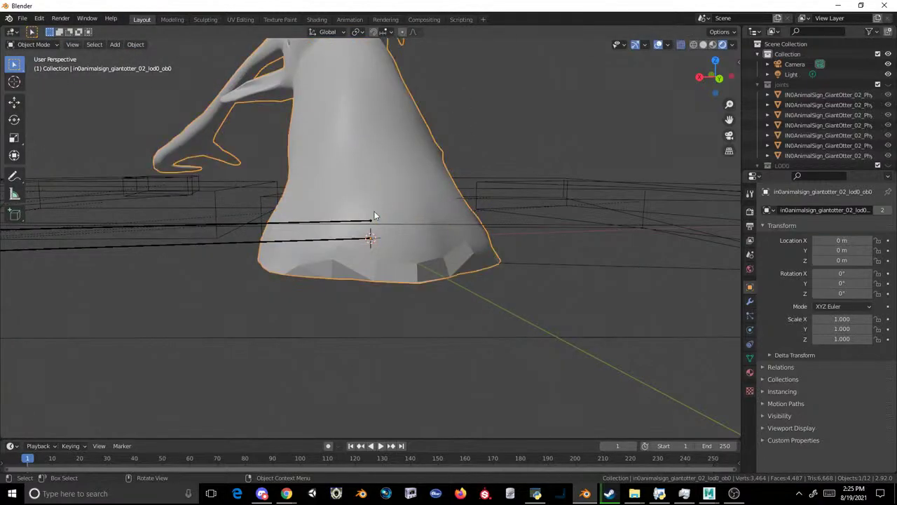
- In the Modeling workspace, select only the neck base vertices from the right view and apply Smooth Faces shading
left_click(172, 19)
middle_click_drag(356, 228, 521, 262)
scroll(521, 262, "up", 4)
left_click(141, 19)
middle_click_drag(549, 163, 309, 141)
left_click(172, 19)
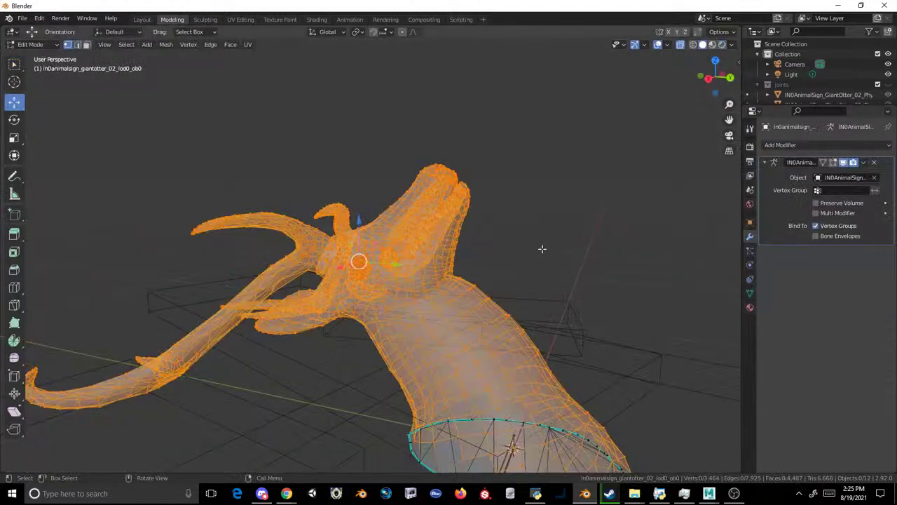
left_click(707, 78)
left_click_drag(644, 395, 361, 431)
left_click(161, 46)
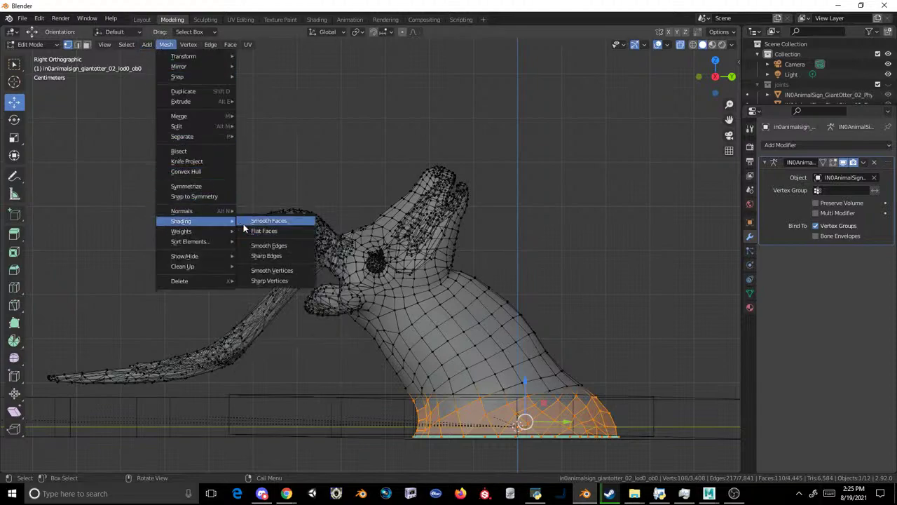
left_click(256, 216)
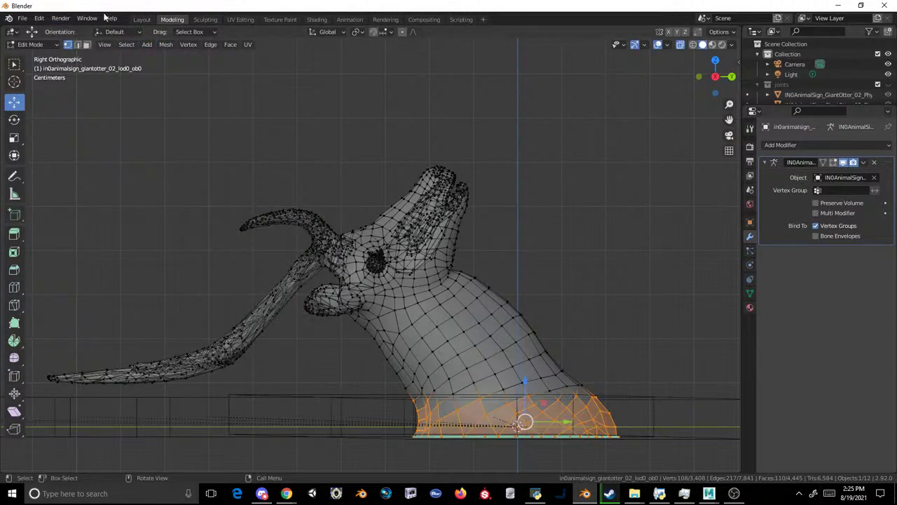
- Return to the Layout workspace, check the neck shading and collapse the joints collection
left_click(142, 19)
middle_click_drag(286, 189, 458, 212)
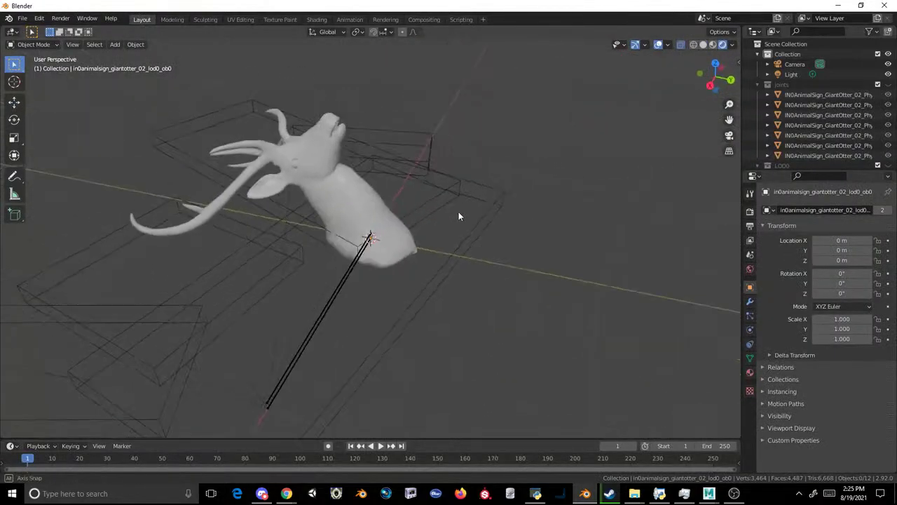
left_click(768, 84)
left_click(802, 106)
key("shift+d")
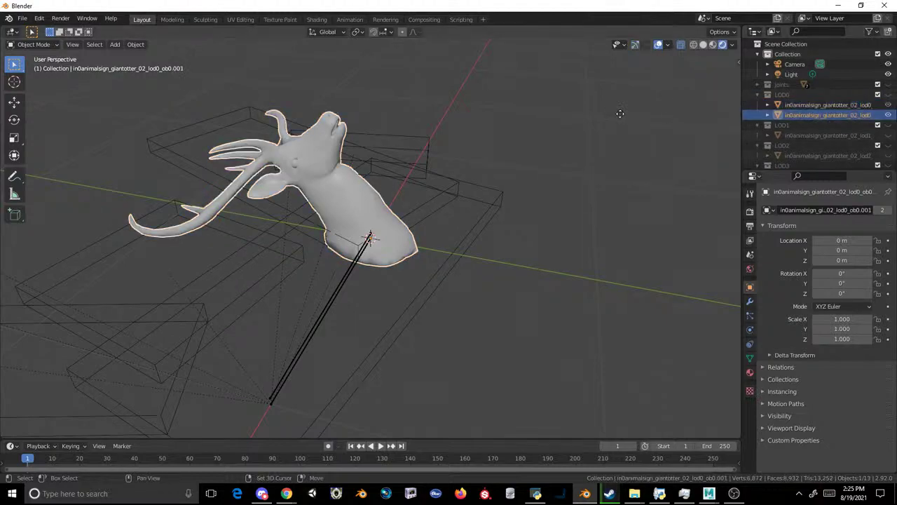
right_click(619, 114)
right_click(822, 115)
left_click(806, 141)
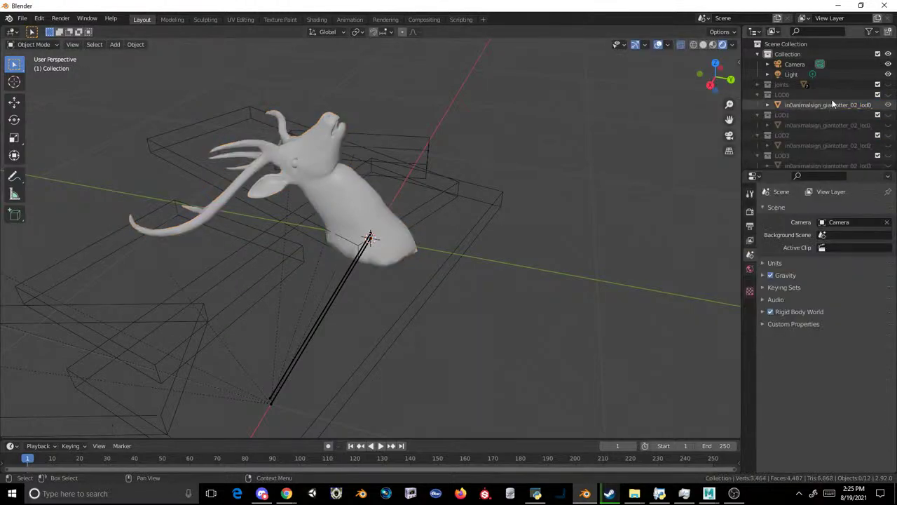
- Rename the LOD0 deer head's material as deer
left_click(827, 103)
left_click(749, 372)
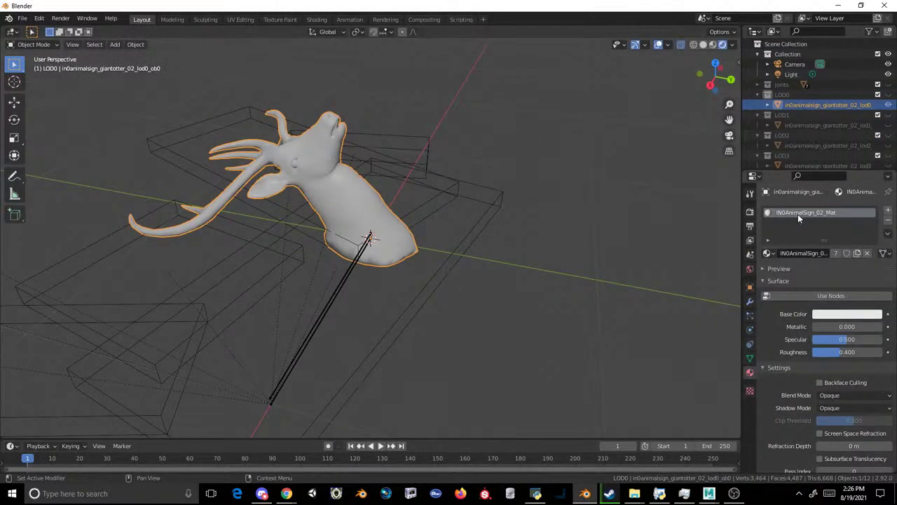
double_click(799, 212)
type("deer")
key("Return")
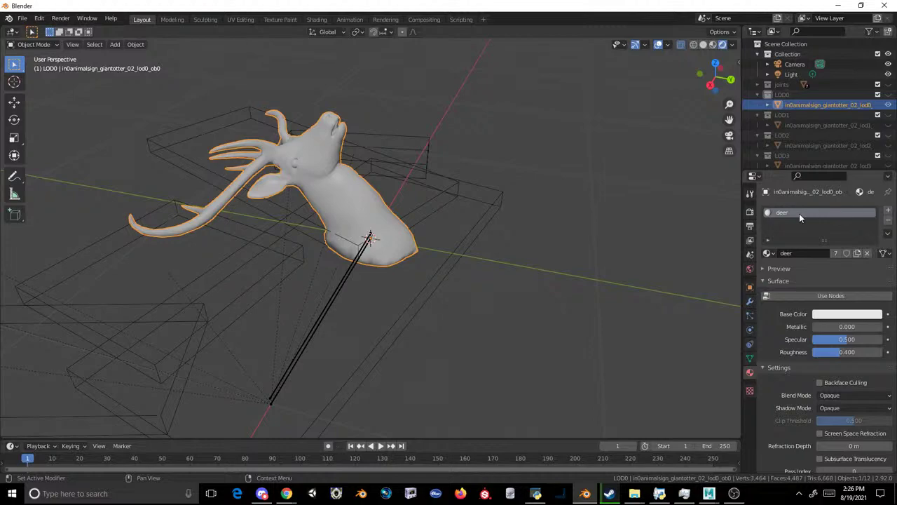
- Duplicate the LOD0 deer head into the LOD1 collection, replacing the original mesh and taking over its name in0animalsign_giantotter_02_lod1_ob0
key("shift+d")
right_click(593, 151)
left_click_drag(801, 114, 804, 129)
scroll(799, 109, "down", 2)
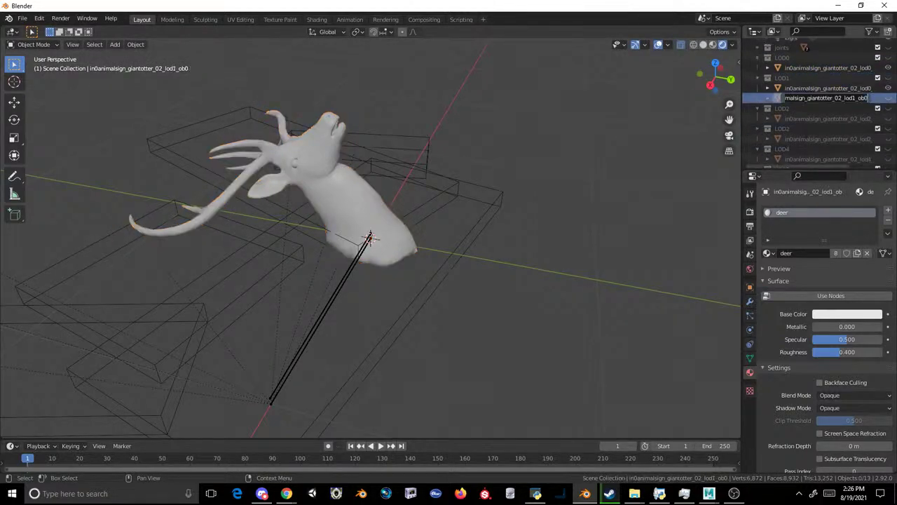
left_click(794, 102)
scroll(795, 101, "up", 1)
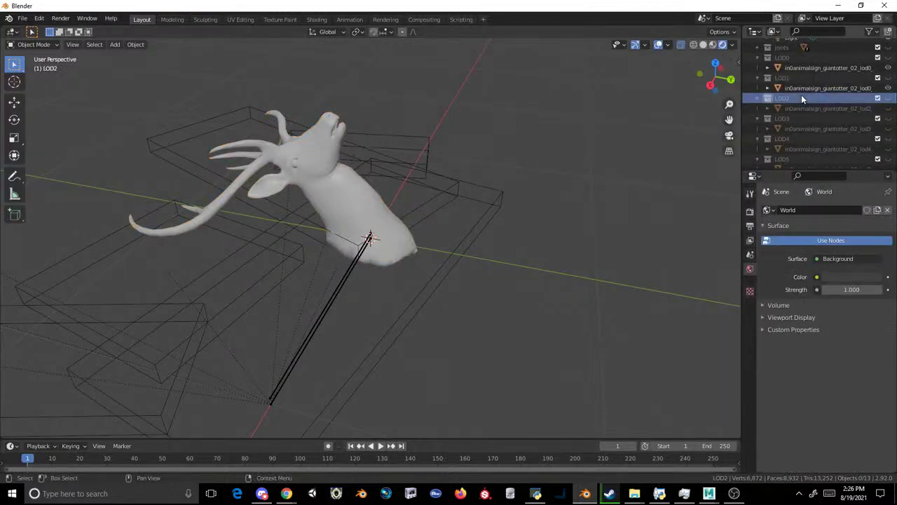
left_click(801, 94)
- Duplicate the deer head into the LOD2 collection, replacing the original mesh and taking over its name in0animalsign_giantotter_02_lod2_ob0
key("shift+d")
right_click(612, 101)
left_click_drag(809, 110, 801, 125)
double_click(802, 127)
left_click(798, 107)
right_click(791, 99)
left_click(791, 99)
left_click(801, 88)
- Duplicate the deer head into the LOD3 collection, delete the original mesh there and rename the copy in0animalsign_giantotter_02_lod3_ob0
scroll(801, 88, "up", 1)
key("shift+d")
right_click(598, 148)
left_click_drag(813, 109, 796, 120)
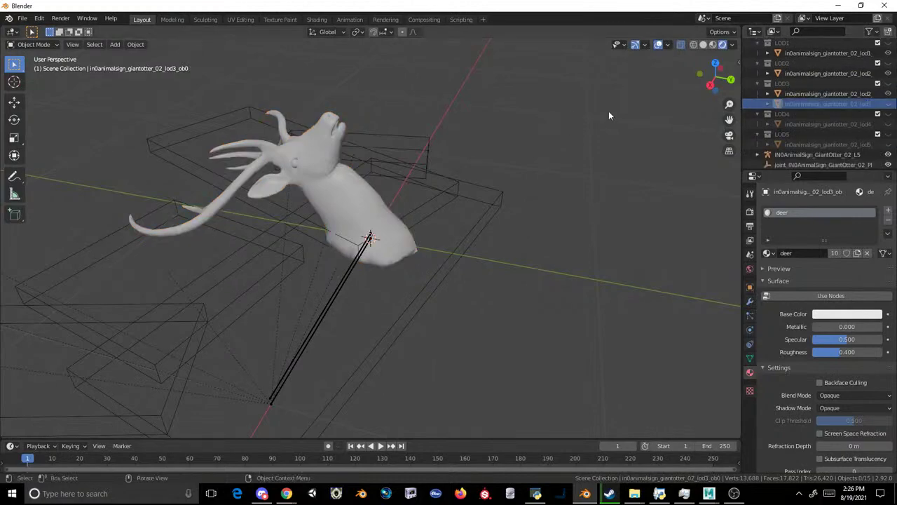
key("Delete")
double_click(800, 99)
type("in0animalsign_giantotter_02_lod3_ob0")
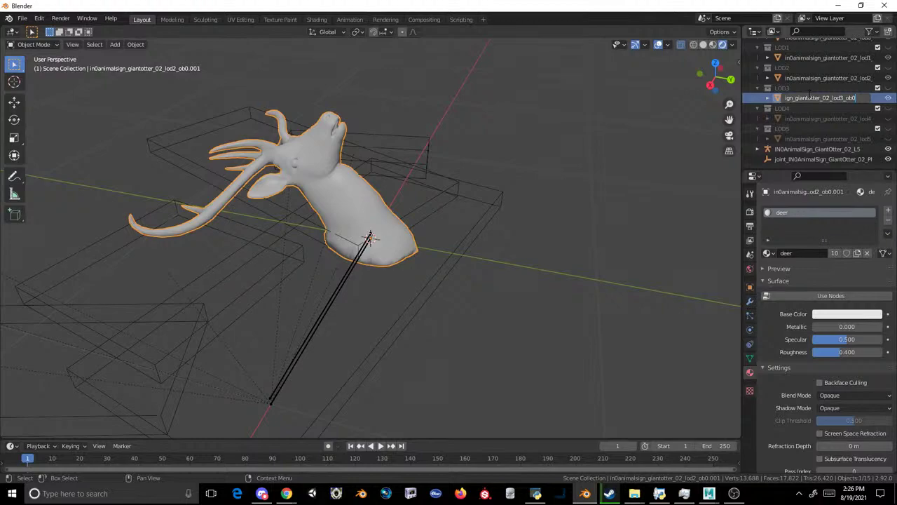
key("Return")
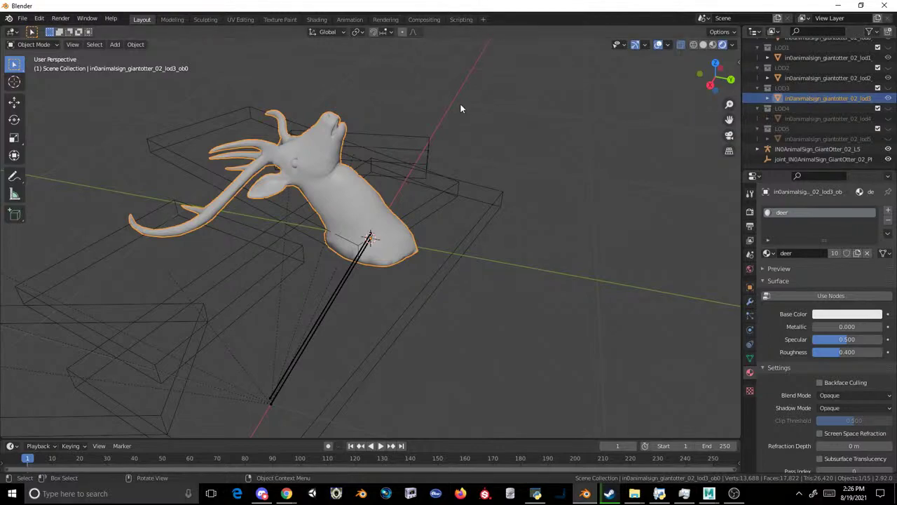
- Add a Decimate modifier to the LOD3 deer head, lower its ratio, and check its UV maps and material
left_click(749, 300)
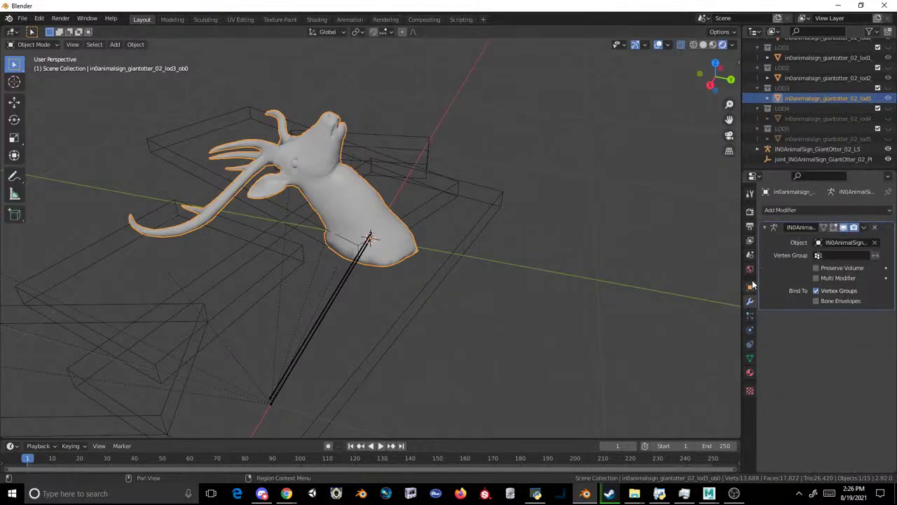
left_click(776, 210)
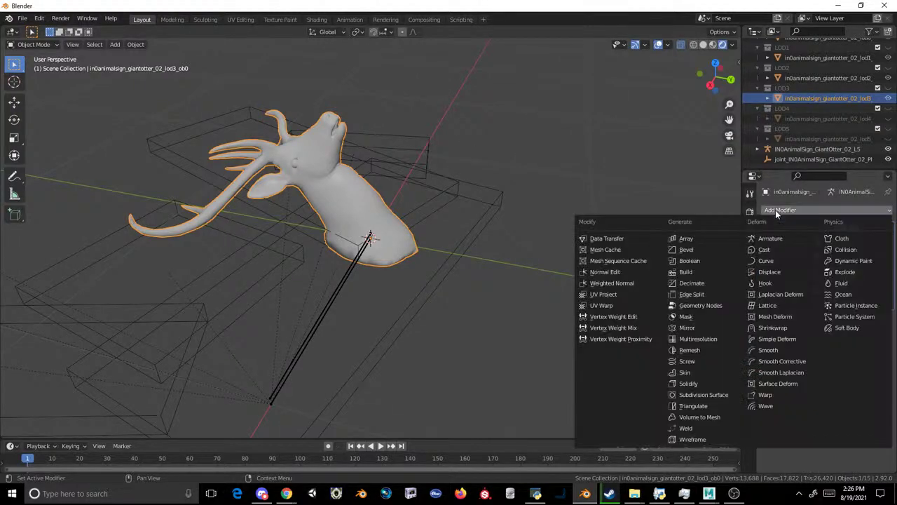
left_click(691, 286)
left_click_drag(848, 346, 741, 342)
left_click(750, 358)
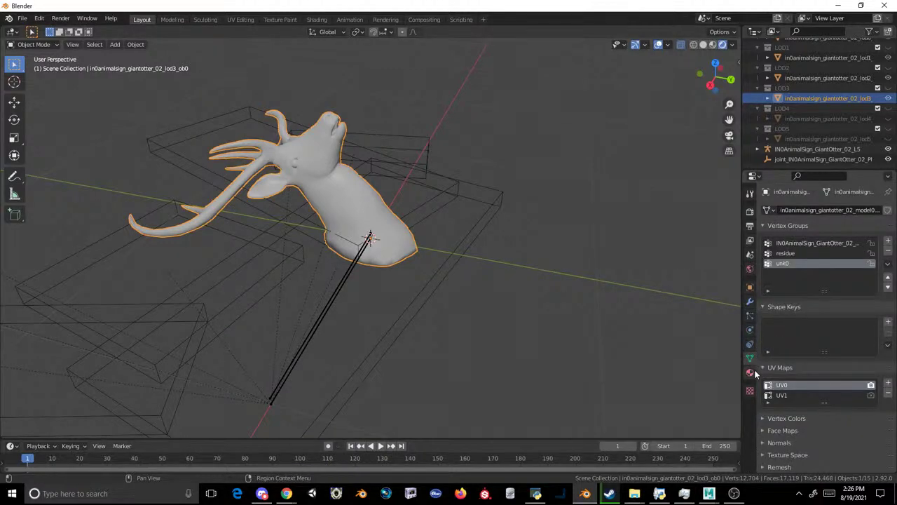
left_click(750, 373)
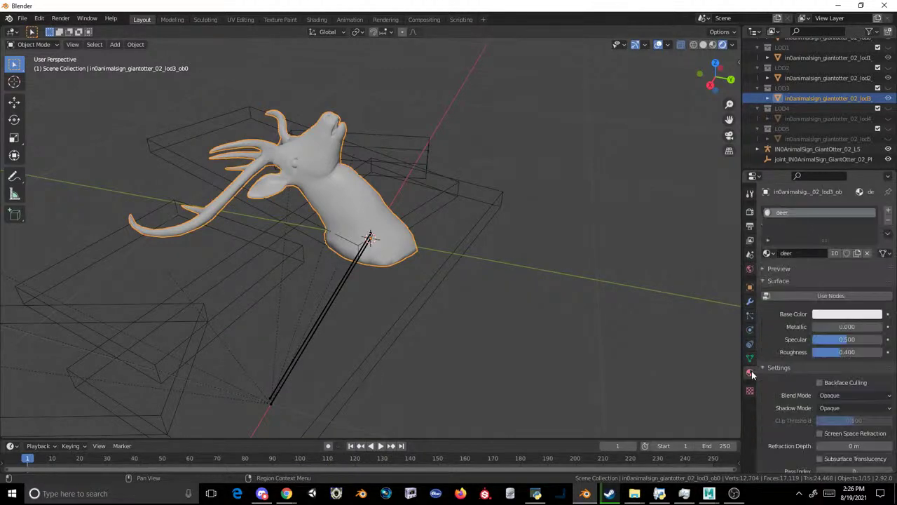
- Duplicate the LOD3 head into LOD4 as in0animalsign_giantotter_02_lod4_ob0, replacing the original mesh, and set its Decimate ratio to 0.4444
key("shift+d")
right_click(549, 147)
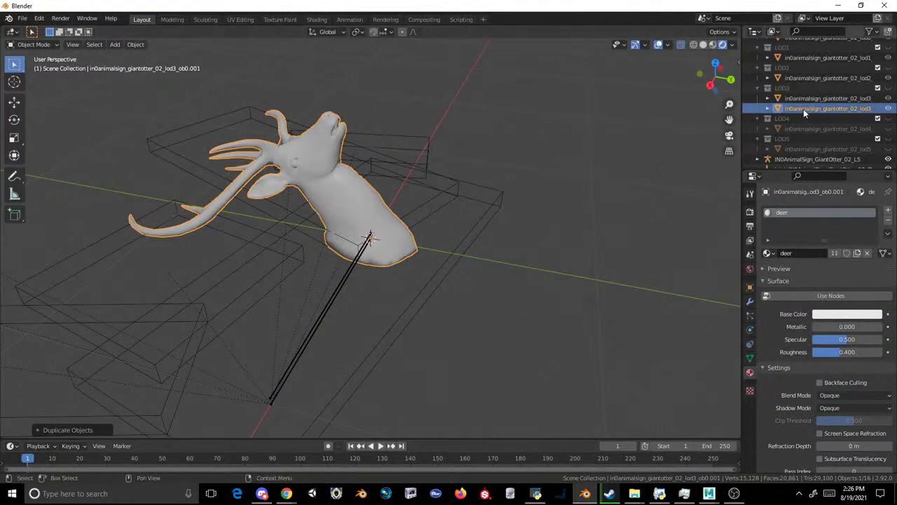
left_click(806, 127)
right_click(814, 125)
left_click(814, 125)
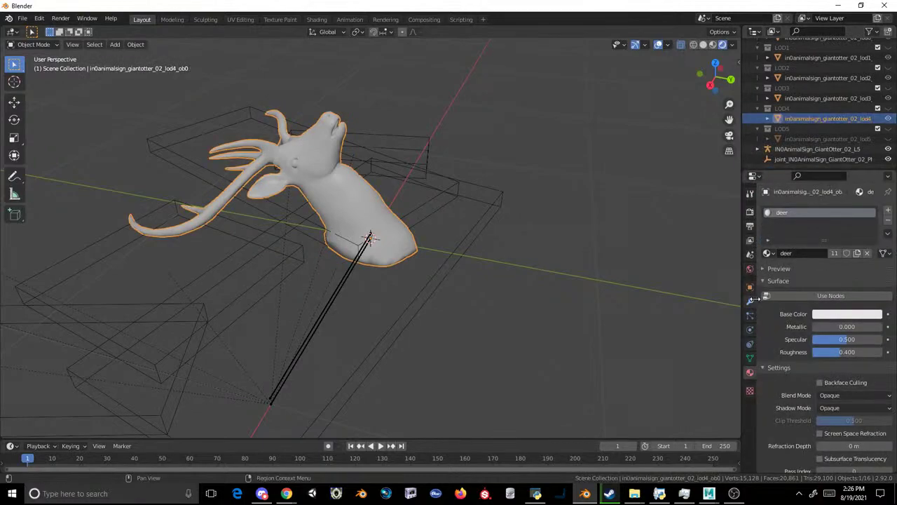
left_click(750, 300)
left_click_drag(852, 354, 843, 354)
- Duplicate the LOD4 head into LOD5 as in0animalsign_giantotter_02_lod5_ob0, replacing the original mesh, and set its Decimate ratio to 0.2
key("shift+d")
right_click(446, 157)
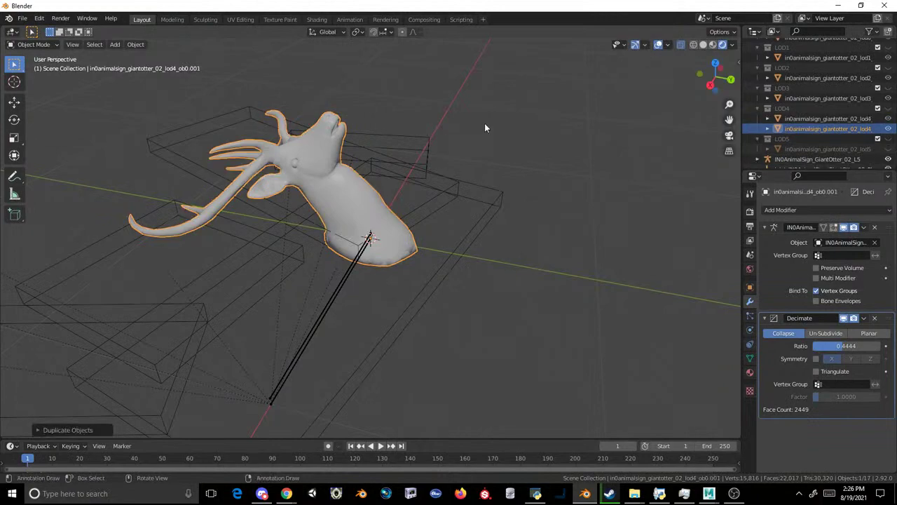
left_click_drag(829, 128, 822, 139)
double_click(820, 148)
left_click(645, 132)
right_click(815, 148)
left_click(809, 143)
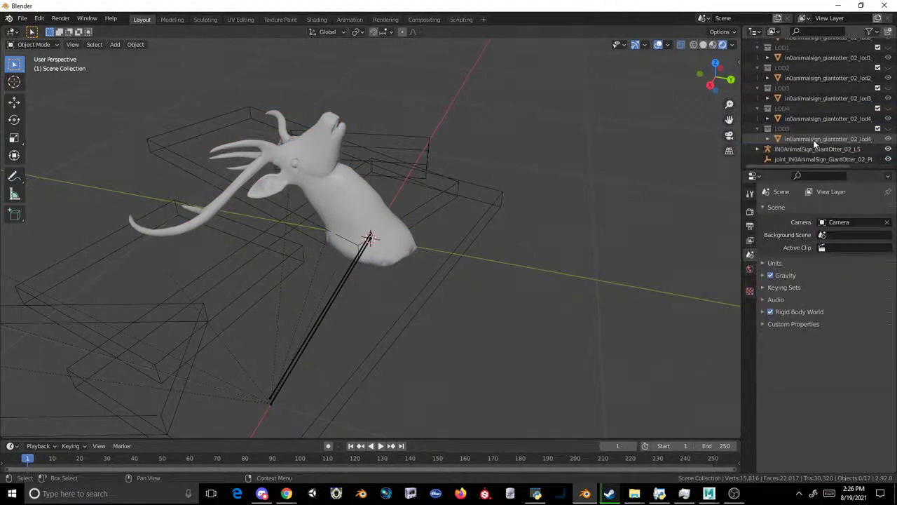
left_click(812, 139)
left_click_drag(846, 346, 830, 346)
- Select the deer head meshes from LOD0 through LOD5 and start a Cobra Model (.mdl2) export
scroll(813, 121, "up", 2)
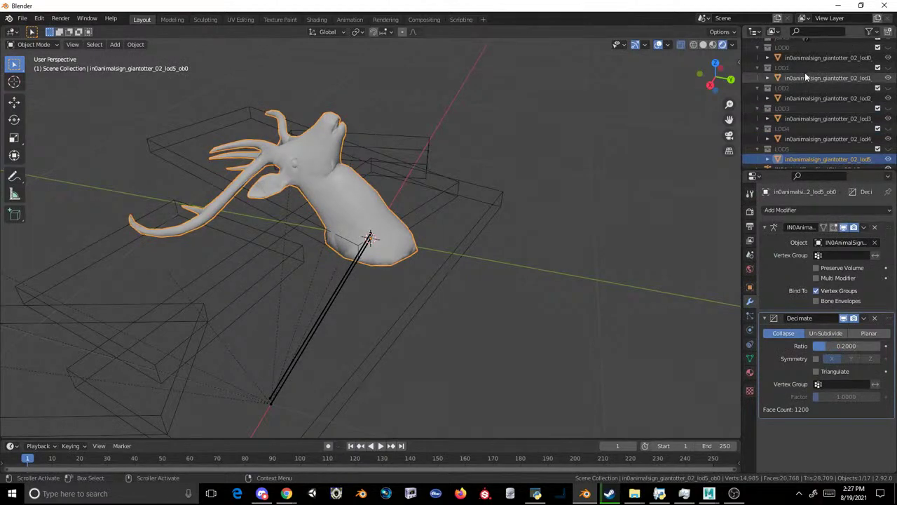
left_click(807, 58, "shift")
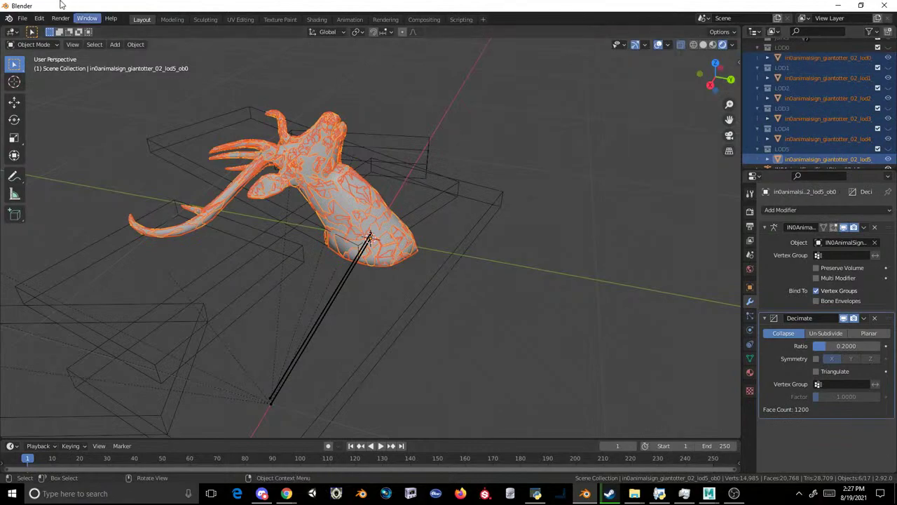
left_click(22, 18)
mouse_move(78, 166)
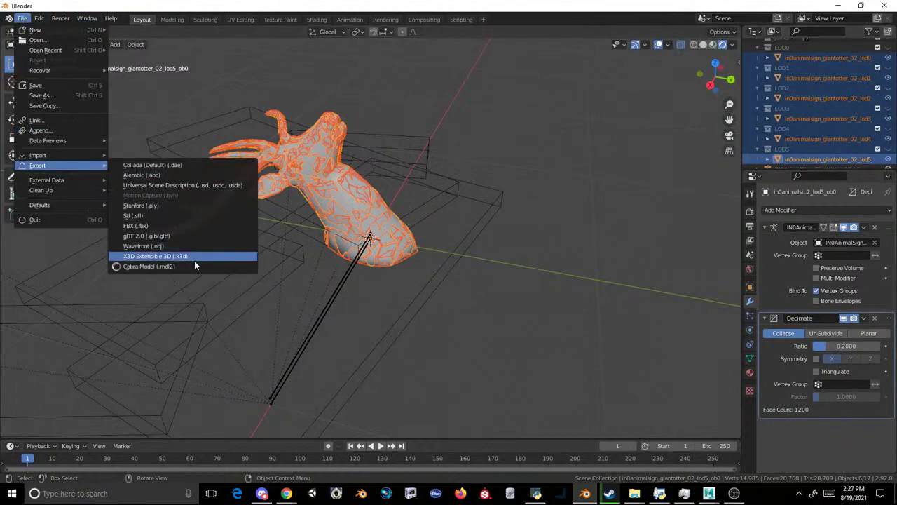
left_click(193, 267)
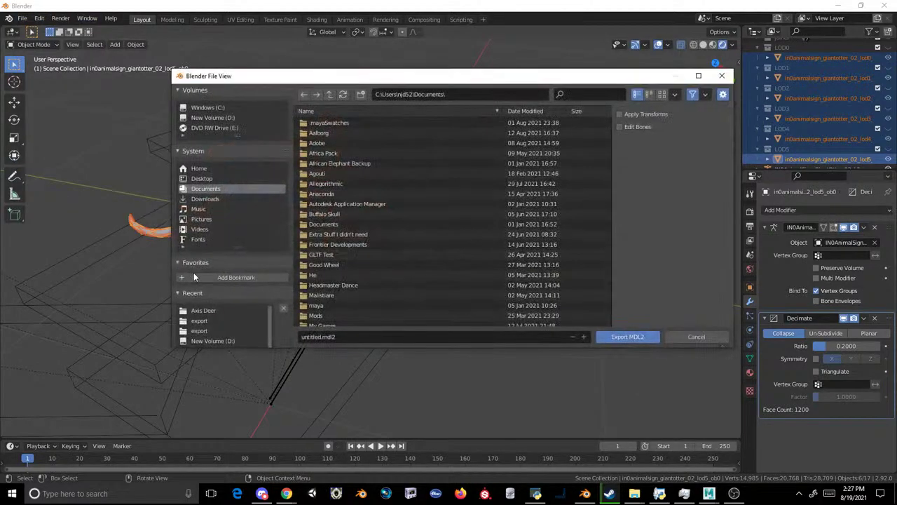
- Export the model over in0animalsign_giantotter_02.mdl2 in the Blackbuck Taxidermy\Head\export\export folder of the India Set
left_click(205, 311)
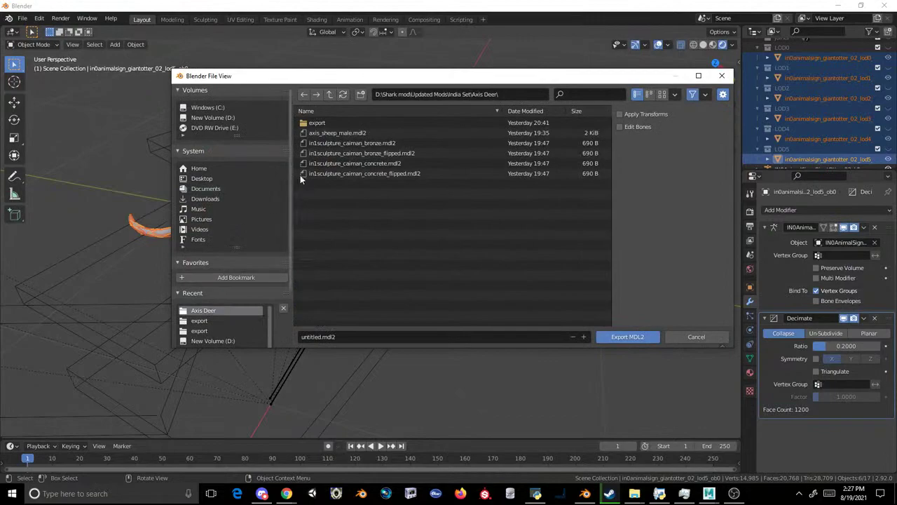
double_click(316, 122)
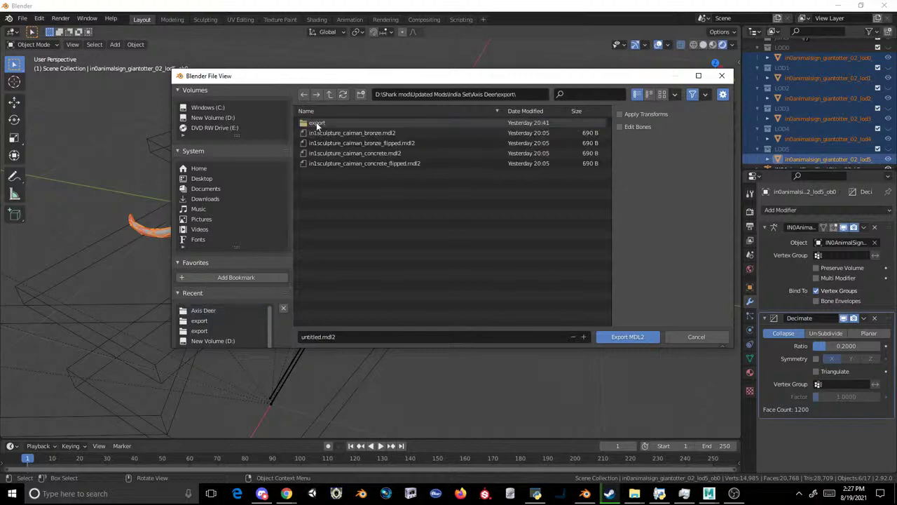
left_click(328, 94)
left_click(329, 94)
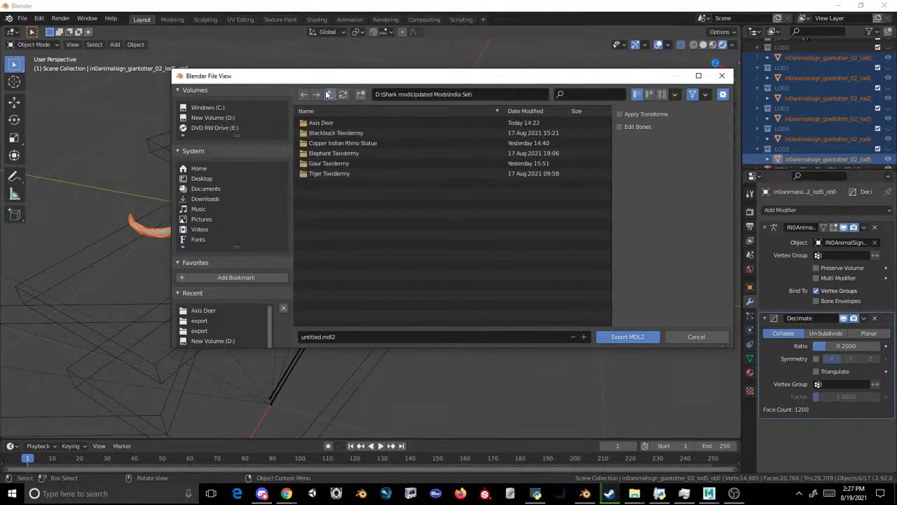
double_click(336, 134)
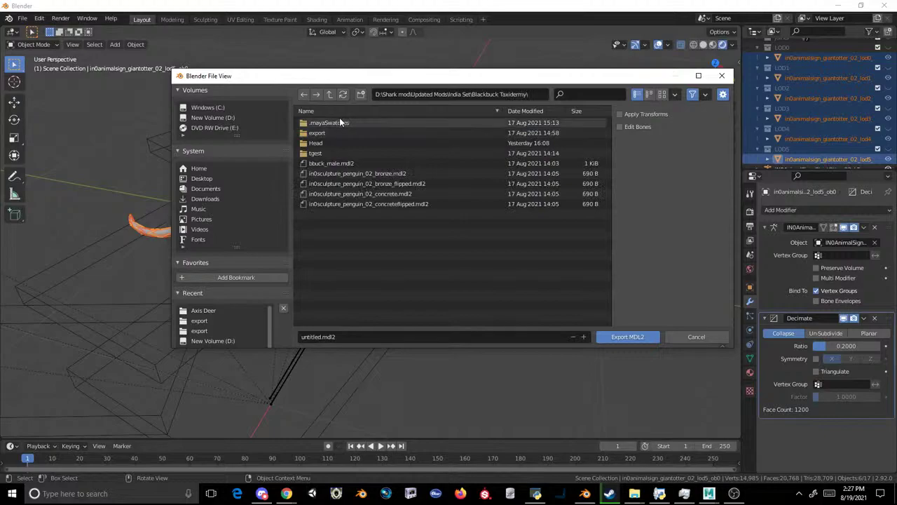
double_click(316, 142)
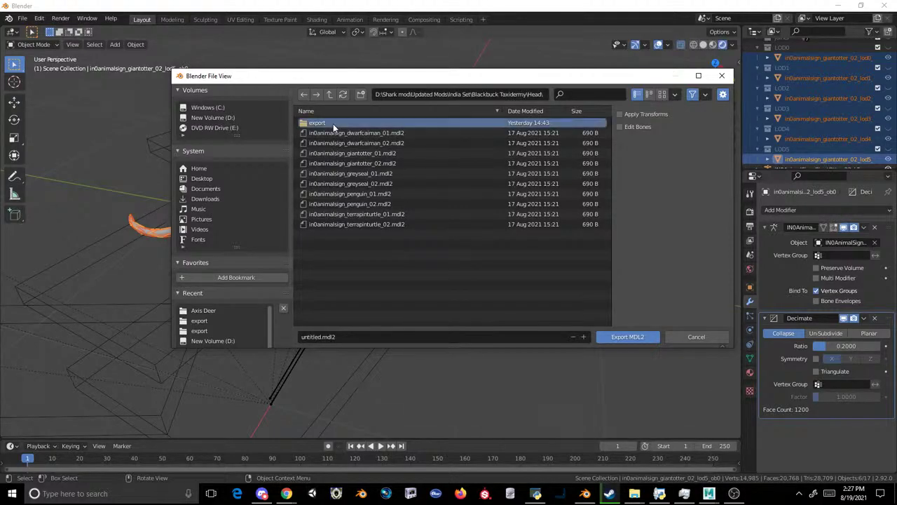
double_click(333, 123)
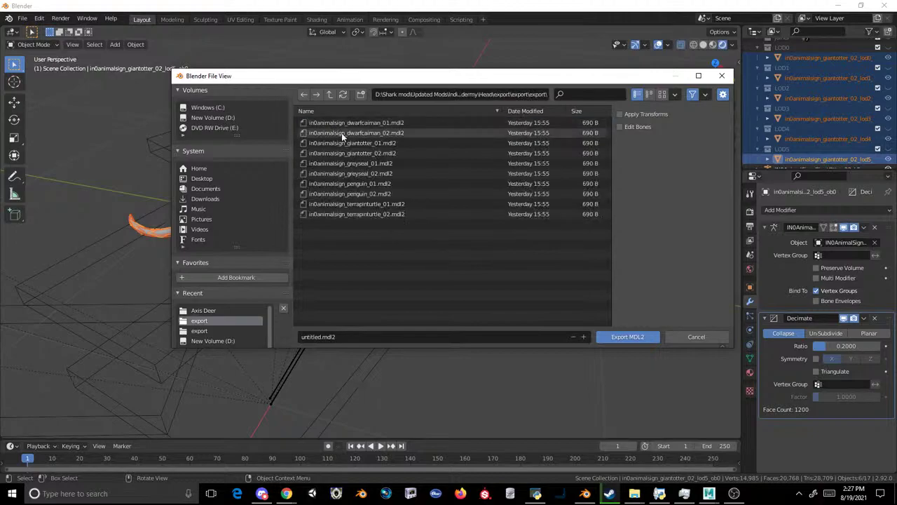
double_click(344, 152)
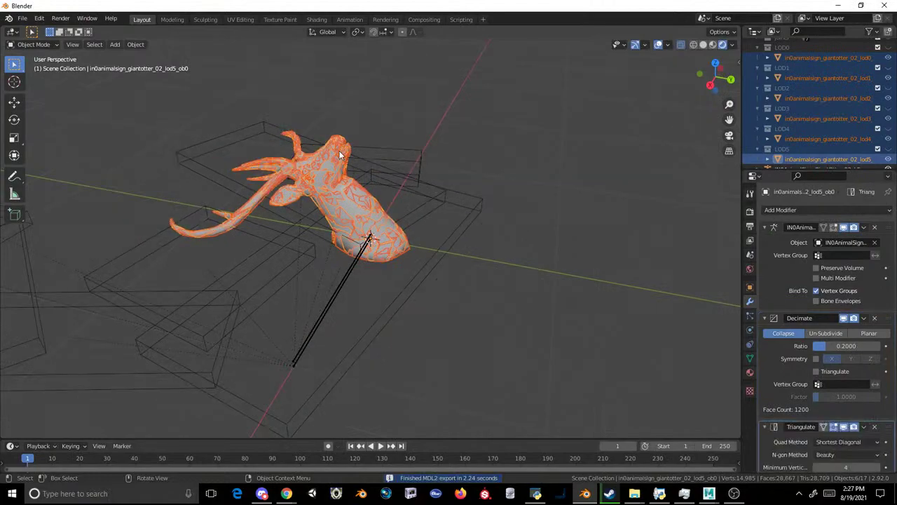
- Switch to the OVL Archive Editor and load IN0AnimalSigns.ovl from PropIndi's IN0Swim\IN0AnimalSign folder
left_click(536, 494)
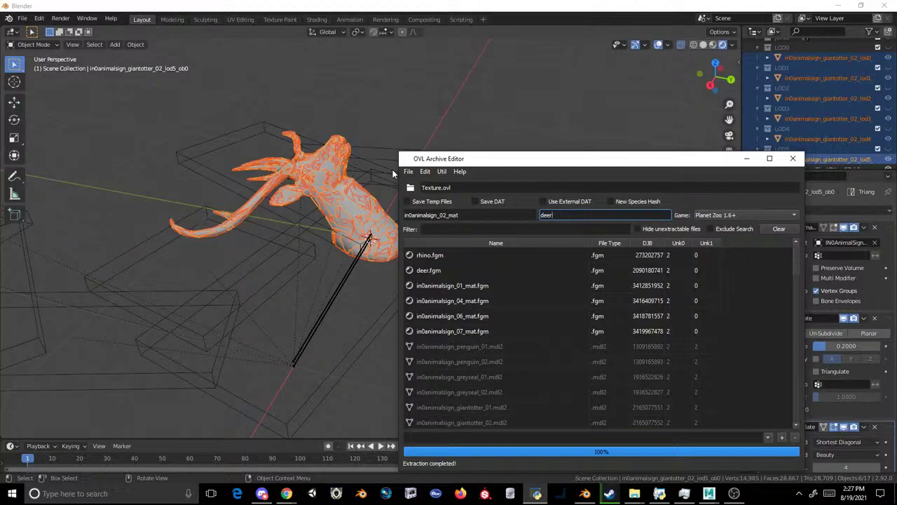
left_click(408, 171)
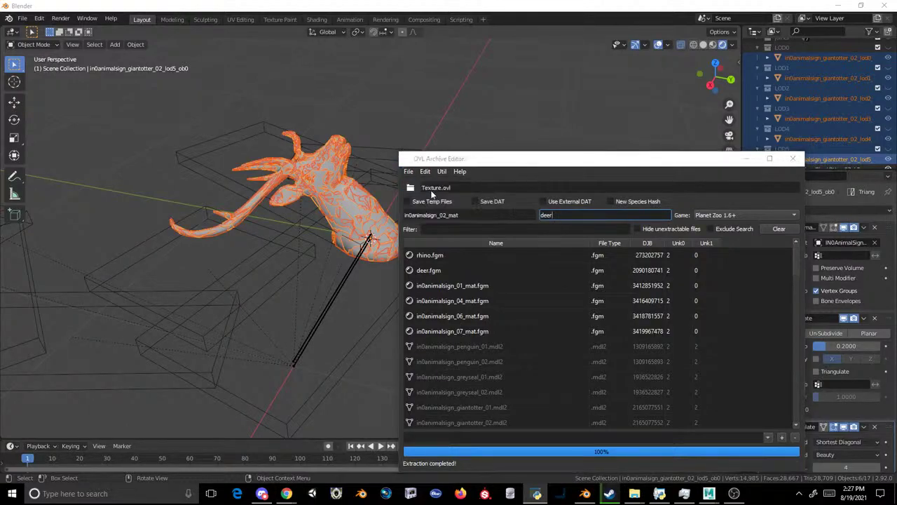
left_click(422, 192)
left_click(685, 182)
left_click(359, 253)
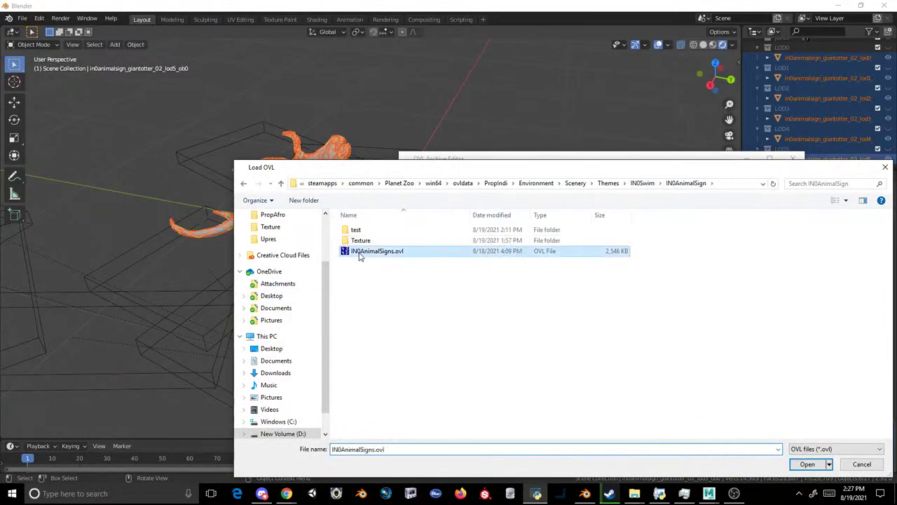
double_click(359, 252)
left_click_drag(460, 166, 430, 110)
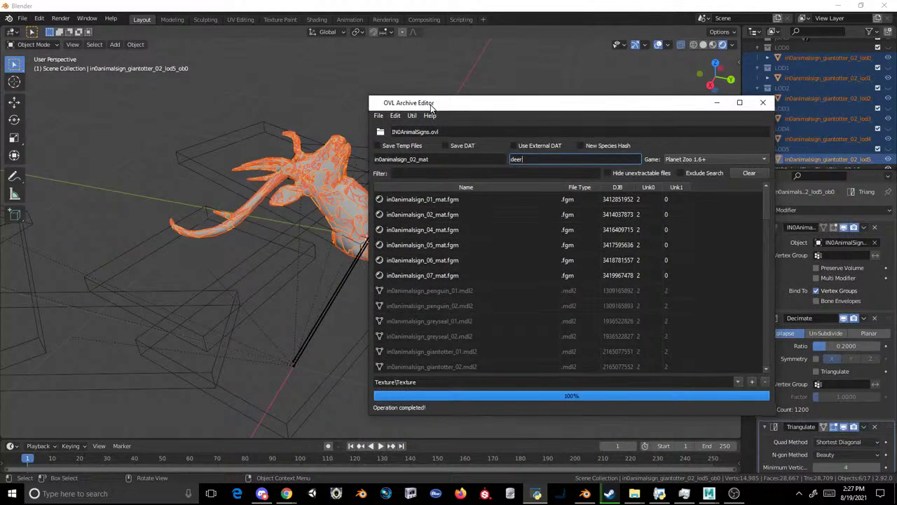
left_click(395, 115)
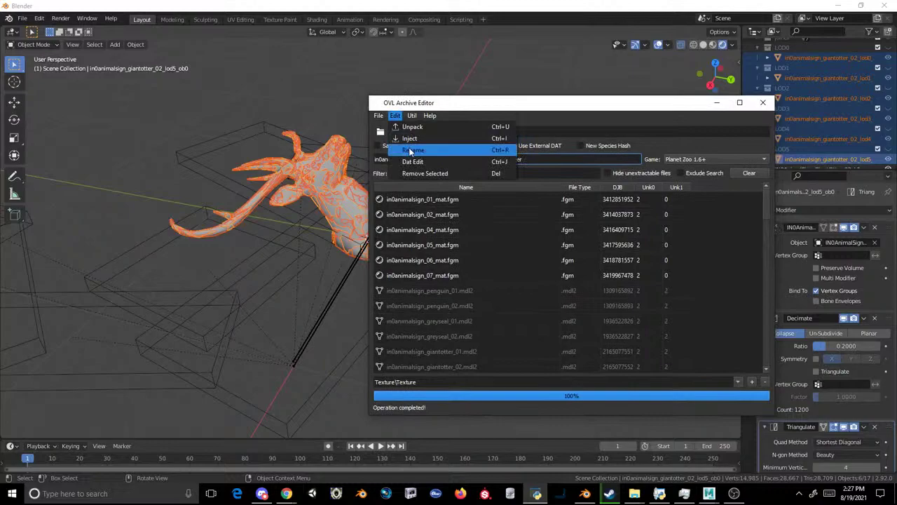
left_click(410, 140)
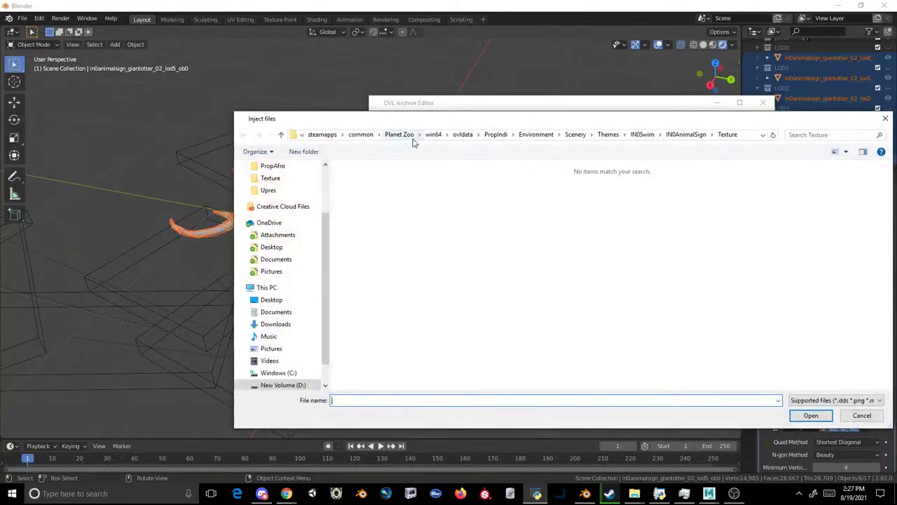
left_click_drag(441, 120, 404, 81)
scroll(249, 168, "up", 2)
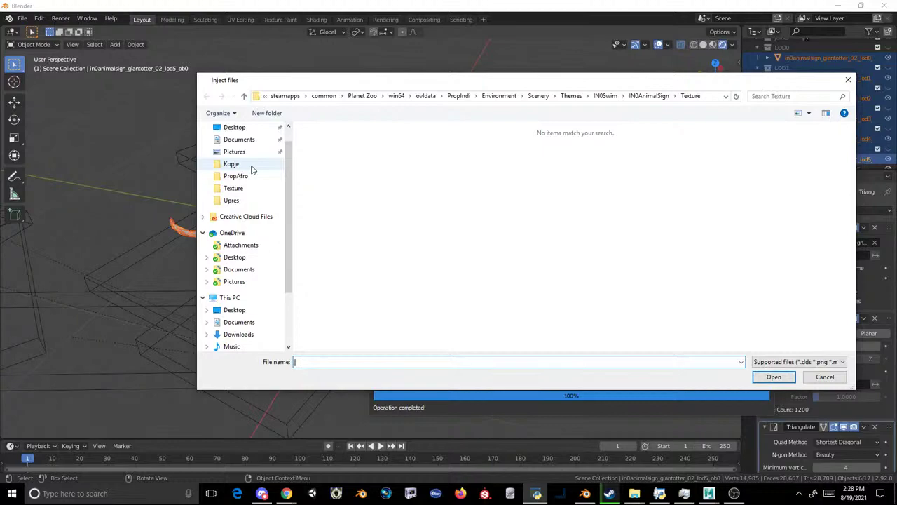
left_click(253, 167)
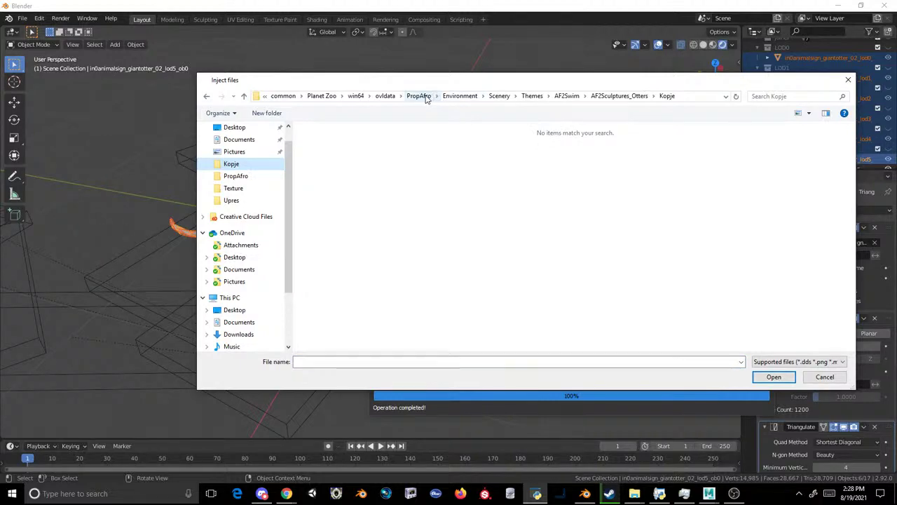
left_click(254, 175)
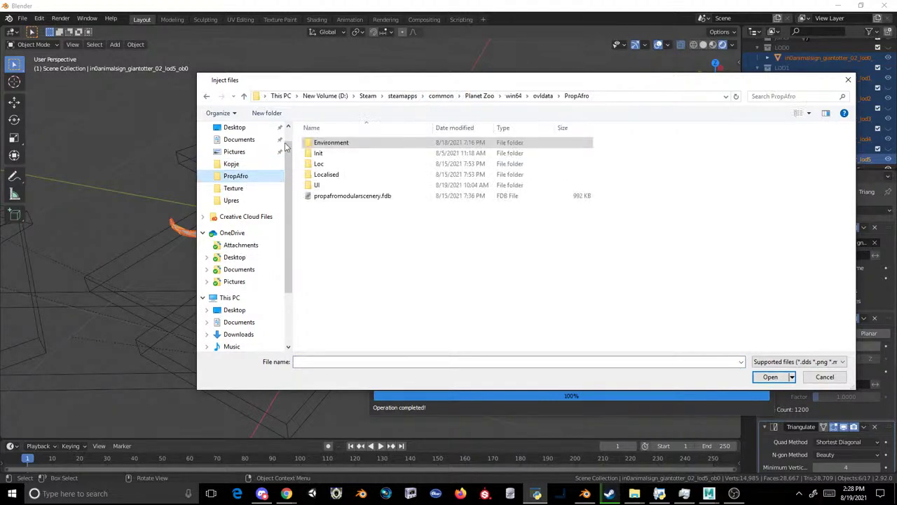
left_click_drag(369, 85, 373, 150)
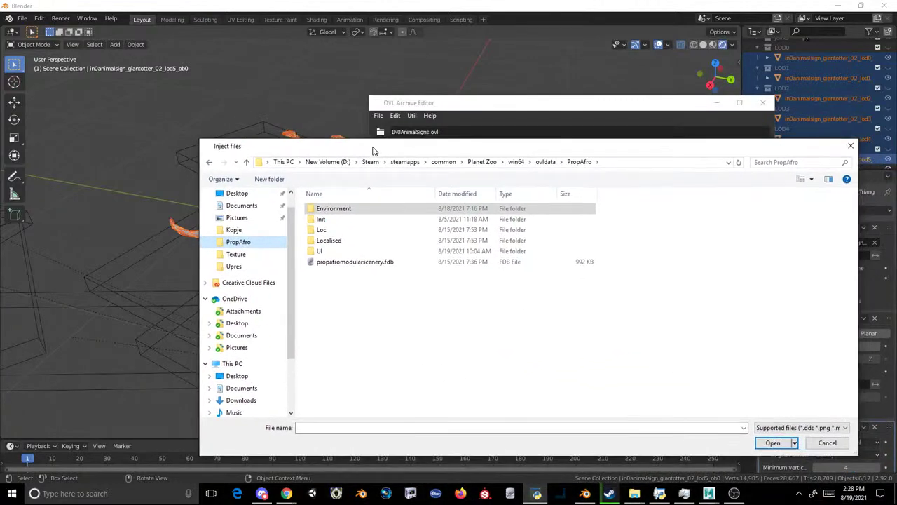
double_click(335, 208)
double_click(330, 209)
double_click(328, 208)
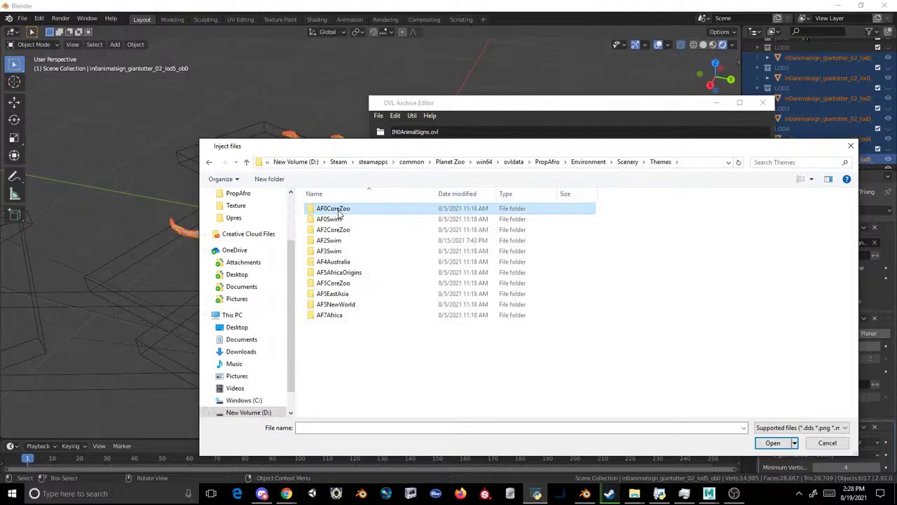
left_click_drag(333, 218, 321, 231)
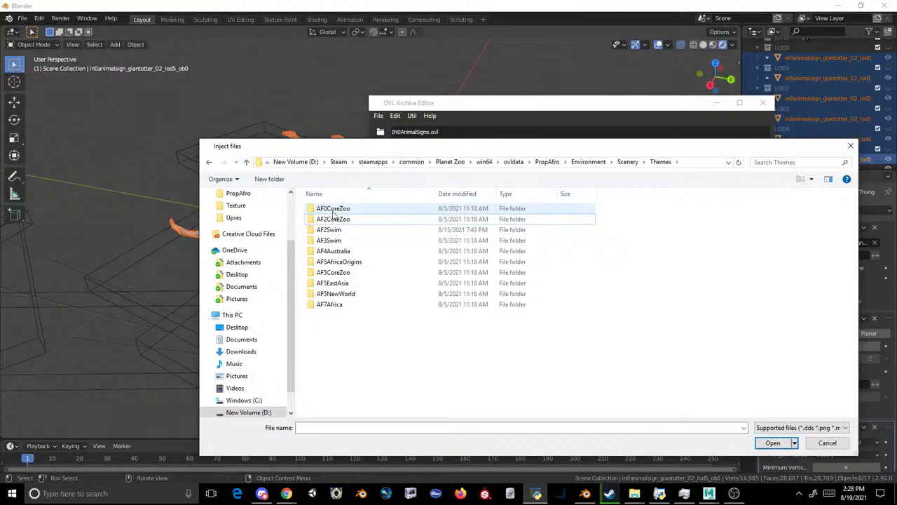
key("ctrl+z")
double_click(339, 220)
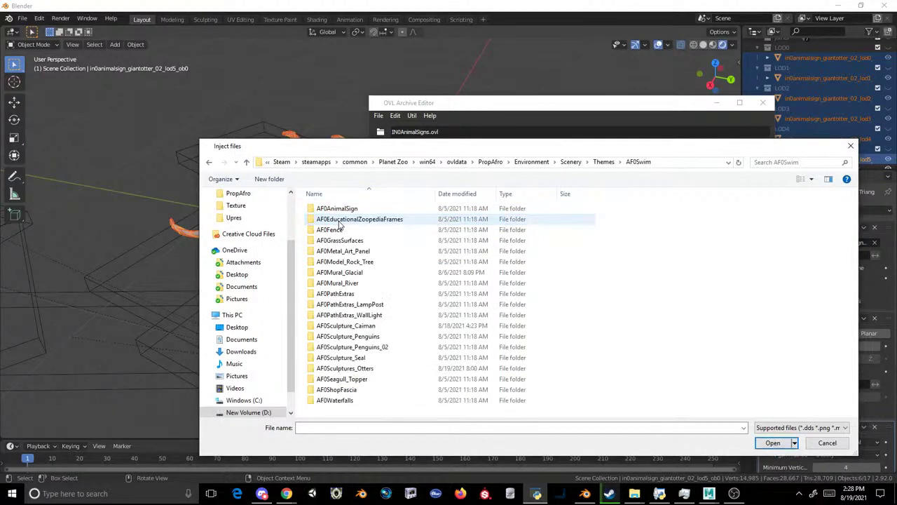
left_click(340, 212)
double_click(340, 210)
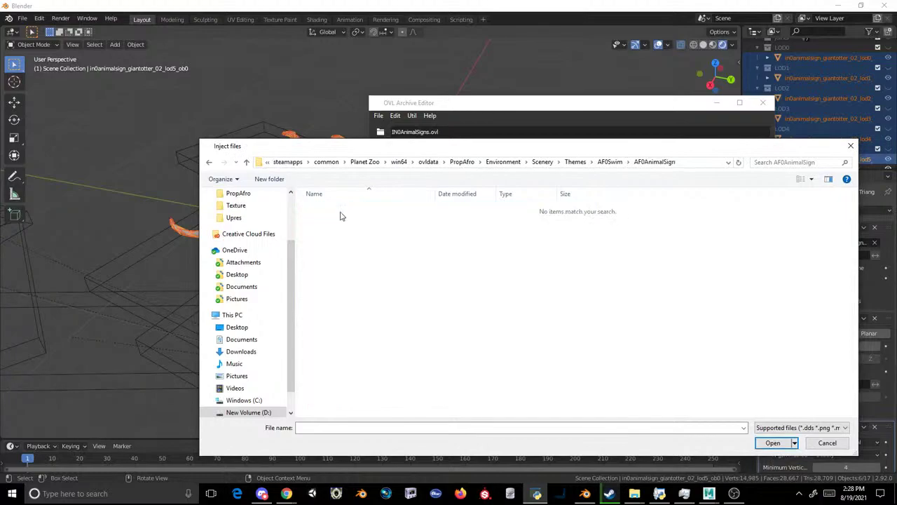
left_click(827, 442)
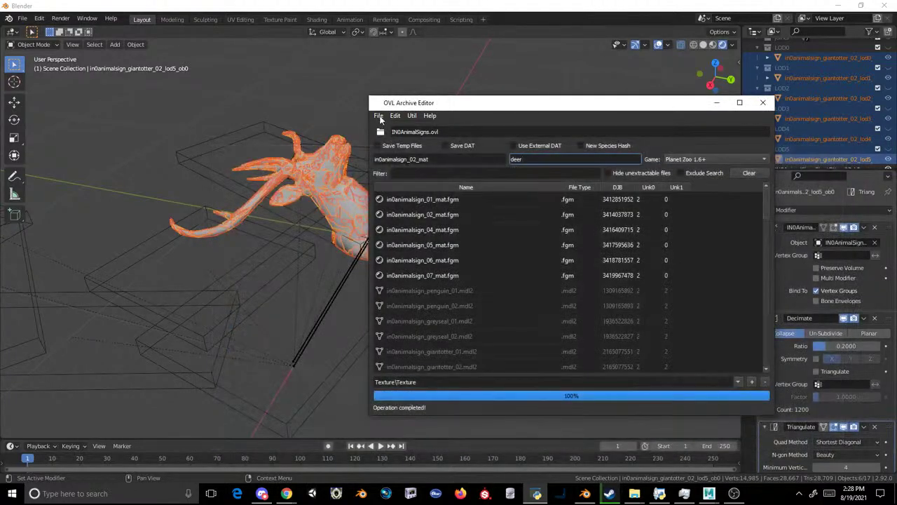
left_click(378, 115)
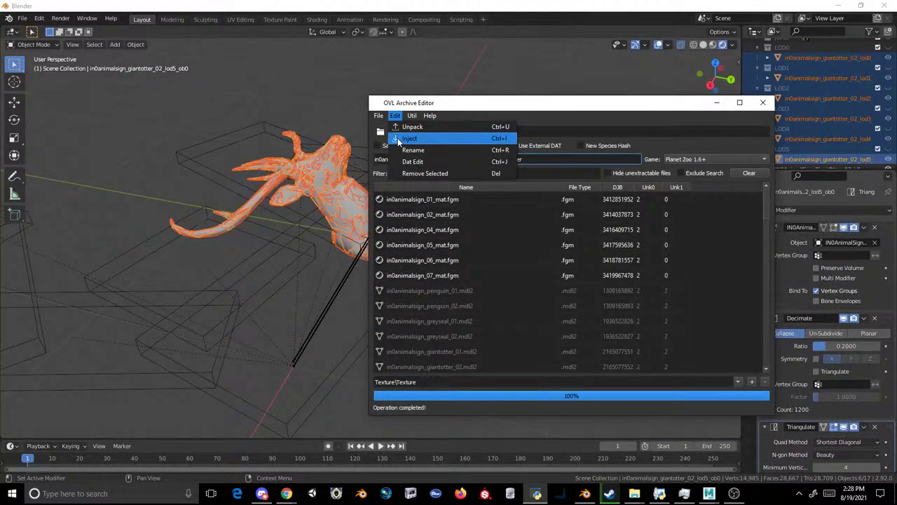
left_click(391, 138)
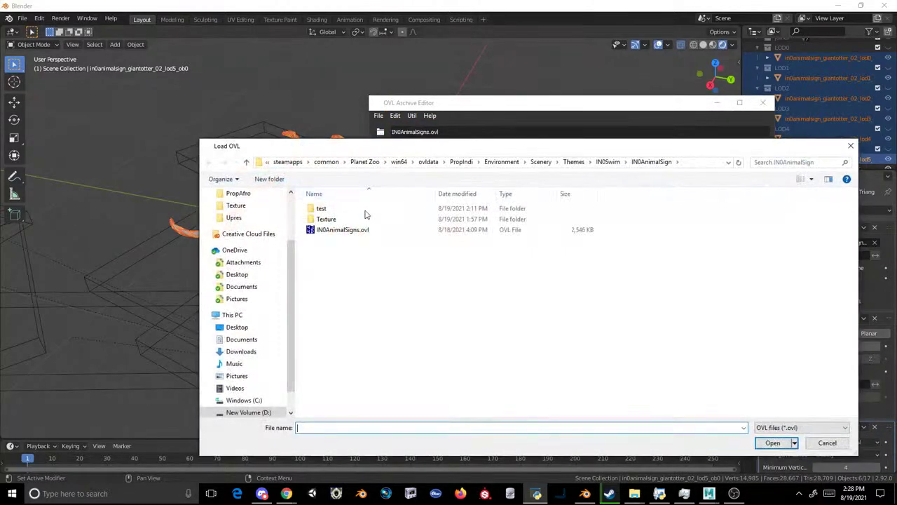
left_click(813, 442)
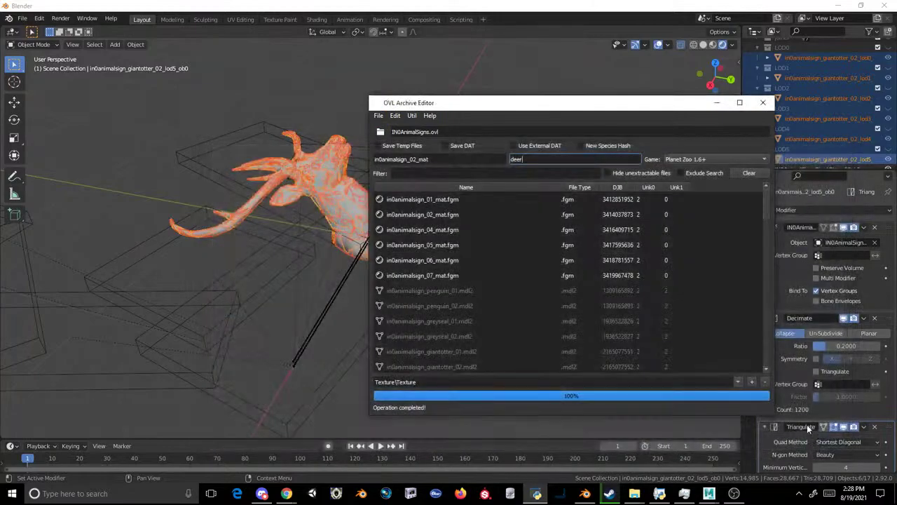
- Start injecting files into IN0AnimalSigns.ovl and browse to the India Set folder in Shark mod\Updated Mods
left_click(392, 116)
left_click(403, 136)
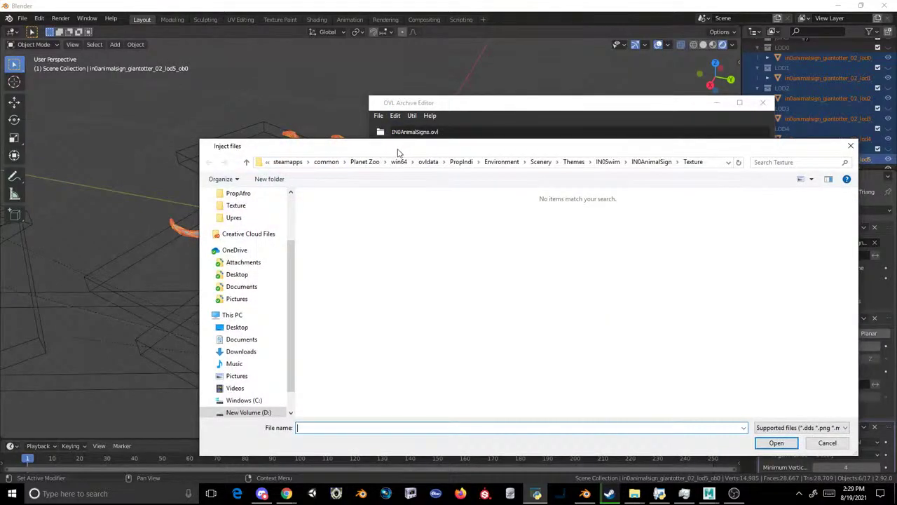
scroll(242, 232, "up", 2)
left_click(239, 231)
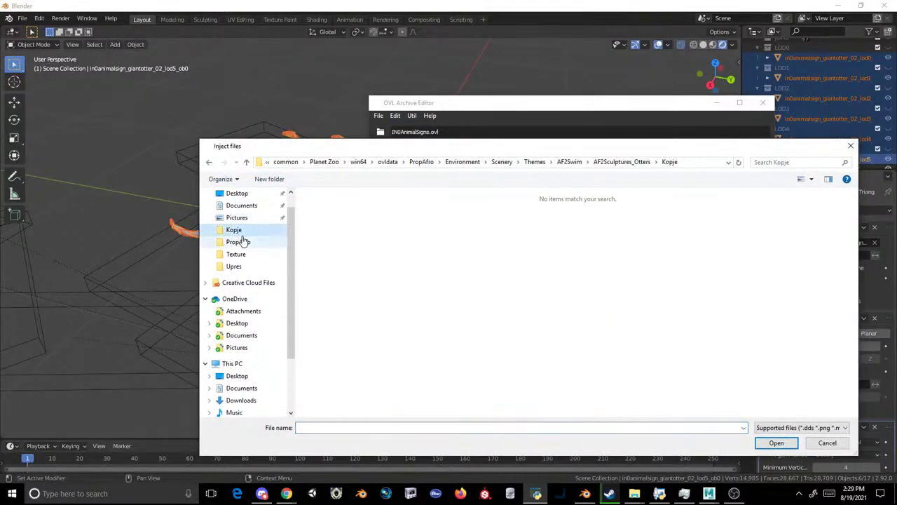
left_click(238, 242)
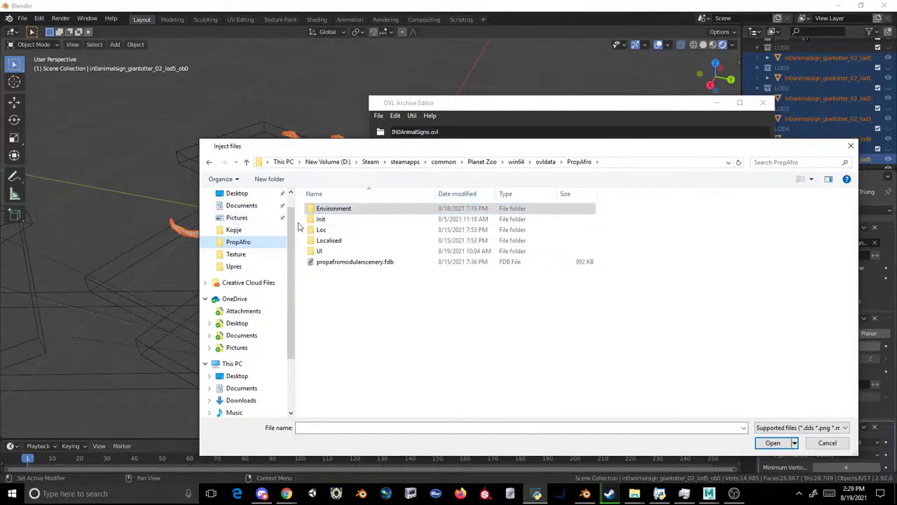
left_click(251, 255)
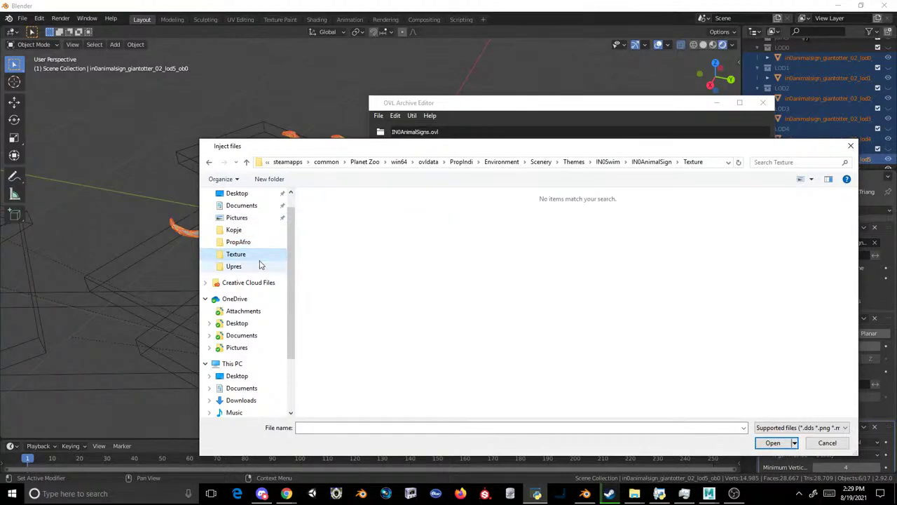
left_click(263, 264)
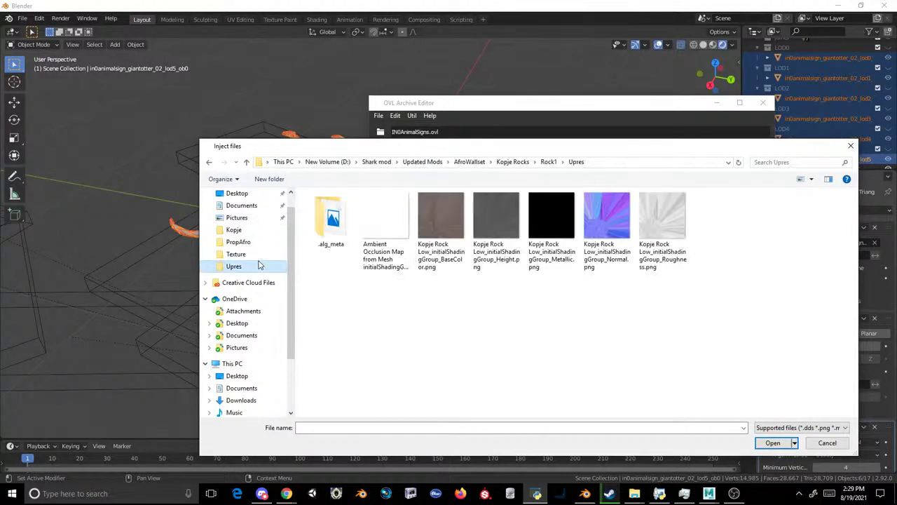
left_click(470, 162)
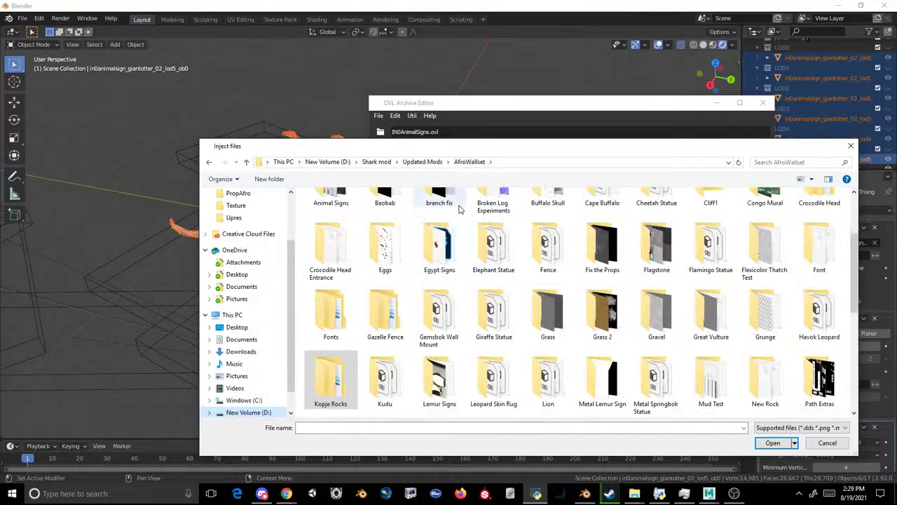
left_click(422, 162)
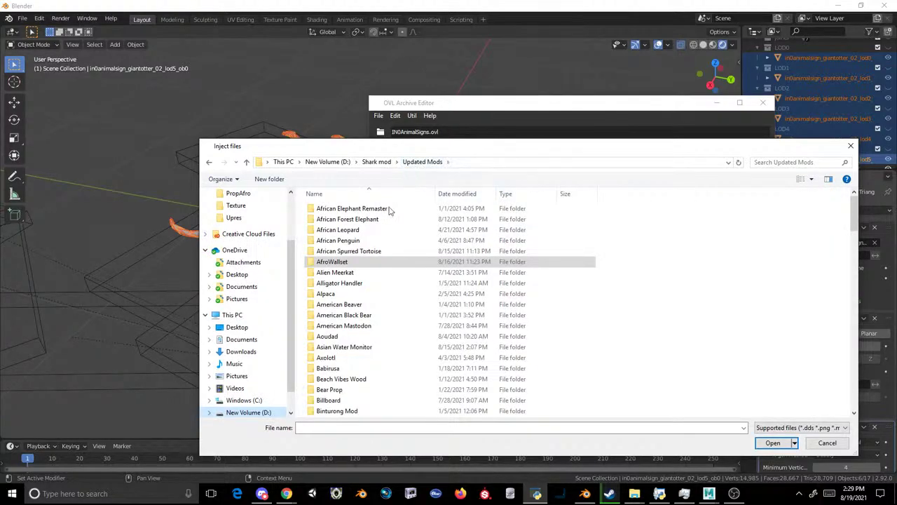
scroll(344, 308, "down", 5)
scroll(344, 308, "down", 6)
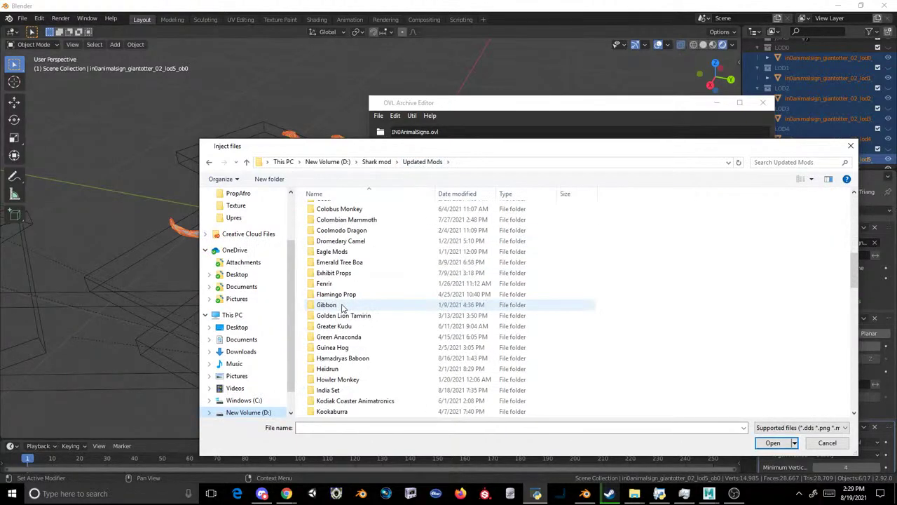
double_click(338, 358)
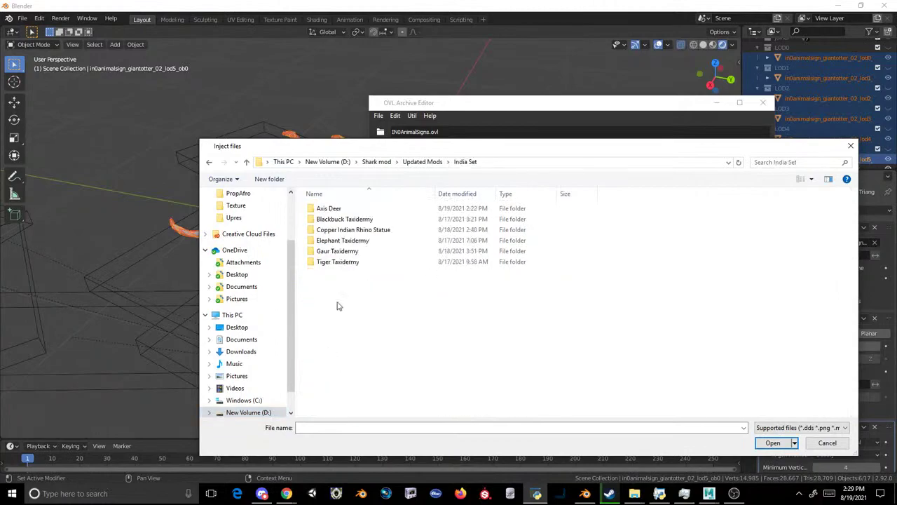
double_click(329, 208)
double_click(329, 212)
double_click(324, 208)
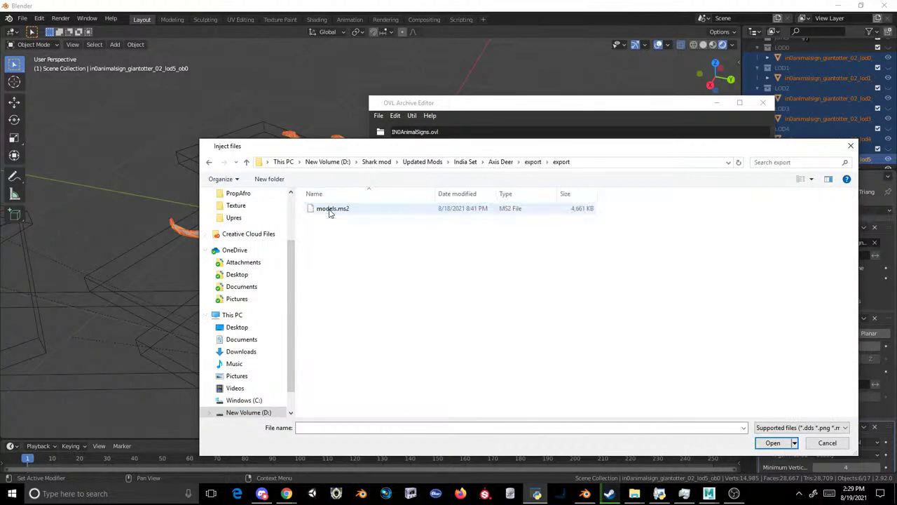
left_click(465, 162)
- Inject the exported giant otter sign model from the export folder inside Blackbuck Taxidermy\Head
double_click(344, 219)
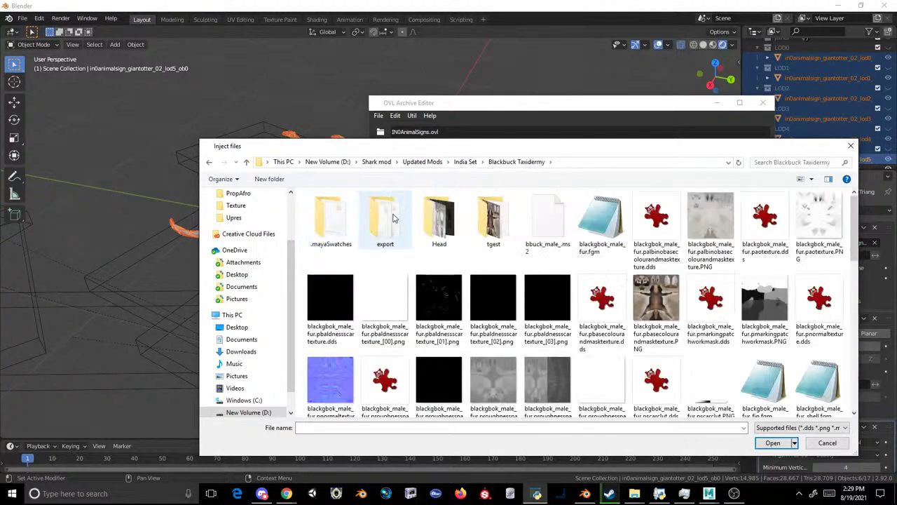
double_click(430, 219)
double_click(342, 217)
double_click(341, 212)
double_click(341, 213)
double_click(342, 212)
double_click(341, 213)
left_click(488, 261)
left_click(495, 261)
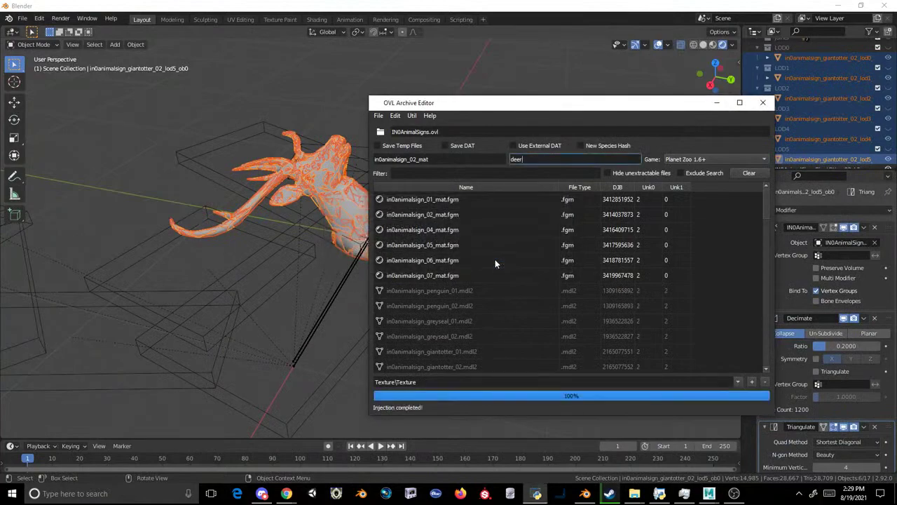
- Save the modified archive over IN0AnimalSigns.ovl in PropIndi's IN0Swim\IN0AnimalSign folder
left_click(380, 115)
left_click(387, 145)
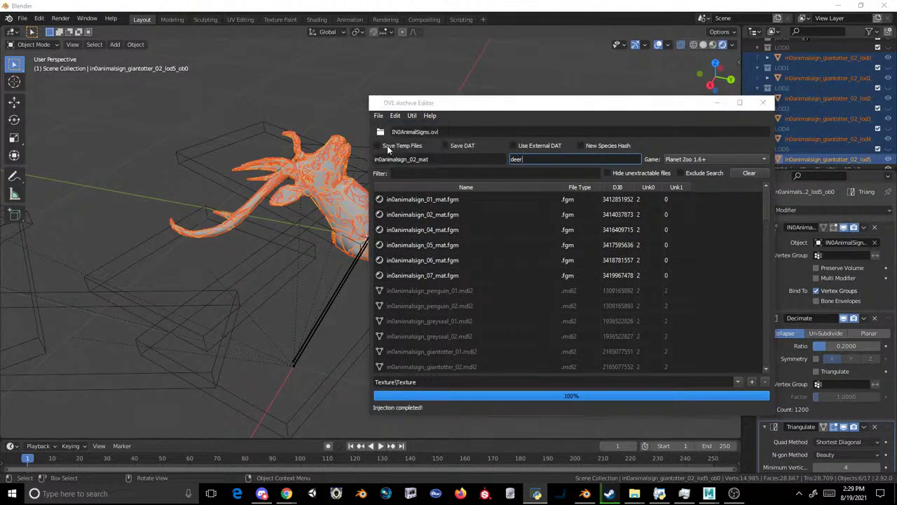
left_click(654, 162)
double_click(372, 229)
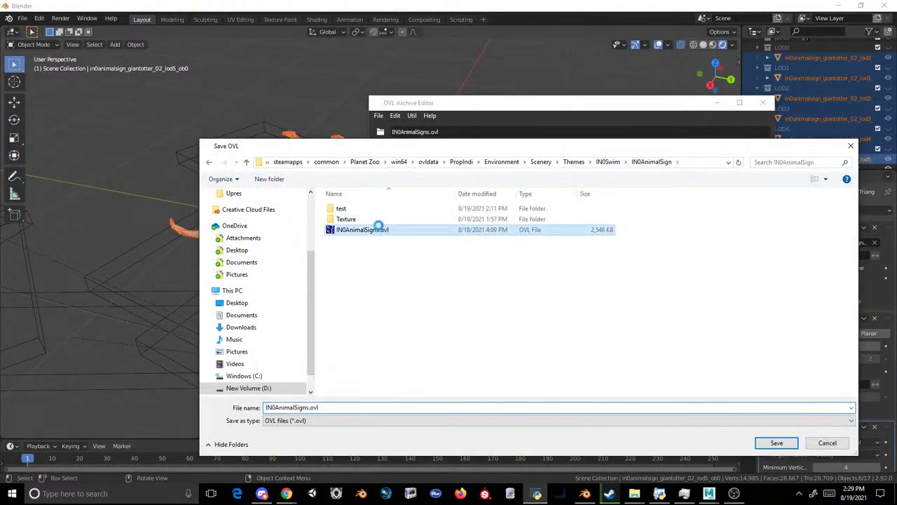
left_click(470, 245)
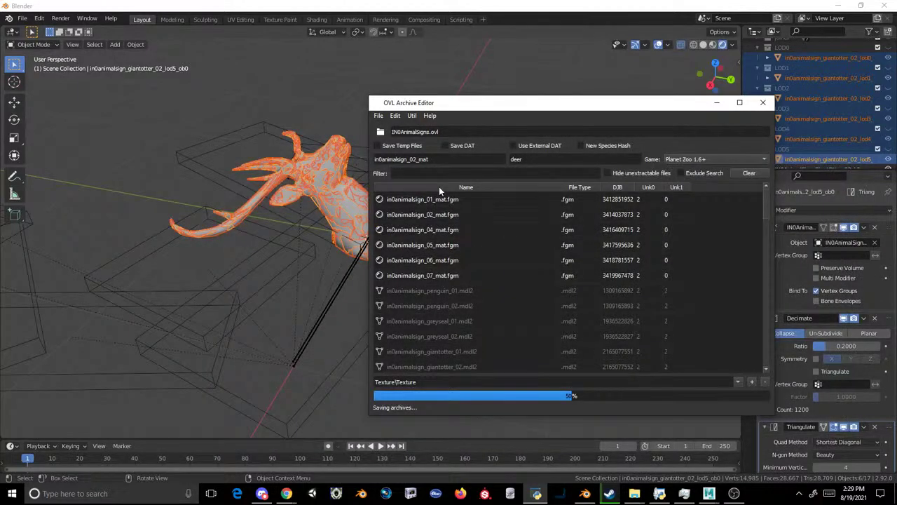
- Launch Planet Zoo through Steam and load a saved zoo from My Zoos
left_click(609, 492)
left_click(210, 226)
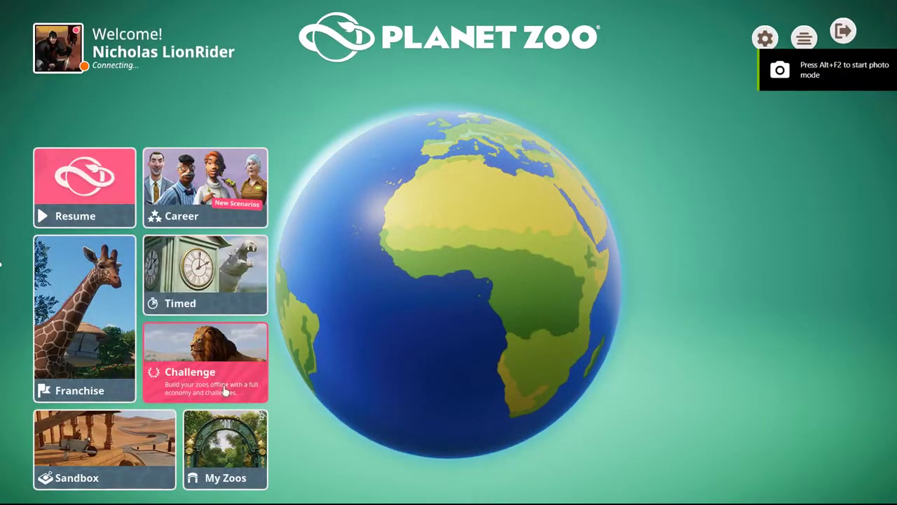
left_click(254, 431)
left_click(412, 204)
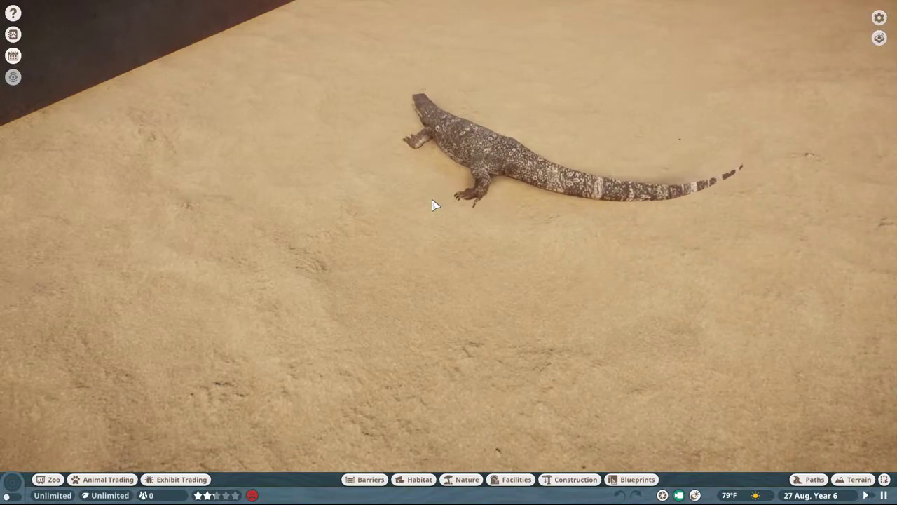
key("Escape")
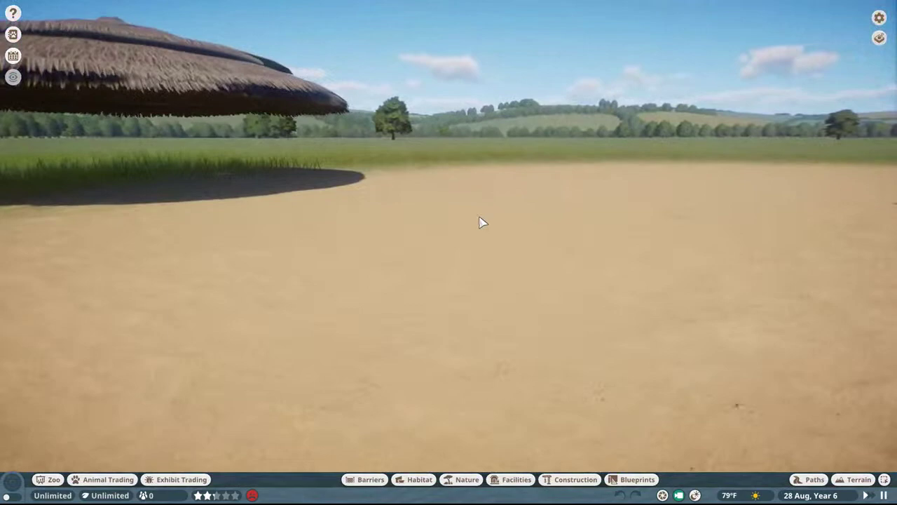
- Search the construction catalogue for "india" and look through the items for the modded animal sign
left_click(567, 480)
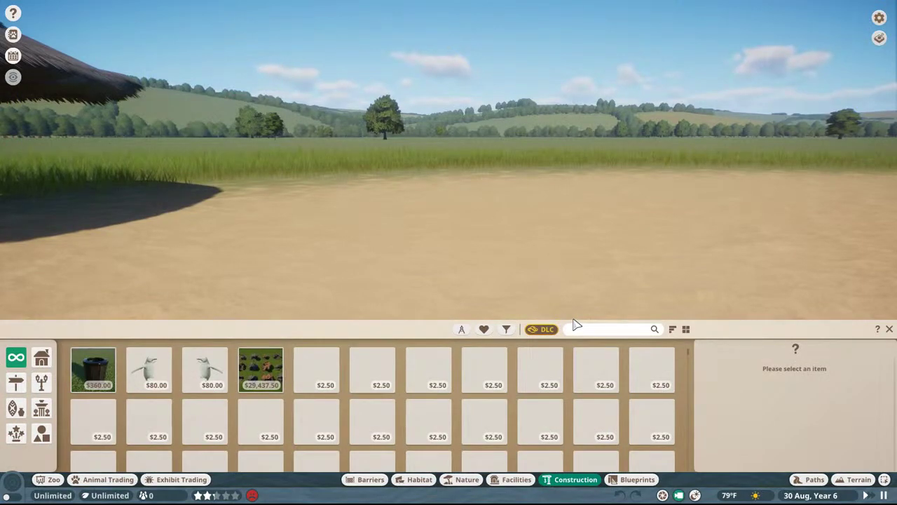
left_click(590, 329)
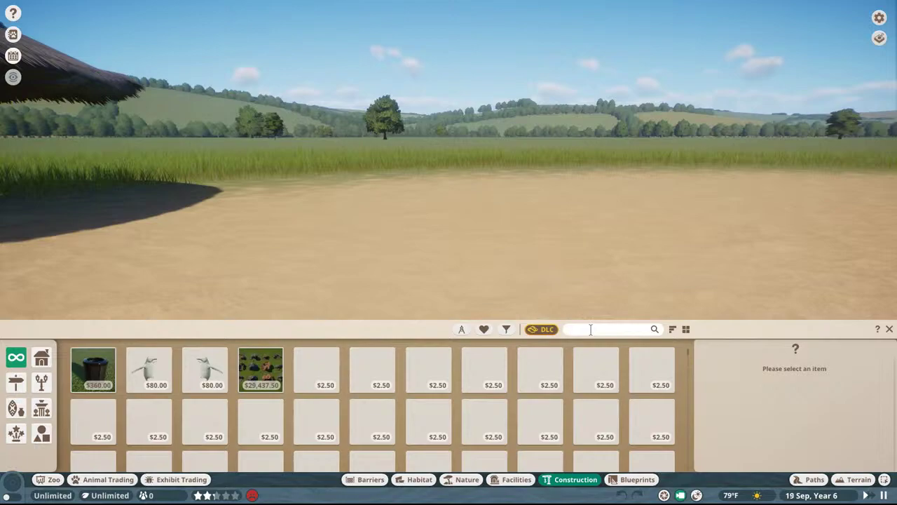
type("props")
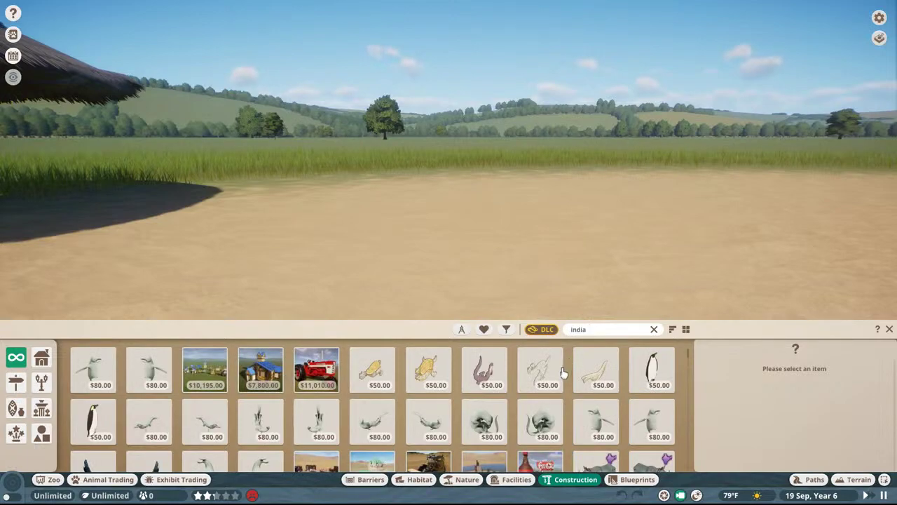
scroll(564, 371, "down", 2)
type("india")
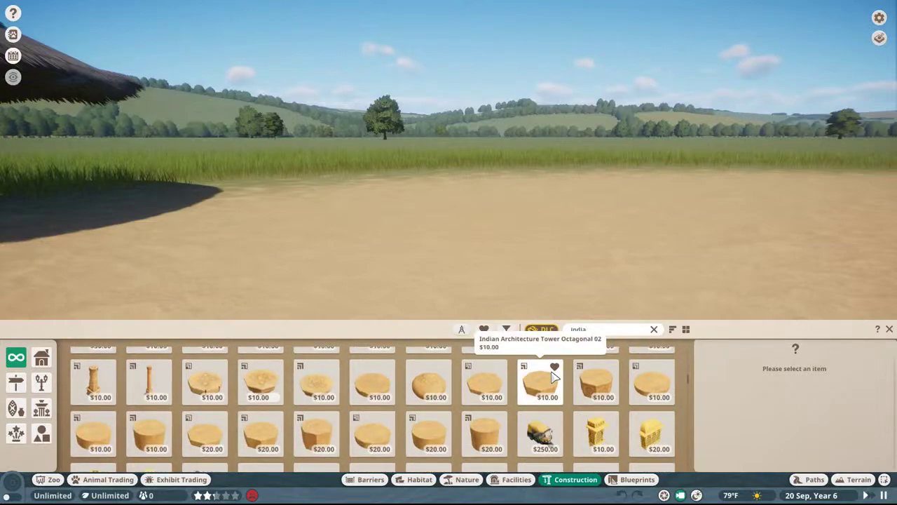
scroll(555, 377, "down", 10)
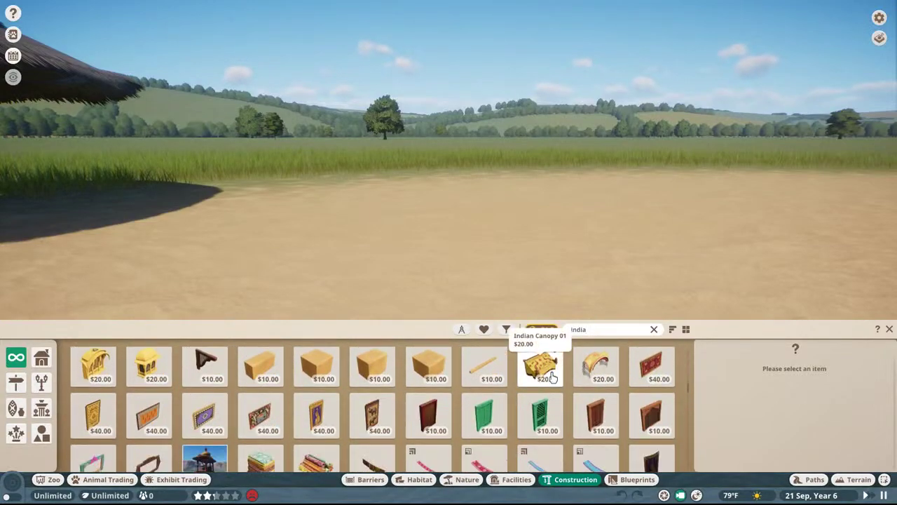
scroll(554, 376, "down", 10)
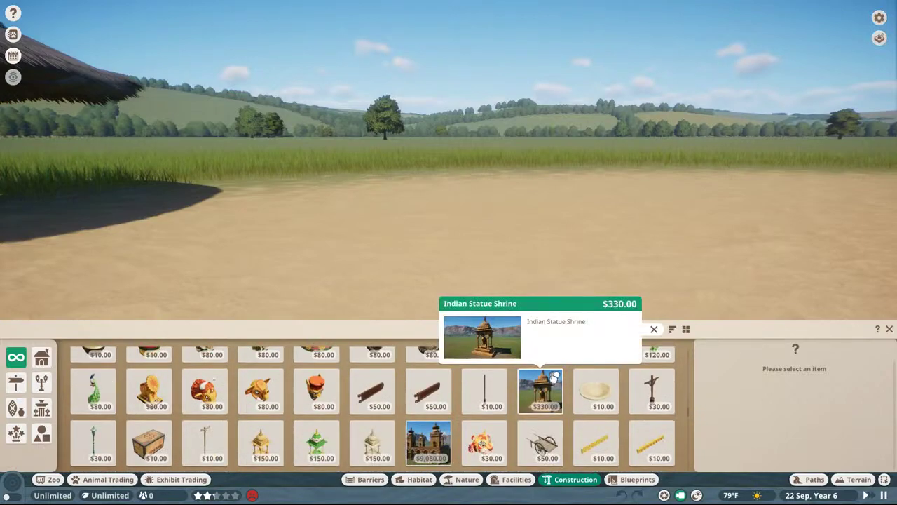
scroll(554, 377, "down", 10)
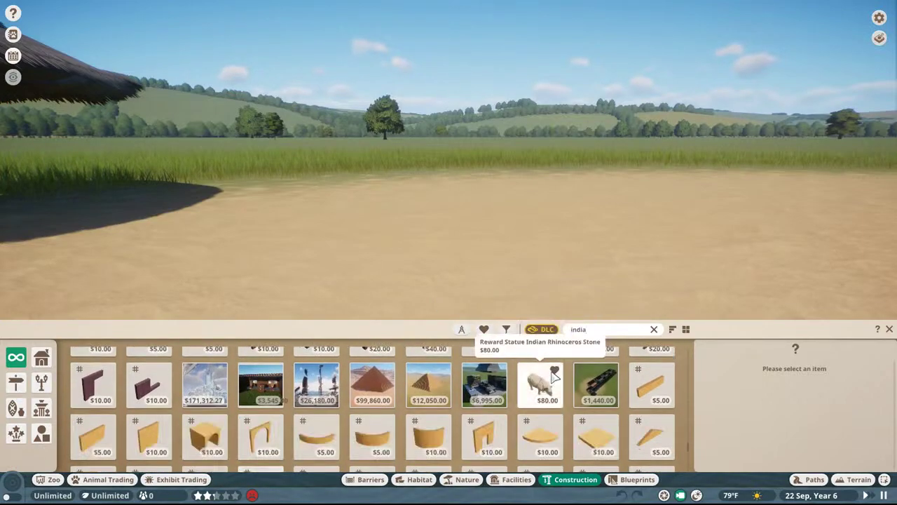
scroll(554, 377, "down", 3)
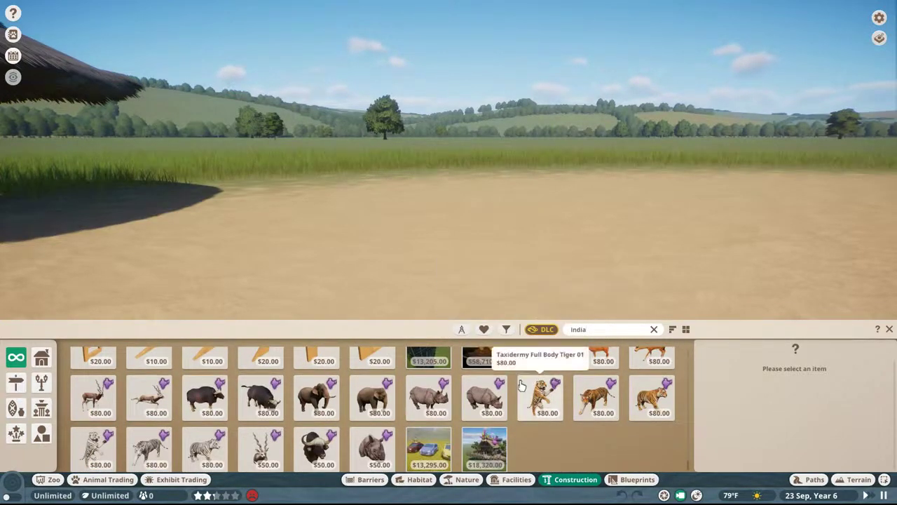
scroll(324, 374, "up", 2)
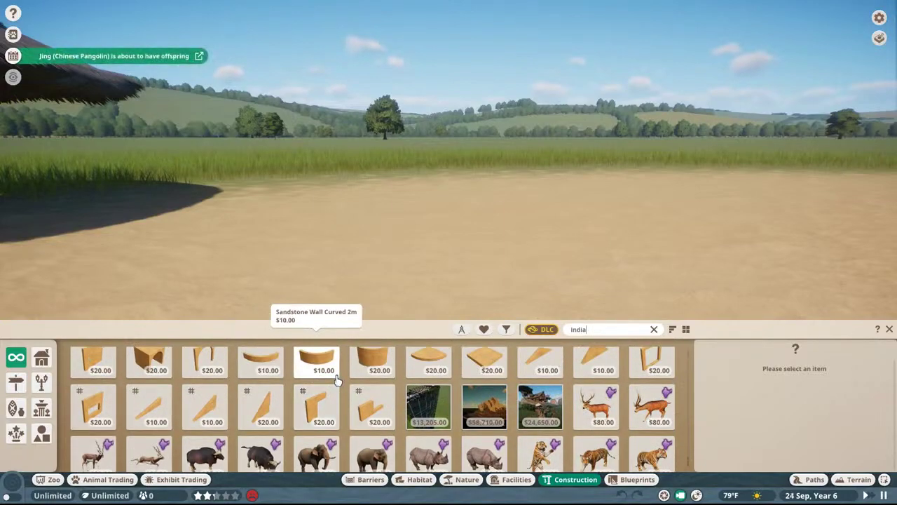
- Clear the catalogue search and filter the construction items by the India Pack theme
key("BackSpace")
key("BackSpace")
key("BackSpace")
key("BackSpace")
key("BackSpace")
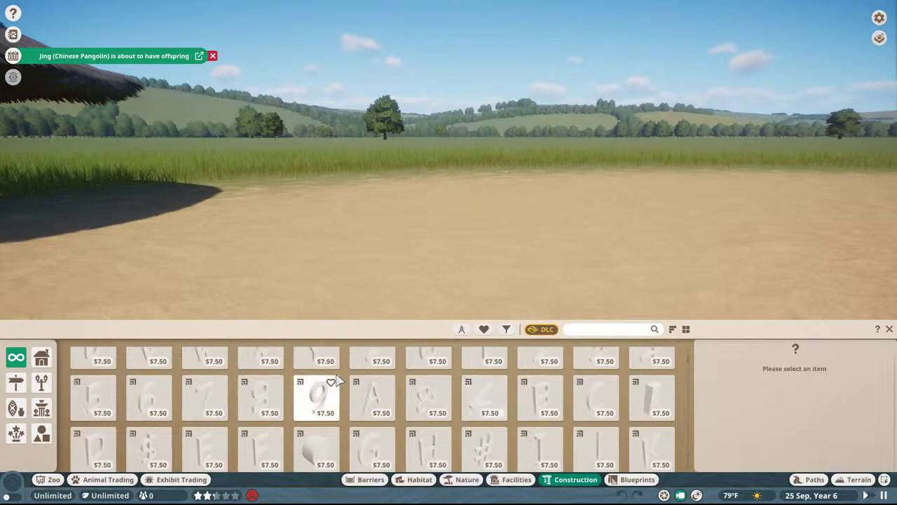
left_click(506, 328)
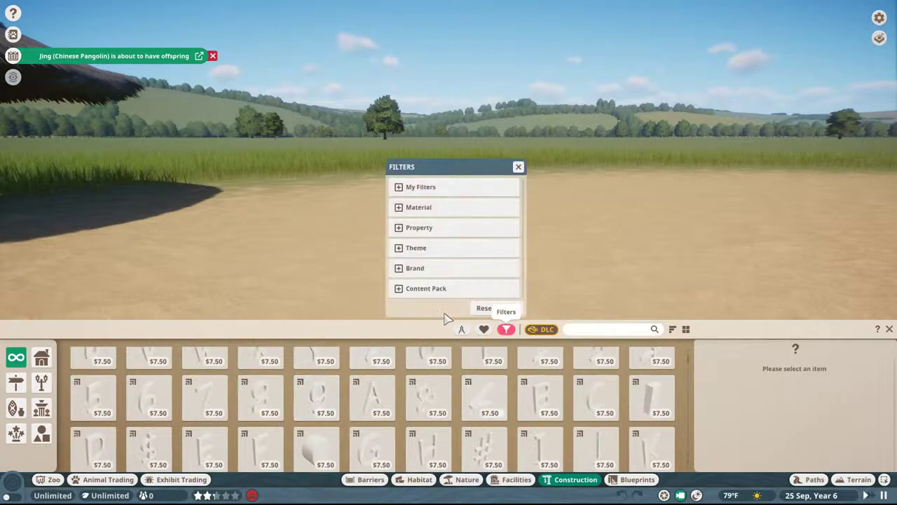
left_click(418, 254)
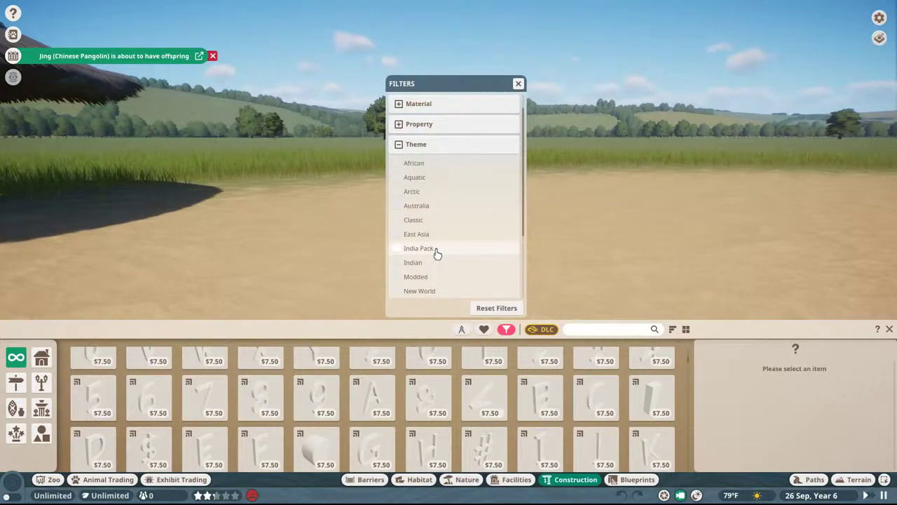
left_click(436, 249)
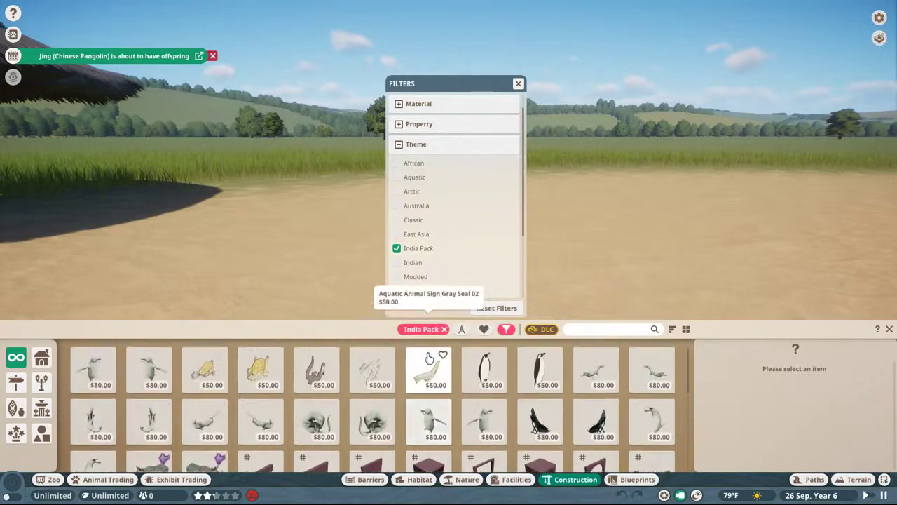
- Place the Aquatic Animal Sign Giant Otter 02 on the dark barrier wall and inspect it from several angles
left_click(316, 369)
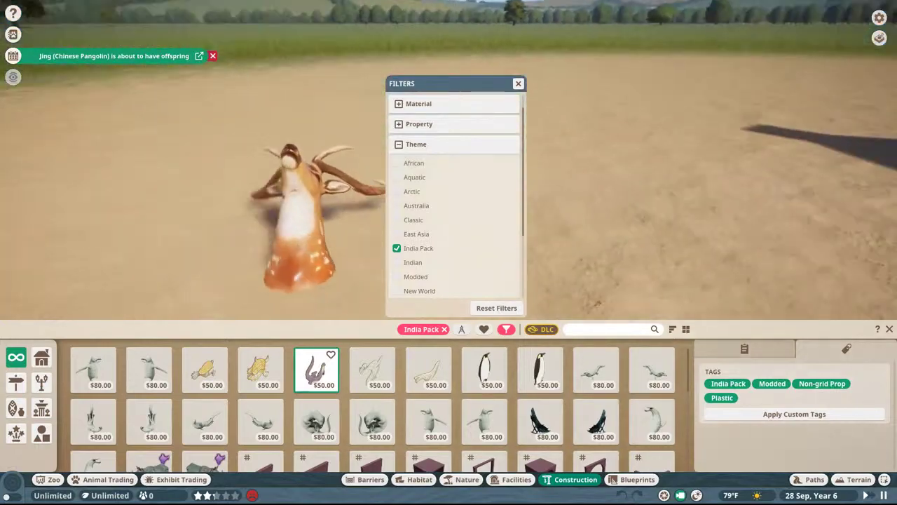
middle_click_drag(301, 280, 365, 161)
left_click(746, 349)
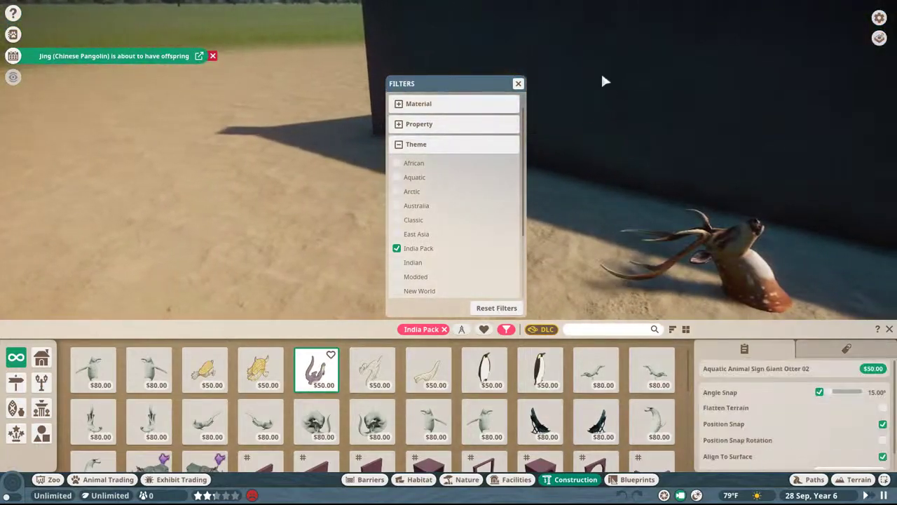
left_click(595, 47)
right_click(715, 149)
middle_click_drag(714, 149, 747, 157)
scroll(713, 147, "up", 5)
scroll(747, 157, "down", 5)
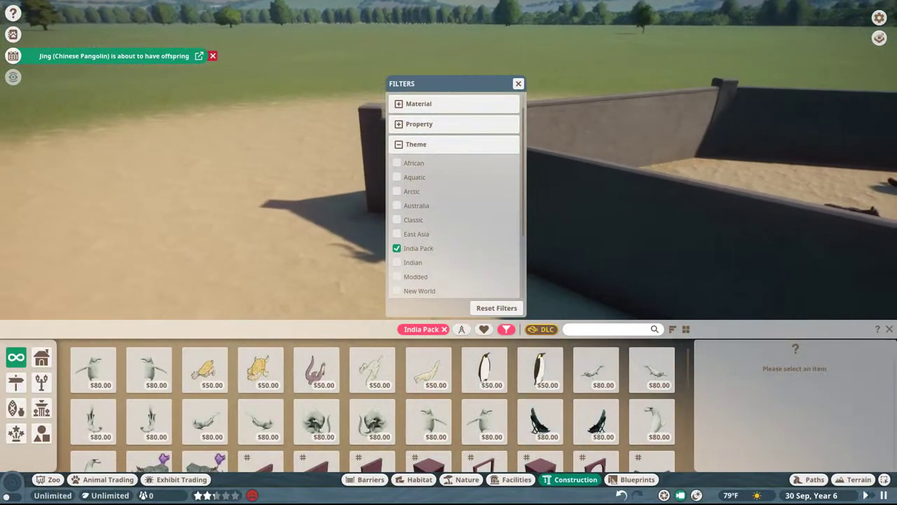
- Close the filters, undo the sign placement and place the Giant Otter 02 sign on the wall beside its end post
left_click(518, 83)
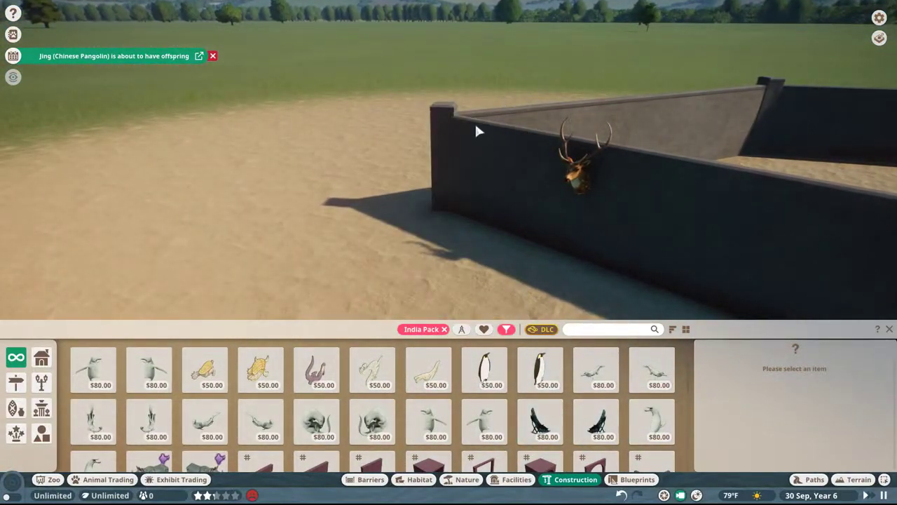
key("ctrl+z")
left_click(315, 382)
key("ctrl+y")
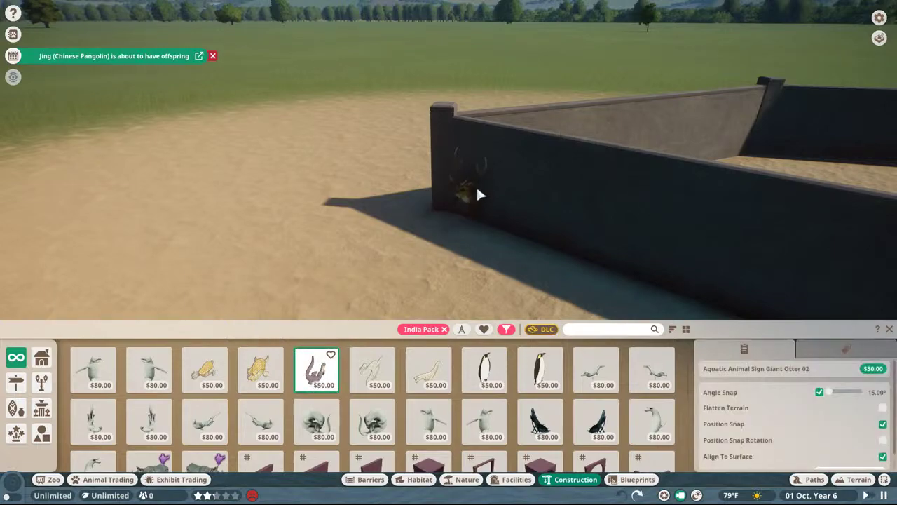
key("Escape")
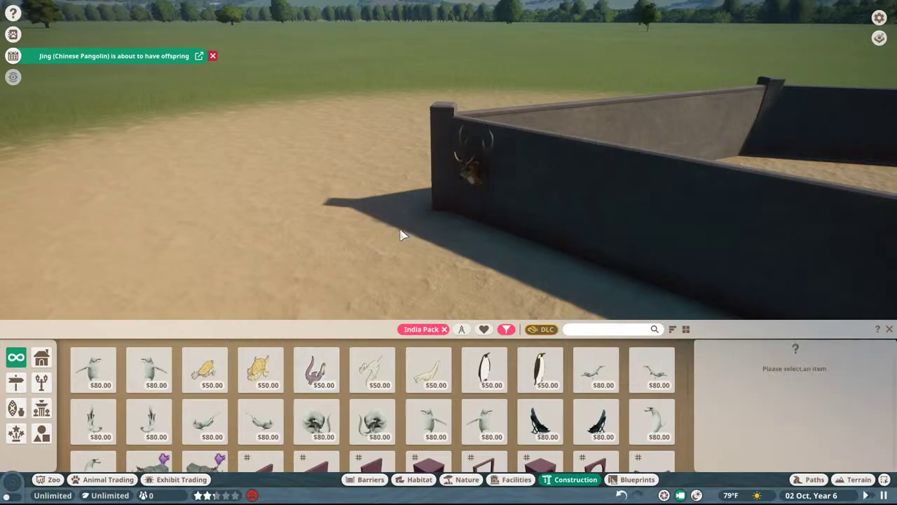
key("Escape")
key("Escape")
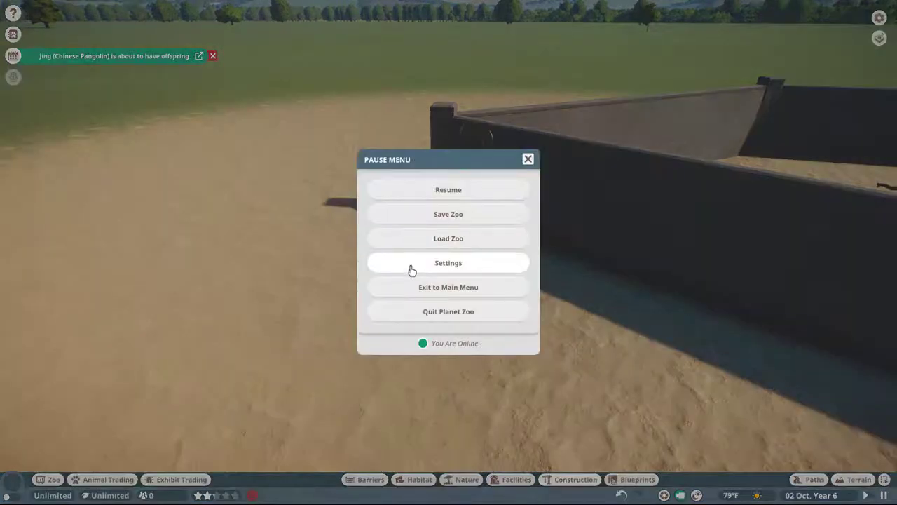
left_click(441, 196)
- Select the wall-mounted deer head, move it off the wall over the open sand and switch to rotating it
left_click(468, 166)
key("x")
left_click_drag(495, 215, 235, 331)
key("a")
left_click_drag(316, 261, 168, 168)
middle_click_drag(168, 169, 321, 238)
left_click_drag(320, 239, 173, 280)
key("x")
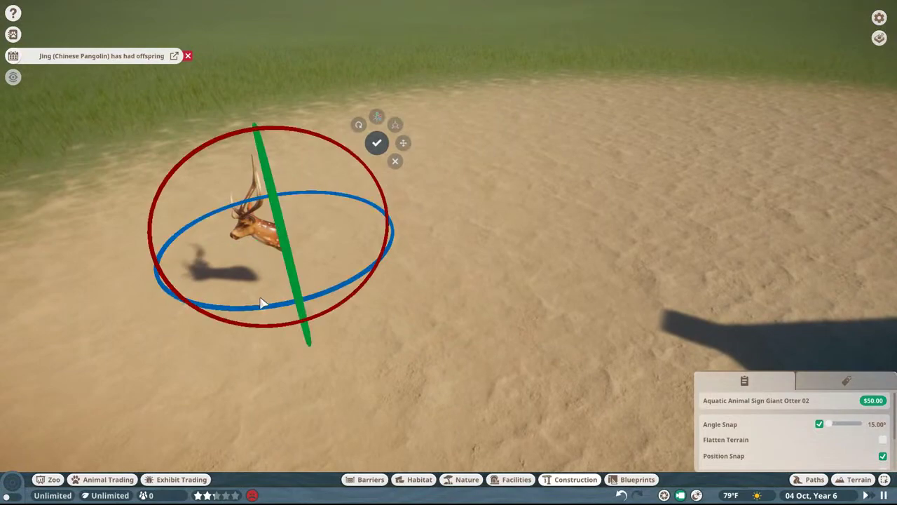
- Rotate the deer head sign to face the camera at an angle, raise it above the ground and place it
left_click_drag(267, 307, 440, 154)
key("x")
left_click_drag(261, 144, 235, 32)
middle_click_drag(420, 184, 419, 177)
scroll(419, 177, "up", 5)
scroll(581, 18, "down", 5)
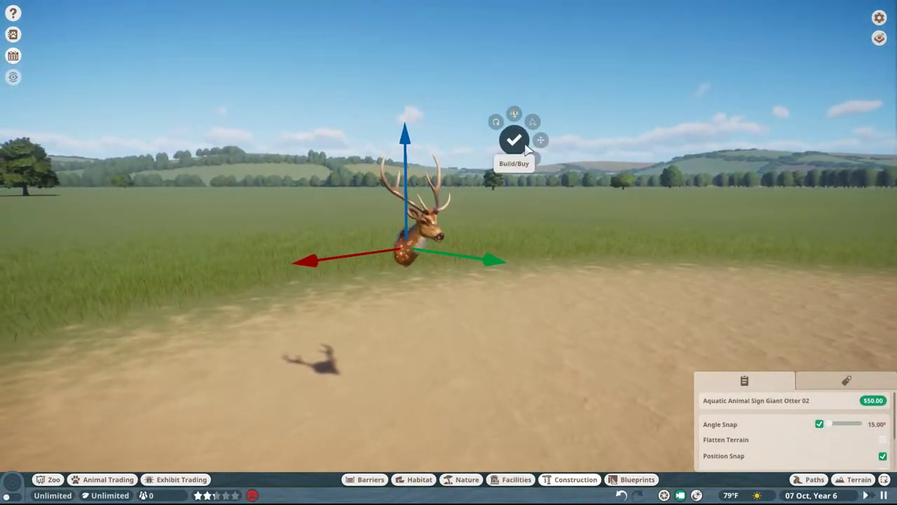
left_click(518, 142)
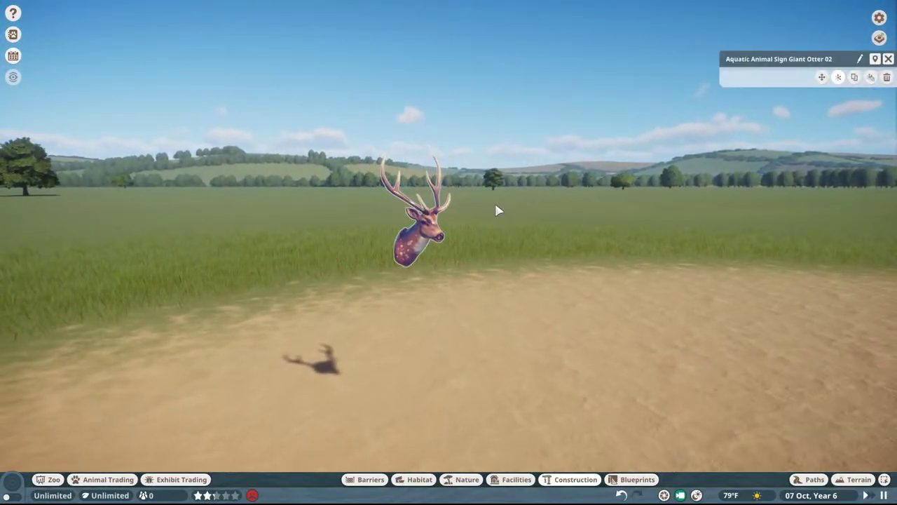
- Frame the deselected deer head close up and capture it in photo mode with the Green Screen filter
scroll(498, 206, "up", 5)
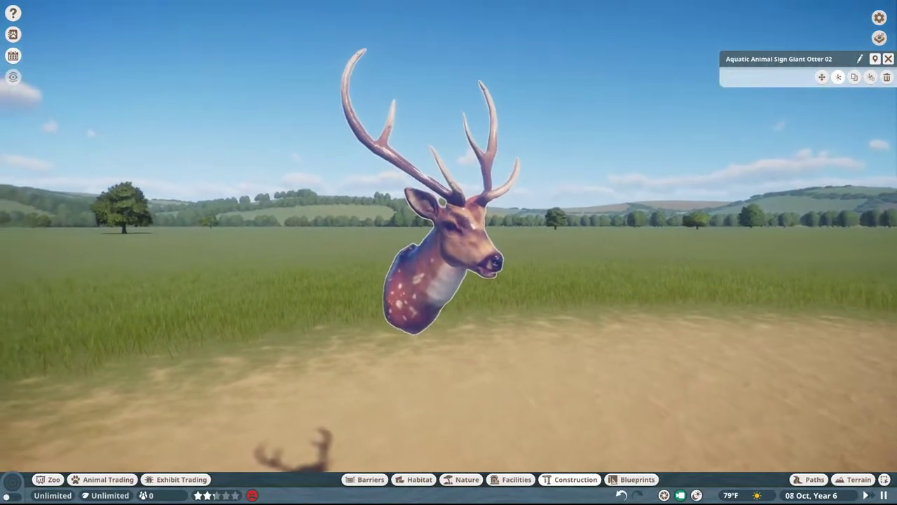
left_click(888, 59)
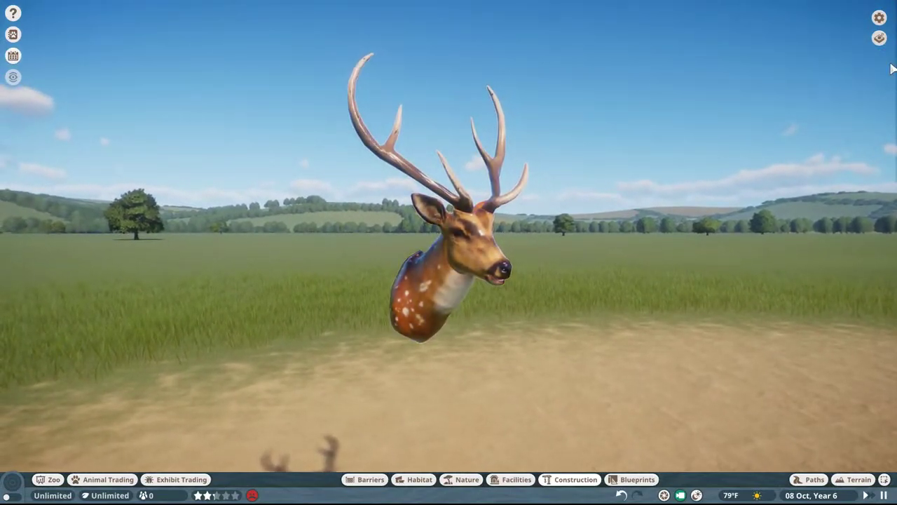
key("alt+F2")
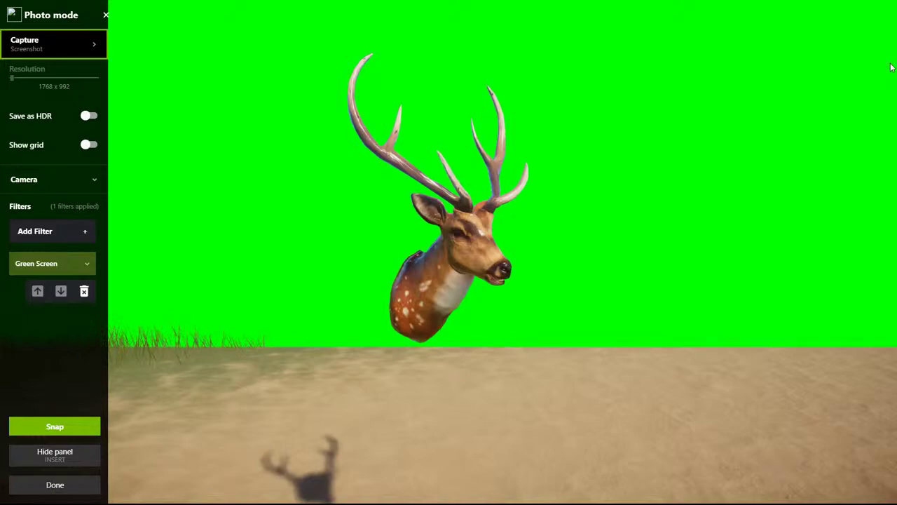
key("alt+F2")
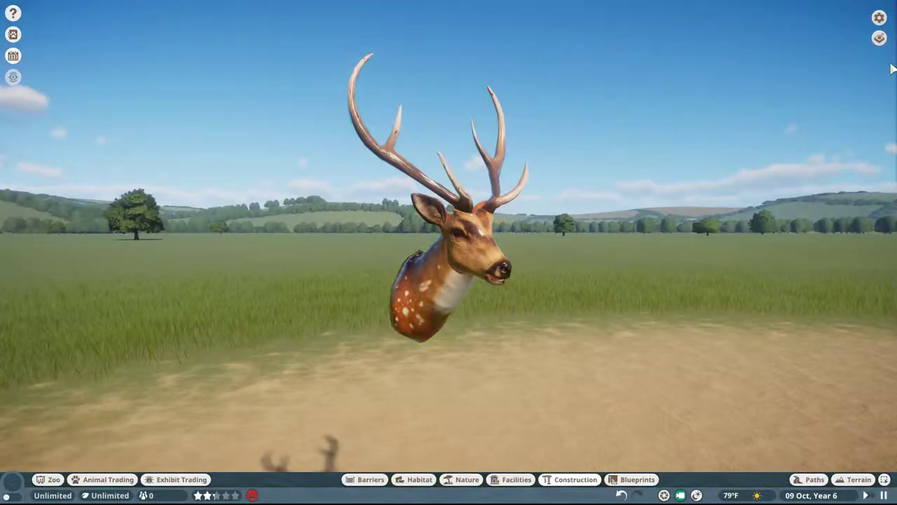
- Switch to File Explorer and go to the PropAfro folder in the Planet Zoo ovldata directory
key("super")
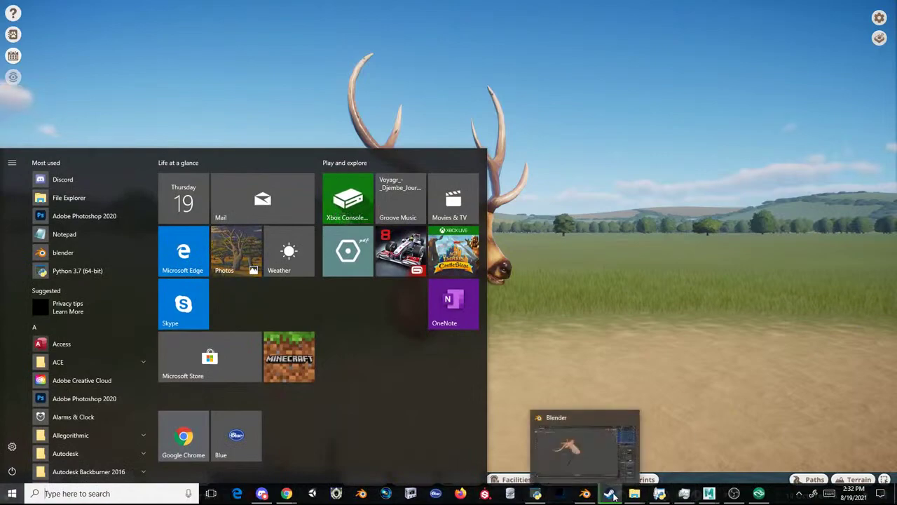
mouse_move(634, 494)
left_click(667, 445)
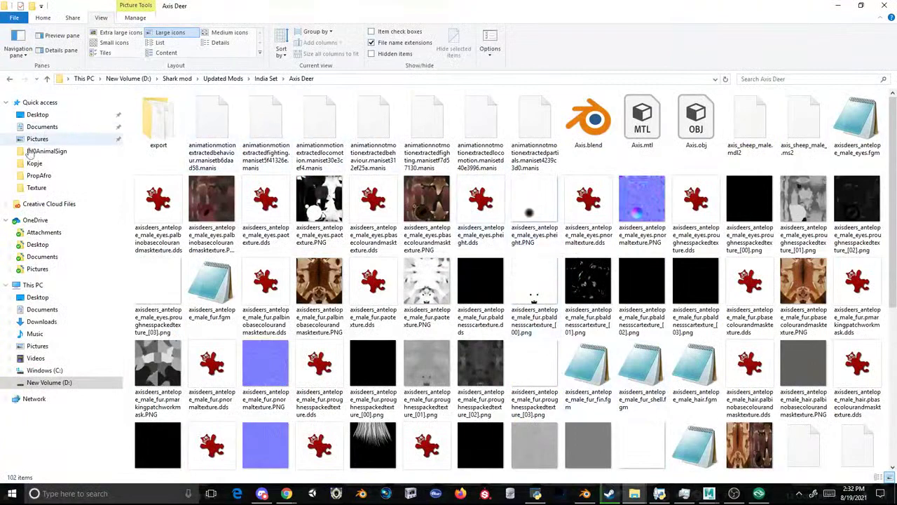
left_click(39, 175)
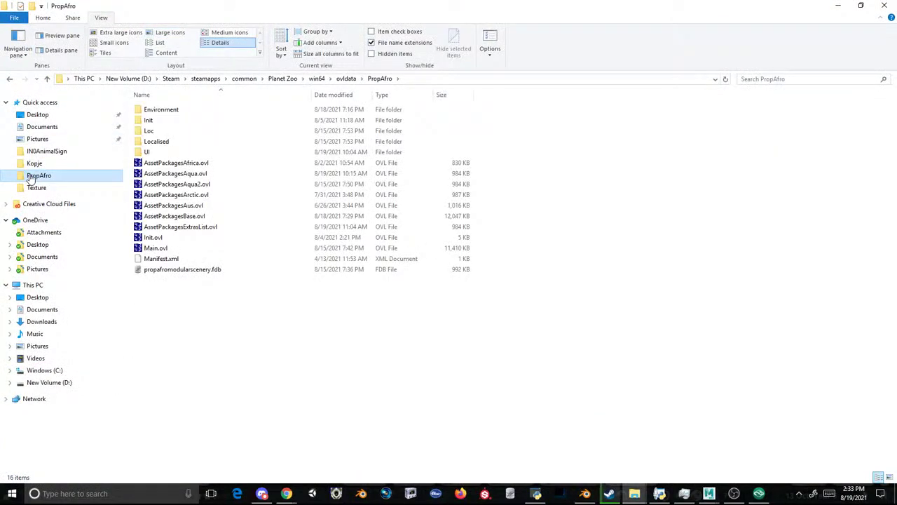
left_click(536, 493)
left_click(307, 151)
double_click(307, 151)
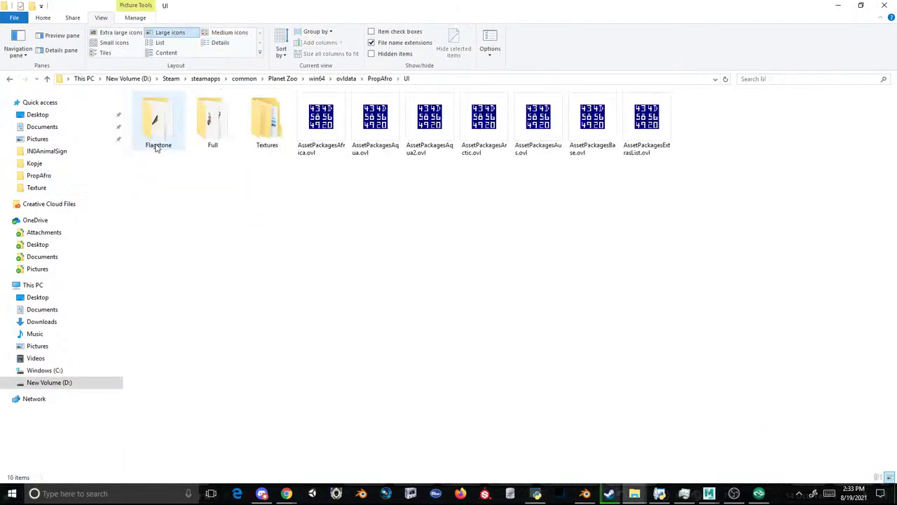
- Go up to ovldata and open the Scenery_PropIndi folder under PropIndi, UI, Textures
left_click(346, 79)
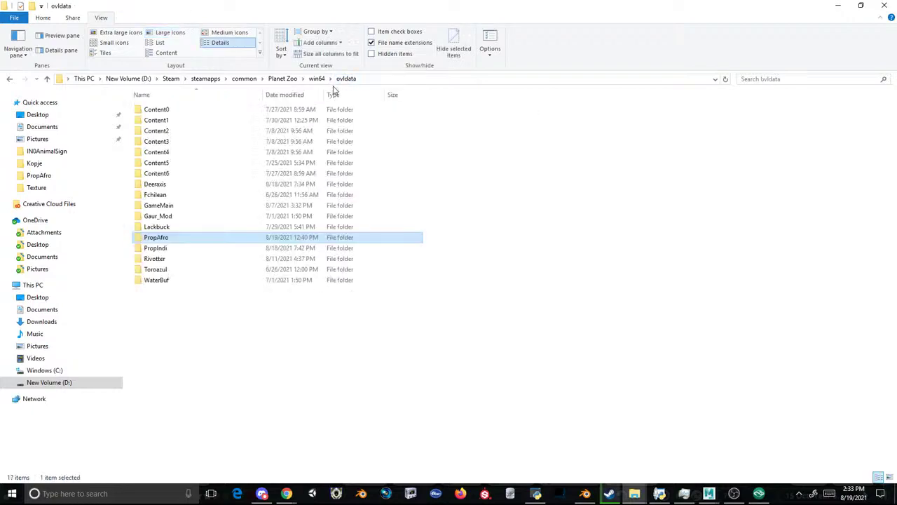
double_click(168, 249)
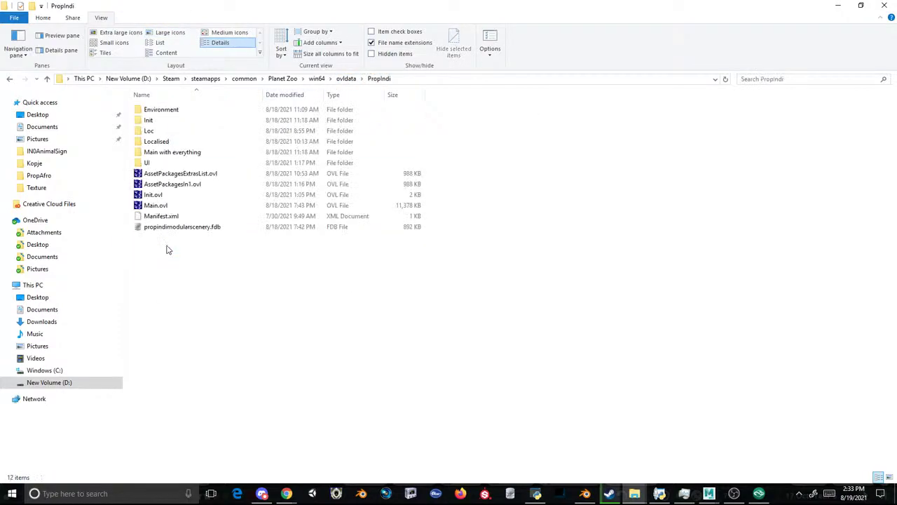
left_click(535, 491)
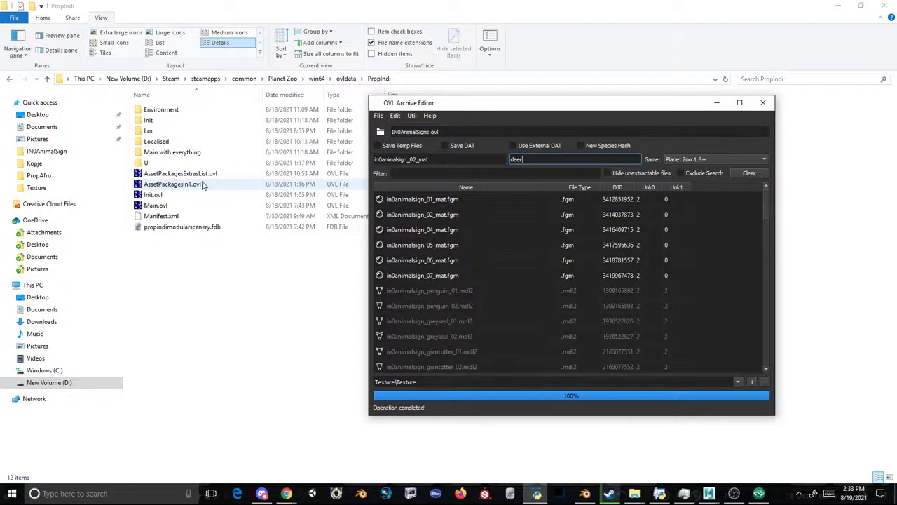
double_click(175, 163)
double_click(158, 110)
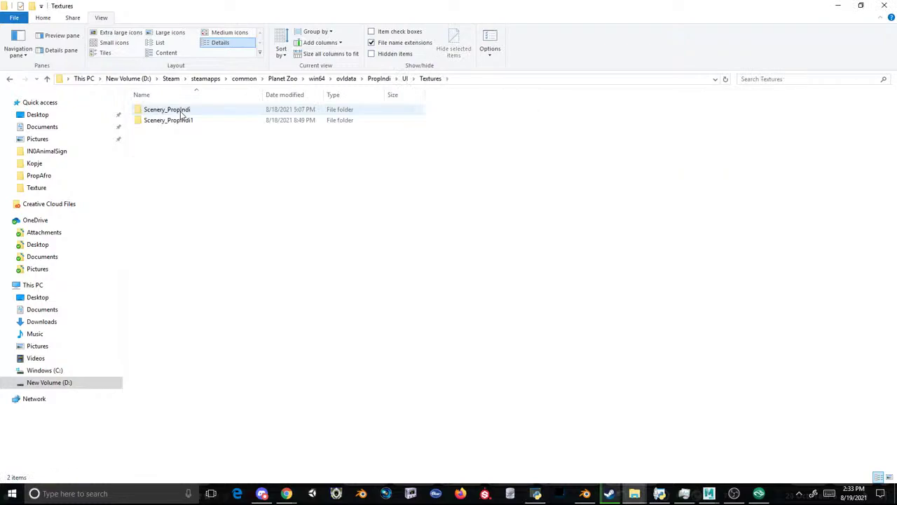
double_click(181, 115)
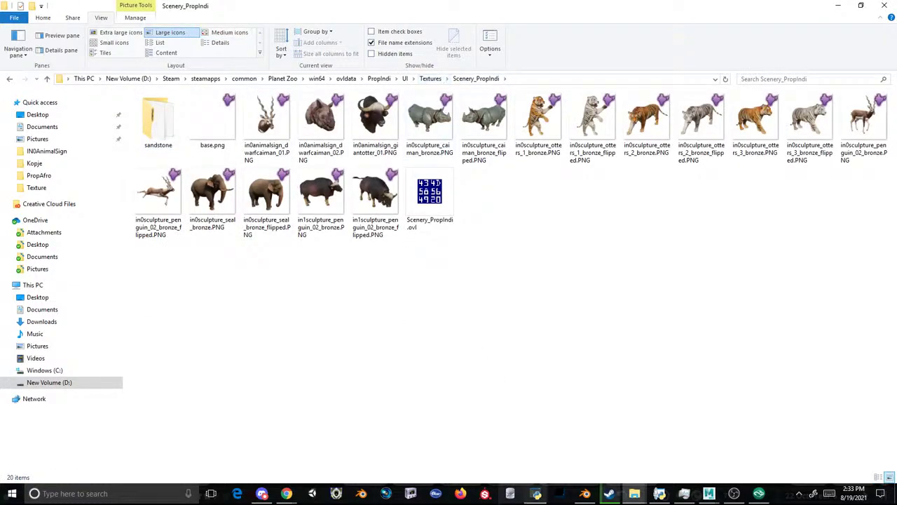
- Load Scenery_PropIndi.ovl into the OVL Archive Editor, keeping the file visible beside the editor window
left_click(536, 493)
left_click_drag(461, 110, 532, 104)
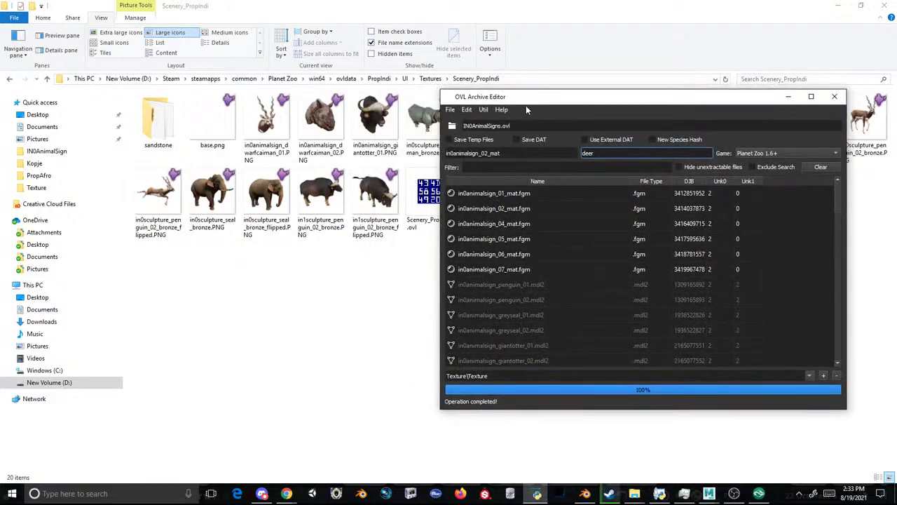
left_click_drag(428, 193, 506, 120)
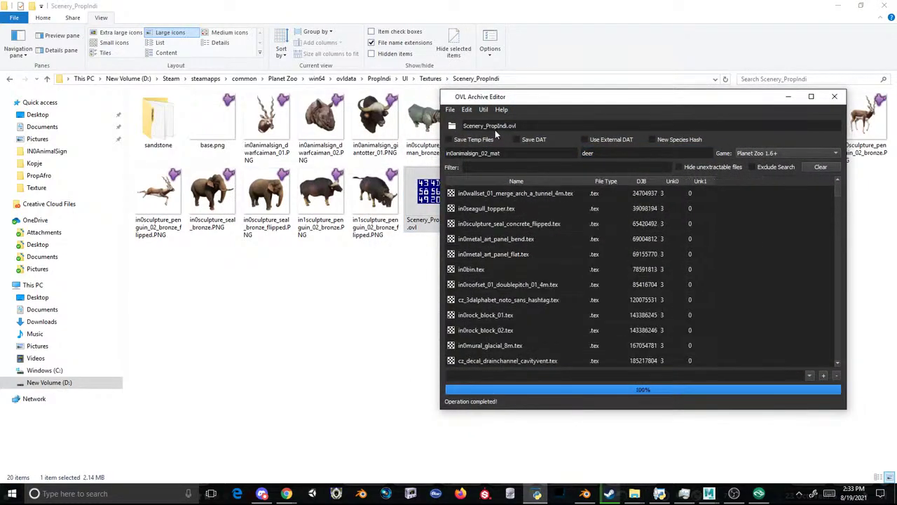
left_click(465, 167)
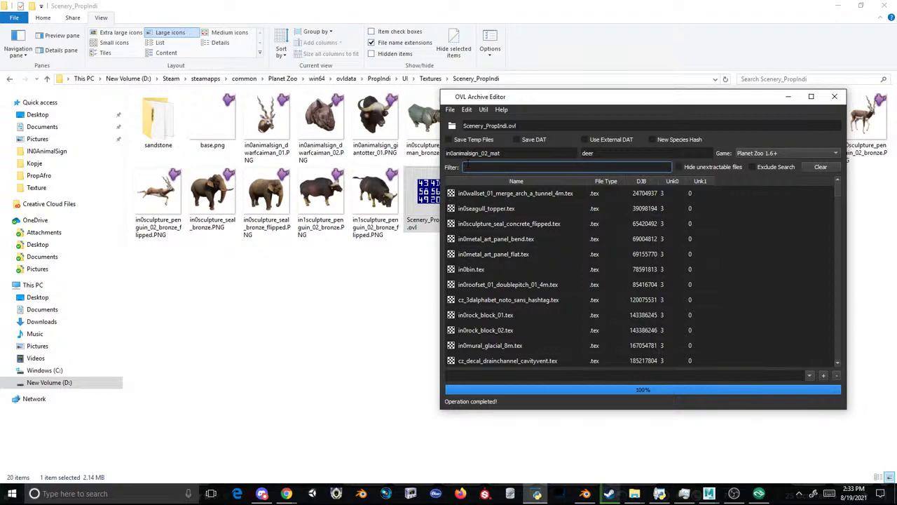
type("d")
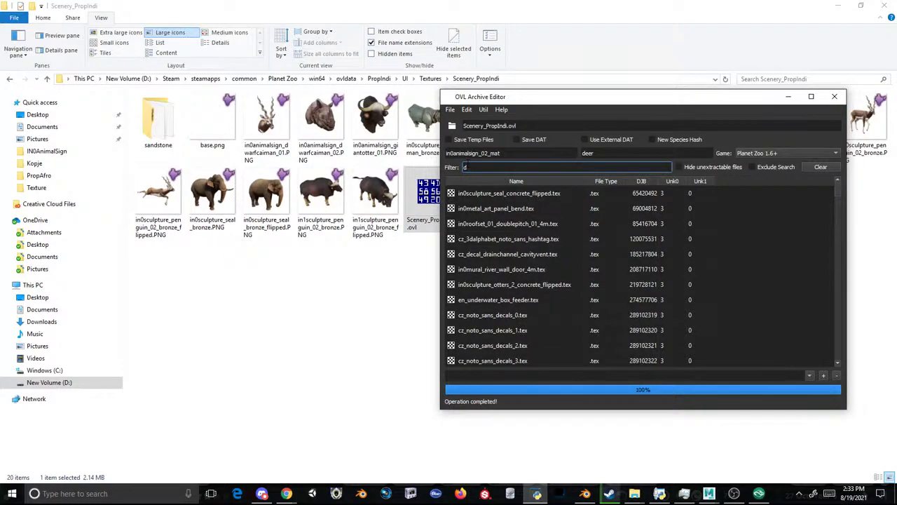
key("BackSpace")
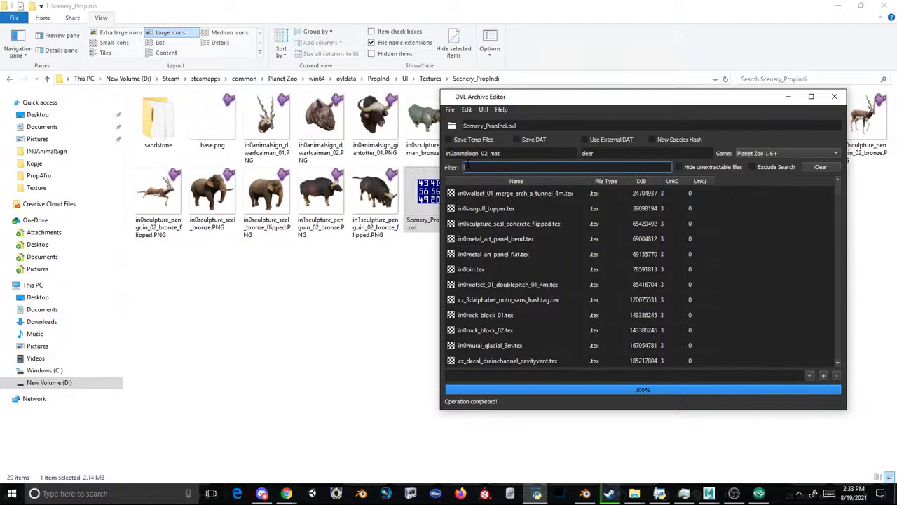
type("d")
key("BackSpace")
type("g")
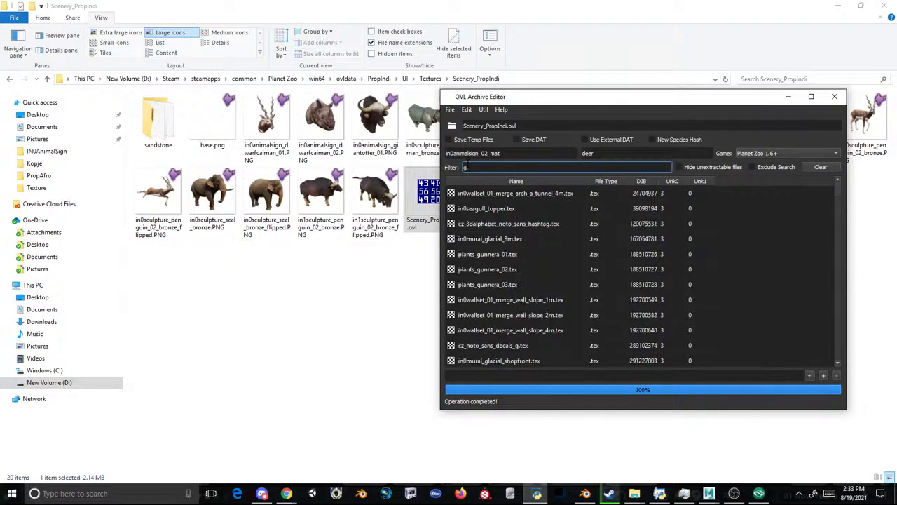
key("BackSpace")
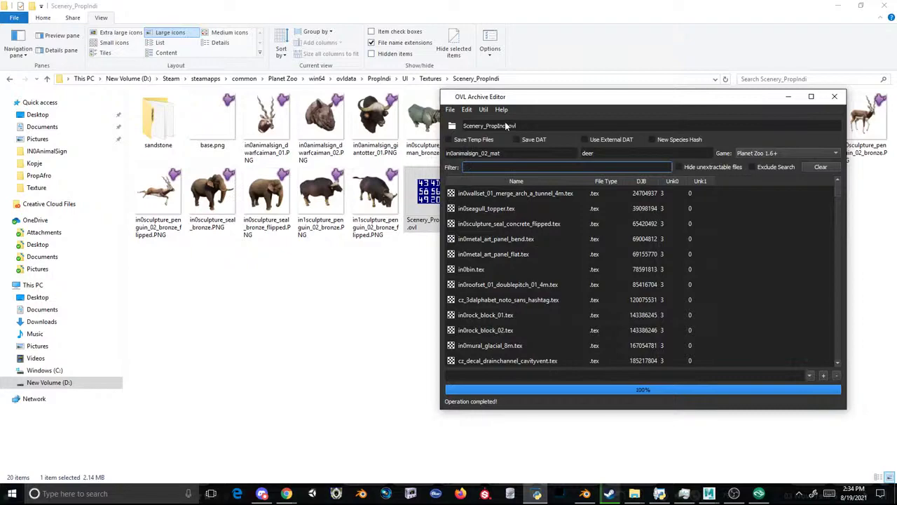
- Filter the archive by "otter" and extract in0animalsign_giantotter_02.tex into the Scenery_PropIndi folder
left_click_drag(512, 98, 553, 98)
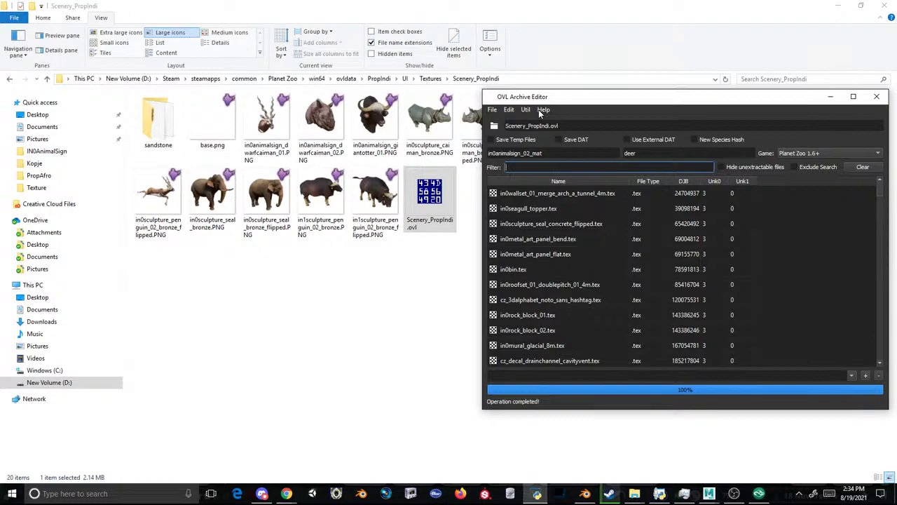
type("otter")
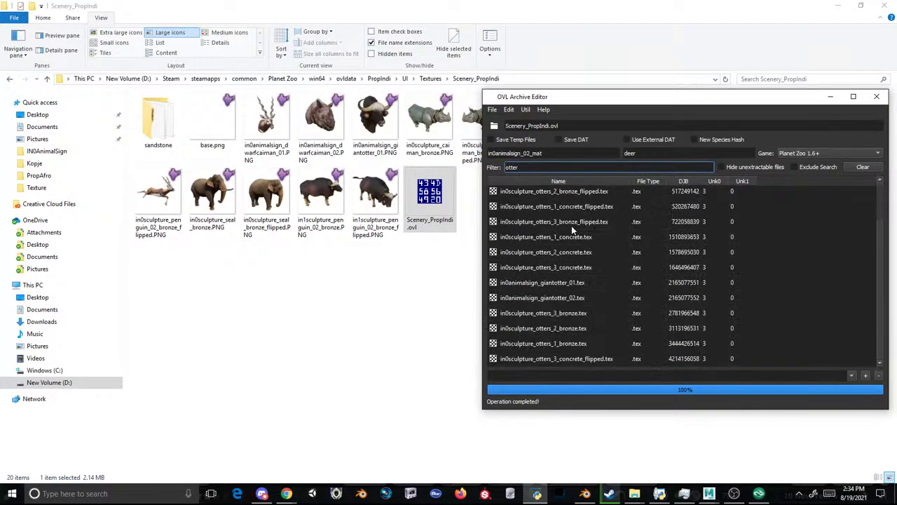
left_click_drag(531, 300, 418, 305)
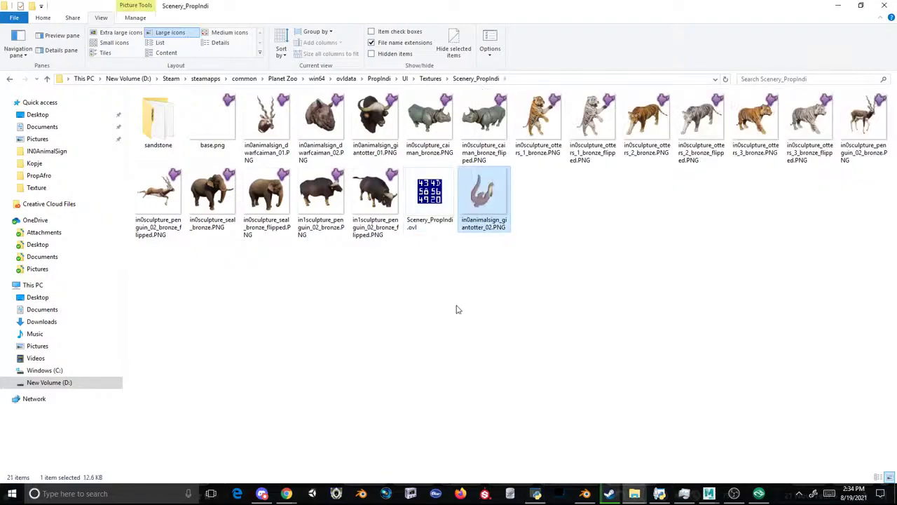
- Open the extracted in0animalsign_giantotter_02.PNG in Photoshop
right_click(492, 196)
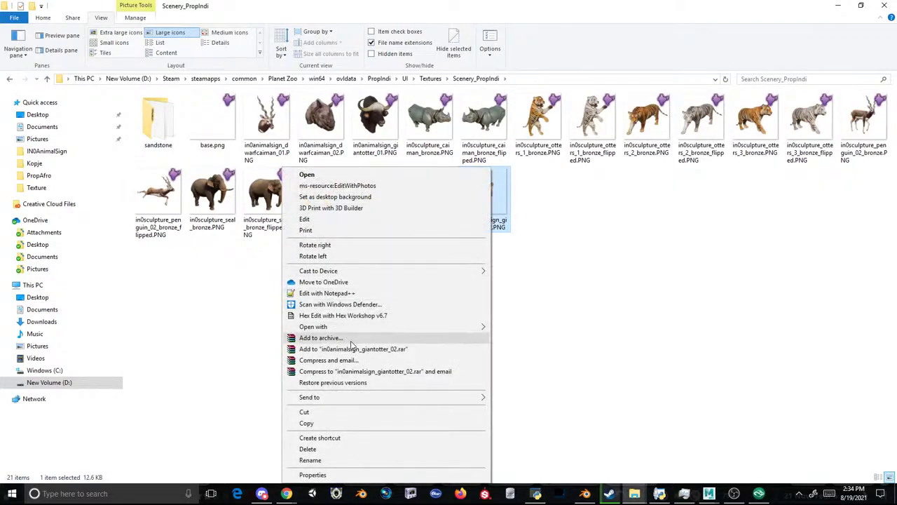
mouse_move(352, 328)
left_click(212, 328)
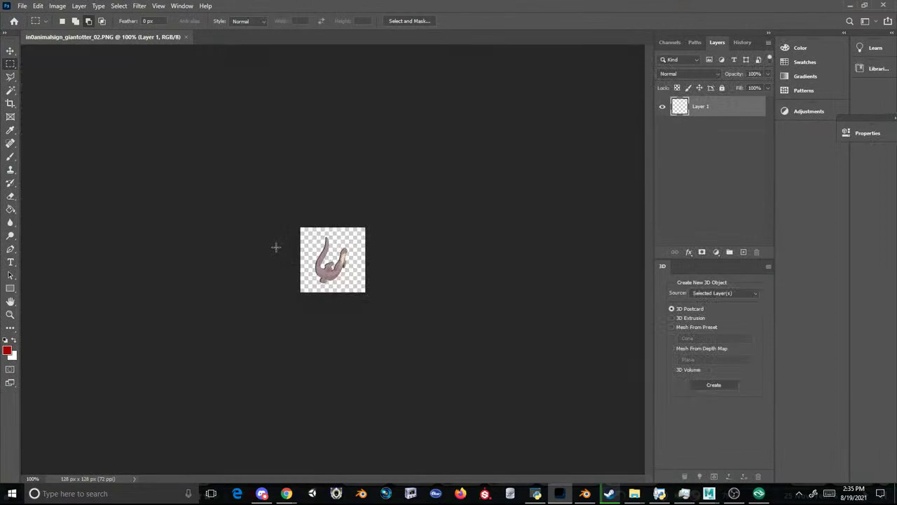
- Create a new 1768 x 992 px document from the clipboard preset and paste the deer head screenshot into it
left_click(22, 6)
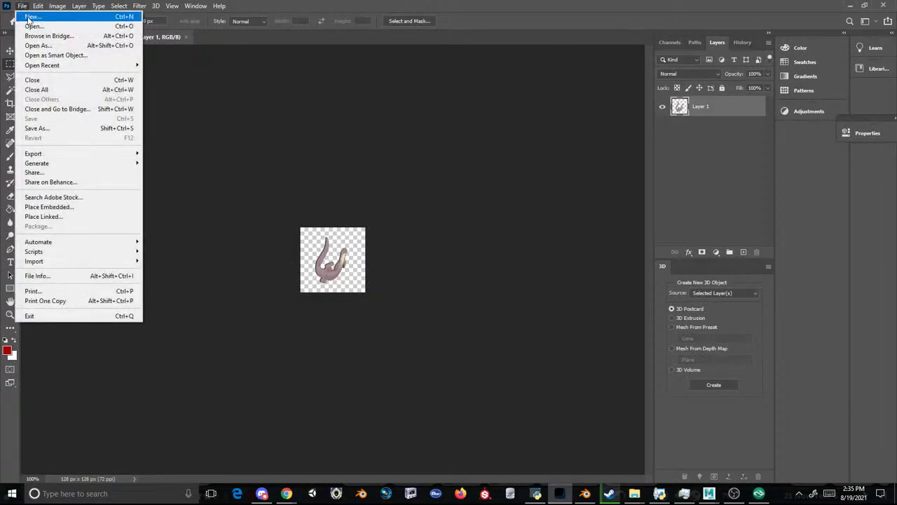
left_click(32, 16)
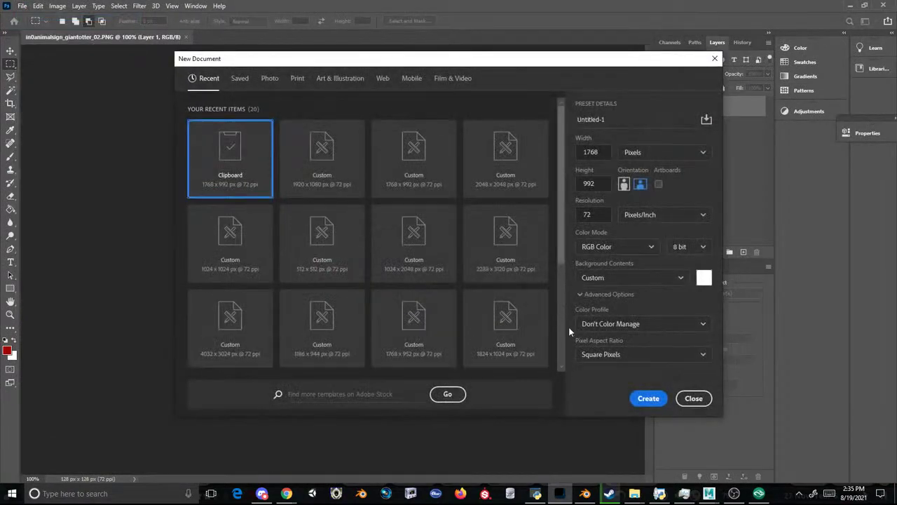
left_click(657, 399)
key("ctrl+v")
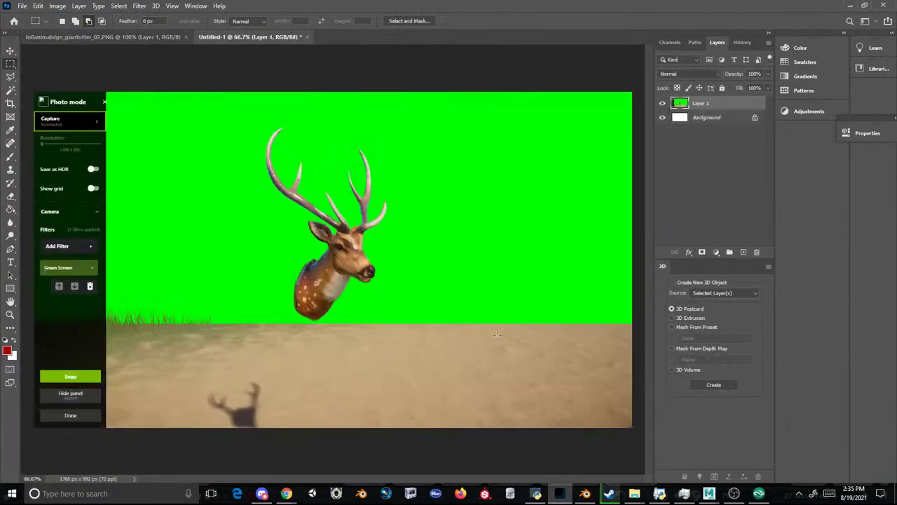
- Select the green background around the deer head with the Magic Wand and delete it
left_click(15, 92)
left_click(174, 169)
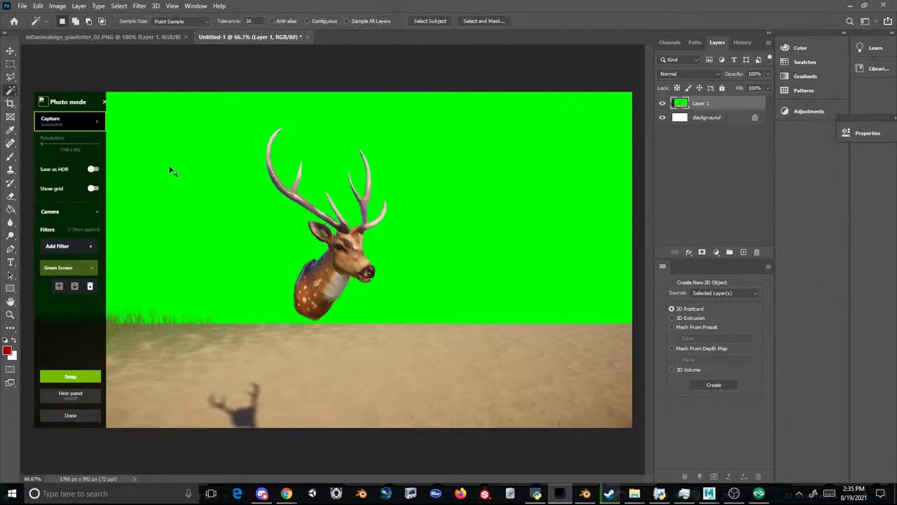
key("Delete")
- Open base.png from the Scenery_PropIndi folder as a separate Photoshop document
left_click(658, 493)
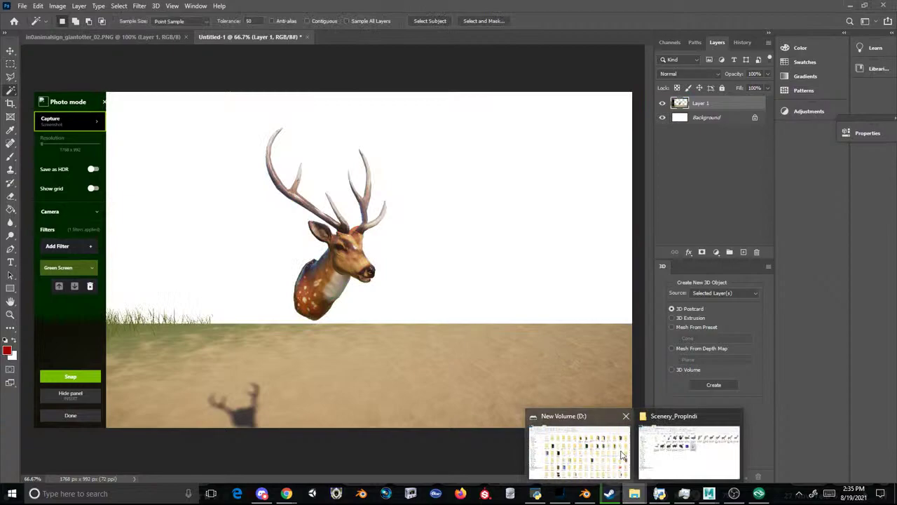
left_click(698, 445)
left_click_drag(258, 166, 378, 34)
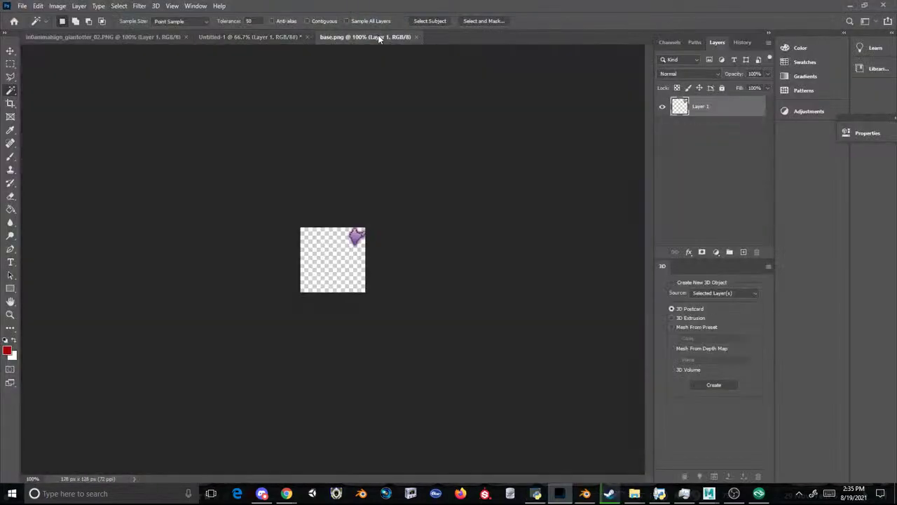
- Copy a rectangular selection around the cut-out deer head and paste it into base.png as a new layer
left_click(264, 37)
left_click(11, 63)
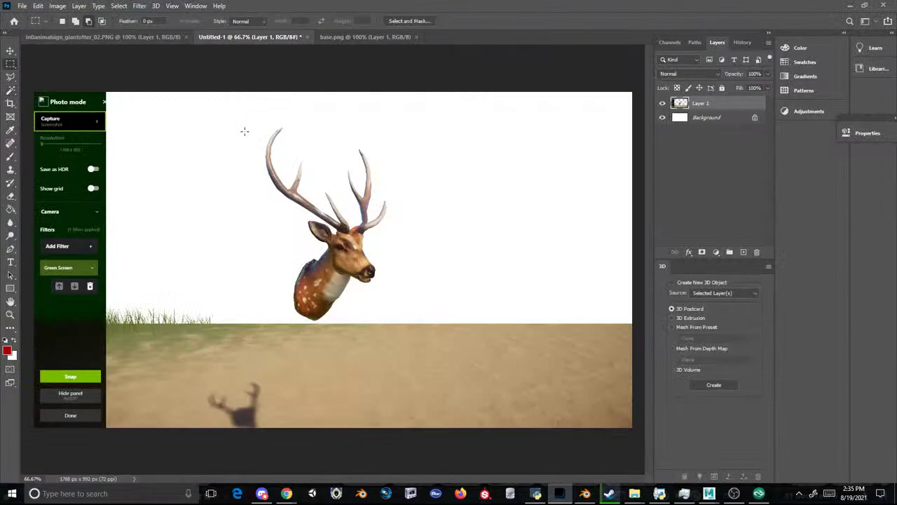
left_click_drag(261, 129, 417, 321)
key("ctrl+c")
left_click(350, 35)
key("ctrl+v")
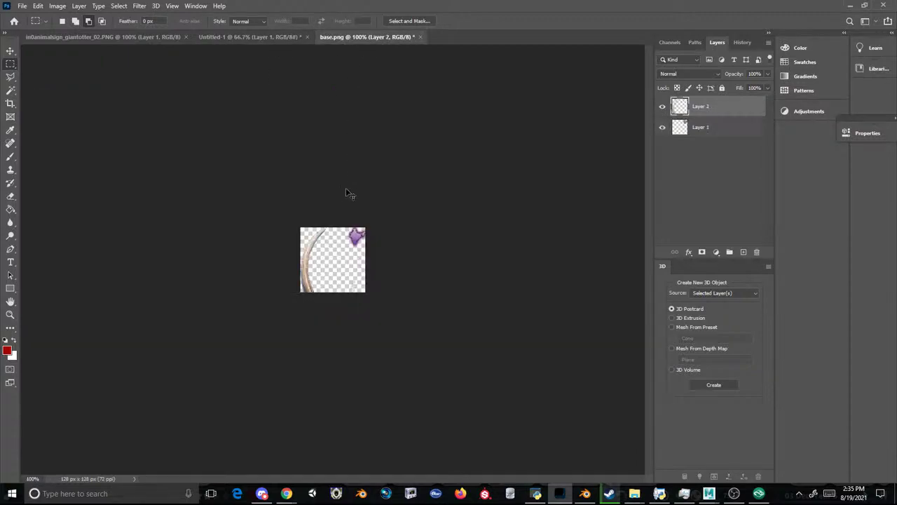
- Scale the pasted deer head to about 18.3% and place it beside the purple badge, against the canvas's upper edge
key("ctrl+t")
left_click_drag(316, 217, 333, 225)
key("ctrl+plus")
key("ctrl+plus")
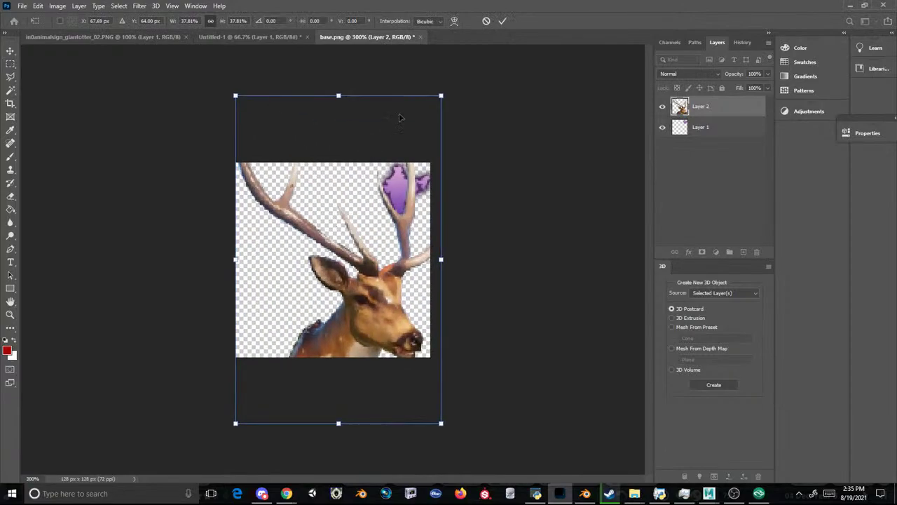
left_click_drag(429, 92, 354, 211)
left_click_drag(330, 306, 354, 242)
left_click_drag(392, 149, 377, 163)
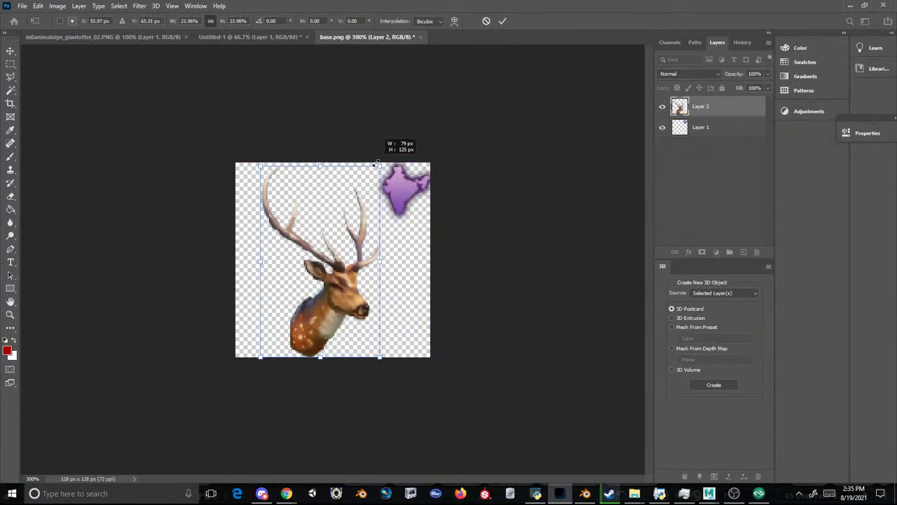
left_click_drag(321, 263, 330, 251)
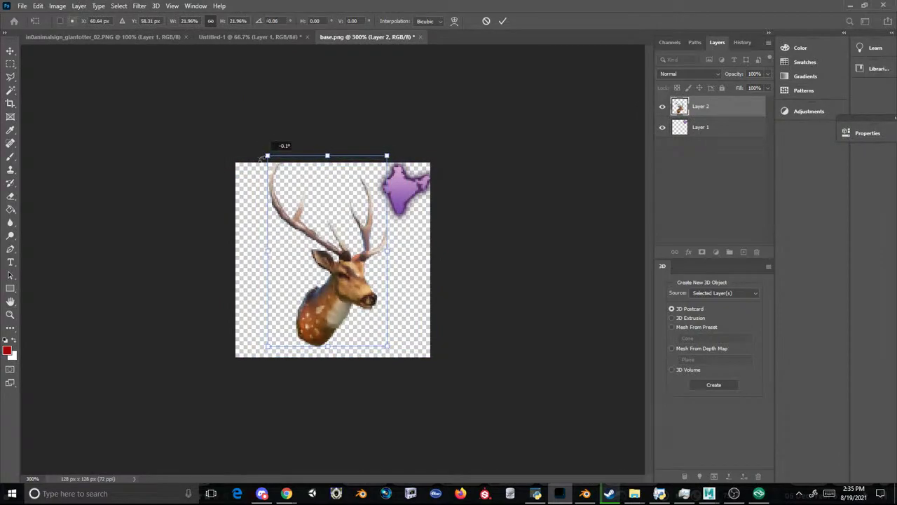
left_click_drag(272, 150, 293, 182)
left_click_drag(322, 241, 316, 227)
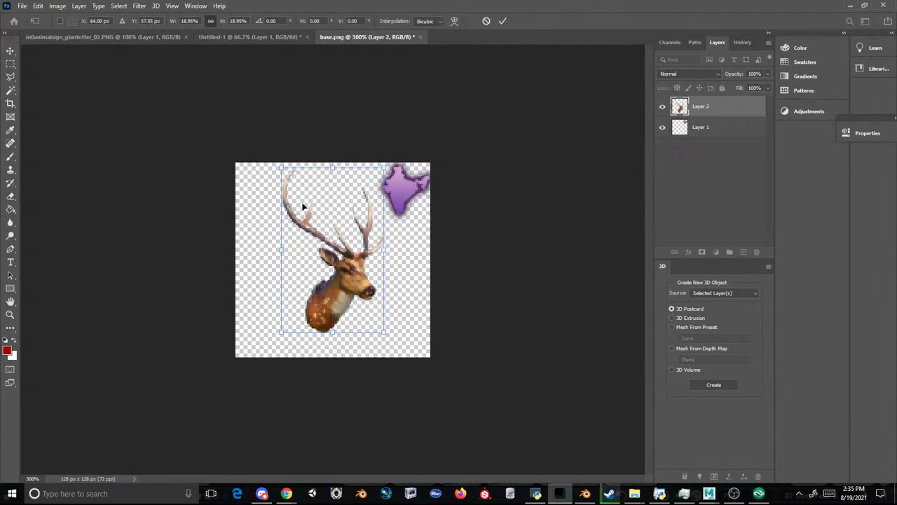
left_click_drag(281, 167, 297, 193)
left_click_drag(327, 242, 306, 213)
left_click_drag(283, 168, 280, 150)
mouse_move(317, 226)
left_mouse_down()
mouse_move(326, 232)
mouse_move(320, 243)
left_mouse_up()
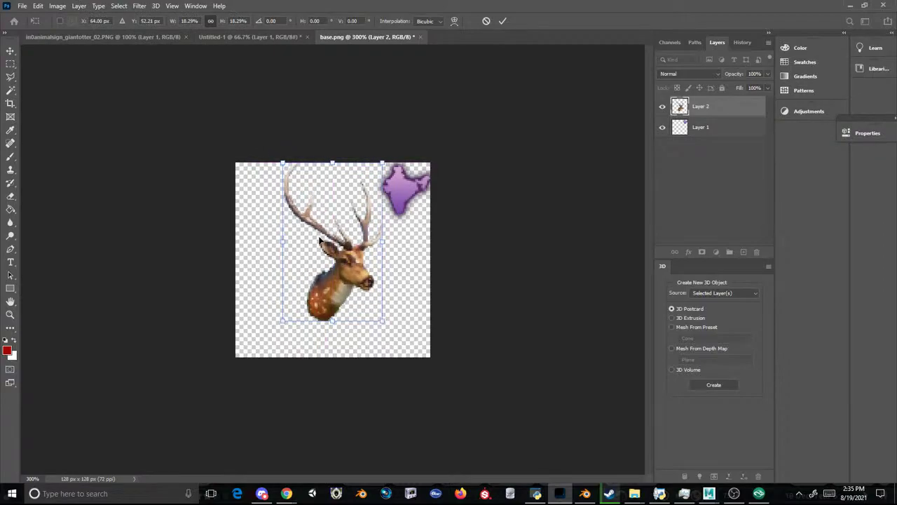
key("Return")
- Try to save the composed icon as a PNG over in0animalsign_giantotter_02.PNG in the Scenery_PropIndi folder
left_click(24, 5)
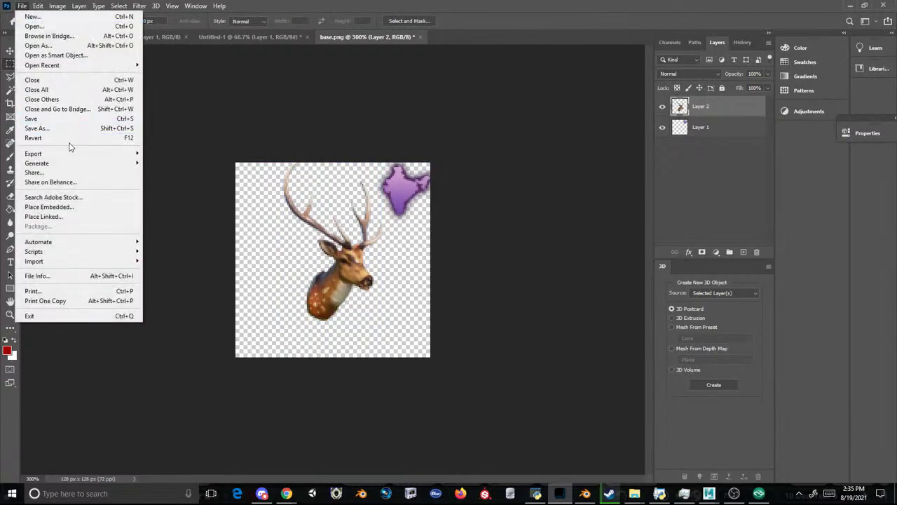
left_click(70, 125)
left_click(193, 258)
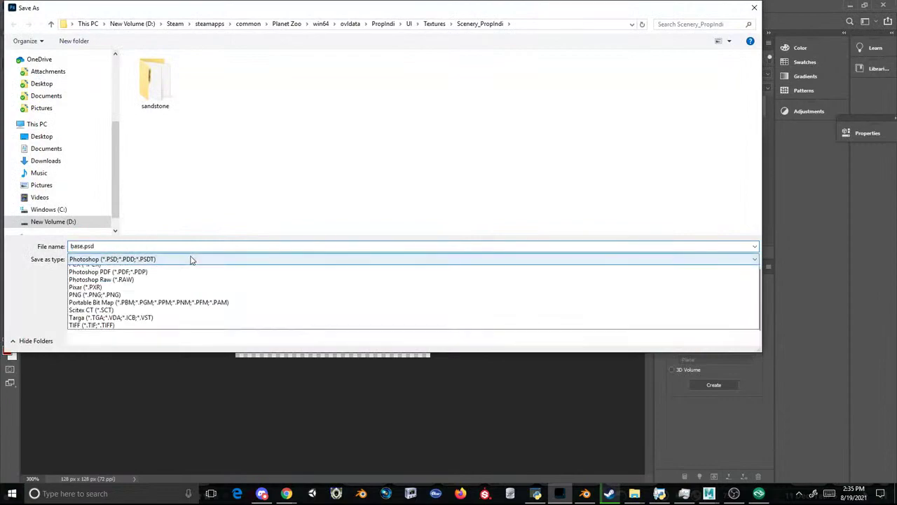
left_click(102, 399)
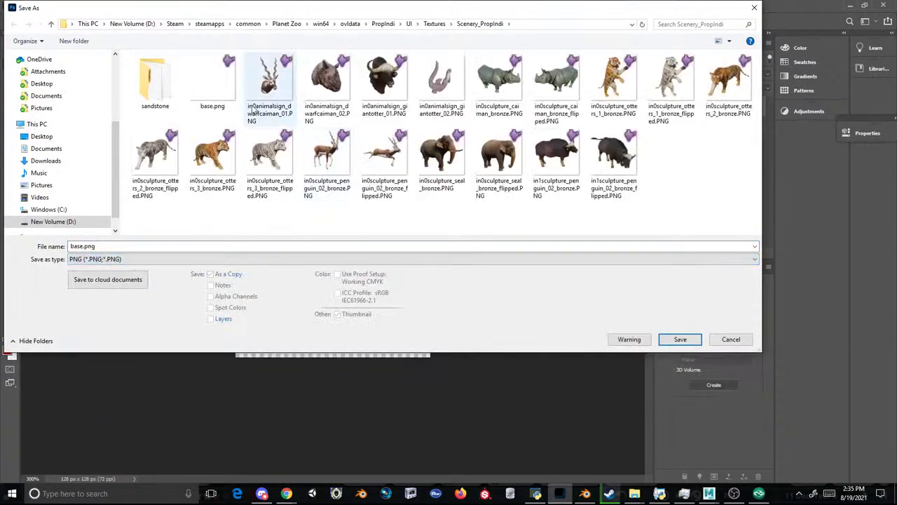
double_click(440, 83)
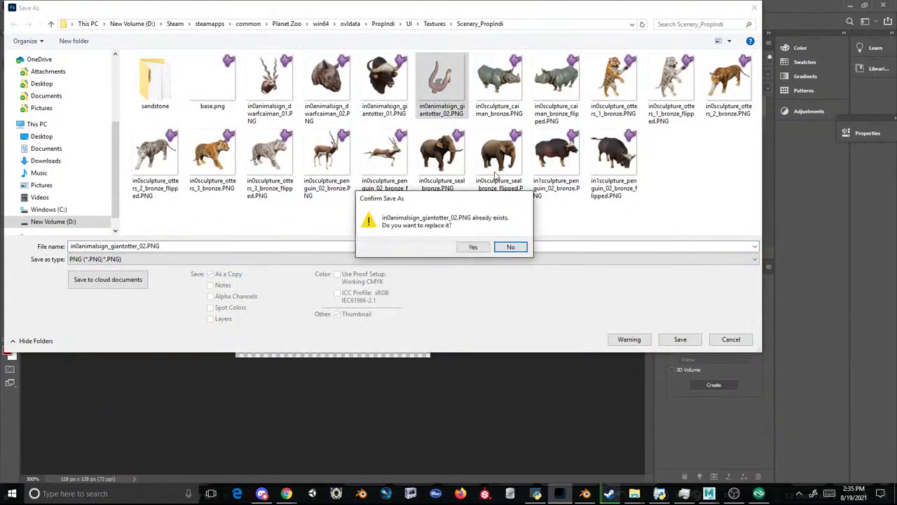
left_click(474, 247)
left_click(450, 192)
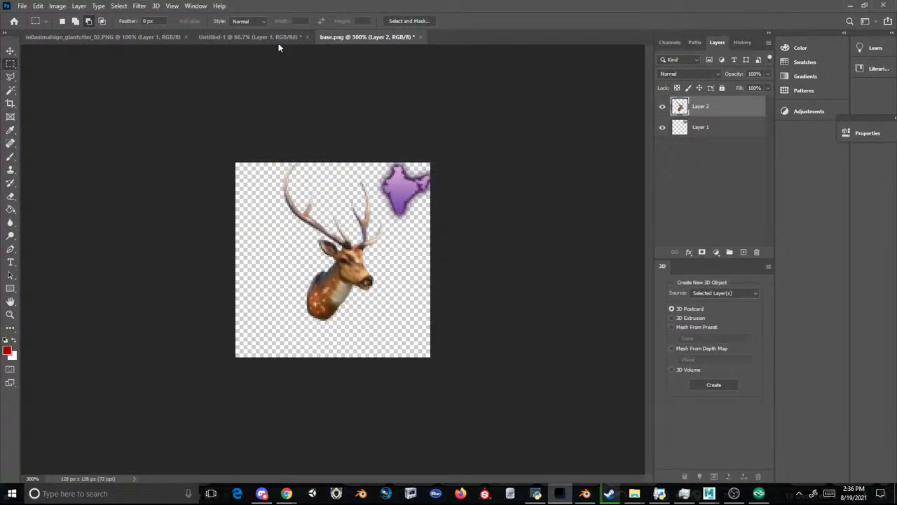
- Close the open in0animalsign_giantotter_02.PNG document and return to base.png
left_click(287, 38)
left_click(140, 36)
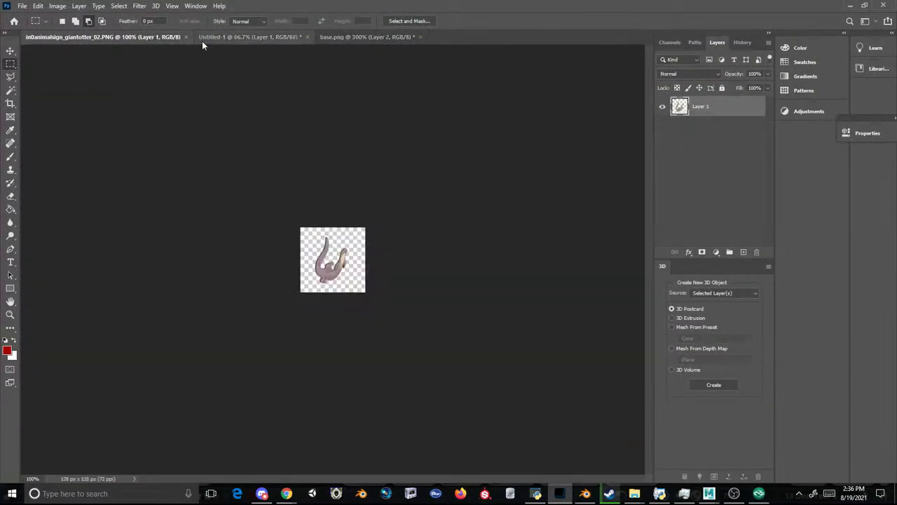
left_click(186, 37)
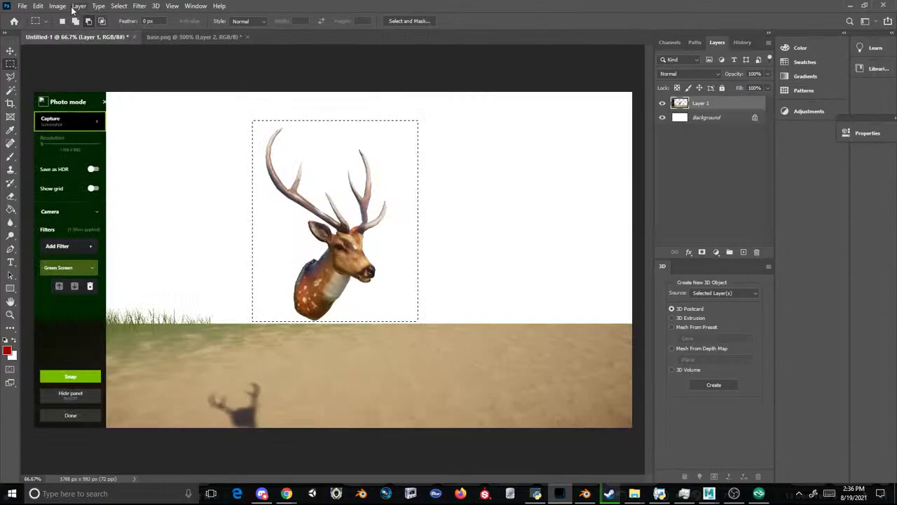
left_click(188, 37)
- Save base.png as a PNG copy replacing in0animalsign_giantotter_02.PNG, using the large file size option
left_click(22, 5)
left_click(53, 127)
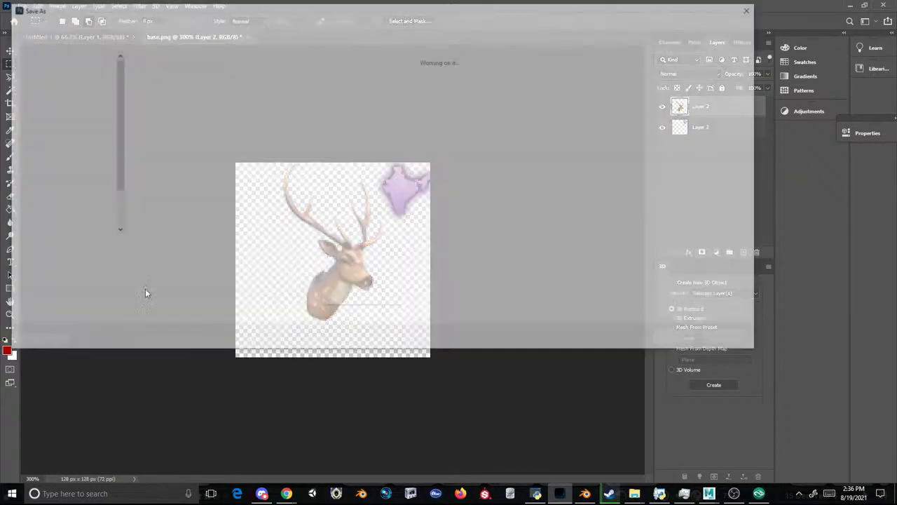
left_click(117, 259)
left_click(105, 399)
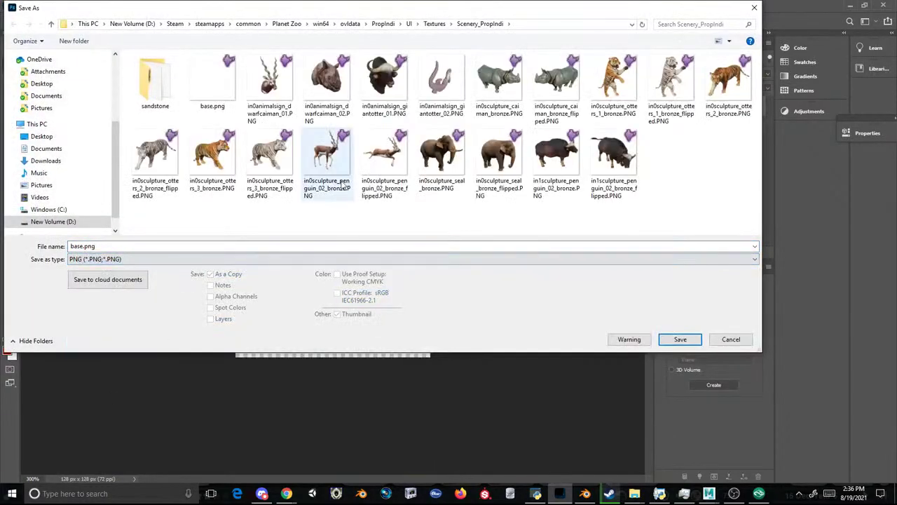
double_click(441, 81)
left_click(473, 247)
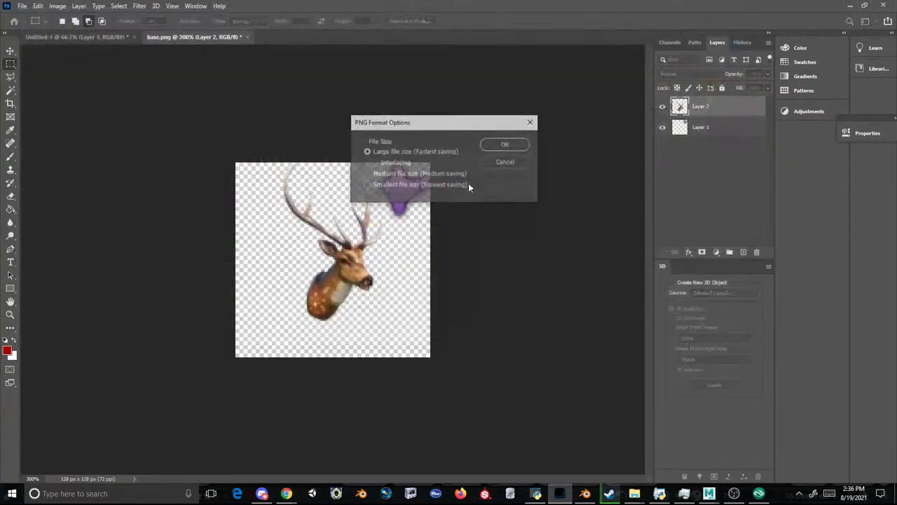
left_click(506, 146)
- Switch to the Scenery_PropIndi folder in File Explorer and check the saved deer head icon among the other icons
mouse_move(650, 496)
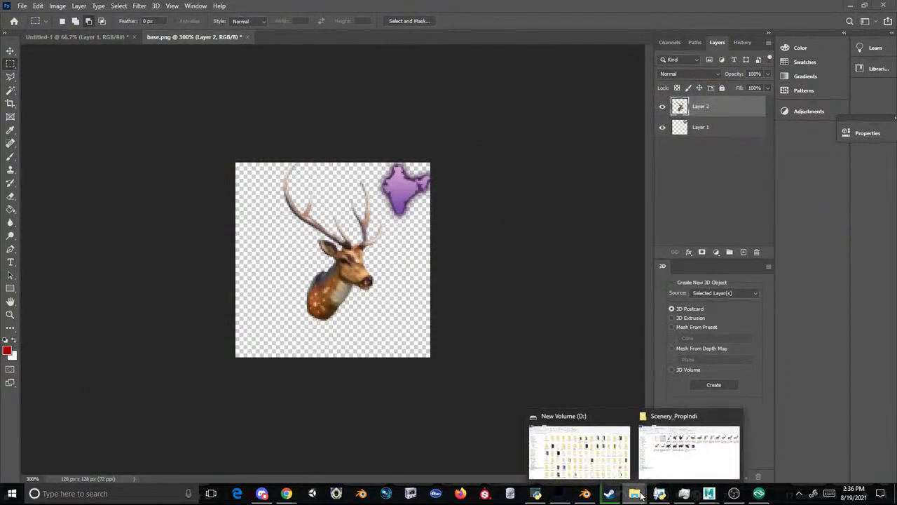
left_click(639, 452)
left_click(418, 140)
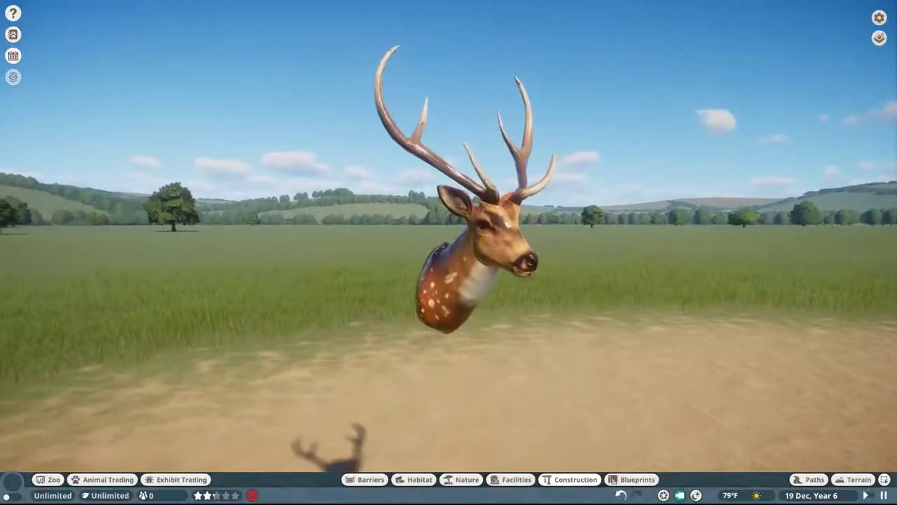
- Rotate the Planet Zoo view around the deer head and capture it in photo mode with the Green Screen filter
middle_click_drag(449, 252, 536, 253)
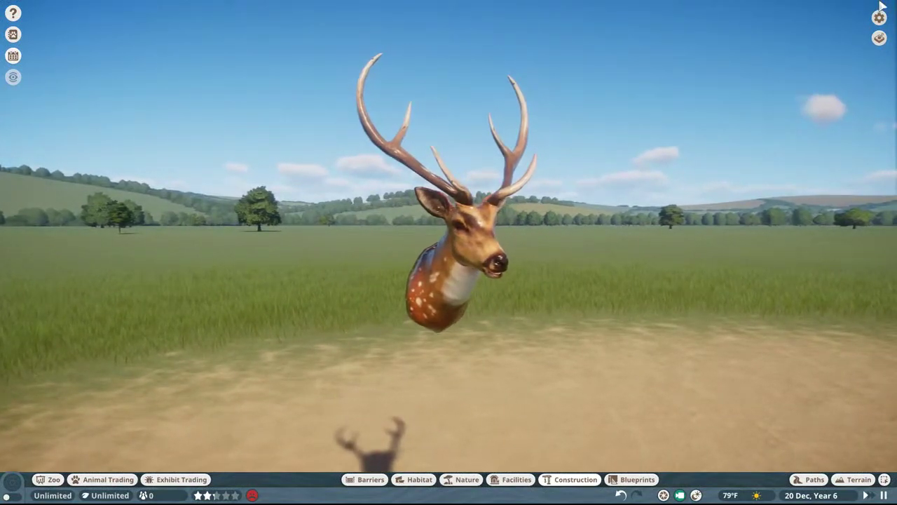
key("alt+F2")
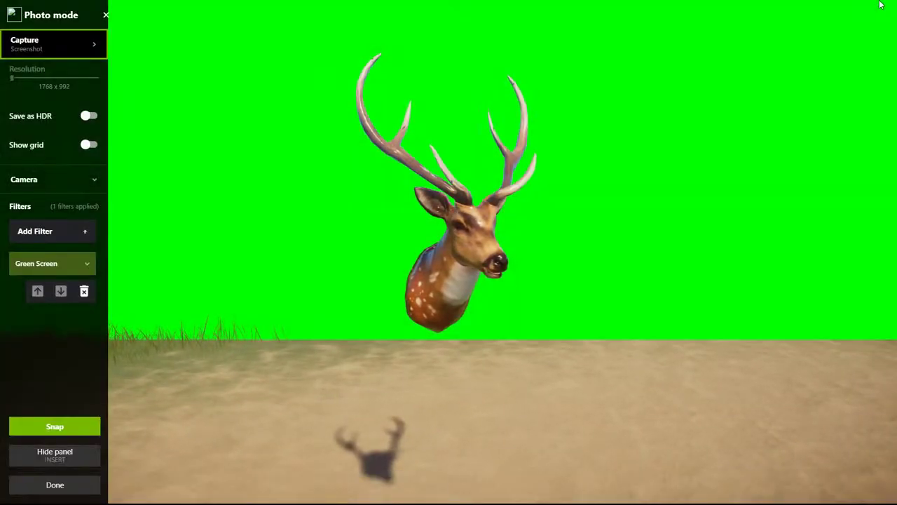
key("super")
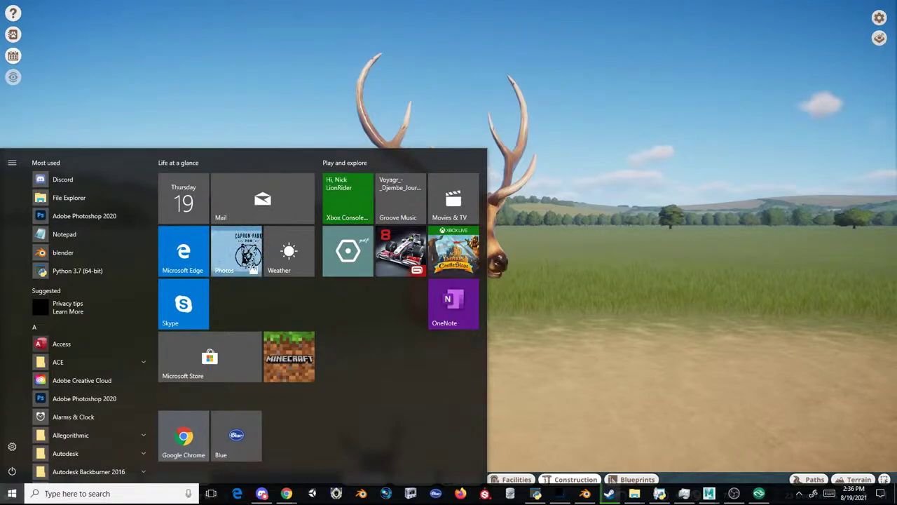
- Paste the new capture into Untitled-1 in Photoshop and cut away its green background with the Magic Wand
left_click(558, 492)
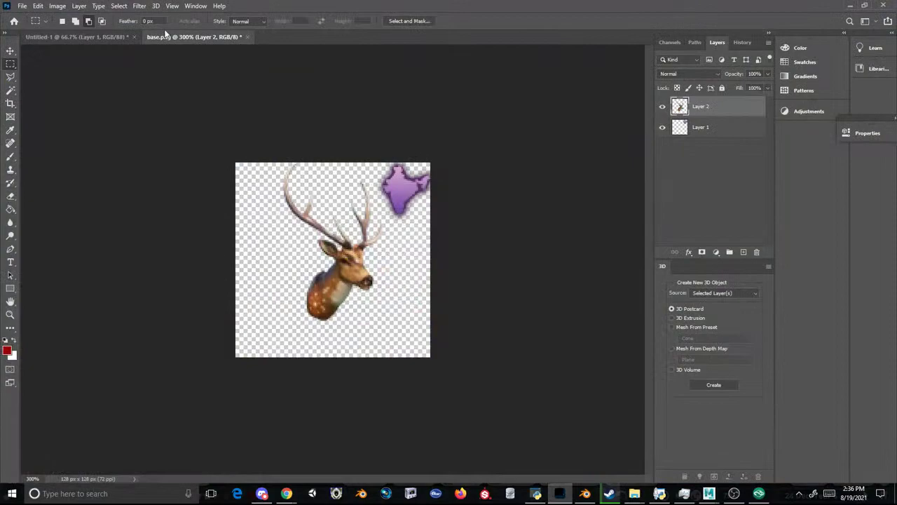
left_click(116, 37)
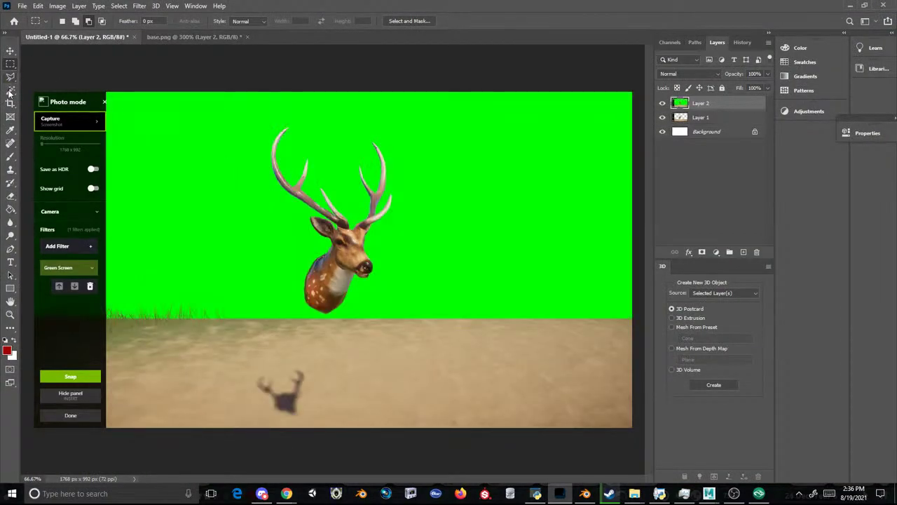
left_click(10, 90)
left_click(162, 127)
key("ctrl+x")
- Cut a rectangular selection around the newly captured deer head and paste it into base.png as a new layer
left_click(11, 68)
left_click_drag(252, 120, 412, 306)
key("ctrl+x")
left_click(210, 40)
key("ctrl+v")
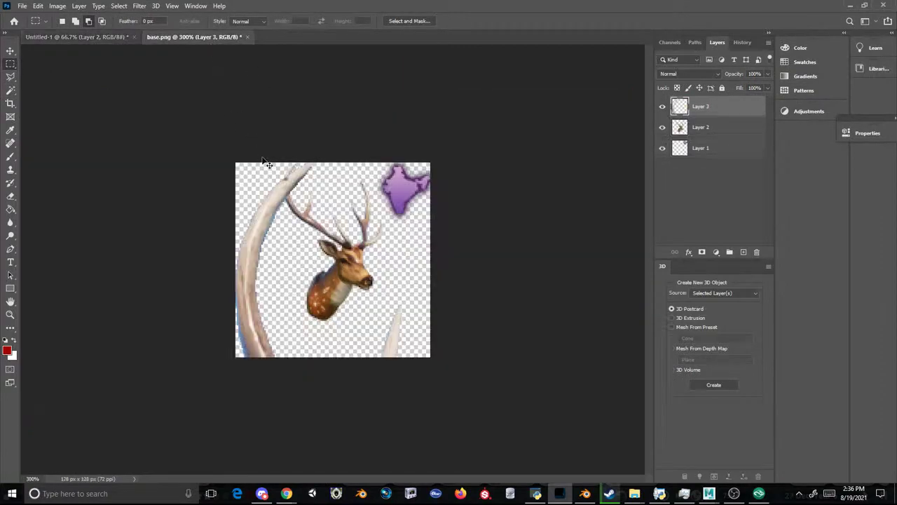
- Scale the new deer head to about 20.7%, place it left of the purple badge, and hide the previous deer head layer
key("ctrl+t")
left_click_drag(234, 161, 374, 395)
left_click_drag(454, 443, 286, 172)
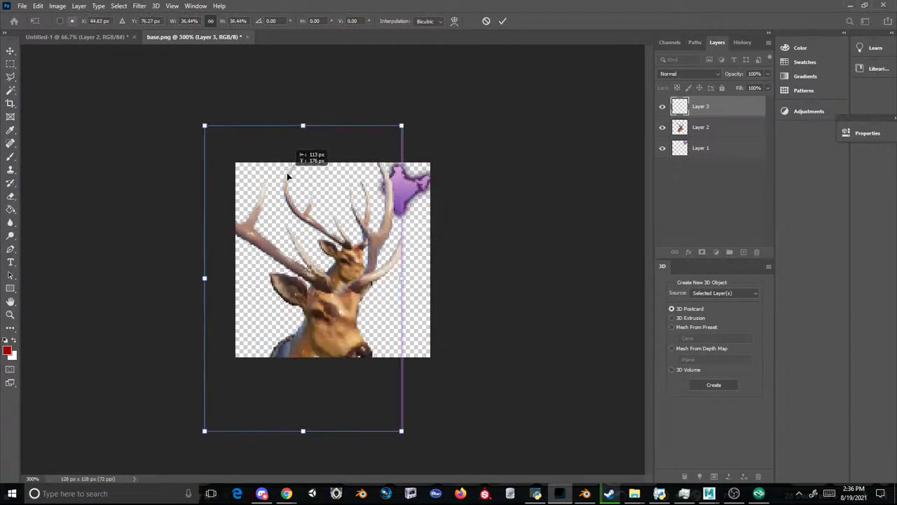
left_click_drag(205, 126, 290, 257)
left_click_drag(372, 326, 353, 238)
key("Right")
key("Right")
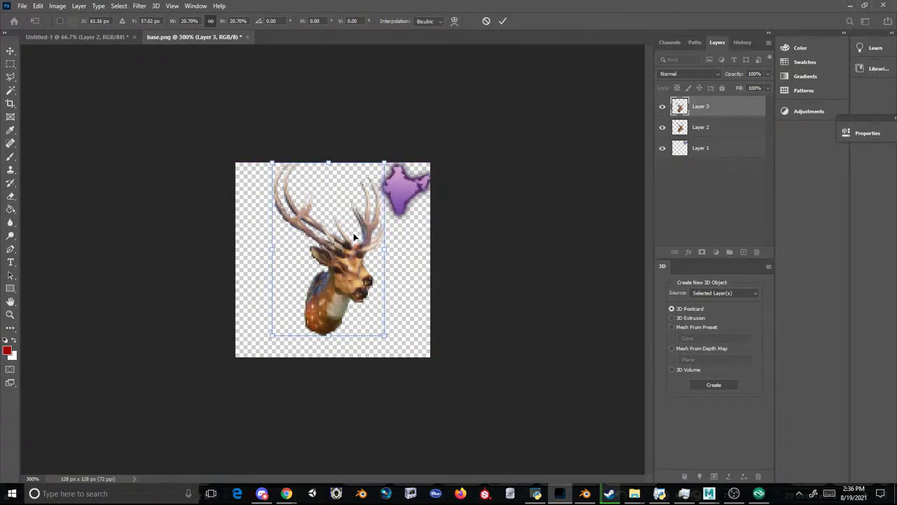
key("Return")
left_click(662, 127)
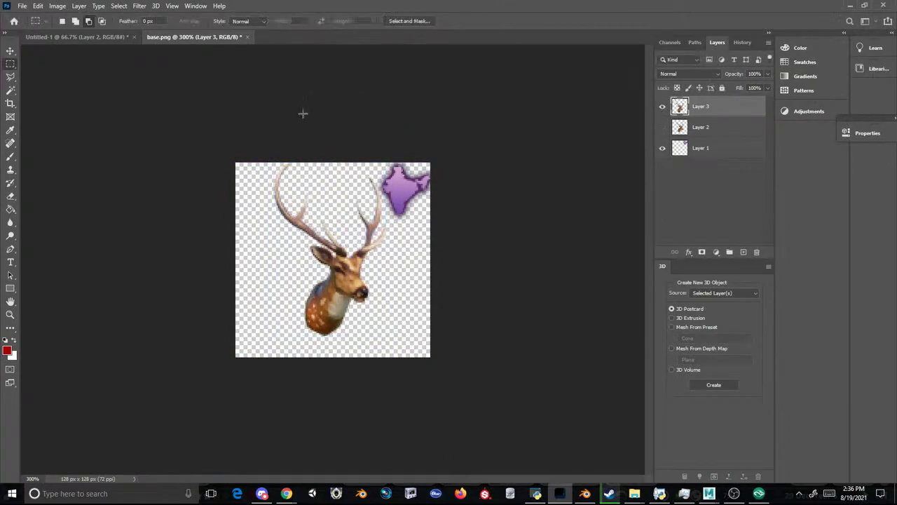
- Save the revised icon as a PNG copy replacing in0animalsign_giantotter_02.PNG in the Scenery_PropIndi folder
left_click(38, 5)
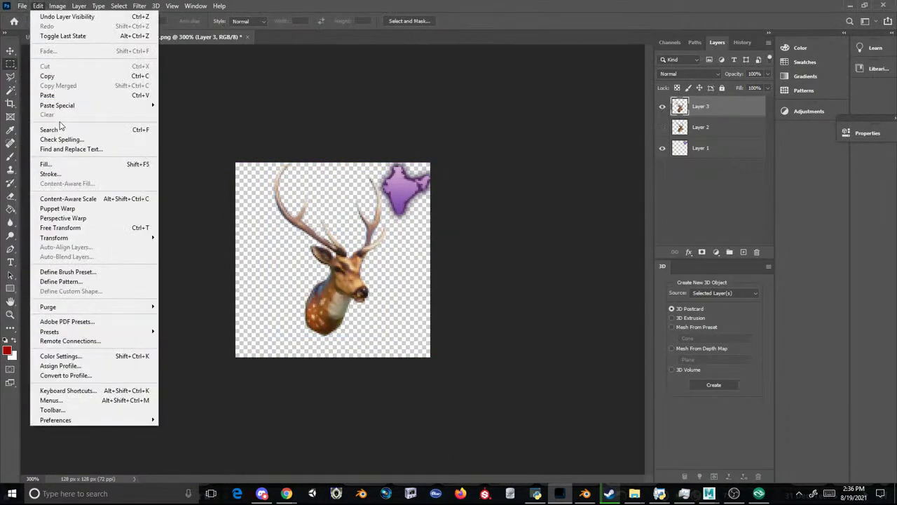
left_click(42, 128)
left_click(211, 259)
left_click(239, 393)
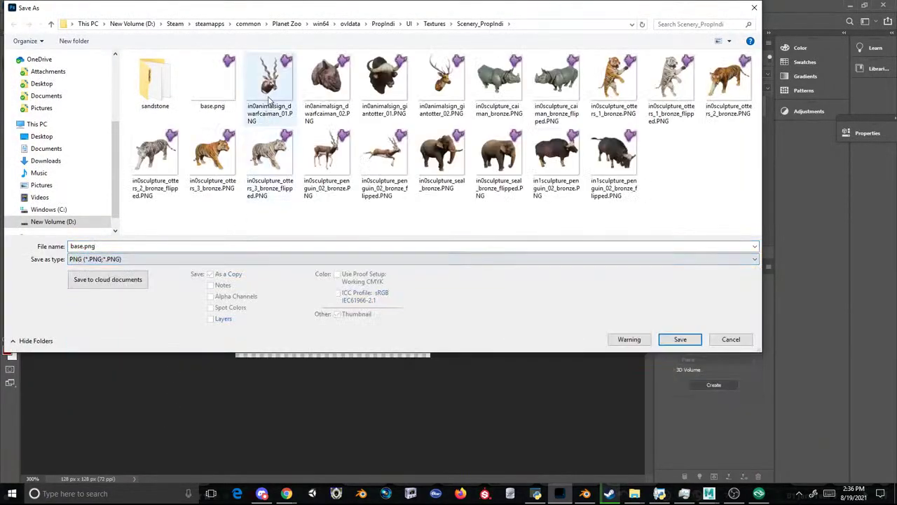
double_click(441, 83)
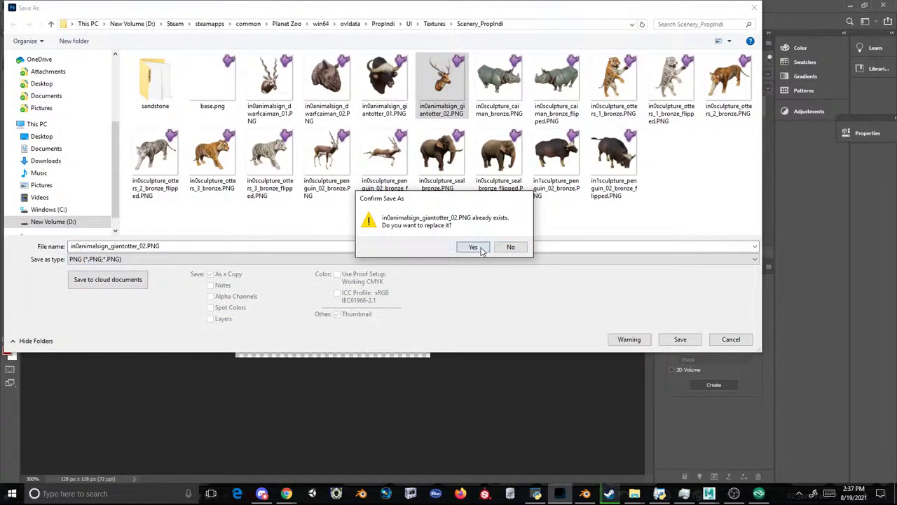
left_click(481, 251)
left_click(507, 144)
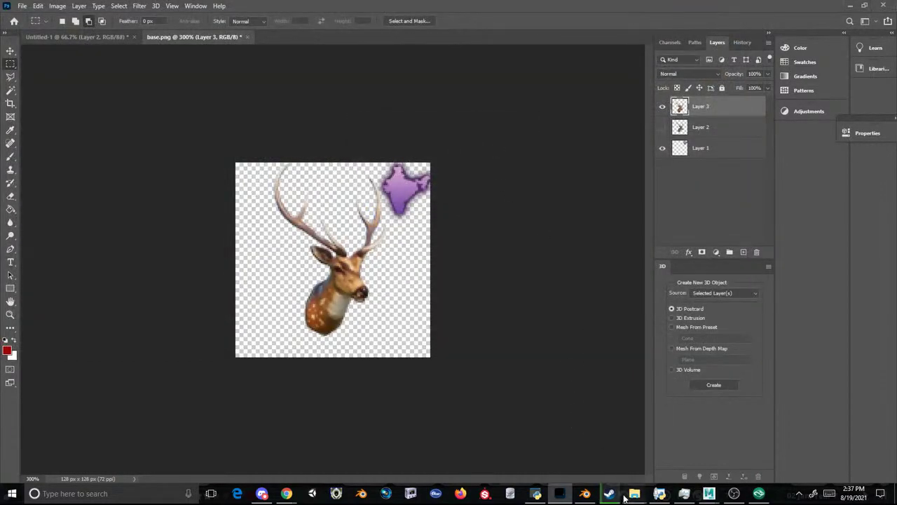
- Add the new in0animalsign_giantotter_02.PNG from the Scenery_PropIndi folder to the archive in OVL Archive Editor
mouse_move(631, 494)
left_click(652, 455)
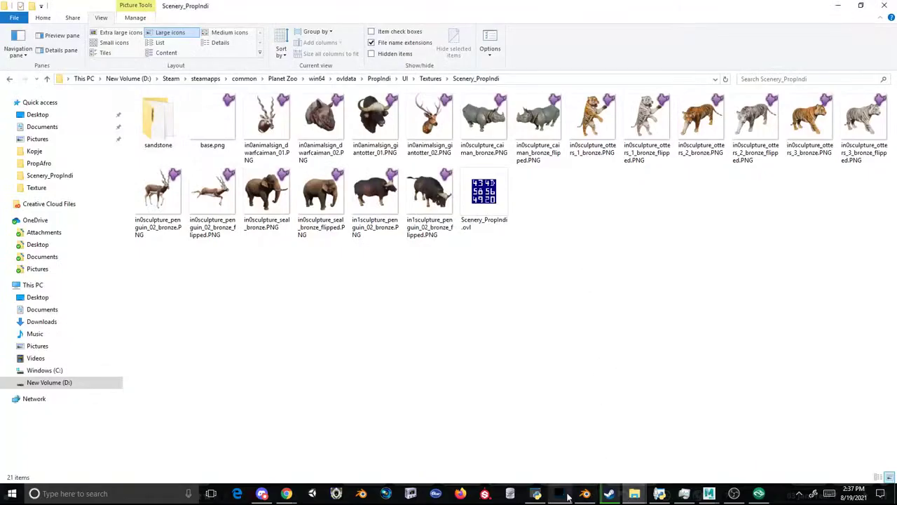
left_click(536, 494)
left_click_drag(424, 110, 588, 231)
- Save the archive over Scenery_PropIndi.ovl in PropIndi's UI\Textures\Scenery_PropIndi folder
left_click(492, 109)
left_click(508, 144)
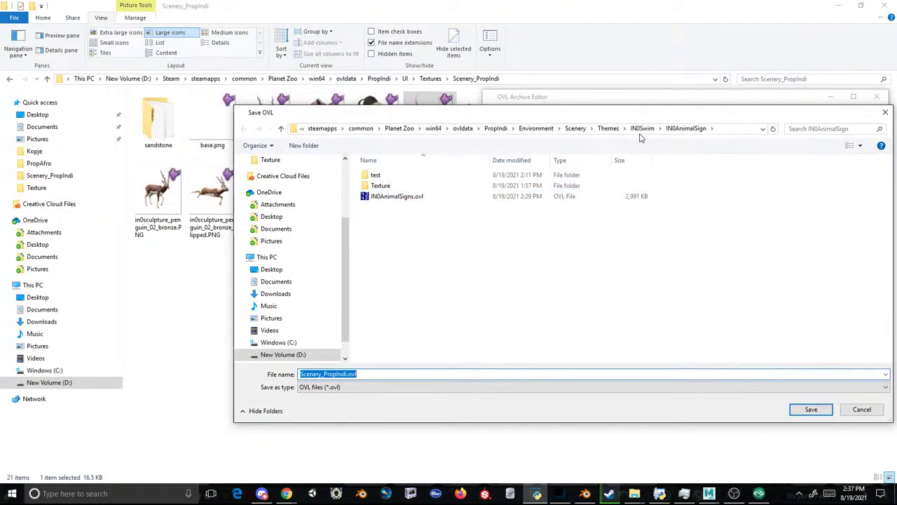
left_click(641, 129)
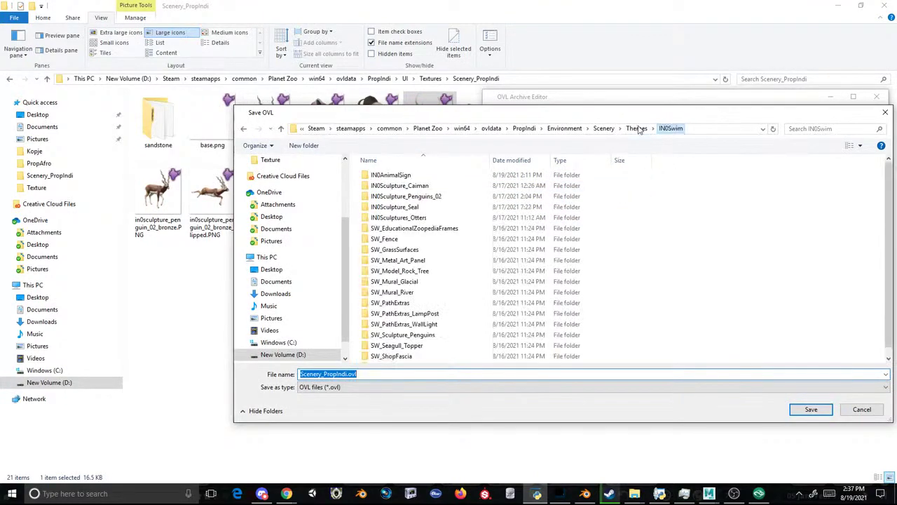
left_click(533, 128)
double_click(440, 227)
double_click(424, 175)
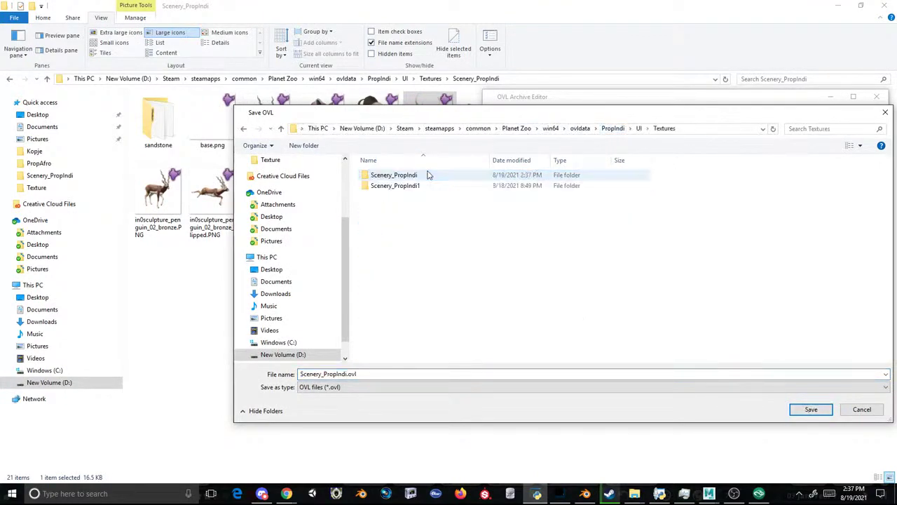
double_click(429, 175)
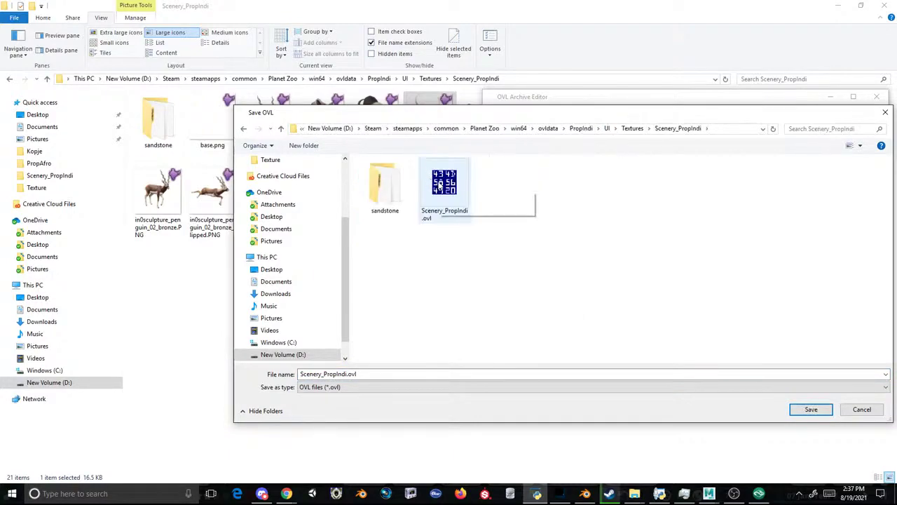
double_click(440, 184)
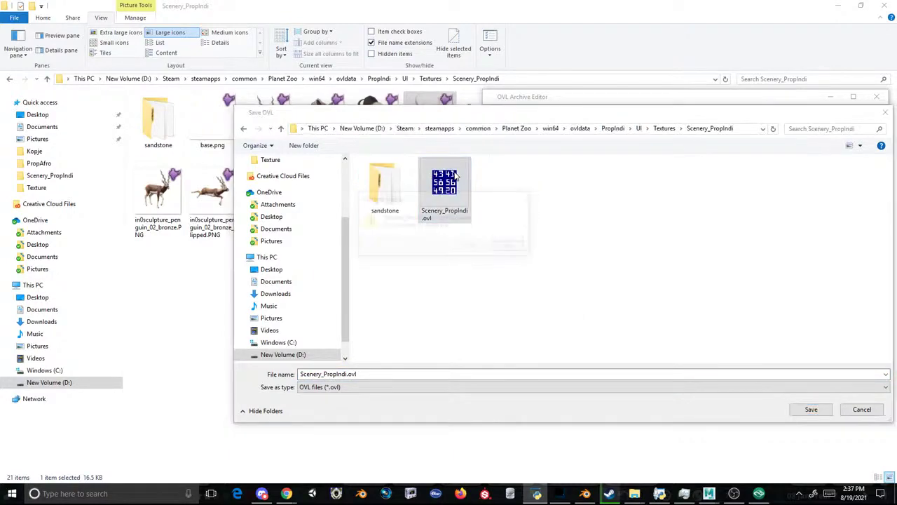
left_click(470, 246)
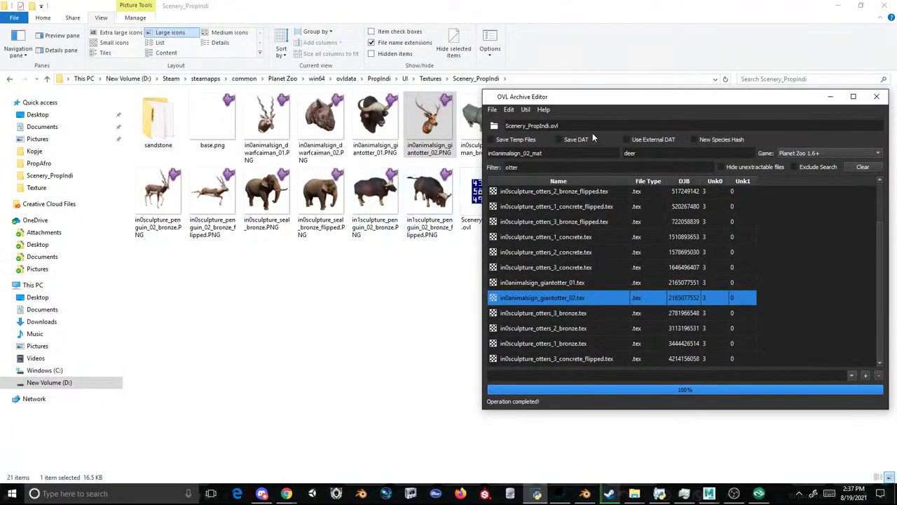
- Go to PropIndi's Loc folder and check the text in buildingpartname_in0animalsign_giantotter_02.txt
left_click(452, 307)
left_click(430, 78)
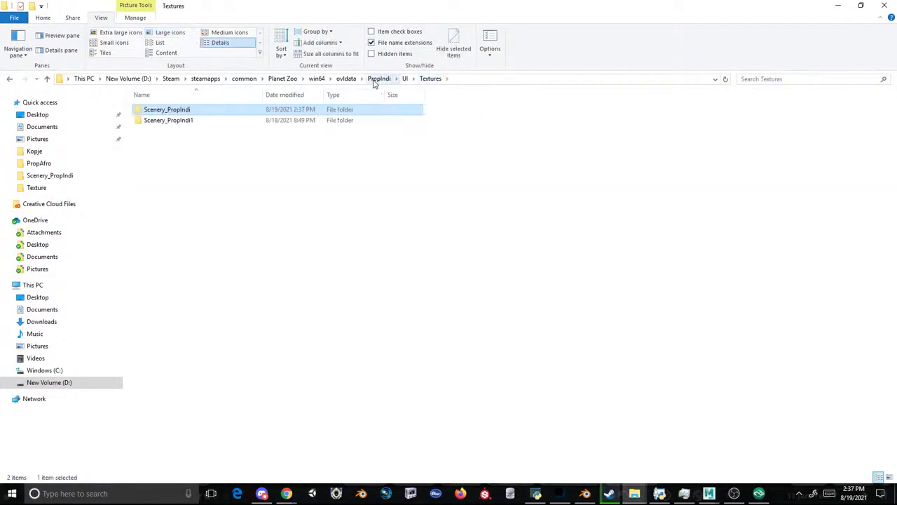
left_click(376, 79)
double_click(166, 133)
scroll(285, 203, "down", 1)
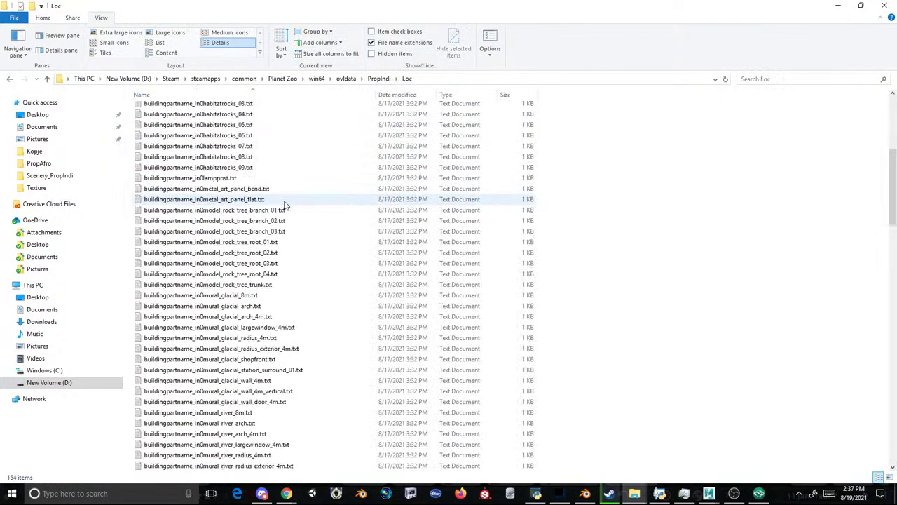
scroll(284, 182, "up", 3)
left_click(256, 142)
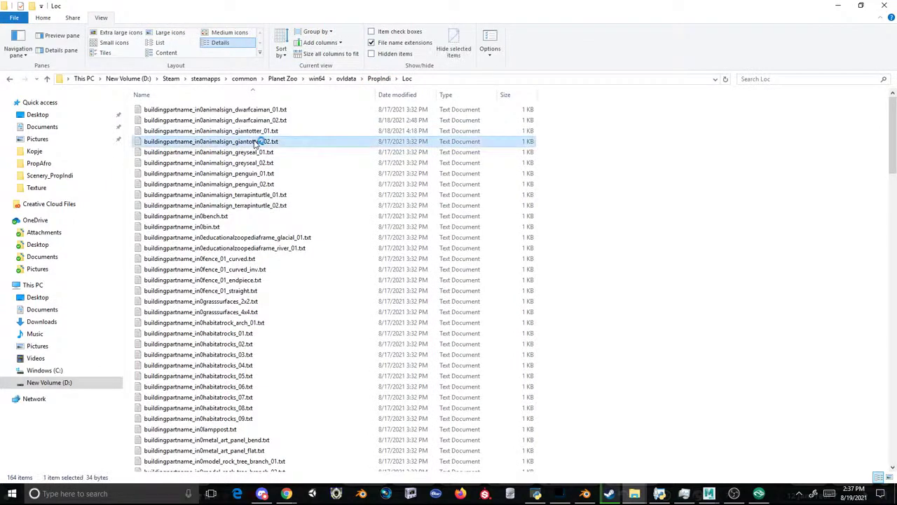
double_click(255, 142)
left_click(332, 103)
- Copy the whole name text from buildingpartname_in0animalsign_giantotter_01.txt and close the file
double_click(256, 130)
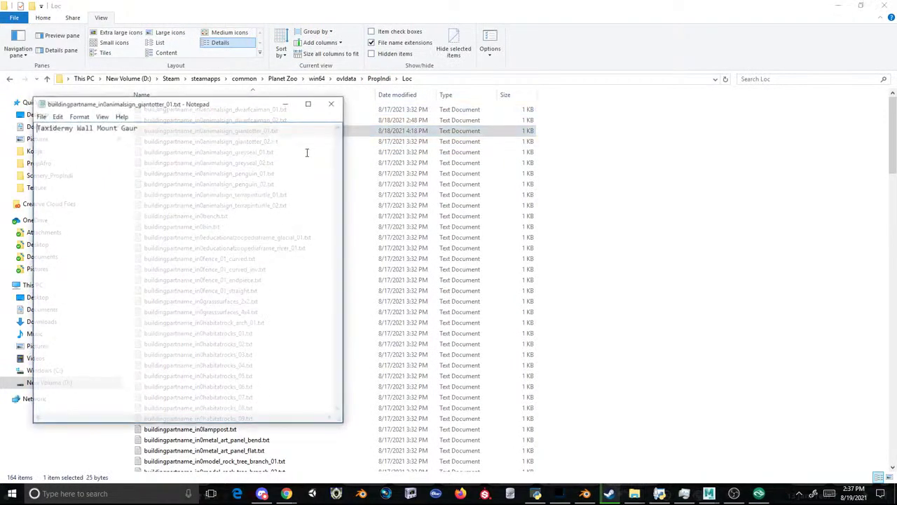
key("ctrl+a")
key("ctrl+c")
left_click(326, 103)
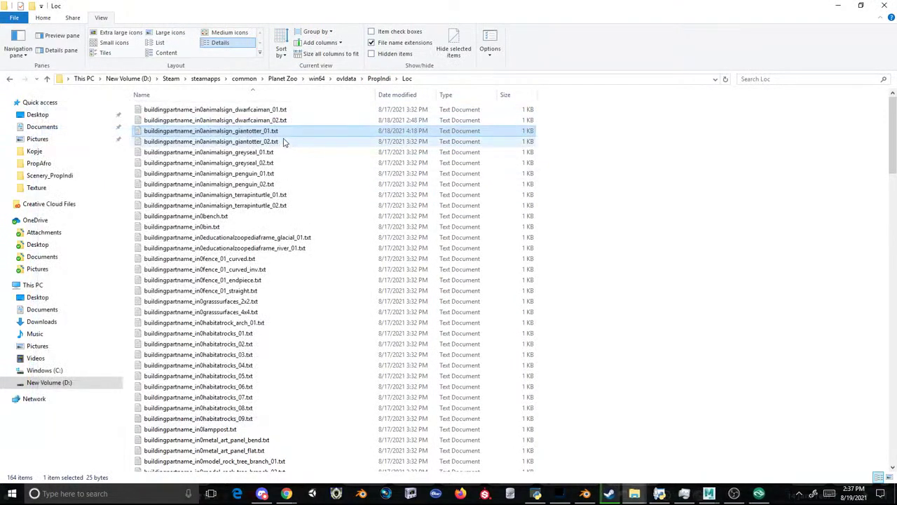
- Replace the text of buildingpartname_in0animalsign_giantotter_02.txt with "Taxidermy Wall Mount Axis Deer", save it and close it
double_click(282, 141)
key("ctrl+a")
key("ctrl+v")
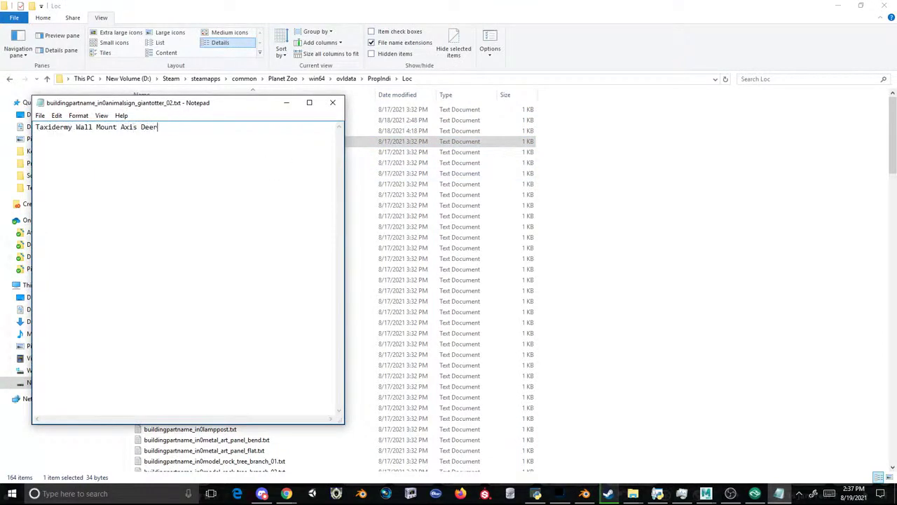
left_click(40, 115)
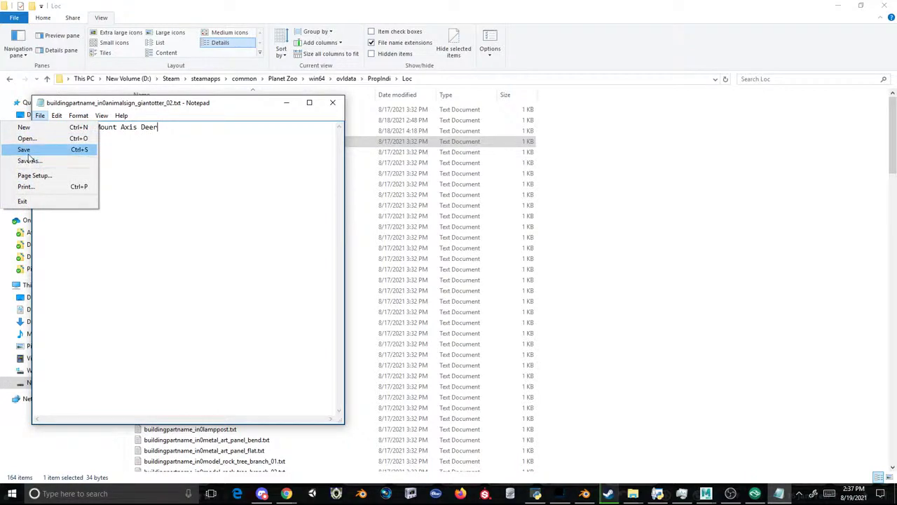
left_click(32, 149)
left_click(342, 103)
- Create an archive from PropIndi's Loc folder in OVL Archive Editor
left_click(379, 79)
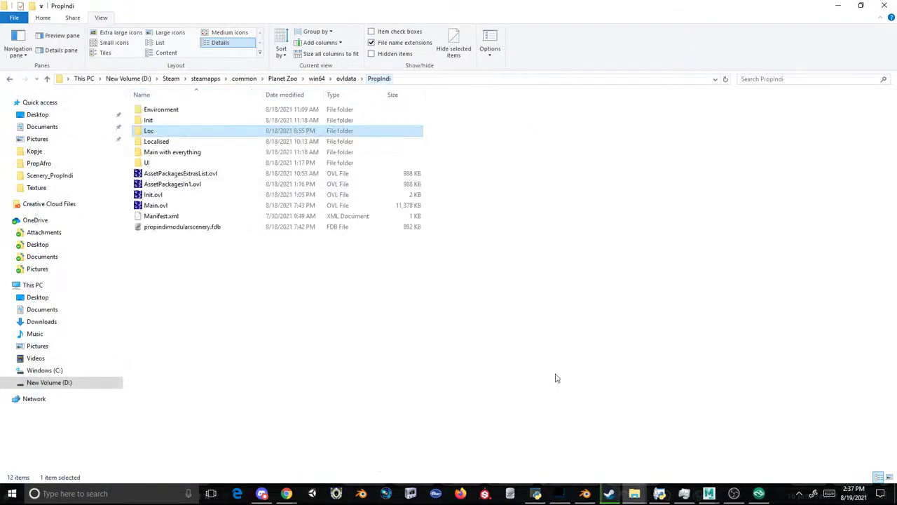
left_click(537, 494)
left_click(492, 110)
left_click(518, 152)
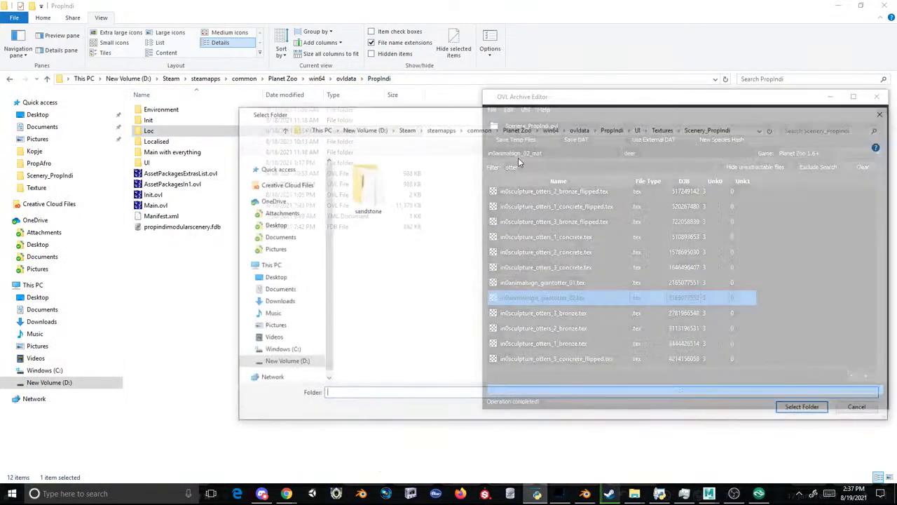
left_click(581, 128)
left_click(357, 197)
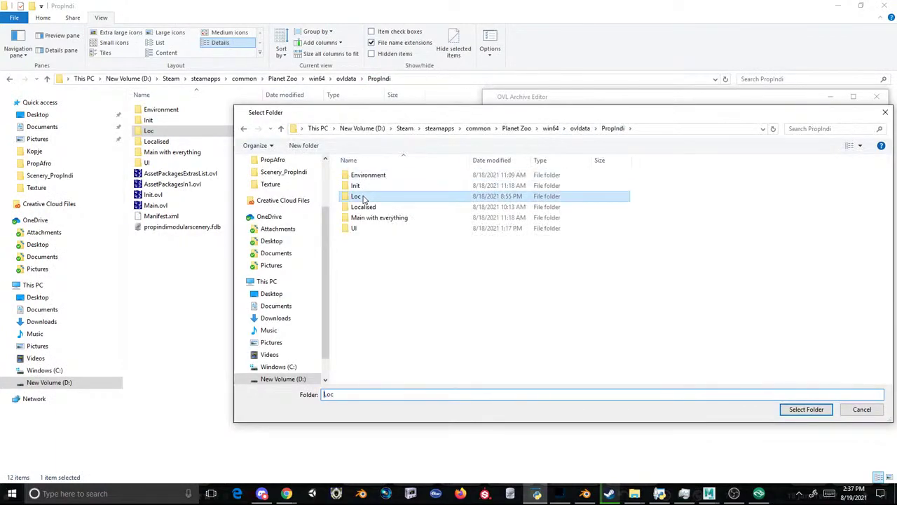
left_click(803, 409)
- Save the localisation archive over Loc.ovl in PropIndi's Localised\English\UnitedStates folder
left_click(492, 110)
left_click(505, 143)
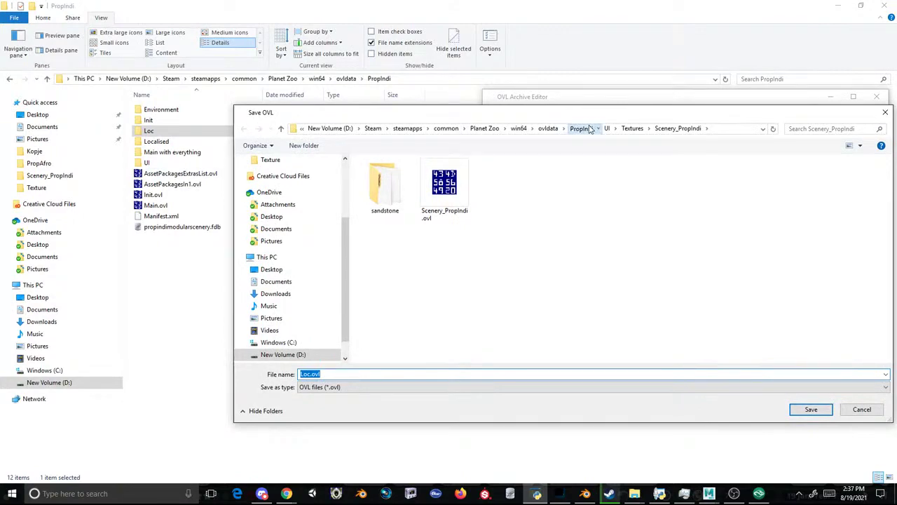
left_click(589, 126)
double_click(386, 208)
left_click(386, 208)
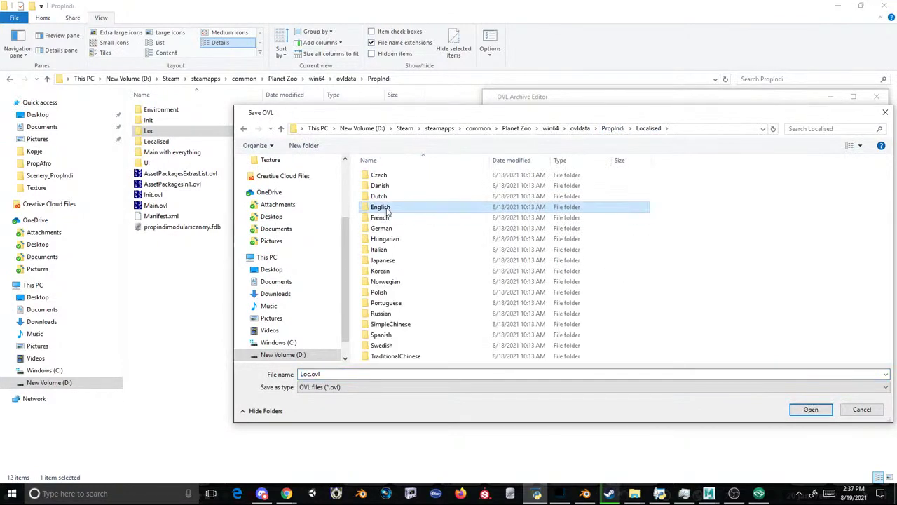
double_click(386, 208)
double_click(394, 186)
double_click(398, 177)
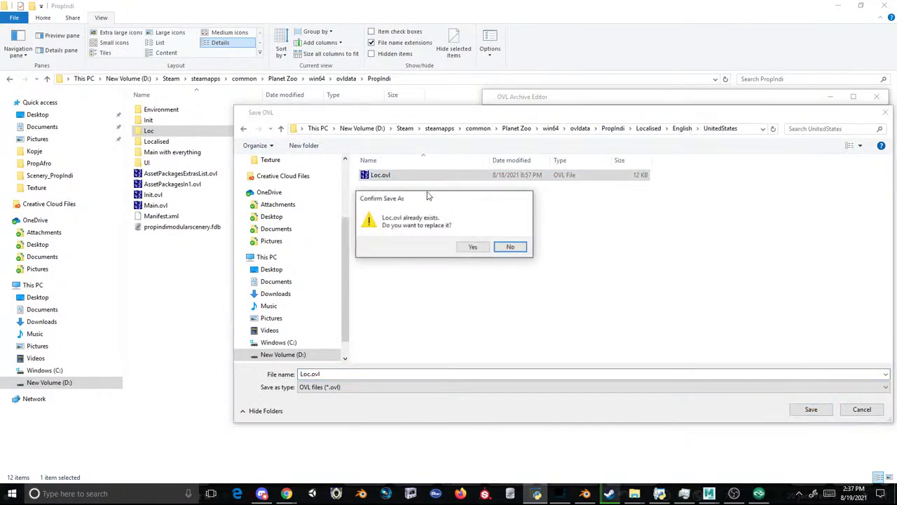
left_click(473, 246)
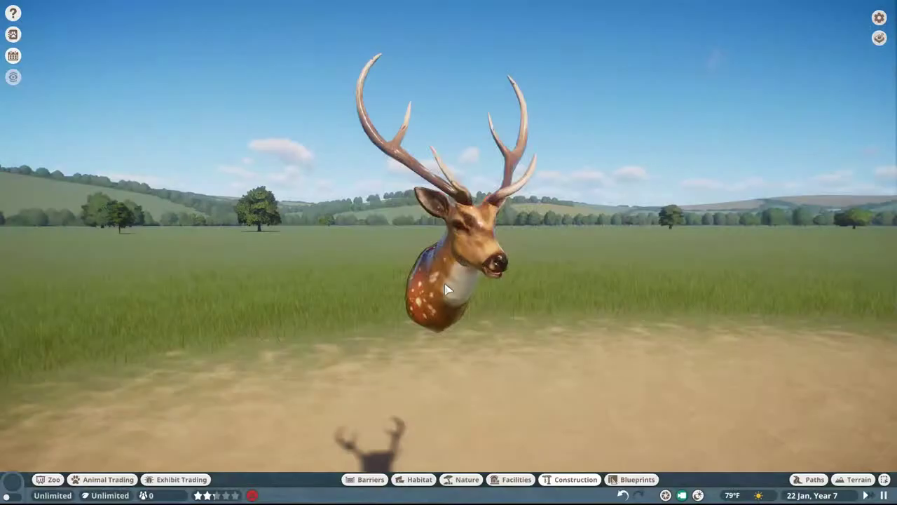
- Quit Planet Zoo, ending its process in Task Manager, and switch to the game's Steam library page
key("Escape")
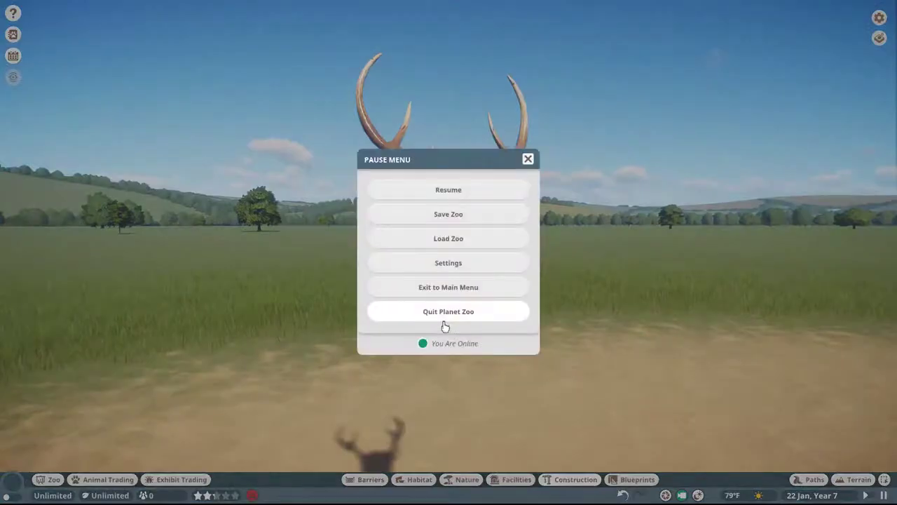
left_click(435, 312)
left_click(408, 283)
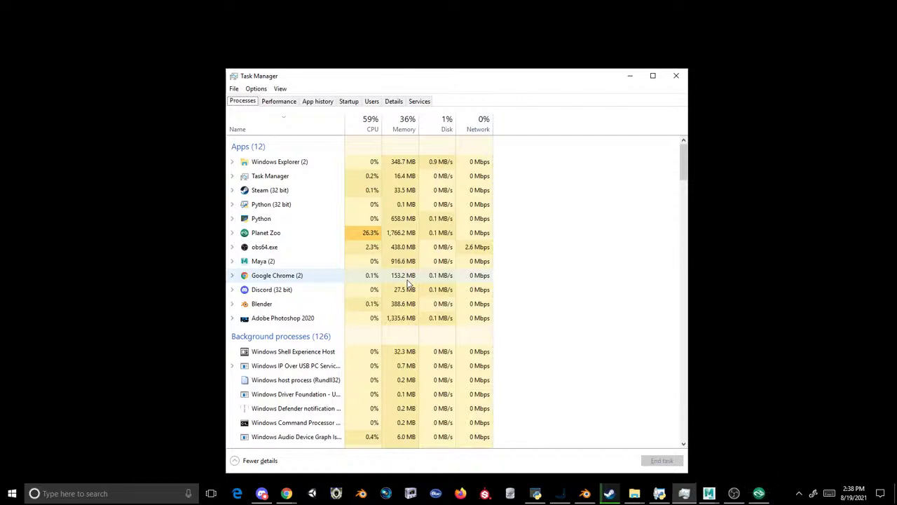
left_click(286, 235)
left_click(661, 461)
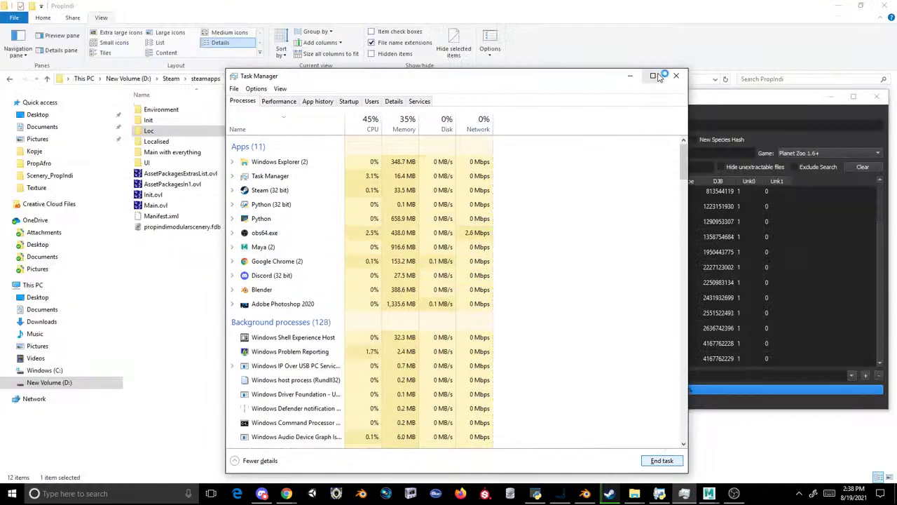
left_click(675, 75)
left_click(608, 493)
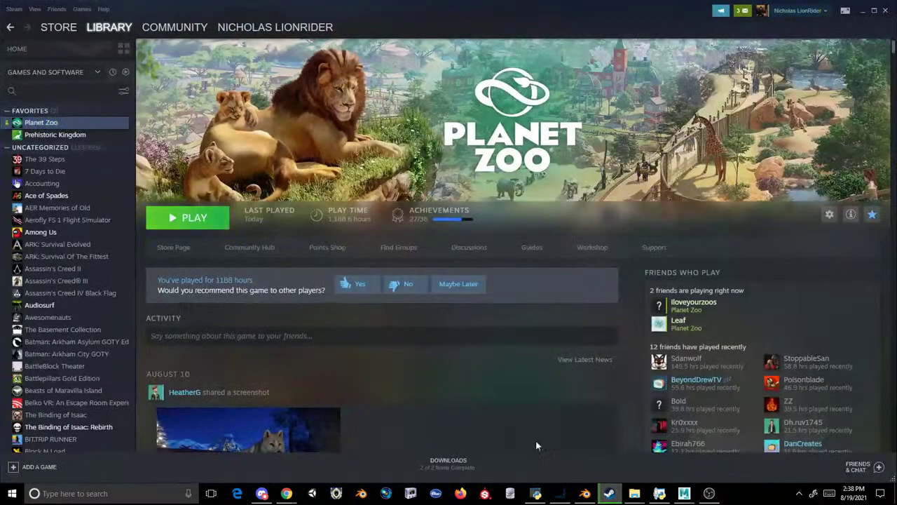
- Switch to OVL Archive Editor and load Scenery_PropIndi1.ovl from the UI\Textures\Scenery_PropIndi1 folder
left_click(536, 493)
left_click(492, 109)
left_click(507, 138)
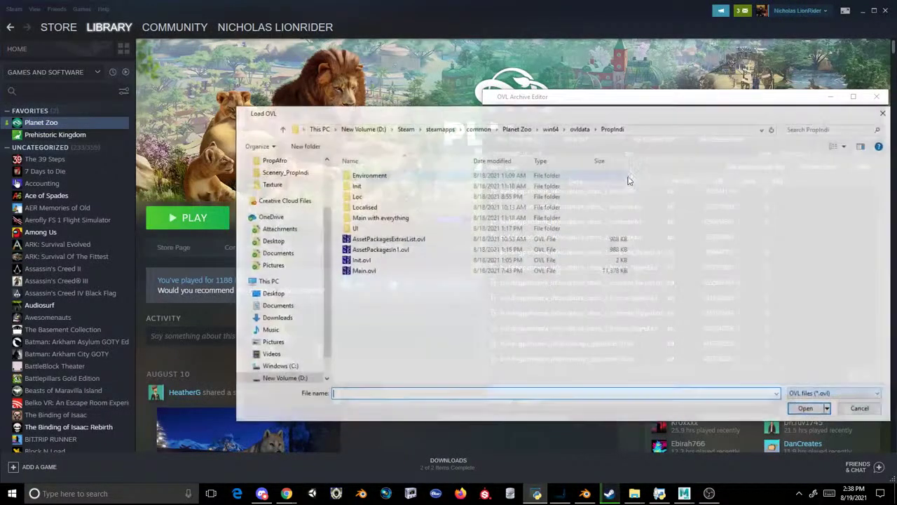
double_click(354, 228)
double_click(364, 174)
double_click(377, 186)
double_click(371, 183)
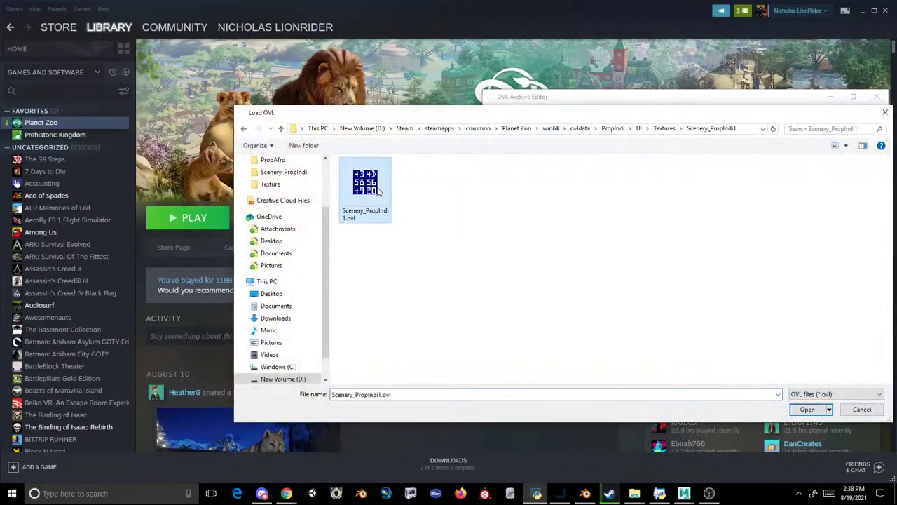
- Load Scenery_PropIndi.ovl from the UI\Textures\Scenery_PropIndi folder
left_click(493, 110)
left_click(507, 138)
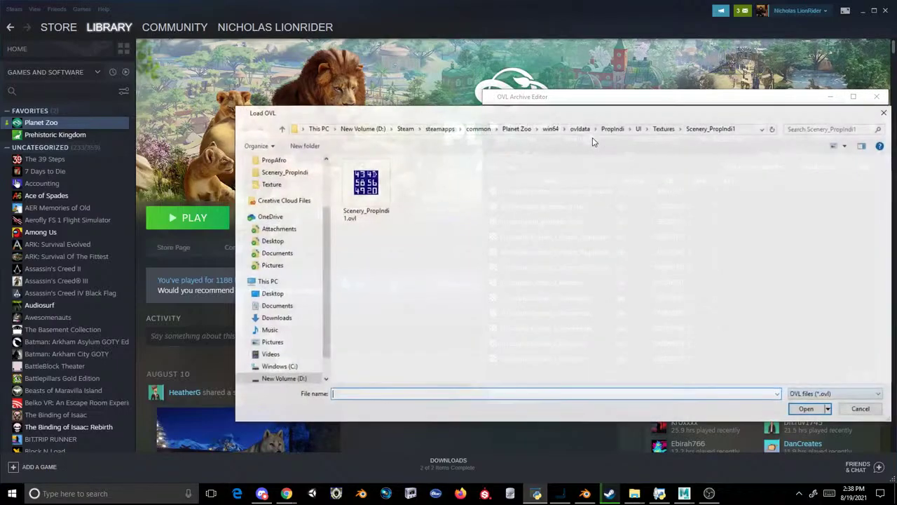
left_click(662, 128)
double_click(373, 175)
double_click(425, 189)
- Inject in0animalsign_giantotter_01.PNG into the loaded Scenery_PropIndi.ovl archive
left_click(493, 110)
left_click(508, 172)
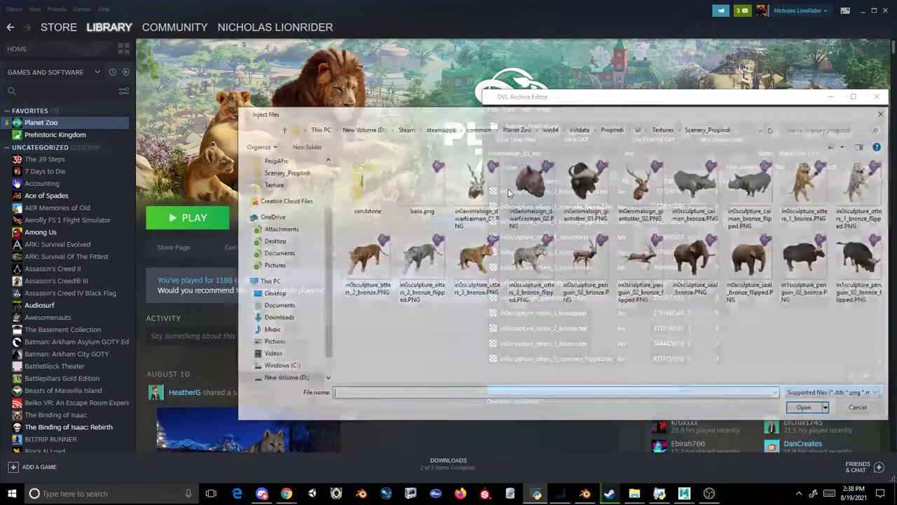
double_click(587, 184)
- Save the archive with the injected icon over the existing Scenery_PropIndi.ovl in UI\Textures\Scenery_PropIndi
left_click(492, 110)
left_click(502, 143)
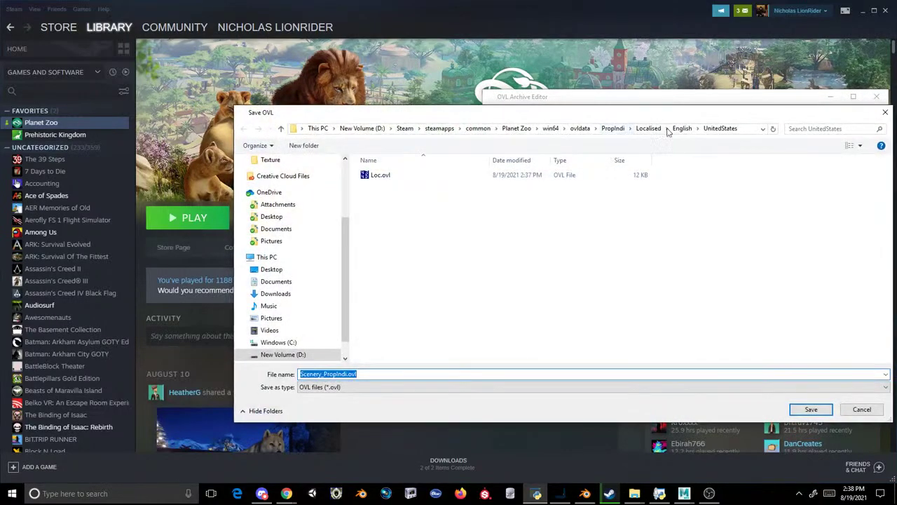
left_click(611, 129)
double_click(382, 227)
double_click(396, 176)
double_click(403, 175)
double_click(445, 181)
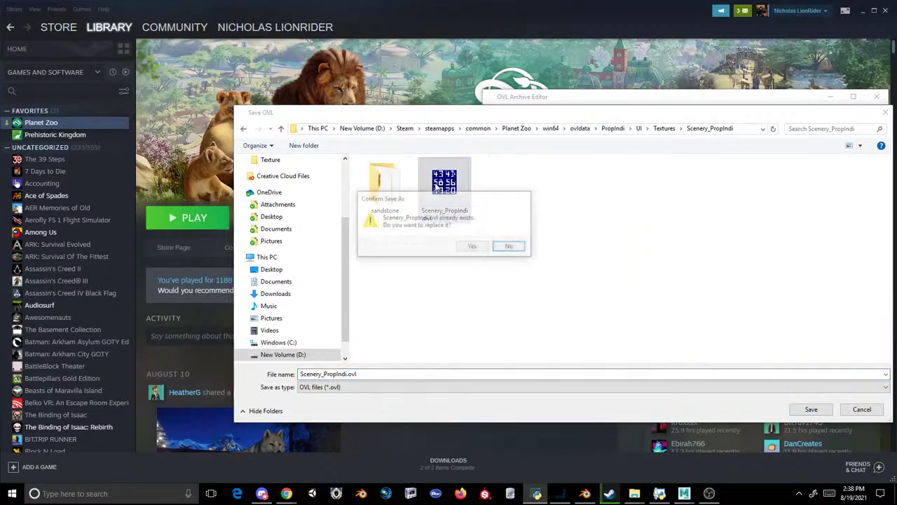
left_click(471, 246)
- Launch Planet Zoo from Steam and resume the saved Test Zoo
left_click(194, 217)
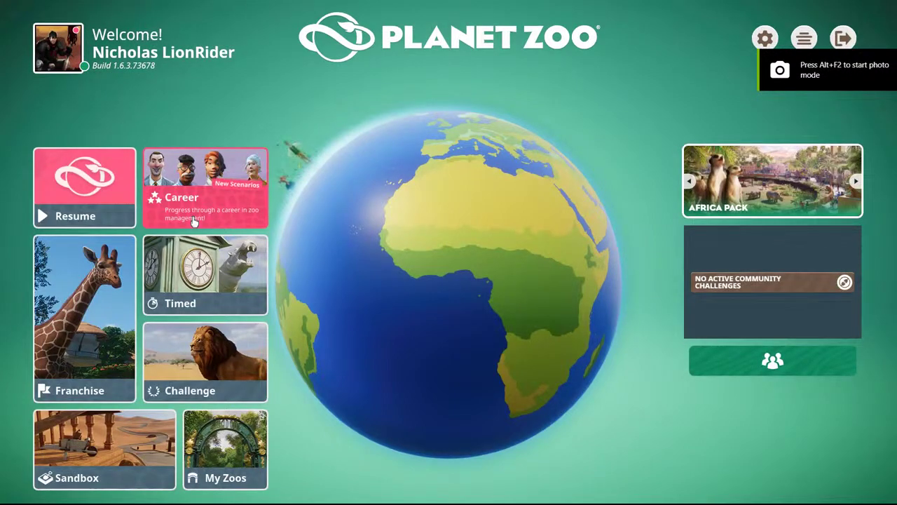
left_click(225, 449)
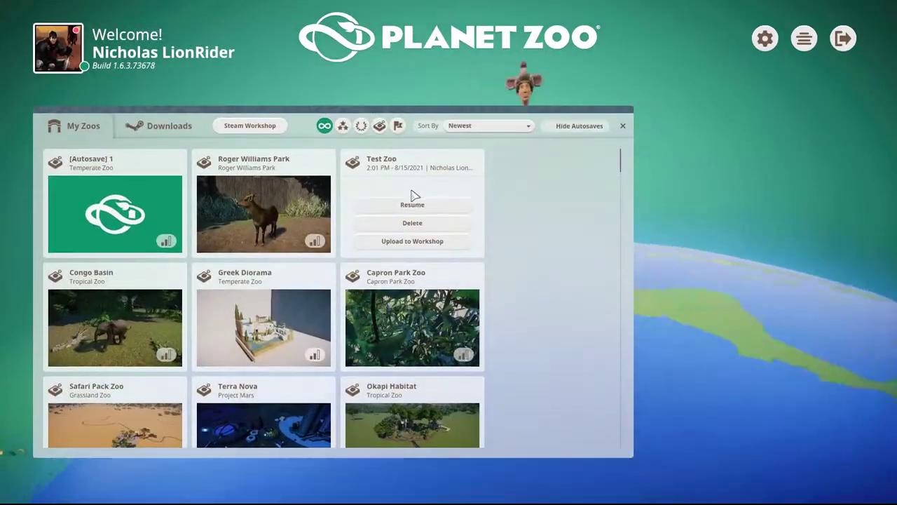
left_click(417, 204)
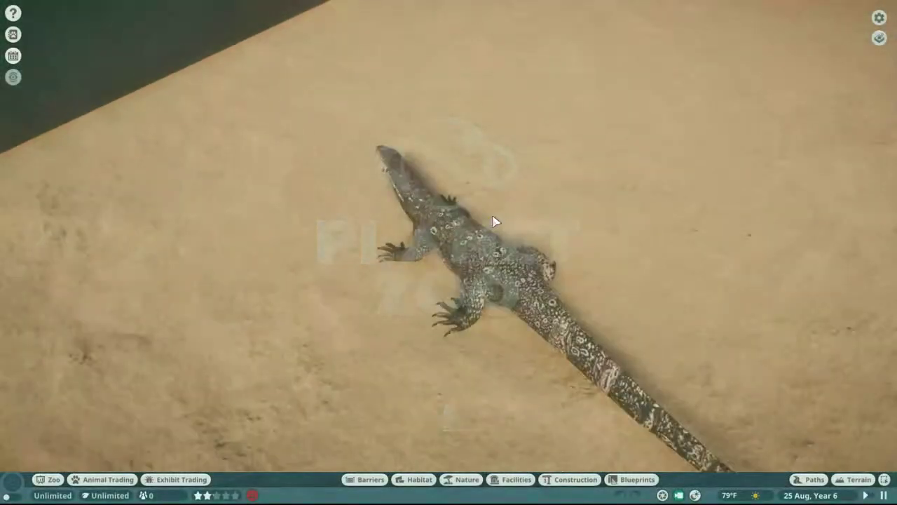
- Search the construction items for "taxidermy" and browse to the wall-mounted animal heads
key("w")
middle_click_drag(496, 222, 580, 478)
key("w")
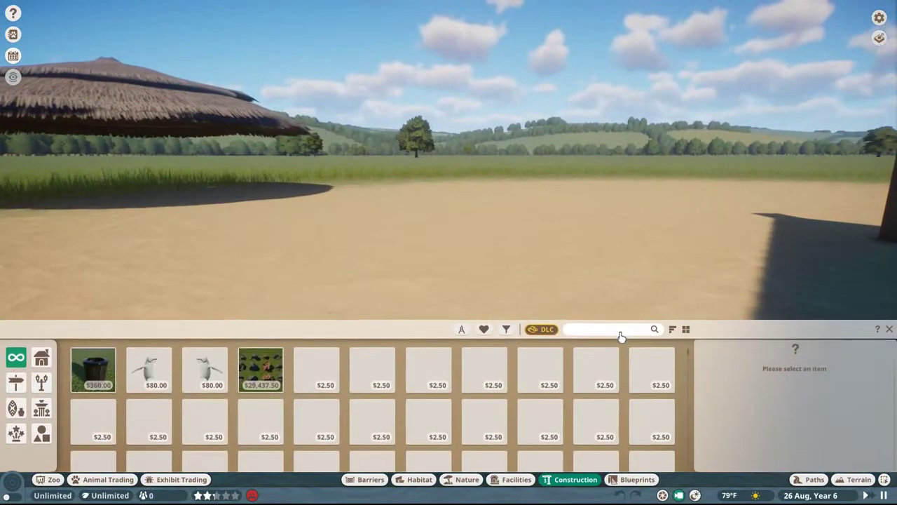
left_click(620, 331)
type("taxidermy")
scroll(512, 391, "down", 1)
scroll(346, 379, "down", 3)
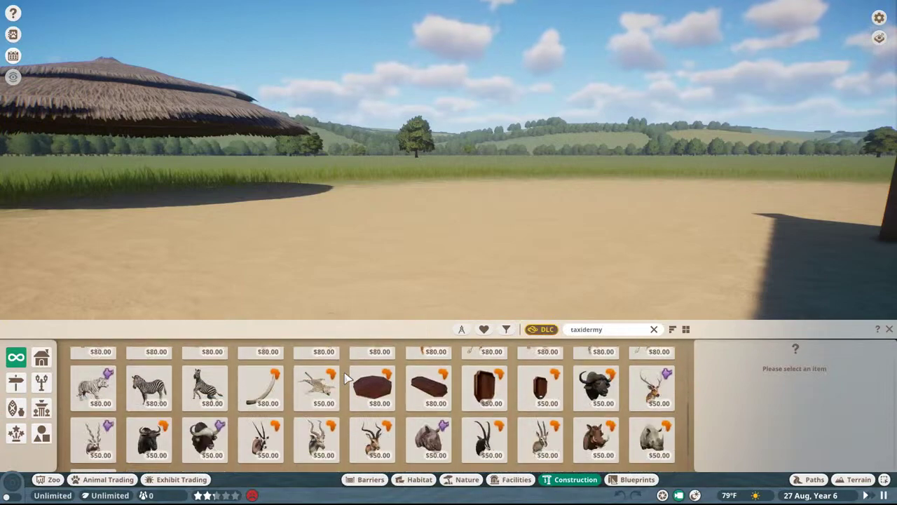
- Enlarge the item browser and check the Taxidermy Wall Mount Axis Deer entry and its icon among the taxidermy items
scroll(346, 379, "down", 1)
scroll(261, 386, "up", 1)
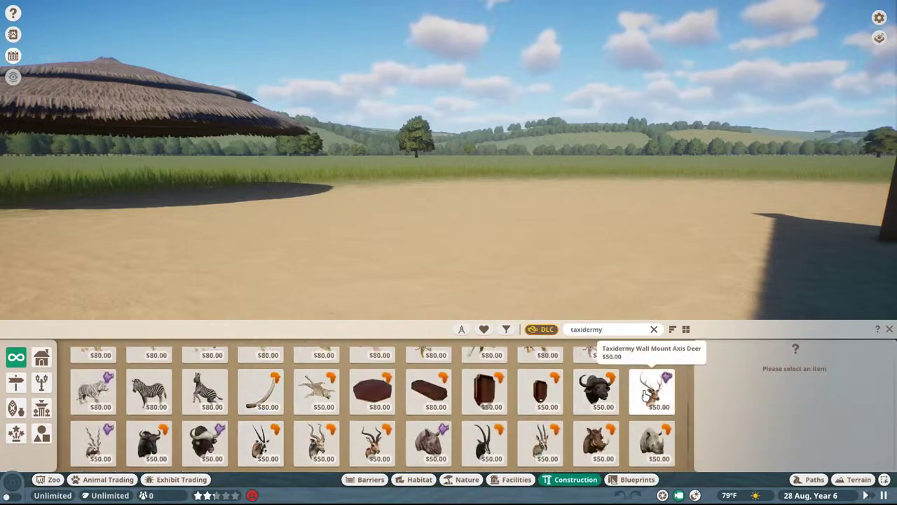
left_click_drag(429, 322, 442, 85)
scroll(443, 271, "up", 1)
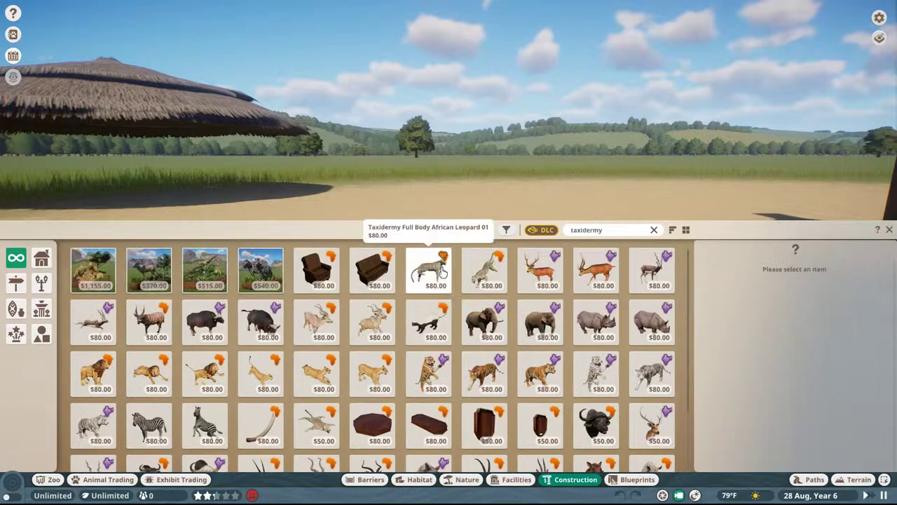
scroll(443, 272, "down", 2)
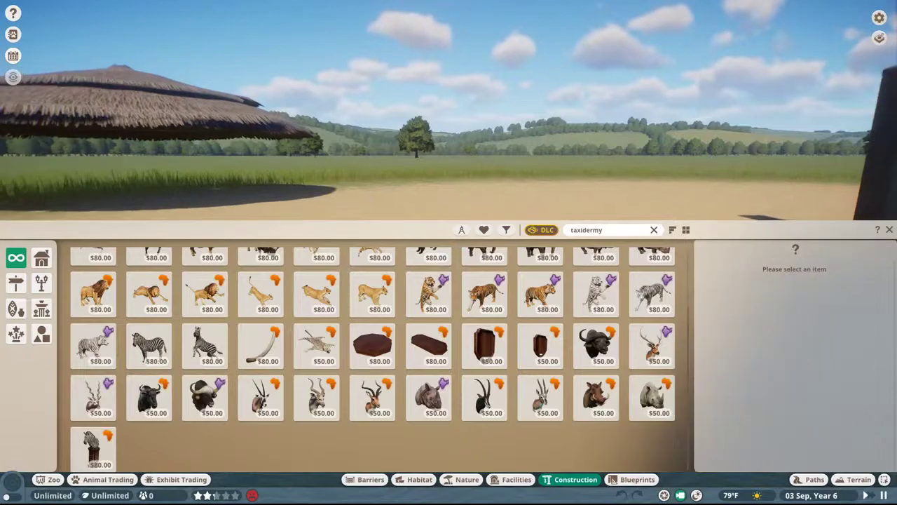
- Quit Planet Zoo, returning to the desktop, and open and close Task Manager
key("Escape")
key("Escape")
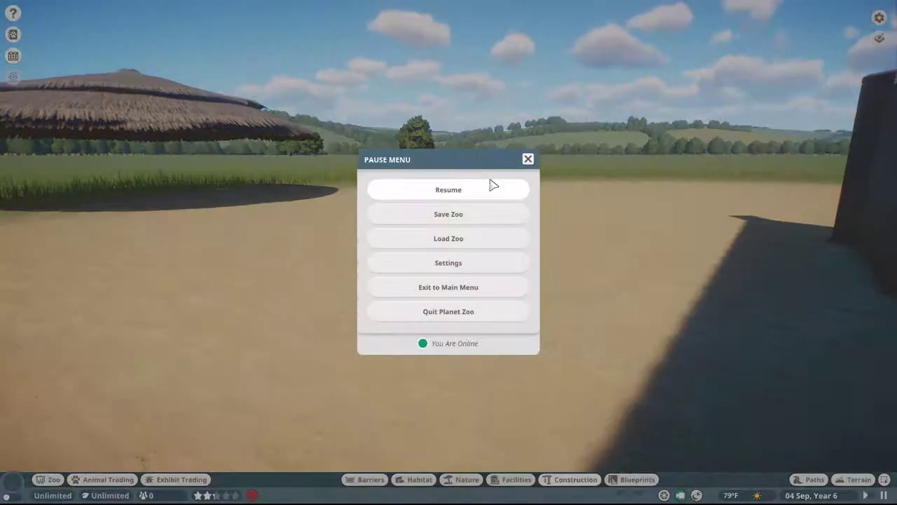
left_click(447, 312)
left_click(404, 287)
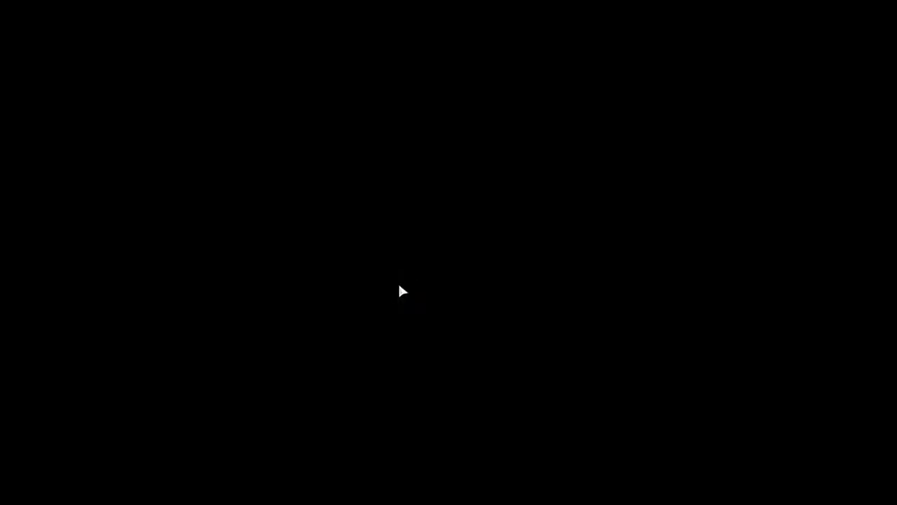
key("ctrl+shift+Escape")
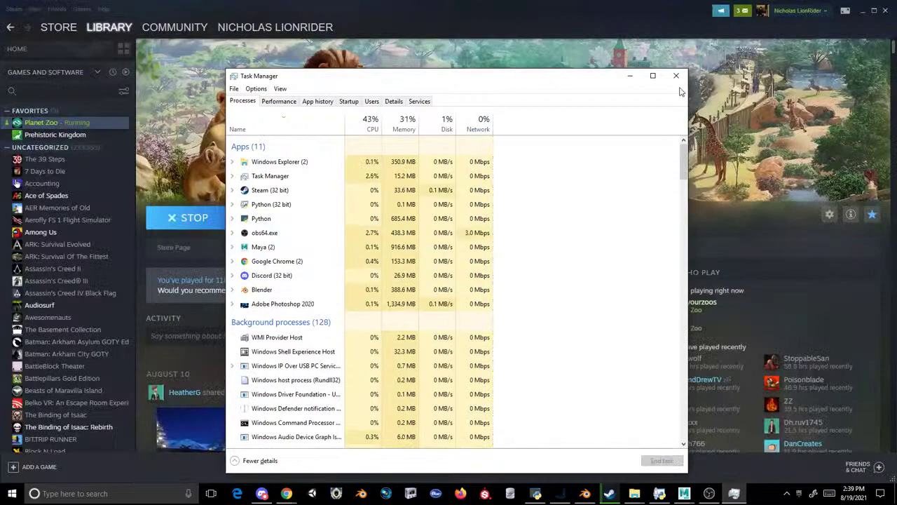
left_click(674, 76)
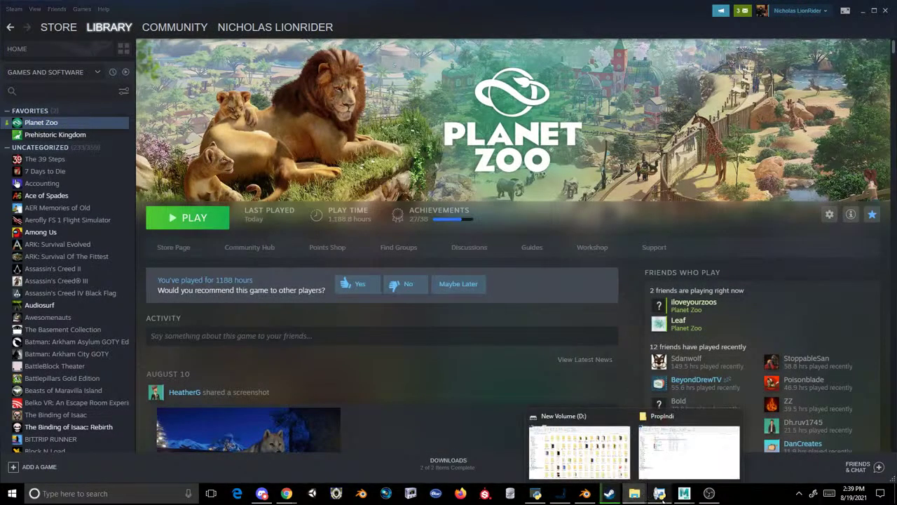
- Switch to Maya and close it without saving the untitled axis deer scene
mouse_move(681, 499)
left_click(698, 452)
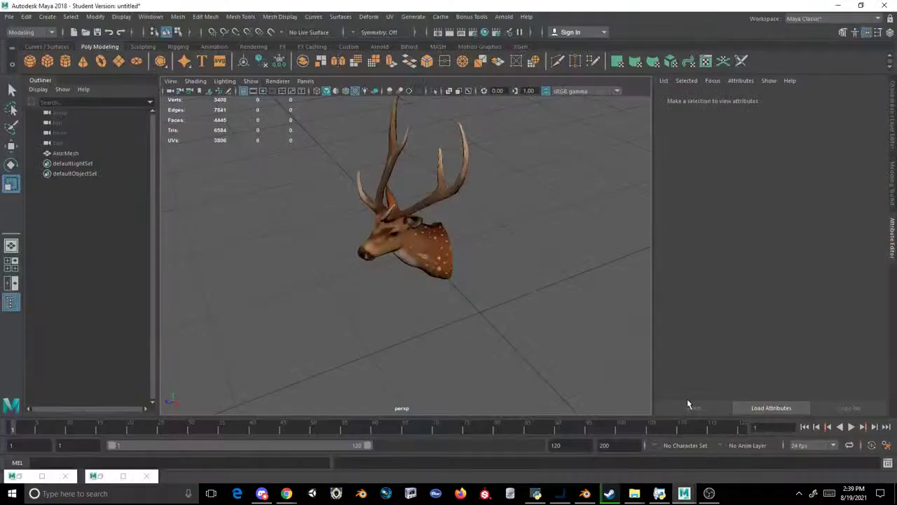
left_click(429, 246)
left_click(885, 6)
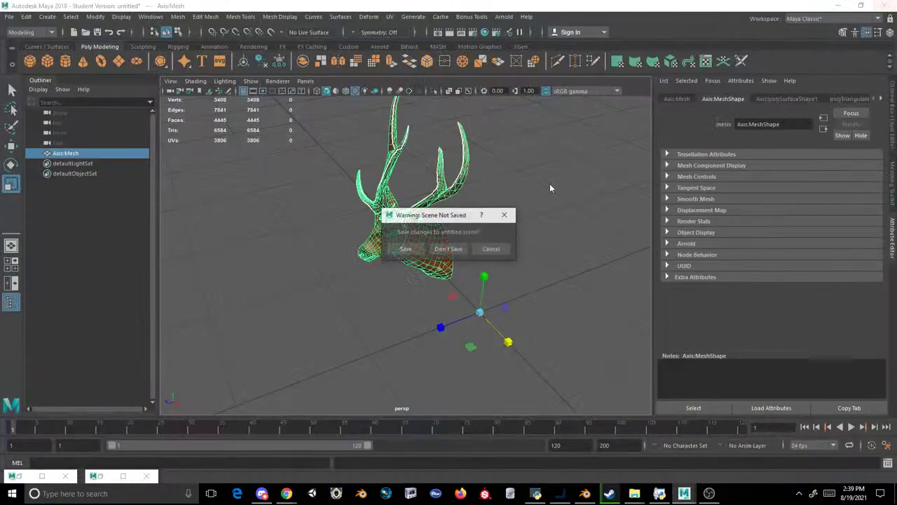
left_click(444, 249)
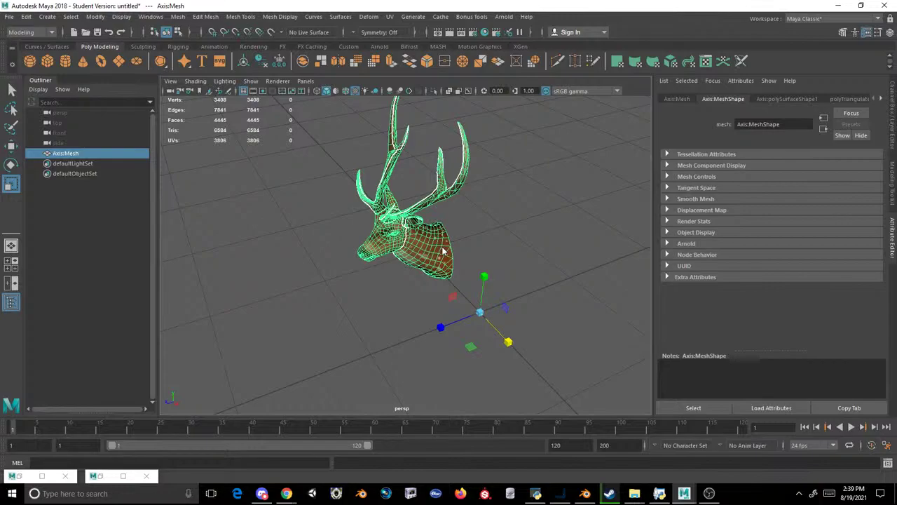
mouse_move(273, 491)
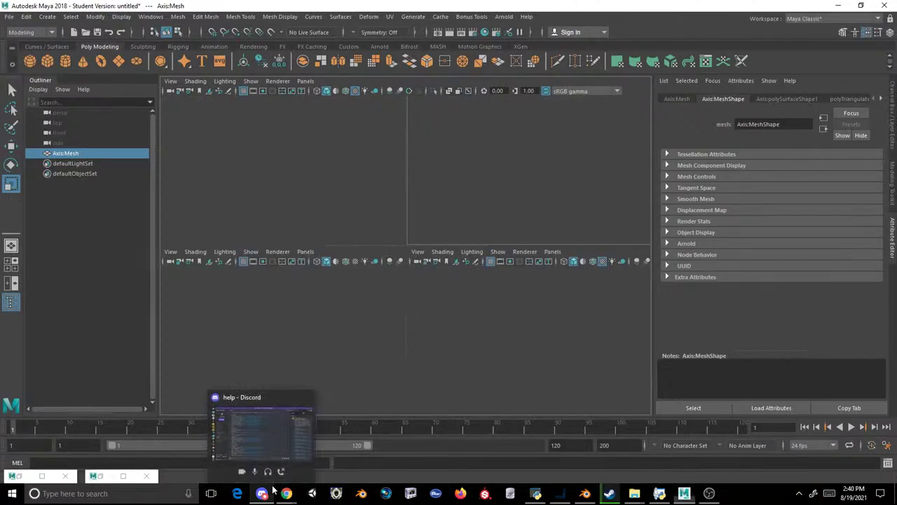
left_click(276, 449)
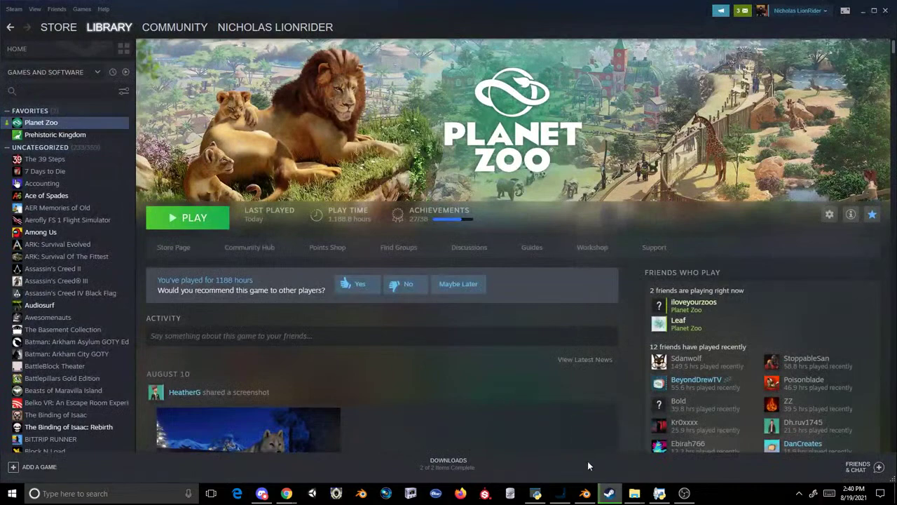
- Switch to Photoshop and quit it, discarding the changes to base.png and the other open document
left_click(559, 493)
left_click(885, 5)
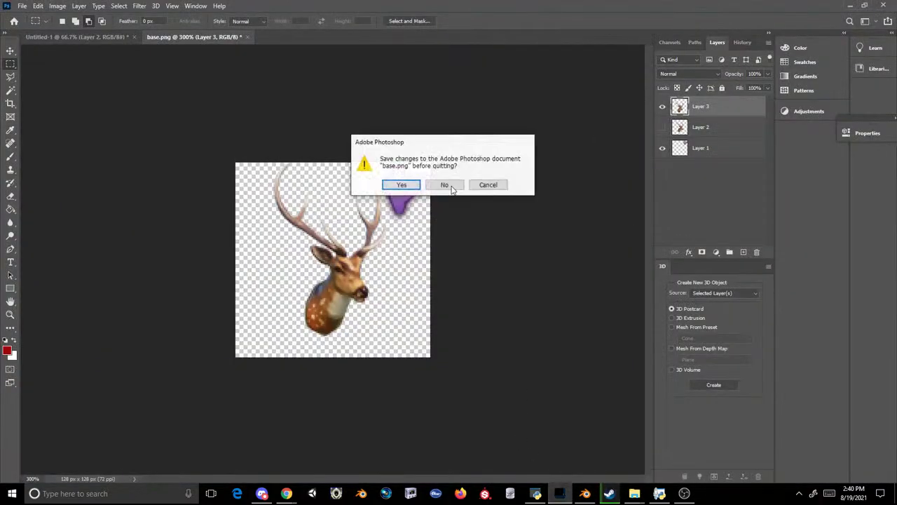
left_click(444, 185)
left_click(448, 186)
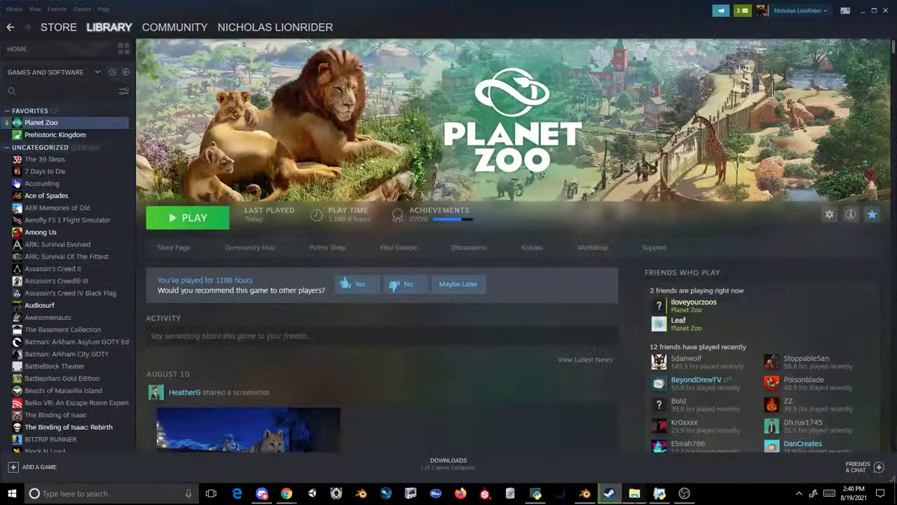
- Bring up the PropIndi folder in File Explorer, and view the results of the taxidermy poll in Chrome
mouse_move(635, 492)
left_click(689, 449)
left_click(535, 392)
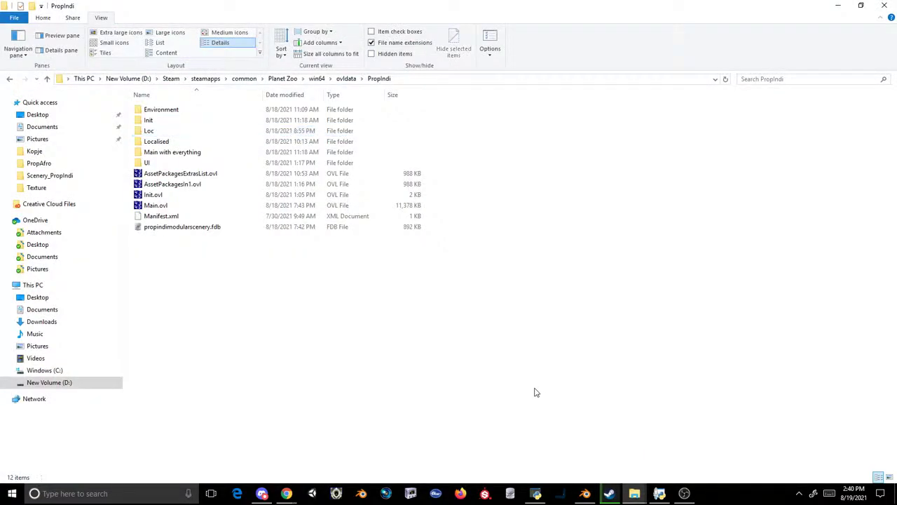
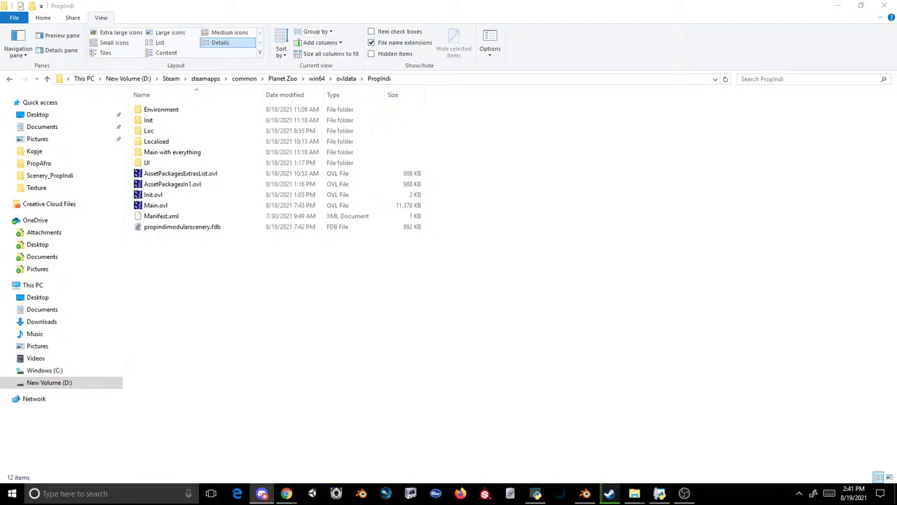
mouse_move(287, 493)
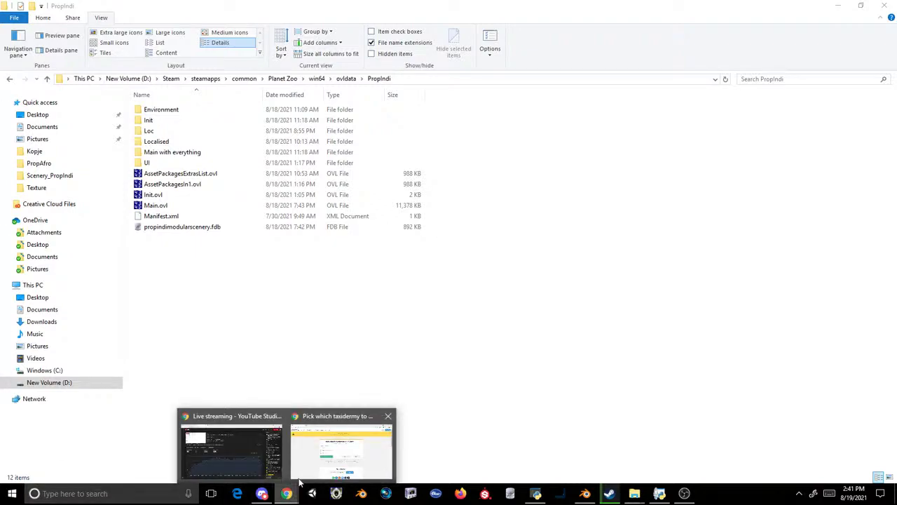
left_click(314, 449)
left_click(485, 285)
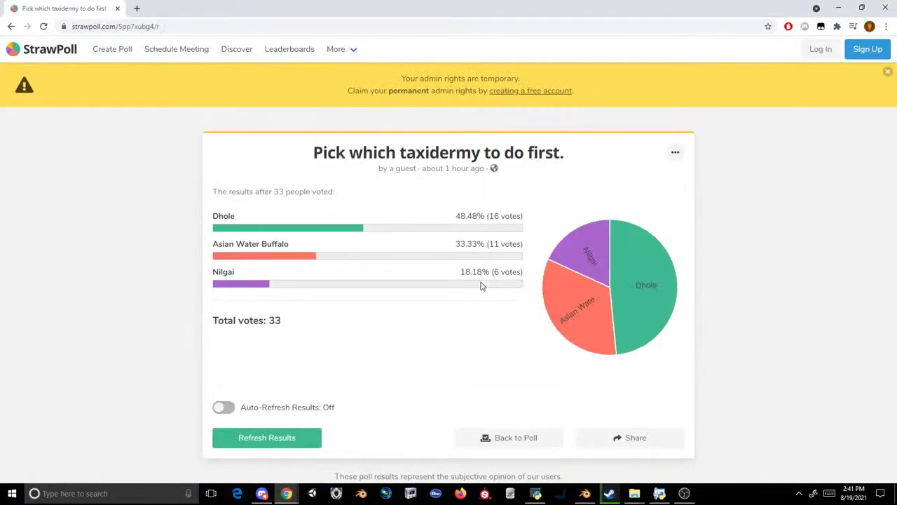
- Start loading another archive in the OVL Archive Editor and look through Content0 and Content6\Animals in ovldata
left_click(535, 493)
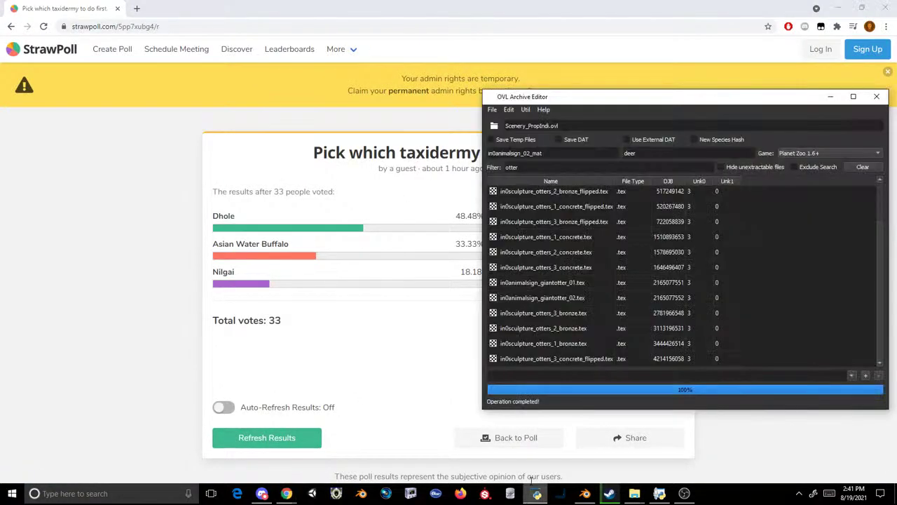
left_click(492, 110)
left_click(512, 119)
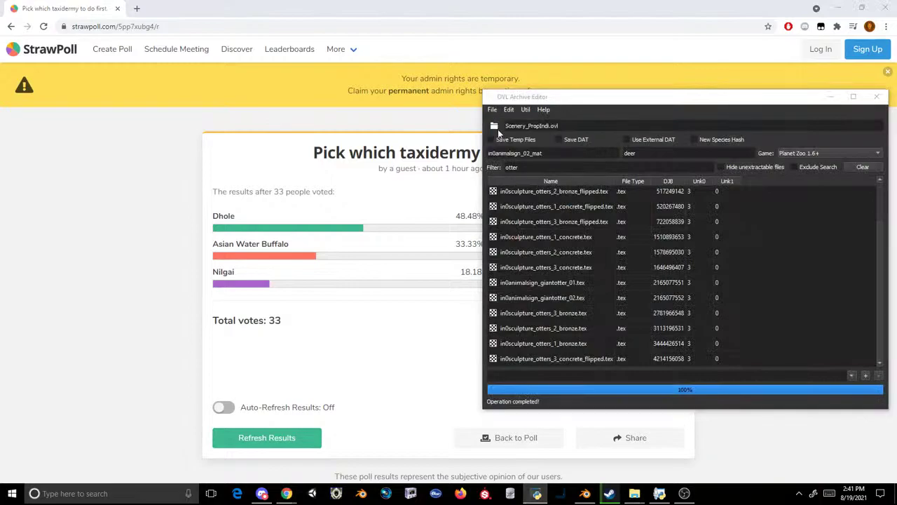
left_click(549, 128)
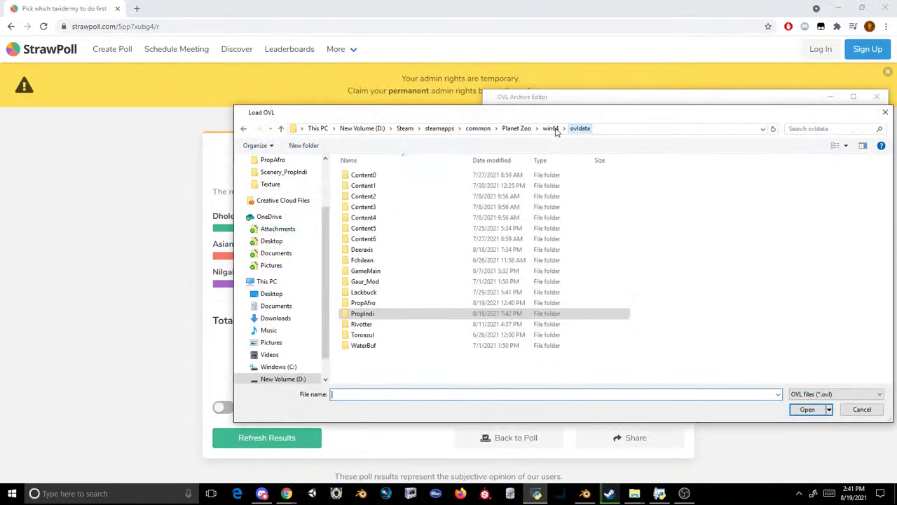
double_click(384, 175)
left_click(243, 128)
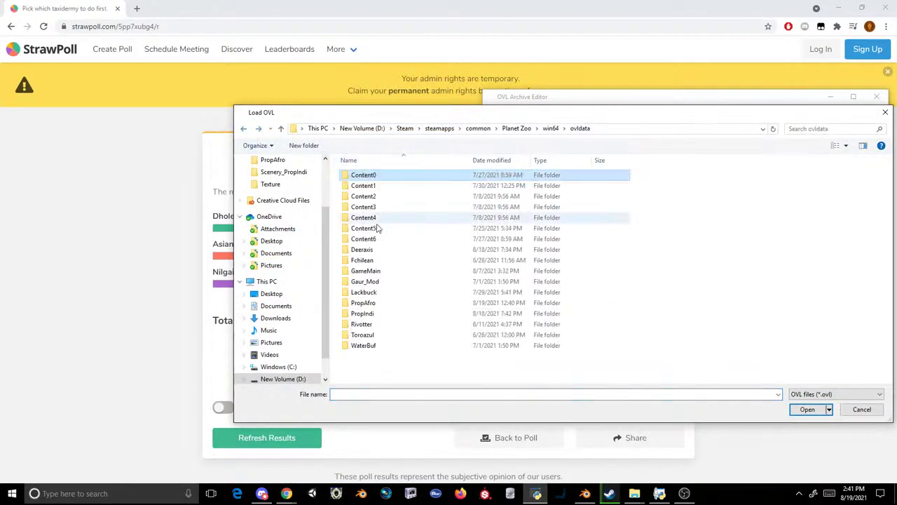
double_click(376, 239)
double_click(367, 175)
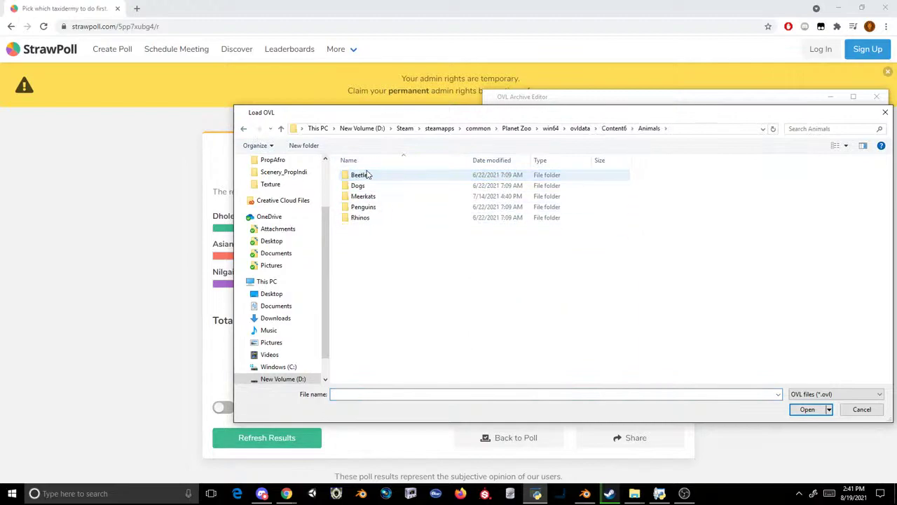
left_click(243, 128)
left_click(243, 128)
- Load Dhole_Male.ovl from Content5\Animals\Dogs\Dhole\Dhole_Male in ovldata
left_click(363, 218)
double_click(363, 227)
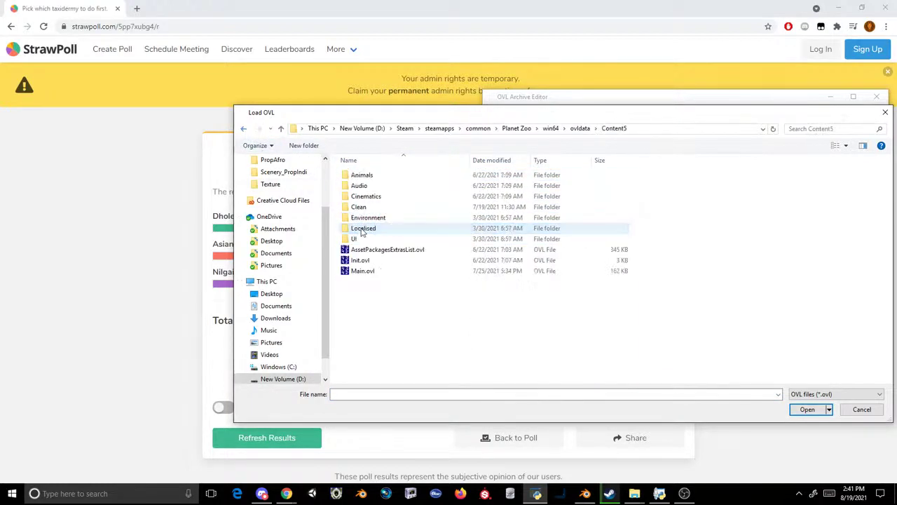
double_click(361, 175)
double_click(361, 206)
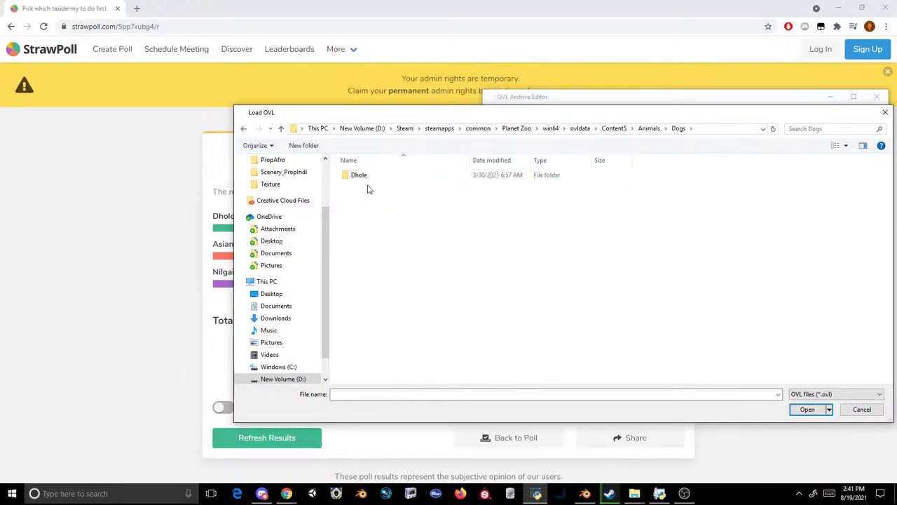
double_click(363, 177)
double_click(373, 193)
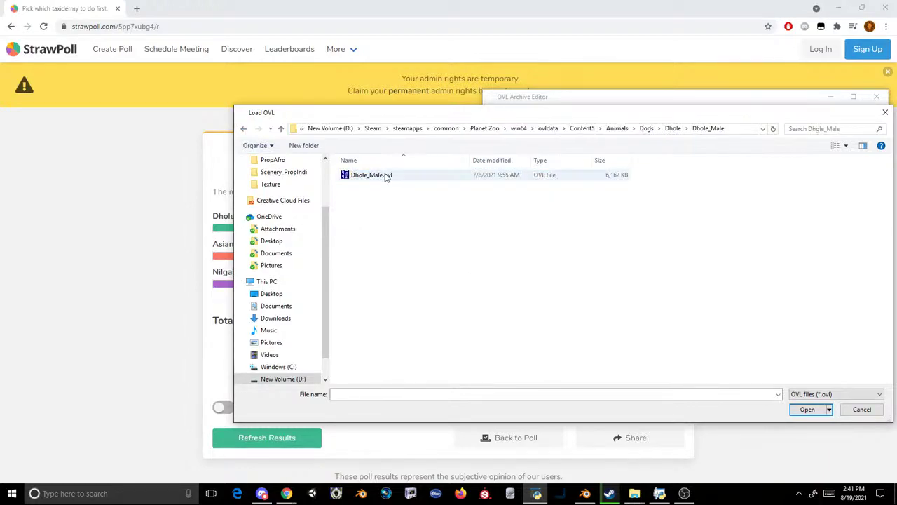
double_click(386, 175)
- Start extracting the dhole archive and look through the Kopje, PropAfro and Texture folders for an output location
left_click(508, 110)
left_click(519, 121)
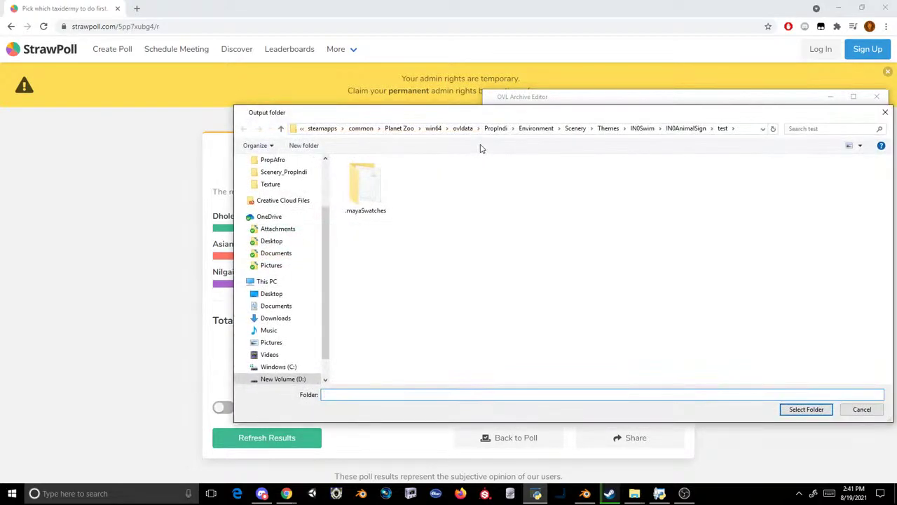
scroll(286, 197, "up", 2)
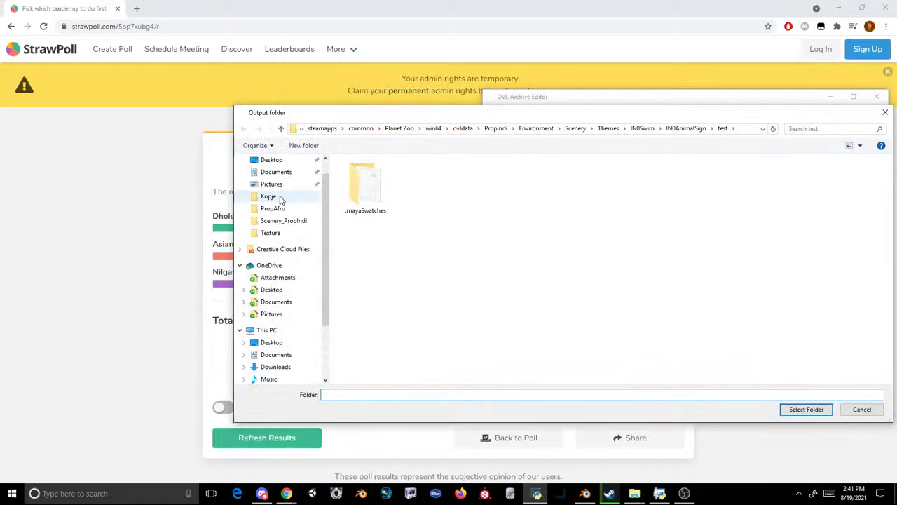
left_click(281, 196)
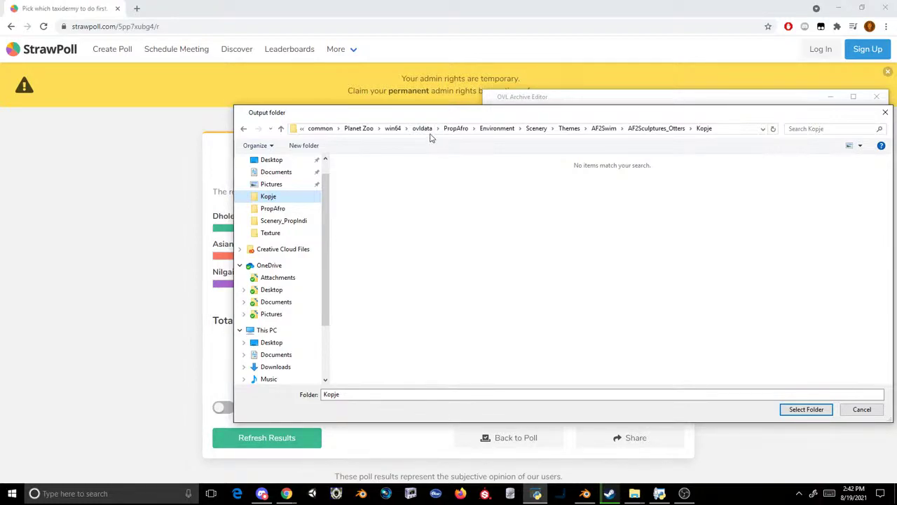
left_click(454, 129)
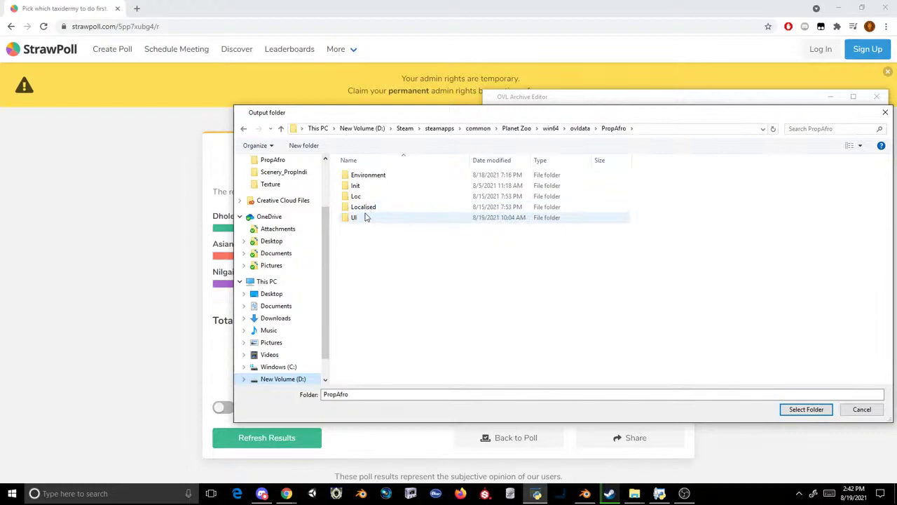
scroll(308, 219, "up", 2)
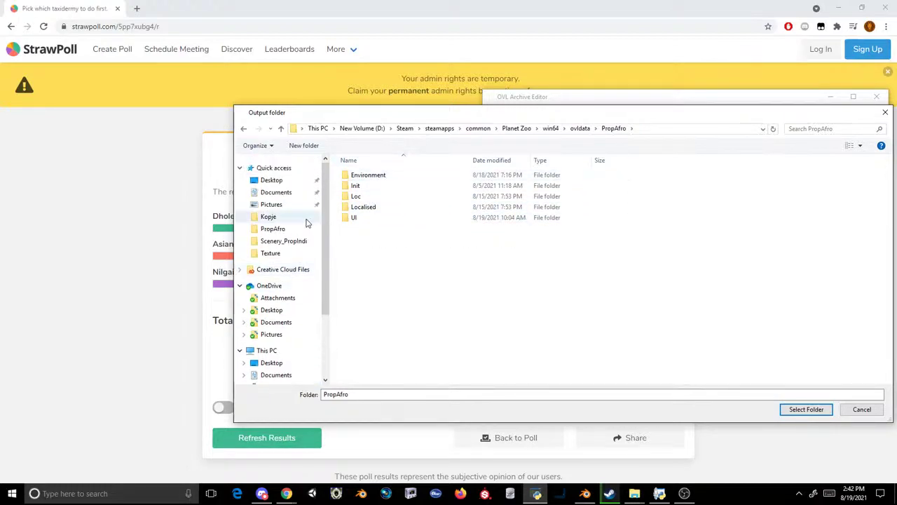
left_click(270, 217)
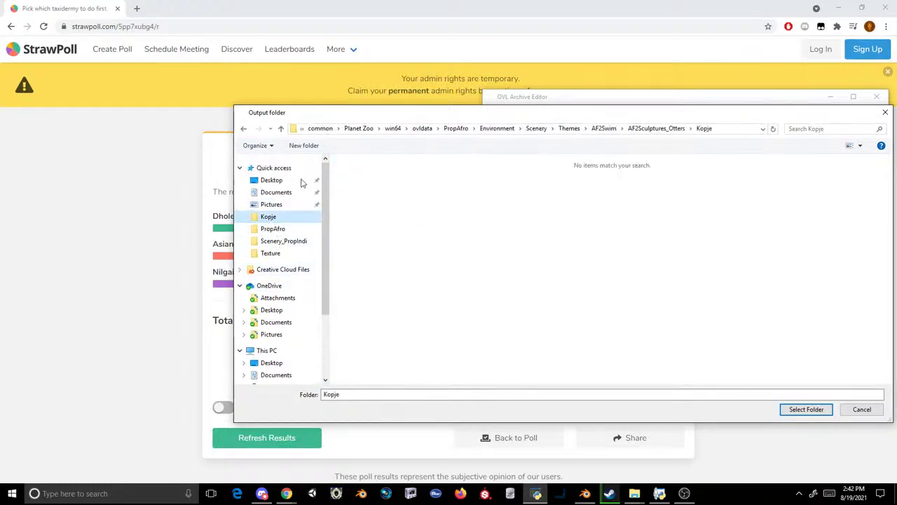
left_click(279, 228)
left_click(284, 252)
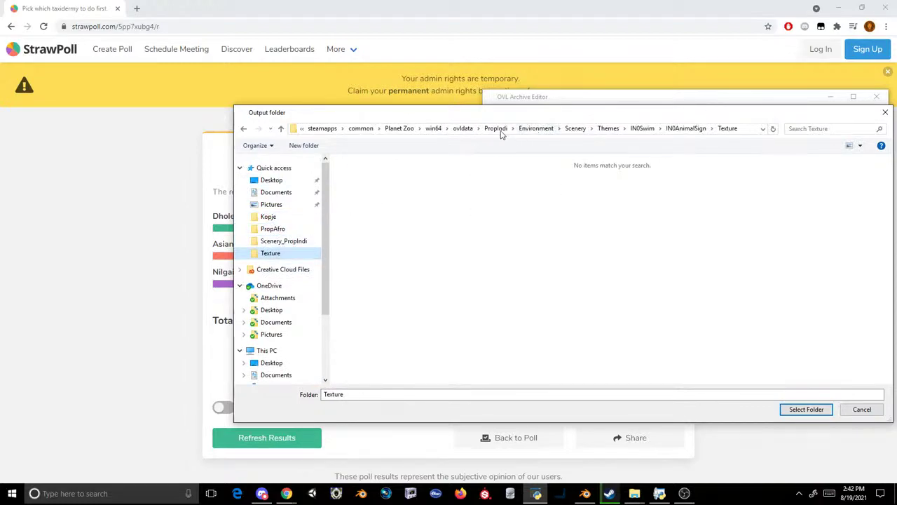
- Search New Volume (D:) for "shark mod" as the output location and go to its Updated Mods folder
left_click(404, 130)
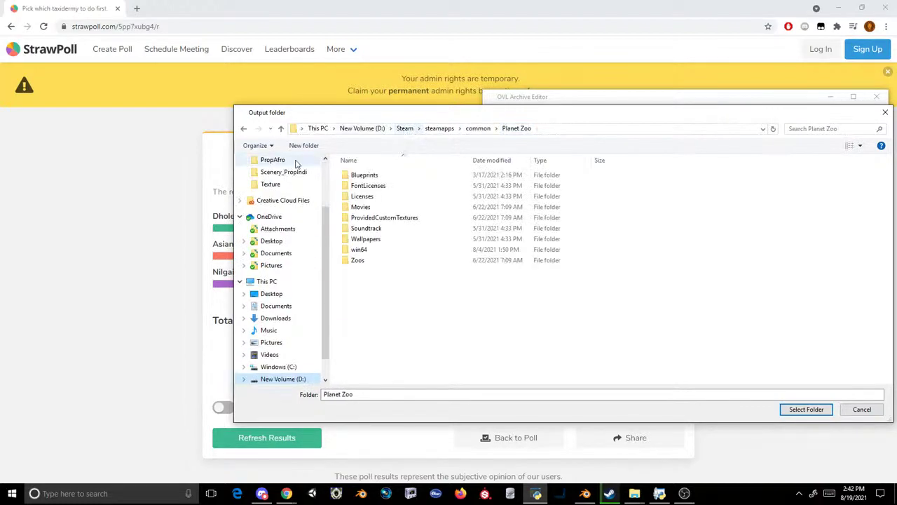
left_click(347, 128)
left_click(813, 129)
type("sh")
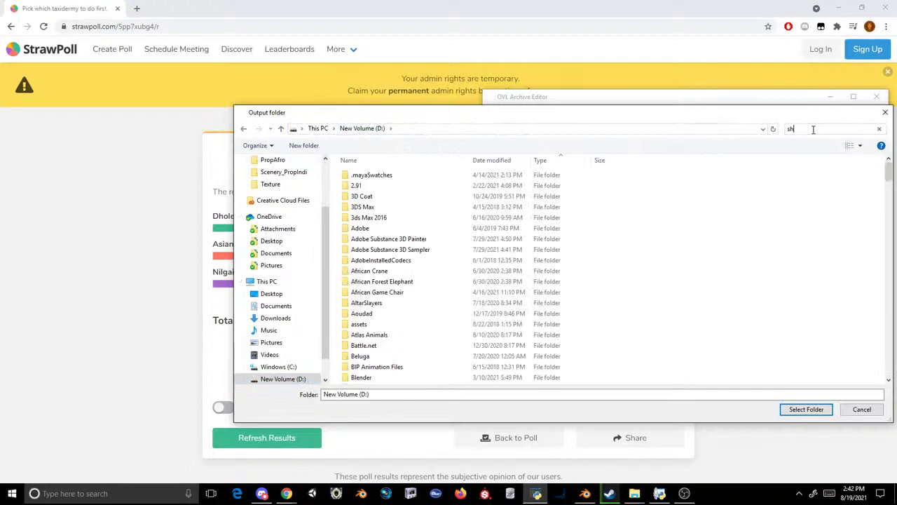
type("ark mod")
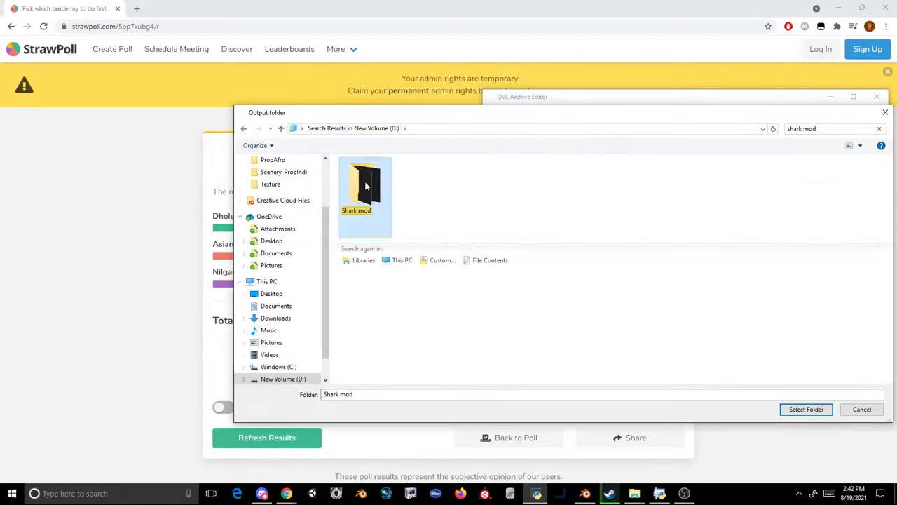
double_click(365, 180)
scroll(388, 242, "down", 4)
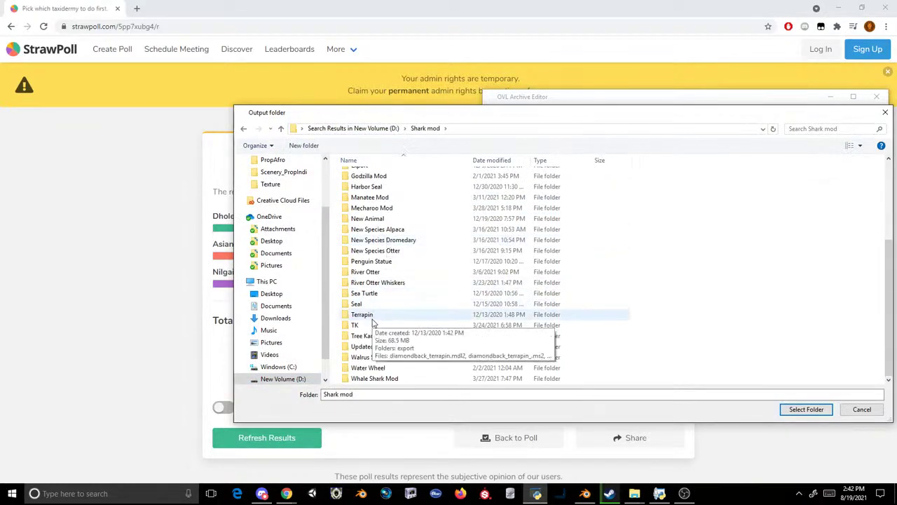
double_click(374, 345)
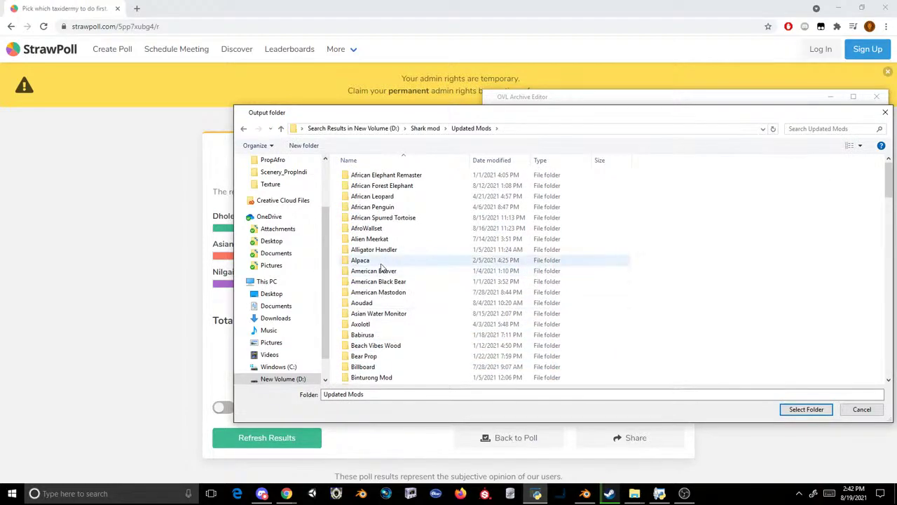
- Look through the AfroWallset folder's subfolders for a suitable place to extract the dhole files
double_click(366, 229)
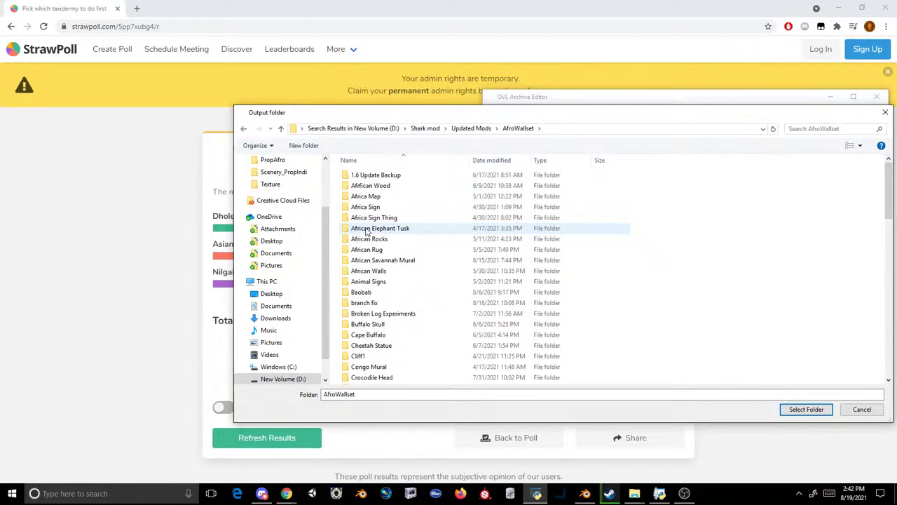
scroll(420, 210, "down", 15)
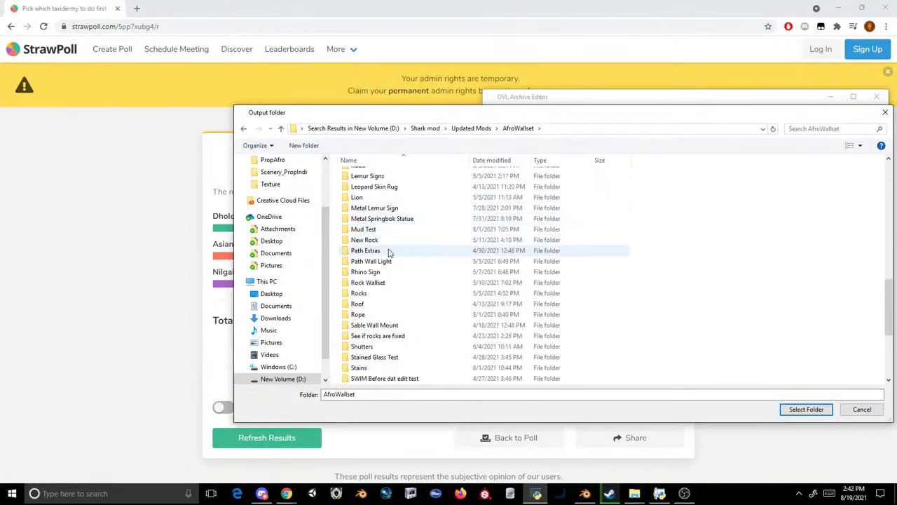
scroll(343, 210, "down", 4)
scroll(344, 249, "up", 12)
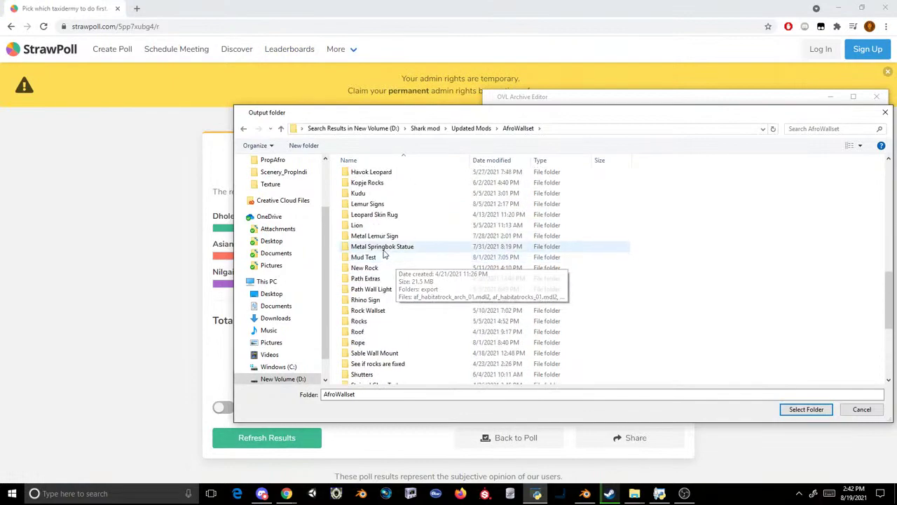
scroll(371, 312, "down", 4)
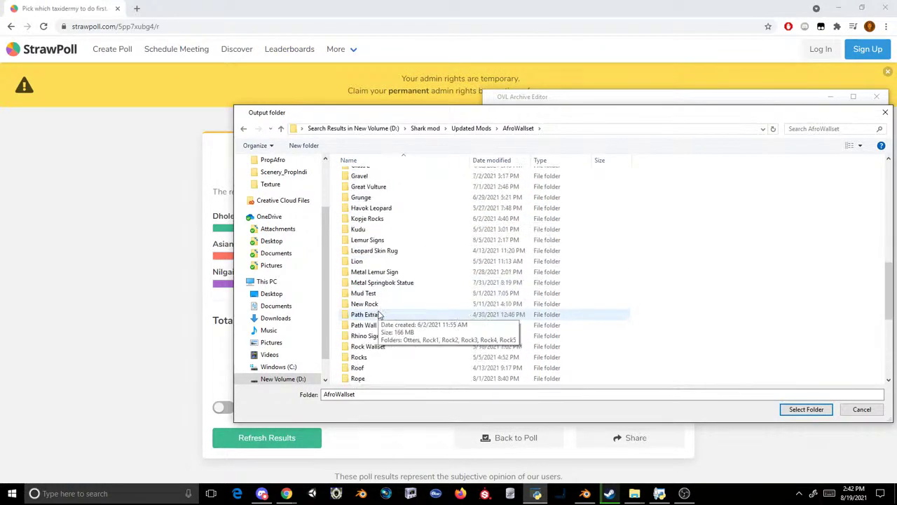
scroll(421, 288, "up", 3)
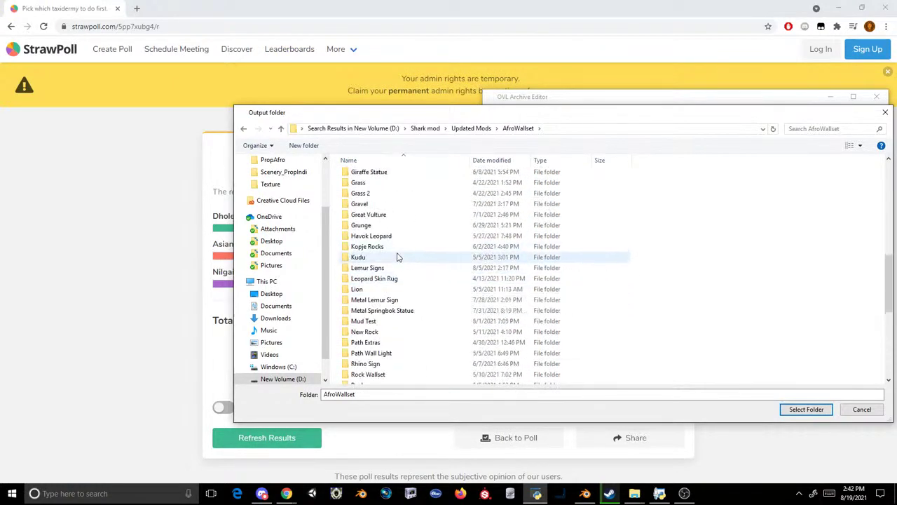
scroll(388, 269, "down", 4)
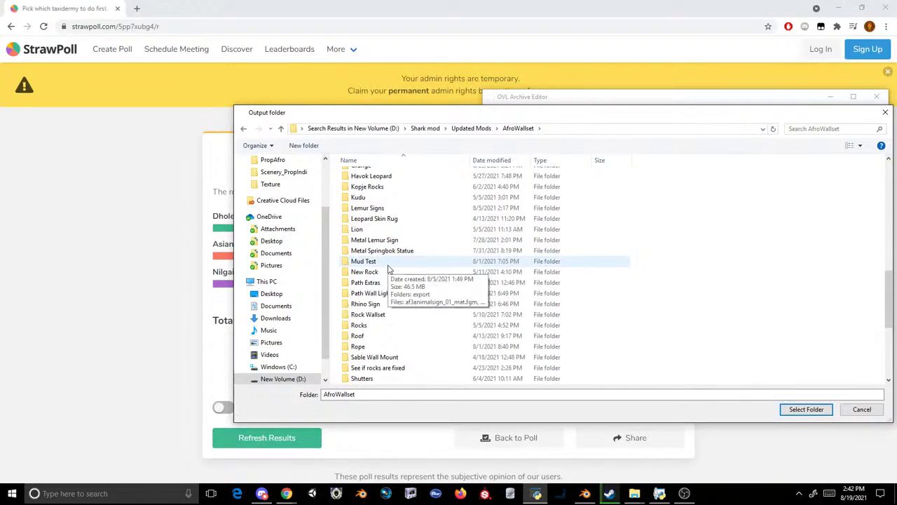
scroll(385, 273, "up", 6)
scroll(385, 272, "up", 8)
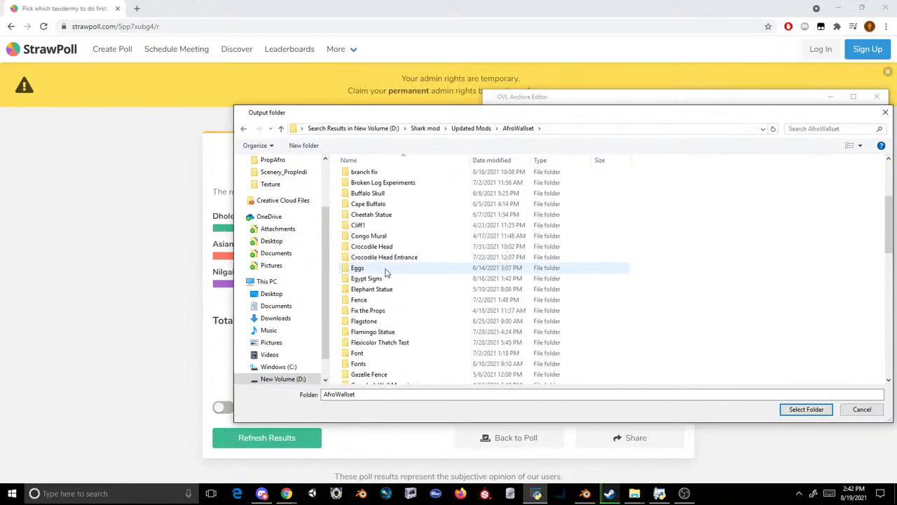
scroll(385, 272, "down", 4)
scroll(385, 271, "up", 5)
scroll(385, 272, "down", 11)
scroll(386, 272, "down", 3)
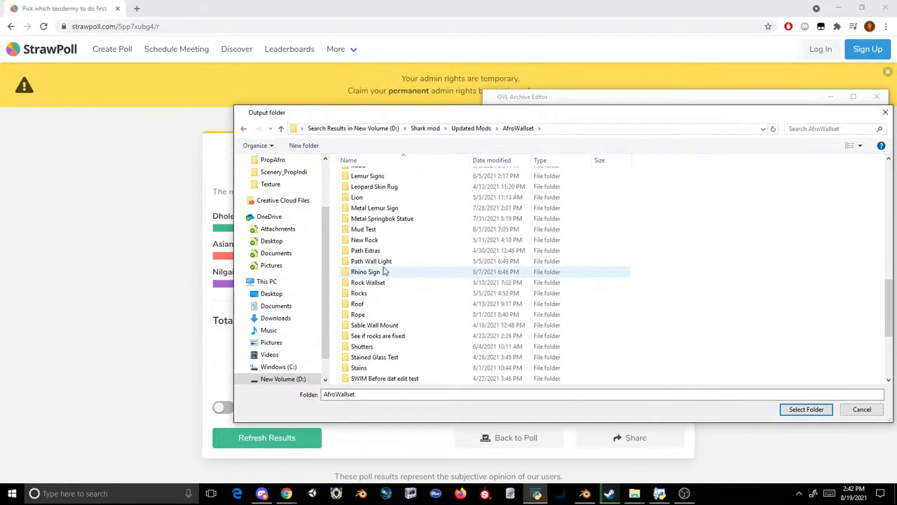
- Create a folder named Dhole inside Updated Mods\India Set and extract the dhole archive into it
key("alt+Left")
scroll(382, 259, "down", 20)
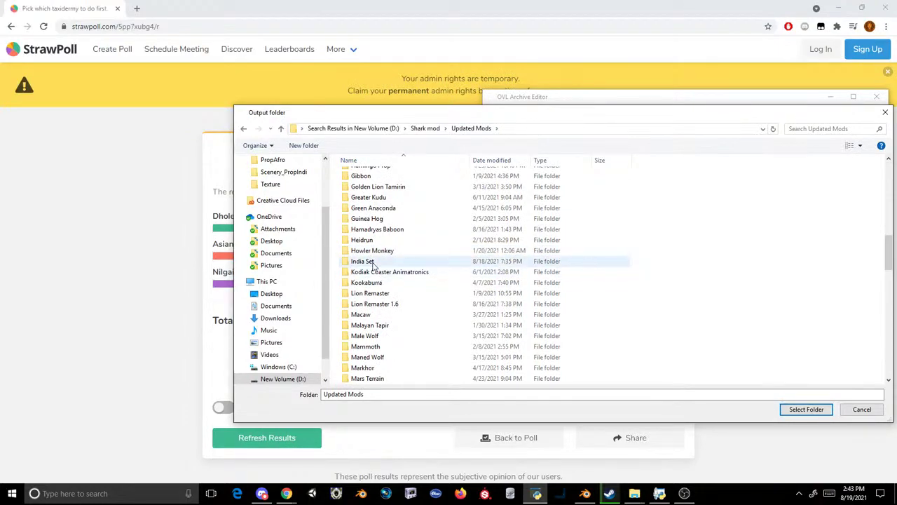
double_click(362, 260)
right_click(396, 266)
mouse_move(307, 384)
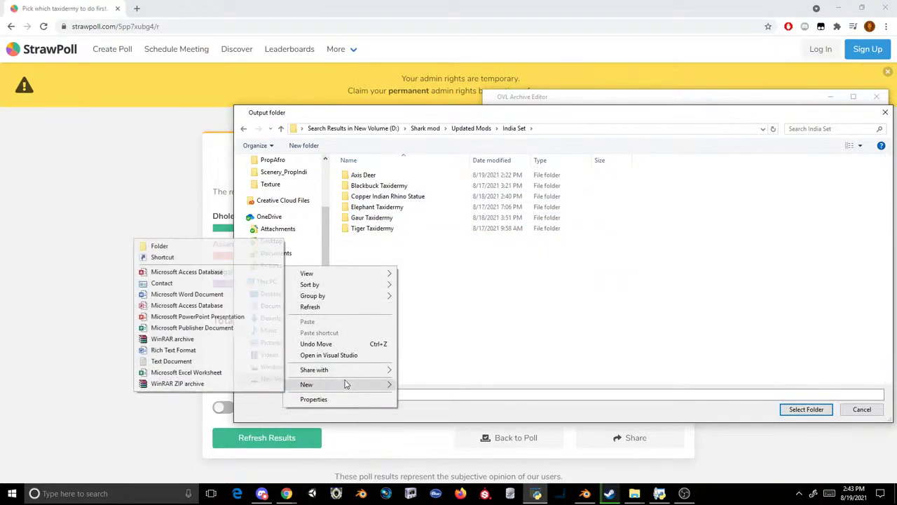
left_click(211, 244)
type("Dhole")
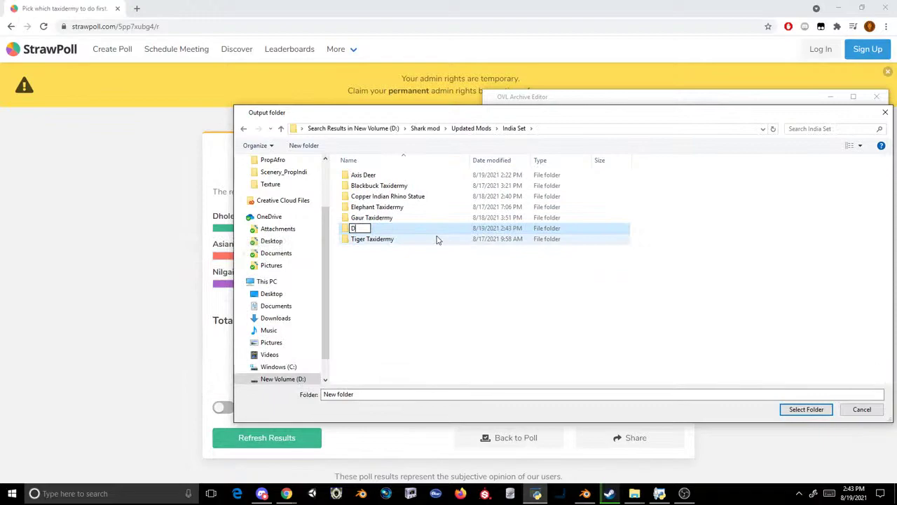
key("Return")
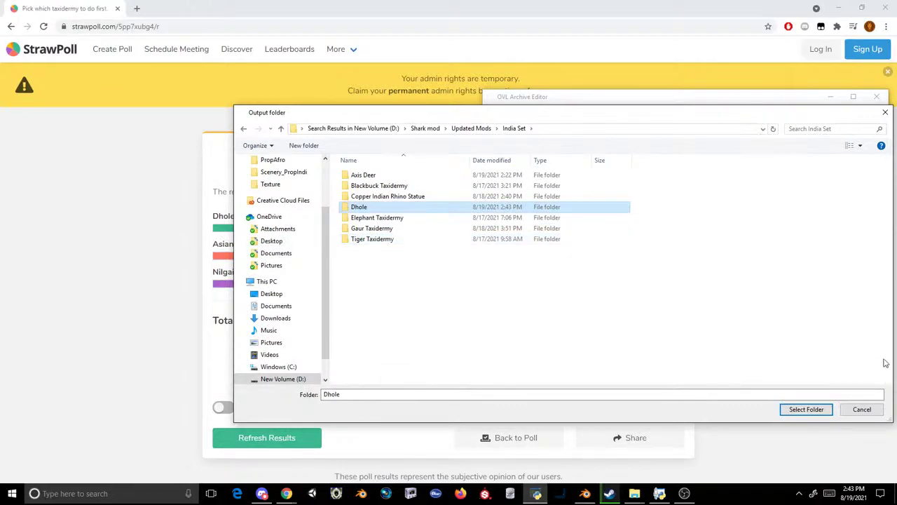
left_click(806, 409)
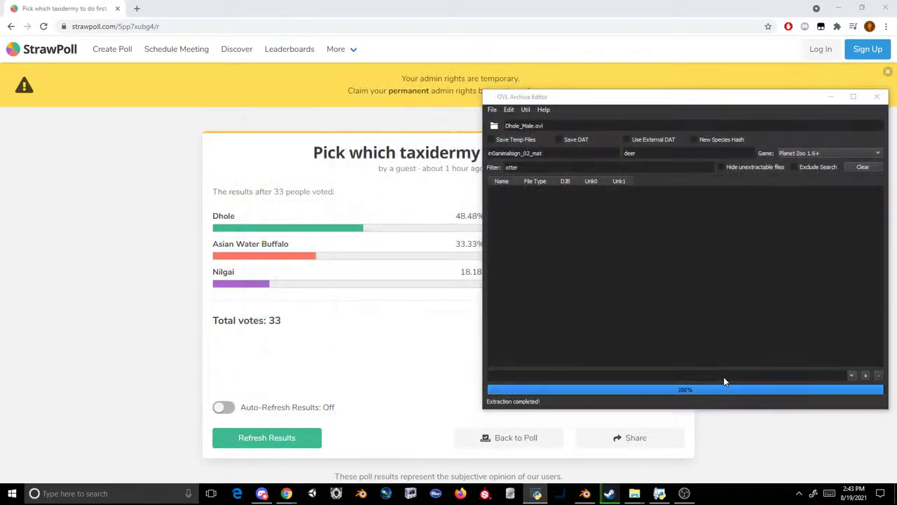
- Check the deer head scene in Blender, and bring up the PropIndi folder in File Explorer
left_click(545, 251)
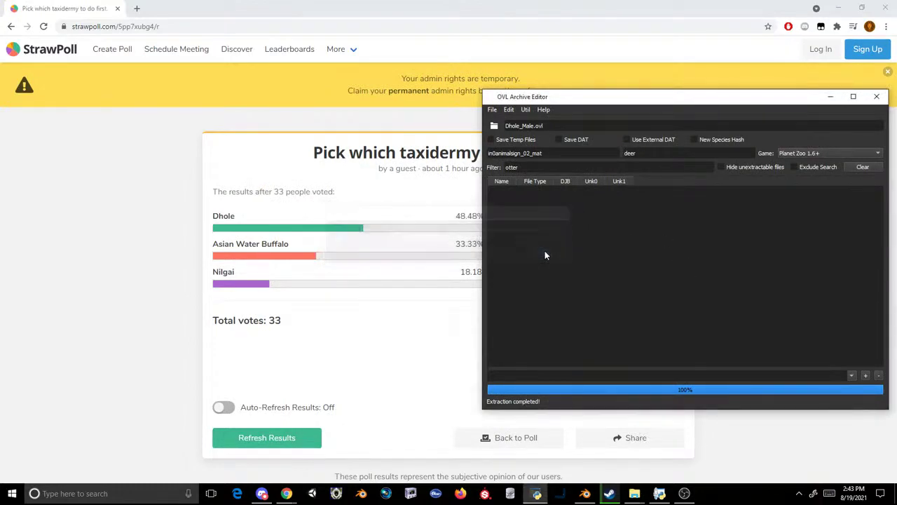
left_click_drag(579, 98, 376, 112)
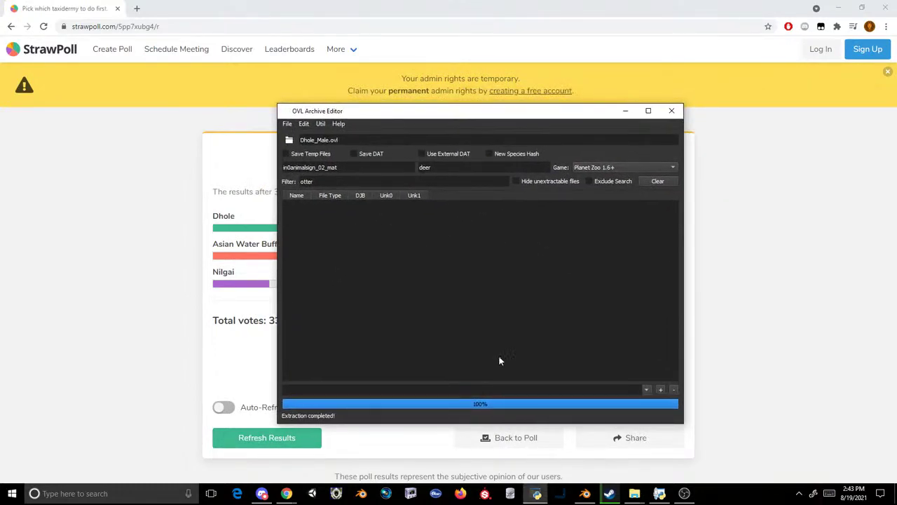
left_click(584, 494)
left_click(458, 189)
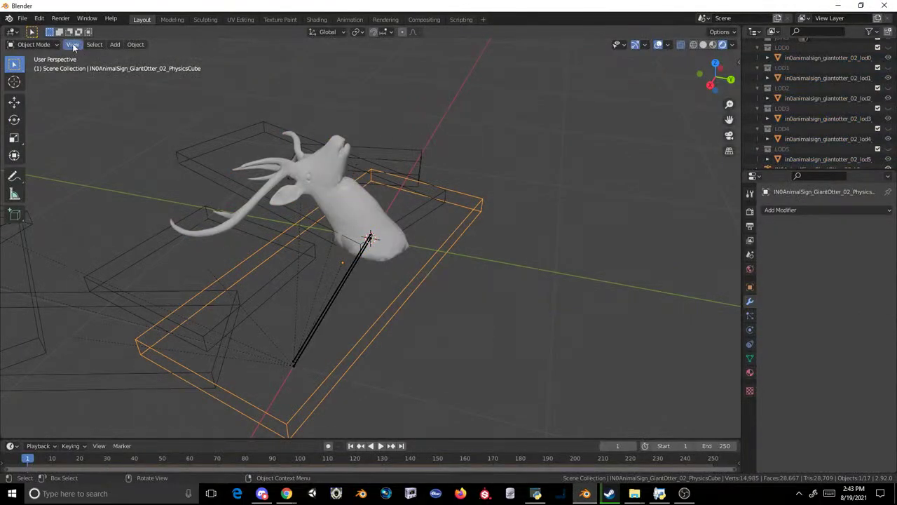
mouse_move(634, 493)
left_click(610, 445)
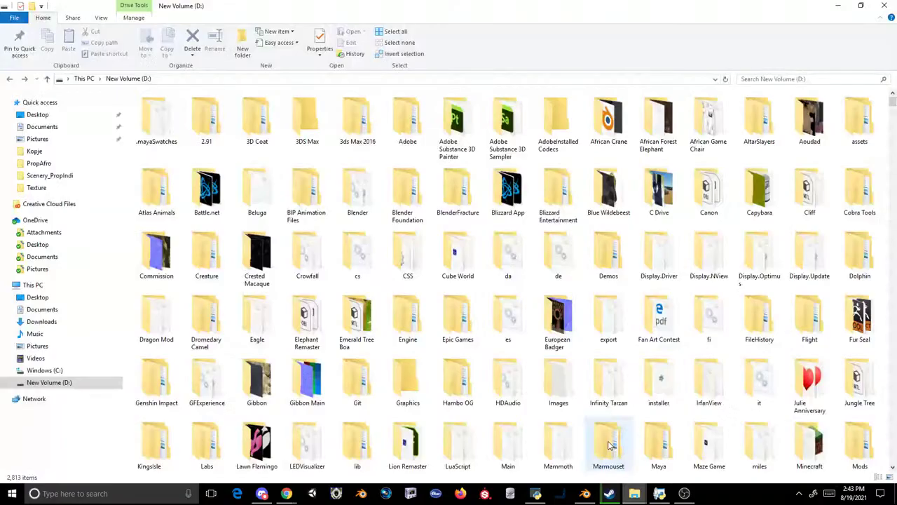
left_click(671, 446)
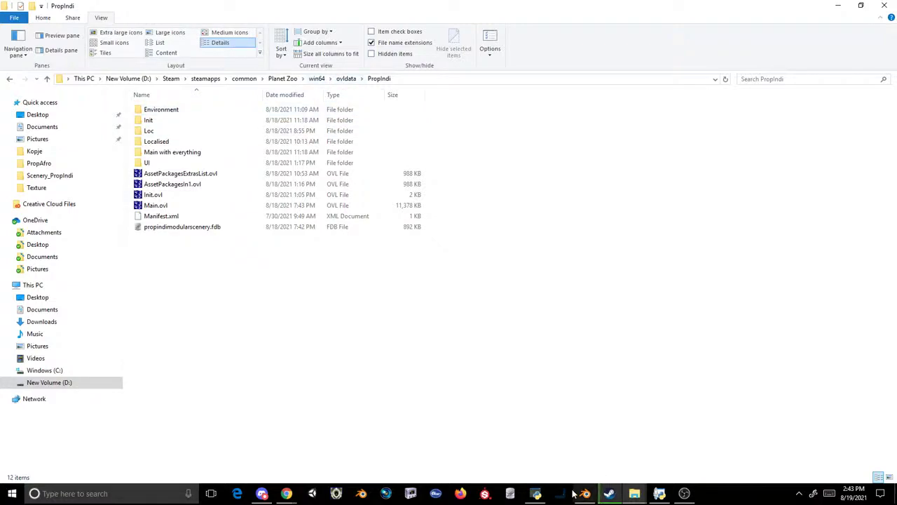
left_click(537, 494)
left_click(288, 124)
left_click(300, 145)
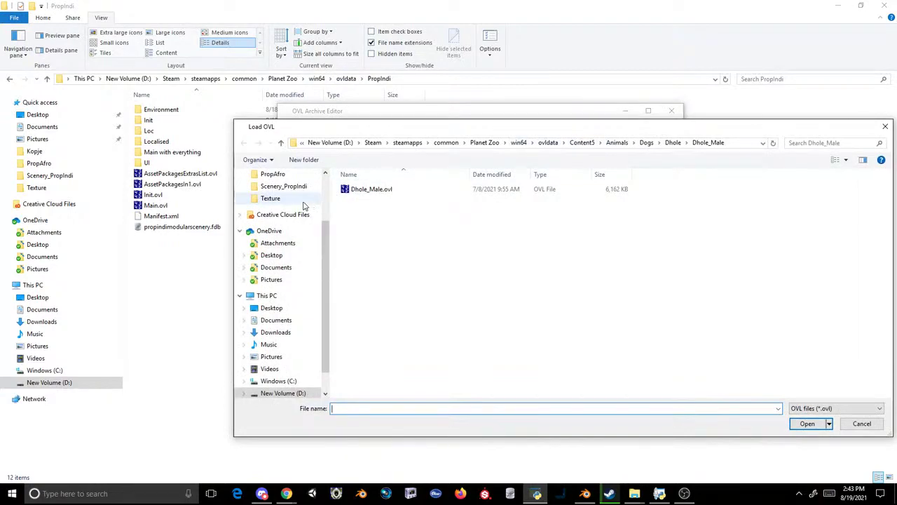
scroll(284, 224, "up", 2)
left_click(277, 239)
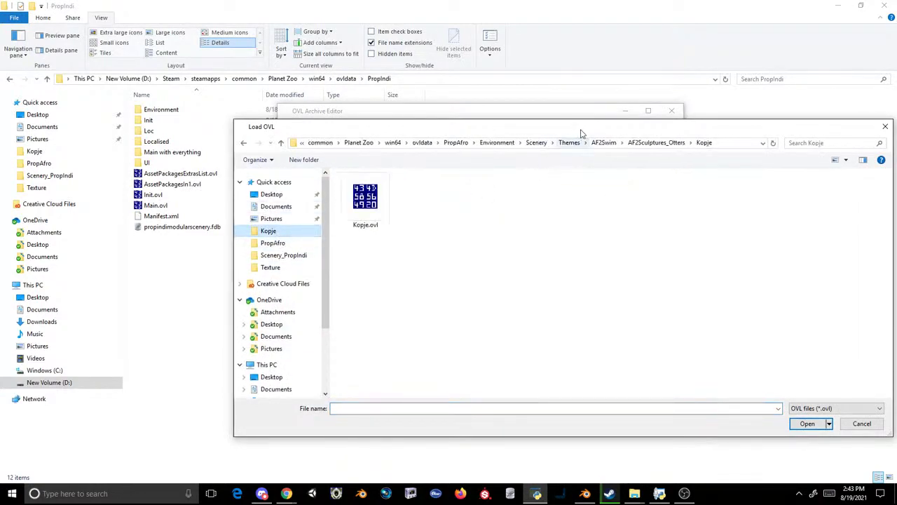
left_click(456, 142)
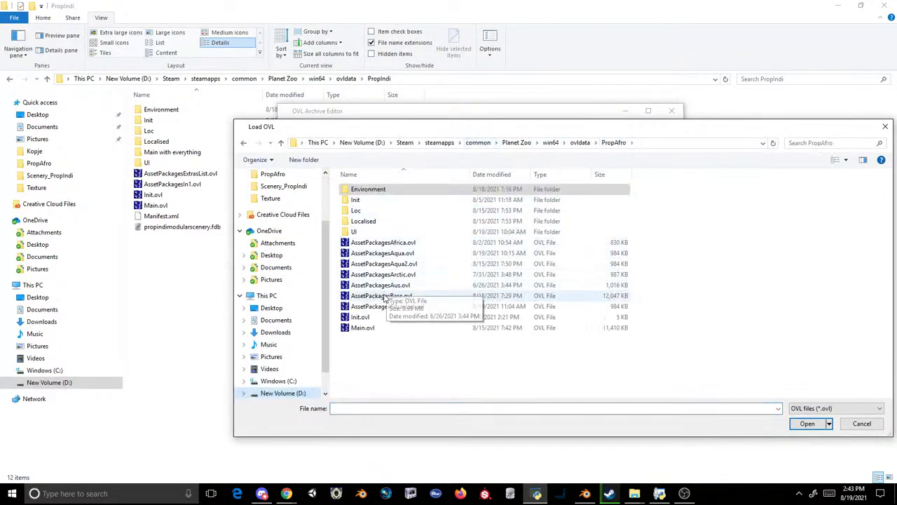
left_click(861, 423)
- Open propindimodularscenery.fdb from PropIndi in SQLiteStudio and filter the ModularSceneryParts table data by "otter"
left_click(262, 268)
left_click(188, 226)
double_click(192, 225)
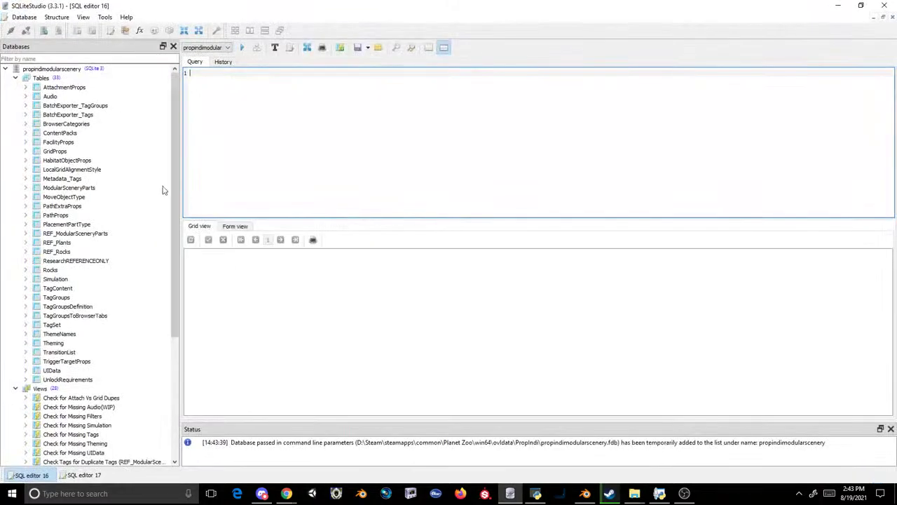
double_click(82, 152)
double_click(63, 178)
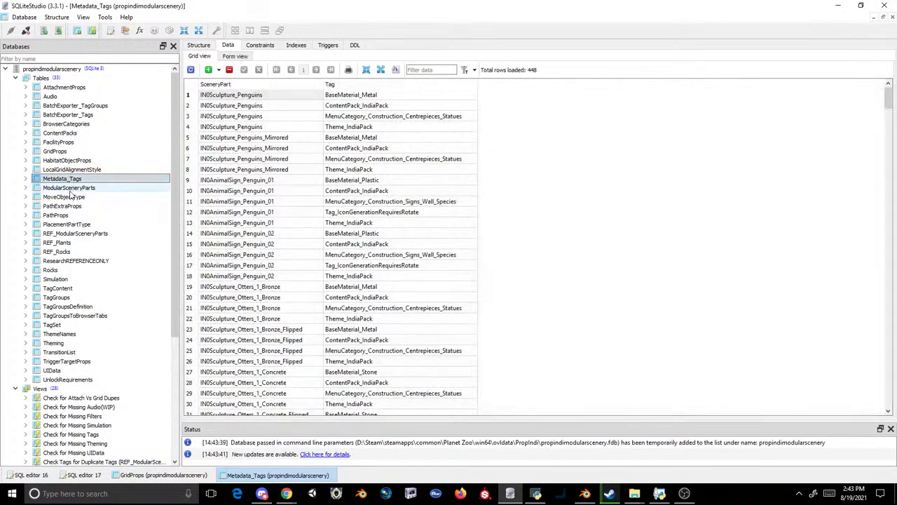
double_click(70, 187)
left_click(422, 70)
type("otter")
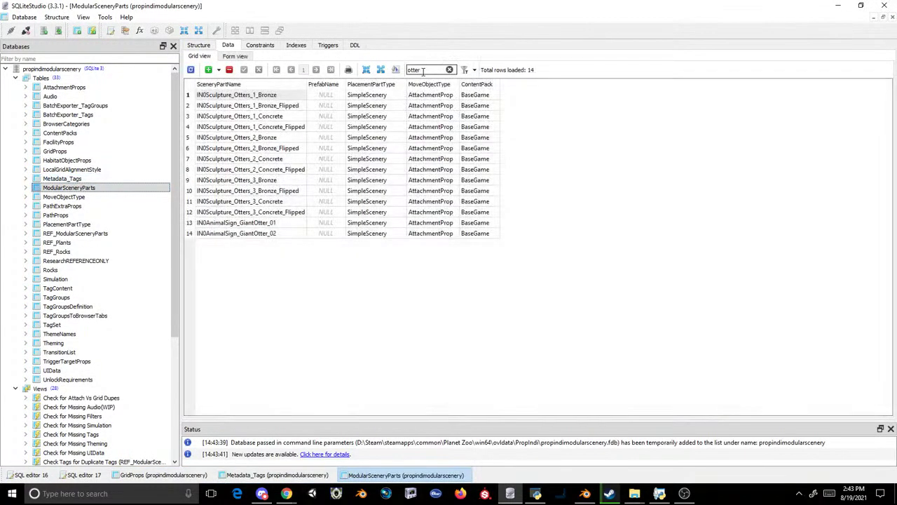
left_click(290, 96)
left_click(467, 105, "shift")
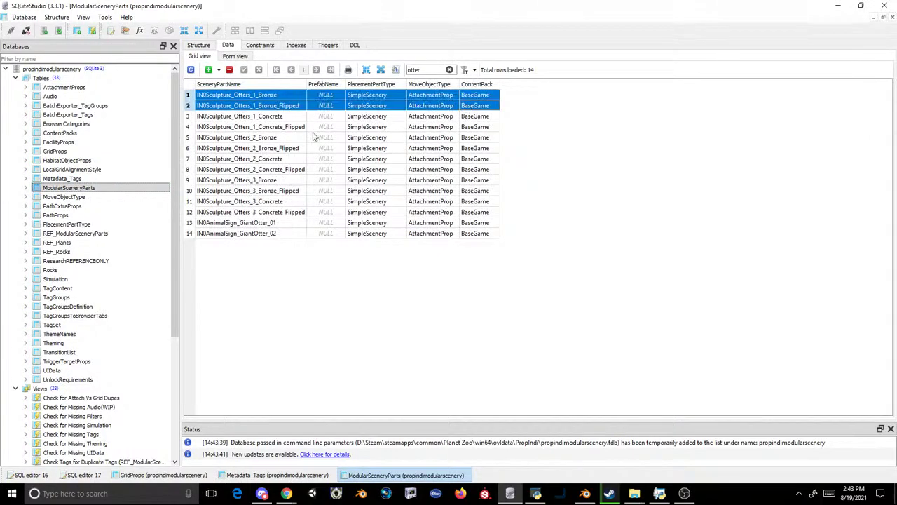
left_click_drag(280, 139, 468, 143, "ctrl")
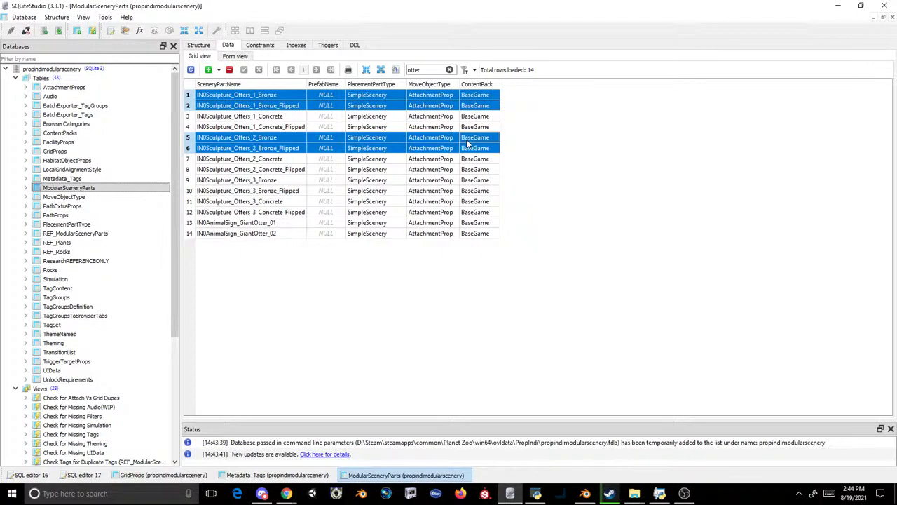
left_click(456, 106)
left_click(466, 106)
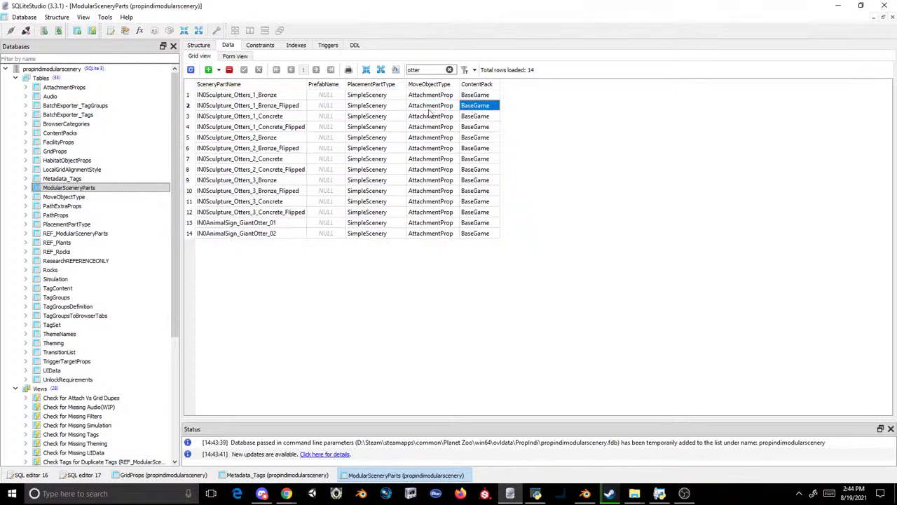
- Copy the Otters_1_Bronze, Otters_1_Bronze_Flipped and Otters_2_Bronze rows, and select the IN0AnimalSign_GiantOtter_02 entry
left_click(251, 96, "shift")
left_click(291, 138, "ctrl")
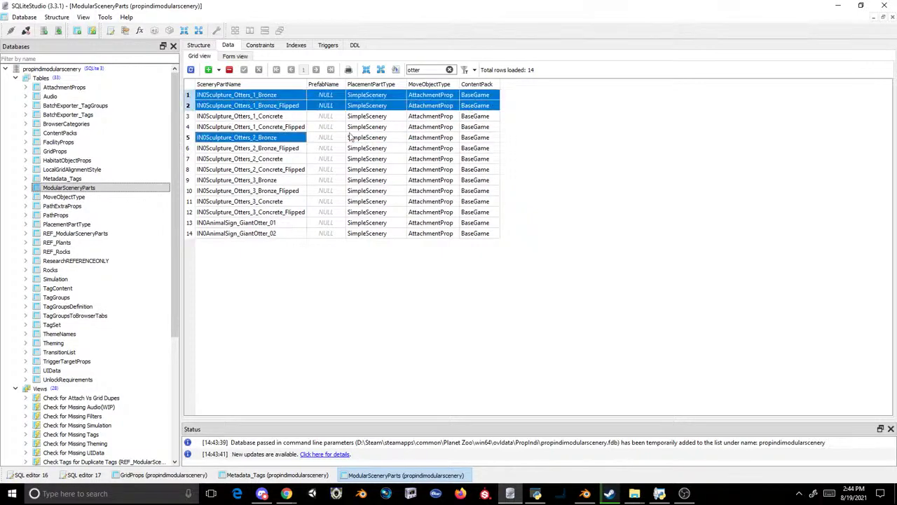
left_click_drag(342, 140, 486, 145, "ctrl")
key("ctrl+c")
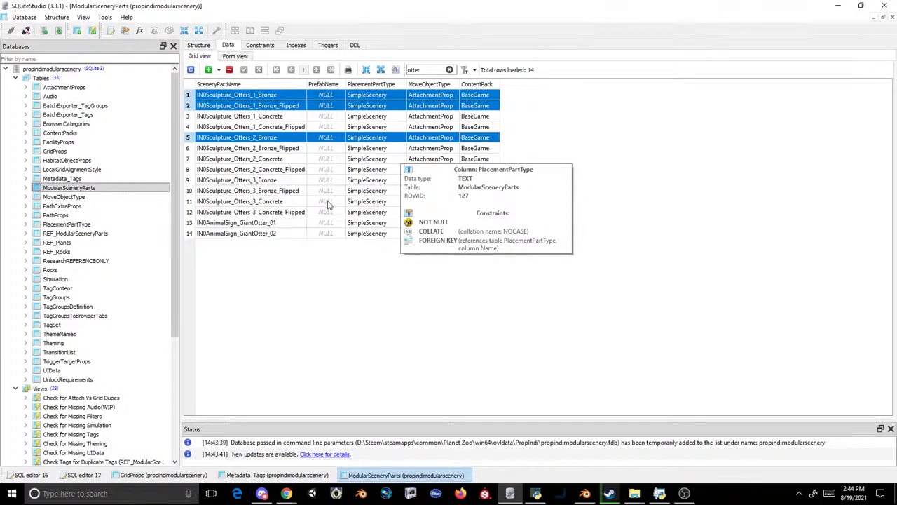
left_click(239, 247)
left_click(232, 235)
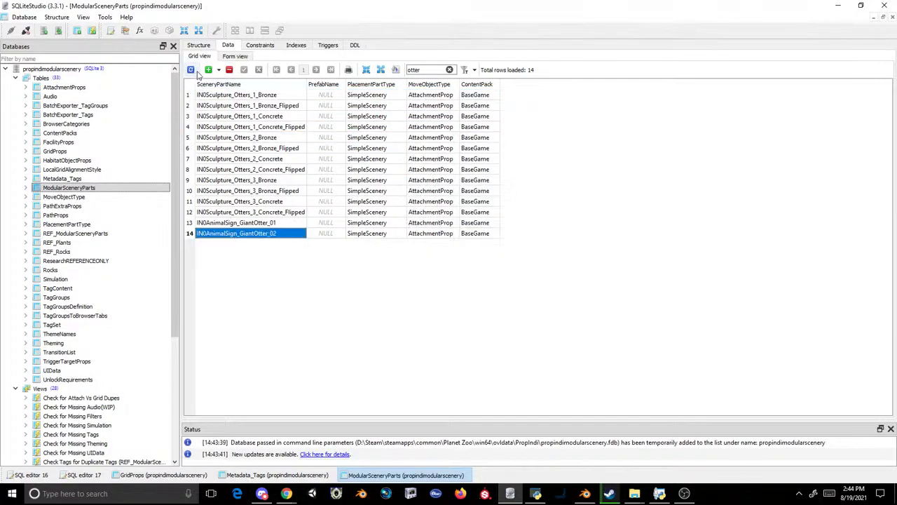
- Insert three blank rows in ModularSceneryParts and paste the copied Otters_1_Bronze, Otters_1_Bronze_Flipped and Otters_2_Bronze entries into them
left_click(208, 69)
left_click(208, 70)
left_click(208, 70)
left_click(245, 245)
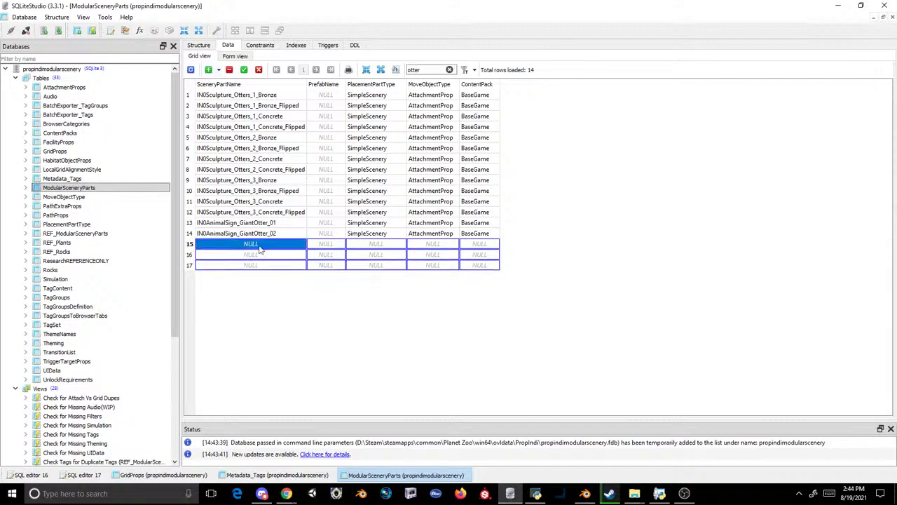
left_click(468, 265, "shift")
key("ctrl+v")
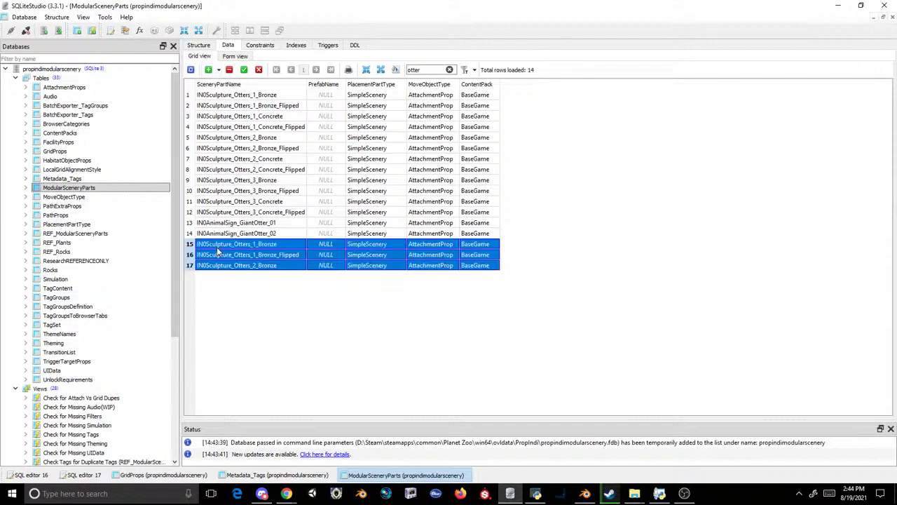
- Rename the first two pasted entries to IN1Sculpture_Otters_1_Bronze and IN1Sculpture_Otters_1_Bronze_Flipped
double_click(219, 245)
left_click(207, 247)
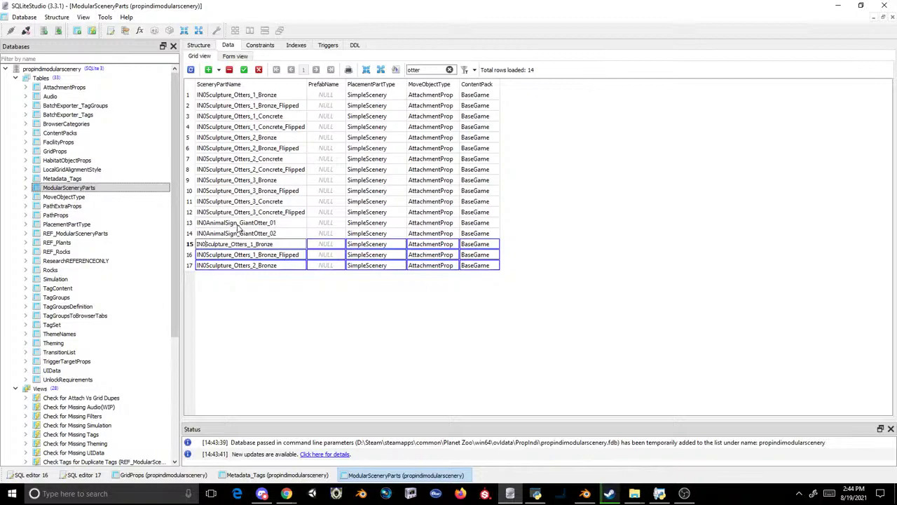
key("BackSpace")
type("1")
key("Return")
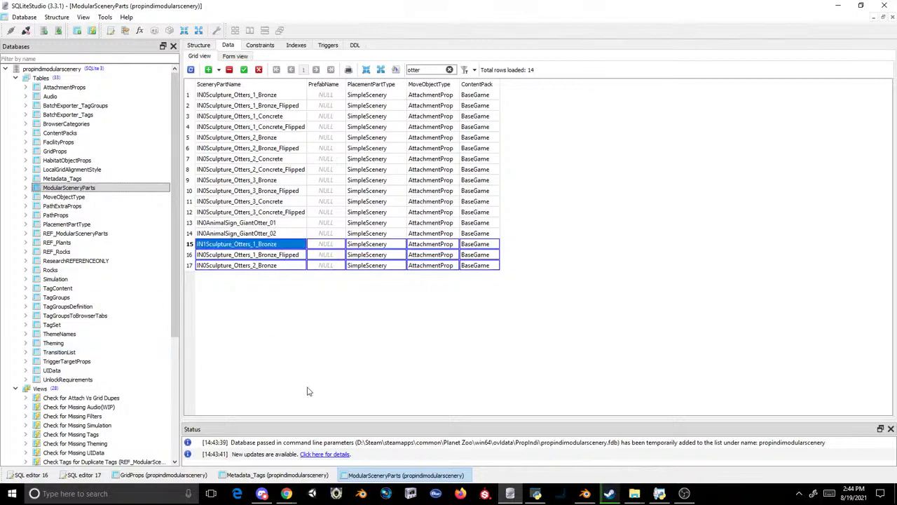
left_click(209, 256)
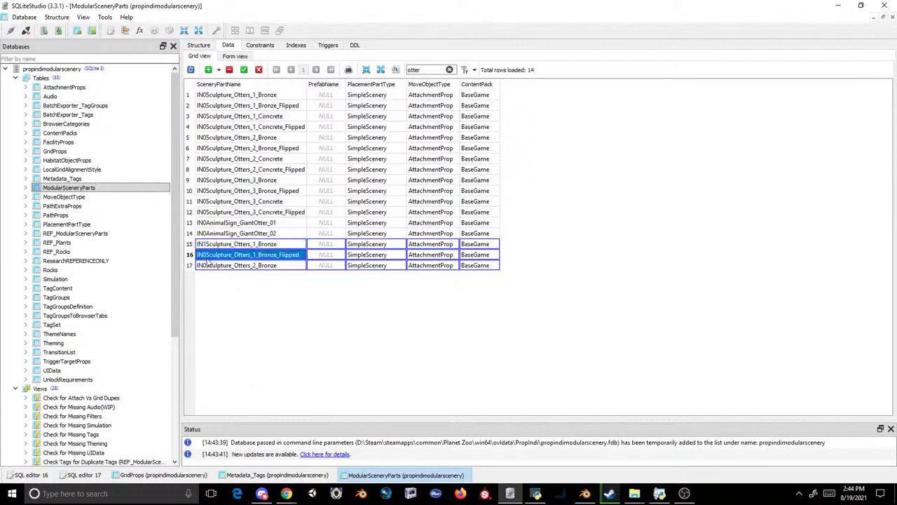
double_click(205, 256)
left_click(206, 256)
type("1")
key("Return")
- Rename the third pasted entry to IN1Sculpture_Otters_2_Bronze, commit the changes and select the three IN1 rows
double_click(205, 265)
left_click(204, 265)
key("BackSpace")
type("1")
key("Return")
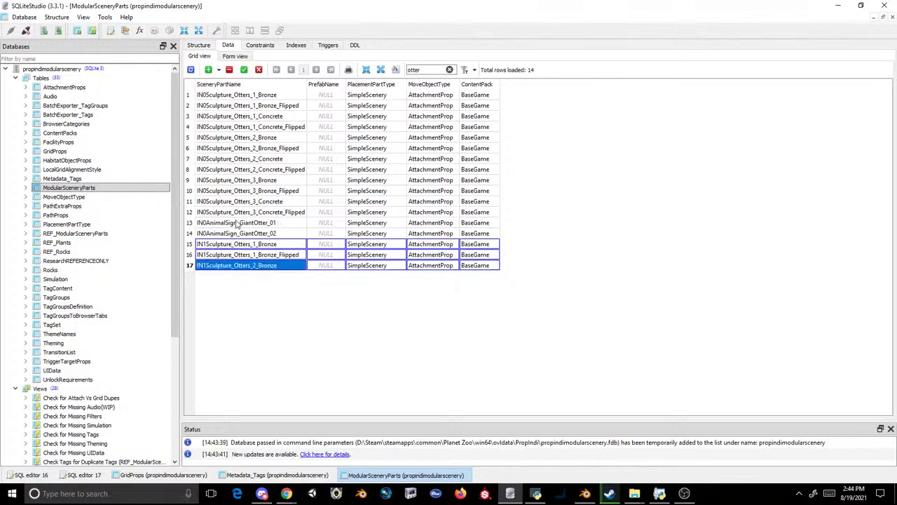
left_click(243, 69)
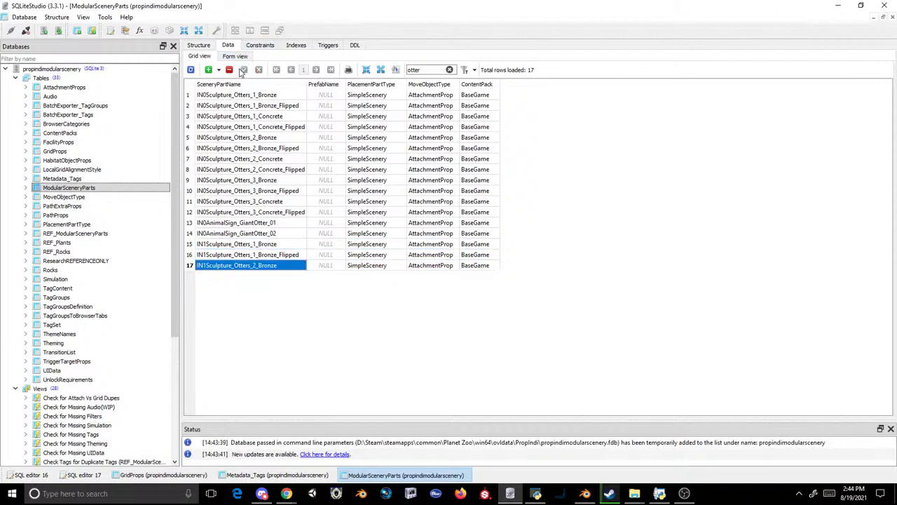
left_click(475, 244, "shift")
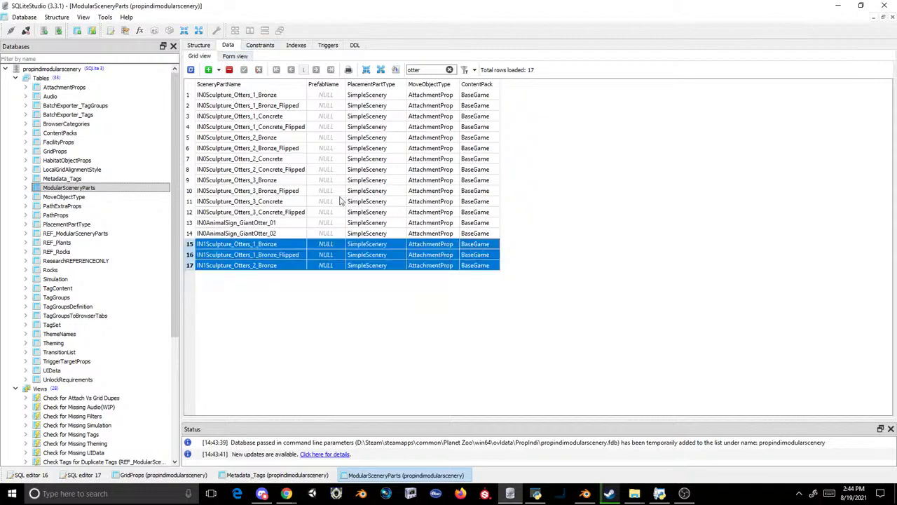
- Open the AttachmentProps table data and filter it by "otter"
double_click(75, 88)
left_click(414, 70)
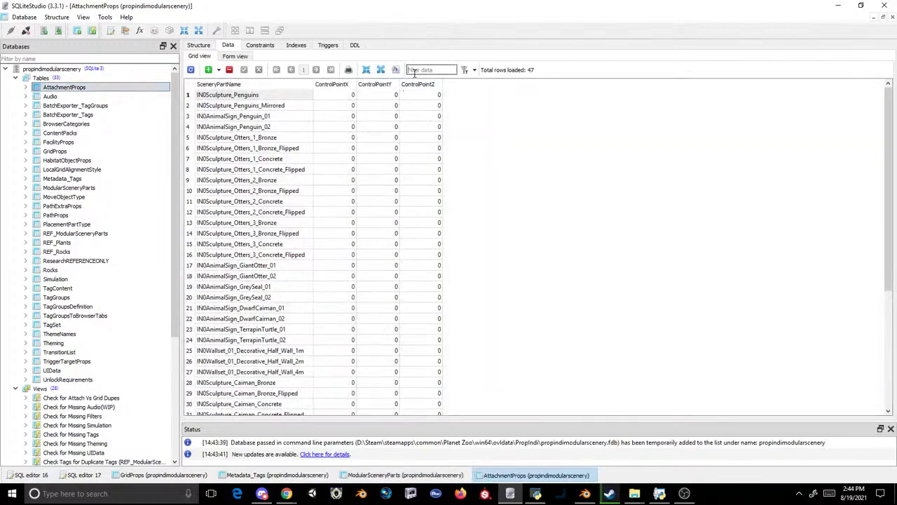
type("otter")
key("Return")
- Duplicate the Otters_1_Bronze, Otters_1_Bronze_Flipped and Otters_2_Bronze rows into three new rows at the end of AttachmentProps
left_click(284, 93)
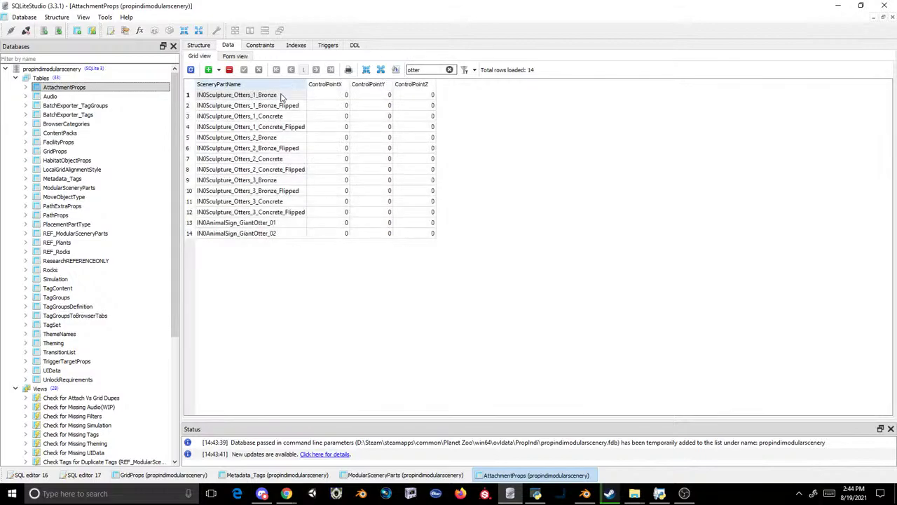
left_click(413, 109, "shift")
left_click_drag(279, 140, 405, 139, "ctrl")
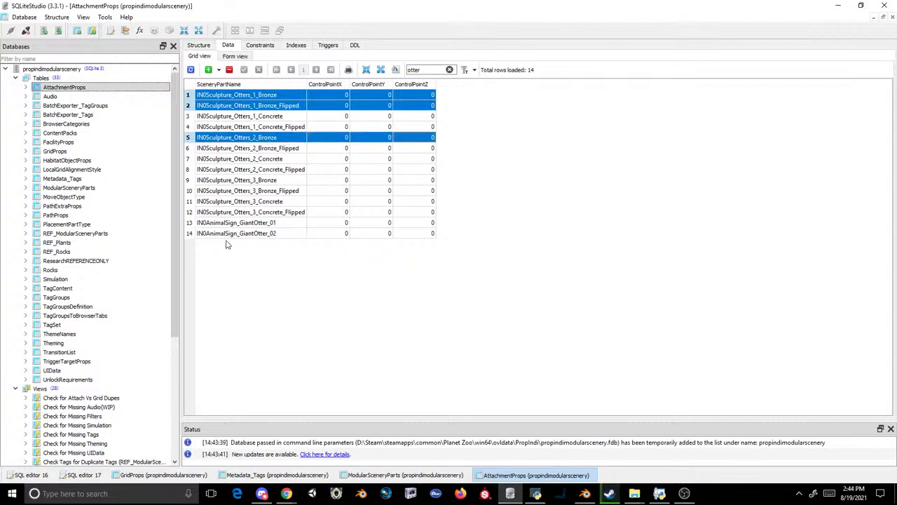
left_click(226, 234)
left_click(208, 69)
left_click(208, 69)
left_click(208, 69)
left_click(252, 246)
left_click(405, 264, "shift")
type("IN0Sculpture_Otters_1_Bronze\t0\t0\t0 IN0Sculpture_Otters_1_Bronze_Flipped\t0\t0\t0 IN0Sculpture_Otters_2_Bronze\t0\t0\t0")
- Change the prefix of the duplicated Otters_1_Bronze and Otters_1_Bronze_Flipped entries in AttachmentProps to IN1
double_click(212, 245)
left_click(207, 245)
key("BackSpace")
type("1")
key("Return")
double_click(211, 255)
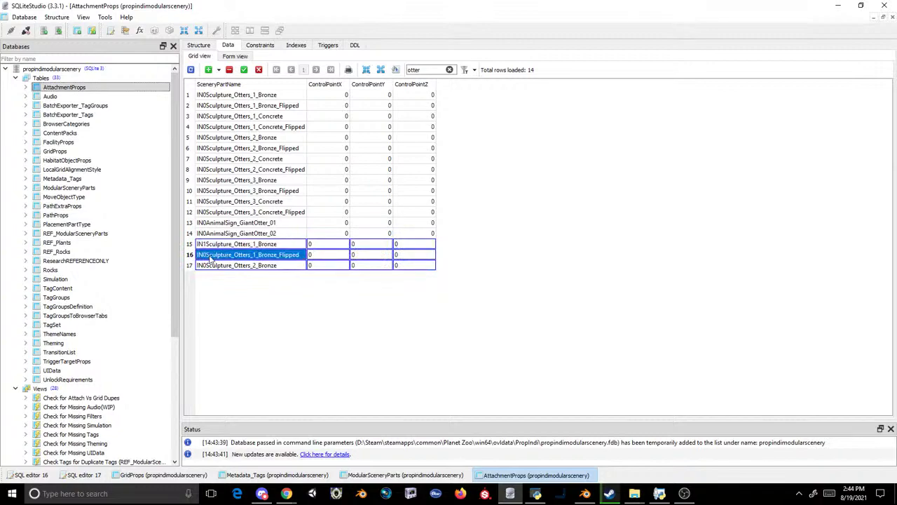
key("BackSpace")
type("1")
key("Return")
- Rename the duplicated Otters_2_Bronze entry to IN1Sculpture_Otters_2_Bronze and commit the AttachmentProps changes
double_click(212, 266)
key("BackSpace")
type("1")
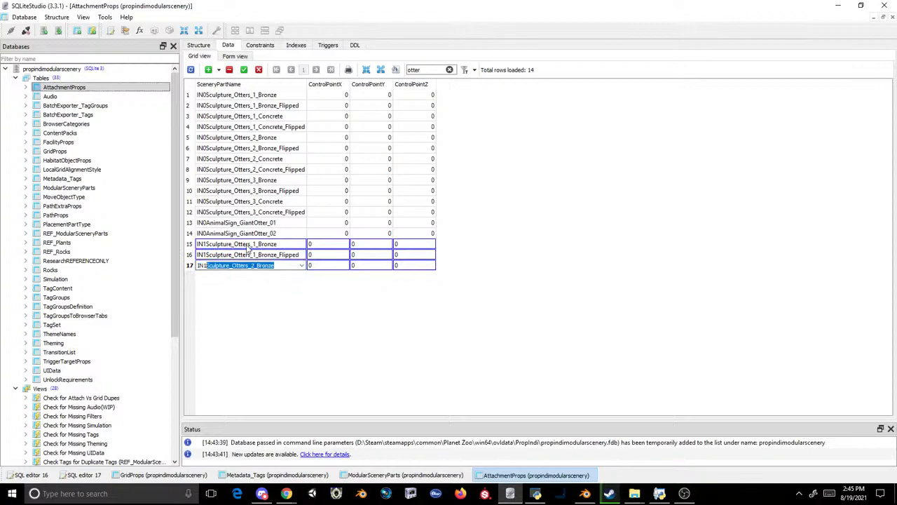
key("Return")
left_click(243, 70)
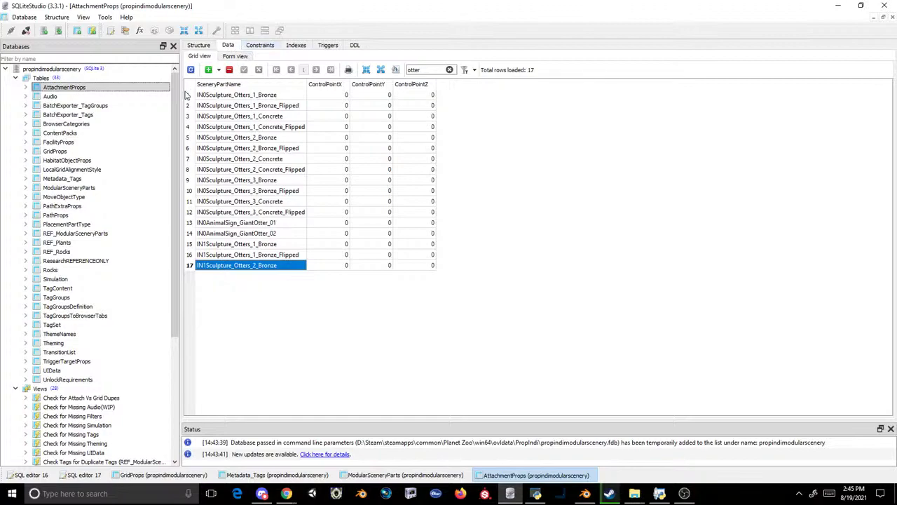
- Look through the tables from Audio to HabitatObjectProps for entries that need matching rows
double_click(50, 96)
double_click(64, 105)
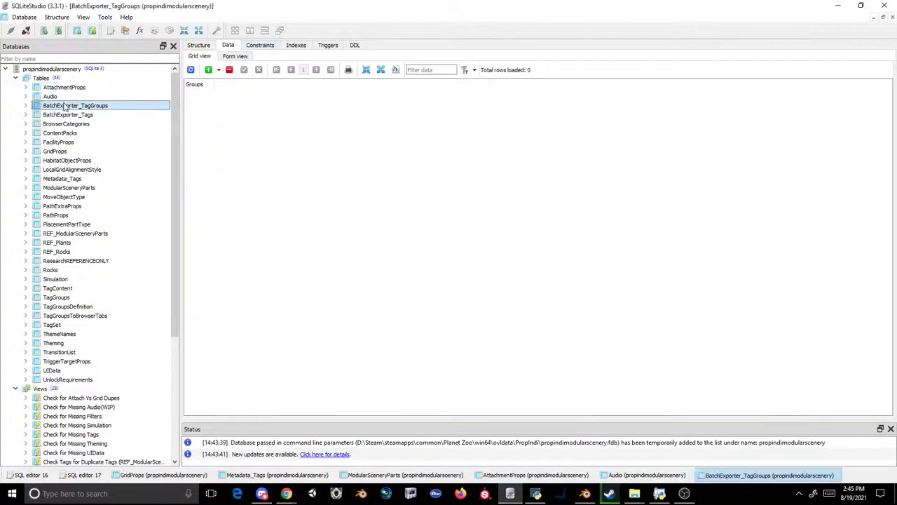
double_click(67, 114)
double_click(70, 123)
double_click(80, 133)
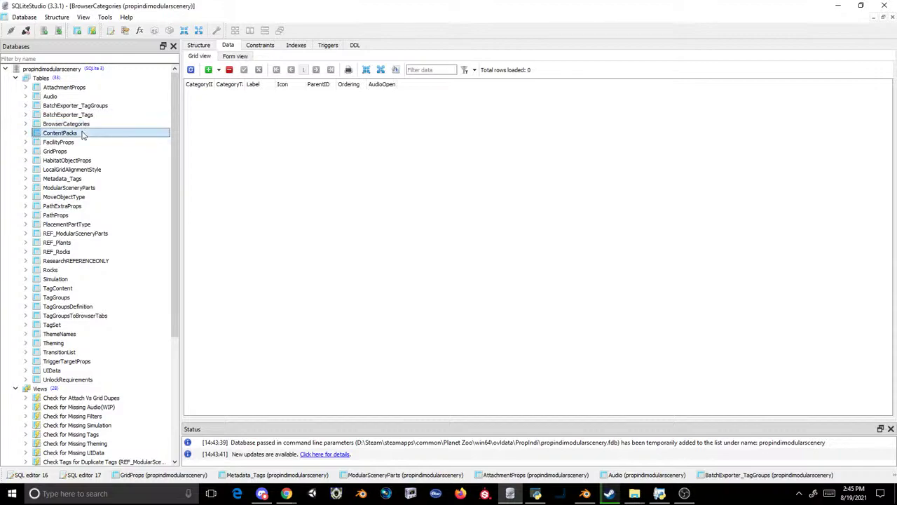
double_click(71, 142)
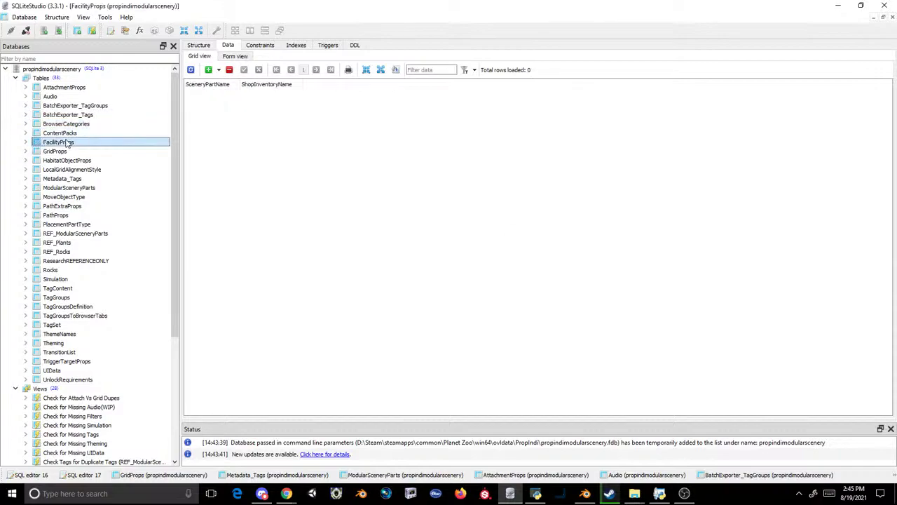
double_click(70, 151)
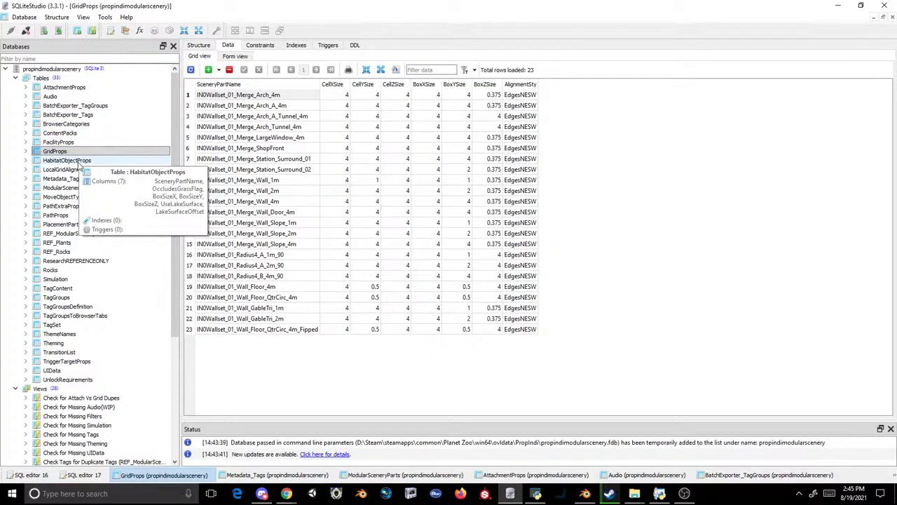
double_click(70, 160)
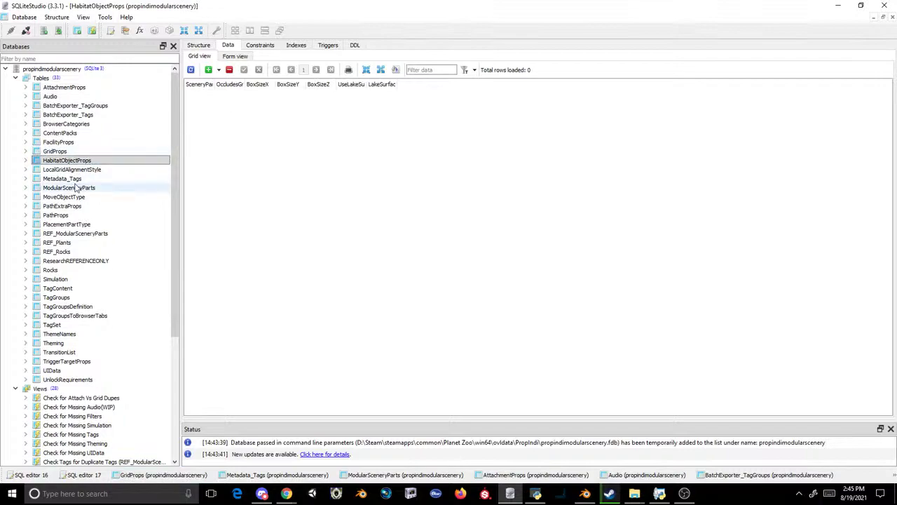
- Open the Metadata_Tags table data and filter it by "otter"
double_click(74, 181)
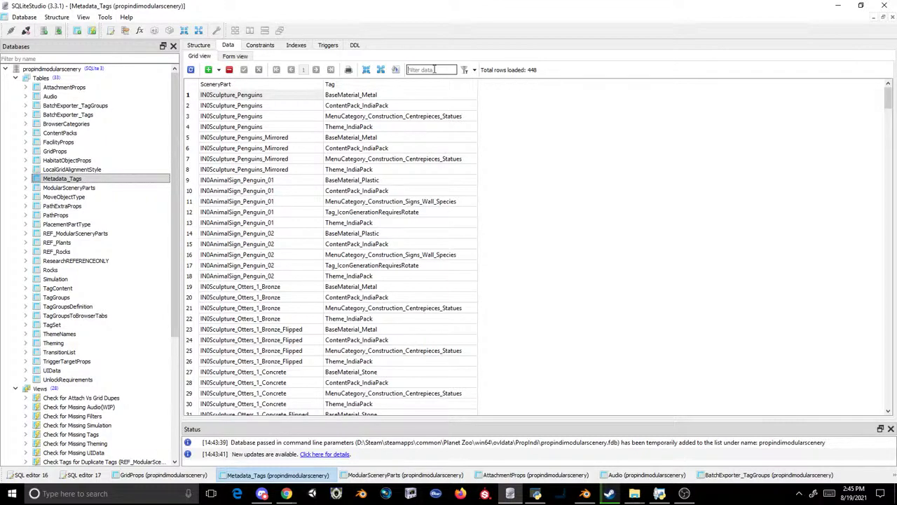
type("slo")
key("BackSpace")
type("otter")
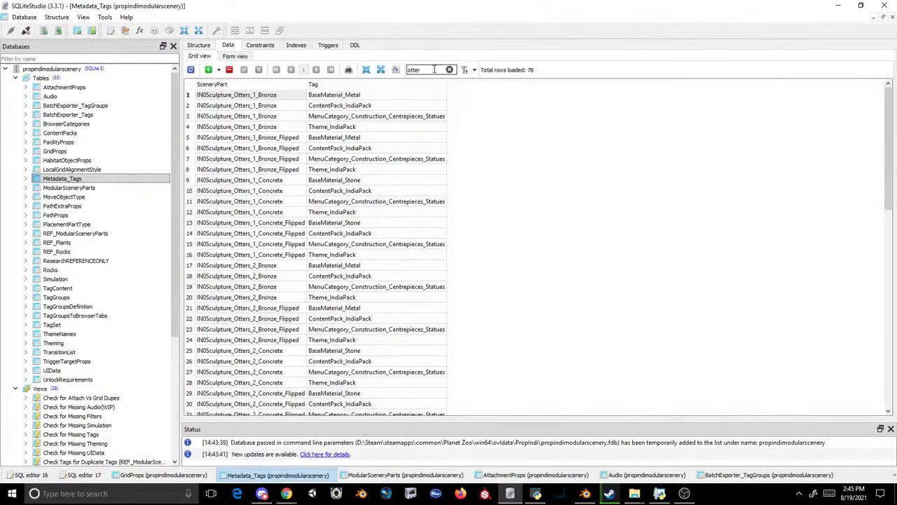
- Sort Metadata_Tags by SceneryPart in ascending order and copy all Otters_1_Bronze and Otters_1_Bronze_Flipped tag rows
left_click(274, 98)
left_click(330, 172, "shift")
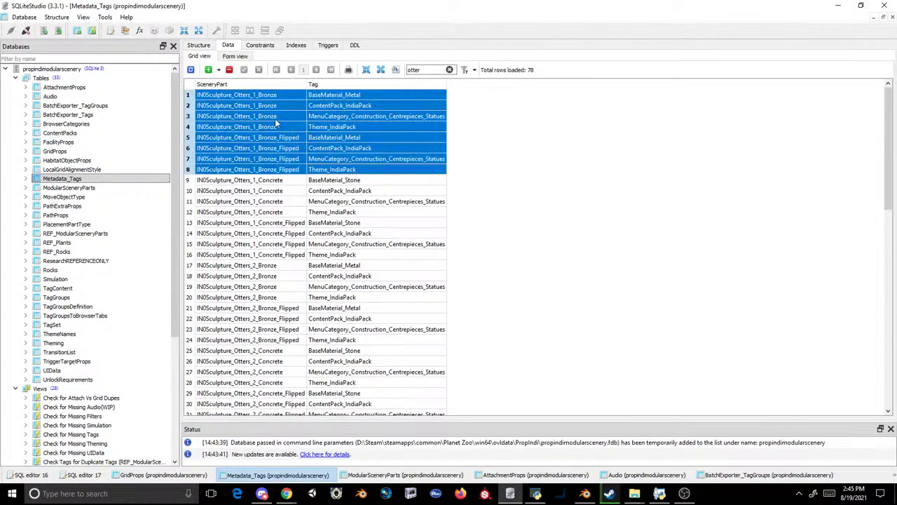
left_click(247, 84)
left_click(246, 85)
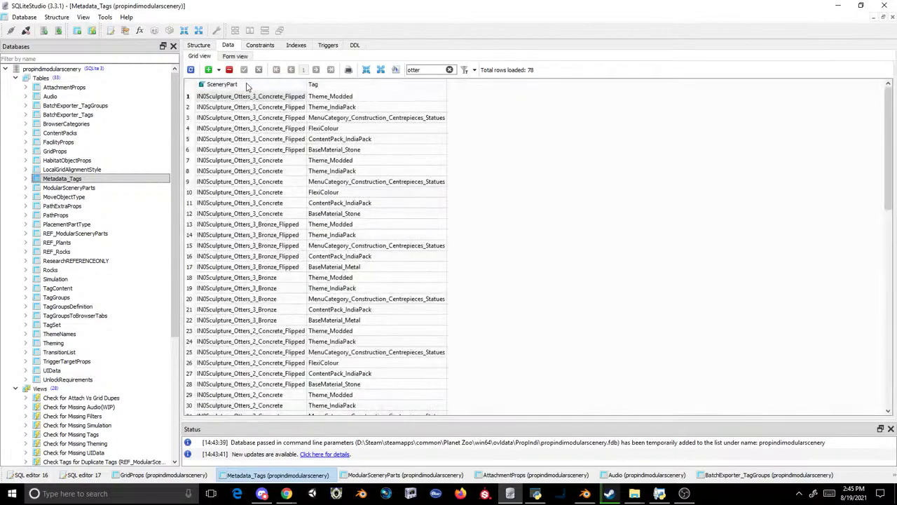
left_click(247, 85)
left_click(255, 226)
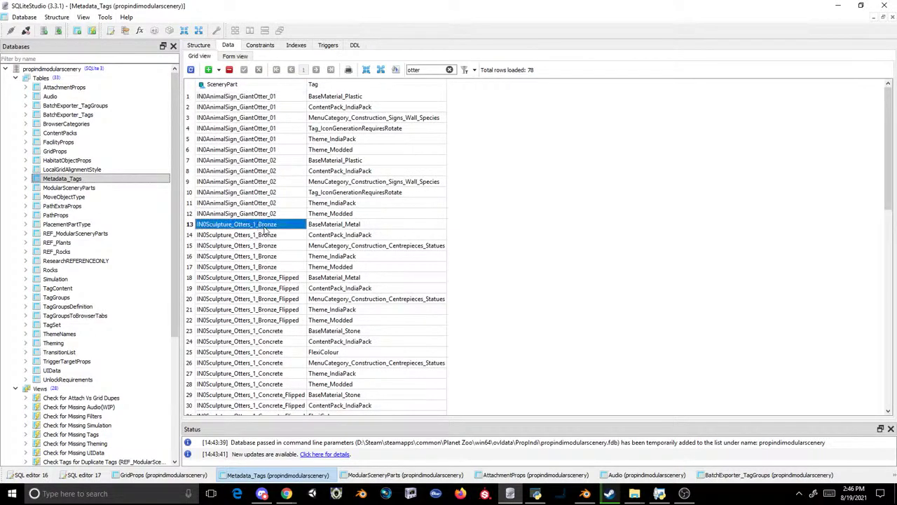
left_click(337, 323, "shift")
key("ctrl+c")
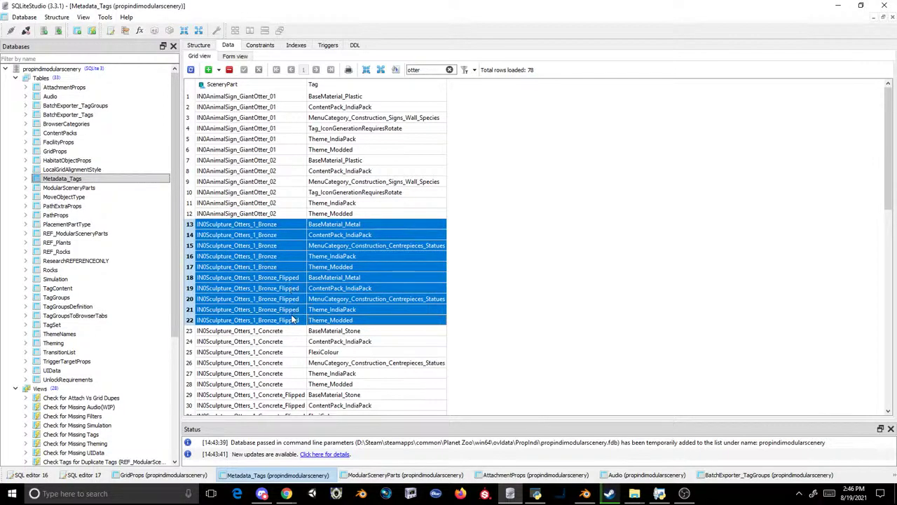
- Insert 15 blank rows at the end of the Metadata_Tags table
scroll(293, 319, "down", 15)
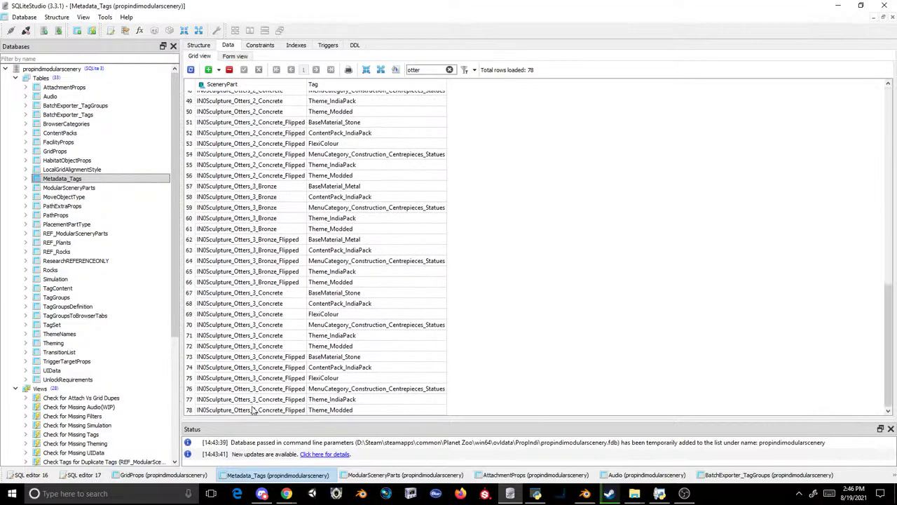
left_click(254, 411)
left_click(219, 70)
left_click(234, 84)
left_click(412, 246)
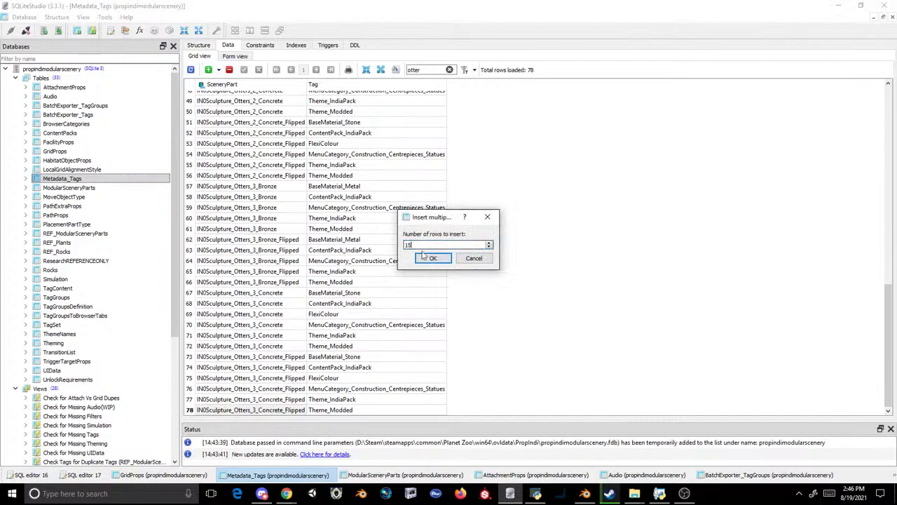
type("15")
key("Return")
- Paste the copied Otters_1_Bronze and Otters_1_Bronze_Flipped tag rows into the blank Metadata_Tags rows
left_click(266, 262)
left_click(367, 411, "shift")
key("ctrl+v")
- Copy the five Otters_2_Bronze tag rows into the remaining blank rows of Metadata_Tags
scroll(326, 323, "up", 20)
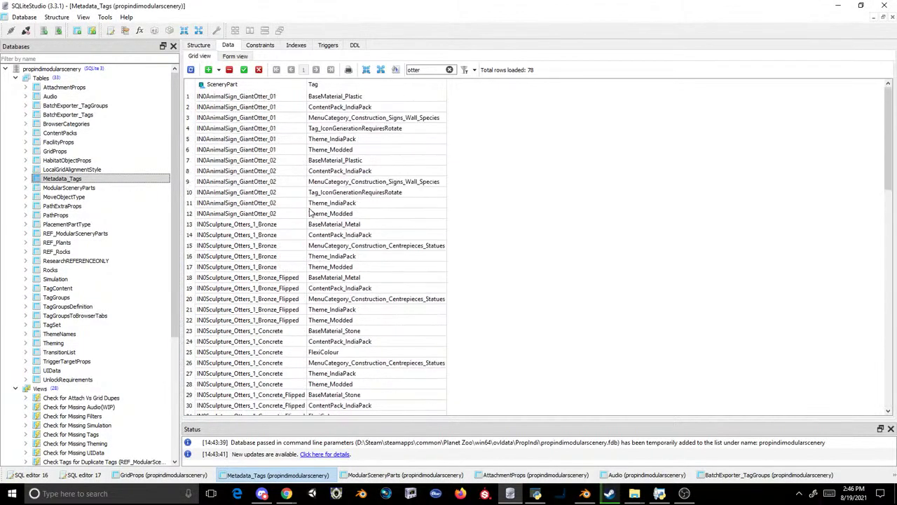
scroll(273, 223, "down", 1)
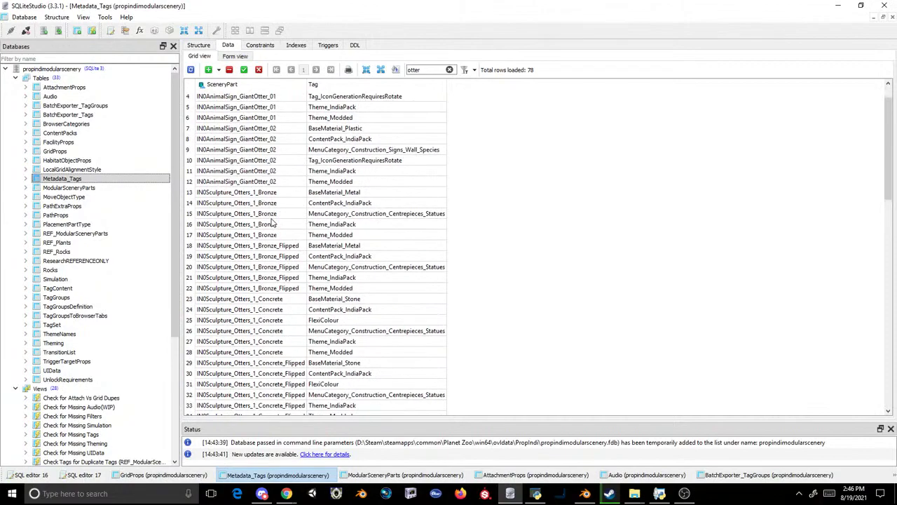
scroll(275, 223, "down", 6)
left_click(275, 236)
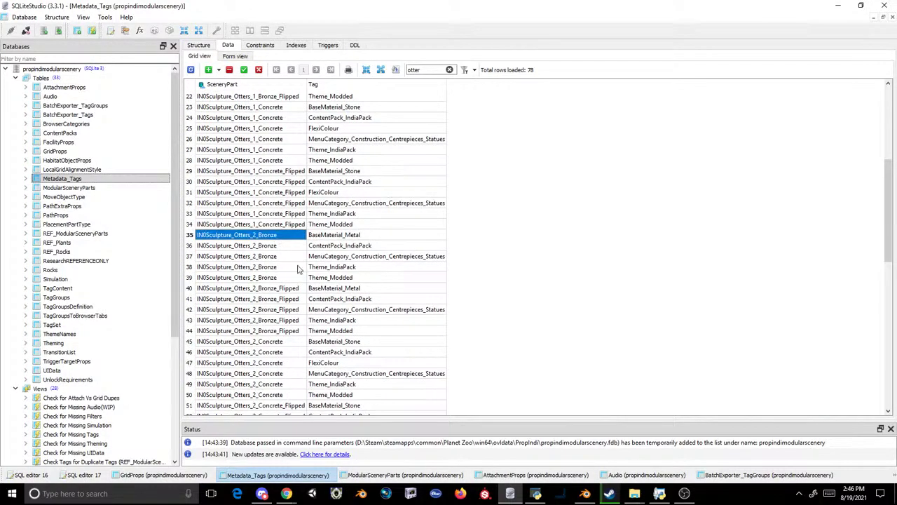
left_click(331, 278, "shift")
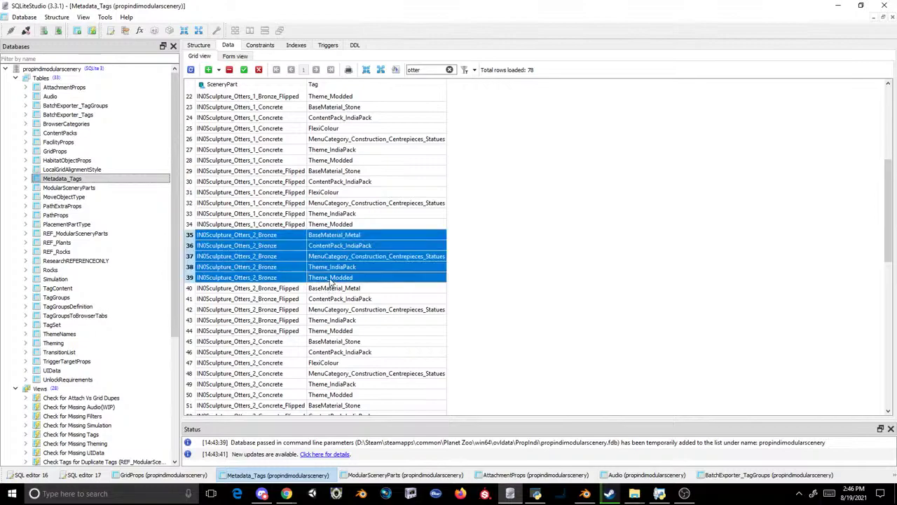
key("ctrl+v")
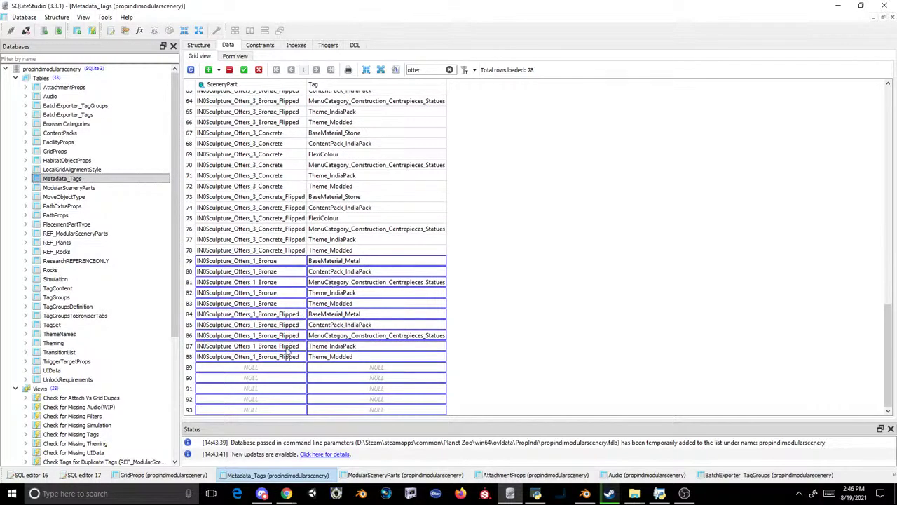
left_click(286, 371)
type("IN0Sculpture_Otters_2_Bronze\tBaseMaterial_Metal IN0Sculpture_Otters_2_Bronze\tContentPack_IndiaPack IN0Sculpture_Otters_2_Bronze\tMenuCategory_Construction_Centrepieces_Statues IN0Sculpture_Otters_2_Bronze\tTheme_IndiaPack IN0Sculpture_Otters_2_Bronze\tTheme_Modded")
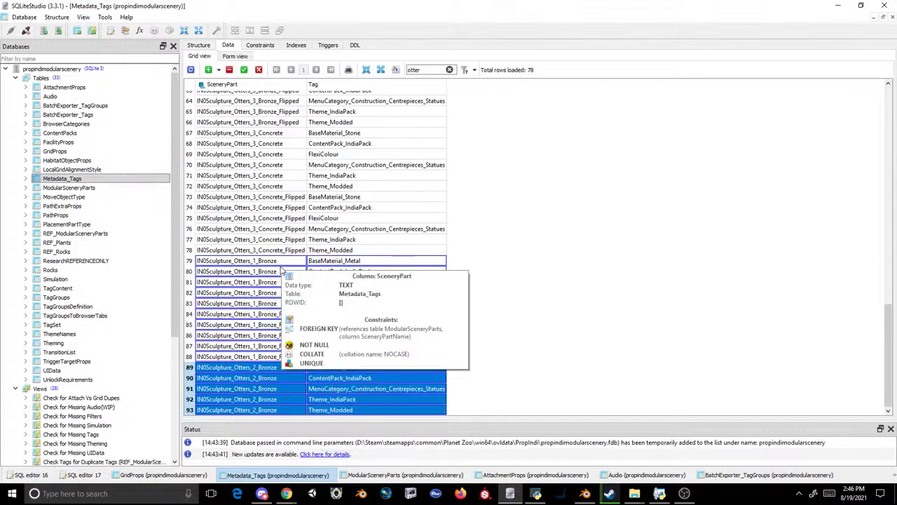
- Rename the SceneryPart of the five new Otters_1_Bronze rows in Metadata_Tags to IN1Sculpture_Otters_1_Bronze
left_click(282, 268)
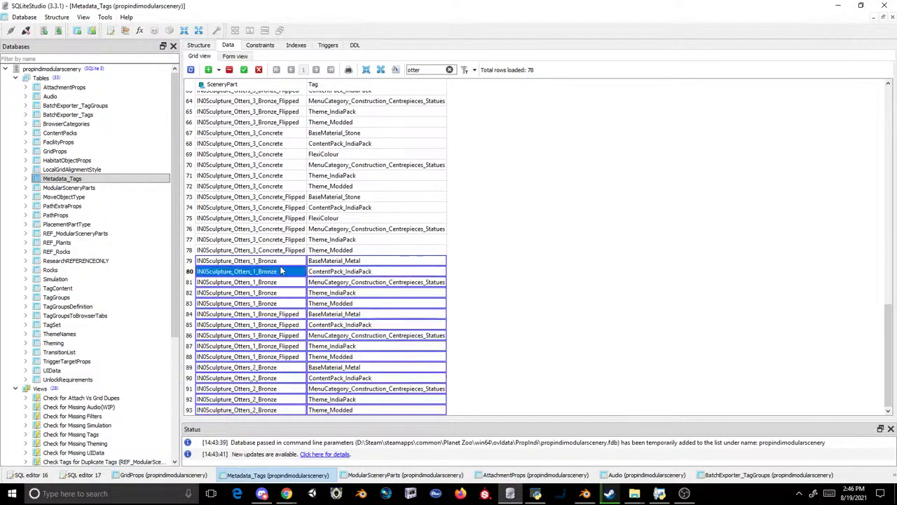
left_click(238, 261)
left_click(238, 261)
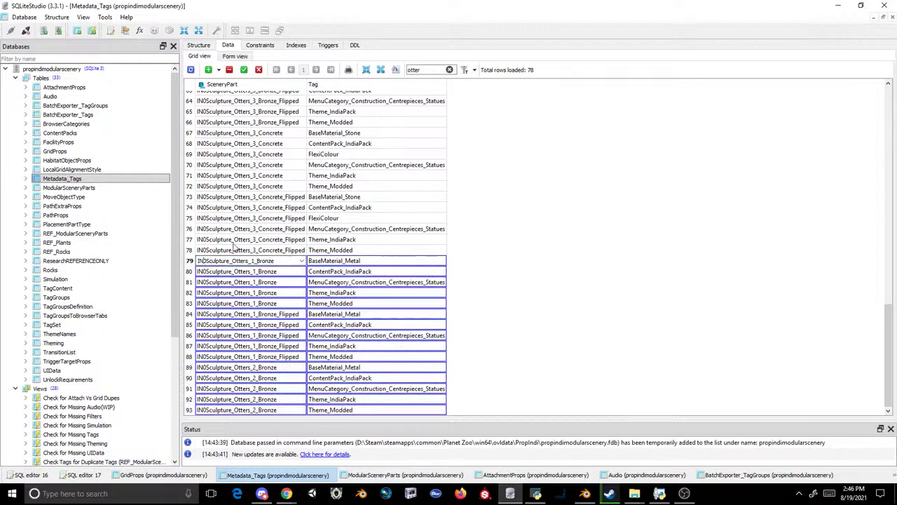
key("Right")
key("BackSpace")
type("1")
key("Return")
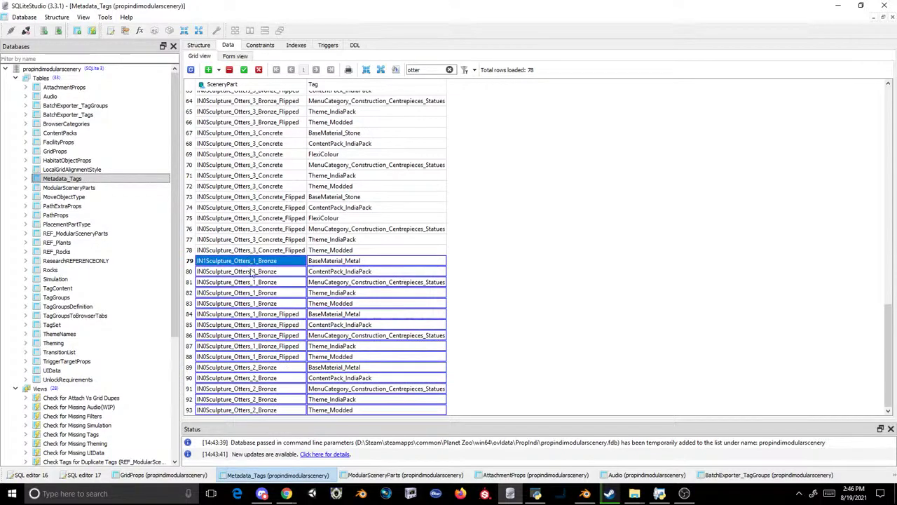
key("Down")
type("IN1Sculpture_Otters_1_Bronze")
key("Down")
type("IN1Sculpture_Otters_1_Bronze")
key("Down")
type("IN1Sculpture_Otters_1_Bronze")
key("Down")
type("IN1Sculpture_Otters_1_Bronze")
- Rename the SceneryPart of the five new flipped rows in Metadata_Tags to IN1Sculpture_Otters_1_Bronze_Flipped
double_click(206, 315)
left_click(206, 315)
key("BackSpace")
type("1")
key("Return")
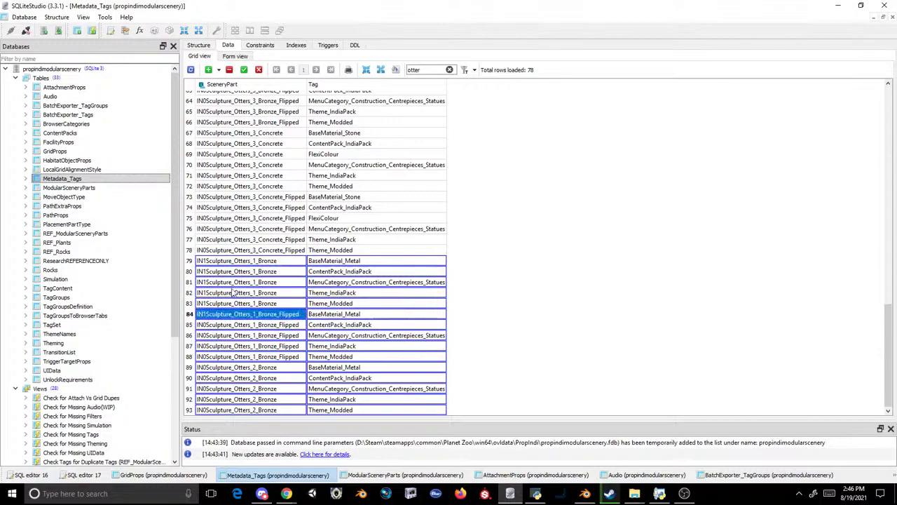
key("Down")
type("IN1Sculpture_Otters_1_Bronze_Flipped")
key("Down")
type("IN1Sculpture_Otters_1_Bronze_Flipped")
key("Down")
type("IN1Sculpture_Otters_1_Bronze_Flipped")
key("Down")
type("IN1Sculpture_Otters_1_Bronze_Flipped")
- Rename the five new Otters_2_Bronze rows in Metadata_Tags to IN1Sculpture_Otters_2_Bronze and commit all new rows
double_click(209, 369)
left_click(211, 368)
key("BackSpace")
type("1")
key("Return")
key("ctrl+c")
left_click(263, 377)
key("ctrl+v")
left_click(261, 388)
key("ctrl+v")
left_click(263, 399)
key("ctrl+v")
left_click(272, 410)
key("ctrl+v")
left_click(243, 69)
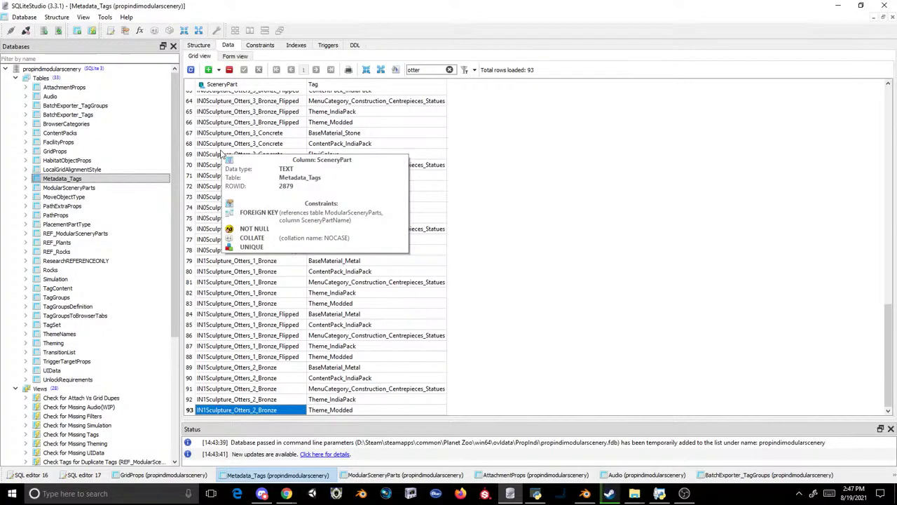
- Look through the tables from ModularSceneryParts to Rocks for further otter entries that need IN1 counterparts
left_click(110, 189)
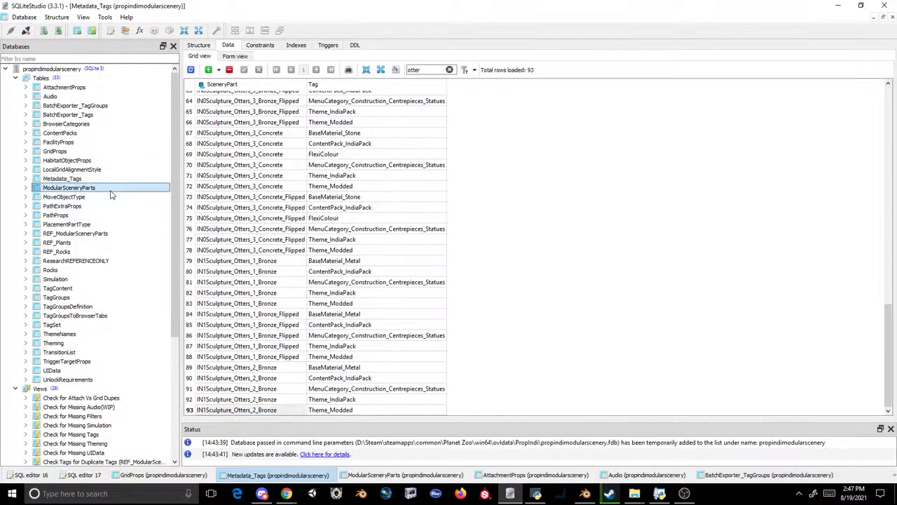
double_click(109, 191)
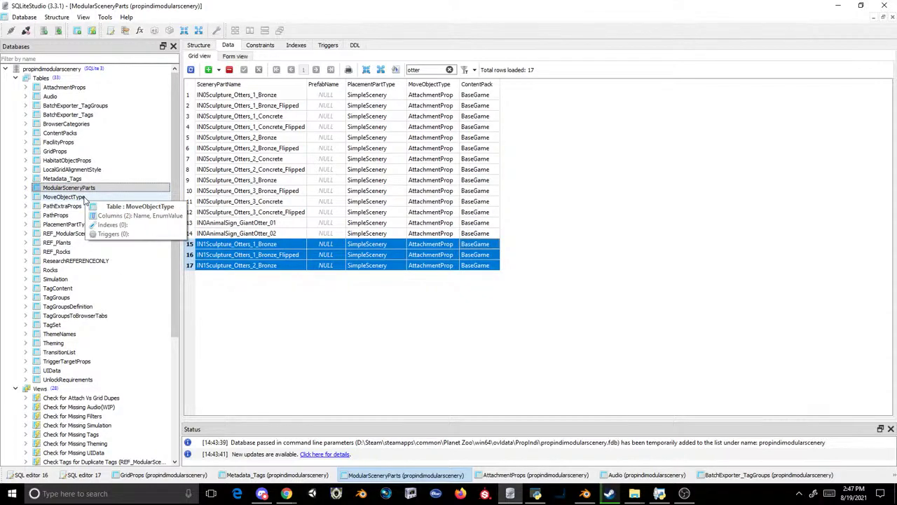
double_click(84, 197)
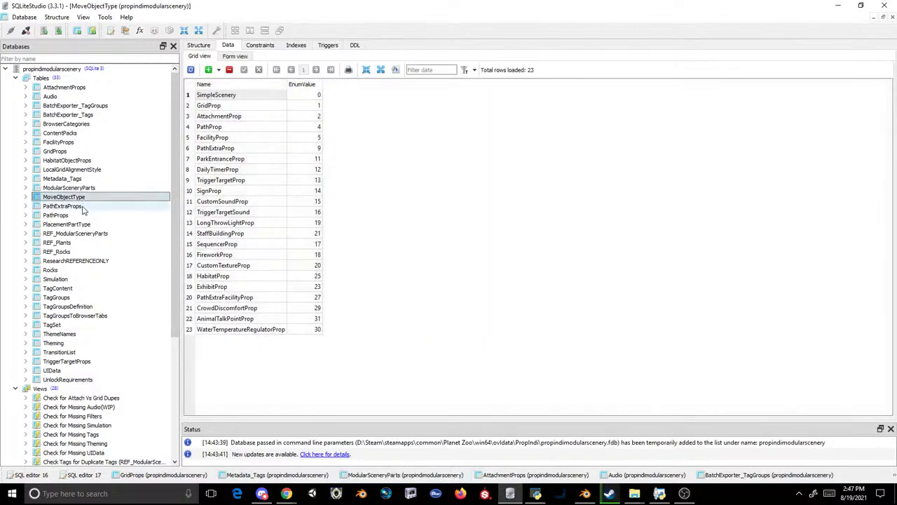
double_click(83, 206)
double_click(82, 215)
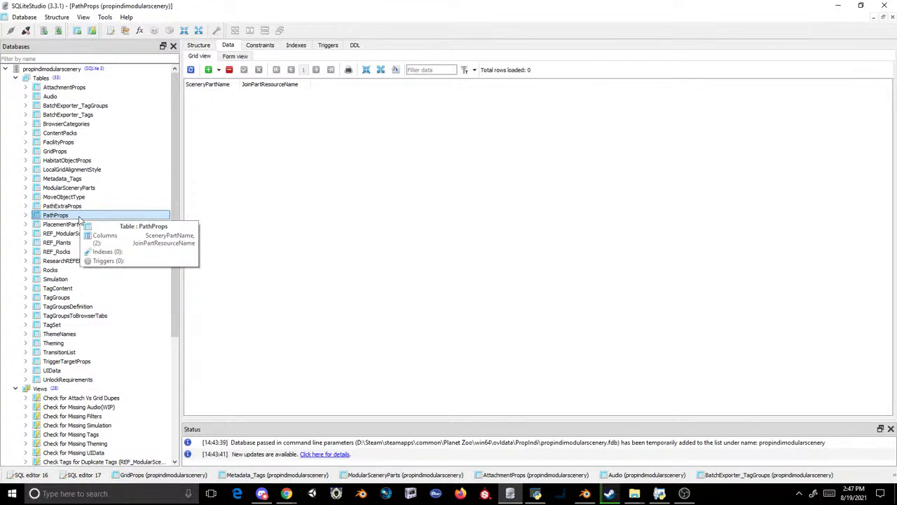
left_click(77, 224)
left_click(71, 233)
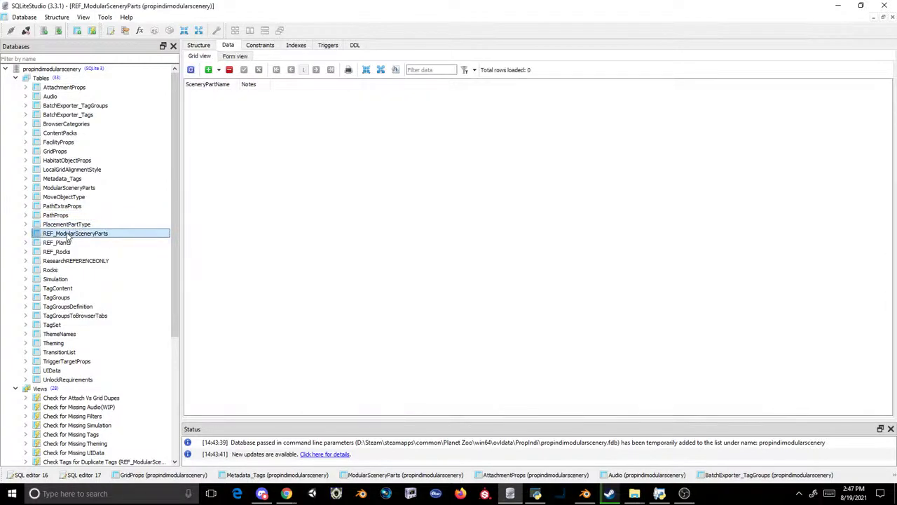
left_click(70, 242)
left_click(70, 252)
left_click(71, 261)
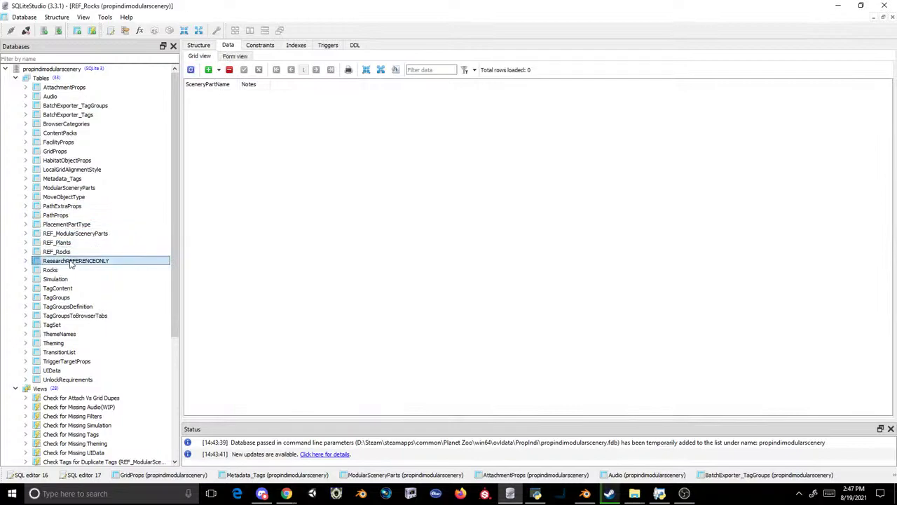
left_click(64, 270)
- Filter the Simulation table by "otter" and copy the IN0Sculpture_Otters_1_Bronze and IN0Sculpture_Otters_1_Bronze_Flipped rows
left_click(62, 279)
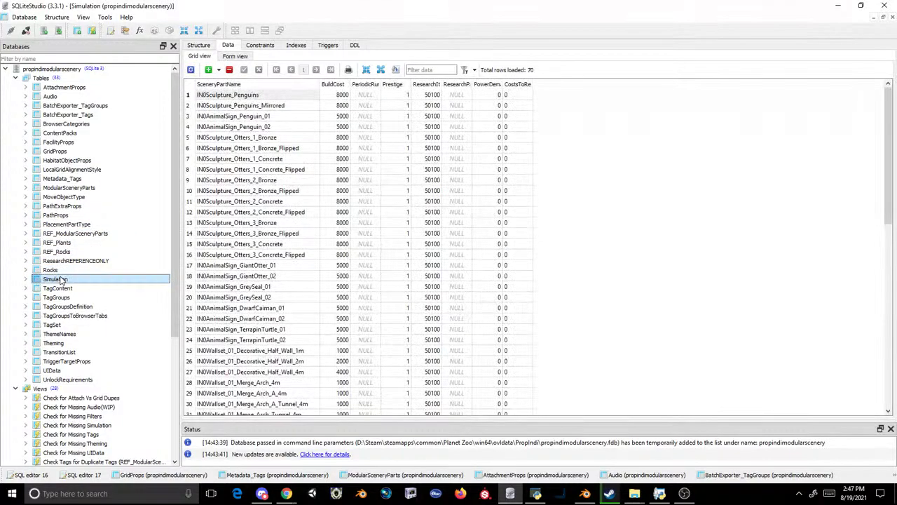
left_click(433, 68)
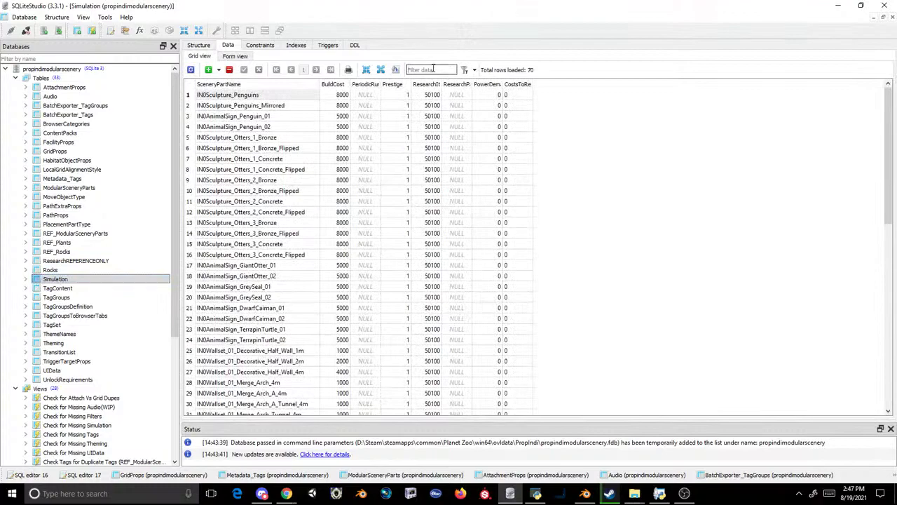
type("otter")
key("Return")
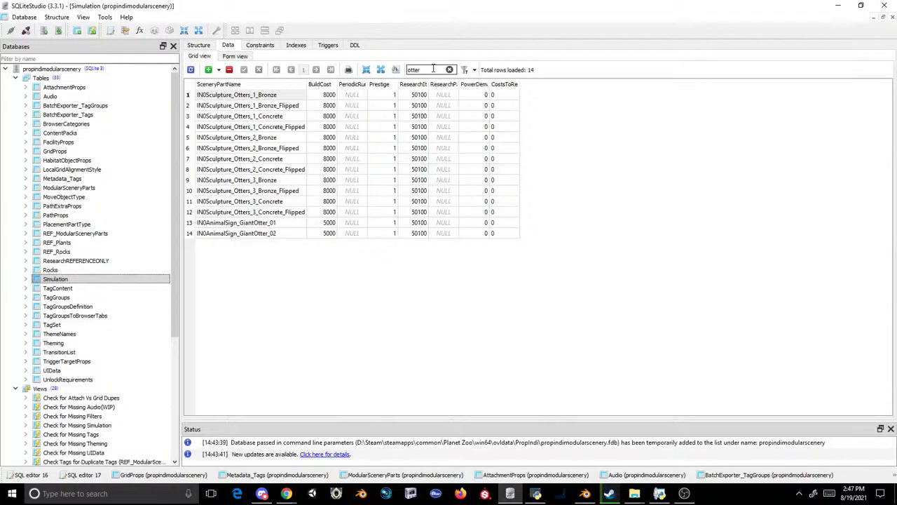
left_click(279, 96)
left_click(493, 104, "shift")
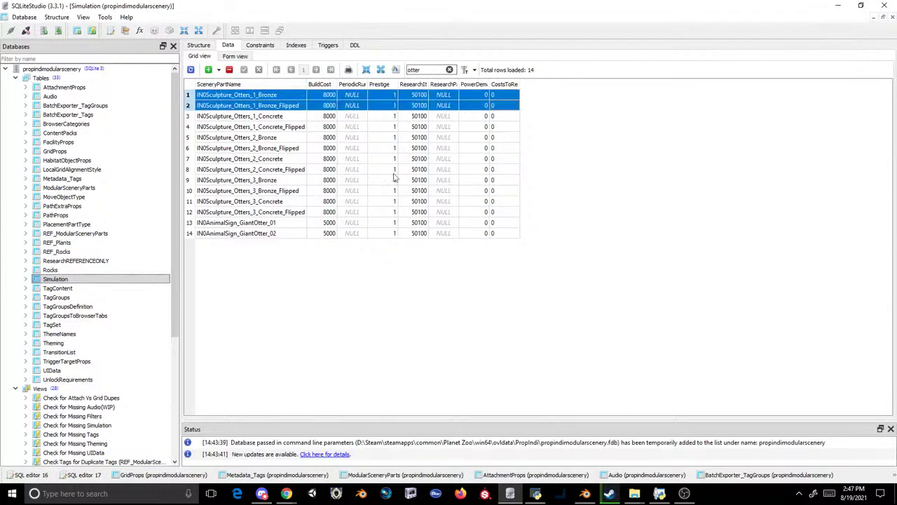
- Insert two blank rows at the end of Simulation and paste the copied Otters_1_Bronze and Otters_1_Bronze_Flipped rows into them
left_click(285, 232)
left_click(209, 69)
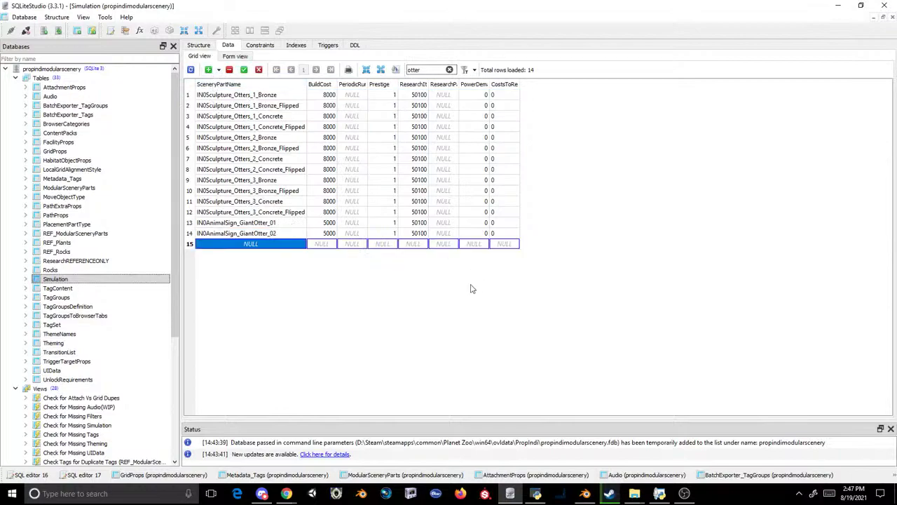
left_click(208, 70)
left_click(287, 242)
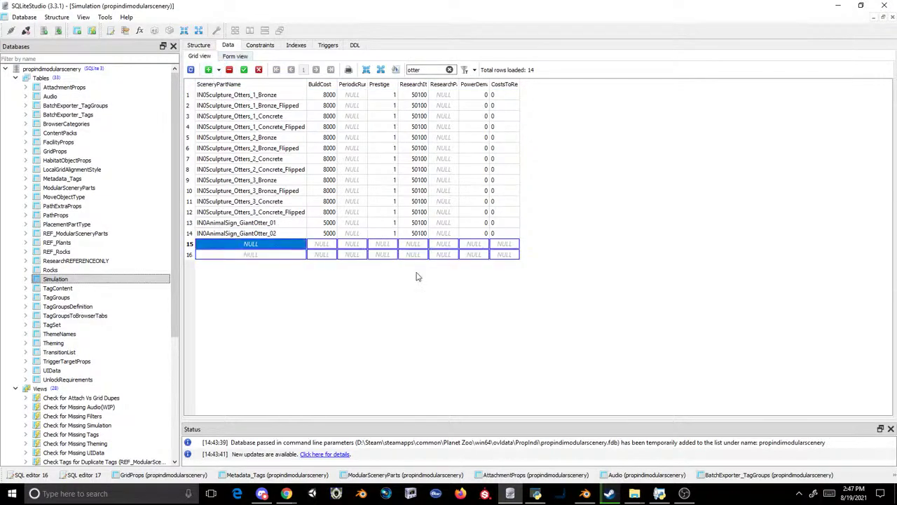
left_click(495, 256, "shift")
key("ctrl+v")
- Duplicate the IN0Sculpture_Otters_2_Bronze row into a new row at the end of Simulation and try to commit the new rows
left_click(251, 138)
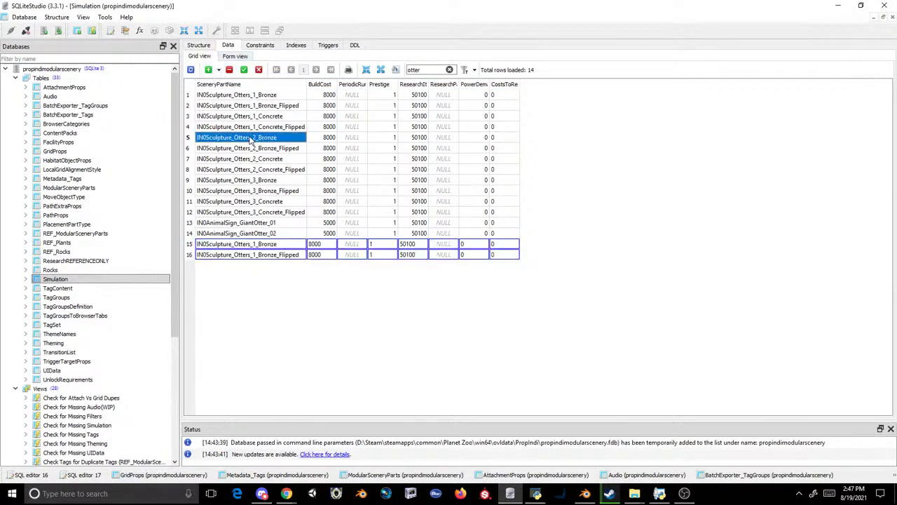
left_click(495, 140, "shift")
left_click(277, 256)
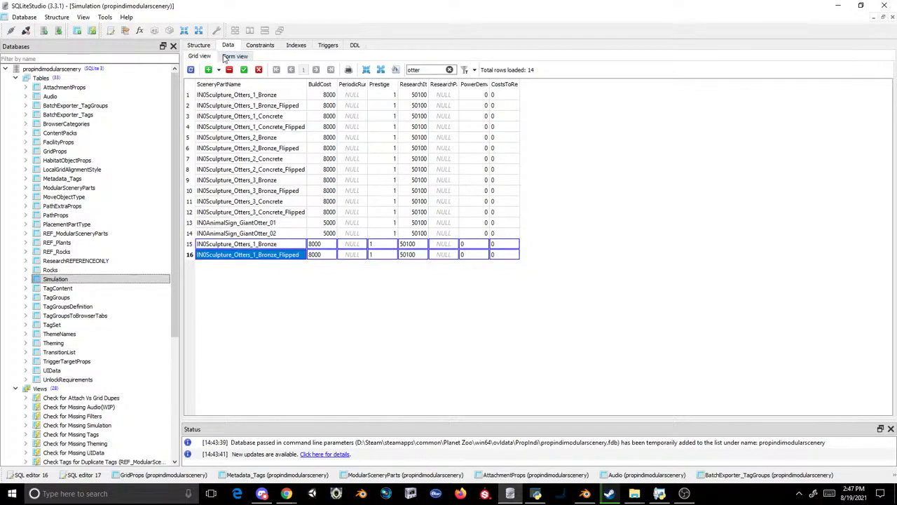
left_click(208, 69)
key("ctrl+v")
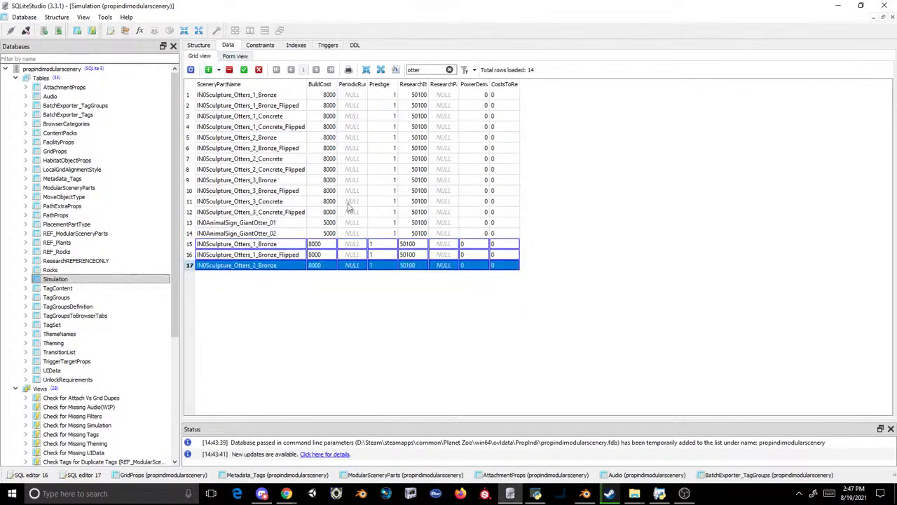
left_click(243, 70)
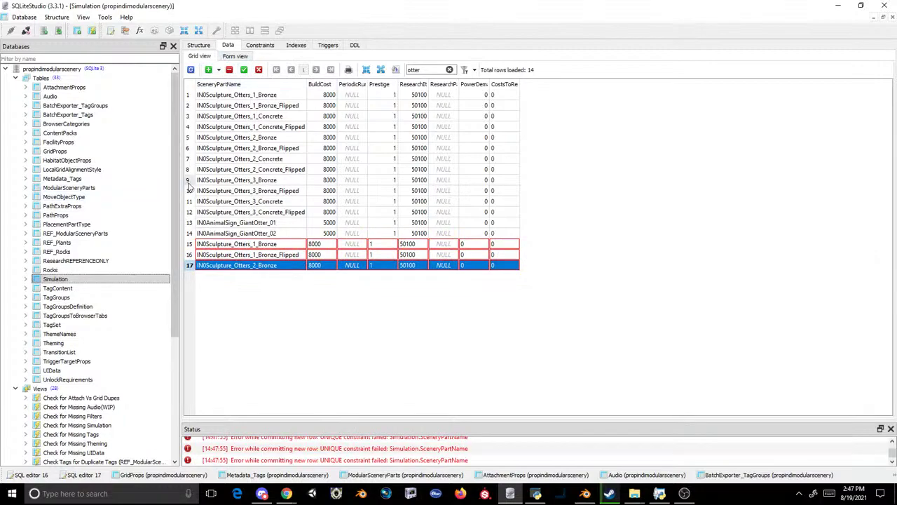
- Change the IN0 prefix to IN1 in the part names of the three new Simulation rows and commit them
double_click(206, 244)
key("BackSpace")
type("1")
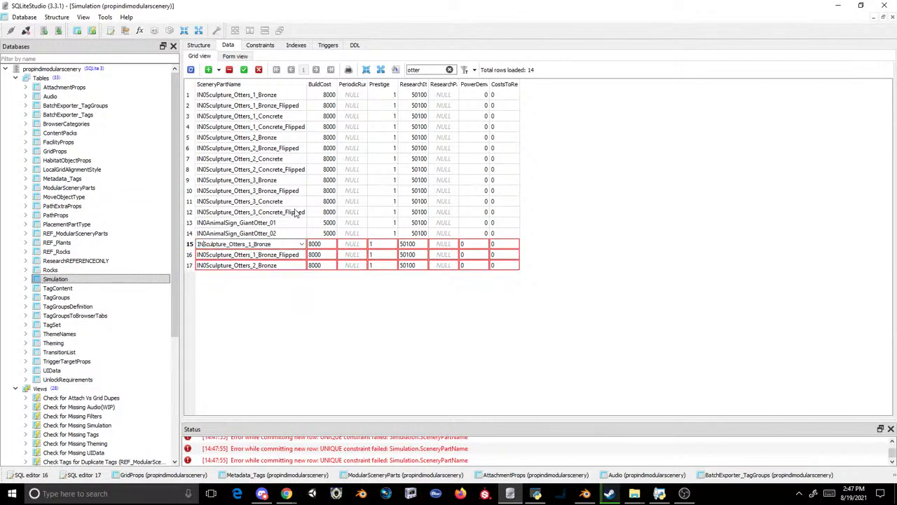
key("Return")
double_click(215, 255)
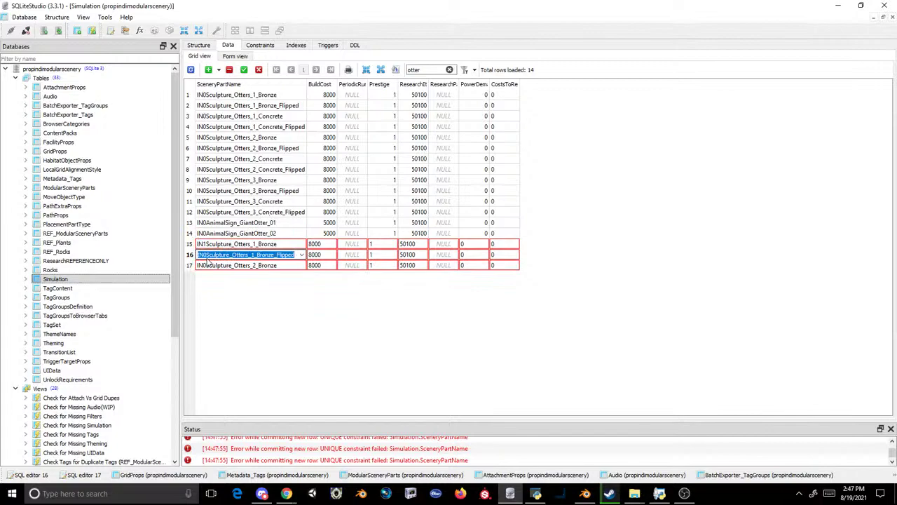
left_click(206, 255)
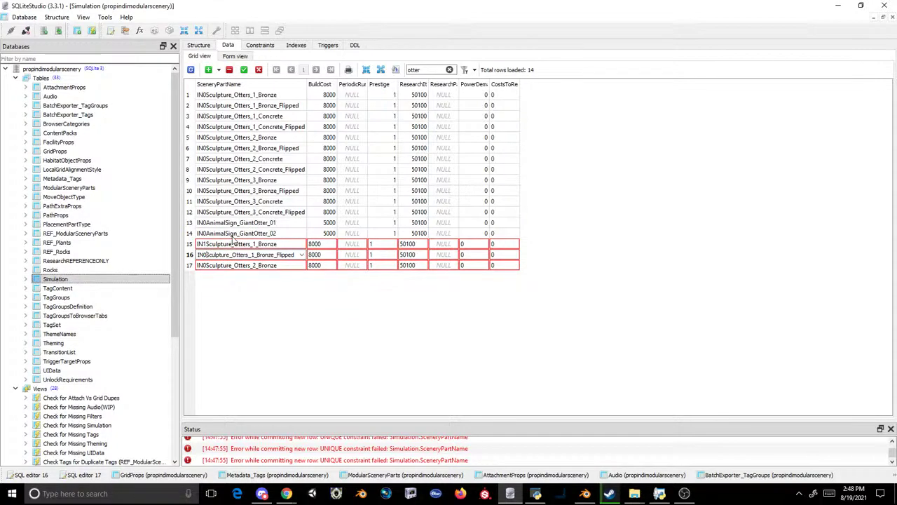
key("Return")
double_click(206, 265)
left_click(207, 265)
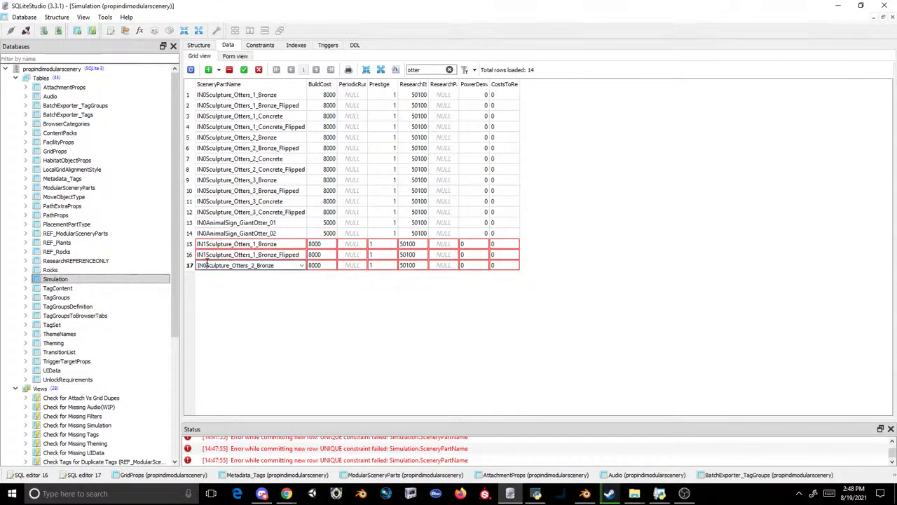
key("BackSpace")
type("1")
key("Return")
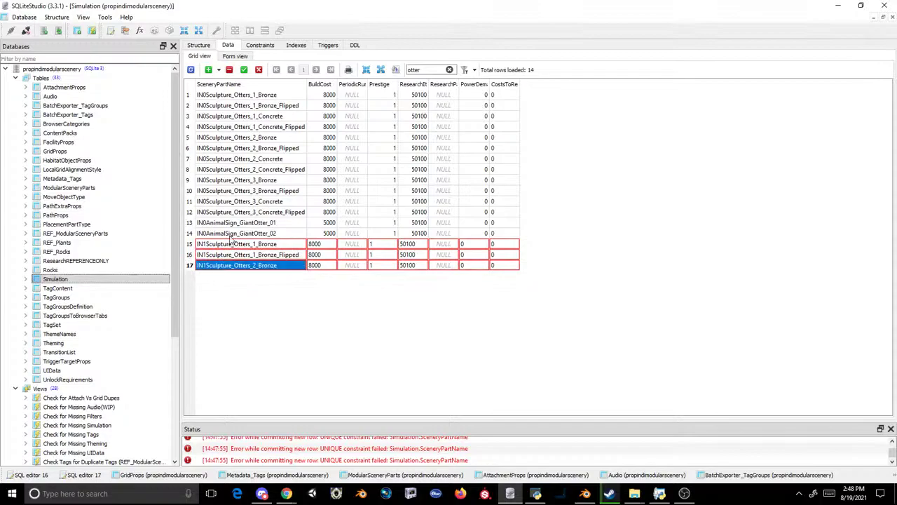
left_click(244, 70)
- Filter the Theming table by "otter" and copy the IN0Sculpture_Otters_1_Bronze and IN0Sculpture_Otters_1_Bronze_Flipped rows
double_click(62, 342)
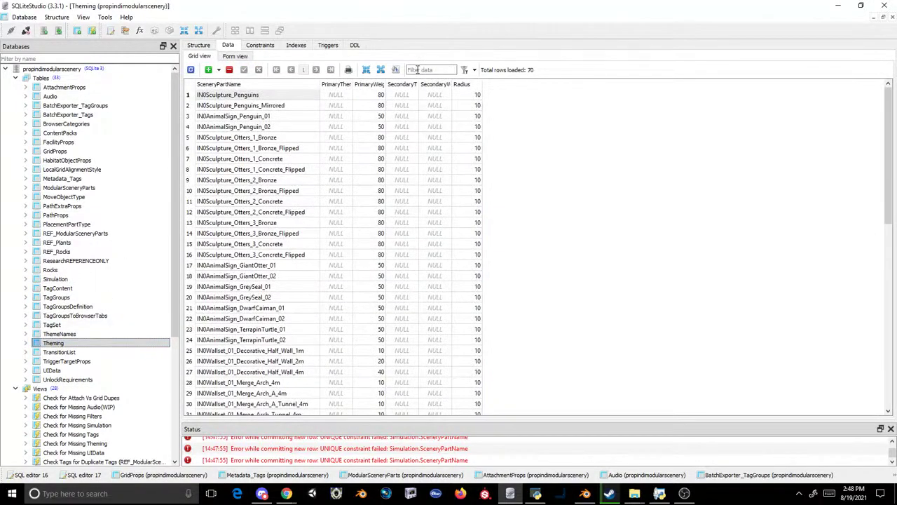
left_click(415, 70)
type("otter")
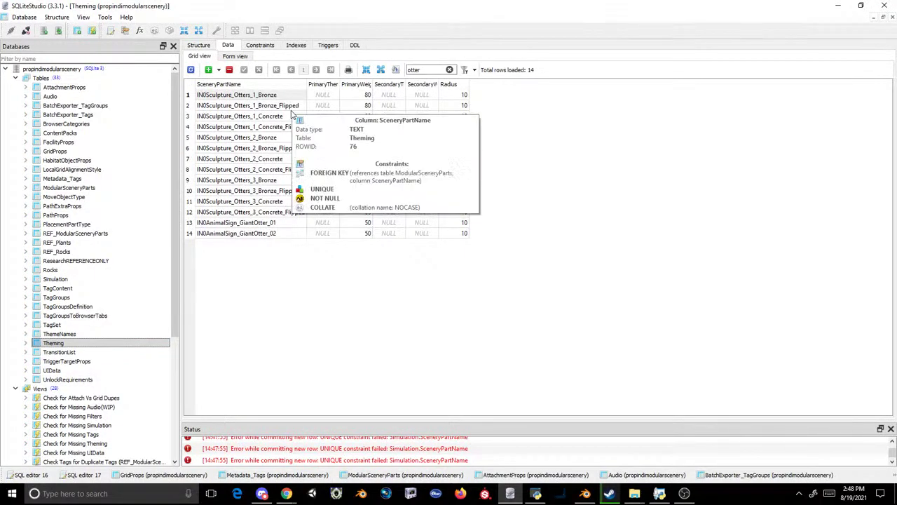
left_click(270, 96)
left_click(450, 106, "shift")
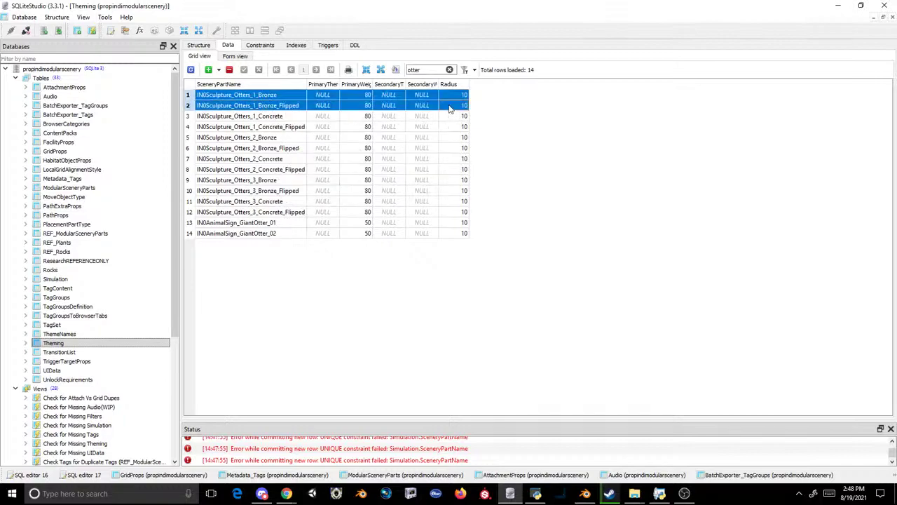
- Insert two blank rows at the end of Theming and paste the copied Otters_1_Bronze and Otters_1_Bronze_Flipped rows into them
left_click(255, 234)
double_click(209, 70)
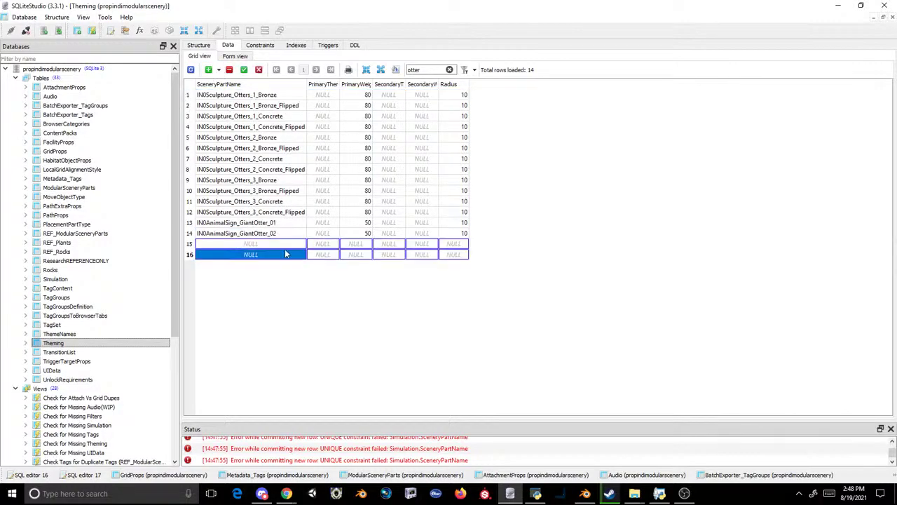
left_click(279, 245)
left_click(463, 255, "shift")
type("IN0Sculpture_Otters_1_Bronze\tNULL\t80\tNULL\tNULL\t10 IN0Sculpture_Otters_1_Bronze_Flipped\tNULL\t80\tNULL\tNULL\t10")
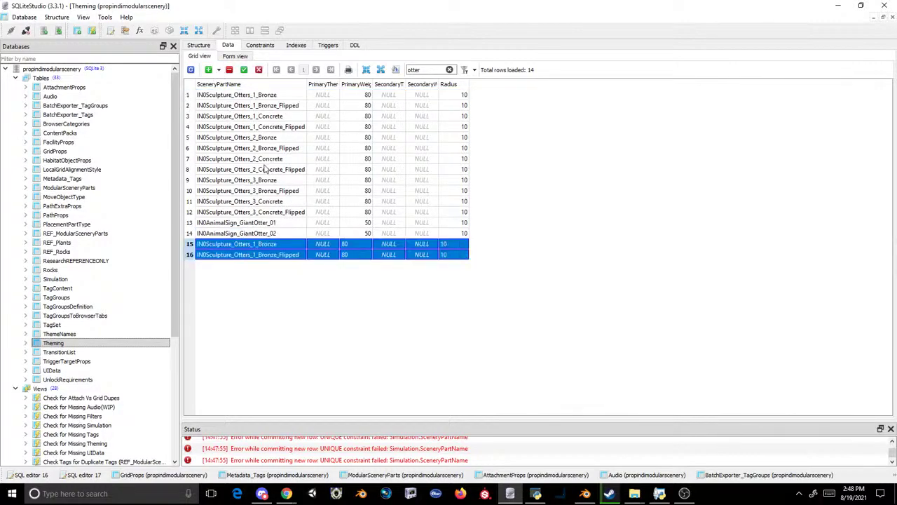
- Duplicate the IN0Sculpture_Otters_2_Bronze row into a new row at the end of Theming and try to commit the new rows
left_click(269, 148)
left_click(278, 138)
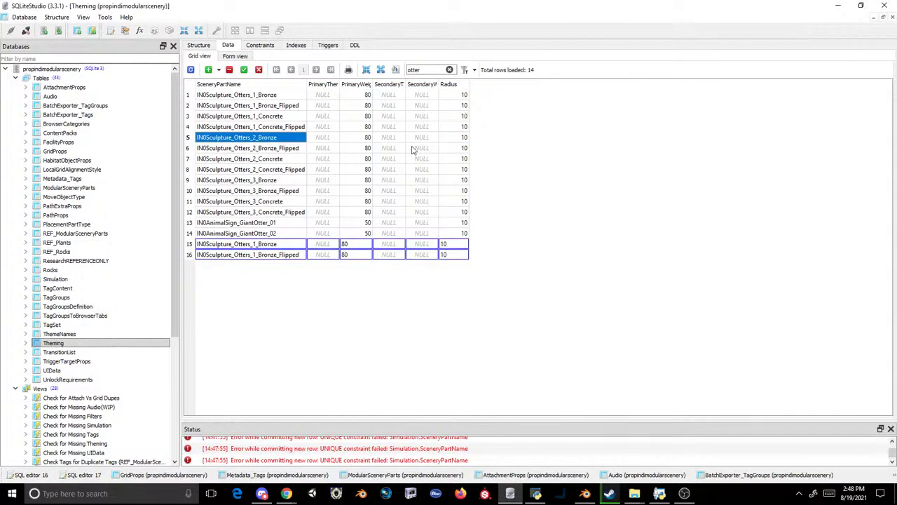
left_click(452, 139, "shift")
left_click(295, 257)
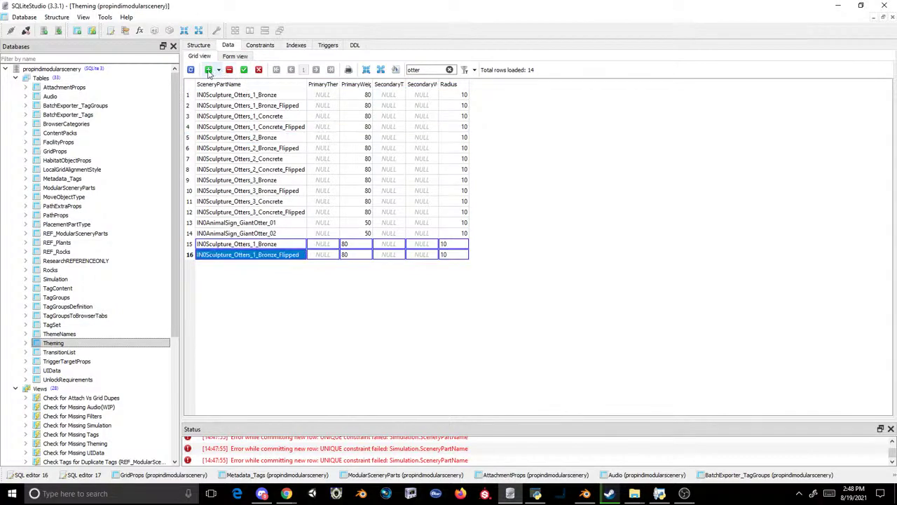
left_click(209, 70)
type("IN0Sculpture_Otters_2_Bronze\tNULL\t80\tNULL\tNULL\t10")
left_click(244, 69)
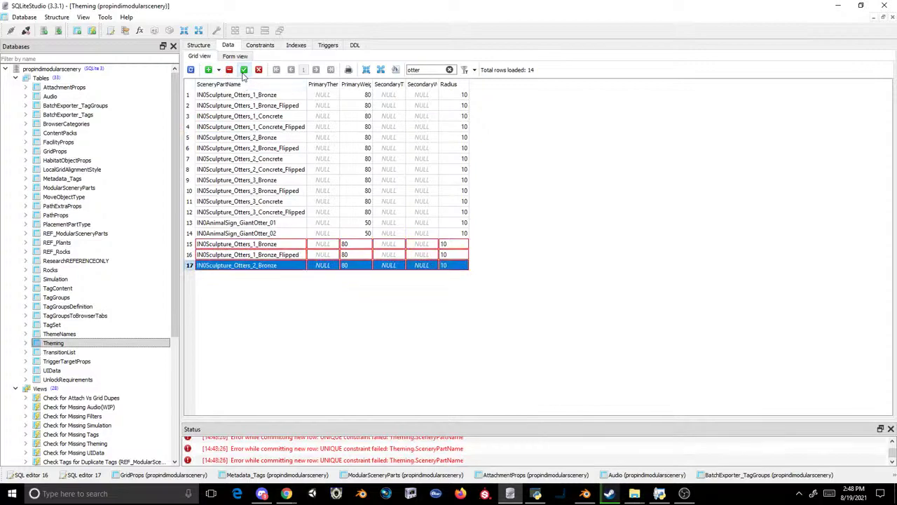
- Rename the first new Theming row's SceneryPartName to IN1Sculpture_Otters_1_Bronze
left_click(206, 243)
left_click(205, 244)
type("1")
key("Return")
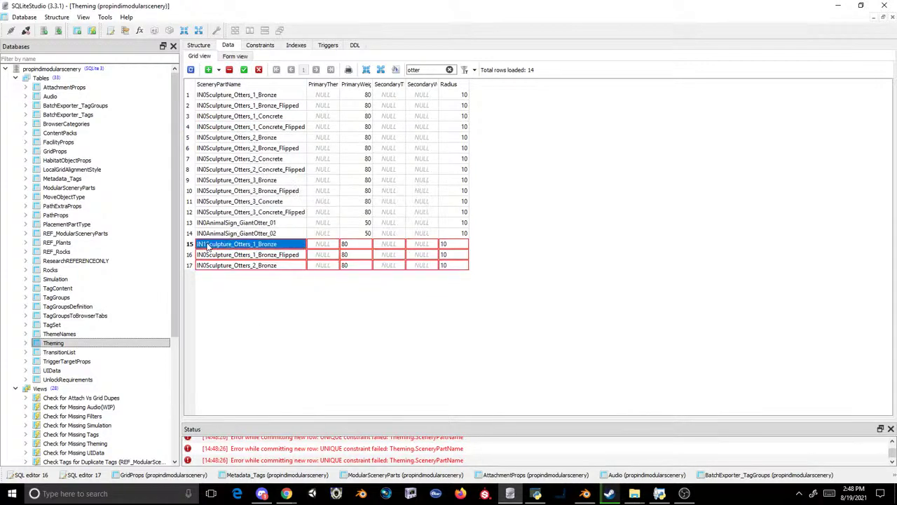
- Rename the other two new Theming rows to IN1Sculpture_Otters_1_Bronze_Flipped and IN1Sculpture_Otters_2_Bronze, and commit the new rows
double_click(204, 255)
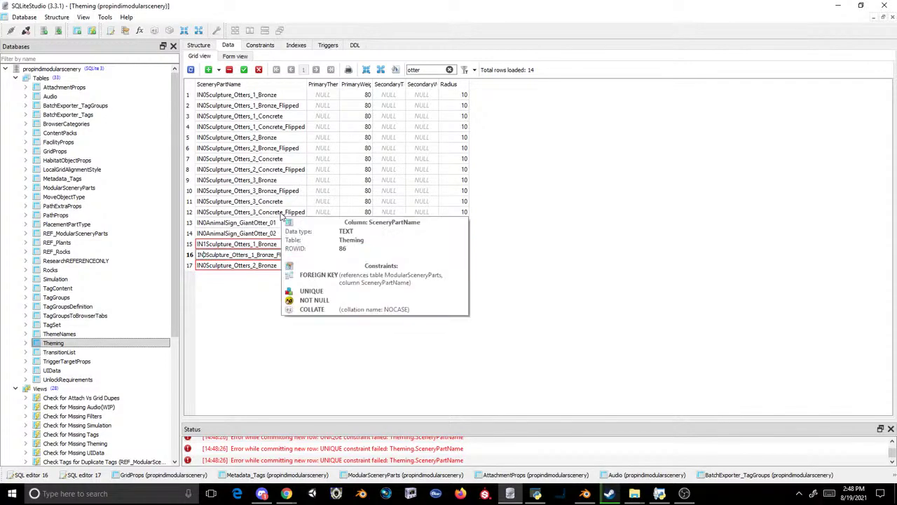
key("BackSpace")
type("1")
key("Return")
double_click(207, 266)
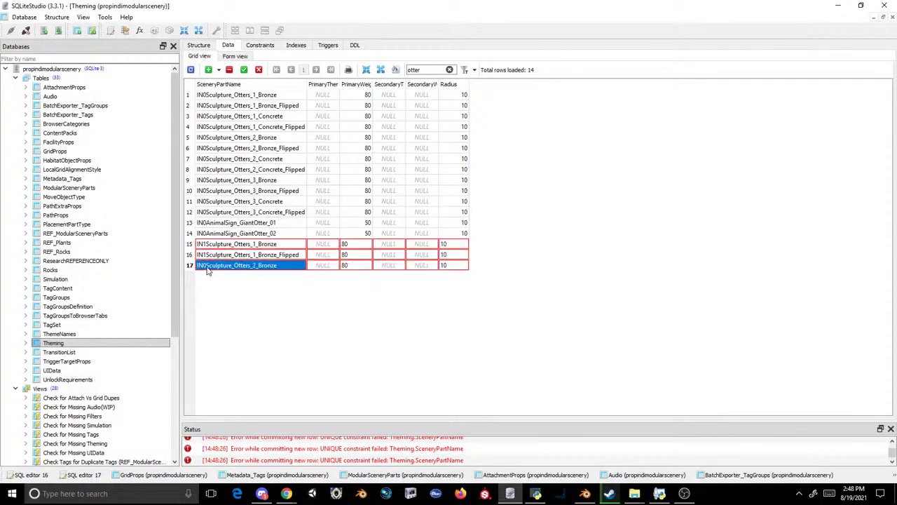
key("BackSpace")
type("1")
key("Return")
key("alt+Tab")
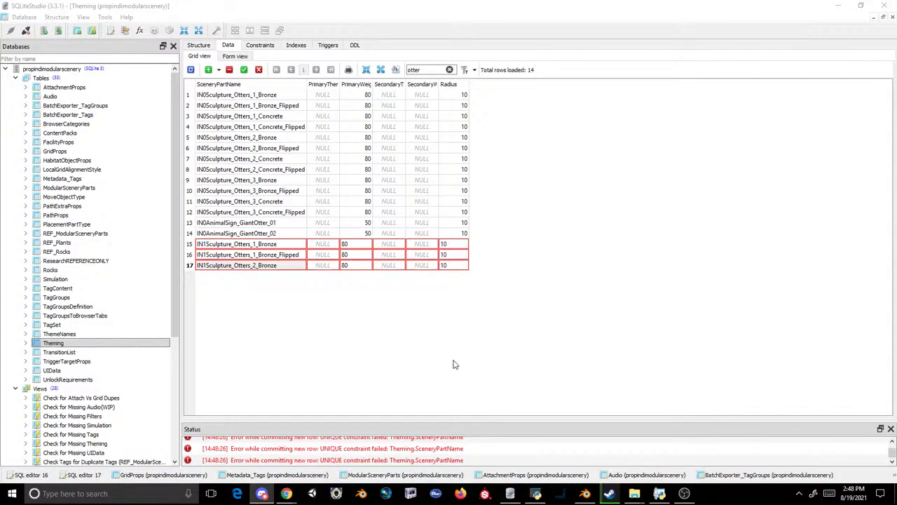
left_click(244, 69)
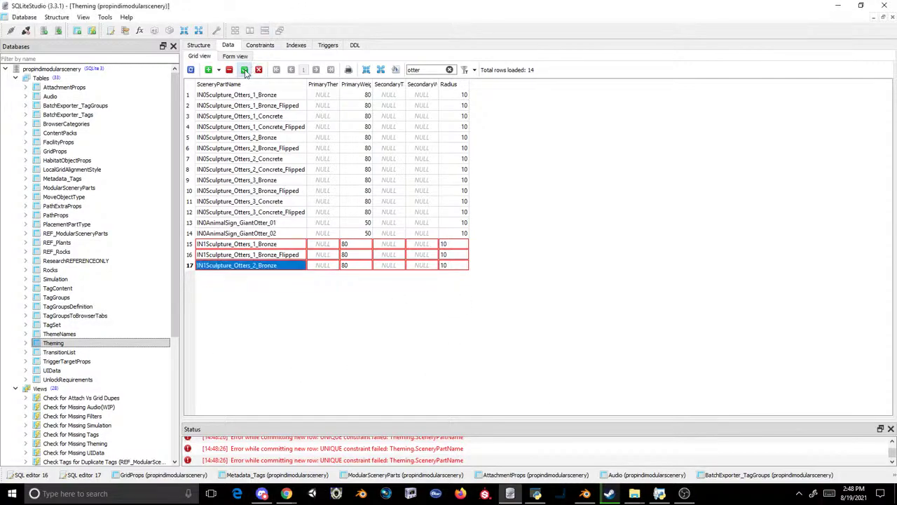
- Filter the UIData table by "bronze" and copy the IN0Sculpture_Otters_1_Bronze and IN0Sculpture_Otters_1_Bronze_Flipped rows
double_click(62, 370)
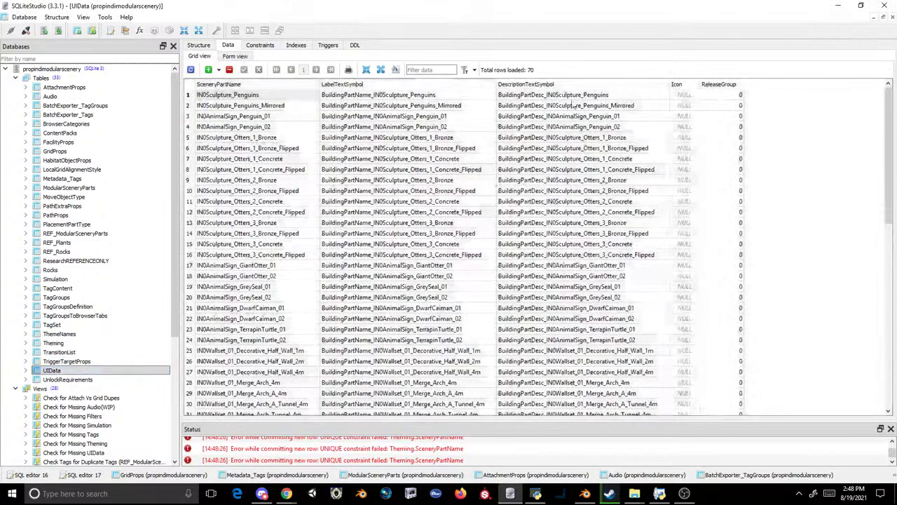
left_click(431, 70)
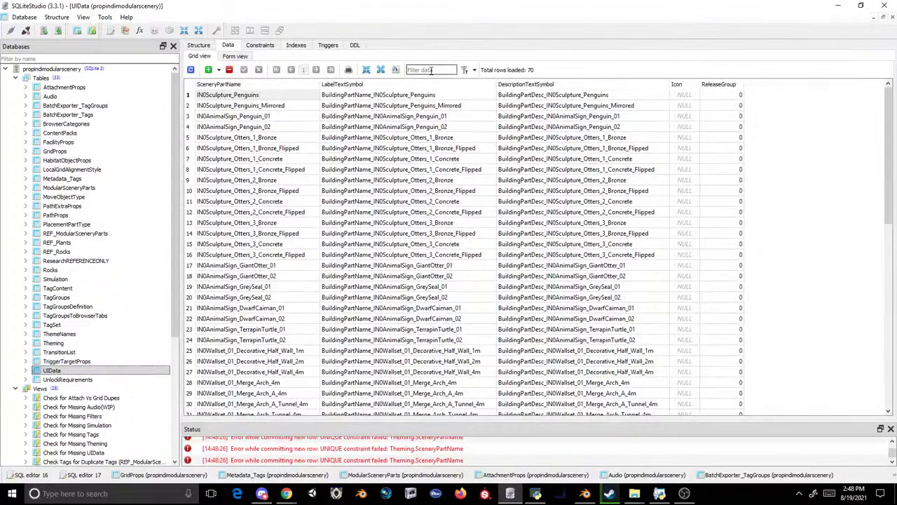
key("Return")
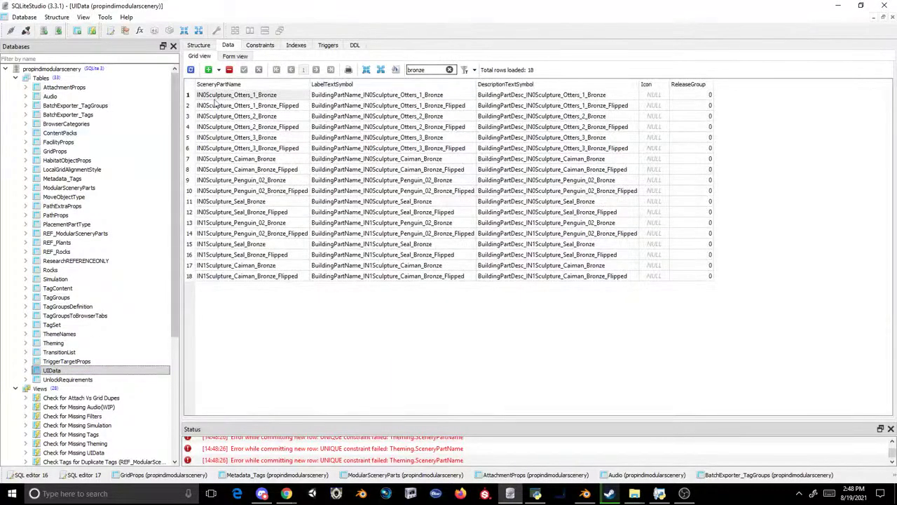
left_click(681, 109, "shift")
key("ctrl+c")
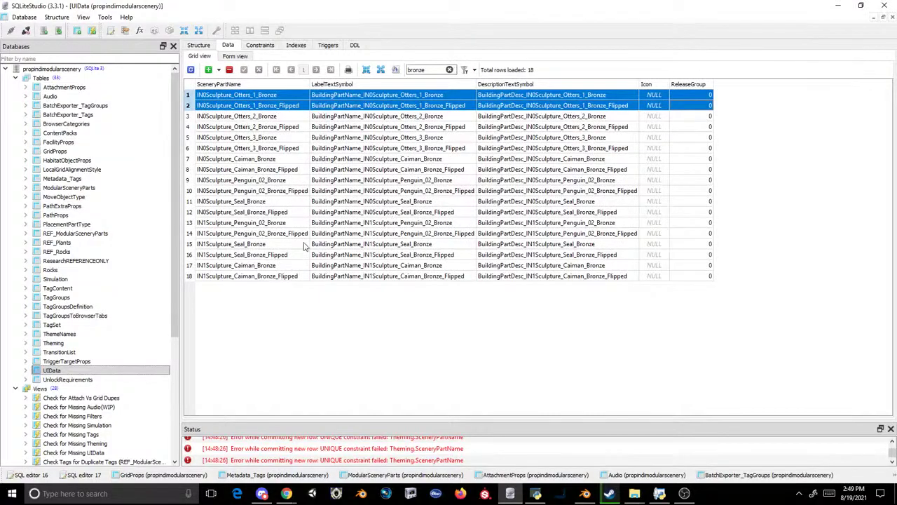
- Insert two blank rows at the end of UIData and paste the copied Otters_1_Bronze and Otters_1_Bronze_Flipped rows into them
left_click(285, 275)
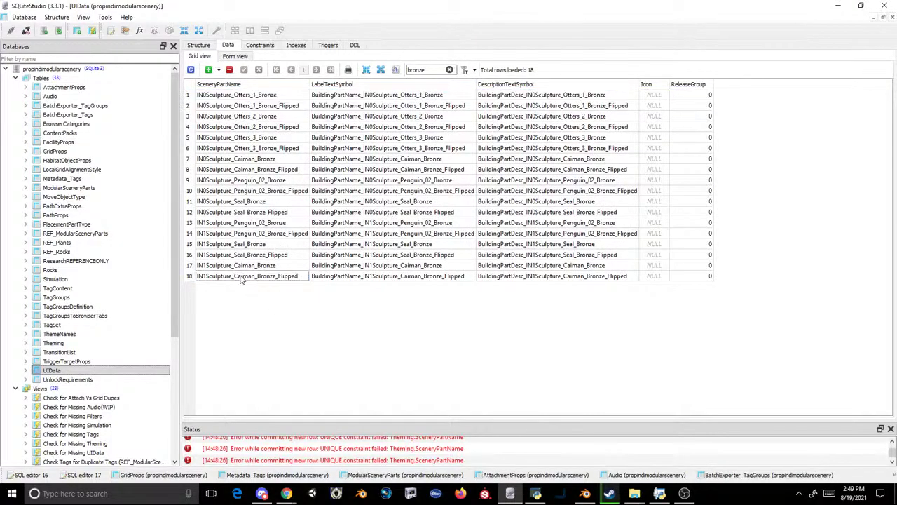
left_click(208, 69)
left_click(208, 70)
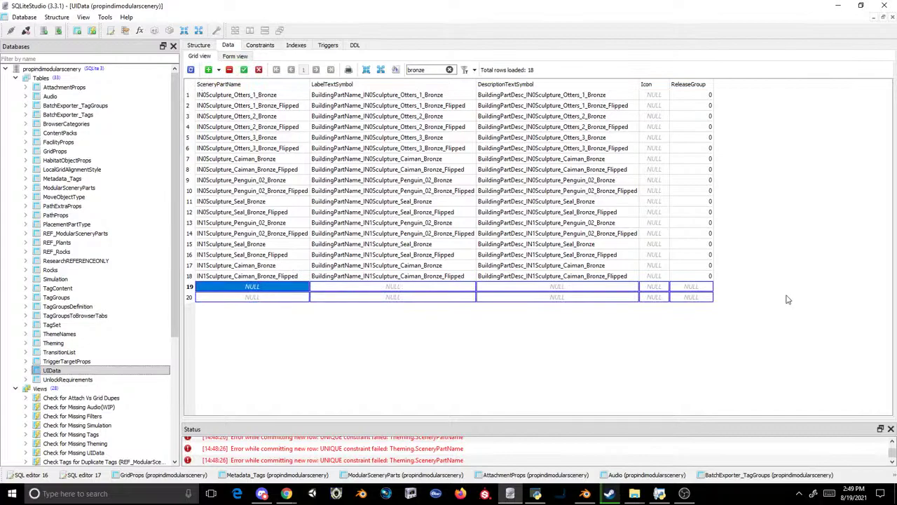
left_click(690, 296, "shift")
key("ctrl+v")
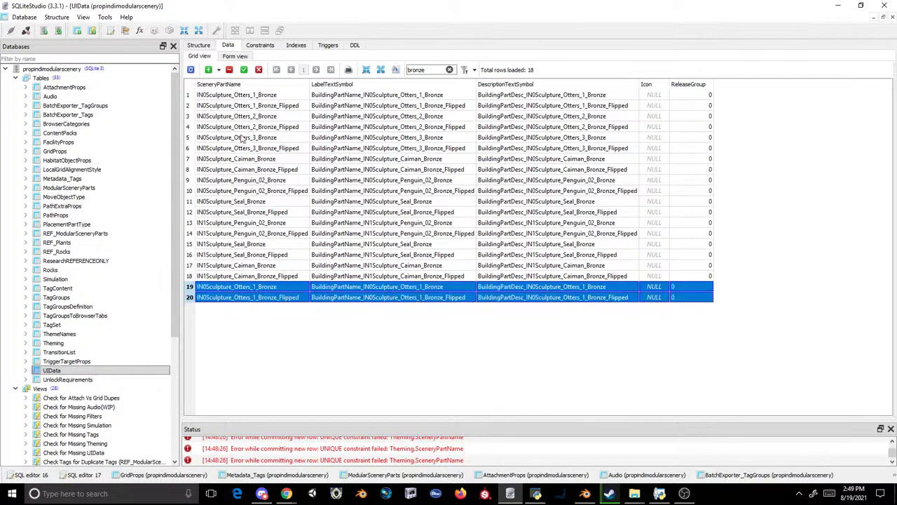
- Duplicate the IN0Sculpture_Otters_2_Bronze row into a new row at the end of UIData
left_click(253, 117)
left_click(683, 115, "shift")
key("ctrl+c")
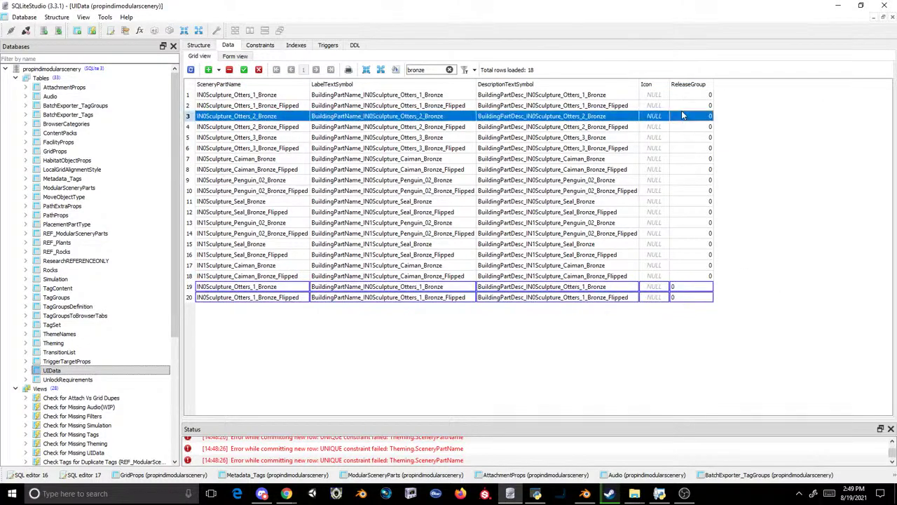
left_click(277, 300)
left_click(209, 70)
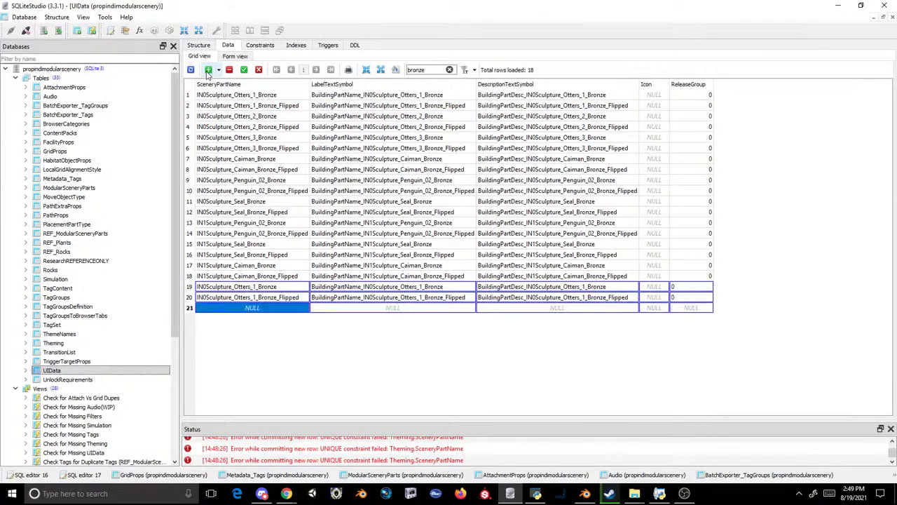
key("ctrl+v")
- Change the IN0 prefix to IN1 in the SceneryPartName of the three new UIData otter rows
double_click(208, 287)
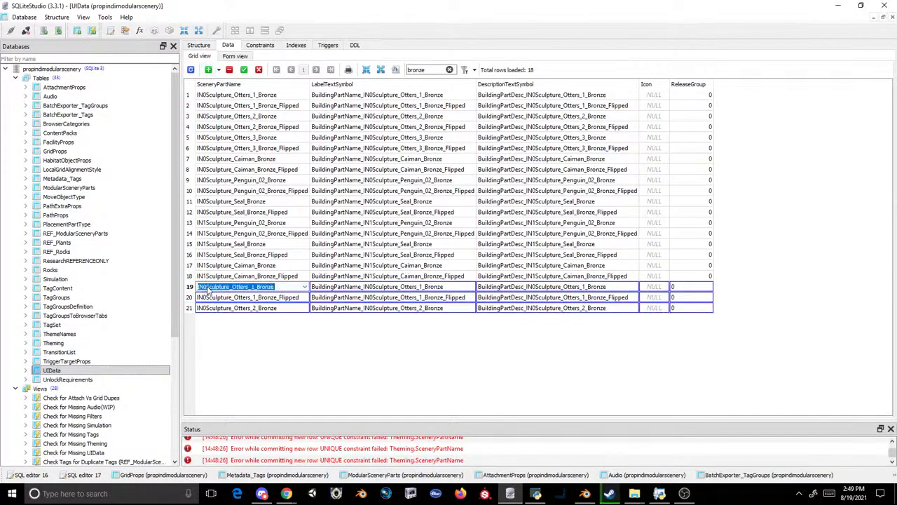
key("BackSpace")
type("1")
key("Return")
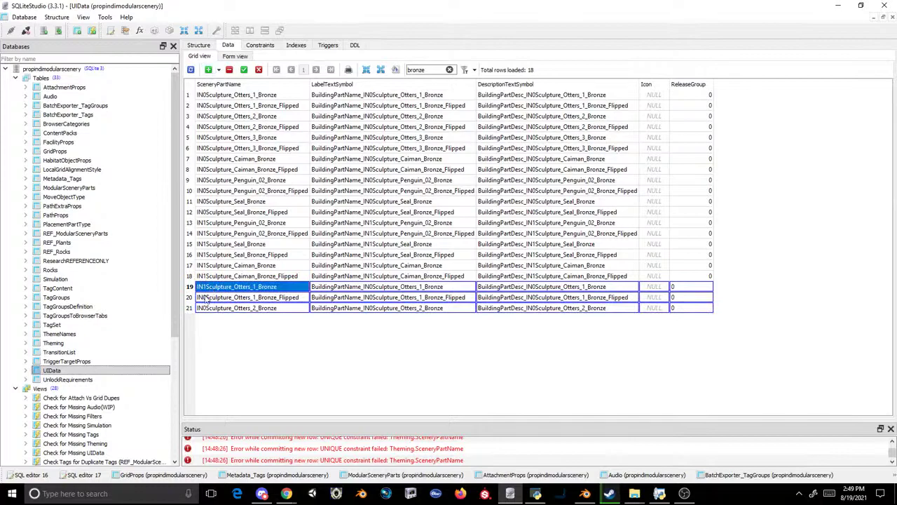
double_click(207, 298)
key("BackSpace")
type("1")
key("Return")
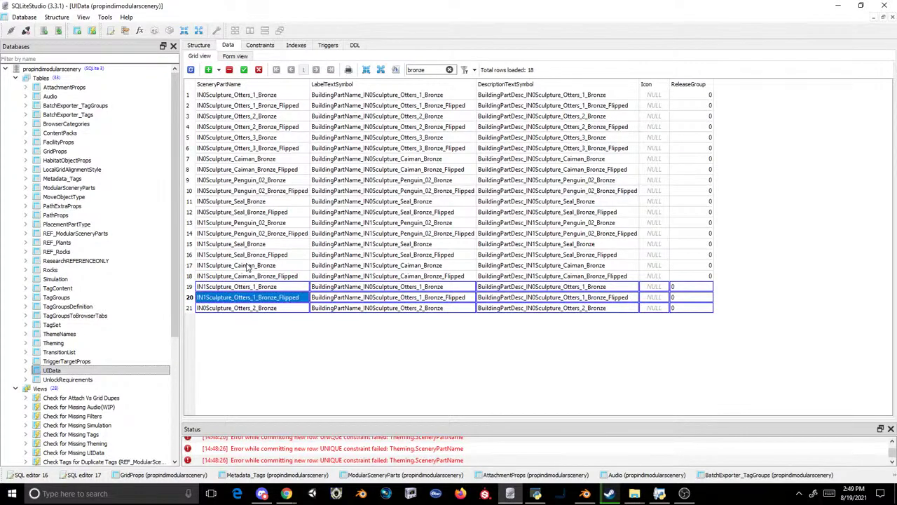
double_click(207, 309)
key("BackSpace")
type("1")
key("Return")
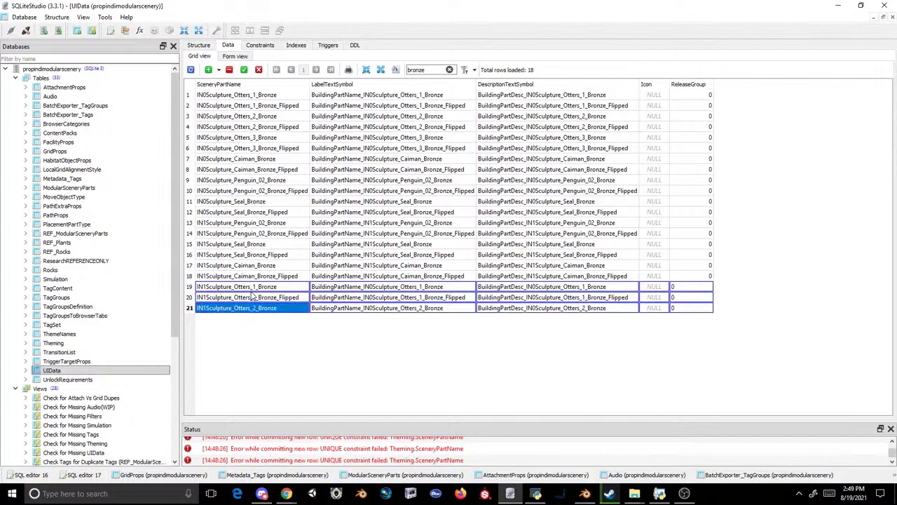
- Set the LabelTextSymbol of the new Otters_1 rows to BuildingPartName_IN1Sculpture_Otters_1_Bronze and BuildingPartName_IN1Sculpture_Otters_1_Bronze_Flipped
double_click(373, 287)
key("BackSpace")
type("1")
key("Return")
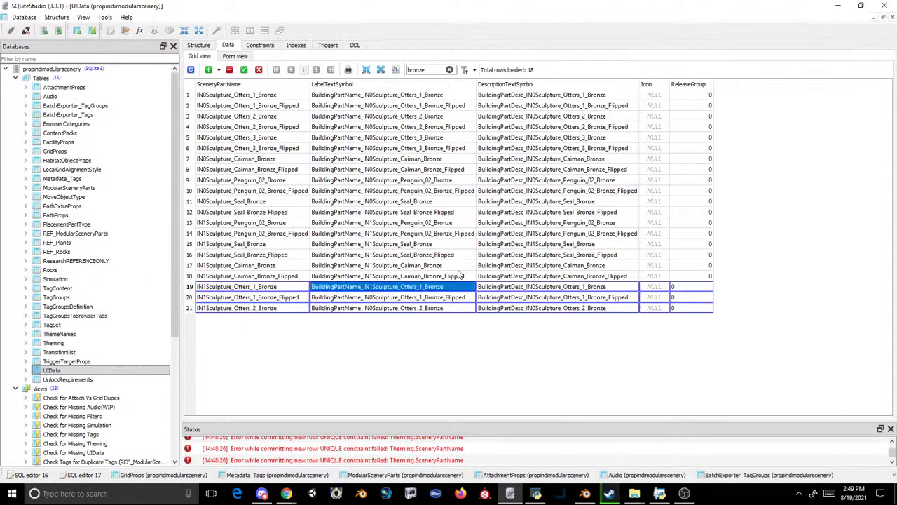
left_click(380, 298)
left_click(375, 307)
double_click(371, 297)
left_click(398, 294)
key("BackSpace")
type("1")
key("Return")
- Set the LabelTextSymbol of the new Otters_2_Bronze row to BuildingPartName_IN1Sculpture_Otters_2_Bronze
left_click(374, 308)
double_click(374, 308)
left_click(376, 304)
key("BackSpace")
type("1")
key("Return")
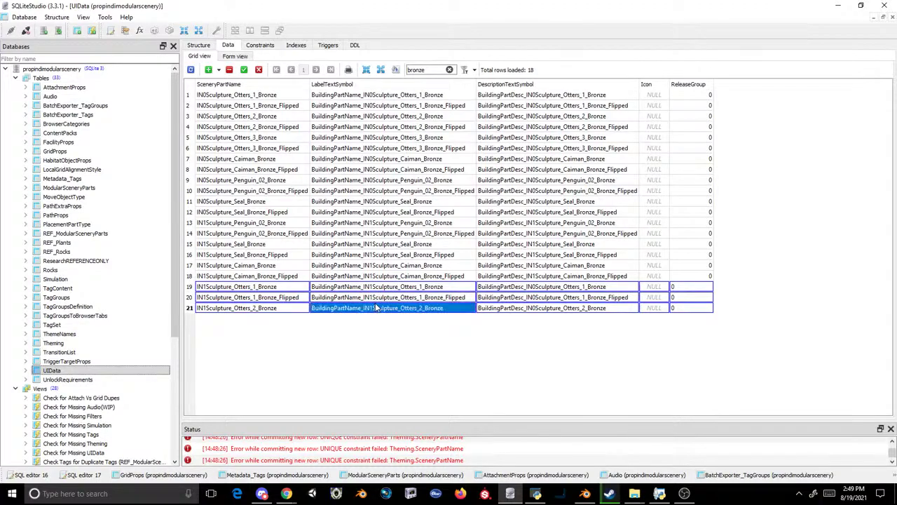
- Set the DescriptionTextSymbol of the new Otters_1 rows to BuildingPartDesc_IN1Sculpture_Otters_1_Bronze and BuildingPartDesc_IN1Sculpture_Otters_1_Bronze_Flipped
left_click(521, 286)
double_click(520, 287)
left_click(520, 286)
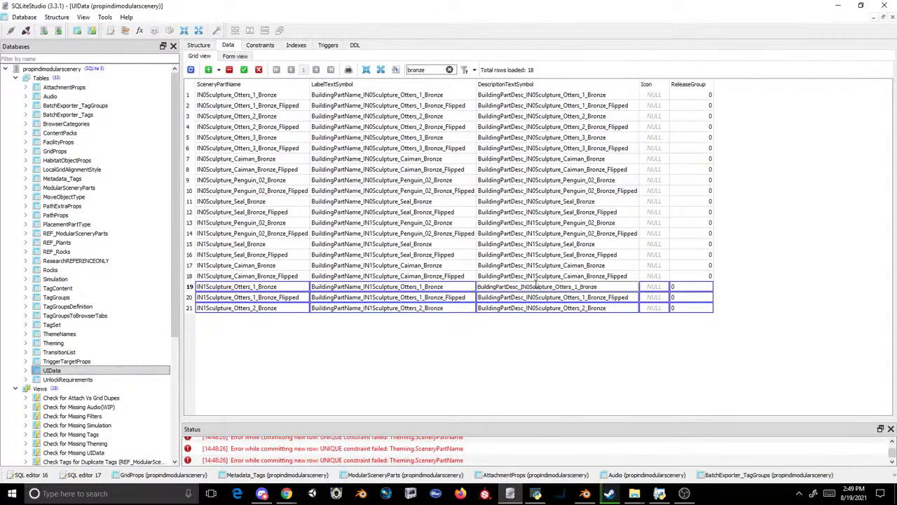
key("BackSpace")
type("1")
key("Return")
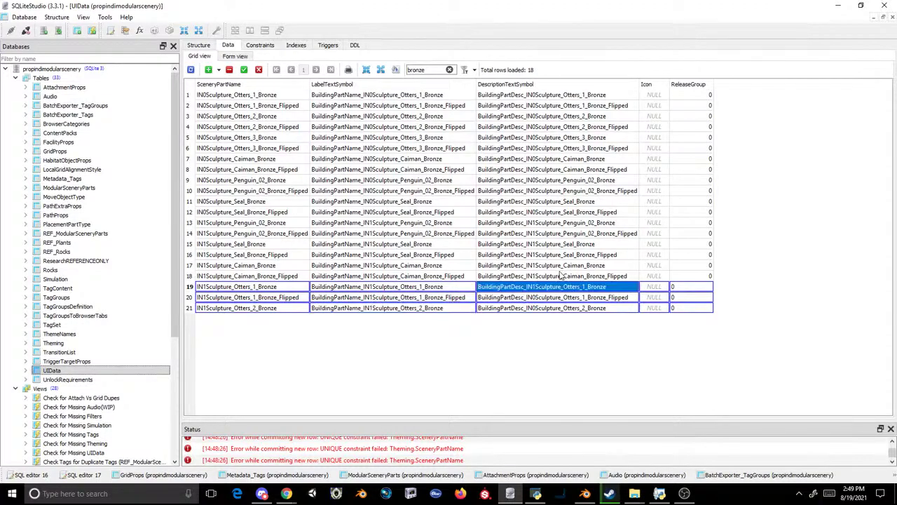
left_click(531, 297)
double_click(531, 298)
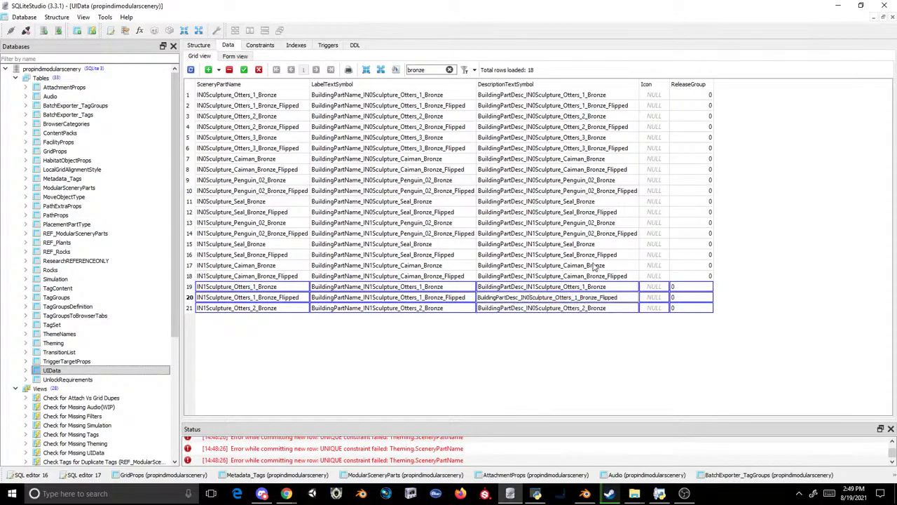
key("BackSpace")
type("1")
key("Return")
- Set the new Otters_2_Bronze row's DescriptionTextSymbol to BuildingPartDesc_IN1Sculpture_Otters_2_Bronze and commit the new UIData rows
left_click(530, 307)
double_click(531, 308)
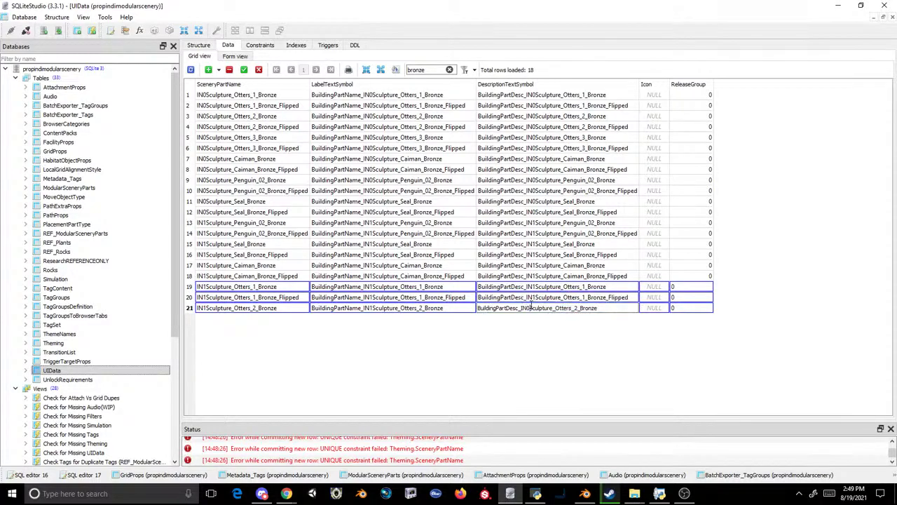
key("BackSpace")
type("1")
key("Return")
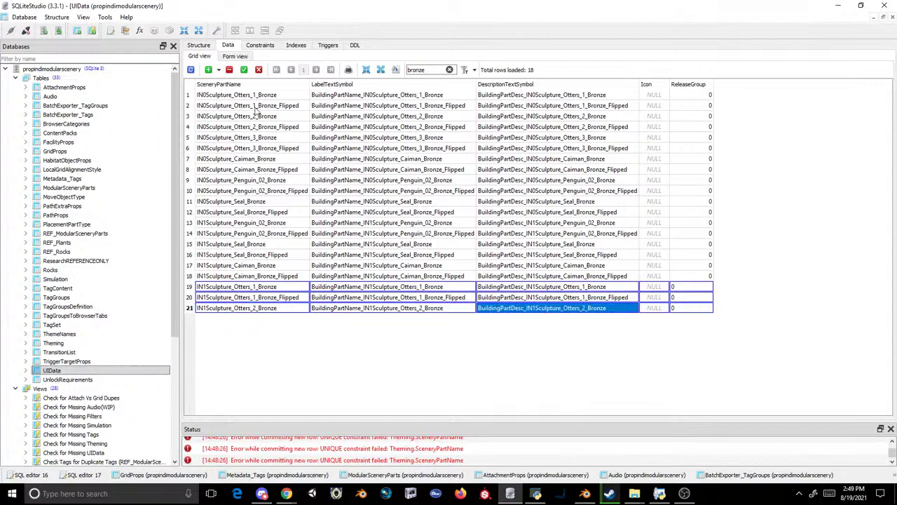
left_click(243, 70)
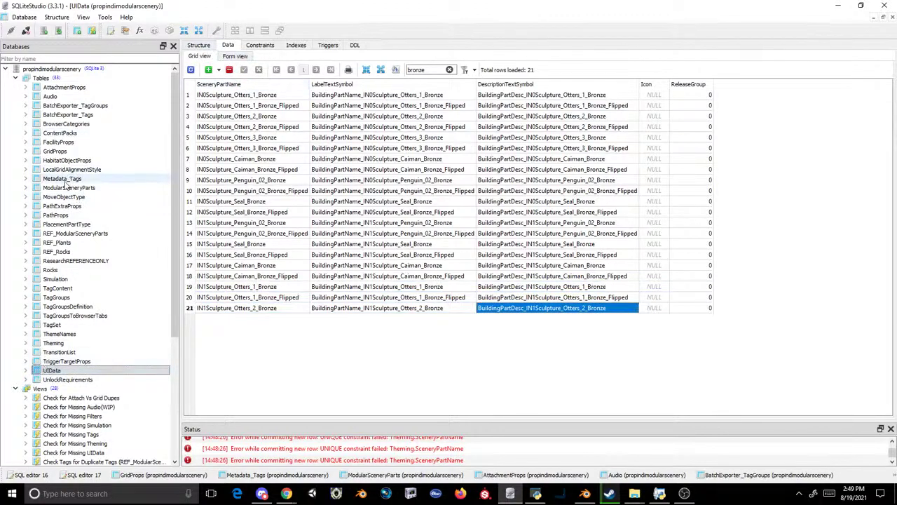
- Close the database, switch to OVL Archive Editor, load PropIndi's Main.ovl and inject propindimodularscenery.fdb into it
left_click(888, 5)
left_click(532, 494)
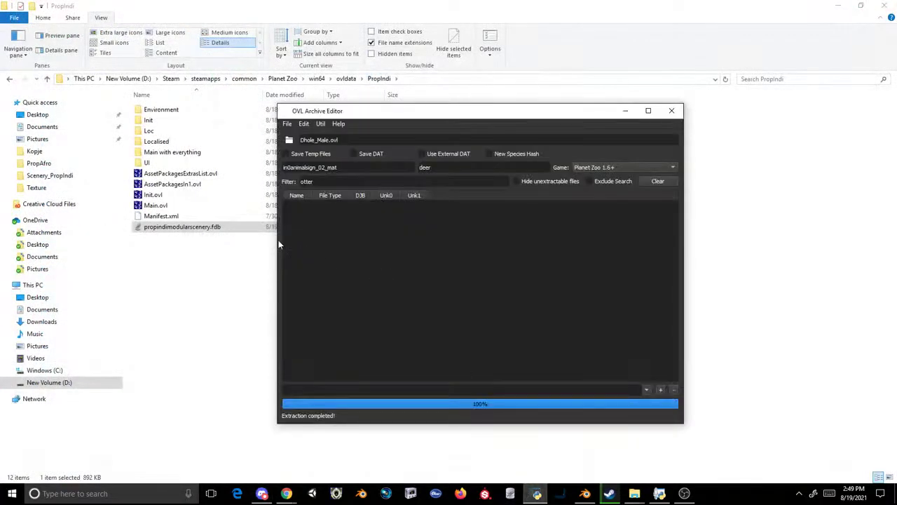
left_click_drag(157, 203, 412, 138)
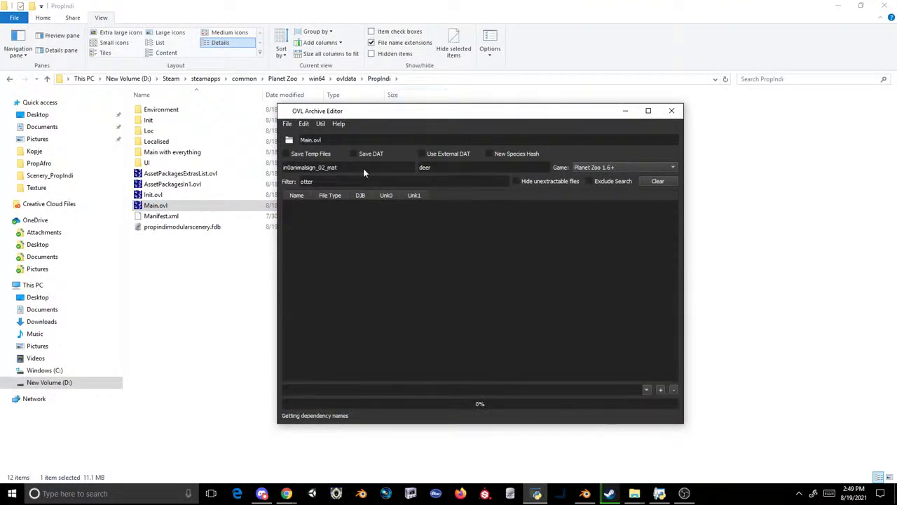
left_click_drag(172, 228, 293, 138)
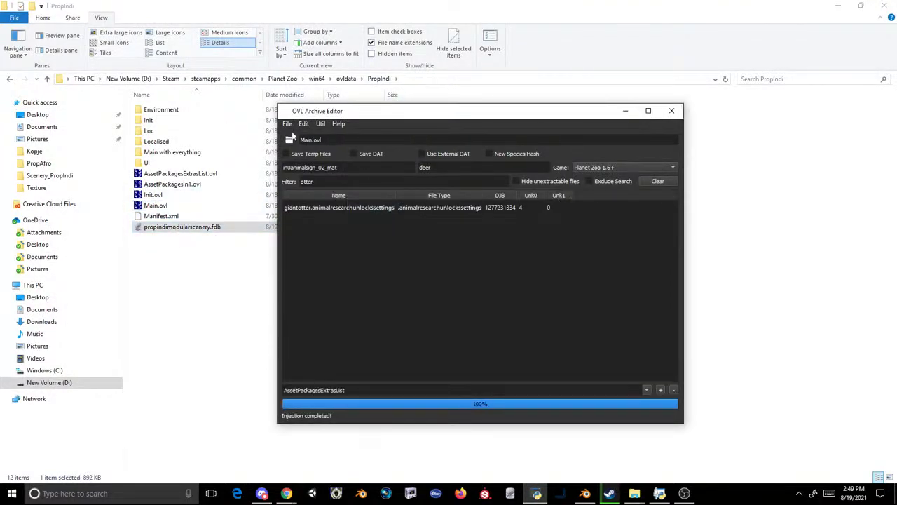
- Save the modified archive as Main.ovl in the PropIndi folder, replacing the existing file
left_click(287, 124)
left_click(302, 164)
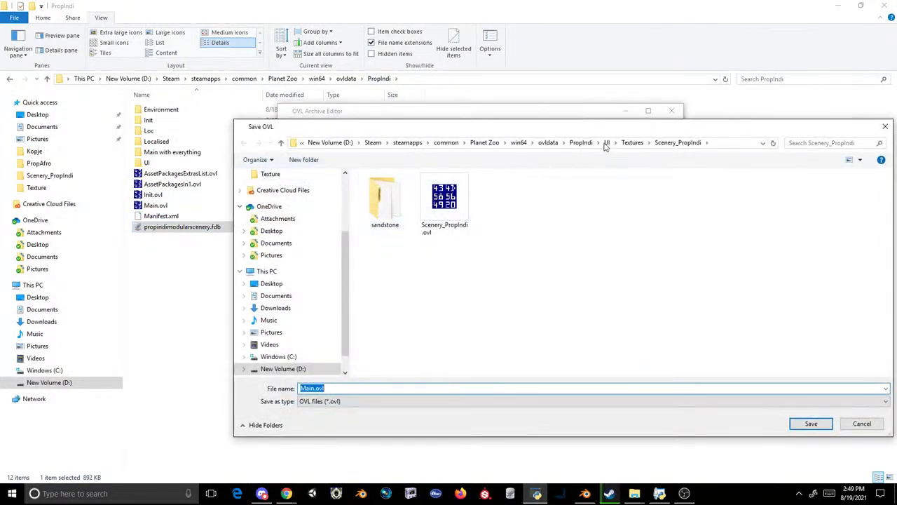
left_click(581, 142)
double_click(382, 284)
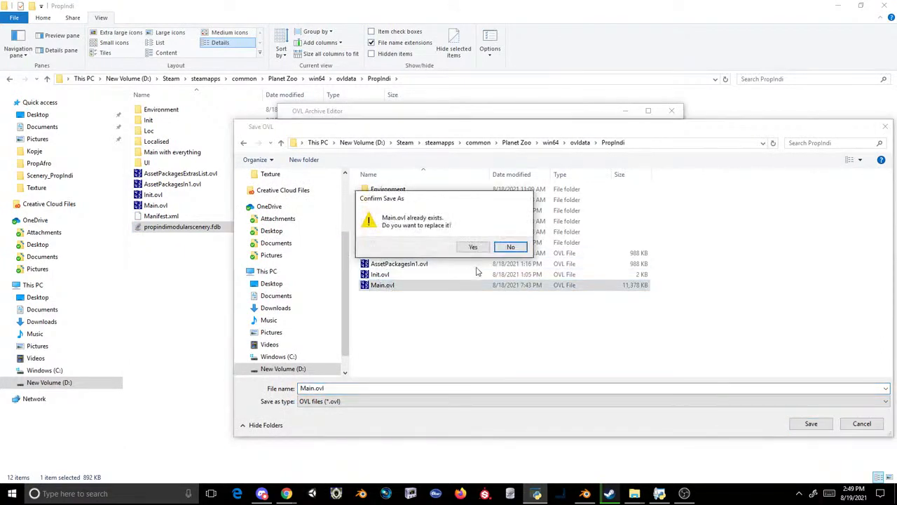
left_click(473, 246)
- Switch to Chrome, search Google Images for "wolf hunt taxidermy" and browse the pictures for pose references
mouse_move(286, 493)
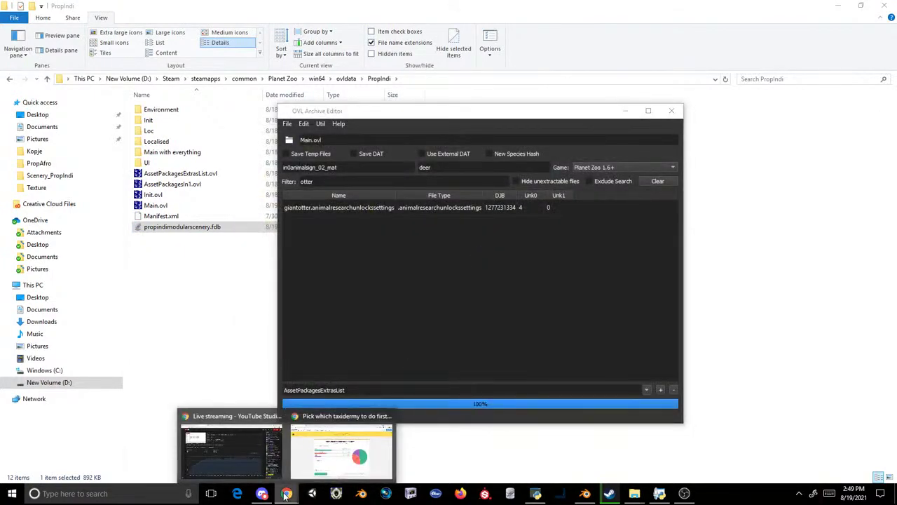
left_click(341, 449)
left_click(138, 8)
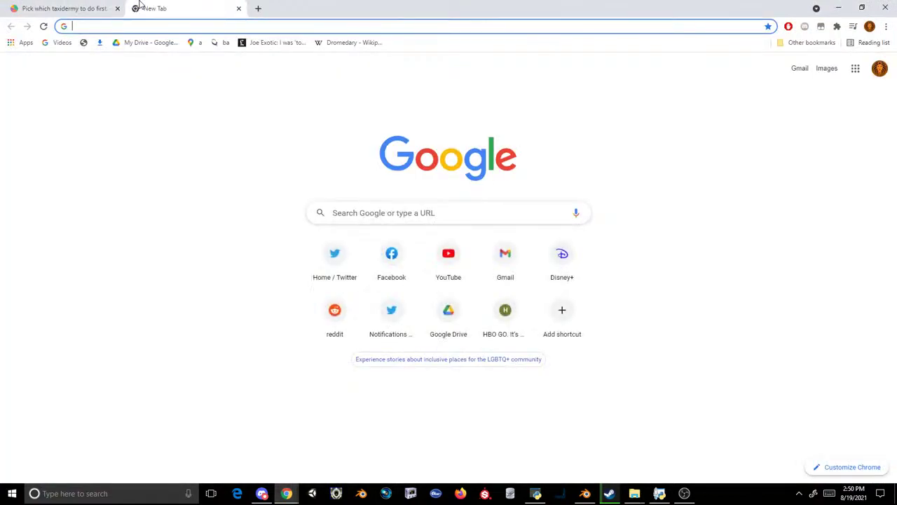
type("wolf hunt taxidermy")
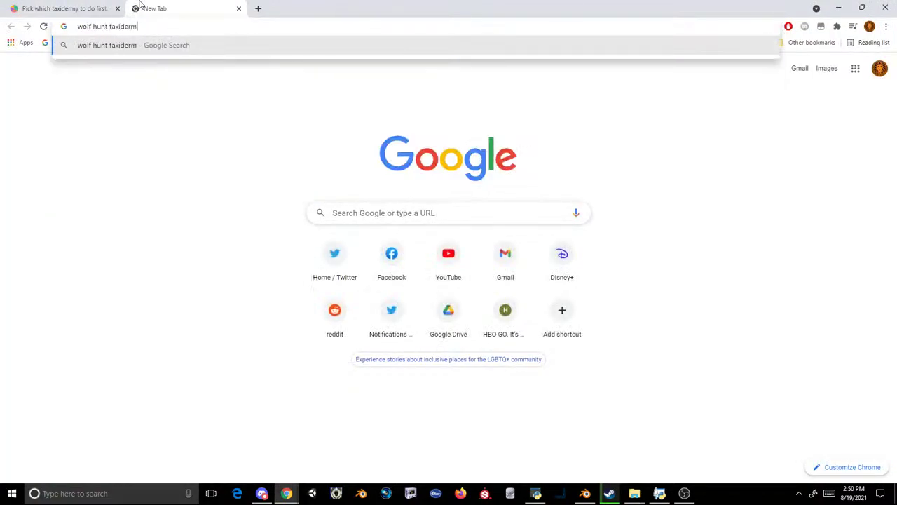
key("Return")
left_click(179, 97)
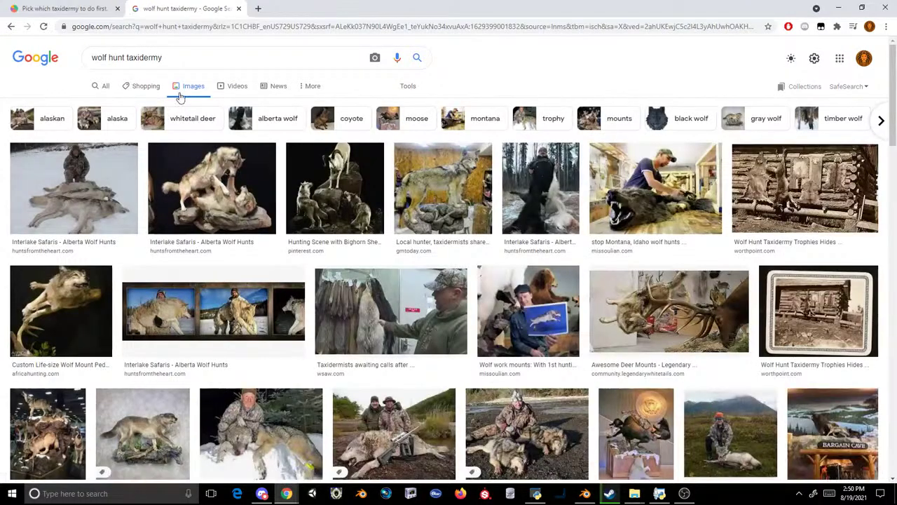
scroll(219, 182, "down", 4)
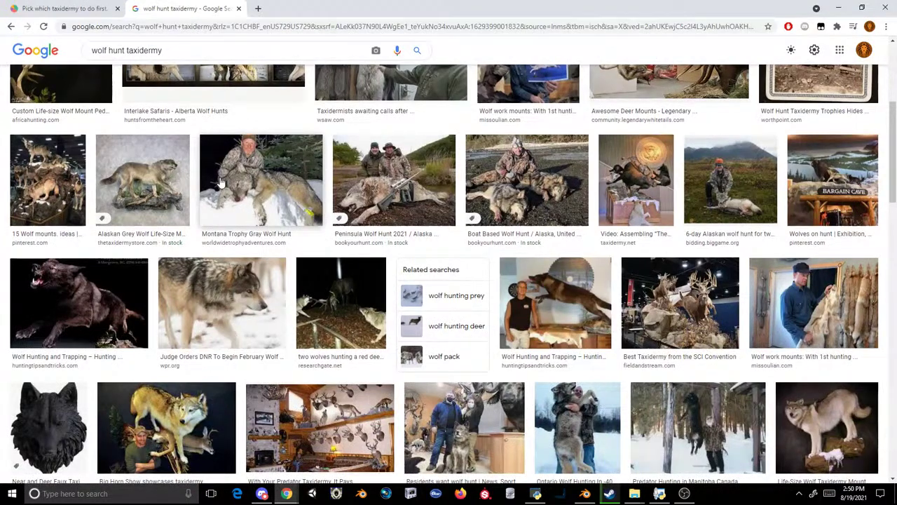
- Finish browsing the wolf hunt pictures, search the images for "hyena taxidermy" and look through them for poses
scroll(219, 182, "down", 3)
scroll(220, 183, "down", 3)
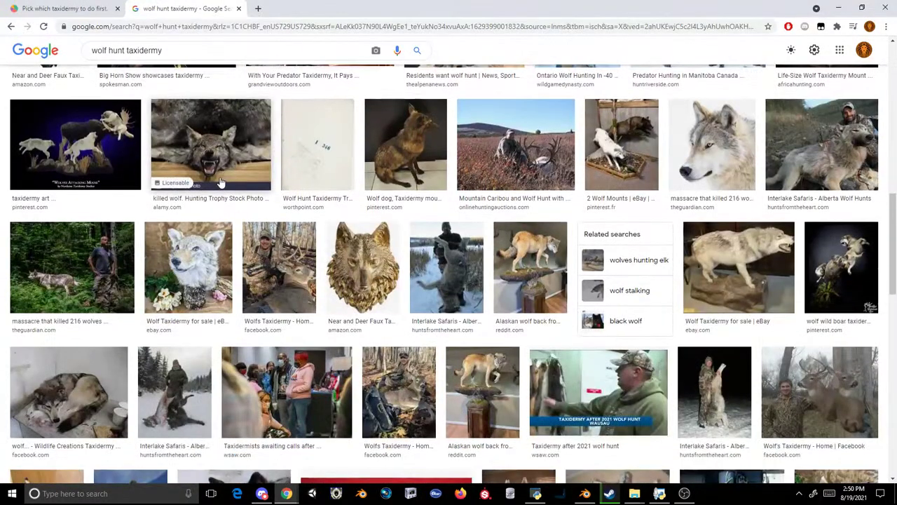
scroll(220, 182, "up", 10)
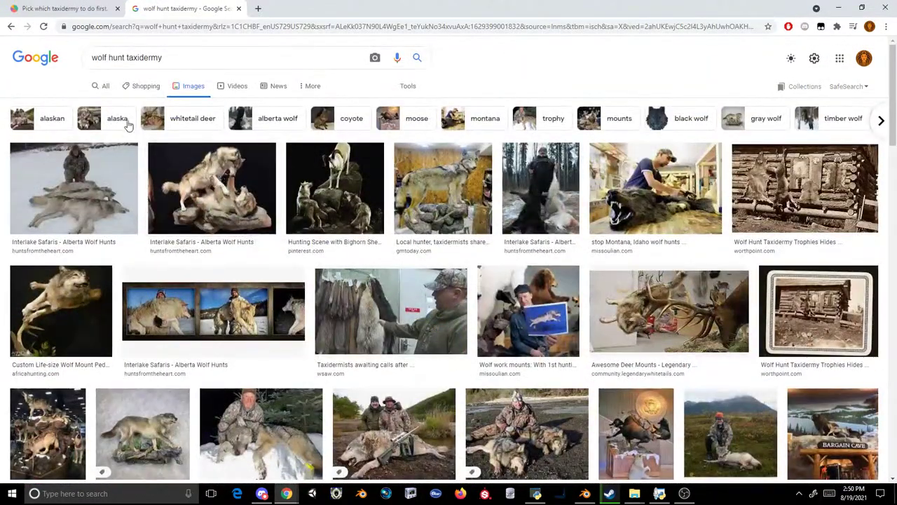
left_click(160, 60)
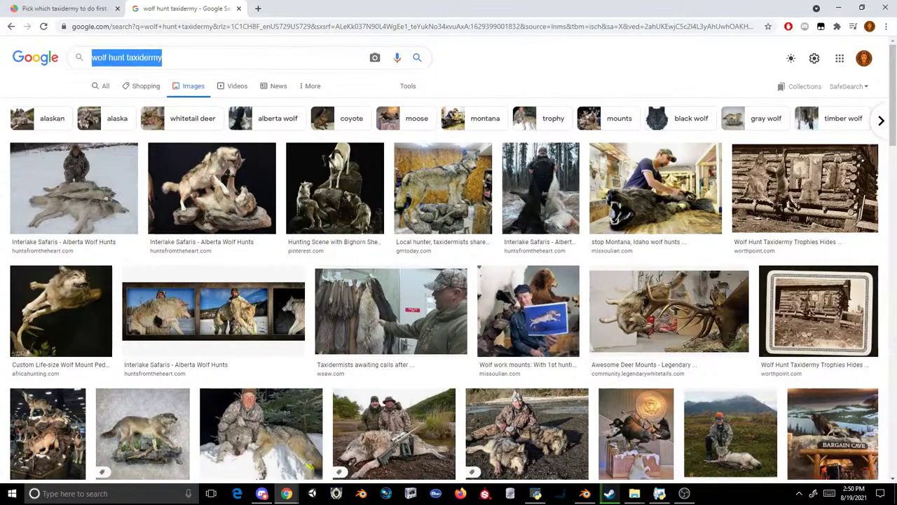
type("hyena taxidermy")
key("Return")
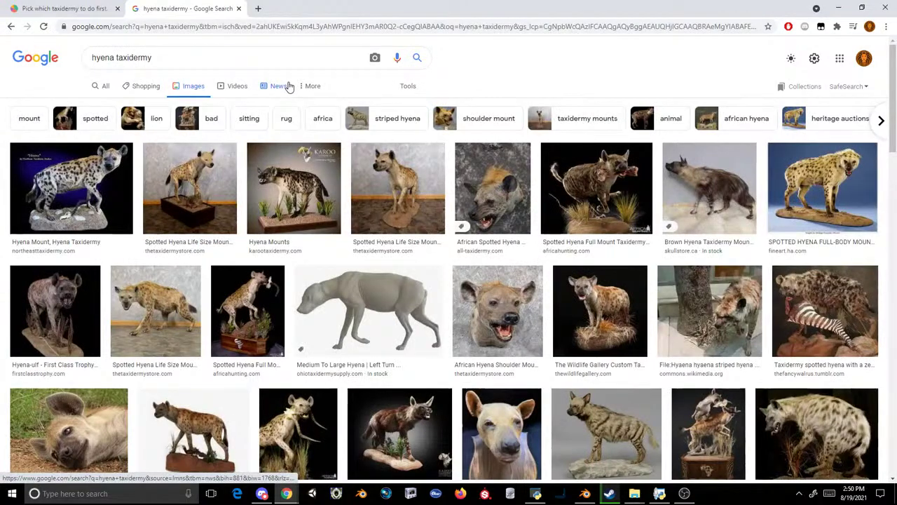
scroll(304, 117, "down", 2)
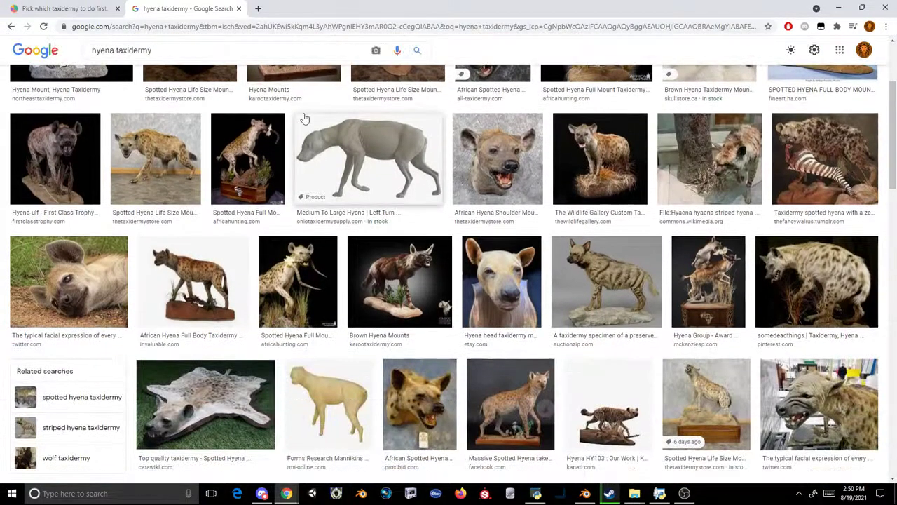
scroll(304, 118, "down", 3)
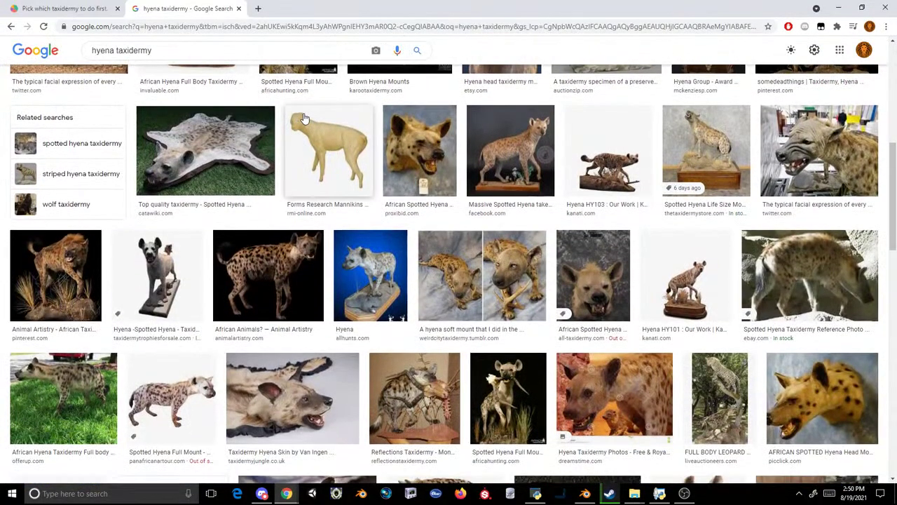
scroll(244, 116, "up", 6)
- Search the images for "cape buffalo taxidermy" and refine the query to "cape buffalo full body taxidermy"
left_click_drag(185, 57, 90, 58)
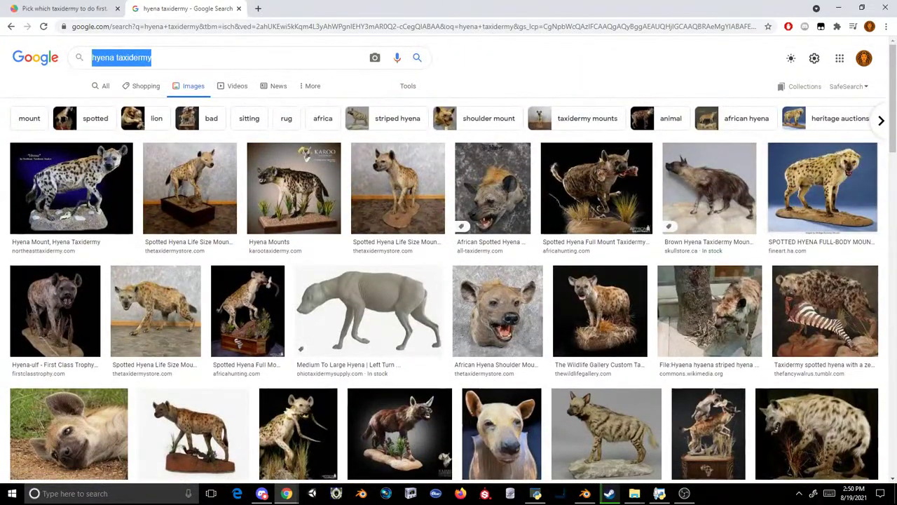
type("cap")
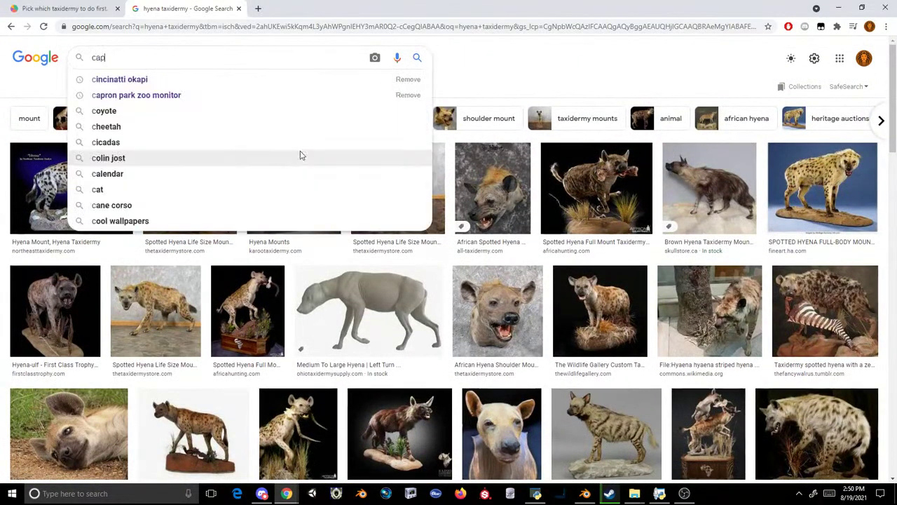
type("e buffalo taxidermy")
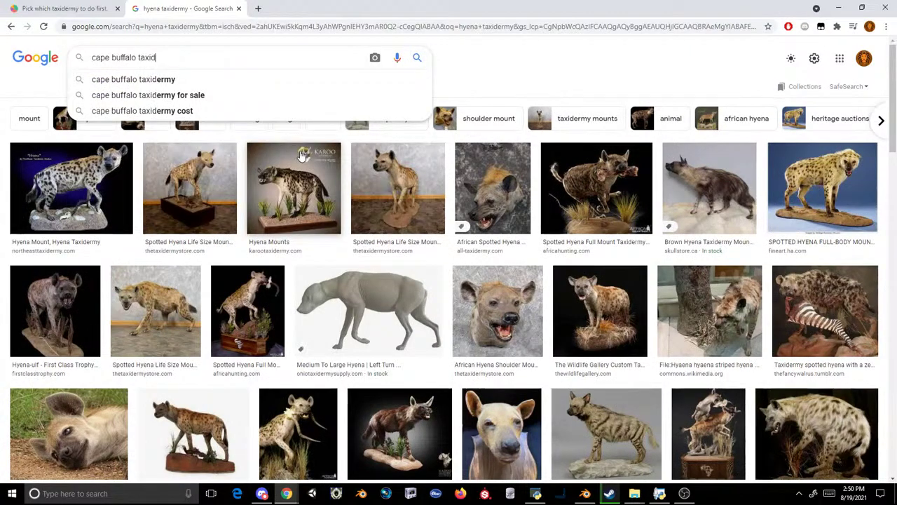
key("Return")
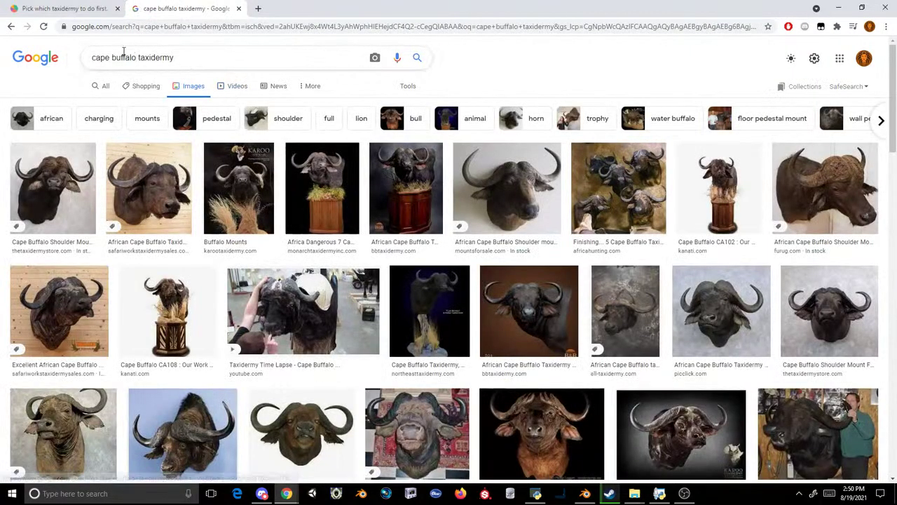
left_click(138, 58)
type("full body")
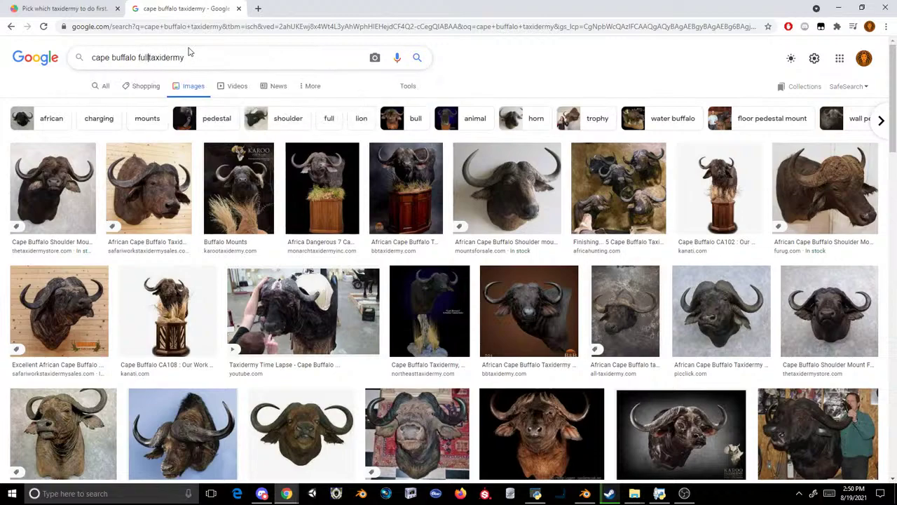
key("Return")
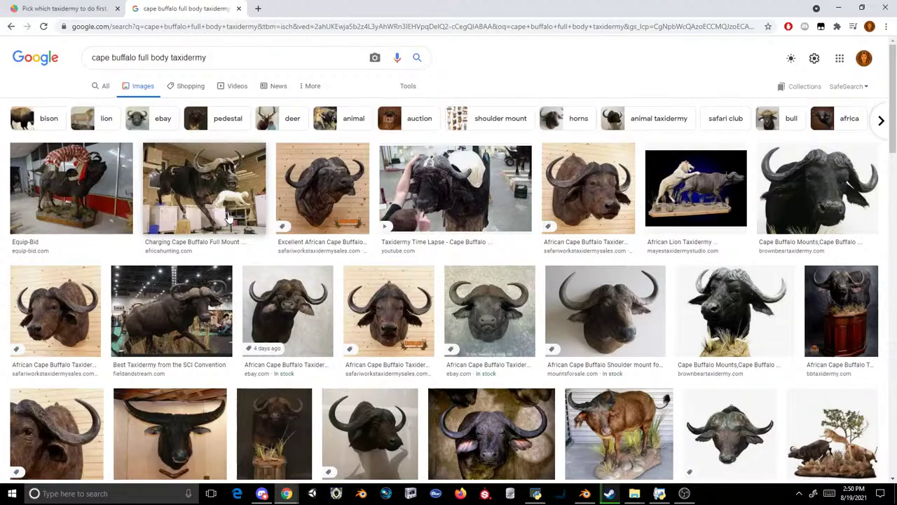
- Look through the cape buffalo full body taxidermy pictures for hunting scenes and full-body poses
scroll(227, 217, "down", 4)
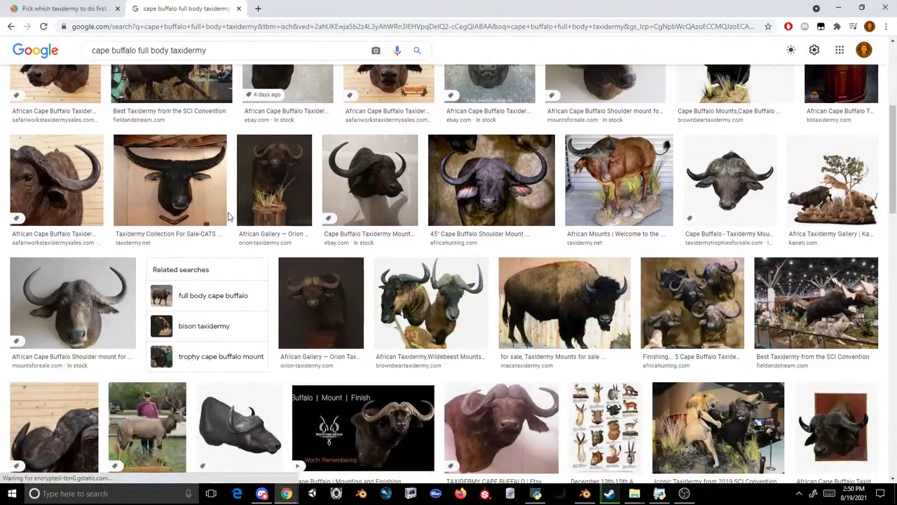
scroll(228, 203, "down", 2)
scroll(228, 204, "down", 3)
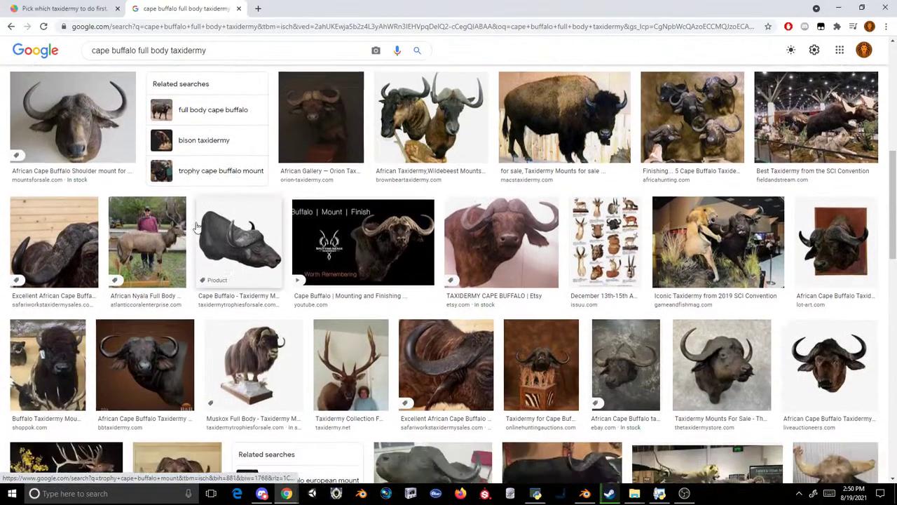
scroll(214, 184, "down", 5)
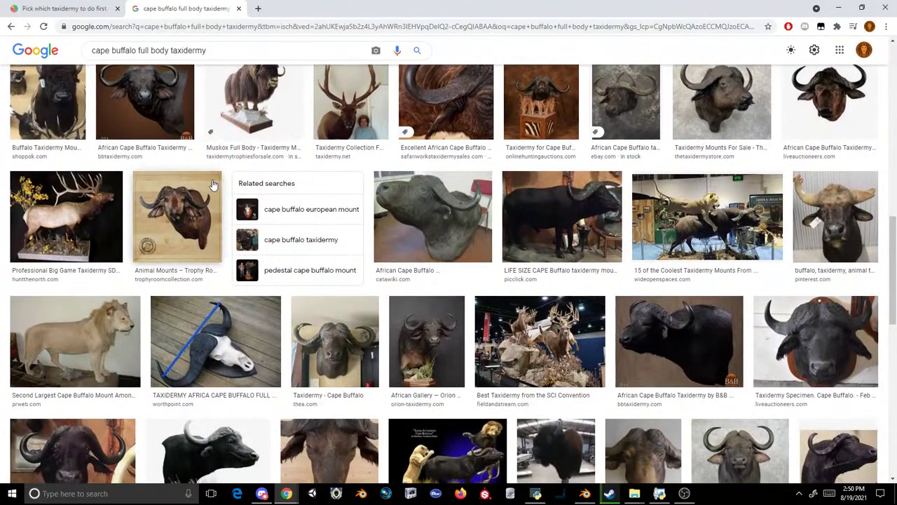
scroll(214, 184, "down", 6)
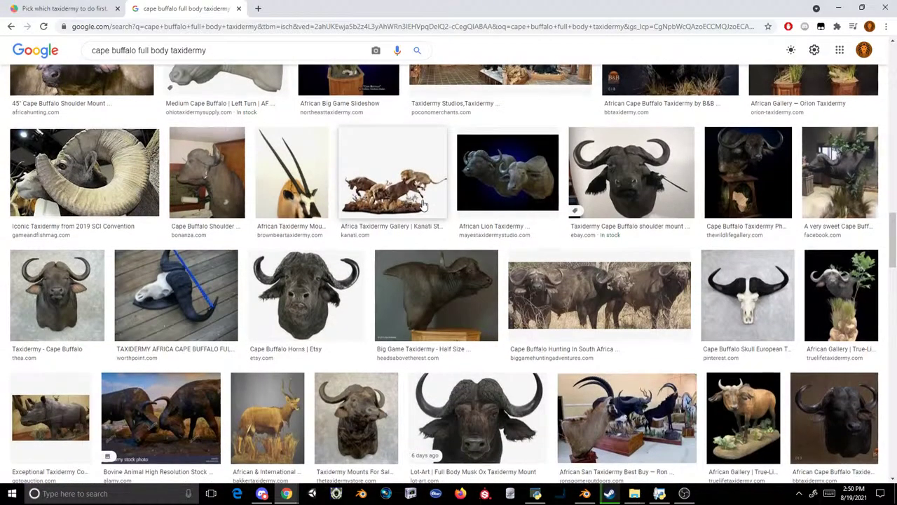
scroll(414, 193, "down", 4)
scroll(421, 203, "down", 9)
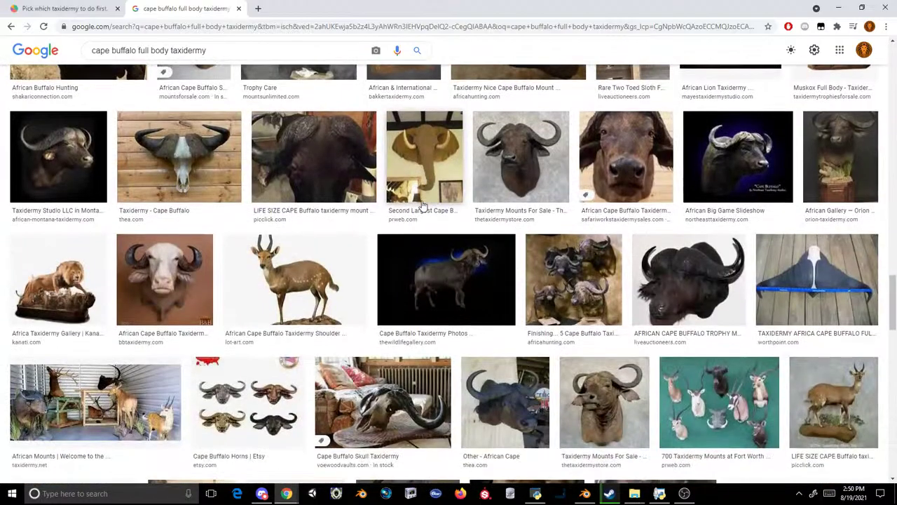
scroll(421, 204, "down", 3)
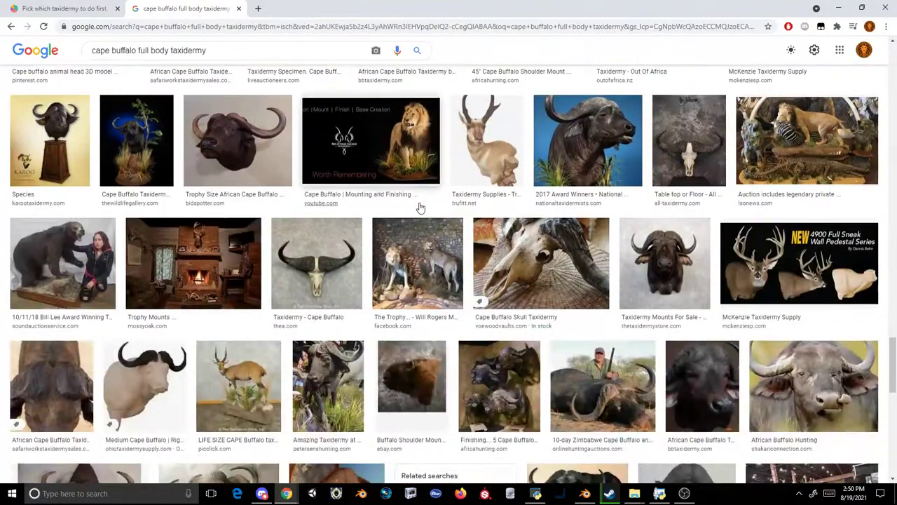
scroll(421, 206, "down", 2)
scroll(421, 205, "down", 7)
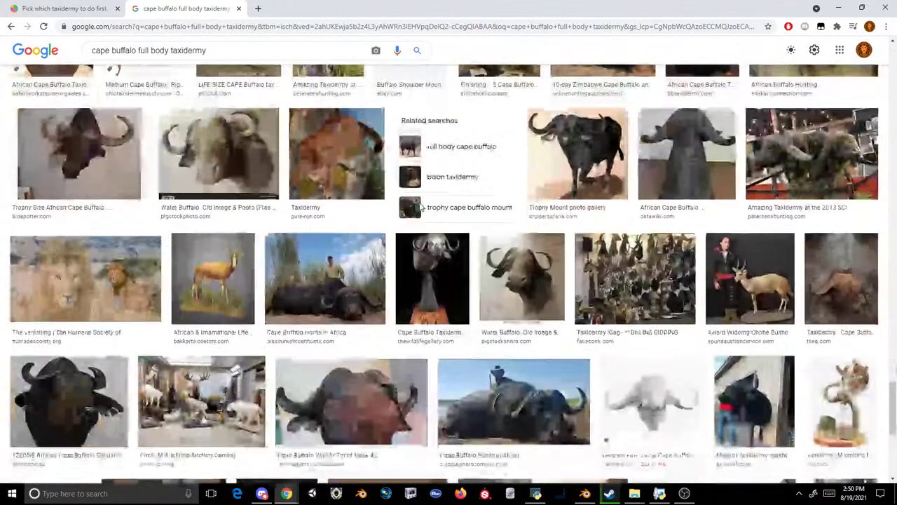
scroll(419, 206, "down", 10)
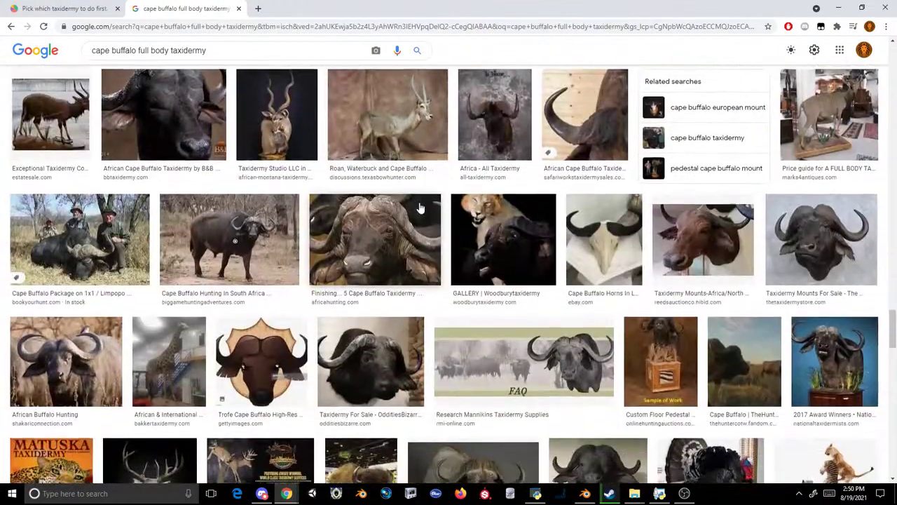
scroll(421, 208, "down", 3)
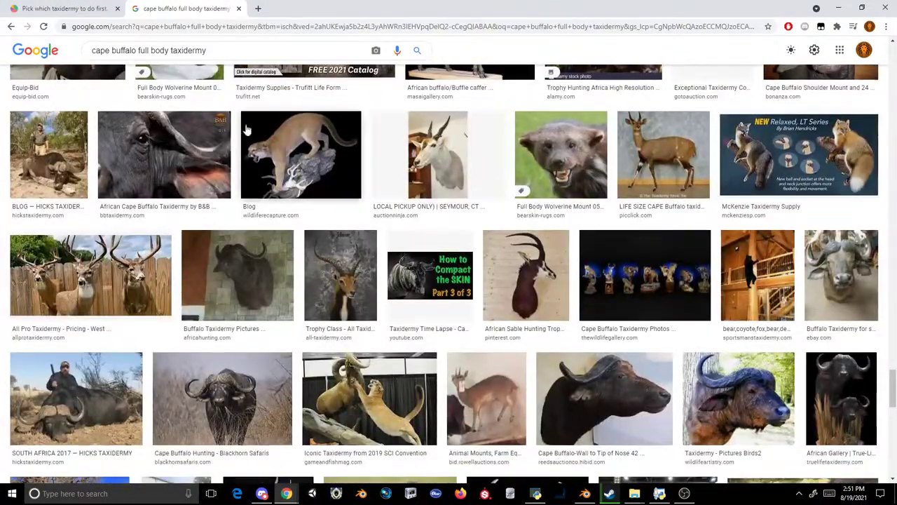
- Search the images for "dhole taxidermy" and refine the query to "dhole full body taxidermy"
left_click_drag(209, 51, 1, 4)
type("dhole taxidermy")
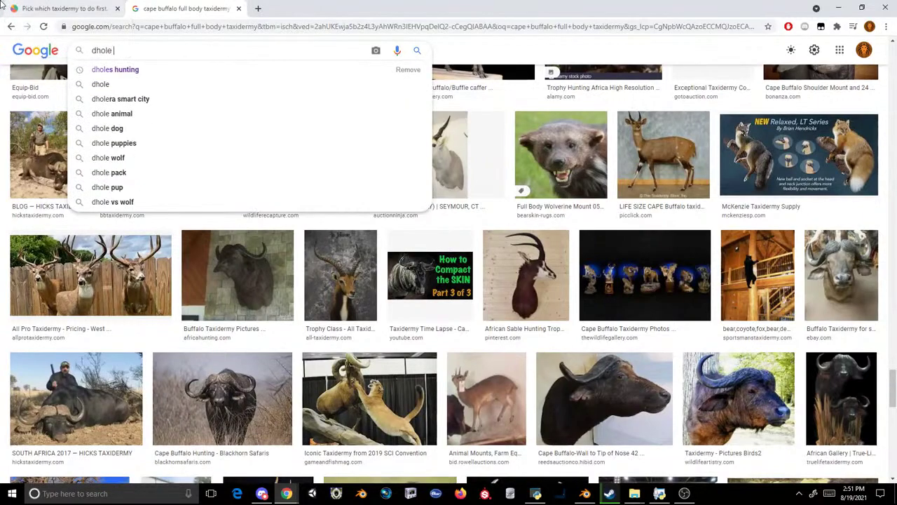
key("Return")
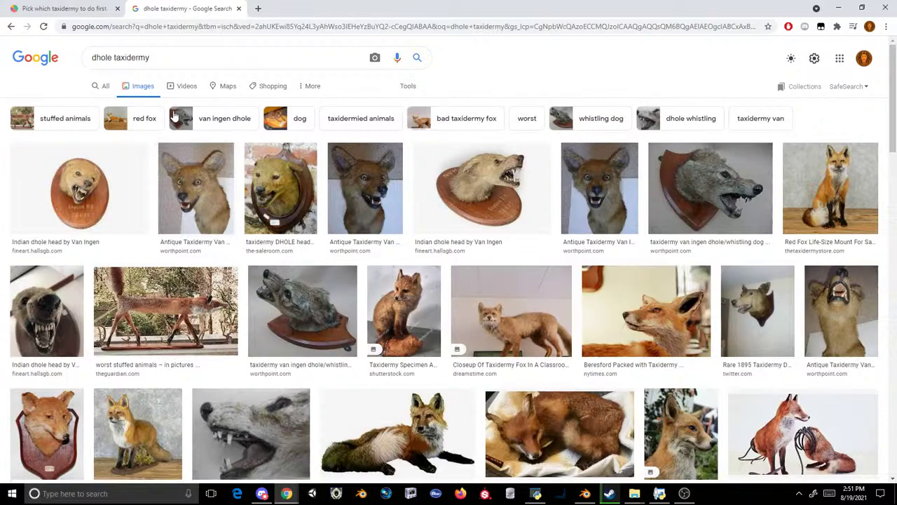
left_click(114, 57)
type("full body")
key("Return")
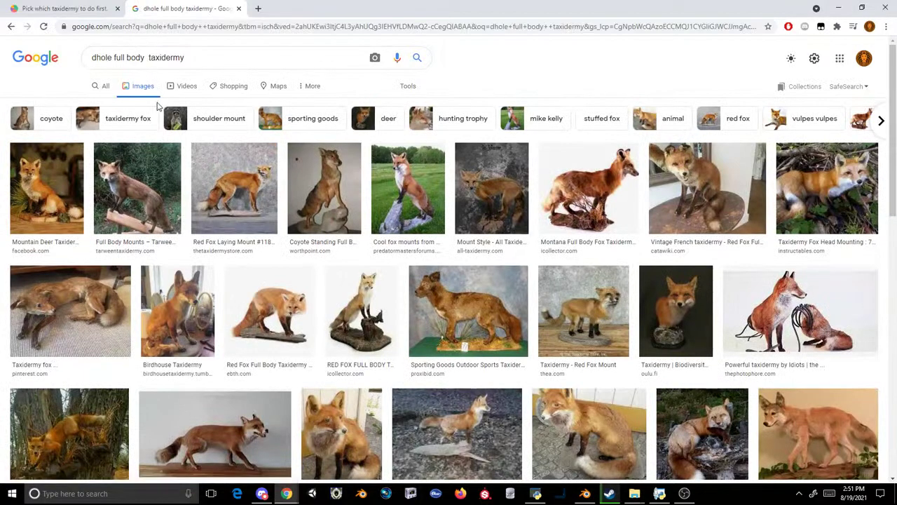
- Preview the fox mount standing against a rock, close the preview and examine the remaining full-body mounts for poses
left_click(417, 171)
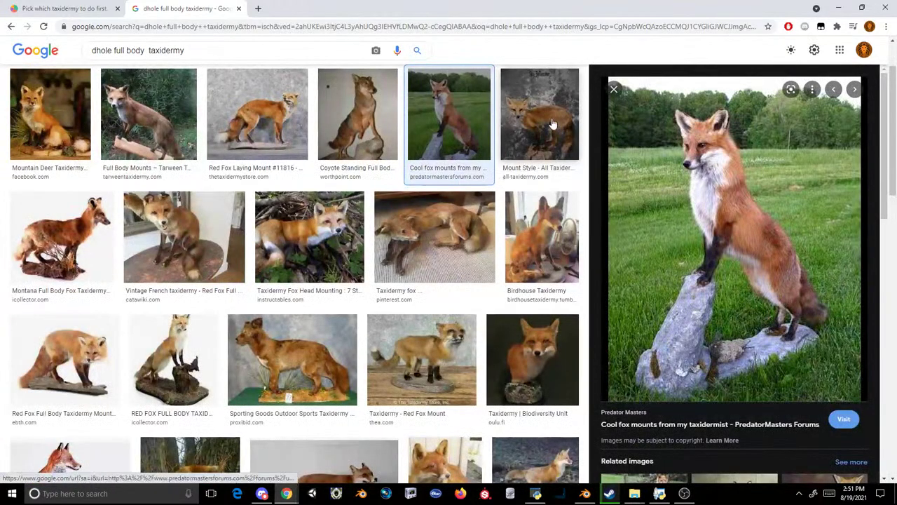
left_click(613, 89)
scroll(490, 189, "down", 3)
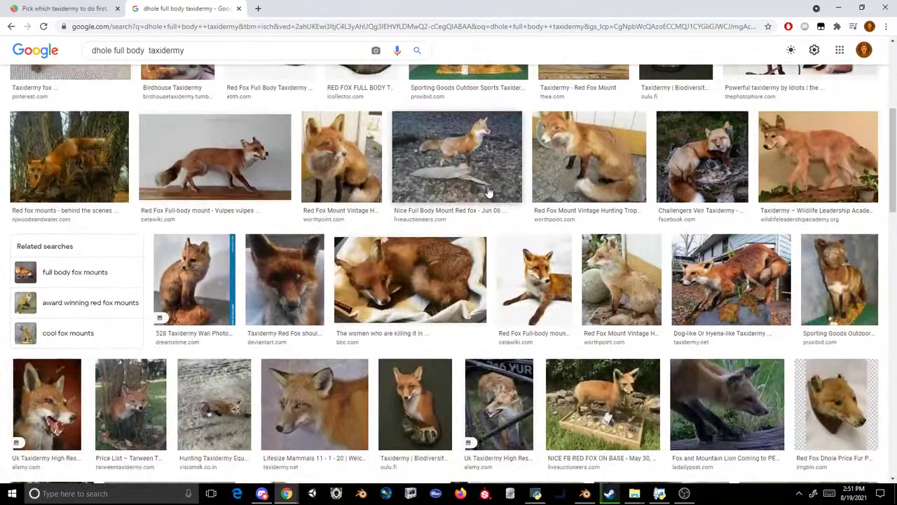
scroll(488, 192, "down", 4)
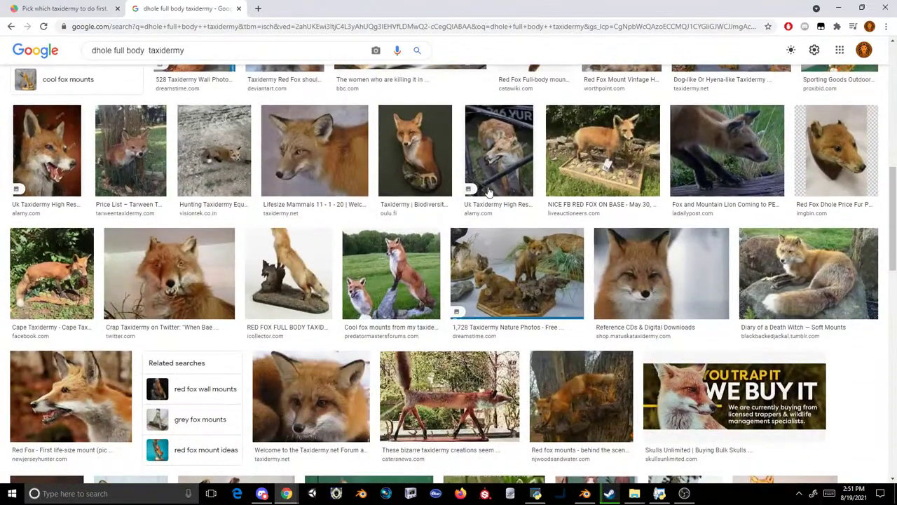
scroll(476, 183, "down", 4)
scroll(476, 189, "down", 3)
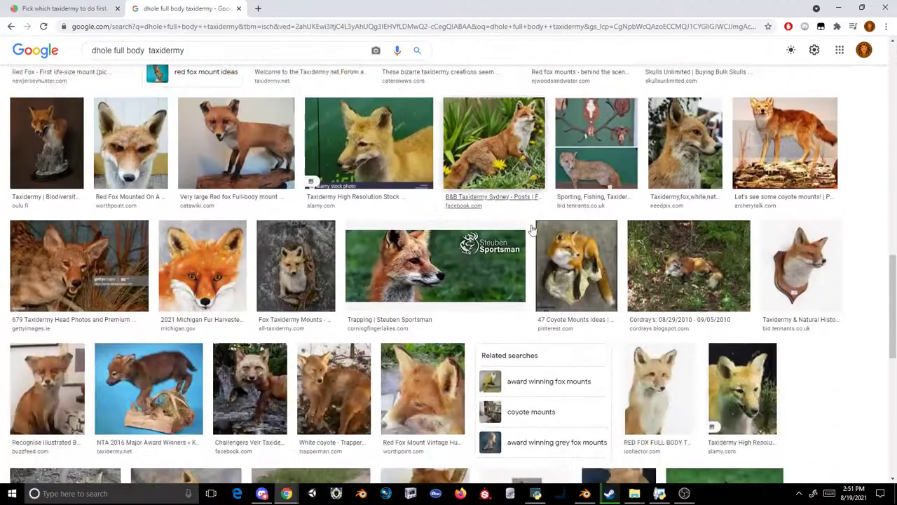
scroll(496, 249, "down", 3)
scroll(496, 247, "down", 3)
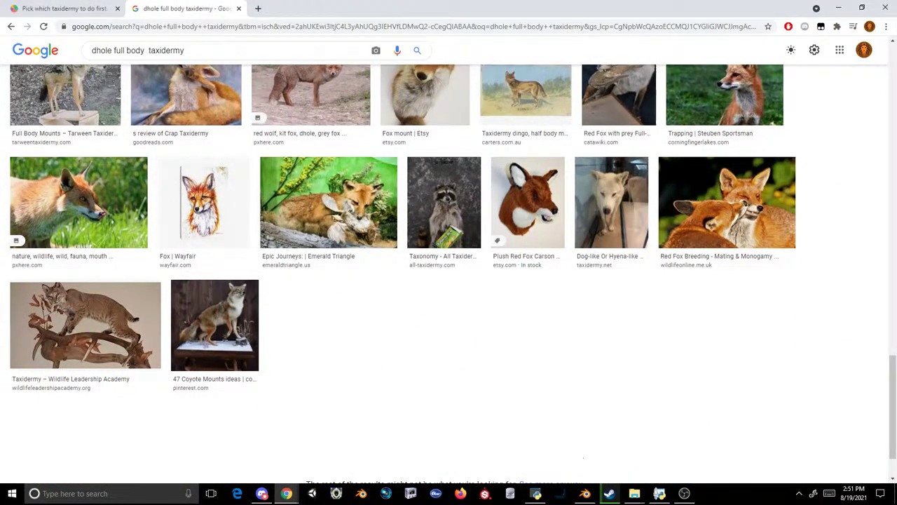
- Open Paint with a blank canvas and maximize its window for sketching
key("super")
type("paint")
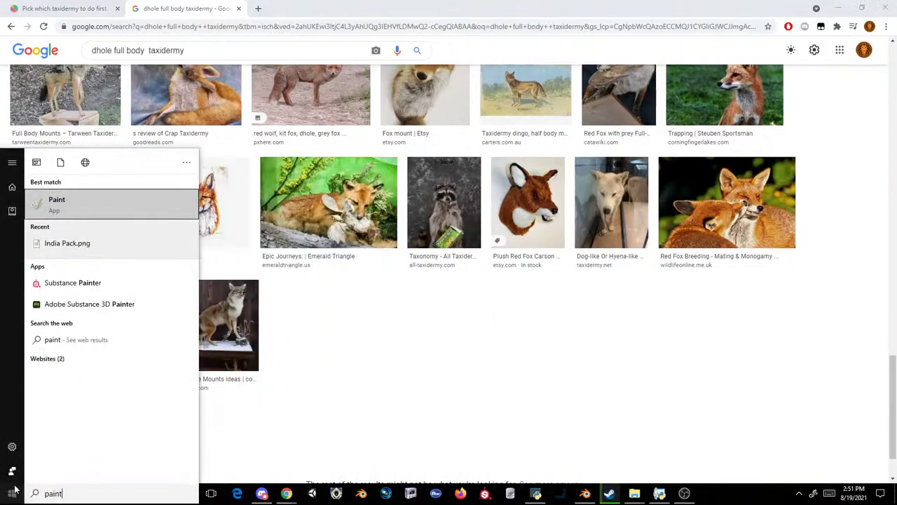
left_click(56, 203)
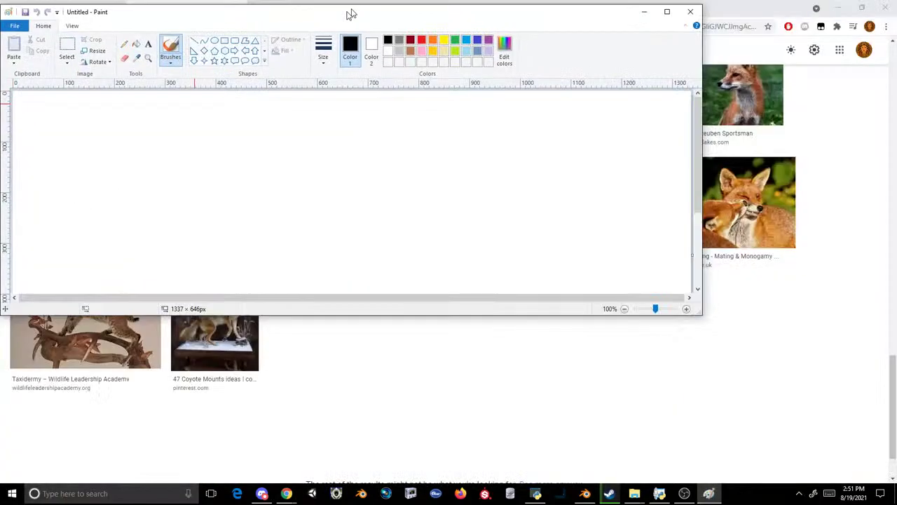
left_click_drag(351, 13, 0, 56)
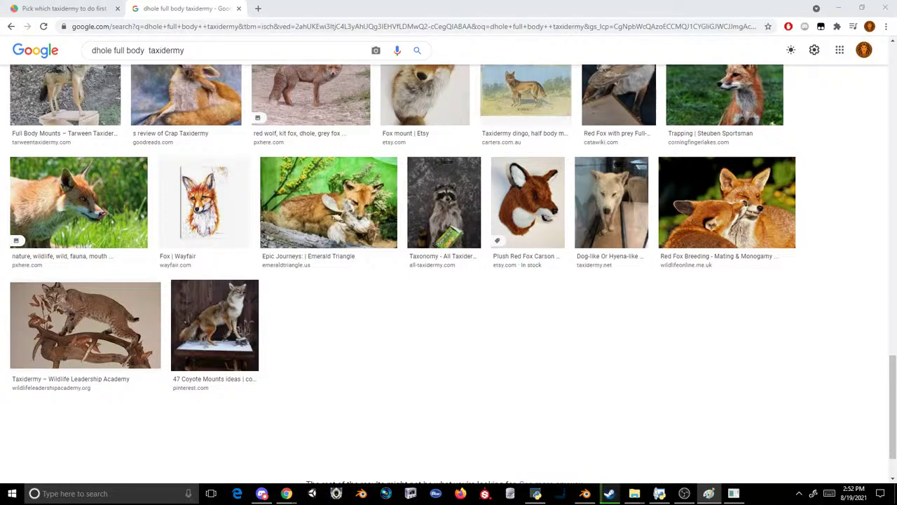
- Sketch a buffalo with one dhole biting its hindquarters, one leaping above its head and one charging from the front
left_click_drag(0, 165, 565, 142)
left_click(727, 145)
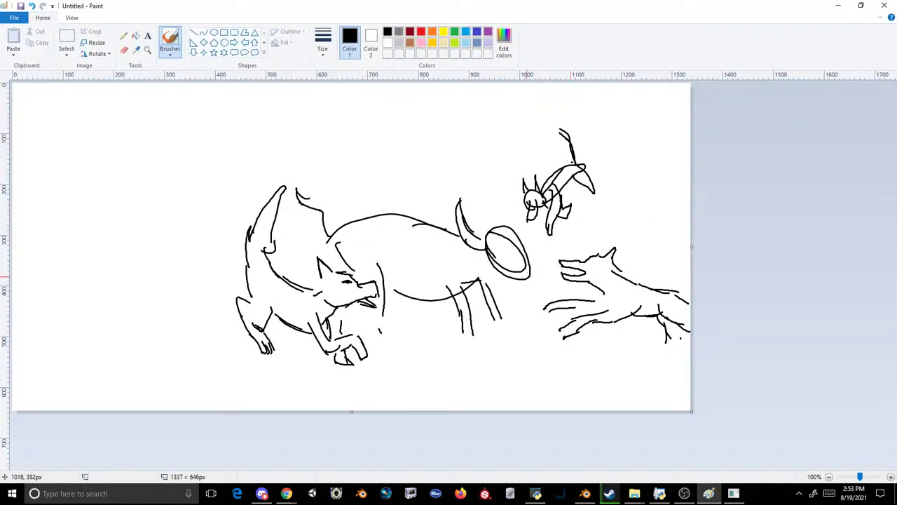
left_click_drag(498, 234, 514, 240)
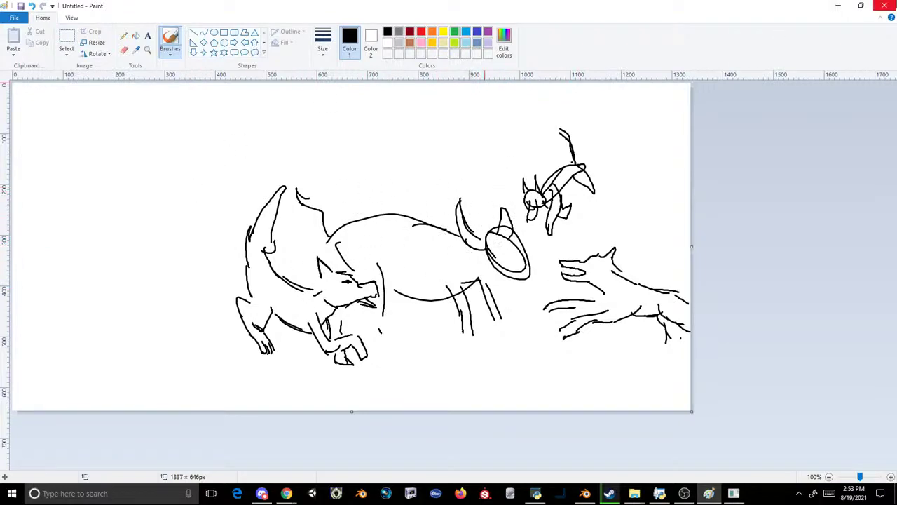
- Close Paint without saving the sketch and view the poll results on which taxidermy to do first
left_click(884, 6)
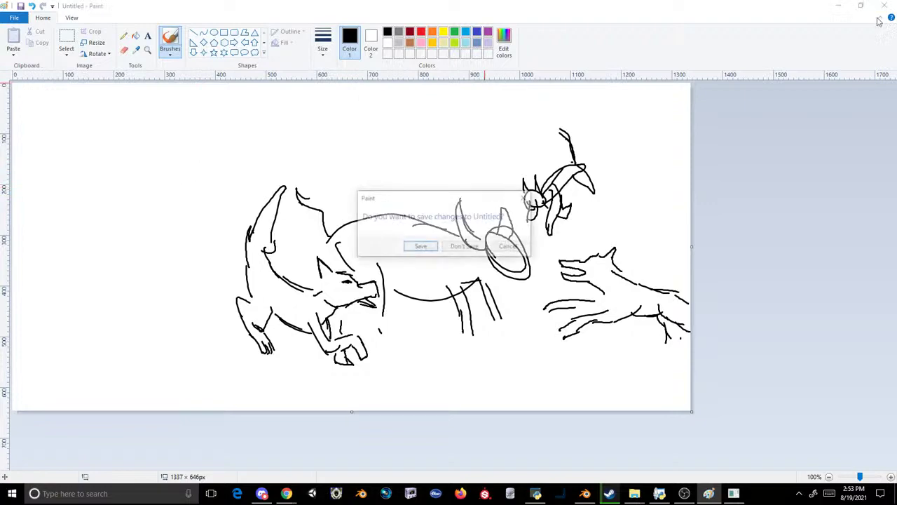
left_click(457, 249)
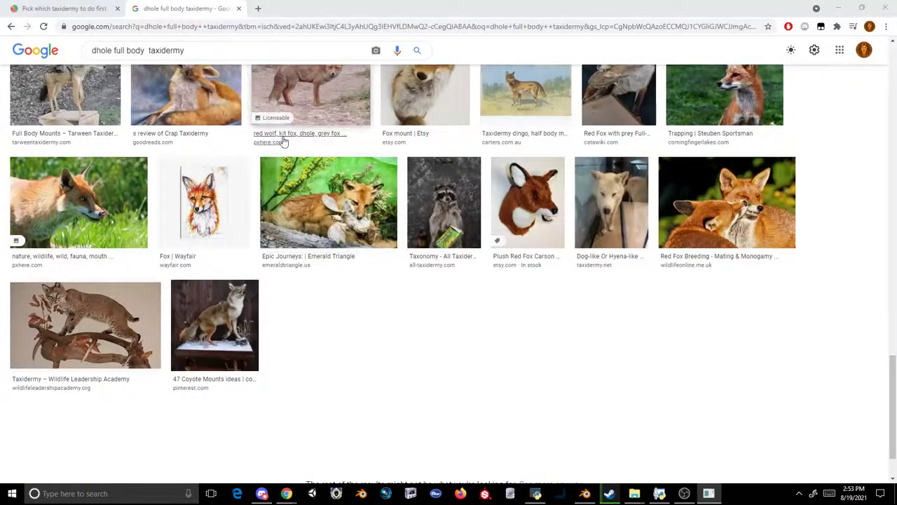
left_click(101, 8)
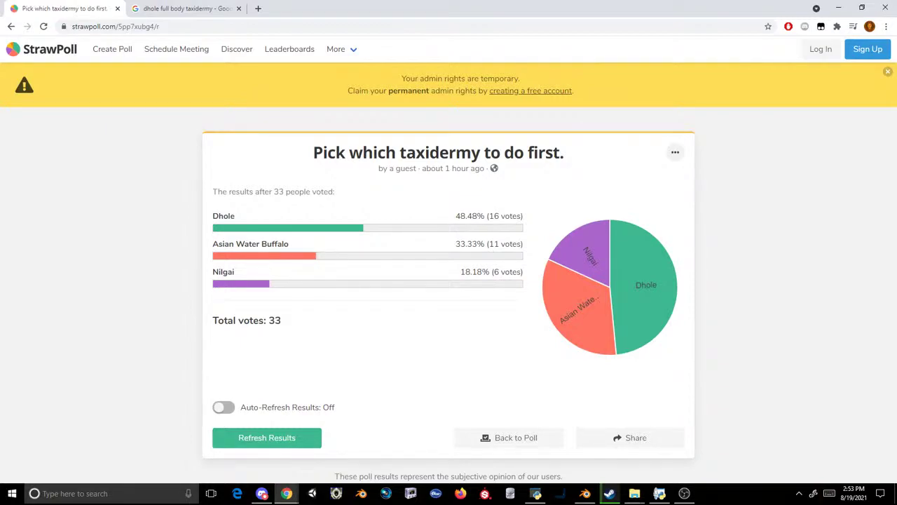
- Switch to Blender and try clearing the deer head scene by deleting its lod1 and lod4 meshes
left_click(584, 494)
left_click(332, 162)
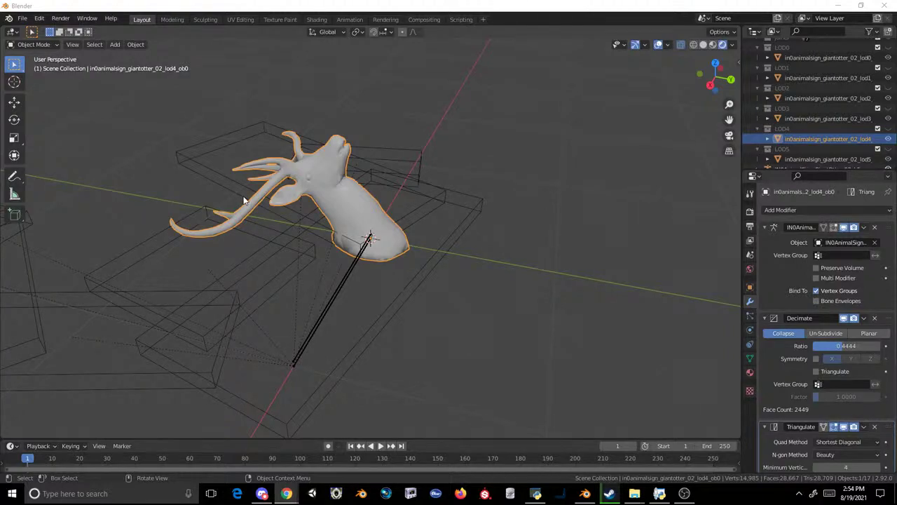
left_click(301, 179)
key("Delete")
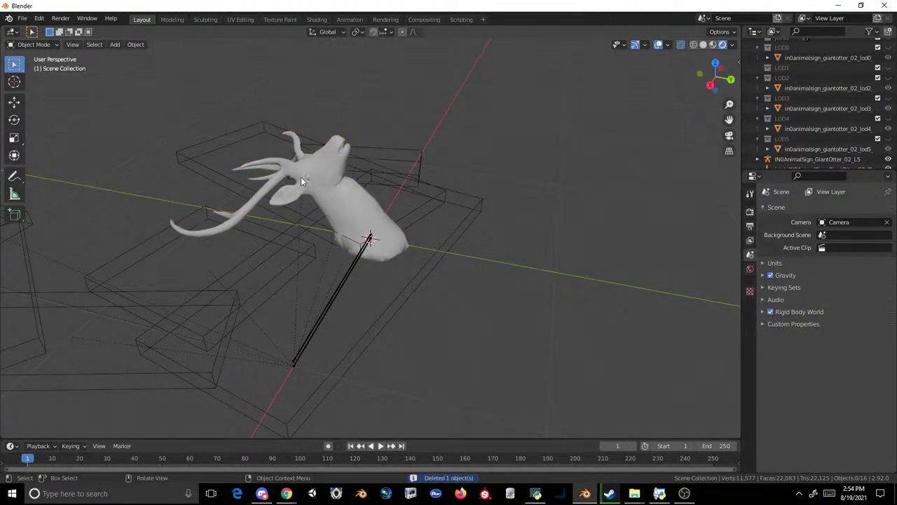
left_click(284, 166)
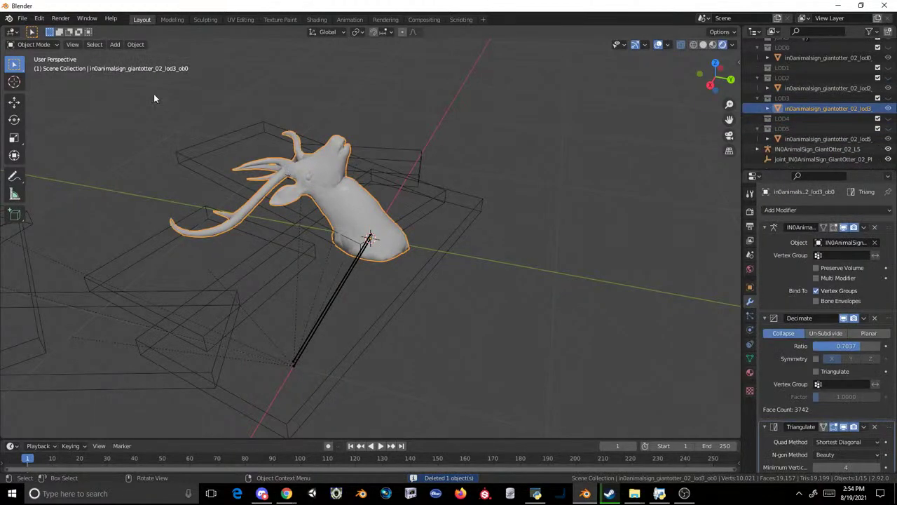
- Start a new General scene without saving the current one and delete the default cube
left_click(22, 18)
mouse_move(32, 30)
left_click(156, 33)
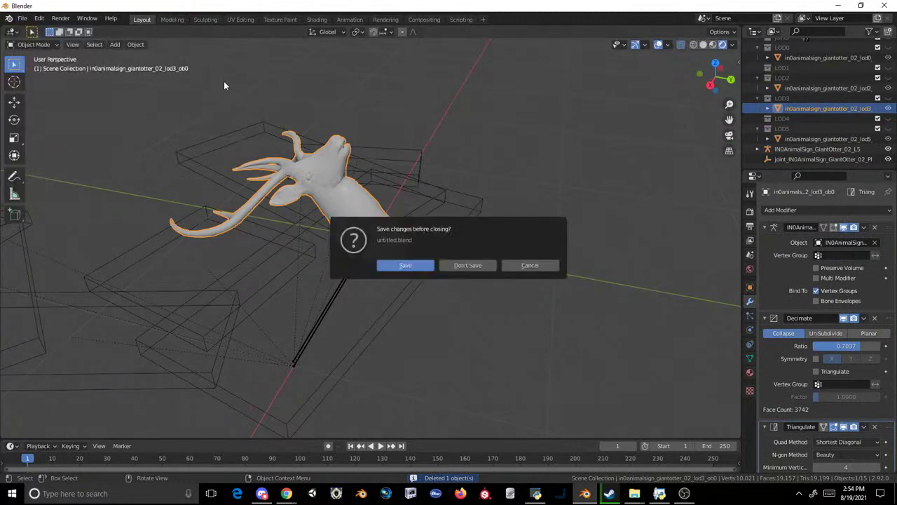
left_click(470, 263)
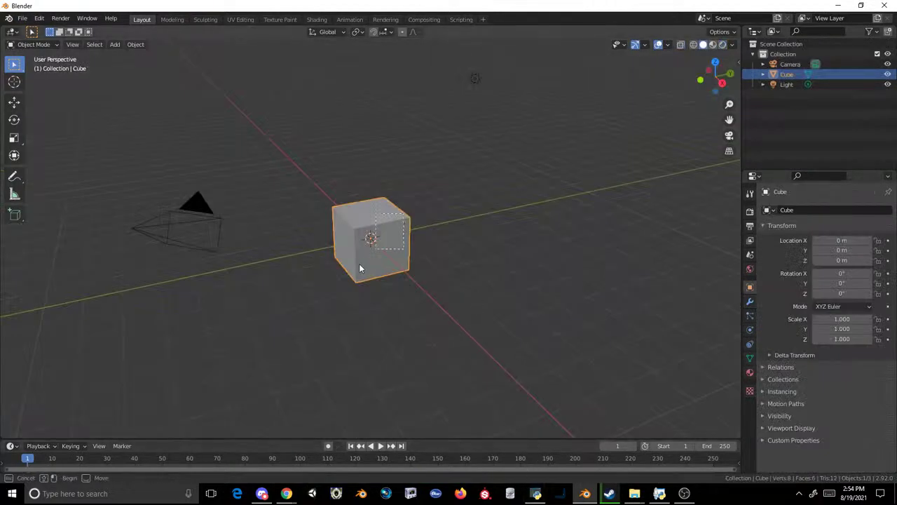
key("Delete")
left_click(23, 18)
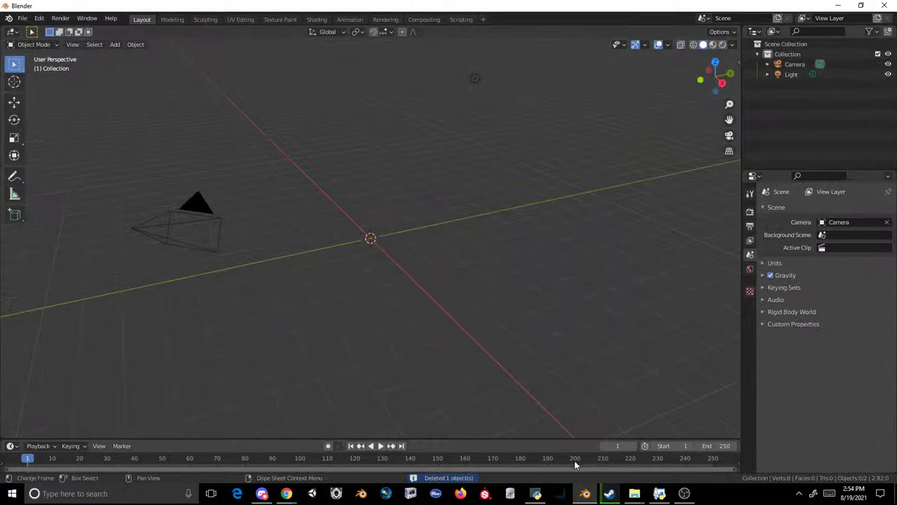
left_click(536, 494)
left_click(288, 123)
left_click(296, 132)
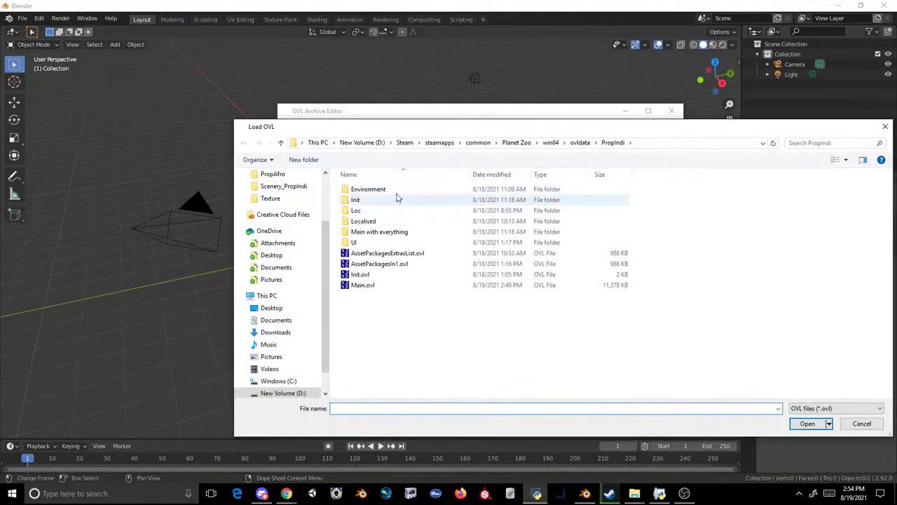
left_click(858, 425)
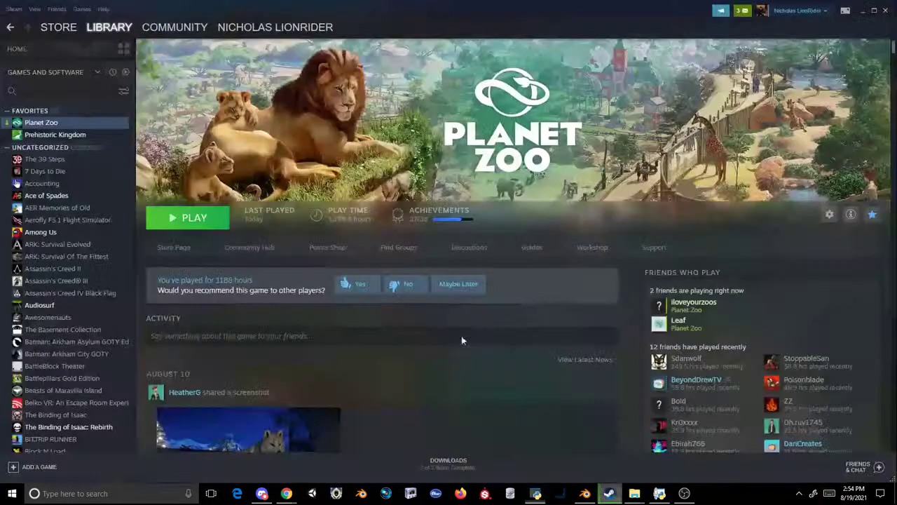
- Launch Planet Zoo from the Steam library, skip the intro and load a zoo
left_click(206, 227)
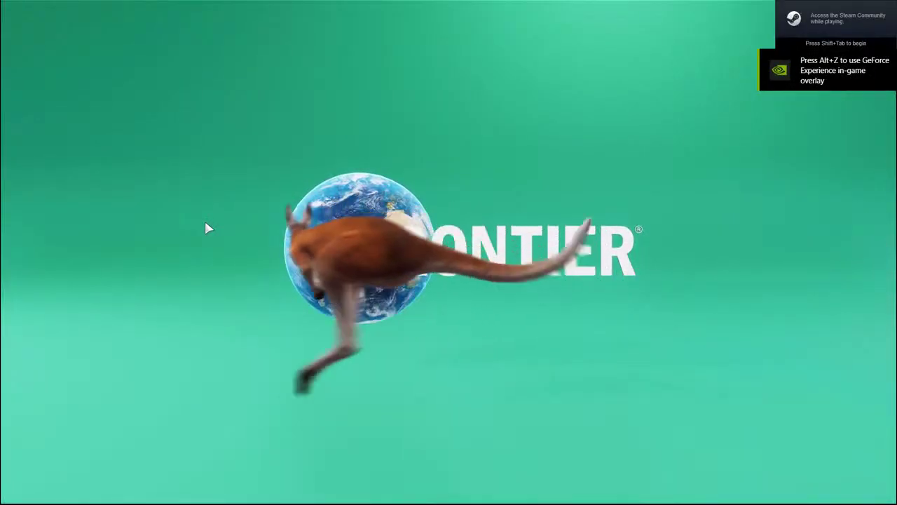
left_click(205, 223)
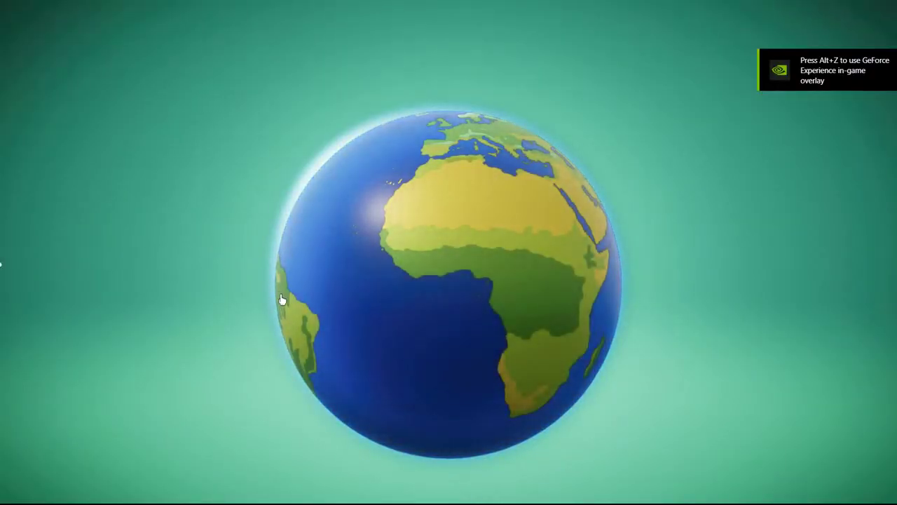
left_click(224, 449)
left_click(387, 207)
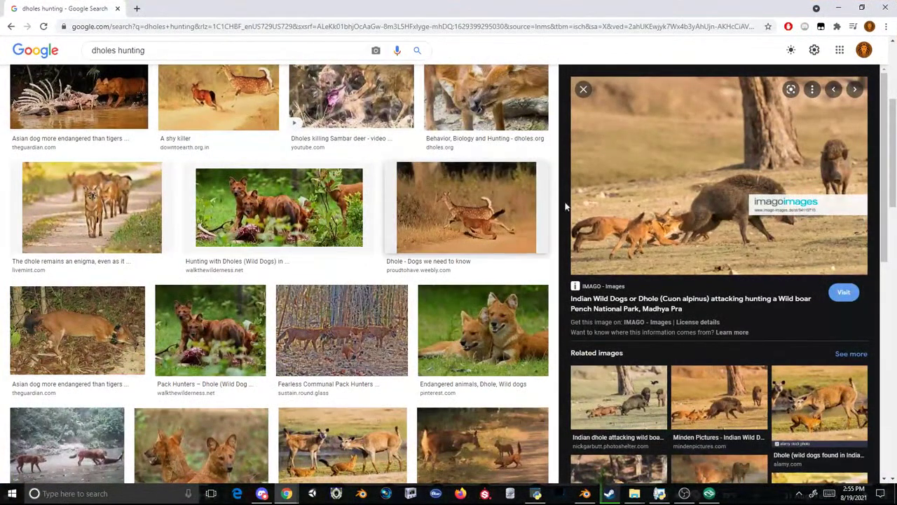
- Switch to the browser and look through the "dholes hunting" images for dhole poses and pack attacks on prey
scroll(534, 246, "down", 2)
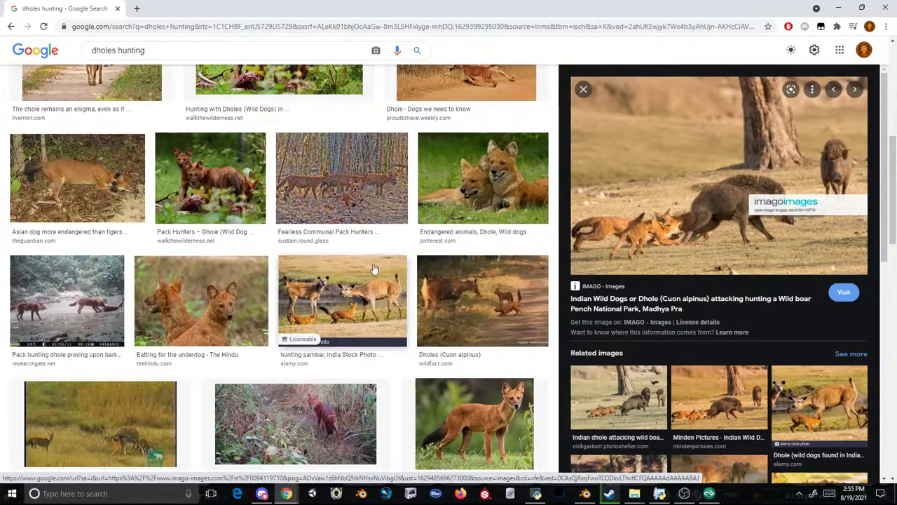
scroll(359, 269, "down", 2)
scroll(358, 270, "down", 1)
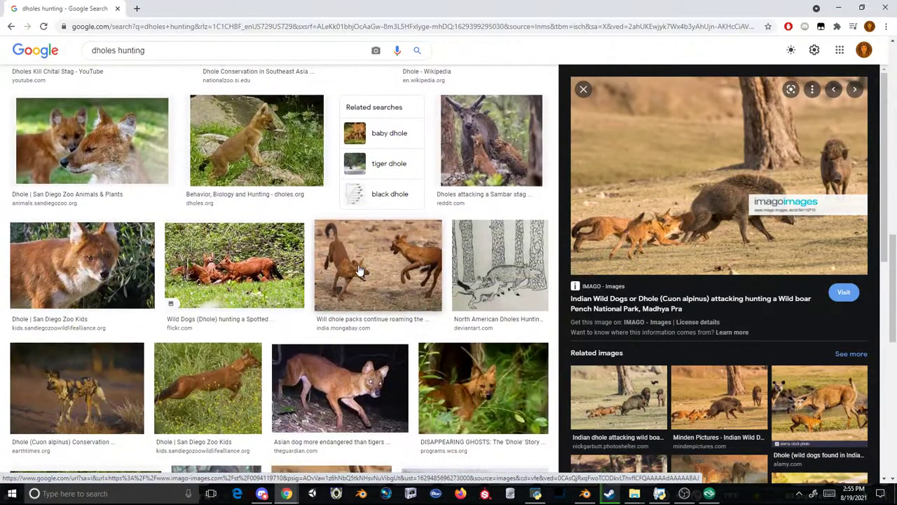
scroll(359, 270, "down", 3)
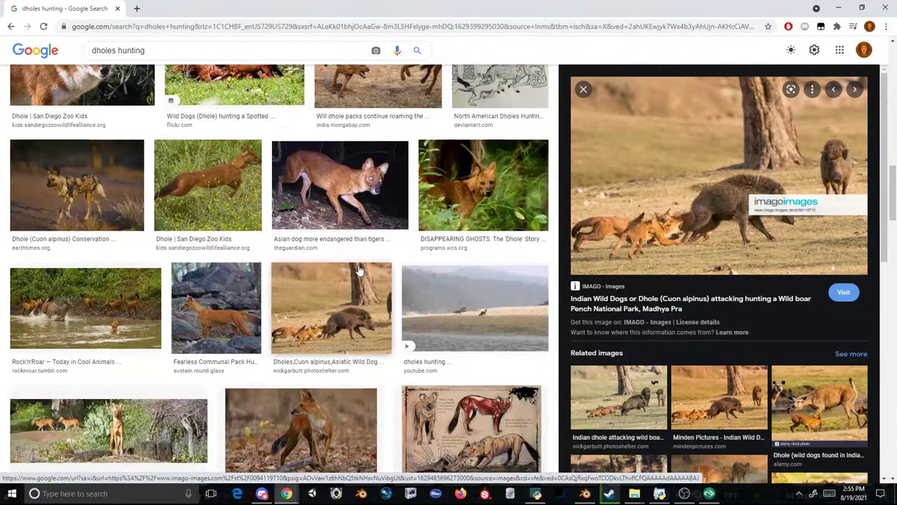
scroll(359, 270, "down", 3)
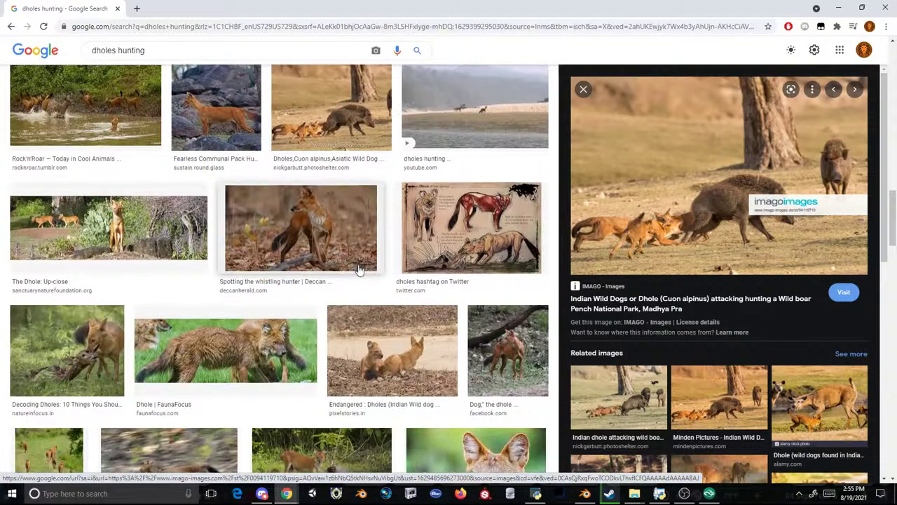
scroll(359, 269, "down", 3)
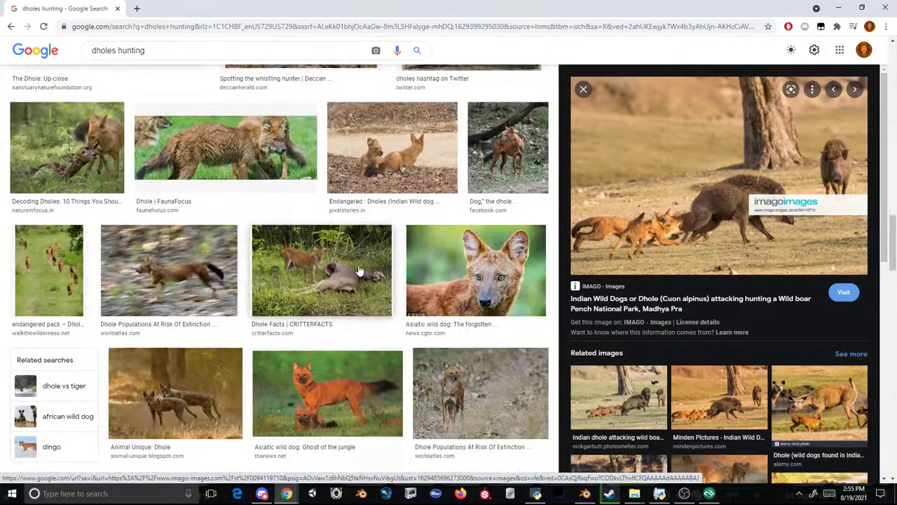
scroll(249, 244, "down", 9)
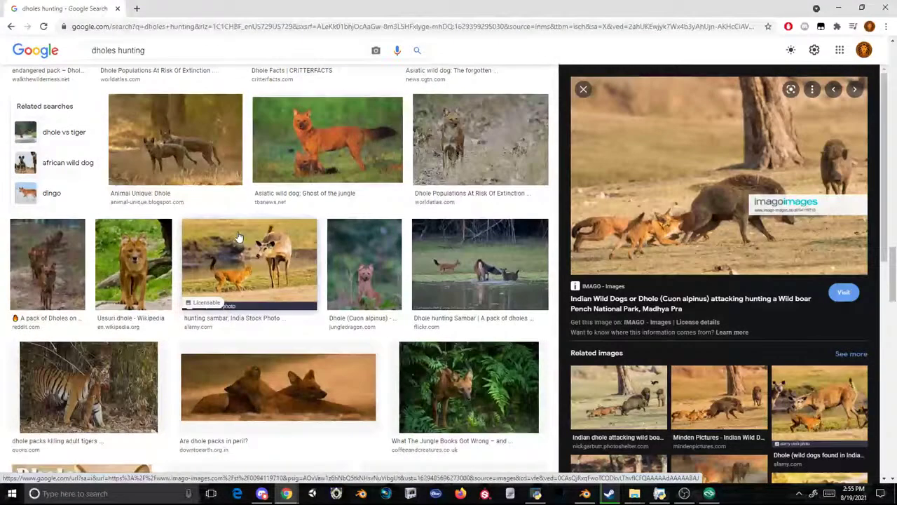
scroll(238, 231, "down", 6)
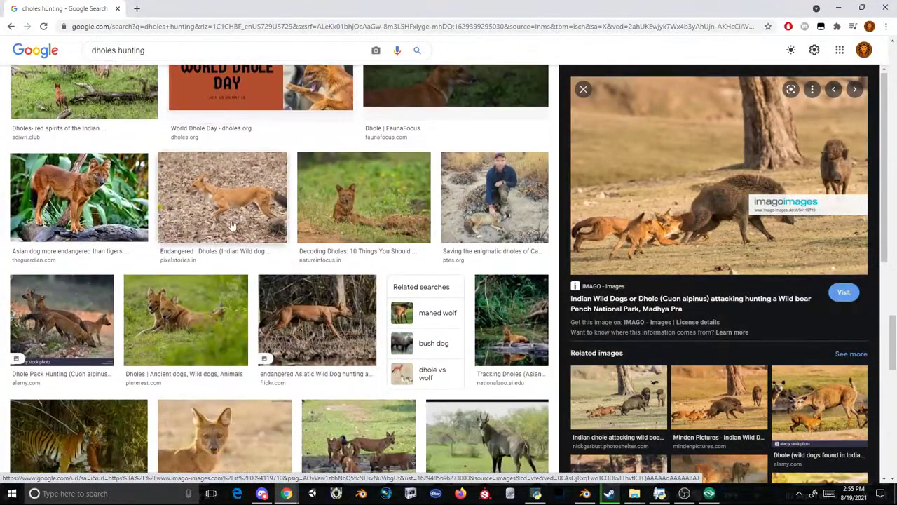
scroll(241, 212, "down", 2)
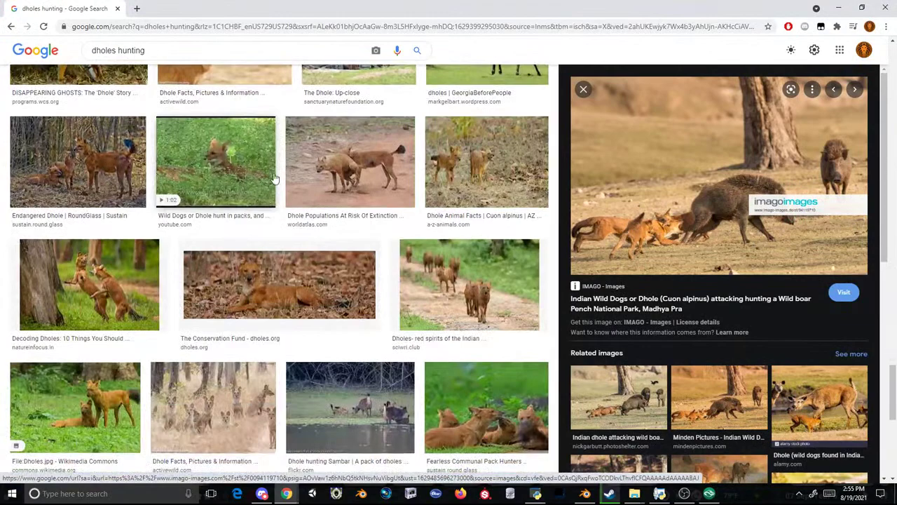
scroll(267, 211, "down", 2)
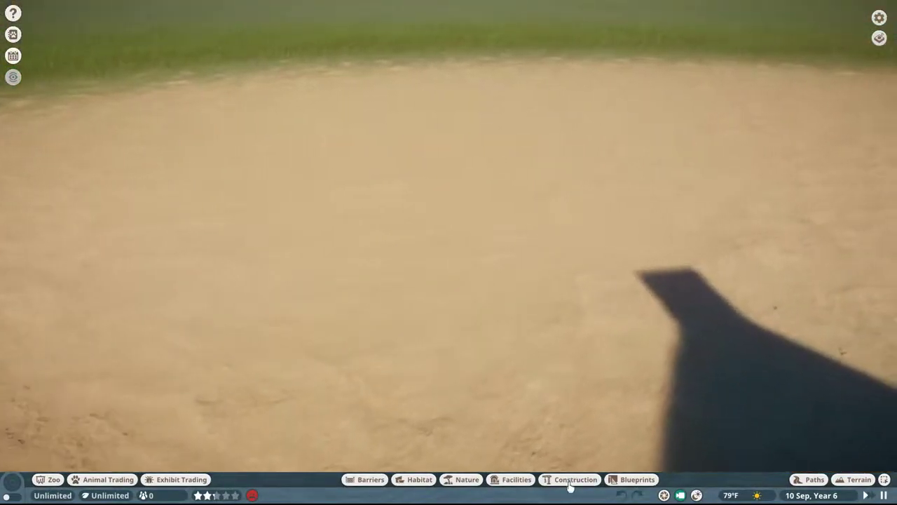
- Try to open the construction pieces in the Planet Zoo zoo and dismiss the crash reporter
left_click(569, 482)
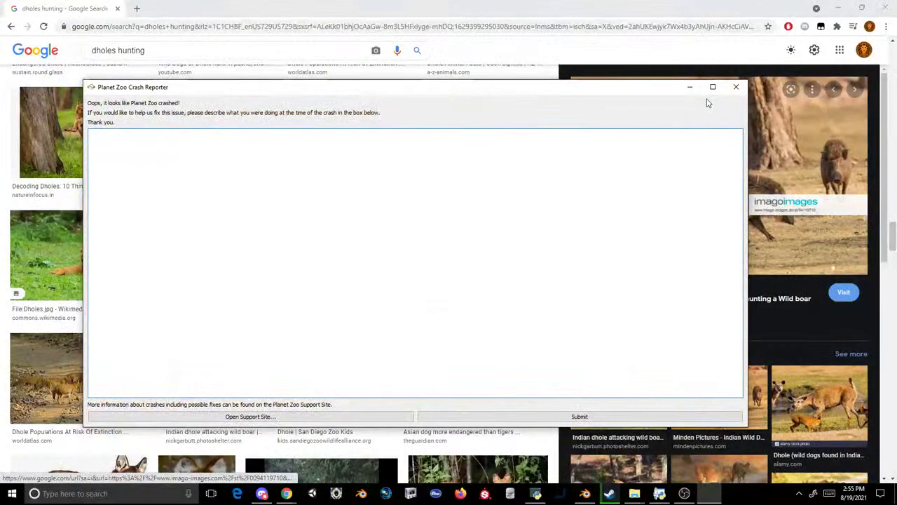
left_click(736, 86)
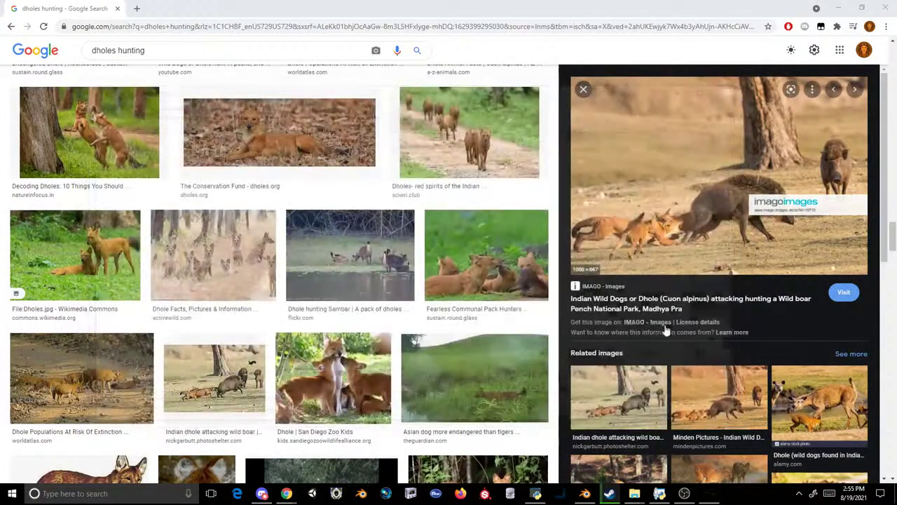
- Open the IN1Sculptures_Otters folder under PropIndi's Environment, Scenery, Themes, IN1Swim in File Explorer
mouse_move(635, 493)
left_click(564, 418)
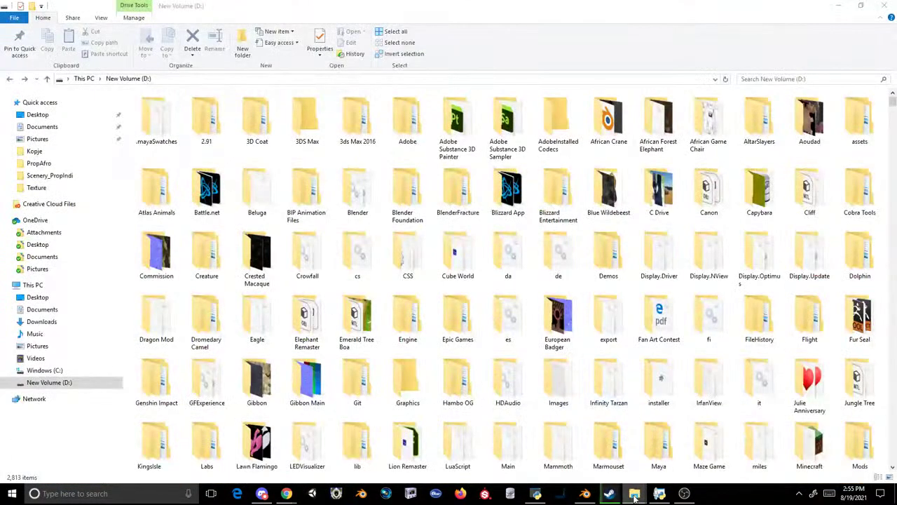
left_click(694, 448)
double_click(182, 110)
double_click(182, 110)
double_click(181, 110)
double_click(170, 121)
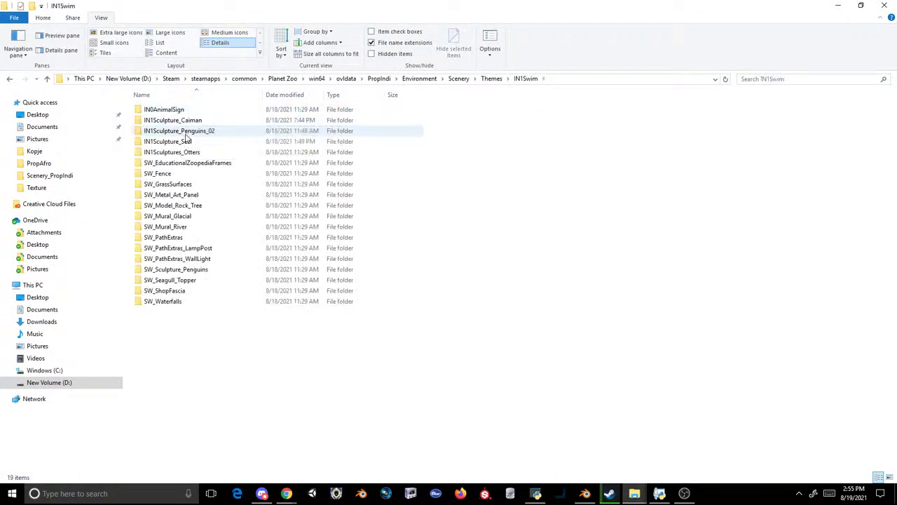
double_click(185, 152)
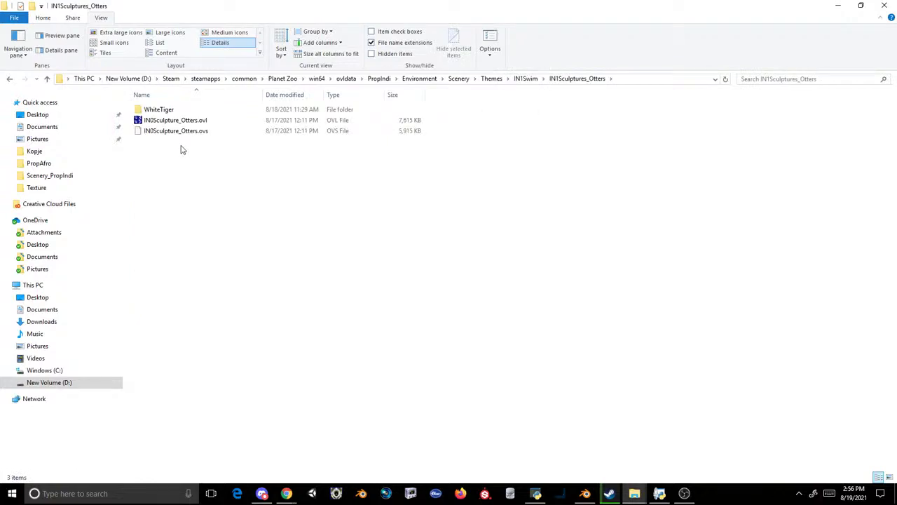
- Rename the otter sculpture .ovl and .ovs files to IN1Sculpture_Otters
left_click_drag(180, 145, 174, 129)
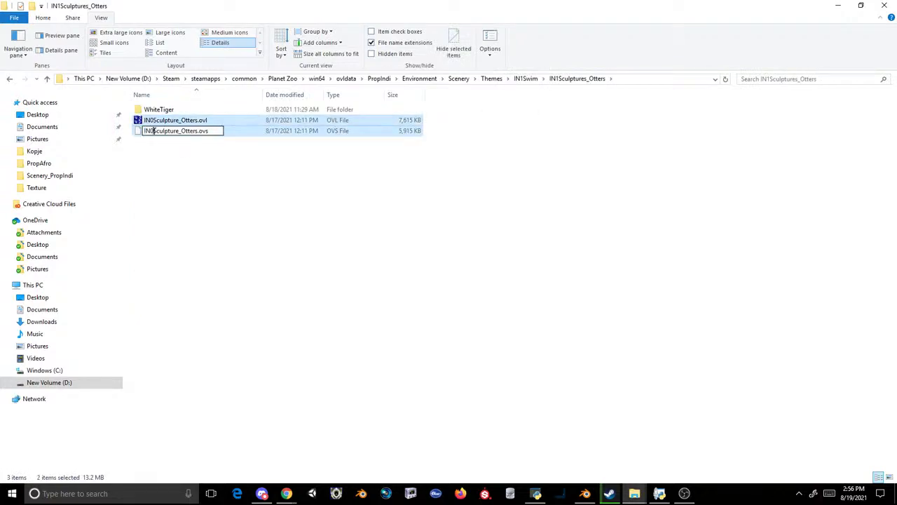
key("Return")
left_click(384, 397)
- Load IN1Sculpture_Otters.ovl into the OVL Archive Editor and rename its in0 entries to in1
left_click(536, 493)
left_click_drag(176, 120, 308, 143)
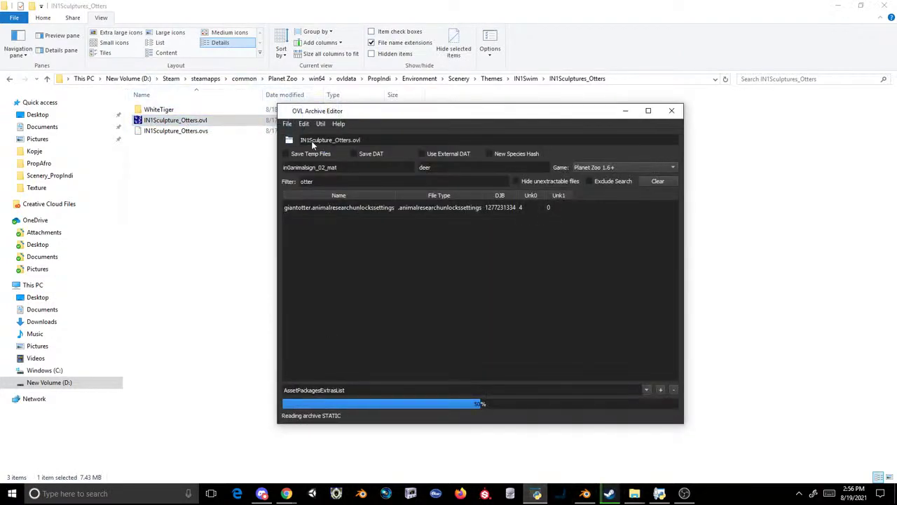
double_click(336, 170)
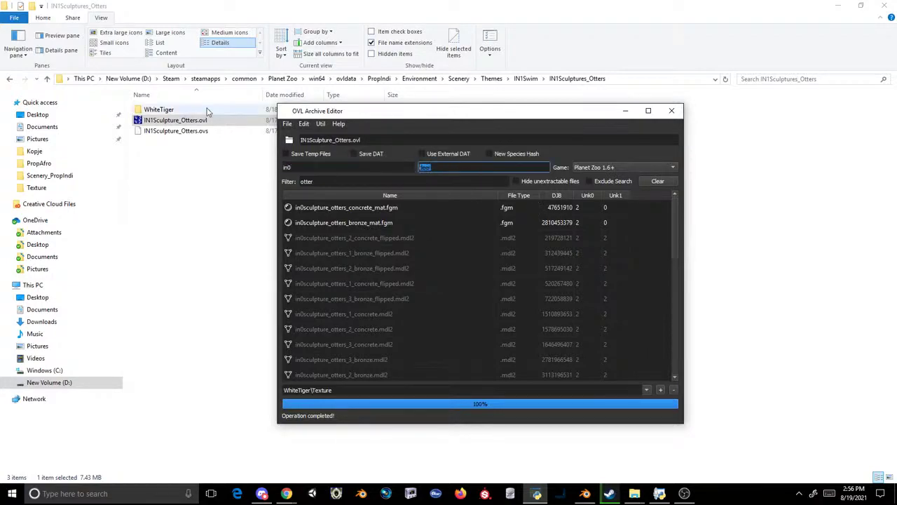
key("Return")
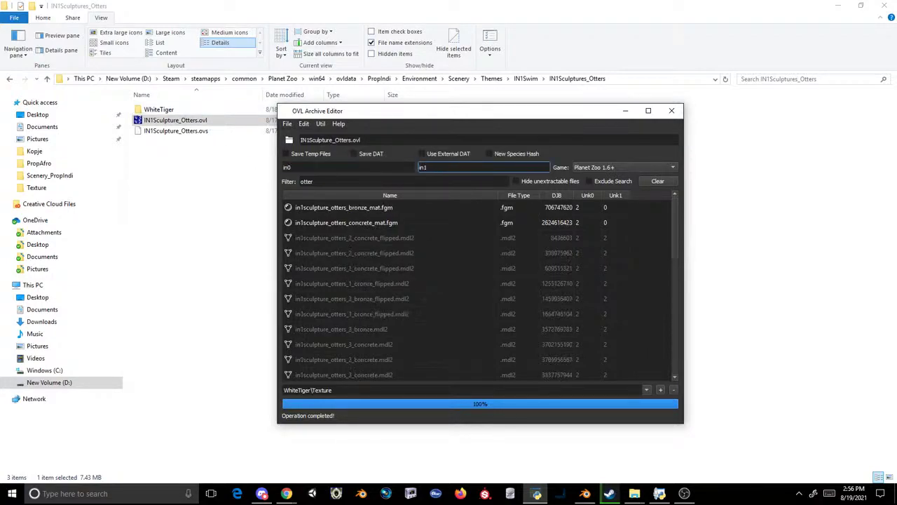
- Apply a second replacement from uppercase IN0 to IN1 in the otter archive, with New Species Hash enabled
key("shift+Tab")
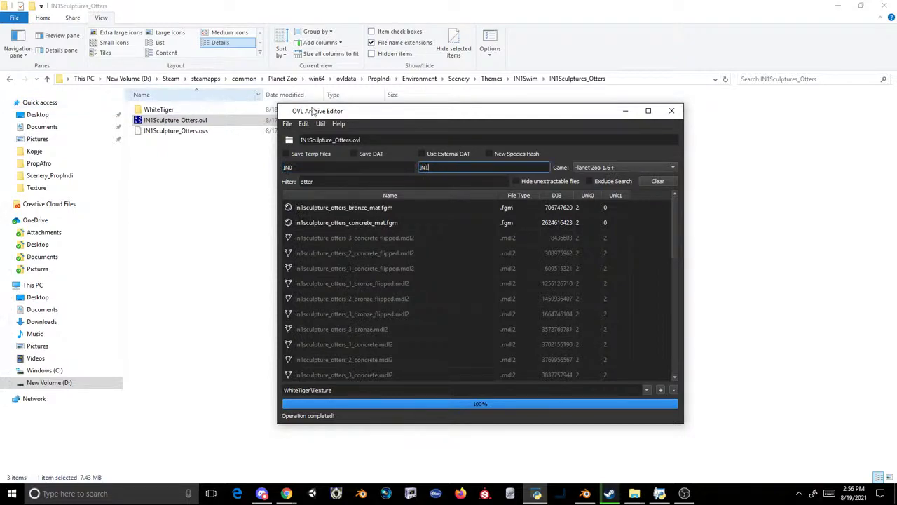
left_click(490, 158)
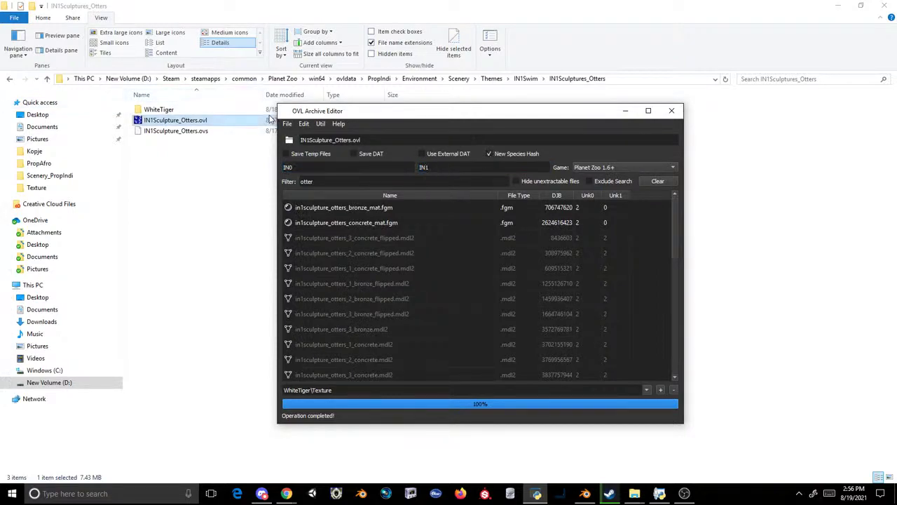
left_click(303, 123)
left_click(319, 168)
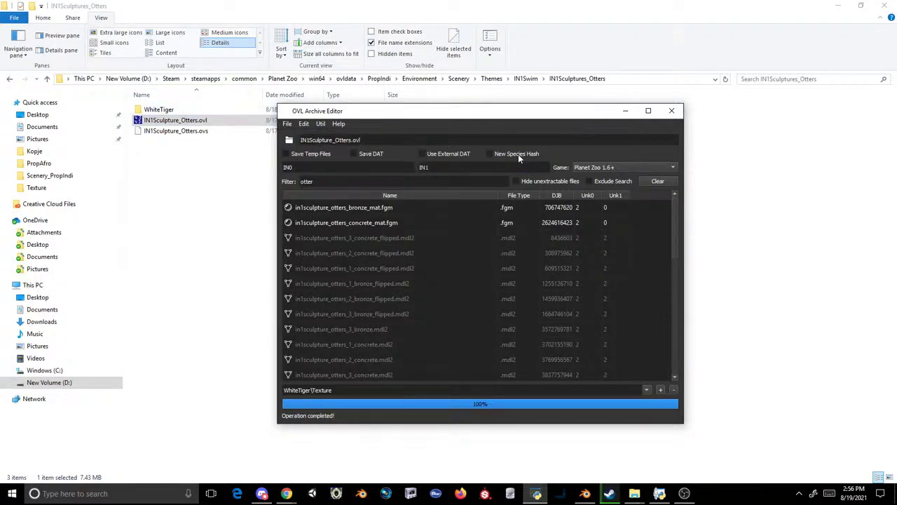
left_click(288, 124)
left_click(313, 168)
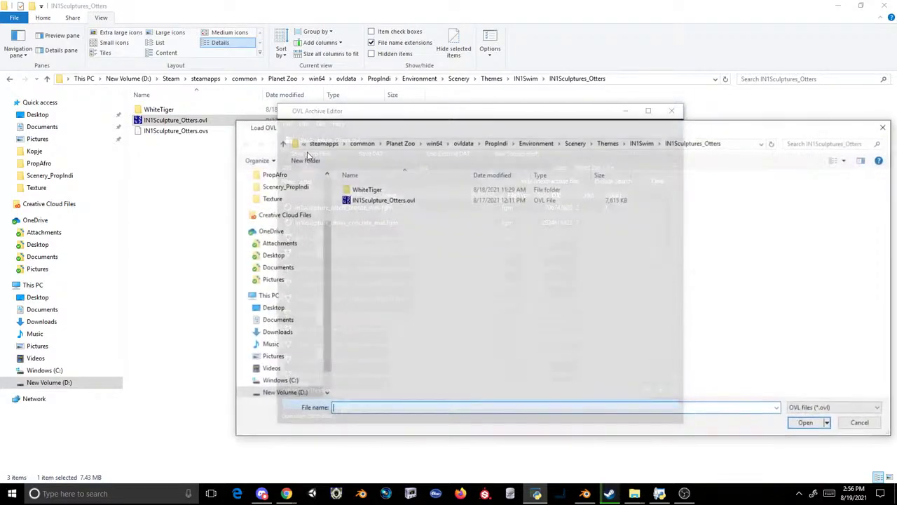
left_click(882, 127)
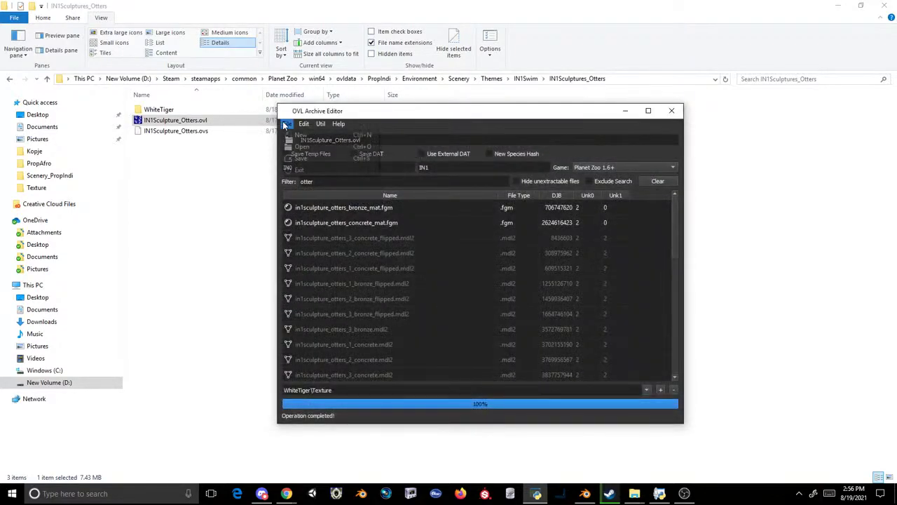
- Save the archive over IN1Sculpture_Otters.ovl in PropIndi's Environment, Scenery, Themes, IN1Swim, IN1Sculptures_Otters folder
left_click(312, 146)
double_click(391, 190)
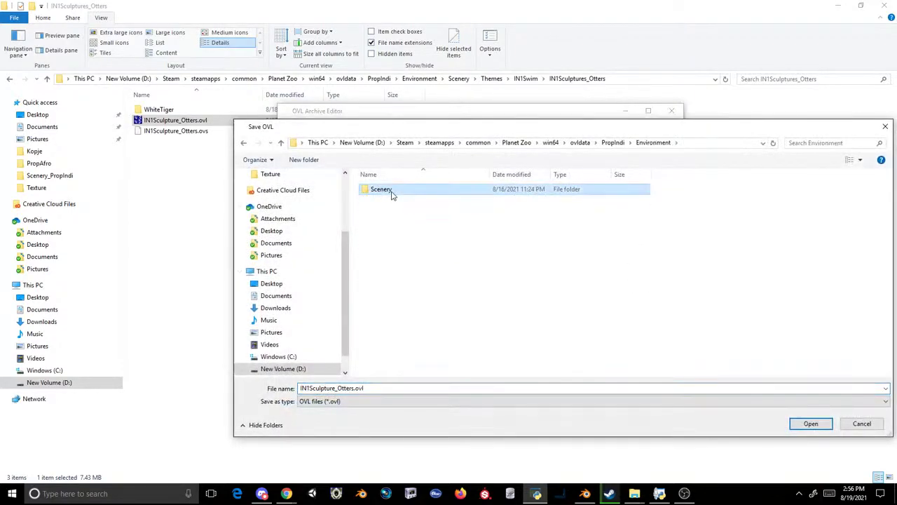
double_click(391, 190)
double_click(392, 201)
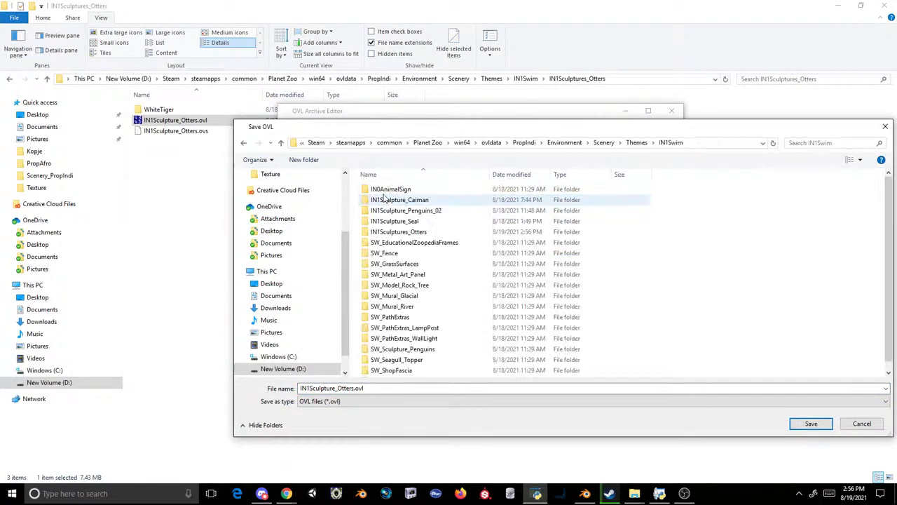
double_click(414, 231)
key("Return")
left_click(471, 246)
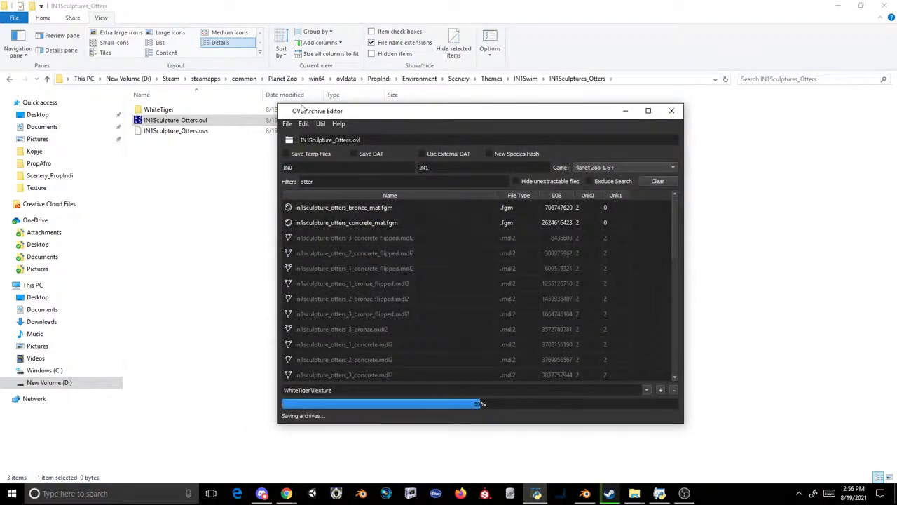
- Extract the otter archive's contents into the India Set's Dhole folder and close the archive editor
left_click(304, 123)
left_click(319, 134)
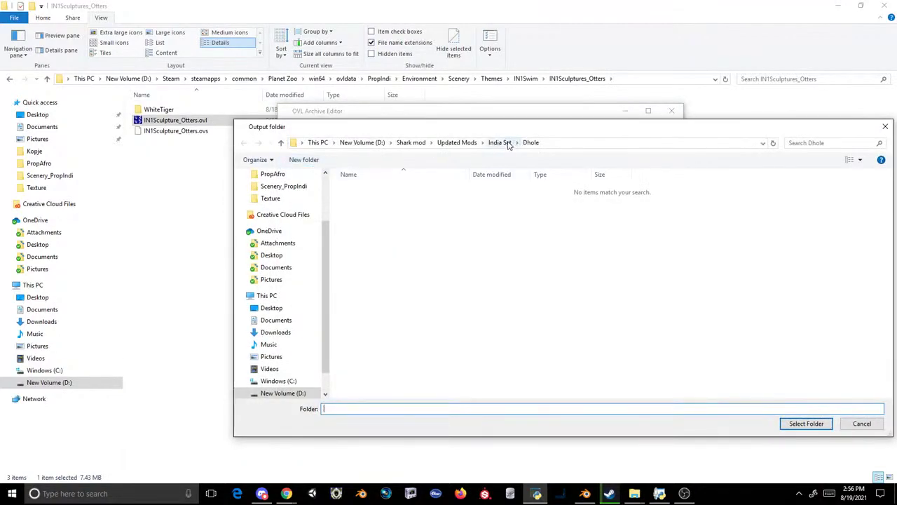
left_click(806, 423)
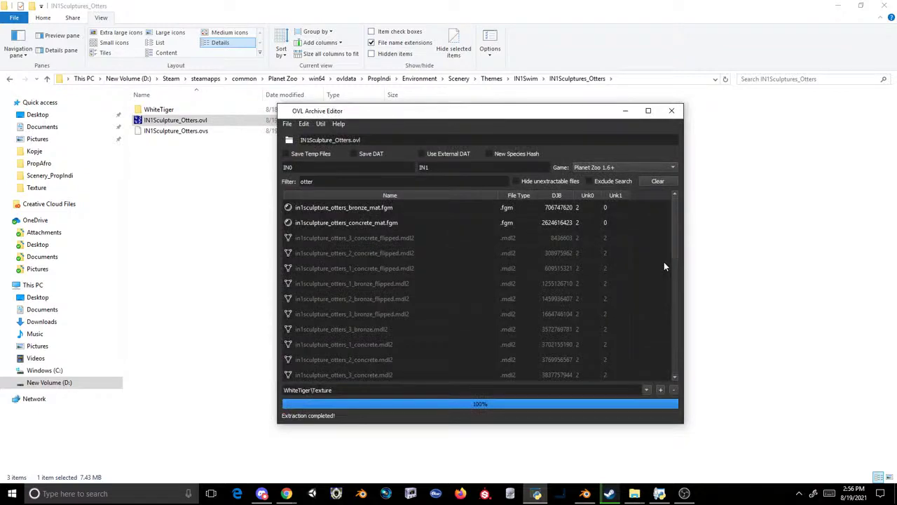
left_click(672, 111)
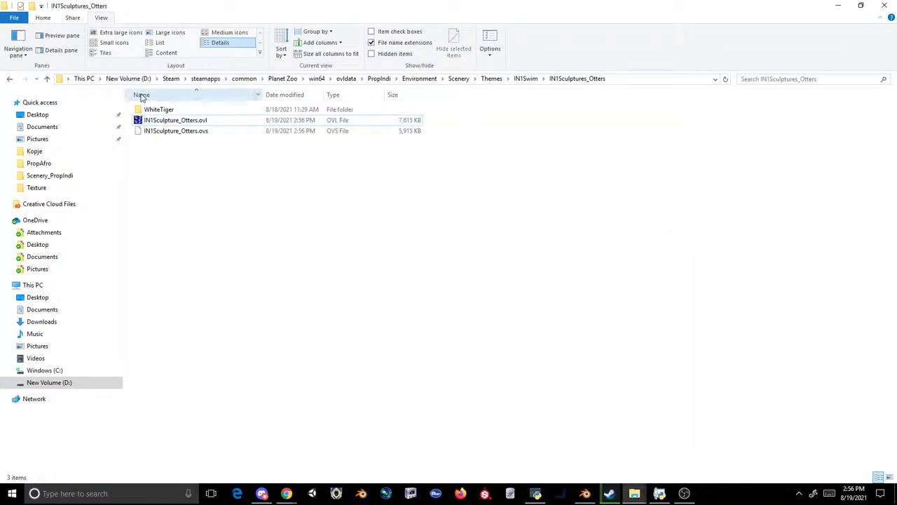
- Search New Volume (D:) for "shark mod" and open the Updated Mods folder inside Shark mod
left_click(34, 154)
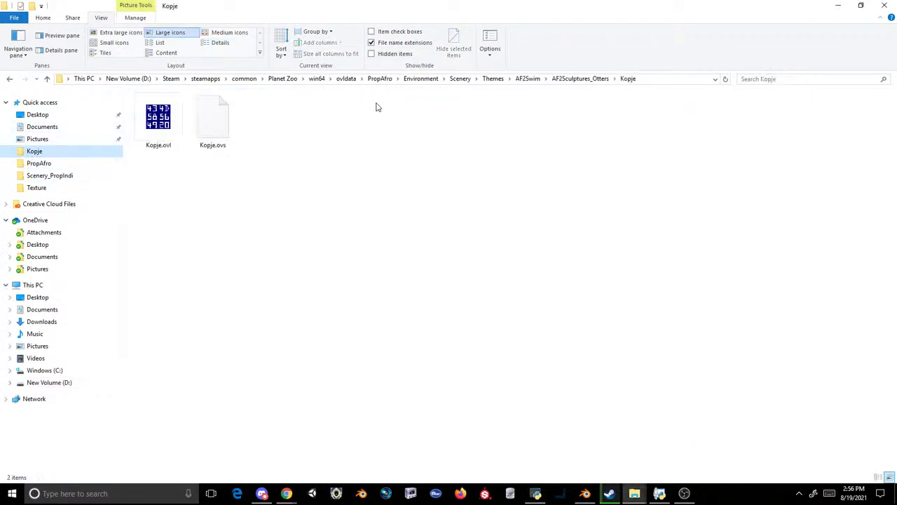
left_click(43, 187)
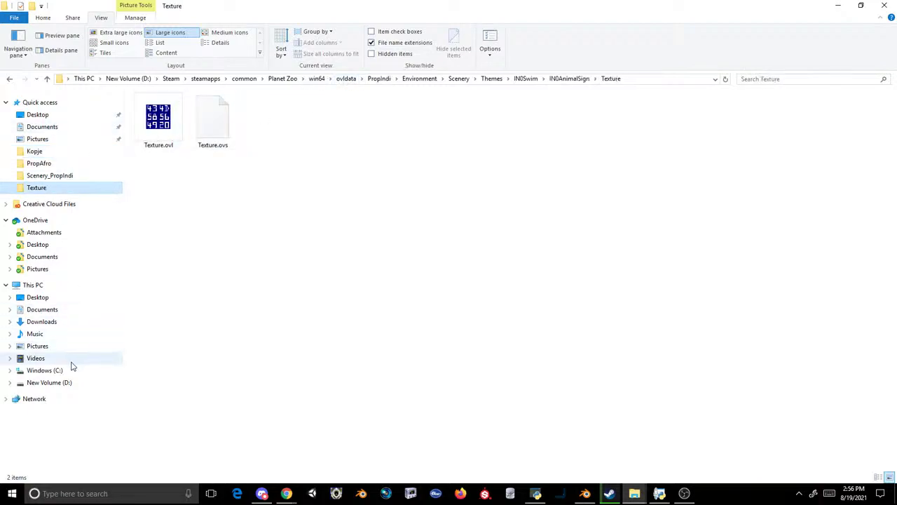
left_click(49, 382)
left_click(780, 78)
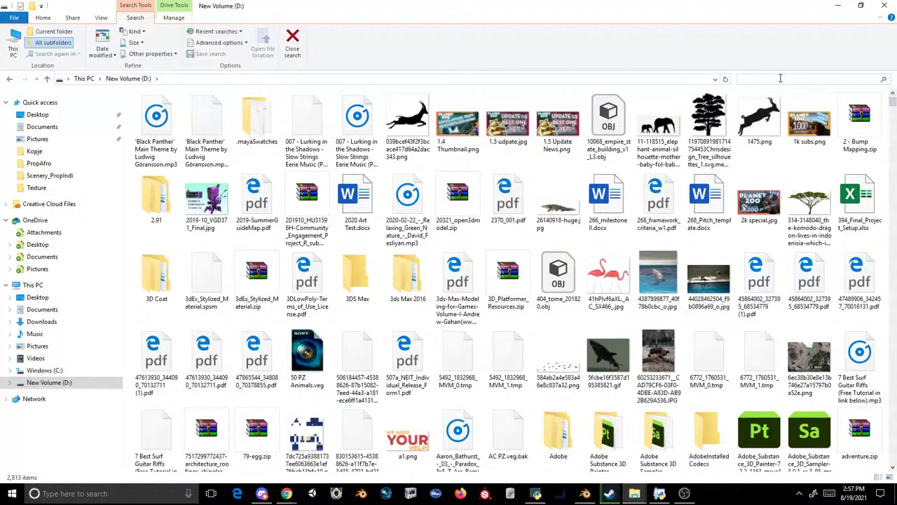
type("shark mod")
double_click(156, 116)
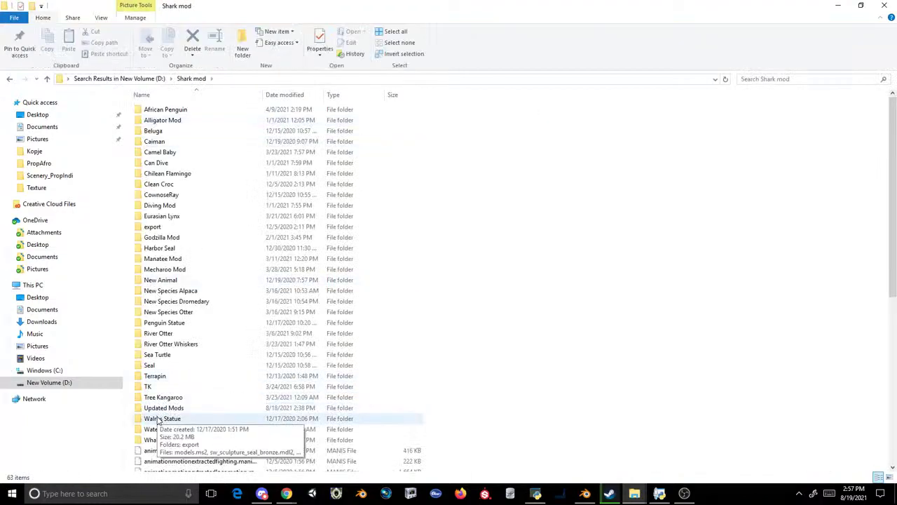
double_click(157, 408)
- Find and open the India Set folder among the Updated Mods folders
scroll(184, 321, "down", 20)
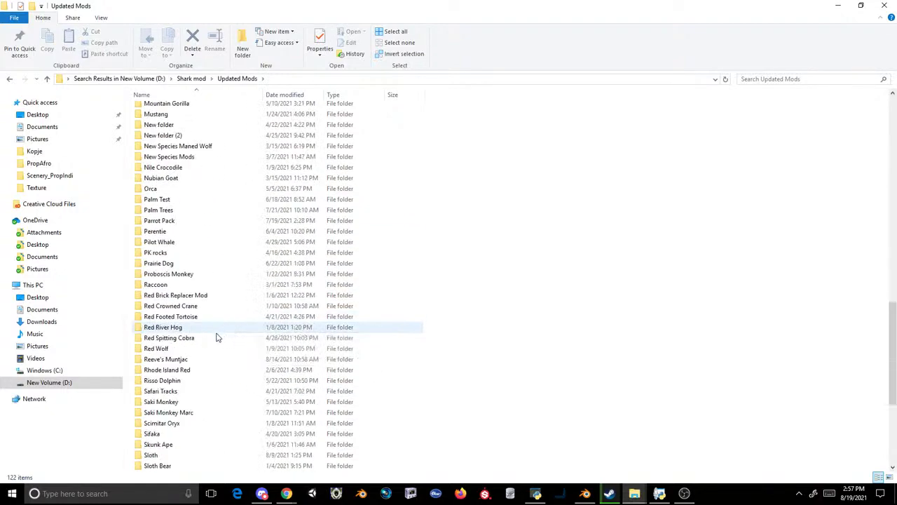
mouse_move(261, 492)
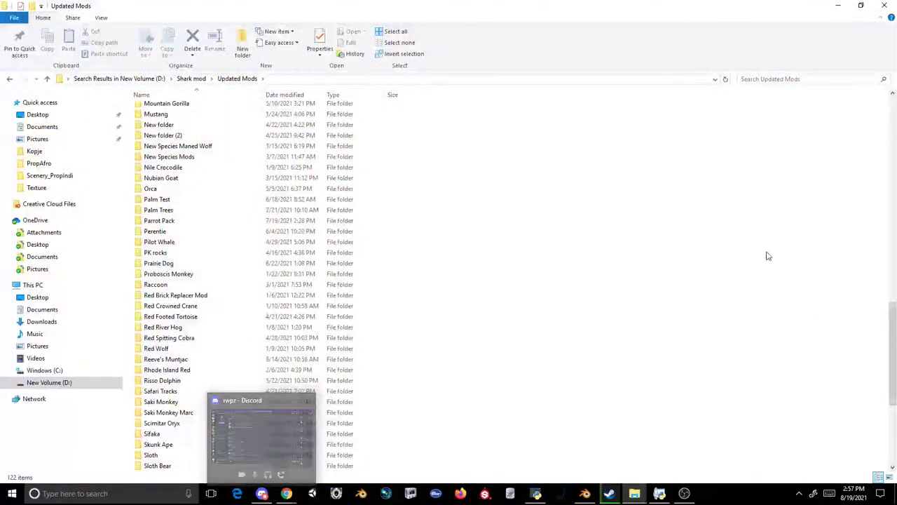
scroll(219, 344, "down", 3)
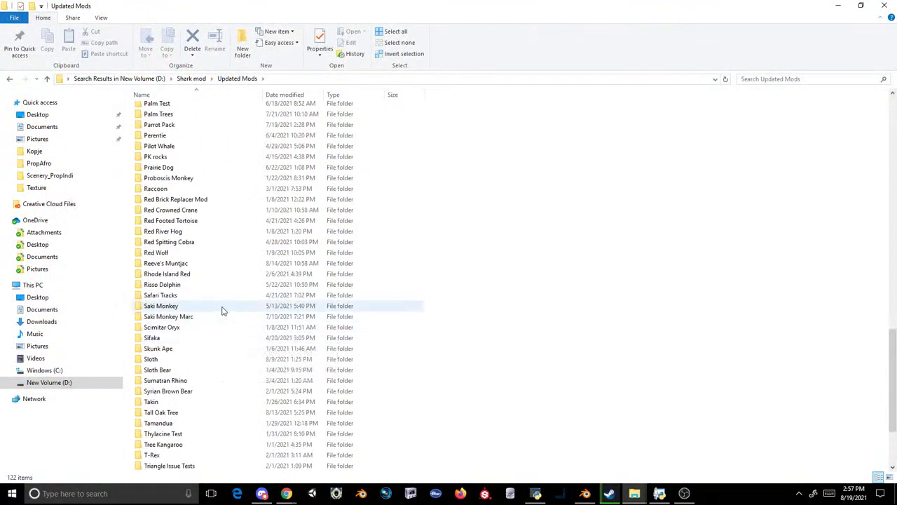
scroll(222, 310, "down", 2)
scroll(222, 310, "up", 7)
scroll(219, 297, "up", 19)
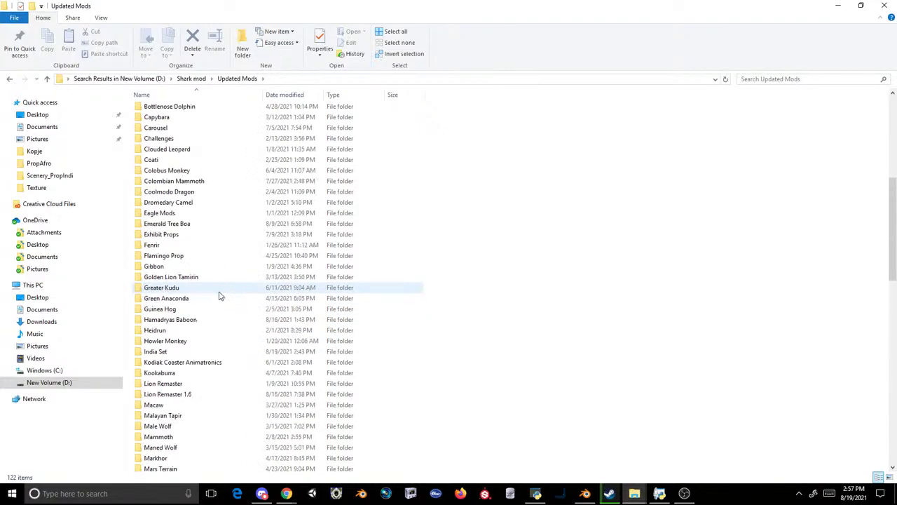
scroll(214, 290, "up", 3)
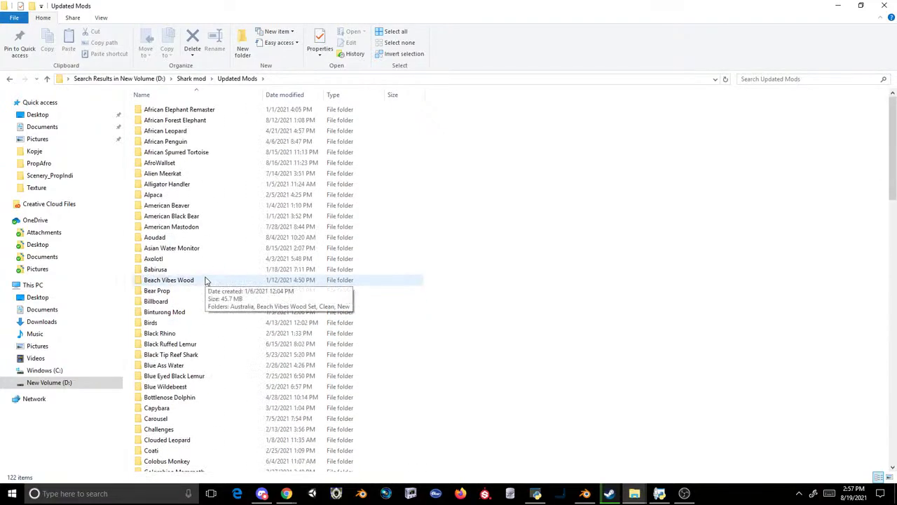
scroll(203, 277, "down", 20)
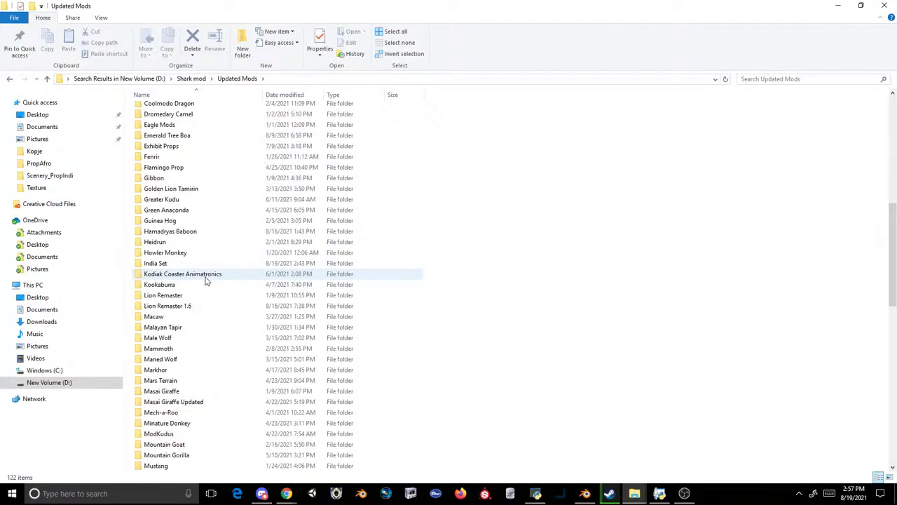
scroll(185, 242, "up", 7)
scroll(184, 236, "down", 3)
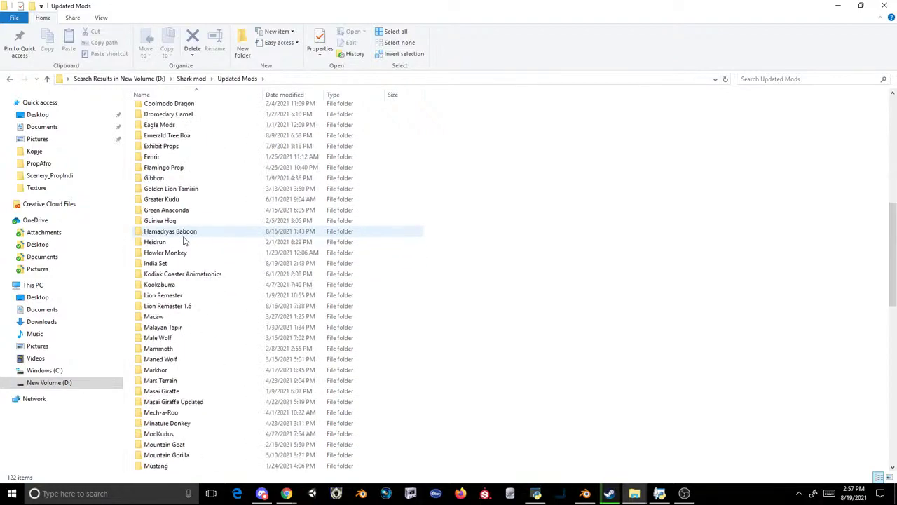
double_click(156, 263)
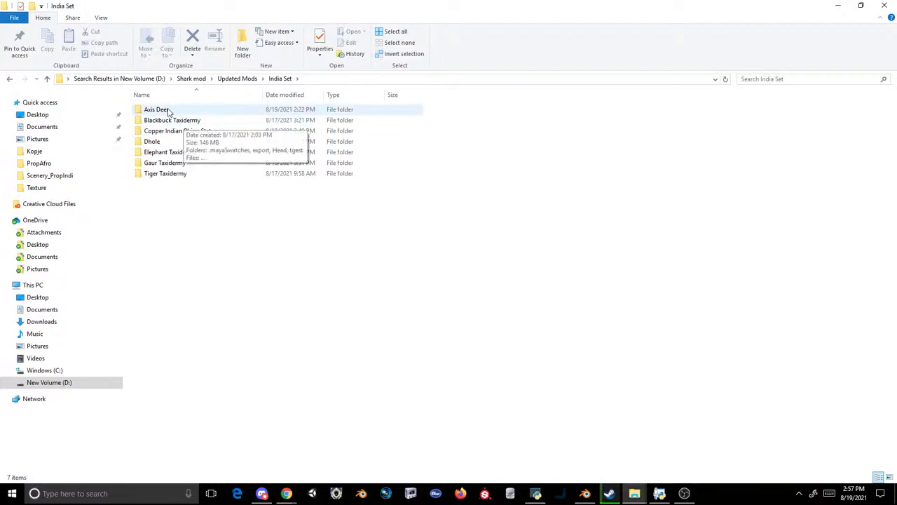
- Open the Dhole folder in India Set
left_click(175, 164)
double_click(175, 164)
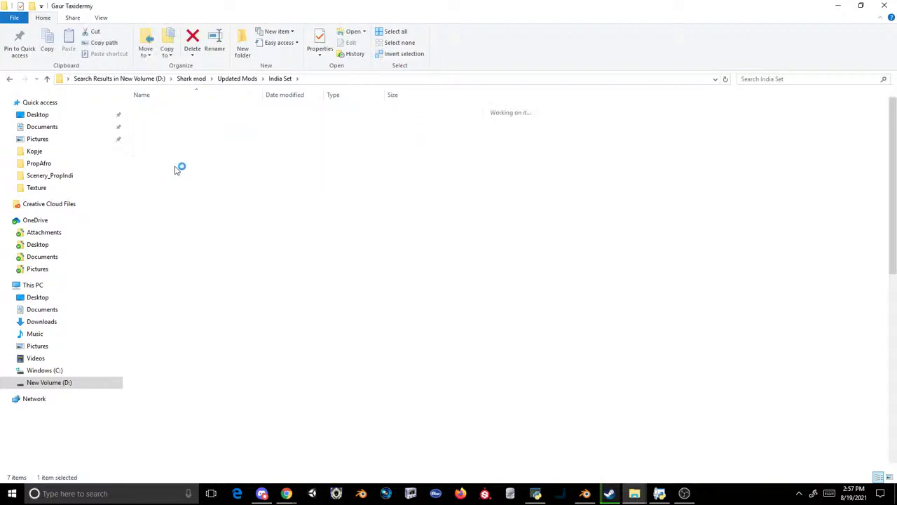
left_click(9, 78)
left_click(273, 138)
double_click(273, 137)
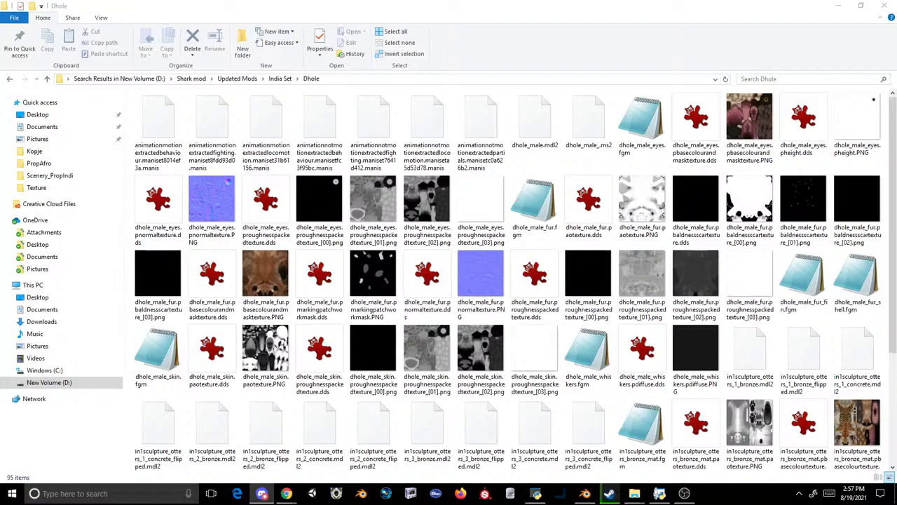
- Open in1sculpture_otters_bronze_mat.pbasecolourtexture.PNG in Adobe Photoshop 2020, and return to the Dhole folder
left_click(283, 266)
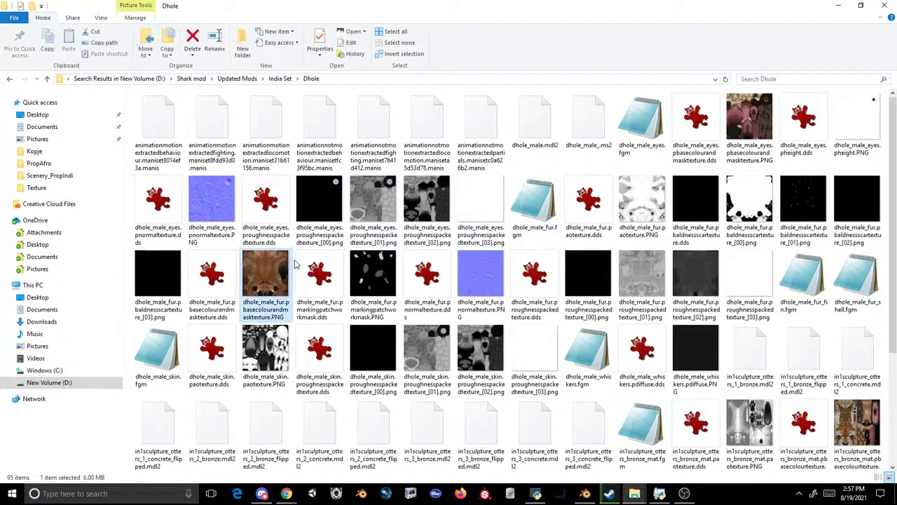
scroll(550, 228, "down", 3)
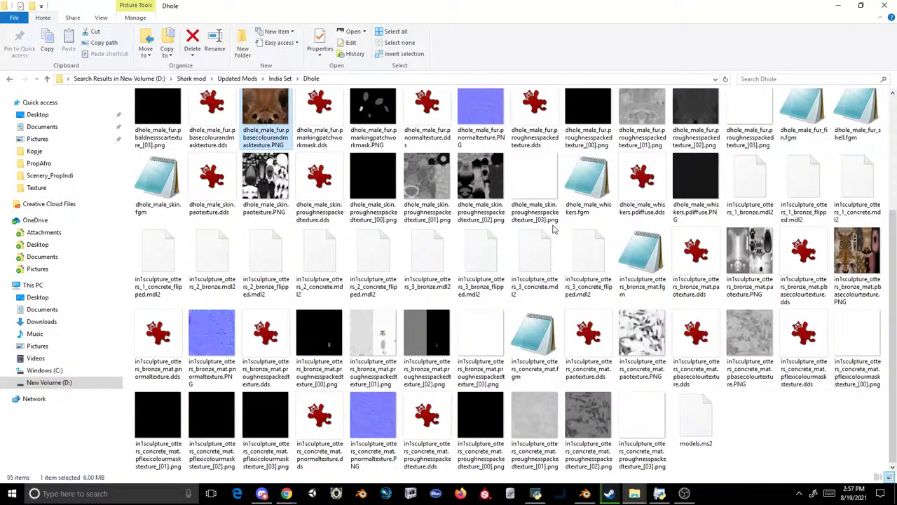
left_click(872, 242)
right_click(863, 251)
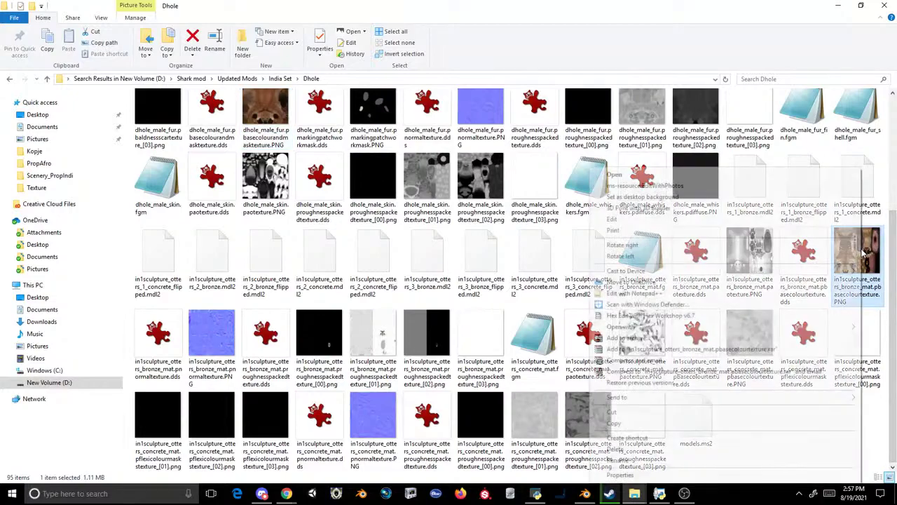
mouse_move(630, 330)
left_click(257, 147)
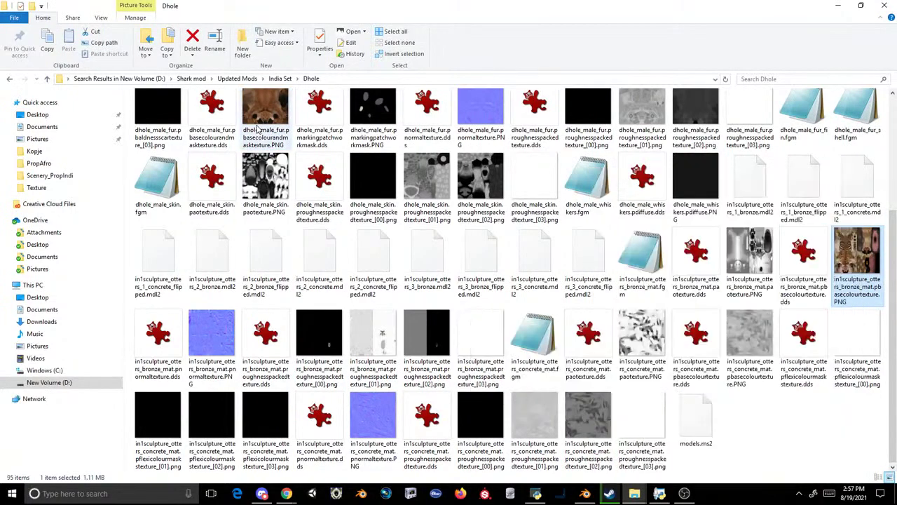
scroll(257, 147, "up", 3)
scroll(655, 245, "down", 3)
left_click(851, 253)
right_click(848, 254)
mouse_move(605, 327)
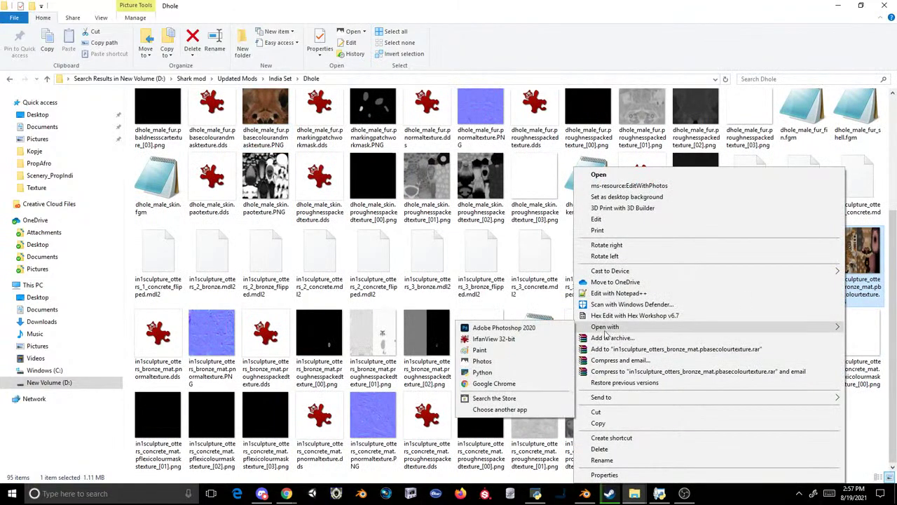
left_click(526, 332)
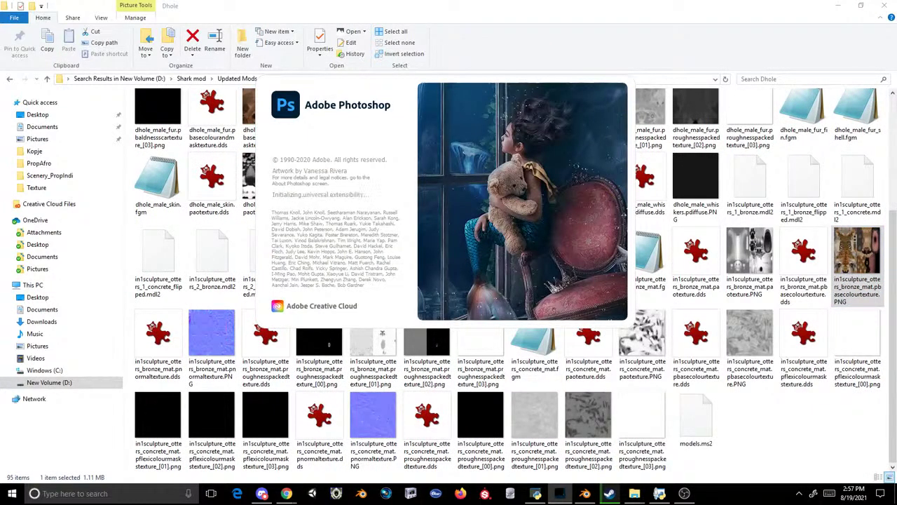
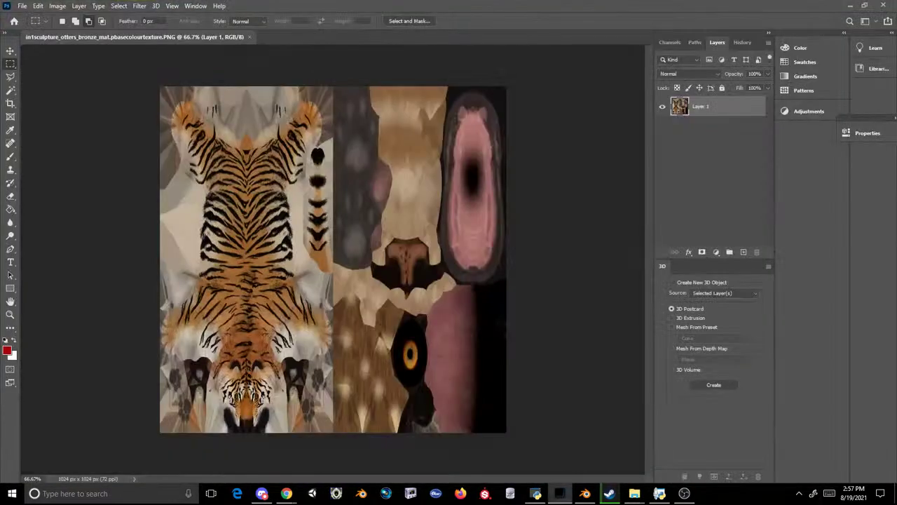
left_click(846, 5)
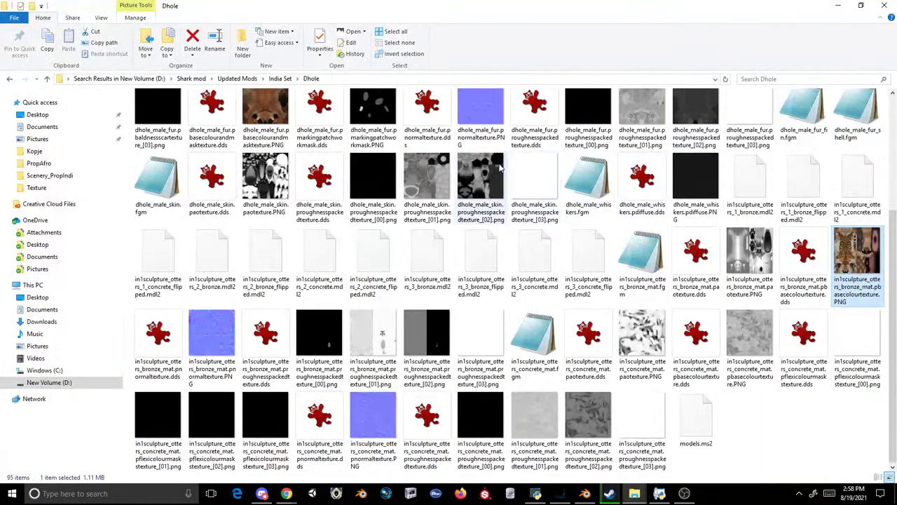
- Place dhole_male_fur.pbasecolourandmasktexture.PNG over the whole canvas of the otters bronze base colour texture
left_click(265, 112)
left_click_drag(571, 466, 430, 299)
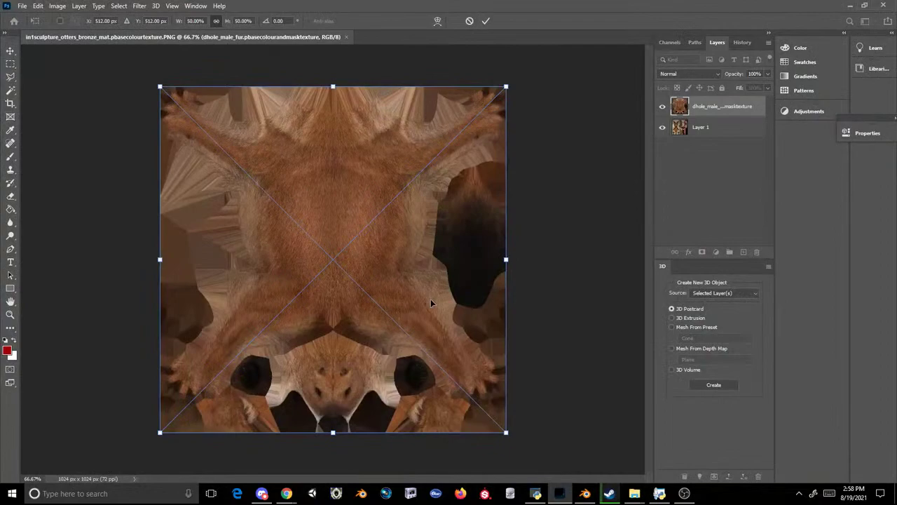
key("Return")
- Save the base colour texture as in1sculpture_otters_bronze_mat.pbasecolourtexture.png in PNG format, replacing the existing file
left_click(22, 6)
left_click(39, 122)
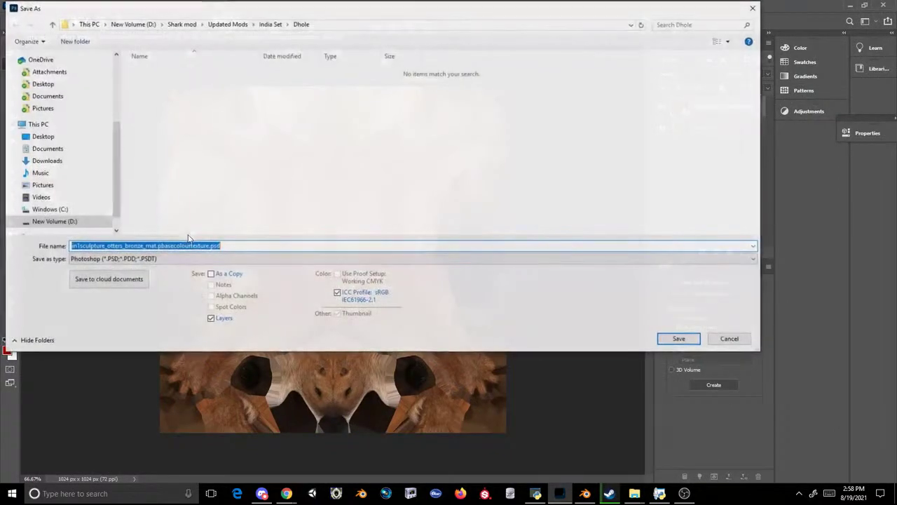
left_click(189, 258)
left_click(144, 391)
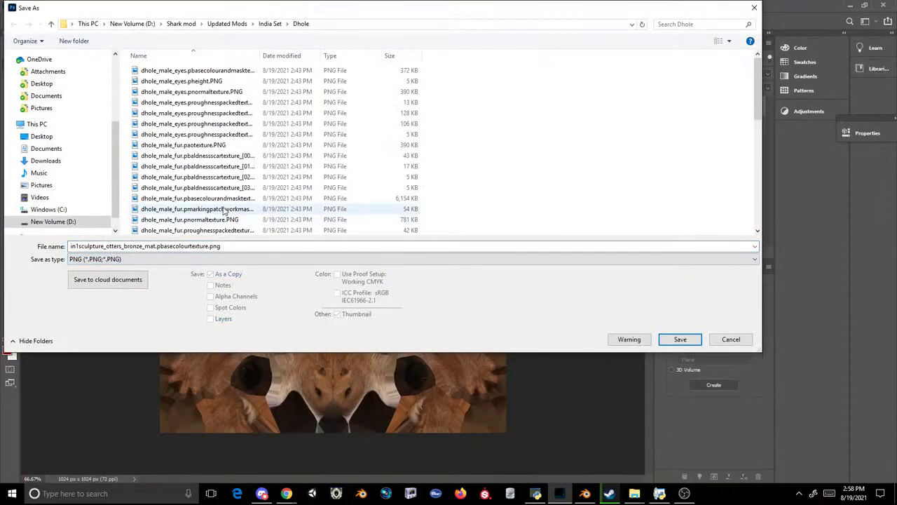
left_click(670, 339)
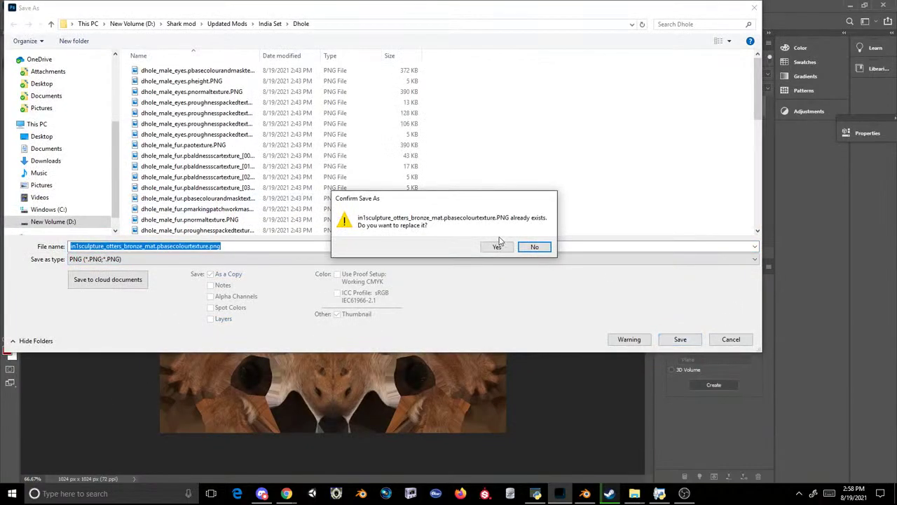
left_click(493, 246)
left_click(506, 146)
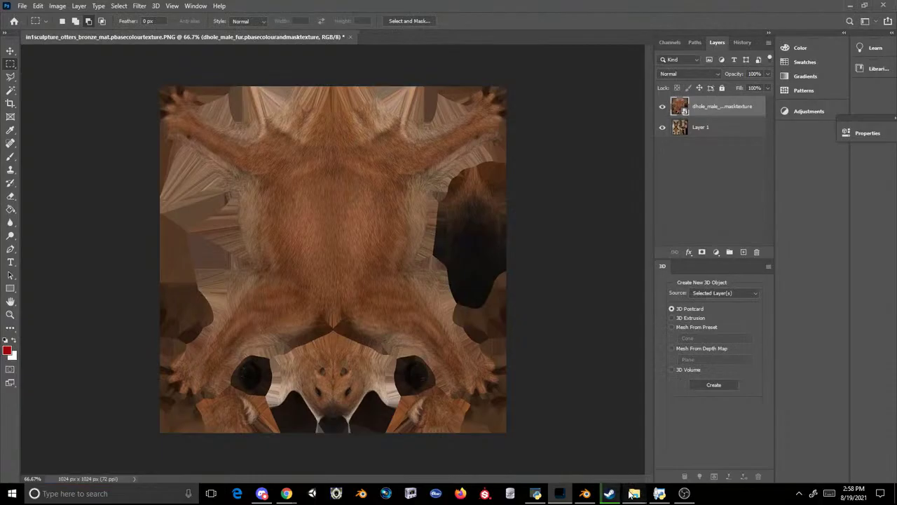
- Squeeze the placed fur base colour layer horizontally so it fills only the left half of the canvas
mouse_move(633, 493)
left_click(691, 477)
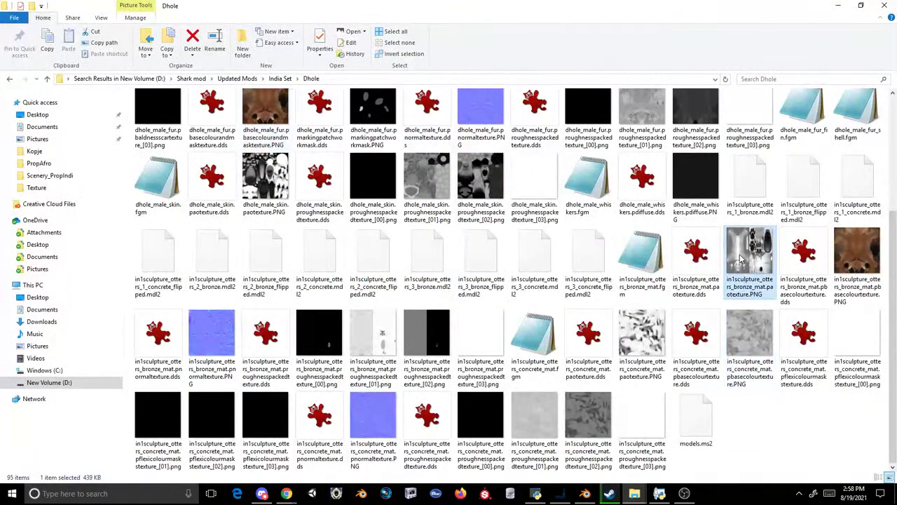
left_click(854, 263)
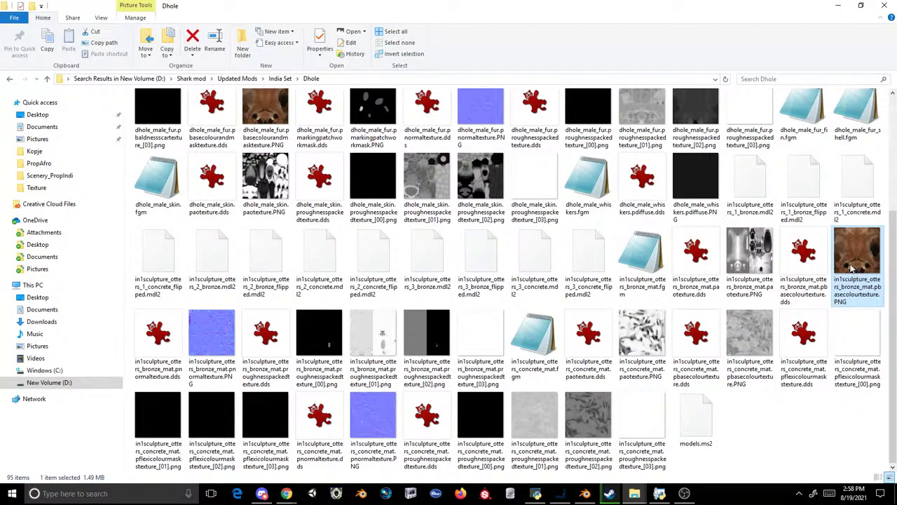
left_click(567, 496)
key("ctrl+t")
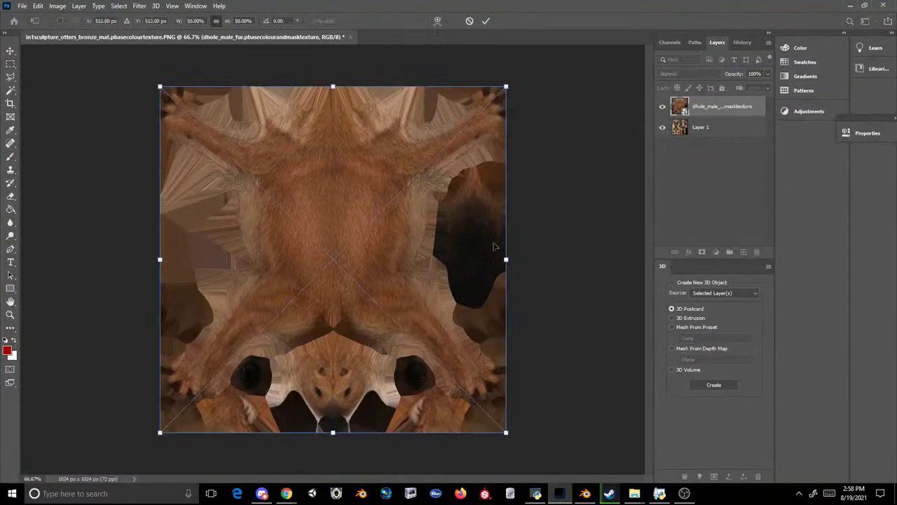
left_click_drag(504, 259, 330, 241)
key("Return")
key("m")
- Place dhole_male_eyes.pbasecolourandmasktexture.PNG in the right half of the canvas and stretch it to full height
left_click(620, 497)
left_click(633, 495)
left_click(675, 452)
scroll(449, 242, "up", 3)
left_click_drag(749, 118, 469, 364)
left_click_drag(344, 276, 433, 193)
left_click_drag(418, 260, 419, 433)
key("Return")
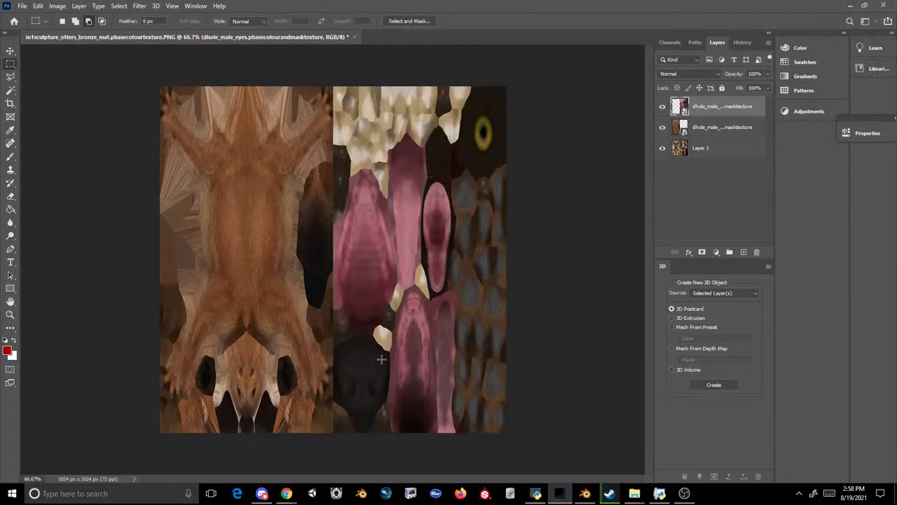
- Save the combined fur and eyes texture as in1sculpture_otters_bronze_mat.pbasecolourtexture.png in PNG format, overwriting the existing file
left_click(37, 5)
left_click(37, 5)
left_click(23, 5)
left_click(40, 128)
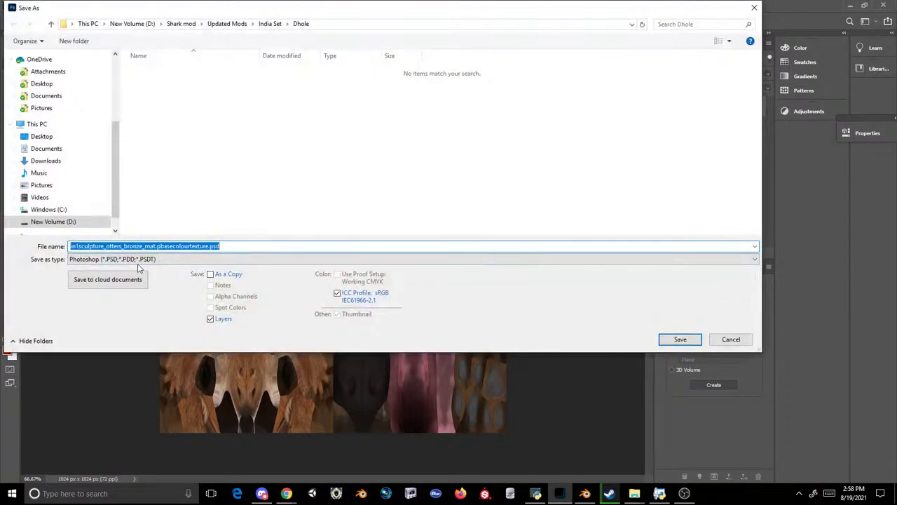
left_click(140, 259)
left_click(194, 400)
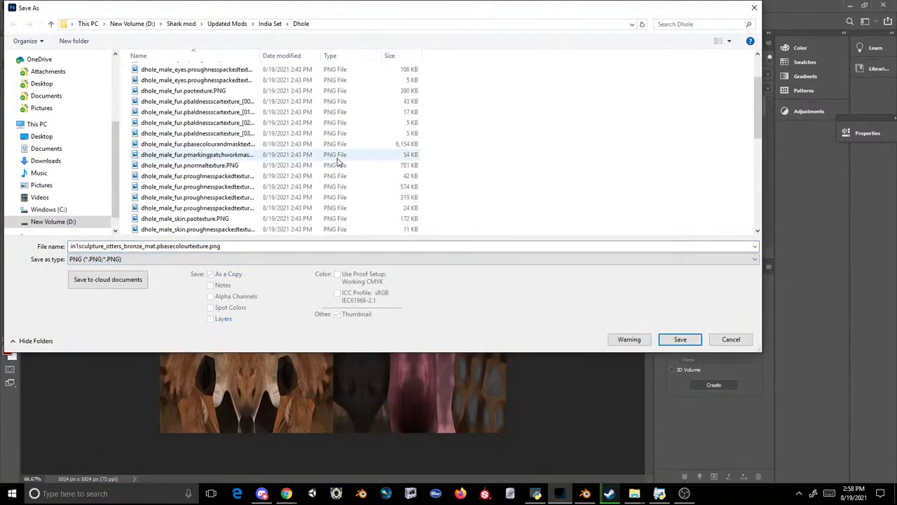
scroll(337, 161, "down", 2)
left_click(676, 339)
left_click(502, 244)
left_click(494, 141)
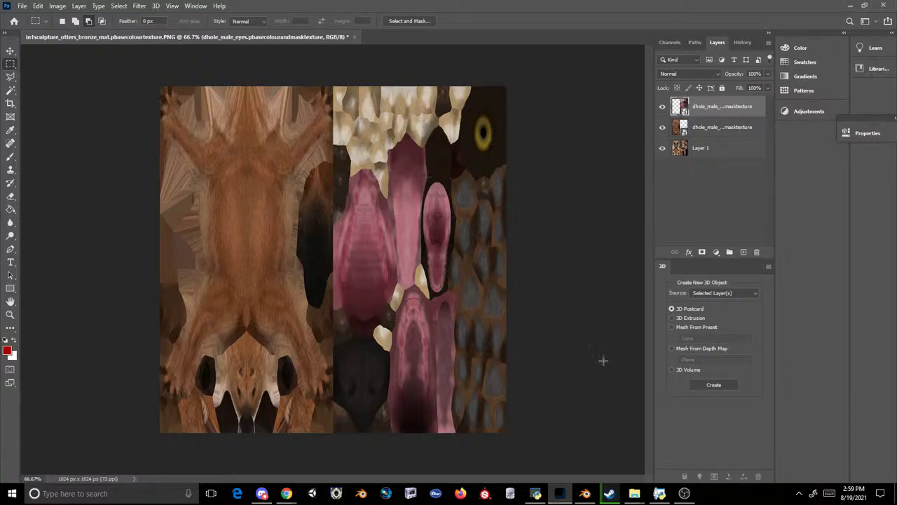
- Open in1sculpture_otters_bronze_mat.paotexture.PNG from the Dhole folder as a separate Photoshop document
mouse_move(634, 492)
left_click(679, 454)
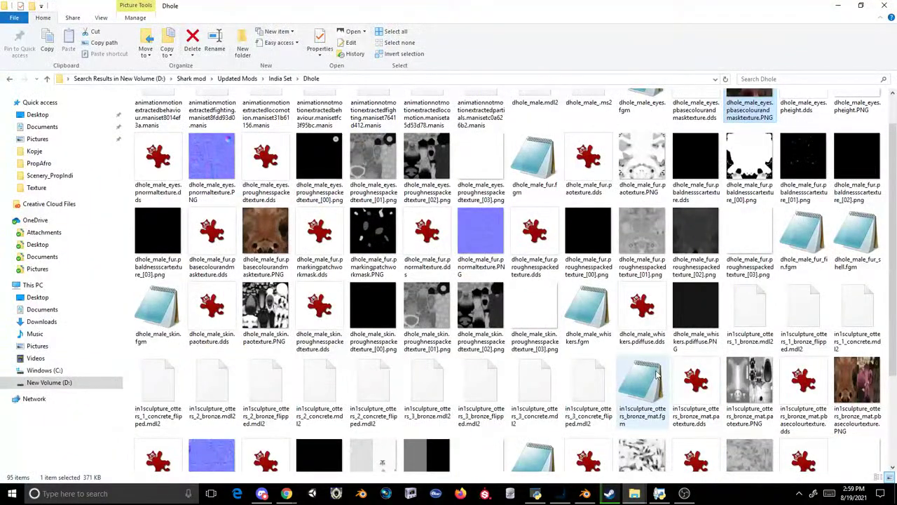
mouse_move(747, 254)
left_mouse_down()
mouse_move(732, 256)
mouse_move(496, 495)
mouse_move(559, 493)
mouse_move(348, 55)
mouse_move(382, 39)
left_mouse_up()
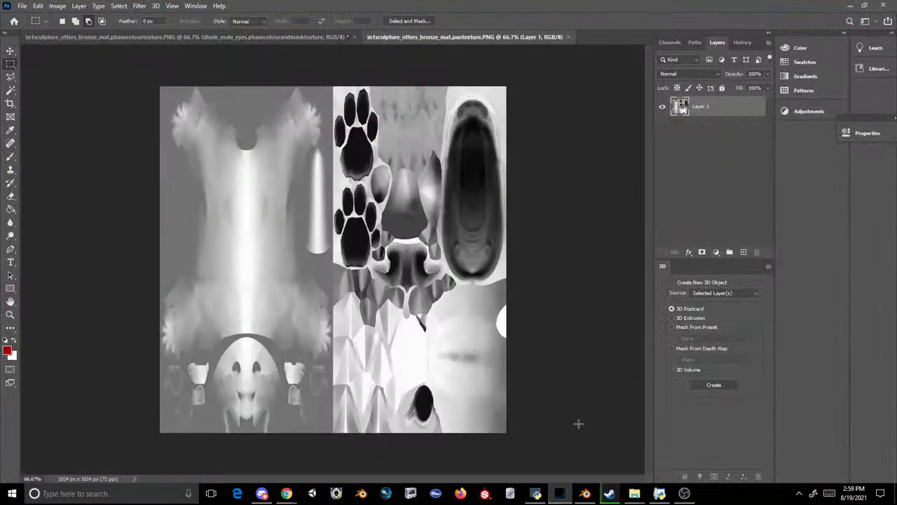
- Place dhole_male_fur.paotexture.PNG into the bronze AO texture and fit it to the left half of the canvas
mouse_move(634, 493)
left_click(708, 449)
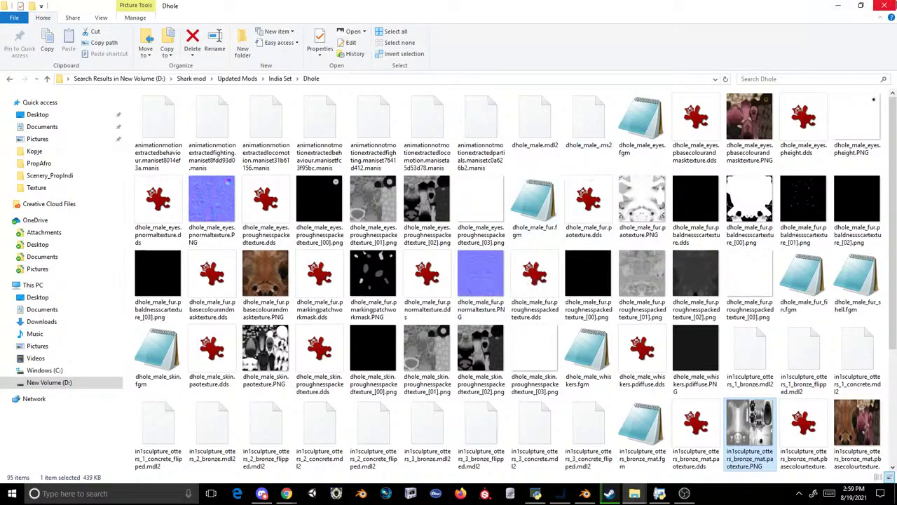
left_click(620, 203)
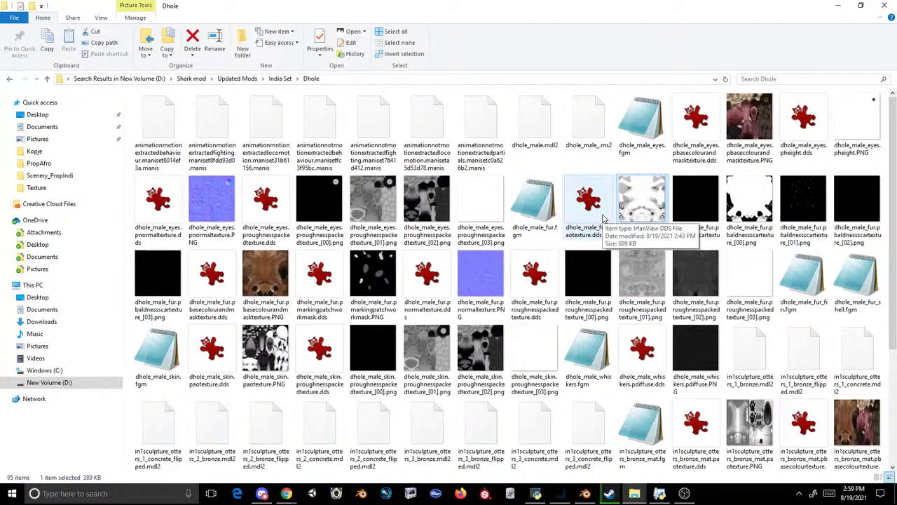
scroll(638, 216, "down", 2)
left_click(749, 267)
scroll(749, 267, "up", 2)
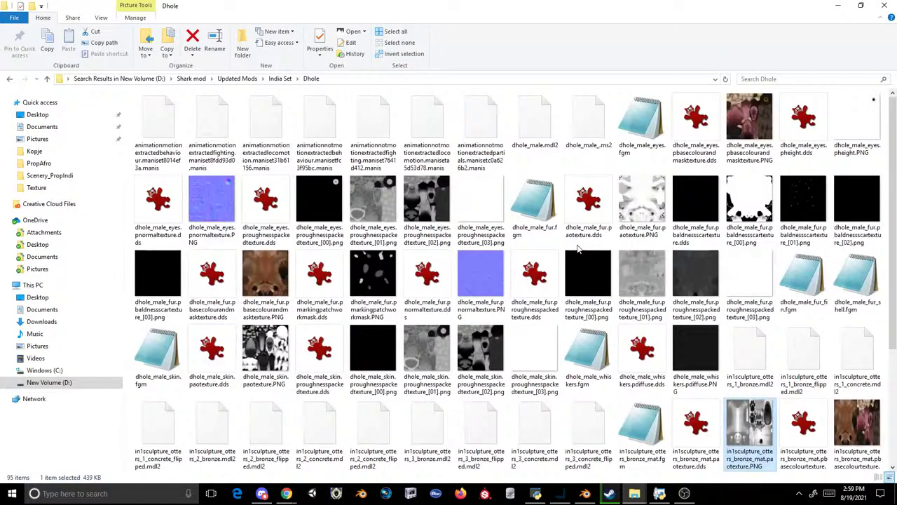
left_click(382, 223)
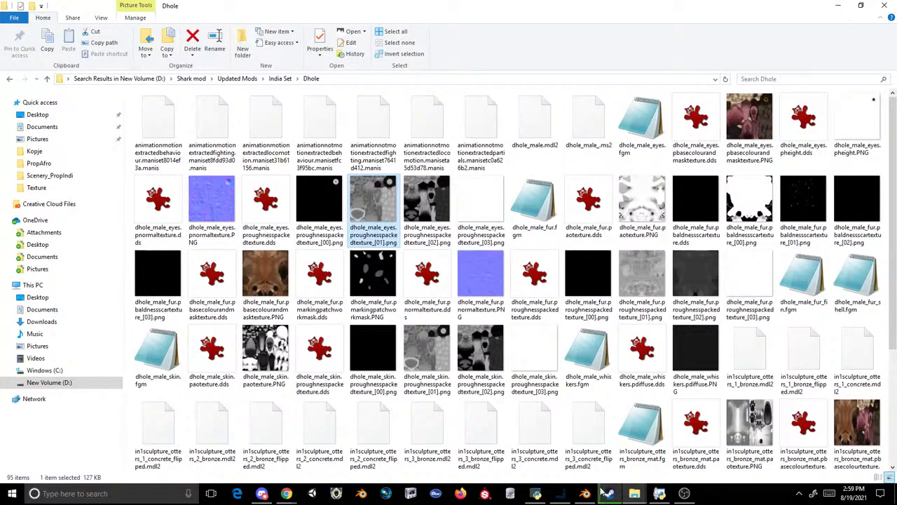
left_click_drag(641, 200, 330, 258)
key("Return")
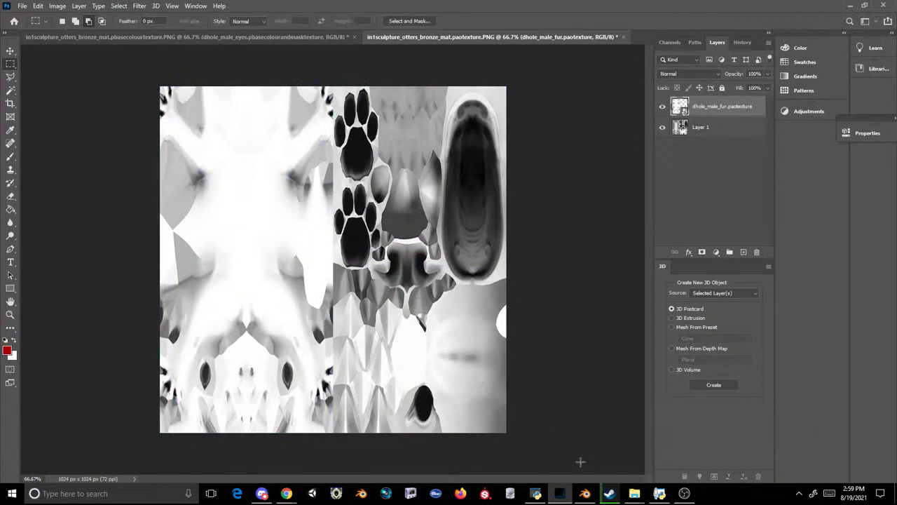
- Place dhole_male_skin.paotexture.PNG in the right half of the AO texture, stretched to 512 px wide and 1024 px high
mouse_move(633, 495)
left_click(698, 451)
scroll(316, 245, "down", 3)
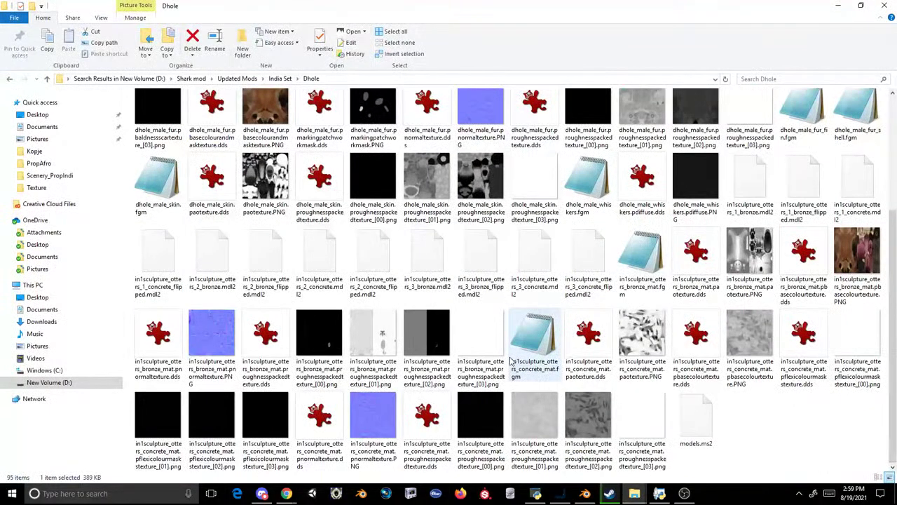
left_click_drag(270, 202, 436, 153)
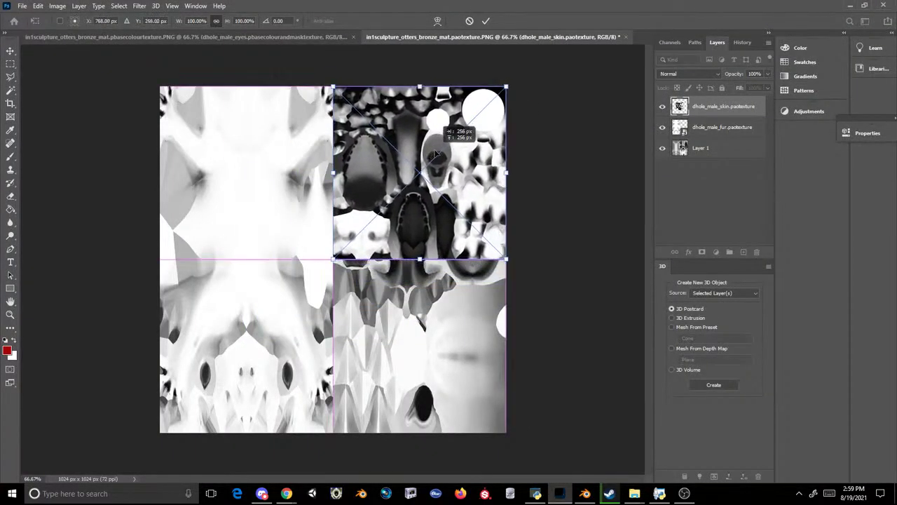
left_click_drag(419, 258, 421, 433)
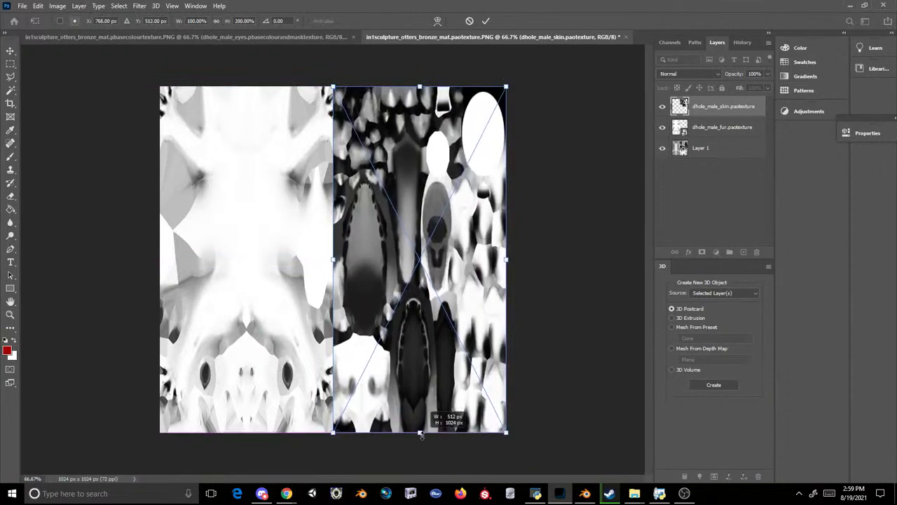
key("Return")
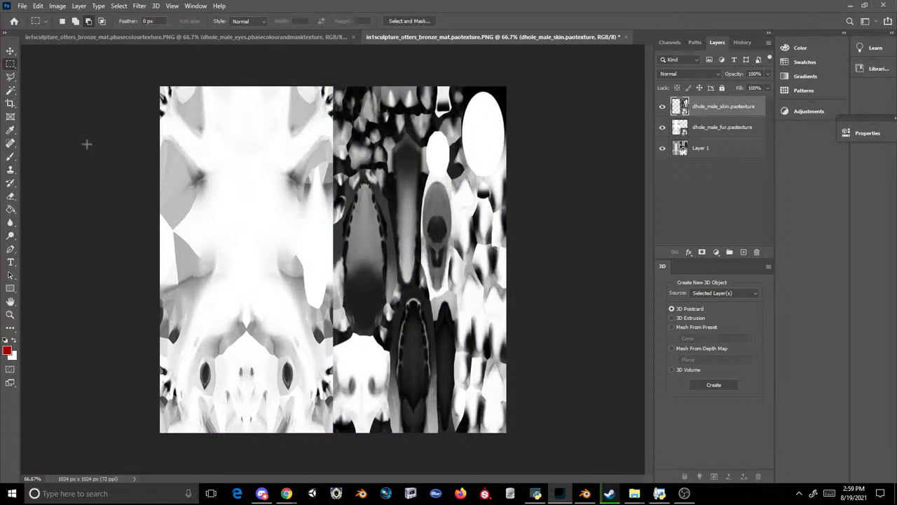
- Save the AO texture as in1sculpture_otters_bronze_mat.paotexture in PNG format over the existing file, and close its document without saving changes
left_click(23, 5)
left_click(60, 128)
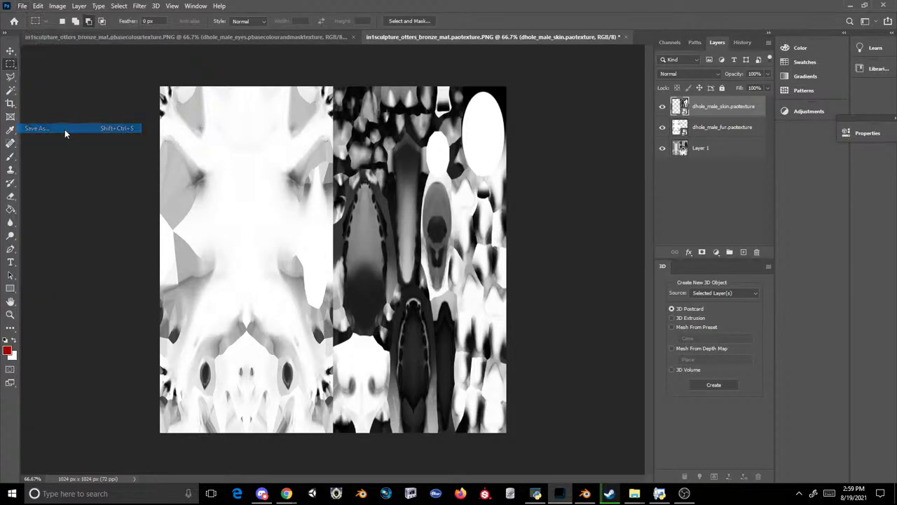
left_click(128, 260)
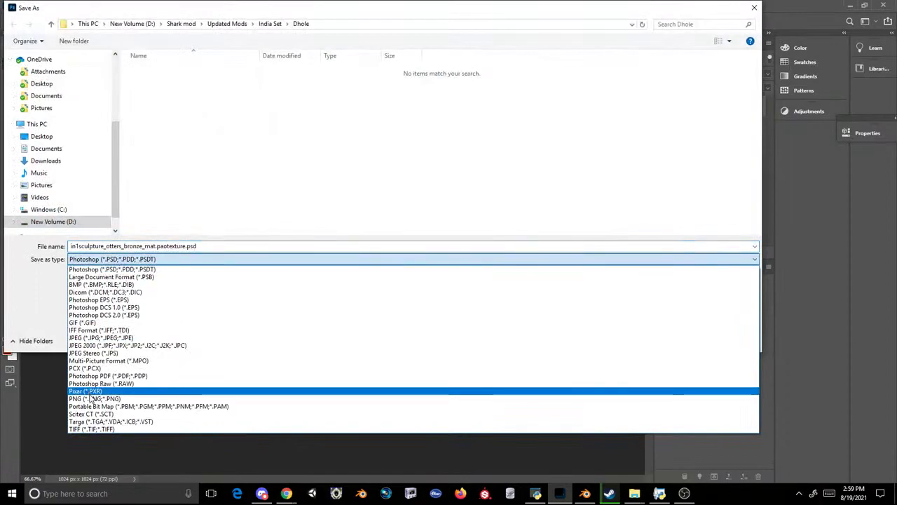
left_click(98, 398)
left_click(678, 340)
left_click(712, 244)
left_click(512, 142)
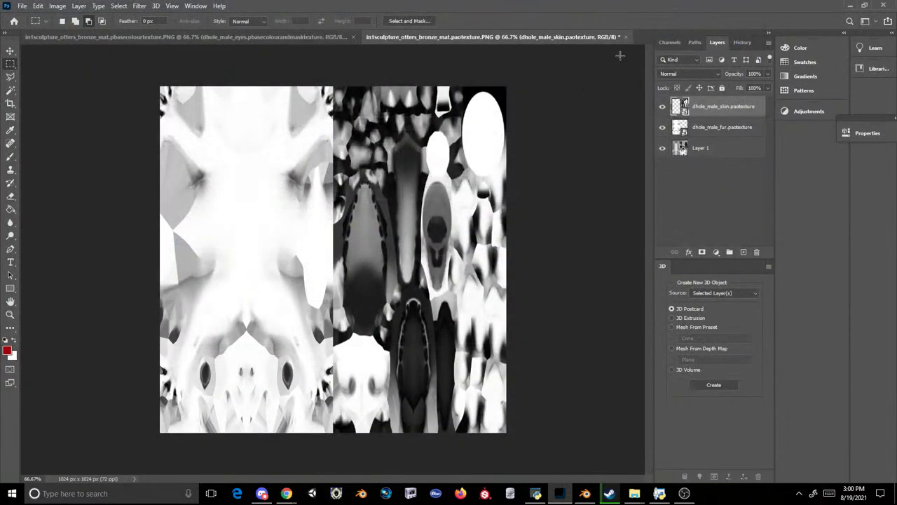
left_click(628, 37)
left_click(448, 185)
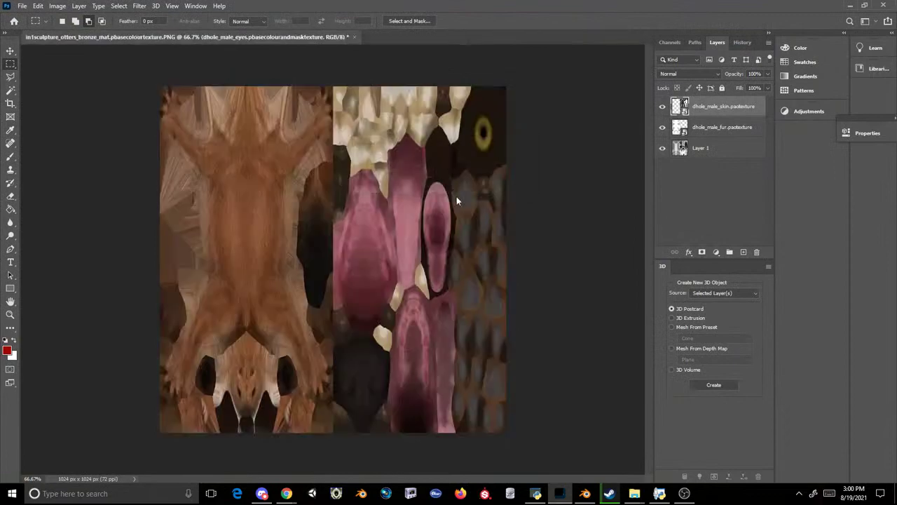
- Open in1sculpture_otters_bronze_mat.pnormaltexture.PNG as a separate document and close the base colour document without saving changes
left_click(635, 497)
left_click(677, 448)
scroll(590, 324, "up", 3)
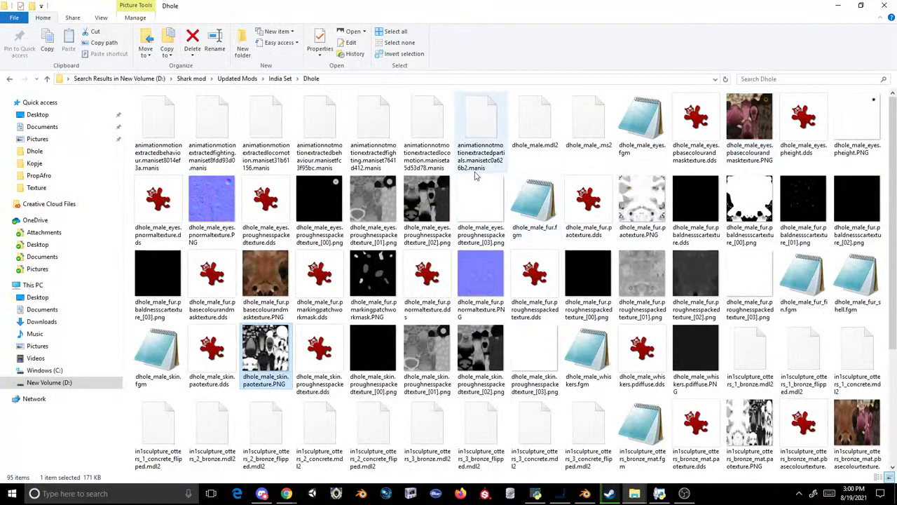
scroll(537, 196, "down", 3)
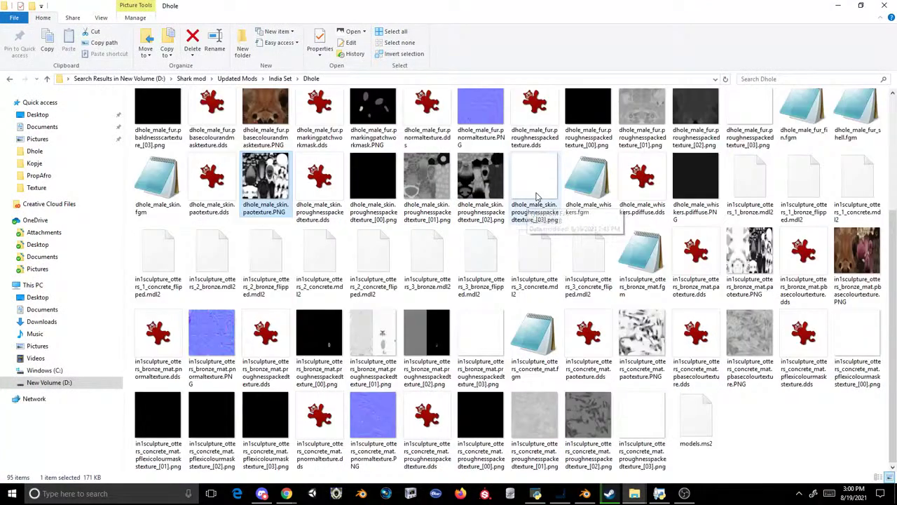
left_click_drag(210, 337, 336, 40)
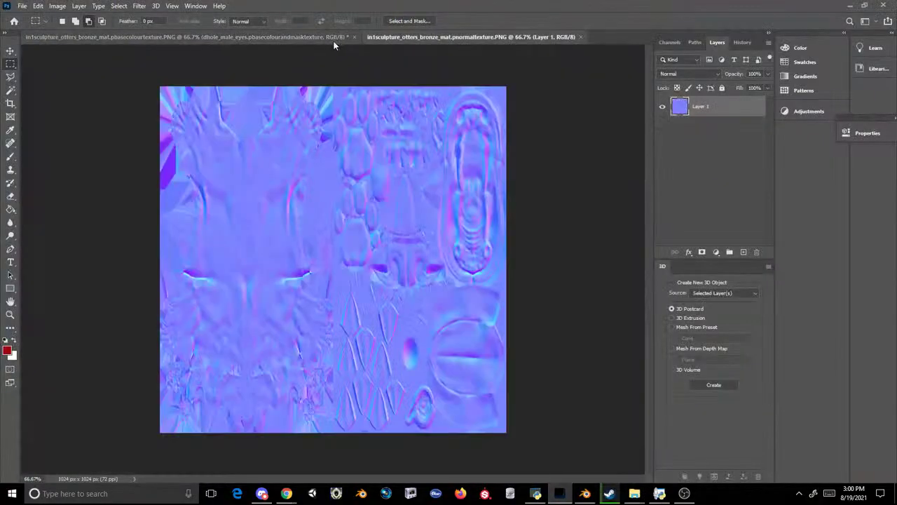
left_click(354, 37)
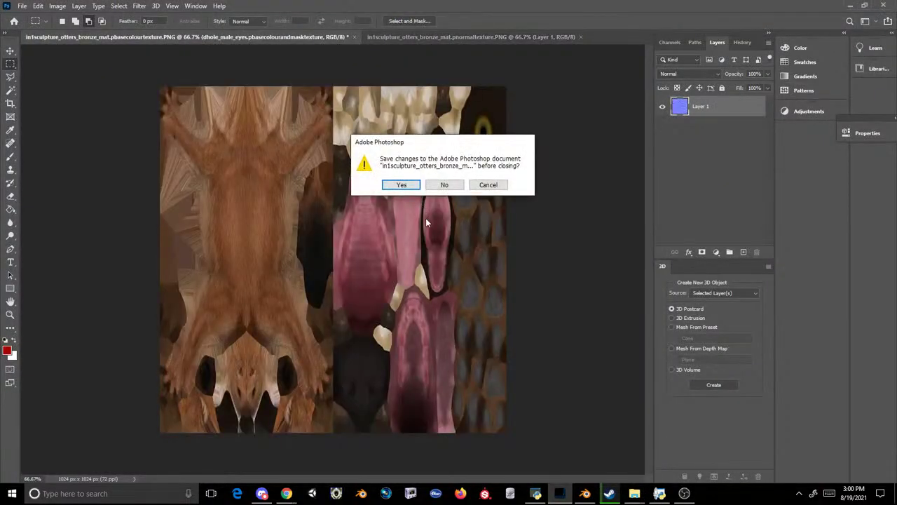
left_click(441, 185)
- Place dhole_male_fur.pnormaltexture.PNG into the bronze normal texture and squeeze it into the left half of the canvas
mouse_move(631, 494)
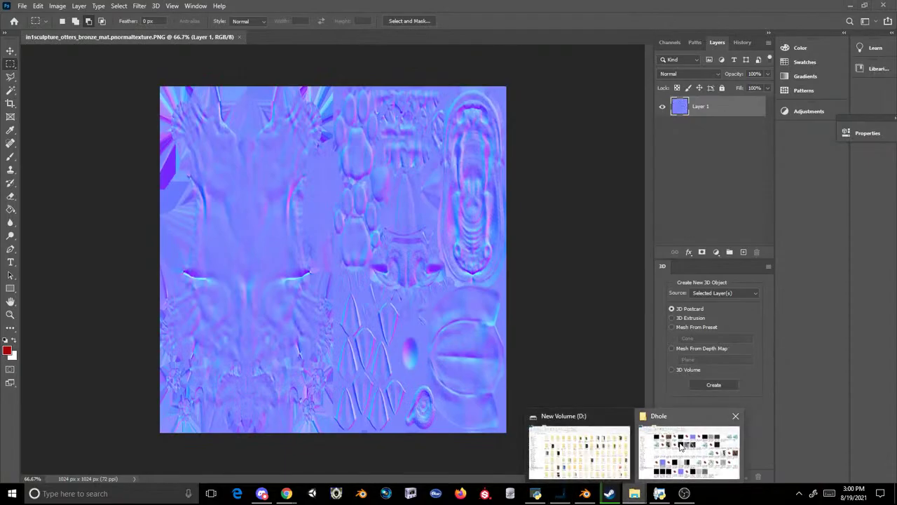
left_click(691, 450)
scroll(504, 280, "up", 2)
left_click_drag(481, 281, 424, 300)
left_click_drag(506, 258, 328, 216)
key("Return")
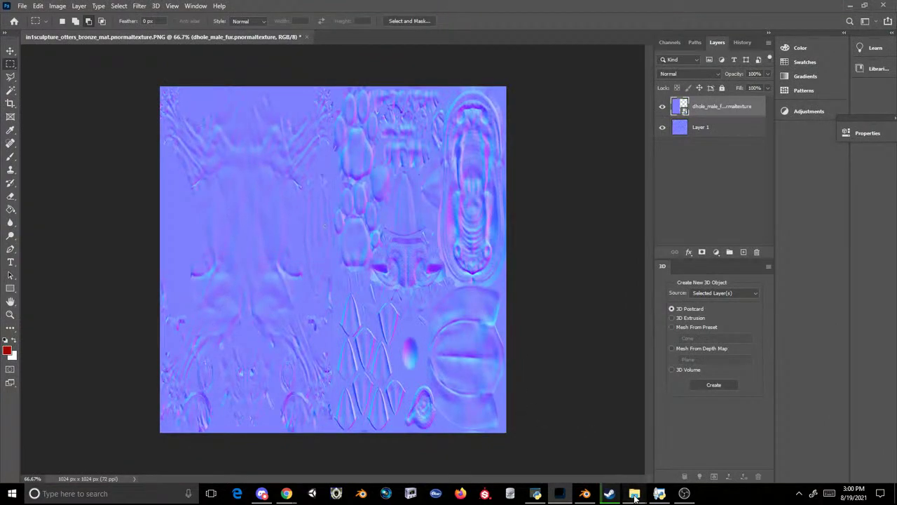
- Place dhole_male_eyes.pnormaltexture.PNG in the right half of the normal texture and stretch it to full height
mouse_move(635, 494)
left_click(705, 448)
left_click_drag(212, 161, 435, 176)
left_click_drag(417, 260, 423, 432)
key("Return")
- Save the combined normal texture as in1sculpture_otters_bronze_mat.pnormaltexture.png in PNG format, replacing the existing file and keeping the large file size option
left_click(23, 5)
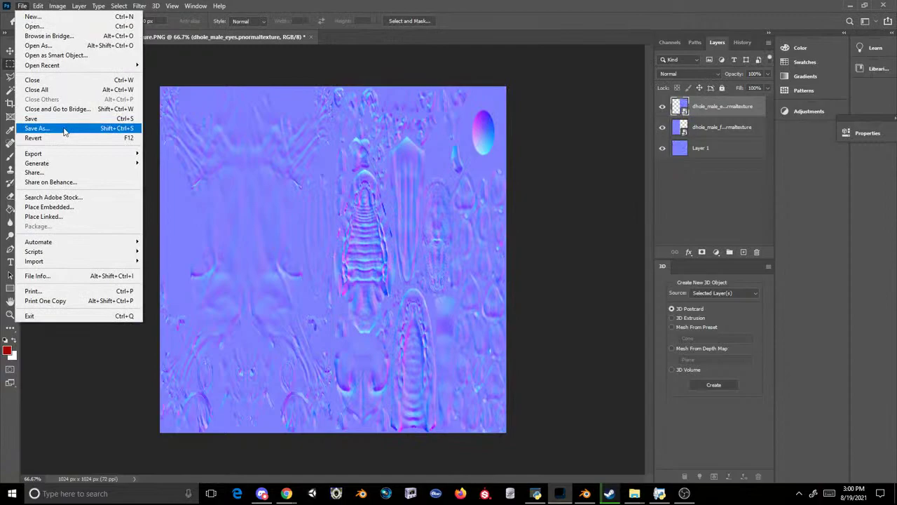
left_click(64, 132)
left_click(146, 259)
left_click(127, 400)
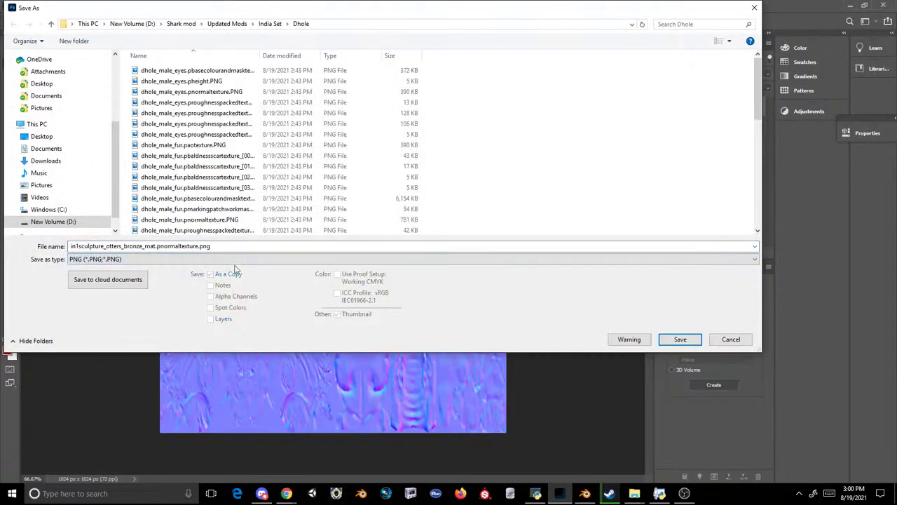
left_click(674, 339)
left_click(490, 247)
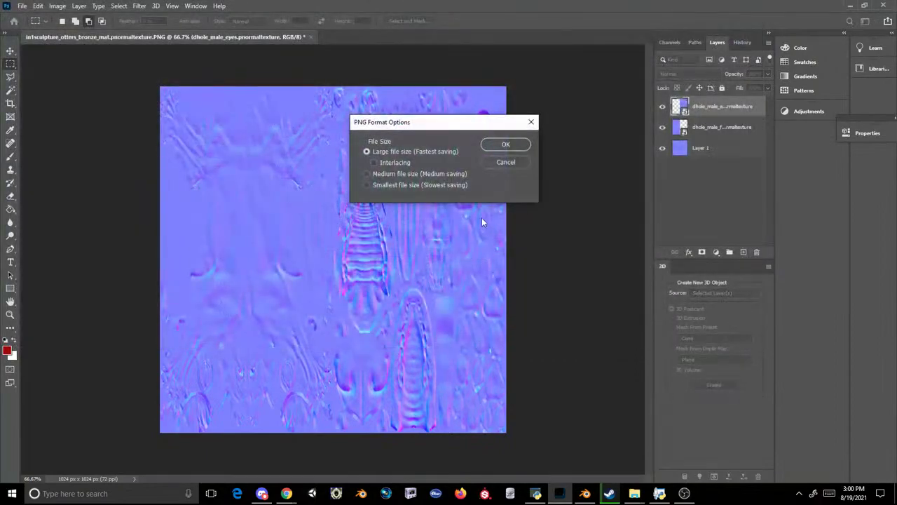
left_click(492, 147)
- Open in1sculpture_otters_bronze_mat.proughnesspackedtexture_[00].png from the Dhole folder as a separate Photoshop document
mouse_move(634, 493)
left_click(578, 449)
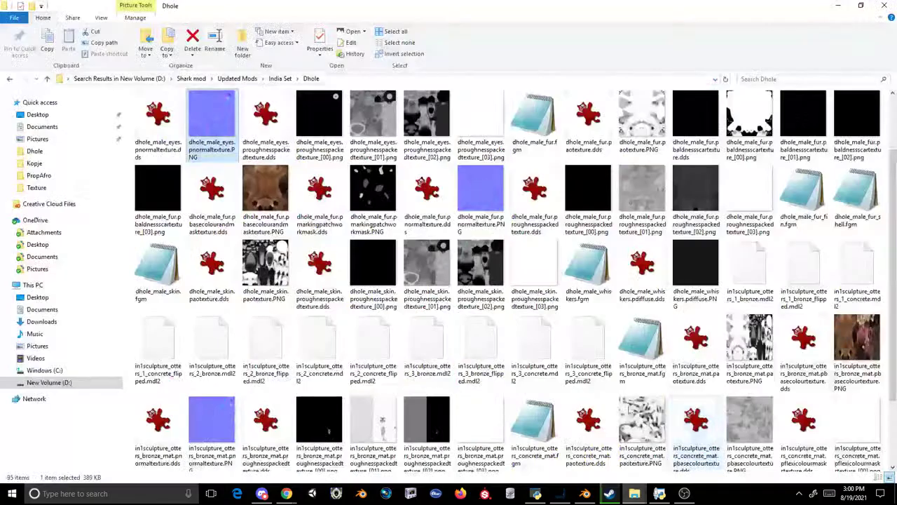
scroll(510, 262, "up", 1)
scroll(509, 261, "down", 2)
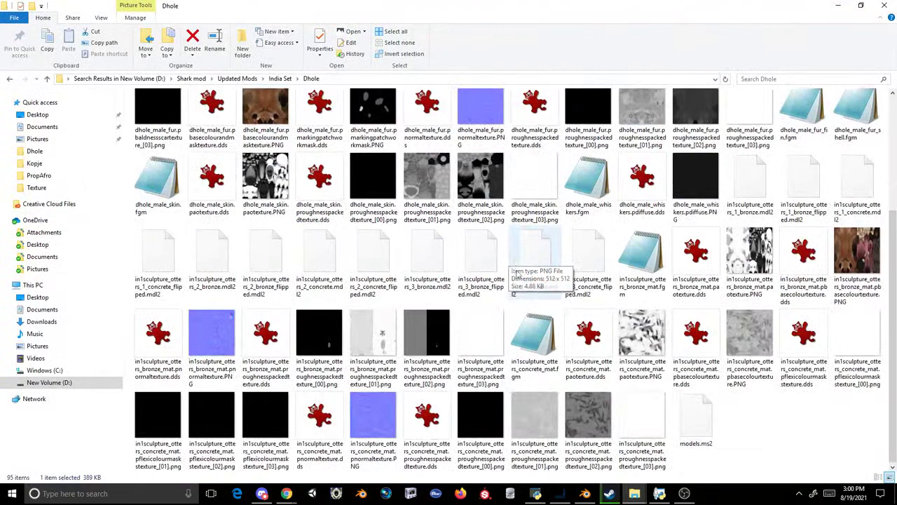
left_click(336, 327)
left_click_drag(336, 327, 402, 40)
- Place dhole_male_eyes.proughnesspackedtexture_[00].png in the right half of the bronze roughness [00] texture and stretch it to full height
left_click(631, 495)
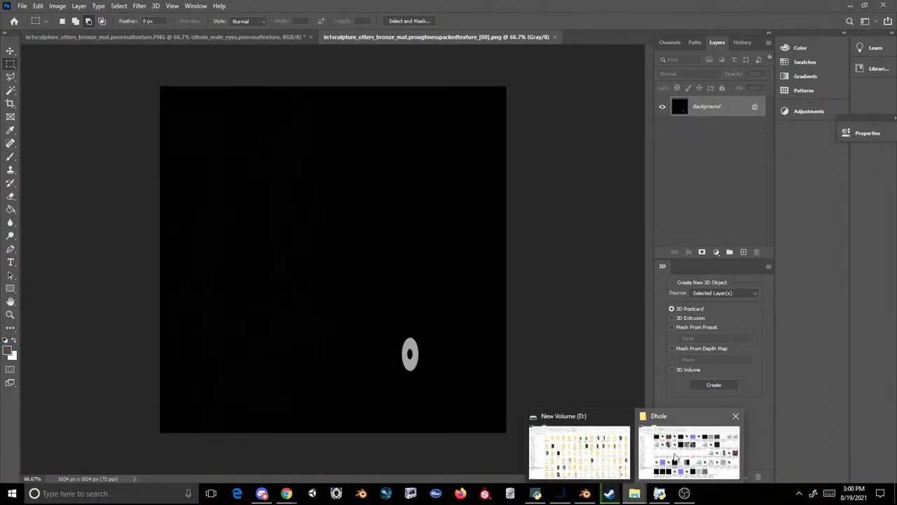
left_click(663, 456)
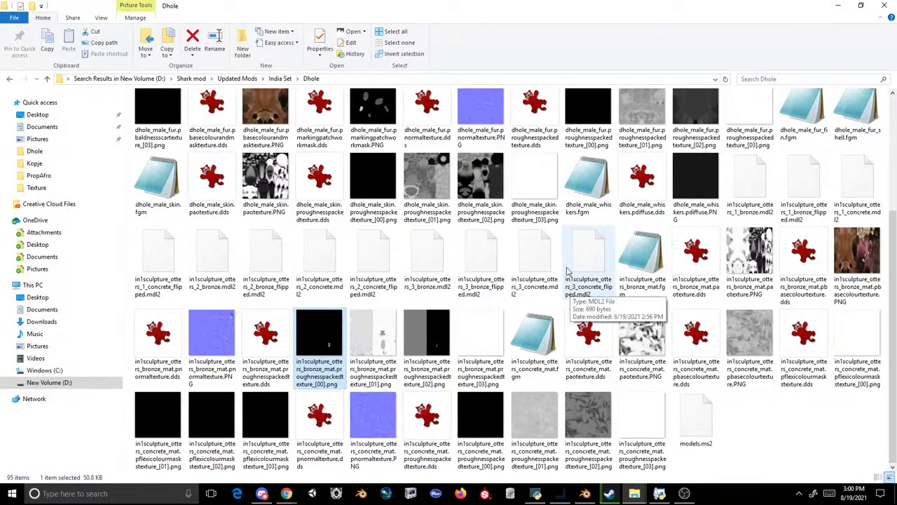
scroll(567, 272, "up", 2)
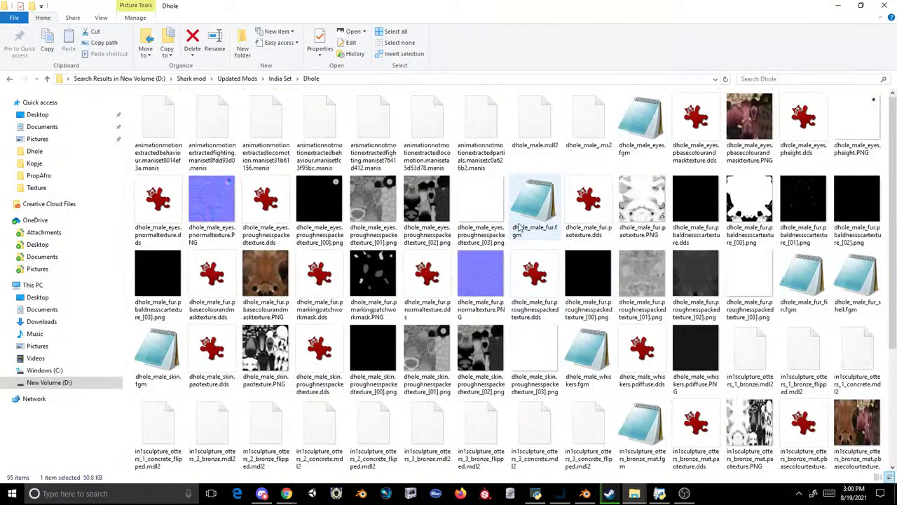
left_click_drag(320, 204, 473, 373)
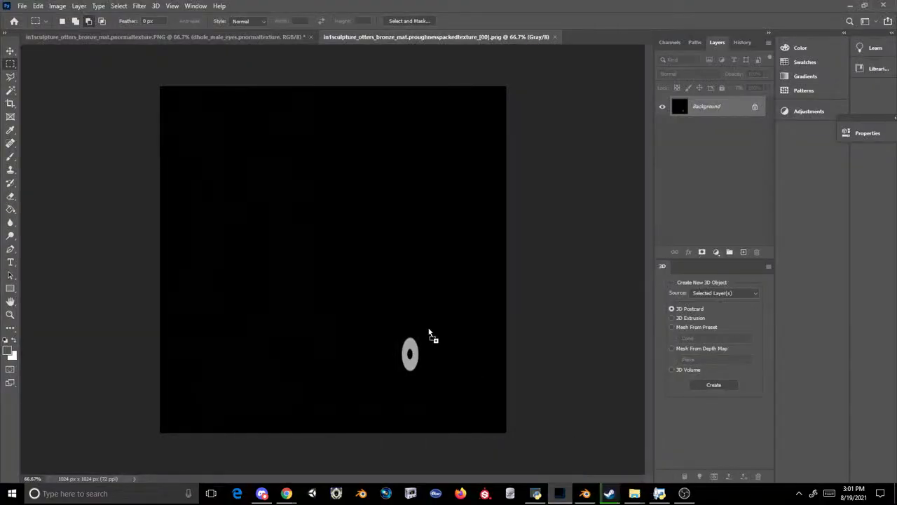
left_click_drag(362, 252, 445, 163)
left_click_drag(415, 261, 421, 422)
key("Return")
key("m")
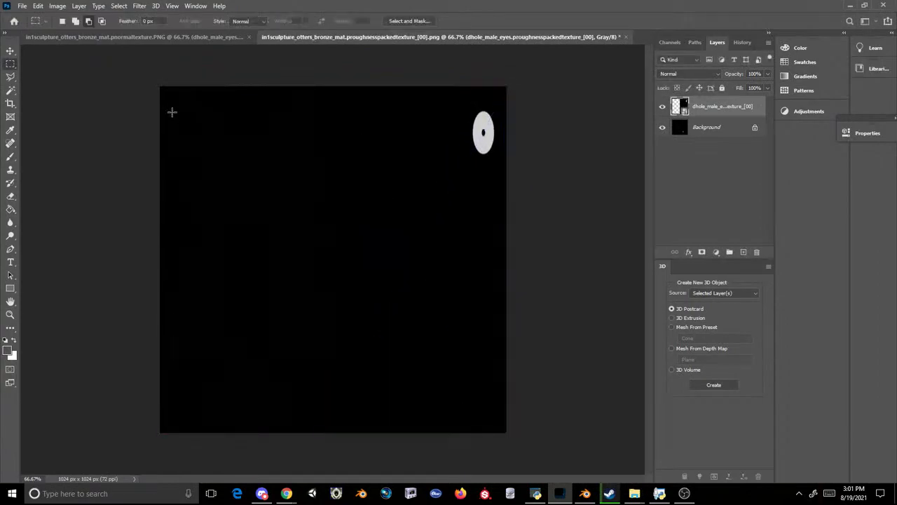
- Save the roughness [00] texture as PNG over in1sculpture_otters_bronze_mat.proughnesspackedtexture_[00].png, and close its document without saving changes
left_click(23, 5)
left_click(58, 119)
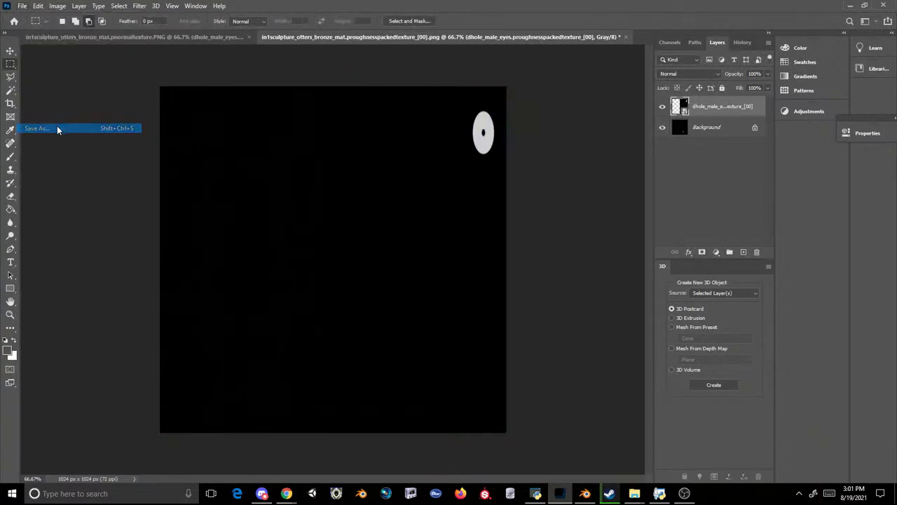
left_click(184, 260)
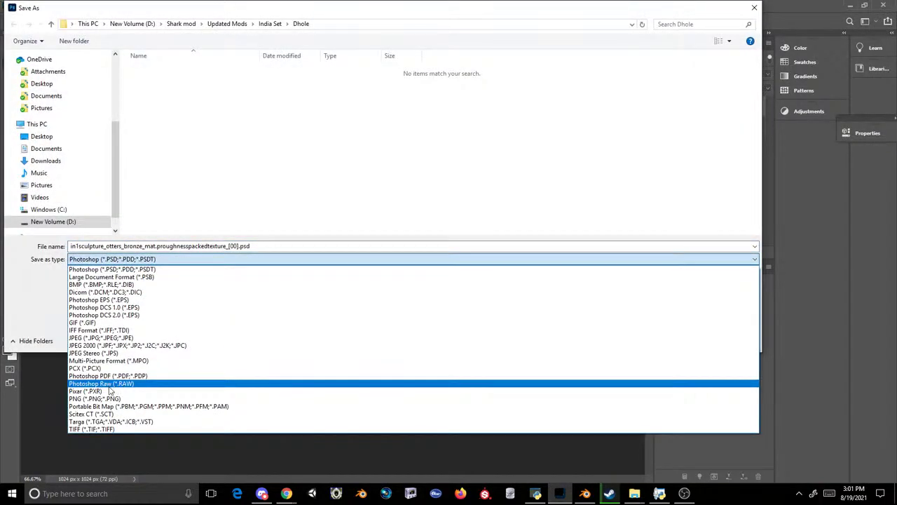
left_click(91, 398)
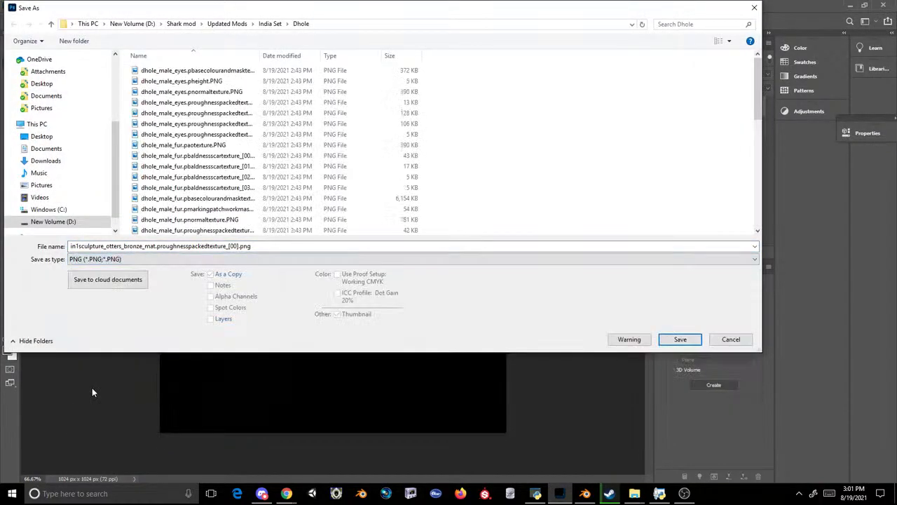
left_click(687, 340)
left_click(511, 246)
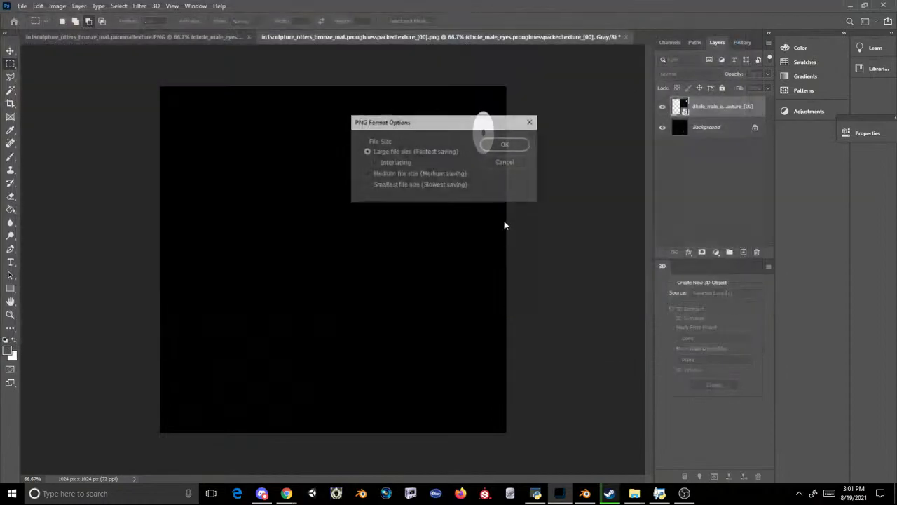
left_click(506, 145)
left_click(625, 37)
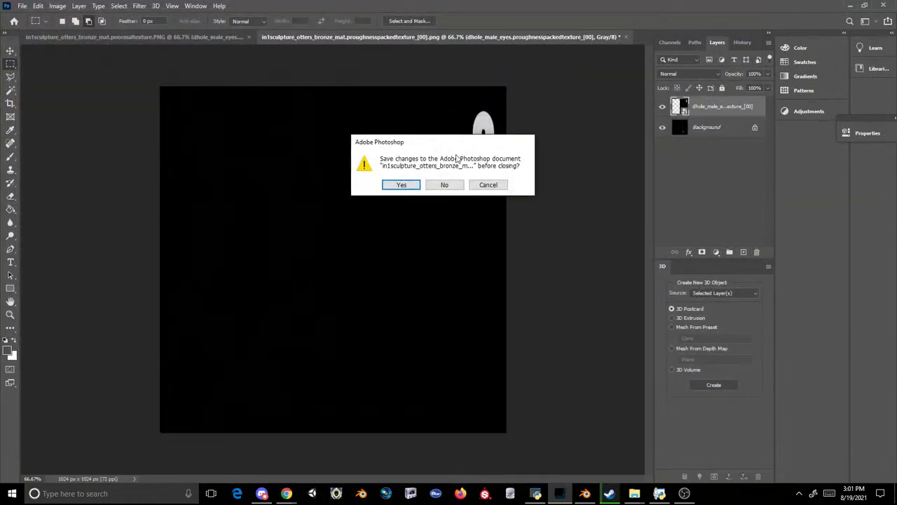
left_click(444, 185)
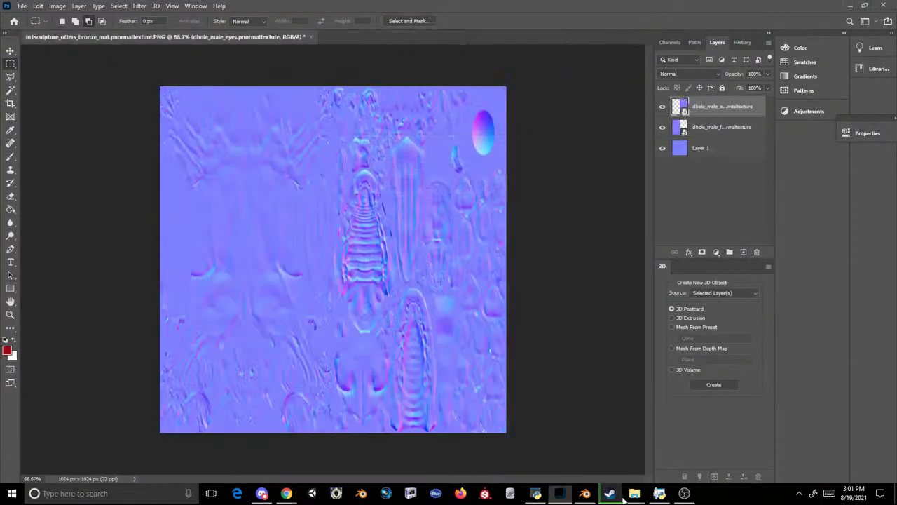
- Open in1sculpture_otters_bronze_mat.proughnesspackedtexture_[01].png from the Dhole folder as a separate Photoshop document
mouse_move(622, 499)
left_click(708, 462)
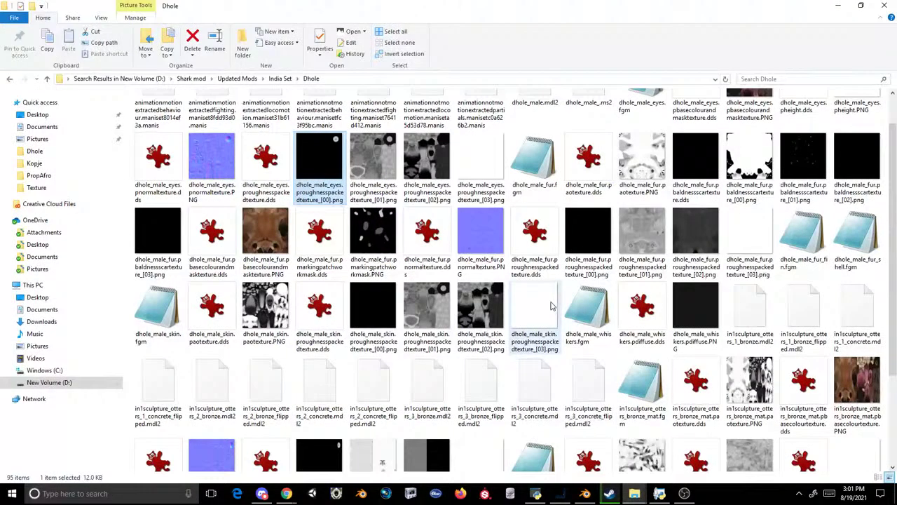
scroll(551, 306, "down", 3)
scroll(550, 305, "up", 2)
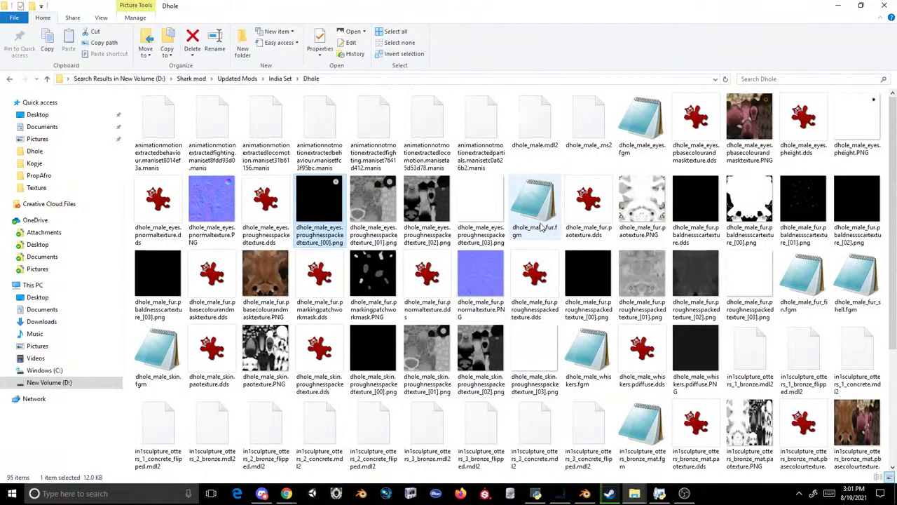
scroll(541, 226, "down", 3)
left_click_drag(374, 329, 431, 38)
- Place dhole_male_eyes.proughnesspackedtexture_[01].png in the right half of the bronze roughness [01] texture and stretch it to full height
mouse_move(634, 493)
left_click(689, 444)
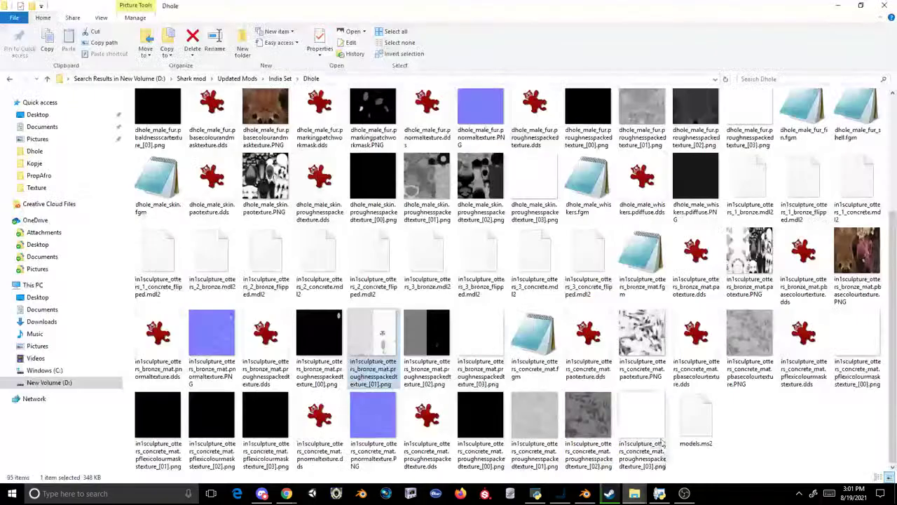
left_click(525, 330)
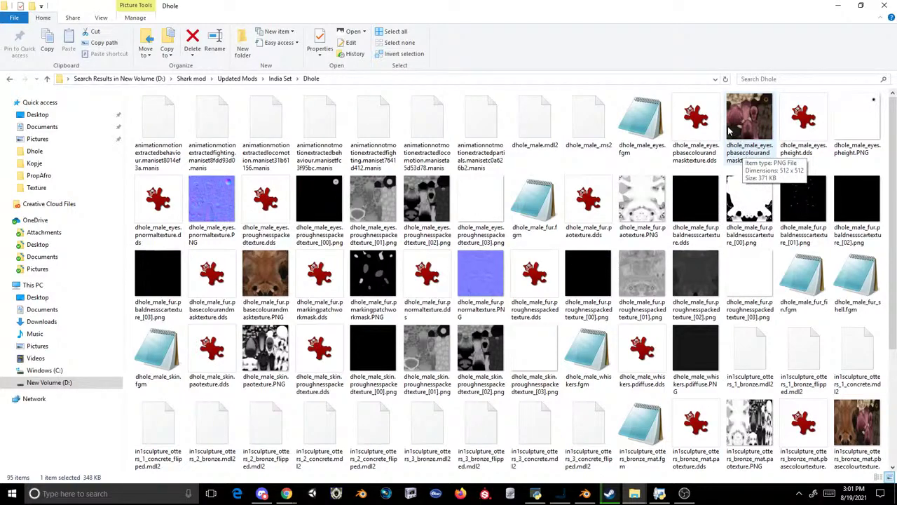
left_click_drag(371, 199, 468, 168)
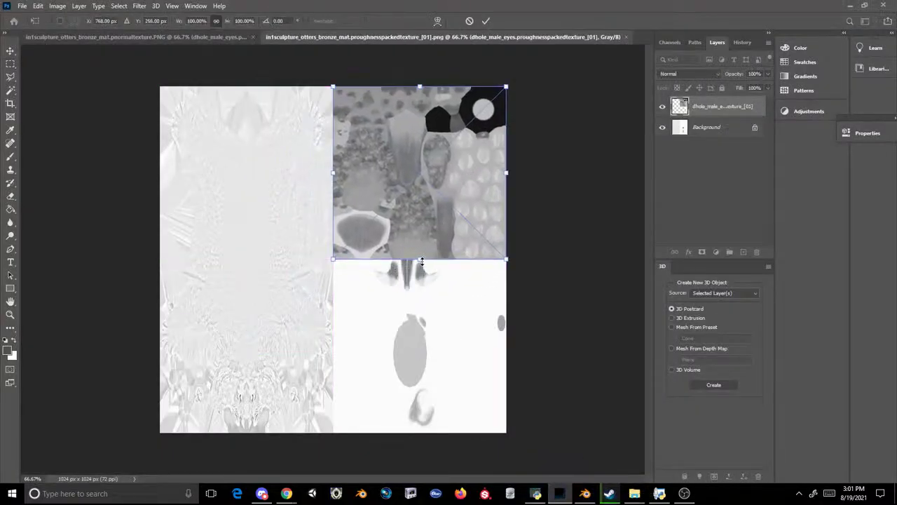
left_click_drag(420, 260, 424, 432)
key("Return")
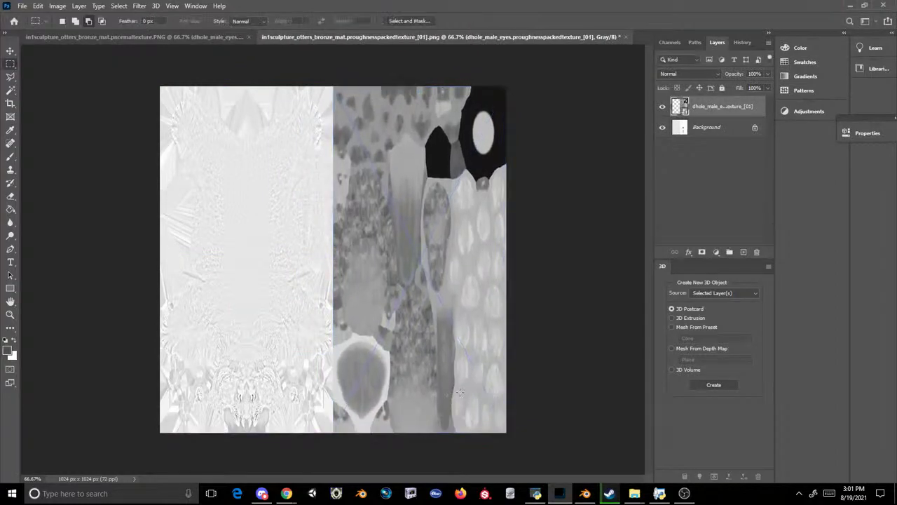
- Place dhole_male_fur.proughnesspackedtexture_[01].png into the bronze roughness [01] texture and squeeze it into the left half of the canvas
mouse_move(633, 491)
left_click(694, 442)
scroll(687, 314, "down", 5)
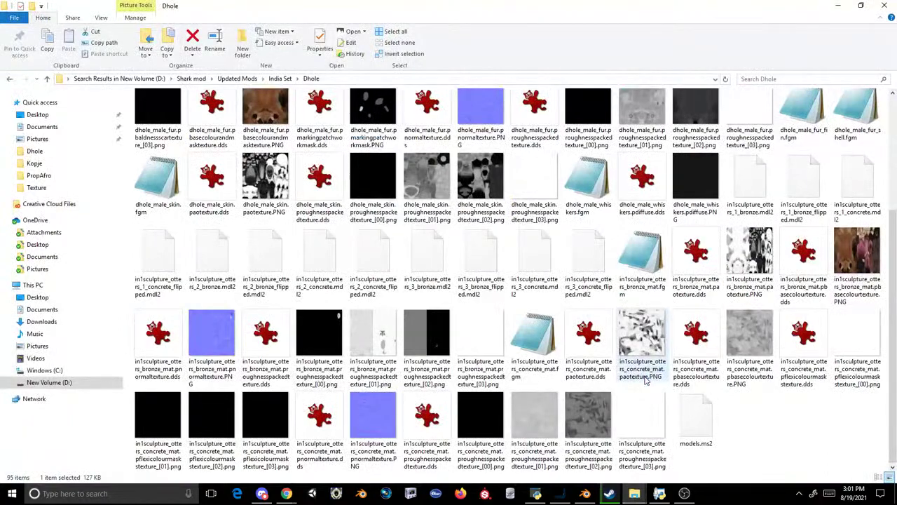
left_click_drag(639, 117, 332, 270)
key("Return")
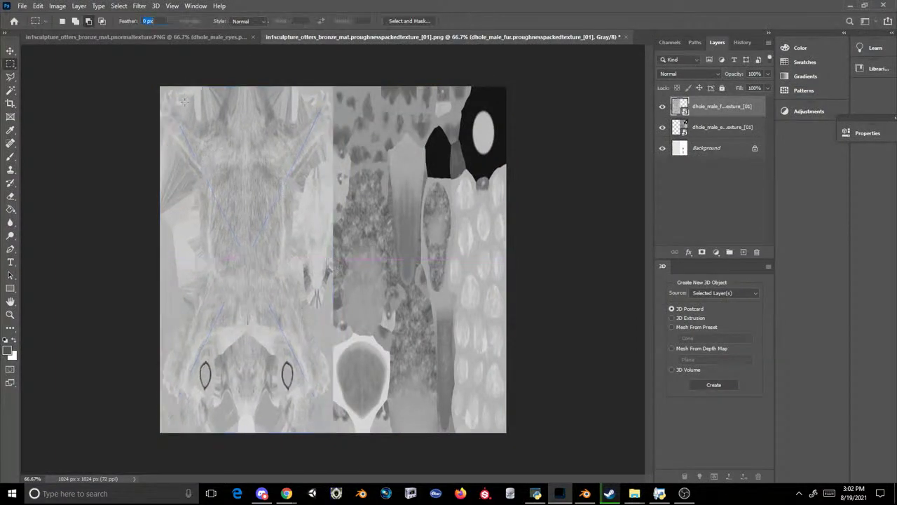
- Save the combined roughness texture as in1sculpture_otters_bronze_mat.proughnesspackedtexture_[01].png in PNG format, replacing the existing file
left_click(23, 6)
left_click(39, 128)
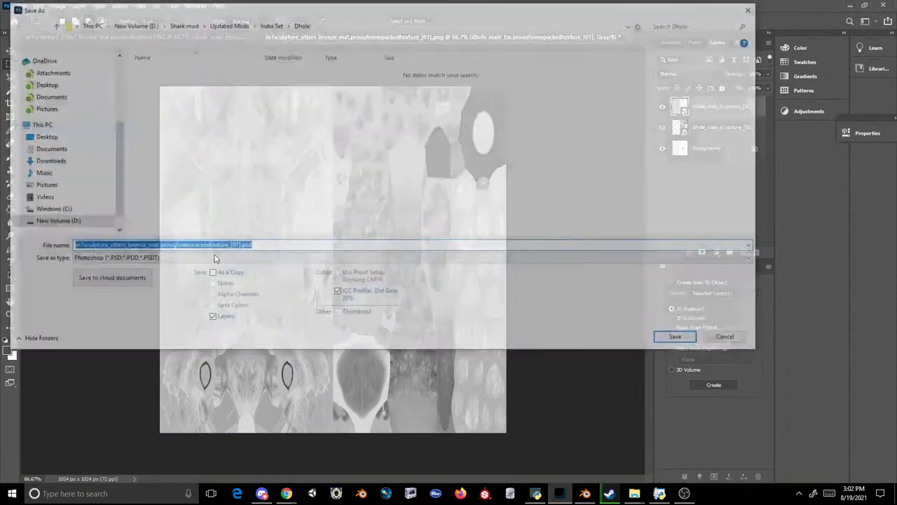
left_click(224, 258)
left_click(128, 398)
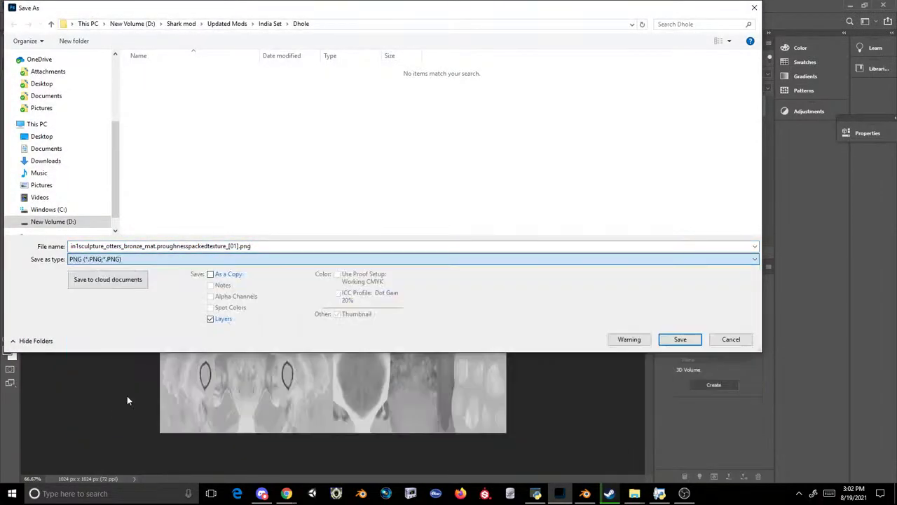
left_click(672, 342)
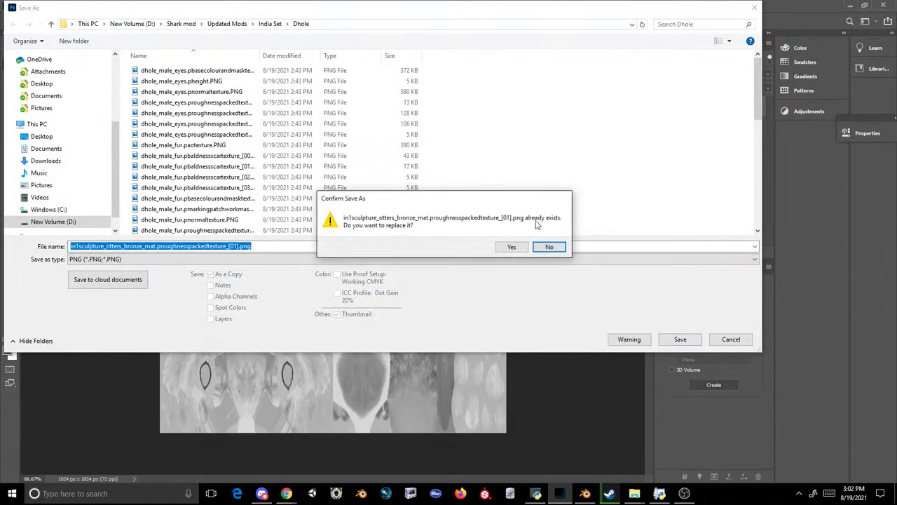
left_click(511, 245)
left_click(513, 144)
- Place dhole_male_fur.proughnesspackedtexture_[02].png over the left half of the open roughness document, squeezed to half the canvas width
mouse_move(634, 493)
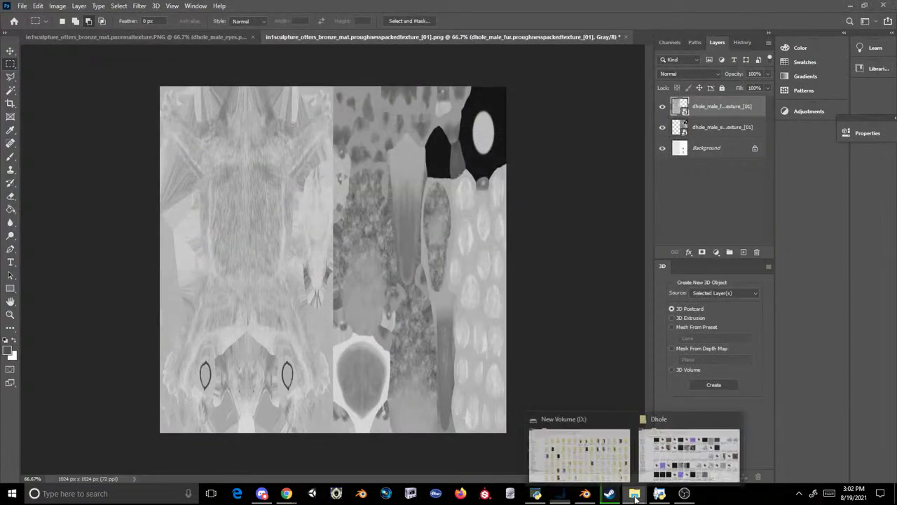
left_click(701, 449)
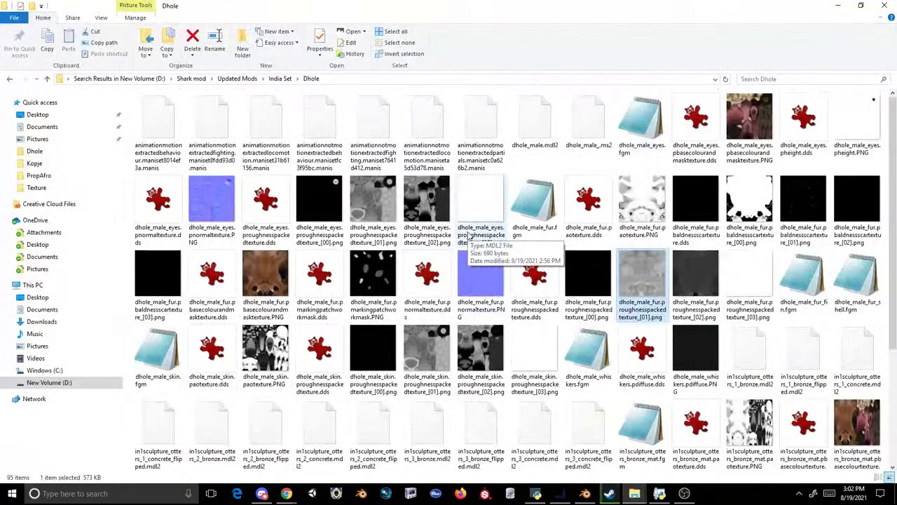
left_click_drag(696, 280, 378, 283)
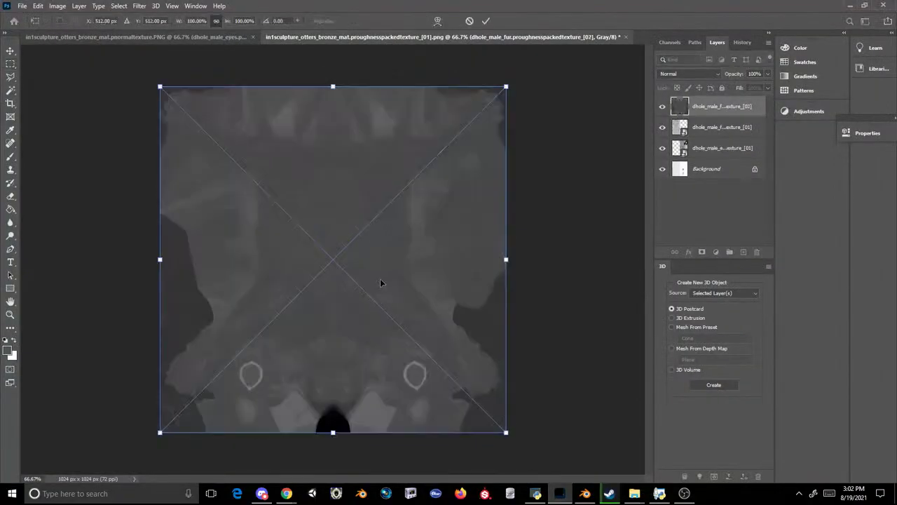
left_click_drag(499, 261, 331, 232)
key("Return")
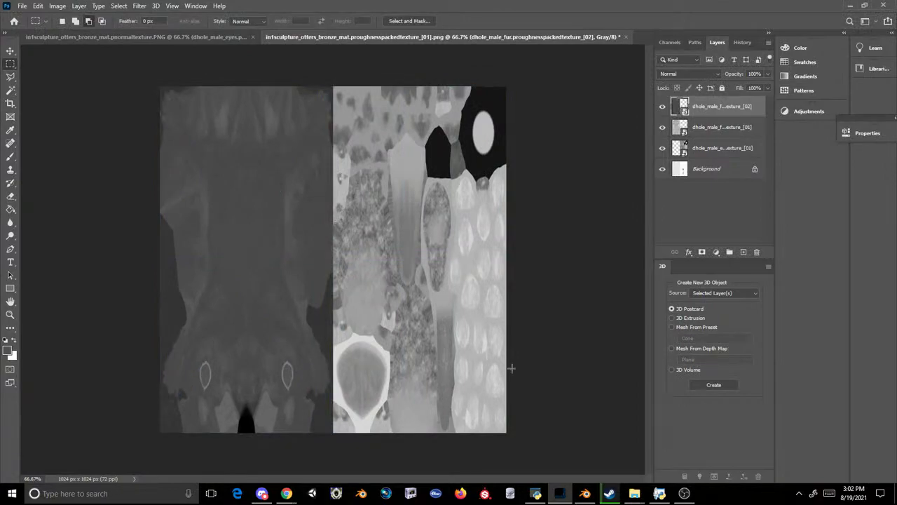
- Place dhole_male_skin.proughnesspackedtexture_[02].png in the right half of the roughness document and stretch it to full canvas height
left_click(635, 493)
left_click(581, 455)
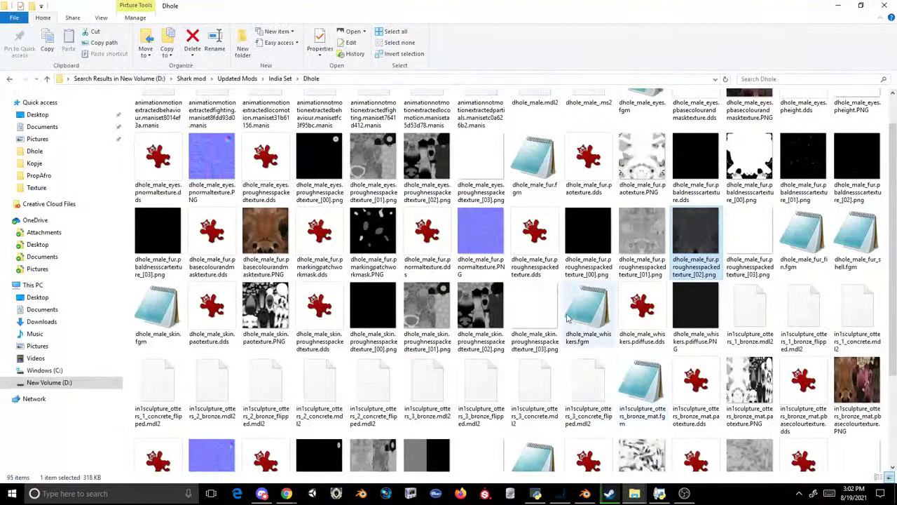
scroll(560, 301, "down", 2)
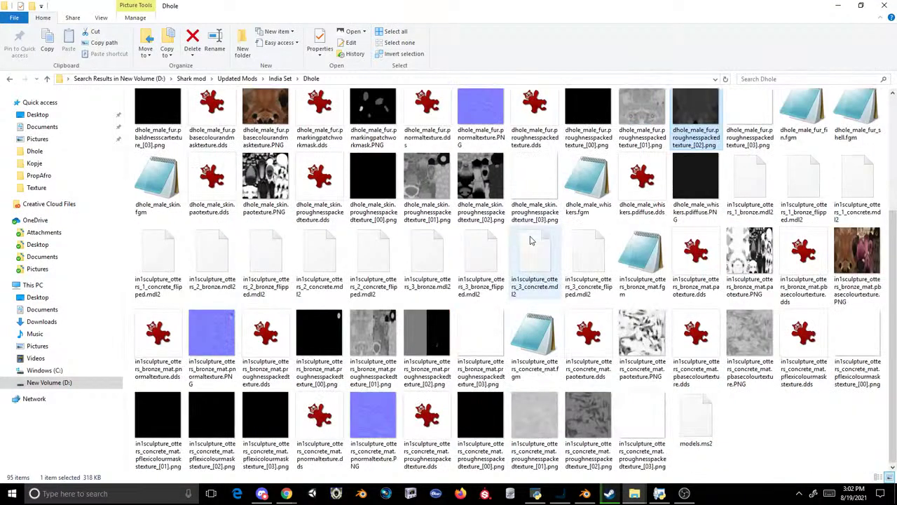
left_click(582, 421)
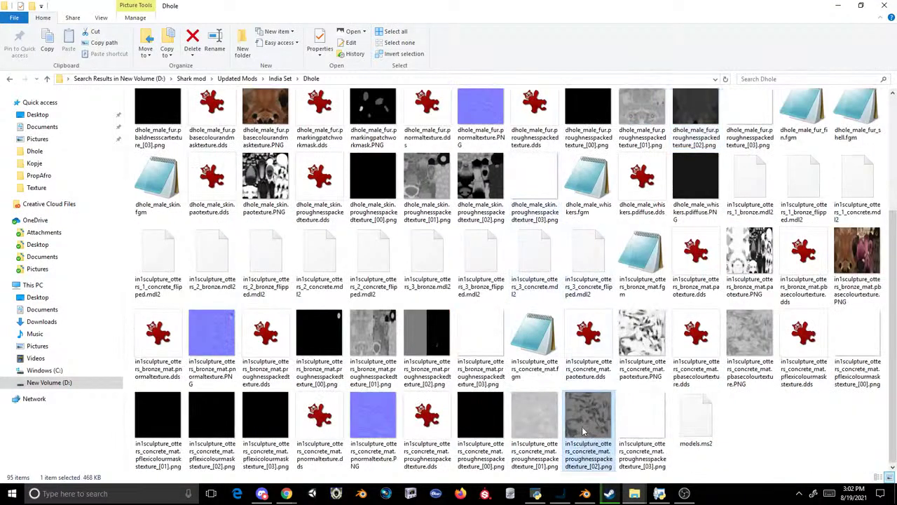
scroll(581, 438, "up", 3)
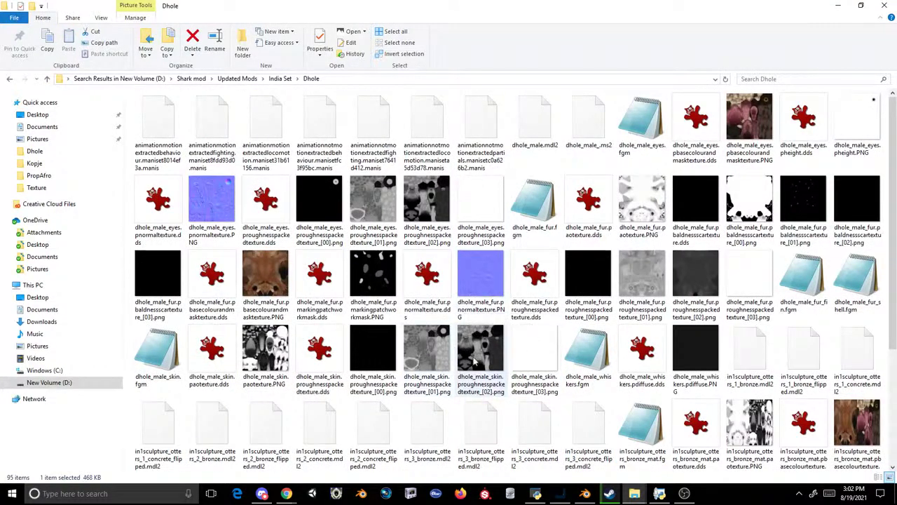
left_click_drag(427, 350, 429, 163)
key("Escape")
mouse_move(634, 493)
left_click(690, 455)
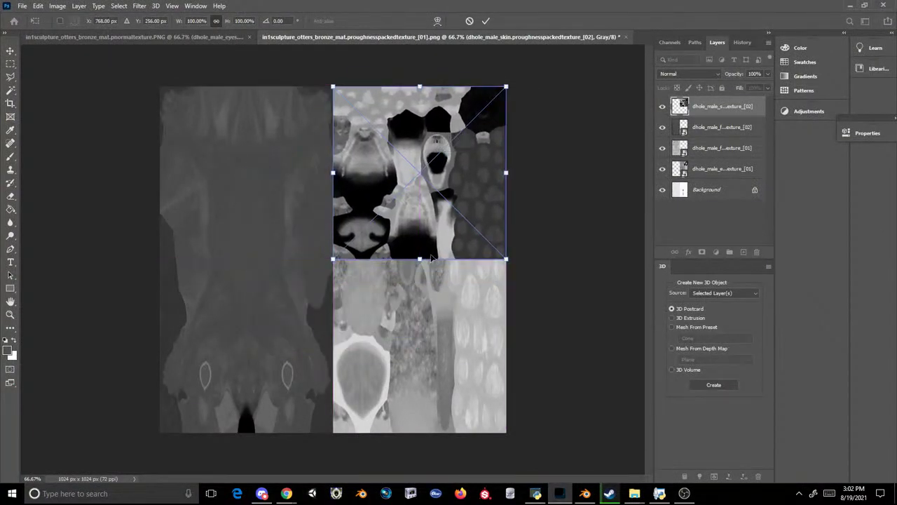
left_click_drag(419, 259, 439, 434)
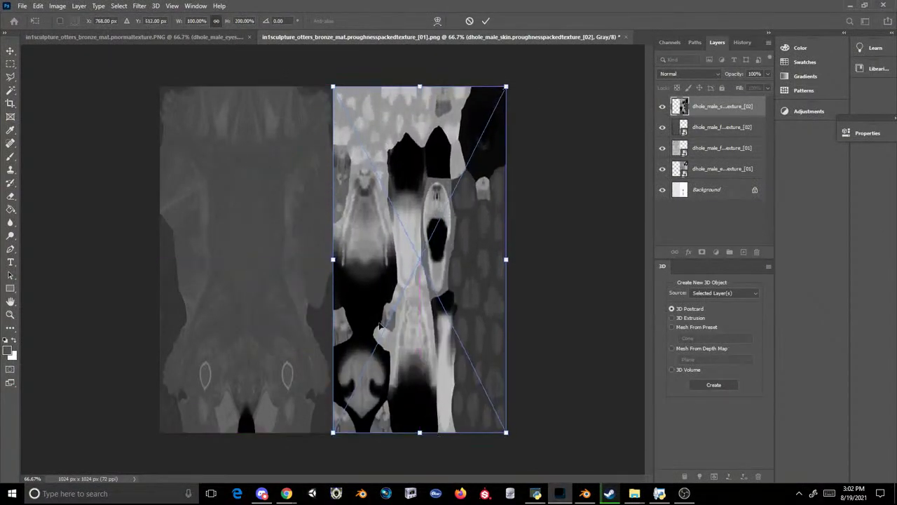
key("Return")
left_click(22, 5)
left_click(54, 126)
left_click(213, 259)
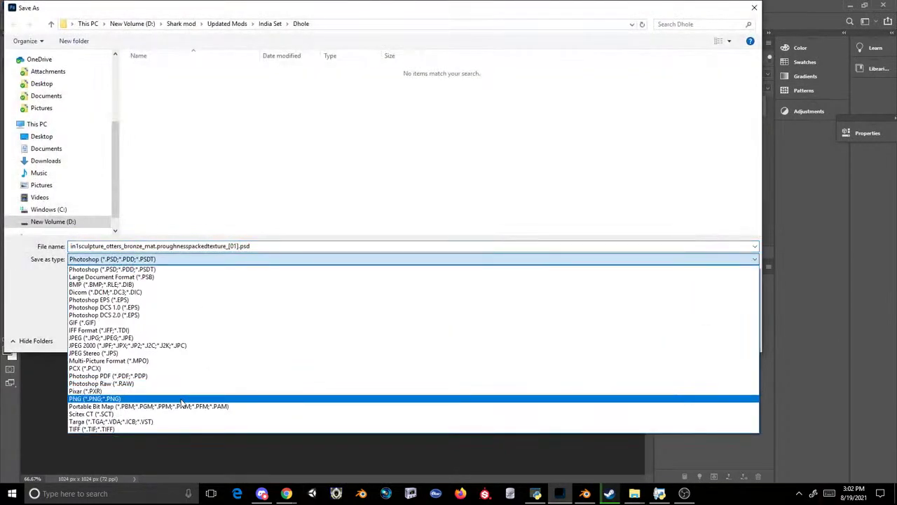
left_click(210, 396)
left_click(251, 246)
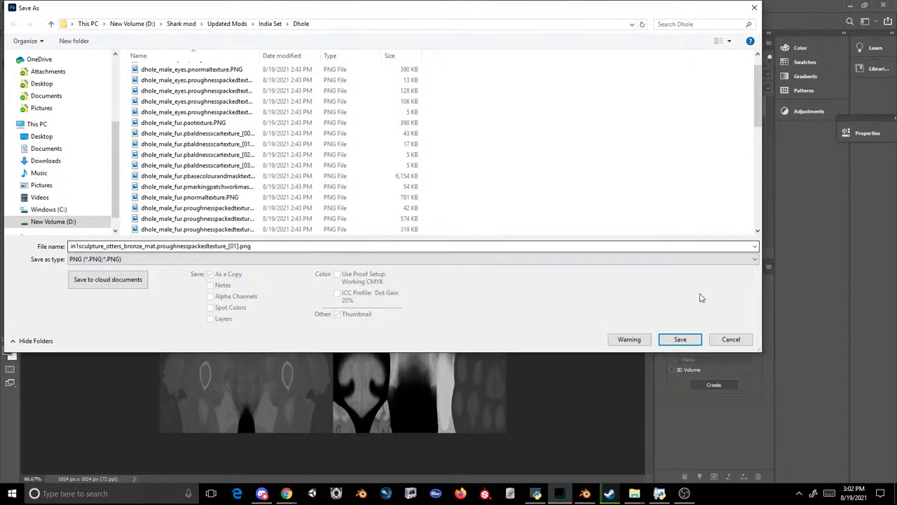
left_click(731, 339)
- Place dhole_male_eyes.proughnesspackedtexture_[01].png over the right half of the roughness document and stretch it to full canvas height
left_click(634, 492)
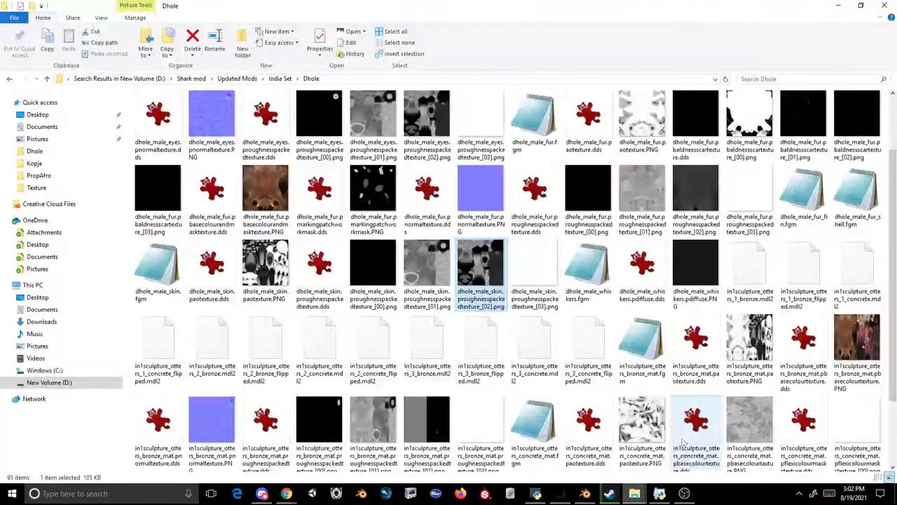
left_click(369, 214)
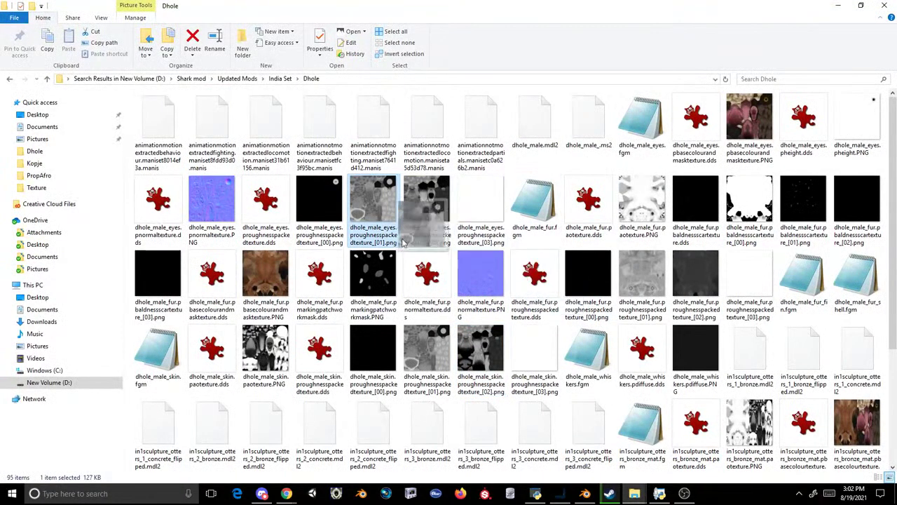
left_click_drag(370, 214, 432, 170)
left_click_drag(421, 259, 436, 430)
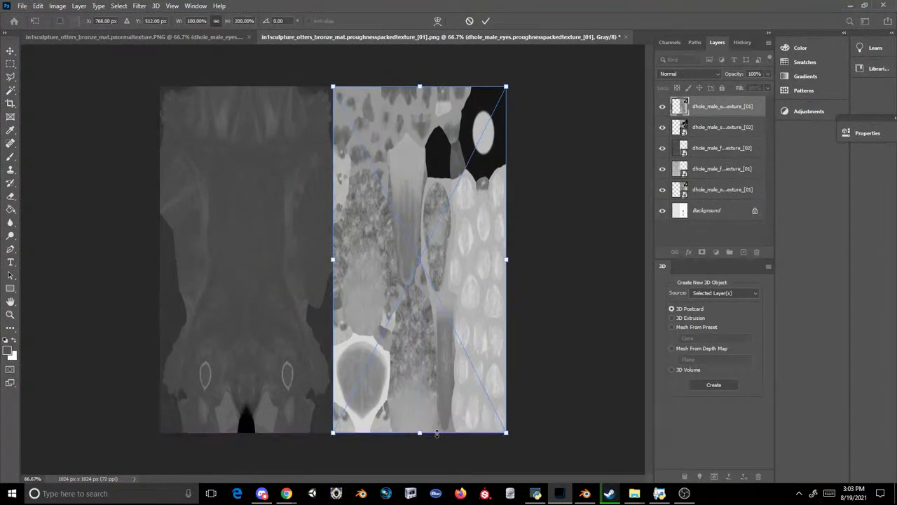
key("Return")
- Place dhole_male_fur.proughnesspackedtexture_[01].png over the left half of the roughness document, squeezed to half the canvas width
left_click(635, 495)
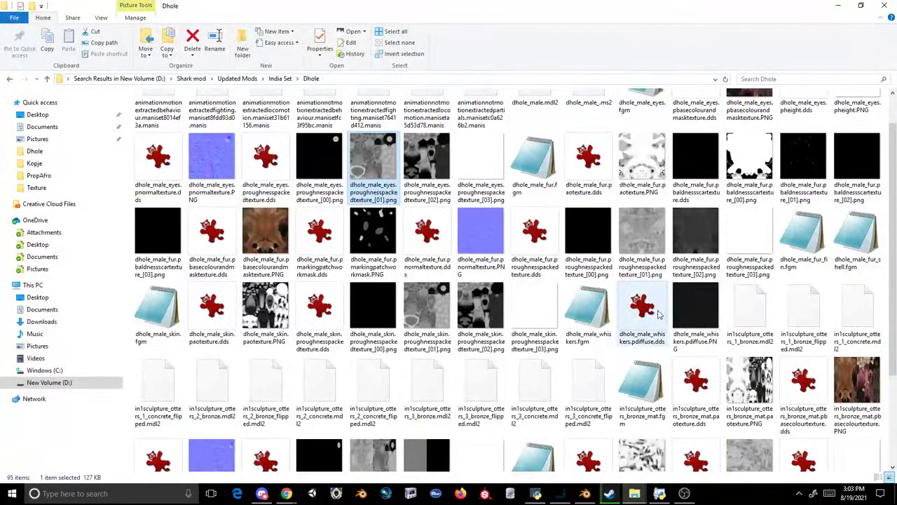
left_click_drag(646, 242, 419, 245)
left_click_drag(500, 266, 337, 241)
key("Return")
- Save the combined texture as in1sculpture_otters_bronze_mat.proughnesspackedtexture_[01].png in PNG format with large file size, replacing the existing file
left_click(22, 5)
left_click(34, 128)
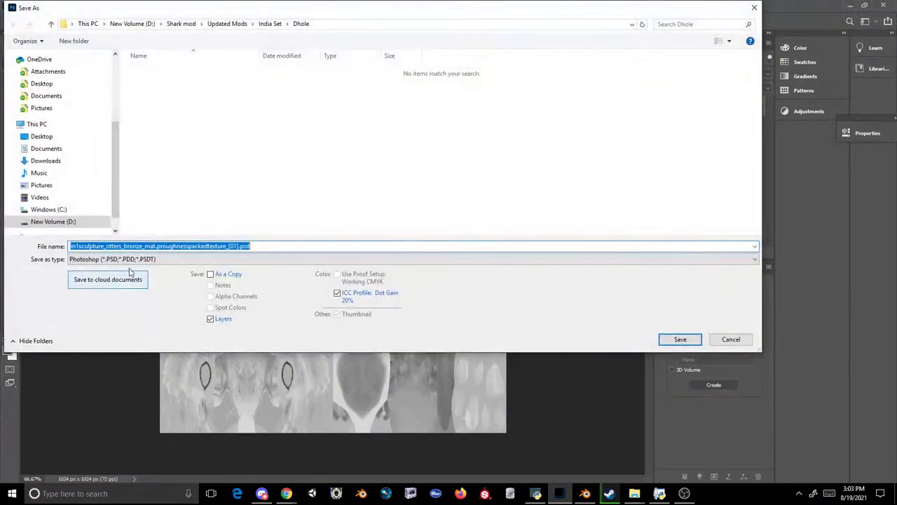
left_click(105, 258)
left_click(103, 399)
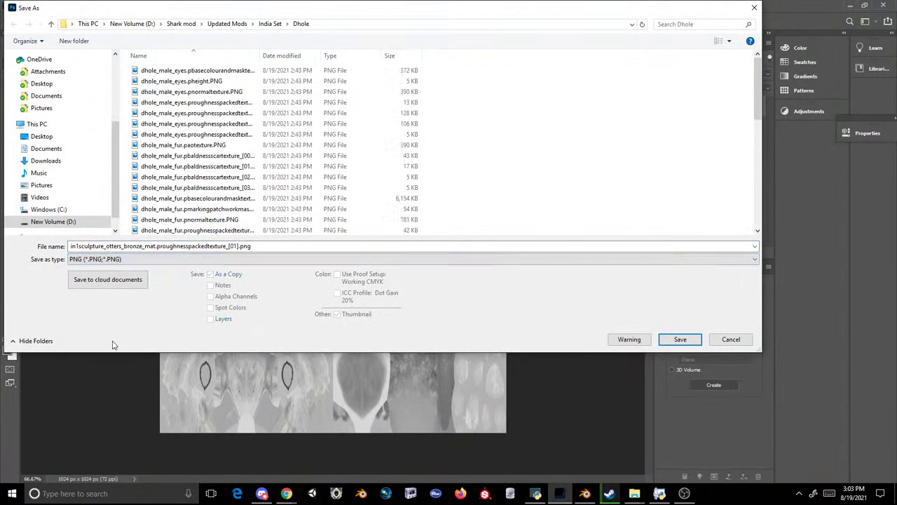
left_click(678, 340)
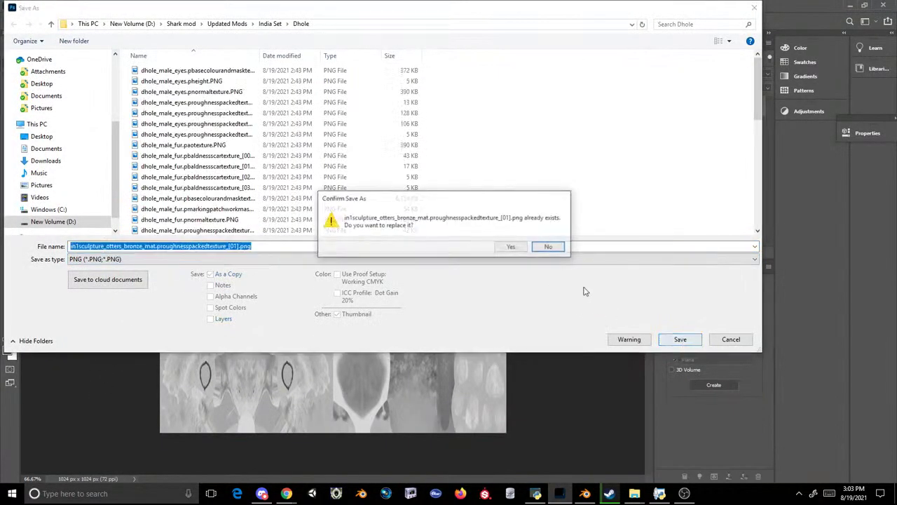
left_click(516, 246)
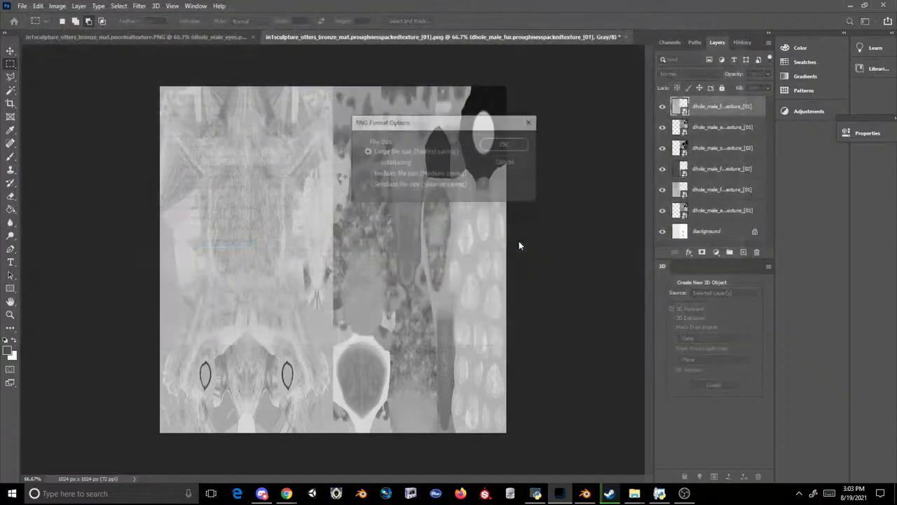
left_click(506, 144)
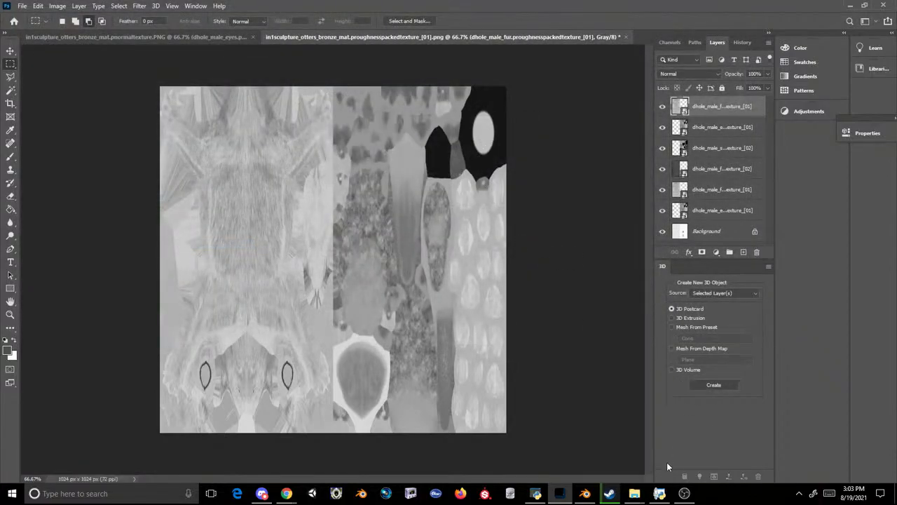
- Place dhole_male_fur.proughnesspackedtexture_[02].png as a new top layer and squeeze it into the left half of the canvas
mouse_move(634, 493)
left_click(691, 452)
left_click_drag(690, 207, 352, 258)
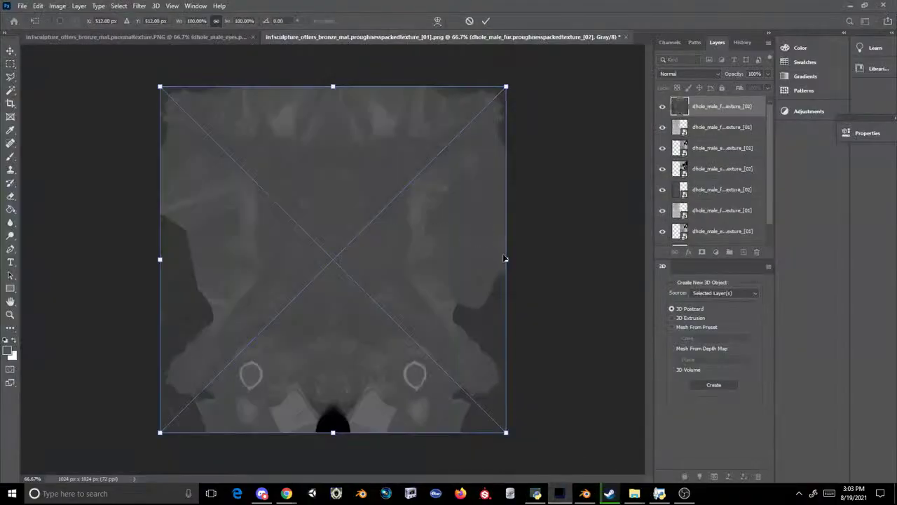
left_click_drag(503, 258, 330, 235)
key("Return")
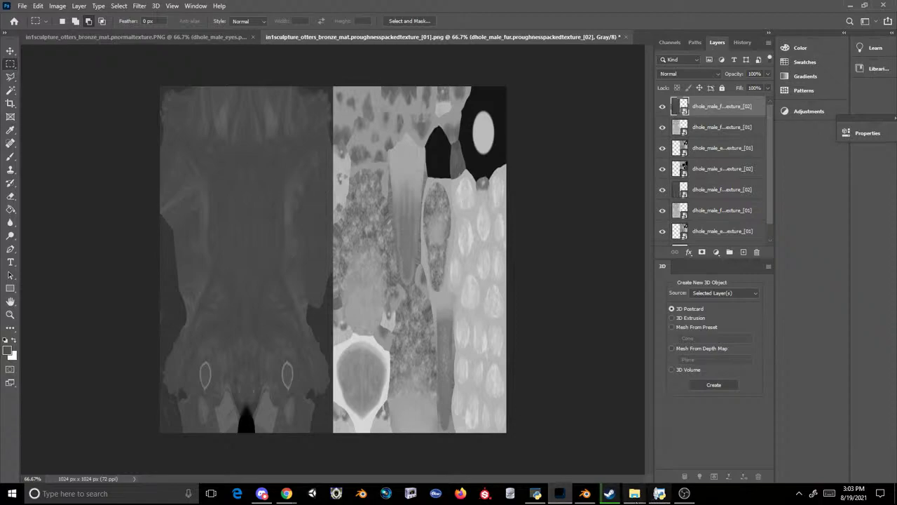
- Place dhole_male_eyes.proughnesspackedtexture_[02].png in the right half of the canvas and stretch it to full height
mouse_move(634, 493)
left_click(690, 448)
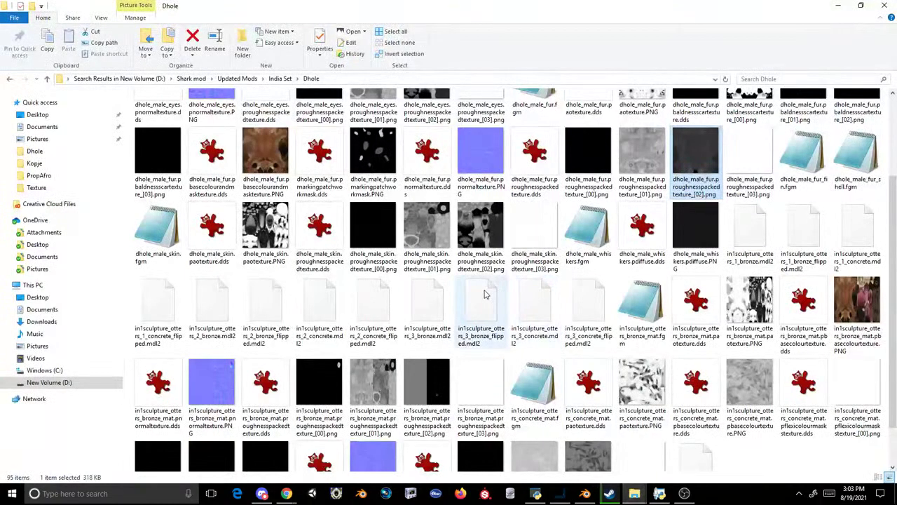
scroll(491, 282, "up", 2)
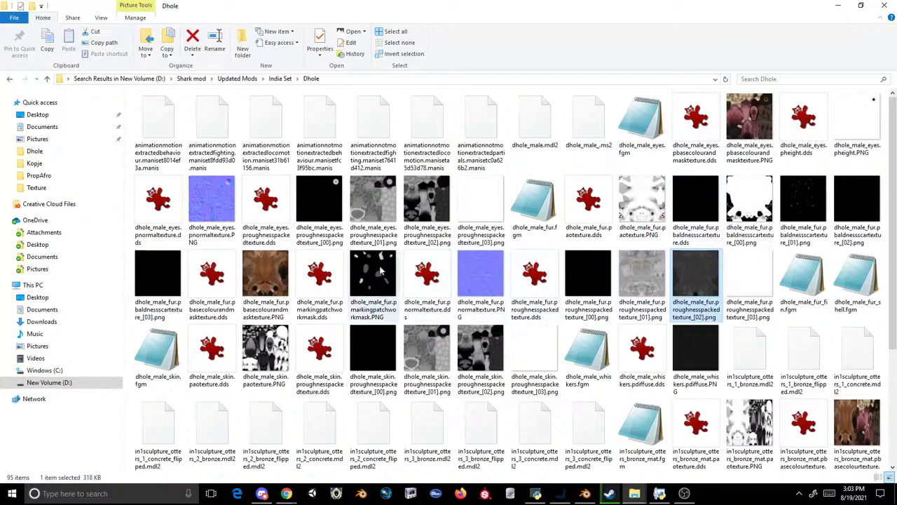
left_click_drag(409, 218, 330, 256)
left_click_drag(363, 285, 454, 200)
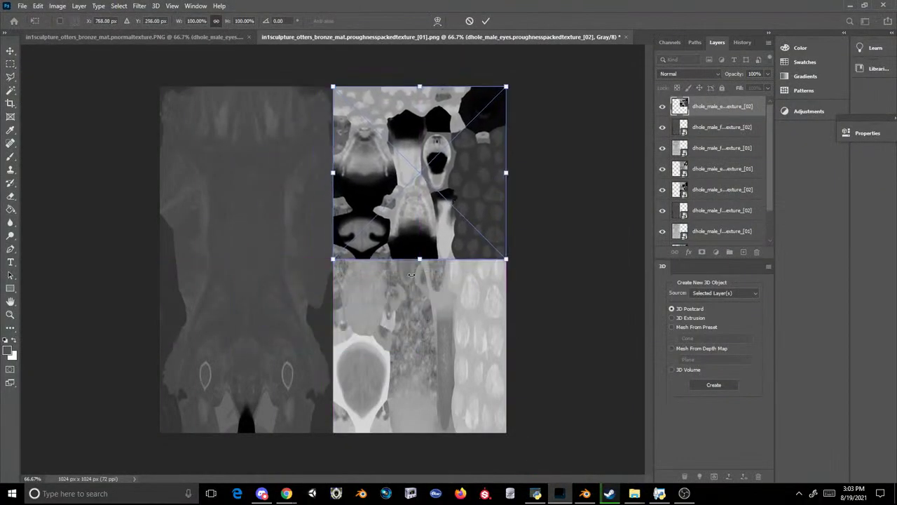
left_click_drag(419, 260, 428, 433)
key("Return")
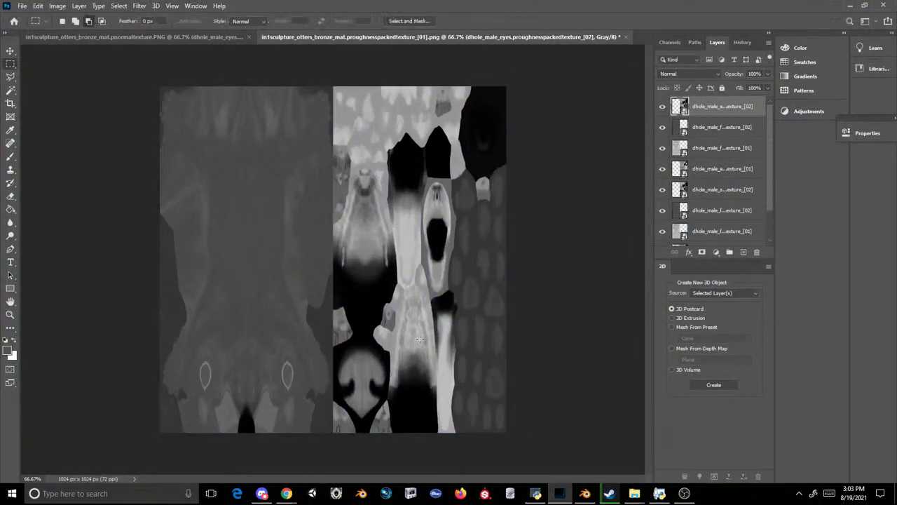
- Save the combined texture as in1sculpture_otters_bronze_mat.proughnesspackedtexture_[02].png in PNG format, replacing the existing file
left_click(22, 6)
left_click(37, 129)
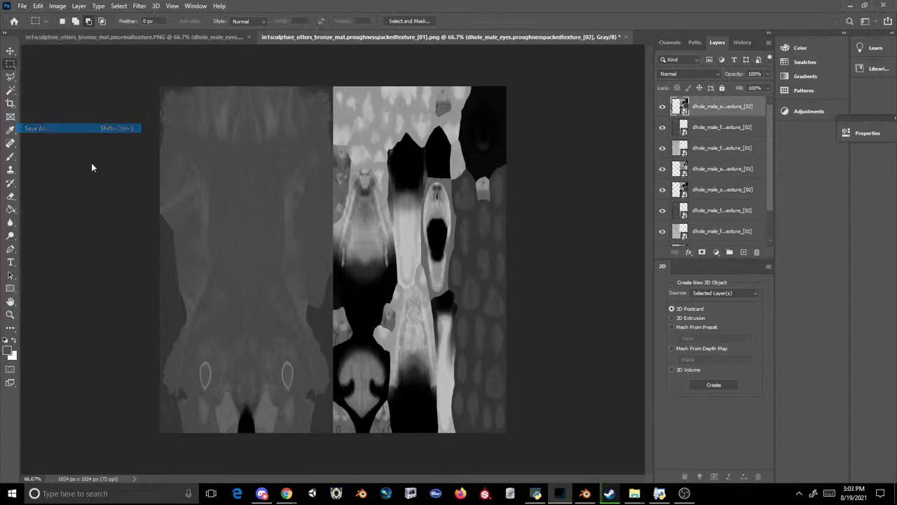
left_click(175, 259)
left_click(130, 398)
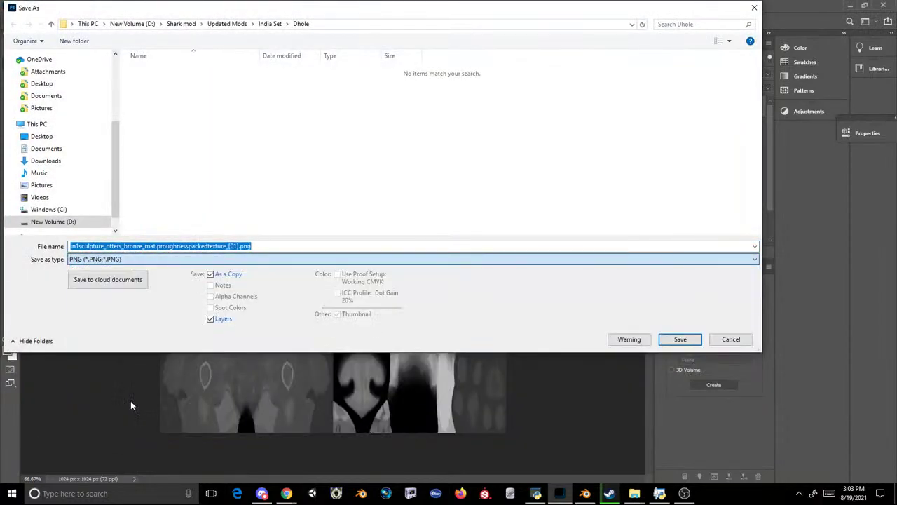
left_click(235, 247)
key("BackSpace")
type("2")
key("Return")
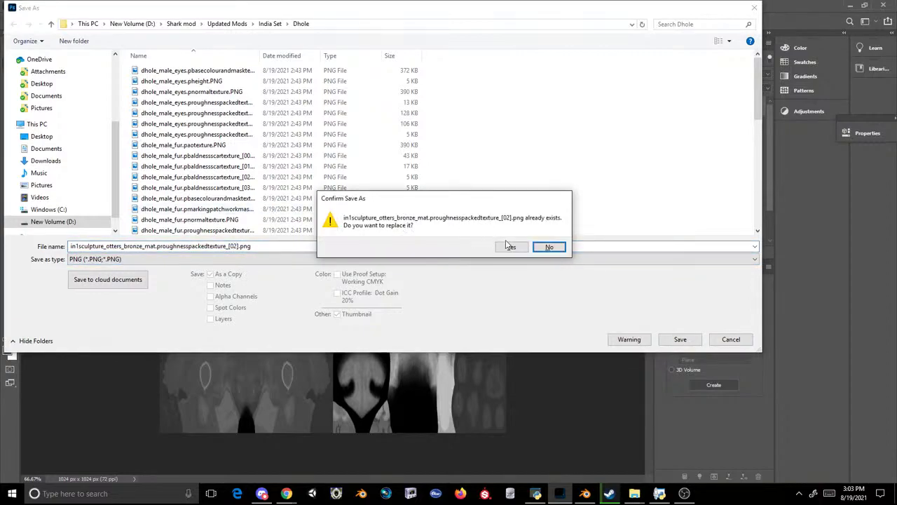
left_click(511, 247)
key("Return")
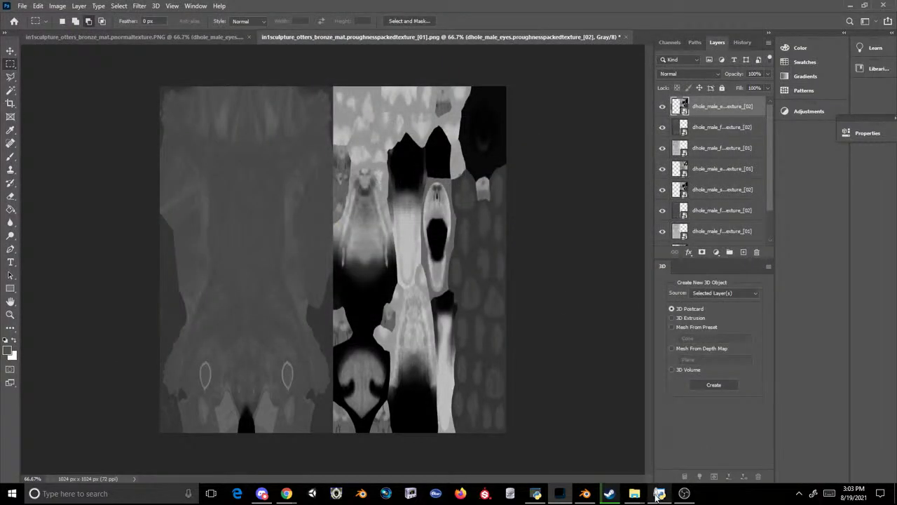
- Inject the otter bronze roughness-packed [00] to [03], normal, AO and base colour PNGs into IN1Sculpture_Otters.ovl in the OVL Archive Editor
mouse_move(659, 494)
left_click(672, 448)
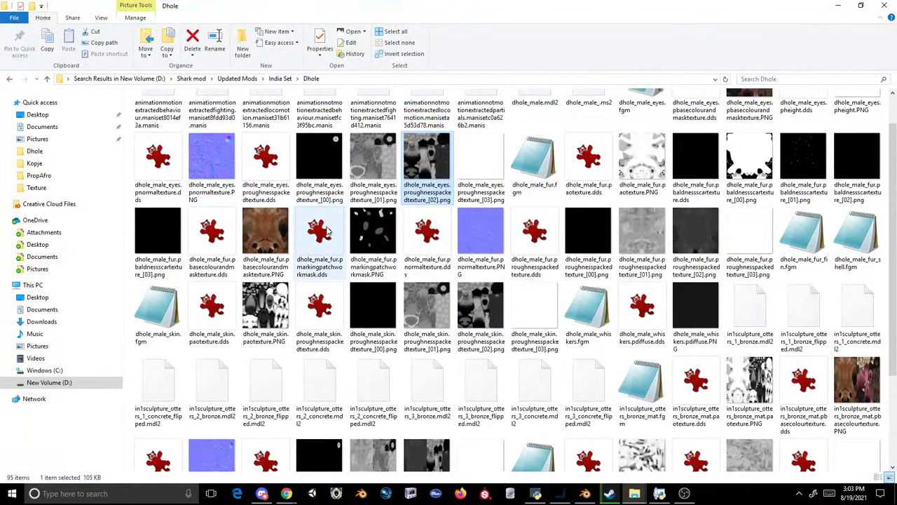
scroll(399, 230, "up", 1)
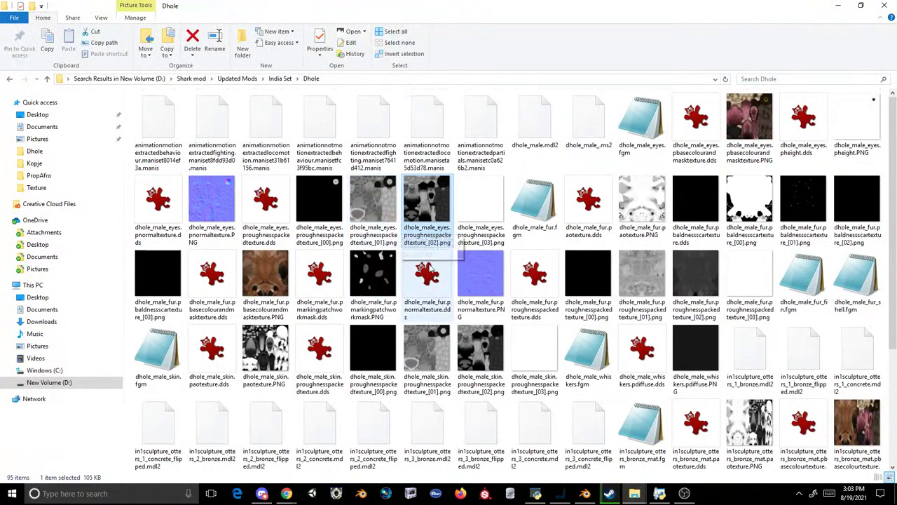
left_click(447, 275)
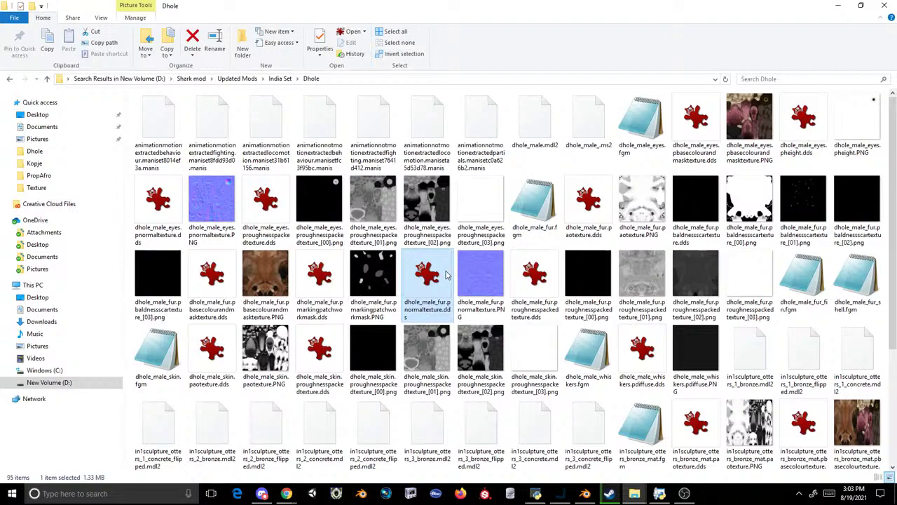
scroll(446, 275, "down", 3)
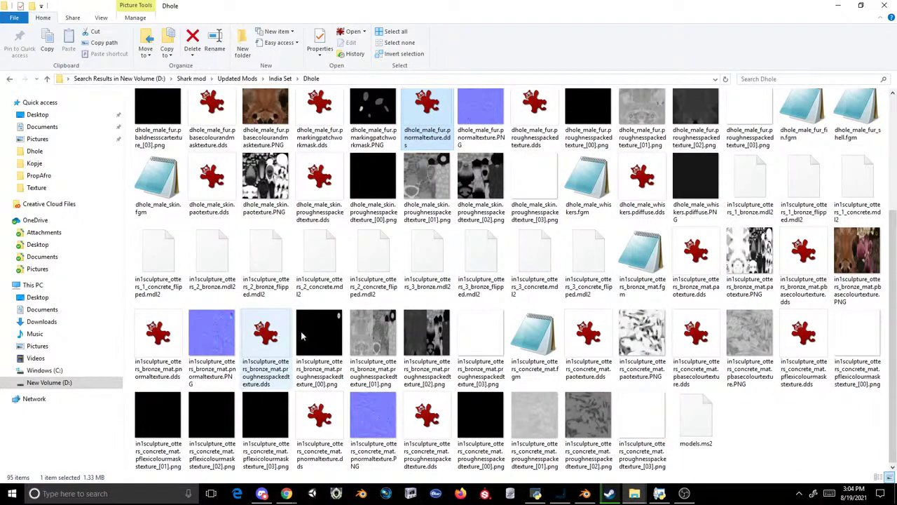
left_click(481, 340)
left_click(312, 340, "shift")
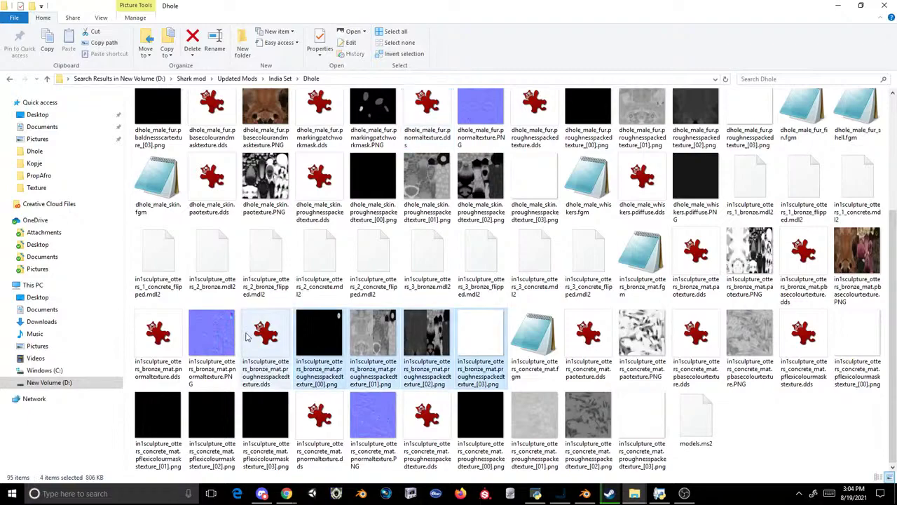
left_click(212, 335, "ctrl")
left_click(749, 255, "ctrl")
left_click(851, 255, "ctrl")
left_click_drag(851, 255, 413, 328)
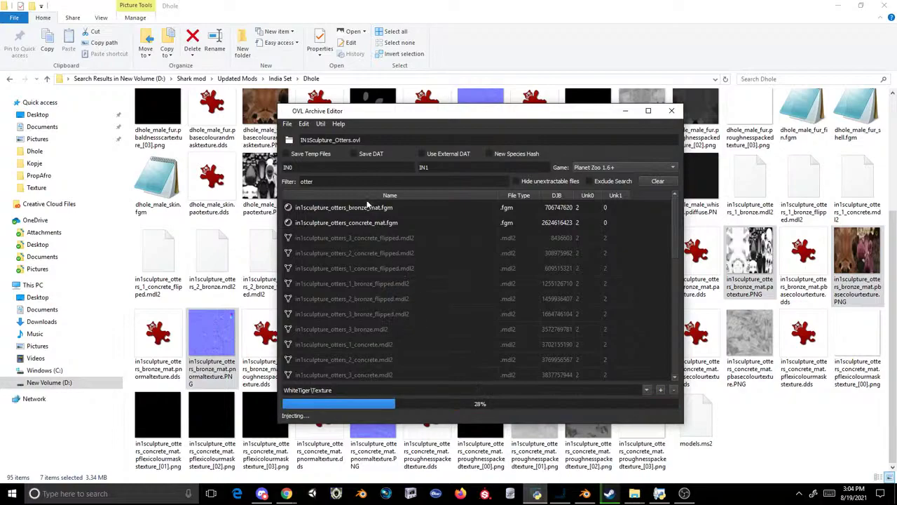
- Save the IN1Sculpture_Otters.ovl archive with the injected bronze textures
left_click(288, 124)
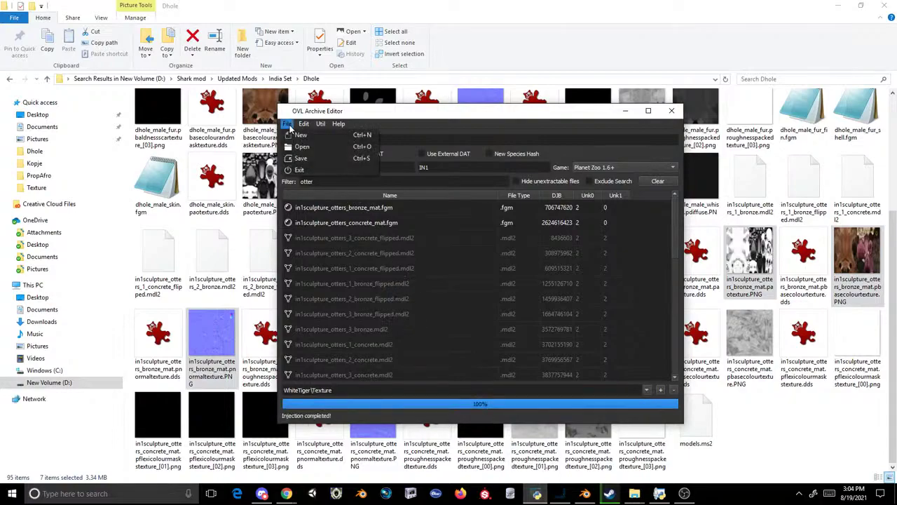
left_click(308, 155)
left_click(393, 200)
double_click(393, 200)
left_click(467, 245)
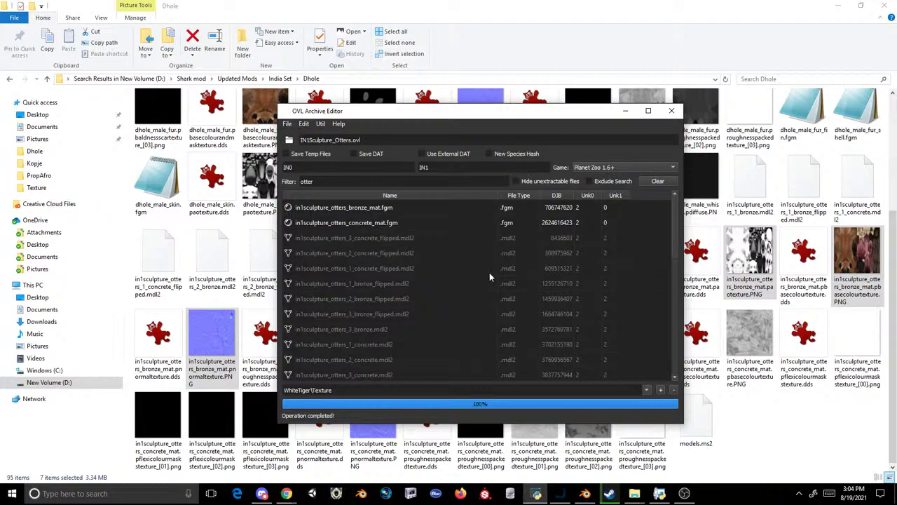
- Switch to Blender and import the Cobra model dhole_male.mdl2 from the India Set\Dhole folder
left_click(585, 492)
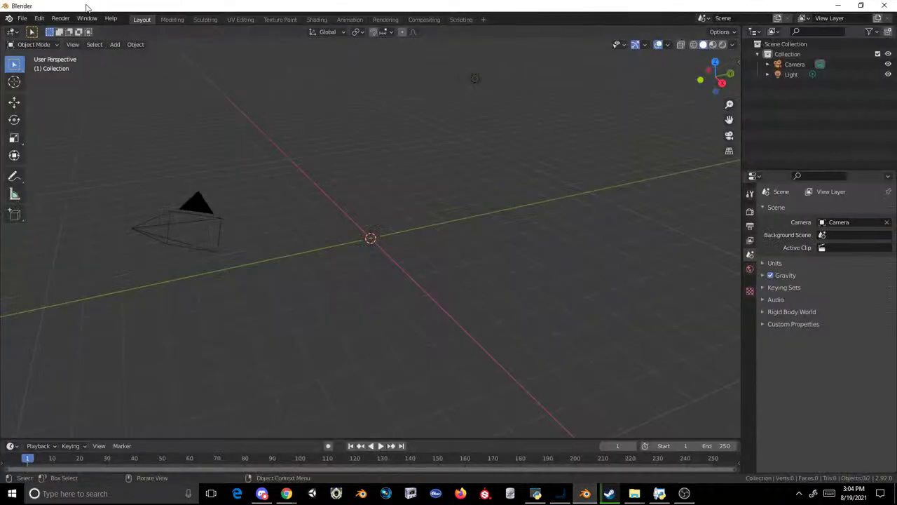
left_click(23, 19)
mouse_move(85, 155)
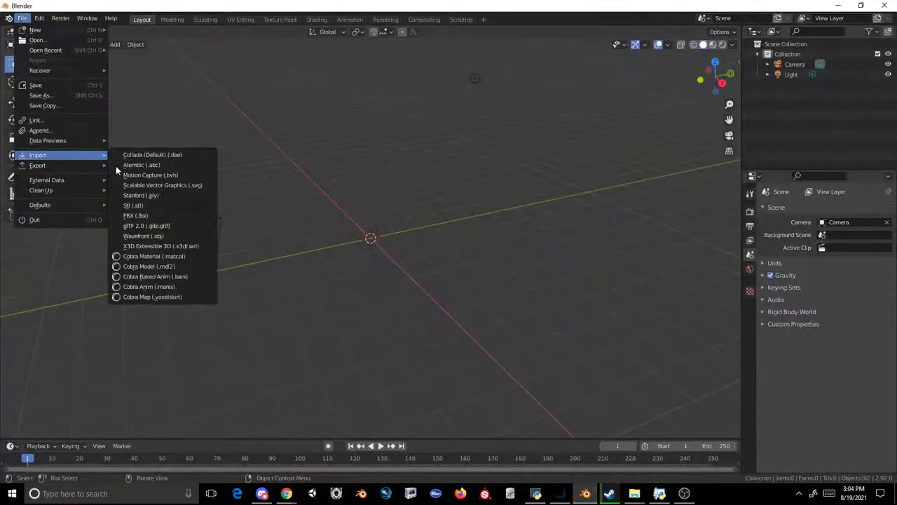
left_click(170, 266)
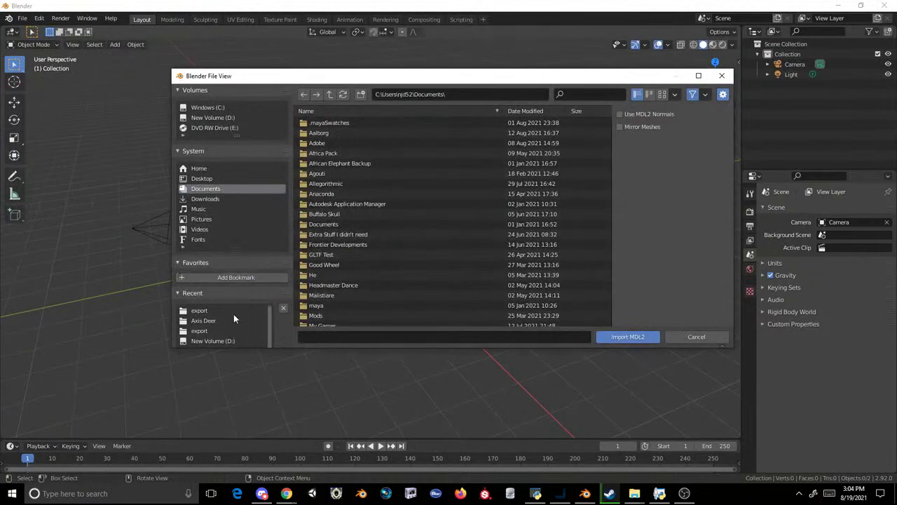
left_click(236, 313)
left_click(329, 96)
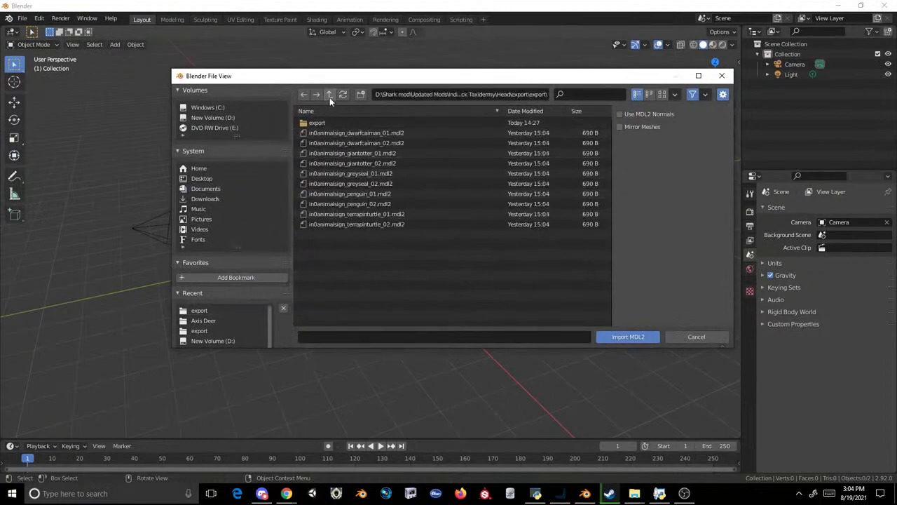
left_click(329, 95)
left_click(329, 95)
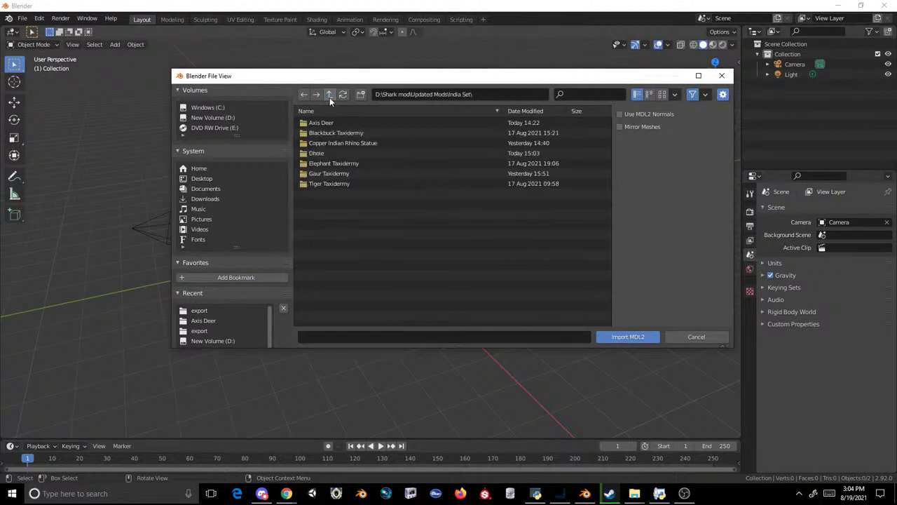
left_click(322, 153)
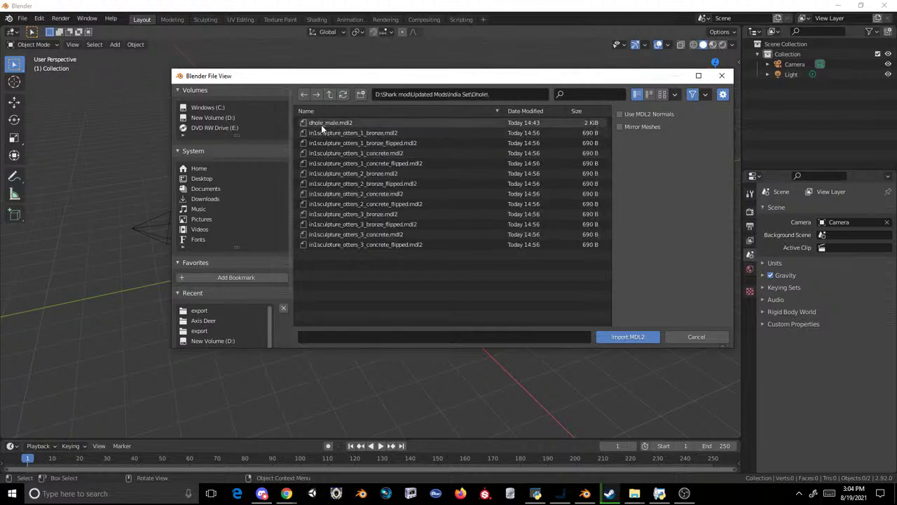
double_click(322, 126)
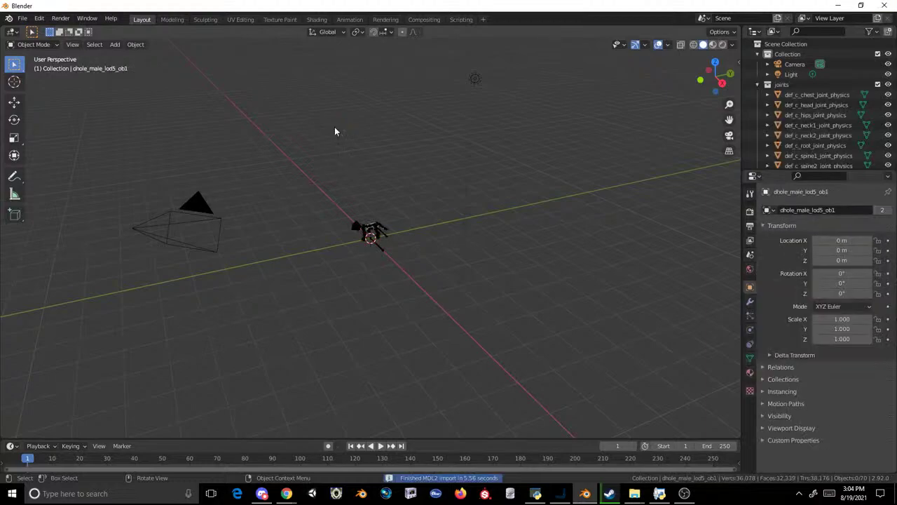
- Show the imported dhole model in Material Preview shading
scroll(334, 131, "up", 12)
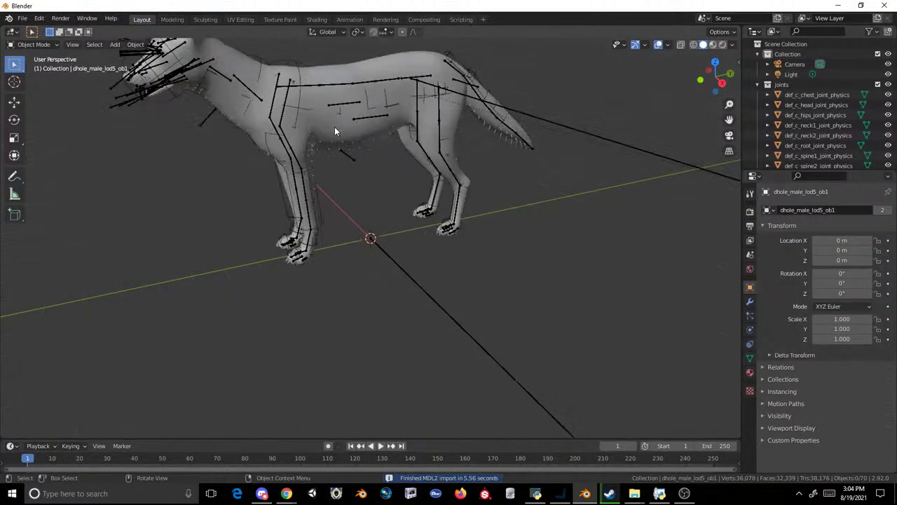
middle_click_drag(334, 131, 404, 218, "shift")
scroll(390, 189, "up", 2)
scroll(426, 128, "down", 2)
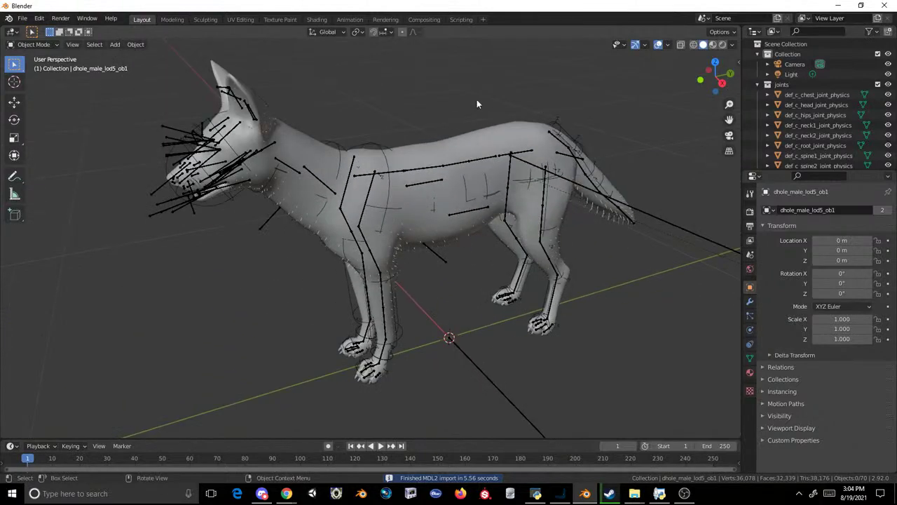
left_click(712, 45)
- Remove the existing materials from the dhole body mesh dhole_male_lod0_ob0 and give it a new material
left_click(465, 146)
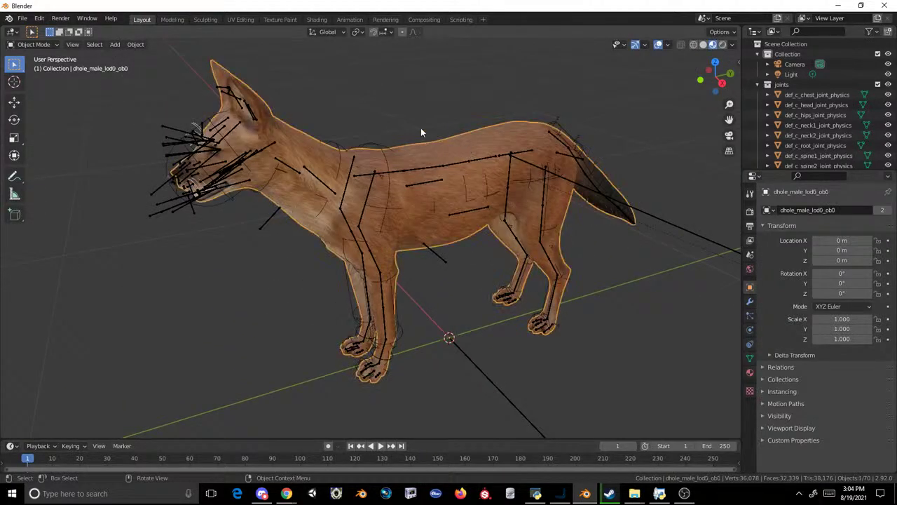
left_click(749, 372)
left_click(888, 219)
left_click(888, 219)
left_click(823, 253)
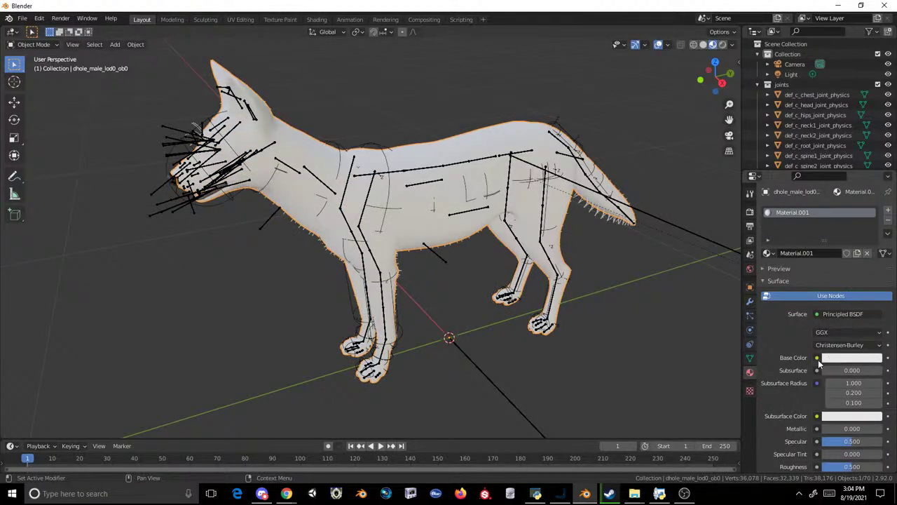
- Assign in1sculpture_otters_bronze_mat.pbasecolourtexture.PNG from the Dhole folder as the image texture for the new material's base colour
left_click(817, 358)
left_click(607, 268)
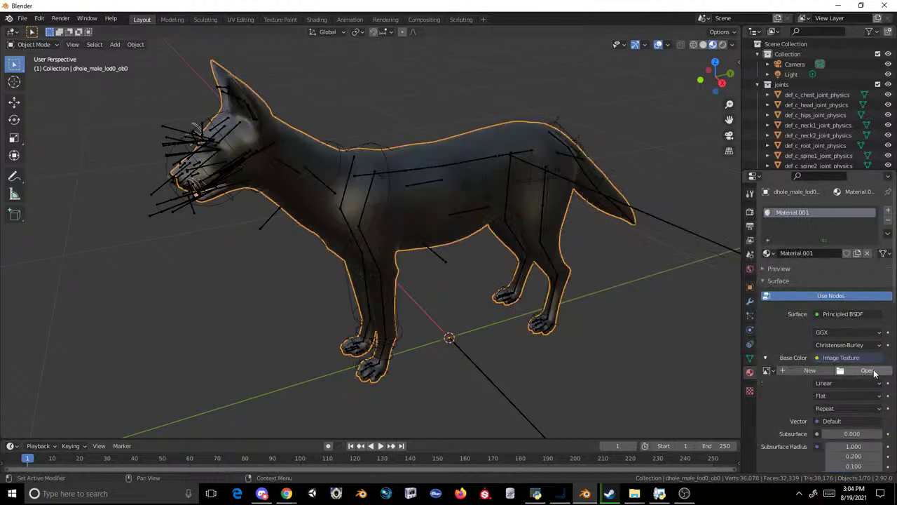
left_click(868, 371)
left_click(223, 309)
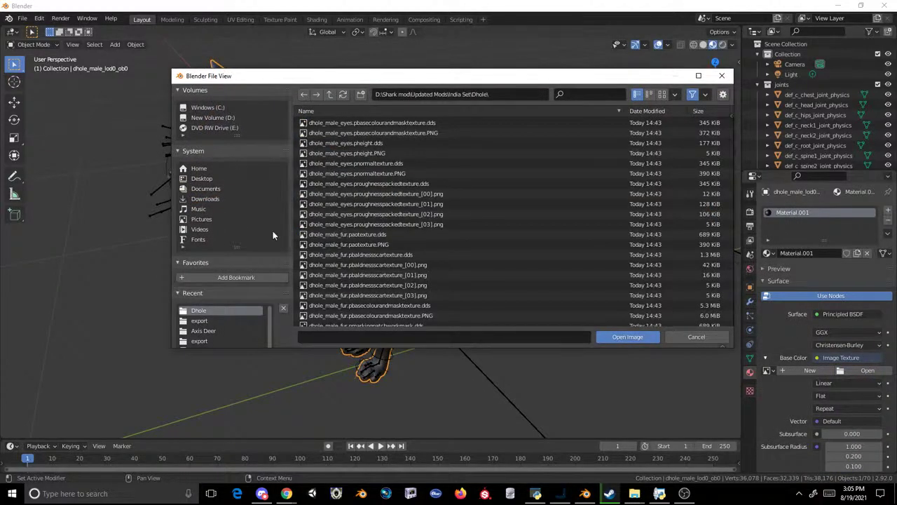
scroll(326, 177, "down", 5)
left_click(389, 134)
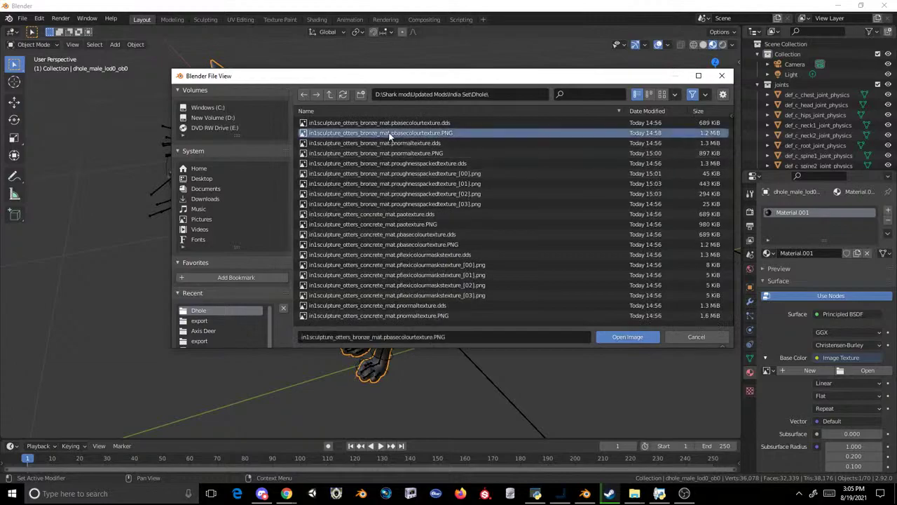
double_click(389, 135)
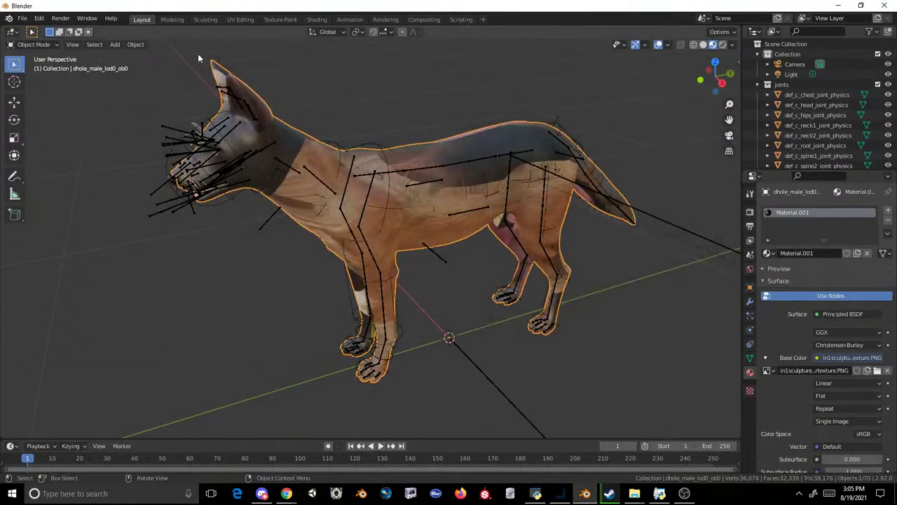
- Scale the body mesh's UVs along X about the 2D cursor so they fit the fur half of the combined texture
left_click(240, 19)
scroll(562, 209, "up", 2)
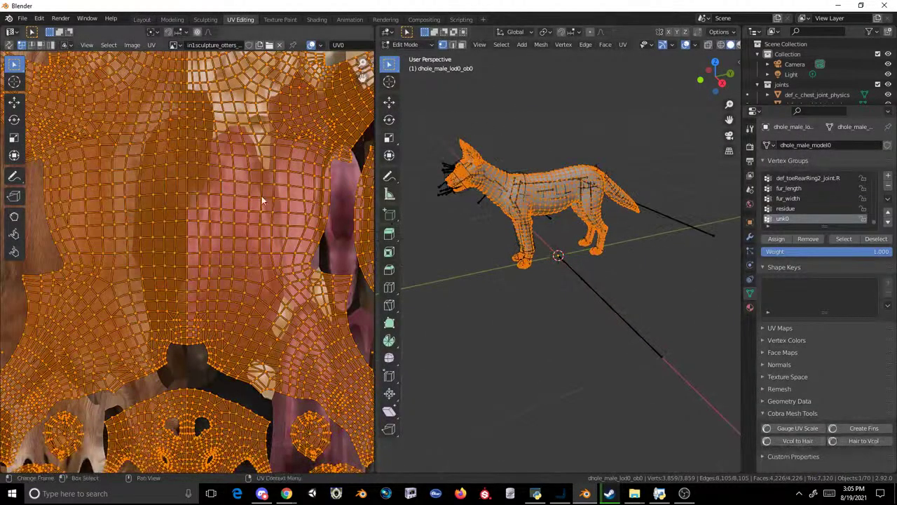
scroll(281, 183, "down", 5)
scroll(231, 201, "up", 2)
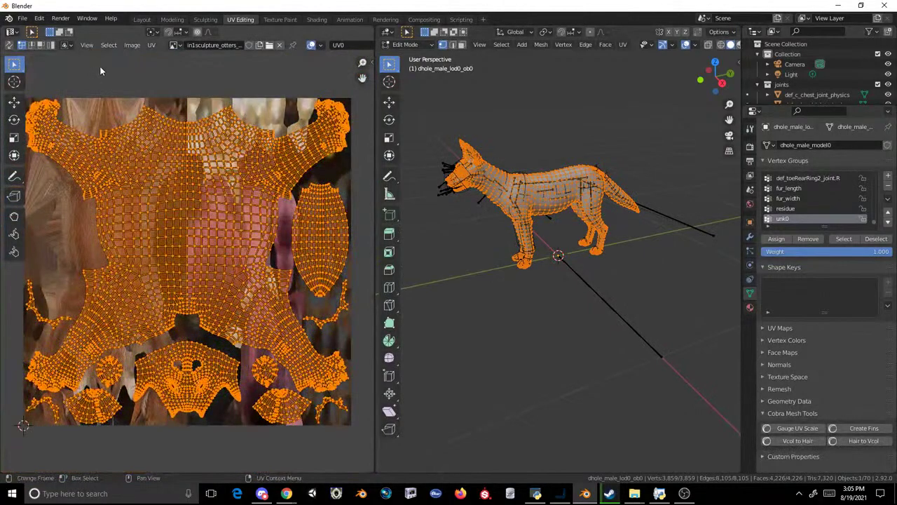
left_click(152, 32)
left_click(164, 66)
middle_click_drag(150, 248, 203, 237)
key("s")
key("x")
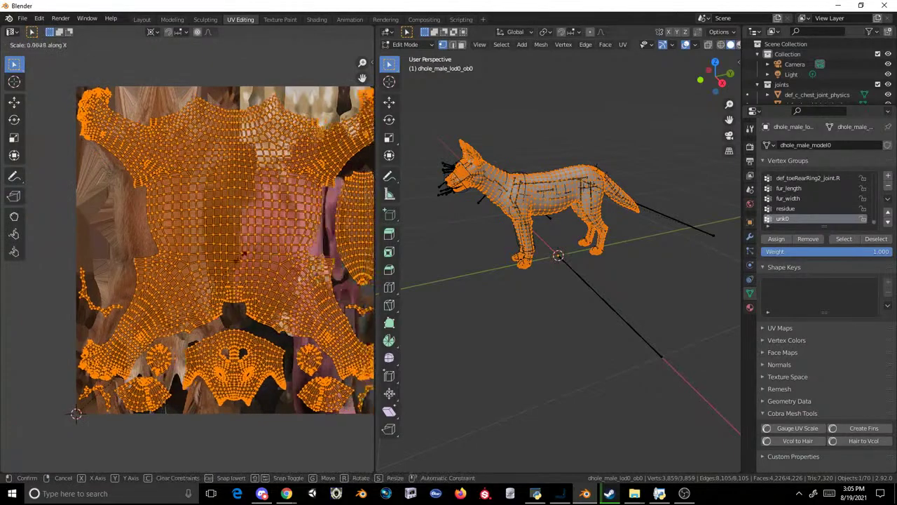
left_click(120, 294)
- Fine-tune the body UVs' width with an X scale of about 0.97 to align them with the fur texture
scroll(221, 322, "up", 5)
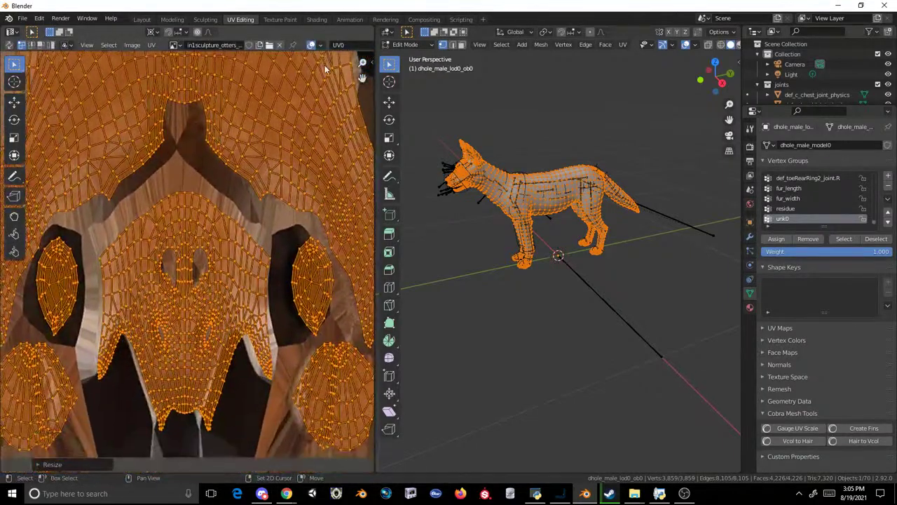
key("s")
key("x")
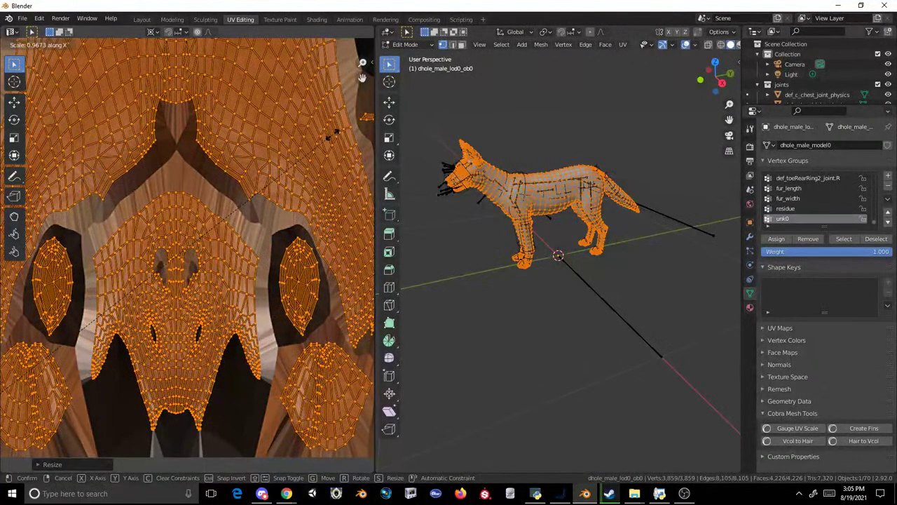
left_click(334, 138)
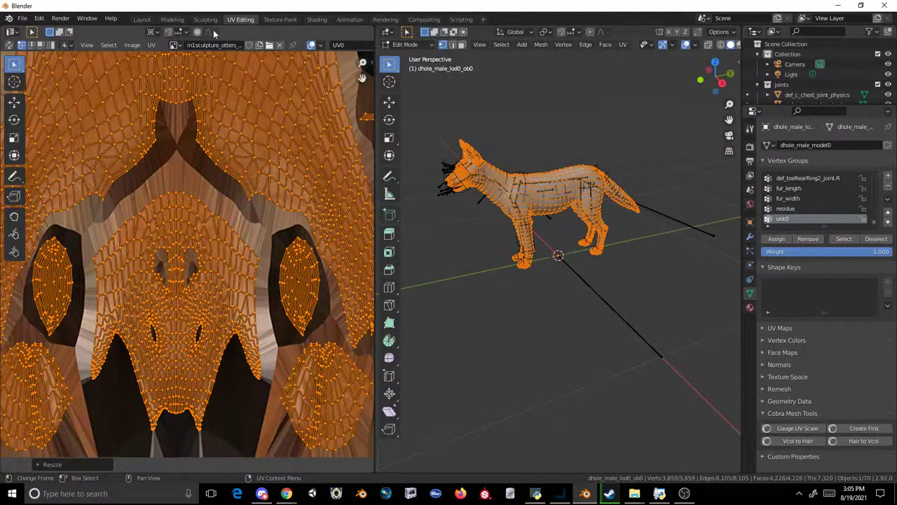
- Return to the Layout workspace and delete the LOD0 meshes other than dhole_male_lod0_ob0, ob2 and ob3
left_click(144, 21)
middle_click_drag(415, 103, 463, 102)
middle_click_drag(530, 114, 517, 177)
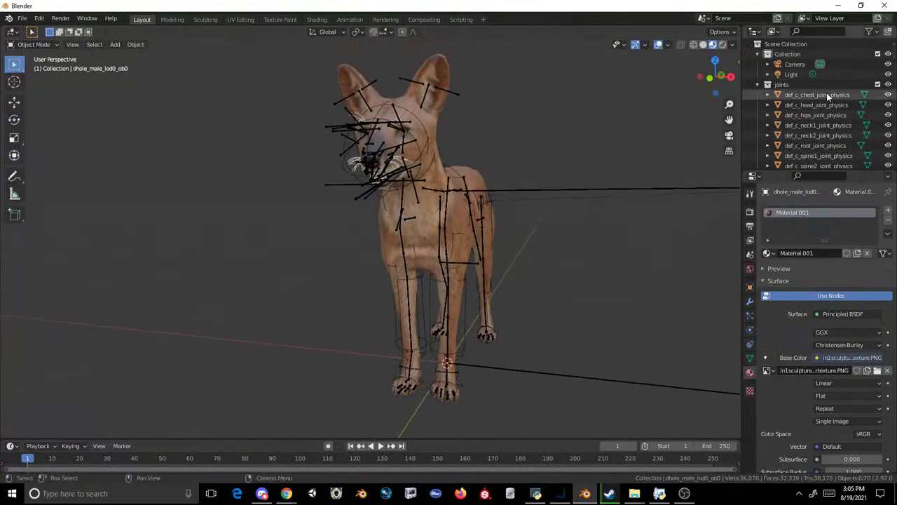
left_click(758, 84)
left_click(757, 94)
left_click(811, 115)
left_click(808, 103)
left_click(814, 112)
left_click(811, 123)
left_click(800, 137)
key("Delete")
left_click(798, 138)
key("Delete")
- Replace the Dhole_Male_Eyes material on dhole_male_lod0_ob3 with Material.001
left_click(810, 125)
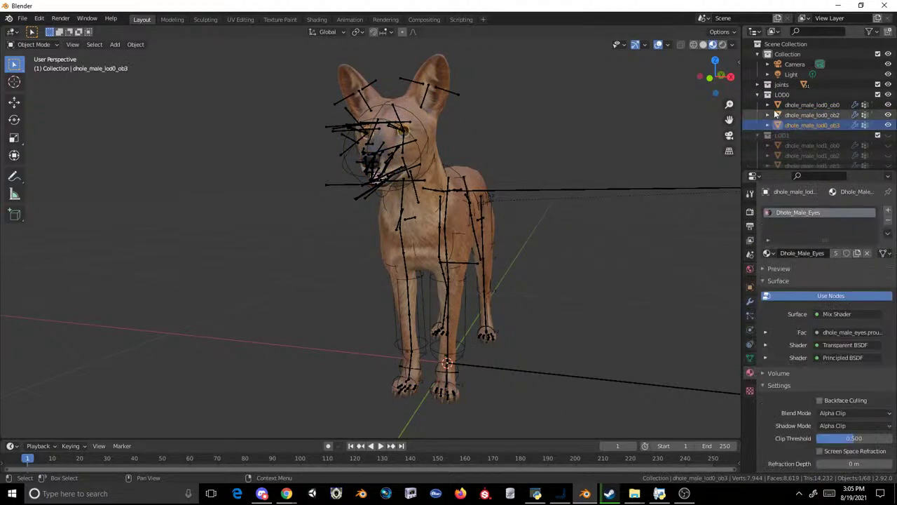
left_click(887, 220)
left_click(768, 253)
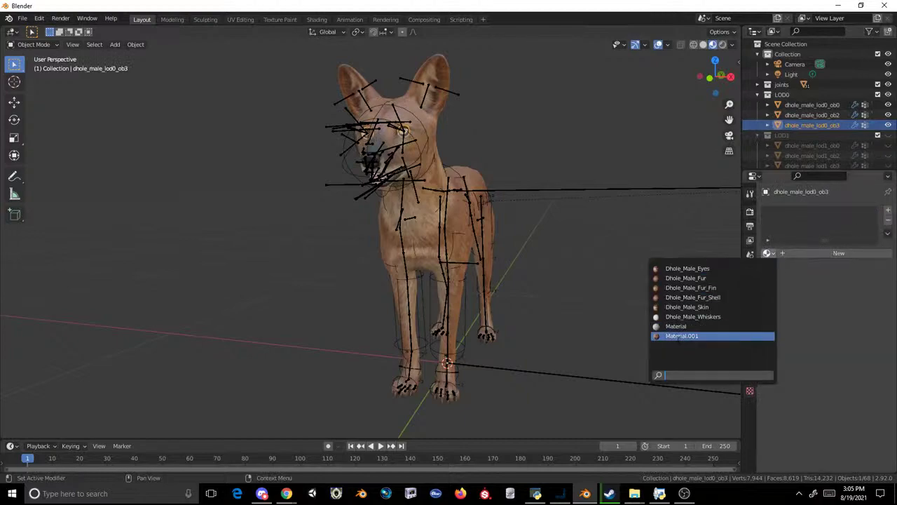
left_click(694, 336)
- Replace the Dhole_Male_Skin material on dhole_male_lod0_ob2 with Material.001
left_click(799, 115)
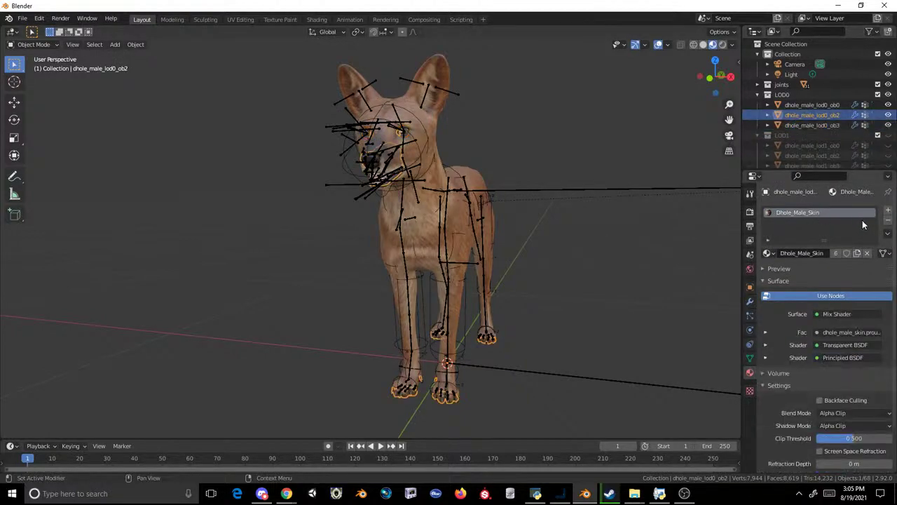
left_click(887, 220)
left_click(769, 253)
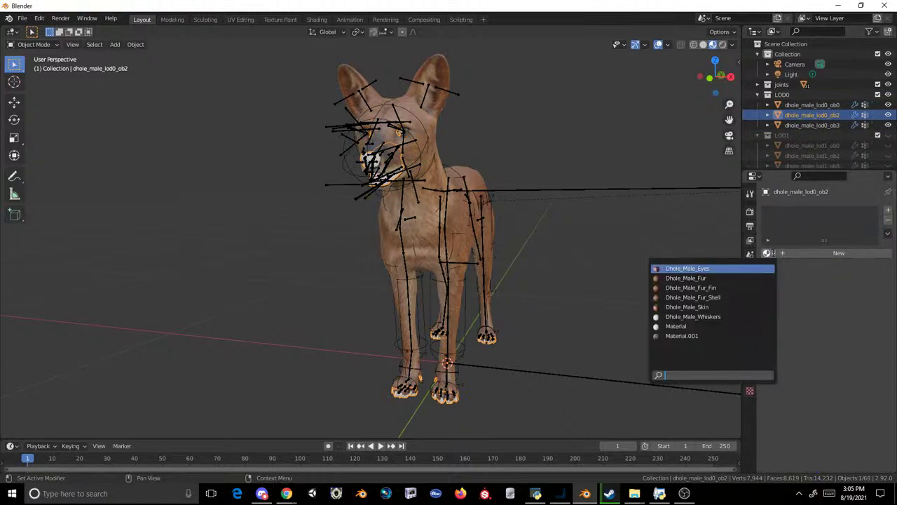
left_click(682, 336)
- Move the UVs of the skin mesh dhole_male_lod0_ob2 along X onto the combined texture in the UV editor
left_click(812, 104)
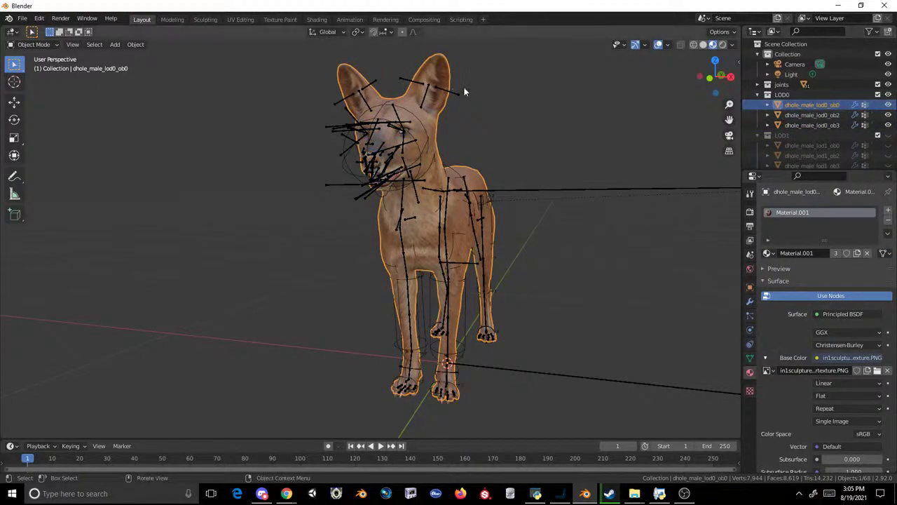
left_click(797, 116)
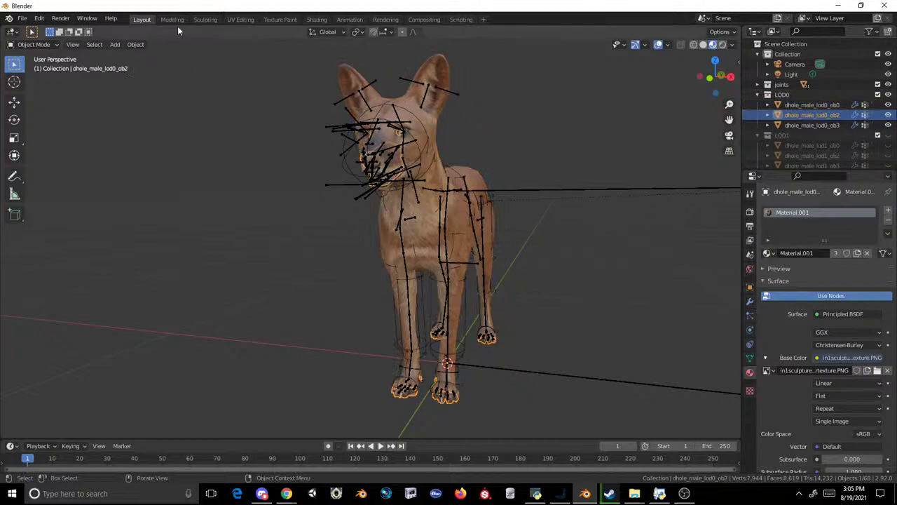
left_click(238, 19)
scroll(252, 210, "down", 5)
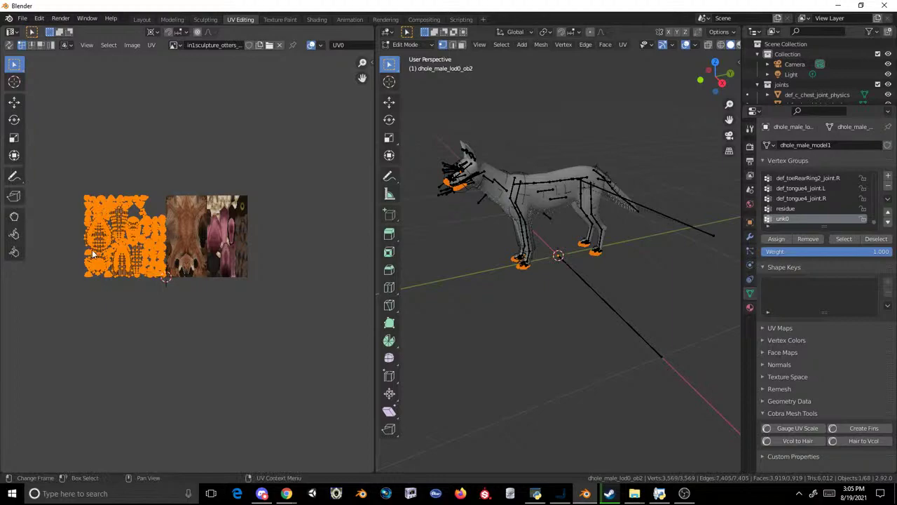
scroll(112, 237, "up", 4)
middle_click_drag(112, 236, 224, 260)
left_click(14, 102)
left_click_drag(241, 321, 350, 321)
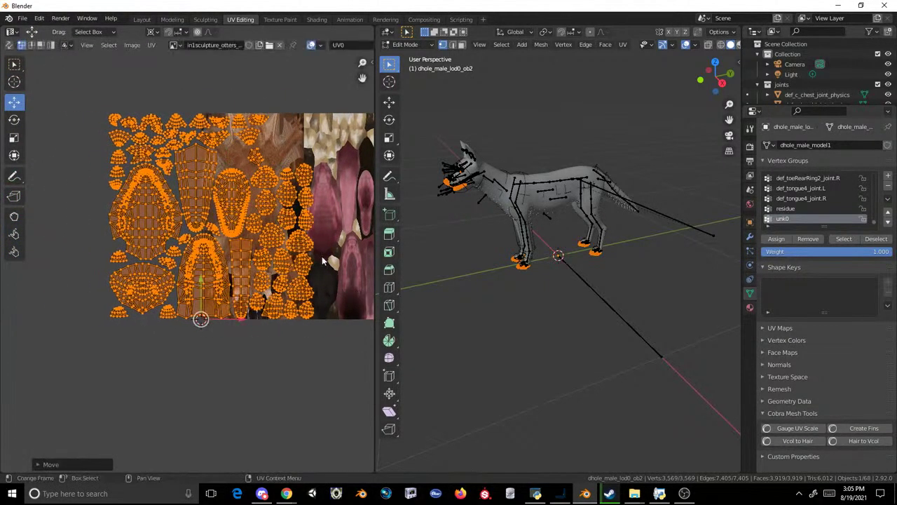
middle_click_drag(287, 227, 191, 231)
left_click_drag(85, 320, 214, 316)
- Narrow the skin mesh's UVs along X to about half width and shift them onto the skin half of the texture
key("s")
key("x")
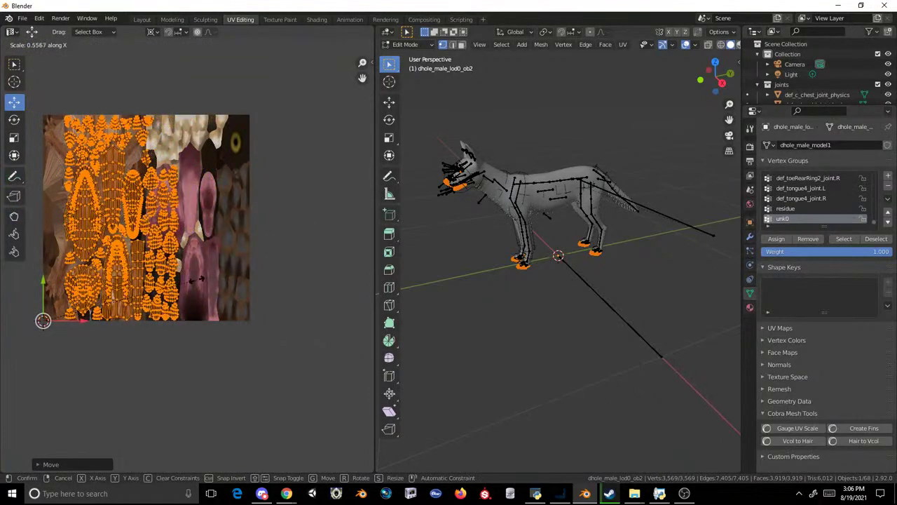
left_click(112, 312)
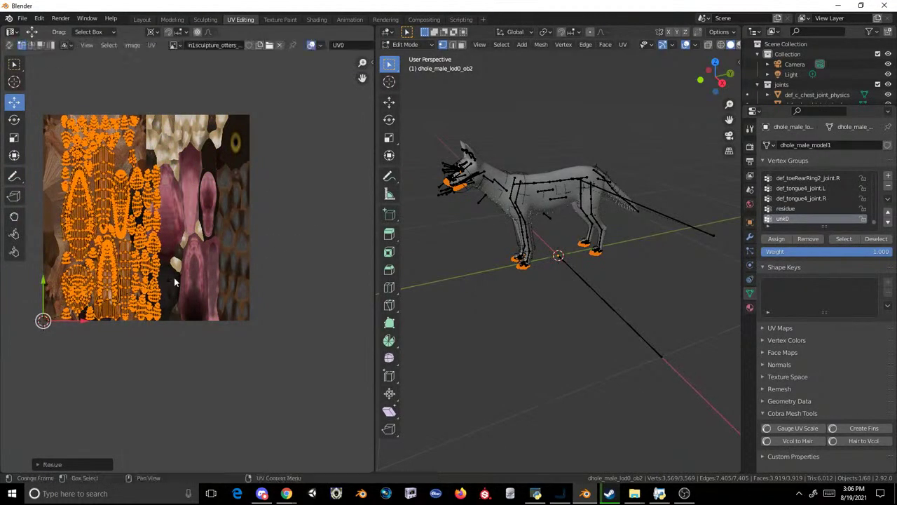
left_click_drag(80, 320, 168, 319)
- Move the UVs of dhole_male_lod0_ob2 onto the texture half with the mouth and paw artwork, widening them along X by about 1.015
scroll(174, 268, "up", 3)
scroll(174, 268, "up", 2)
scroll(175, 259, "down", 4)
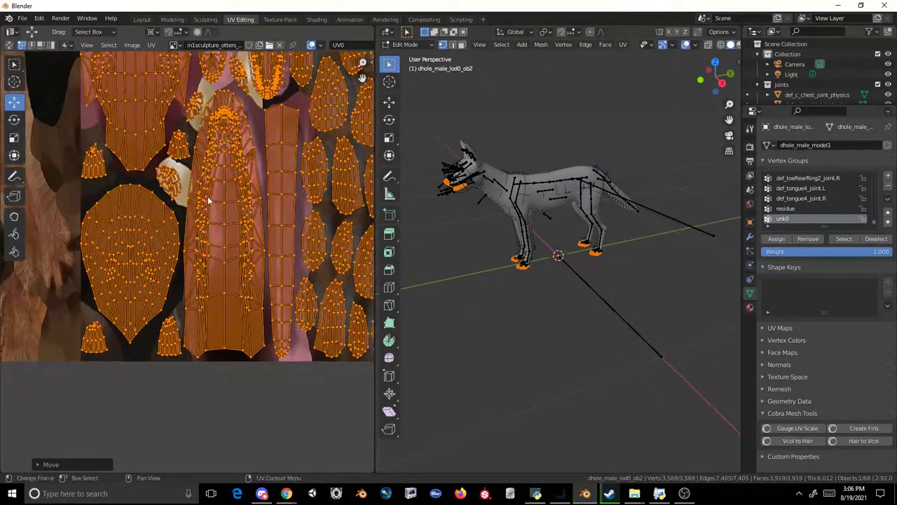
middle_click_drag(177, 250, 227, 311)
scroll(99, 300, "down", 1)
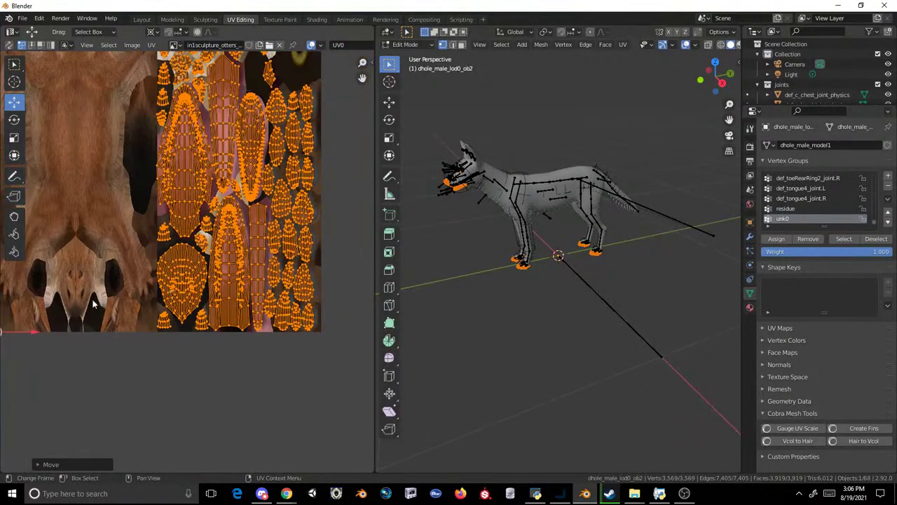
key("s")
key("x")
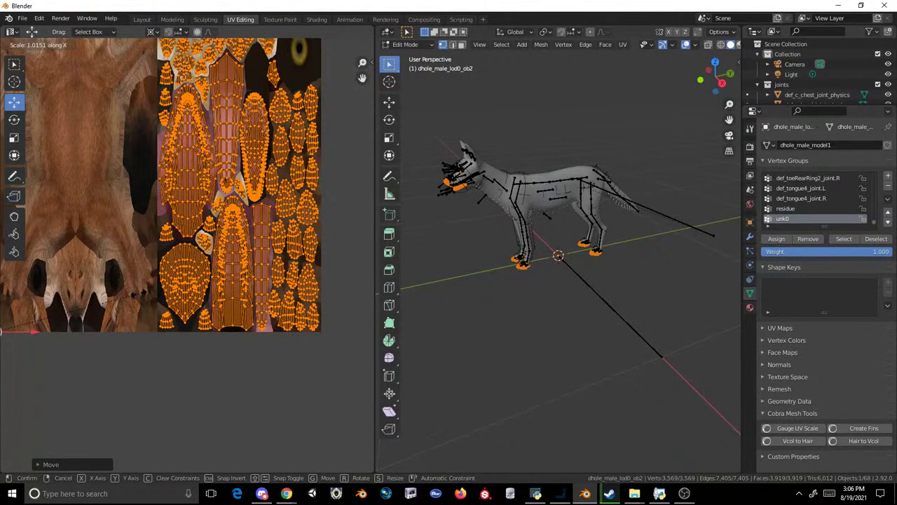
key("Return")
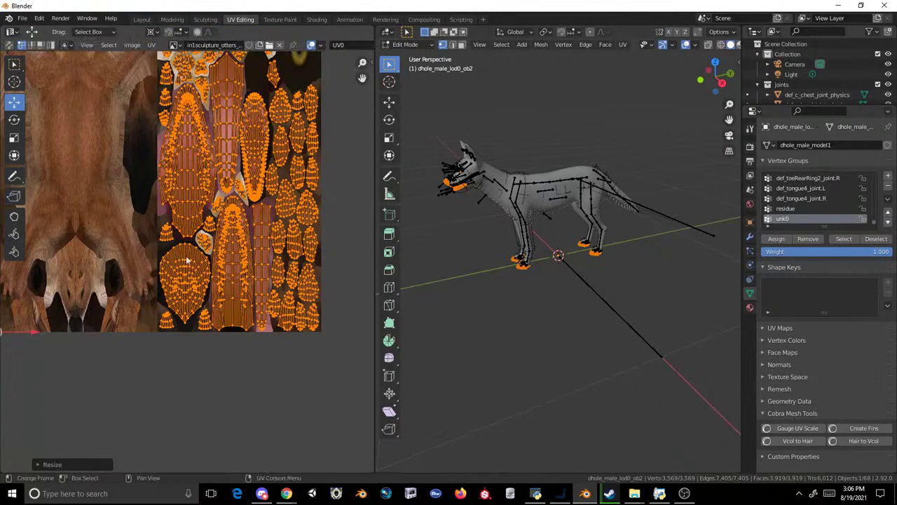
- Examine how the UV islands of dhole_male_lod0_ob2 line up with the teeth, tongue, mouth and paw artwork on the texture
scroll(551, 220, "up", 3)
scroll(260, 216, "up", 6)
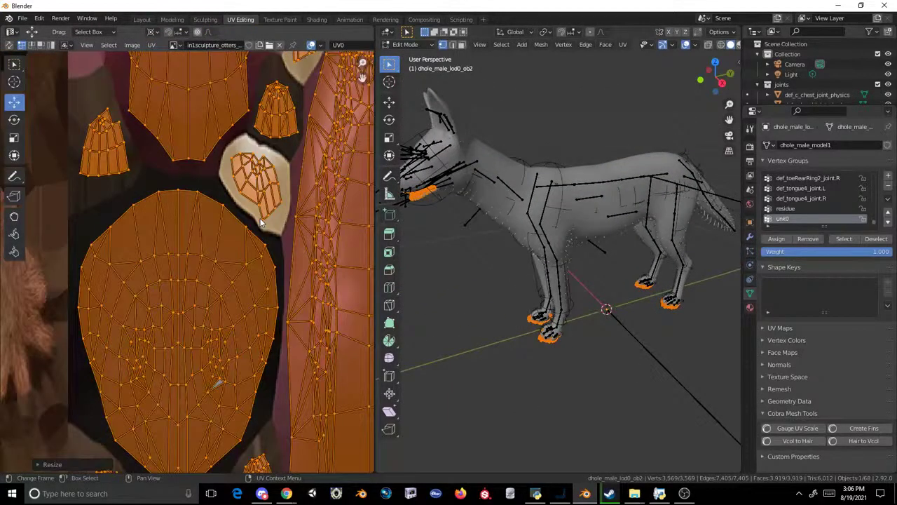
scroll(249, 327, "down", 2)
middle_click_drag(222, 215, 219, 352)
scroll(181, 202, "up", 3)
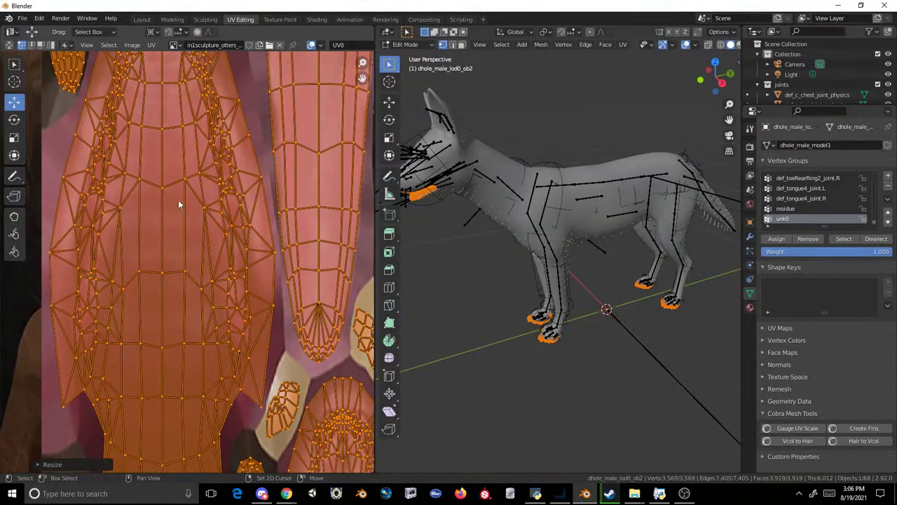
middle_click_drag(178, 165, 161, 325)
middle_click_drag(150, 204, 167, 314)
middle_click_drag(165, 134, 167, 279)
middle_click_drag(181, 150, 14, 156)
middle_click_drag(317, 246, 289, 118)
middle_click_drag(235, 260, 288, 129)
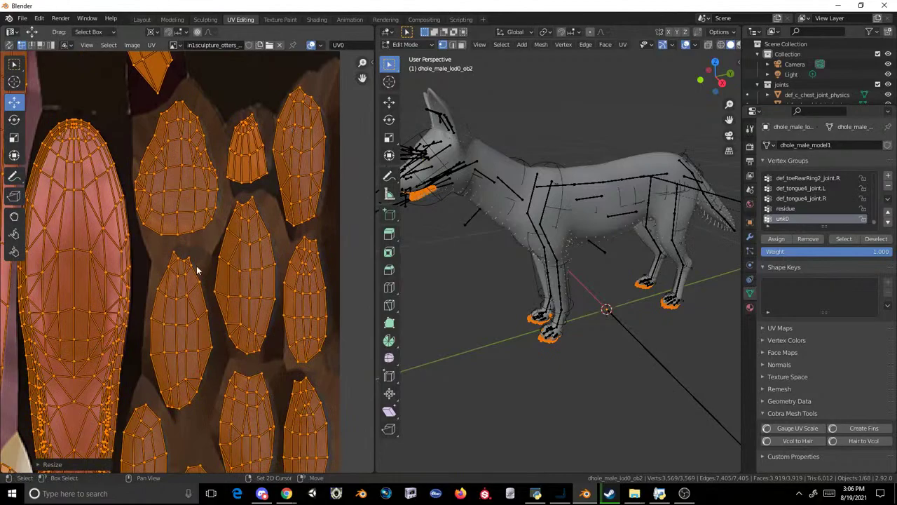
scroll(200, 260, "down", 6)
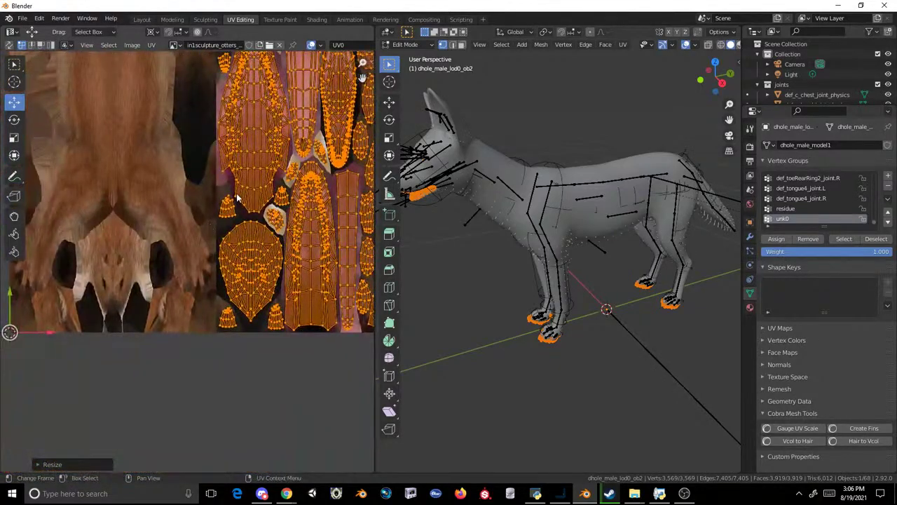
- Fine-tune the dhole_male_lod0_ob2 UVs by narrowing them along X twice, by factors of about 0.996 and 0.994
key("s")
key("x")
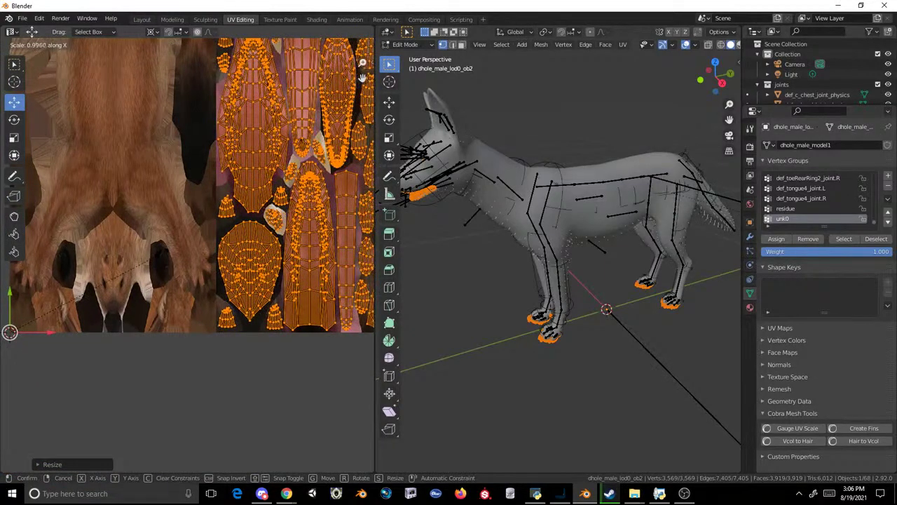
key("Return")
middle_click_drag(196, 177, 155, 168)
scroll(198, 223, "up", 8)
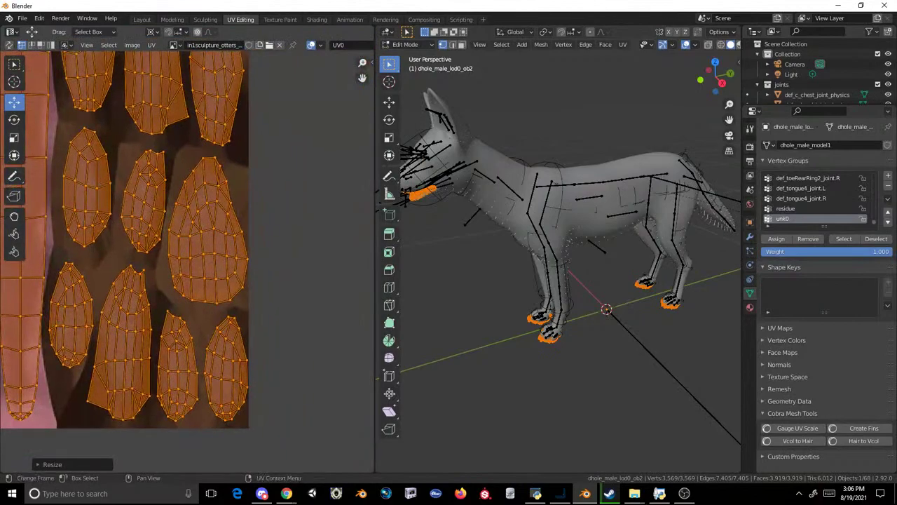
key("s")
key("x")
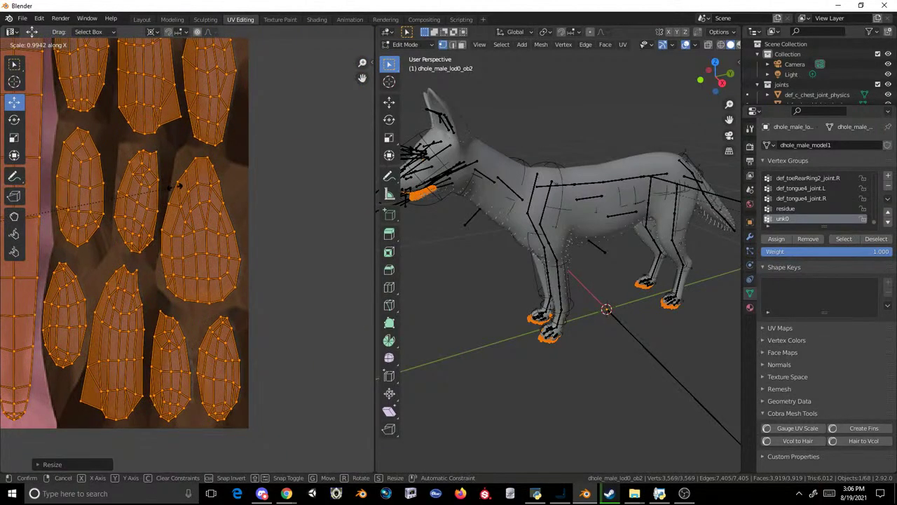
left_click(178, 188)
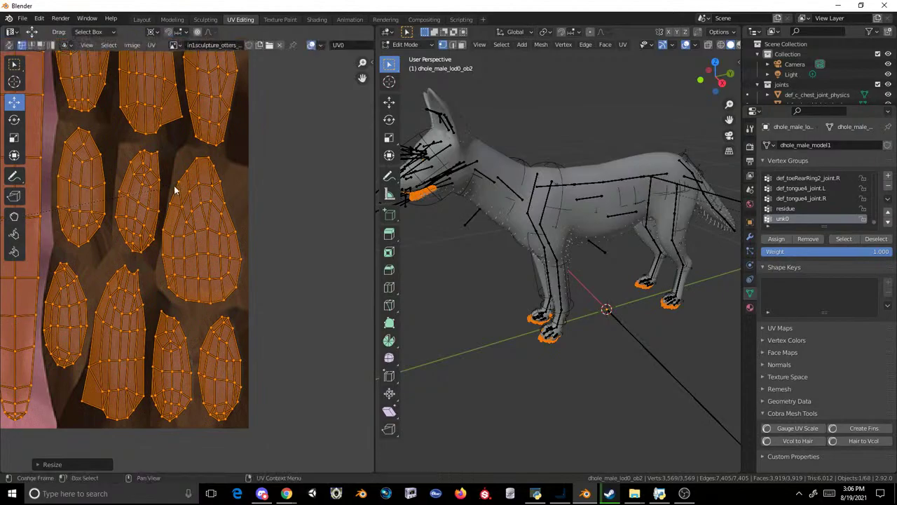
scroll(43, 179, "up", 4)
scroll(42, 179, "up", 2)
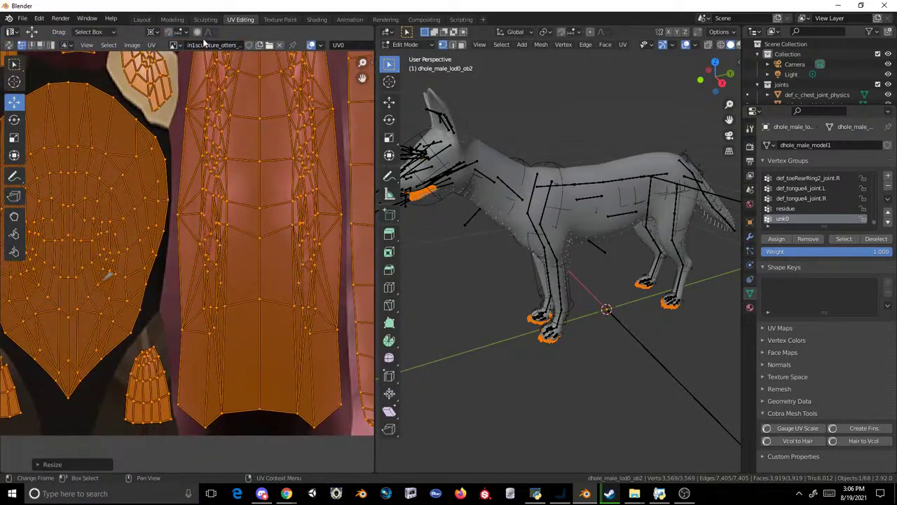
- Select the eye mesh dhole_male_lod0_ob3 on the dhole's head and bring up its UVs in the UV Editing workspace
left_click(141, 19)
scroll(530, 199, "up", 6)
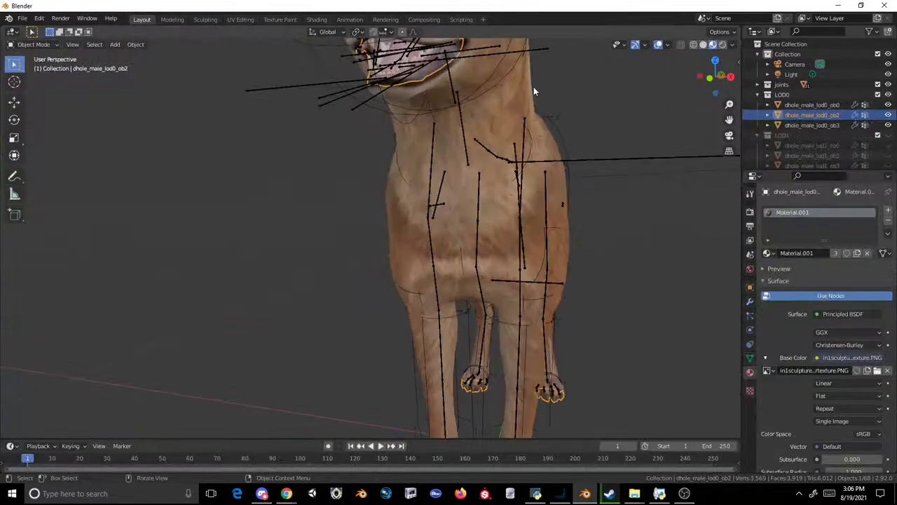
left_click(601, 136)
middle_click_drag(601, 136, 584, 120)
left_click(401, 114)
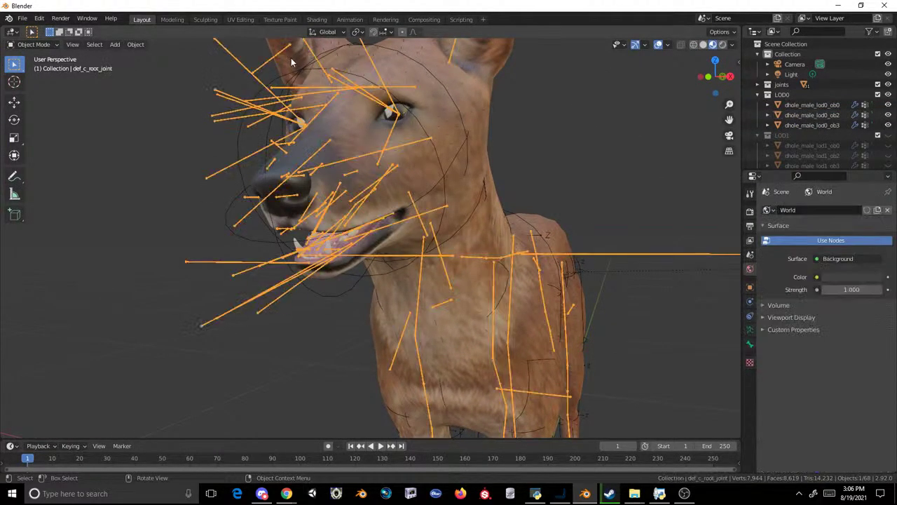
left_click(401, 109)
left_click(401, 111)
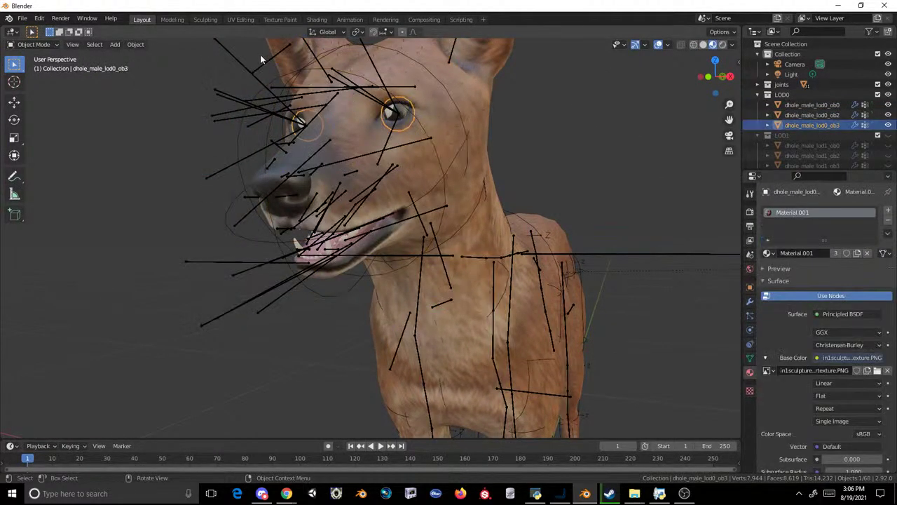
left_click(241, 19)
scroll(180, 147, "down", 8)
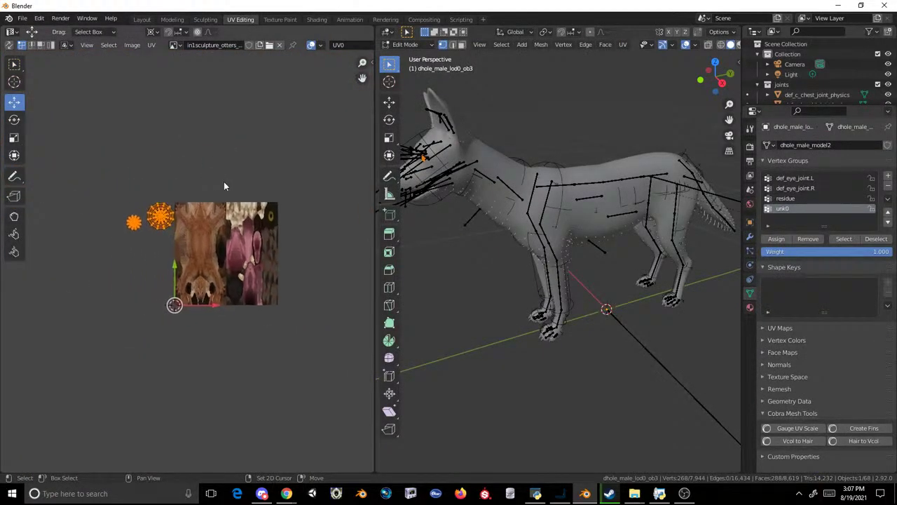
- Select all the eye mesh UVs, shift them along X onto the combined texture, and narrow them along X
left_click_drag(214, 182, 58, 280)
scroll(189, 281, "up", 4)
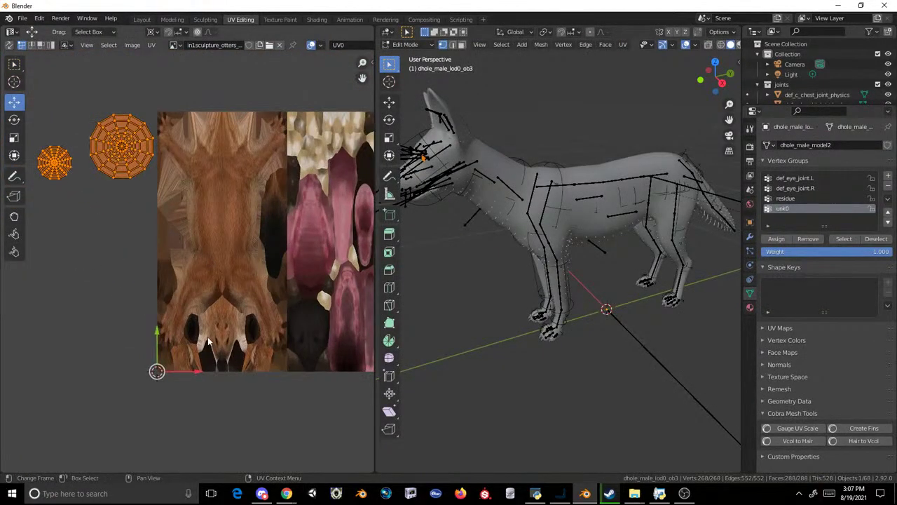
left_click_drag(196, 366, 323, 324)
middle_click_drag(323, 324, 198, 311)
left_click_drag(73, 356, 250, 251)
key("s")
key("x")
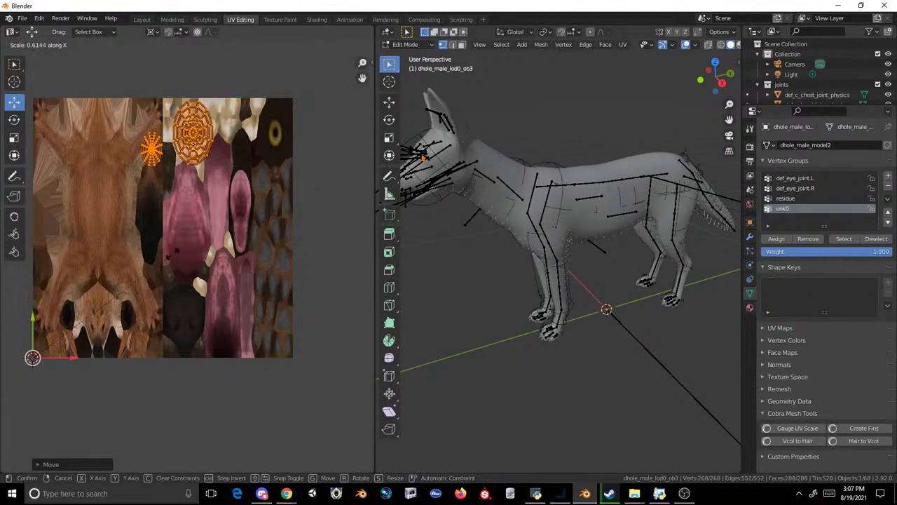
left_click(95, 268)
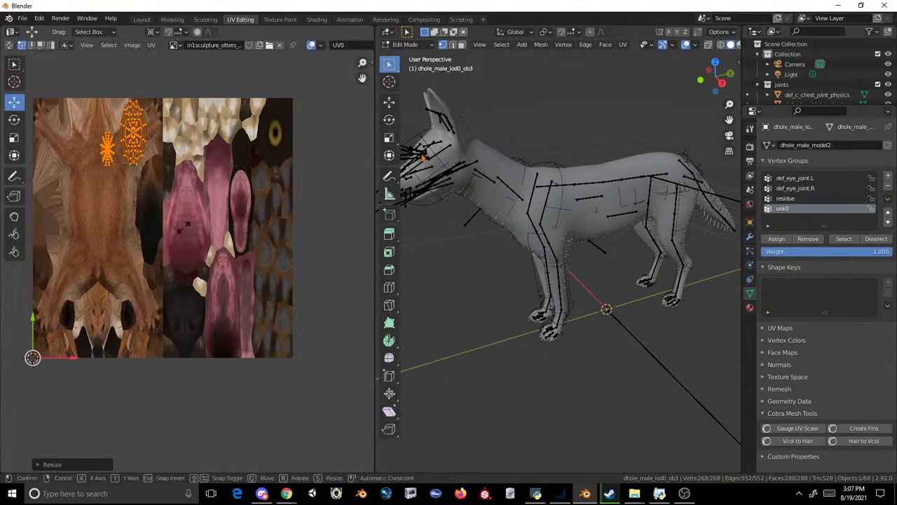
- Narrow the eye UVs further along X and move them over the eye artwork in the texture's upper corner
key("s")
key("x")
left_click(157, 245)
key("g")
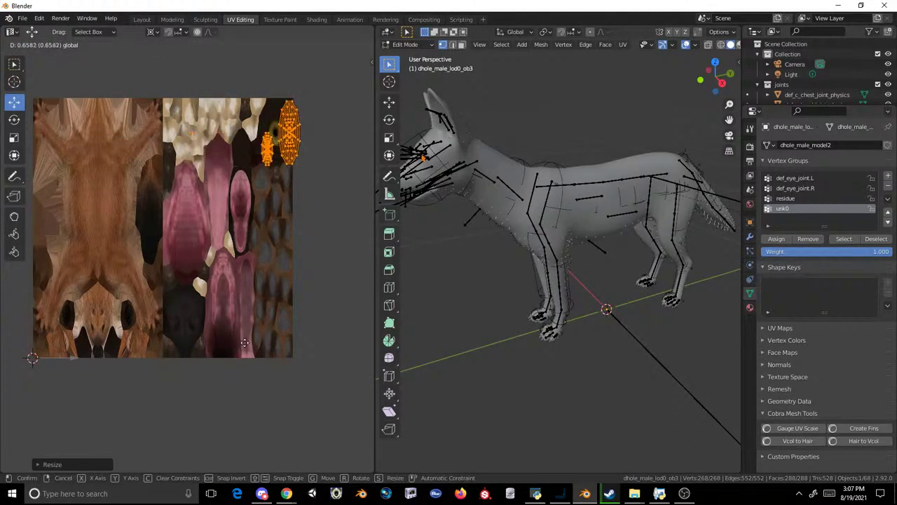
left_click(234, 340)
key("s")
key("x")
left_click(274, 255)
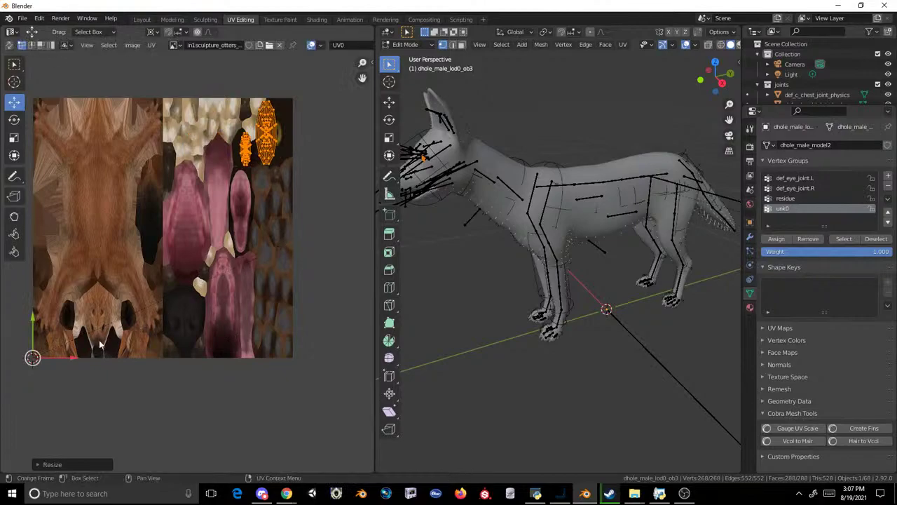
key("g")
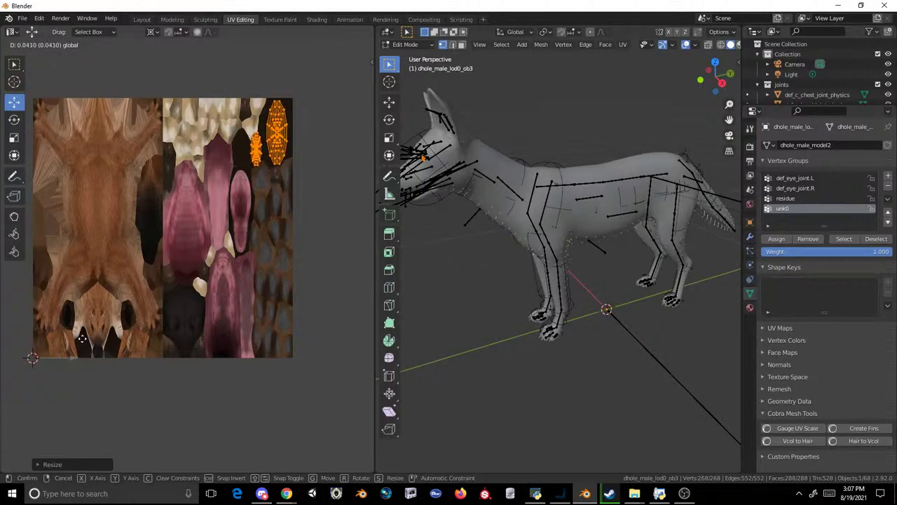
left_click(82, 338)
- Check the dhole's eyes from the front and slightly rescale the eye UVs along X to align them with the eye artwork
left_click(142, 19)
middle_click_drag(545, 94, 244, 59)
left_click(713, 73)
scroll(525, 106, "up", 4)
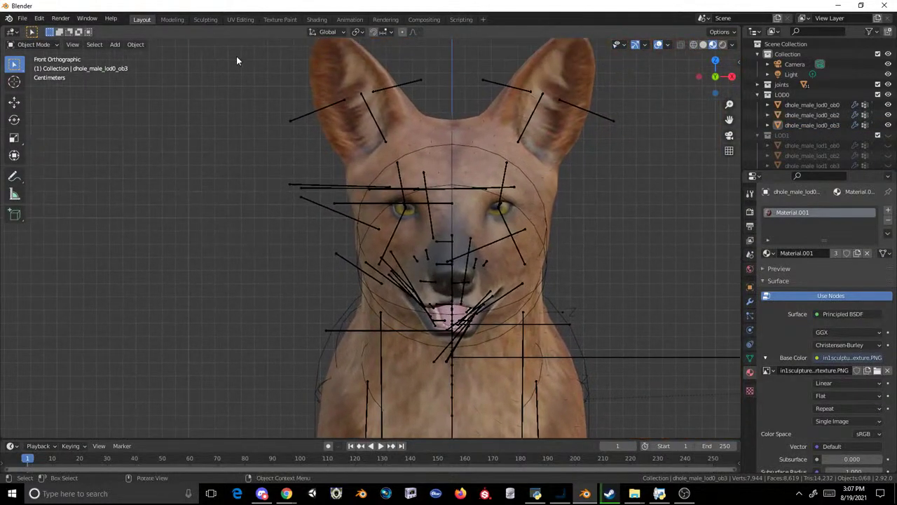
left_click(239, 19)
scroll(297, 186, "up", 3)
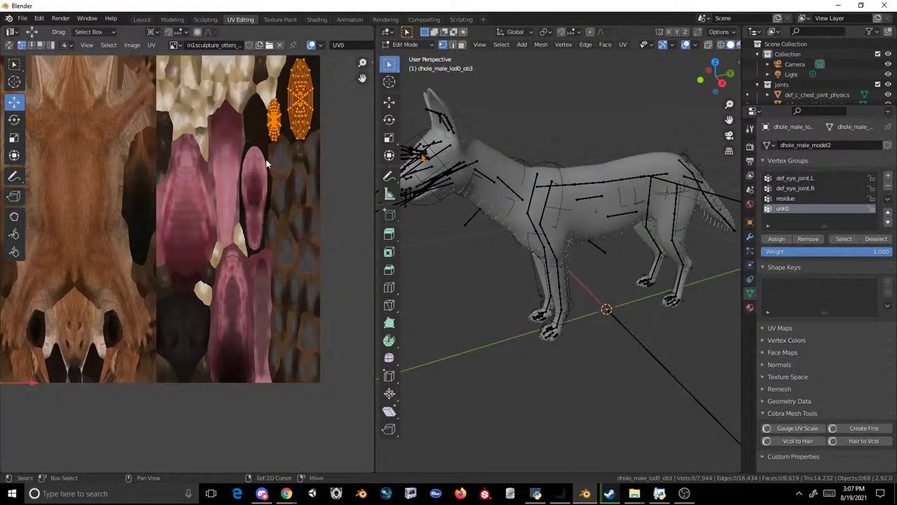
middle_click_drag(266, 163, 245, 224)
key("s")
key("x")
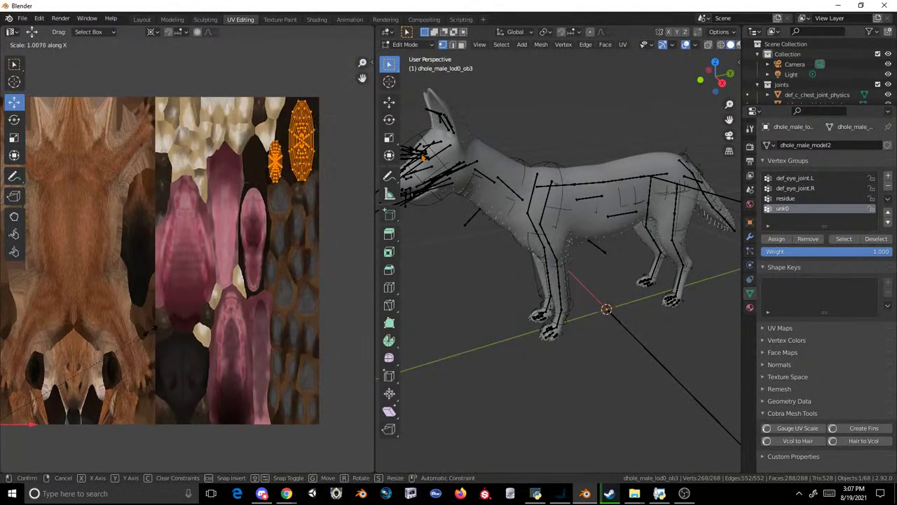
left_click(148, 328)
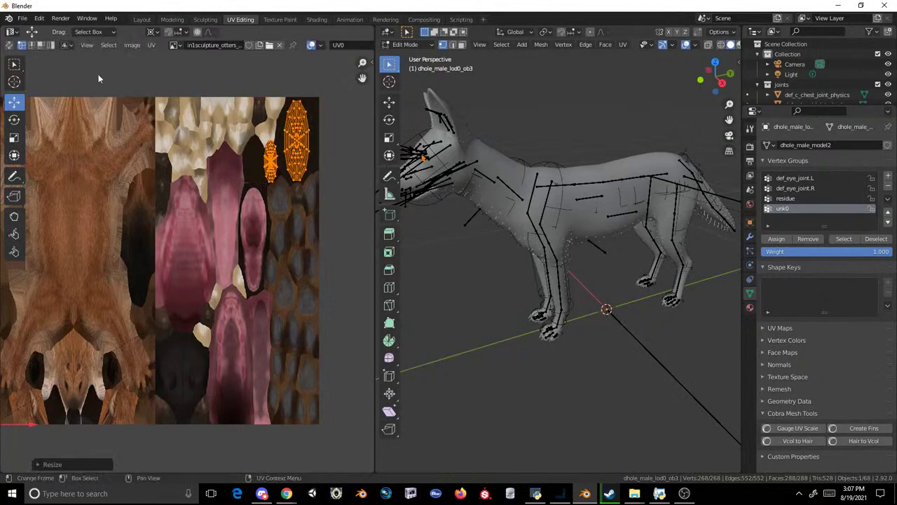
- Join dhole_male_lod0_ob0, dhole_male_lod0_ob2 and dhole_male_lod0_ob3 into a single mesh in the Layout workspace
left_click(142, 19)
key("alt+z")
middle_click_drag(559, 157, 428, 197)
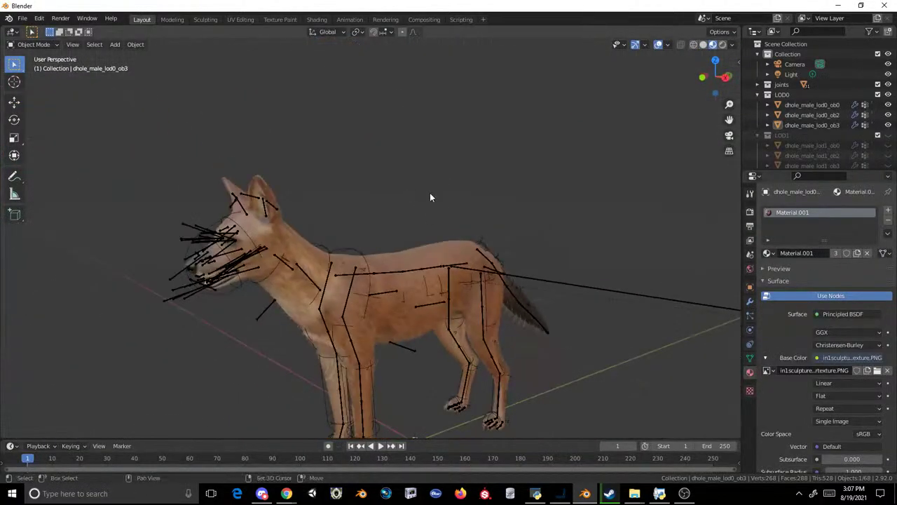
left_click(799, 105)
left_click(797, 114, "shift")
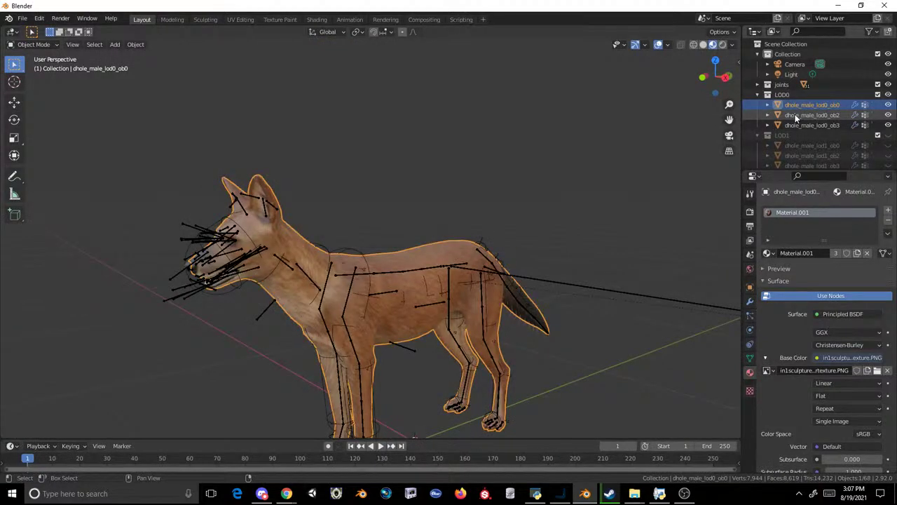
left_click(791, 124, "shift")
key("ctrl+j")
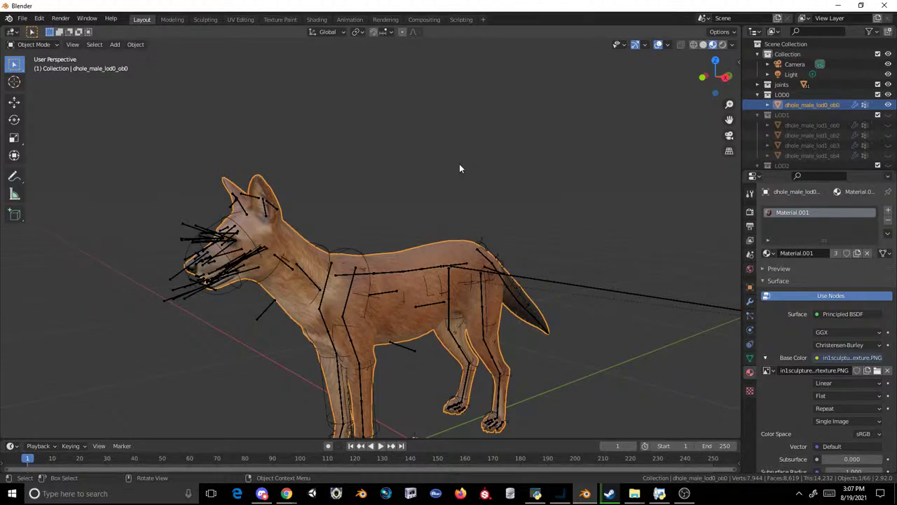
- Switch to the Calculator app and place its window over the 3D viewport
key("super")
type("dalculator")
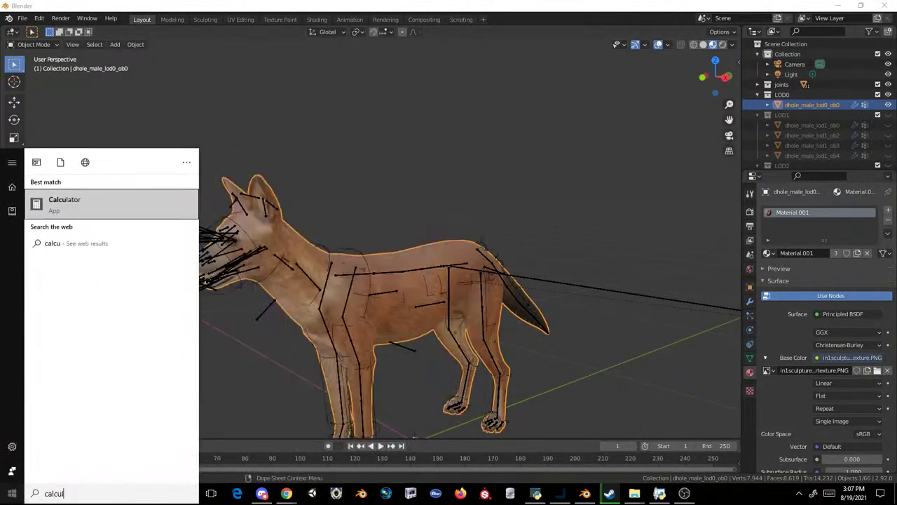
left_click(76, 191)
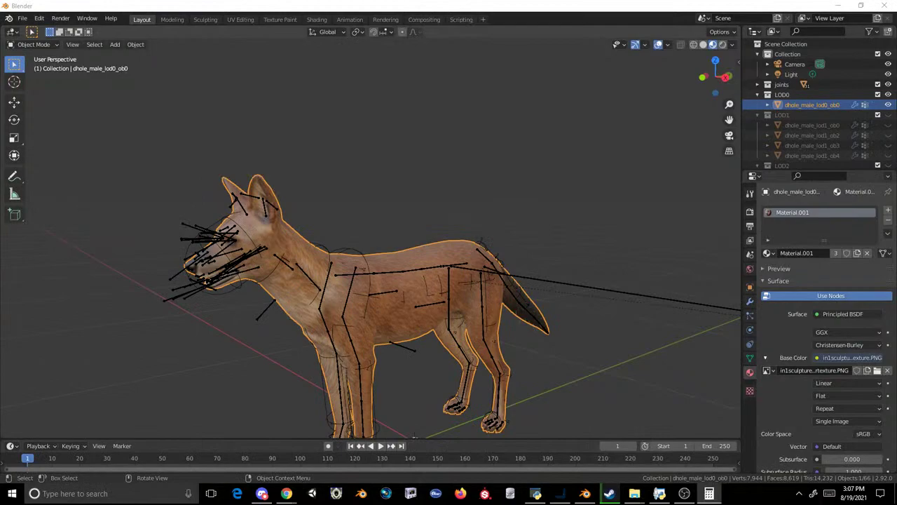
left_click_drag(345, 35, 594, 90)
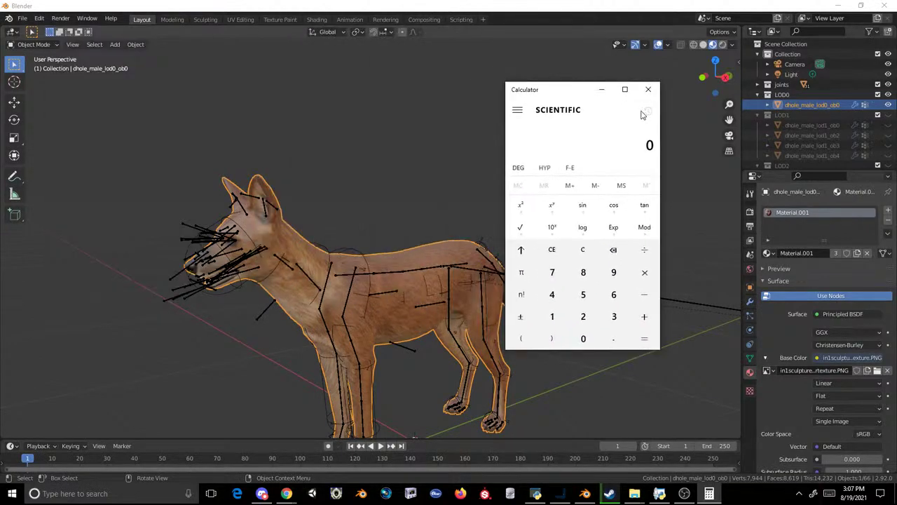
- Calculate 7 × 4
left_click(552, 296)
left_click(550, 252)
left_click(551, 273)
left_click(643, 272)
left_click(551, 294)
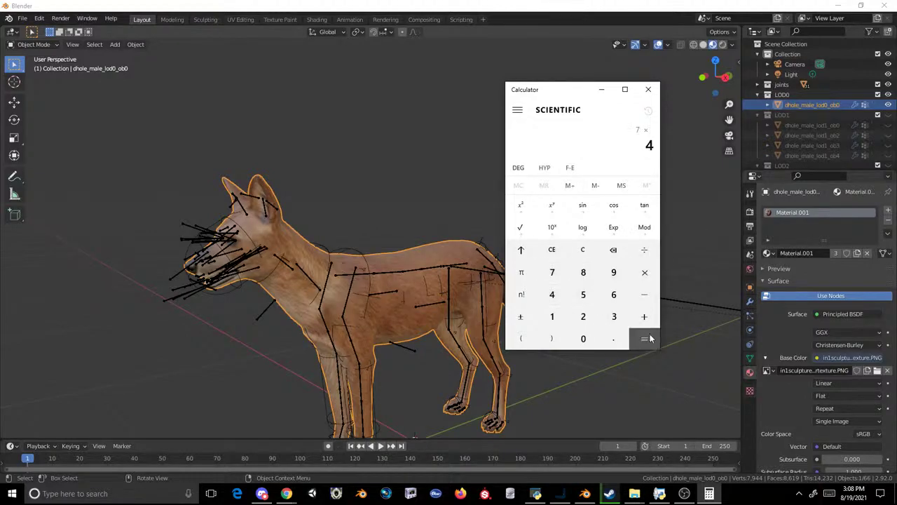
left_click(644, 339)
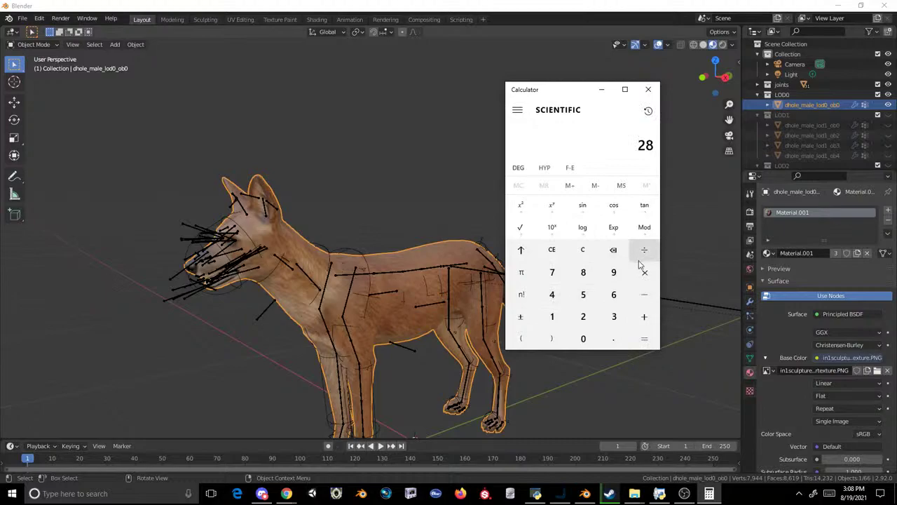
- Add 4 to the calculated product and minimize the Calculator window
left_click(645, 315)
left_click(552, 295)
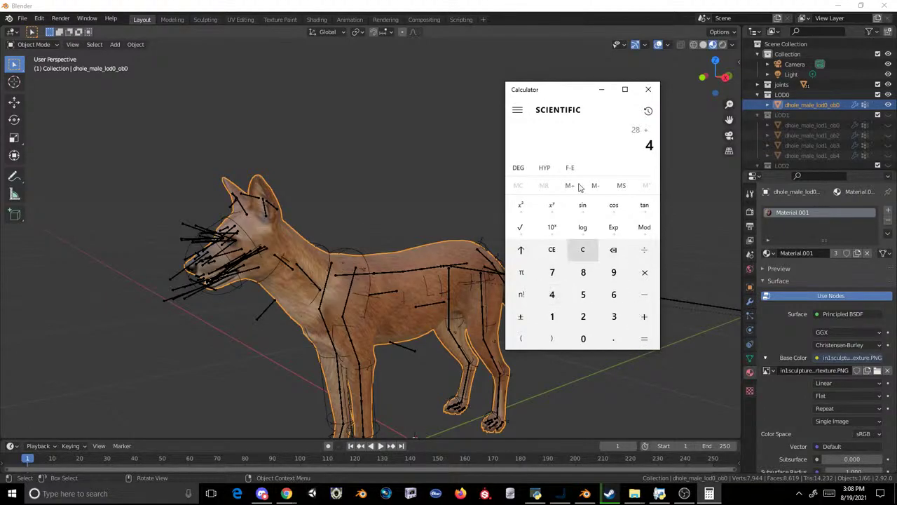
left_click(644, 339)
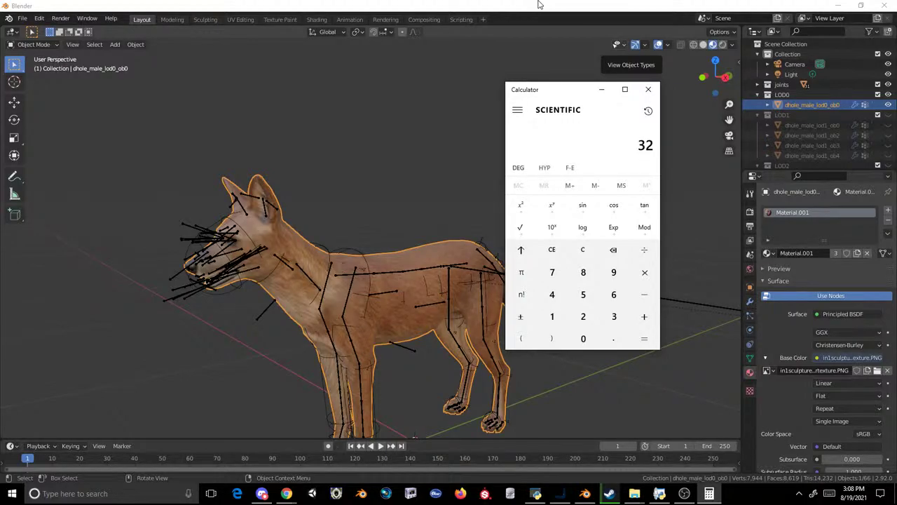
left_click(597, 89)
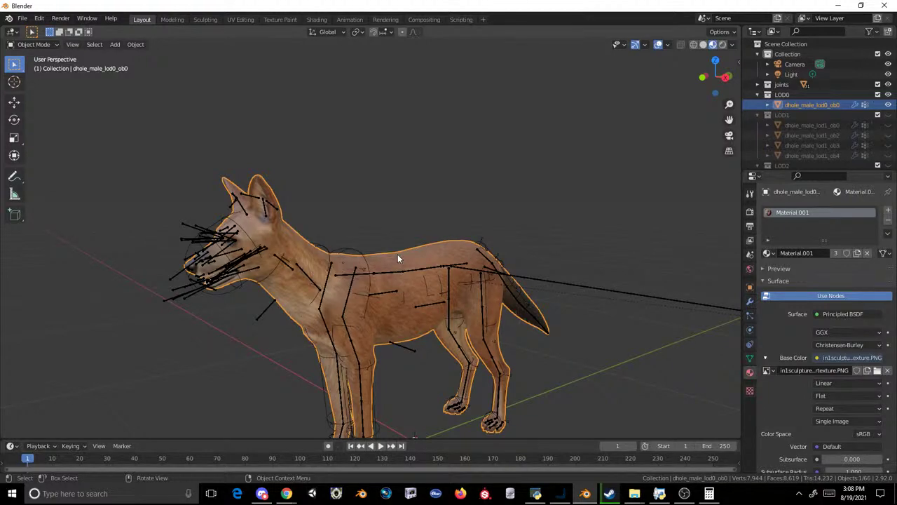
- Inspect the joined dhole's coat texture up close from the side and front, reselecting the dhole_male_lod0_ob0 mesh
key("alt+a")
middle_click_drag(397, 258, 443, 190)
scroll(424, 152, "up", 3)
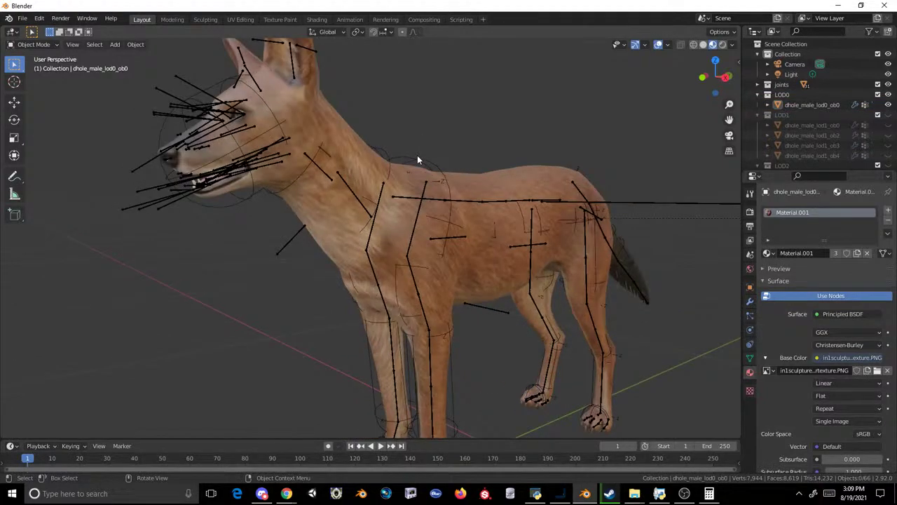
left_click(388, 185)
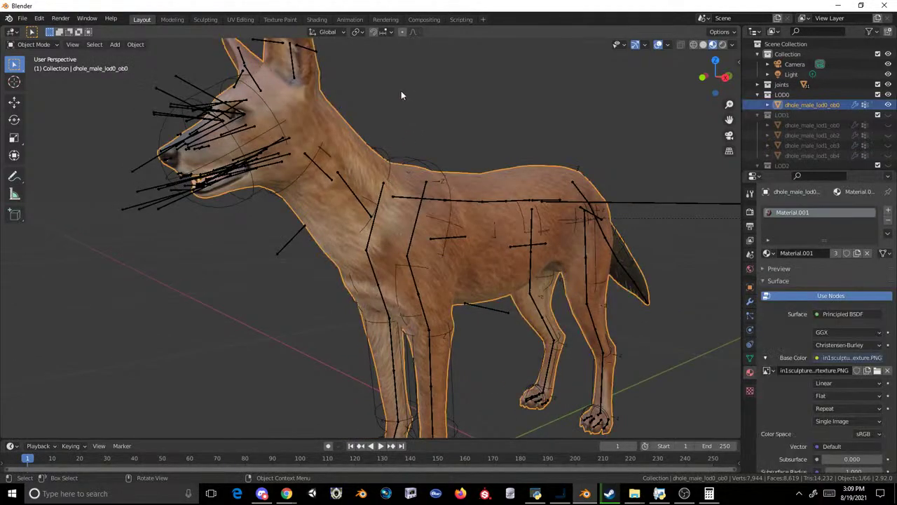
middle_click_drag(401, 95, 522, 105)
- Hide the def_c_root_joint armature temporarily to view the whole dhole without bones, and show it again
scroll(865, 91, "down", 5)
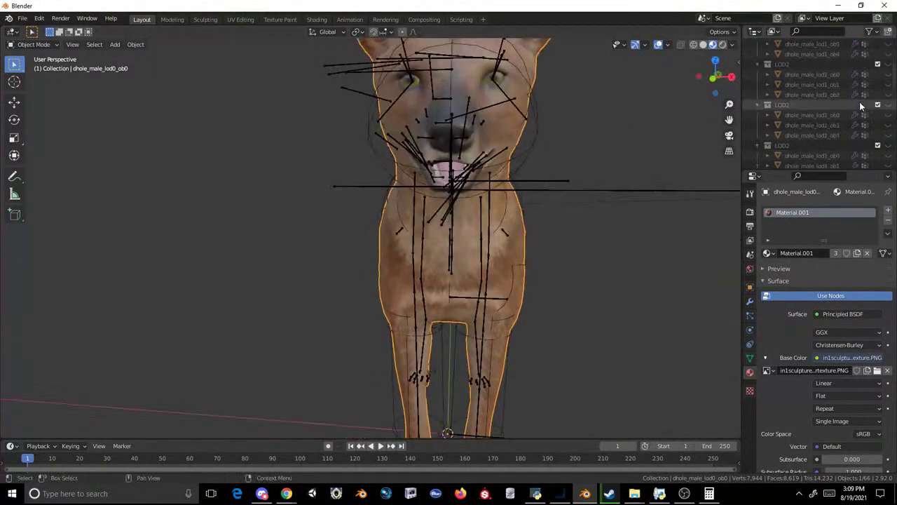
scroll(874, 138, "down", 1)
left_click(888, 135)
middle_click_drag(658, 140, 415, 220)
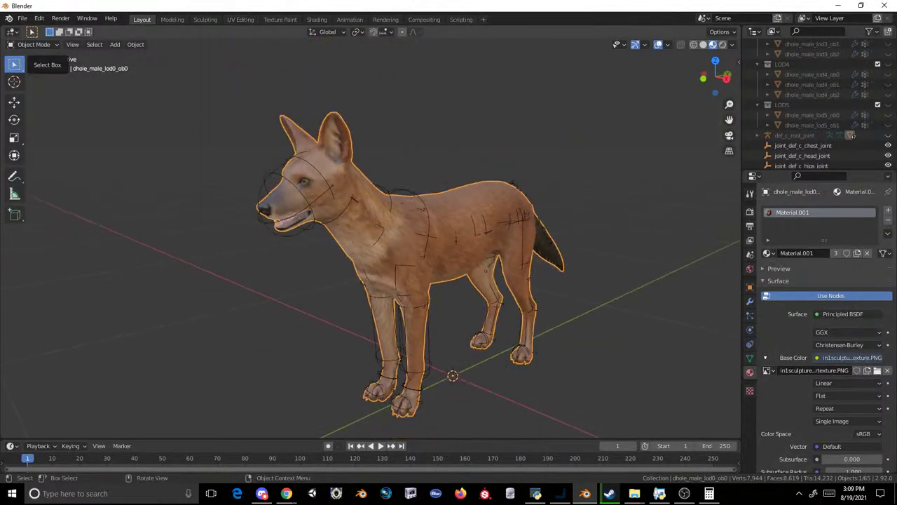
left_click(888, 135)
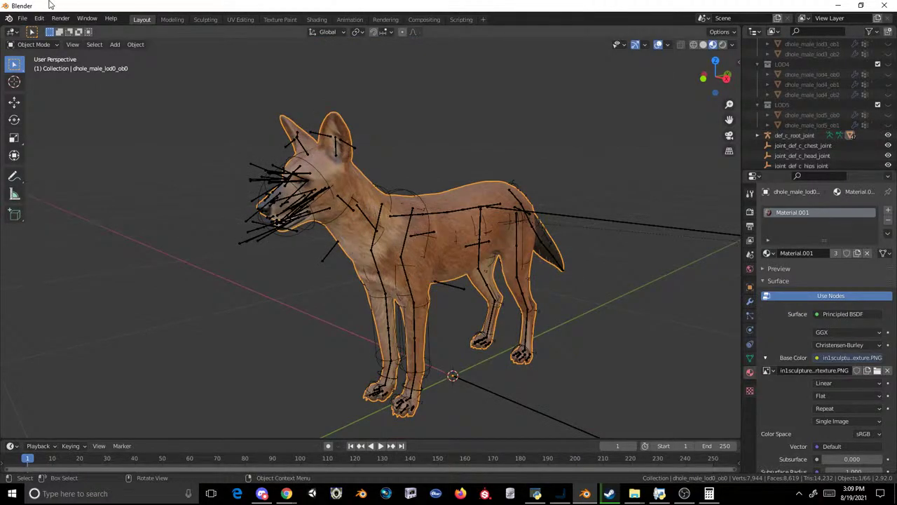
- Start saving the Blender file and browse to the folder D:\Shark mod\Updated Mods\India Set\Dhole
left_click(22, 18)
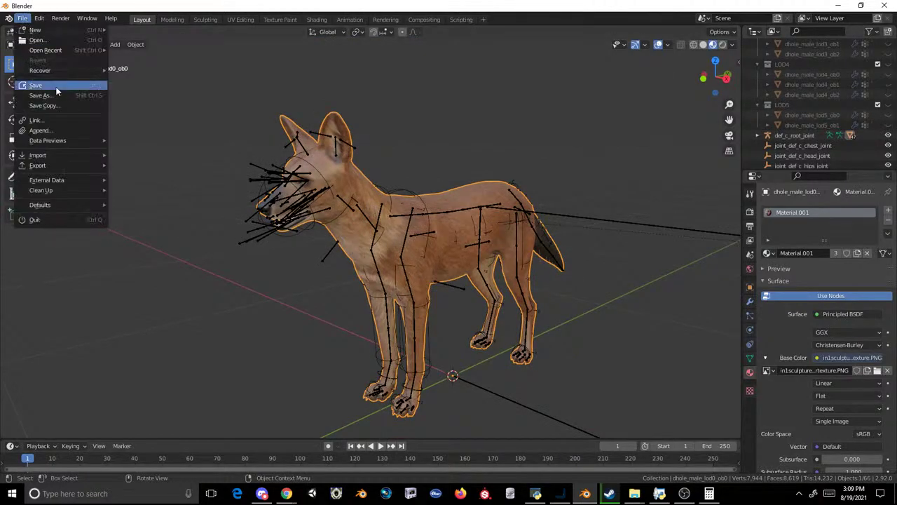
left_click(54, 91)
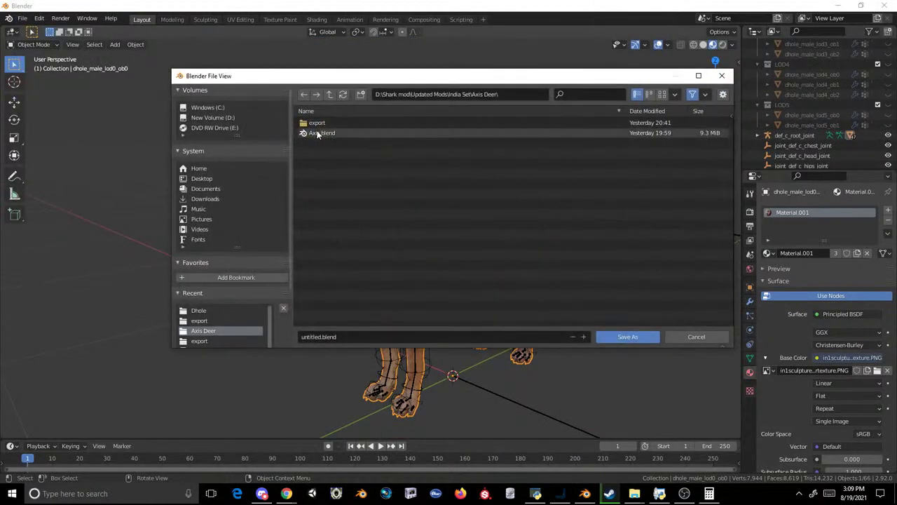
left_click(328, 96)
left_click(329, 96)
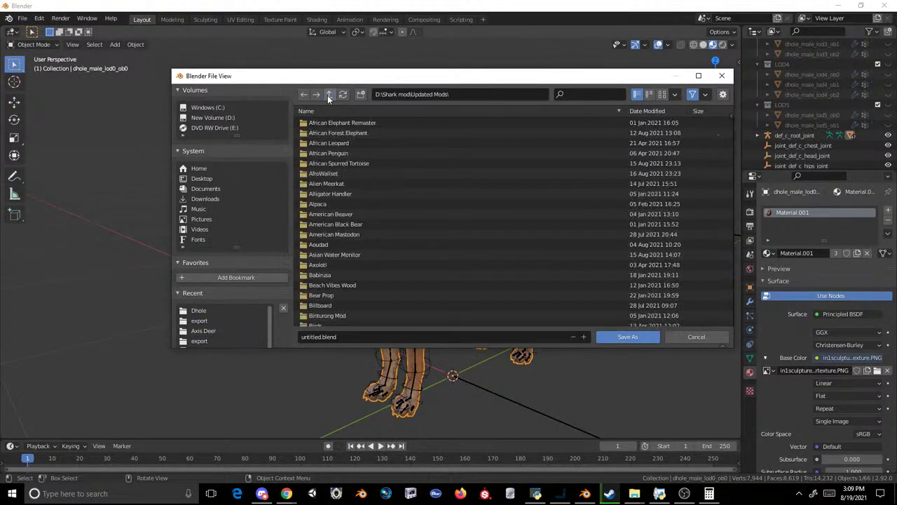
scroll(376, 209, "down", 5)
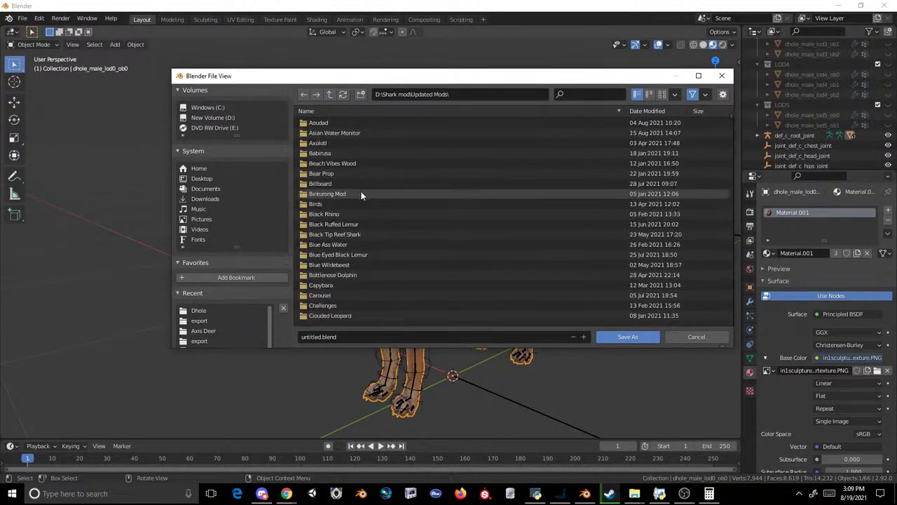
scroll(362, 203, "down", 15)
scroll(365, 199, "down", 3)
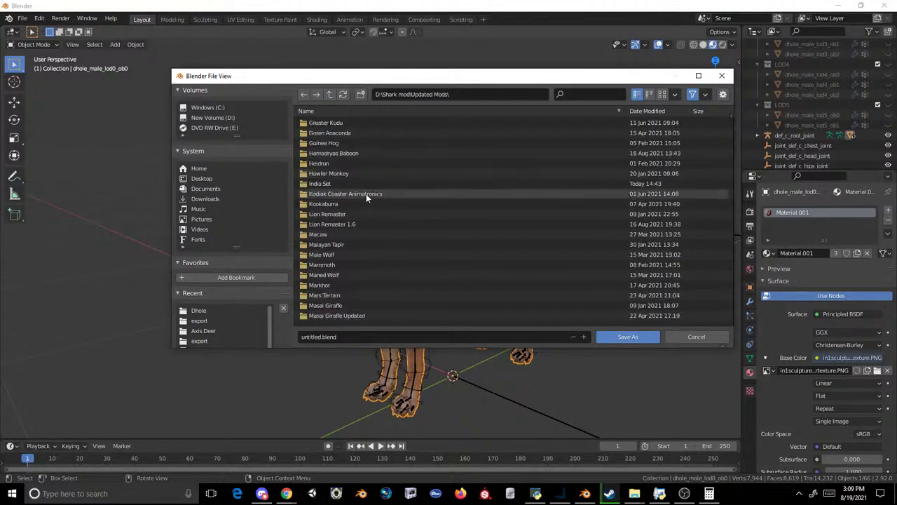
scroll(365, 194, "down", 5)
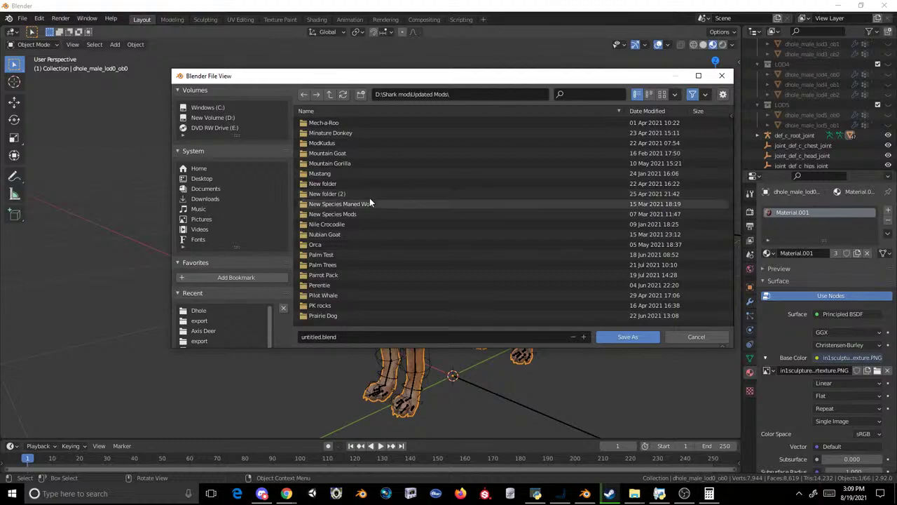
scroll(370, 203, "down", 10)
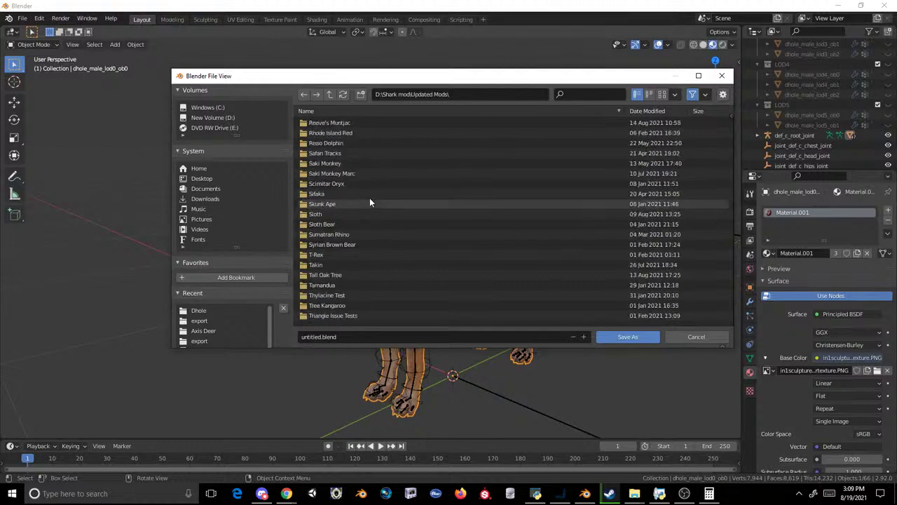
scroll(370, 203, "down", 3)
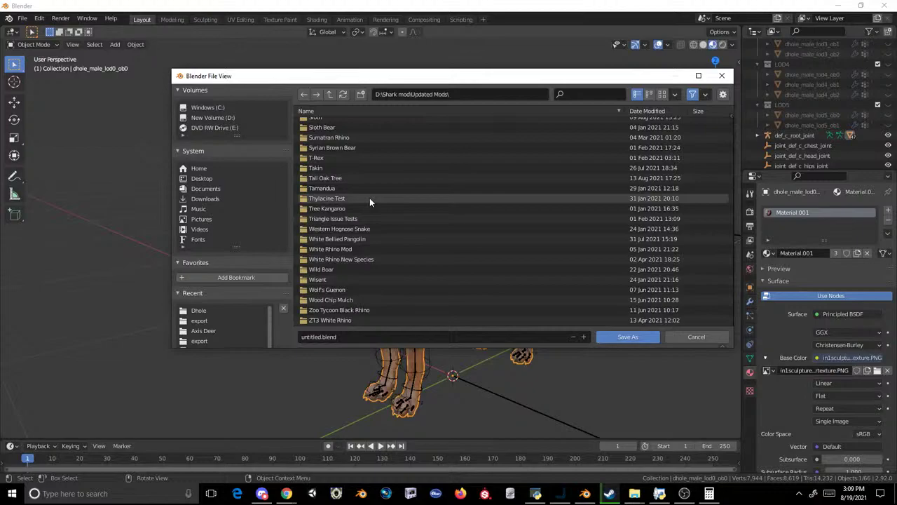
scroll(370, 200, "up", 20)
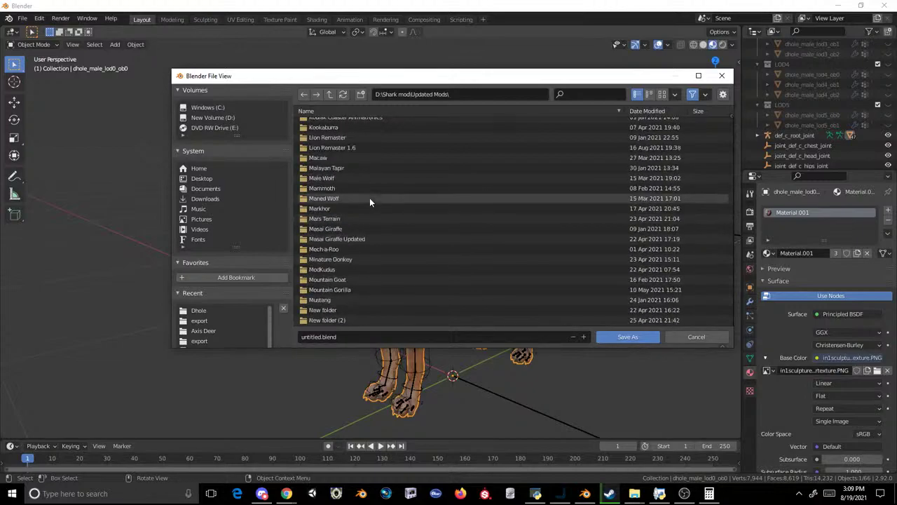
scroll(370, 198, "up", 2)
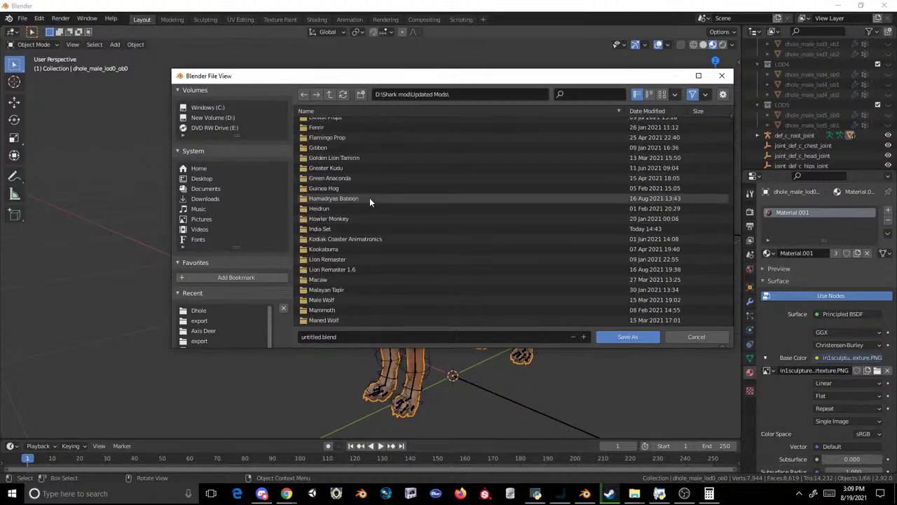
left_click(330, 230)
left_click(329, 156)
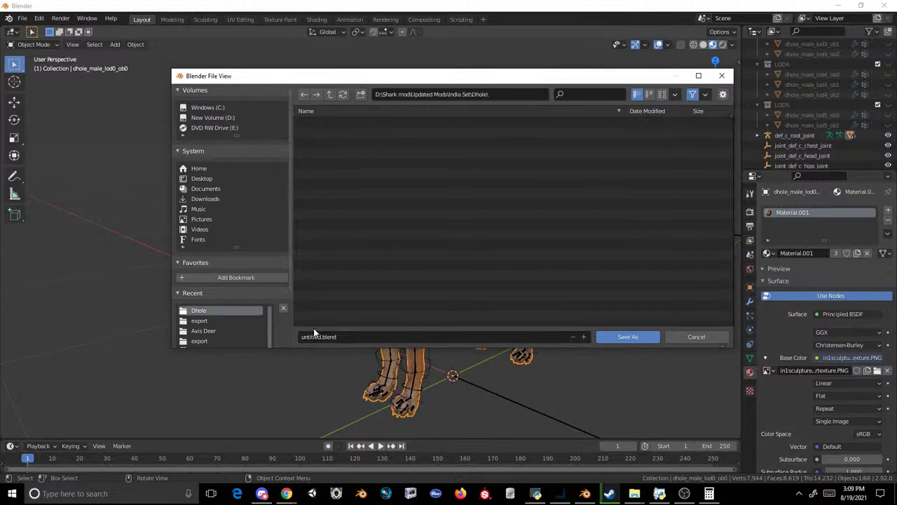
- Name the Blender file Dhole and save it in the chosen folder
type("Dhole")
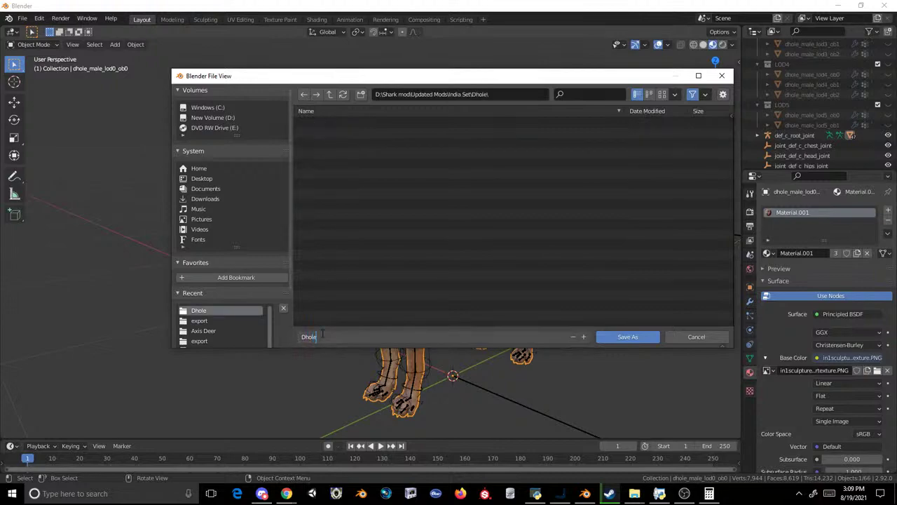
key("Return")
left_click(609, 336)
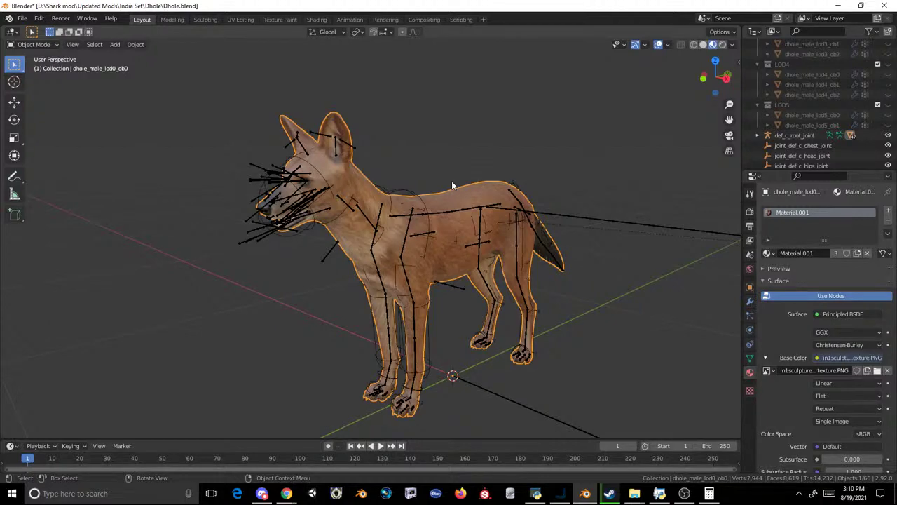
- Show the dhole in right orthographic view and locate the dhole_male_lod0_ob0 mesh in the scene hierarchy
middle_click_drag(452, 186, 373, 183)
left_click(721, 78)
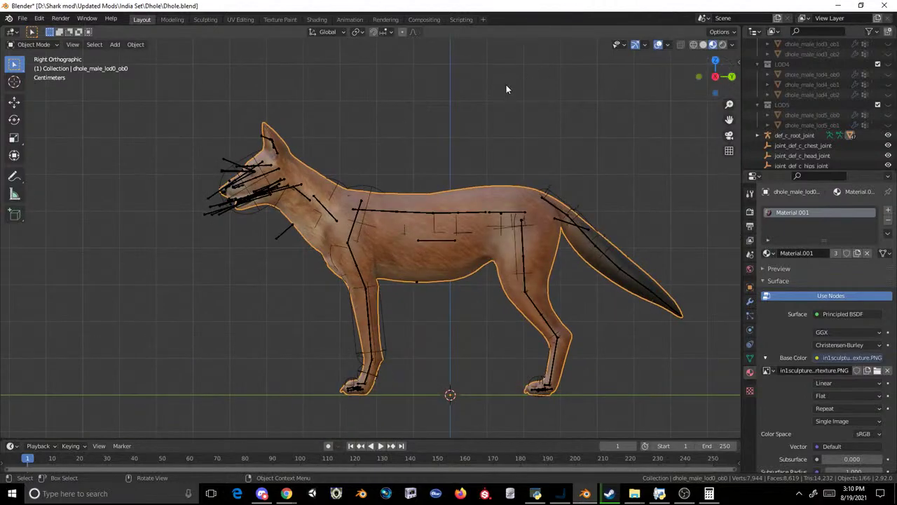
left_click(393, 171)
left_click(318, 194)
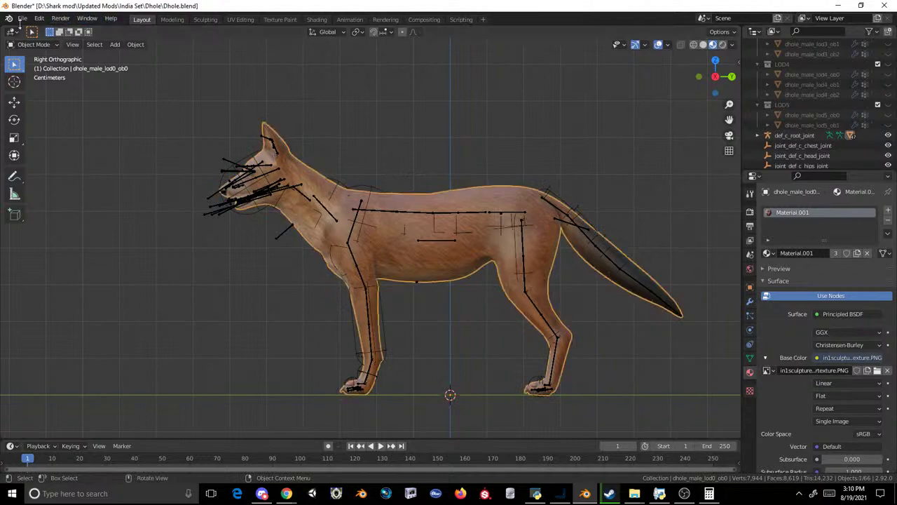
key("KP_Decimal")
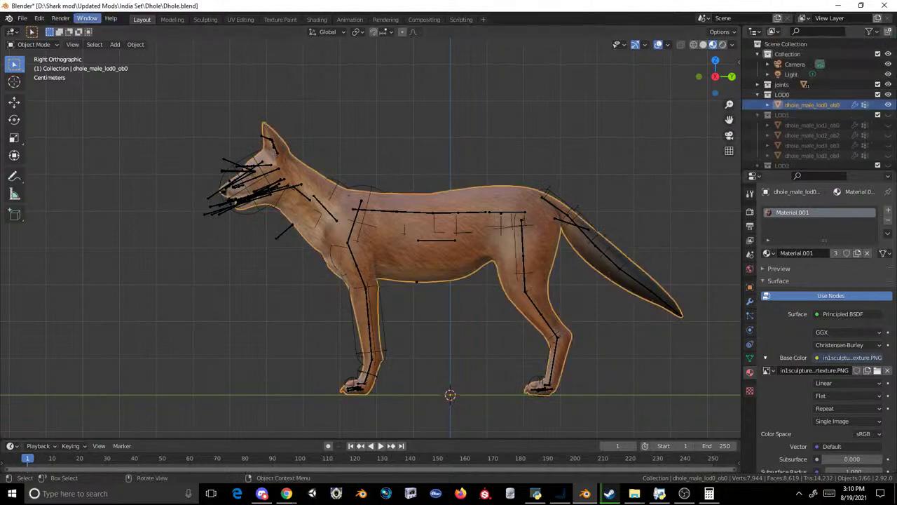
- Save the changes to Dhole.blend and select the def_c_root_joint armature
left_click(23, 18)
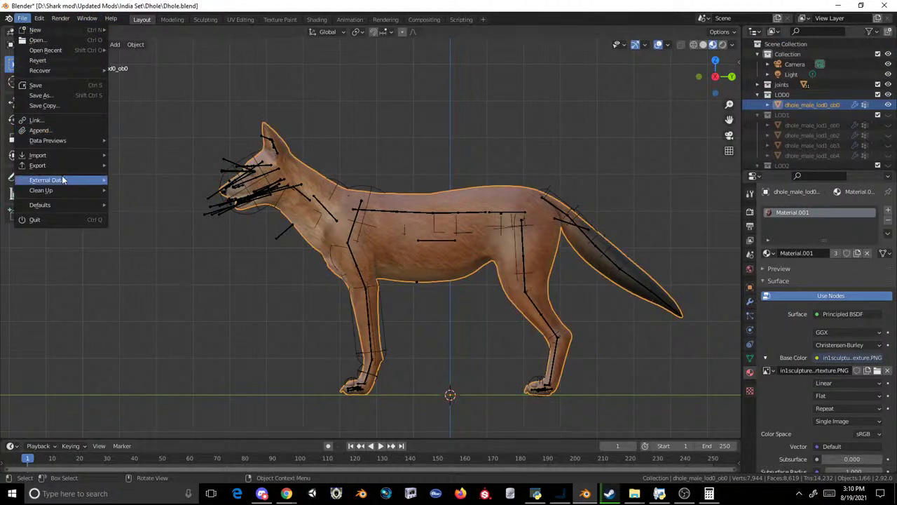
mouse_move(89, 169)
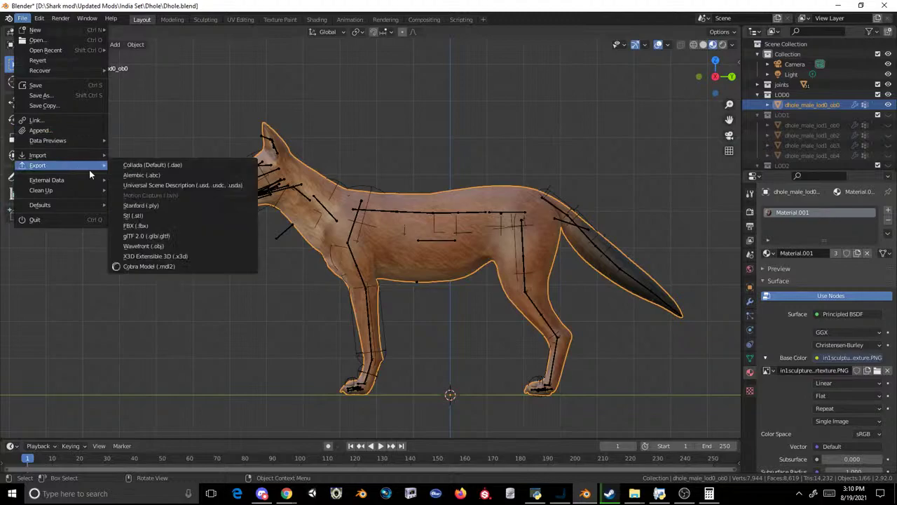
left_click(44, 86)
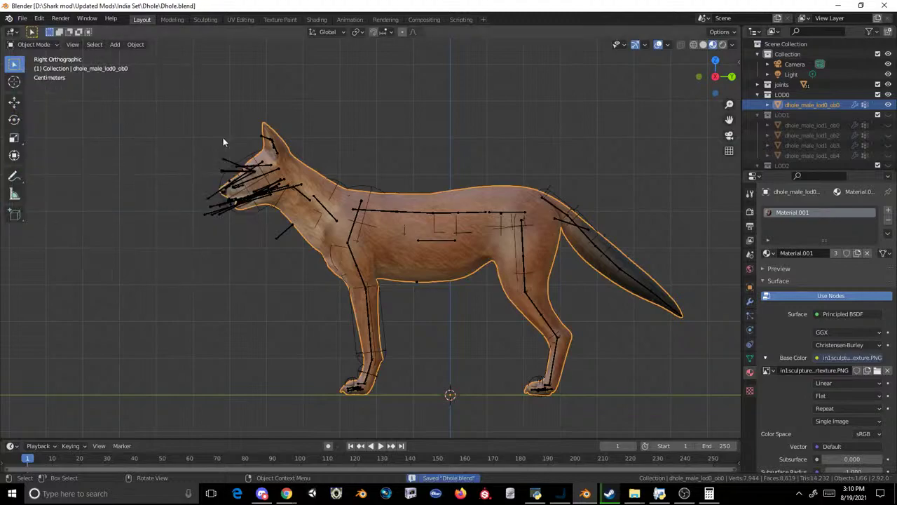
left_click(293, 188)
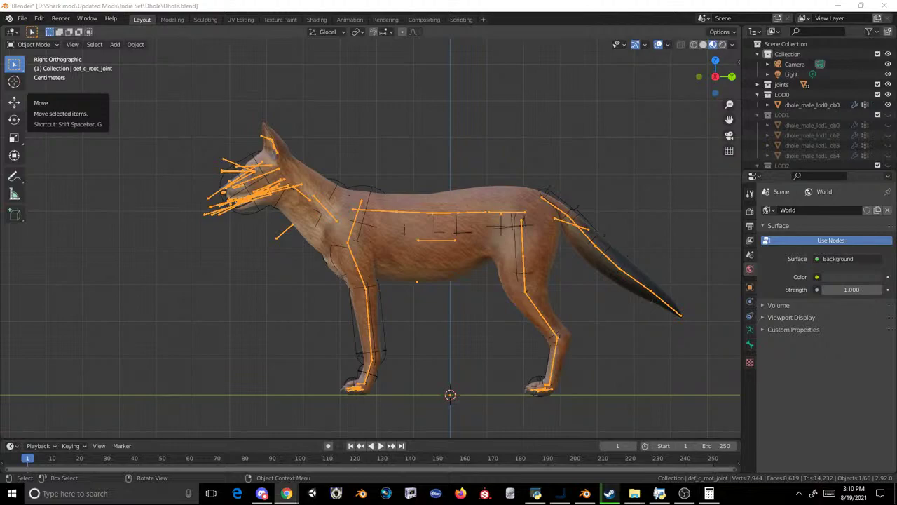
- Switch to Chrome and look through the "happy dhole" image results for a suitable pose reference
key("alt+Tab")
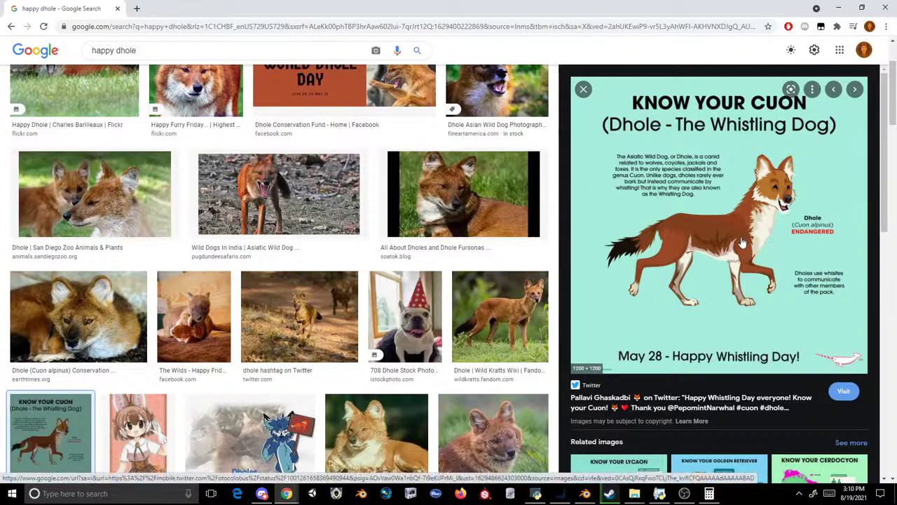
scroll(743, 242, "down", 2)
scroll(504, 250, "down", 3)
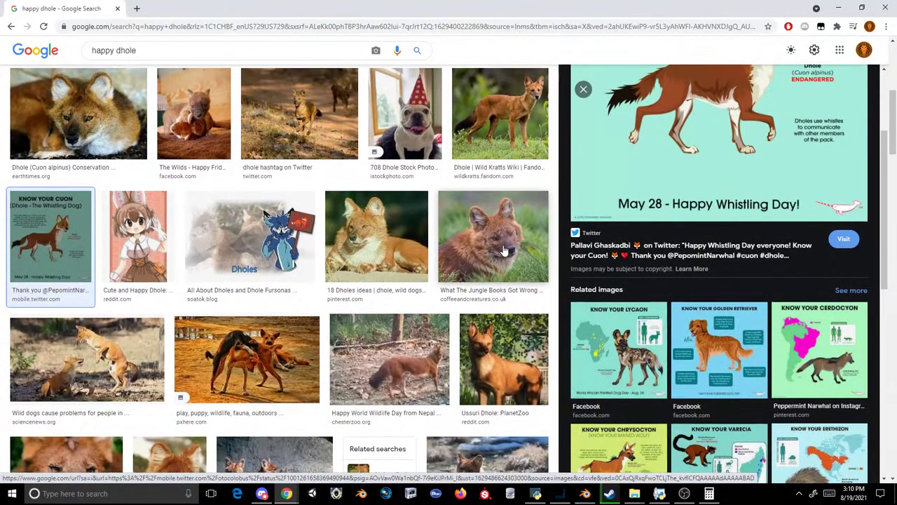
scroll(503, 250, "down", 4)
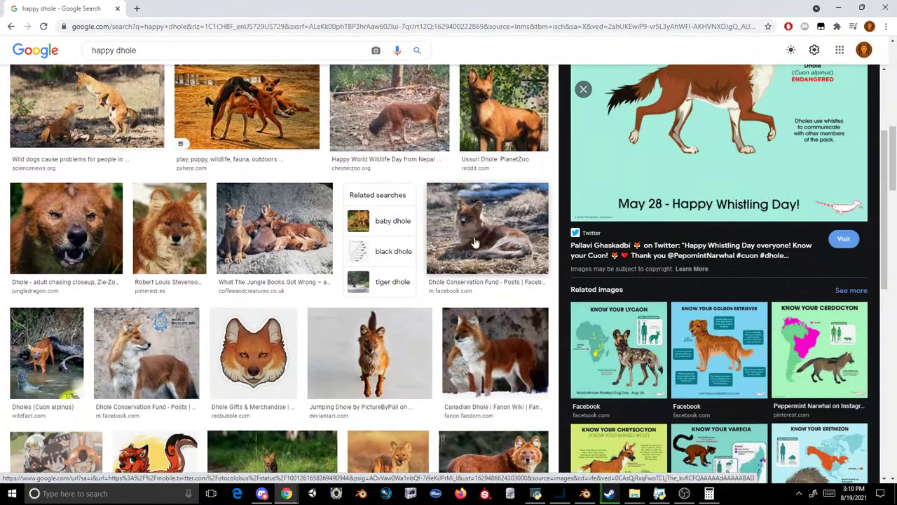
scroll(378, 226, "down", 9)
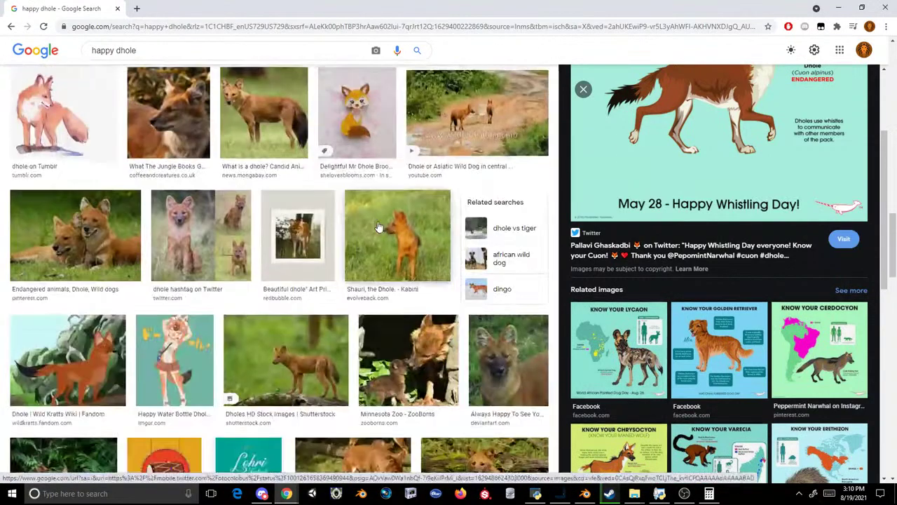
- Search Google Images for "dhole hunting" and look through the results for a pose reference
triple_click(149, 51)
type("d")
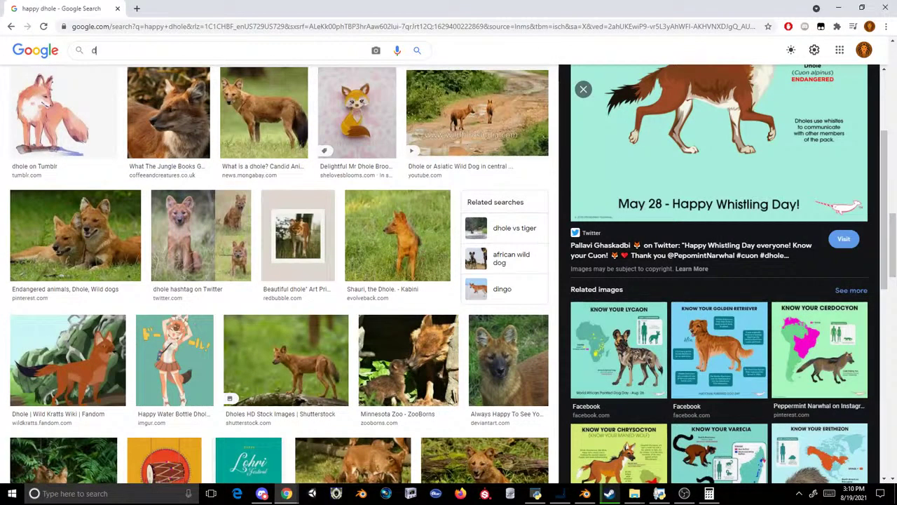
type("hole hunting")
key("Return")
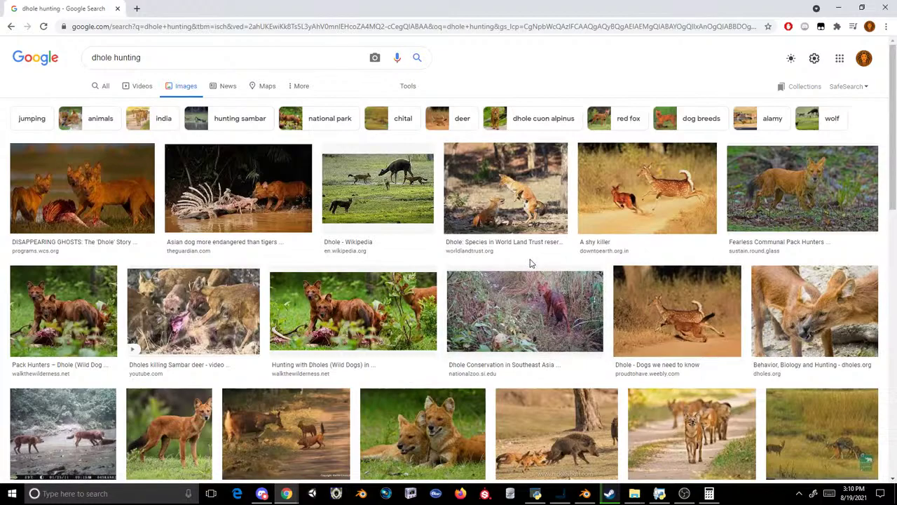
scroll(527, 253, "down", 8)
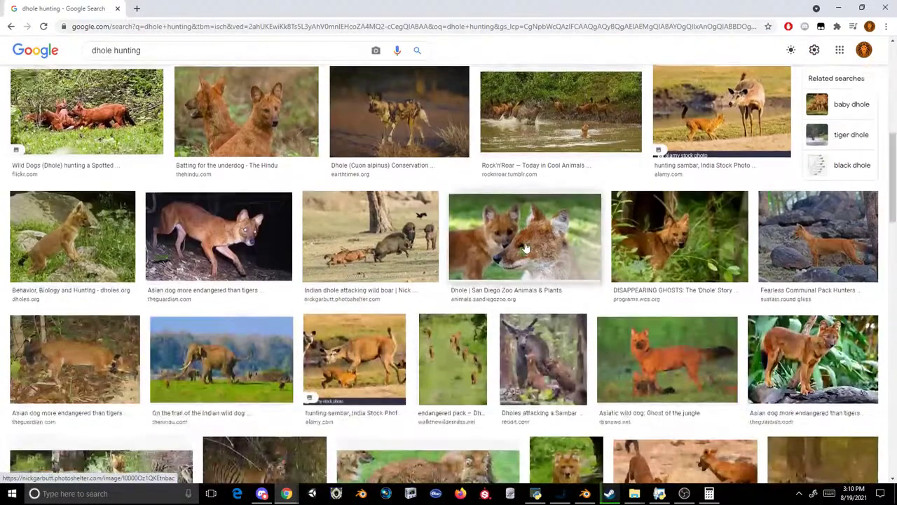
- Look through the "dhole hunting" image results and open the picture of a dhole attacking wild boar as a pose reference
scroll(524, 235, "down", 2)
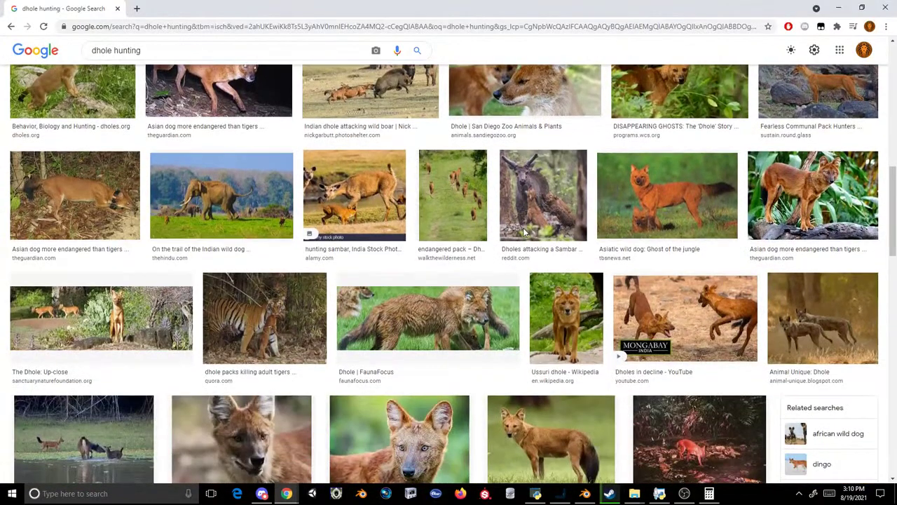
scroll(524, 234, "up", 1)
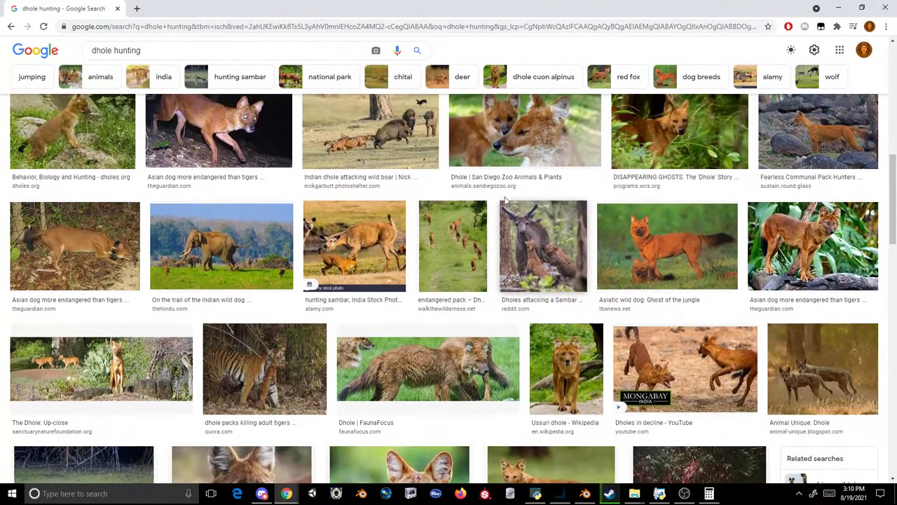
left_click(398, 130)
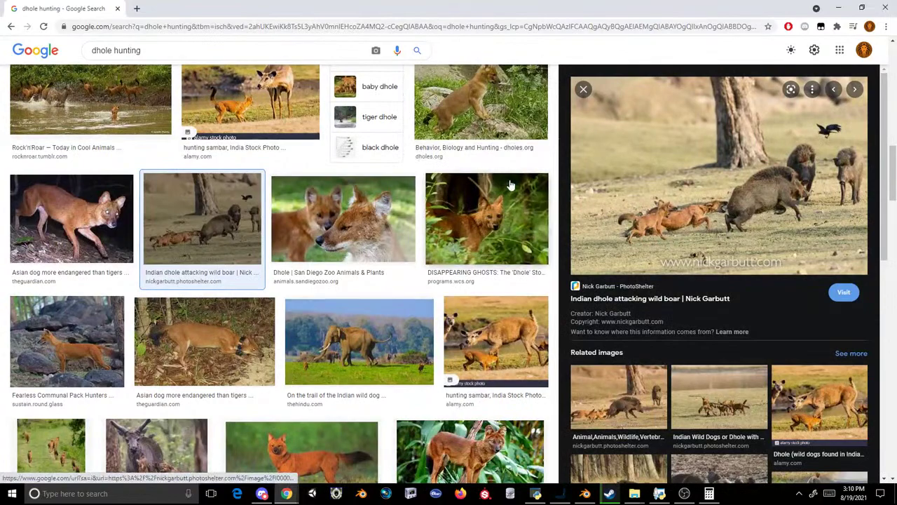
left_click(614, 382)
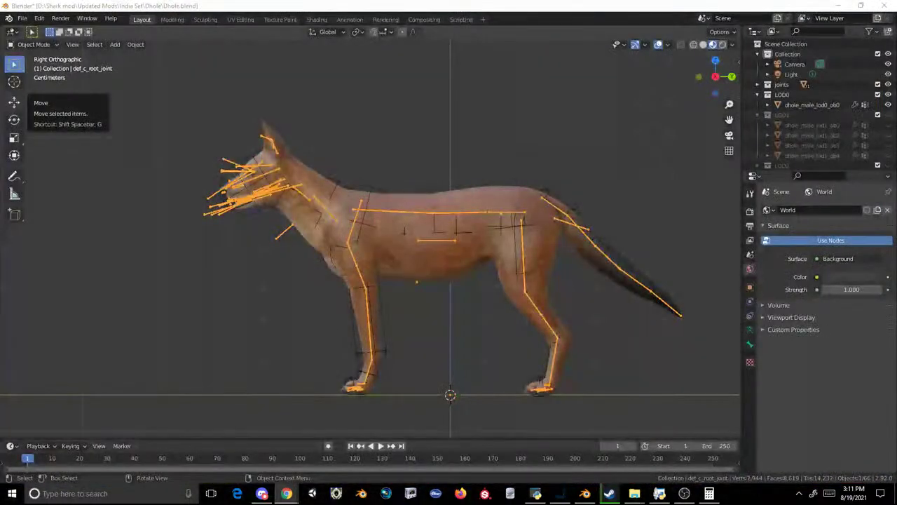
- Switch back to Blender, select the def_c_root_joint armature and put it in Pose Mode
left_click(436, 162)
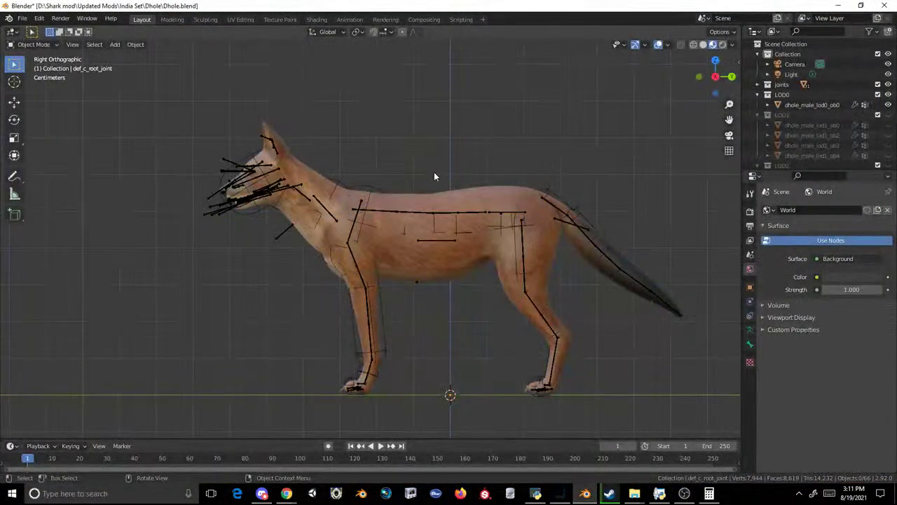
left_click(429, 199)
left_click(396, 214)
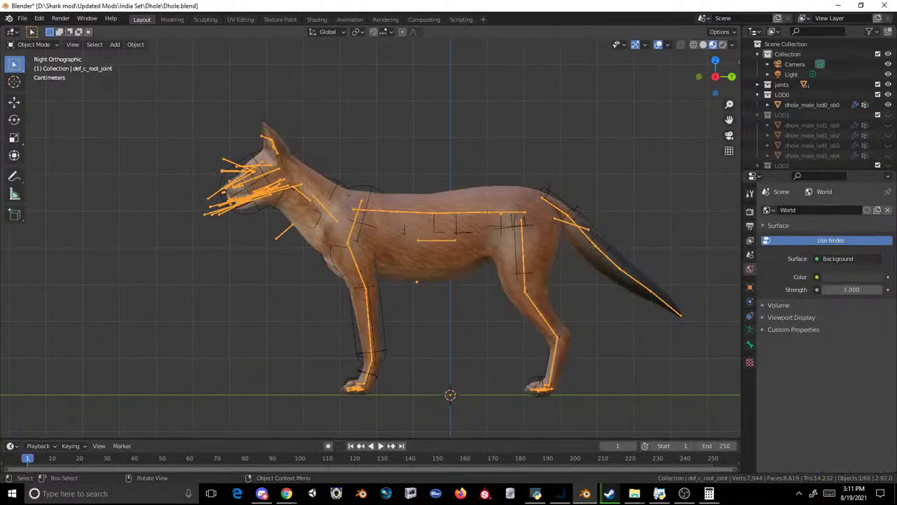
left_click(286, 493)
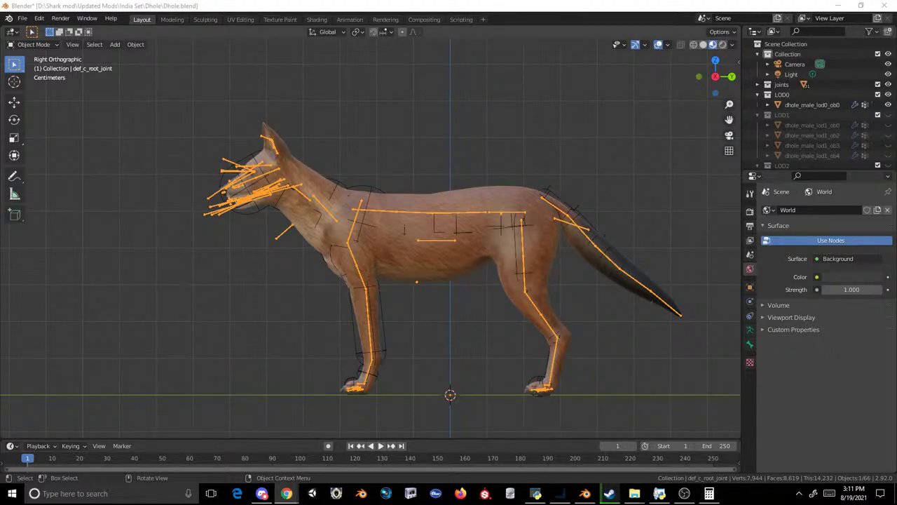
left_click(452, 160)
left_click(435, 218)
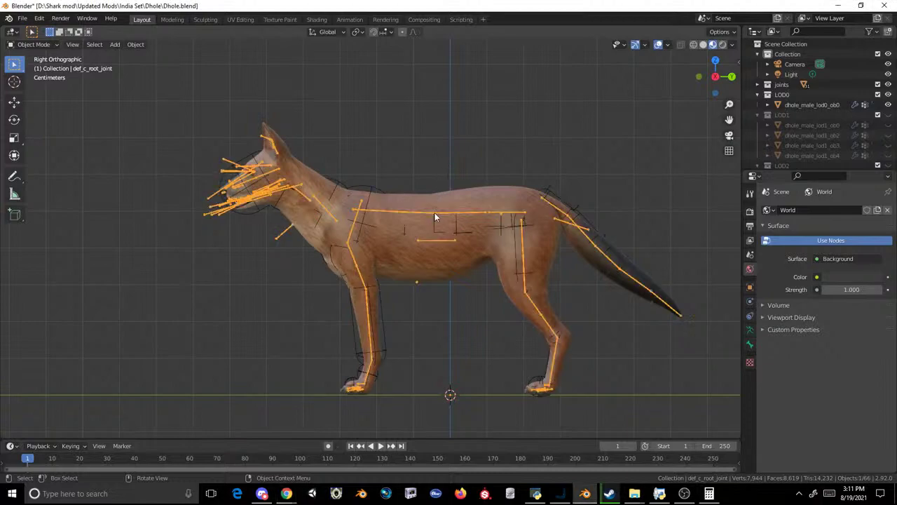
left_click(34, 44)
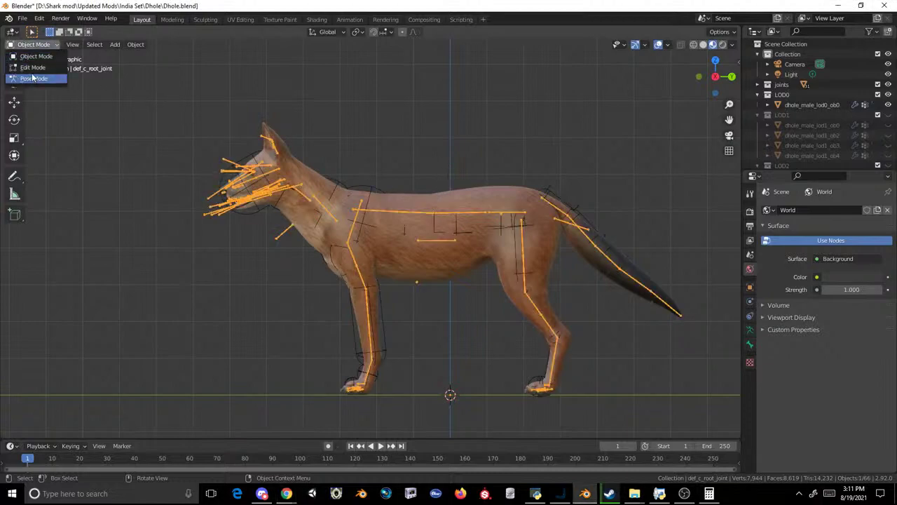
left_click(33, 78)
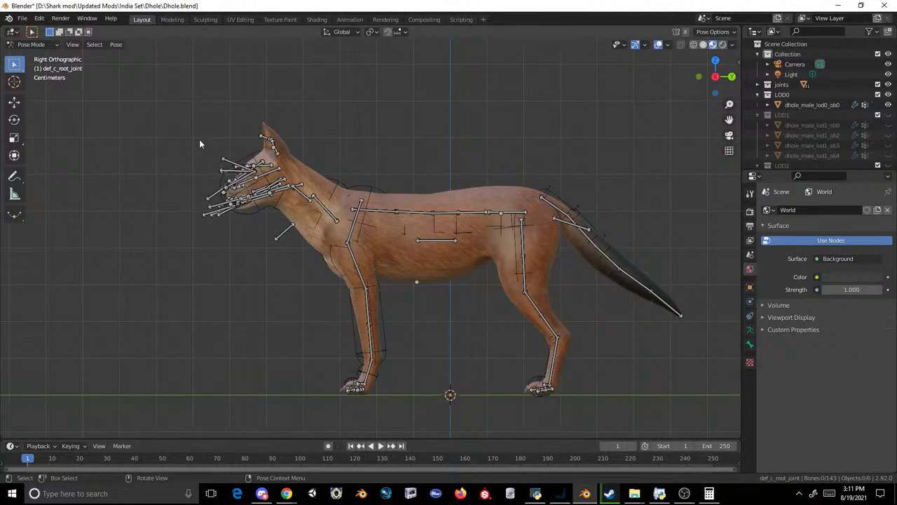
- Try to move the lower leg and paw bones of all four legs upward together
left_click_drag(195, 57, 674, 292)
left_click_drag(578, 327, 332, 406)
key("c")
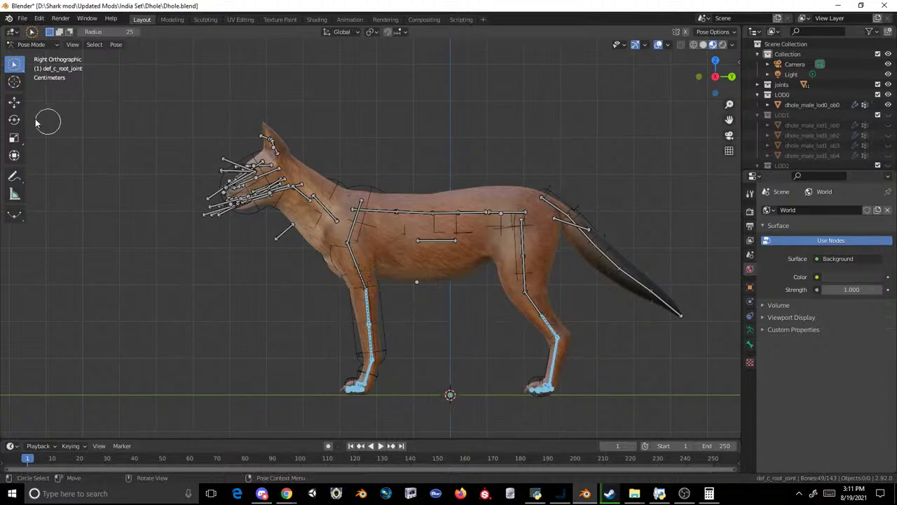
left_click(14, 102)
left_click_drag(482, 287, 464, 219)
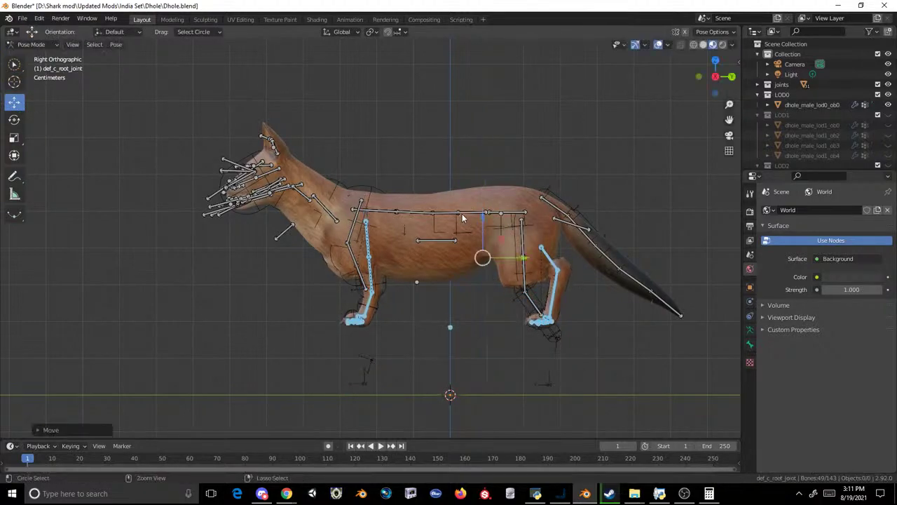
key("ctrl+z")
- Box-select the lower leg and paw bones of both front legs and rotate them forward and up
mouse_move(425, 312)
left_mouse_down()
mouse_move(382, 308)
mouse_move(305, 387)
left_mouse_up()
left_click(4, 66)
left_click_drag(13, 64, 59, 89)
left_click_drag(400, 313, 286, 413)
key("r")
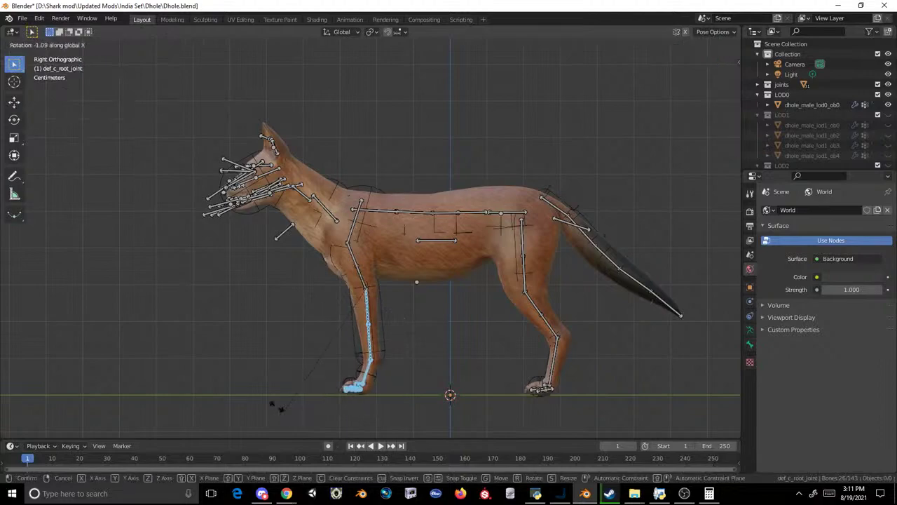
left_click(204, 293)
scroll(288, 316, "up", 5)
middle_click_drag(207, 405, 381, 233, "shift")
scroll(371, 223, "up", 3)
middle_click_drag(312, 311, 328, 277, "shift")
left_click(309, 305)
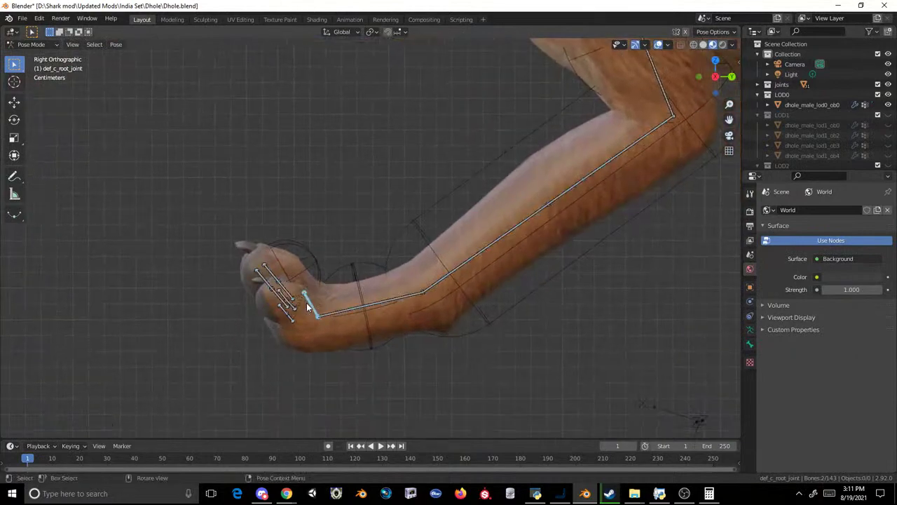
key("r")
right_click(201, 212)
left_click(341, 308)
key("r")
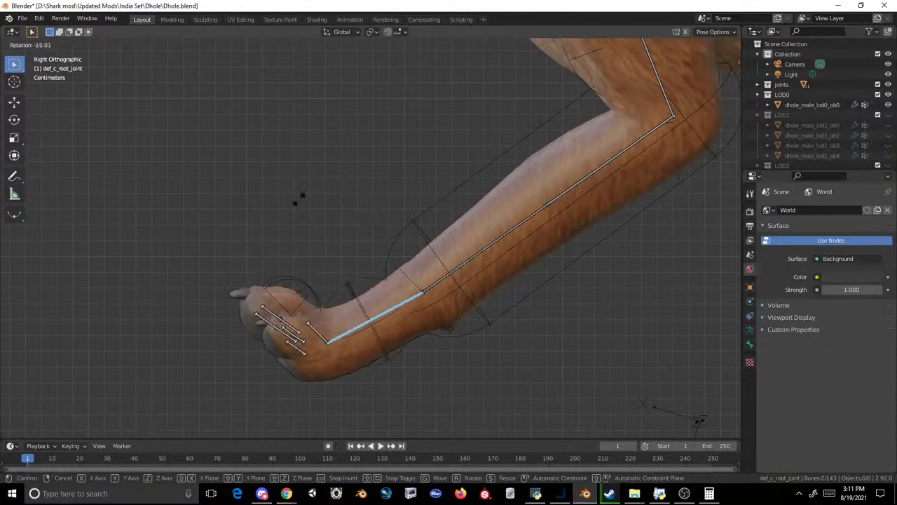
right_click(308, 293)
- Rotate the front paw bones downward so both front paws point forward roughly level
left_click(309, 295)
key("r")
left_click(229, 241)
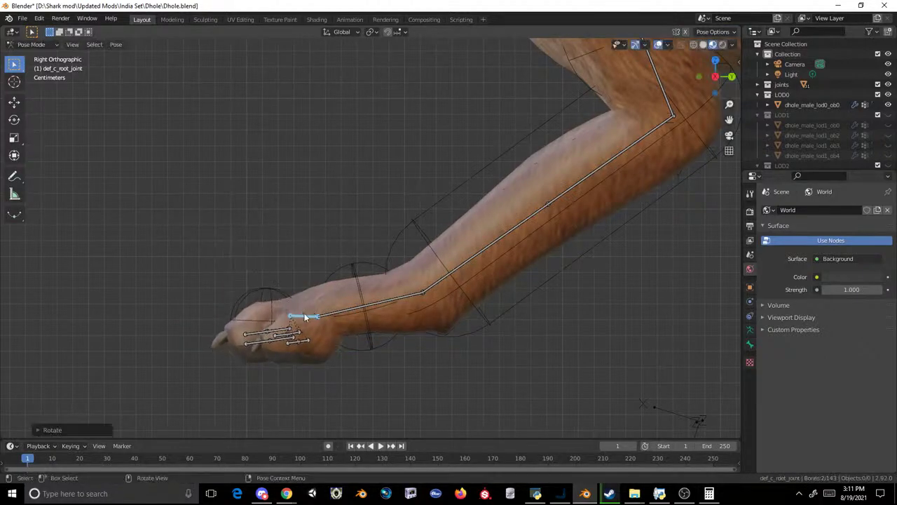
- Try to shift the front paw bones slightly with the Move tool
left_click(14, 101)
mouse_move(318, 316)
left_mouse_down()
mouse_move(312, 332)
mouse_move(313, 323)
left_mouse_up()
key("ctrl+z")
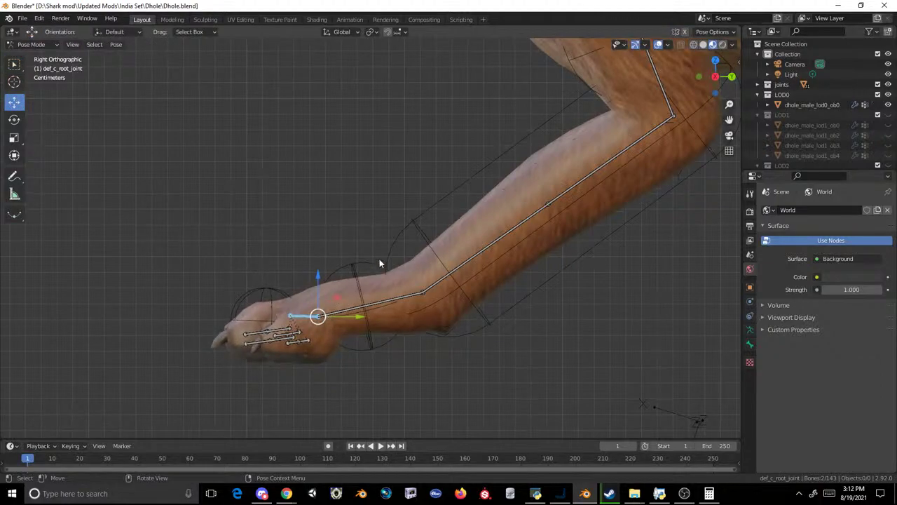
- Rotate the upper bones of both hind legs backward so the thighs stretch behind the body
scroll(448, 217, "down", 5)
middle_click_drag(611, 150, 468, 201, "shift")
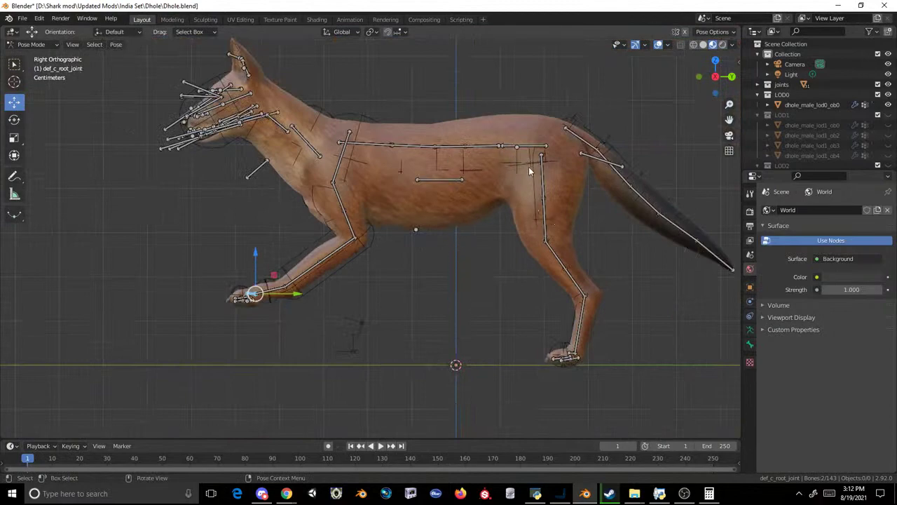
scroll(543, 277, "up", 4)
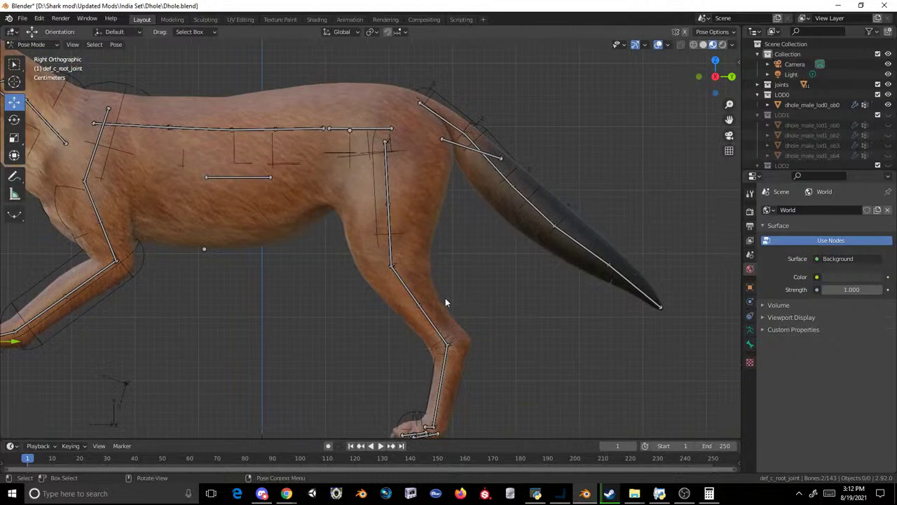
middle_click_drag(229, 284, 291, 203, "shift")
key("r")
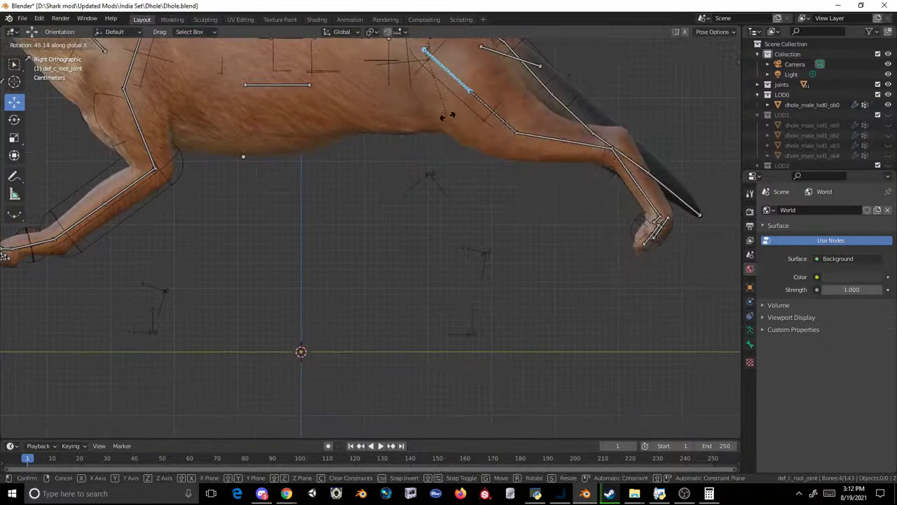
left_click(468, 142)
left_click(469, 143)
key("r")
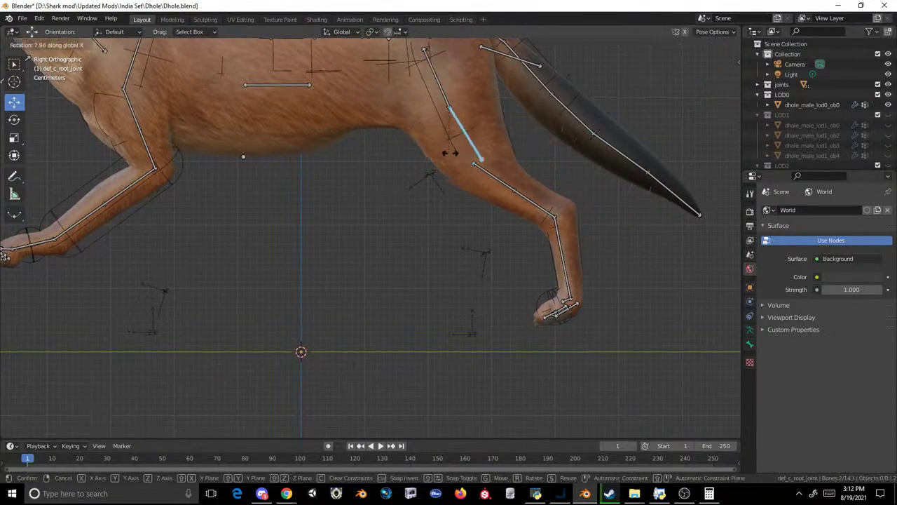
left_click(491, 168)
- Rotate both lower hind legs backward and turn the hind paws around the global X axis to match
left_click(495, 174)
key("r")
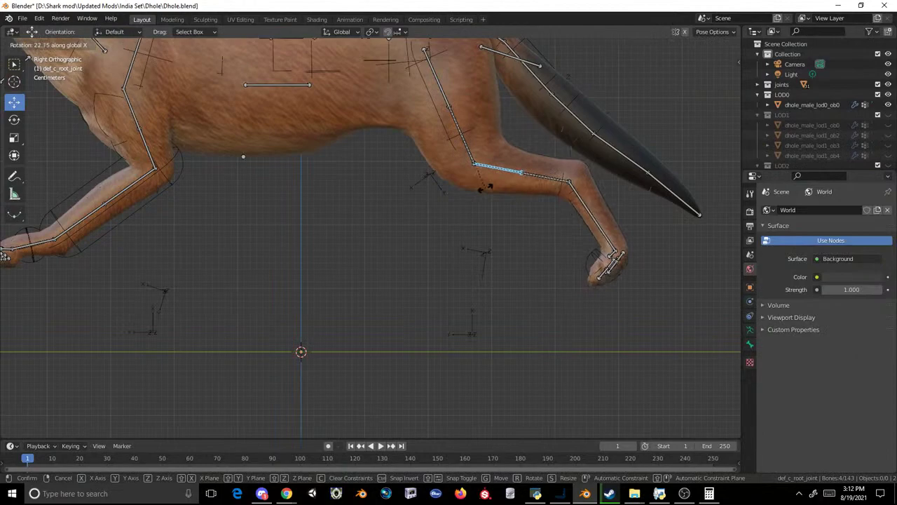
left_click(488, 186)
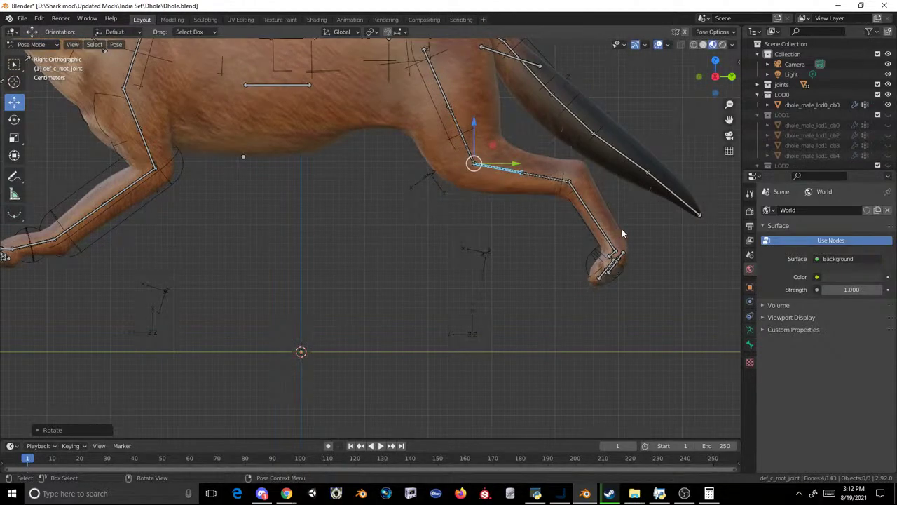
left_click(610, 254)
key("r")
key("x")
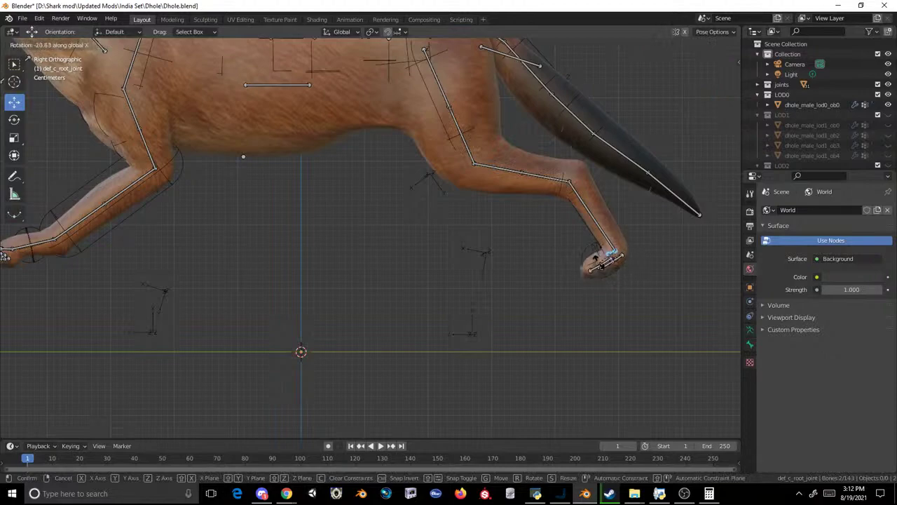
left_click(4, 256)
- Select the shoulder bones of the far front leg and rotate them about -25° in right orthographic view
scroll(399, 204, "down", 3)
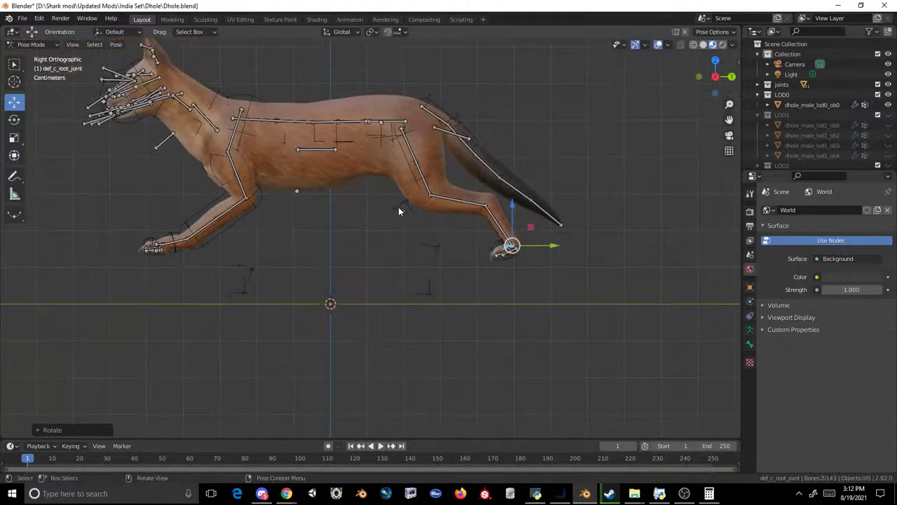
middle_click_drag(302, 239, 432, 180)
left_click_drag(420, 197, 420, 197)
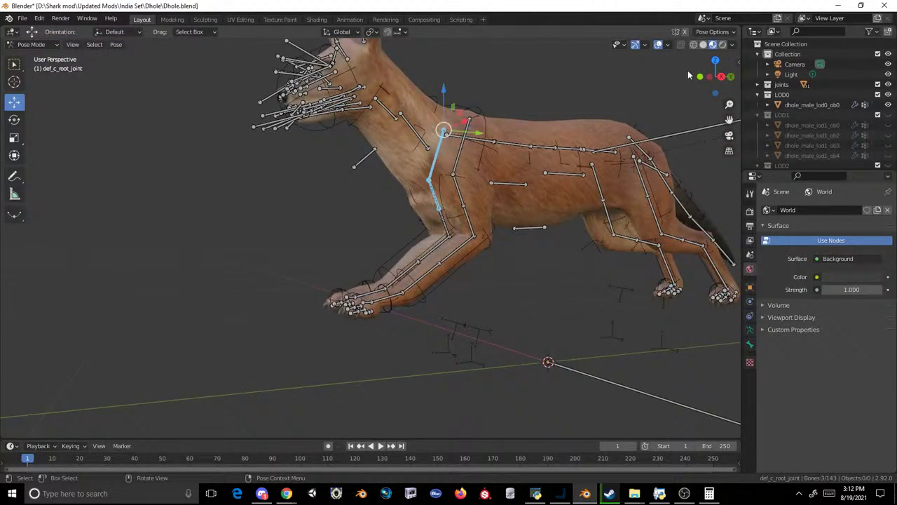
left_click(720, 77)
key("r")
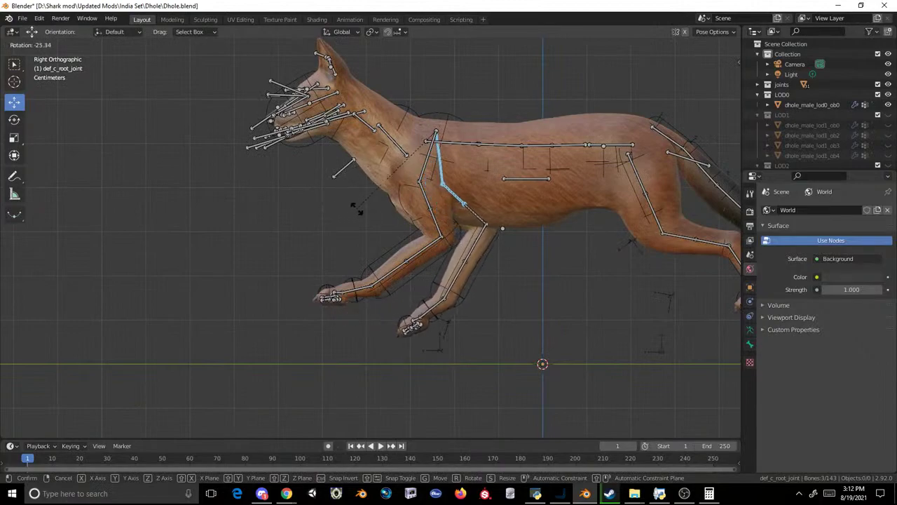
left_click(495, 270)
- Rotate the lower part of the far front leg about -20° around the global X axis so it reaches forward
key("r")
key("x")
left_click_drag(466, 240, 464, 241)
left_click(483, 244)
key("r")
key("x")
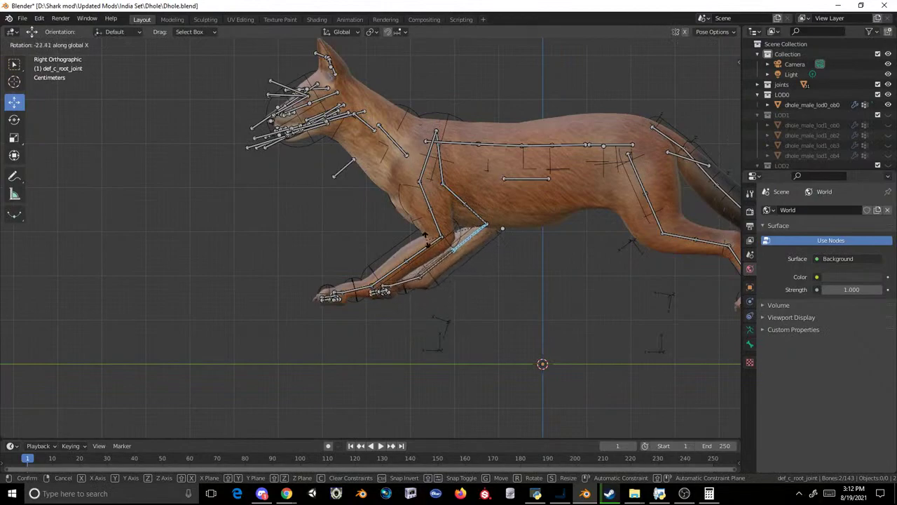
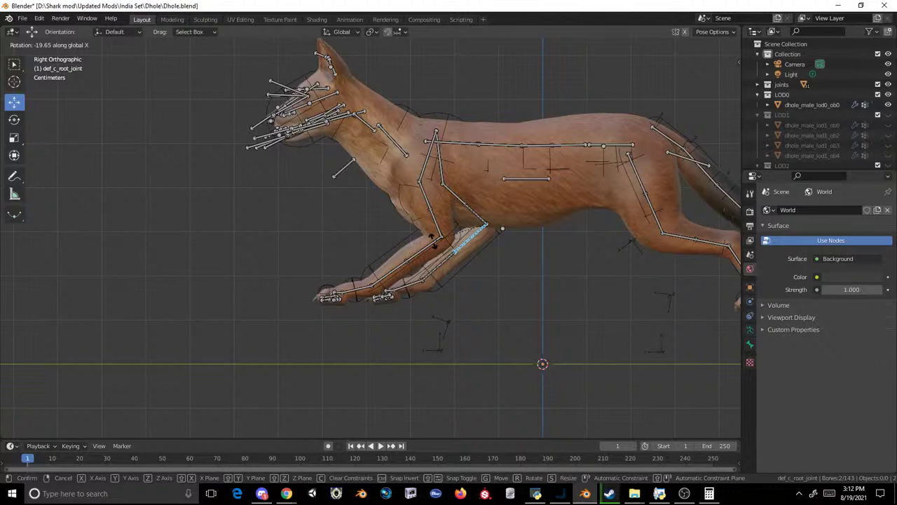
left_click(433, 241)
- Rotate the base neck bone about 41° around the global X axis to lower the neck and head
middle_click_drag(411, 149, 419, 206, "shift")
left_click(406, 204)
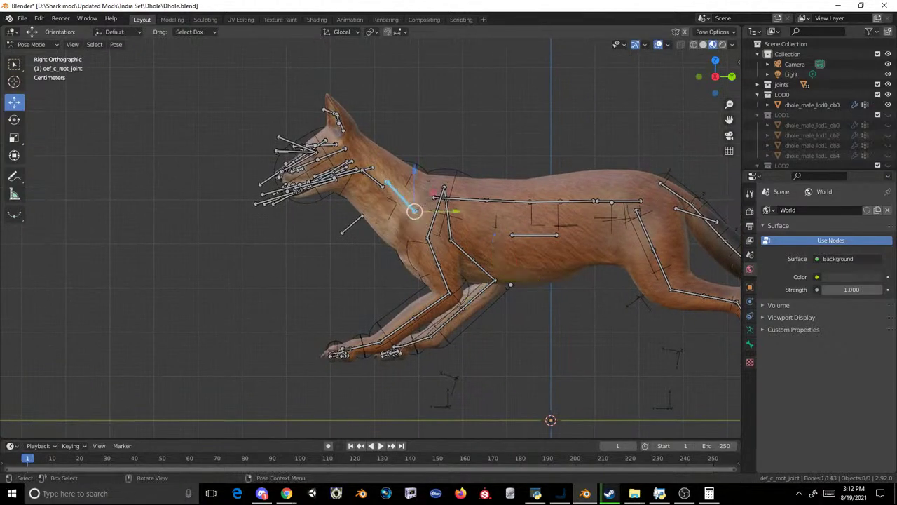
key("r")
key("x")
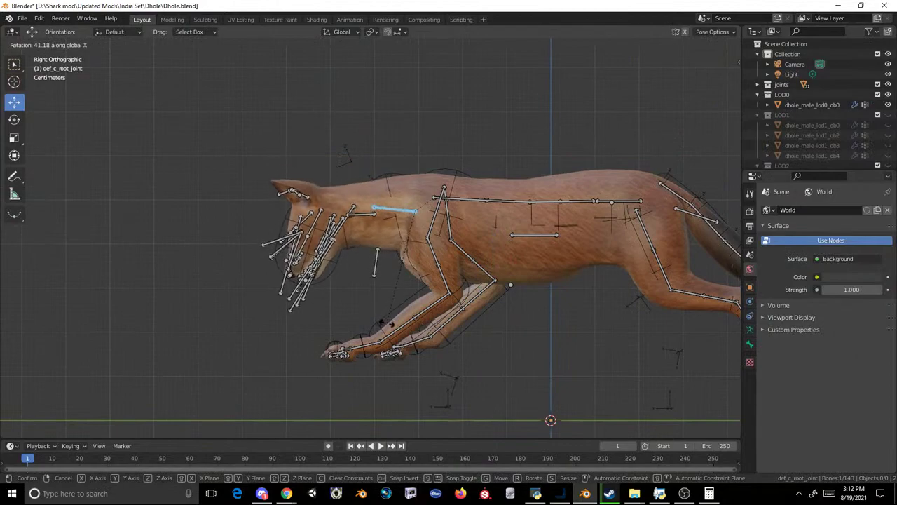
left_click(370, 240)
left_click(357, 217)
key("r")
key("Escape")
scroll(349, 221, "up", 3)
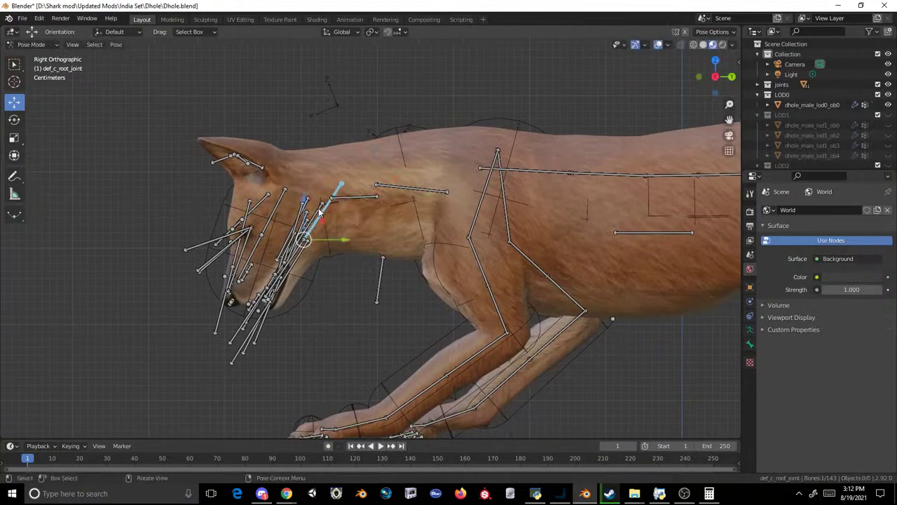
key("r")
key("Escape")
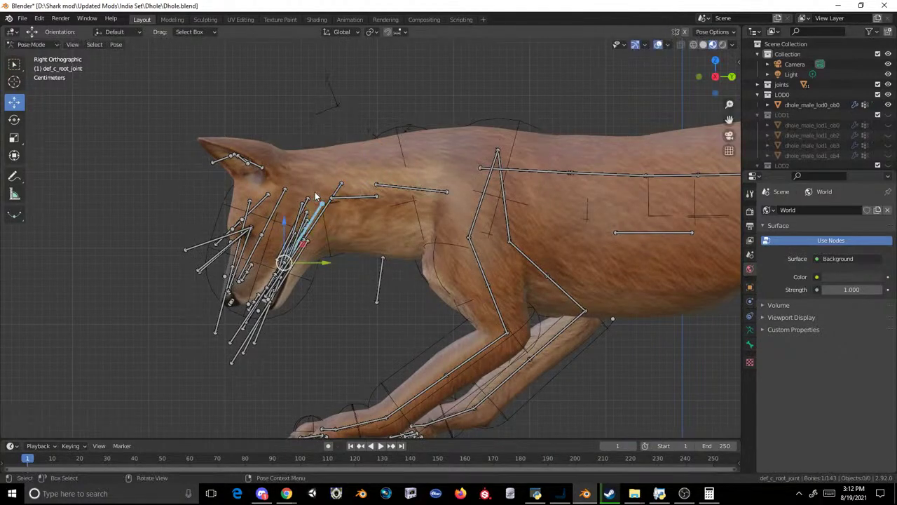
- Rotate the head bone about -23° around the global X axis to lift the muzzle forward
scroll(299, 177, "up", 1)
key("r")
key("x")
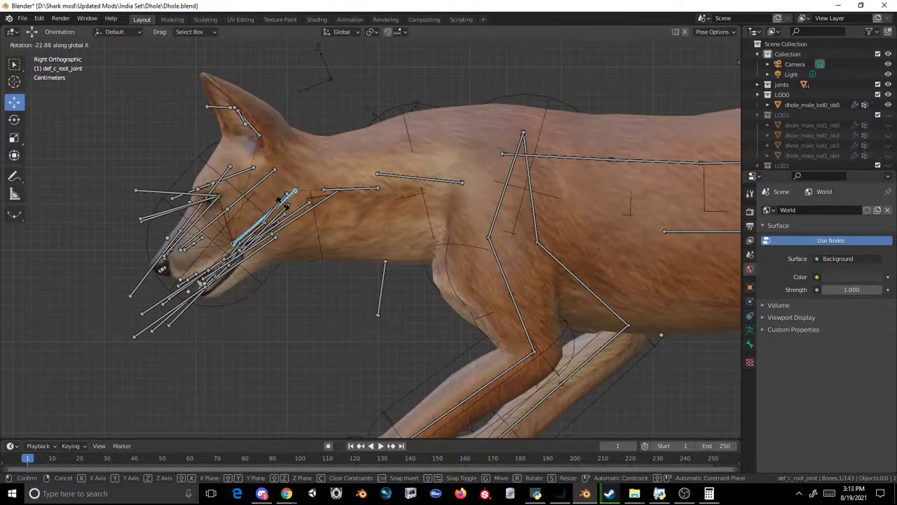
left_click(282, 203)
scroll(307, 210, "down", 4)
middle_click_drag(501, 220, 402, 223, "shift")
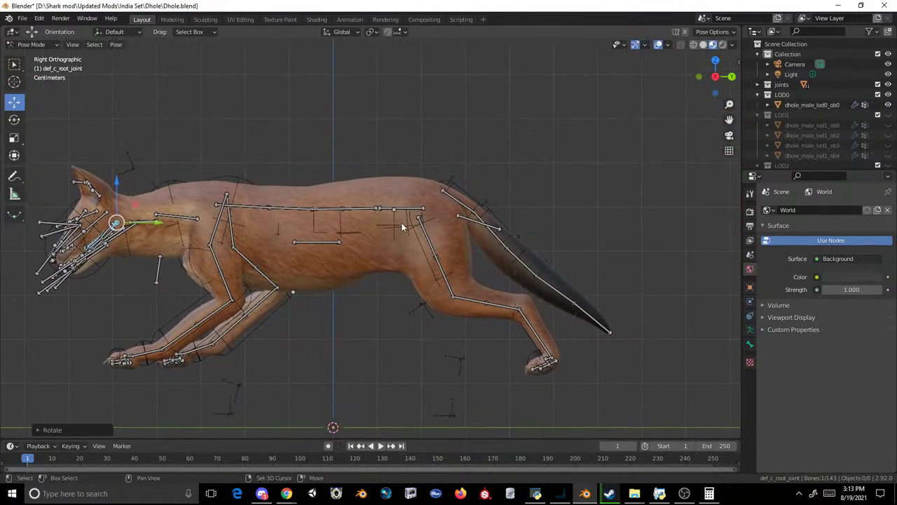
- Rotate the base tail bone upward so the tail extends farther back from the rump
scroll(476, 208, "up", 3)
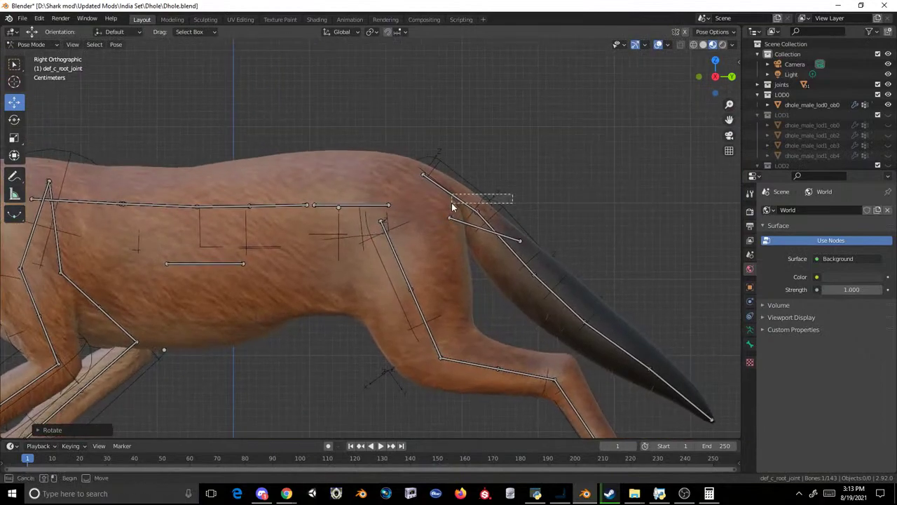
left_click_drag(452, 207, 452, 205)
key("r")
left_click(472, 199)
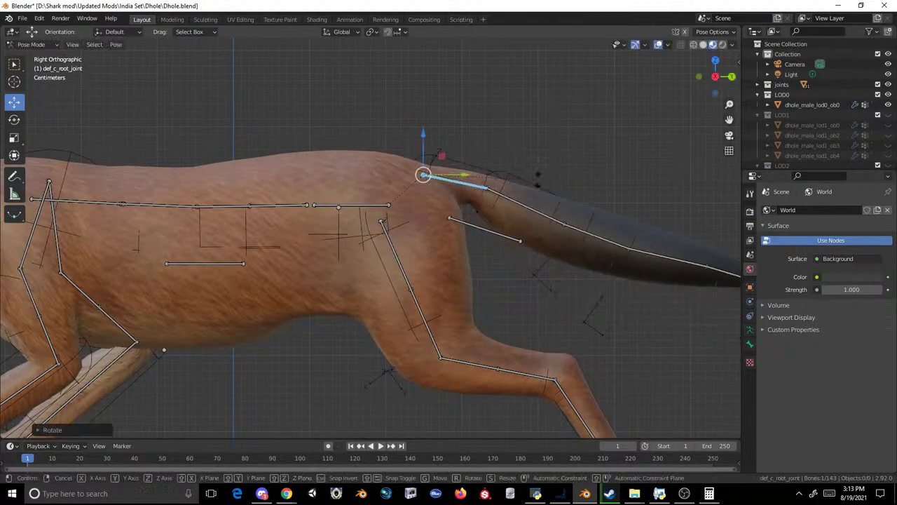
key("r")
key("Escape")
- Rotate the second tail bone downward and the third tail bone slightly upward to shape the middle of the tail
key("r")
left_click(592, 200)
left_click(574, 265)
key("r")
left_click(575, 286)
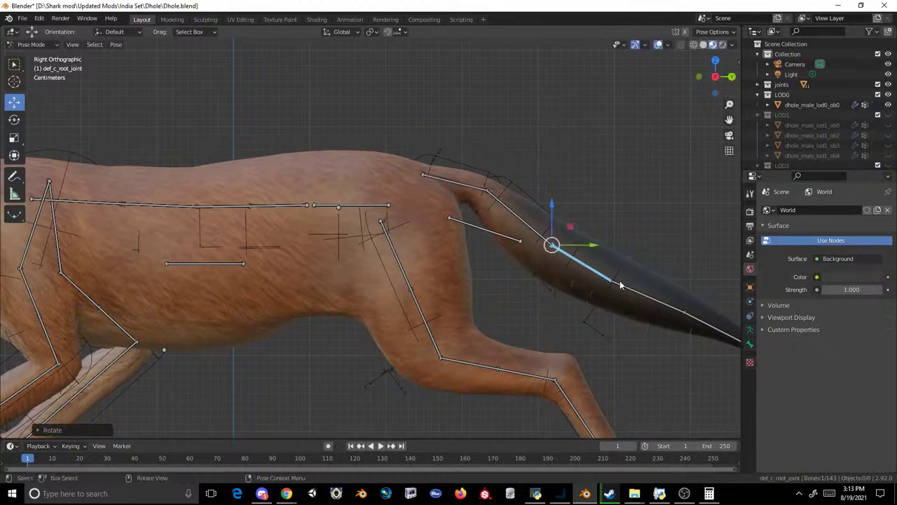
- Rotate the fourth tail bone upward to near horizontal and angle the tail tip bone downward
left_click_drag(630, 311, 630, 308)
key("r")
left_click(638, 297)
middle_click_drag(638, 297, 609, 237, "shift")
left_click_drag(609, 237, 606, 259)
key("r")
left_click(595, 271)
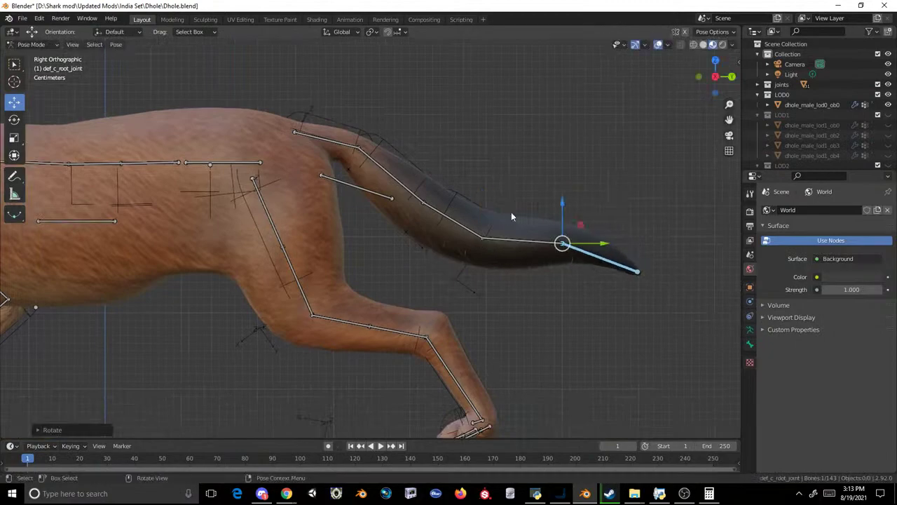
- Try to rotate the bone running from the neck to the rear of the jaw
scroll(421, 262, "down", 3)
scroll(422, 262, "down", 3)
middle_click_drag(302, 255, 463, 236, "shift")
scroll(327, 188, "up", 8)
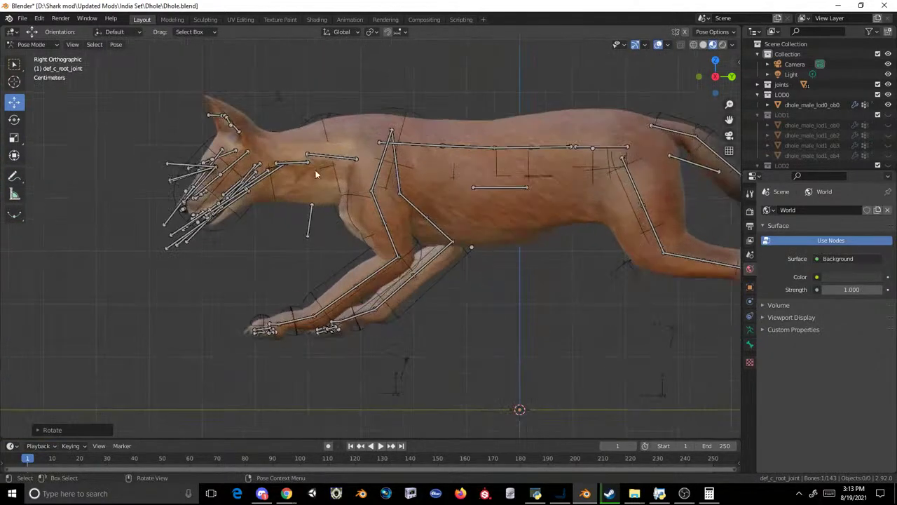
middle_click_drag(235, 169, 338, 161, "shift")
scroll(338, 160, "up", 2)
left_click(330, 126)
key("r")
right_click(302, 176)
middle_click_drag(276, 159, 358, 189, "shift")
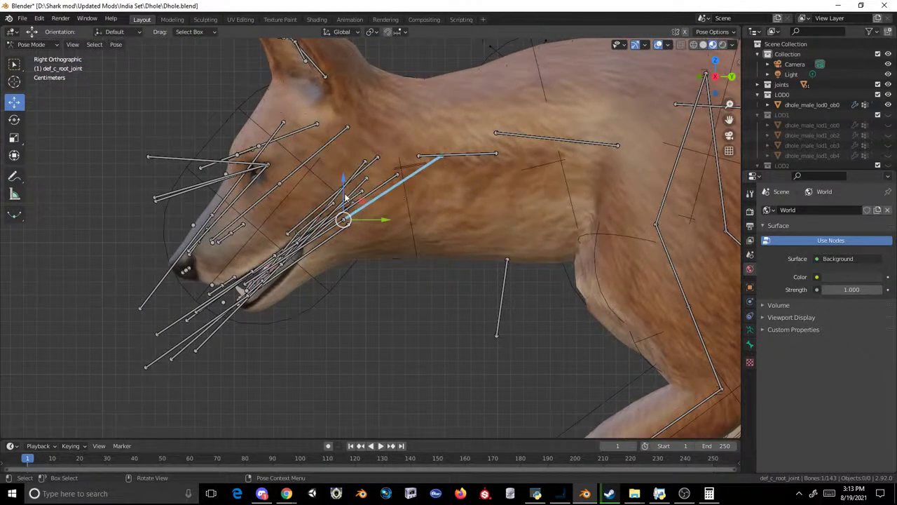
- Try to rotate the short cheek bone above the mouth corner around the global X axis
scroll(336, 231, "up", 1)
left_click(305, 232)
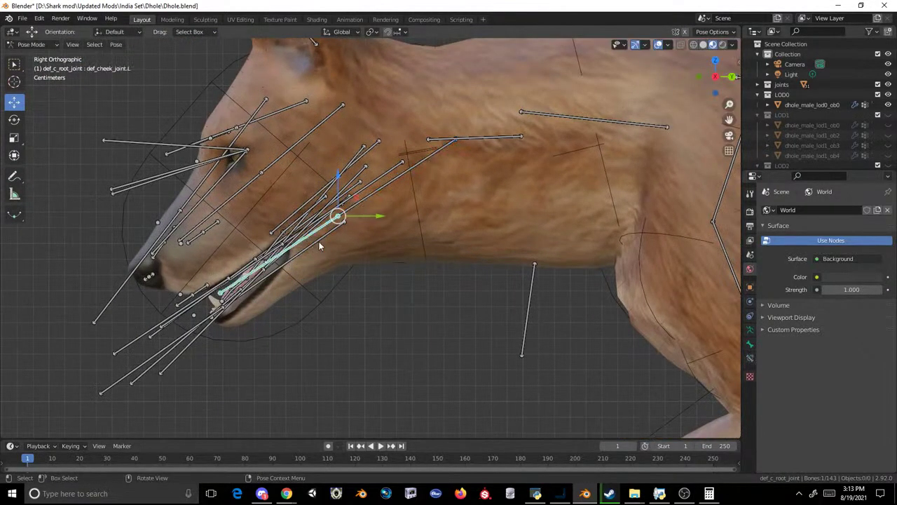
scroll(313, 213, "up", 1)
middle_click_drag(312, 213, 411, 285, "shift")
scroll(396, 232, "up", 1)
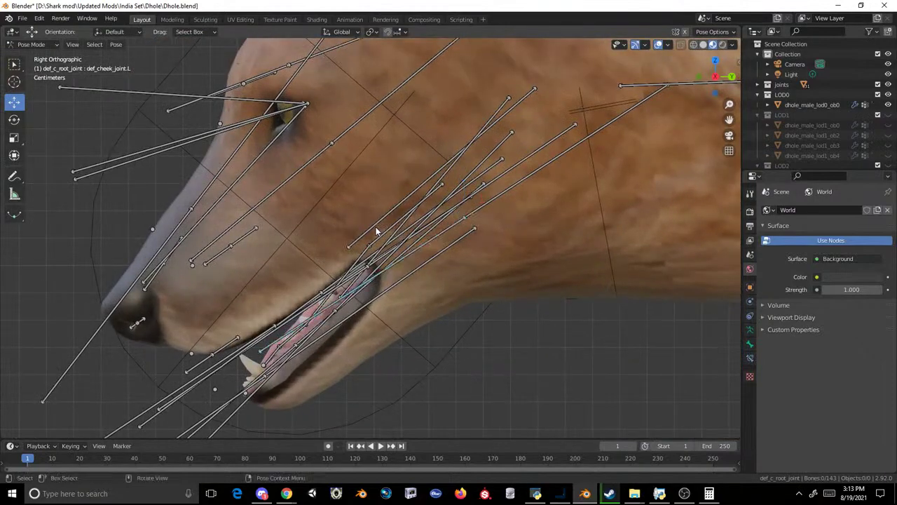
left_click(379, 243)
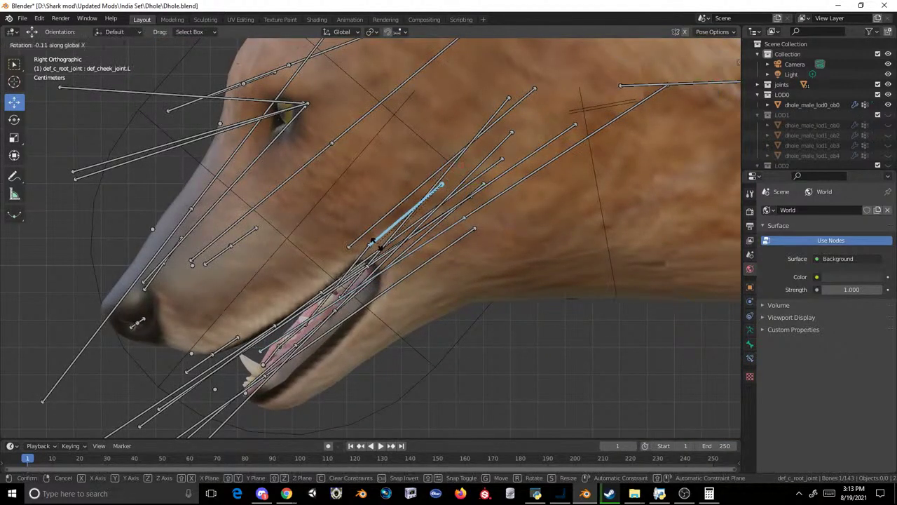
key("r")
key("x")
left_click_drag(488, 161, 500, 175)
right_click(497, 163)
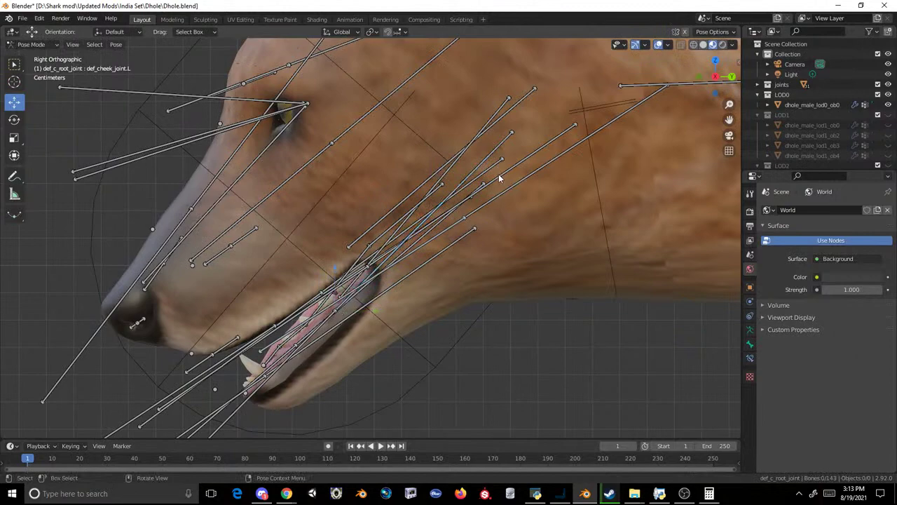
- Test-rotate the long bones behind the mouth corner around the global X axis to look for the jaw bone
left_click(497, 166)
key("r")
key("x")
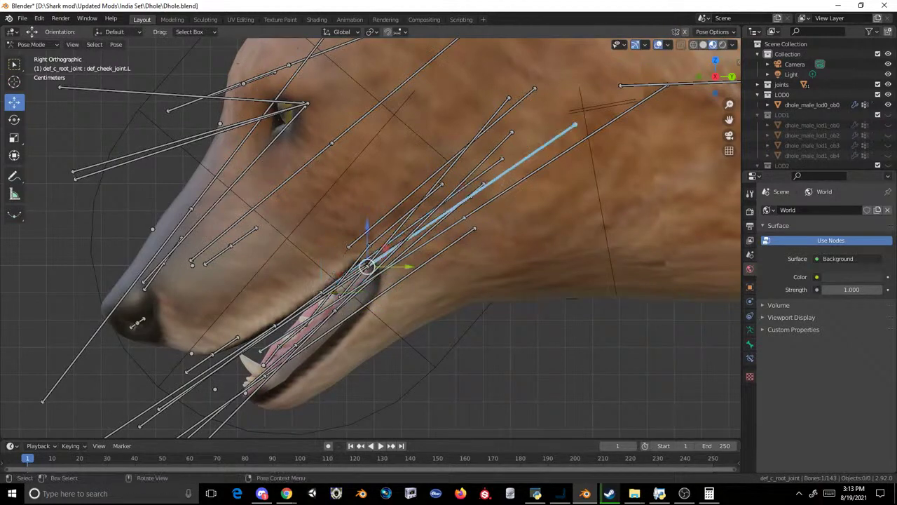
left_click(485, 183)
left_click_drag(475, 192, 475, 193)
key("r")
key("x")
right_click(484, 192)
left_click_drag(500, 116, 508, 124)
key("r")
key("x")
right_click(499, 132)
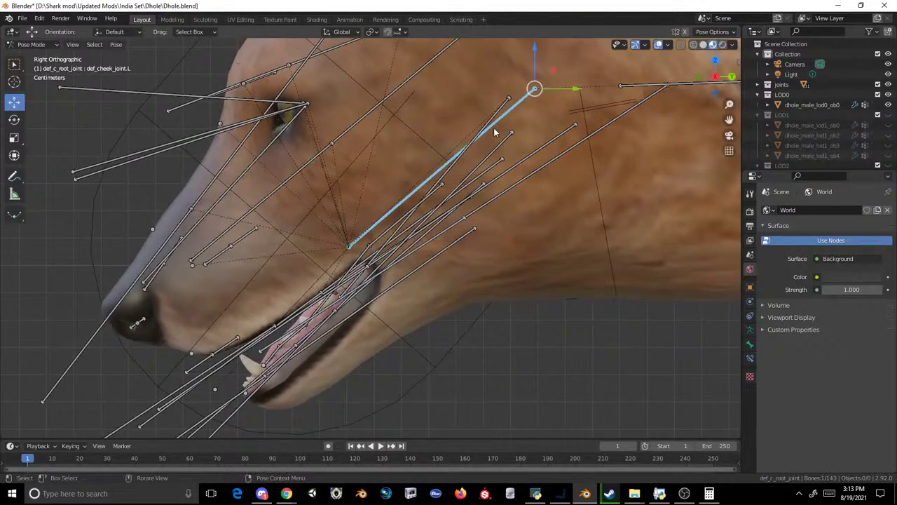
- Try to raise the muzzle by rotating the head bone around the global X axis, and undo the rotation
left_click_drag(531, 114, 538, 128)
key("r")
key("x")
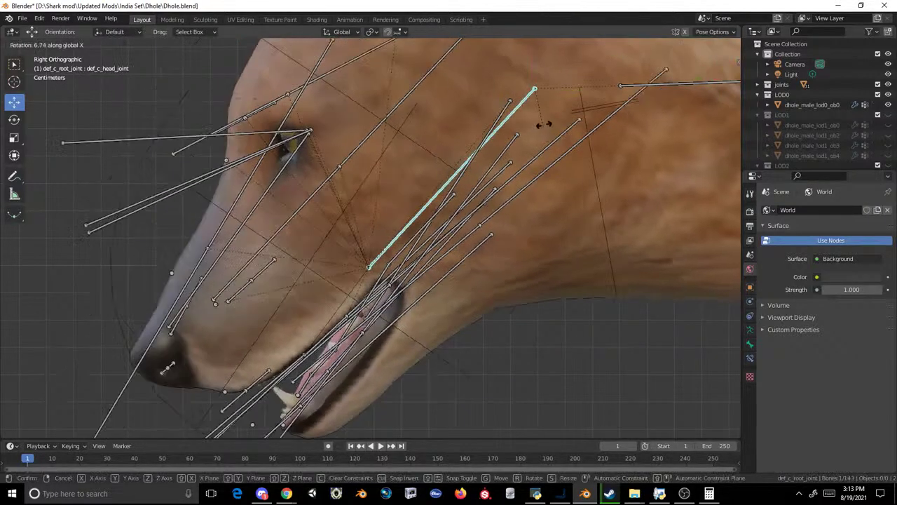
right_click(535, 116)
key("r")
key("x")
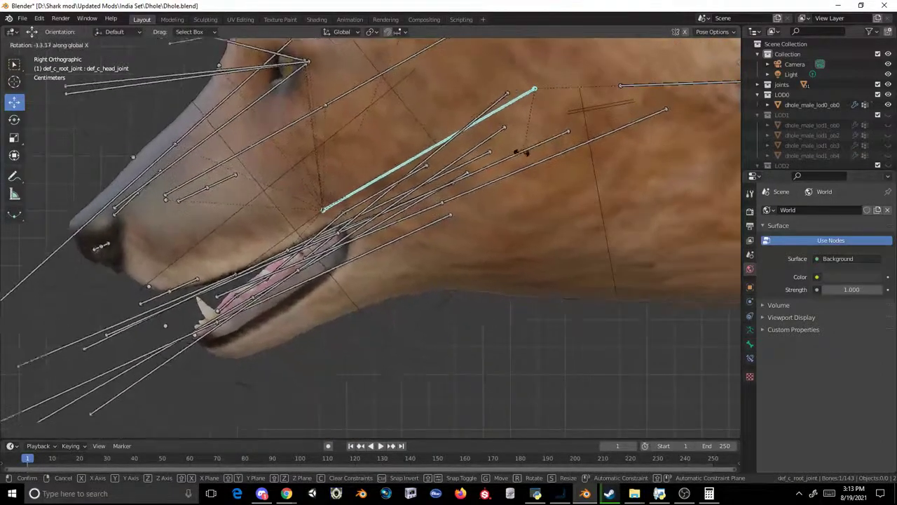
left_click(479, 153)
scroll(485, 160, "down", 5)
scroll(493, 182, "down", 2)
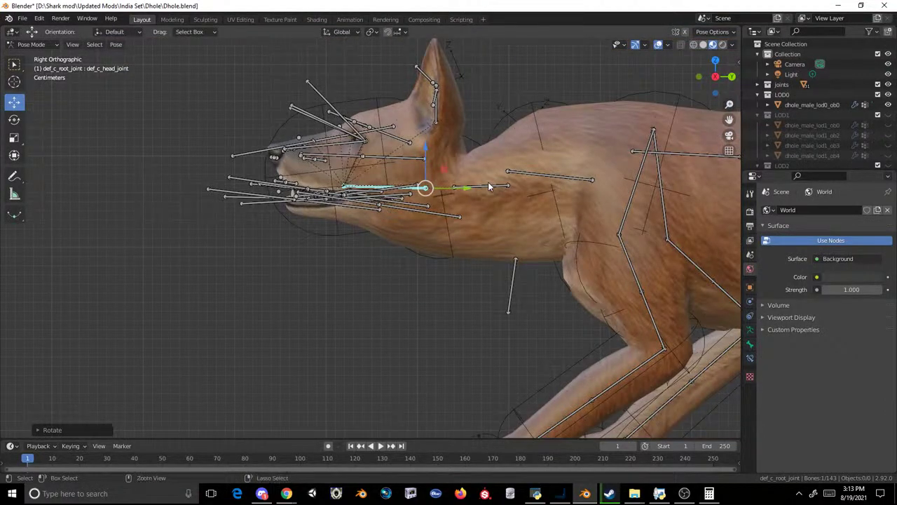
key("ctrl+z")
middle_click_drag(465, 203, 487, 181, "shift")
scroll(142, 245, "down", 1)
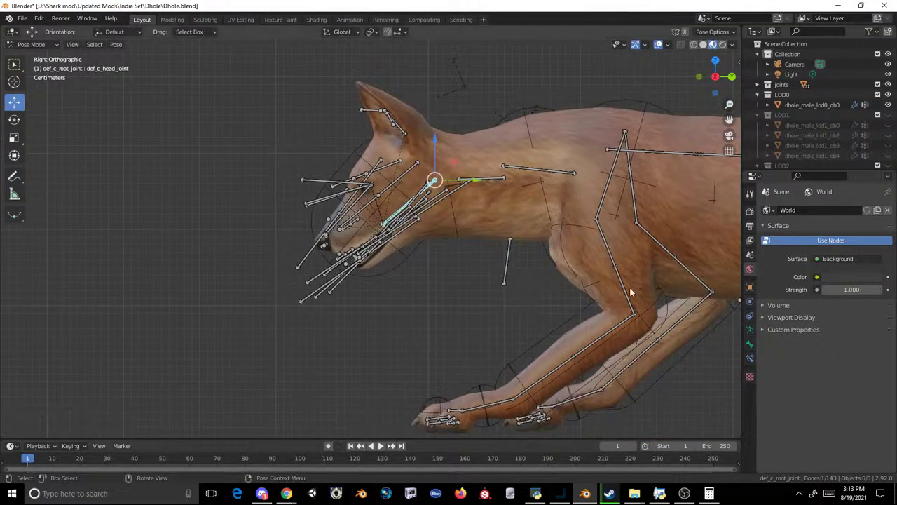
- Test-rotate the overlapping cheek, jaw and head bones individually to identify what each one moves
scroll(483, 235, "up", 5)
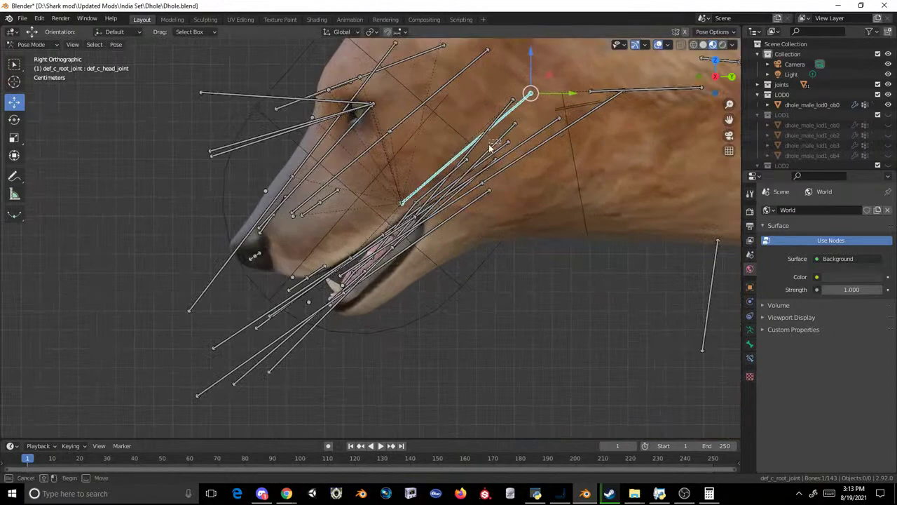
left_click(477, 163)
key("r")
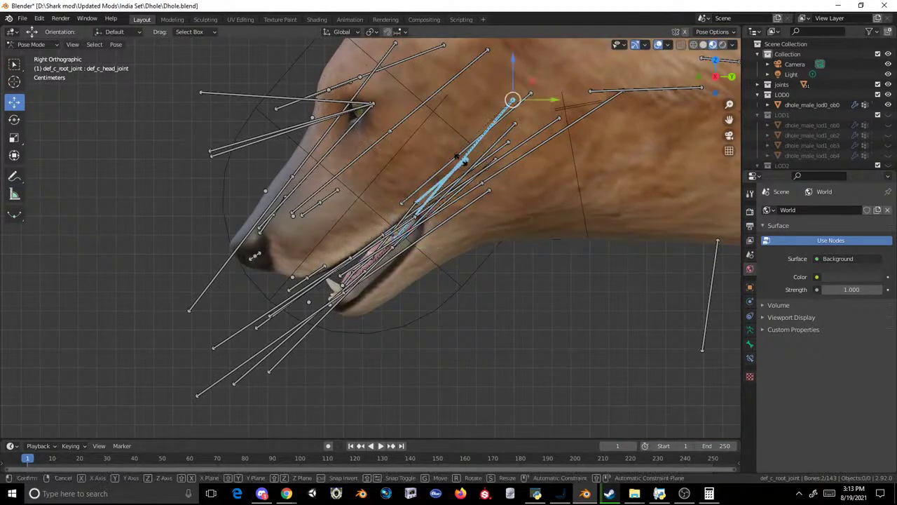
right_click(483, 179)
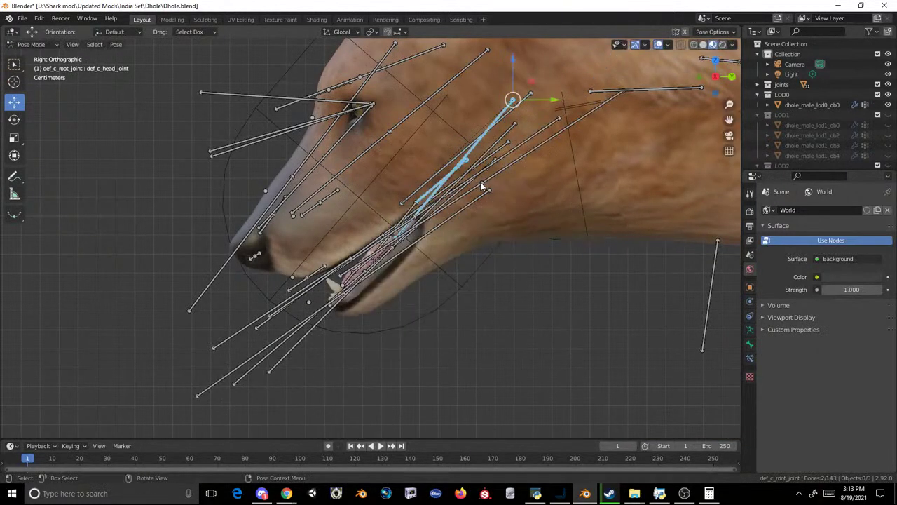
left_click(467, 161)
key("r")
right_click(467, 160)
left_click_drag(448, 173, 448, 175)
key("r")
key("x")
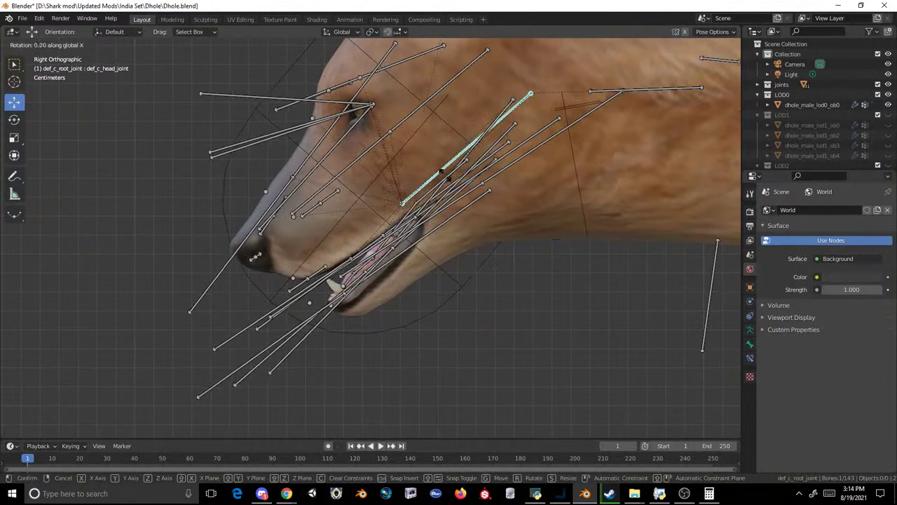
right_click(455, 180)
- Rotate the head bone together with the jaw bone about -15° around the global X axis to lift the muzzle
left_click(501, 117, "shift")
key("r")
right_click(504, 117)
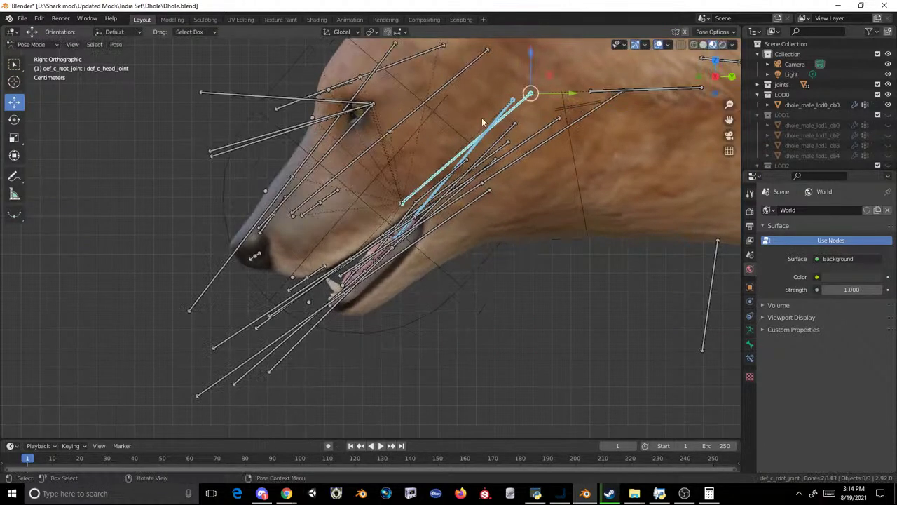
key("r")
key("x")
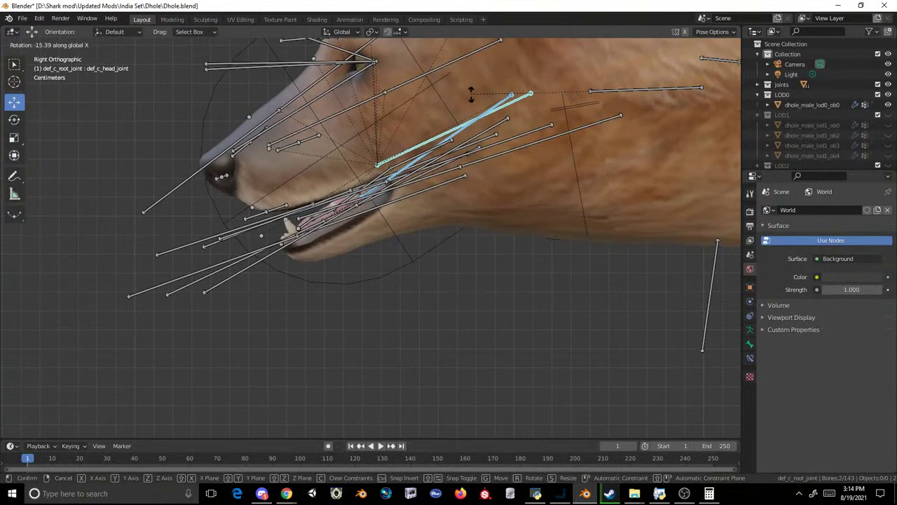
left_click(471, 96)
- Try to lift the muzzle further by rotating only the head bone around the global X axis, and undo it
left_click(416, 149)
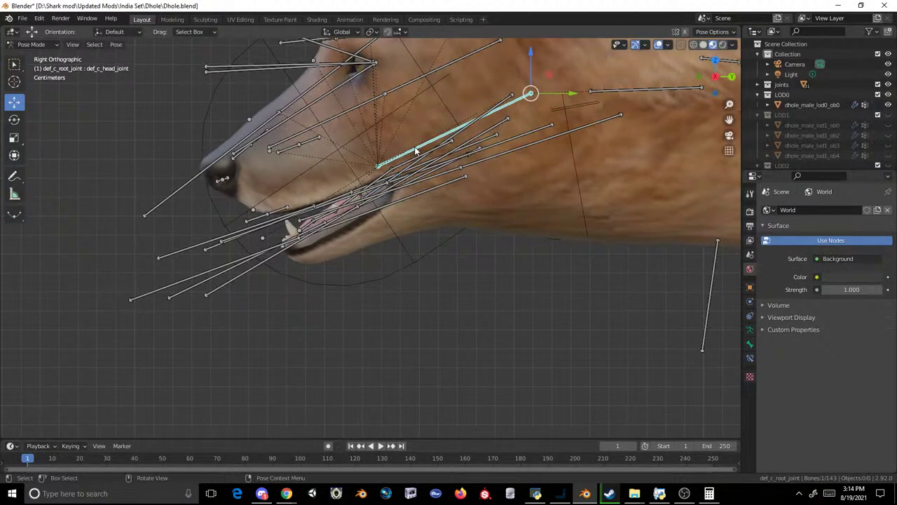
key("r")
key("x")
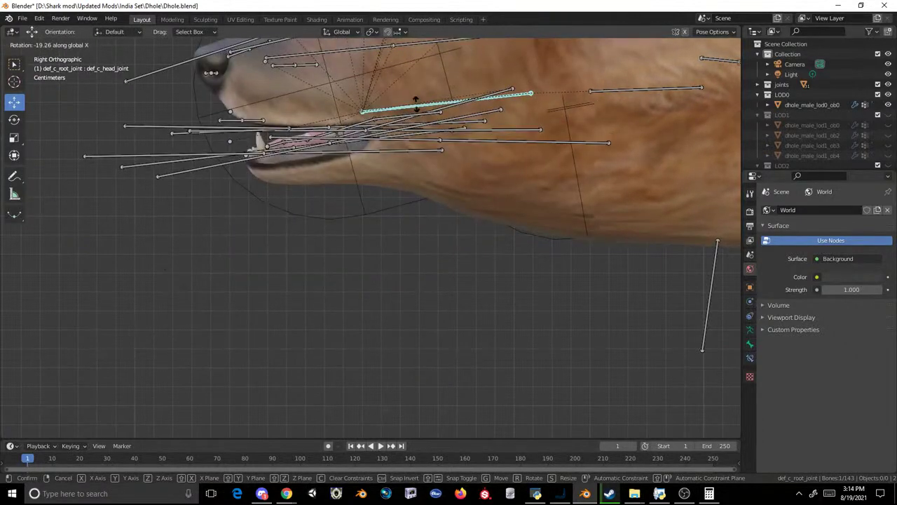
left_click(406, 127)
scroll(441, 175, "down", 3)
middle_click_drag(499, 197, 487, 210, "shift")
key("ctrl+z")
scroll(424, 196, "up", 4)
key("r")
key("x")
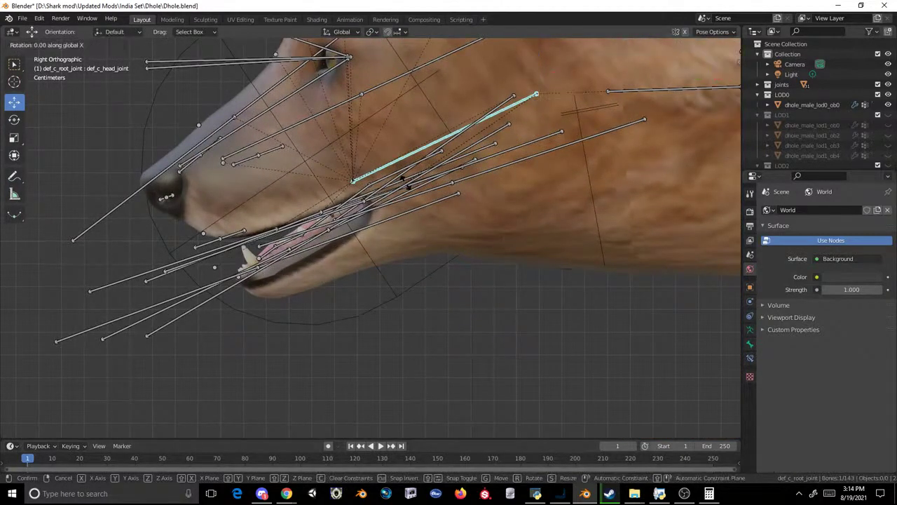
right_click(407, 210)
- Test-rotate the upper lip and mouth corner bones around the global X axis to locate the jaw bone
scroll(372, 165, "up", 2)
left_click(377, 162)
key("r")
right_click(378, 176)
left_click(355, 172)
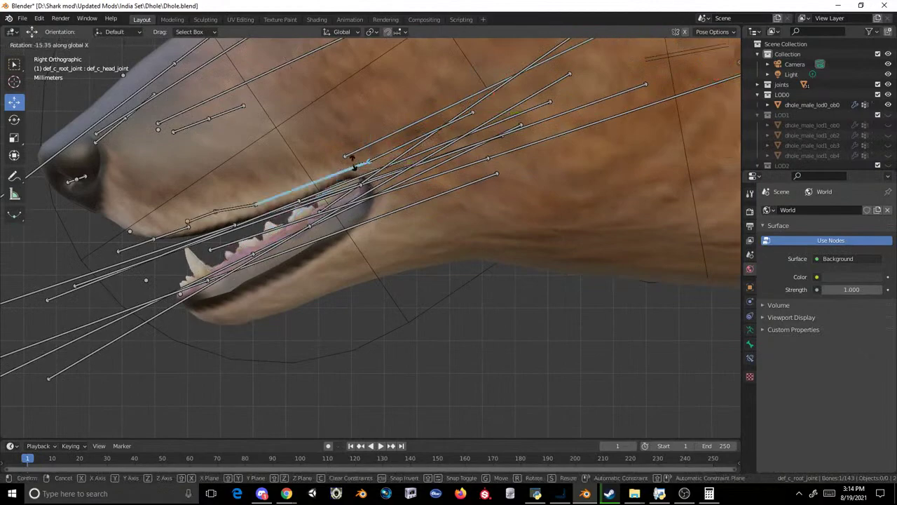
left_click(438, 146)
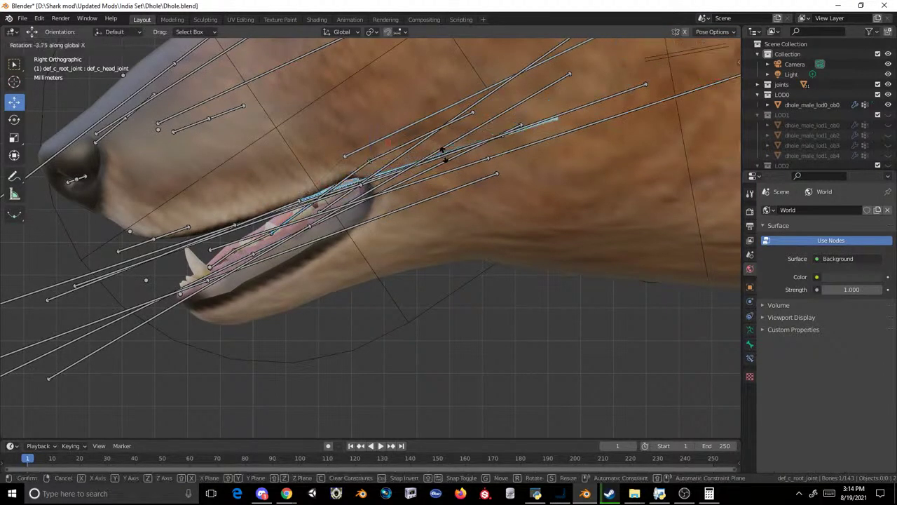
left_click_drag(413, 149, 412, 152)
key("r")
key("x")
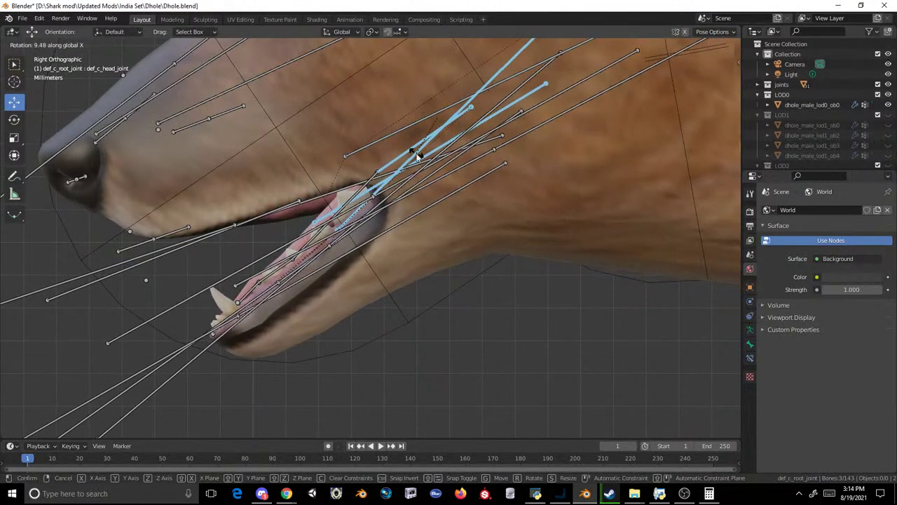
right_click(417, 153)
- Try rotating the bones just above the mouth corner around the global X axis, one selection at a time
left_click(406, 148)
key("r")
key("x")
right_click(408, 155)
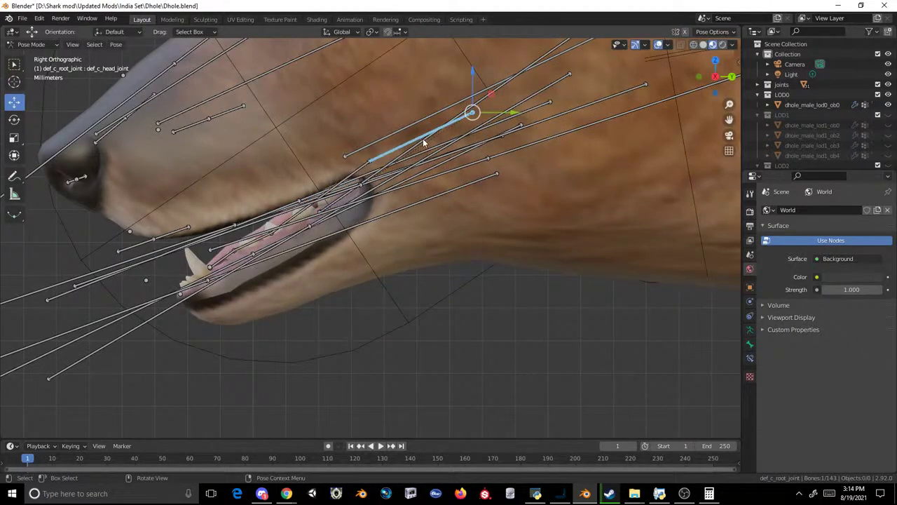
left_click_drag(424, 138, 410, 155)
key("r")
key("x")
right_click(414, 162)
- Rotate the jaw bone about 21° around the global X axis to open the mouth wide
left_click(443, 142)
key("r")
key("x")
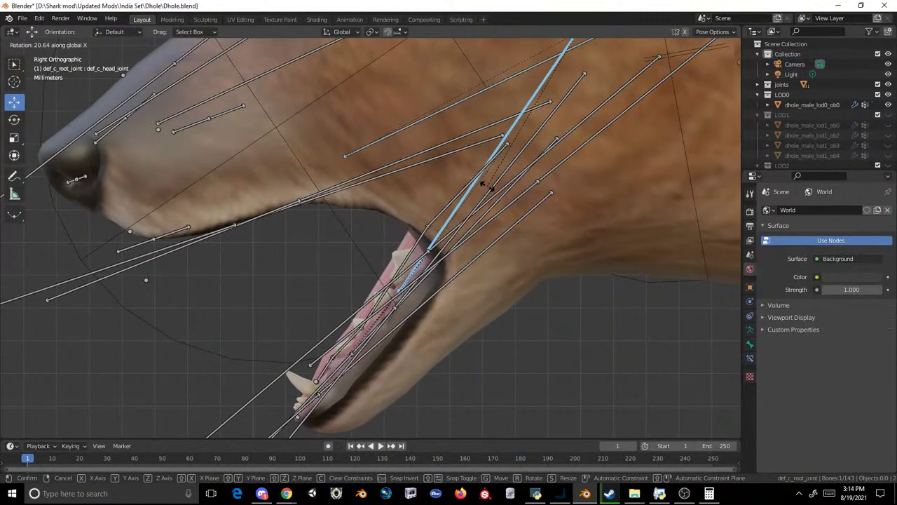
left_click(489, 189)
- Try to rotate the brow bone above the eye around the global X axis
scroll(290, 156, "down", 2)
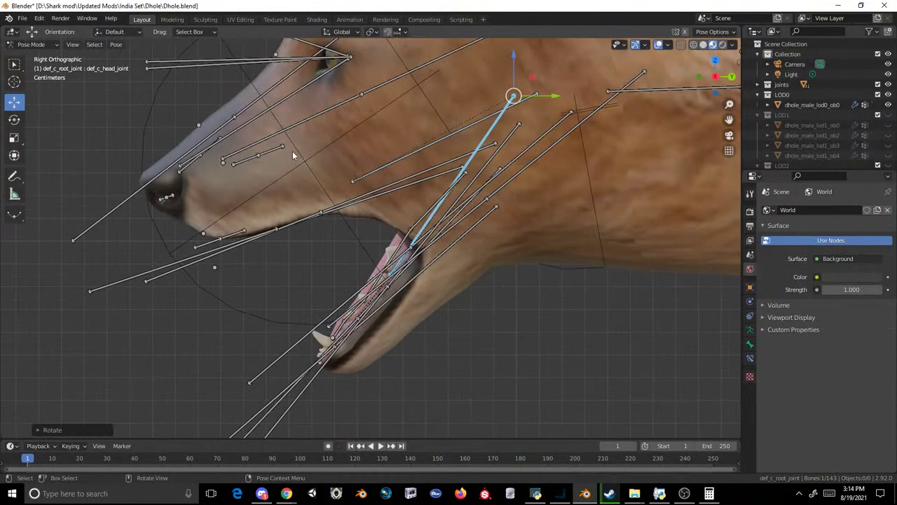
scroll(293, 155, "up", 1)
middle_click_drag(302, 155, 377, 284, "shift")
scroll(280, 106, "up", 1)
middle_click_drag(276, 105, 309, 150, "shift")
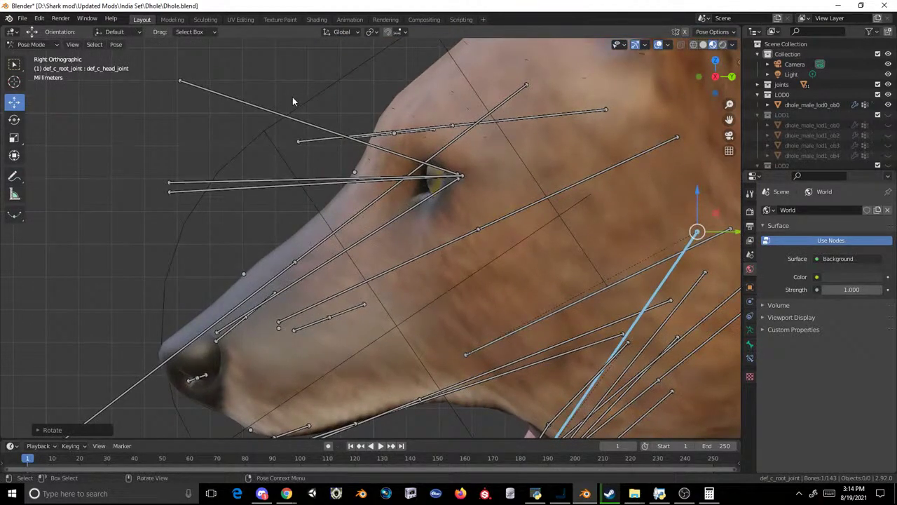
left_click(287, 110)
left_click(301, 140)
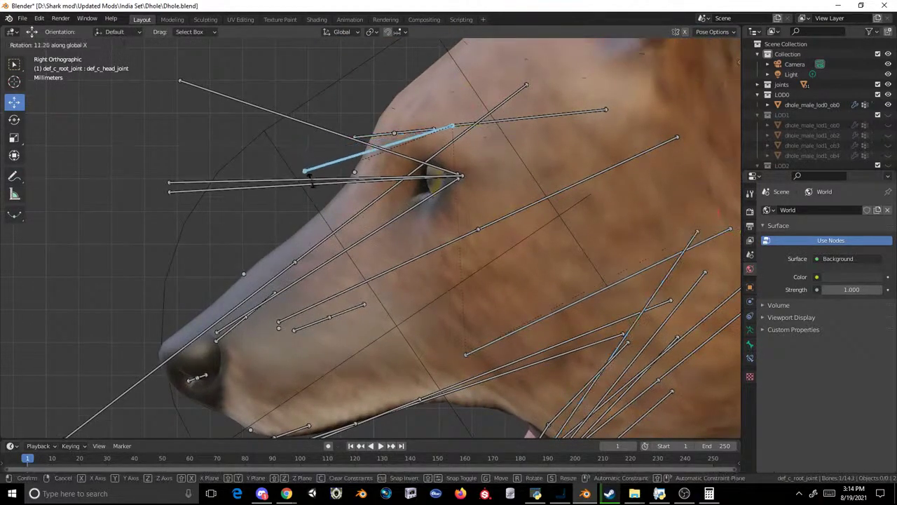
- Rotate the two selected upper eyelid bones about 27° around the global X axis and adjust them from the front
key("r")
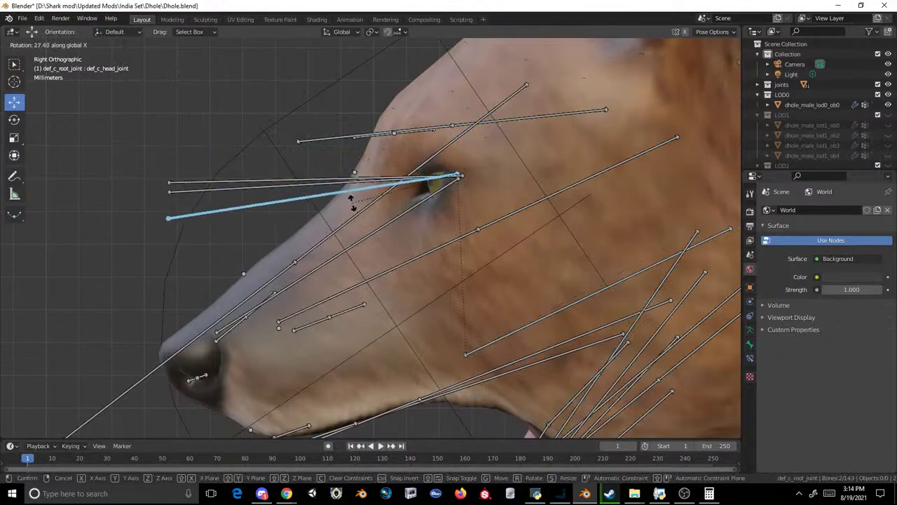
left_click(358, 207)
middle_click_drag(359, 206, 442, 181)
key("r")
key("x")
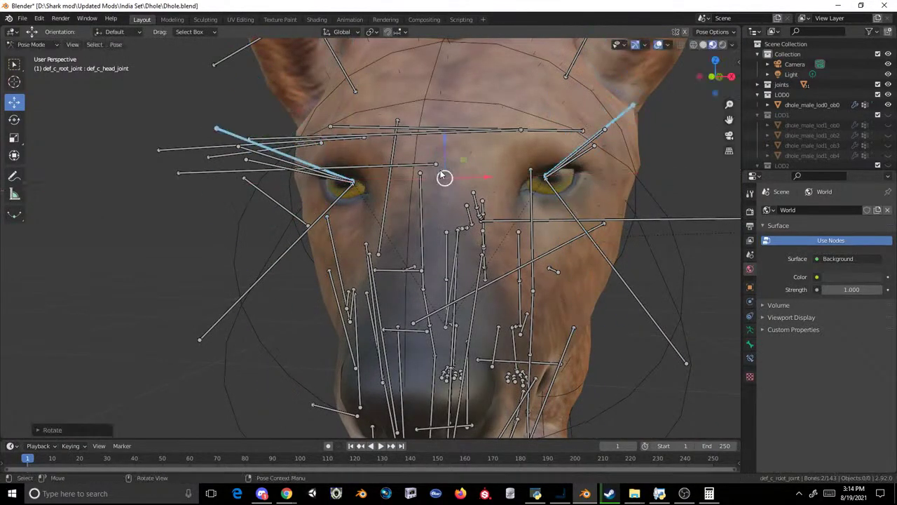
- Temporarily hide the armature to examine the dhole's face and body without the bones
left_click(440, 170)
scroll(448, 152, "down", 4)
scroll(788, 93, "down", 5)
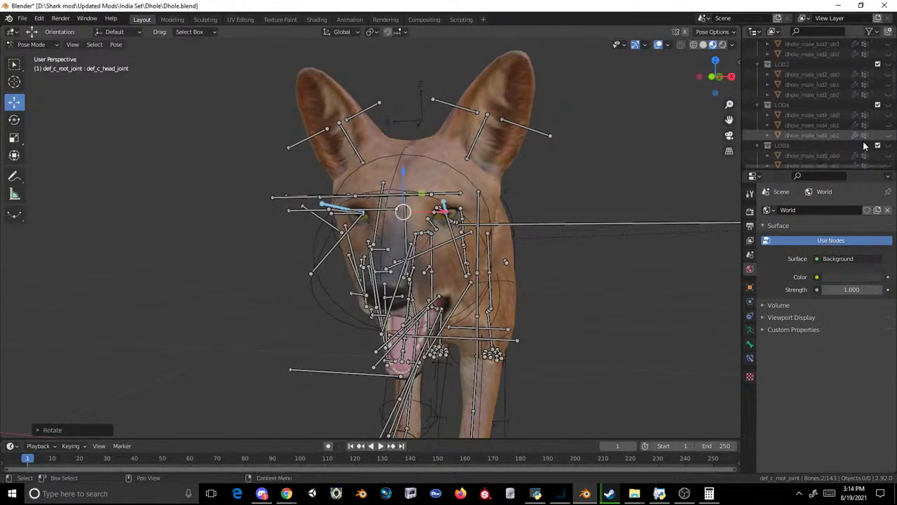
left_click(858, 135)
middle_click_drag(434, 99, 383, 143)
scroll(382, 138, "up", 1)
left_click(888, 135)
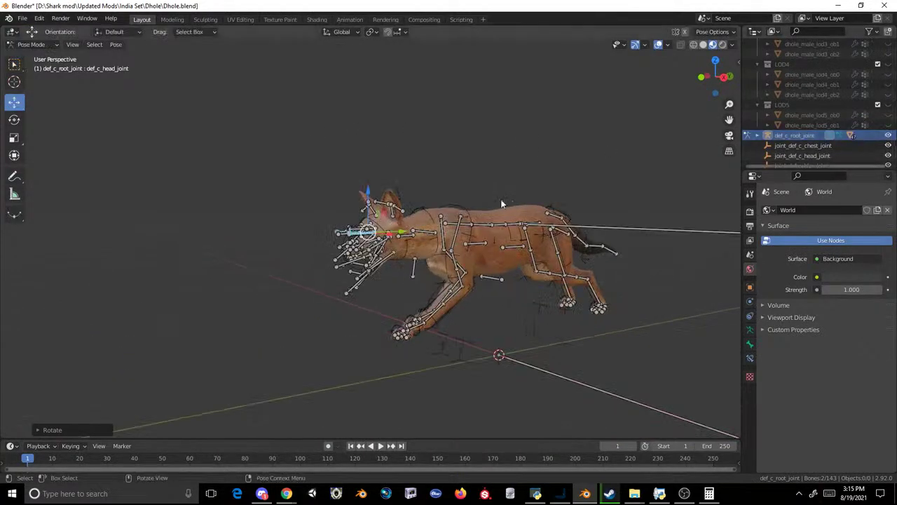
- Rotate the neck bone behind the head around the global Y axis to tilt the head sideways
scroll(545, 221, "up", 5)
key("r")
key("z")
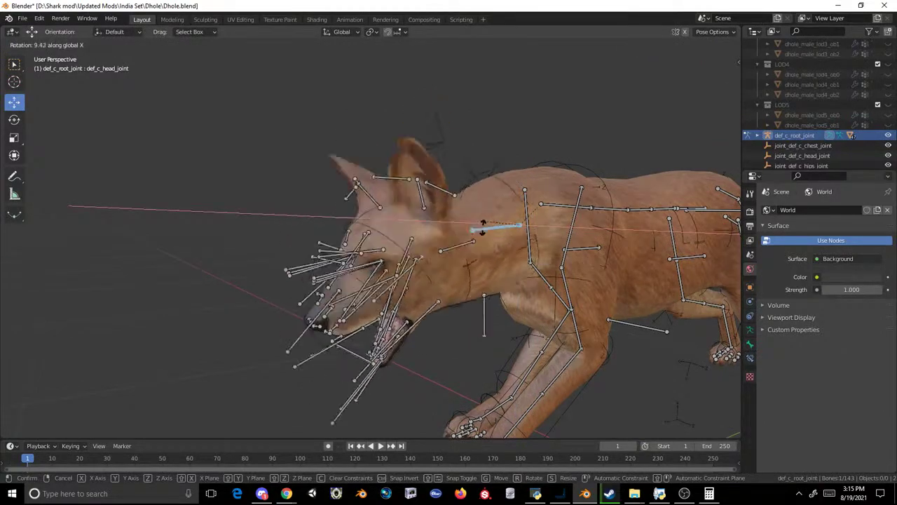
key("y")
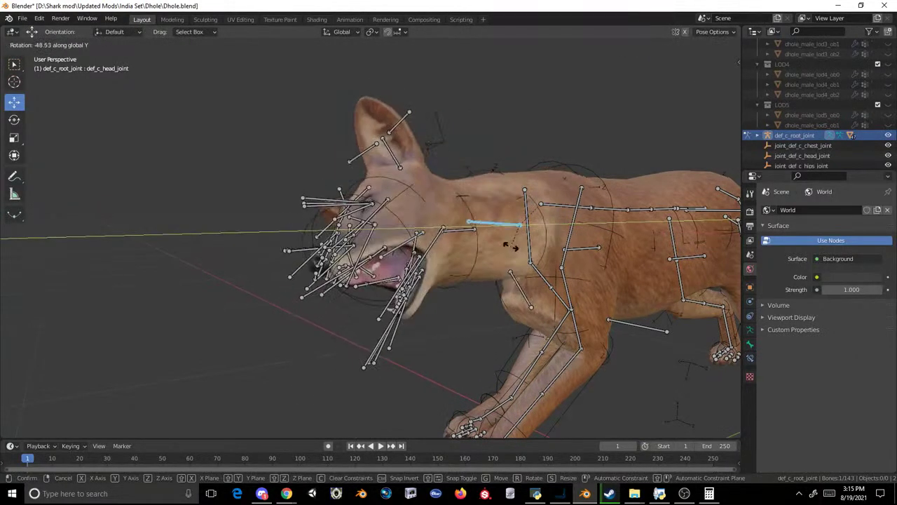
left_click(501, 235)
- Hide the armature and examine the tilted head and front legs from the front and the side
scroll(504, 140, "down", 4)
middle_click_drag(506, 127, 744, 128)
left_click(888, 135)
middle_click_drag(464, 208, 339, 198)
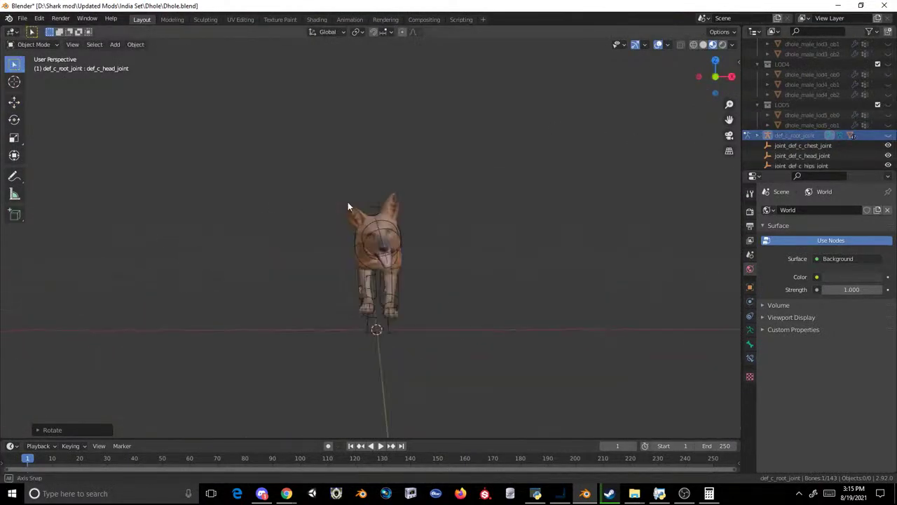
scroll(339, 197, "up", 5)
scroll(431, 194, "down", 7)
middle_click_drag(391, 217, 505, 235)
scroll(253, 215, "up", 3)
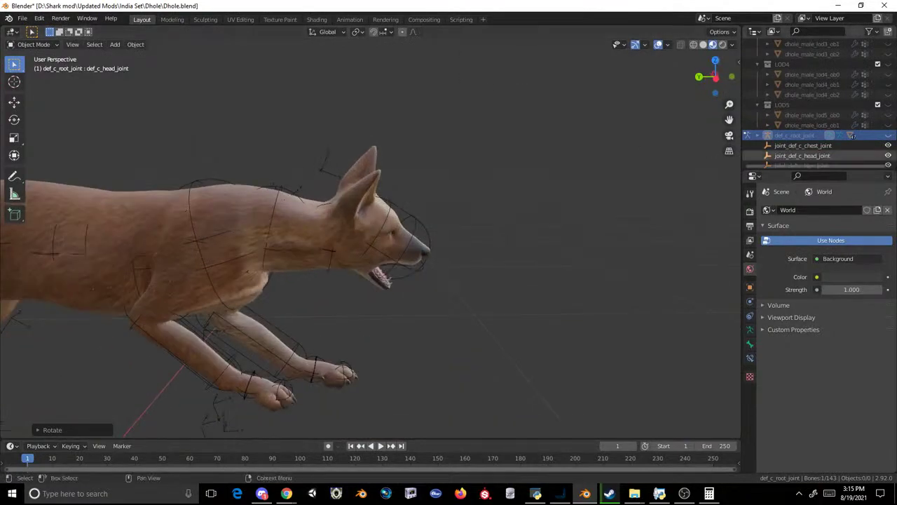
- Return the armature to pose mode and raise both shoulder blade bones along the global Z axis
key("ctrl+Tab")
left_click_drag(204, 205, 215, 203)
left_click_drag(211, 165, 210, 133)
- Try to move the selected foreleg bones below both elbows down along the global Z axis in right view
left_click(240, 303)
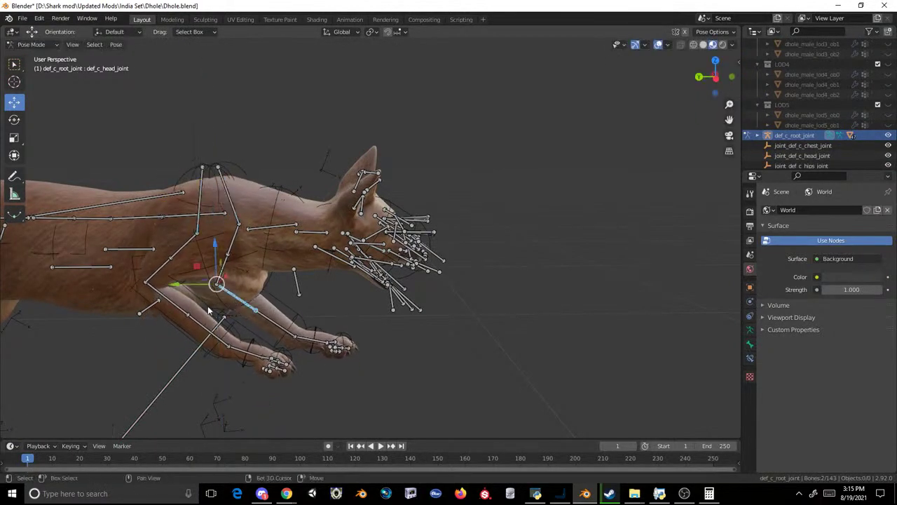
left_click_drag(176, 311, 176, 312, "shift")
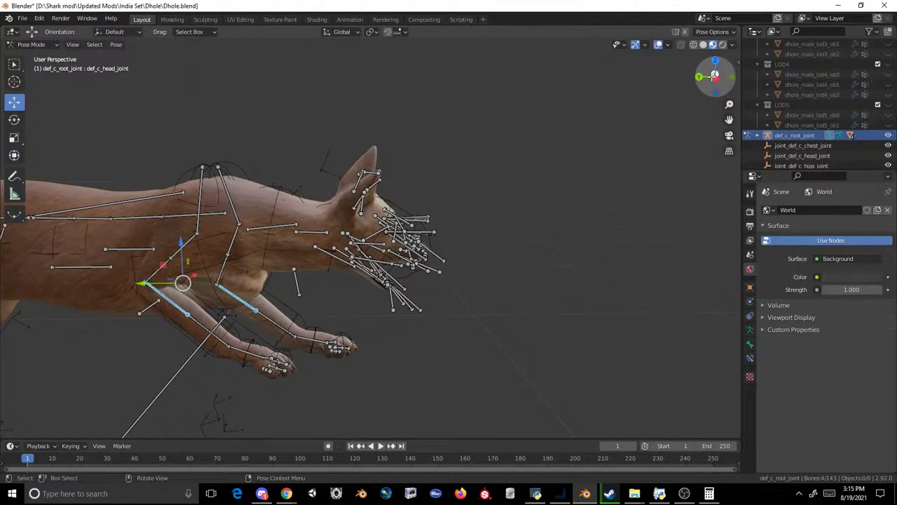
key("KP_3")
middle_click_drag(490, 287, 248, 204, "shift")
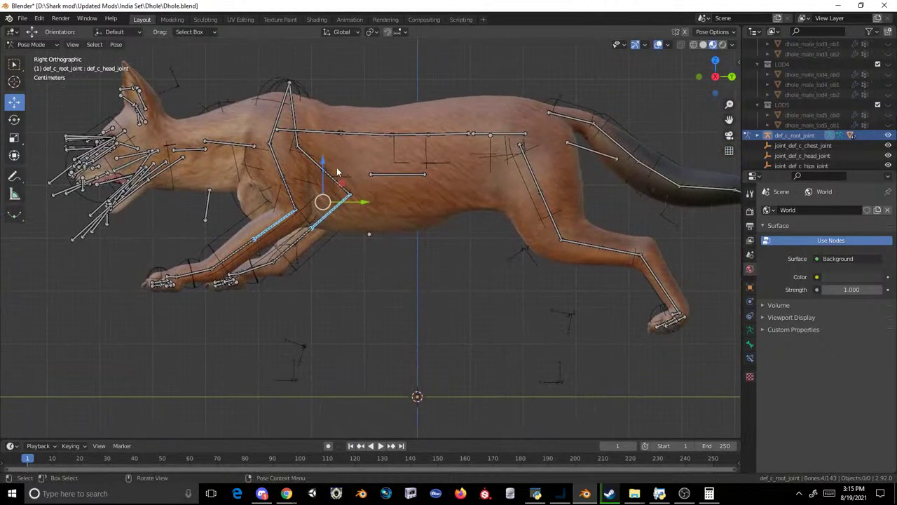
key("g")
key("z")
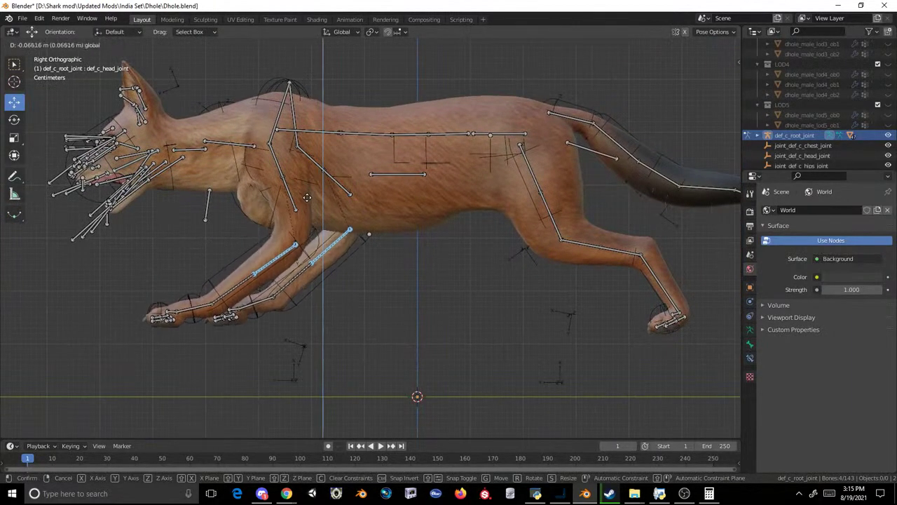
right_click(307, 197)
- Select the dhole's whole set of body bones and lower them along the global Z axis until the hind paws reach the ground line
scroll(192, 173, "down", 2)
left_click_drag(143, 95, 709, 325)
left_click_drag(456, 128, 443, 173)
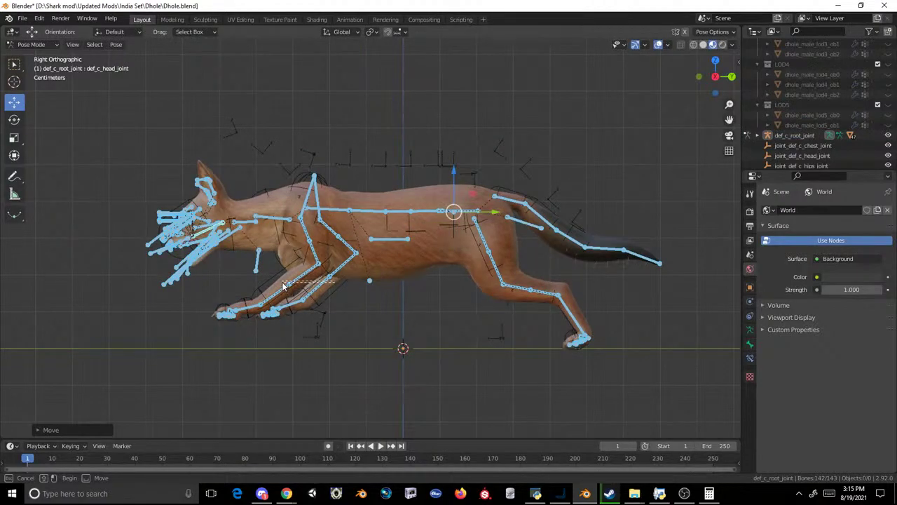
- Try lowering the selected foreleg bones along the global Z axis and undo the move
left_click_drag(283, 286, 284, 286)
left_click_drag(322, 238, 320, 267)
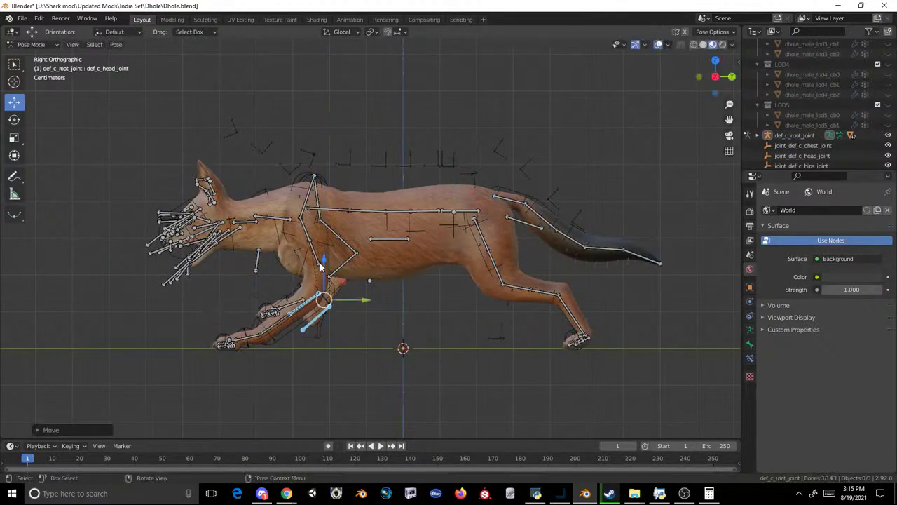
key("ctrl+z")
- Rotate the spine bone at mid-back to lower the forequarters until the front paws reach the ground line
left_click_drag(352, 220, 352, 220)
key("r")
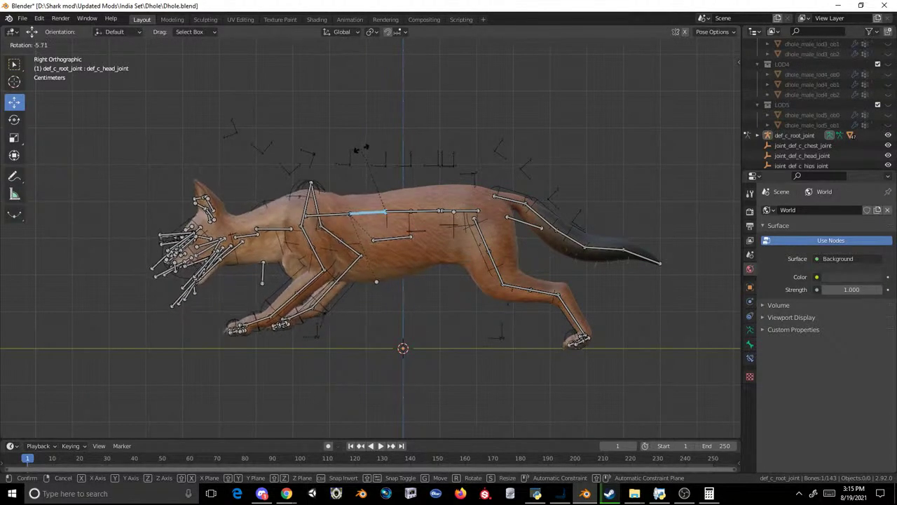
left_click(357, 154)
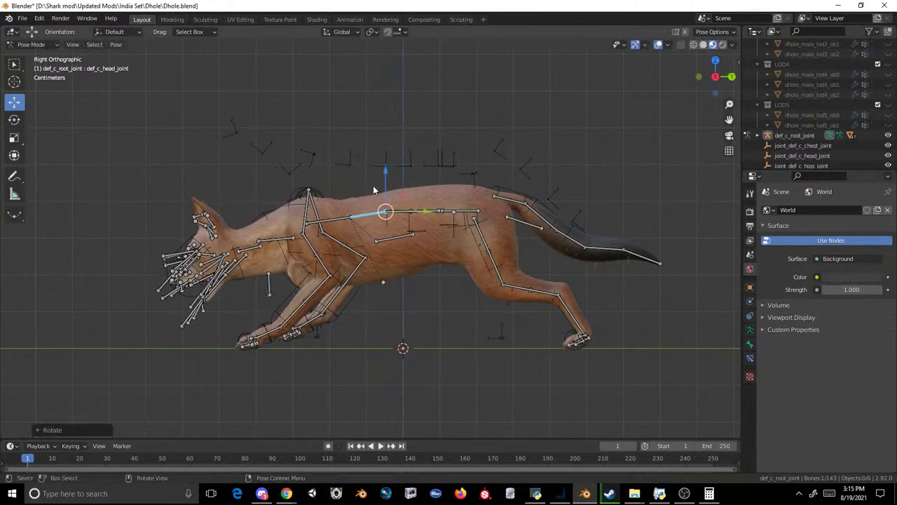
scroll(359, 232, "up", 3)
key("r")
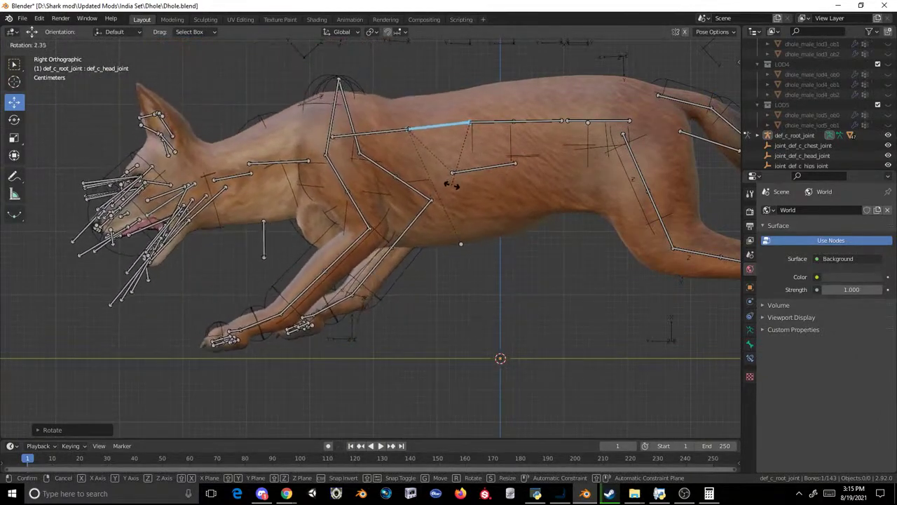
left_click(344, 162)
- Rotate the bone at the base of the neck about 11.5° to lift the head
left_click_drag(286, 194, 285, 192)
key("r")
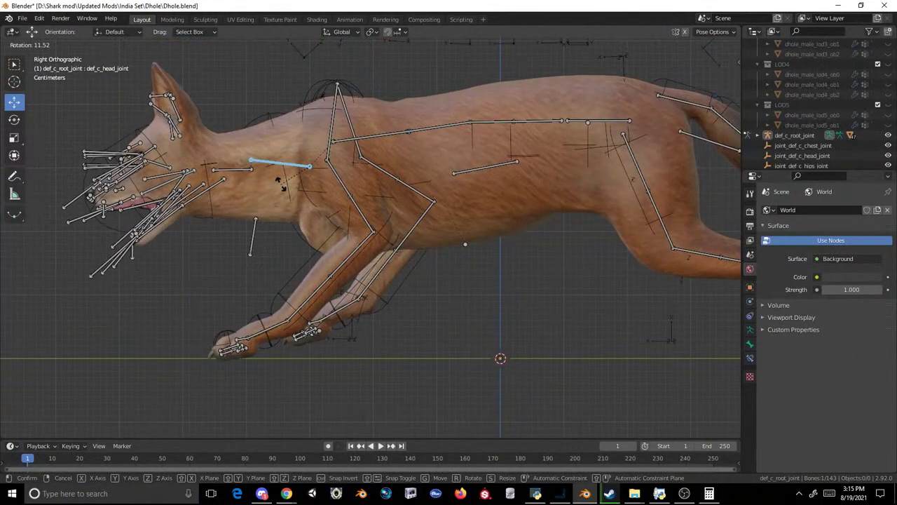
left_click(282, 187)
- Select the upper thigh bones of both hind legs and shift them slightly up and toward the head
middle_click_drag(485, 240, 212, 238, "shift")
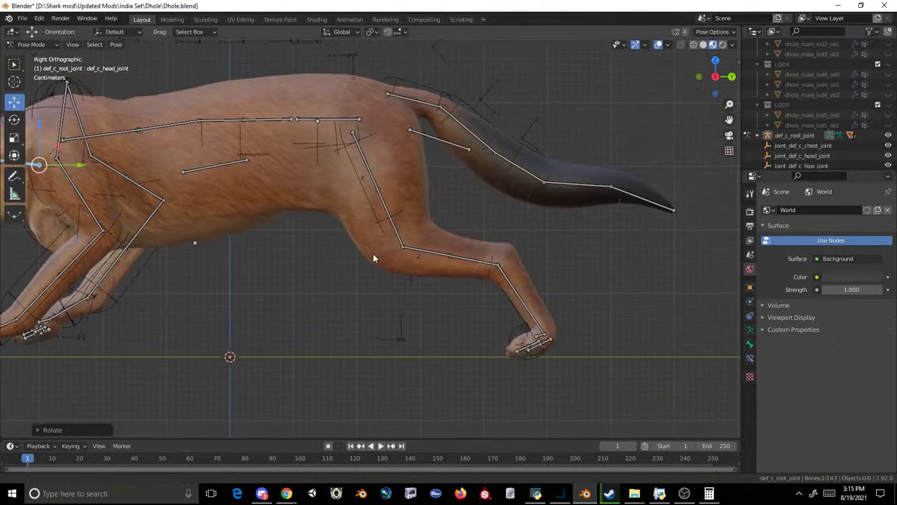
middle_click_drag(418, 245, 492, 268, "shift")
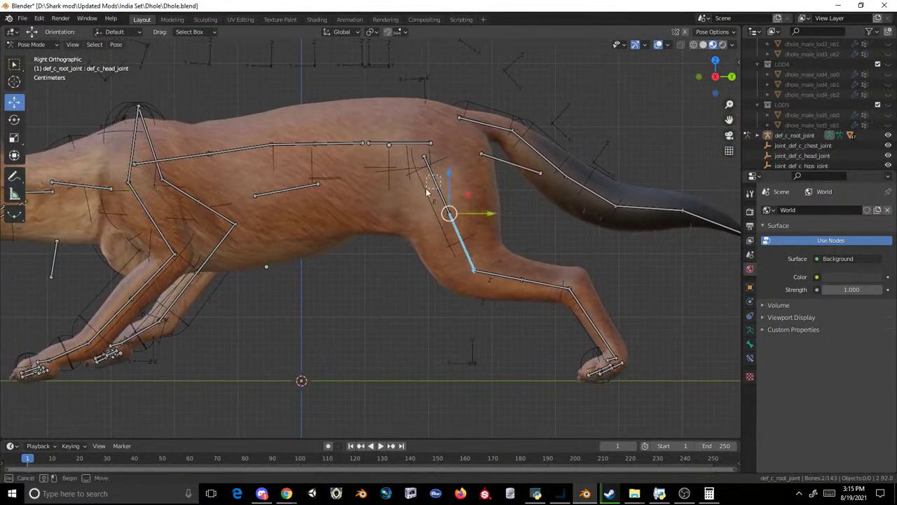
left_click_drag(426, 191, 426, 190)
key("r")
right_click(440, 209)
left_click_drag(423, 157, 405, 130)
scroll(386, 172, "down", 2)
middle_click_drag(386, 172, 216, 240)
scroll(217, 240, "up", 3)
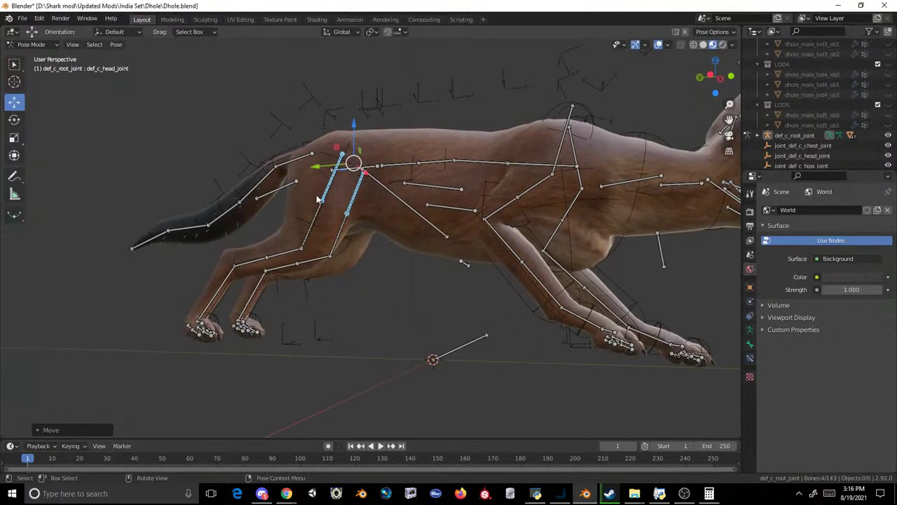
- Select only the dhole's right upper thigh bones and move them forward along the global Y axis
left_click(335, 193)
middle_click_drag(335, 193, 381, 231)
left_click_drag(310, 149, 368, 150)
- Rotate the forward-shifted thigh bones around the global X axis to swing that hind leg under the belly
middle_click_drag(367, 150, 272, 226)
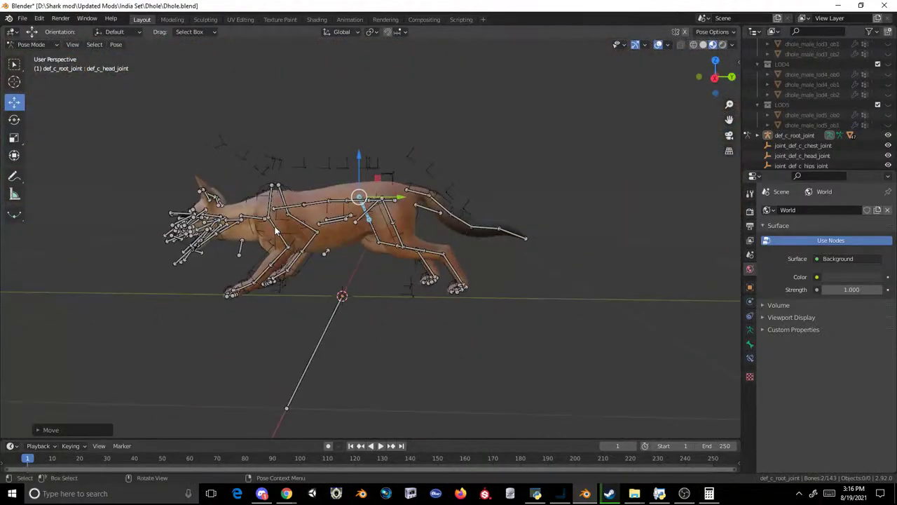
scroll(308, 219, "up", 4)
key("r")
key("x")
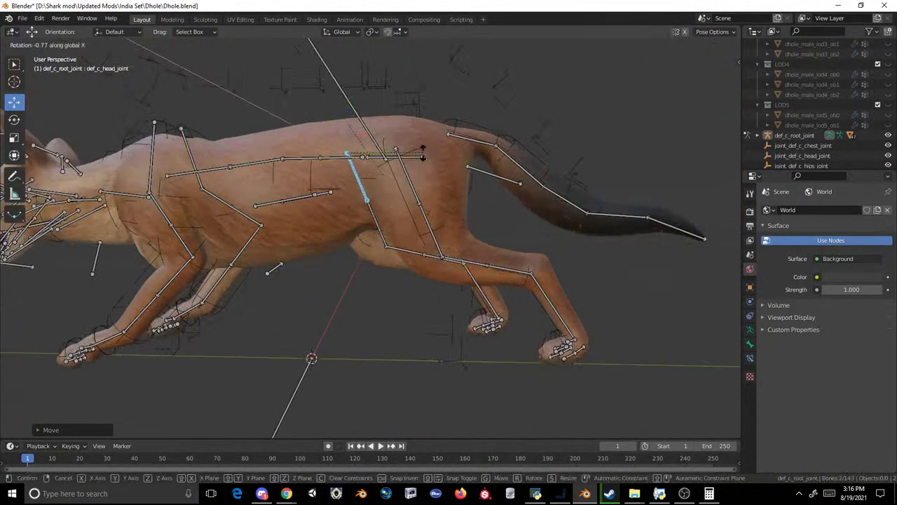
left_click(427, 172)
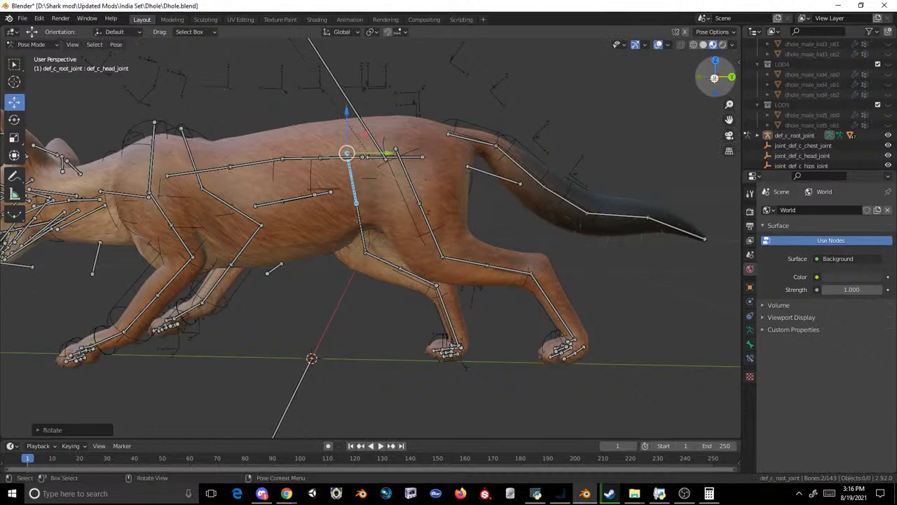
- Move the swung thigh's bones slightly up and refine their position in right view
key("KP_3")
key("g")
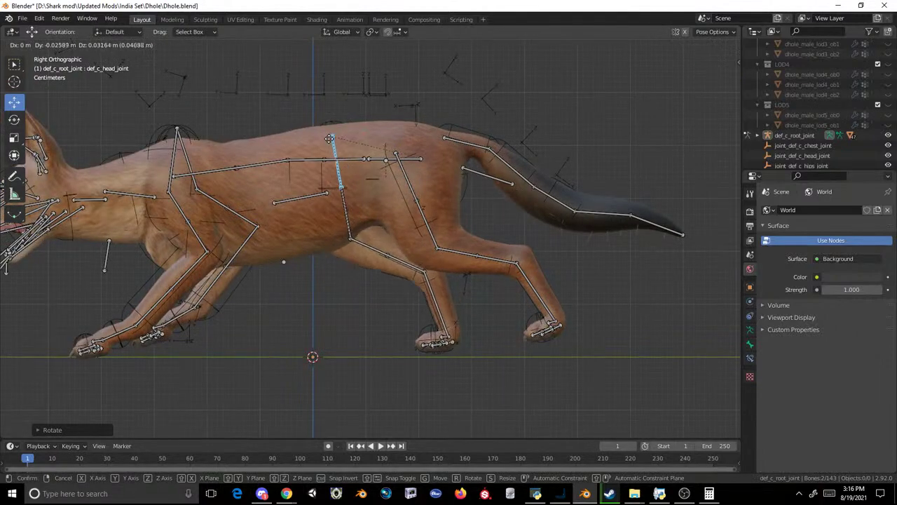
left_click(335, 137)
scroll(325, 179, "down", 2)
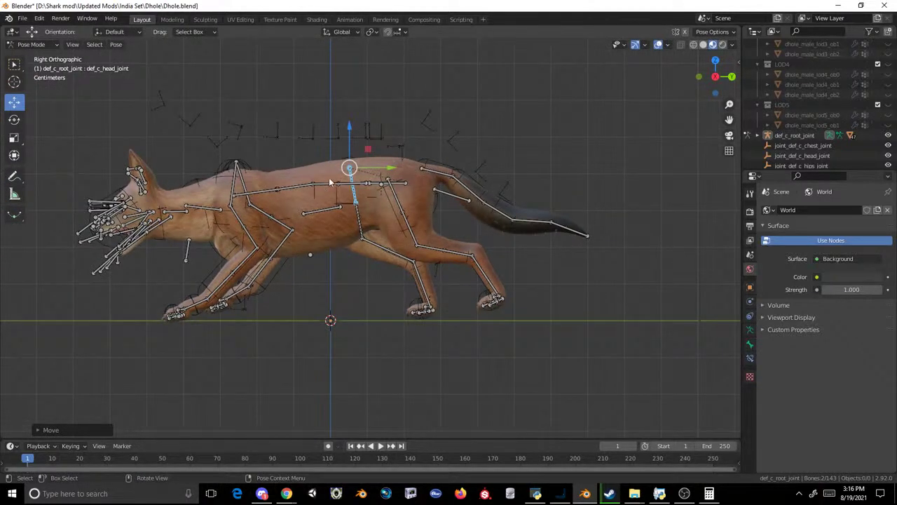
left_click_drag(349, 170, 352, 165)
middle_click_drag(262, 198, 407, 221)
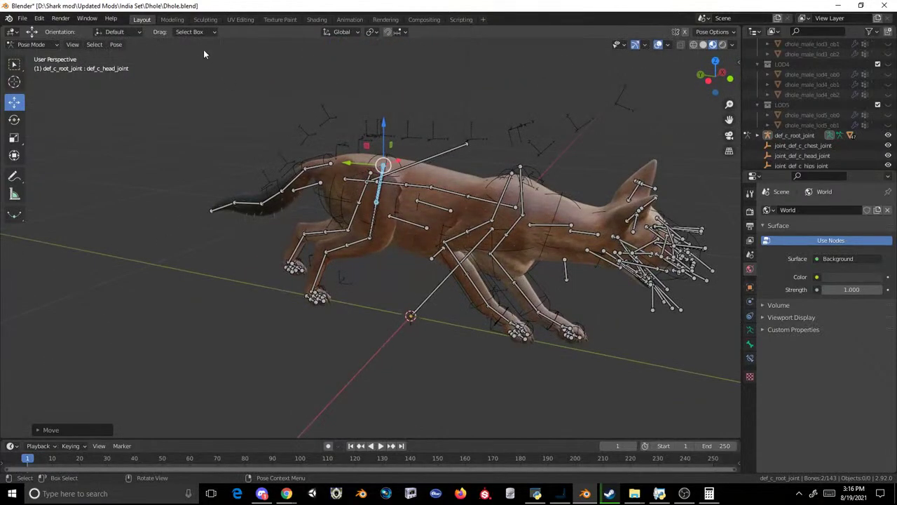
left_click(198, 19)
scroll(327, 193, "up", 5)
mouse_move(357, 186)
middle_mouse_down()
mouse_move(475, 175)
mouse_move(547, 184)
mouse_move(681, 156)
mouse_move(672, 144)
middle_mouse_up()
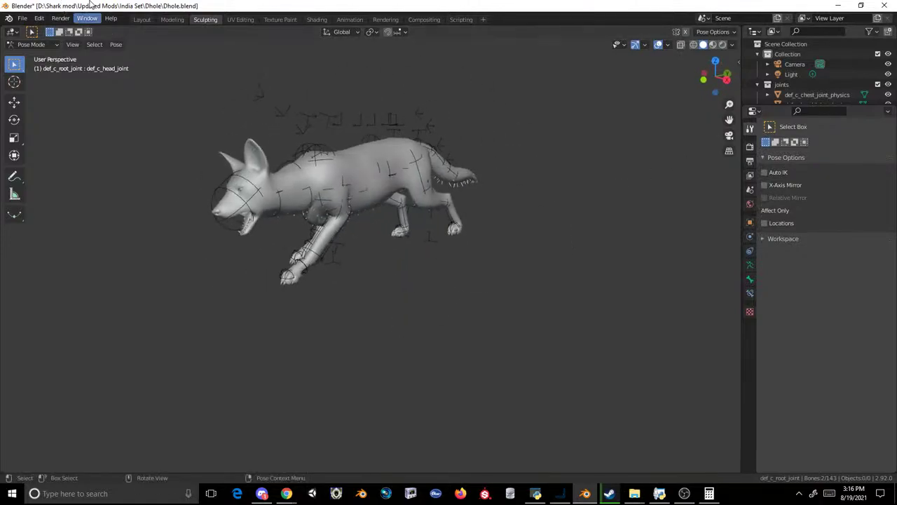
left_click(141, 19)
left_click(172, 20)
left_click(233, 20)
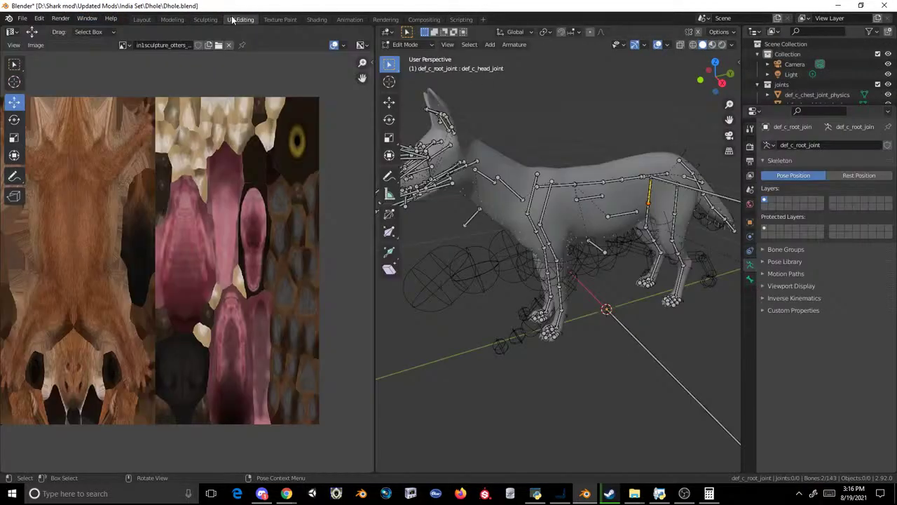
- Make the dhole_male_lod0_ob0 mesh active, open it in the Sculpting workspace and inspect the hip area
left_click(142, 20)
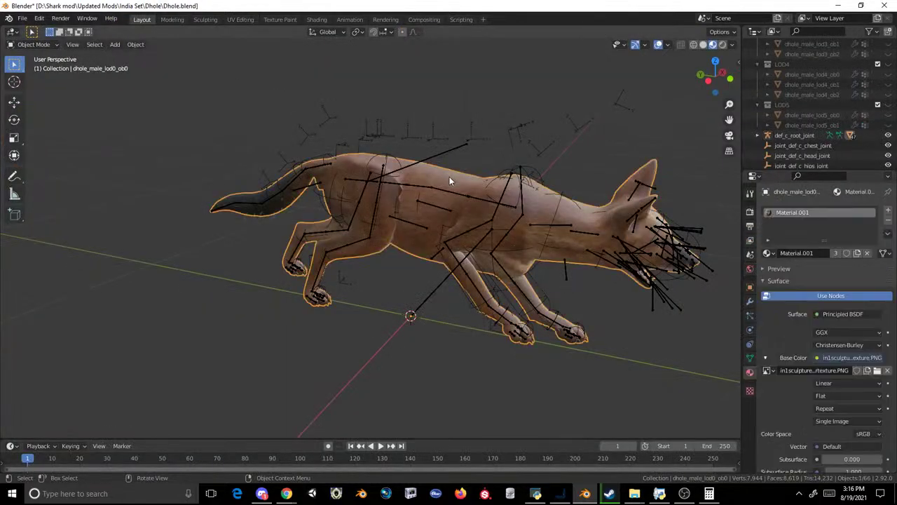
left_click(240, 19)
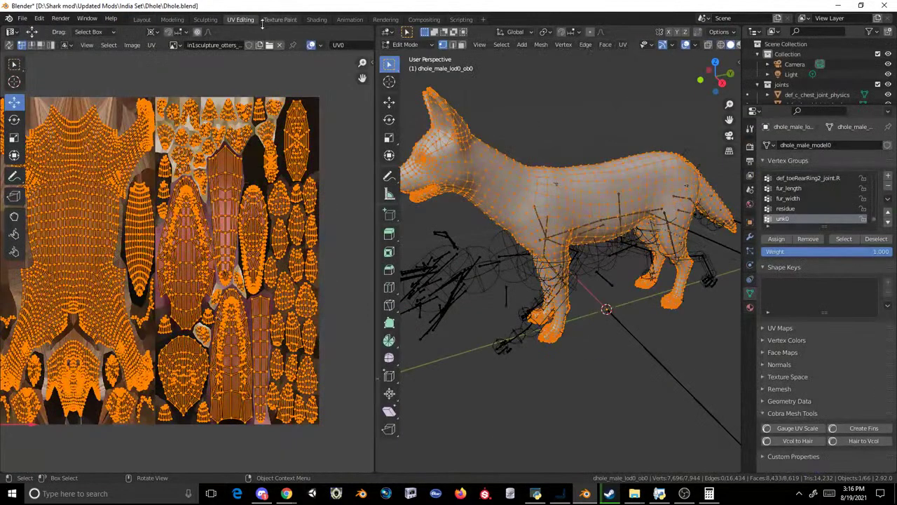
left_click(205, 20)
scroll(378, 210, "up", 5)
mouse_move(378, 210)
middle_mouse_down()
mouse_move(381, 200)
mouse_move(479, 198)
mouse_move(367, 190)
mouse_move(357, 145)
middle_mouse_up()
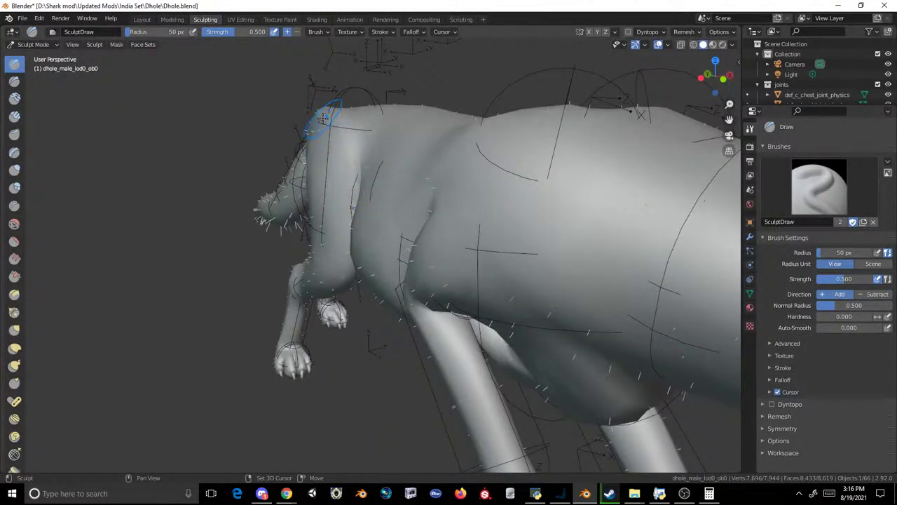
middle_click_drag(358, 190, 395, 191)
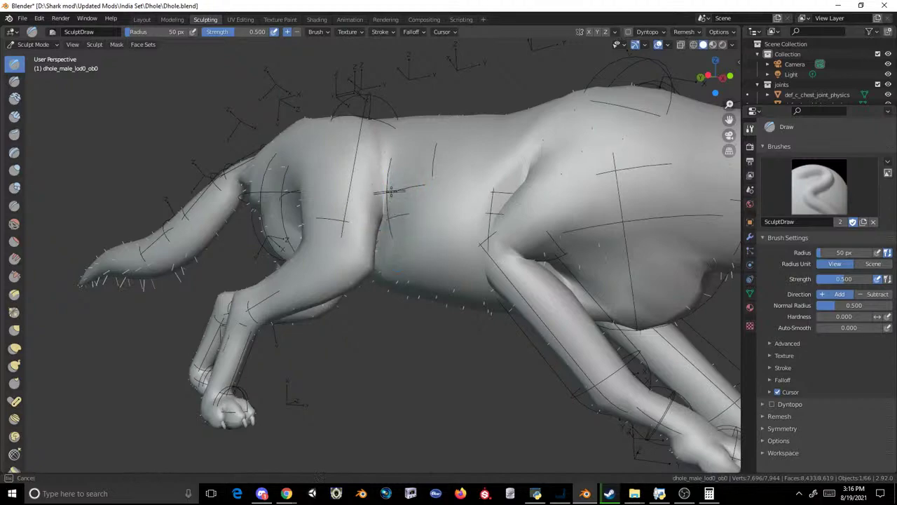
- Show the sculpting view with textured material preview and choose the Grab brush for the area around the eyes
left_click(713, 46)
scroll(301, 184, "down", 5)
middle_click_drag(392, 196, 268, 201)
scroll(268, 201, "up", 8)
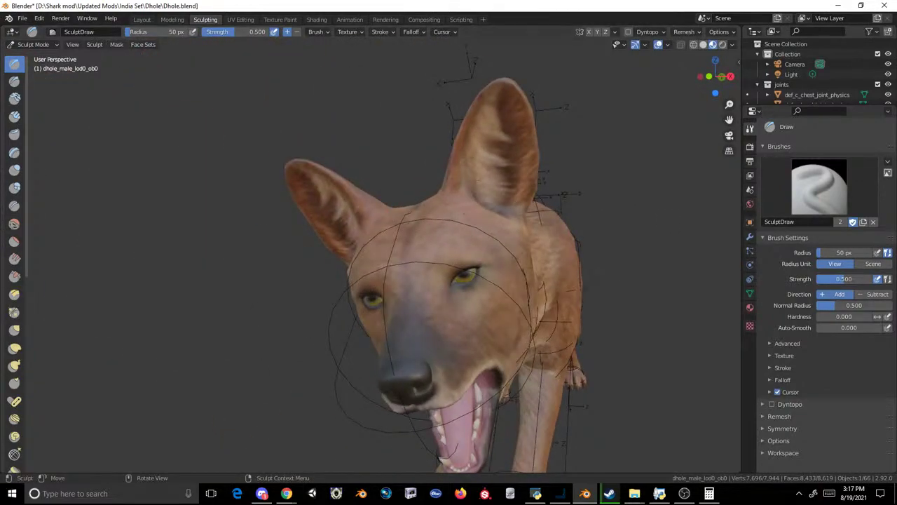
left_click(14, 330)
scroll(297, 263, "up", 3)
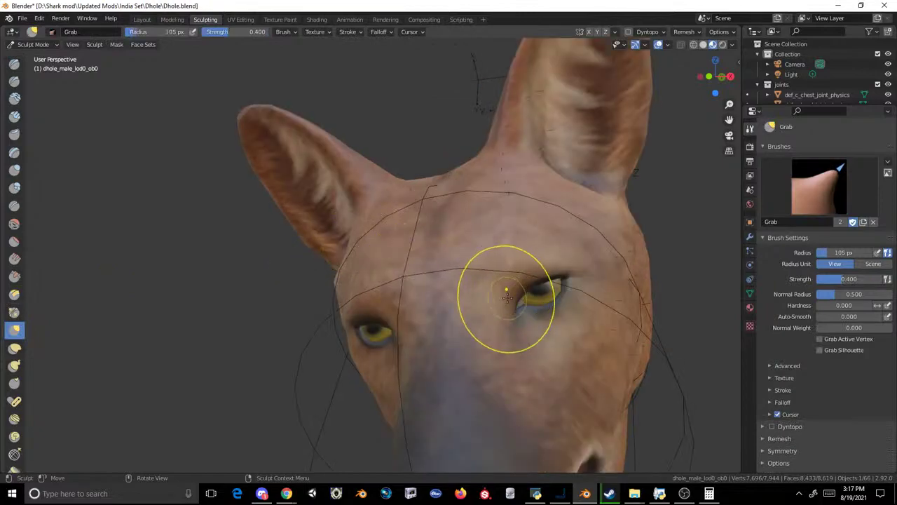
left_click(141, 18)
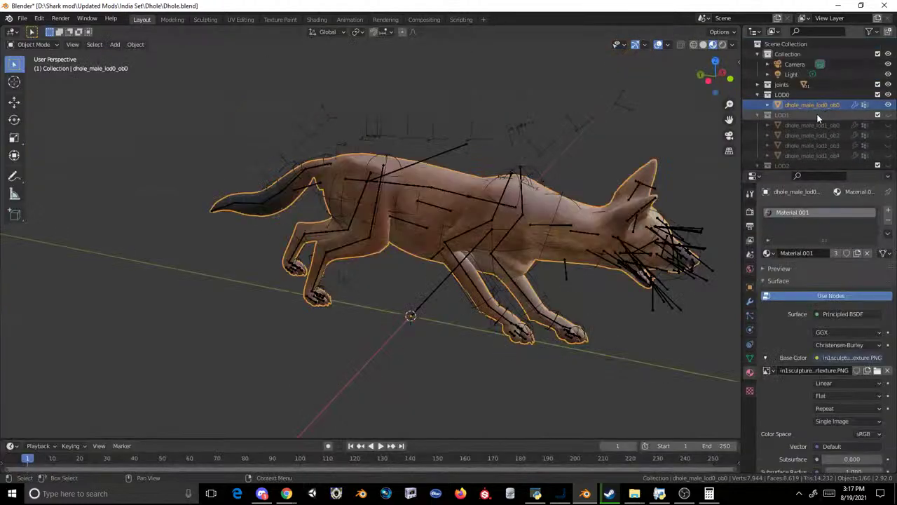
scroll(460, 170, "up", 6)
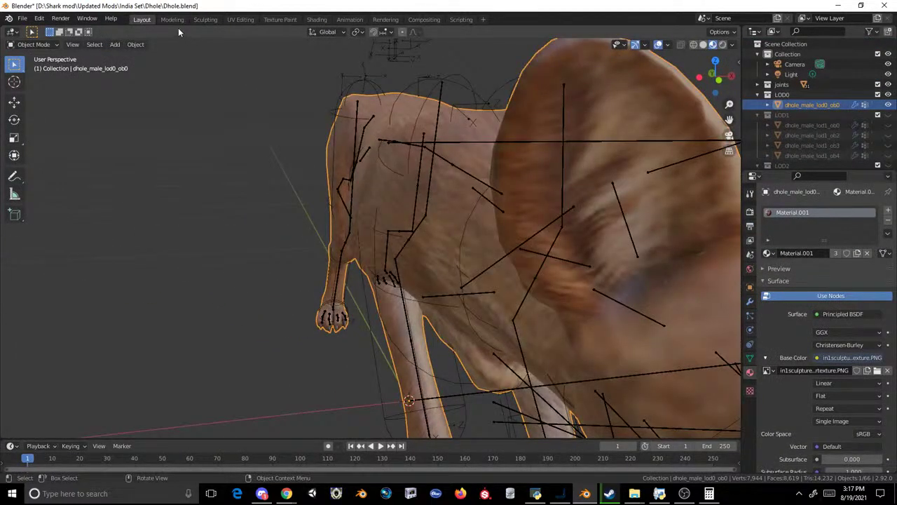
right_click(429, 184)
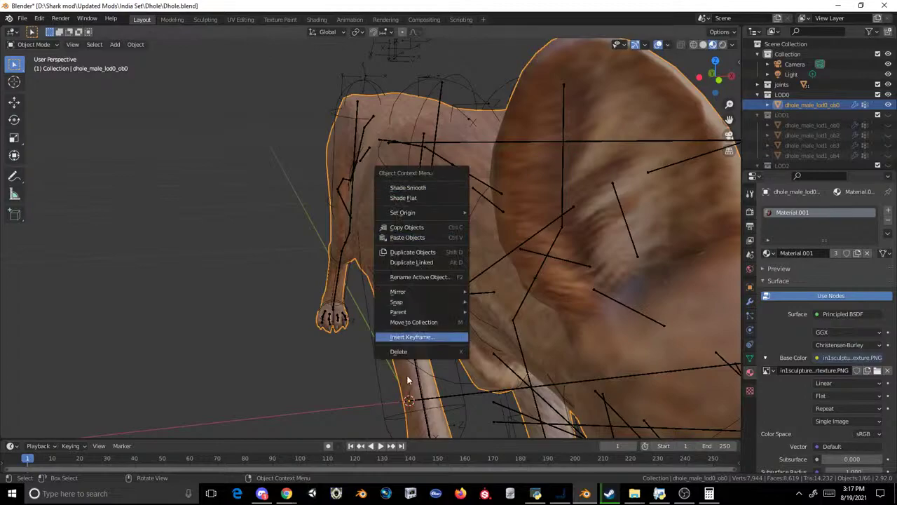
key("s")
left_click(202, 75)
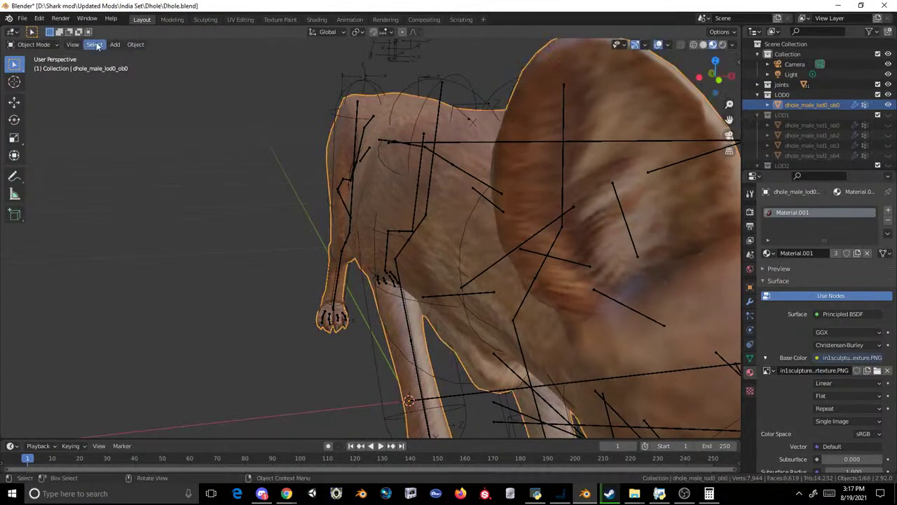
- Open the dhole mesh in the Modeling workspace and select all linked vertices of one eyeball
left_click(168, 20)
scroll(342, 135, "up", 13)
middle_click_drag(315, 161, 531, 295, "shift")
scroll(491, 266, "up", 6)
middle_click_drag(391, 77, 407, 185, "shift")
left_click(443, 264)
key("ctrl+l")
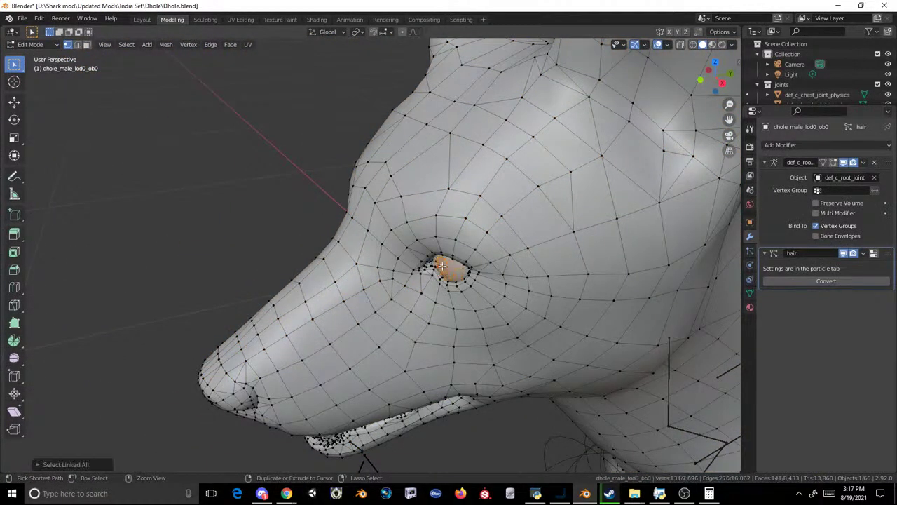
- Add the other eyeball's linked vertices to the selection and separate both eyeballs into their own object
middle_click_drag(442, 265, 462, 275)
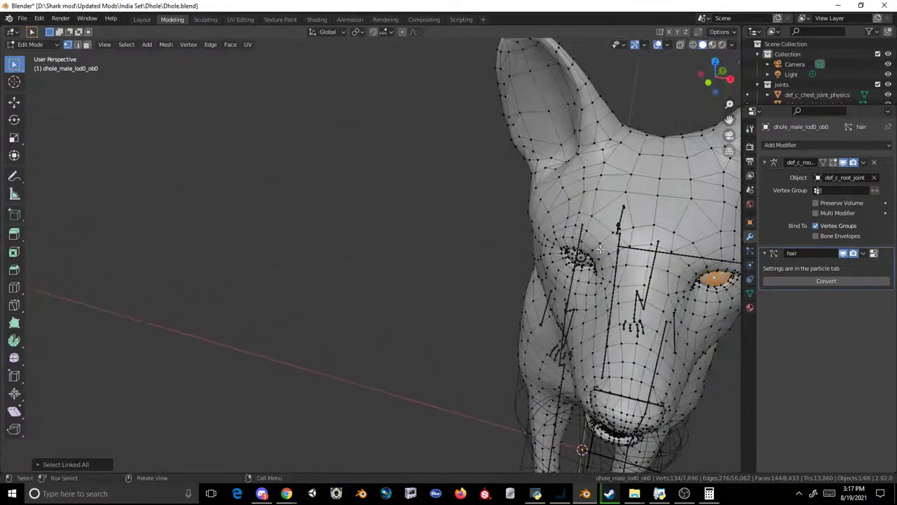
left_click(582, 260, "ctrl")
key("ctrl+l")
right_click(586, 262)
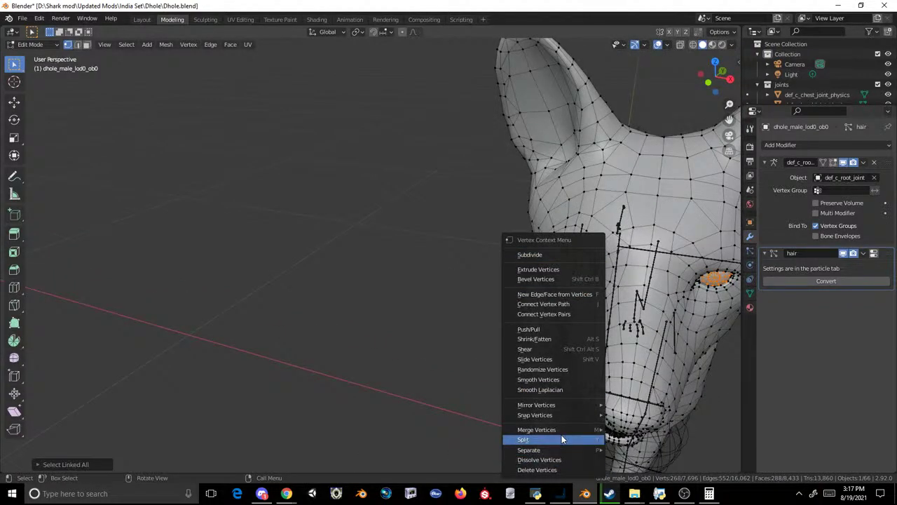
mouse_move(566, 452)
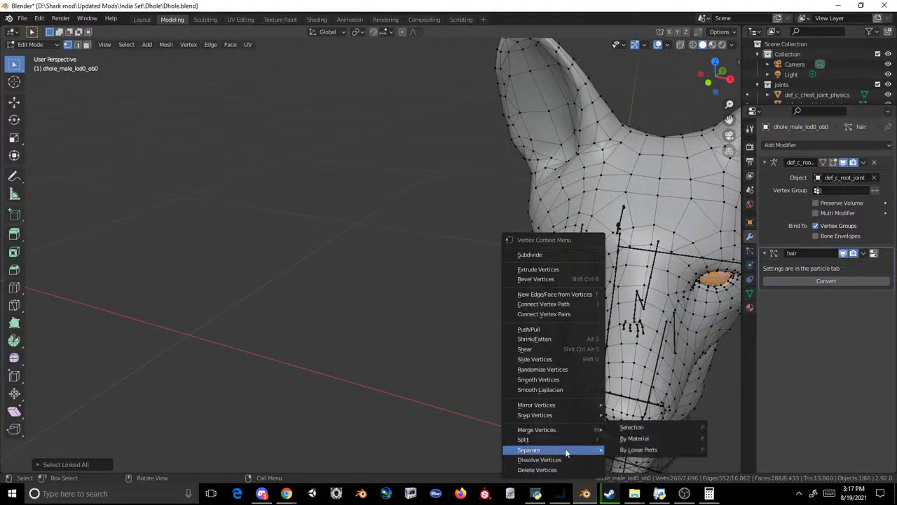
left_click(626, 427)
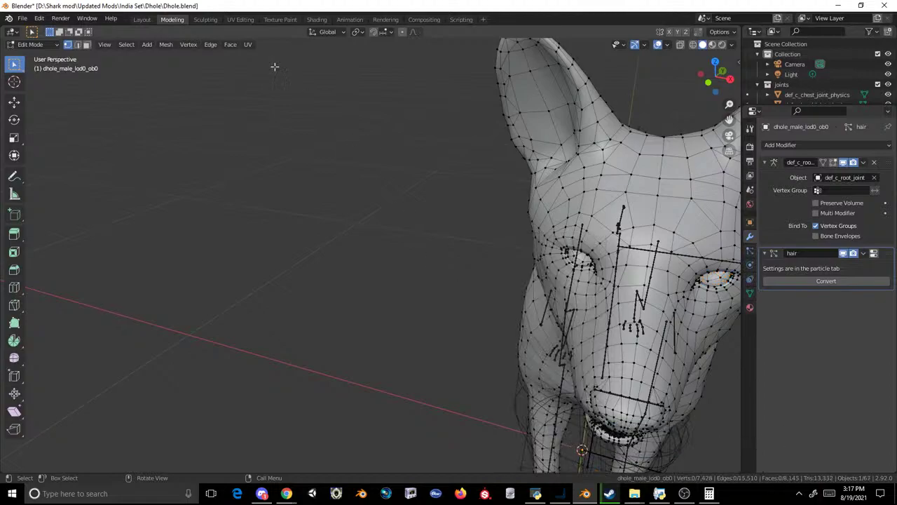
- Make the dhole_male_lod0_ob0 body mesh active in the Layout workspace and return to the Sculpting workspace
left_click(142, 19)
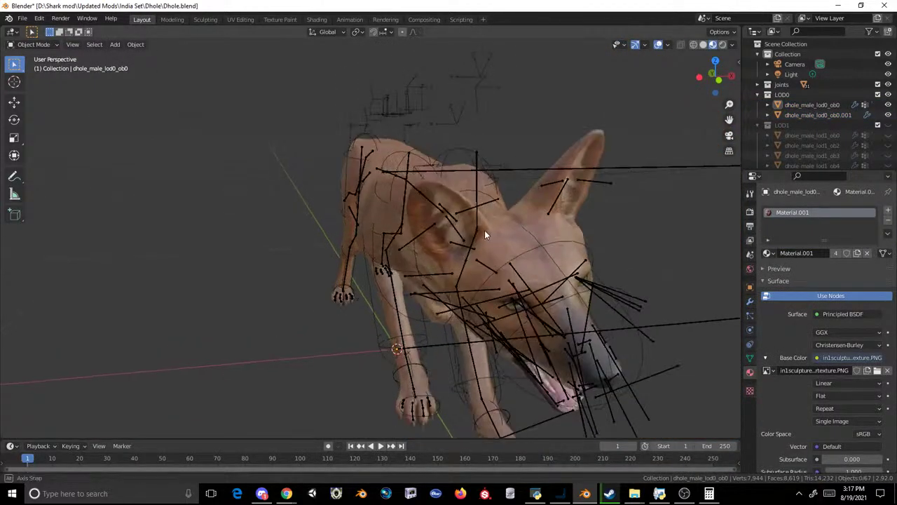
middle_click_drag(487, 238, 595, 203)
left_click(813, 115)
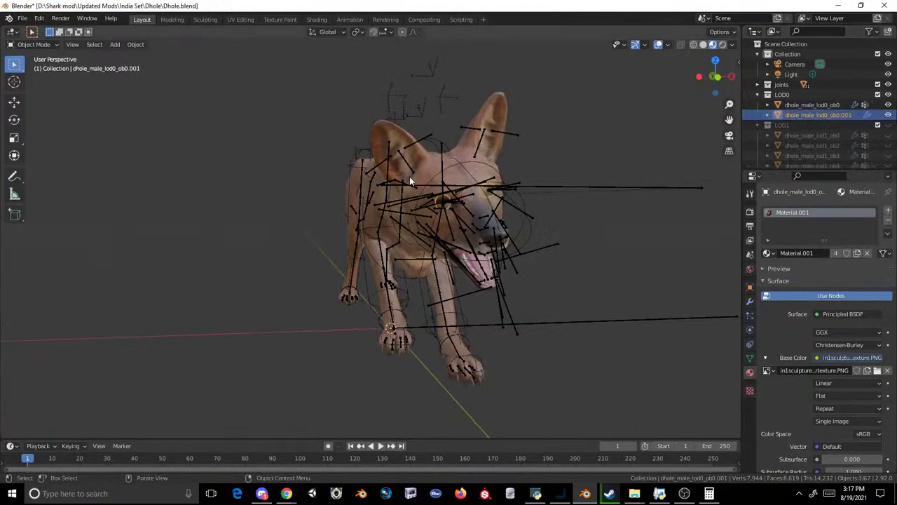
left_click(438, 154)
left_click(205, 19)
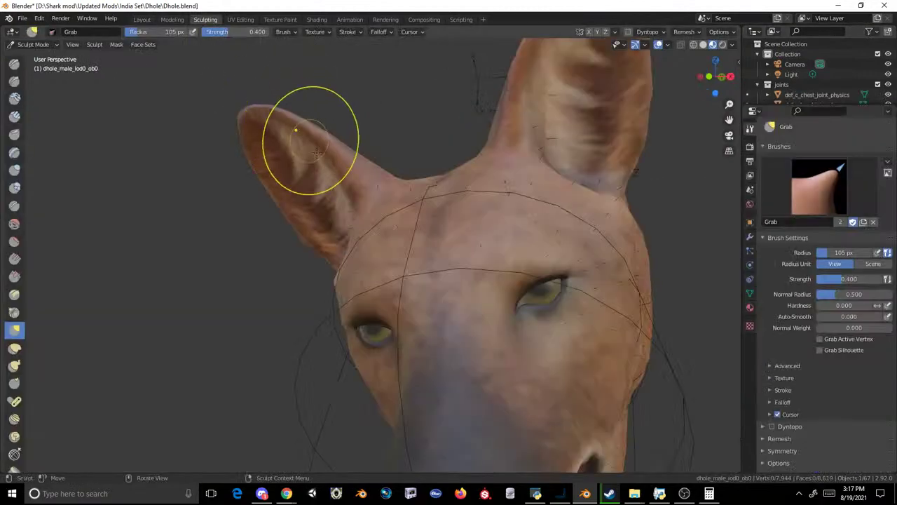
- Reshape the brows and inner corners around both eyes with the Grab brush for a fiercer look
middle_click_drag(401, 213, 356, 204)
mouse_move(190, 253)
left_mouse_down()
mouse_move(224, 283)
mouse_move(211, 272)
mouse_move(219, 255)
mouse_move(238, 265)
mouse_move(230, 259)
left_mouse_up()
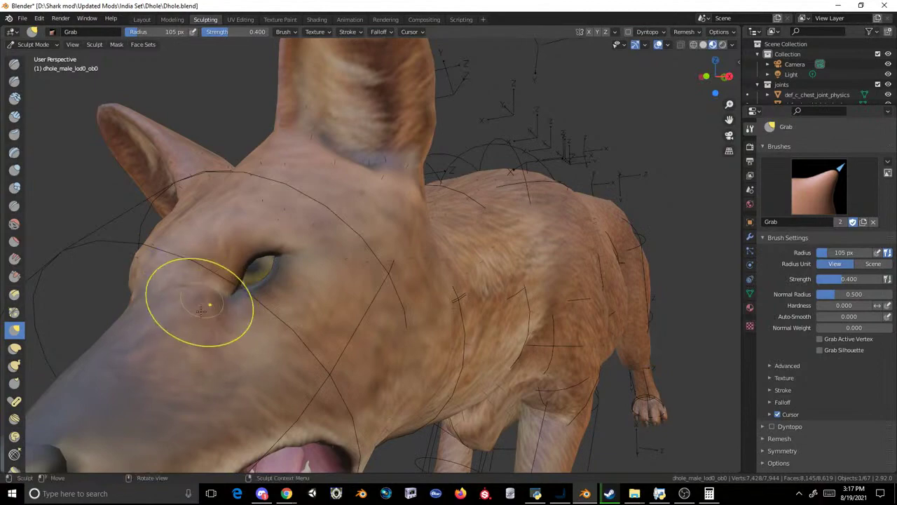
mouse_move(225, 283)
middle_mouse_down("shift")
mouse_move(273, 189)
mouse_move(279, 230)
middle_mouse_up("shift")
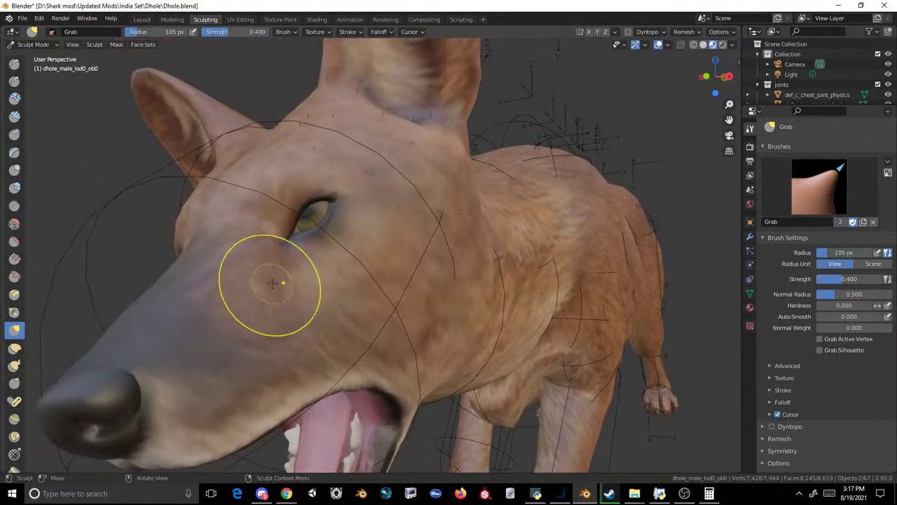
scroll(192, 252, "down", 5)
middle_click_drag(203, 223, 326, 244)
scroll(424, 242, "up", 3)
scroll(505, 243, "up", 4)
middle_click_drag(702, 267, 601, 179, "shift")
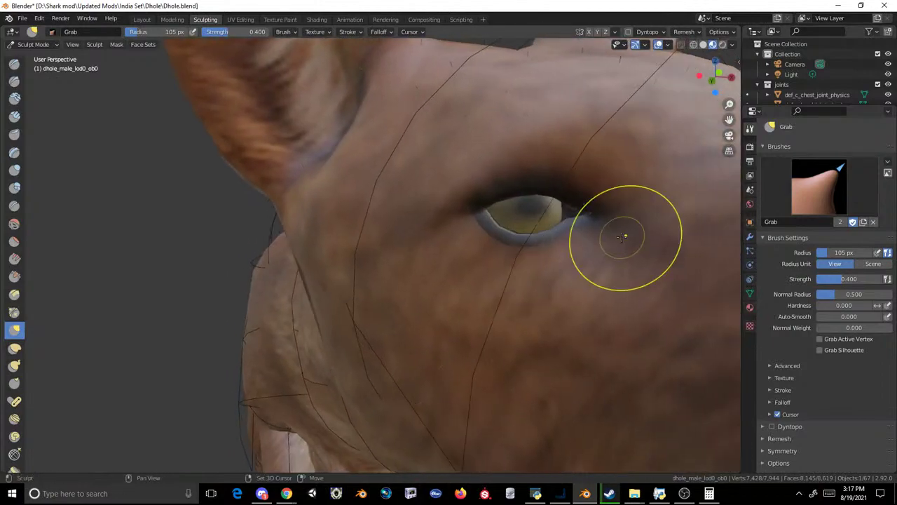
mouse_move(571, 190)
left_mouse_down()
mouse_move(538, 174)
mouse_move(581, 176)
left_mouse_up()
scroll(553, 211, "down", 4)
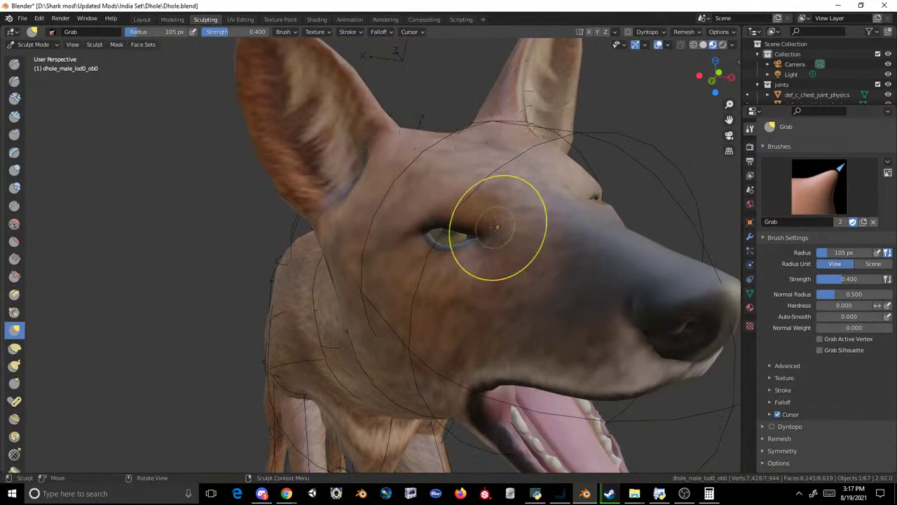
- Pull the cheek and the corner of the open mouth upward with the Grab brush
left_click_drag(456, 353, 463, 338)
left_click_drag(470, 361, 475, 343)
middle_click_drag(512, 317, 494, 281)
left_click_drag(477, 213, 464, 170)
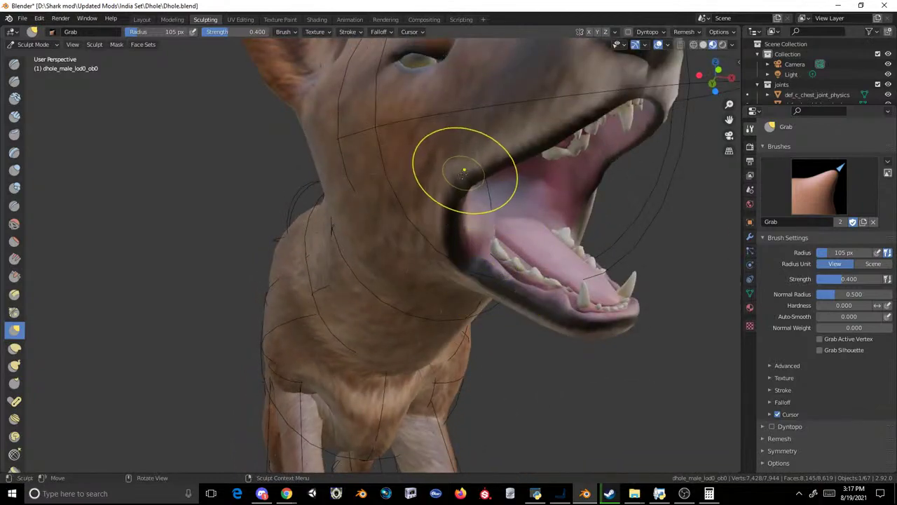
left_click_drag(442, 125, 444, 127)
left_click_drag(494, 152, 470, 127)
- Inspect the dhole's back, shoulders and hips from both sides for mesh deformations
scroll(477, 171, "down", 8)
middle_click_drag(490, 168, 451, 228)
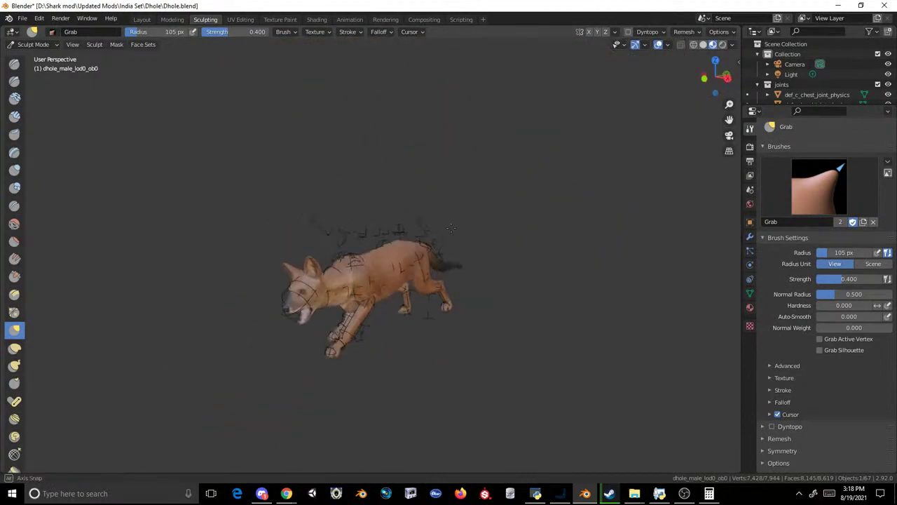
scroll(348, 260, "up", 5)
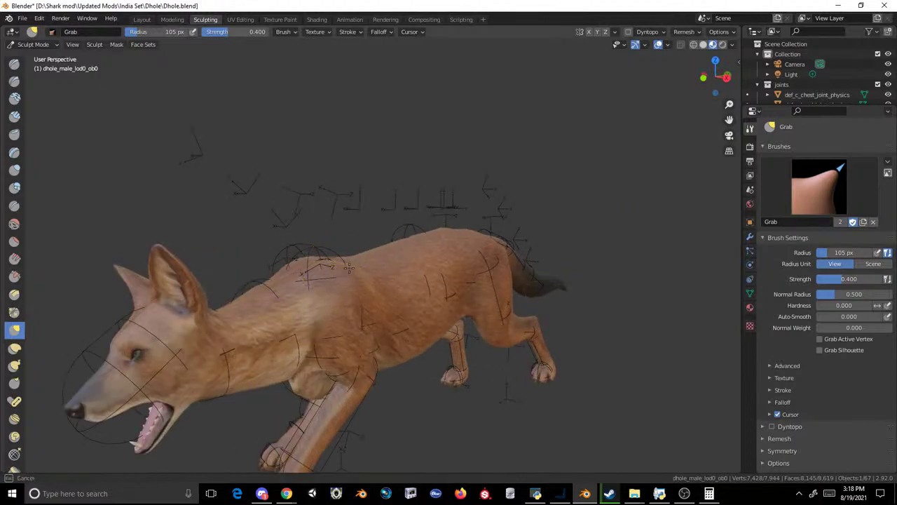
middle_click_drag(346, 277, 325, 277)
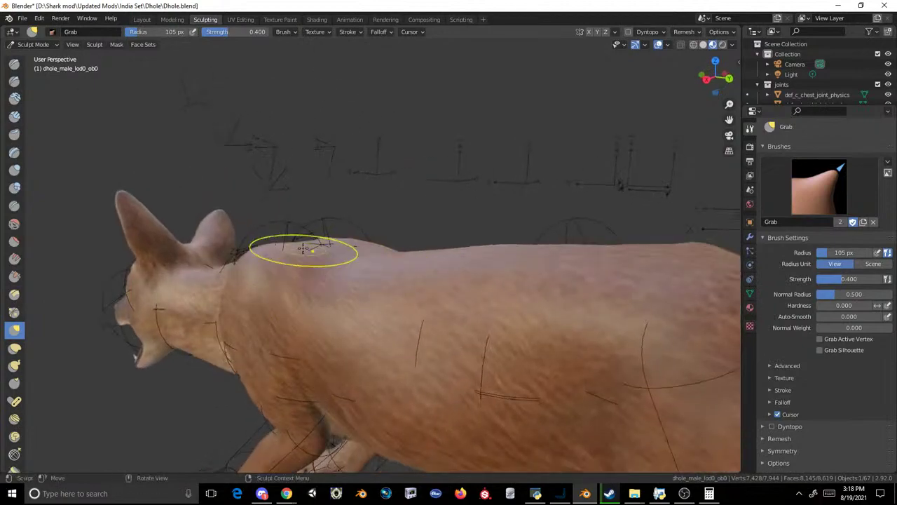
scroll(350, 242, "down", 4)
middle_click_drag(390, 237, 509, 228)
scroll(491, 207, "down", 6)
middle_click_drag(484, 198, 545, 204)
scroll(311, 210, "up", 12)
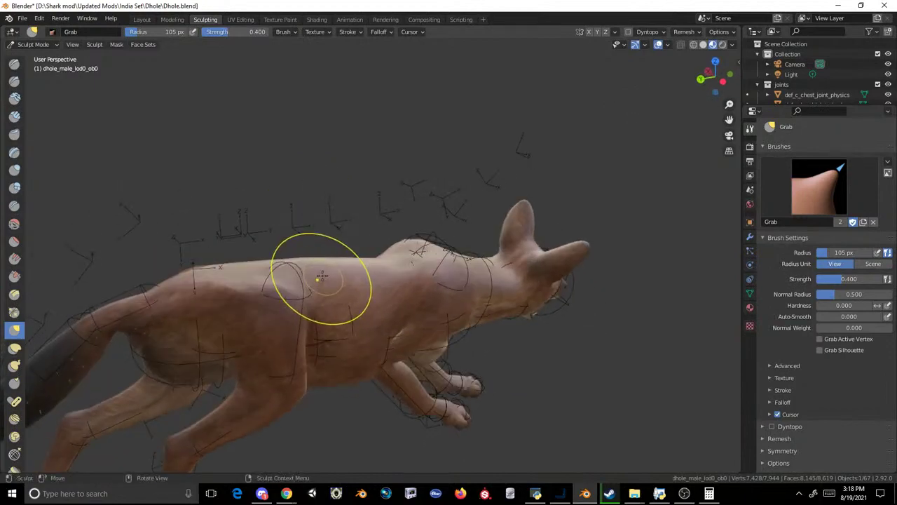
- Enlarge the Grab brush radius to 157 px and pull the top of the rump upward
key("bracketright")
key("bracketright")
key("bracketright")
left_click_drag(200, 278, 207, 253)
mouse_move(225, 239)
middle_mouse_down()
mouse_move(238, 250)
mouse_move(378, 233)
mouse_move(431, 211)
mouse_move(520, 197)
mouse_move(654, 210)
middle_mouse_up()
scroll(383, 231, "down", 9)
scroll(476, 256, "up", 4)
middle_click_drag(476, 256, 497, 200)
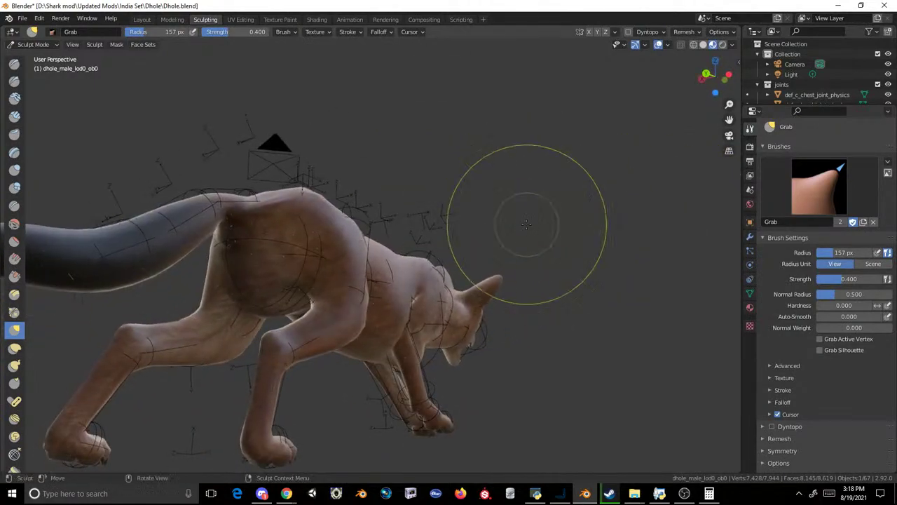
- Switch the def_c_root_joint armature to Pose Mode in the Layout workspace and adjust the position of the upper foreleg bones
left_click(140, 20)
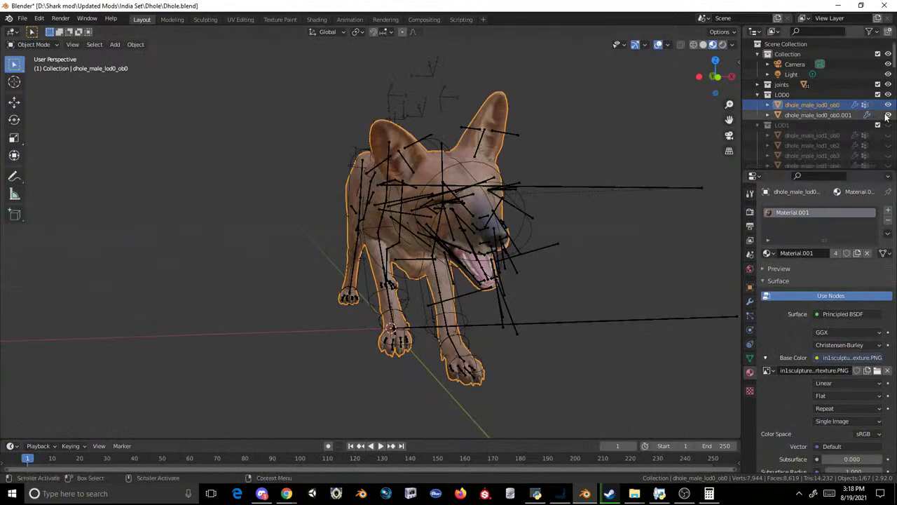
left_click(373, 189)
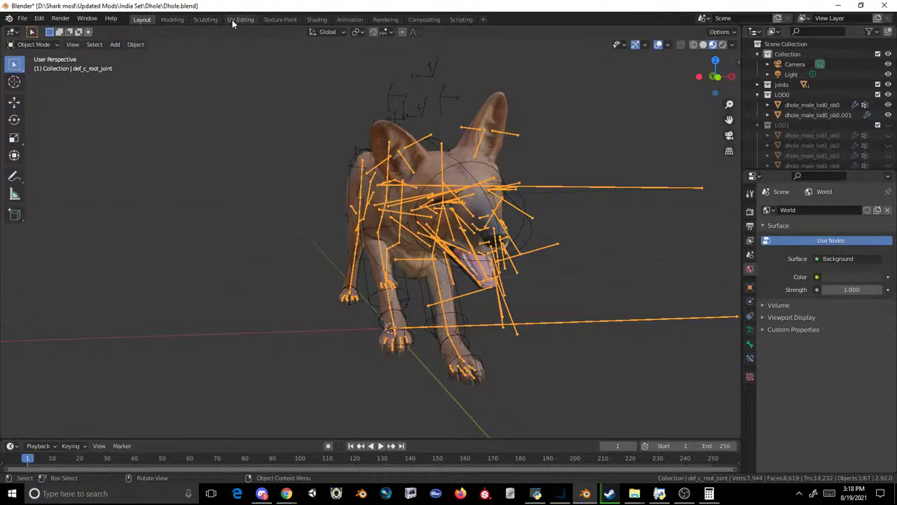
left_click(35, 45)
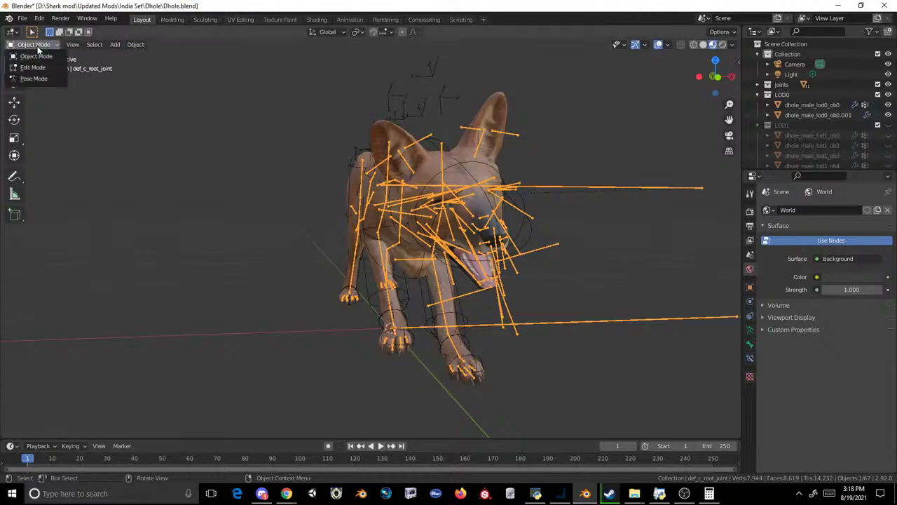
left_click(37, 77)
middle_click_drag(343, 193, 405, 205)
scroll(503, 216, "up", 2)
middle_click_drag(560, 121, 586, 193)
key("g")
left_click(482, 208)
- Rotate the two selected upper foreleg bones around the global Z axis, refining the angle from a second view
scroll(527, 205, "up", 3)
key("r")
key("z")
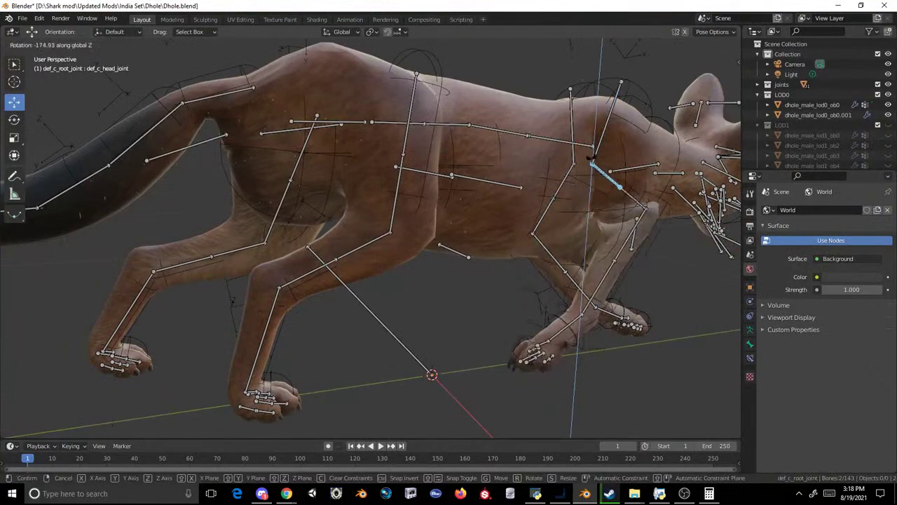
left_click(571, 189)
middle_click_drag(571, 190, 536, 322)
key("r")
key("z")
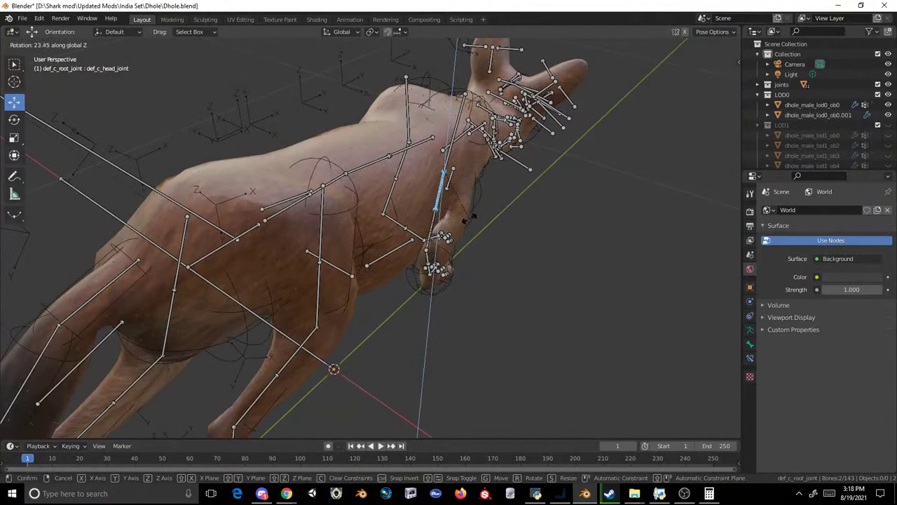
left_click(464, 218)
middle_click_drag(465, 218, 408, 194)
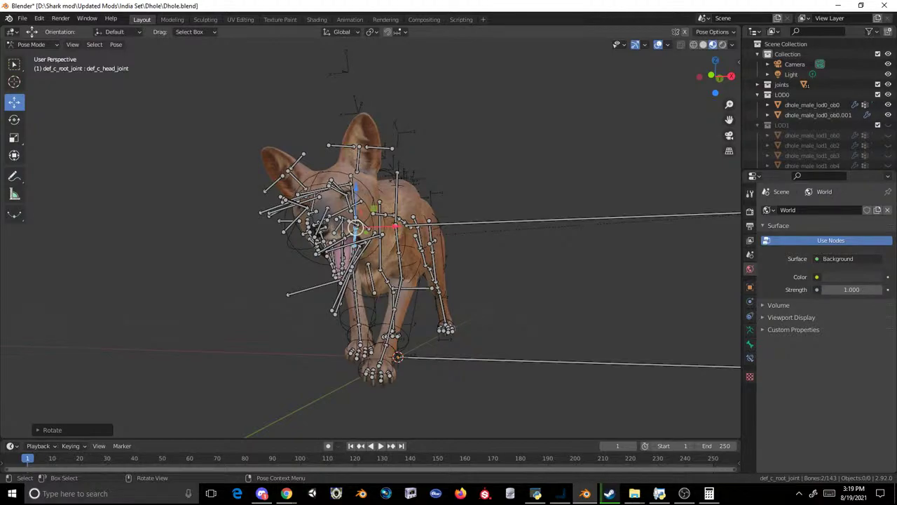
middle_click_drag(423, 160, 218, 312)
key("r")
key("x")
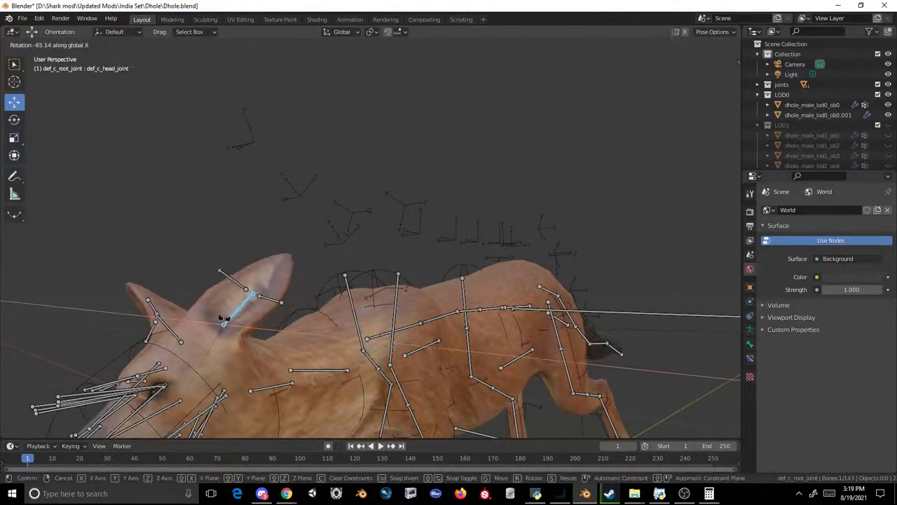
key("x")
key("z")
right_click(223, 315)
key("r")
key("z")
right_click(219, 299)
- Try to fold the ear back by rotating its base bone around the global Z, Y and X axes
key("r")
key("z")
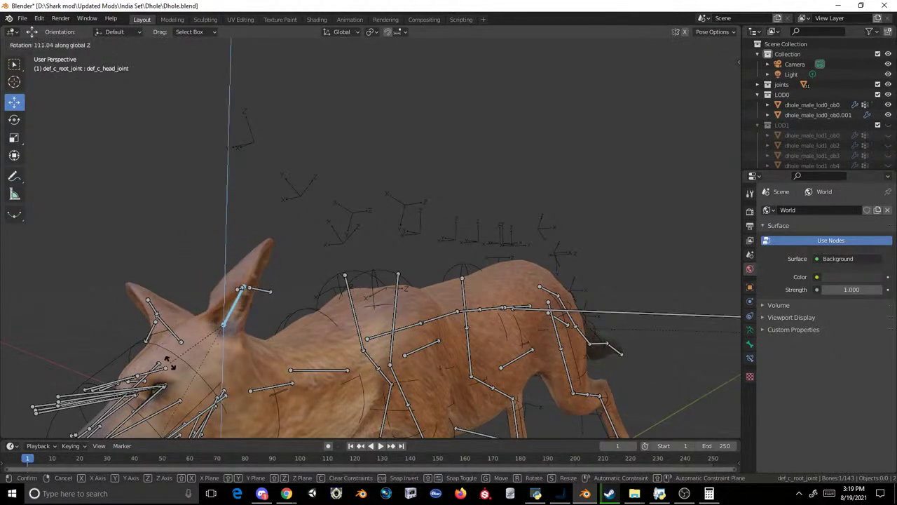
left_click(158, 318)
key("r")
key("y")
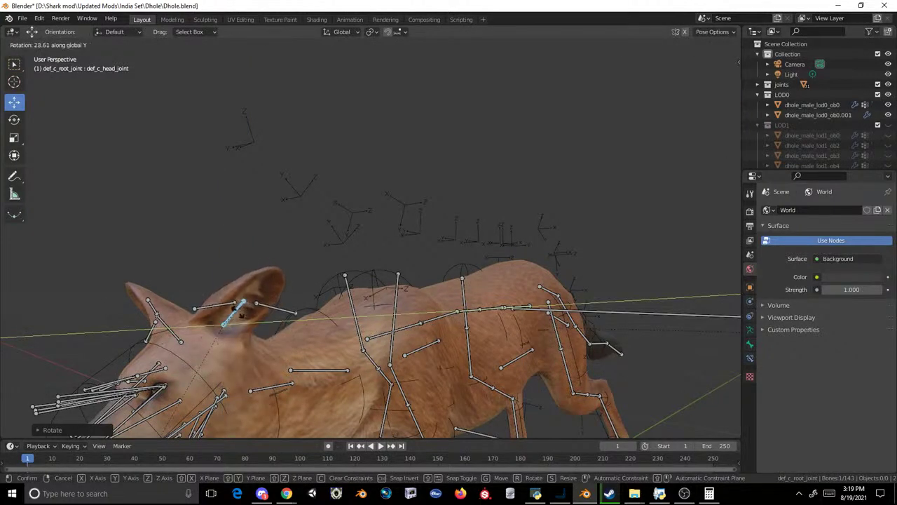
key("x")
key("z")
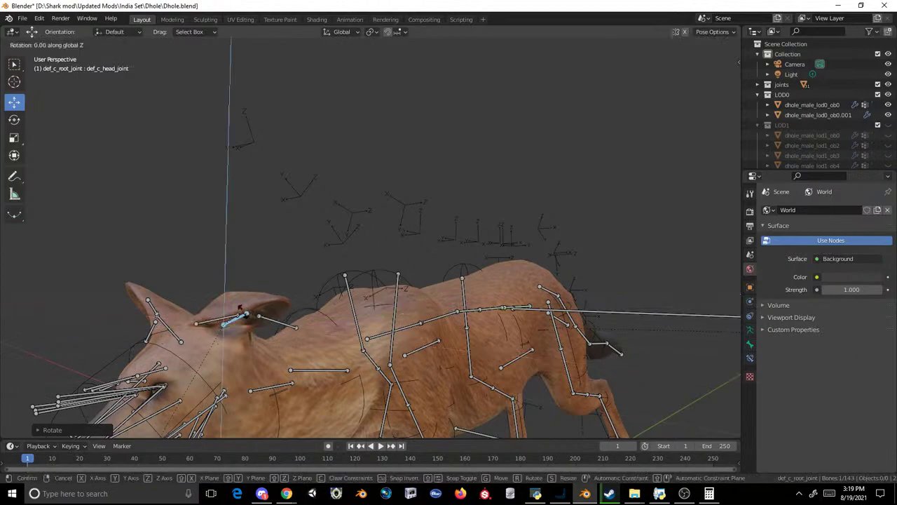
left_click(228, 300)
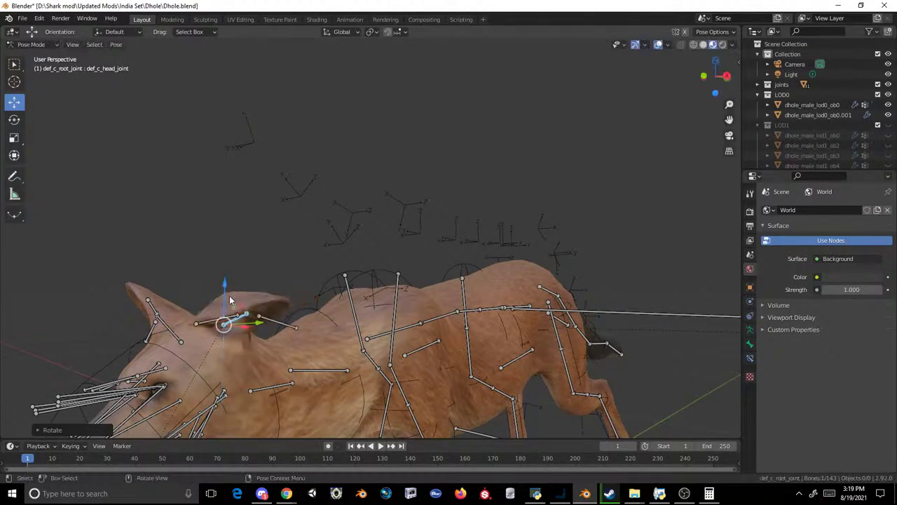
- Try to turn the ear backward by rotating its base bone around the global Z axis
scroll(232, 302, "down", 4)
middle_click_drag(232, 302, 423, 254)
scroll(448, 259, "up", 8)
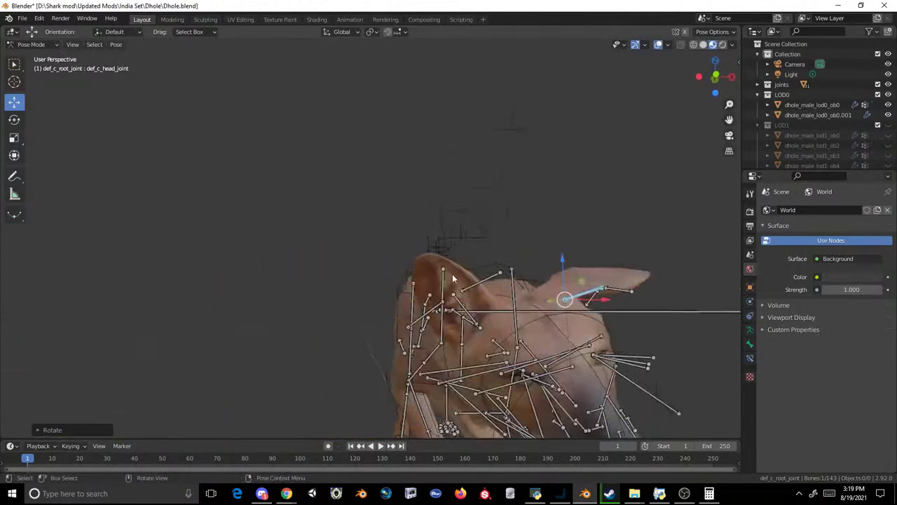
middle_click_drag(496, 237, 455, 210)
key("r")
key("r")
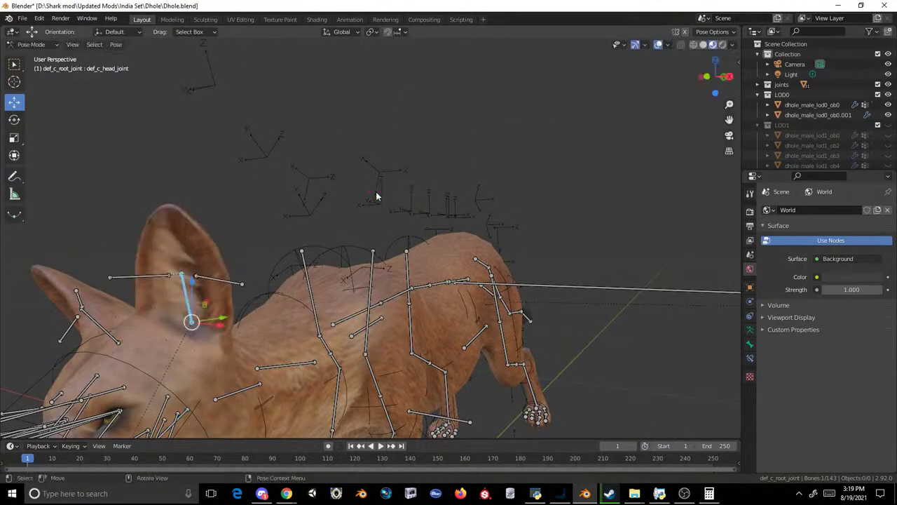
key("z")
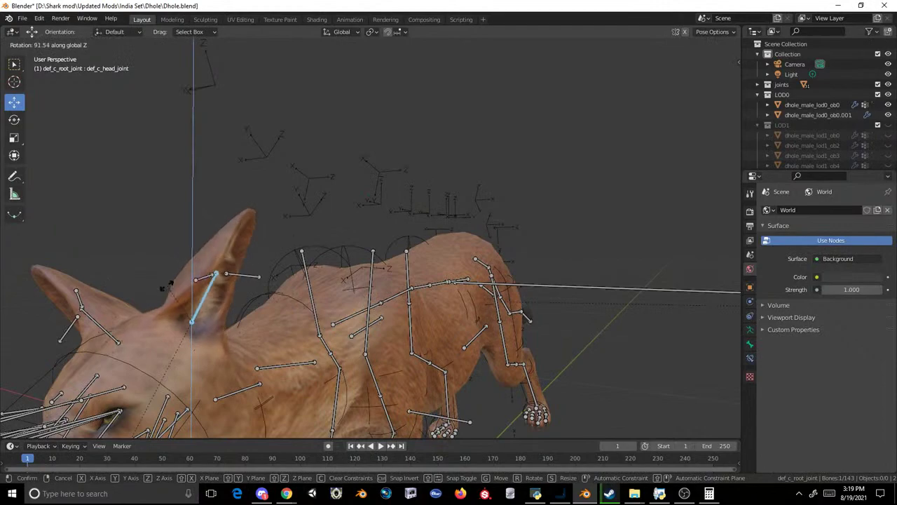
left_click(175, 281)
middle_click_drag(175, 281, 222, 390)
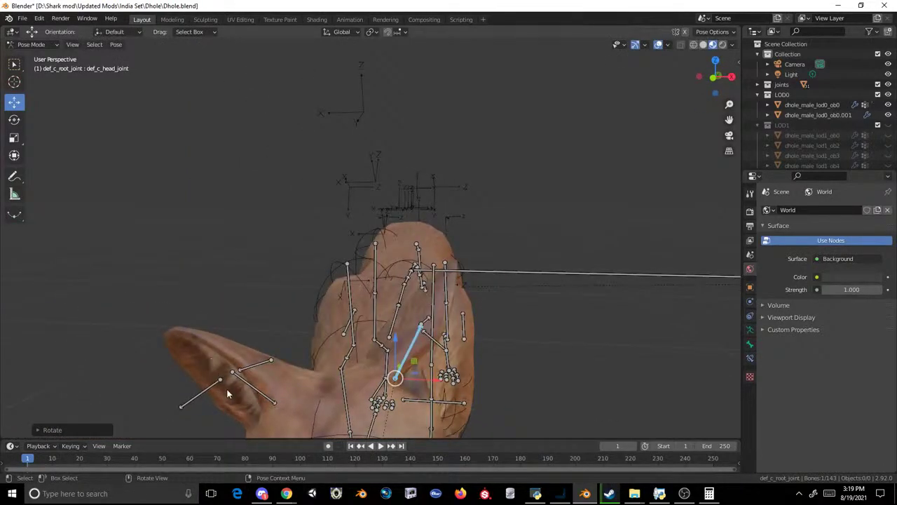
- Try to turn the opposite ear to match by rotating its base bone around the global Z axis
left_click_drag(243, 419, 241, 417)
key("r")
key("z")
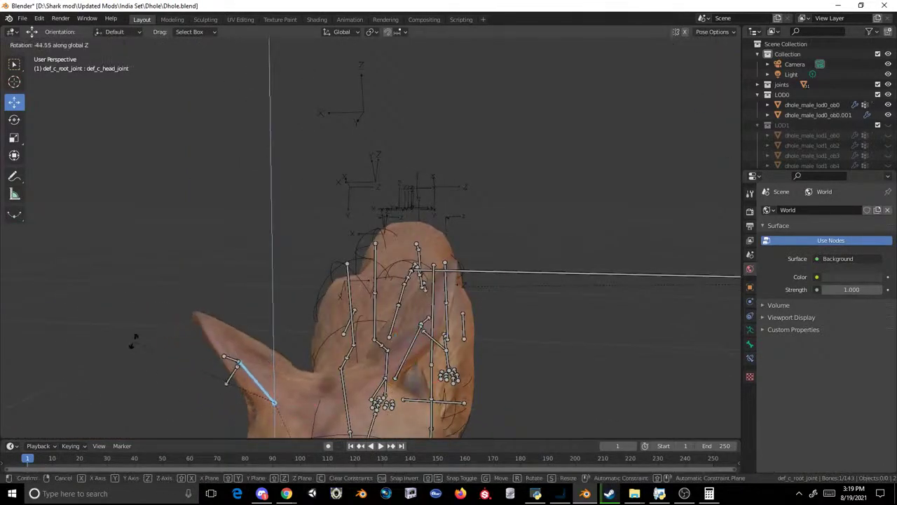
left_click(134, 341)
- Hide the def_c_root_joint armature temporarily and examine the turned ears from the side and front
scroll(327, 269, "down", 6)
middle_click_drag(333, 269, 536, 266)
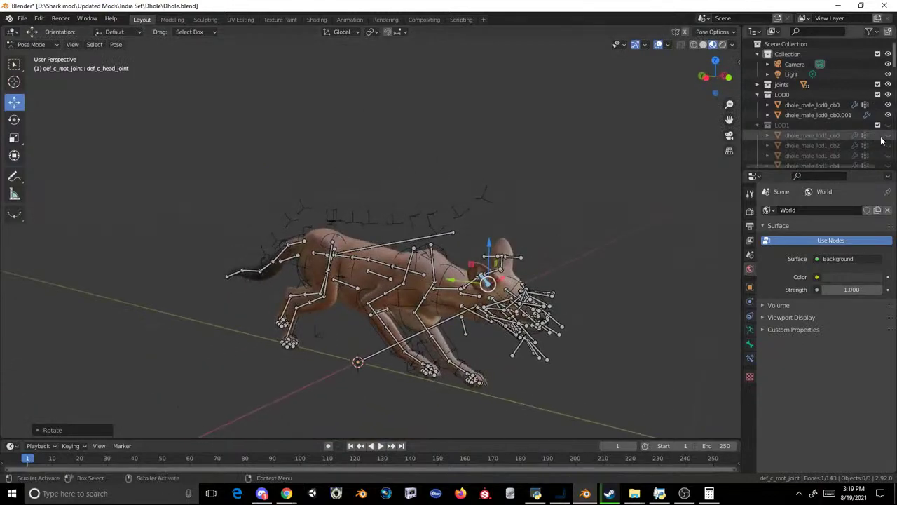
scroll(893, 143, "down", 6)
scroll(888, 161, "down", 1)
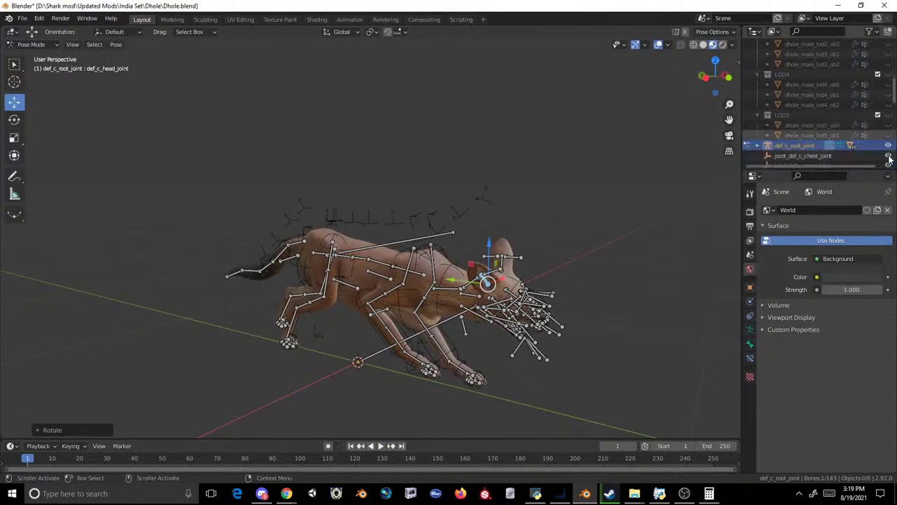
left_click(888, 150)
middle_click_drag(575, 210, 441, 183)
scroll(441, 183, "up", 2)
key("alt+h")
key("ctrl+Tab")
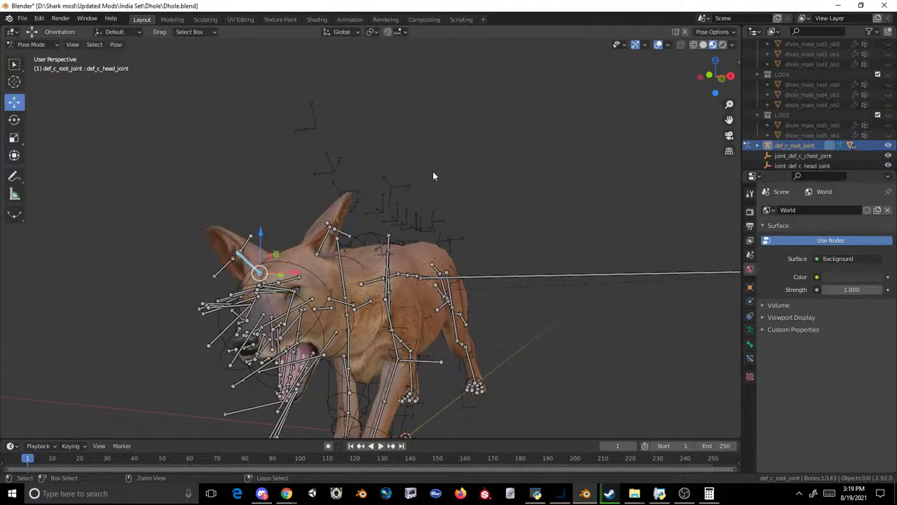
- Undo the rotations of both ear bones
key("ctrl+z")
key("ctrl+z")
key("ctrl+z")
key("ctrl+z")
scroll(432, 171, "down", 1)
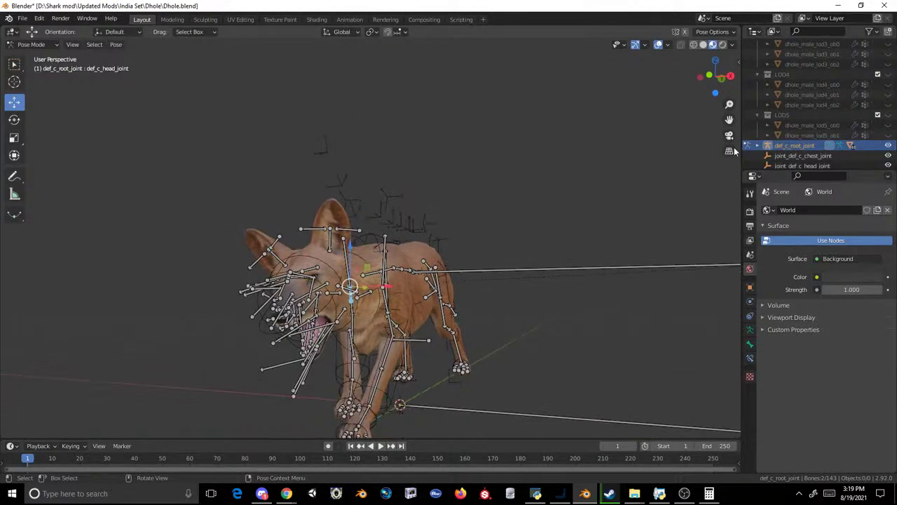
- Hide the def_c_root_joint armature and examine the running pose in left orthographic view
left_click(887, 145)
scroll(248, 243, "down", 4)
middle_click_drag(322, 226, 441, 248)
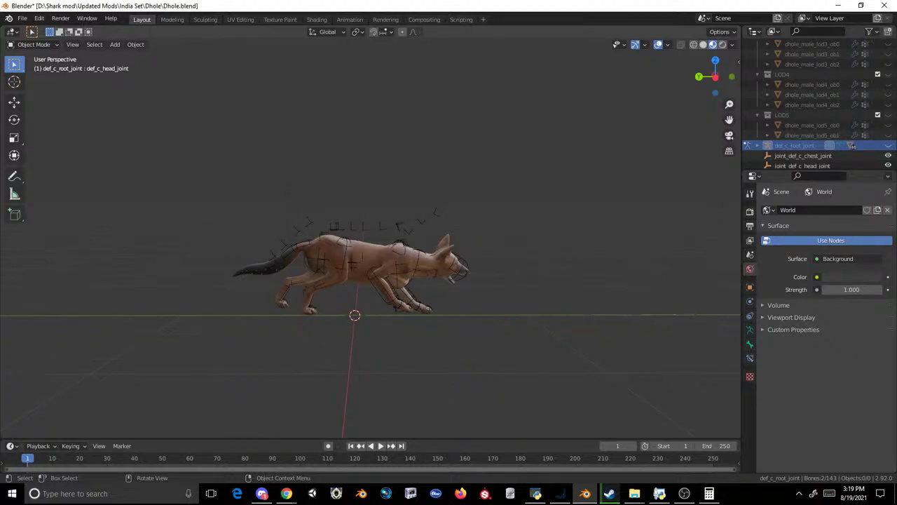
left_click(715, 77)
scroll(382, 195, "up", 6)
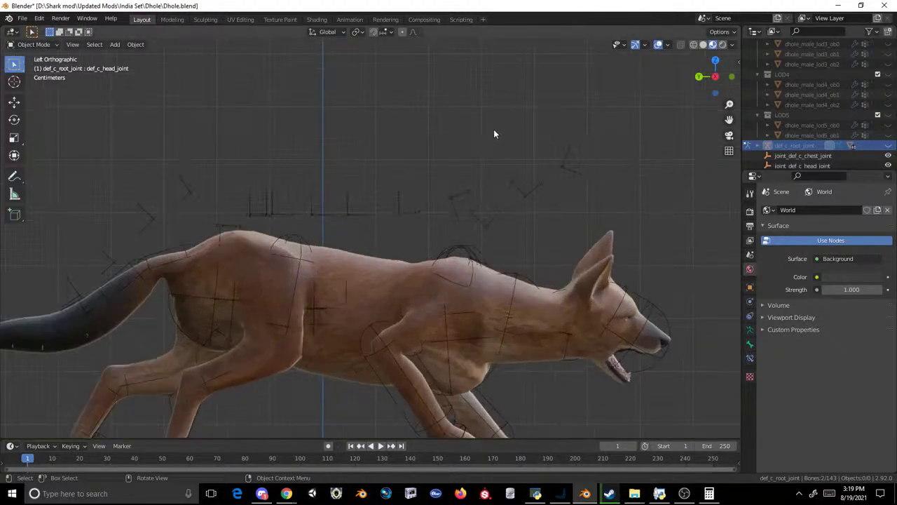
- Show the def_c_root_joint armature again, select it and switch it to Pose Mode
left_click(312, 272)
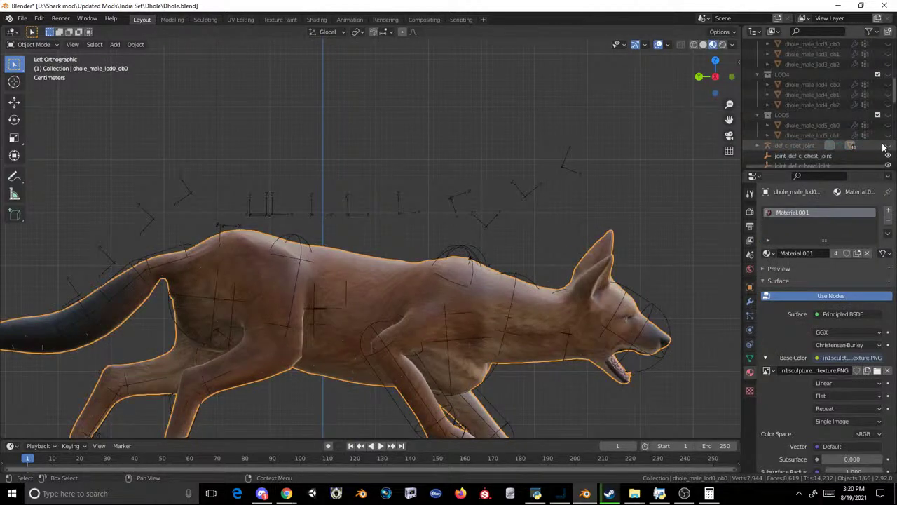
left_click(888, 147)
left_click(34, 44)
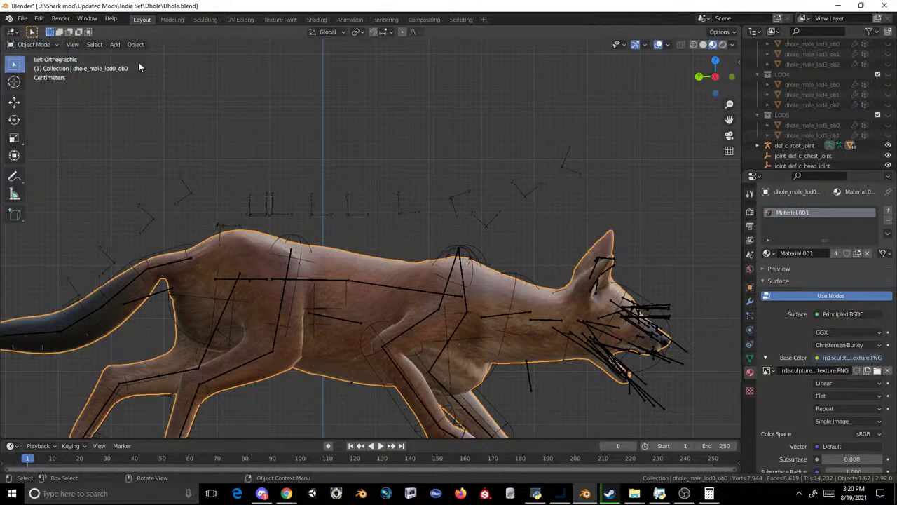
left_click(222, 279)
left_click(232, 281)
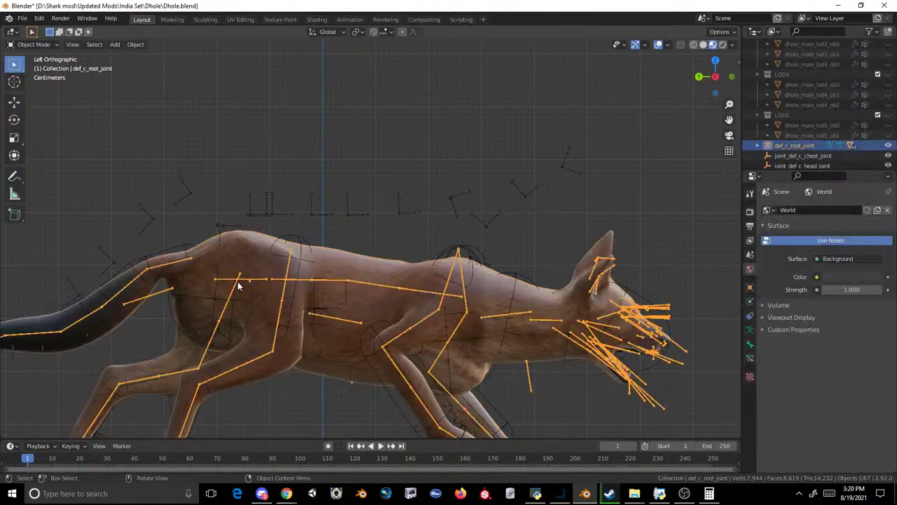
left_click(28, 45)
left_click(32, 78)
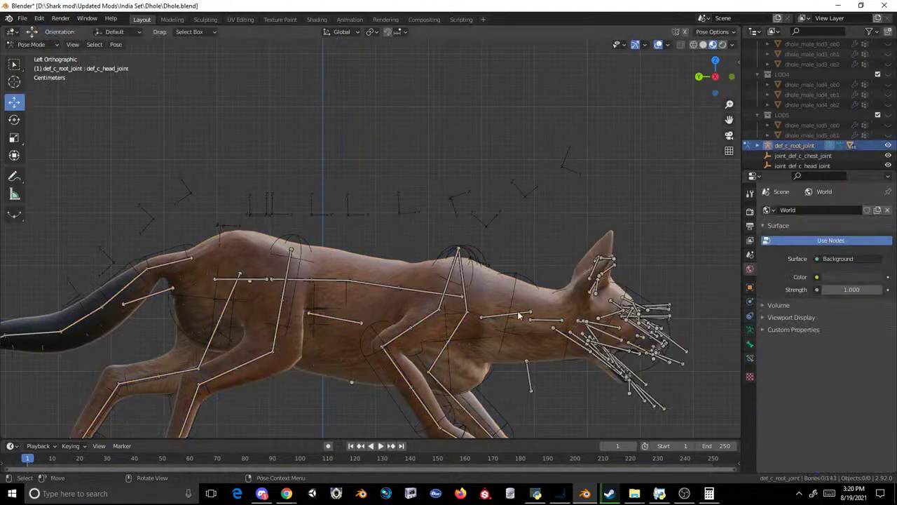
- Try to raise the head by rotating all head, jaw and ear bones around the global X axis, and undo it after checking
middle_click_drag(672, 268, 582, 204, "shift")
left_click_drag(633, 120, 494, 312)
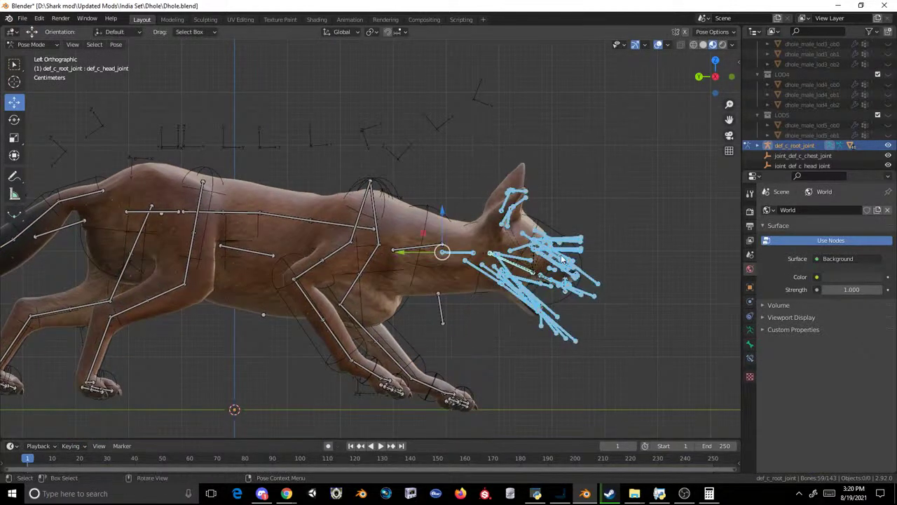
key("r")
key("x")
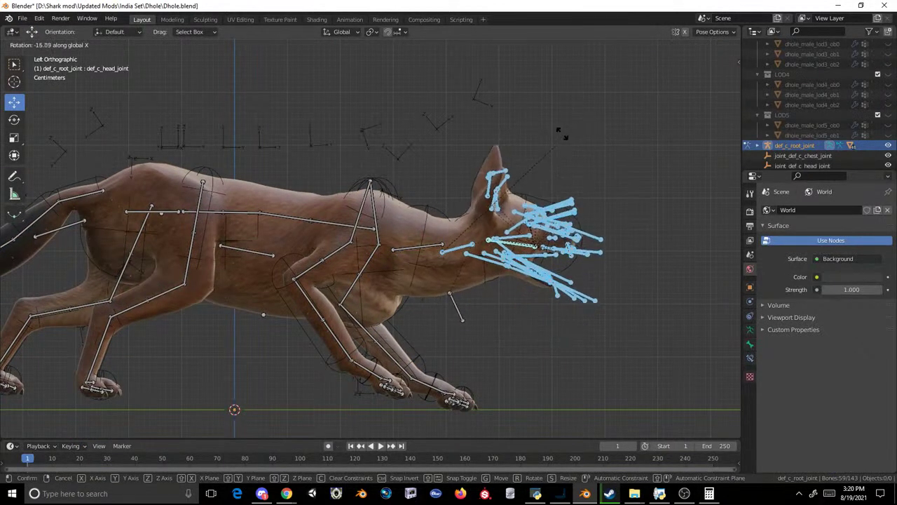
left_click(550, 138)
left_click(888, 146)
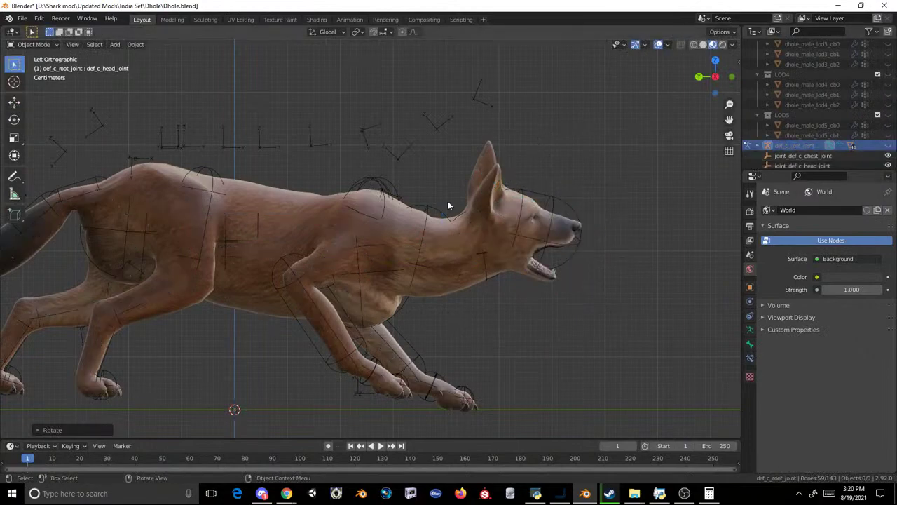
scroll(490, 189, "down", 3)
middle_click_drag(479, 173, 284, 186)
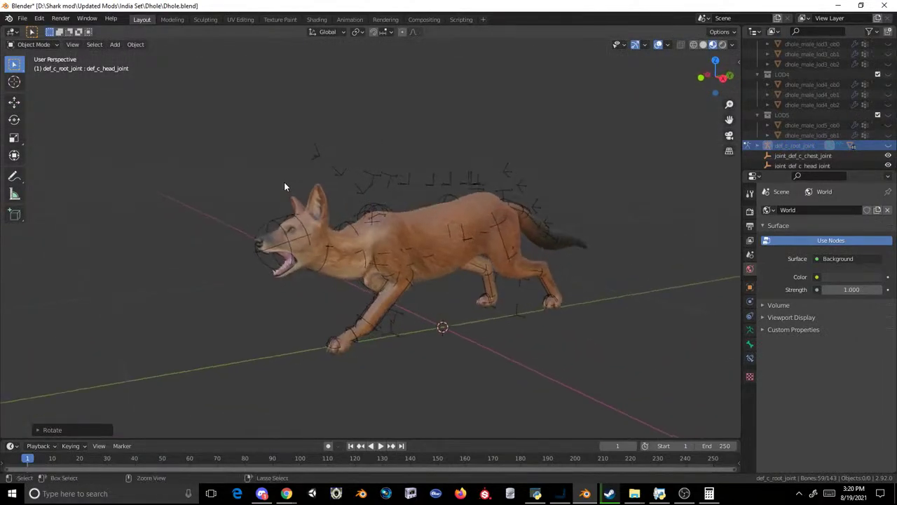
key("ctrl+z")
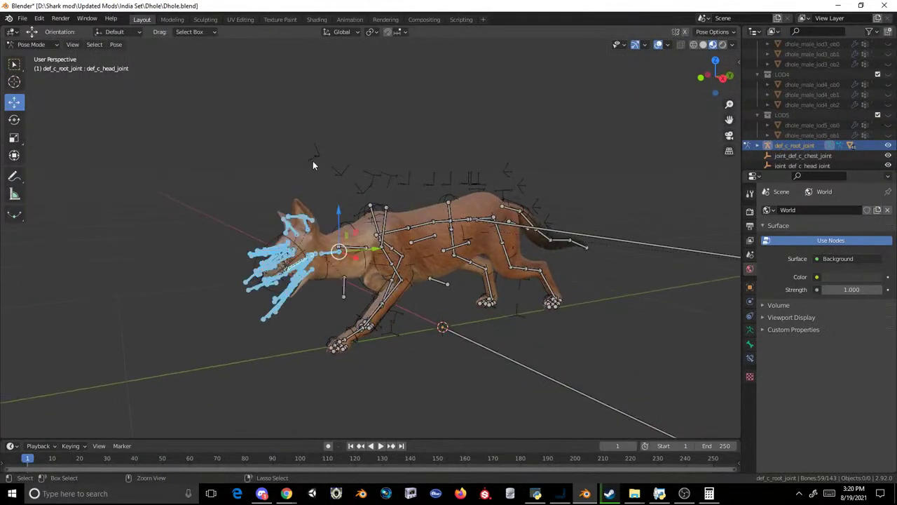
- Hide the armature, select the dhole_male_lod0_ob0 mesh and switch to the Sculpting workspace
left_click(888, 146)
middle_click_drag(368, 159, 441, 142)
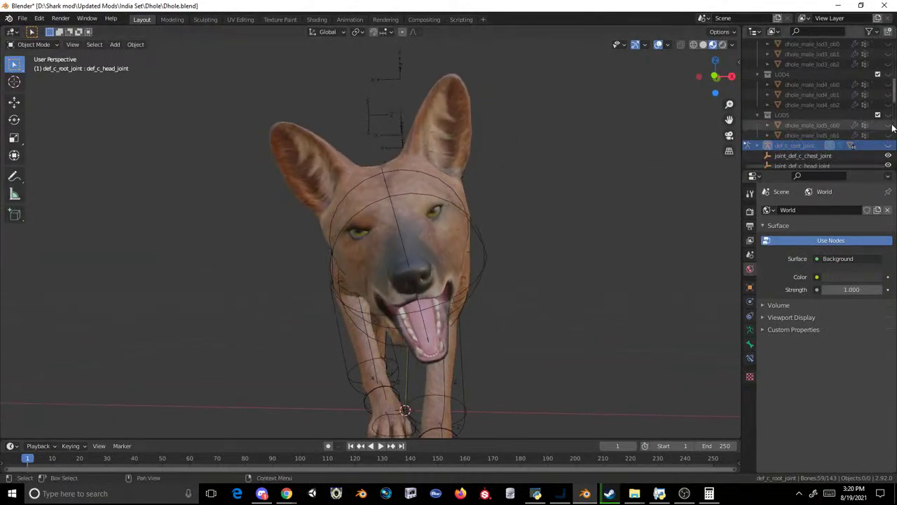
left_click(379, 208)
left_click(210, 19)
- Pull the upper eyelids of both eyes upward with the Grab brush
mouse_move(271, 144)
middle_mouse_down()
mouse_move(427, 227)
mouse_move(256, 248)
mouse_move(276, 231)
middle_mouse_up()
scroll(256, 249, "up", 3)
scroll(256, 249, "up", 4)
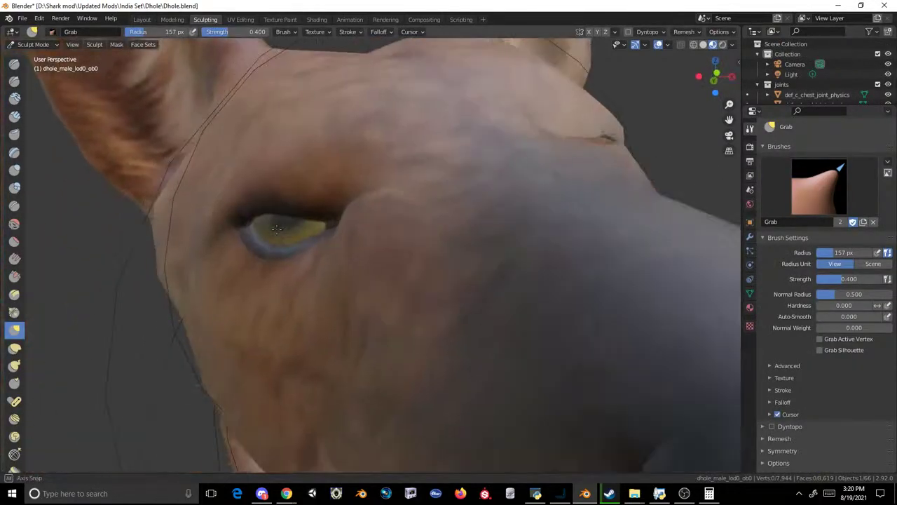
left_click_drag(279, 216, 287, 183)
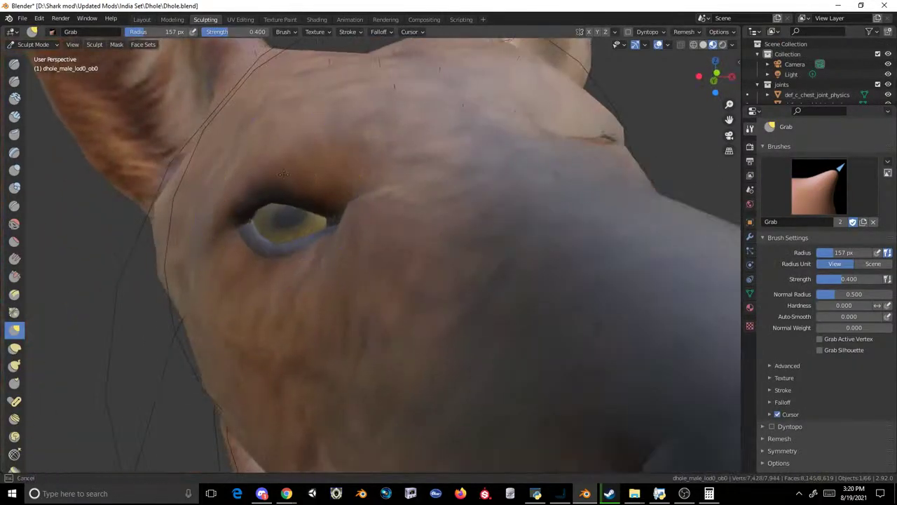
key("Home")
scroll(361, 186, "up", 5)
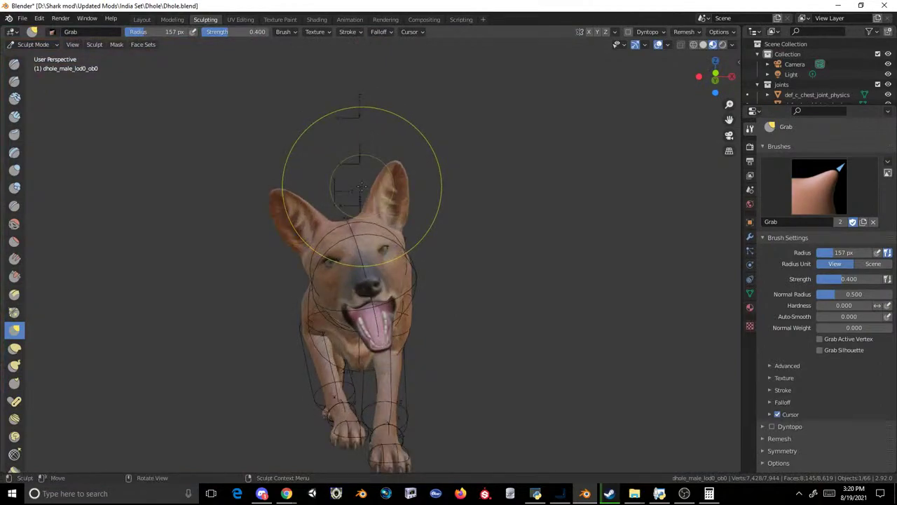
mouse_move(360, 320)
middle_mouse_down()
mouse_move(364, 296)
mouse_move(357, 311)
middle_mouse_up()
left_click_drag(382, 243, 375, 189)
- Reduce the Grab brush radius to 81 px and refine the brow beside the inner corner of the eye
scroll(371, 164, "down", 7)
middle_click_drag(394, 191, 487, 212)
scroll(508, 258, "up", 3)
mouse_move(518, 264)
middle_mouse_down()
mouse_move(426, 246)
mouse_move(330, 279)
middle_mouse_up()
scroll(294, 288, "up", 5)
middle_click_drag(274, 303, 401, 258)
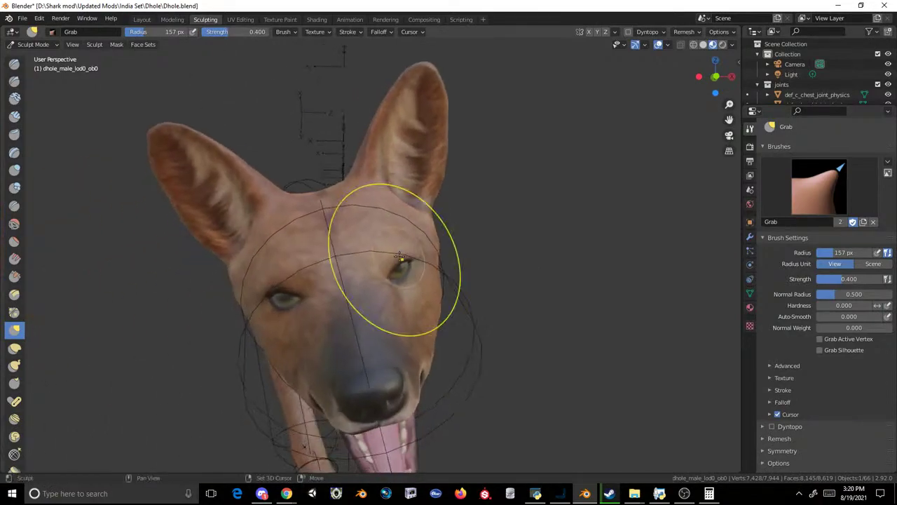
scroll(284, 273, "up", 2)
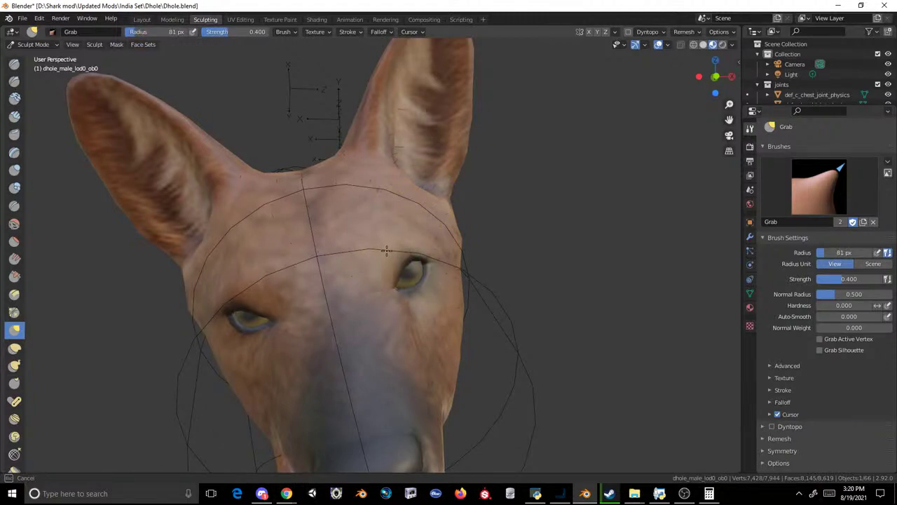
- Examine the whole dhole's pose and compare it with the dhole hunting reference photo in the browser
scroll(411, 236, "down", 8)
mouse_move(436, 234)
middle_mouse_down()
mouse_move(525, 225)
mouse_move(488, 252)
mouse_move(558, 246)
middle_mouse_up()
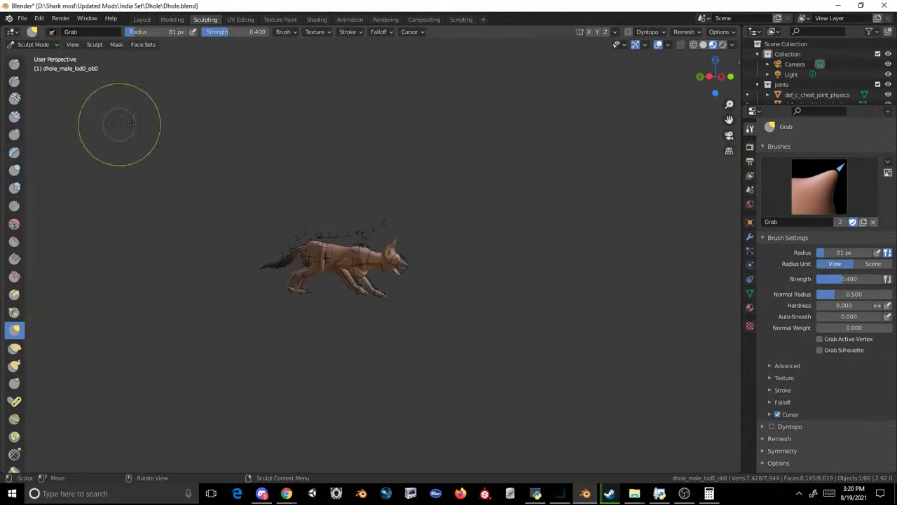
middle_click_drag(346, 149, 293, 189)
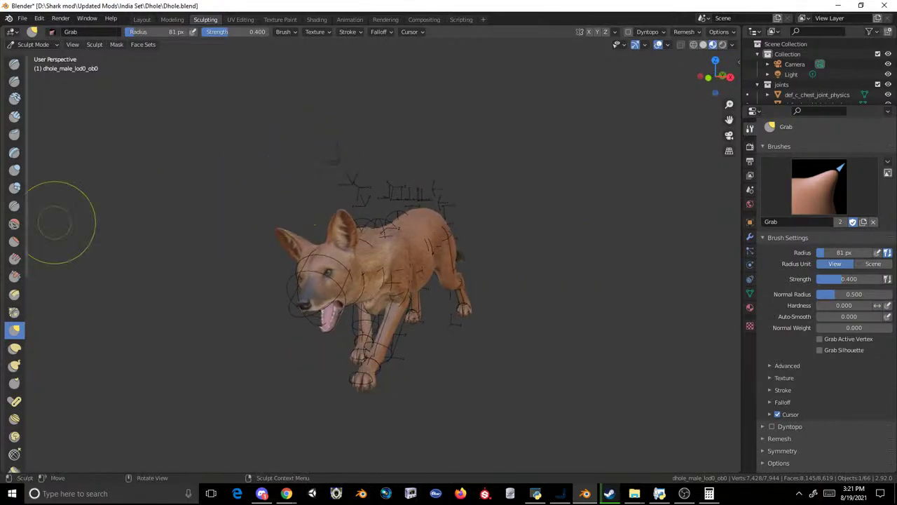
left_click_drag(0, 168, 489, 101)
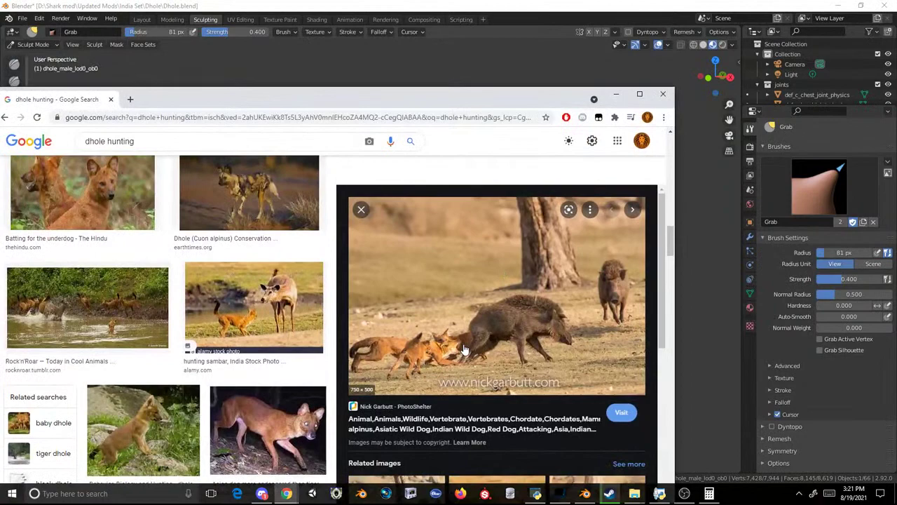
left_click(546, 84)
middle_click_drag(408, 173, 313, 168)
- Return to the Layout workspace, show the def_c_root_joint armature and switch it to Pose Mode
left_click(142, 21)
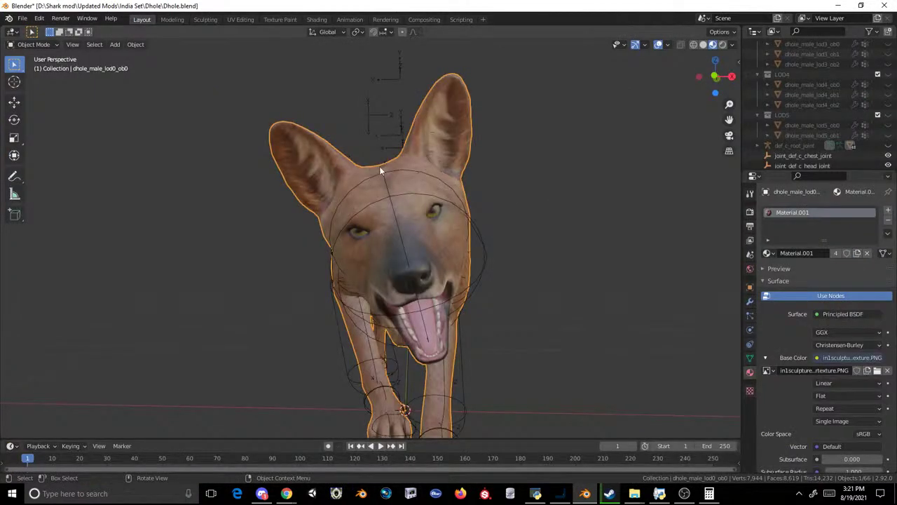
left_click(888, 146)
middle_click_drag(382, 166, 297, 239)
left_click(297, 238)
left_click(34, 79)
- Rotate the first tail bone at the rump around the global X axis
middle_click_drag(140, 196, 184, 190)
left_click(176, 192)
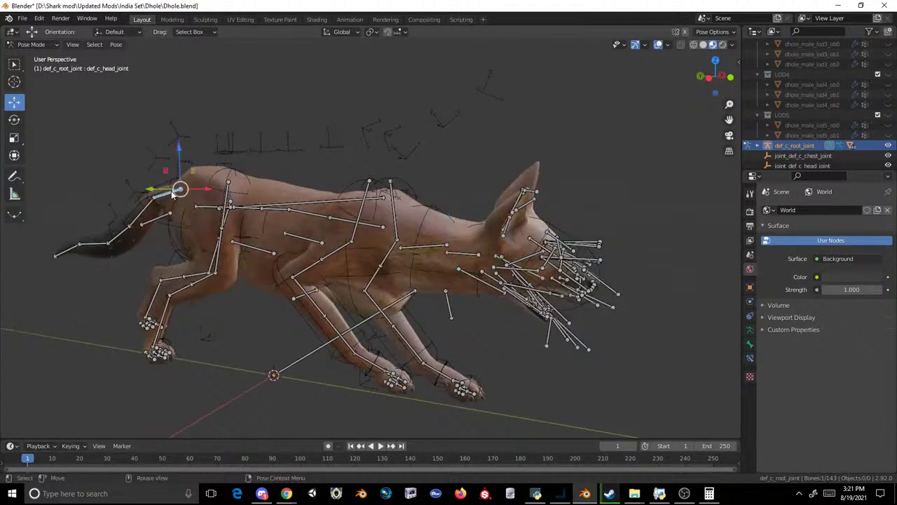
key("r")
key("x")
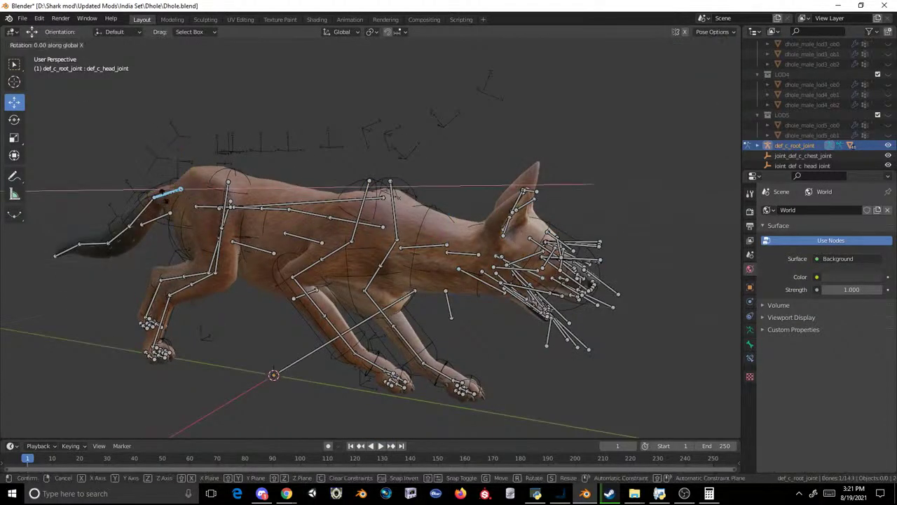
left_click(168, 194)
- Rotate the two middle tail bones around the global X axis
middle_click_drag(276, 235, 521, 292, "shift")
middle_click_drag(400, 217, 403, 192)
left_click(403, 199)
key("r")
key("x")
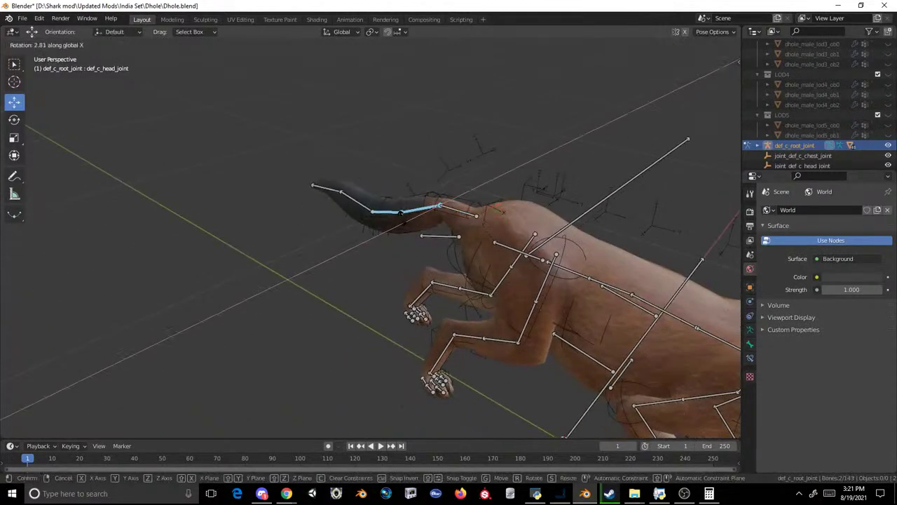
- Raise the tail by rotating its two selected middle bones about the global X axis, and swing them about global Z
left_click(408, 192)
middle_click_drag(420, 110, 366, 150, "shift")
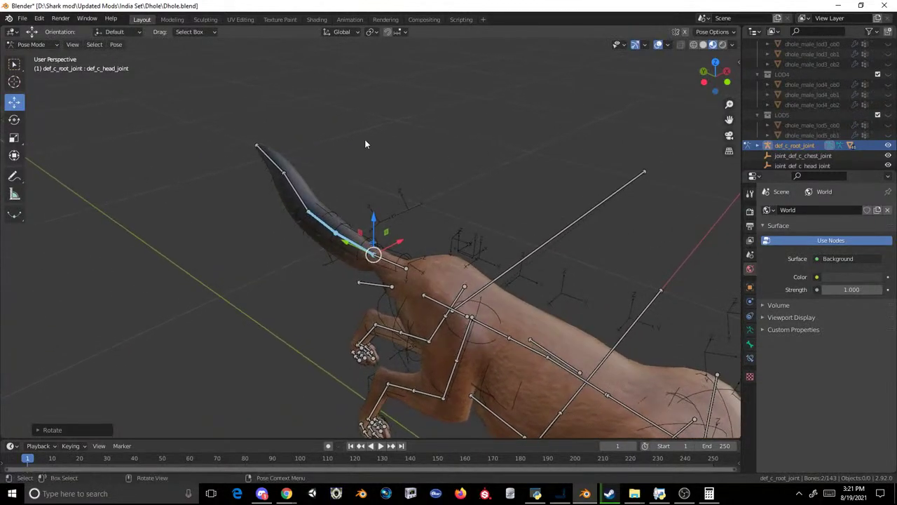
key("r")
key("z")
left_click(317, 174)
- Rotate the remaining tail bones one after another, out to the tip, about the global Z axis to curve the tail
left_click(303, 241)
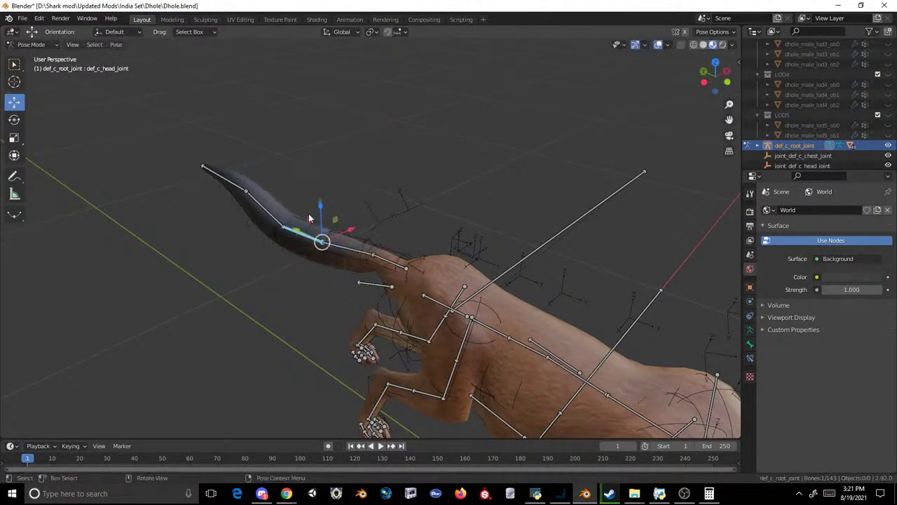
key("r")
key("z")
left_click(294, 213)
key("r")
key("z")
left_click(215, 192)
left_click(195, 210)
key("r")
key("z")
left_click(191, 223)
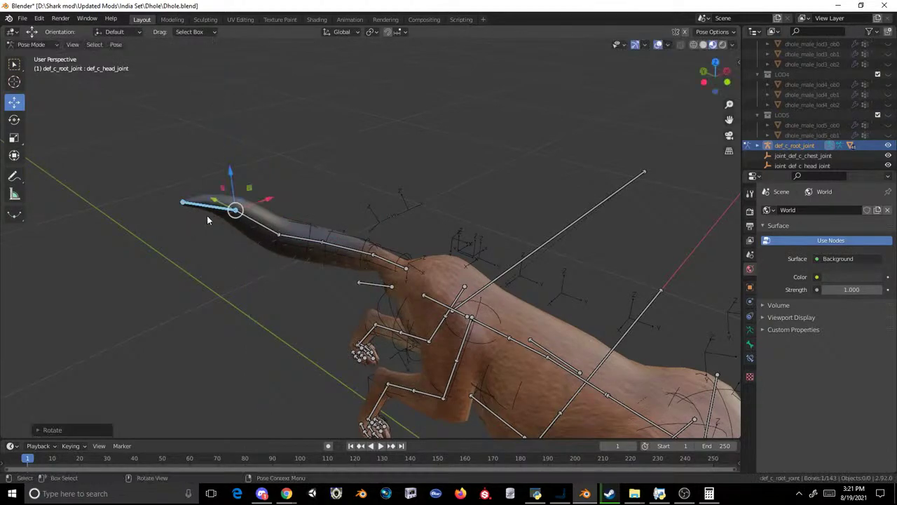
- Hide the def_c_root_joint armature and examine the dhole's running pose and tail from the side
scroll(315, 242, "down", 5)
middle_click_drag(435, 255, 498, 222)
left_click(888, 144)
middle_click_drag(506, 156, 487, 198)
scroll(416, 187, "down", 6)
scroll(486, 199, "up", 4)
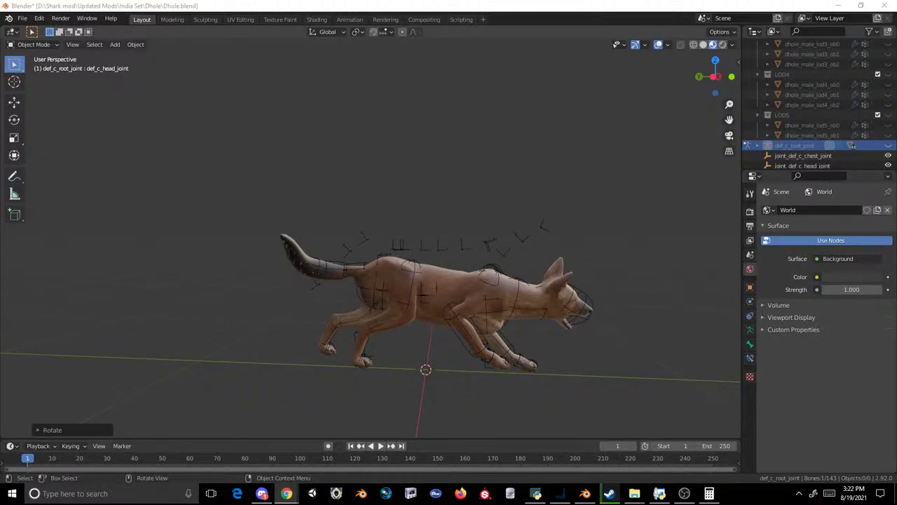
middle_click_drag(326, 200, 527, 212)
scroll(527, 212, "up", 2)
- Show the armature in Pose Mode and try rotating the first neck bone about the global X and Y axes
key("ctrl+Tab")
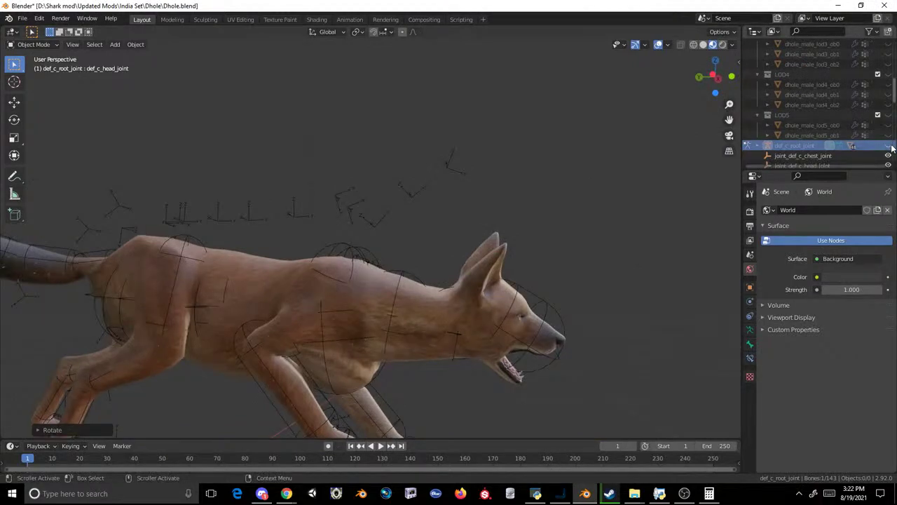
left_click_drag(392, 324, 398, 308)
key("r")
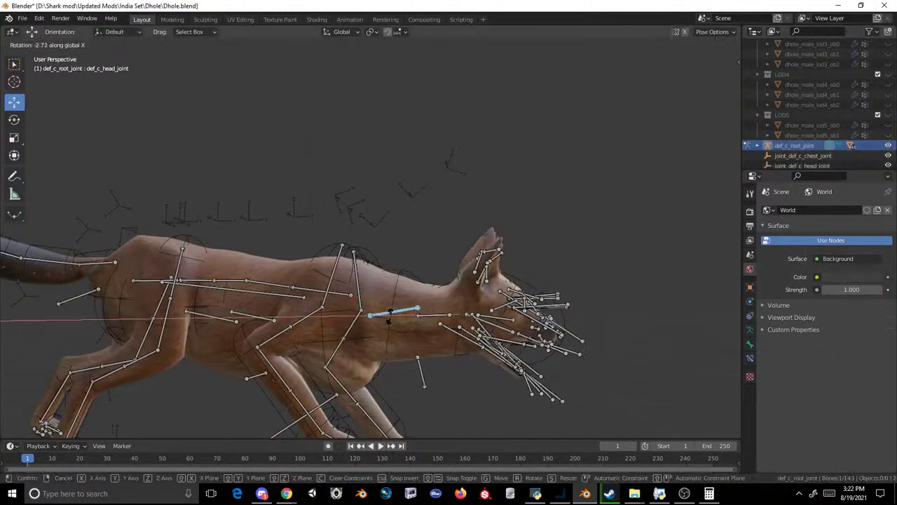
key("Escape")
key("r")
key("y")
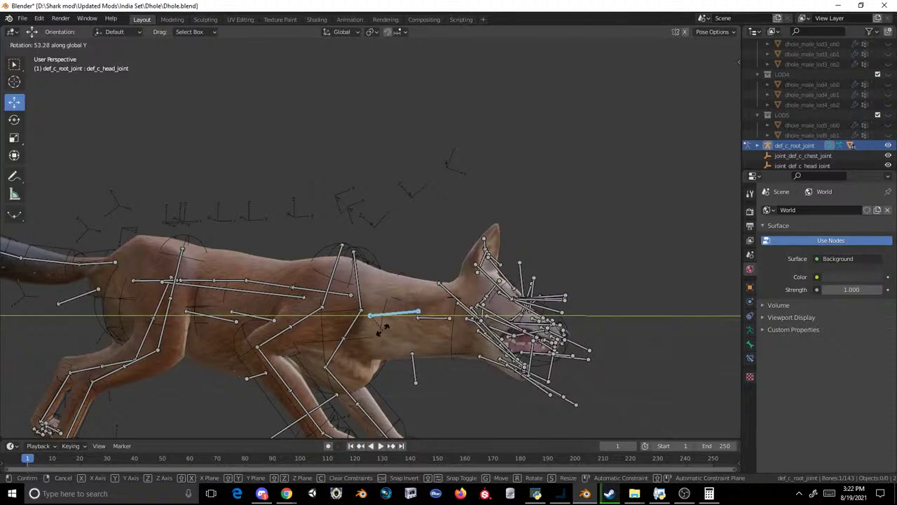
left_click(391, 326)
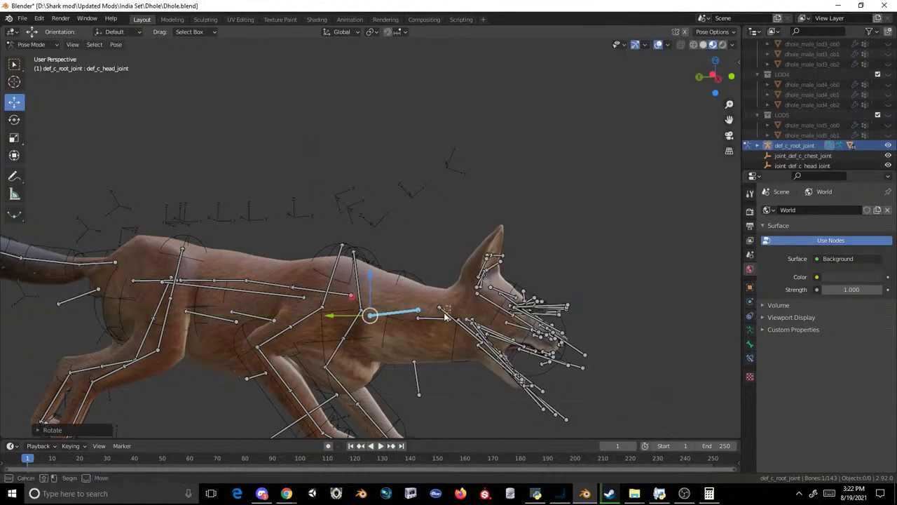
left_click_drag(447, 313, 445, 317)
key("ctrl+z")
- Rotate the first neck bone about 24 degrees around the global Y axis to tilt the head
key("r")
key("z")
key("Escape")
key("r")
key("y")
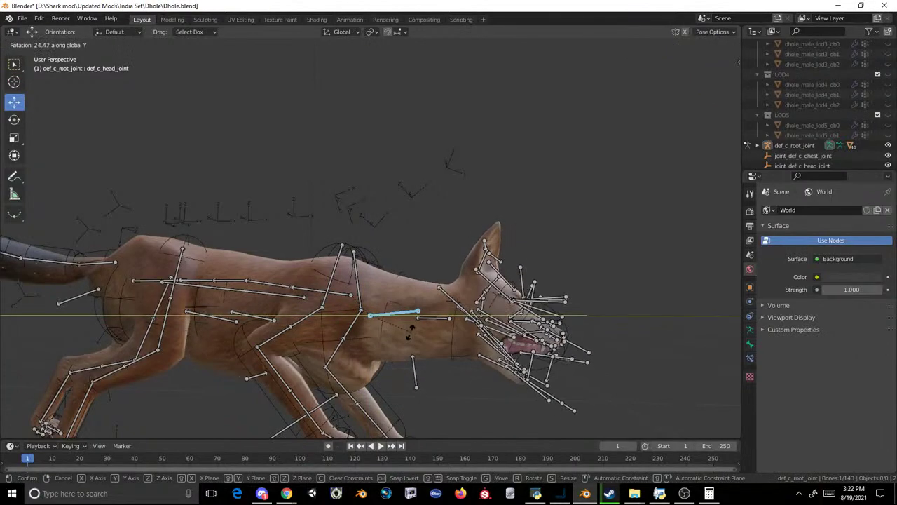
left_click(415, 329)
- Raise the head by rotating the second neck bone about -12 degrees around the global X axis
key("r")
key("z")
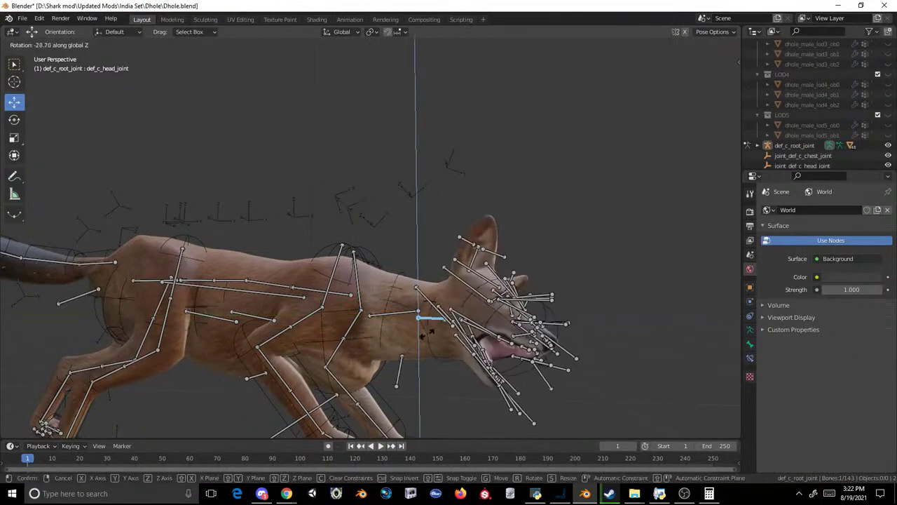
left_click(429, 330)
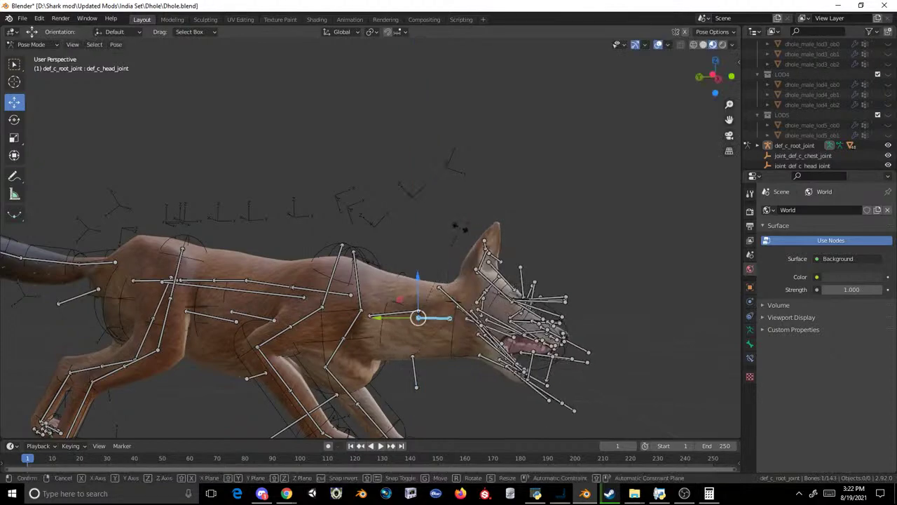
key("r")
key("x")
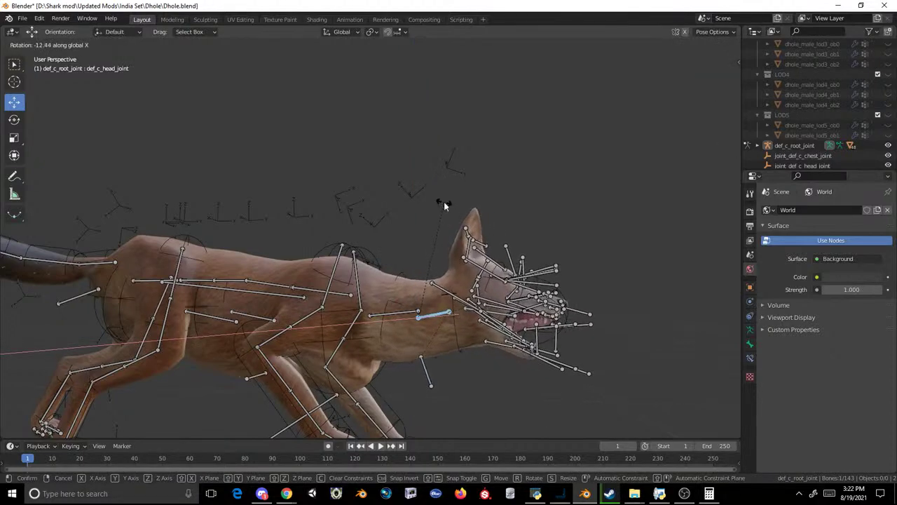
left_click(443, 203)
- Hide the armature and check the head's tilt from the front
scroll(578, 176, "down", 3)
left_click(888, 145)
scroll(523, 185, "down", 2)
middle_click_drag(523, 185, 691, 205)
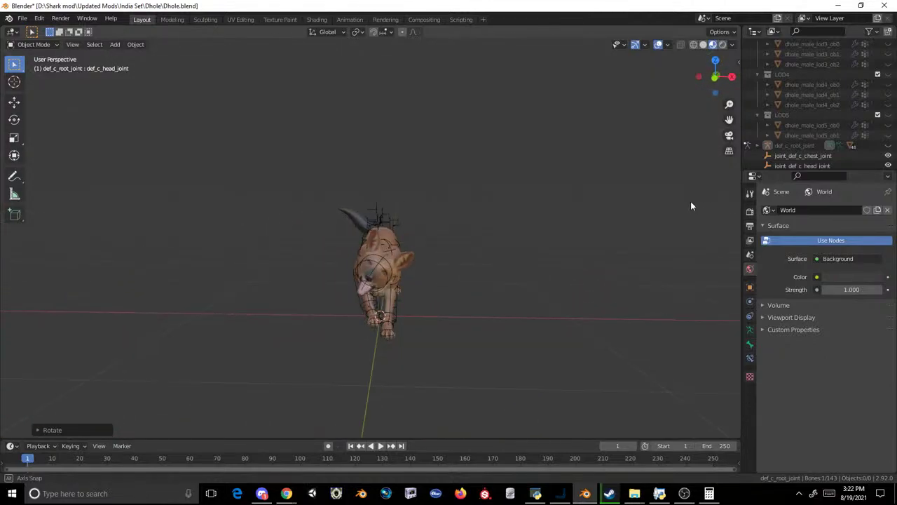
scroll(519, 181, "up", 4)
- Bring the armature back and rotate the second neck bone about the global Y axis
key("ctrl+z")
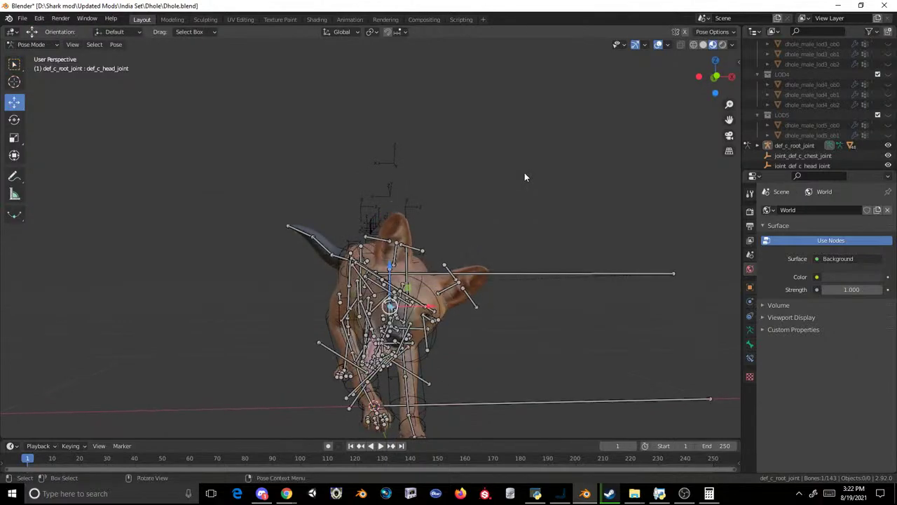
key("r")
key("x")
key("y")
left_click(464, 170)
- Check the adjusted head with the armature temporarily hidden, and show the armature again
middle_click_drag(465, 170, 575, 197)
left_click(888, 145)
scroll(560, 158, "down", 4)
left_click(888, 145)
scroll(560, 245, "up", 4)
- Lay the dhole's right ear back by rotating its base bone about the global X axis
left_click(527, 275)
key("r")
key("x")
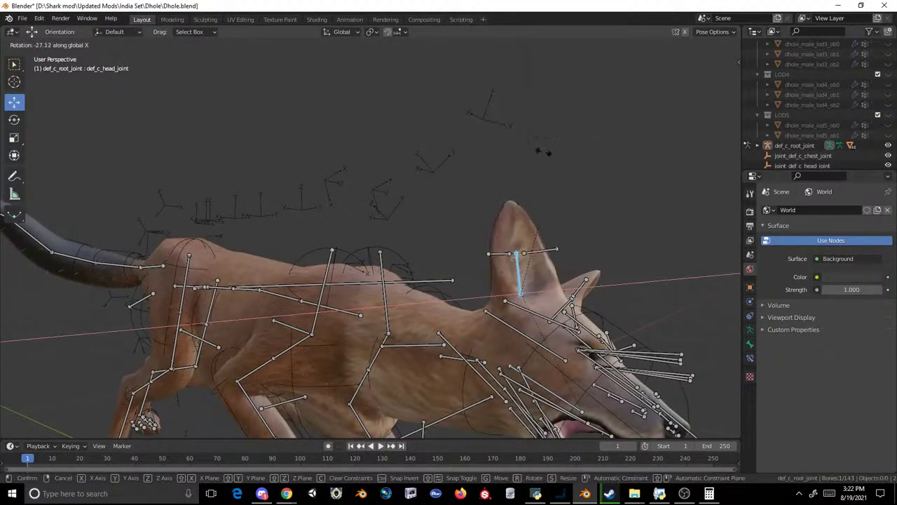
left_click(511, 215)
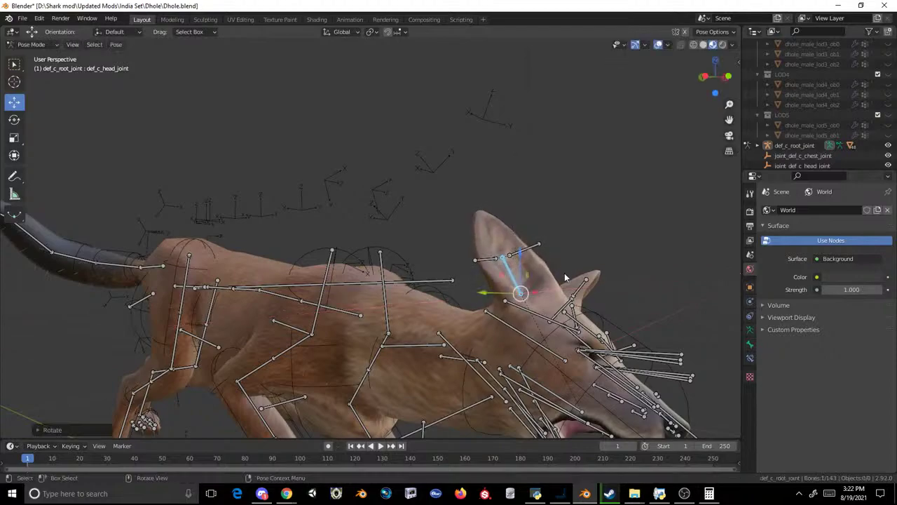
- Try rotating the right ear's base bone further about the global X and Z axes
middle_click_drag(623, 241, 427, 197)
key("r")
key("x")
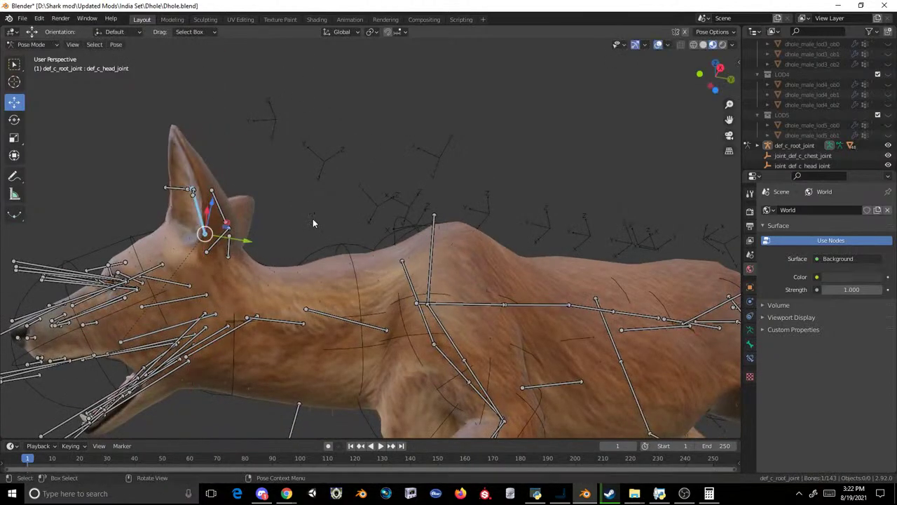
left_click(330, 175)
key("r")
key("x")
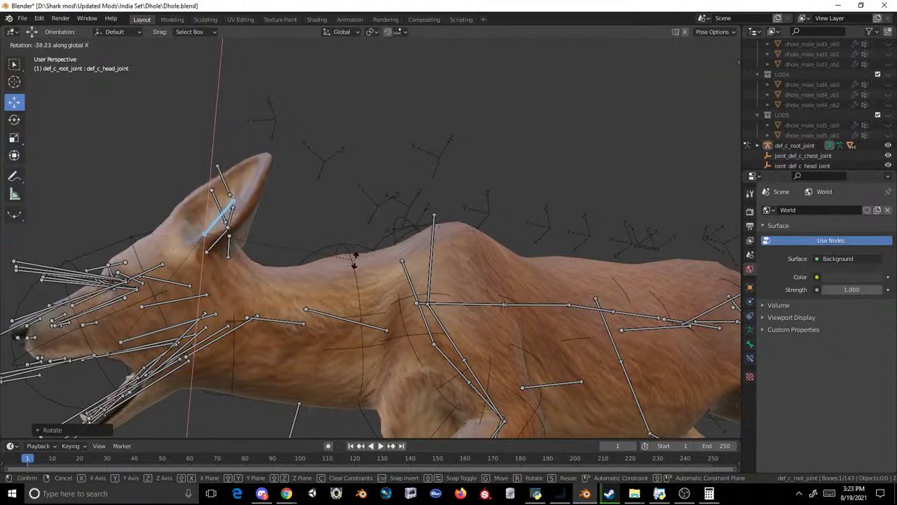
left_click(344, 226)
key("r")
key("z")
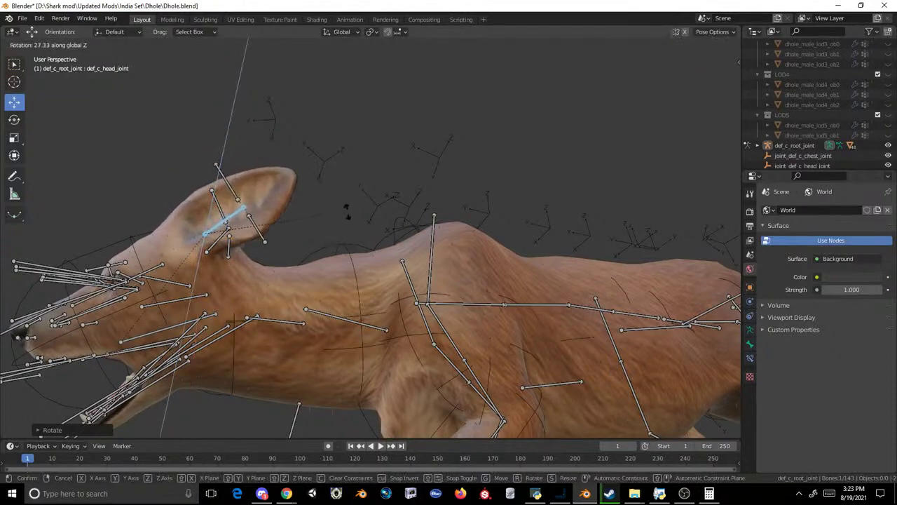
left_click(355, 270)
scroll(349, 248, "down", 5)
middle_click_drag(349, 248, 423, 275)
scroll(423, 275, "up", 3)
key("r")
key("x")
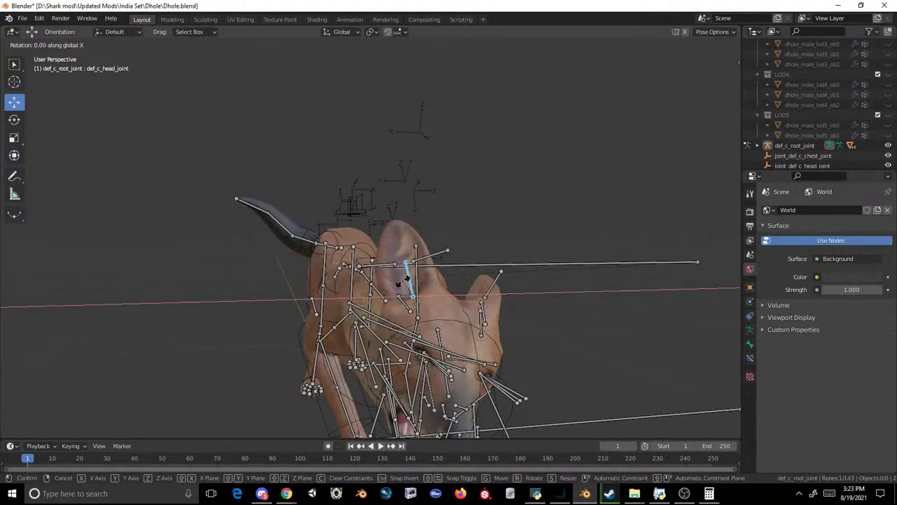
left_click(403, 281)
- Hide the armature and examine the head and both ears from the front
middle_click_drag(403, 280, 483, 238)
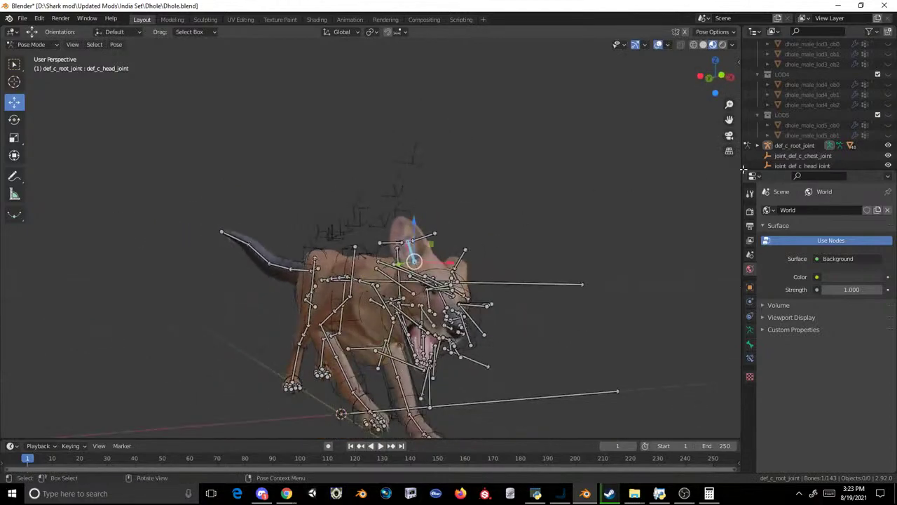
left_click(887, 145)
scroll(520, 189, "down", 4)
middle_click_drag(519, 184, 446, 174)
scroll(457, 182, "up", 3)
scroll(458, 183, "up", 3)
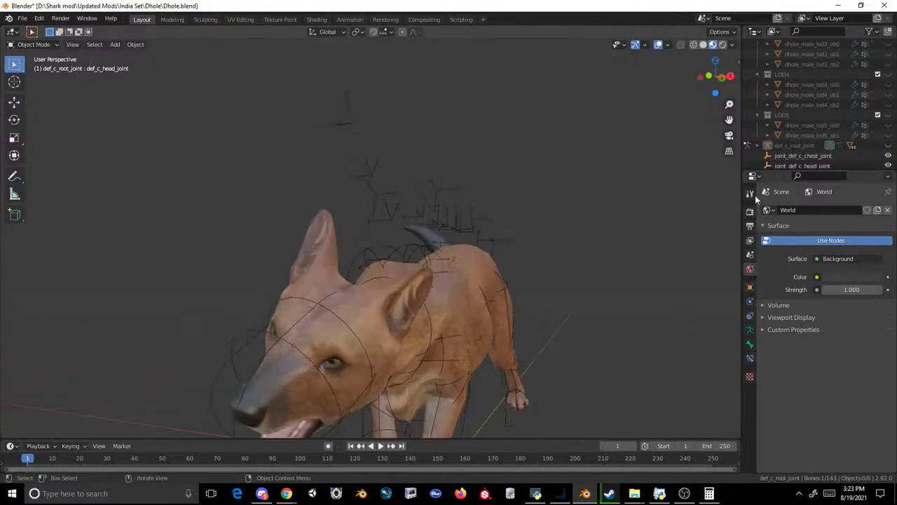
- Show the armature again and select the base bone of the dhole's left ear
left_click(888, 146)
left_click(392, 309)
key("r")
key("x")
right_click(384, 318)
key("r")
key("z")
right_click(383, 317)
key("r")
key("x")
right_click(386, 316)
- Rotate the left ear's base bone about the global Y axis and about global Z to turn the ear back
key("r")
key("y")
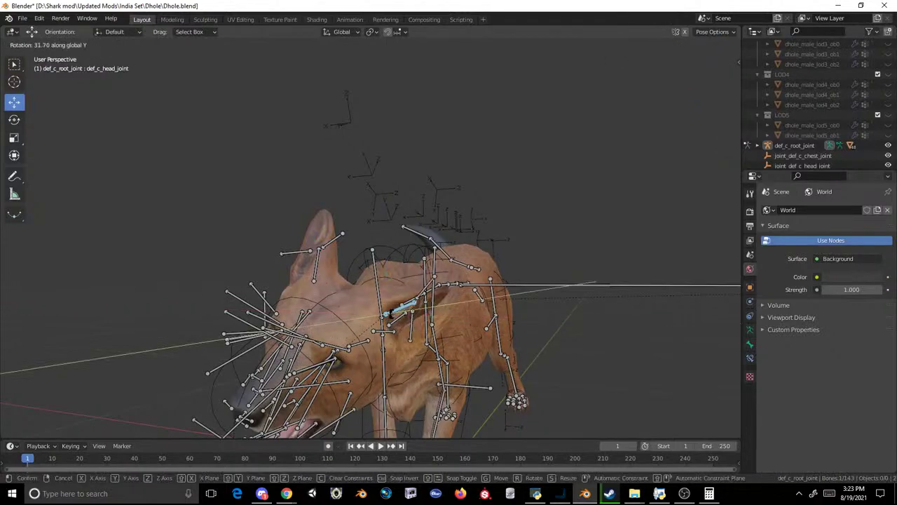
left_click(391, 309)
key("r")
key("z")
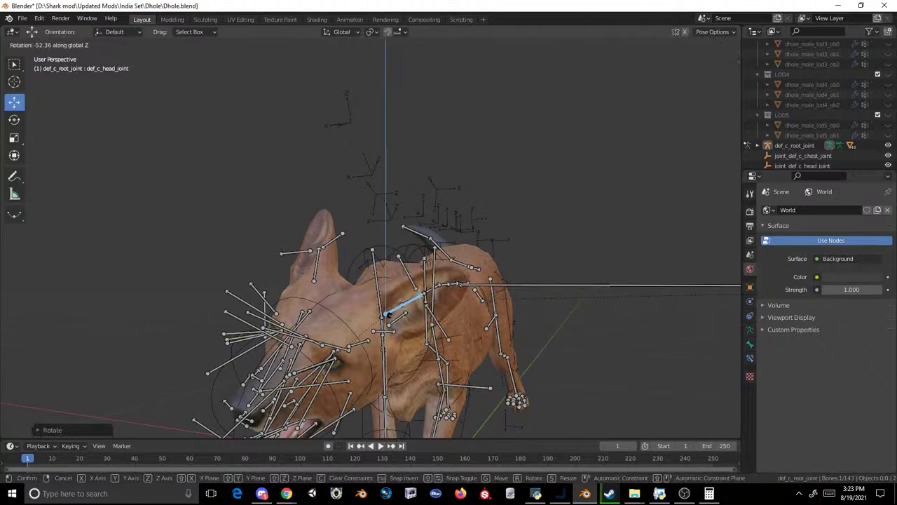
left_click(389, 314)
- Hide the def_c_root_joint armature and review the complete pose from the side
left_click(888, 145)
scroll(565, 226, "down", 4)
middle_click_drag(563, 221, 474, 184)
scroll(472, 186, "up", 3)
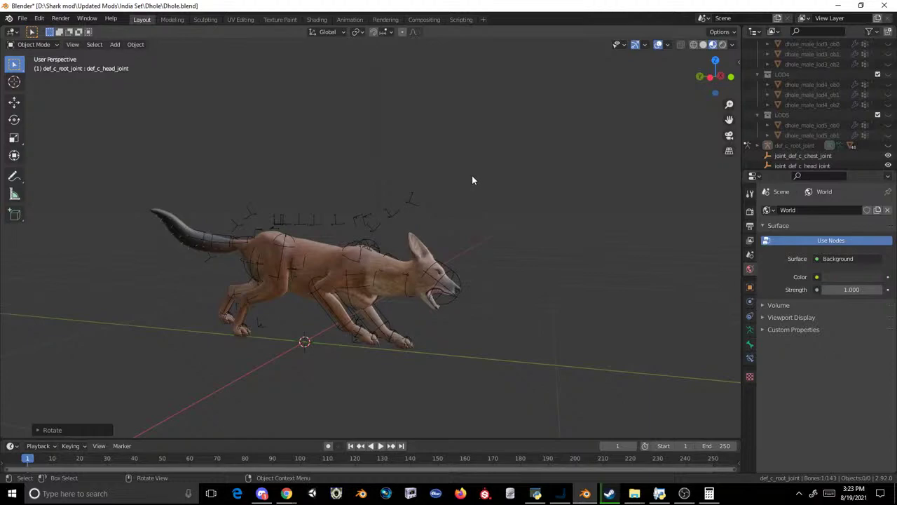
- Select both meshes in the LOD0 collection and look through the bone, armature and object properties
scroll(831, 129, "up", 5)
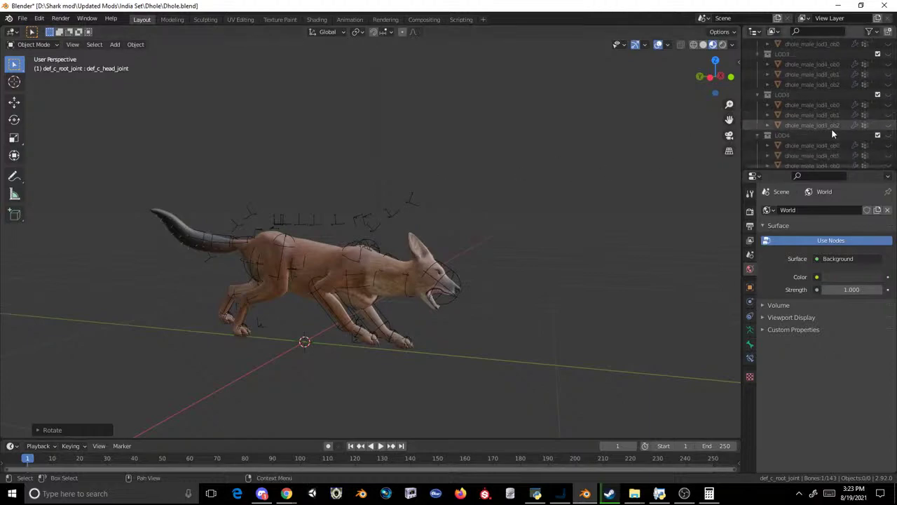
scroll(810, 74, "up", 3)
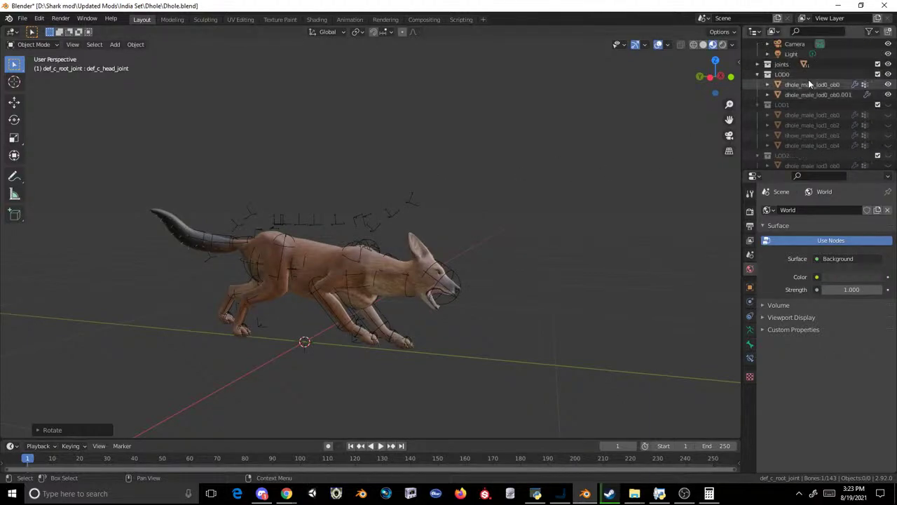
left_click(818, 93)
left_click(808, 84, "ctrl")
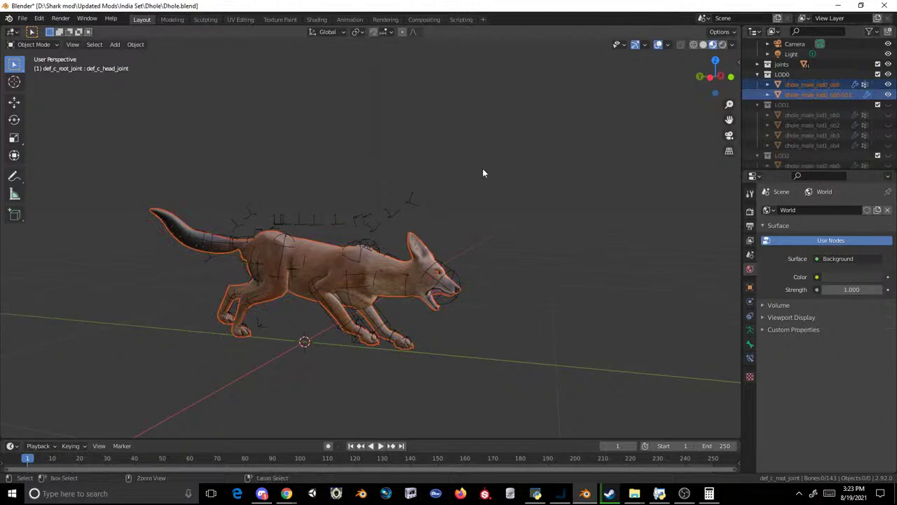
left_click(750, 343)
left_click(751, 329)
left_click(753, 288)
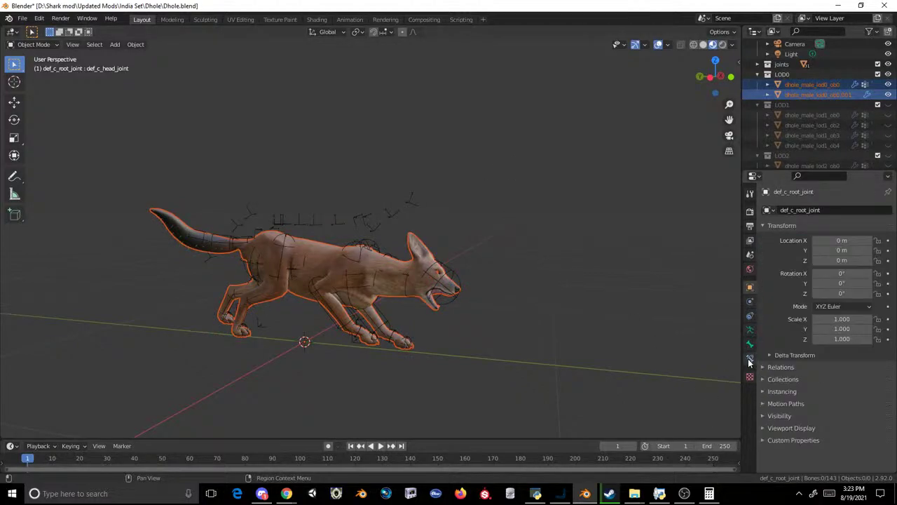
- Delete the dhole_male_lod0_ob0 mesh from the scene
left_click(398, 263)
middle_click_drag(580, 374, 535, 379)
scroll(535, 379, "up", 5)
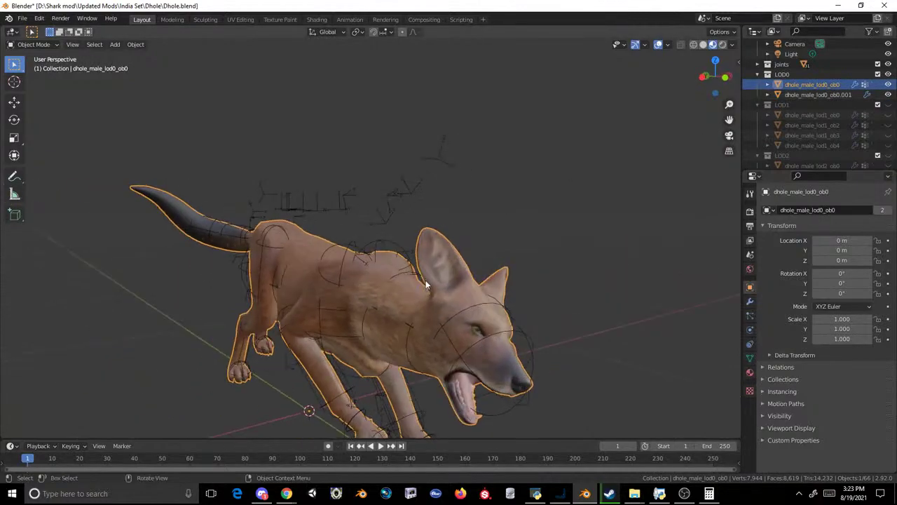
key("Delete")
- Delete the hidden lower-detail dhole meshes, from dhole_male_lod1_ob0 through the LOD5 objects
left_click(480, 325)
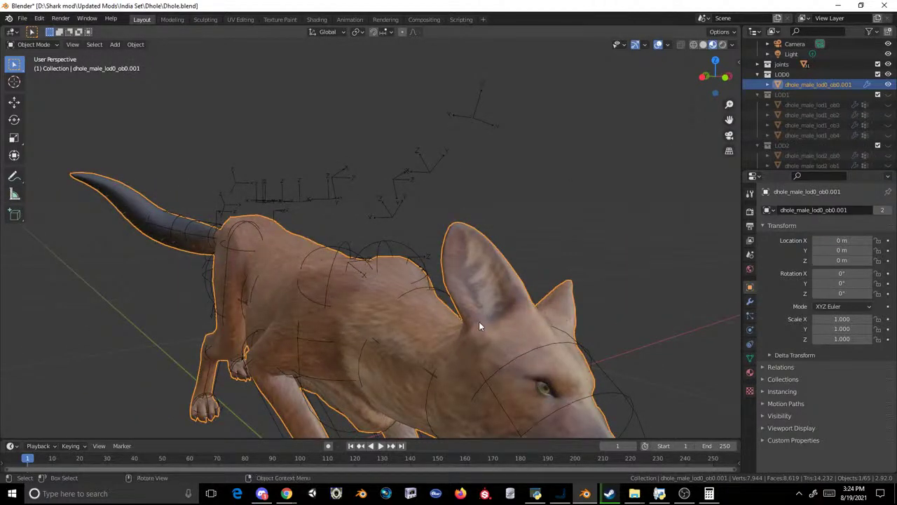
left_click(428, 323)
left_click(424, 363)
left_click(827, 114)
left_click(826, 105)
scroll(825, 107, "down", 5)
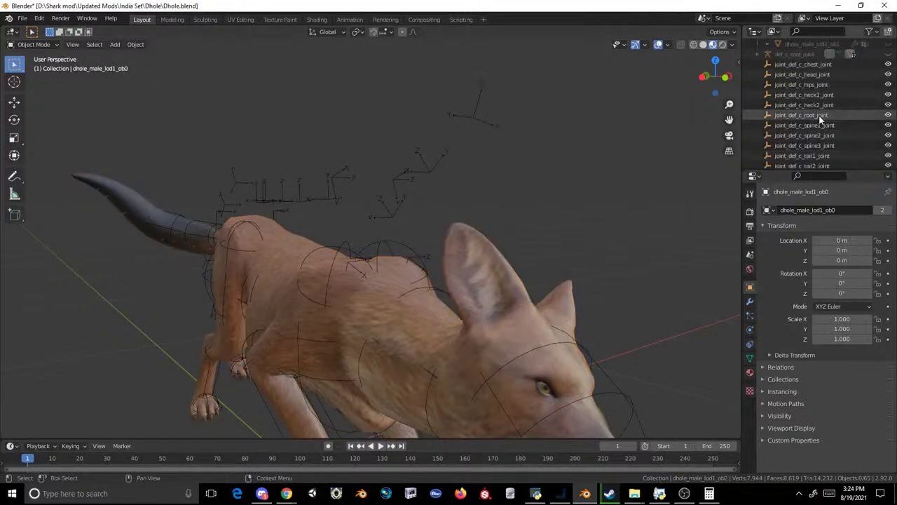
left_click(804, 105, "shift")
right_click(803, 107)
left_click(803, 107)
- Select all joint empties from joint_def_c_chest_joint through joint_def_rearLegUpr_joint.R
scroll(806, 91, "up", 5)
left_click(801, 134)
scroll(801, 132, "down", 6)
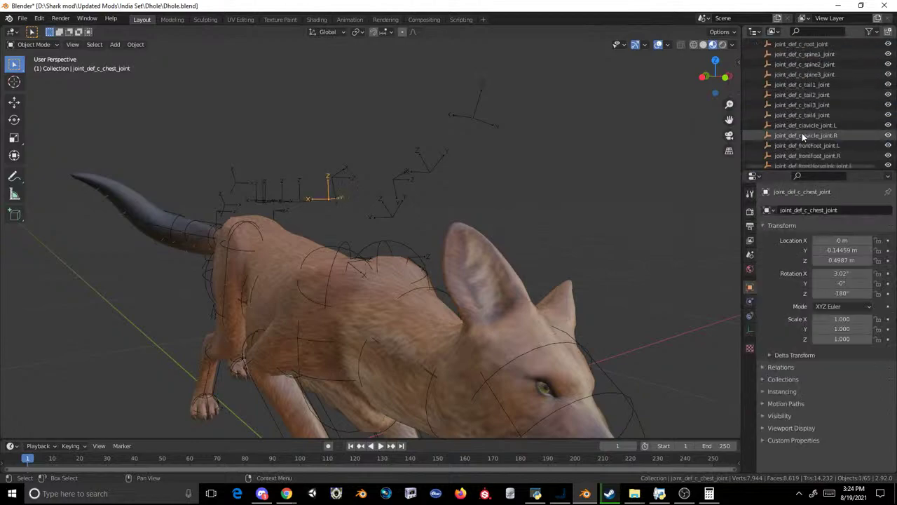
left_click(809, 159, "shift")
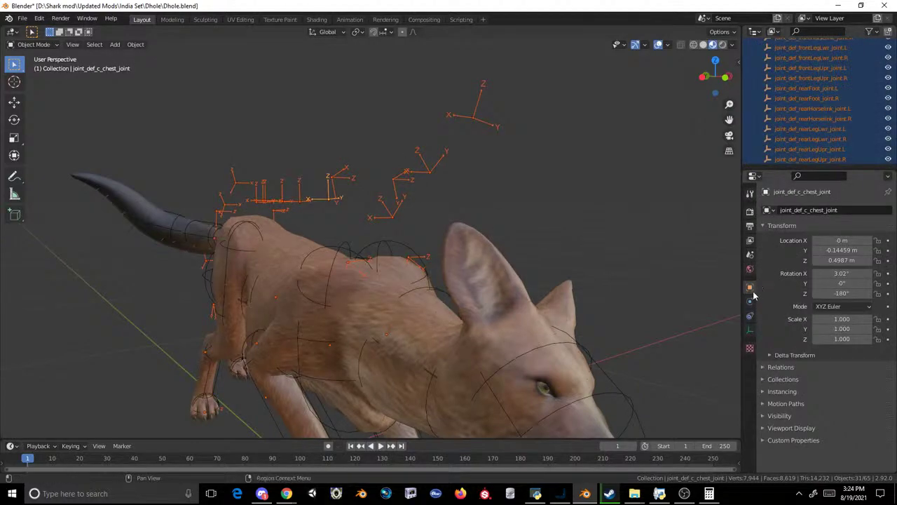
- Apply the armature modifier on the dhole_male_lod0_ob0.001 mesh, leaving the hair modifier in place
scroll(811, 108, "up", 7)
scroll(813, 107, "up", 1)
left_click(816, 88)
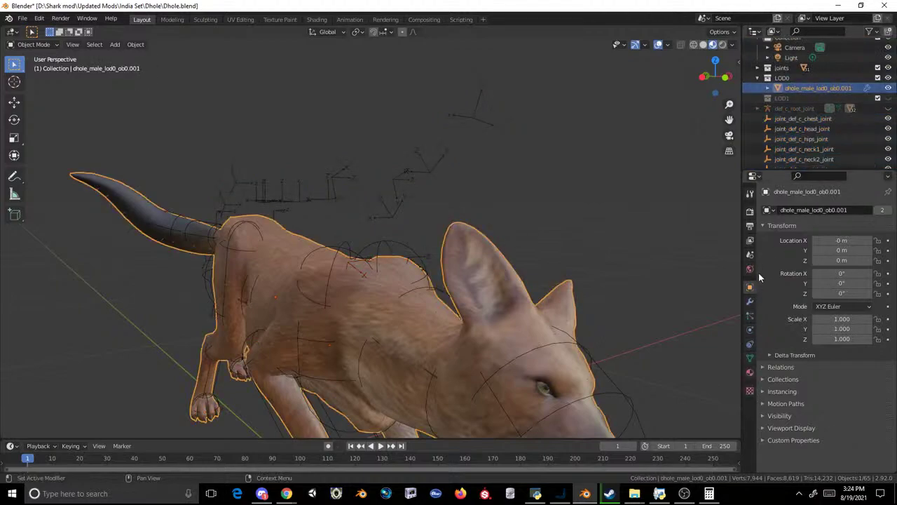
left_click(749, 302)
left_click(863, 228)
left_click(848, 244)
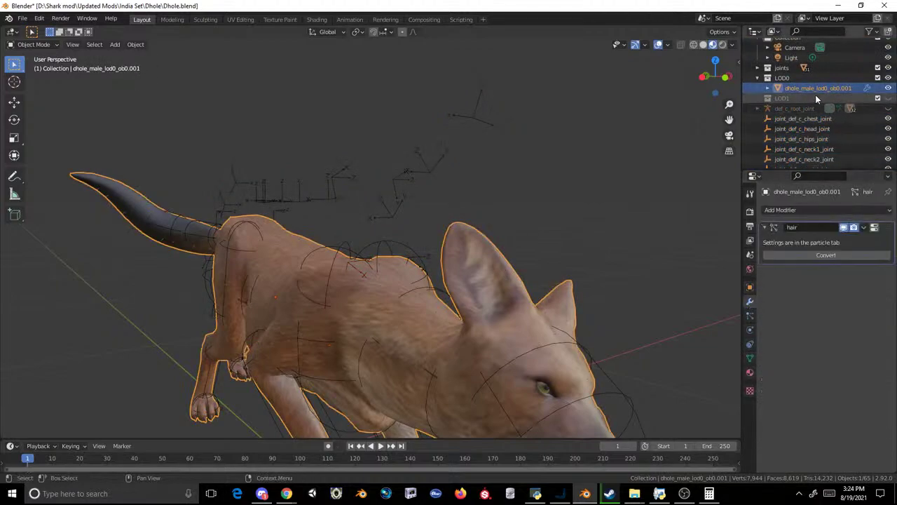
- Delete all joint empties from joint_def_c_chest_joint through the last one in the scene
left_click(809, 117)
scroll(808, 117, "down", 5)
left_click(803, 159, "shift")
right_click(804, 160)
left_click(806, 161)
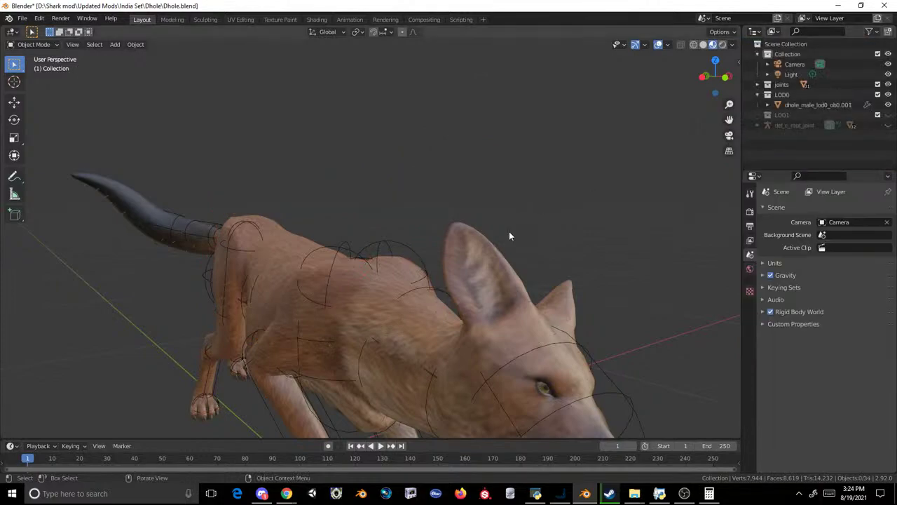
- Export the posed dhole scene as a Wavefront OBJ named Dhole1.obj in the Dhole folder
left_click(22, 19)
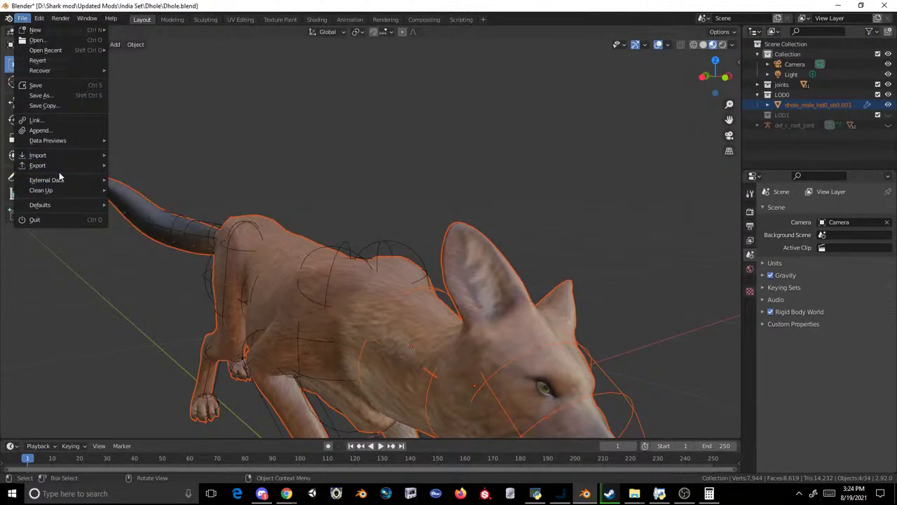
mouse_move(55, 170)
left_click(173, 246)
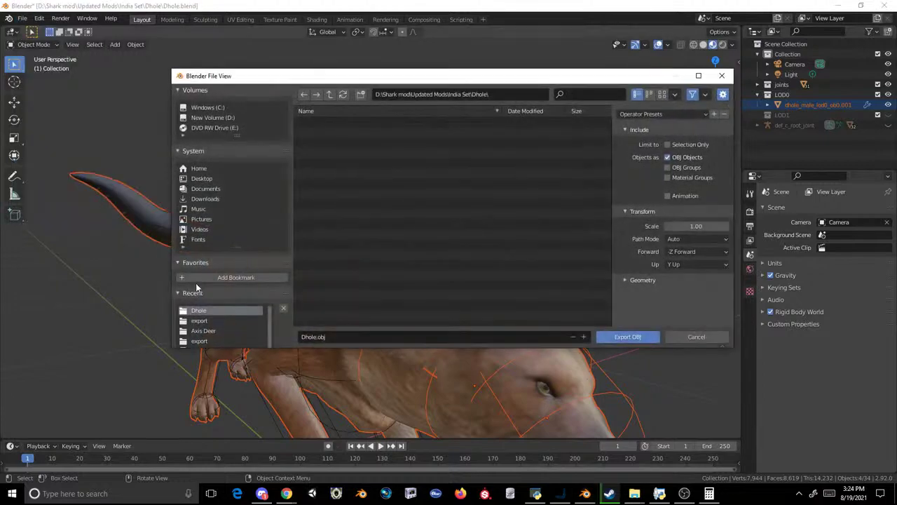
left_click(350, 336)
key("Return")
left_click(611, 338)
scroll(596, 295, "down", 5)
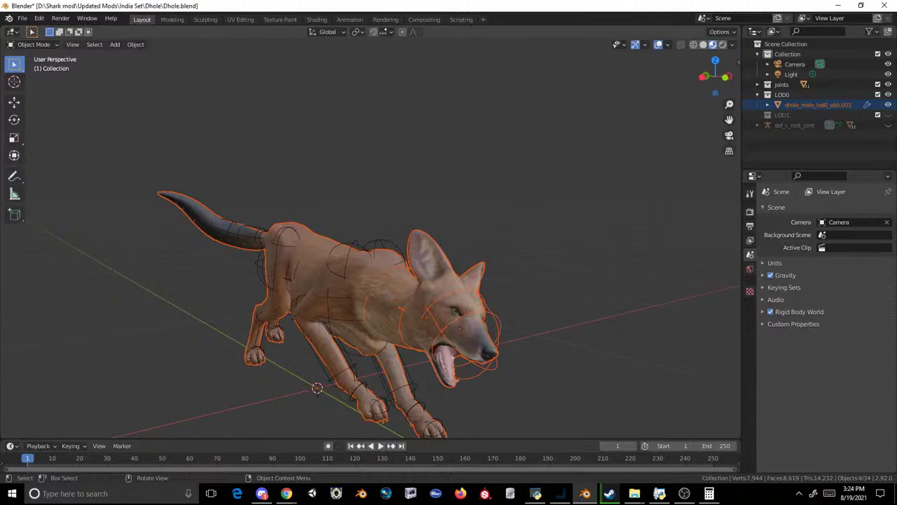
- Select the dhole mesh and export it again as a Wavefront OBJ, overwriting Dhole1.obj
key("alt+Tab")
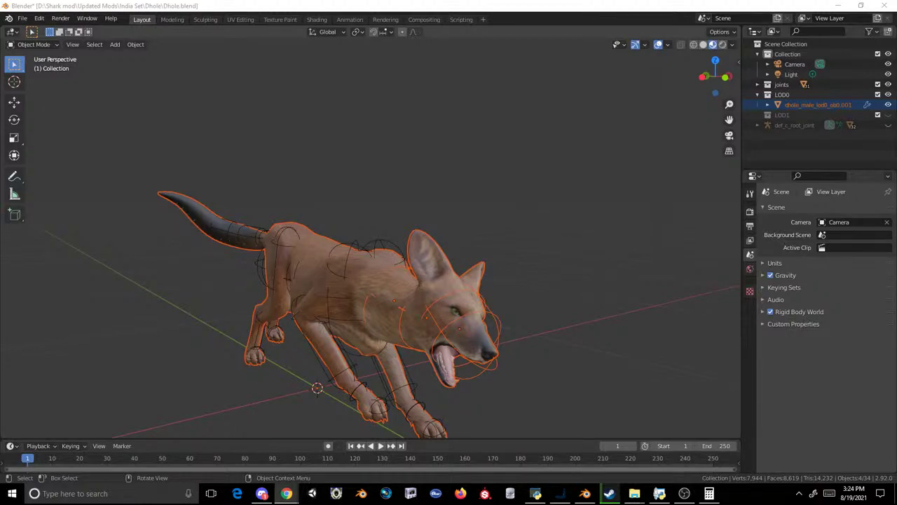
left_click(554, 194)
middle_click_drag(554, 194, 449, 180)
left_click(367, 265)
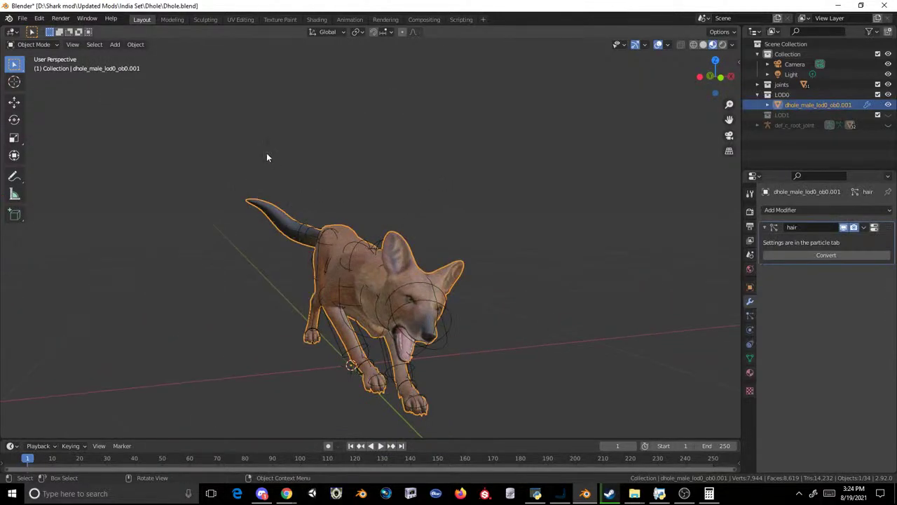
left_click(22, 18)
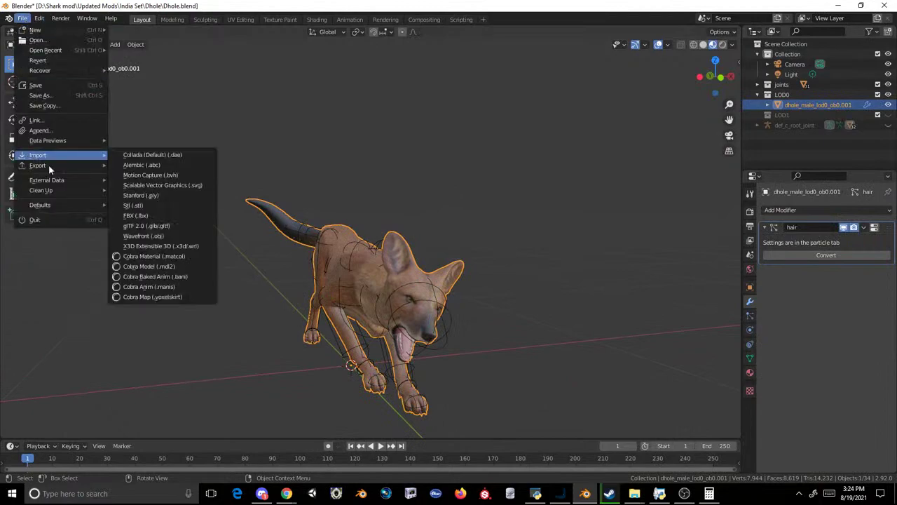
mouse_move(49, 169)
left_click(172, 245)
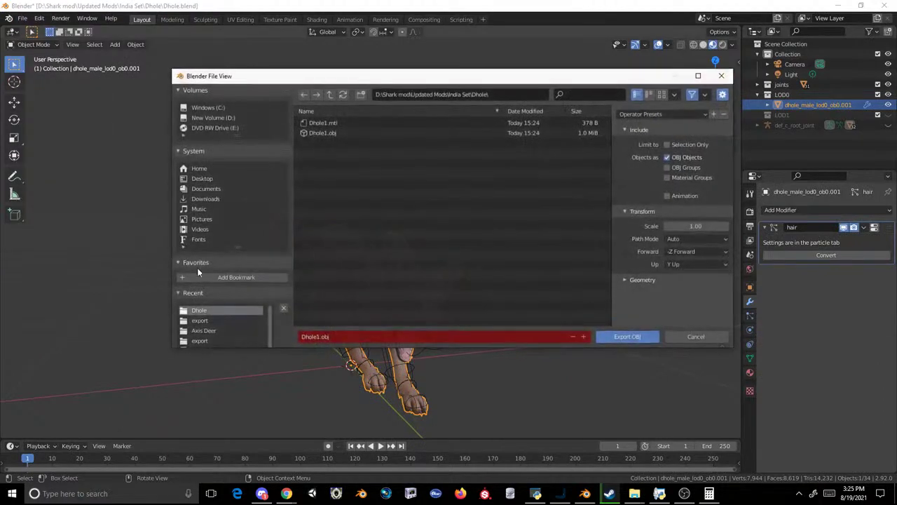
double_click(356, 133)
- Delete the def_c_root_joint armature and the collision shapes surrounding the dhole's body
left_click(785, 127)
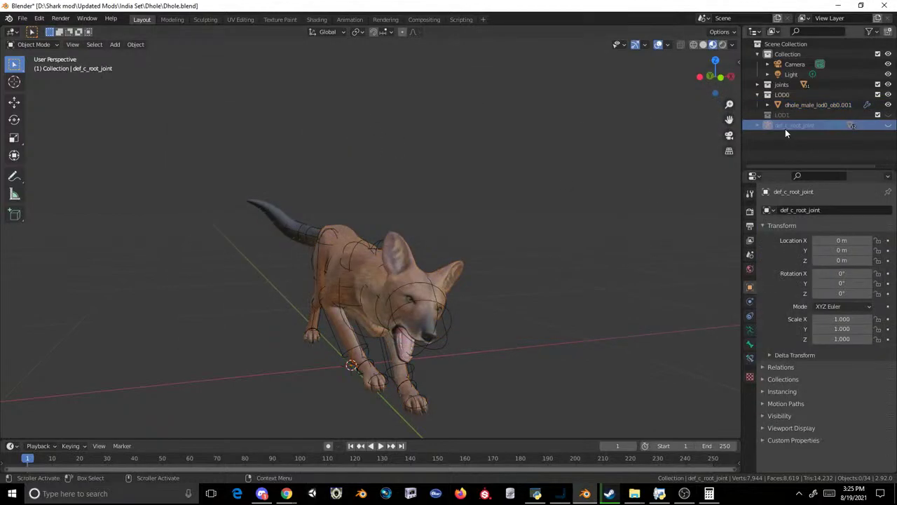
key("Delete")
left_click_drag(320, 370, 358, 369)
key("Delete")
key("Delete")
key("Delete")
key("Delete")
middle_click_drag(347, 332, 387, 315)
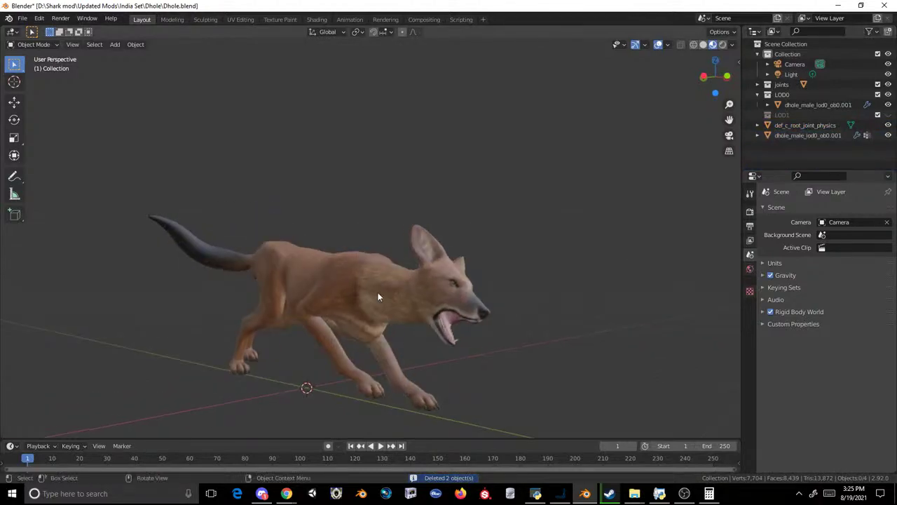
- Select the cleaned-up dhole mesh and export it as a Wavefront OBJ over the existing Dhole1.obj
left_click(387, 314)
left_click(23, 19)
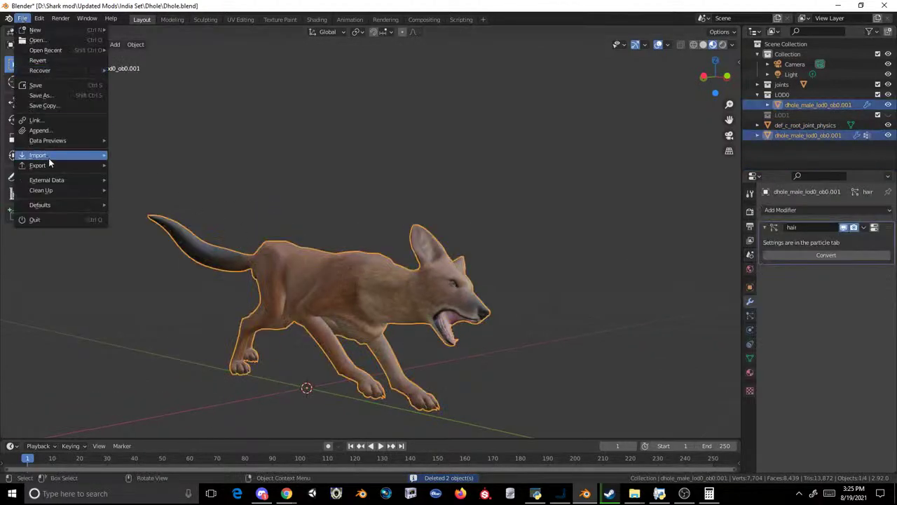
mouse_move(50, 163)
left_click(176, 250)
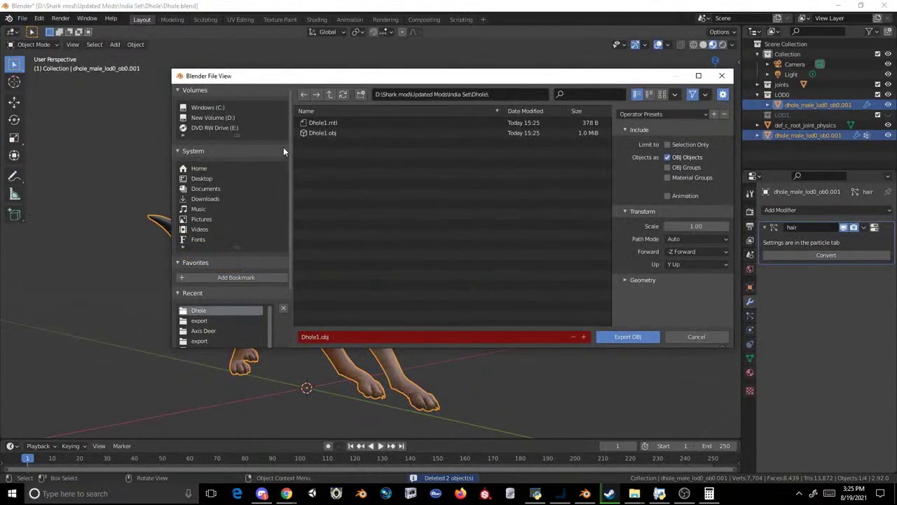
double_click(310, 132)
- Start a new General file without saving the dhole changes, and delete the default cube
scroll(456, 210, "down", 2)
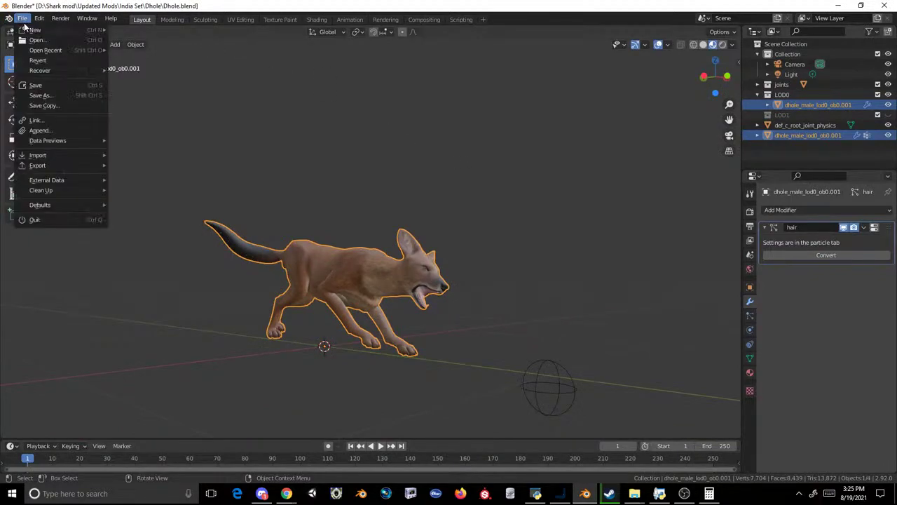
mouse_move(28, 30)
left_click(126, 30)
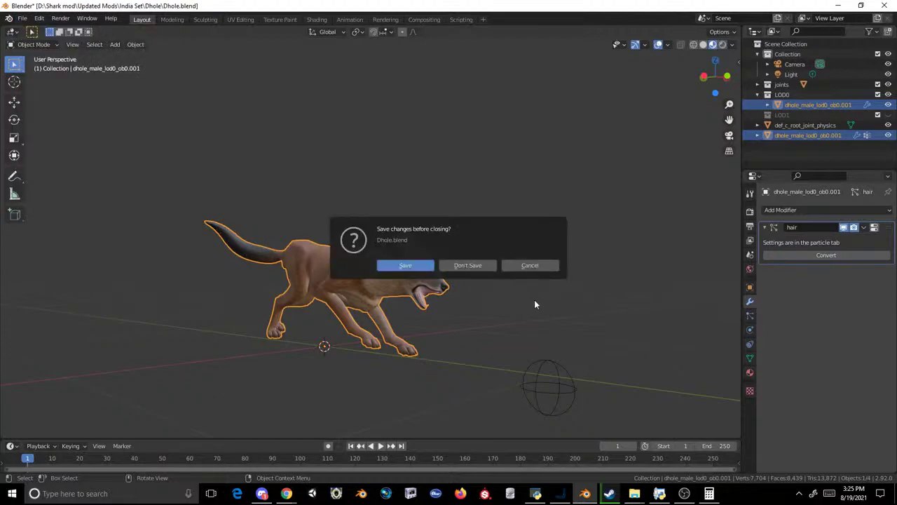
left_click(480, 267)
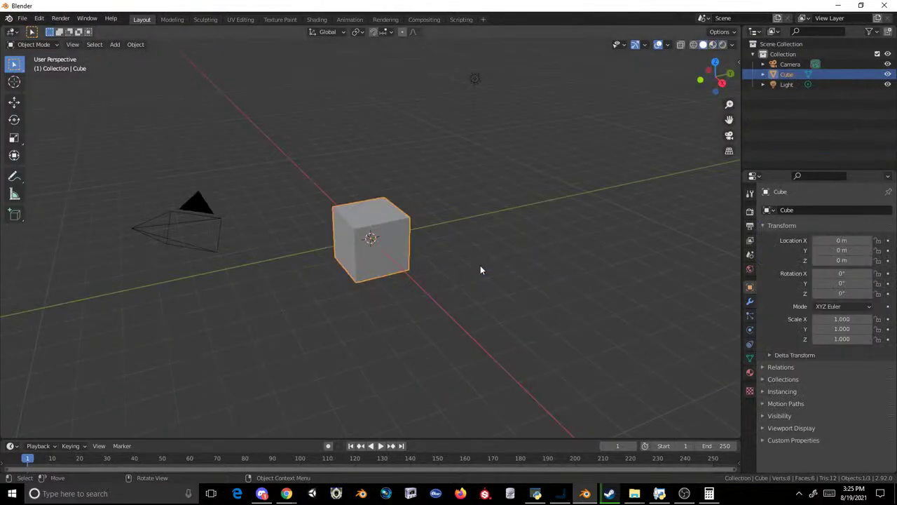
key("Delete")
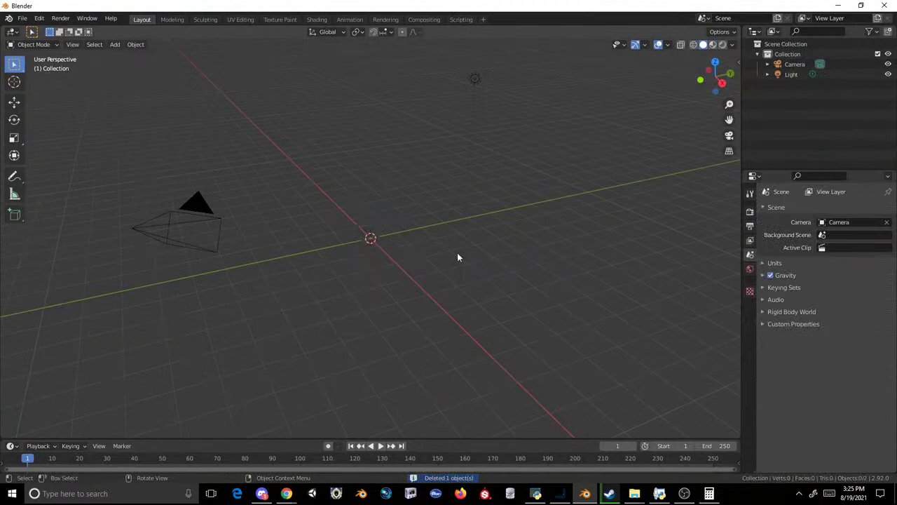
left_click(22, 18)
mouse_move(68, 155)
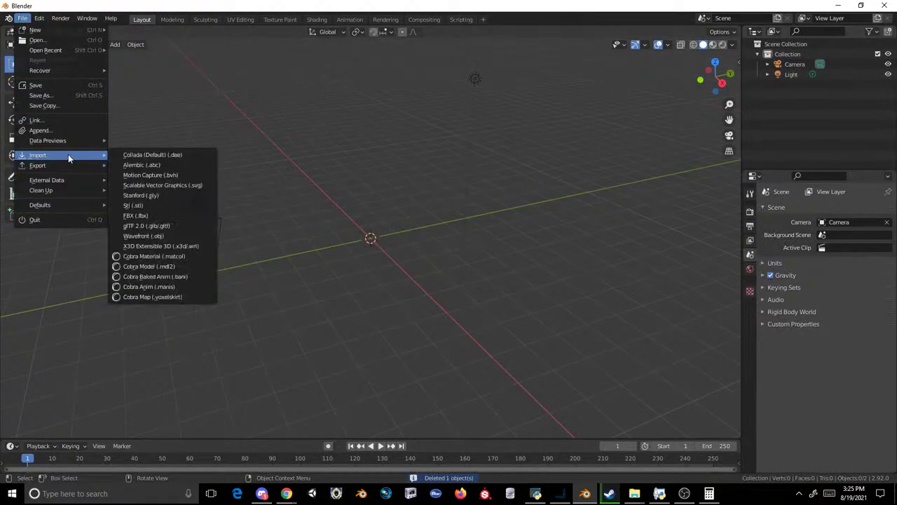
left_click(158, 265)
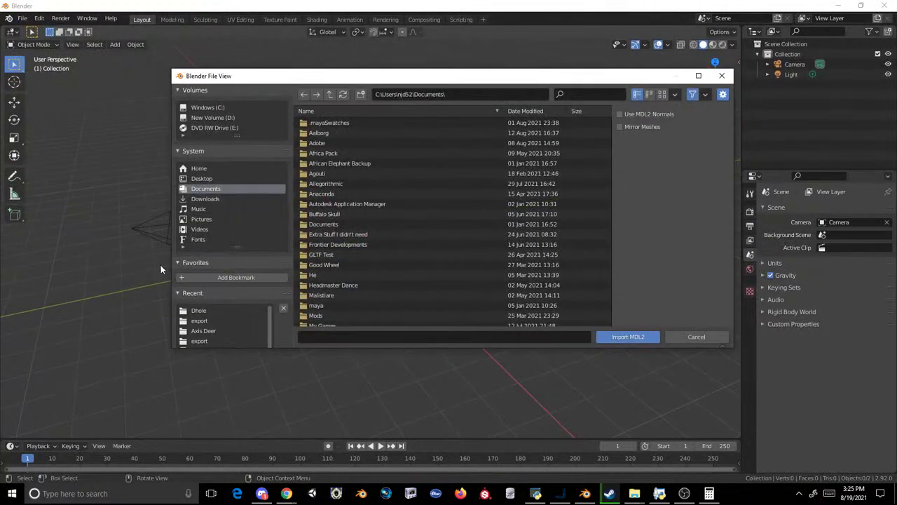
left_click(206, 310)
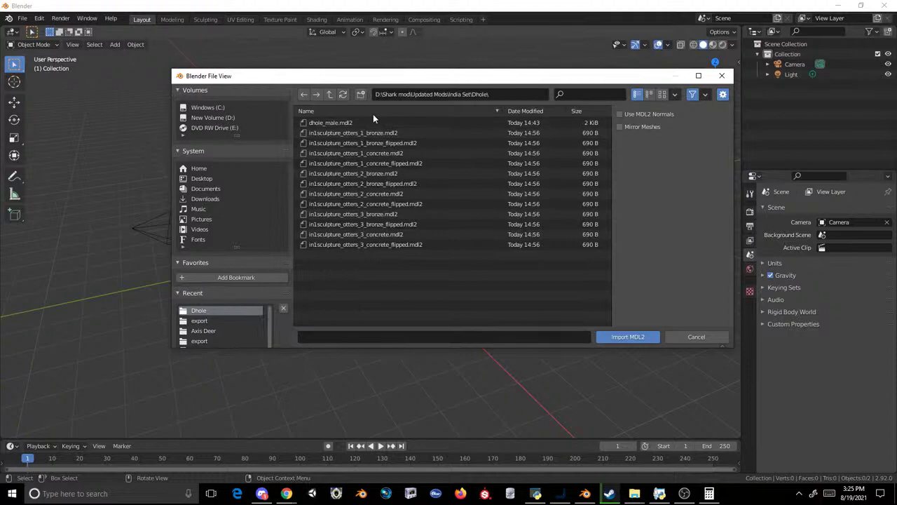
left_click(697, 337)
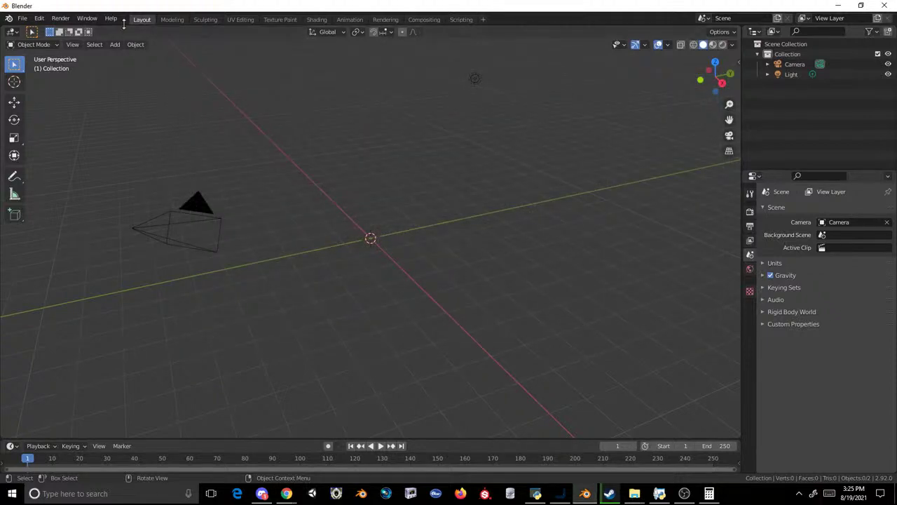
- Reopen the recent file Dhole.blend without saving the new scene, and select the def_c_root_joint armature
left_click(22, 18)
mouse_move(50, 50)
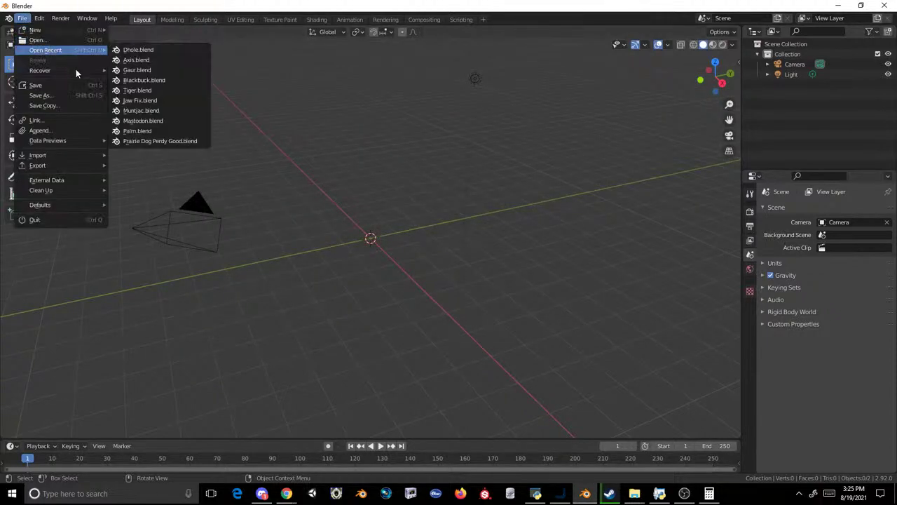
left_click(125, 50)
left_click(464, 265)
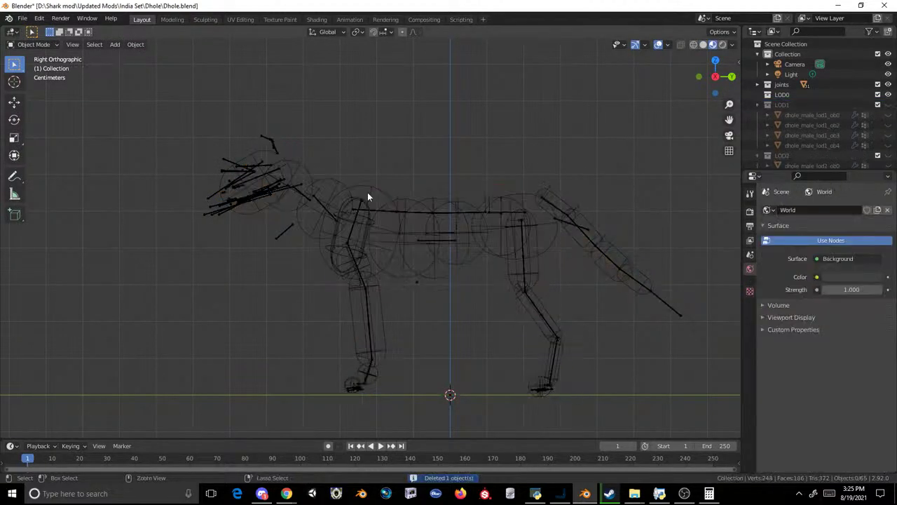
left_click(311, 201)
middle_click_drag(311, 201, 367, 139)
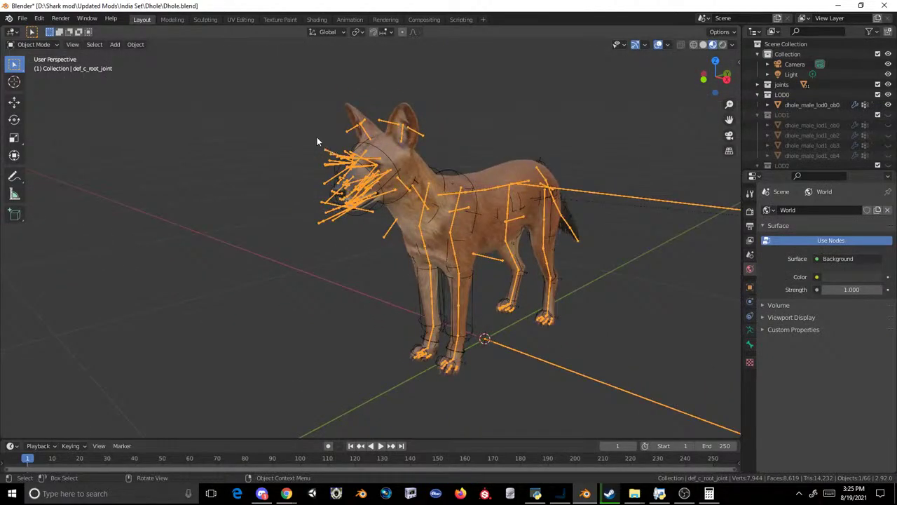
middle_click_drag(390, 220, 340, 209)
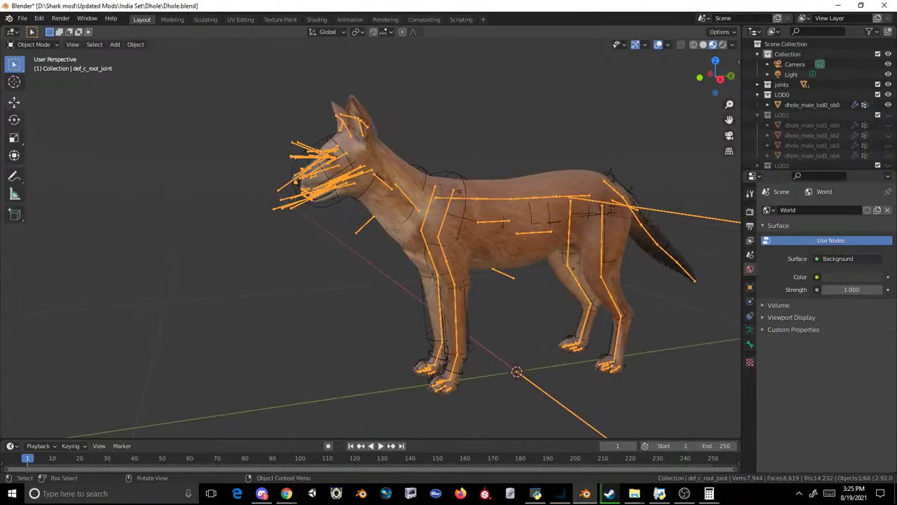
- Switch to Chrome, search Google Images for "dhole running", open a side-view photo of a running dhole and move the browser window aside
left_click(287, 493)
left_click(445, 70)
scroll(291, 118, "up", 3)
scroll(291, 118, "up", 5)
left_click_drag(140, 50, 114, 54)
key("BackSpace")
type("running")
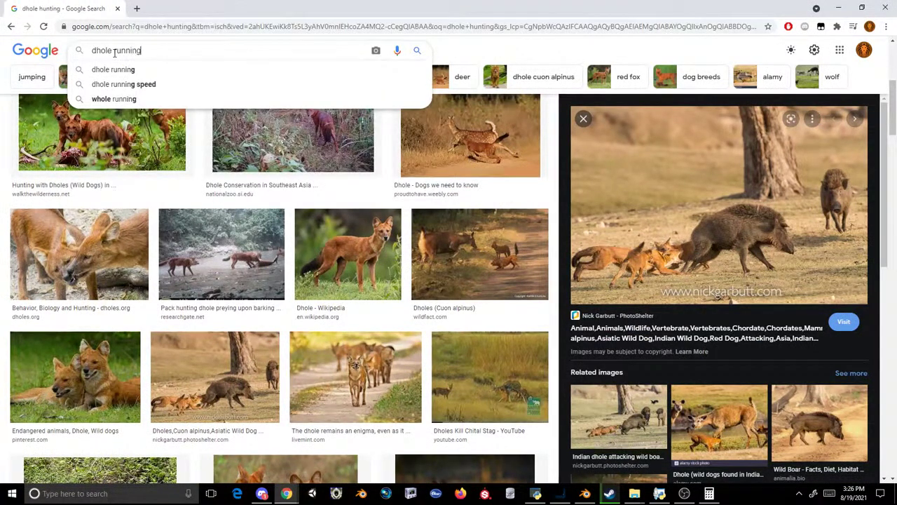
key("Return")
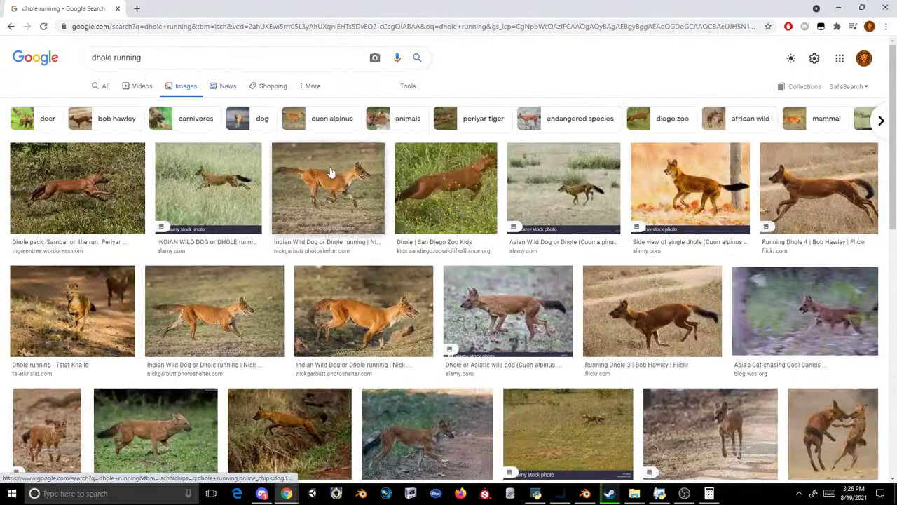
left_click(323, 167)
left_click_drag(516, 9, 0, 75)
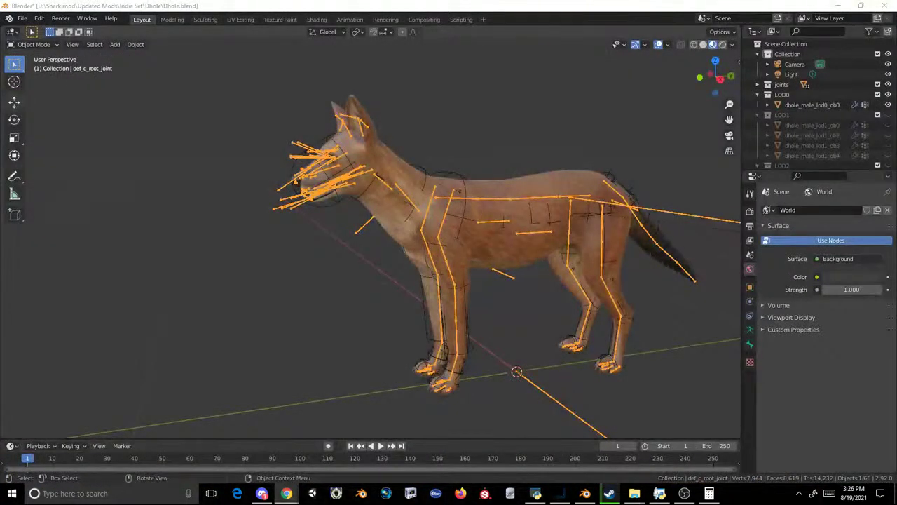
- Put the dhole's def_c_root_joint armature into Pose Mode
scroll(332, 207, "up", 6)
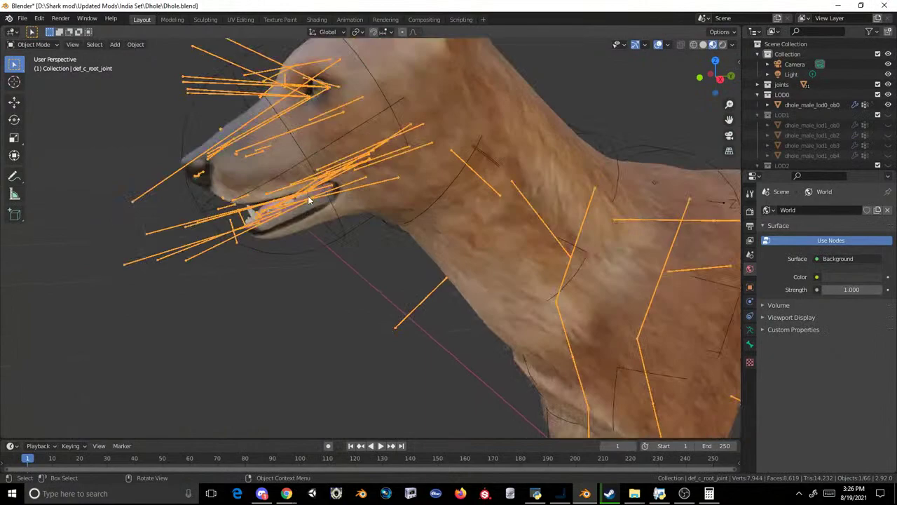
left_click(348, 189)
left_click(349, 189)
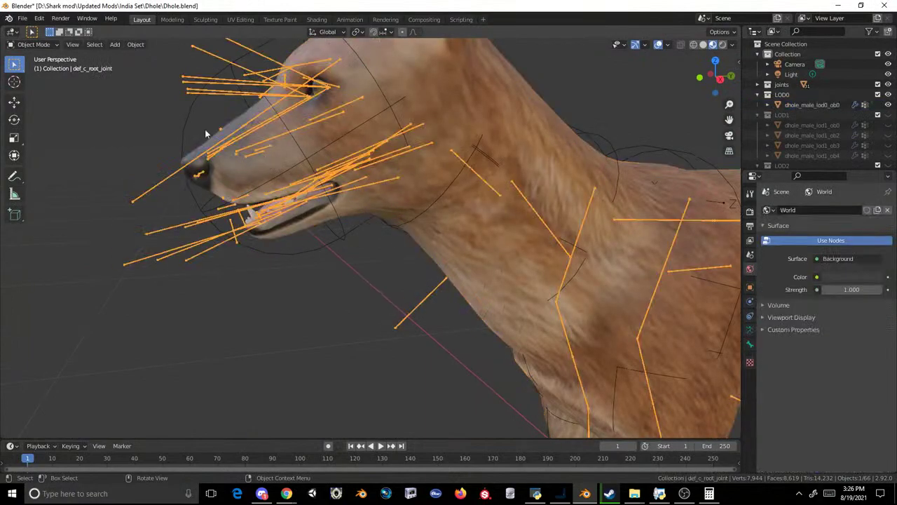
left_click(32, 45)
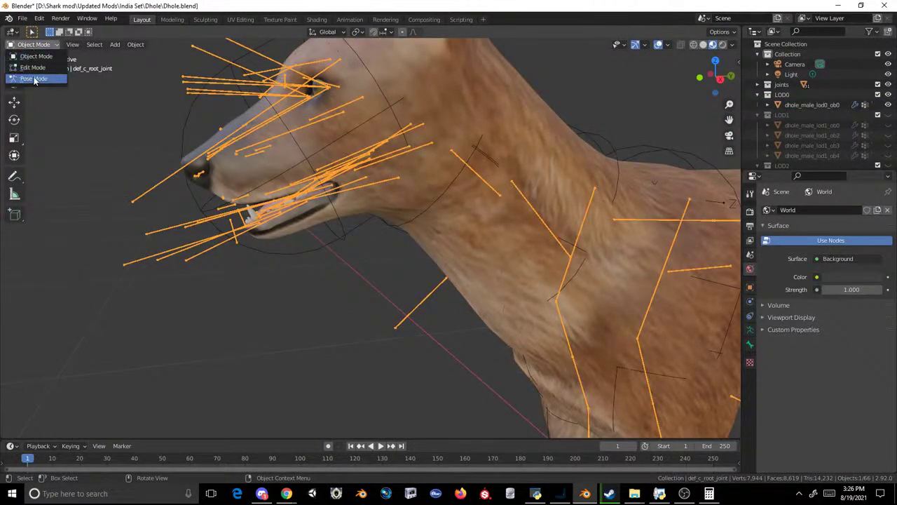
left_click(34, 80)
- Rotate the two jaw bones about 5 degrees around the global X axis to open the dhole's mouth
scroll(296, 180, "up", 3)
left_click(368, 123)
key("r")
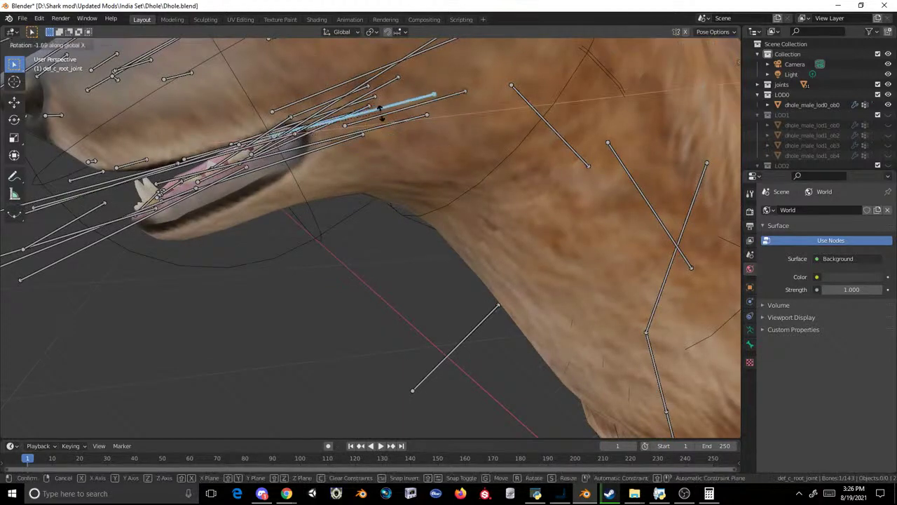
key("x")
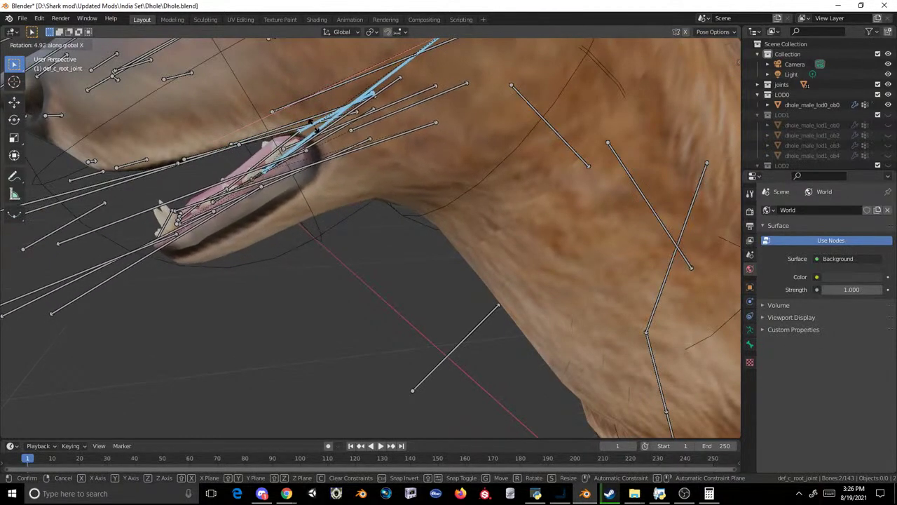
left_click(311, 125)
middle_click_drag(338, 117, 419, 236, "shift")
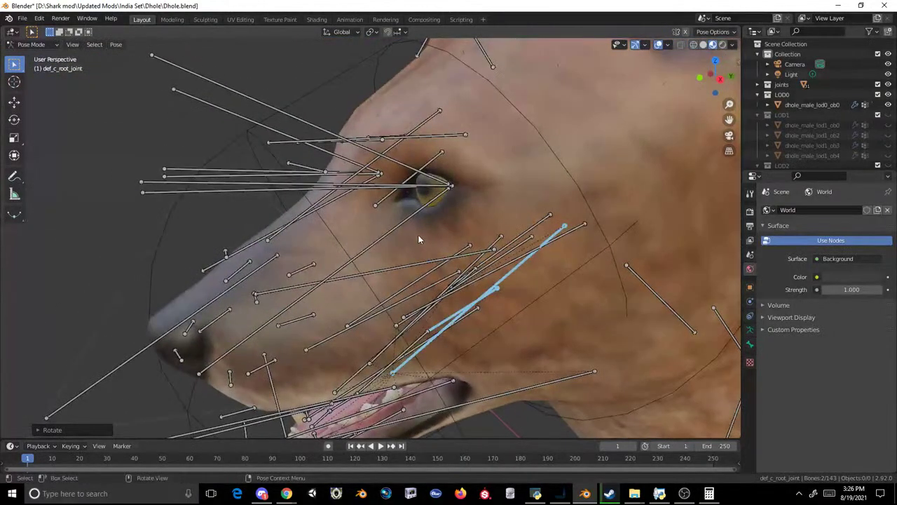
- Raise the left upper eyelid bone around the global X axis and turn the three eye bones around global Z
left_click(367, 150)
key("r")
key("x")
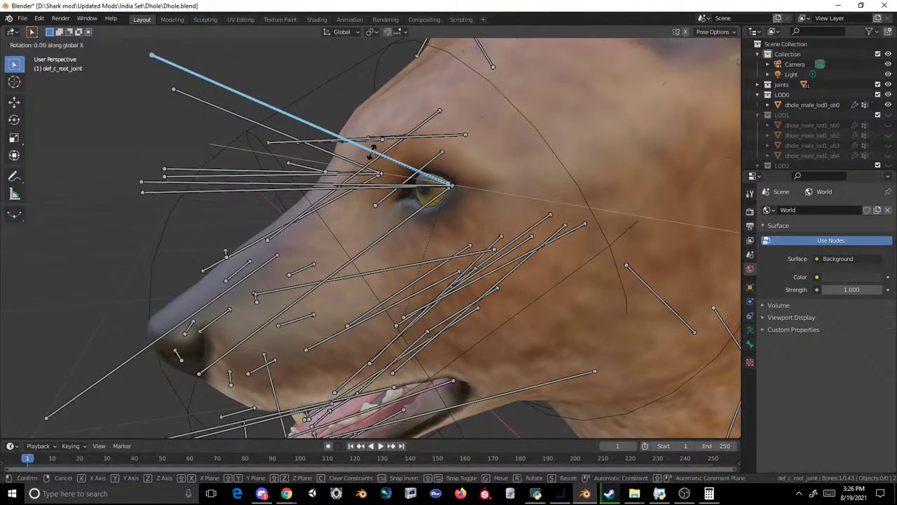
left_click(380, 147)
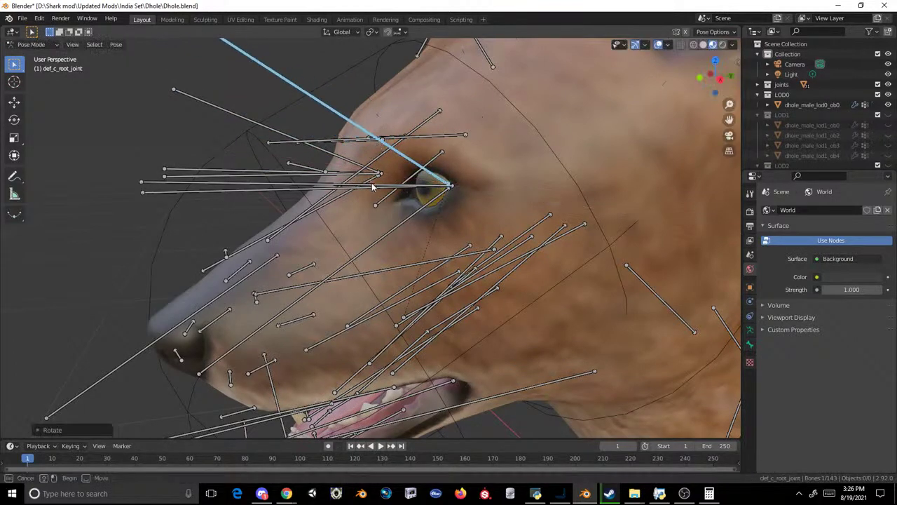
left_click(371, 181)
key("r")
key("z")
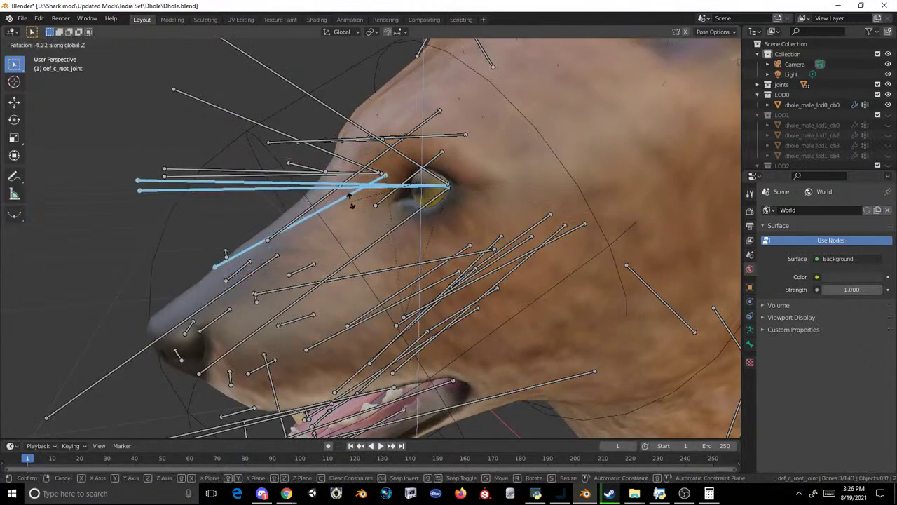
left_click(489, 148)
- Rotate the base bone of the dhole's right ear around the global Z axis
left_click(700, 78)
scroll(441, 164, "up", 6)
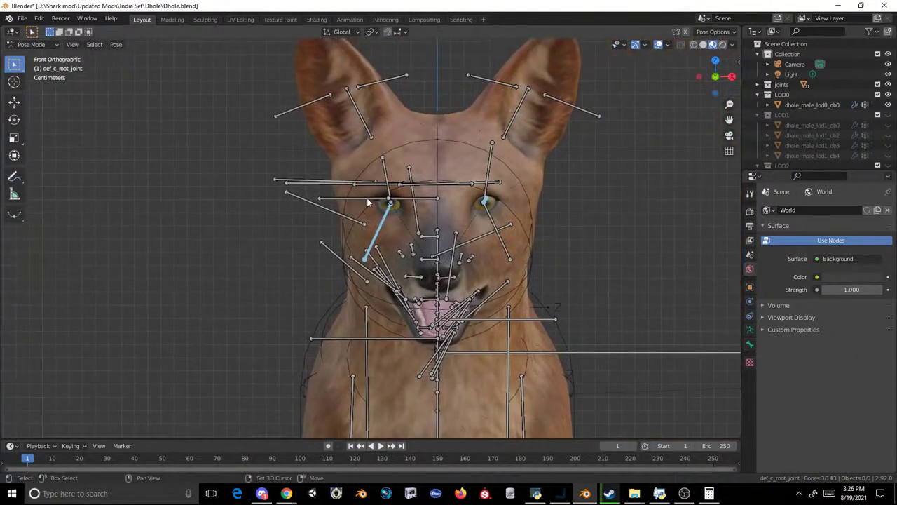
scroll(421, 165, "down", 8)
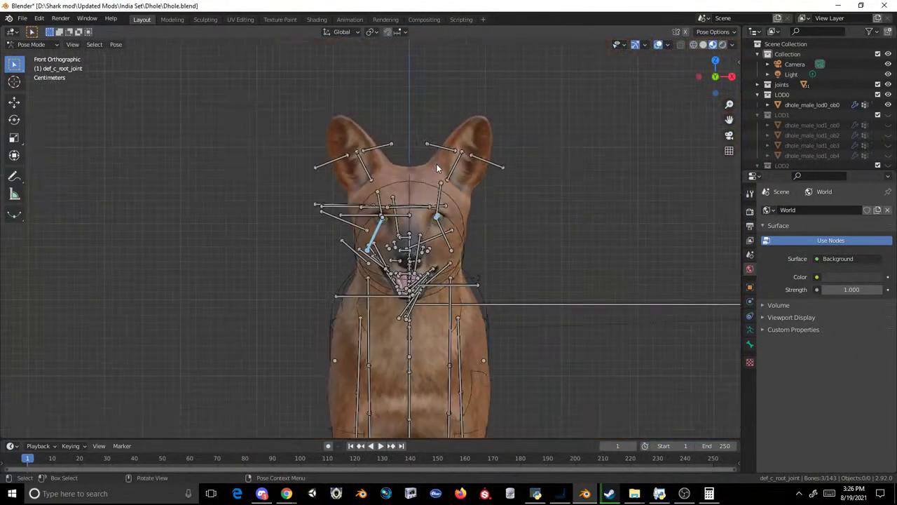
scroll(434, 166, "up", 3)
key("b")
left_click_drag(335, 193, 370, 144)
key("r")
key("z")
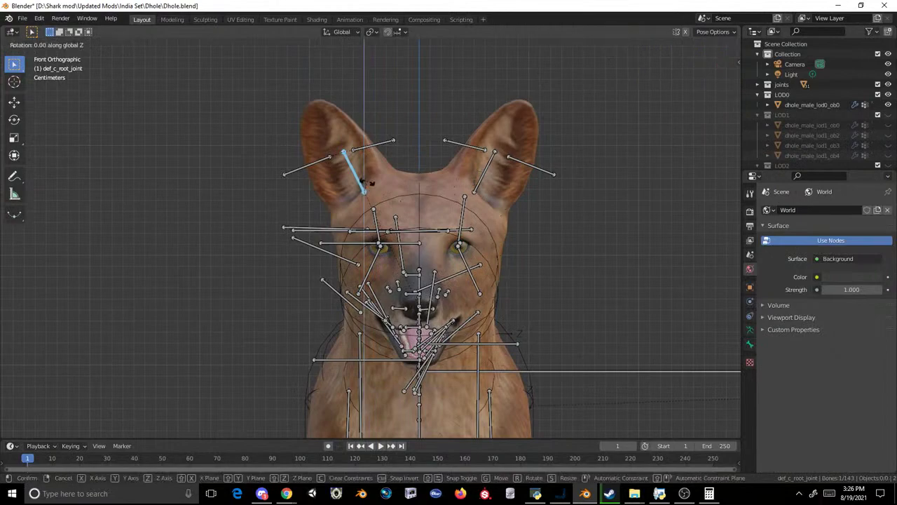
left_click(380, 179)
- Rotate the base bone of the dhole's left ear around the global Z axis to turn the ear
middle_click_drag(379, 180, 502, 196)
left_click(504, 190)
key("r")
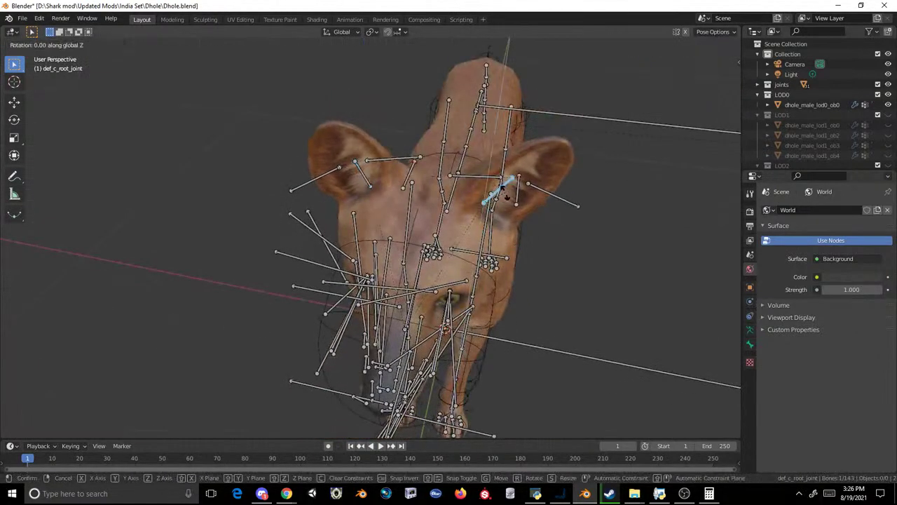
right_click(575, 208)
key("r")
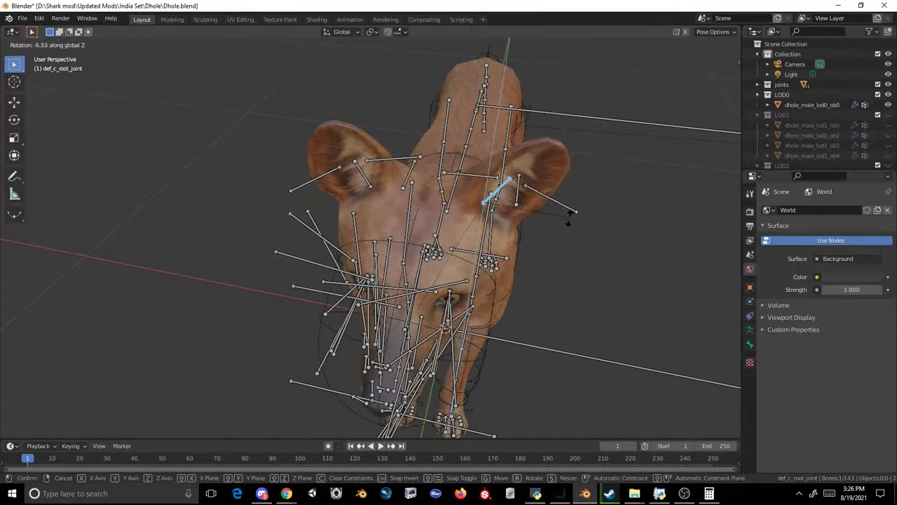
left_click(547, 232)
- Swing the shoulder bones of both front legs backward about 18 degrees around the global X axis
scroll(444, 274, "down", 4)
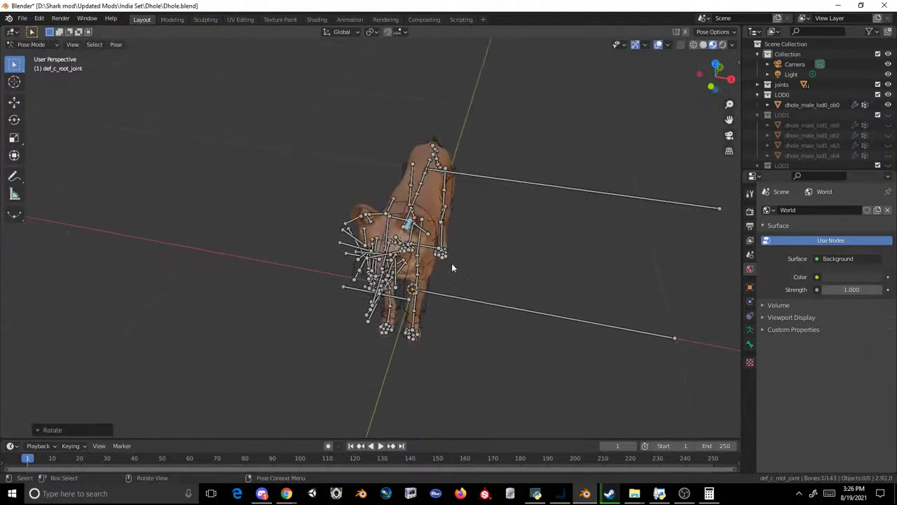
middle_click_drag(445, 274, 532, 211)
scroll(533, 211, "up", 1)
middle_click_drag(452, 254, 508, 187, "shift")
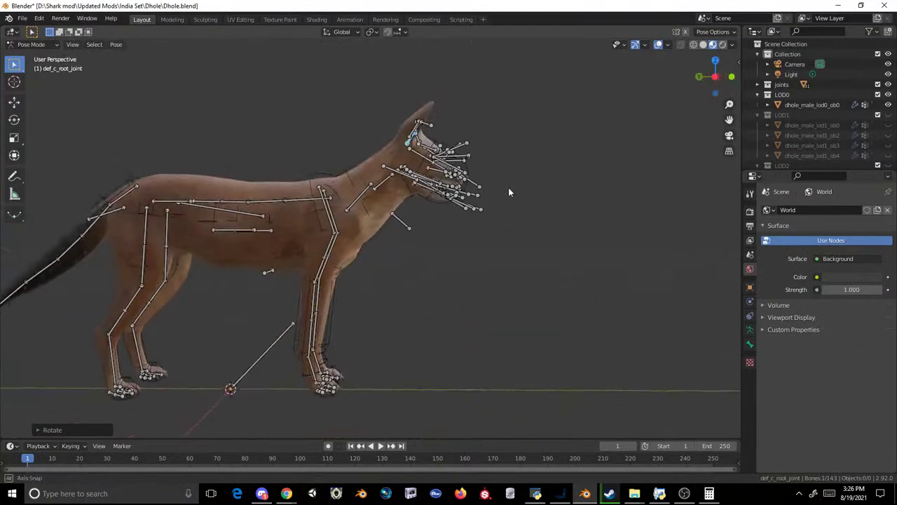
scroll(508, 187, "up", 4)
left_click_drag(715, 81, 382, 226)
scroll(382, 226, "down", 4)
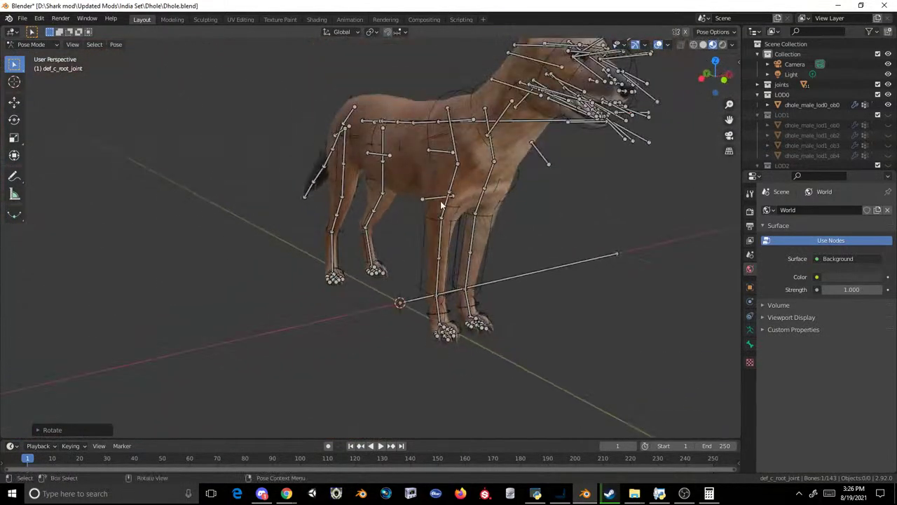
left_click(447, 204)
key("KP_1")
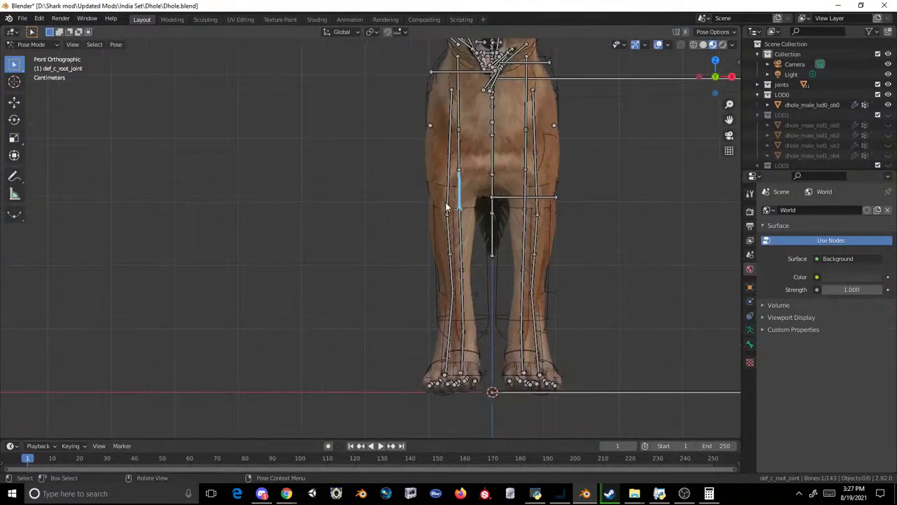
left_click(699, 76)
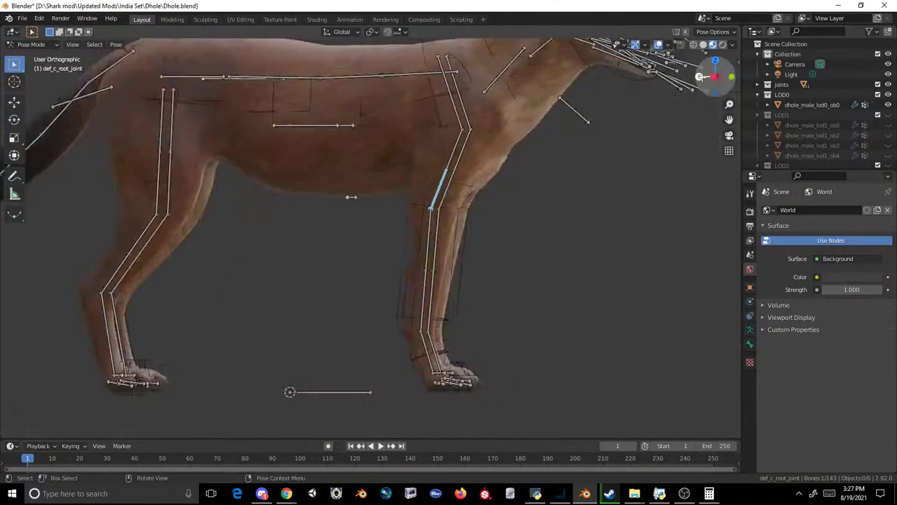
scroll(406, 226, "up", 2)
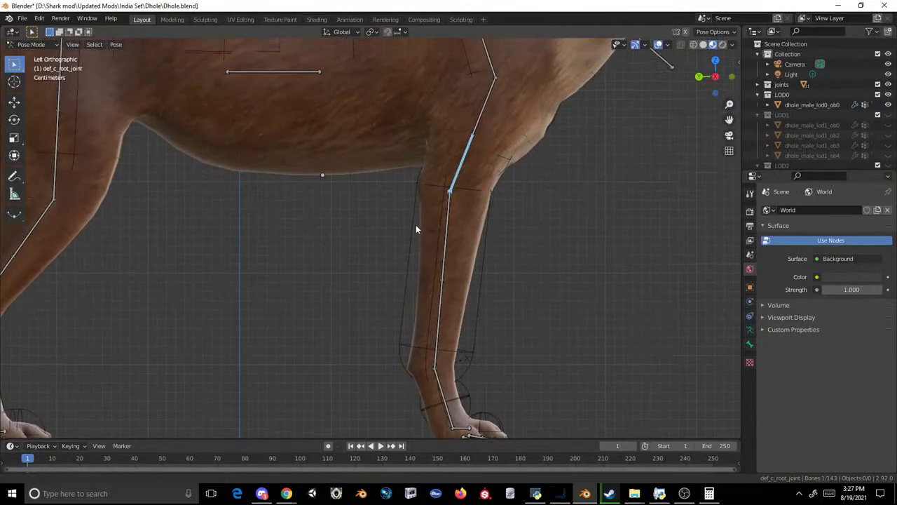
left_click(461, 86)
key("r")
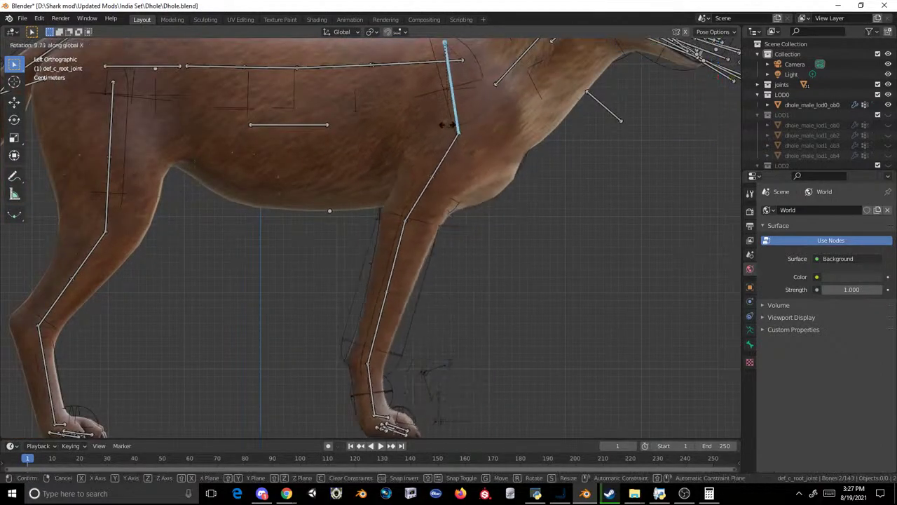
right_click(435, 128)
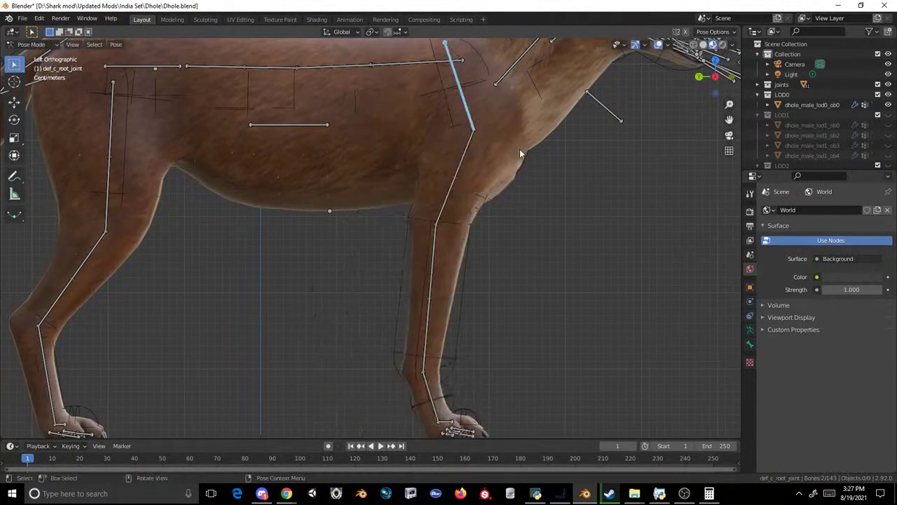
key("r")
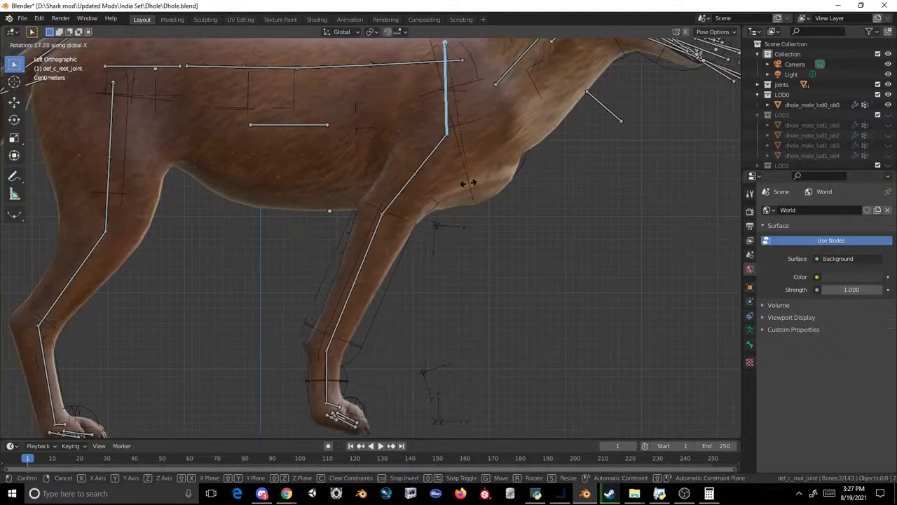
left_click(462, 184)
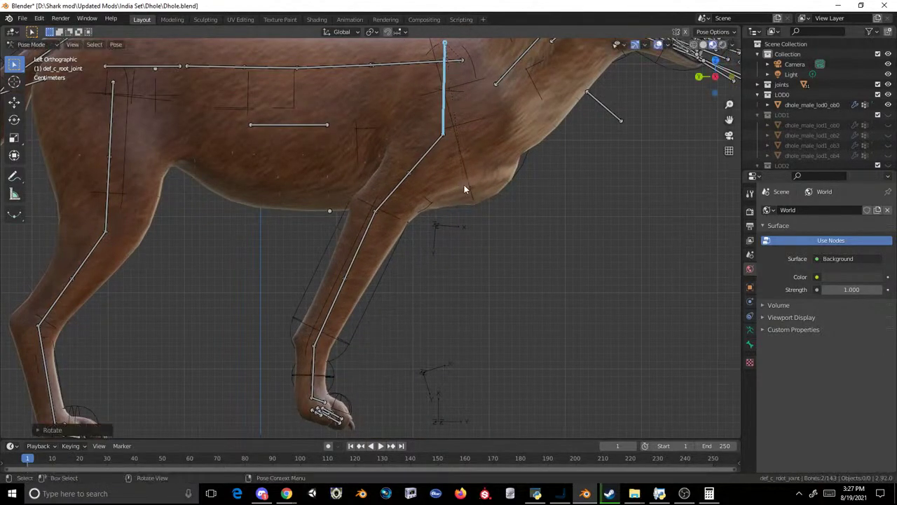
- Swing the left front leg forward by rotating its shoulder and upper-arm bones around the global X axis
middle_click_drag(482, 175, 495, 133)
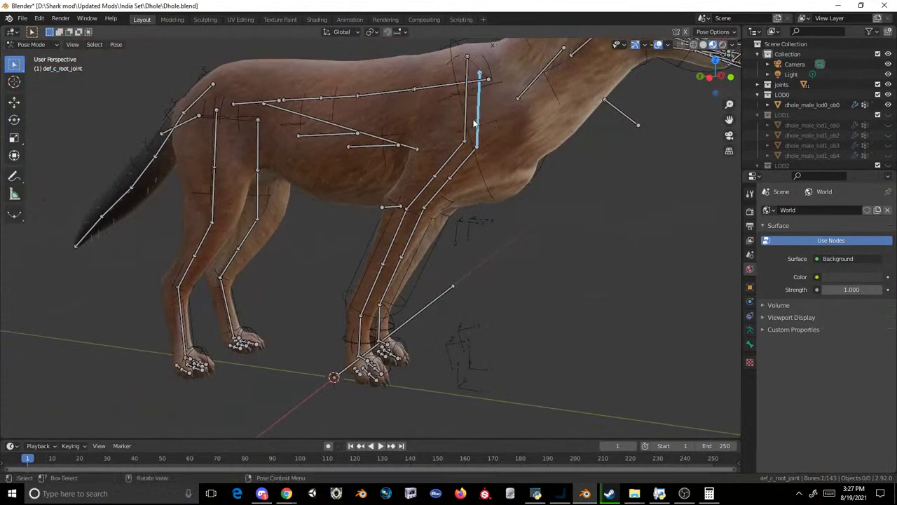
left_click(709, 77)
key("r")
key("x")
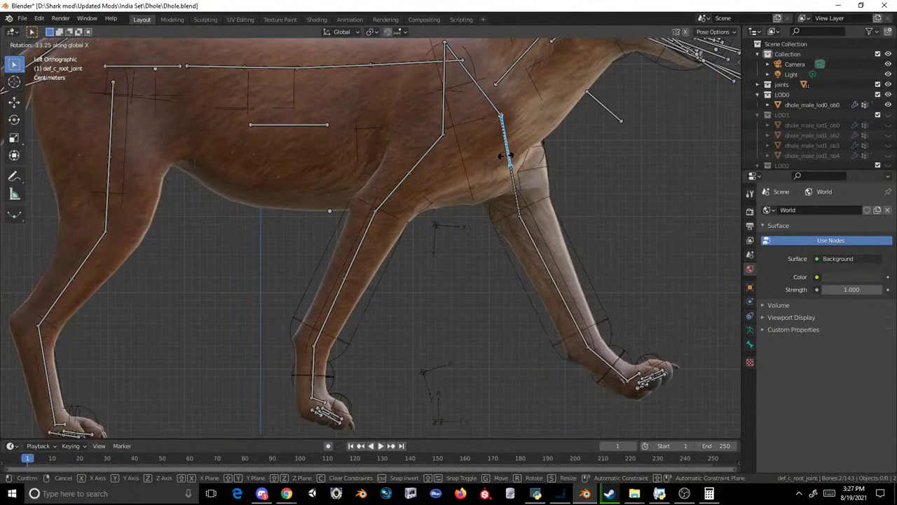
left_click(606, 233)
left_click_drag(533, 203, 505, 196)
key("r")
key("x")
right_click(489, 218)
left_click_drag(540, 228, 513, 246)
key("r")
key("x")
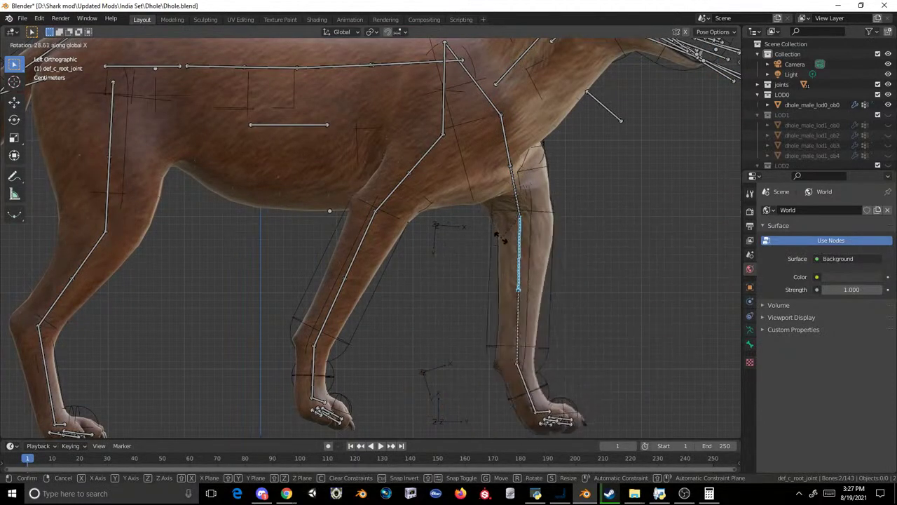
left_click(532, 144)
- Swing the left front shoulder bone further forward and bend the forearm back just over 35 degrees around global X
left_click(495, 91)
key("r")
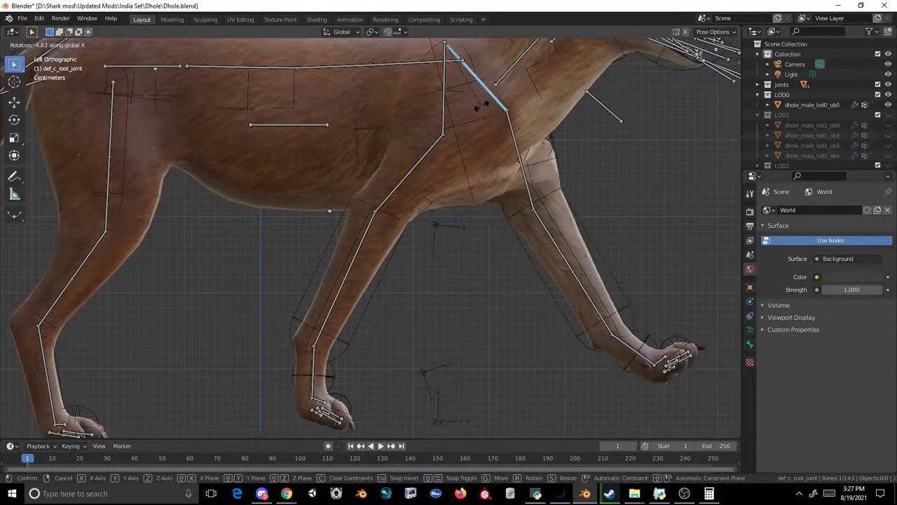
left_click(503, 101)
left_click(585, 192)
key("r")
key("x")
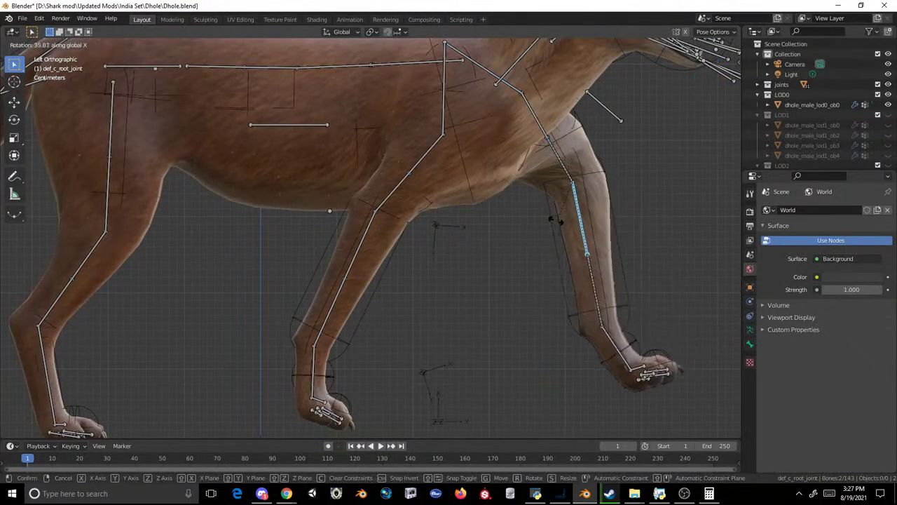
left_click(606, 292)
- Curl the left front leg's wrist bone backward more than 48 degrees around the global X axis
left_click(601, 356)
key("r")
key("x")
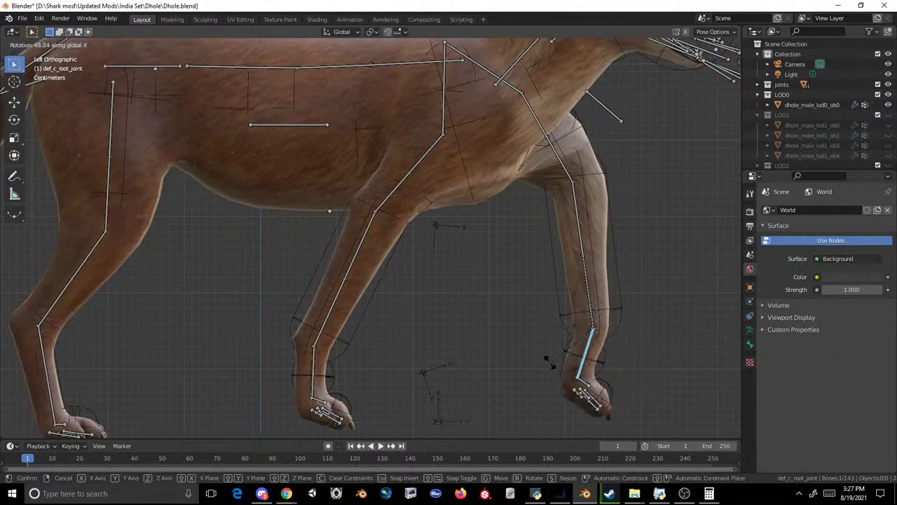
left_click(553, 350)
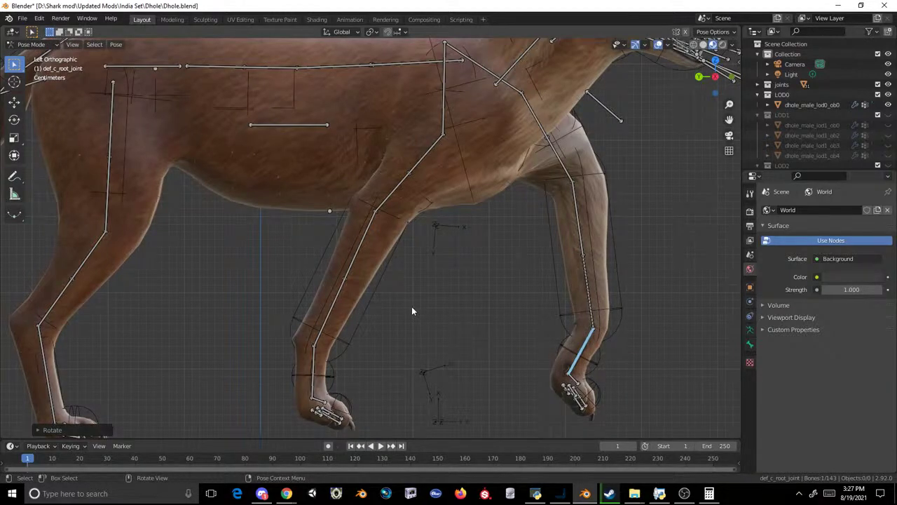
- Swing the right front leg's forearm bones forward more than 40 degrees around the global X axis
left_click(344, 253)
key("r")
key("x")
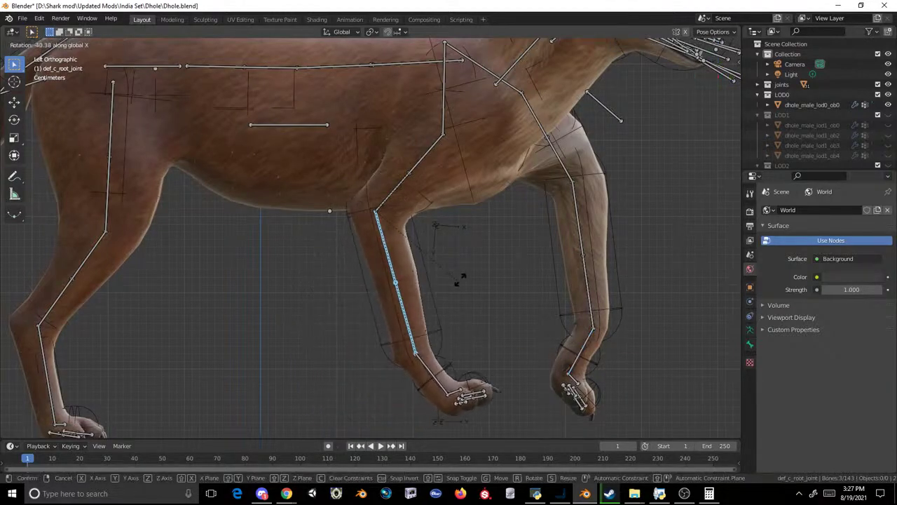
left_click(489, 260)
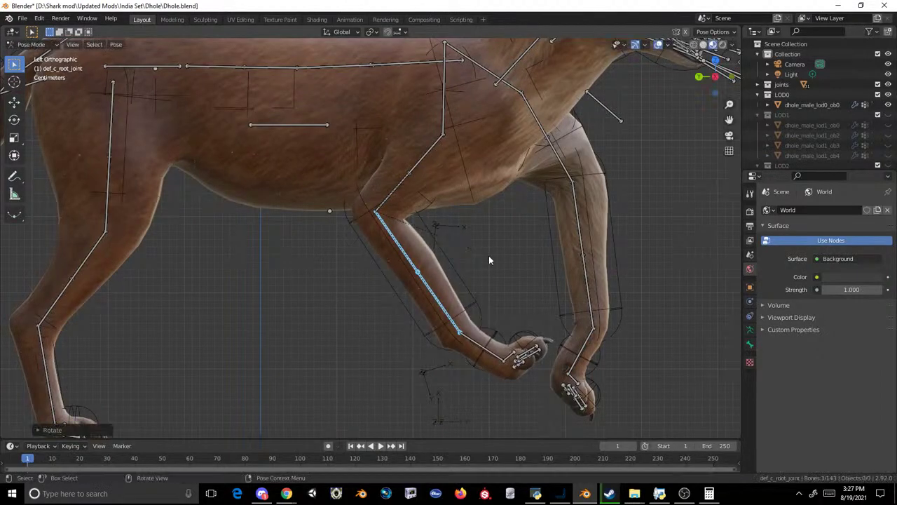
- Fold the right front leg's wrist bone backward and curl its toe bones under around the global X axis
left_click(469, 346)
key("r")
key("x")
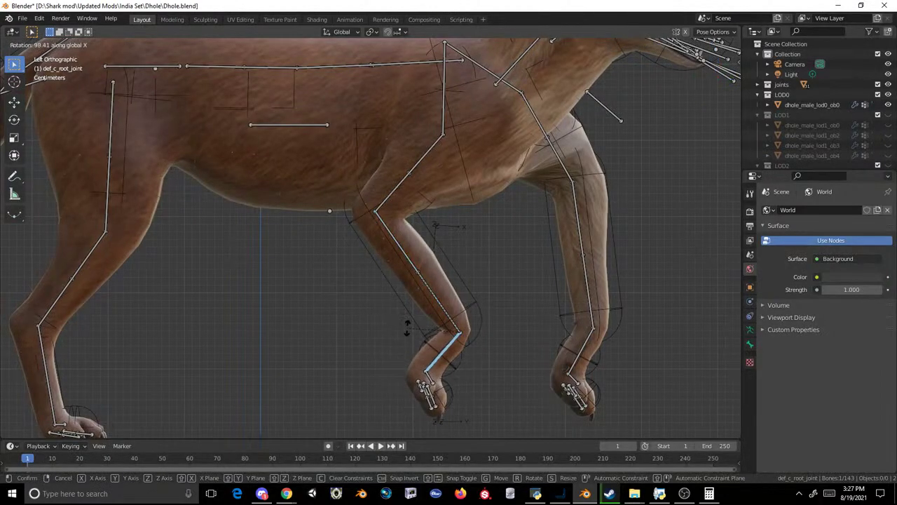
left_click(453, 380)
key("r")
key("x")
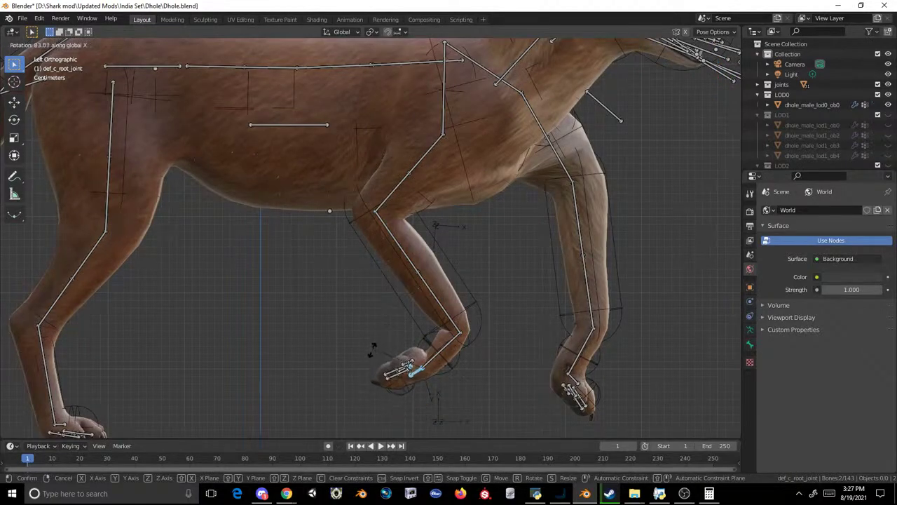
left_click(369, 354)
- Undo the individual front-leg rotations back to the pose with both front legs swung backward together
scroll(369, 354, "down", 5)
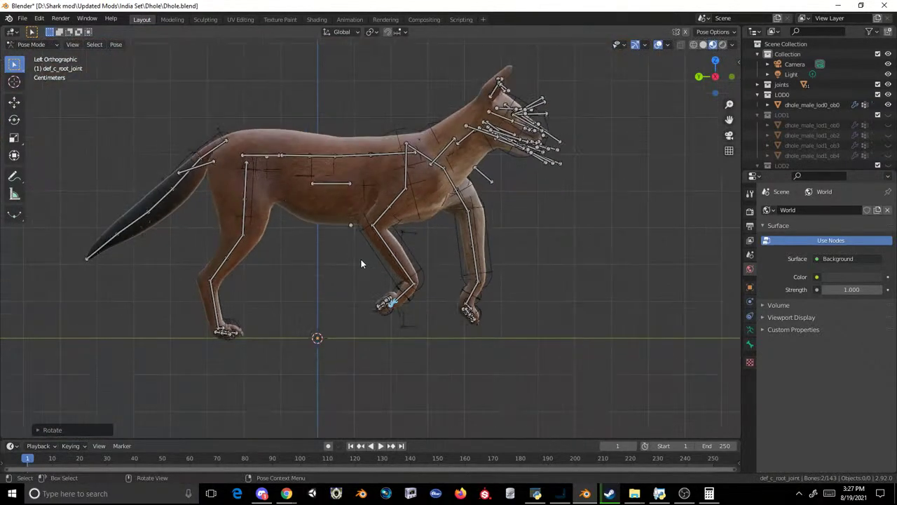
middle_click_drag(461, 213, 317, 224)
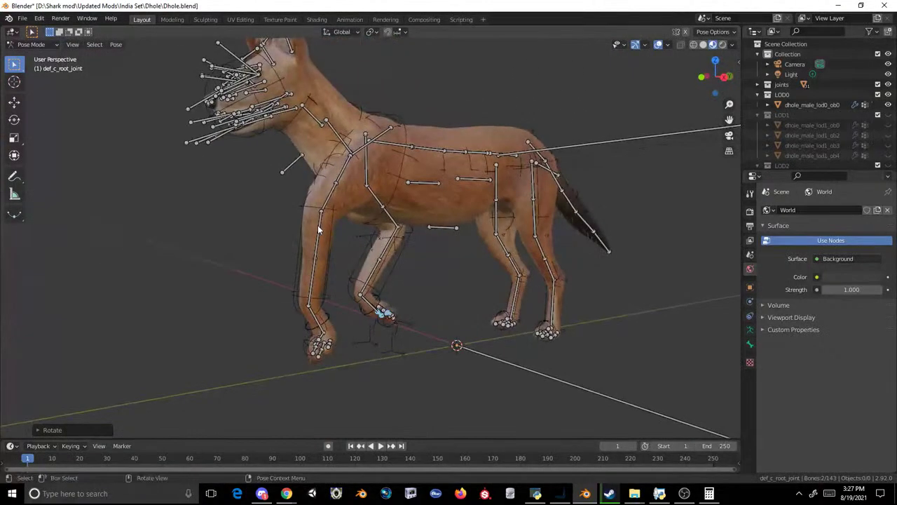
key("ctrl+z")
key("ctrl+z")
key("ctrl+z")
key("ctrl+z")
key("ctrl+z")
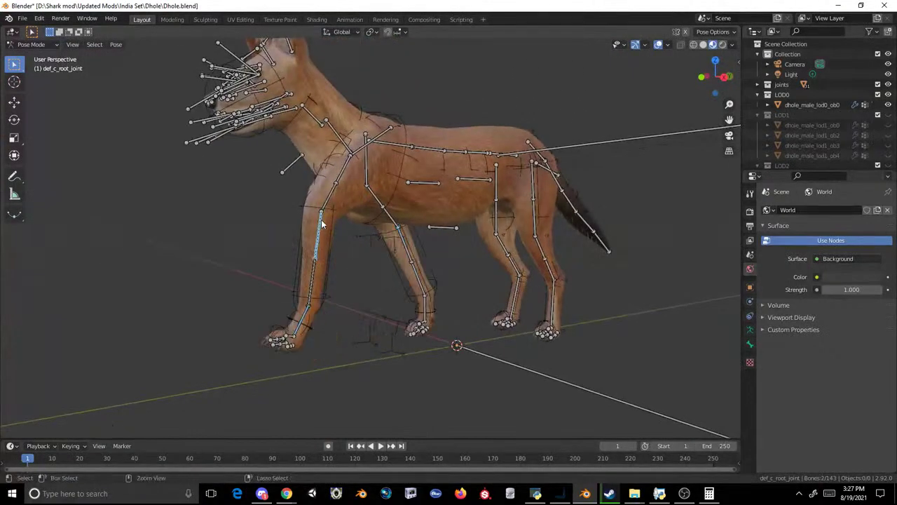
key("ctrl+z")
key("ctrl+z")
key("ctrl+z")
key("ctrl+z")
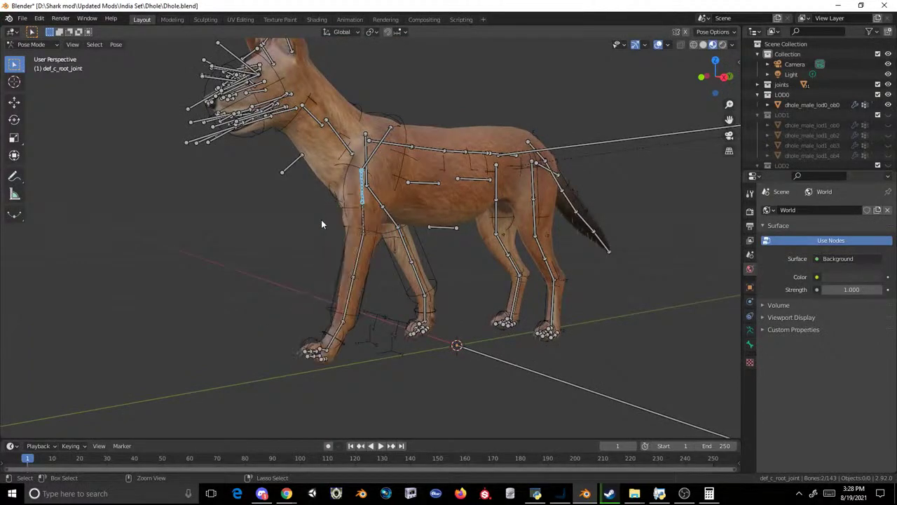
key("ctrl+z")
- From the left orthographic view, raise the tail's base bone about 44 degrees around the global X axis
middle_click_drag(321, 223, 416, 190)
scroll(416, 188, "up", 2)
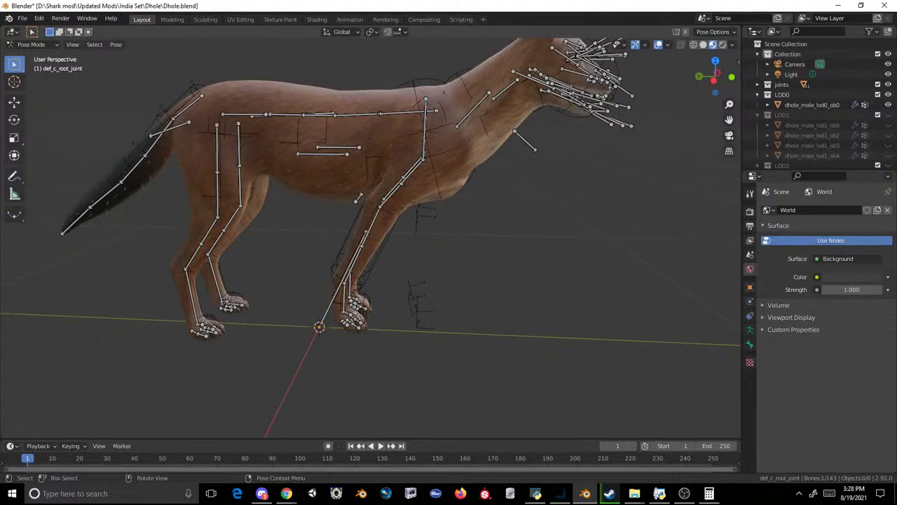
left_click(714, 79)
middle_click_drag(259, 203, 503, 207, "shift")
left_click(348, 98)
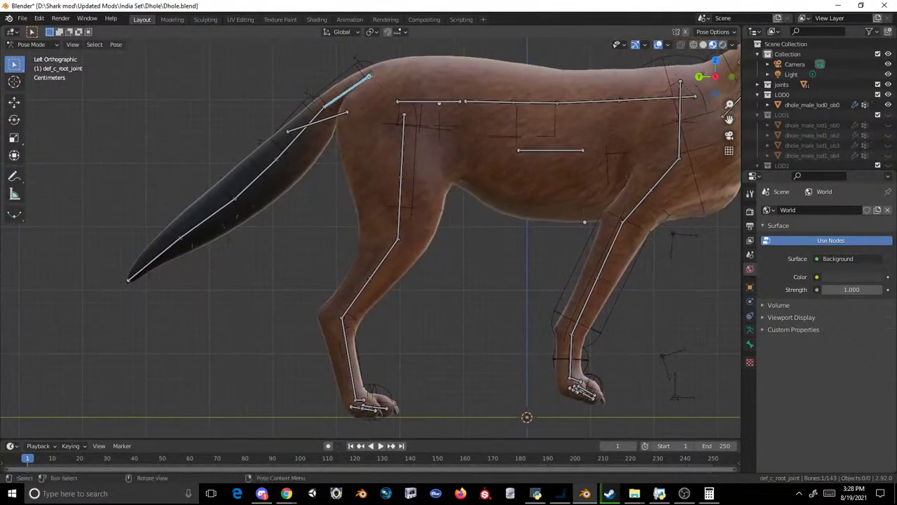
key("r")
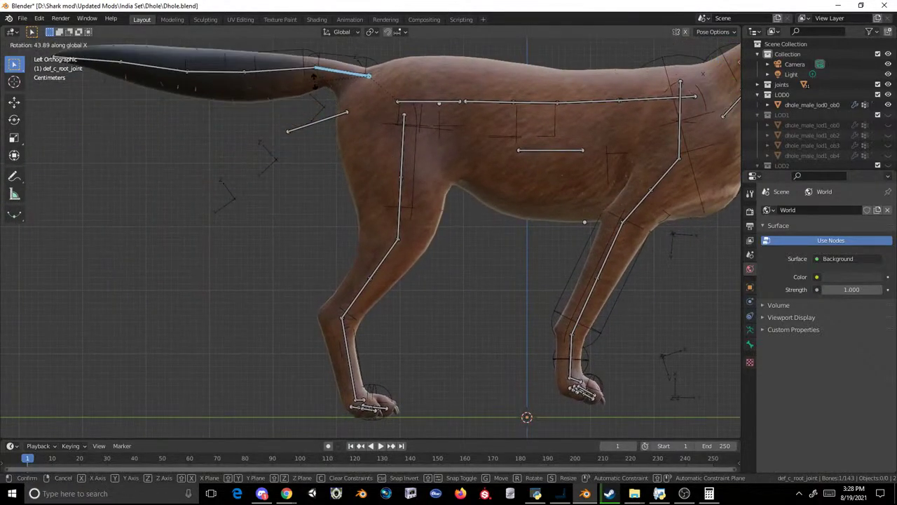
left_click(315, 79)
- Tilt the second tail bone slightly upward around the global X axis and swing it sideways around the global Z axis
left_click(284, 77)
key("r")
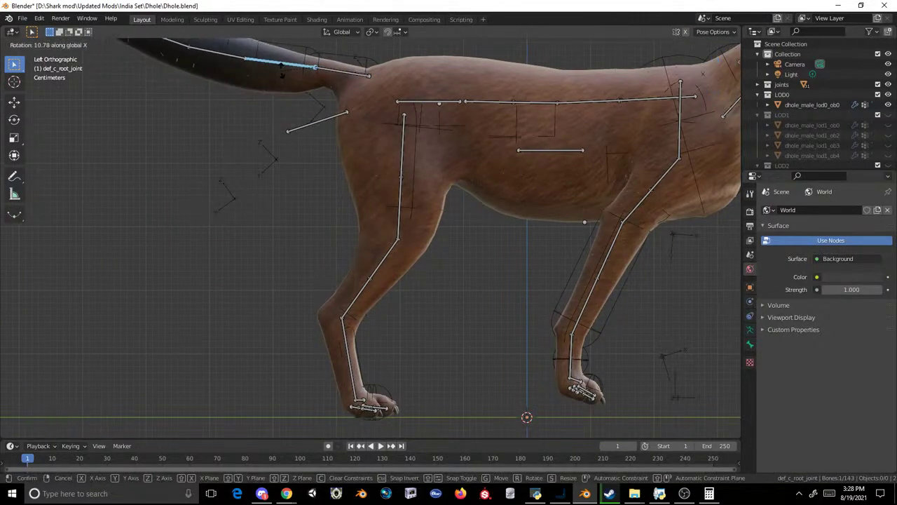
left_click(292, 83)
middle_click_drag(292, 83, 321, 142, "shift")
key("r")
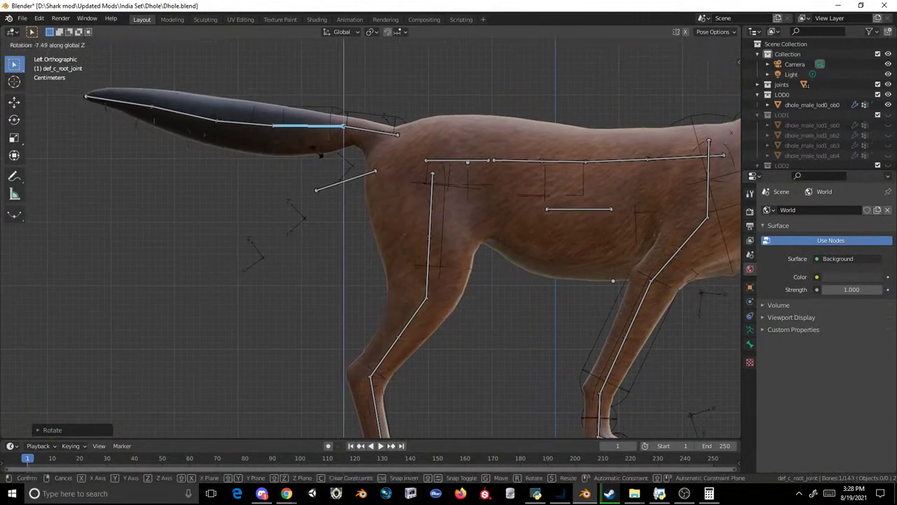
left_click(280, 124)
- Swing the third tail bone about 9 degrees sideways around the global Z axis and tilt the fourth tail bone upward
left_click(273, 124)
key("r")
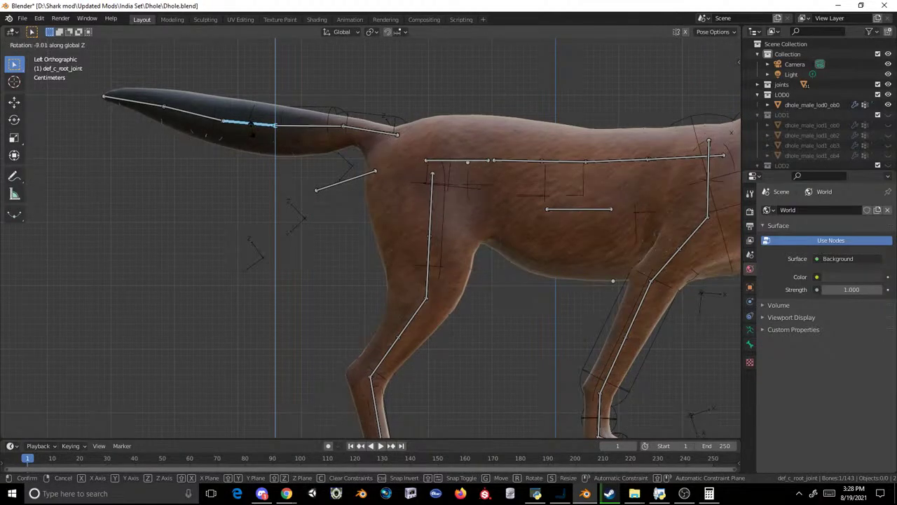
left_click(222, 120)
left_click(202, 119)
key("r")
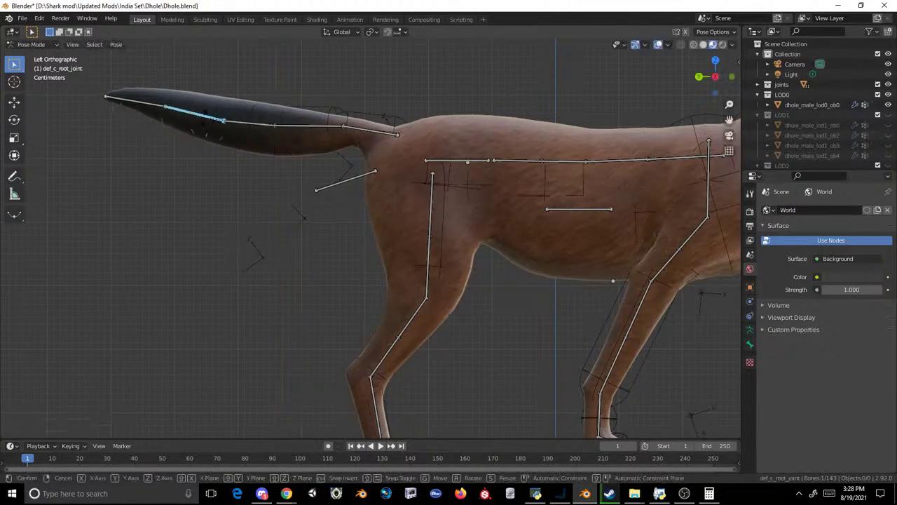
left_click(157, 88)
- Lower the tail's tip bone about 14 degrees around the global X axis so it points level backward
left_click(147, 99)
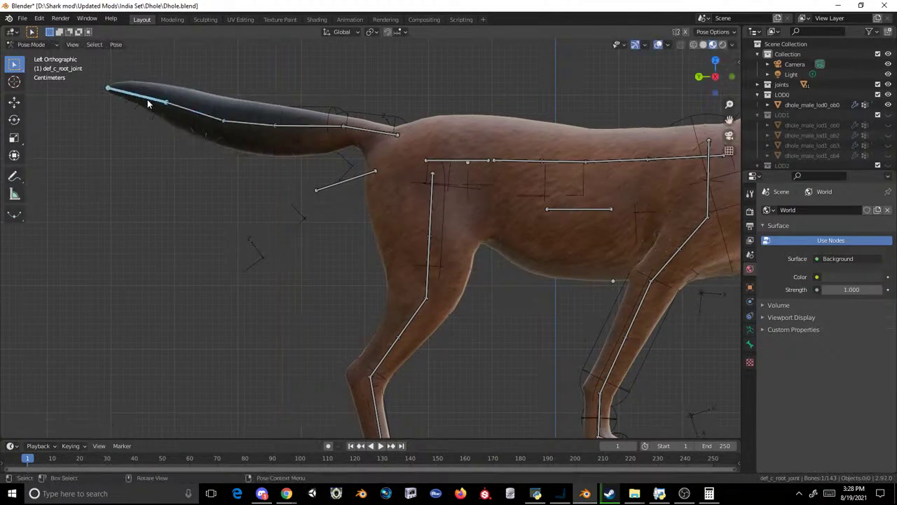
key("r")
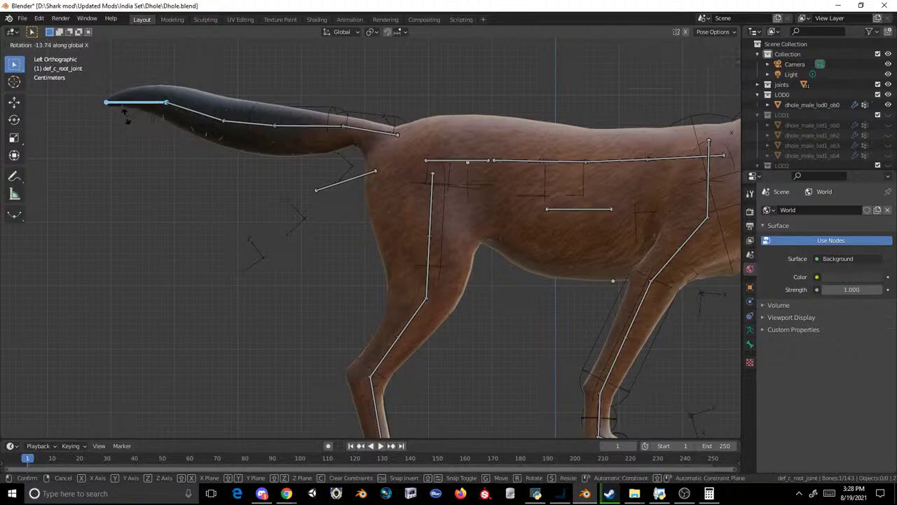
left_click(125, 115)
- Swing the upper bones of both rear legs forward together from the hips
scroll(339, 181, "down", 3)
scroll(360, 223, "up", 2)
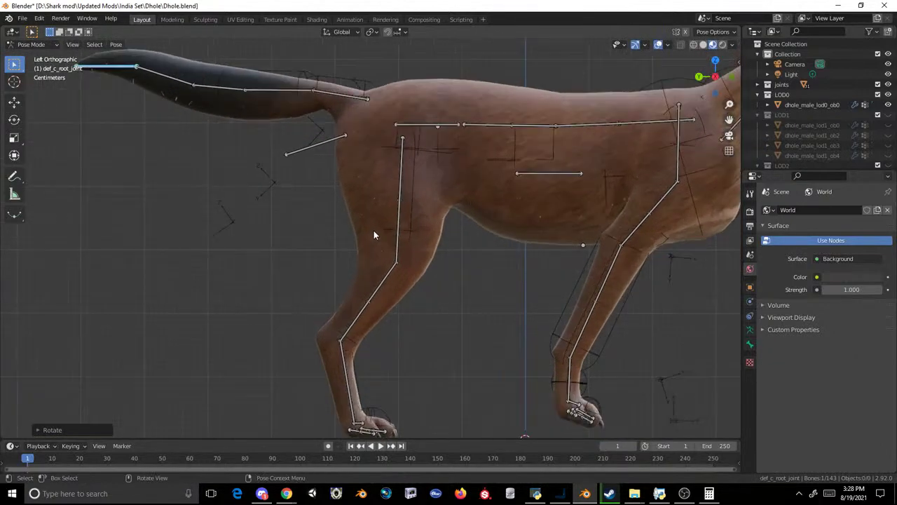
left_click(405, 162)
key("r")
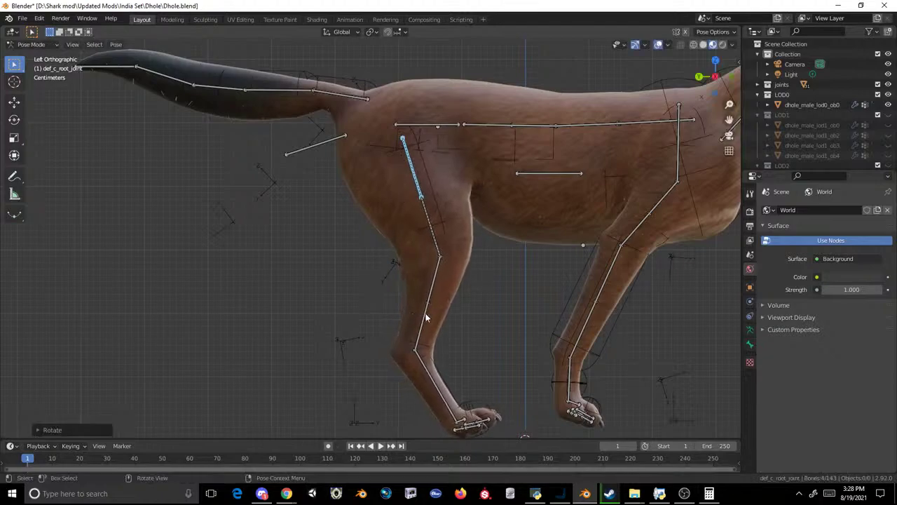
- Raise both rear legs' upper bones with the Move tool so the rear paws lift off the ground
left_click(14, 102)
left_click_drag(416, 147, 406, 92)
mouse_move(378, 147)
middle_mouse_down()
mouse_move(370, 166)
mouse_move(381, 163)
middle_mouse_up()
left_click(364, 164)
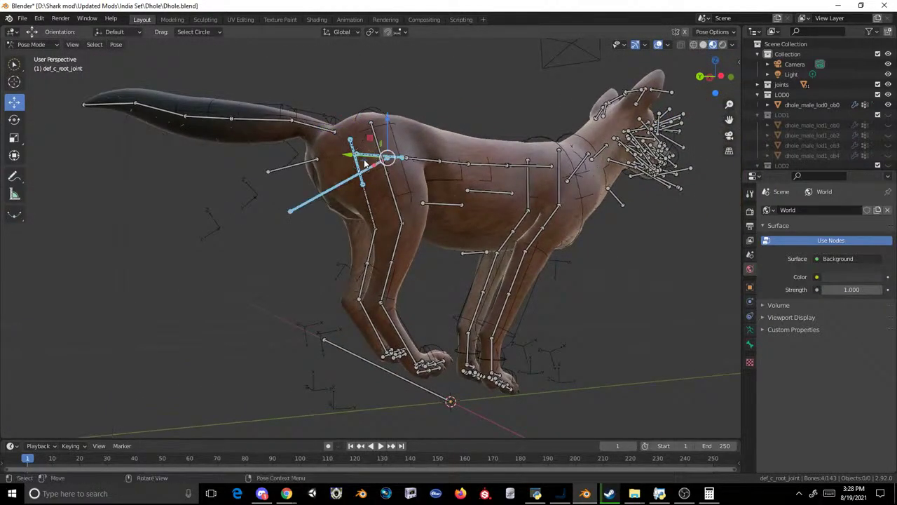
key("ctrl+z")
- Select only the left rear leg's upper bones and swing them about 31 degrees backward around the global X axis
mouse_move(14, 63)
left_mouse_down()
mouse_move(52, 84)
mouse_move(53, 67)
mouse_move(44, 88)
left_mouse_up()
left_click(349, 142)
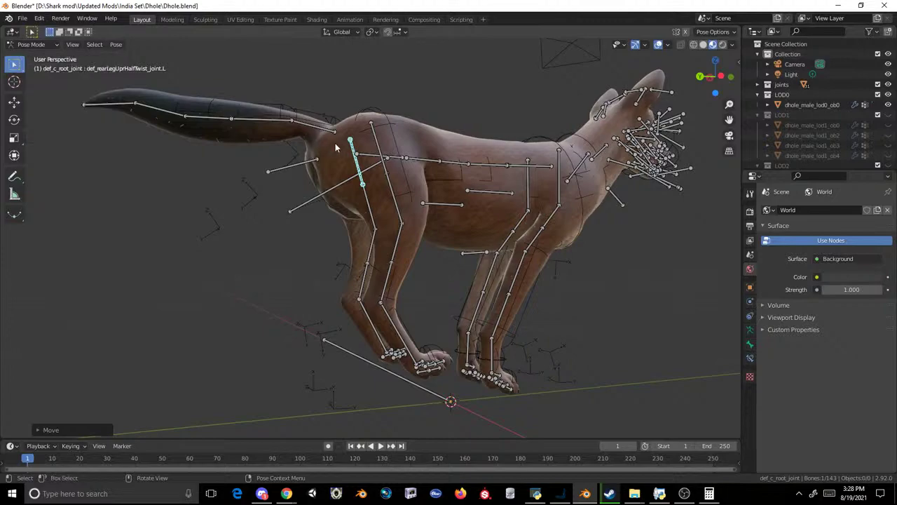
left_click(354, 143)
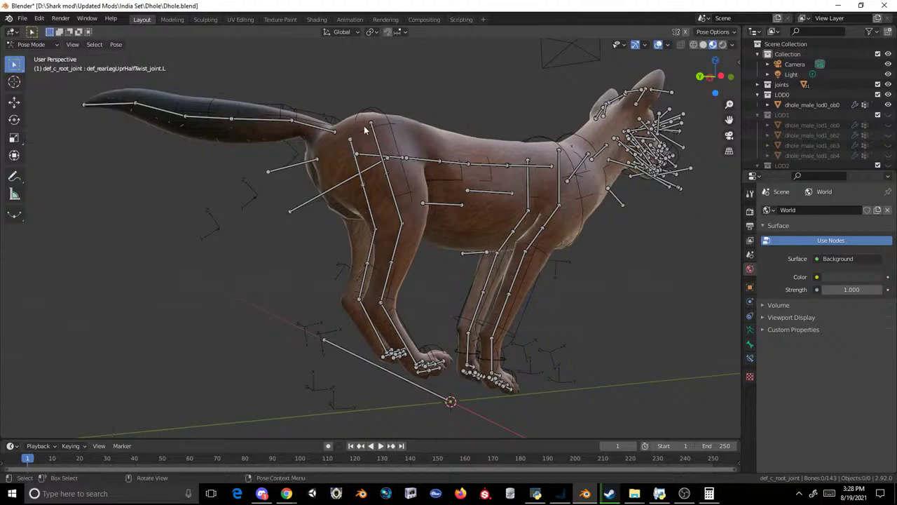
left_click(710, 78)
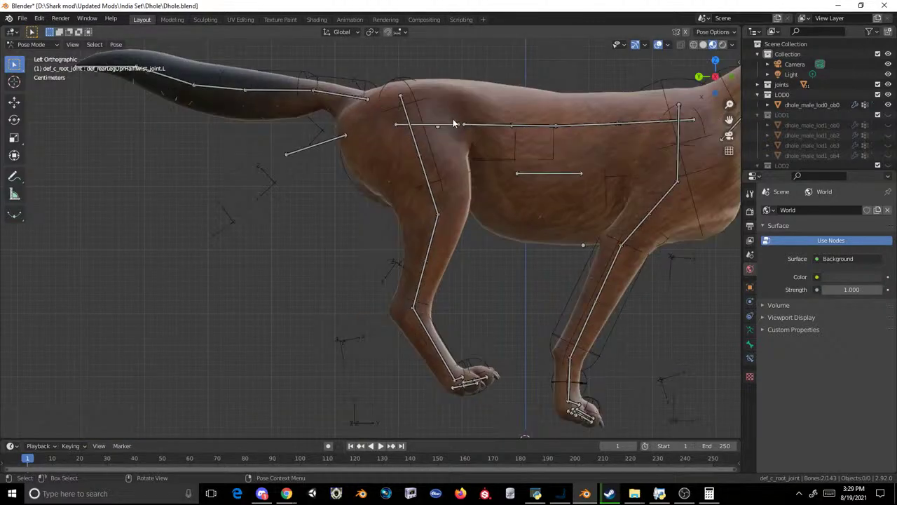
key("r")
key("x")
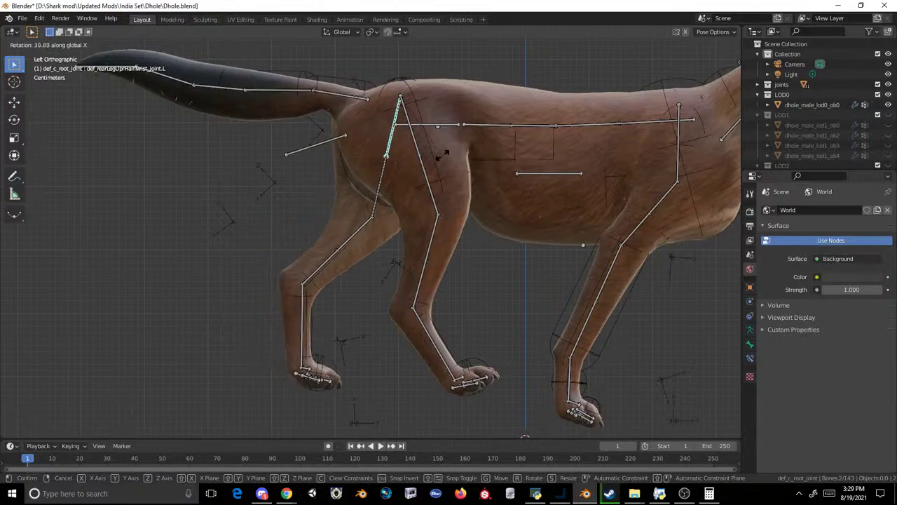
left_click(443, 160)
- Tilt the left rear leg's paw bone about 15 degrees downward around the global X axis
middle_click_drag(370, 294, 351, 236, "shift")
scroll(350, 236, "up", 2)
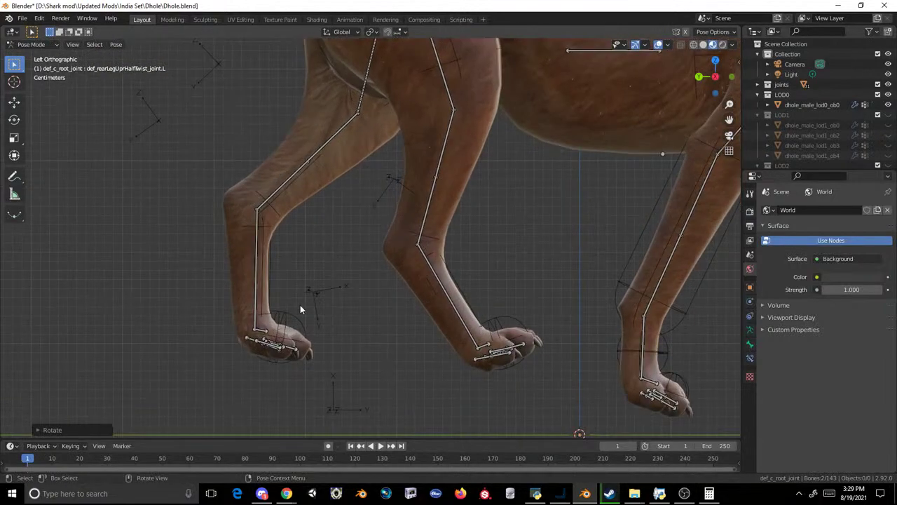
left_click(269, 333)
key("r")
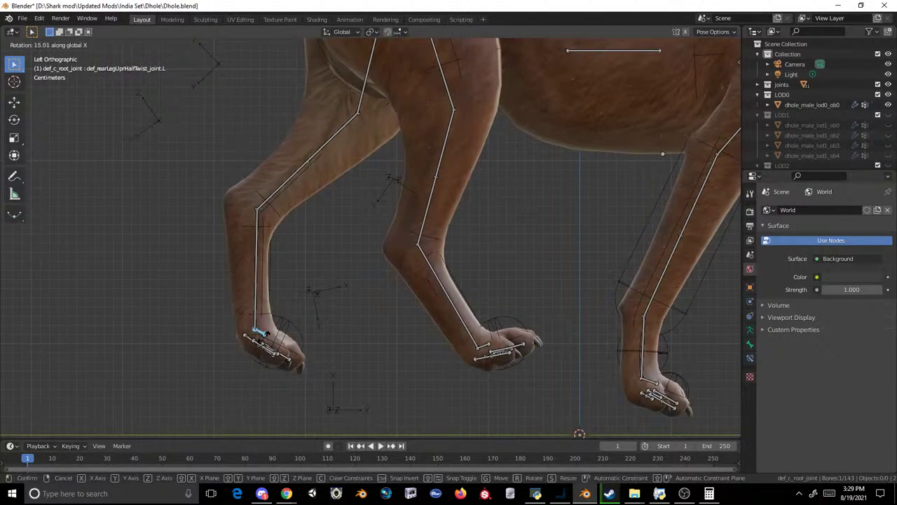
left_click(286, 336)
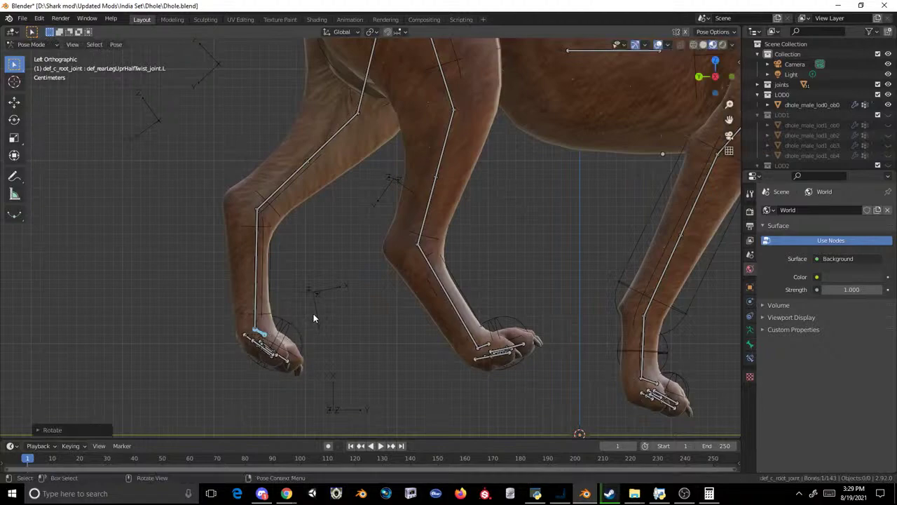
left_click(426, 284)
key("r")
key("Escape")
- Swing the right rear leg's lower leg bones backward more than 15 degrees around the global X axis
left_click(469, 150)
key("r")
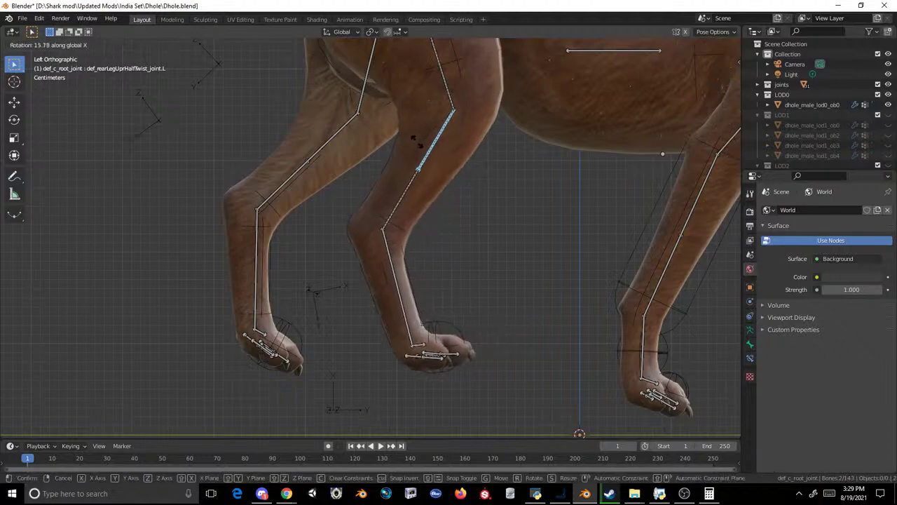
left_click(271, 168)
- Swing the right rear leg's metatarsal bone forward below the hock and tilt its paw bone downward
left_click(365, 273)
key("r")
left_click(441, 310)
left_click(440, 312)
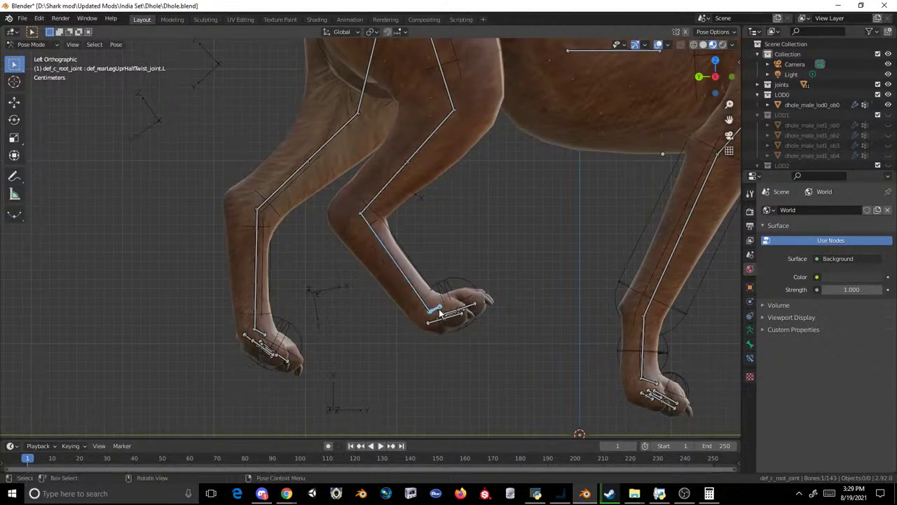
key("r")
left_click(450, 320)
- Swing the left front leg's upper bone forward around the global X axis in the left orthographic view
scroll(483, 229, "down", 5)
scroll(482, 243, "up", 1)
middle_click_drag(482, 244, 357, 256, "shift")
scroll(341, 221, "up", 2)
middle_click_drag(342, 225, 301, 232)
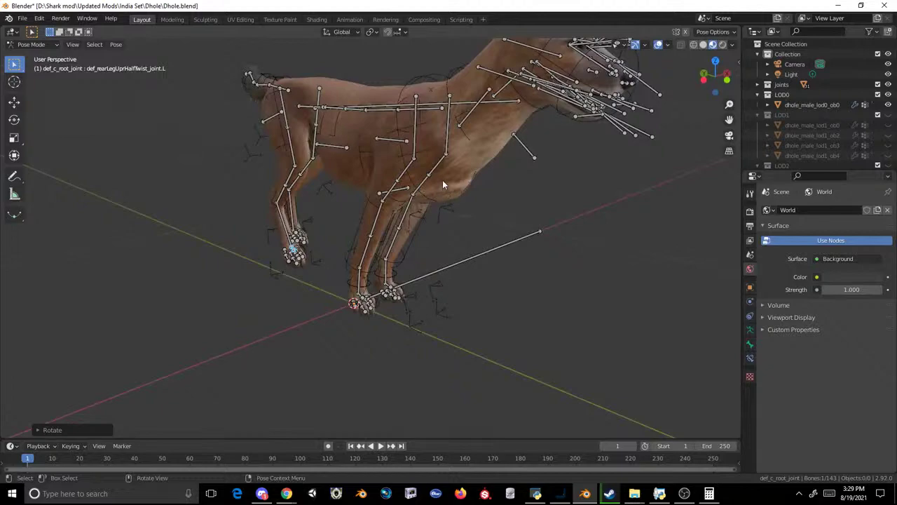
left_click(448, 137)
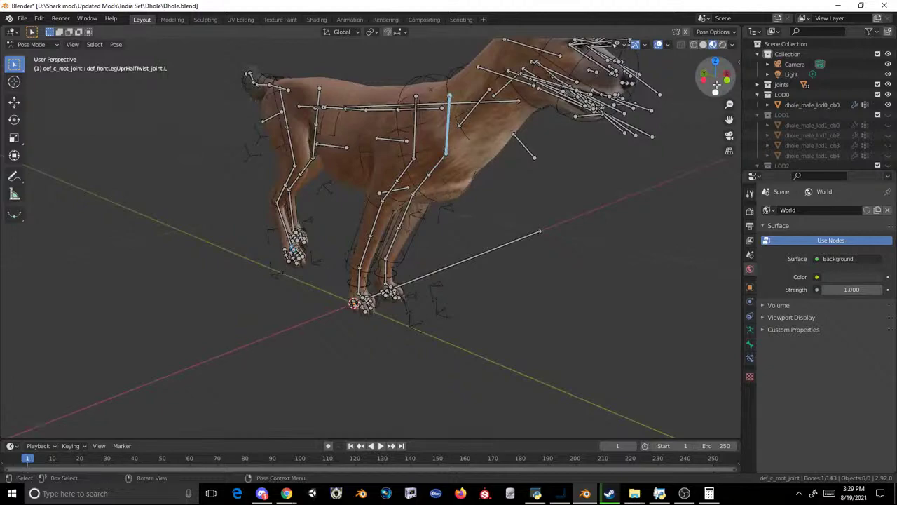
left_click(718, 83)
key("r")
key("x")
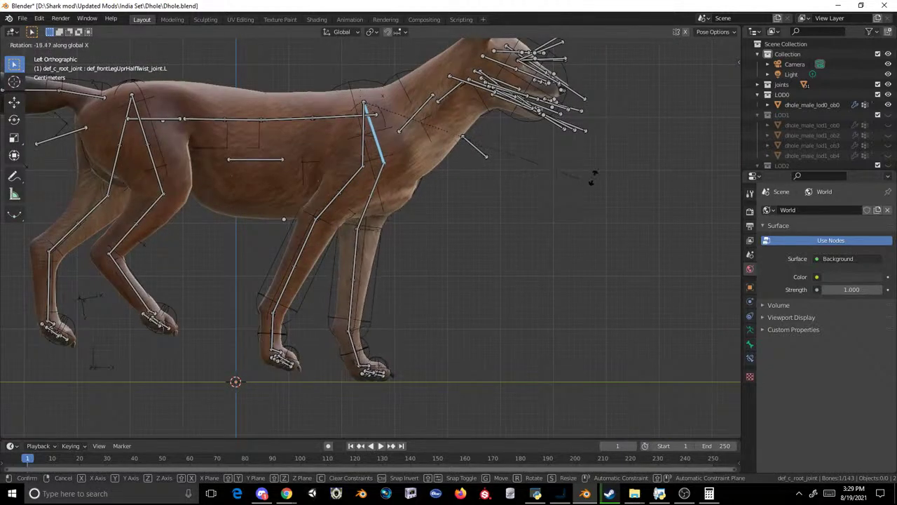
left_click(474, 205)
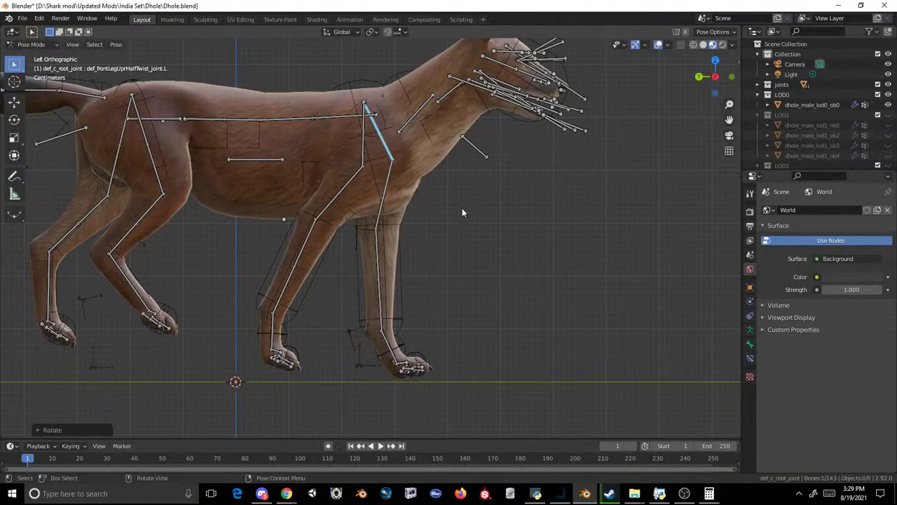
- Swing the left front leg's forearm bones about 42 degrees forward around the global X axis
left_click(387, 262)
key("r")
key("x")
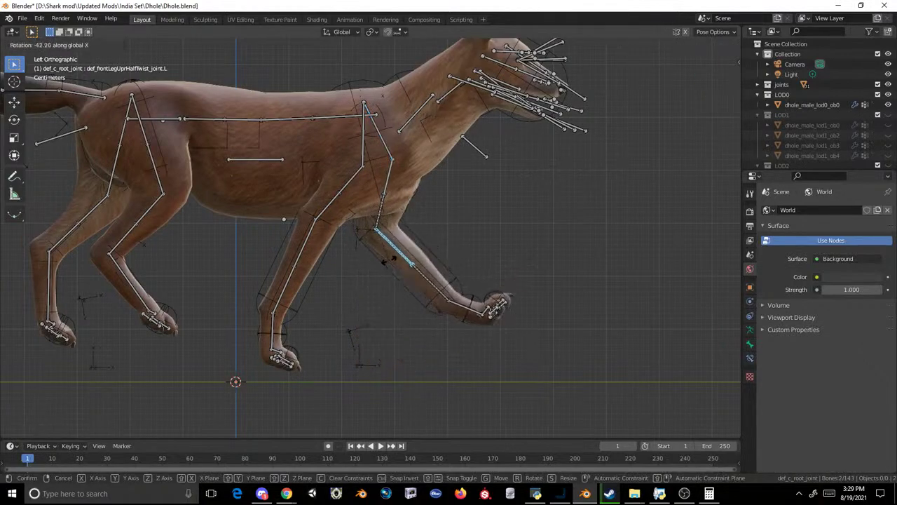
left_click(452, 293)
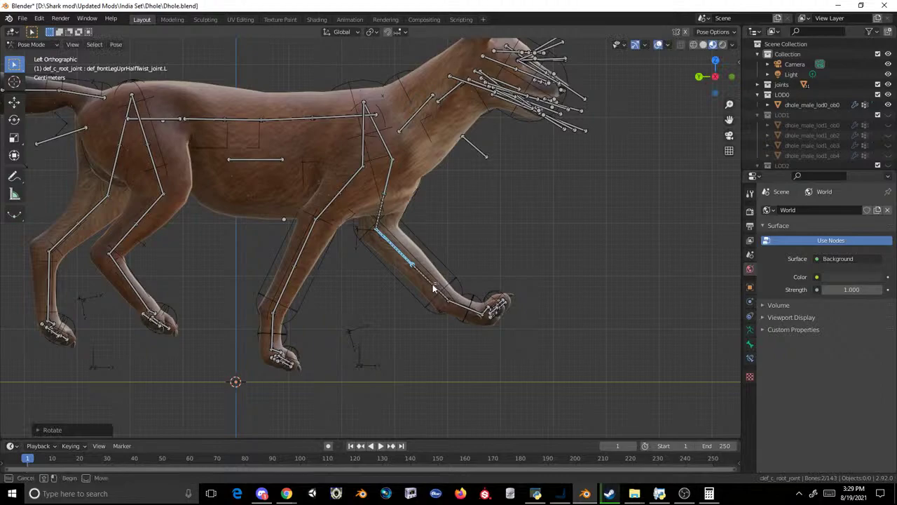
- Curl the left front leg's paw bone downward and bend its wrist bone down in line with the forearm
left_click(488, 310)
key("r")
key("x")
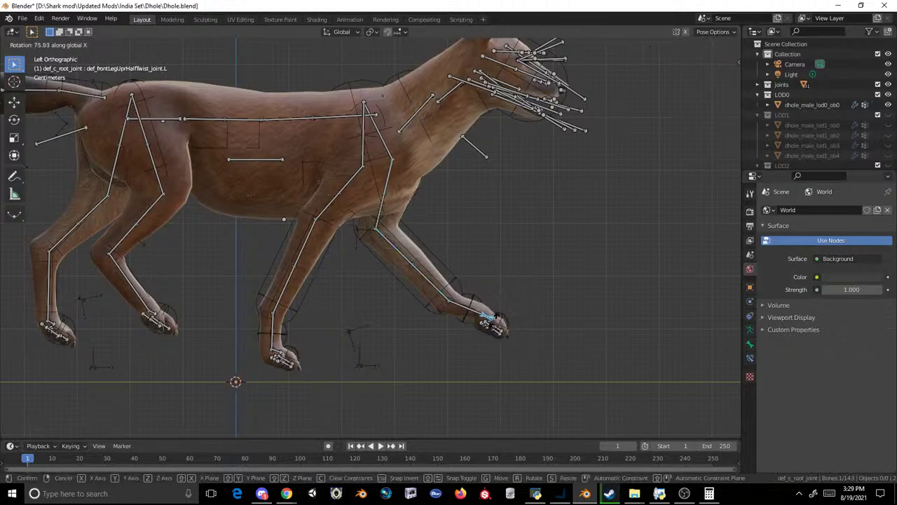
left_click(487, 311)
key("r")
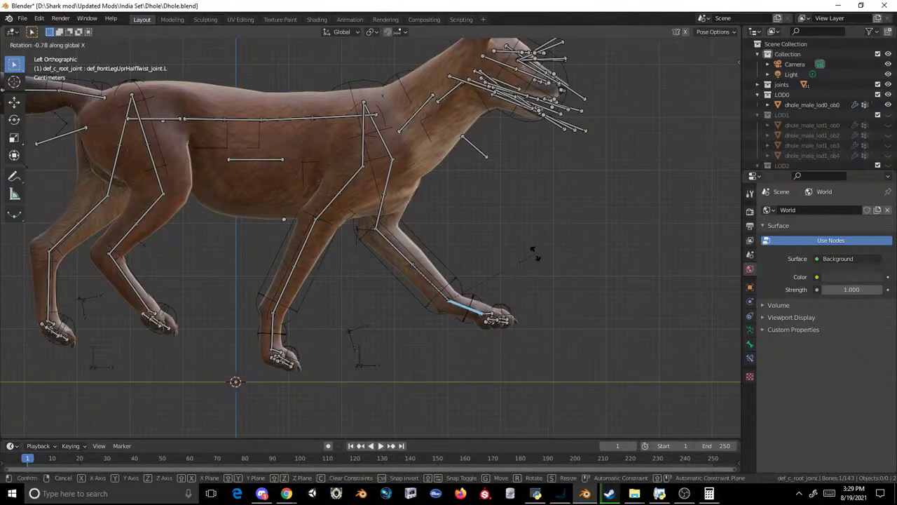
left_click(392, 231)
- Raise the left front leg's forearm bones further forward around the global X axis
left_click(392, 231, "shift")
key("r")
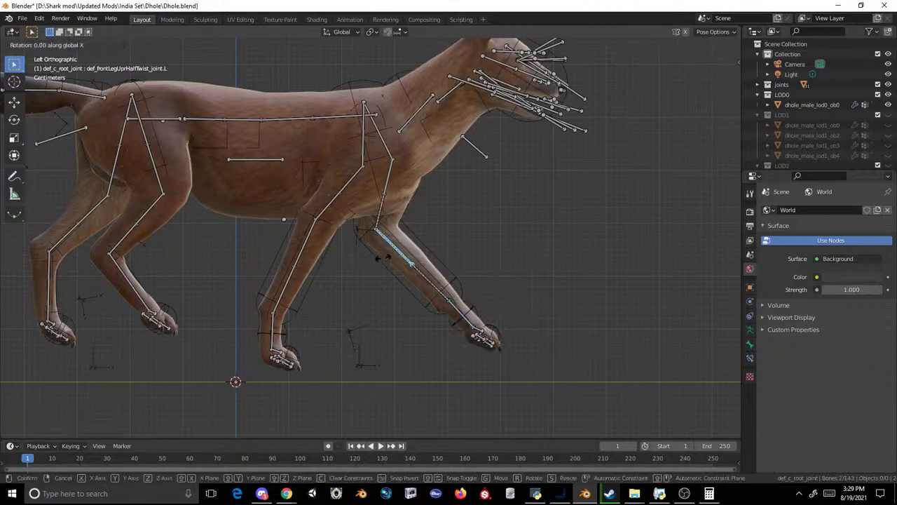
left_click(391, 259)
- Bend the left front leg's wrist bone further downward and adjust the angle of its paw bone
left_click(470, 280)
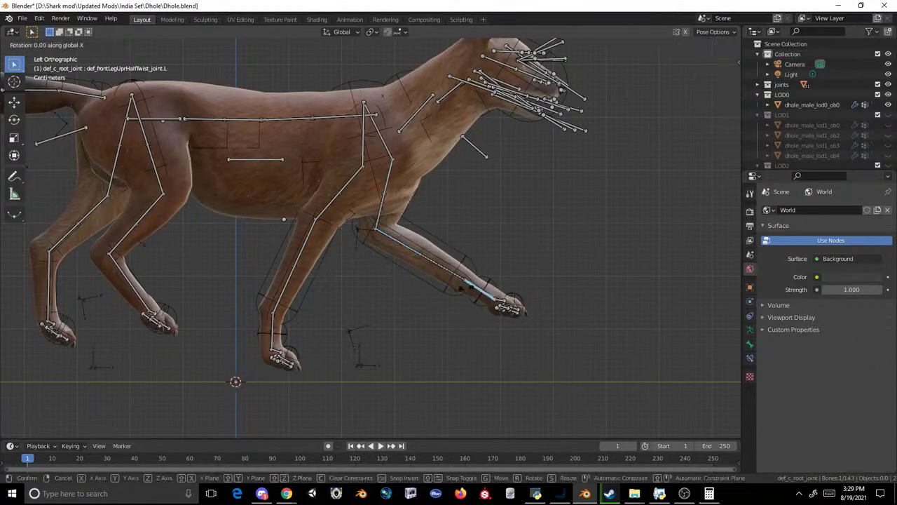
key("r")
left_click(462, 294)
left_click(495, 309)
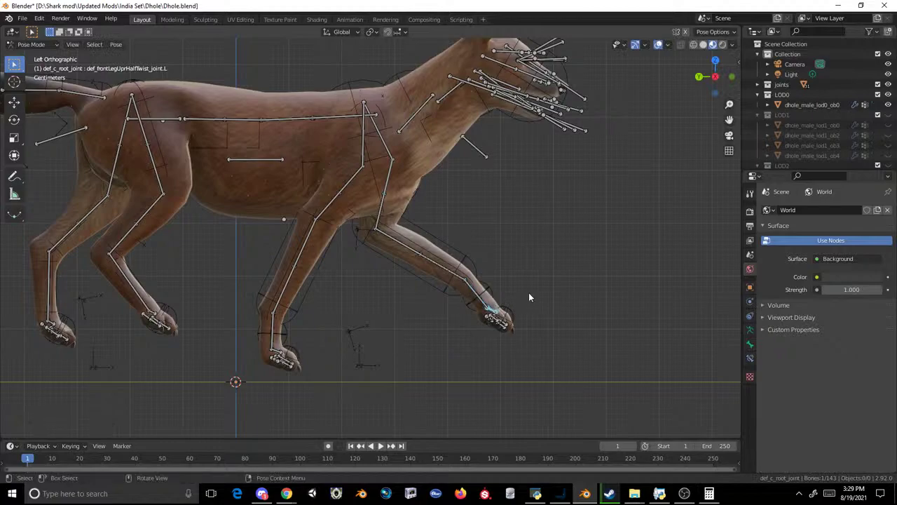
key("r")
left_click(518, 303)
- Swing the right front leg's forearm bones forward and fold its wrist bone backward more than 81 degrees around the global X axis
middle_click_drag(325, 271, 378, 292, "shift")
key("r")
left_click(412, 280)
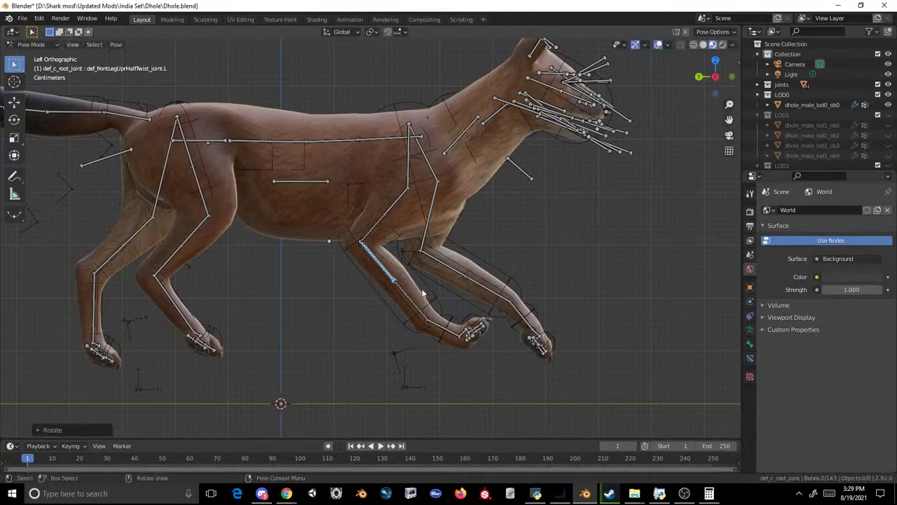
left_click(442, 338)
key("r")
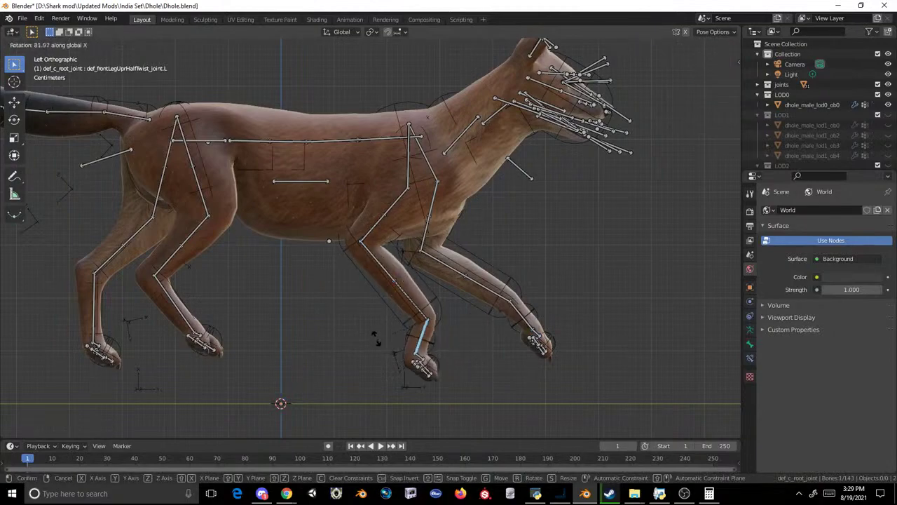
left_click(413, 346)
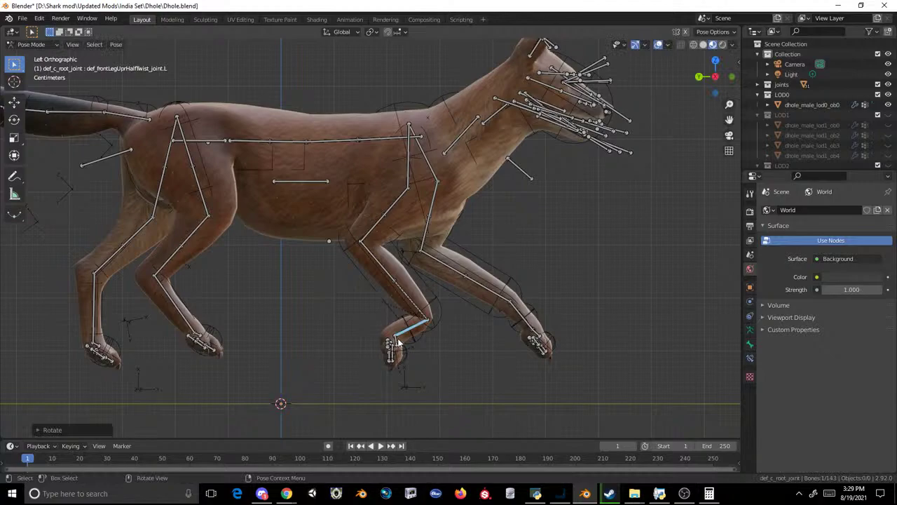
- Fold the right front leg's paw bone backward more than 53 degrees around the global X axis
key("r")
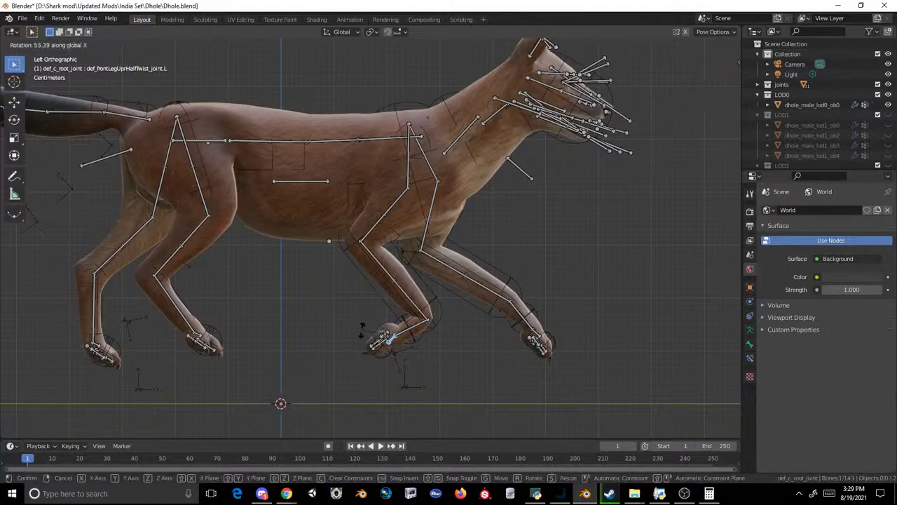
left_click(362, 317)
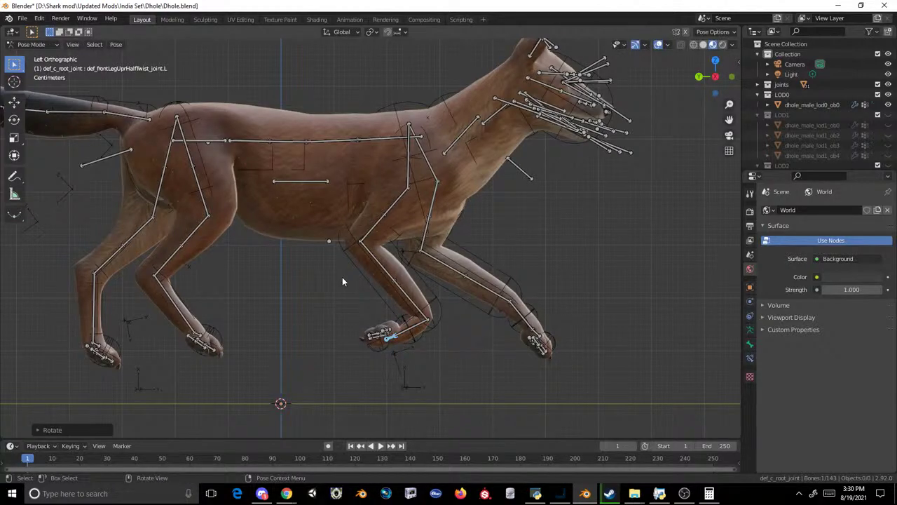
scroll(342, 277, "down", 4)
middle_click_drag(342, 277, 894, 124)
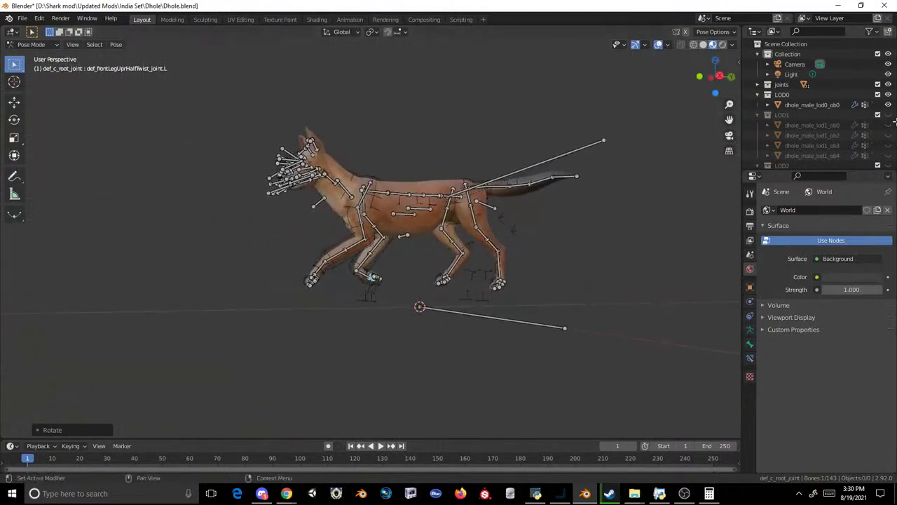
- Hide the def_c_root_joint armature to examine the posed mesh on its own, and show the armature again
scroll(889, 136, "down", 5)
scroll(887, 145, "down", 6)
scroll(889, 129, "up", 4)
left_click(888, 101)
middle_click_drag(301, 245, 485, 278)
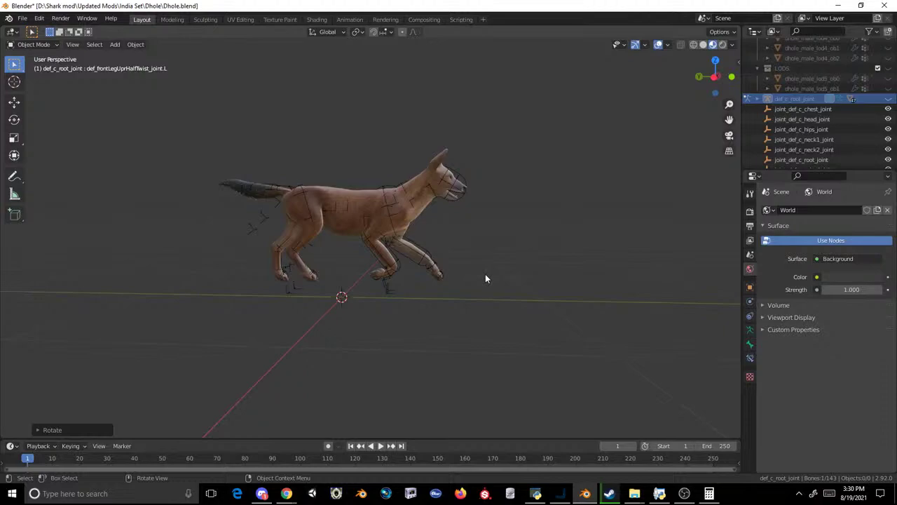
left_click(888, 99)
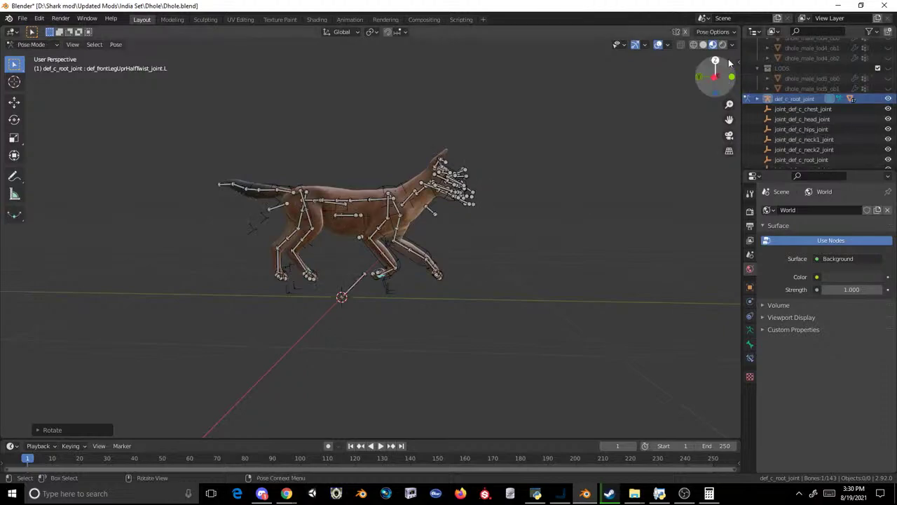
- In left side view, select all bones ahead of mid-spine, including head and front legs, and rotate them upward about 18 degrees
left_click(716, 71)
scroll(490, 155, "up", 6)
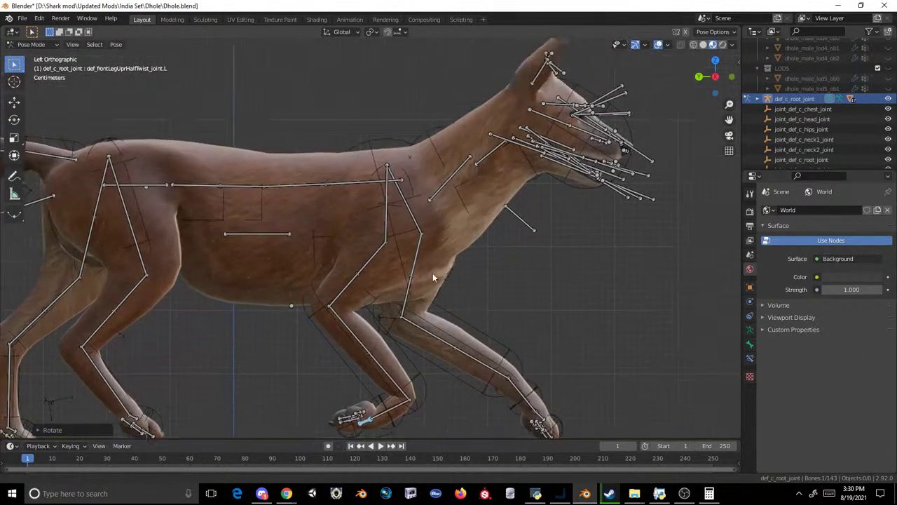
left_click_drag(550, 96, 277, 411)
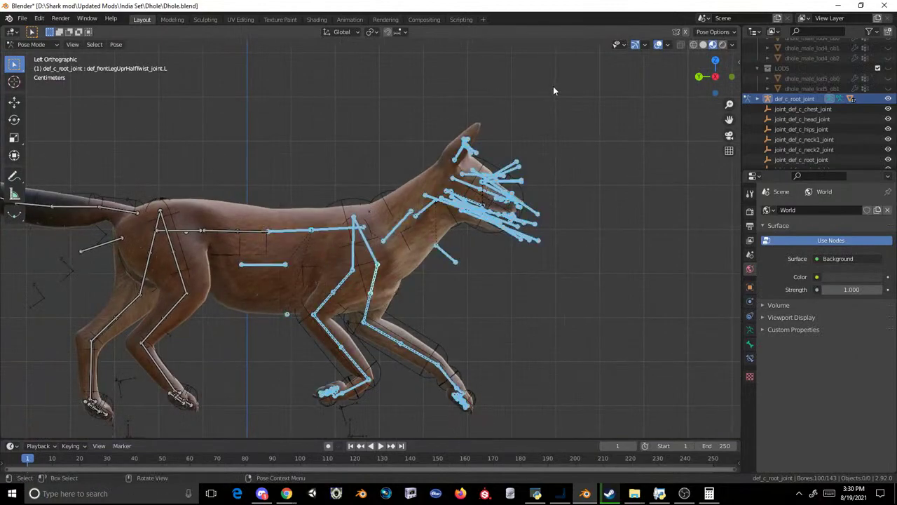
key("r")
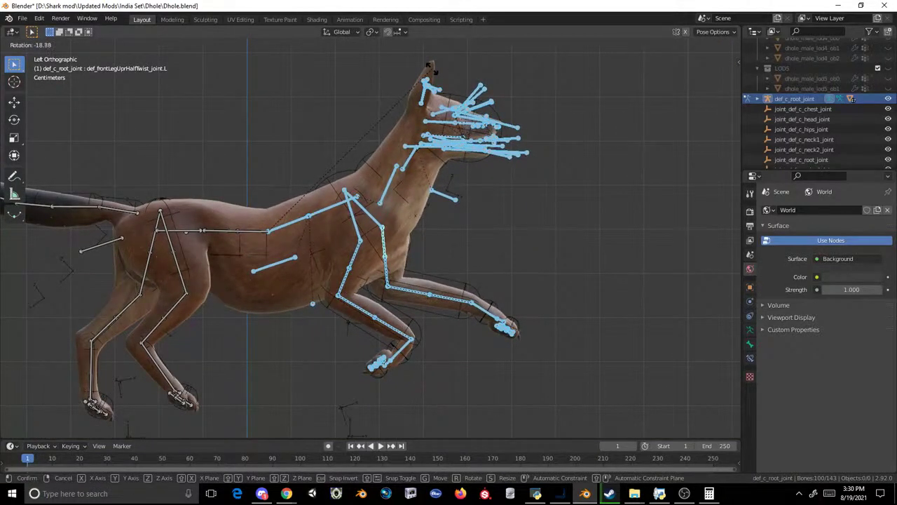
left_click(531, 171)
- Select all bones, tilt the whole body nose-down about 15 degrees, and shift it slightly back and down
scroll(531, 172, "down", 1)
left_click_drag(498, 57, 32, 400)
key("r")
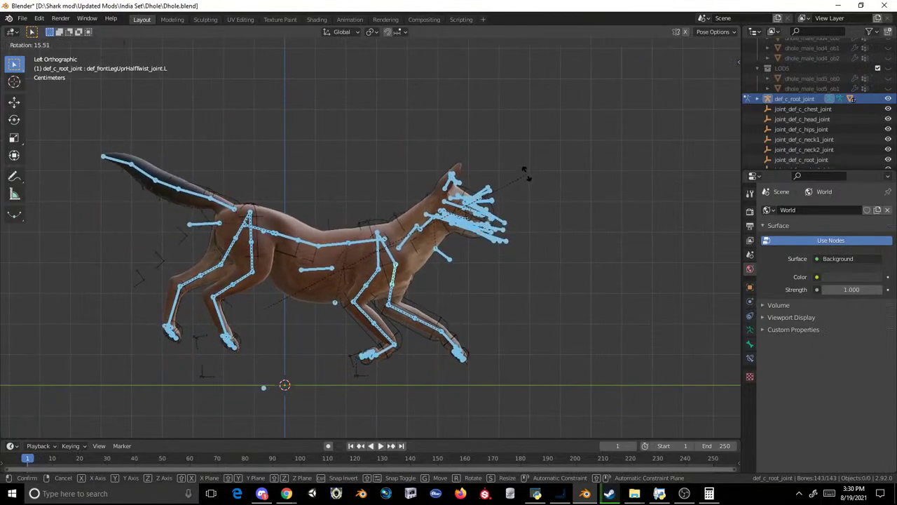
left_click(527, 168)
left_click(17, 105)
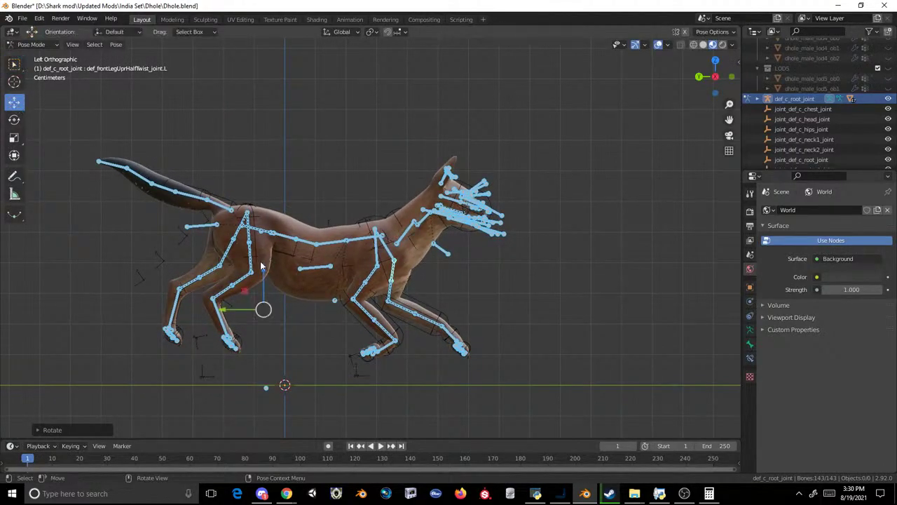
mouse_move(264, 309)
left_mouse_down()
mouse_move(255, 331)
mouse_move(255, 315)
left_mouse_up()
- Raise the right front leg's shoulder bone above the back line and shift it inward across the body
scroll(359, 318, "up", 4)
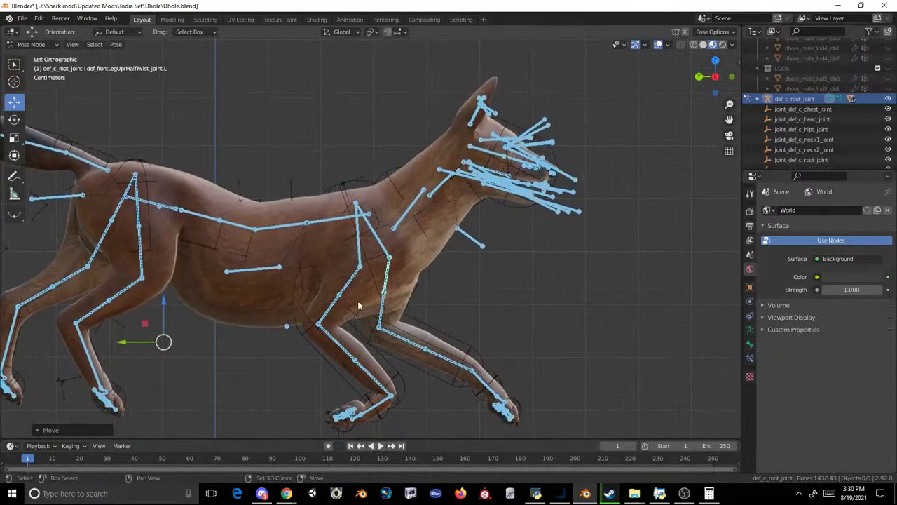
left_click(355, 202)
left_click_drag(355, 202, 351, 175)
middle_click_drag(374, 213, 513, 148, "shift")
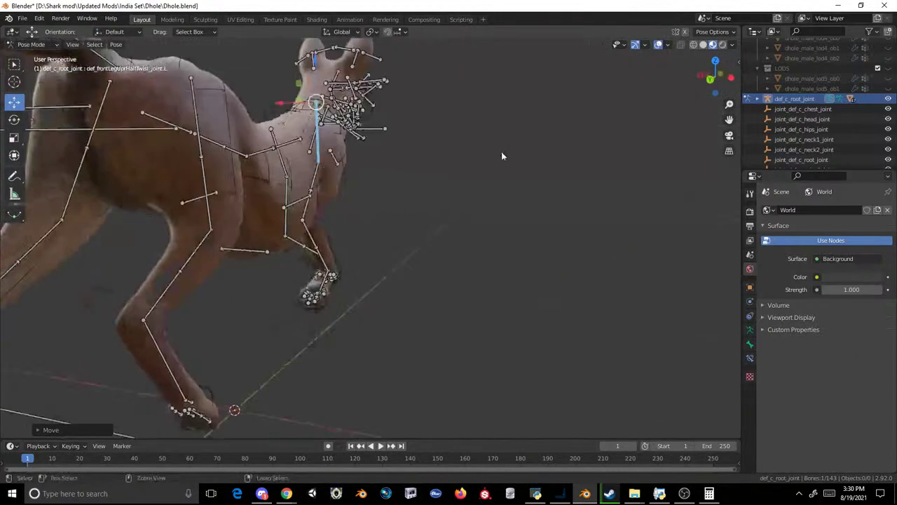
left_click_drag(319, 112, 279, 117)
middle_click_drag(279, 117, 412, 161)
left_click_drag(464, 105, 460, 102)
scroll(365, 178, "down", 4)
middle_click_drag(364, 178, 505, 167)
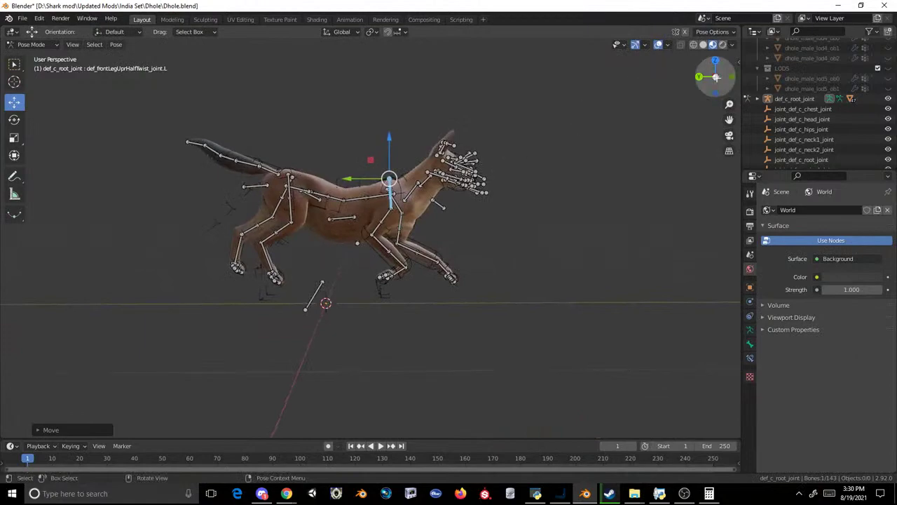
- In right side view, move the right hind leg's bone below the hock down towards the ground line
left_click(714, 75)
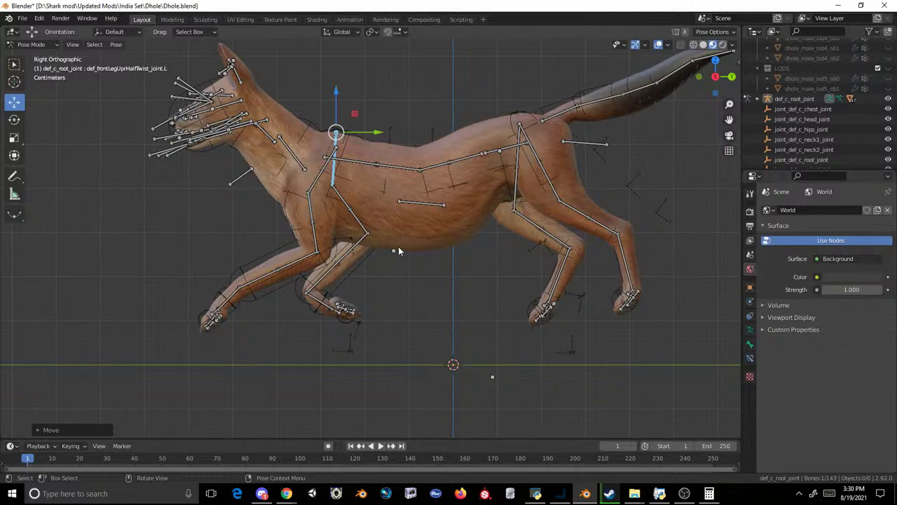
middle_click_drag(568, 236, 432, 210, "shift")
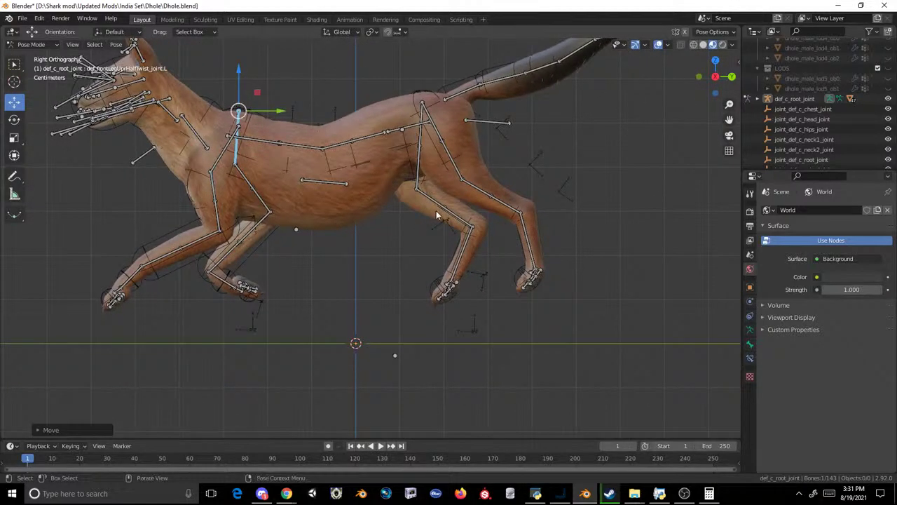
left_click(459, 256)
left_click_drag(467, 232, 464, 261)
scroll(451, 325, "up", 4)
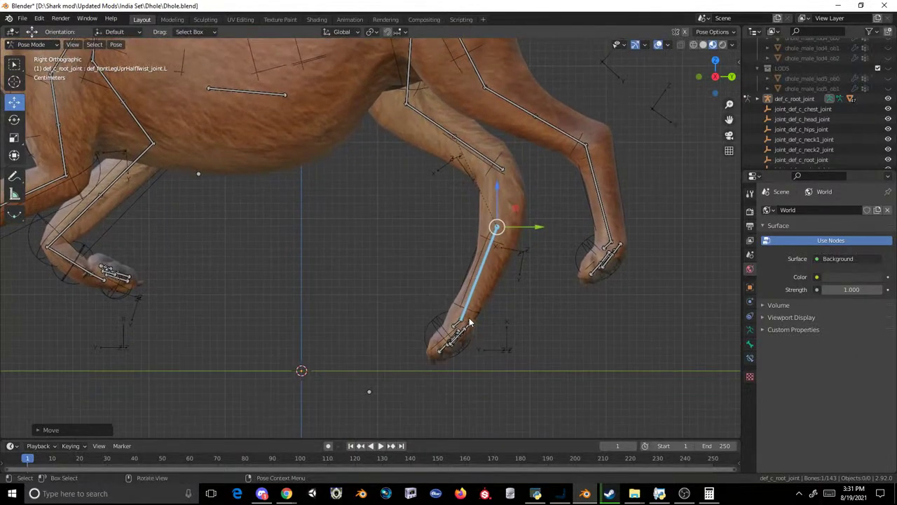
- Rotate the right hind leg's paw bone around the global X axis so the paw lies nearly level
left_click(460, 331)
key("r")
key("x")
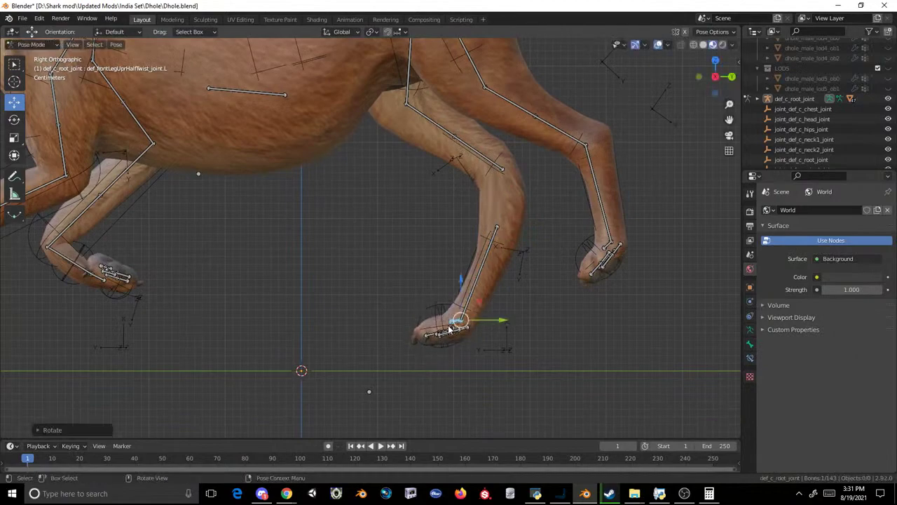
left_click(448, 330)
- Select every bone in left side view, lower the whole body slightly towards the ground line, and clear the selection
scroll(394, 217, "down", 5)
middle_click_drag(395, 217, 172, 212)
left_click(708, 80)
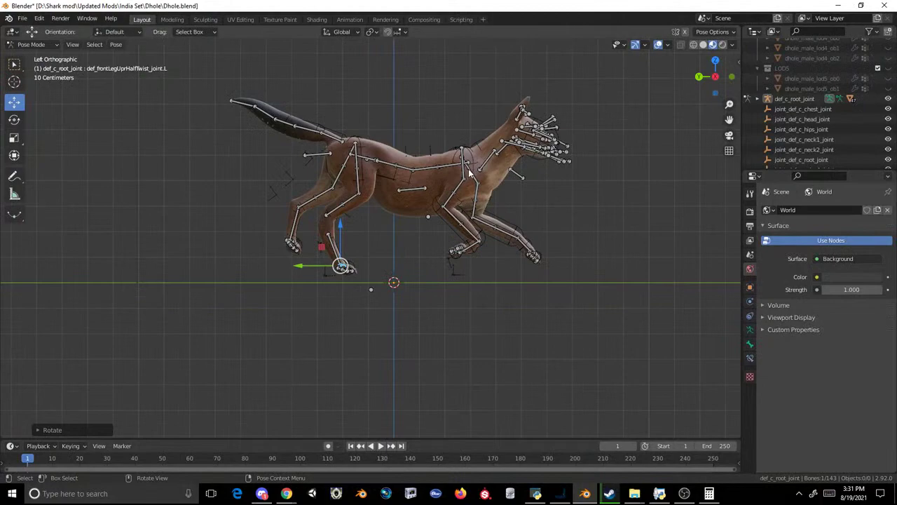
left_click_drag(579, 58, 142, 304)
left_click_drag(368, 188, 366, 199)
left_click(436, 84)
middle_click_drag(436, 84, 125, 174)
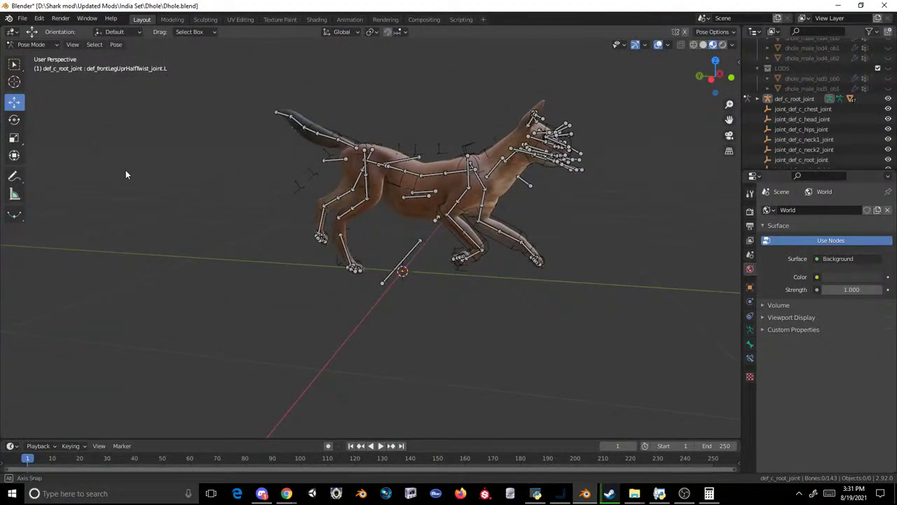
- Try to bend the left front leg's wrist bone further downward around the global X axis
left_click(712, 80)
scroll(486, 255, "up", 4)
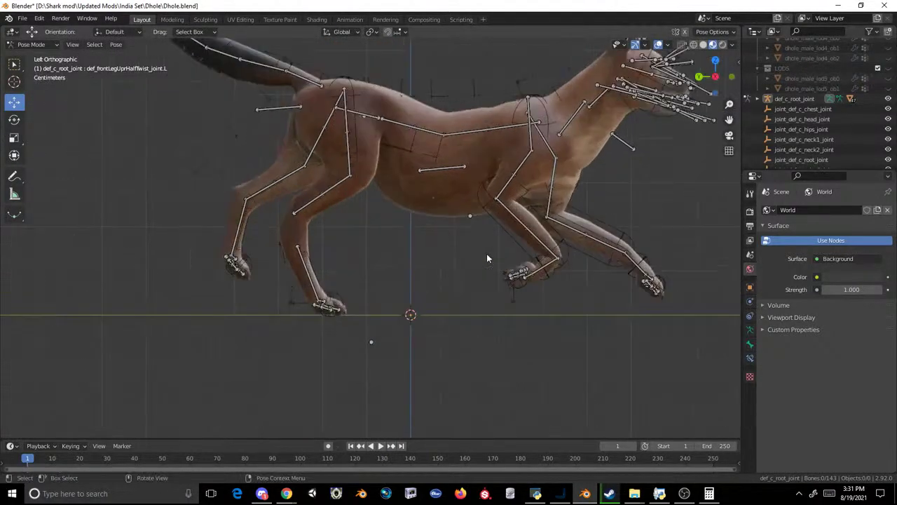
middle_click_drag(612, 262, 563, 249, "shift")
left_click(618, 255)
key("r")
key("x")
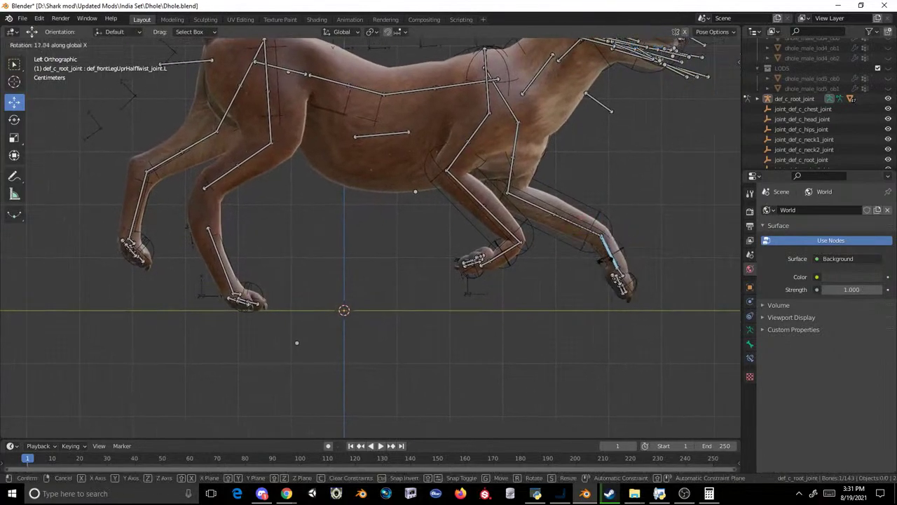
left_click(611, 265)
- Lower the left front leg's forearm bones about 10 degrees around the global X axis and raise its wrist bone slightly
left_click(538, 221)
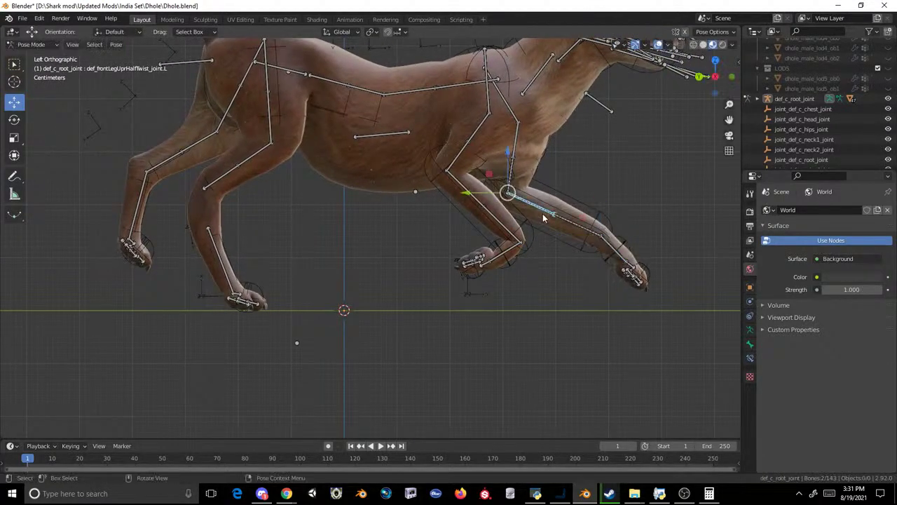
key("r")
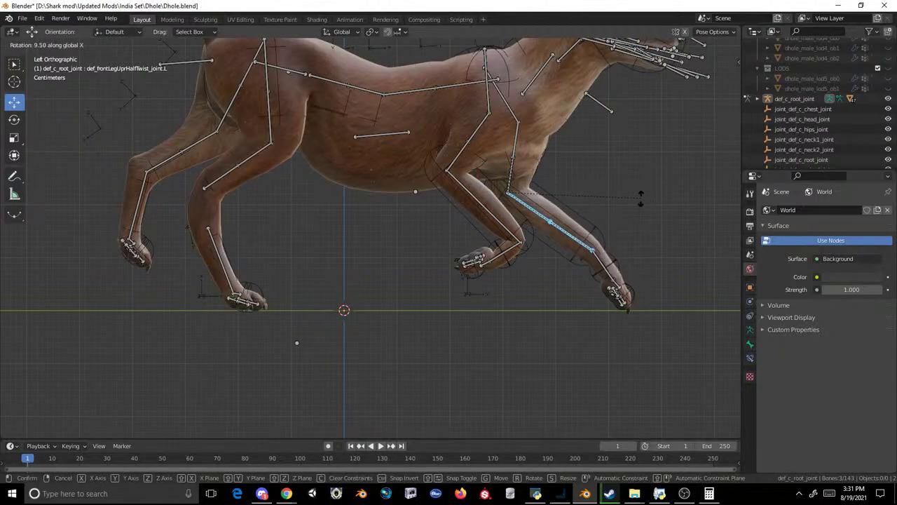
left_click(632, 212)
left_click(615, 275)
key("r")
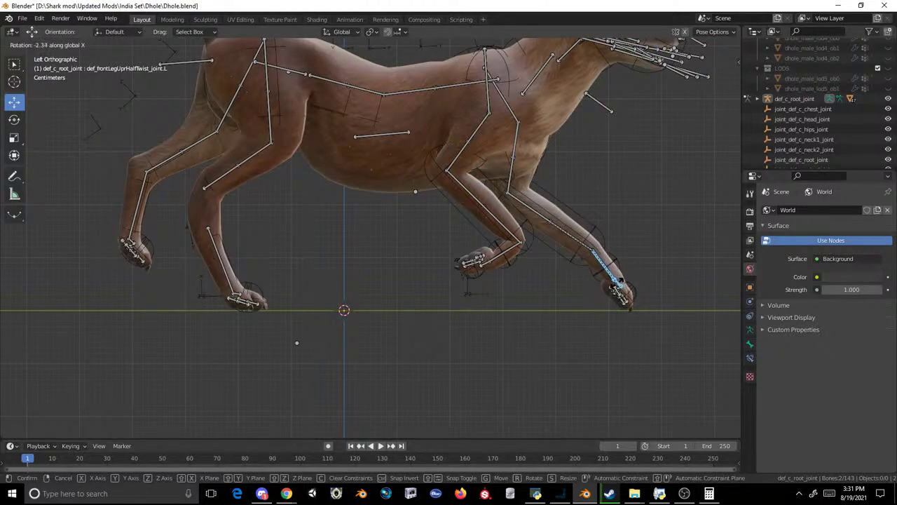
left_click(621, 282)
- Swing the left front leg's wrist bone slightly further forward around the global X axis
scroll(629, 278, "up", 3)
middle_click_drag(644, 267, 283, 214, "shift")
left_click(415, 236)
key("r")
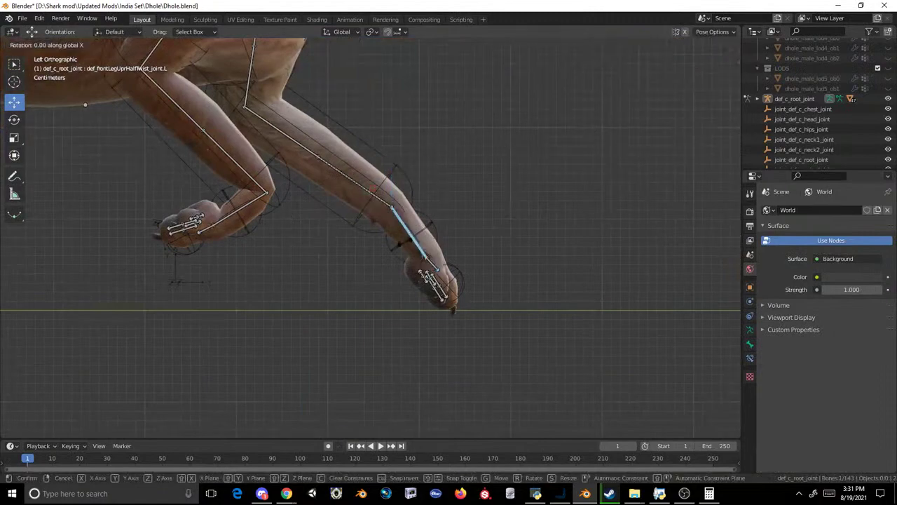
left_click(456, 261)
- Rotate the left front leg's paw bone upward to flatten the paw, and nudge it slightly at the wrist
left_click(443, 265)
key("r")
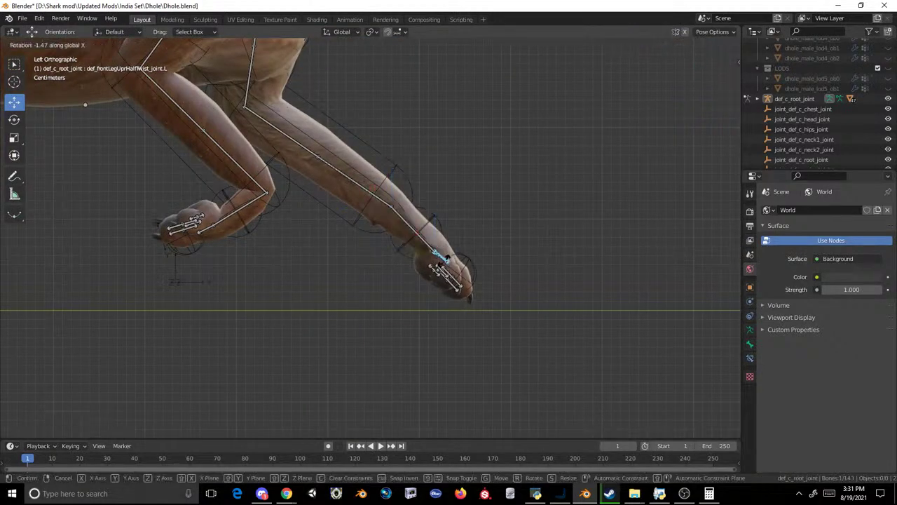
left_click(437, 257)
key("g")
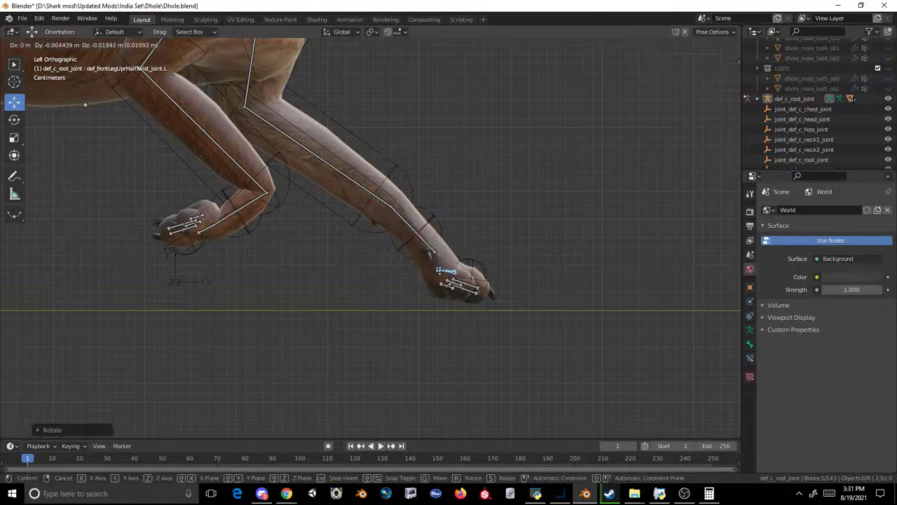
left_click(441, 267)
key("g")
left_click(446, 258)
- Move the left front leg's forearm bones slightly down and forward so the paw reaches the ground line
left_click_drag(362, 124, 313, 166)
key("g")
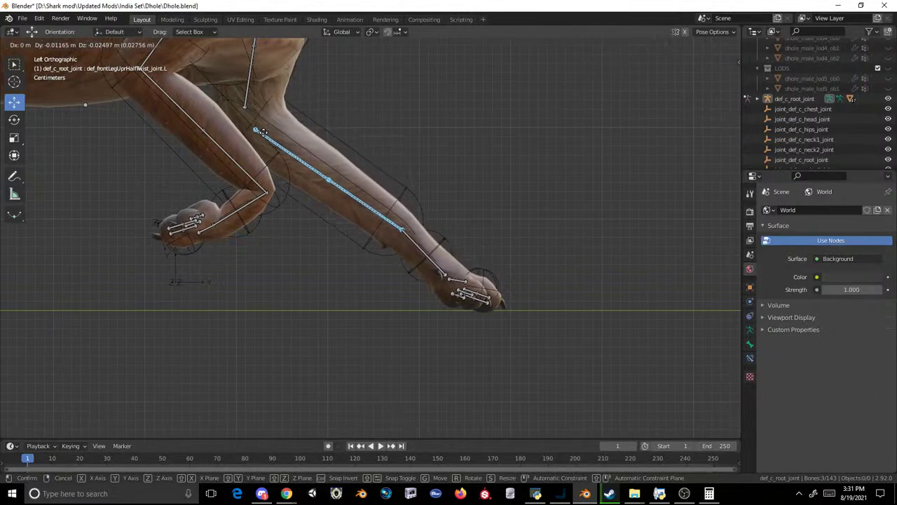
left_click(262, 127)
- Hide the armature to examine the running pose from the front, and bring the armature back
scroll(481, 118, "down", 4)
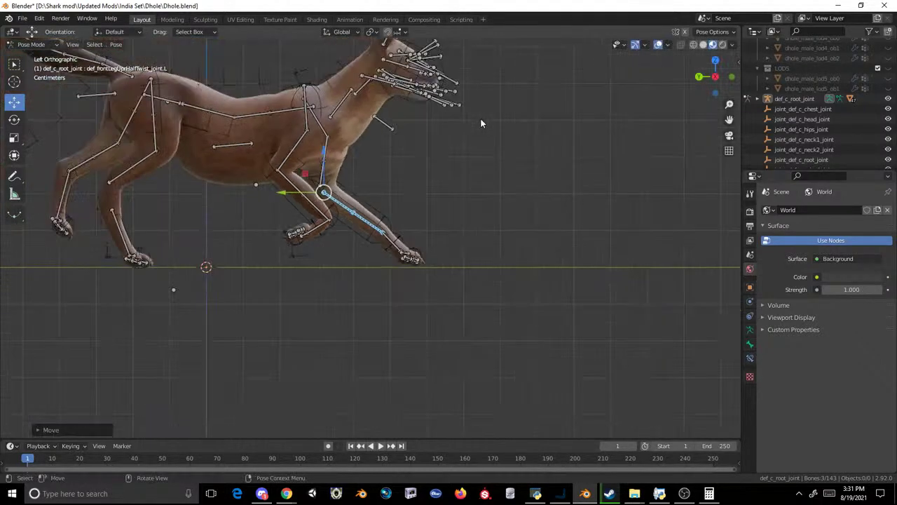
scroll(496, 130, "down", 2)
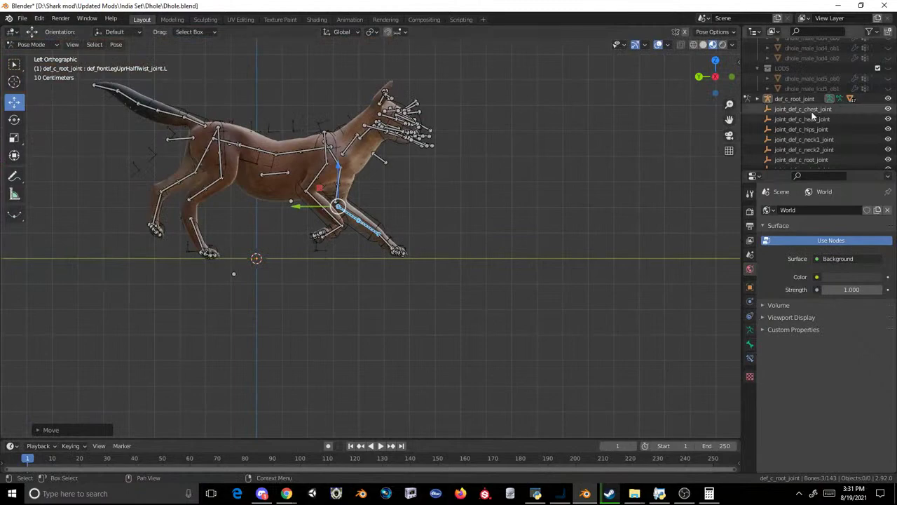
left_click(887, 99)
middle_click_drag(569, 111, 338, 116)
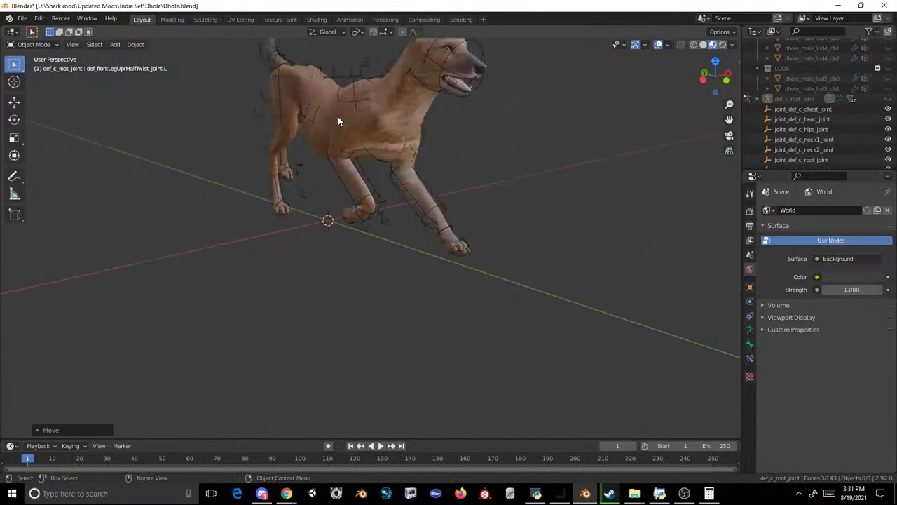
left_click(888, 99)
- Select the two neck bones and rotate them downward more than 17 degrees around the global X axis
middle_click_drag(582, 168, 517, 157)
scroll(271, 118, "up", 2)
middle_click_drag(287, 130, 410, 207, "shift")
scroll(411, 209, "up", 2)
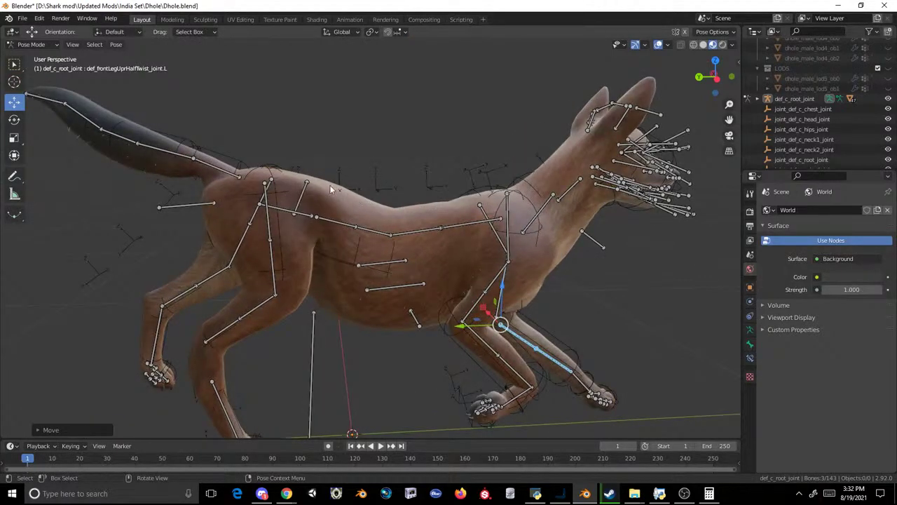
middle_click_drag(467, 217, 289, 191, "shift")
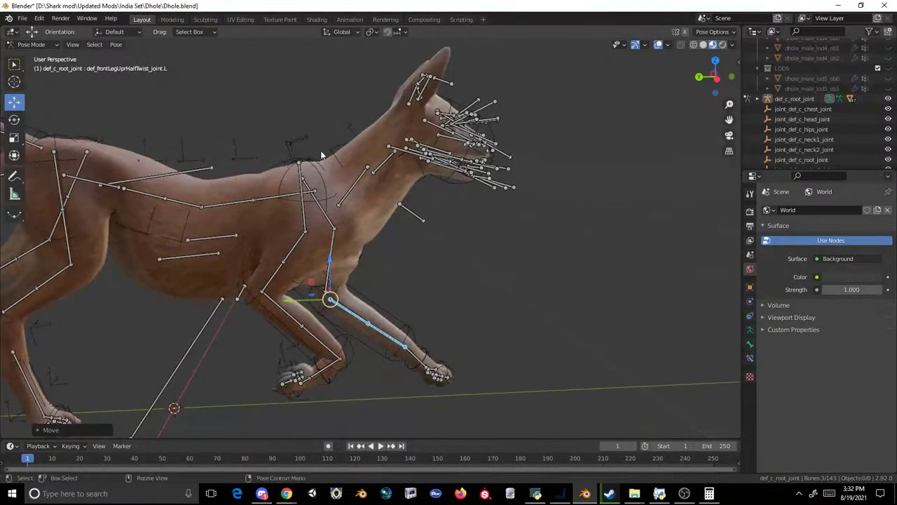
scroll(295, 150, "up", 1)
left_click_drag(361, 155, 382, 193)
key("r")
key("x")
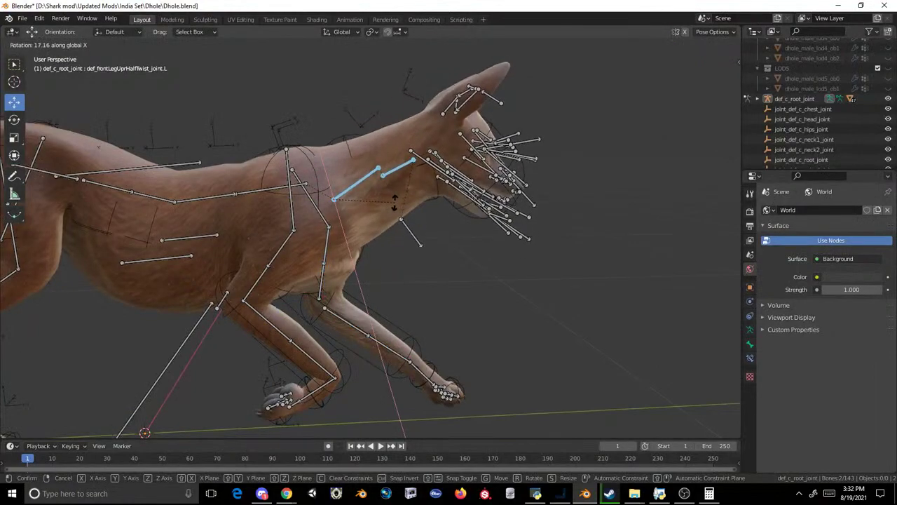
left_click(397, 210)
scroll(424, 167, "up", 3)
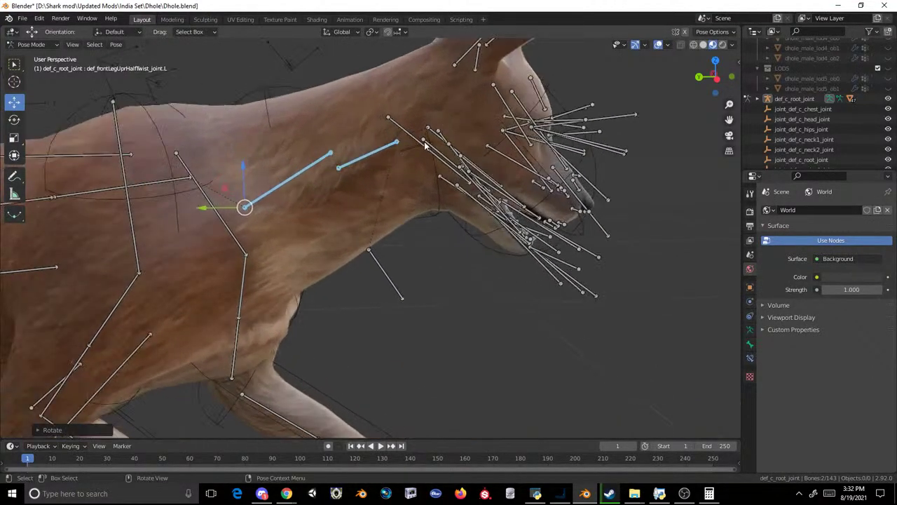
- Rotate the head bone upward about 36 degrees around the global X axis
left_click(426, 143)
key("r")
key("x")
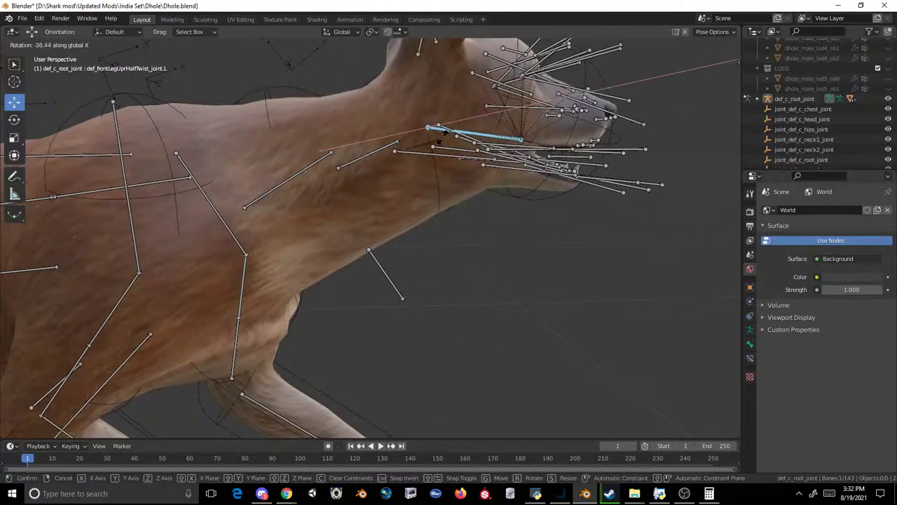
left_click(440, 133)
scroll(440, 133, "down", 5)
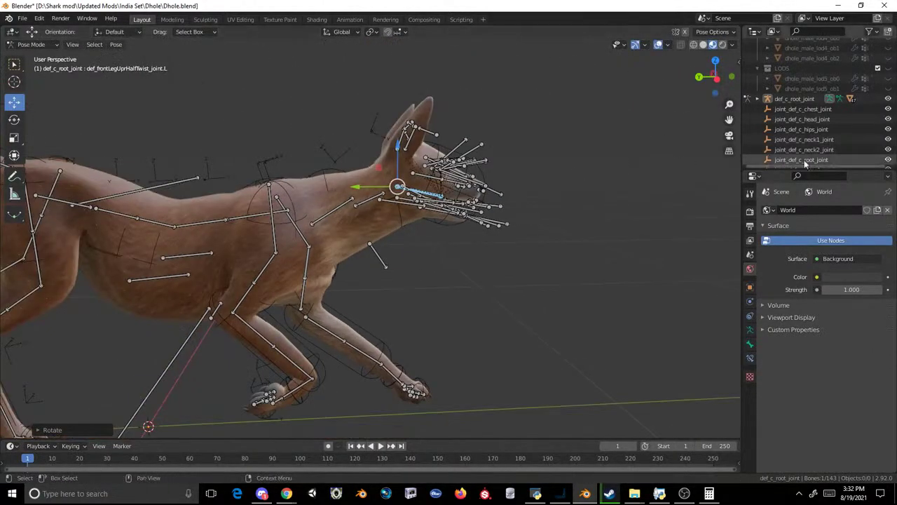
- Hide the armature to examine the pose from the front and above, and bring the armature back in Pose Mode
scroll(876, 145, "down", 2)
left_click(747, 78)
scroll(482, 141, "down", 3)
middle_click_drag(482, 141, 379, 166)
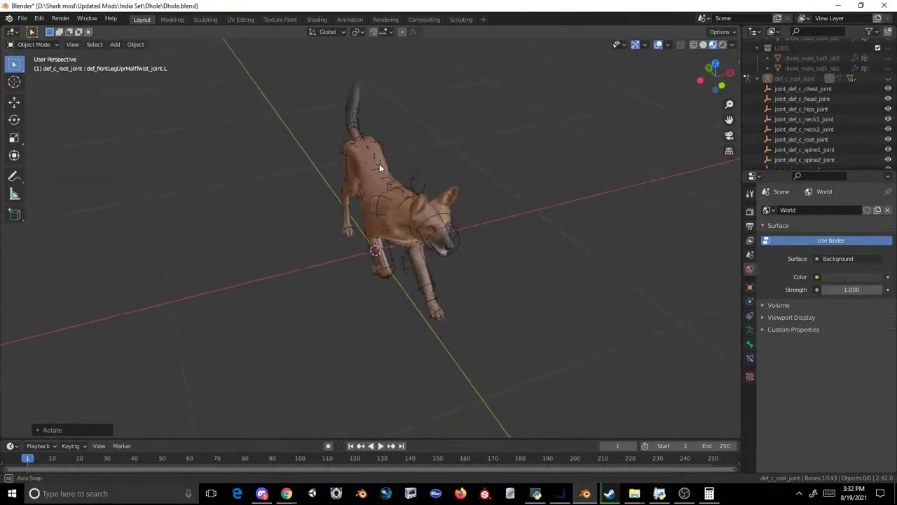
key("ctrl+Tab")
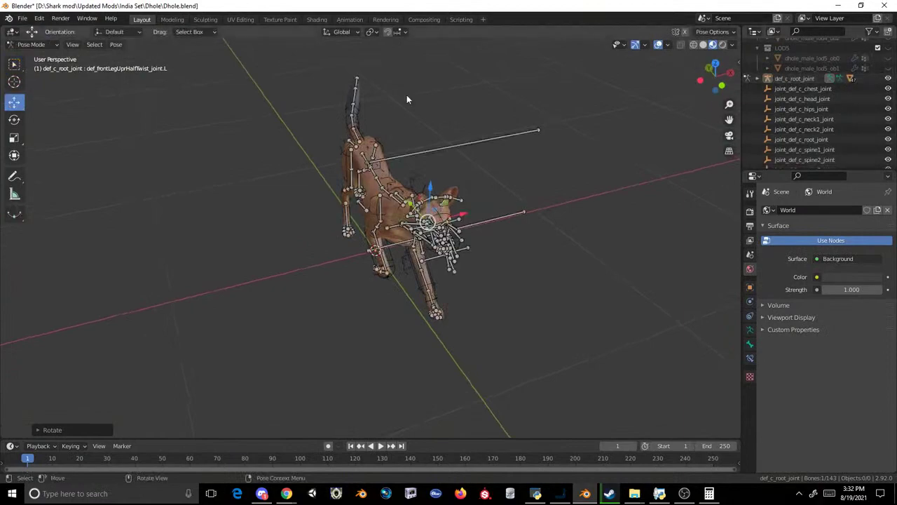
- Bend the tail sideways, rotating two middle tail bones about 20 degrees and the next two about 15 degrees around global Z
scroll(337, 267, "up", 2)
middle_click_drag(337, 267, 440, 135)
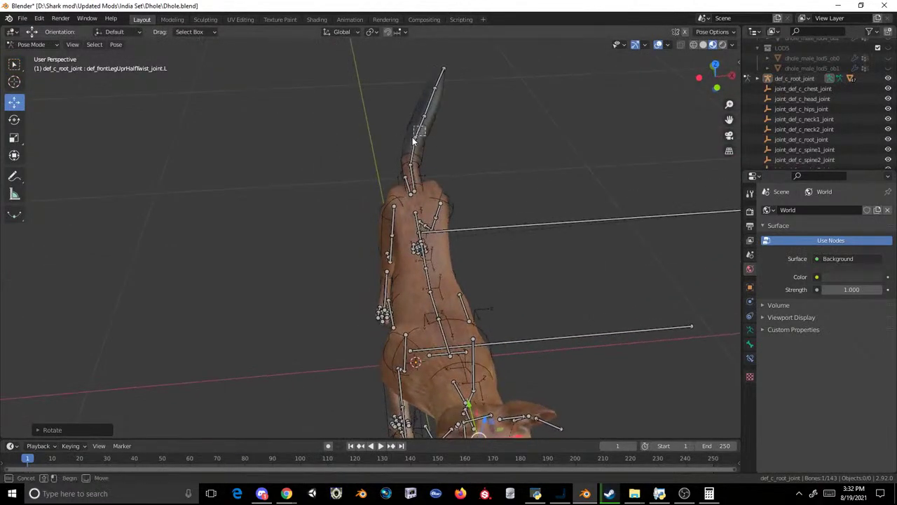
left_click(413, 135, "shift")
key("r")
key("x")
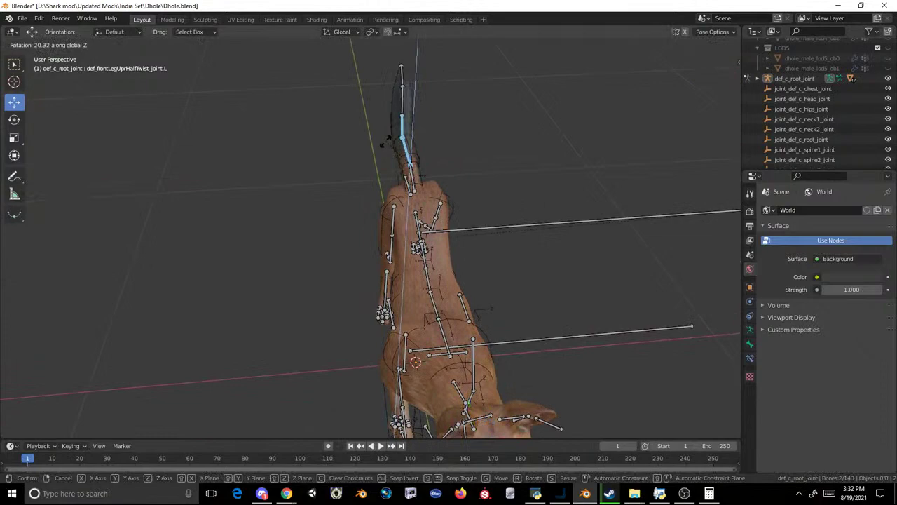
left_click(407, 132)
key("r")
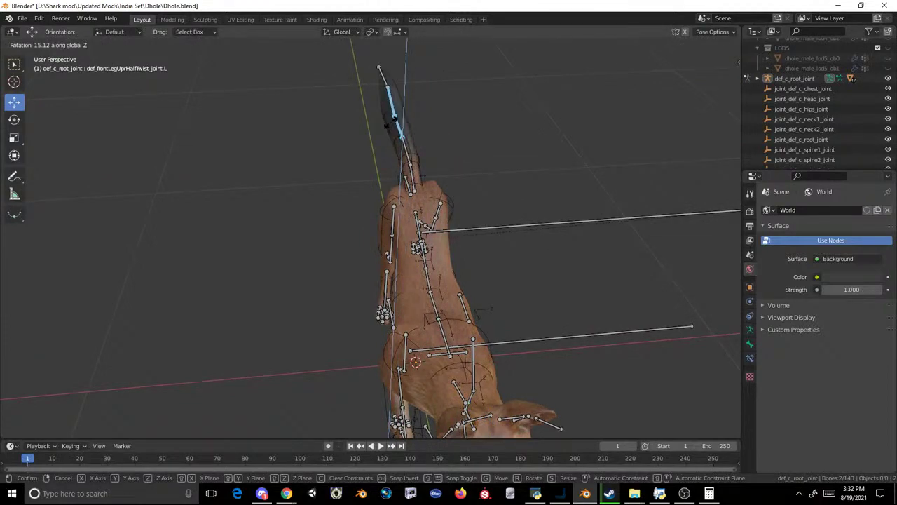
left_click(391, 127)
scroll(431, 93, "down", 3)
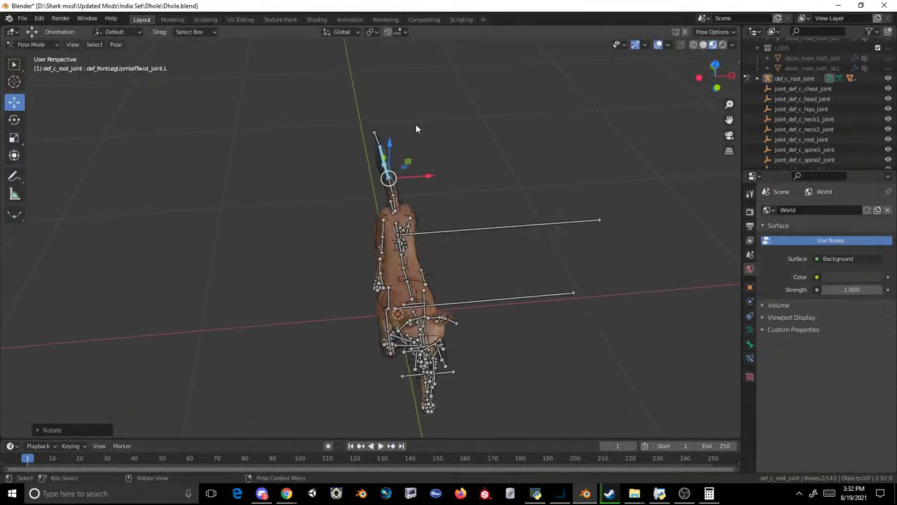
- Hide the armature and examine the running pose from several angles, including the left orthographic view
left_click(889, 78)
middle_click_drag(406, 189, 181, 140)
scroll(391, 252, "up", 3)
middle_click_drag(391, 251, 21, 265)
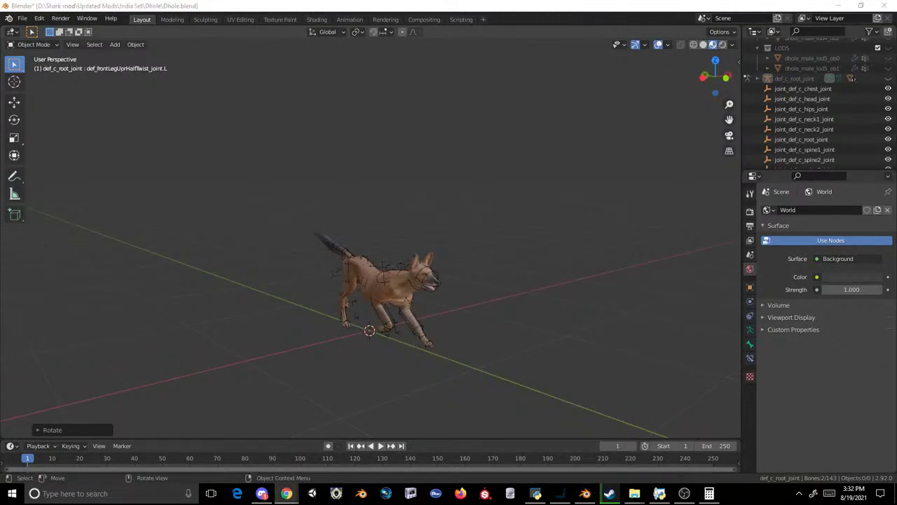
middle_click_drag(518, 216, 559, 264)
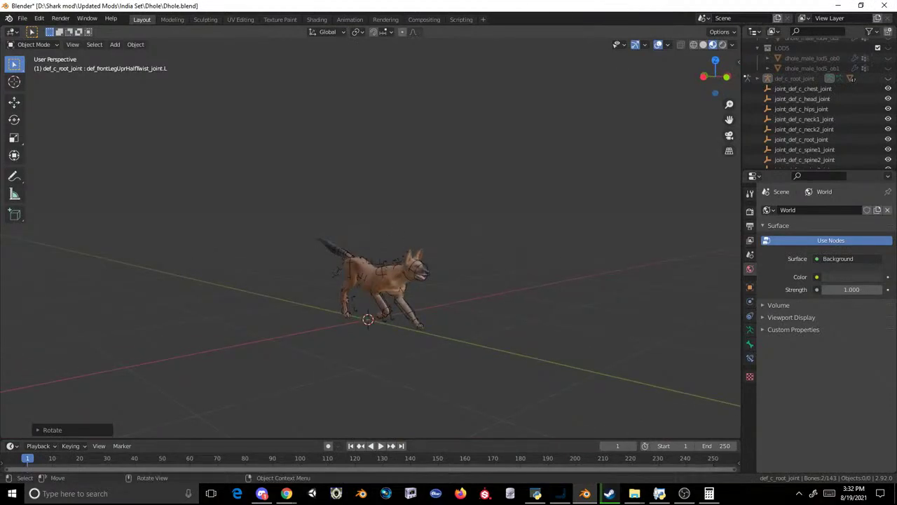
middle_click_drag(452, 203, 504, 236)
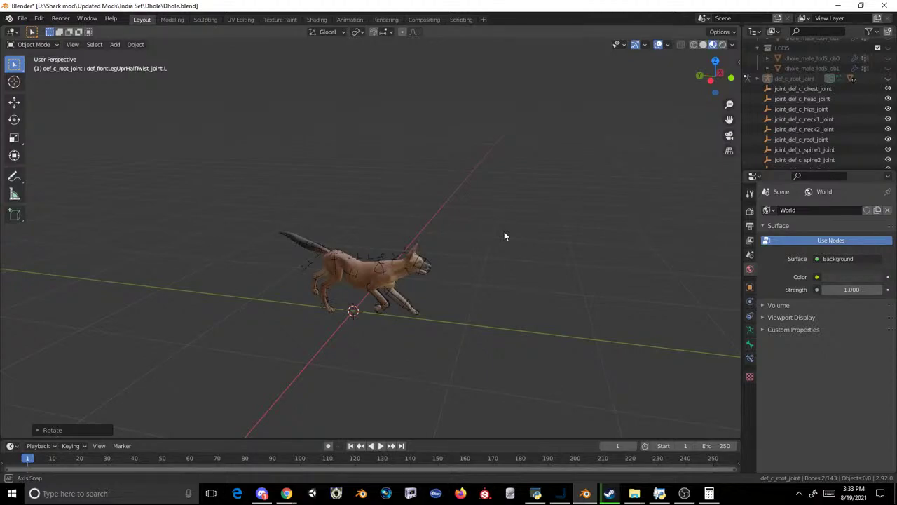
middle_click_drag(504, 235, 608, 179)
scroll(608, 180, "up", 3)
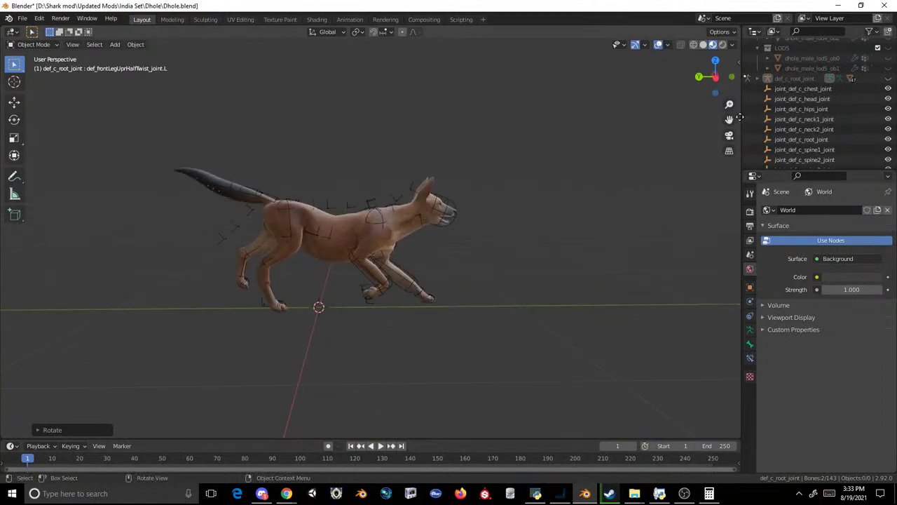
left_click(715, 80)
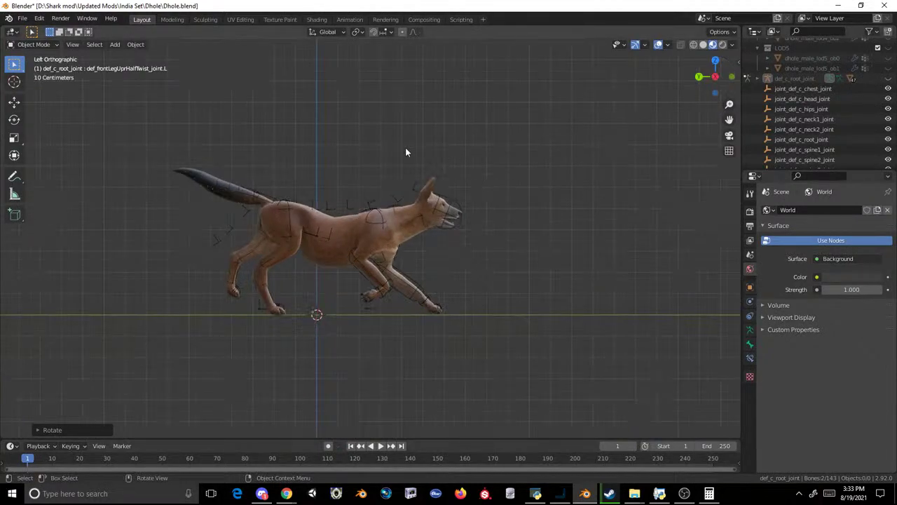
middle_click_drag(227, 109, 252, 182)
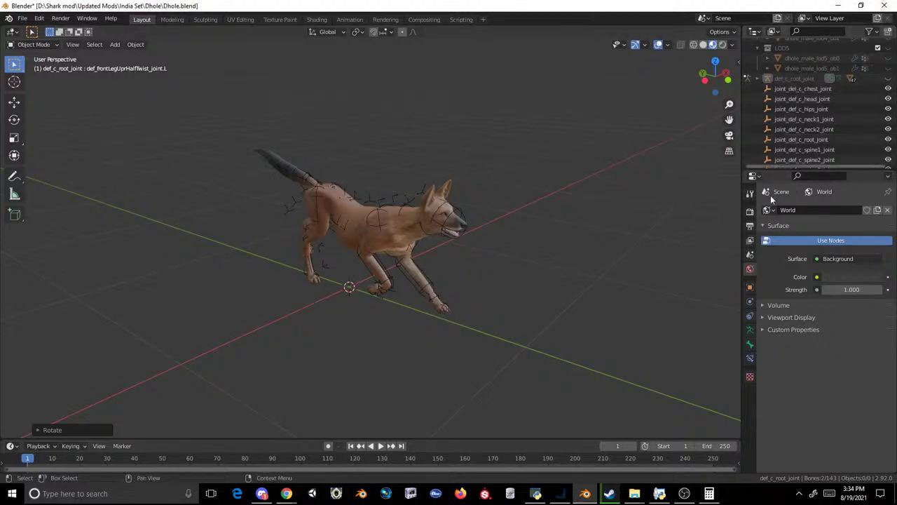
- Apply the armature modifier on the dhole_male_lod0_ob0 body mesh
left_click(749, 287)
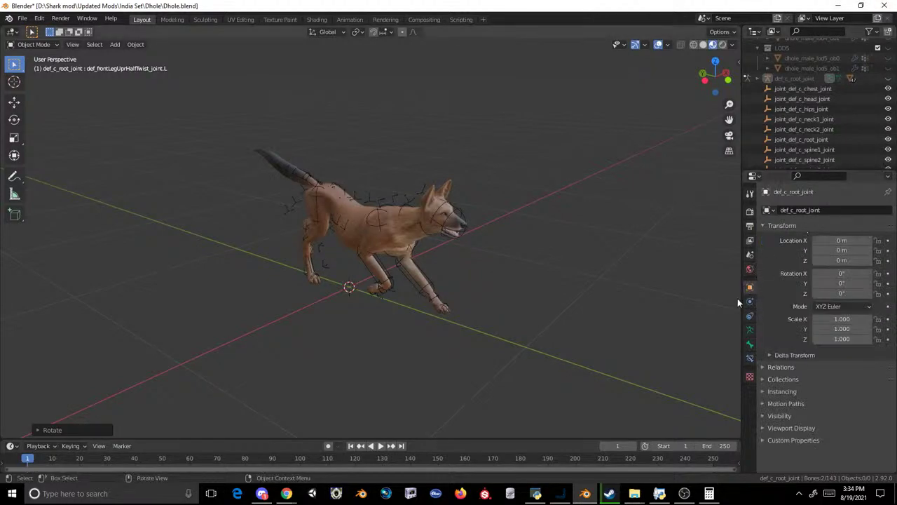
left_click(432, 226)
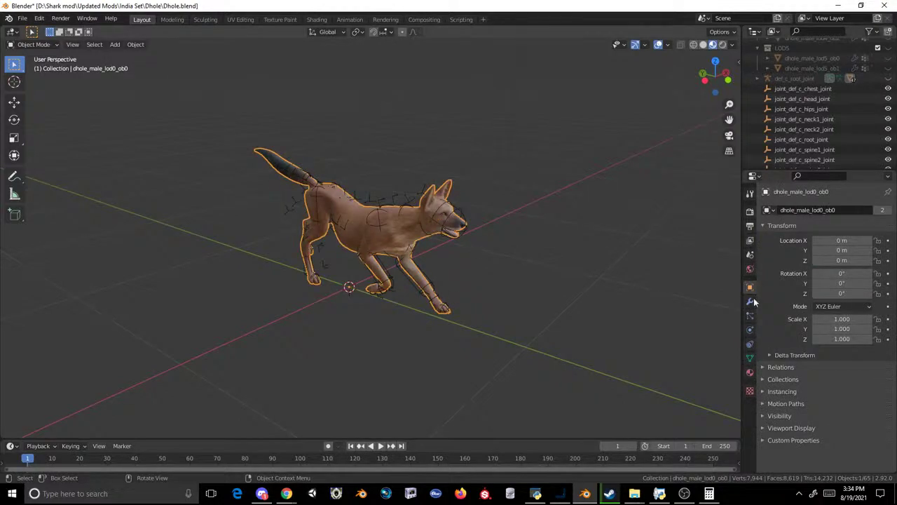
left_click(750, 301)
left_click(864, 227)
left_click(820, 288)
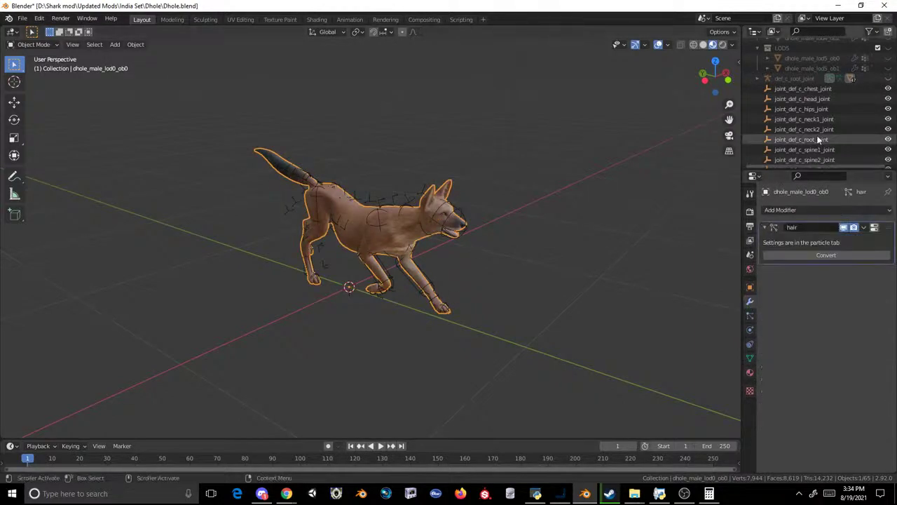
- Delete all objects from dhole_male_lod1_ob0 through joint_def_rearLegUpr_joint.R, covering the lower LOD meshes, armature and joint empties
scroll(817, 140, "up", 10)
left_click(794, 126)
scroll(804, 136, "down", 8)
left_click(806, 149, "shift")
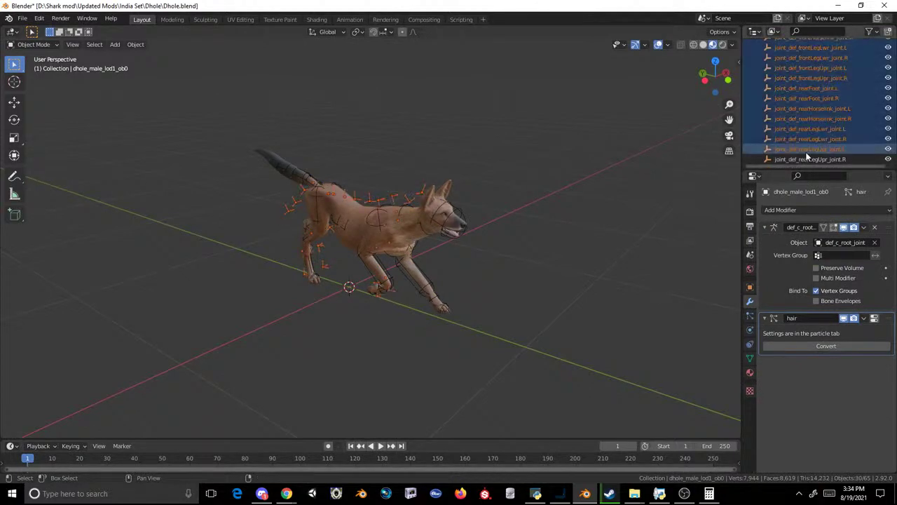
left_click(808, 160, "shift")
key("x")
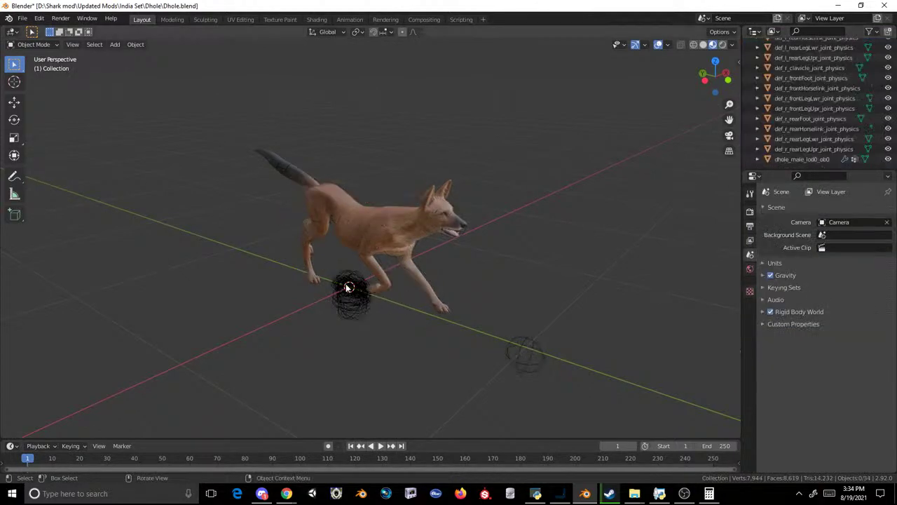
- Delete the remaining joint physics meshes, including def_c_root_joint_physics
key("Delete")
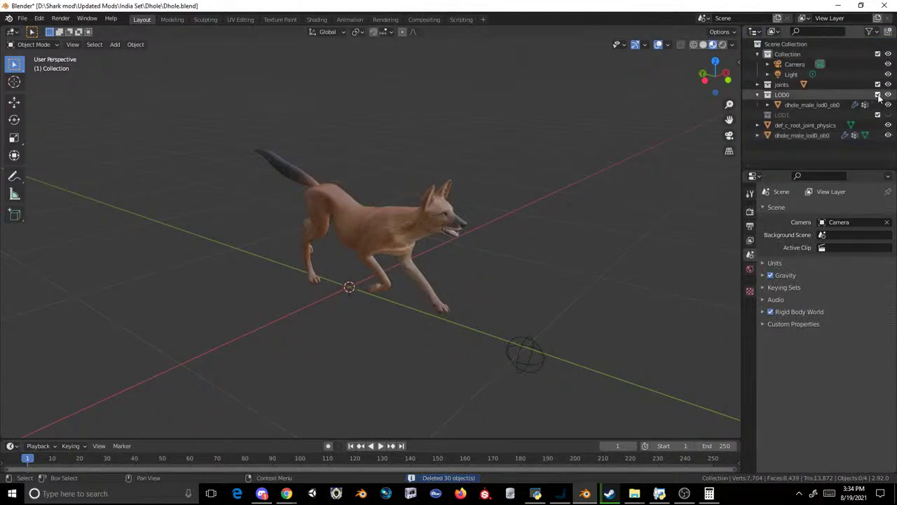
left_click(801, 135)
left_click(806, 126)
key("Delete")
- Export the posed dhole meshes as a Wavefront OBJ named Dhole2.obj in the Dhole folder
left_click(800, 105)
left_click(22, 19)
mouse_move(59, 166)
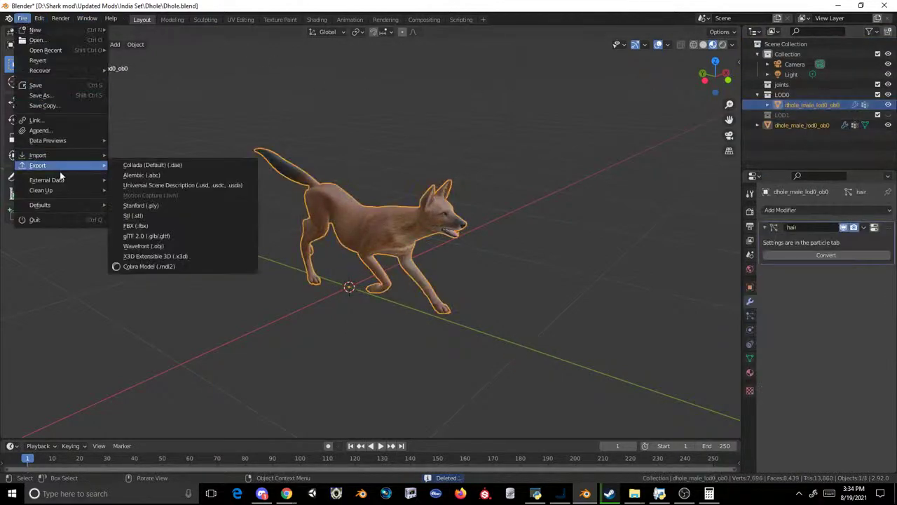
left_click(170, 246)
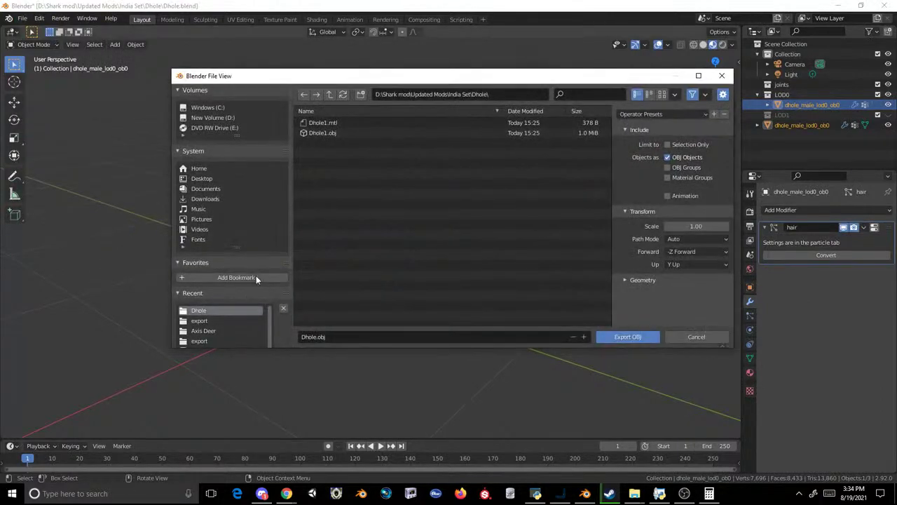
left_click(329, 133)
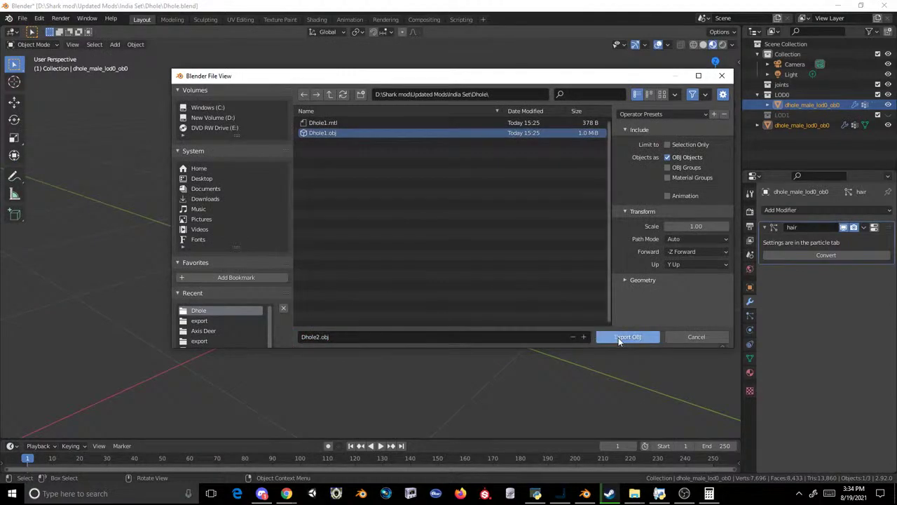
left_click(627, 336)
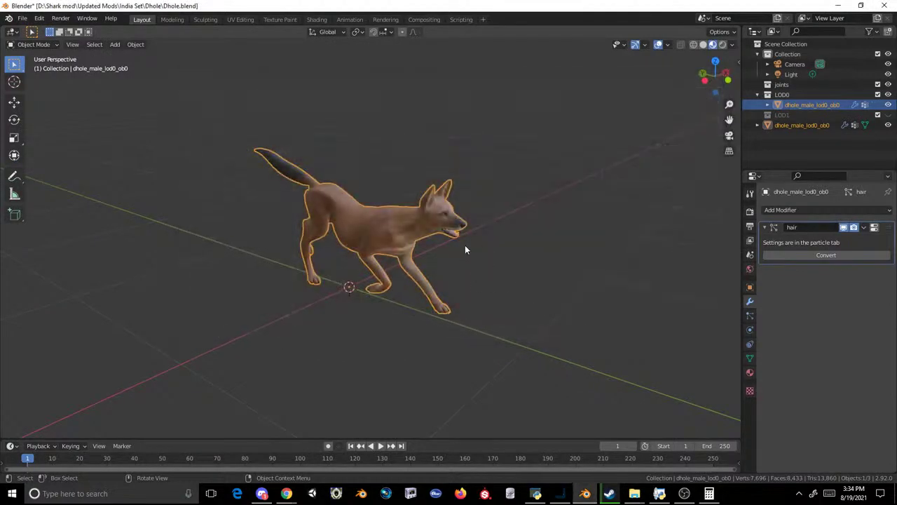
- Import Dhole1.obj from the Dhole folder into the scene
left_click(452, 238)
left_click(337, 218, "shift")
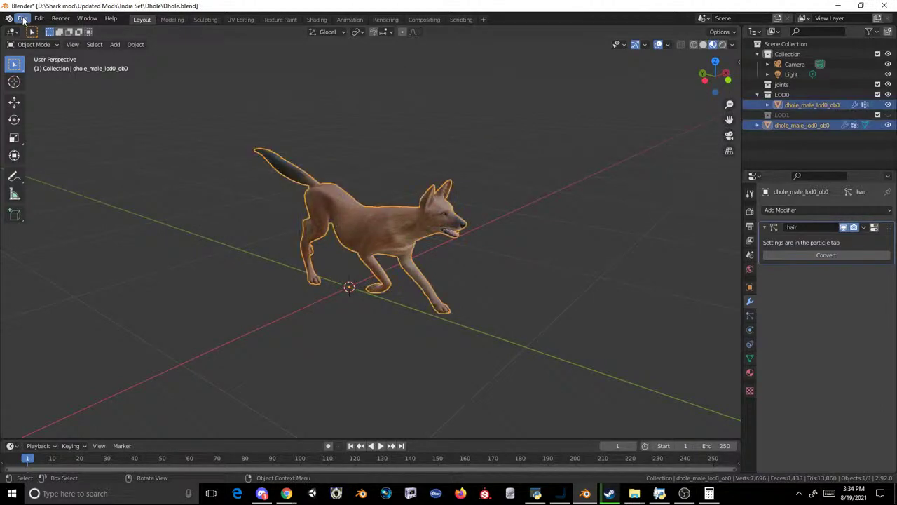
left_click(23, 18)
mouse_move(70, 155)
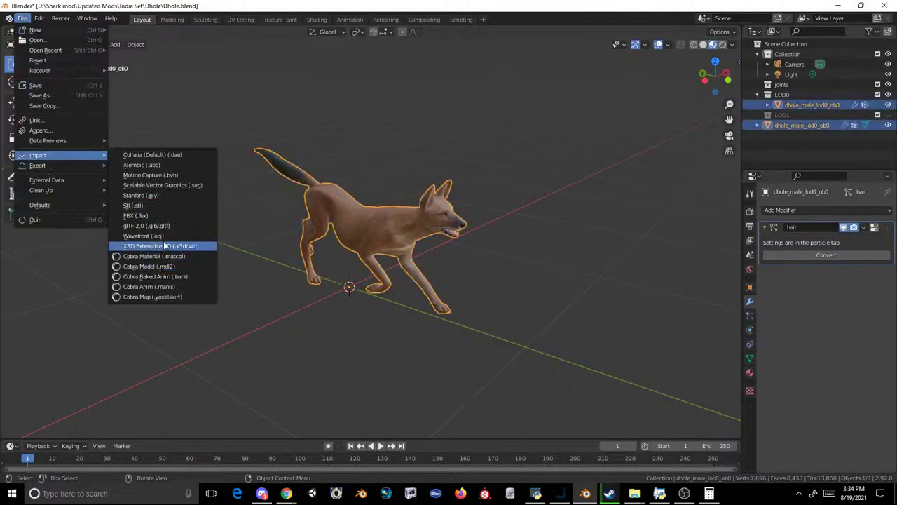
left_click(144, 236)
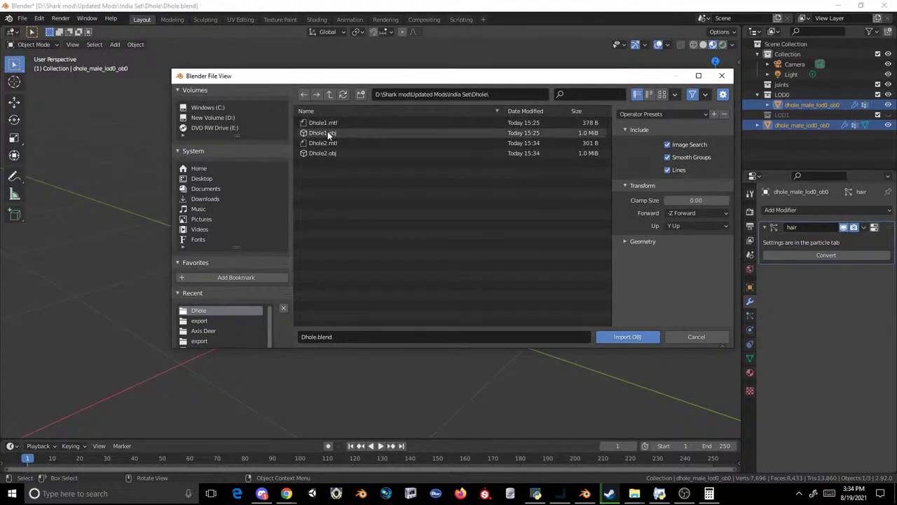
double_click(329, 134)
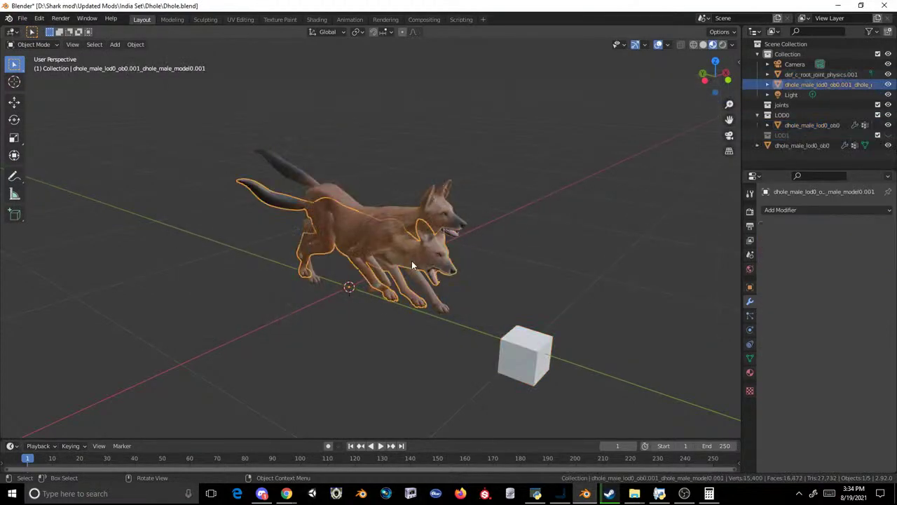
- Turn the imported dhole about 166 degrees around global Z and move it along the Y axis in front of the running dhole
key("r")
key("z")
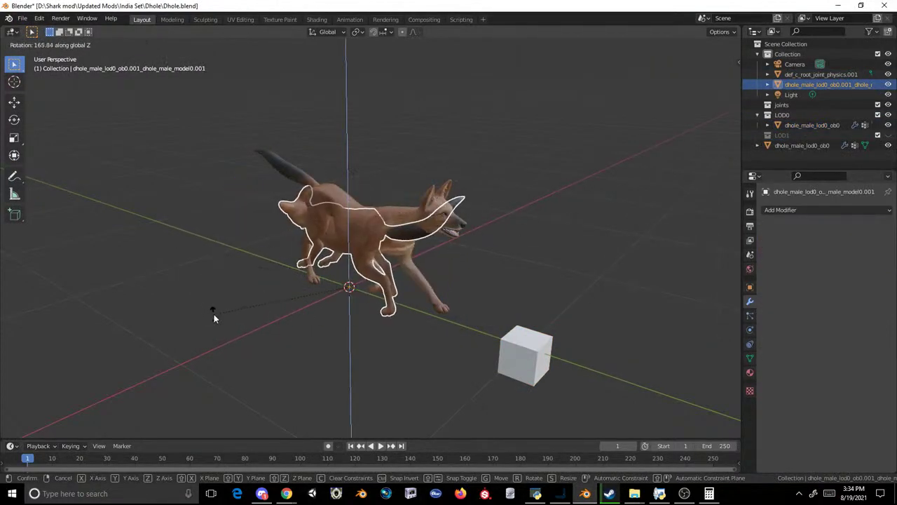
left_click(214, 313)
left_click(14, 102)
middle_click_drag(264, 169, 300, 289)
left_click_drag(300, 285, 631, 289)
- Angle the imported dhole slightly around the global Z axis, and undo the extra move made after it
key("r")
key("z")
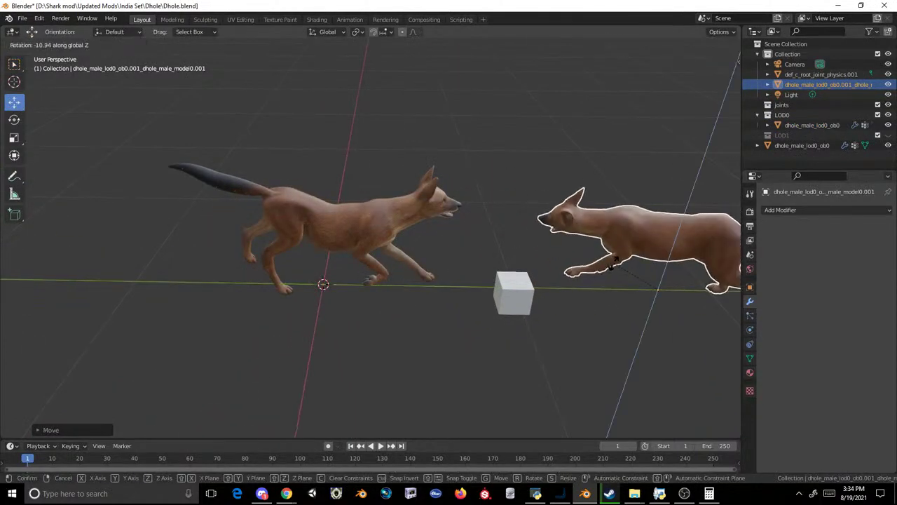
left_click(632, 279)
left_click_drag(641, 272, 614, 314)
key("ctrl+z")
- Delete the imported white physics cube between the two dholes
left_click(513, 312)
key("Delete")
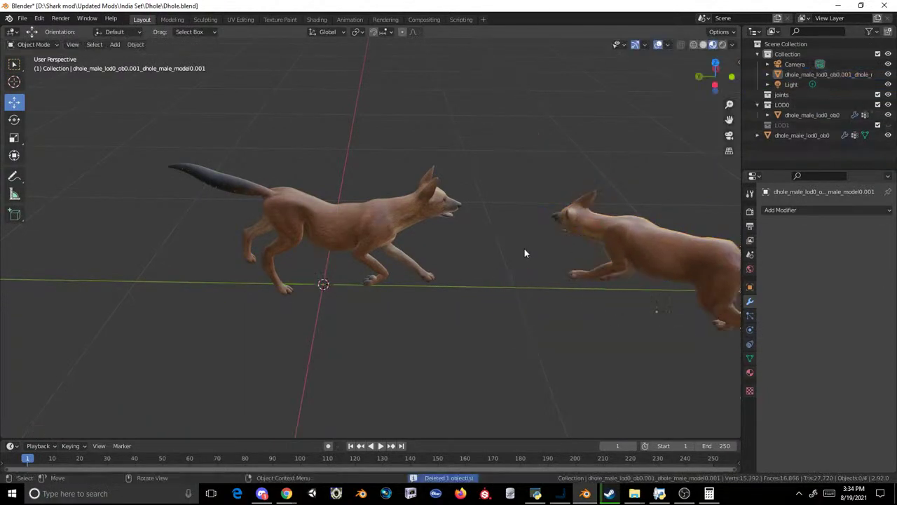
scroll(522, 250, "down", 4)
middle_click_drag(522, 239, 713, 251)
scroll(343, 205, "up", 4)
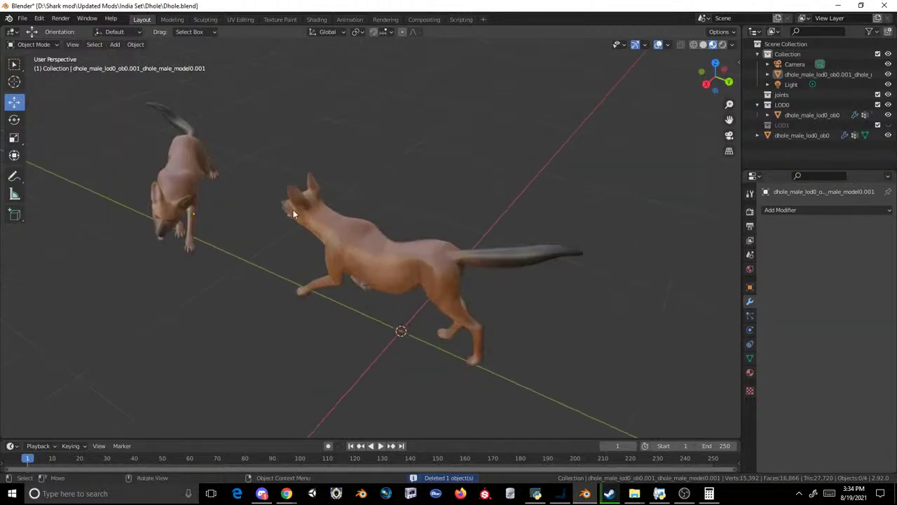
- Add a monkey mesh at the 3D cursor and resize it uniformly
left_click(172, 179)
middle_click_drag(171, 180, 428, 245)
left_click(114, 44)
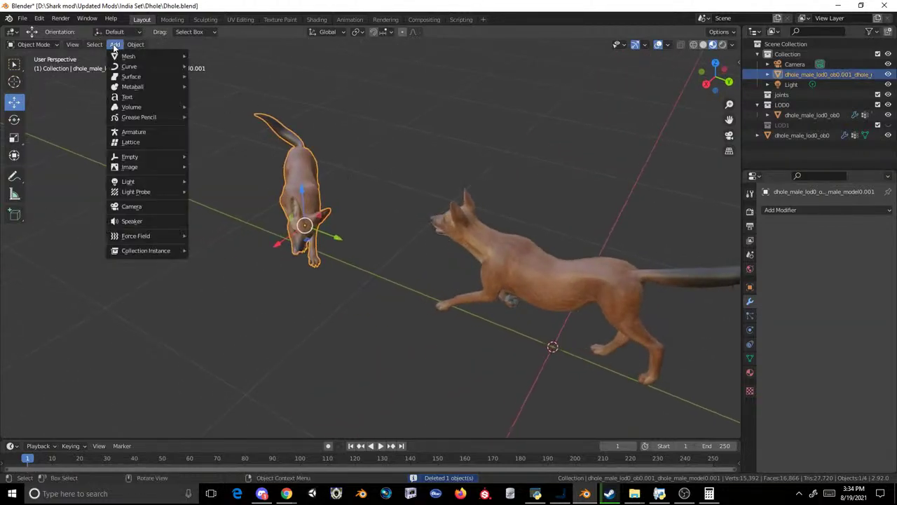
mouse_move(160, 56)
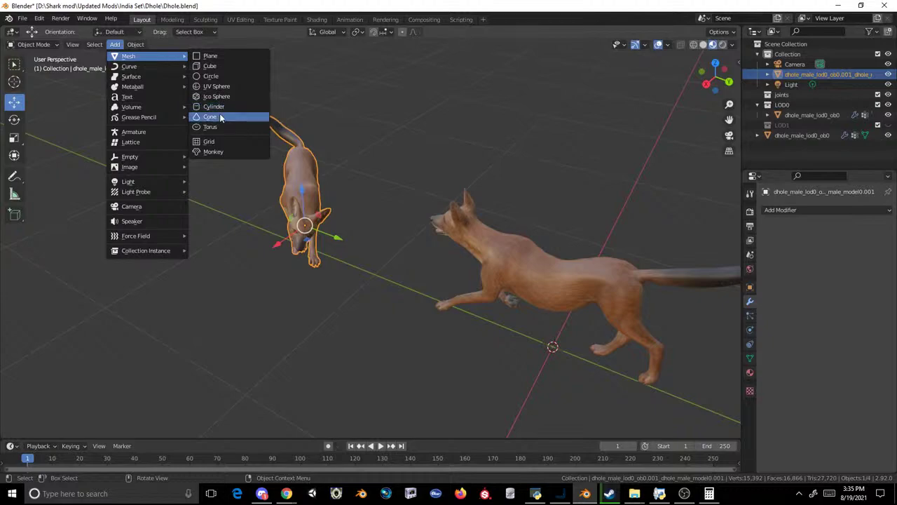
left_click(211, 151)
scroll(519, 122, "down", 3)
key("s")
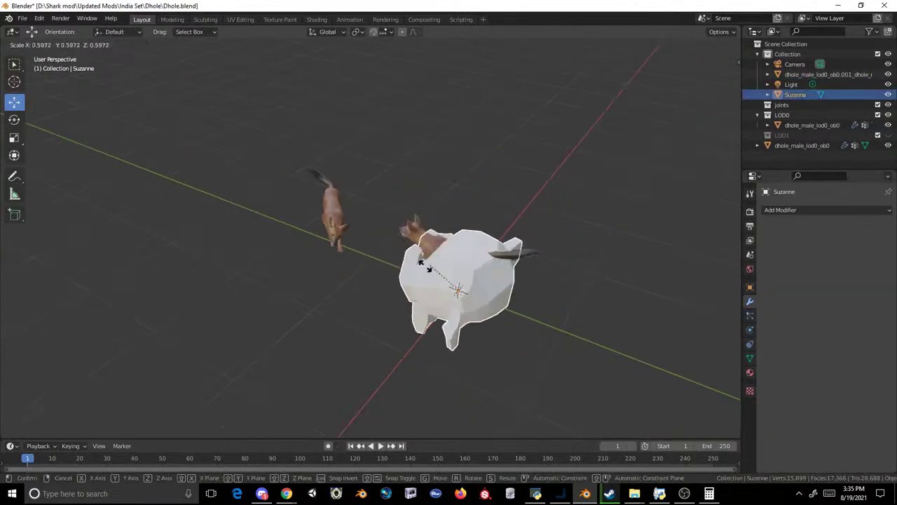
left_click(477, 270)
- Move the monkey head between the two dholes, turn it around global Z, and raise it along the Z axis
key("g")
left_click(345, 293)
key("r")
key("z")
left_click(387, 352)
middle_click_drag(337, 174, 375, 233)
key("g")
key("z")
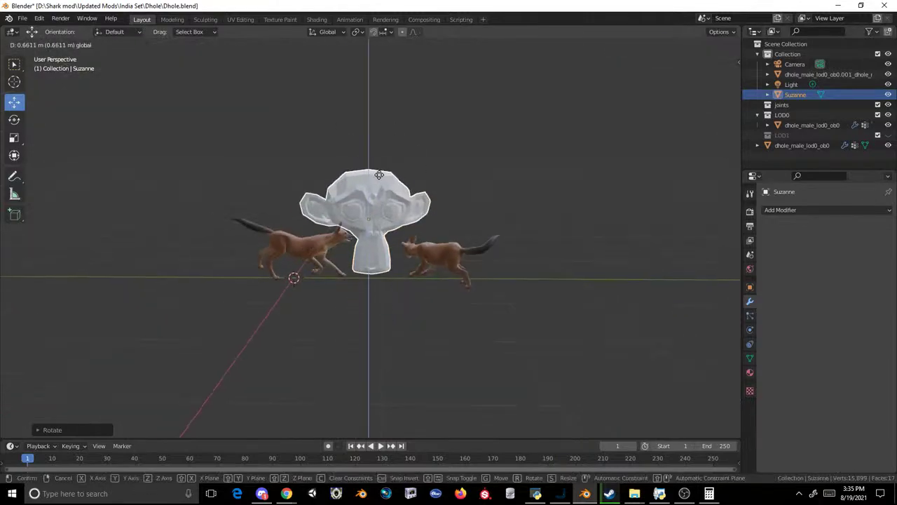
left_click(379, 173)
scroll(478, 242, "up", 4)
- Rotate the running dhole near the world origin and shift it along the global X axis beside the monkey head
left_click(223, 279)
key("r")
key("z")
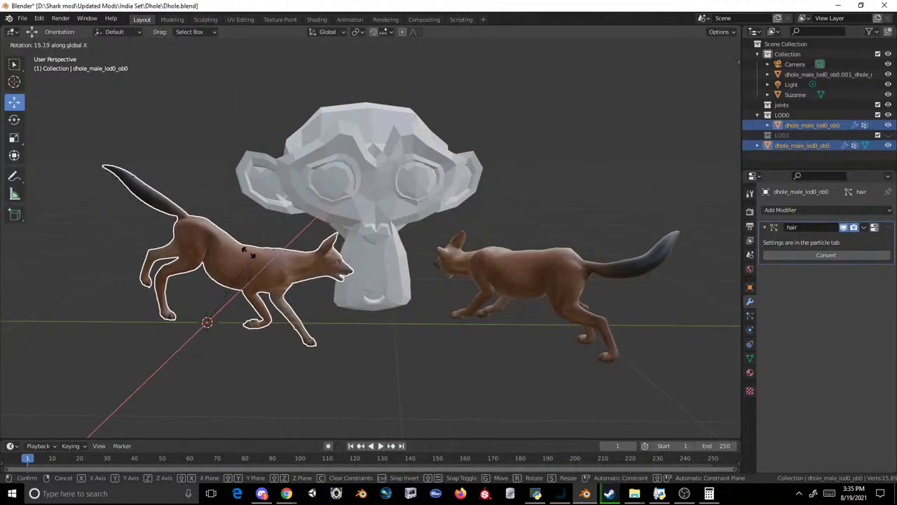
left_click(203, 279)
key("g")
key("x")
left_click(166, 317)
left_click_drag(185, 322, 180, 325)
- Slide the running dhole farther out along the X axis, away from the monkey head
left_click(425, 282)
left_click(492, 275)
middle_click_drag(493, 275, 218, 255)
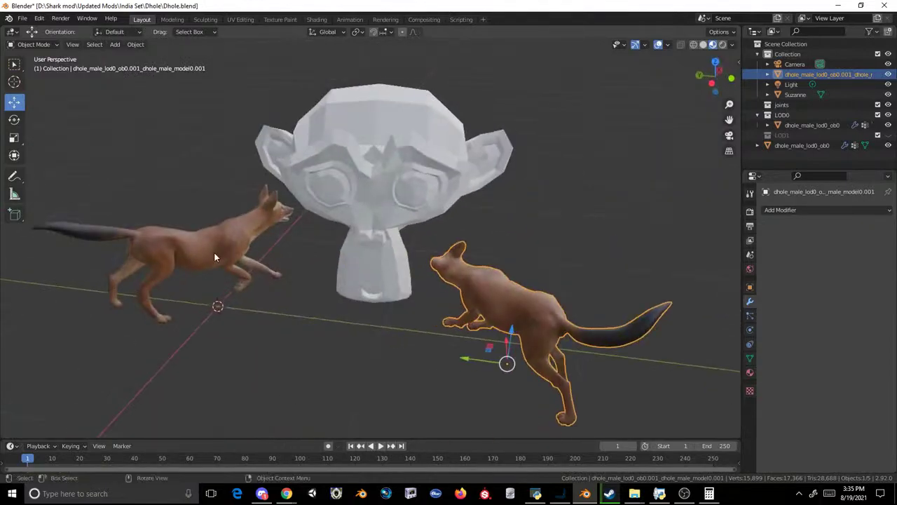
left_click(215, 256)
left_click_drag(213, 286, 175, 325)
left_click(188, 167)
mouse_move(189, 167)
middle_mouse_down()
mouse_move(118, 149)
mouse_move(196, 166)
middle_mouse_up()
left_click(231, 210)
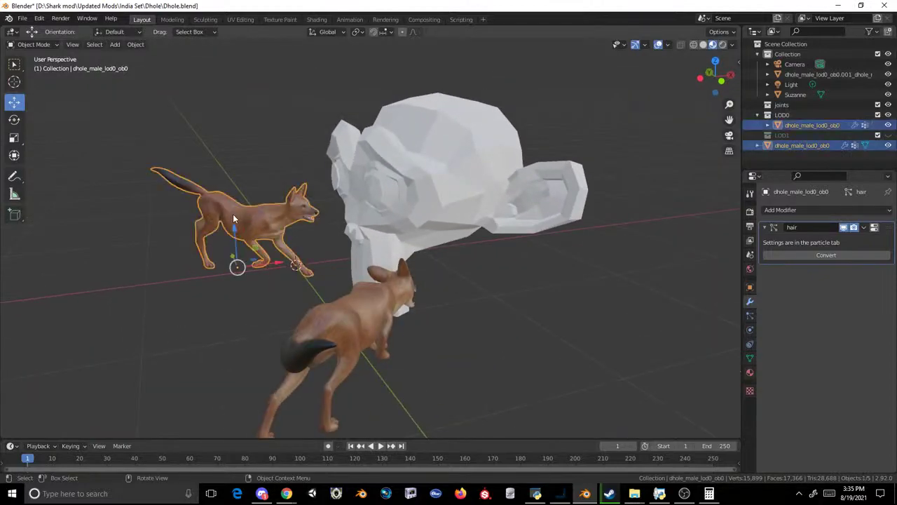
middle_click_drag(234, 212, 491, 222)
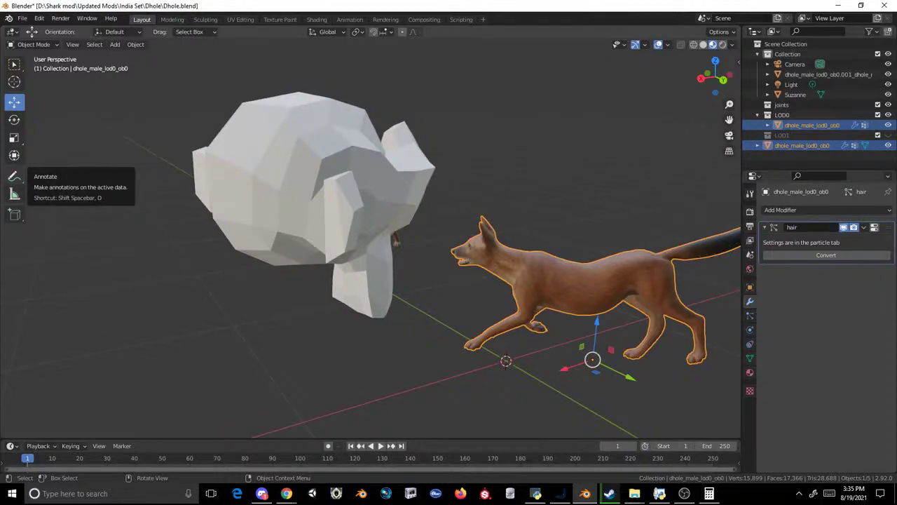
- Switch to the Chrome browser and search Google Images for "dhole eating"
key("alt+Tab")
left_click(726, 30)
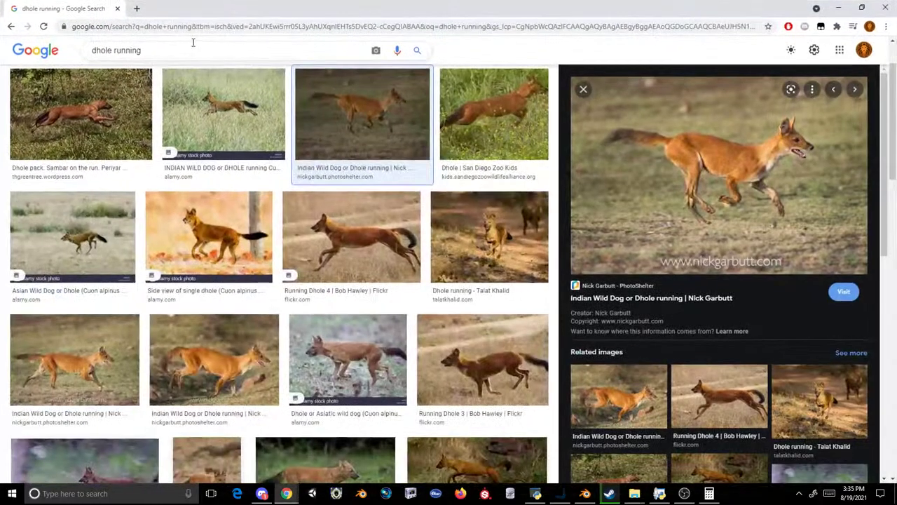
triple_click(157, 47)
type("dhole eating")
key("Return")
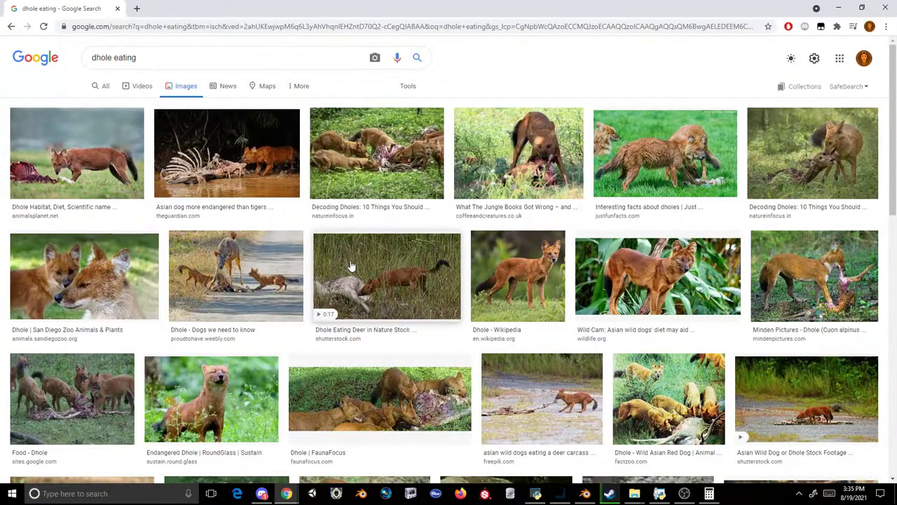
- Preview photos of a dhole feeding on a carcass and one standing as pose references, and switch back to Blender
left_click(73, 157)
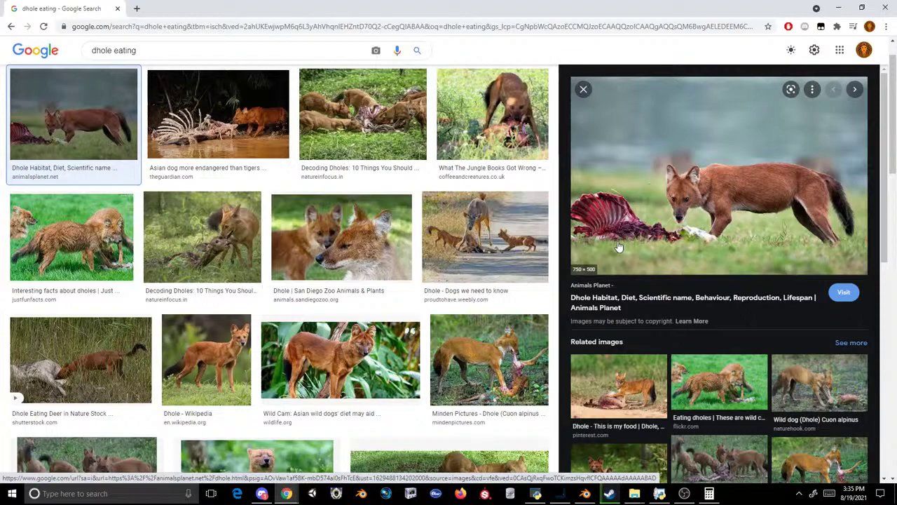
scroll(619, 246, "down", 5)
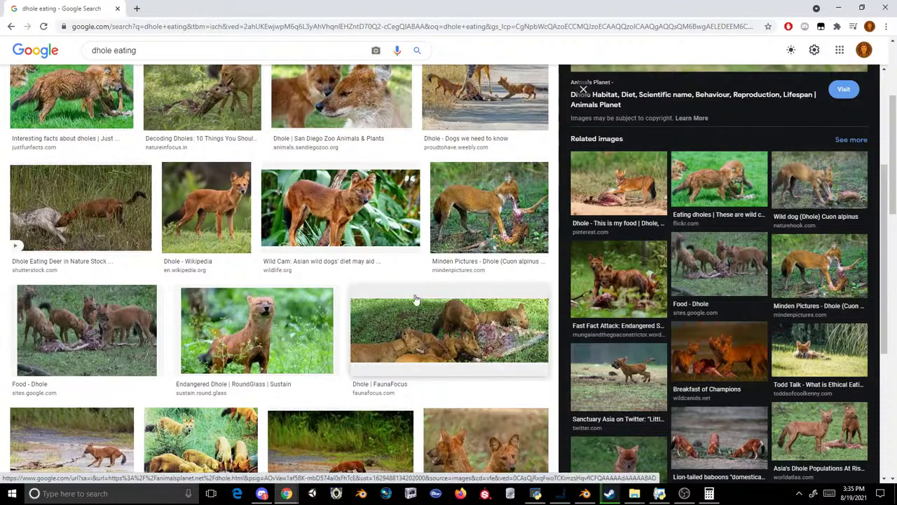
left_click(202, 218)
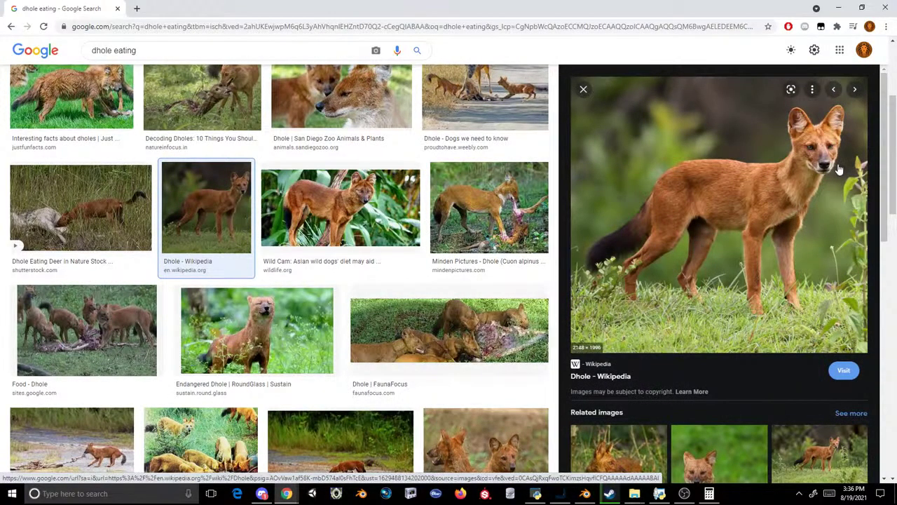
left_click(839, 8)
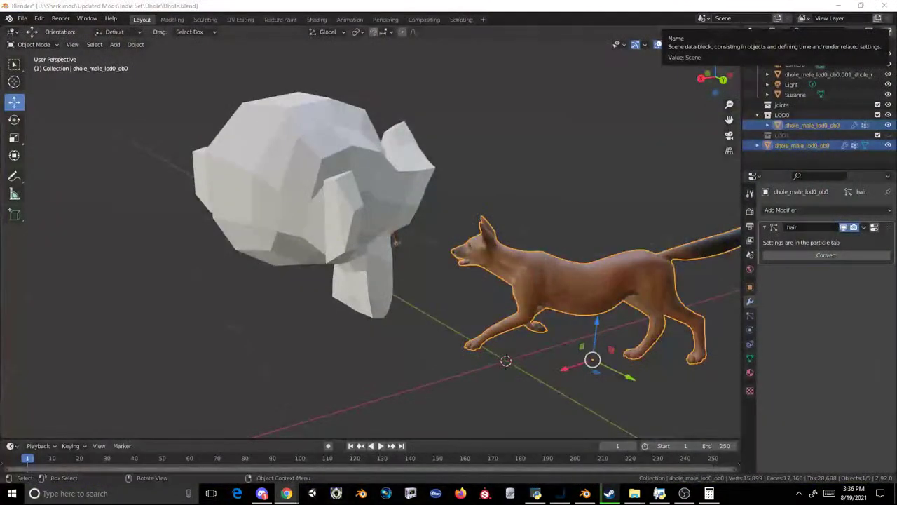
- Duplicate the running dhole in place
middle_click_drag(508, 179, 503, 161)
left_click(504, 161)
left_click(273, 331)
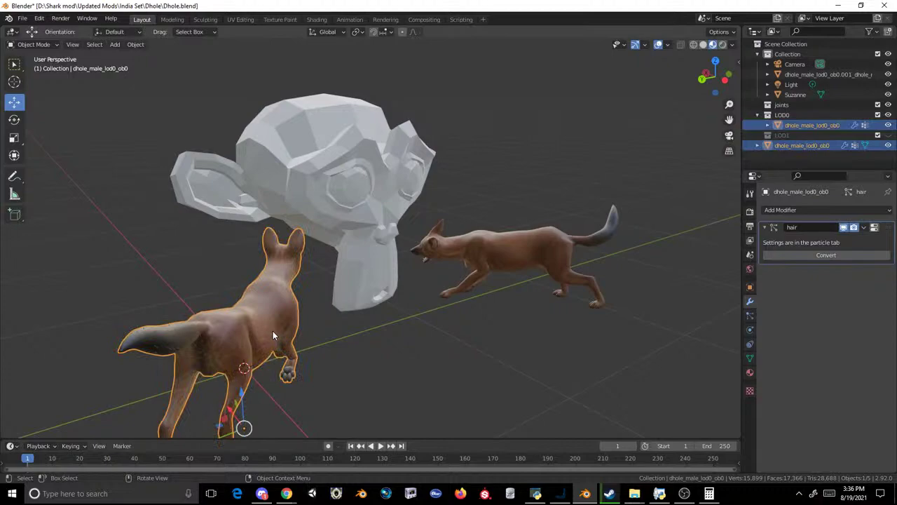
key("shift+d")
key("Escape")
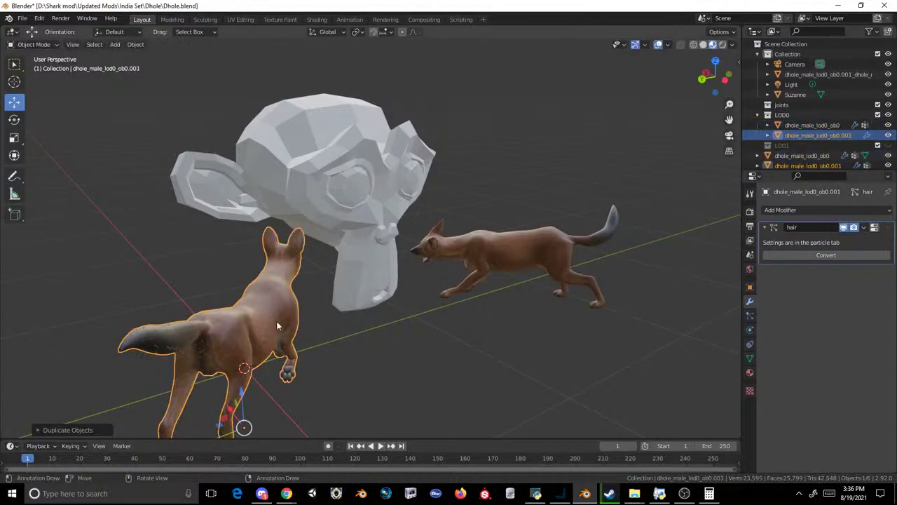
key("g")
key("Escape")
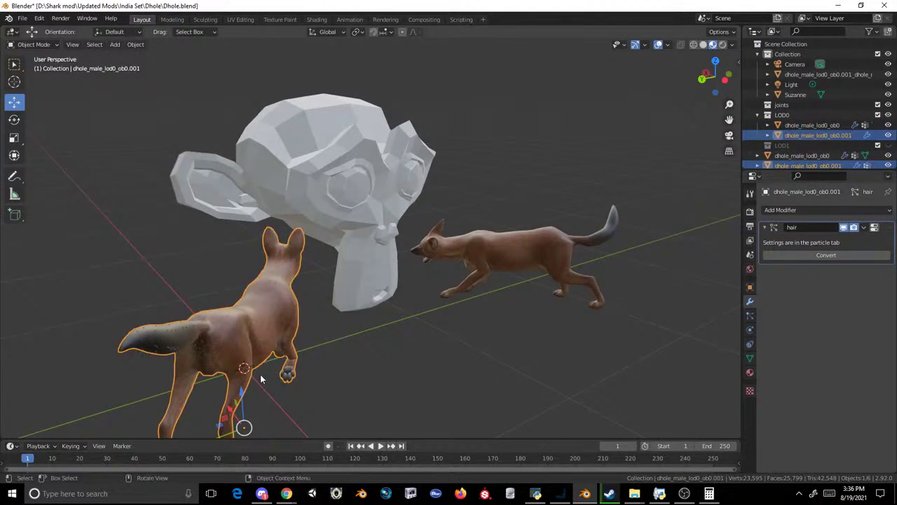
- Move the duplicated dhole behind the original beside the monkey head, turn it around global Z, and deselect it
left_click_drag(227, 410, 148, 335)
key("r")
left_click(203, 335)
key("r")
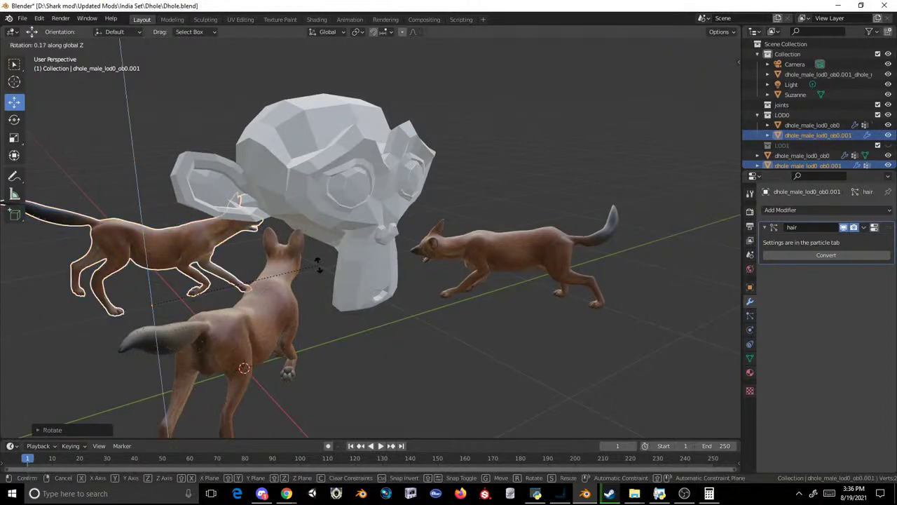
left_click(239, 335)
left_click_drag(142, 295, 124, 273)
middle_click_drag(396, 242, 350, 229)
scroll(351, 229, "down", 1)
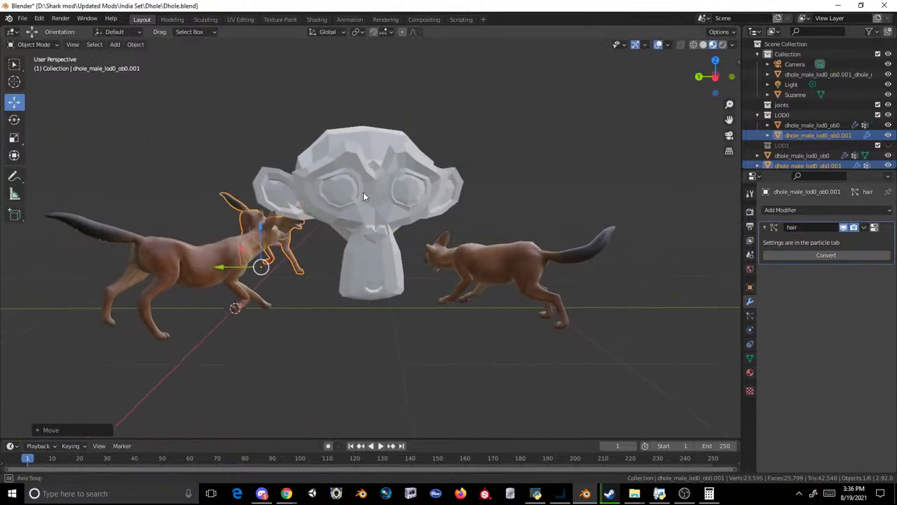
middle_click_drag(362, 192, 481, 60)
left_click(481, 60)
- Reopen the recent file Dhole.blend, discarding the unsaved scene changes
left_click(23, 18)
mouse_move(33, 30)
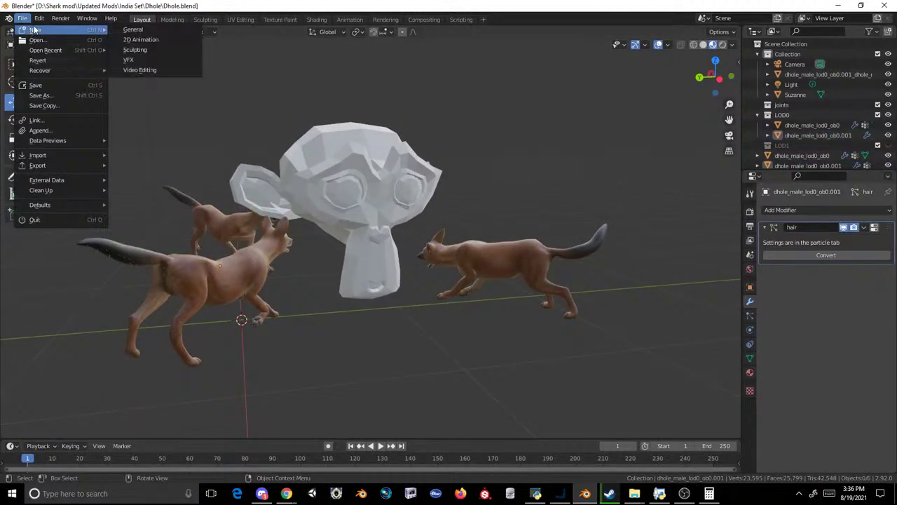
mouse_move(58, 49)
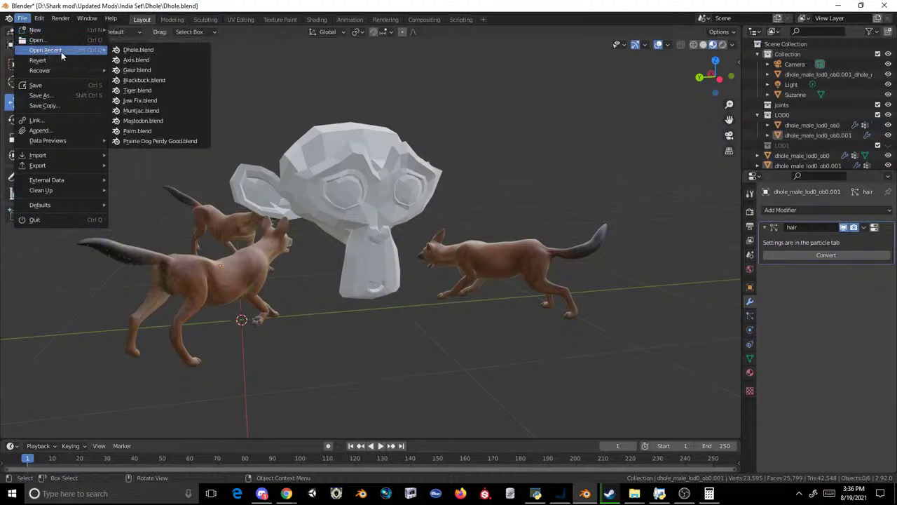
left_click(140, 49)
left_click(467, 264)
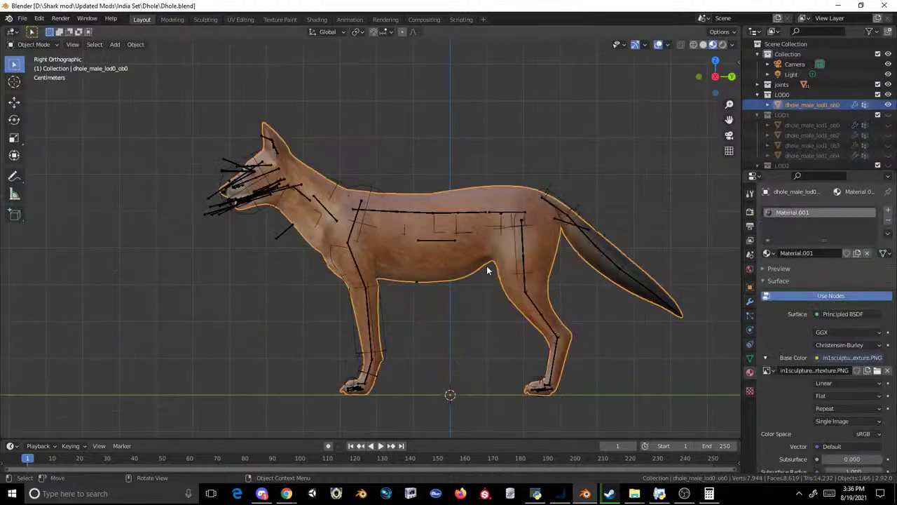
left_click(357, 107)
middle_click_drag(329, 181, 658, 224)
left_click(715, 81)
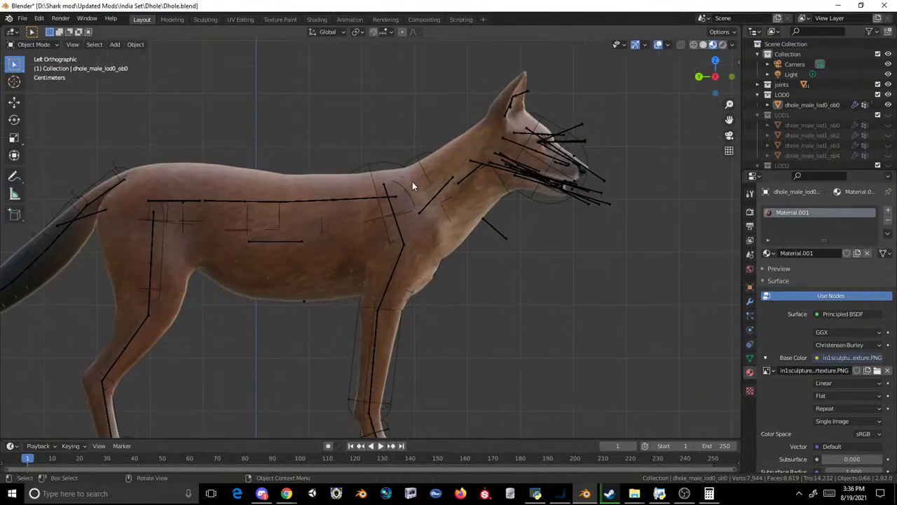
left_click(436, 200)
left_click(30, 45)
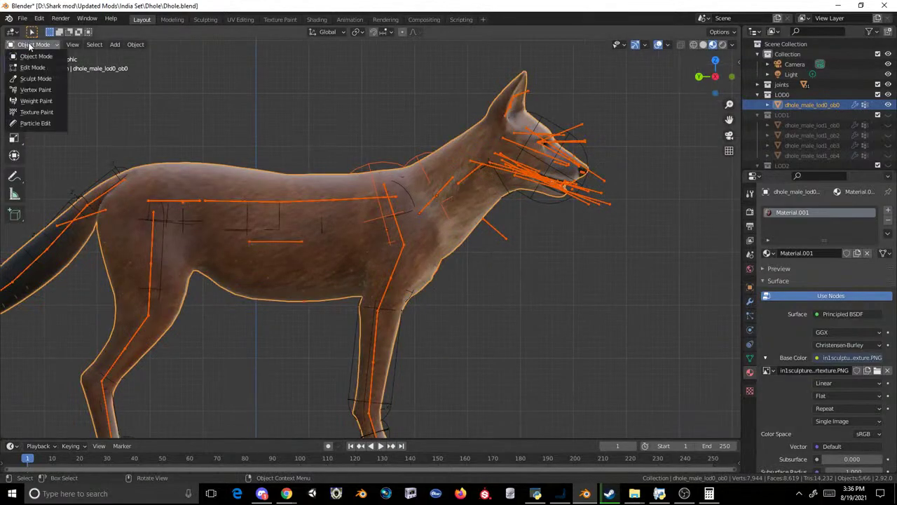
left_click(35, 101)
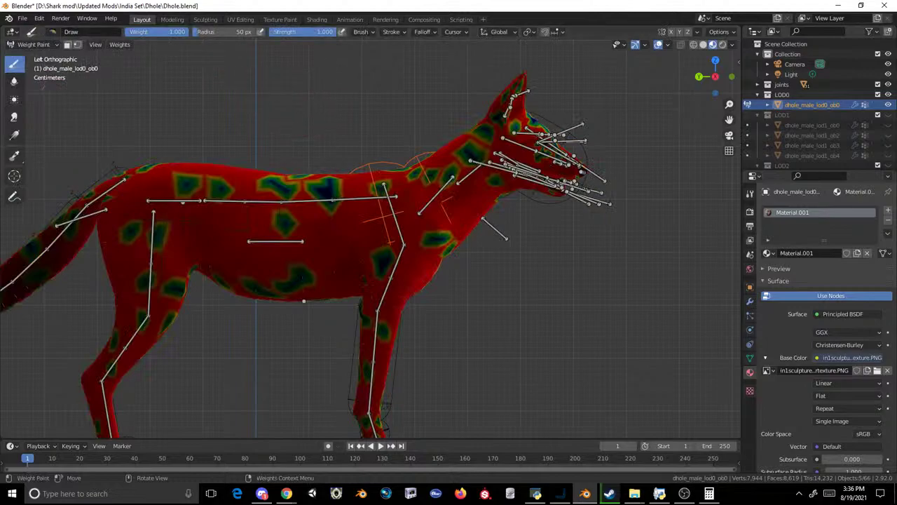
left_click(30, 44)
left_click(28, 62)
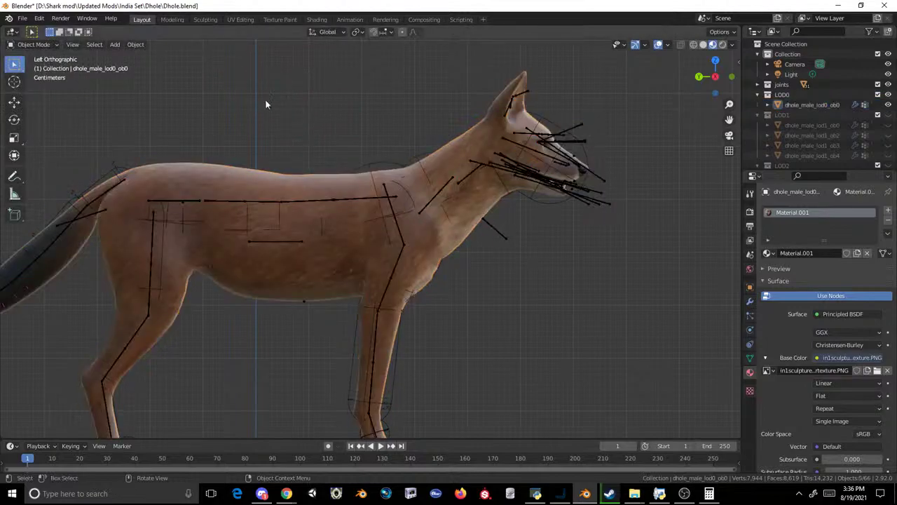
- Select the dhole's armature and switch it to Pose Mode
left_click(218, 203)
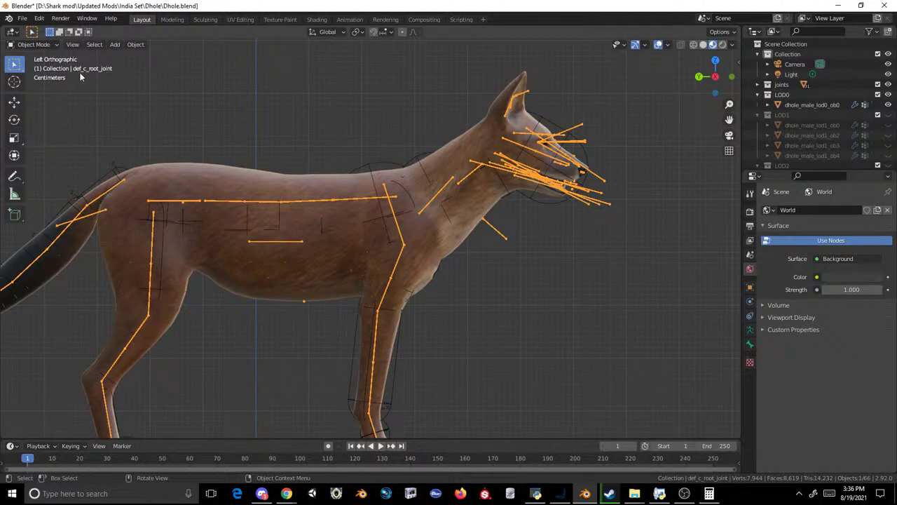
left_click(30, 44)
left_click(35, 79)
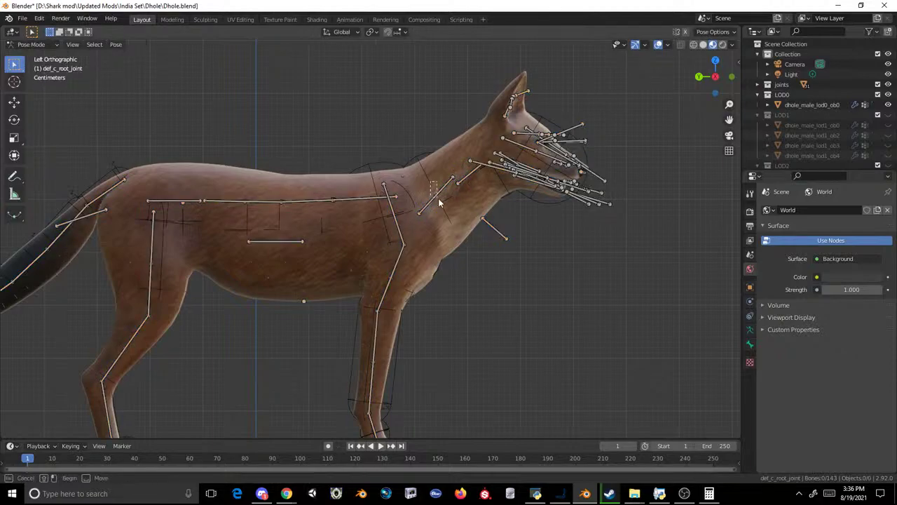
- Rotate the dhole's right shoulder bone slightly around the global Z axis
middle_click_drag(400, 219, 550, 171)
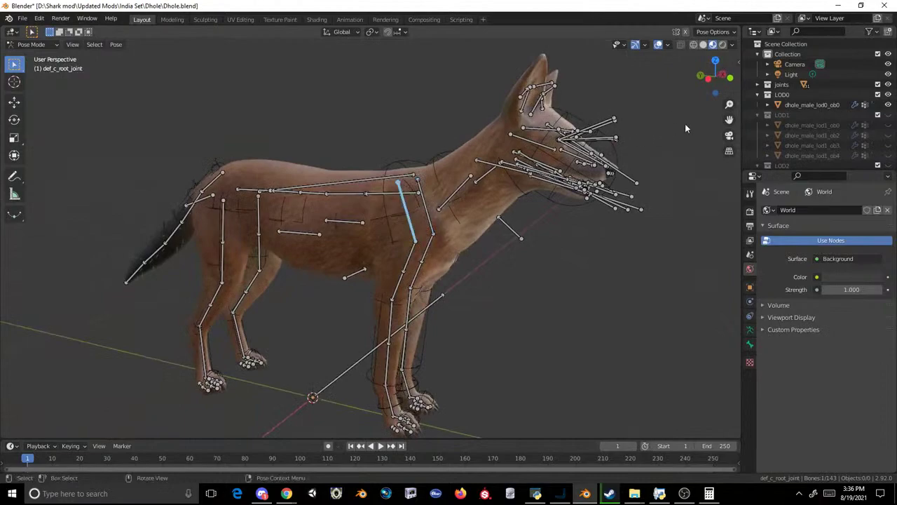
left_click(708, 77)
key("r")
key("x")
right_click(393, 243)
middle_click_drag(482, 218, 438, 248)
key("r")
key("z")
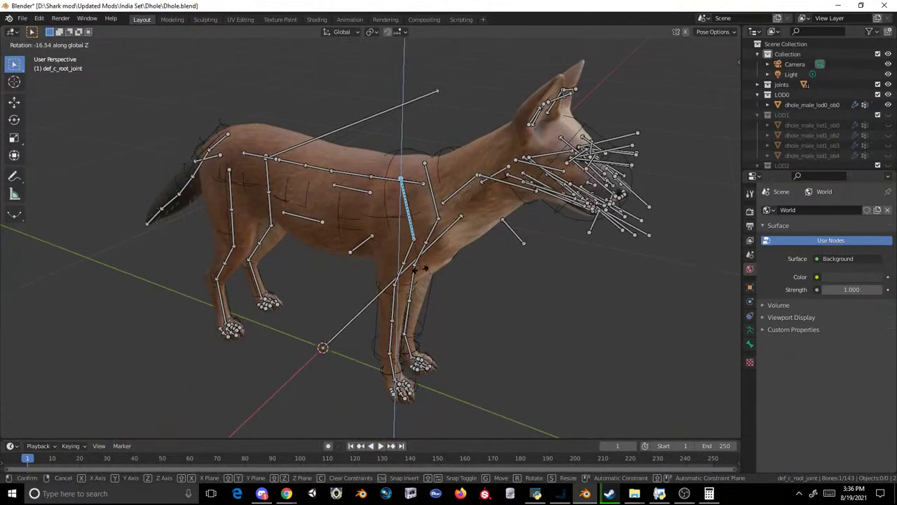
left_click(401, 268)
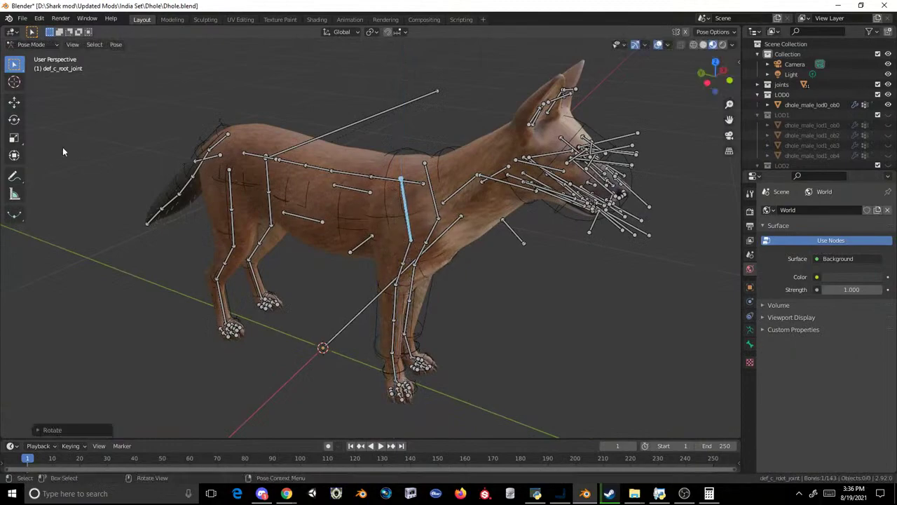
- Move the dhole's right shoulder bone backward and its left shoulder bone forward to stagger the front legs
left_click(20, 103)
left_click_drag(400, 178, 355, 186)
middle_click_drag(355, 186, 445, 219)
left_click_drag(416, 183, 436, 184)
- Rotate the dhole's lower neck bone around the global Z axis to turn the head to one side
middle_click_drag(436, 184, 444, 231)
key("r")
key("x")
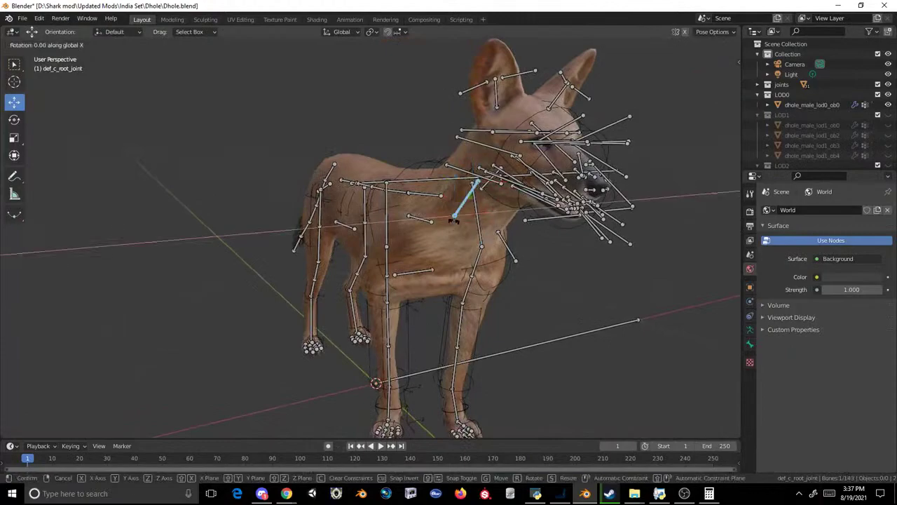
key("z")
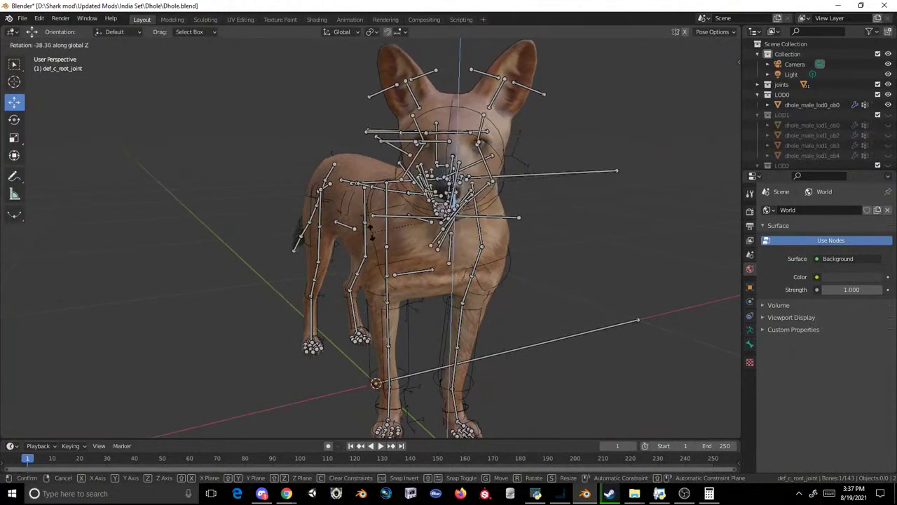
left_click(359, 231)
middle_click_drag(358, 231, 457, 210)
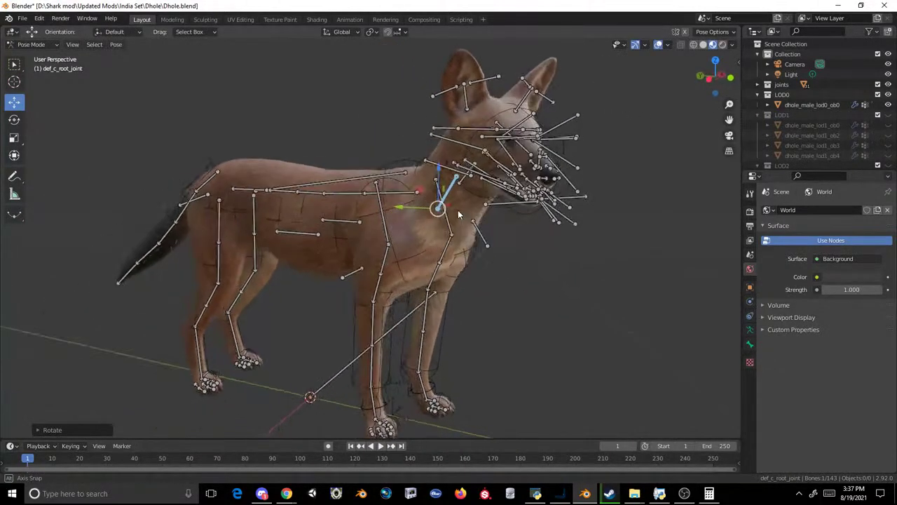
key("r")
key("z")
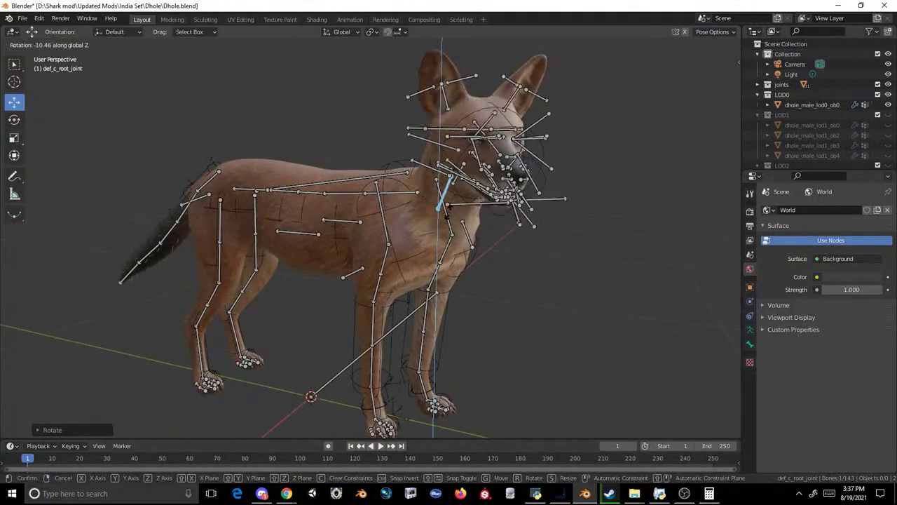
left_click(456, 208)
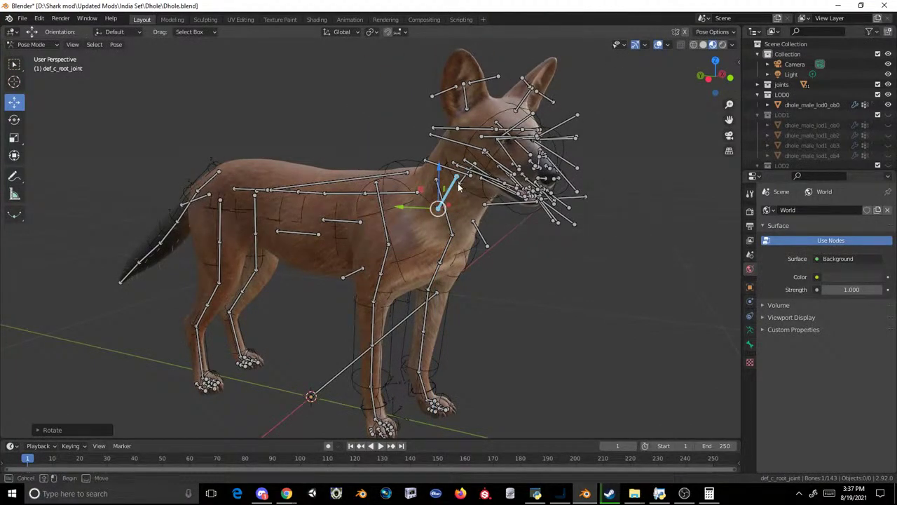
- Rotate the dhole's upper neck bone slightly around the global Z axis to turn the head a little further
left_click(465, 183)
key("r")
key("z")
right_click(554, 185)
middle_click_drag(553, 185, 567, 168)
key("r")
key("x")
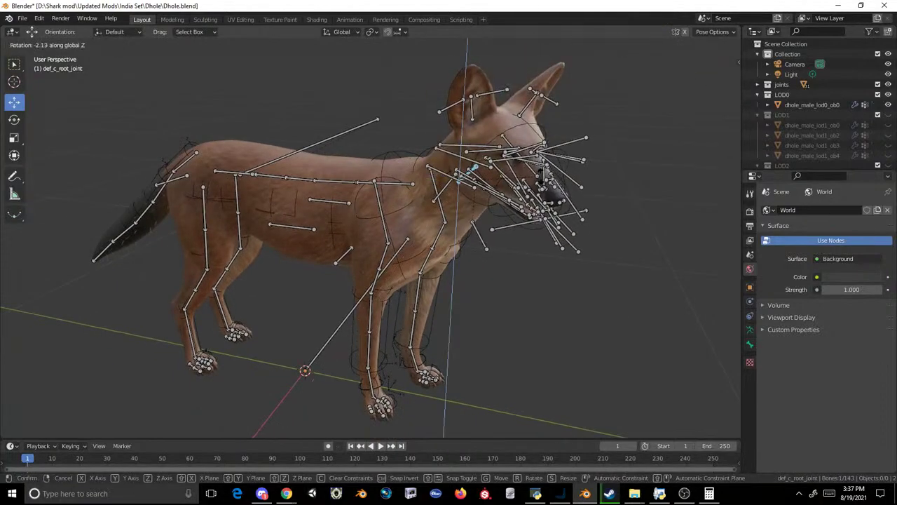
right_click(502, 185)
middle_click_drag(502, 185, 533, 207)
key("r")
key("x")
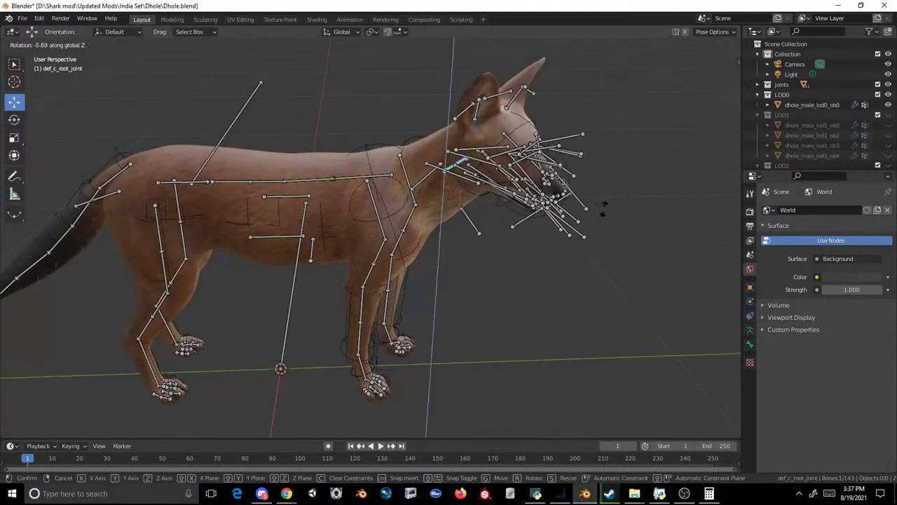
left_click(550, 231)
- Hide the def_c_root_joint armature to examine the turned head and stance, and show it again in Pose Mode
middle_click_drag(662, 156, 664, 146)
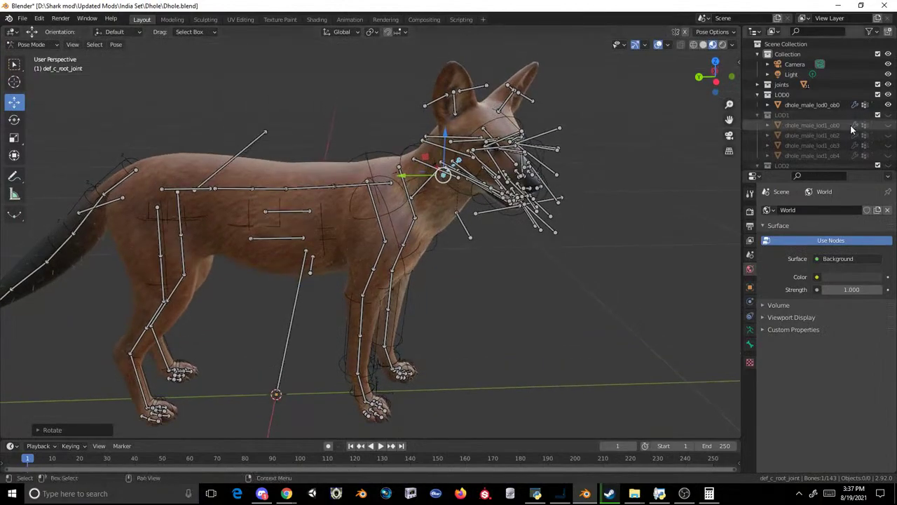
scroll(863, 137, "down", 9)
scroll(863, 137, "down", 3)
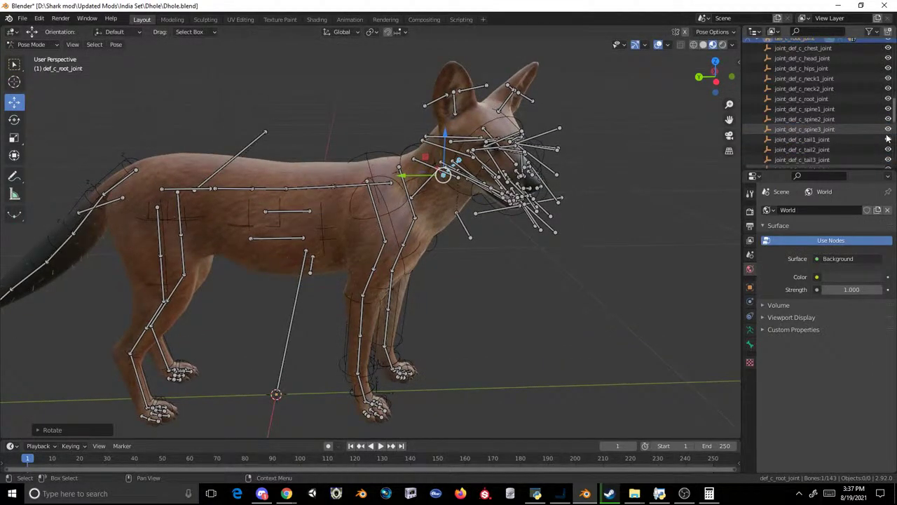
left_click(889, 80)
middle_click_drag(701, 119, 601, 122)
scroll(292, 207, "up", 2)
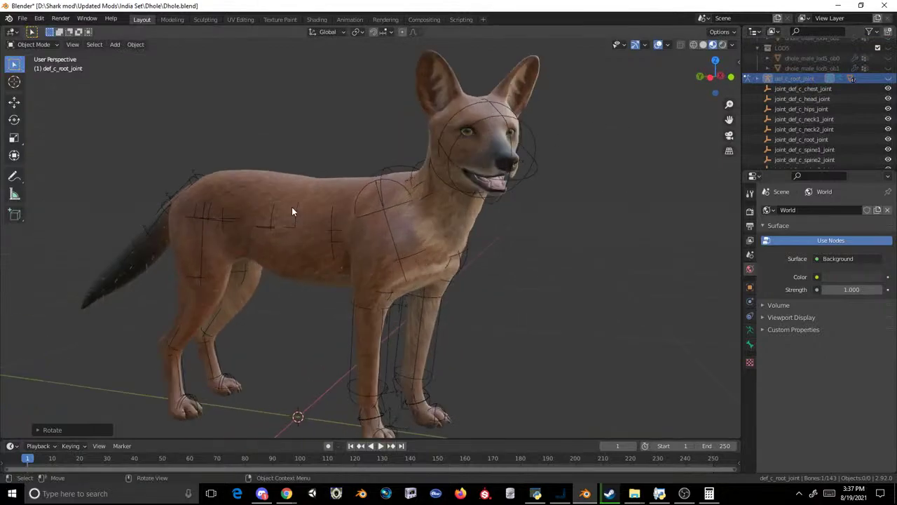
middle_click_drag(268, 220, 431, 179, "shift")
left_click(888, 79)
key("ctrl+Tab")
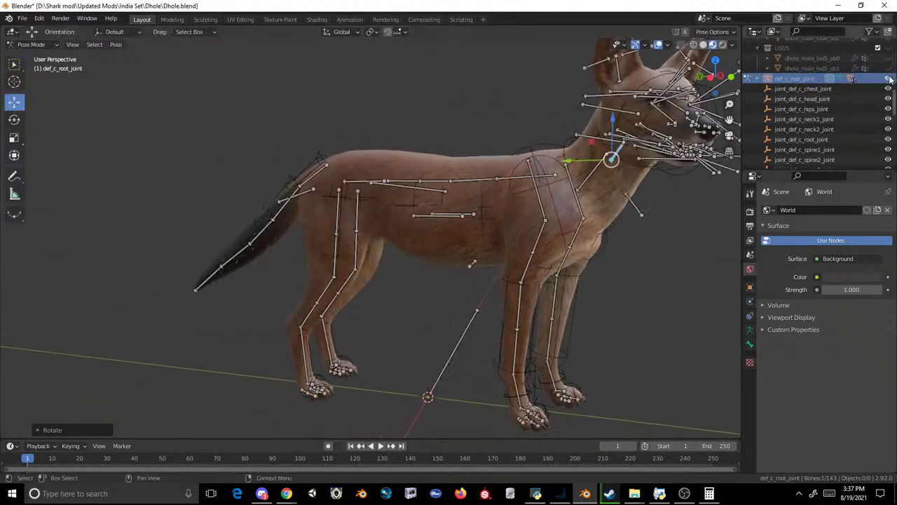
- Rotate the dhole's right thigh bone about 17° around the global X axis to swing the right hind leg backward
left_click(334, 209)
key("r")
key("x")
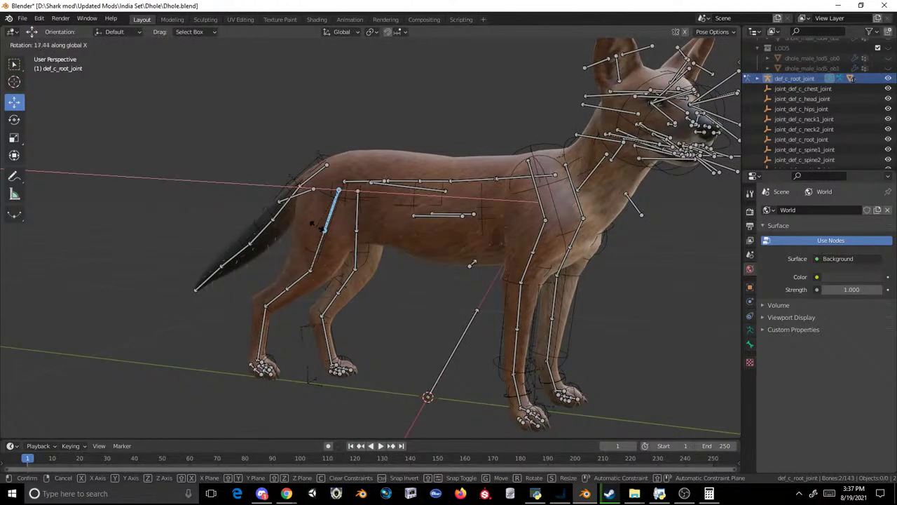
left_click(323, 229)
key("r")
key("x")
left_click(411, 223)
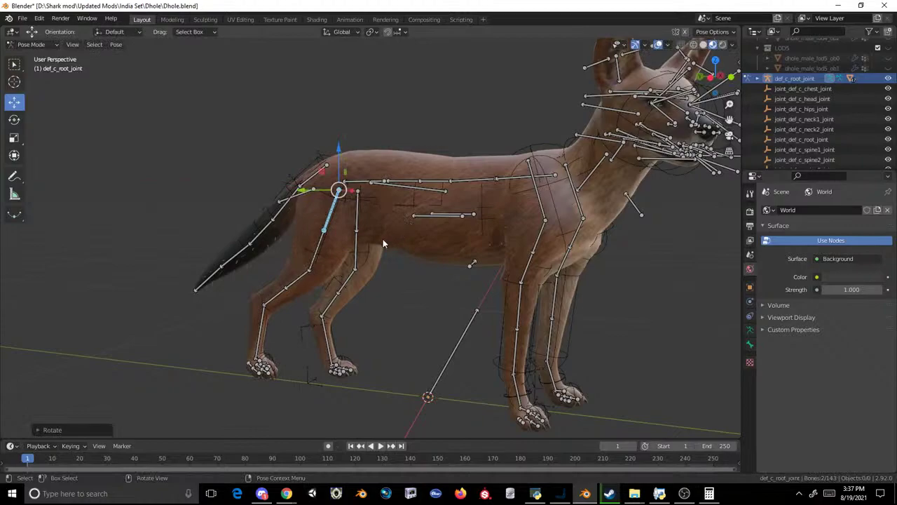
- Move the dhole's left thigh bone slightly forward along the global Y axis
left_click(357, 207)
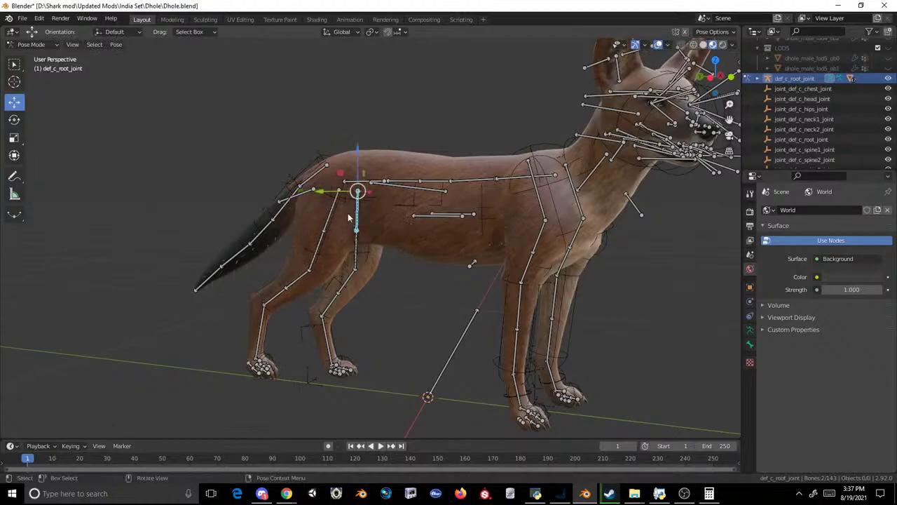
key("g")
key("y")
left_click(355, 190)
scroll(484, 224, "down", 2)
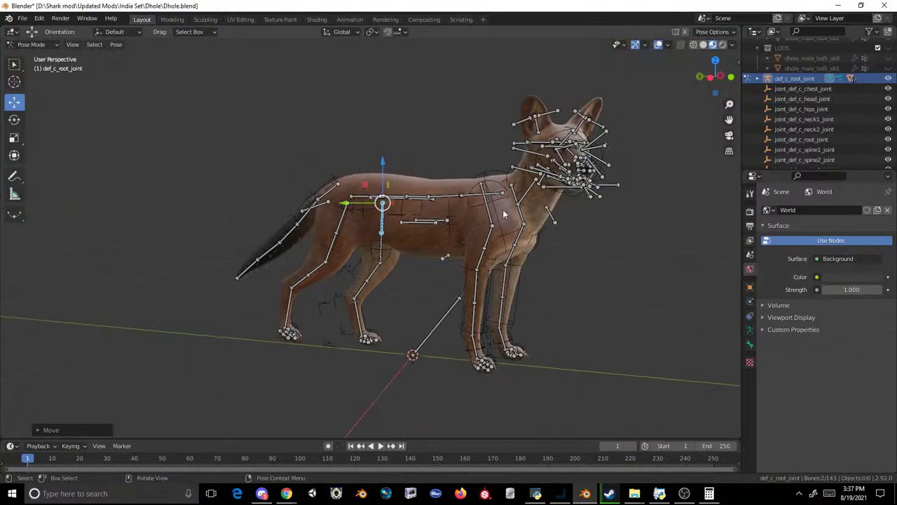
- In the left orthographic view, rotate the right hind leg's lowest long bone around global X until it stands vertical
left_click(711, 81)
scroll(365, 173, "up", 5)
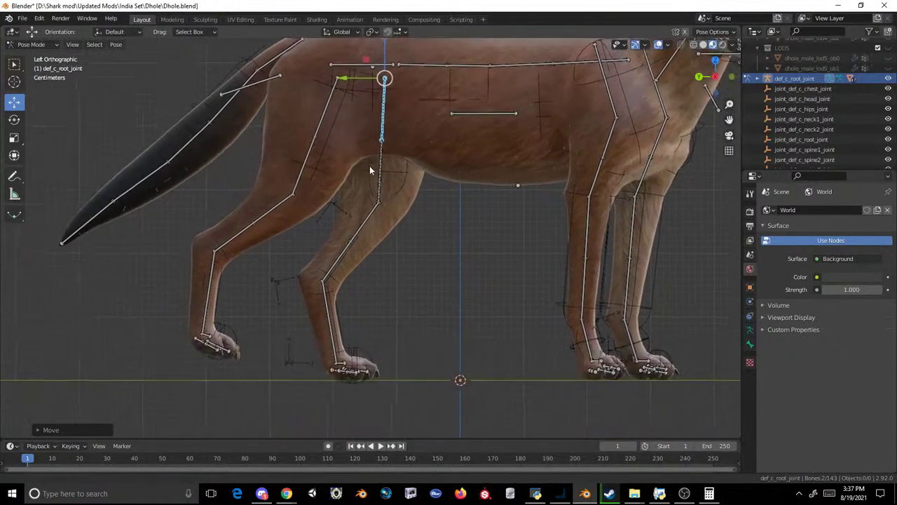
scroll(224, 303, "up", 1)
left_click_drag(178, 313, 175, 312)
key("r")
key("x")
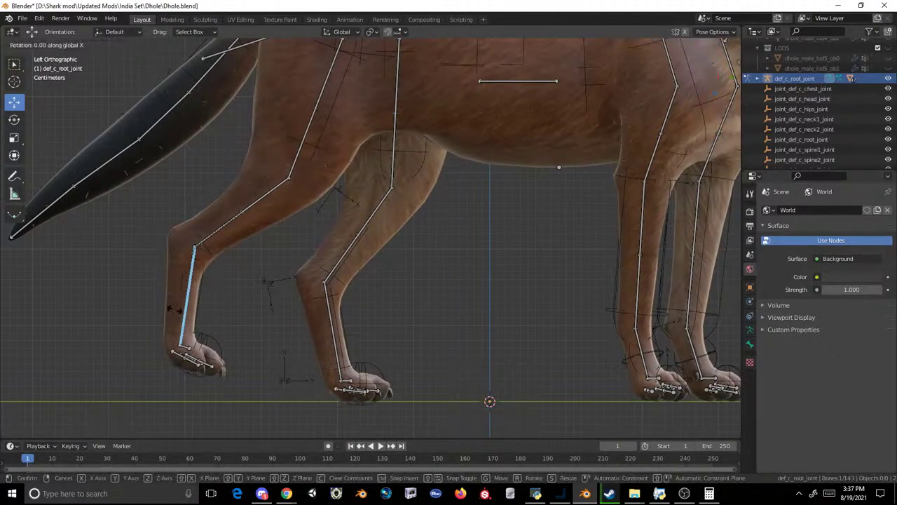
left_click(224, 246)
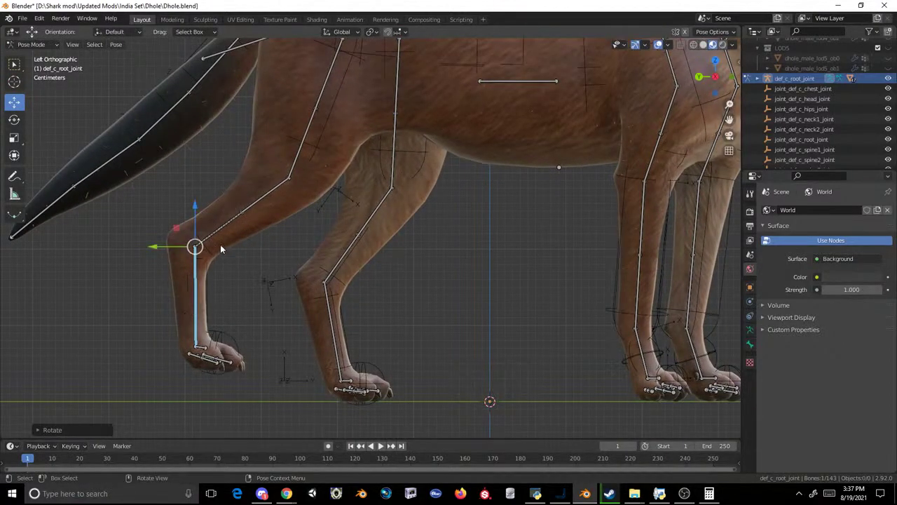
- Move the right thigh bone down so the right hind paw rests on the ground line
left_click(320, 92)
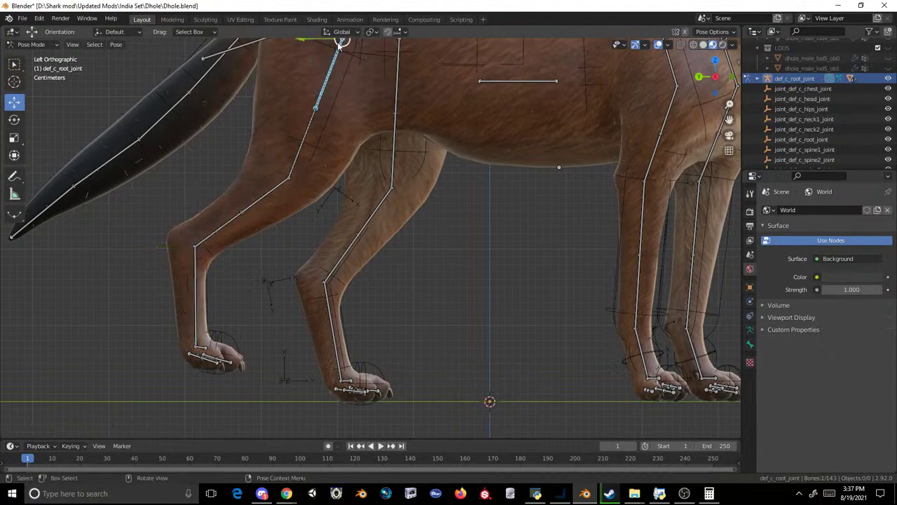
key("g")
left_click(351, 112)
scroll(374, 182, "down", 3)
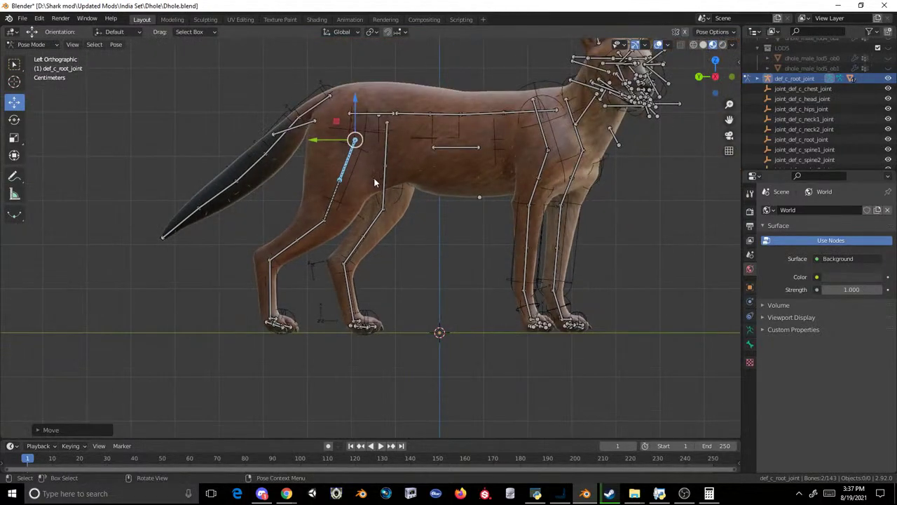
scroll(420, 190, "down", 1)
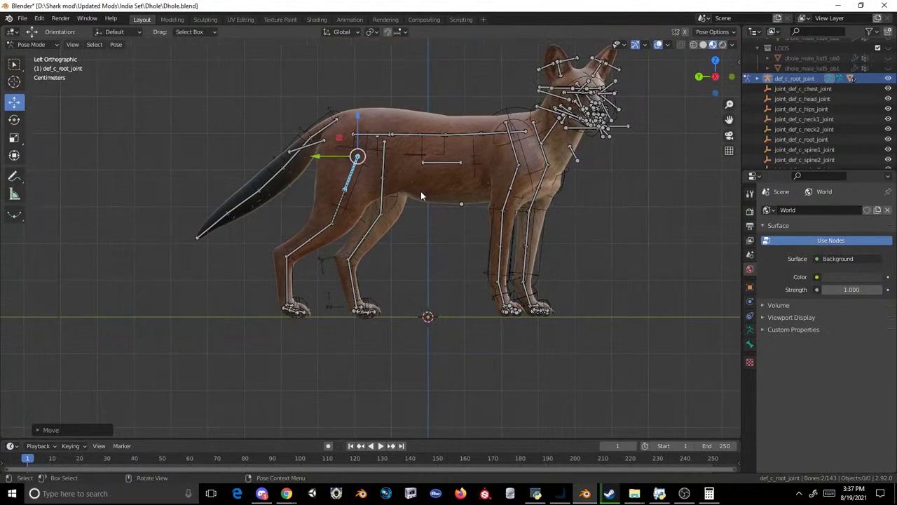
- Rotate the tail's base bone and the second tail bone around the global X axis to reshape the upper tail
scroll(314, 135, "up", 2)
key("r")
key("x")
right_click(300, 94)
left_click(300, 94)
key("r")
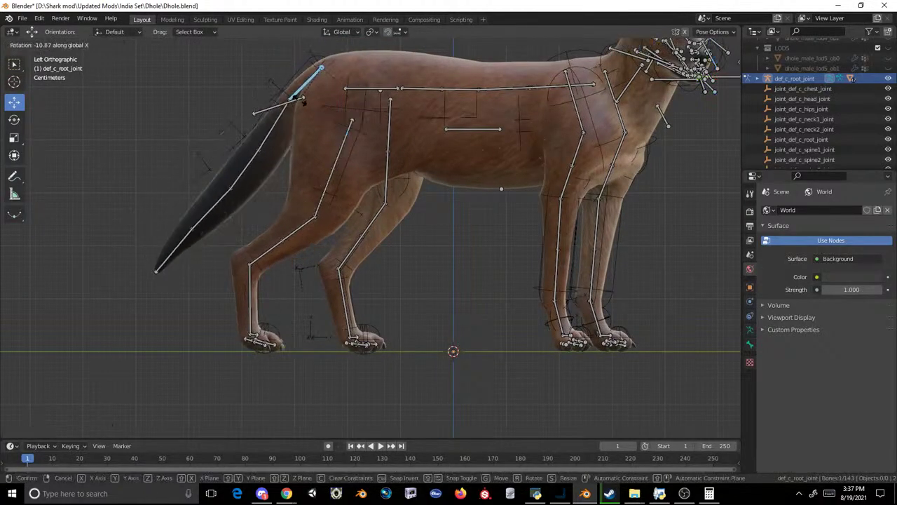
left_click(254, 129)
left_click(263, 138)
key("r")
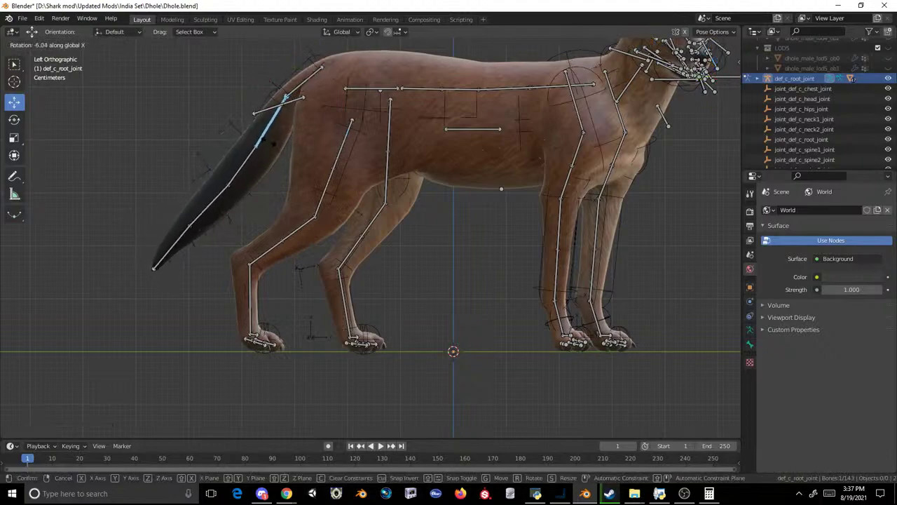
left_click(272, 146)
- Rotate the third, fourth and tip bones of the tail around global X to give the lower tail a smooth curve
left_click(251, 177)
key("r")
left_click(224, 200)
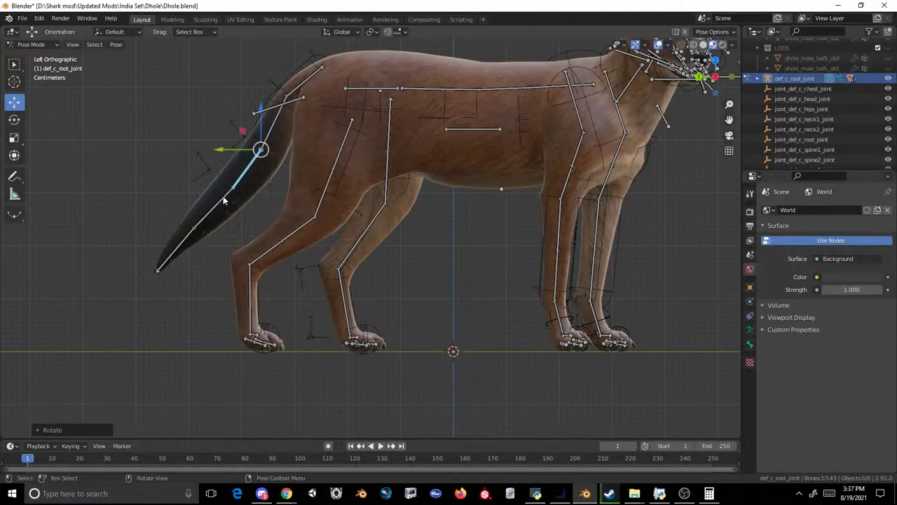
left_click(216, 212)
key("r")
left_click(212, 215)
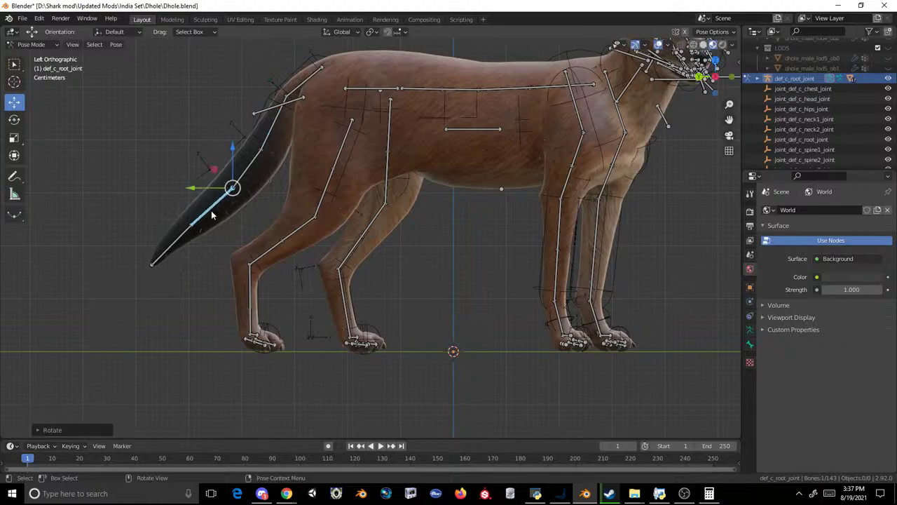
left_click(176, 239)
key("r")
left_click(183, 260)
- Viewing the dhole from behind, refine the tail's curve by rotating its last three bones again
middle_click_drag(184, 259, 249, 240)
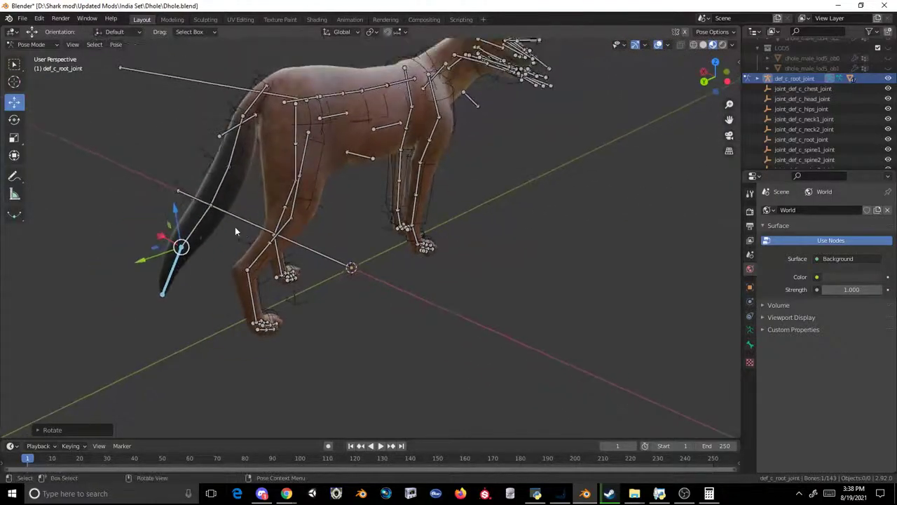
left_click(221, 203)
key("r")
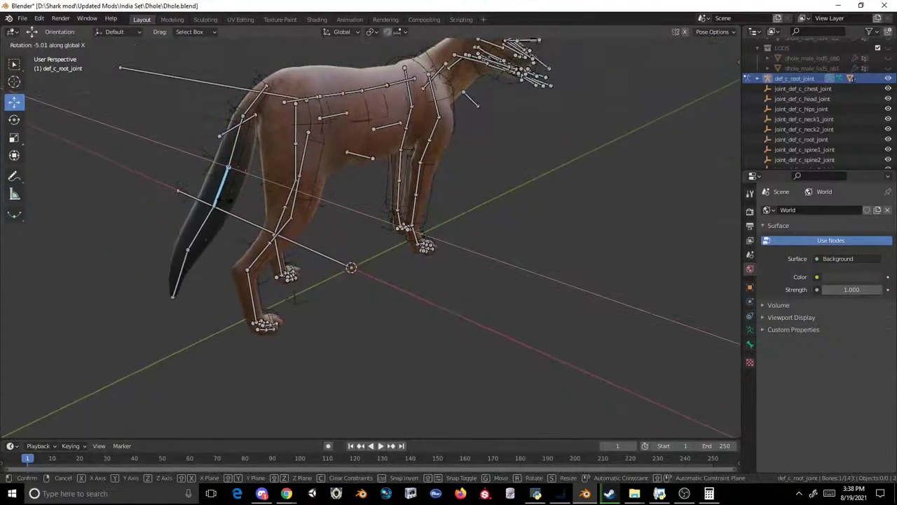
left_click(216, 219)
left_click(206, 238)
key("r")
left_click(200, 256)
left_click(192, 286)
key("r")
left_click(178, 285)
- Hide the armature to examine the whole pose from the front, and show it again
scroll(174, 285, "down", 4)
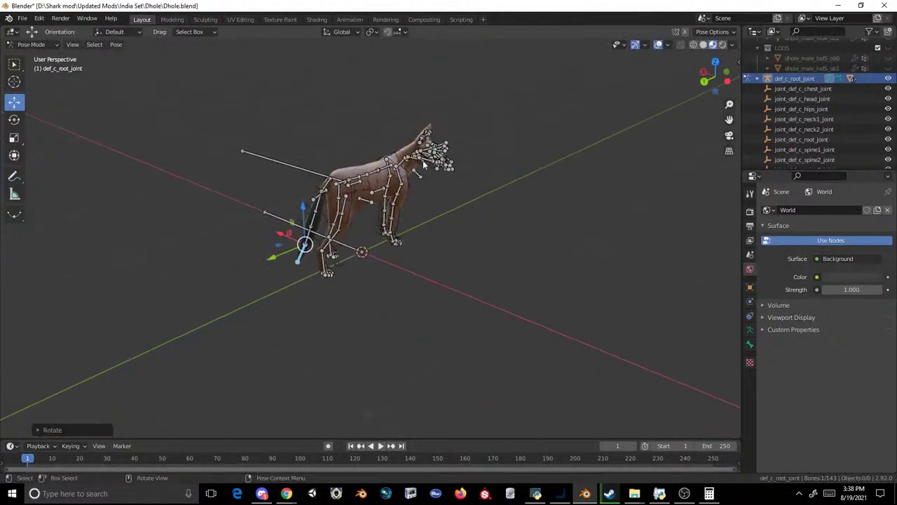
left_click(888, 79)
middle_click_drag(396, 189, 282, 155)
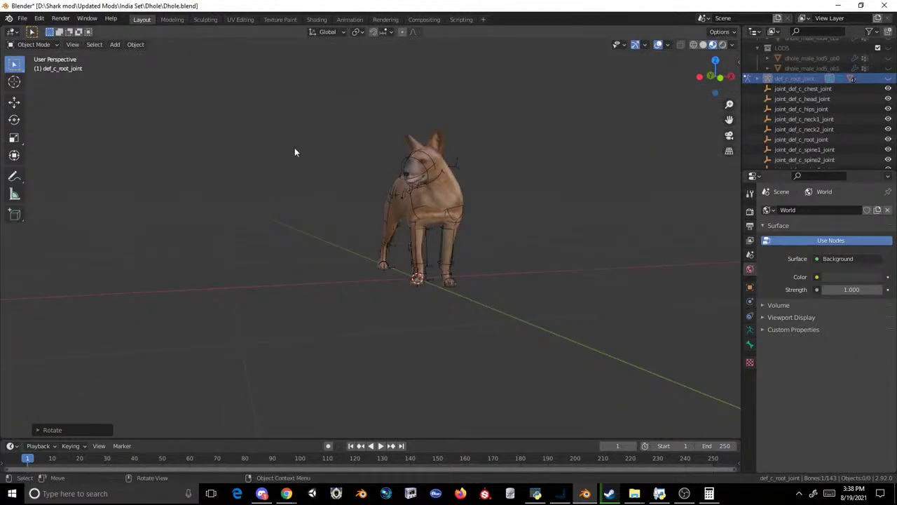
scroll(282, 155, "up", 3)
left_click(889, 78)
- Select the dhole's right shoulder bone and switch to the front orthographic view
scroll(350, 214, "up", 2)
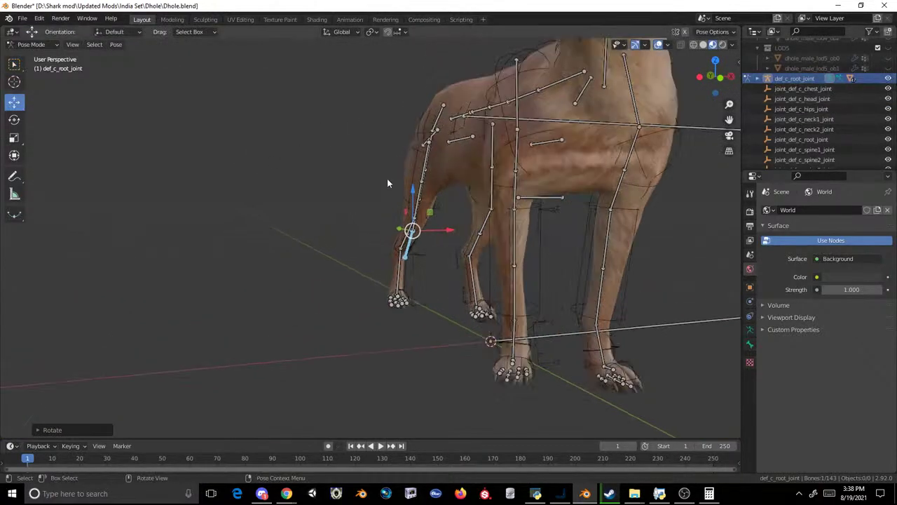
scroll(350, 215, "down", 1)
middle_click_drag(525, 134, 535, 135)
left_click(496, 151)
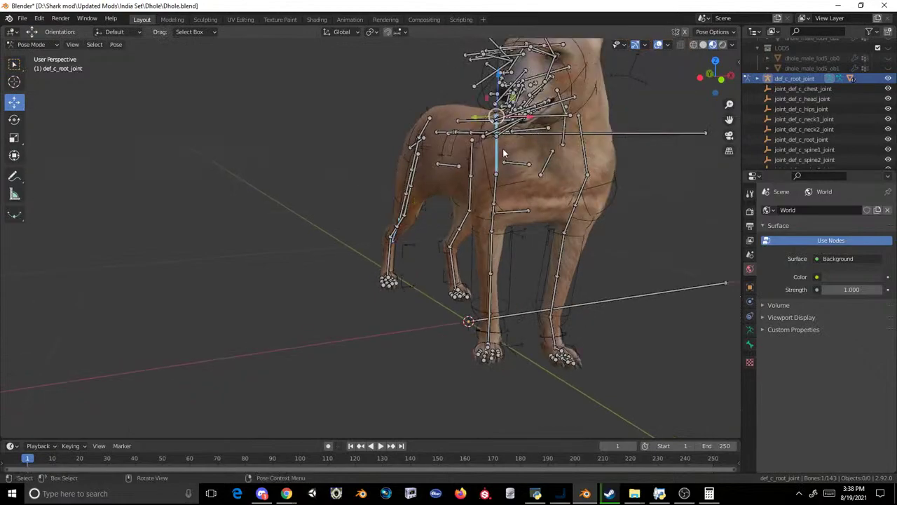
left_click(720, 82)
left_click_drag(486, 72, 507, 54)
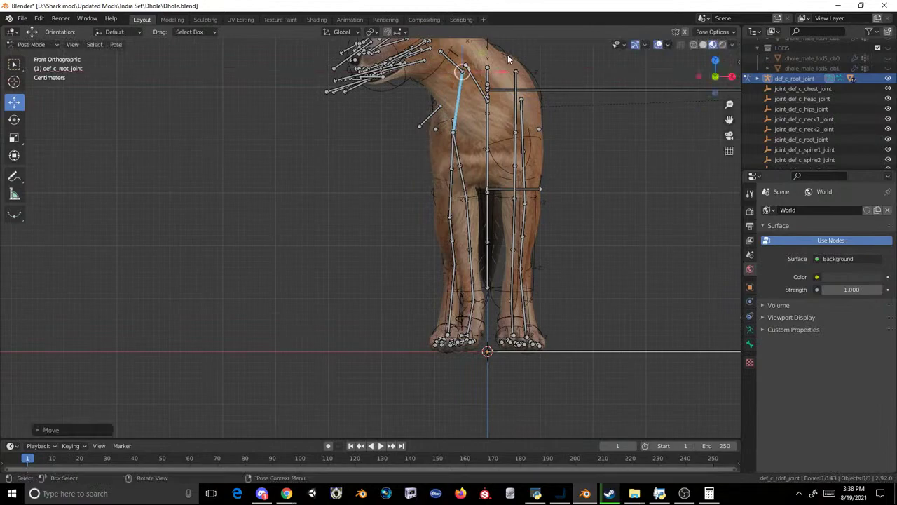
key("ctrl+z")
key("r")
key("x")
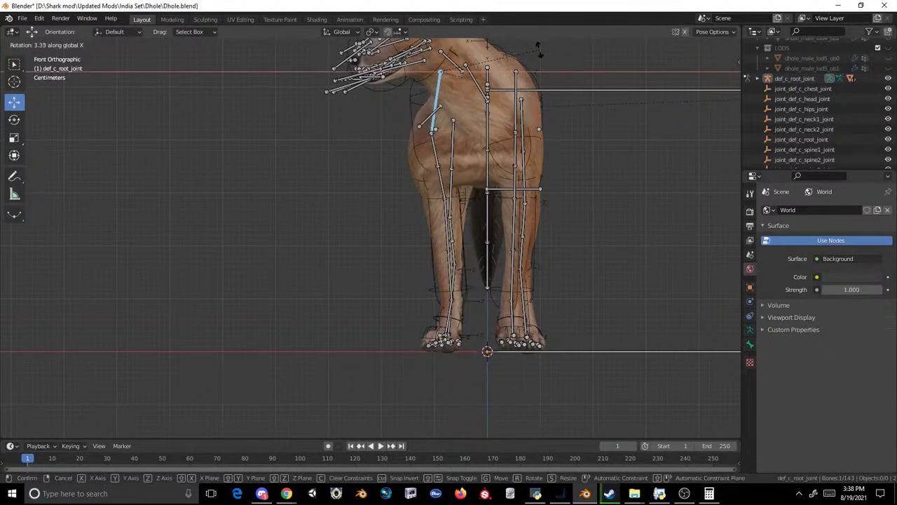
right_click(539, 50)
- Move the right shoulder bone inward along the global X axis to bring the right front leg closer to the centre
left_click_drag(483, 77, 500, 70)
mouse_move(500, 70)
middle_mouse_down()
mouse_move(514, 84)
mouse_move(499, 79)
mouse_move(511, 70)
middle_mouse_up()
left_click(715, 75)
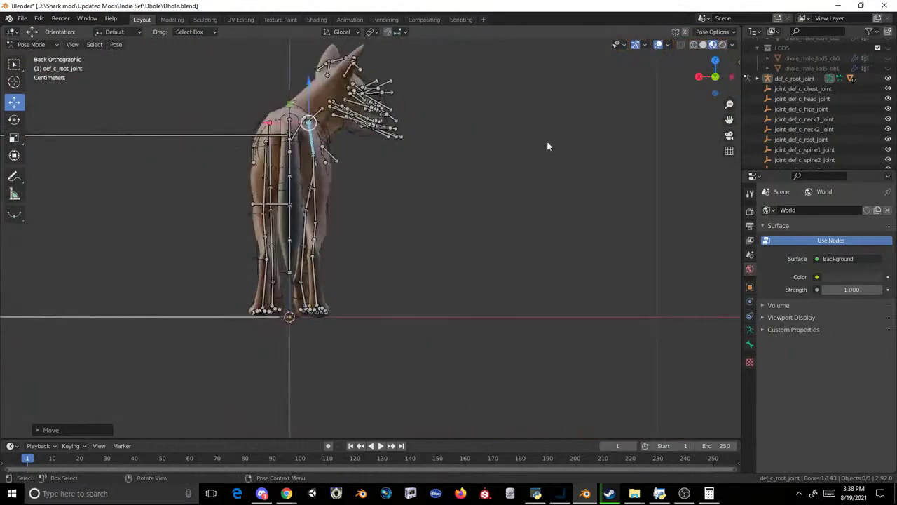
left_click(698, 77)
left_click(715, 77)
- Move the left shoulder bone and the left hind leg's upper bones inward along the global X axis in front orthographic view
middle_click_drag(572, 122, 554, 117)
left_click(620, 89)
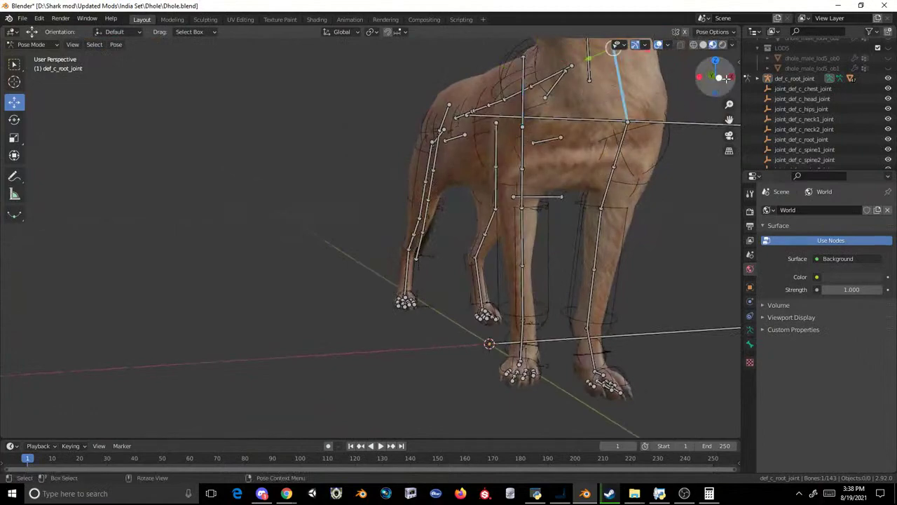
left_click(712, 77)
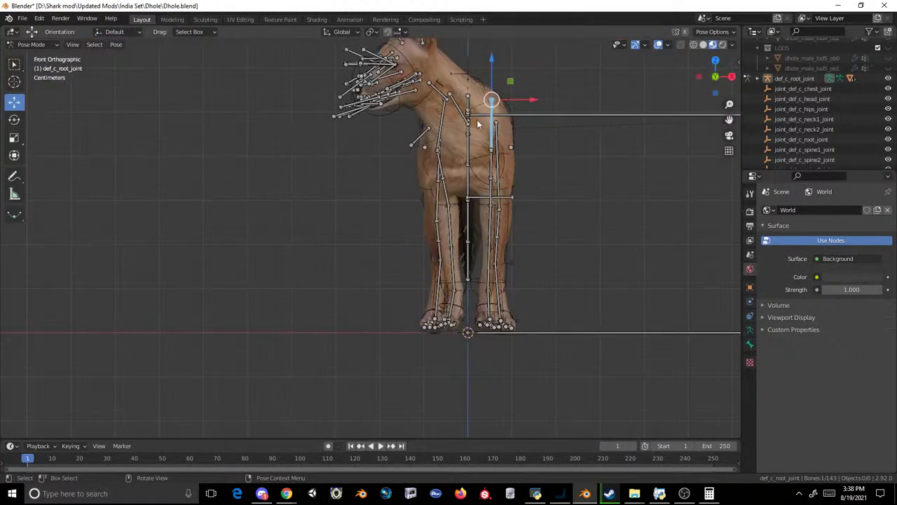
left_click_drag(538, 95, 529, 123)
left_click(499, 139)
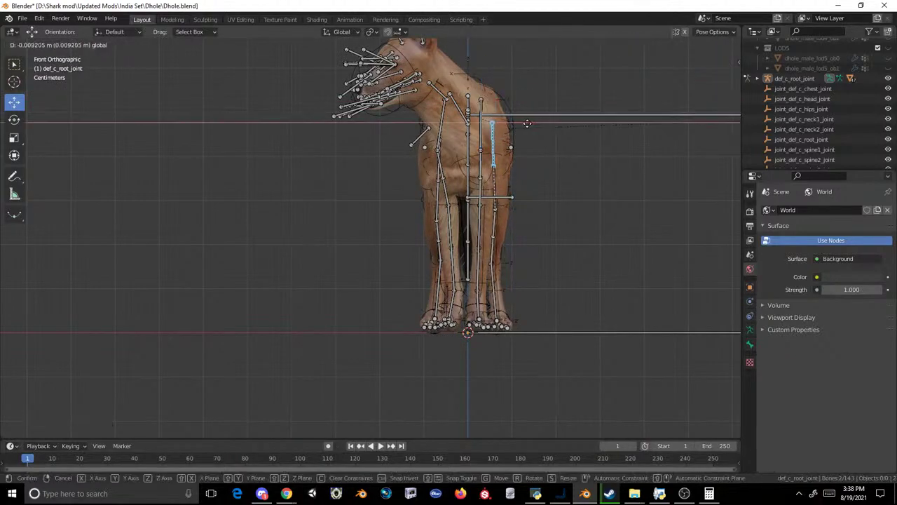
left_click(536, 121)
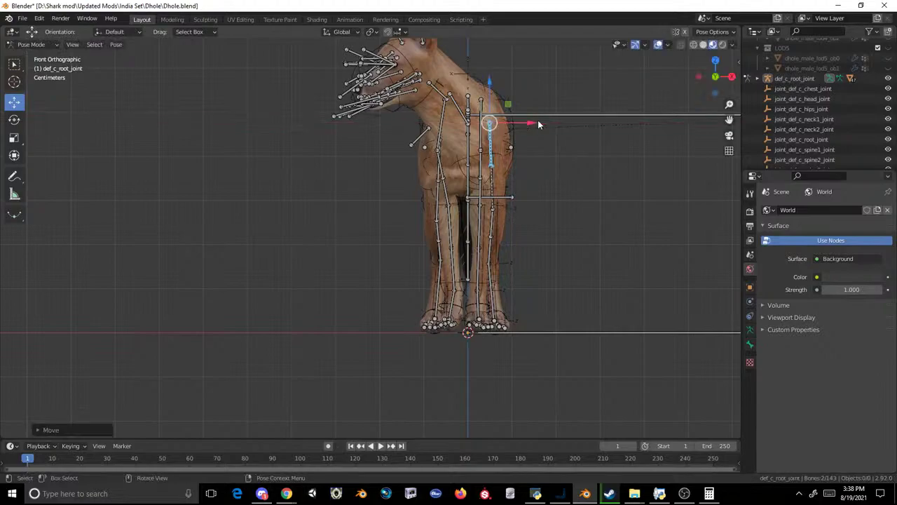
- Hide the armature and examine the whole pose from both sides and the head up close
left_click(888, 78)
mouse_move(561, 145)
middle_mouse_down()
mouse_move(463, 172)
mouse_move(390, 176)
mouse_move(629, 164)
mouse_move(587, 162)
mouse_move(553, 184)
mouse_move(512, 176)
mouse_move(563, 145)
middle_mouse_up()
scroll(562, 145, "up", 5)
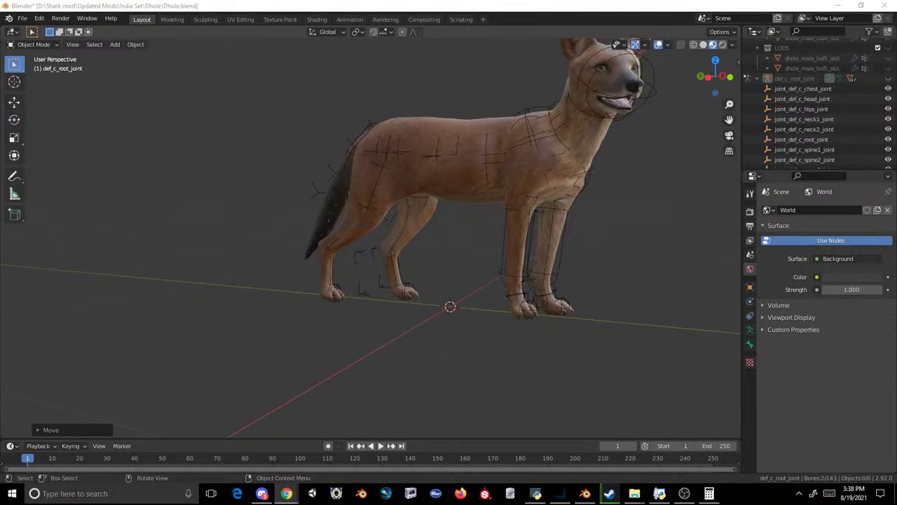
scroll(463, 150, "down", 2)
middle_click_drag(464, 150, 556, 177)
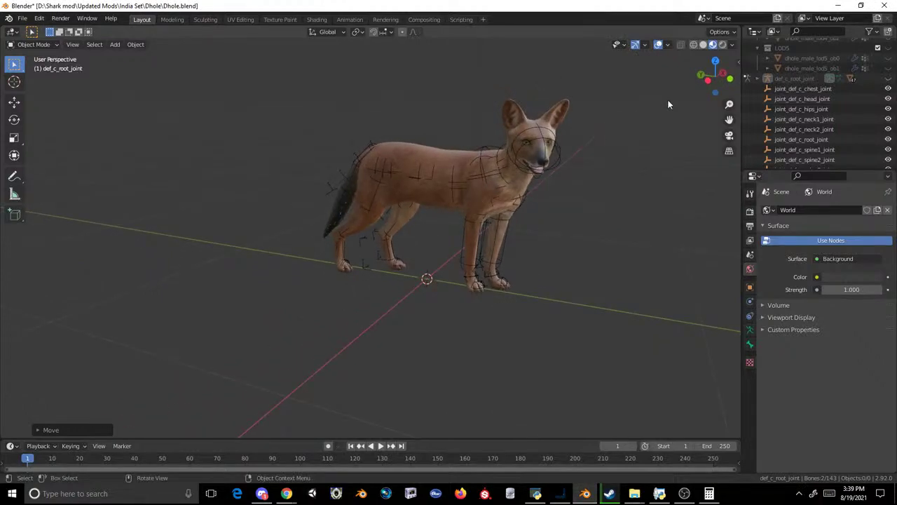
left_click(722, 73)
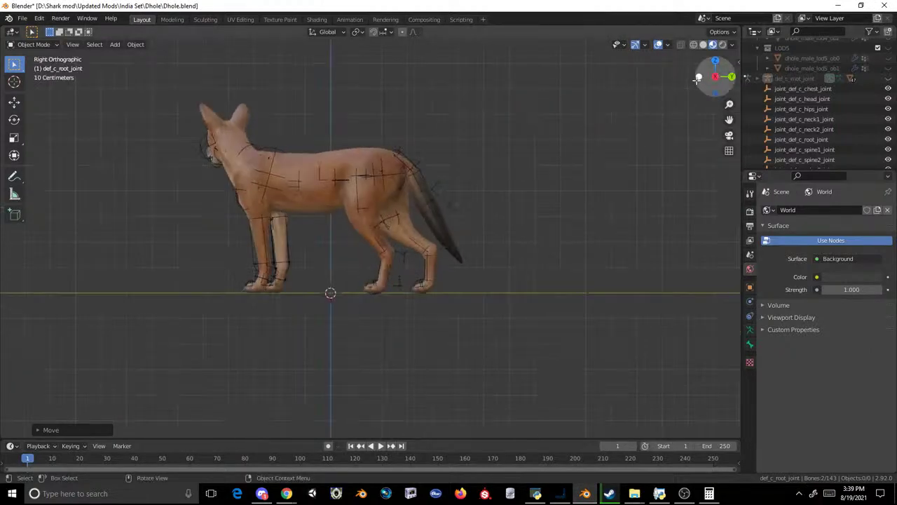
left_click(698, 79)
left_click(698, 79)
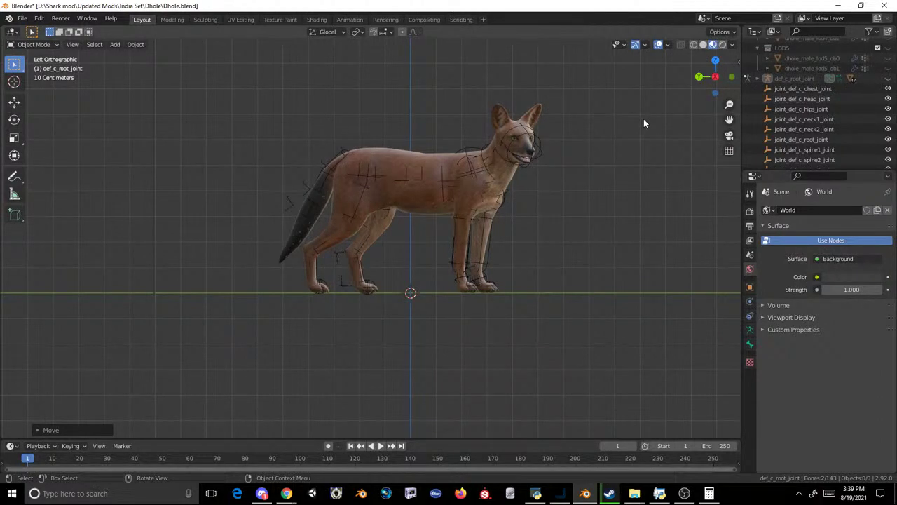
middle_click_drag(643, 124, 472, 176, "shift")
scroll(576, 124, "up", 6)
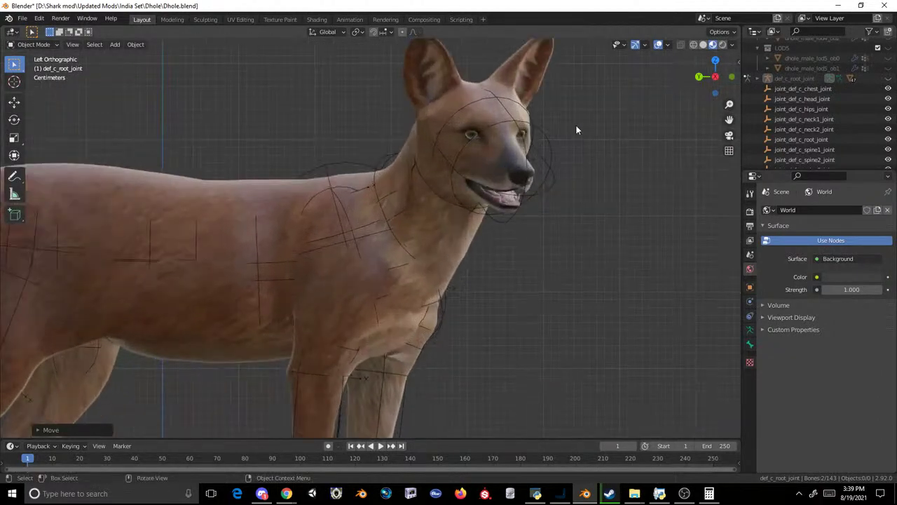
scroll(566, 144, "down", 2)
key("ctrl+Tab")
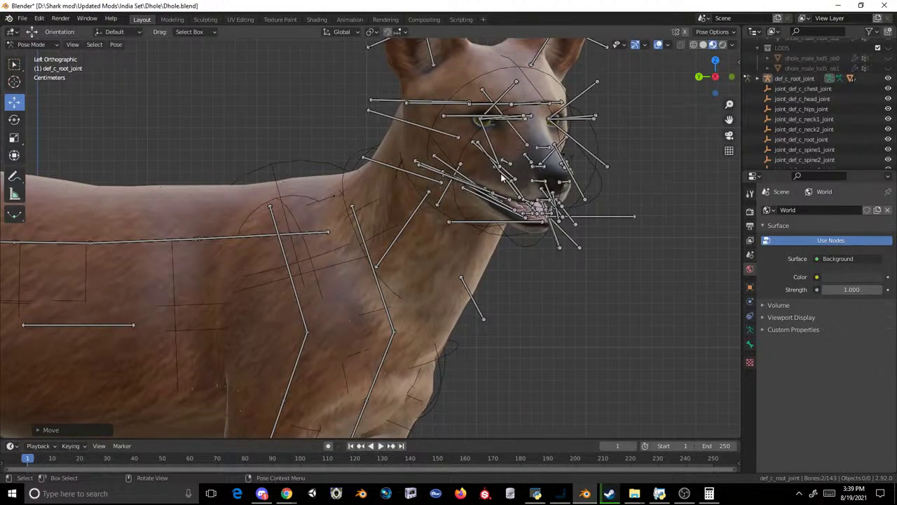
left_click_drag(489, 157, 480, 172)
key("r")
key("x")
right_click(501, 181)
scroll(502, 181, "up", 3)
left_click_drag(531, 124, 525, 135)
key("r")
key("x")
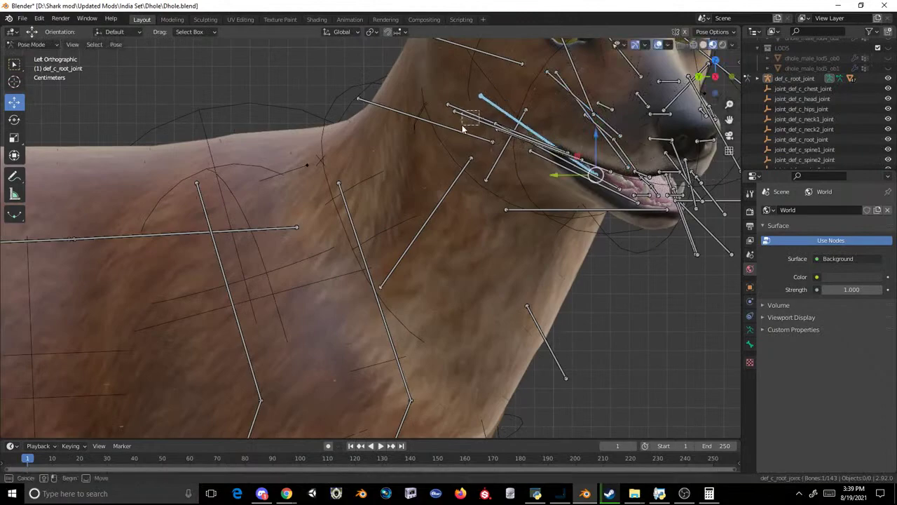
right_click(537, 137)
left_click_drag(464, 127, 460, 147)
key("r")
key("x")
right_click(470, 141)
left_click_drag(608, 126, 600, 142)
key("r")
right_click(599, 138)
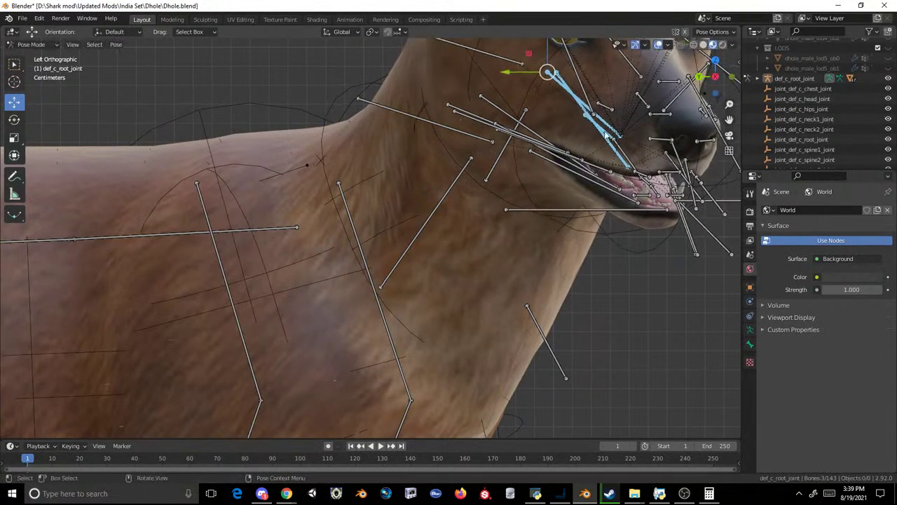
key("r")
right_click(610, 133)
- Try to close the mouth by rotating the two selected jaw-area bones about the global X axis, and undo it
key("r")
key("x")
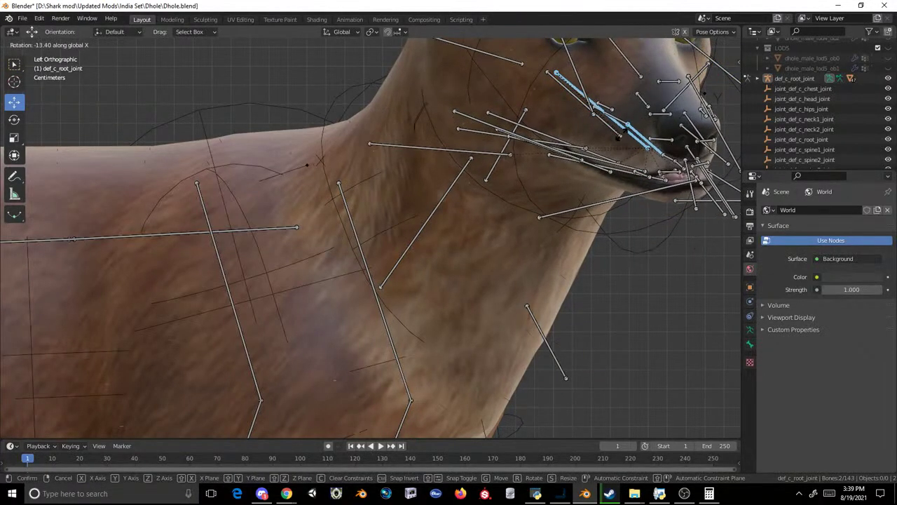
key("Return")
key("r")
key("z")
right_click(612, 145)
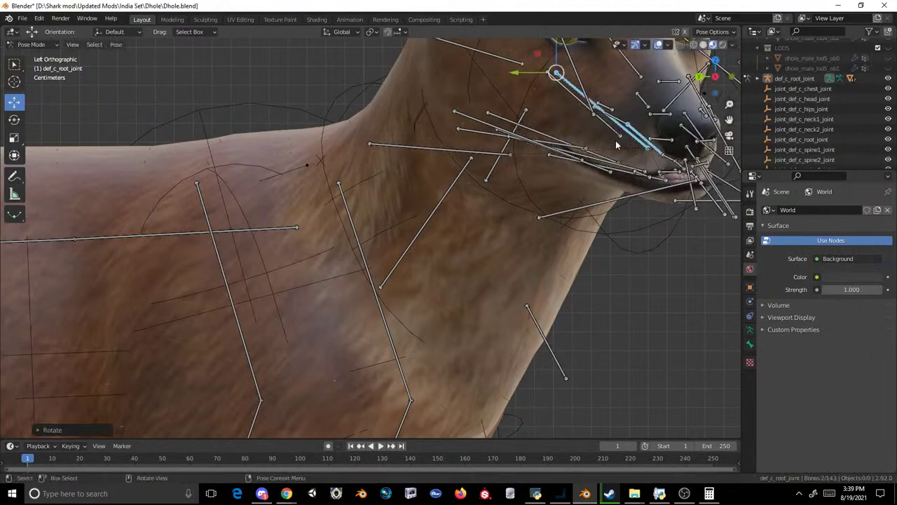
key("ctrl+z")
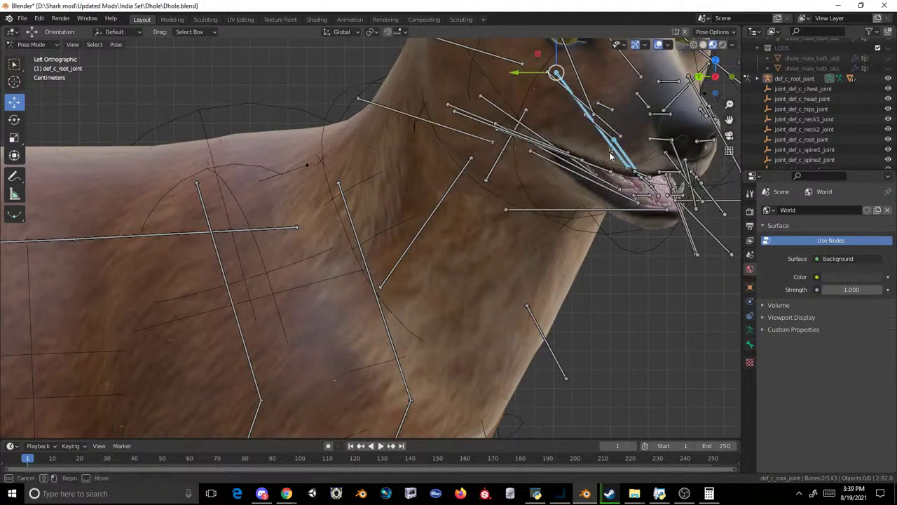
- Try adjusting the dhole's jaw bone alone with small rotations about the global X and Z axes
key("r")
key("x")
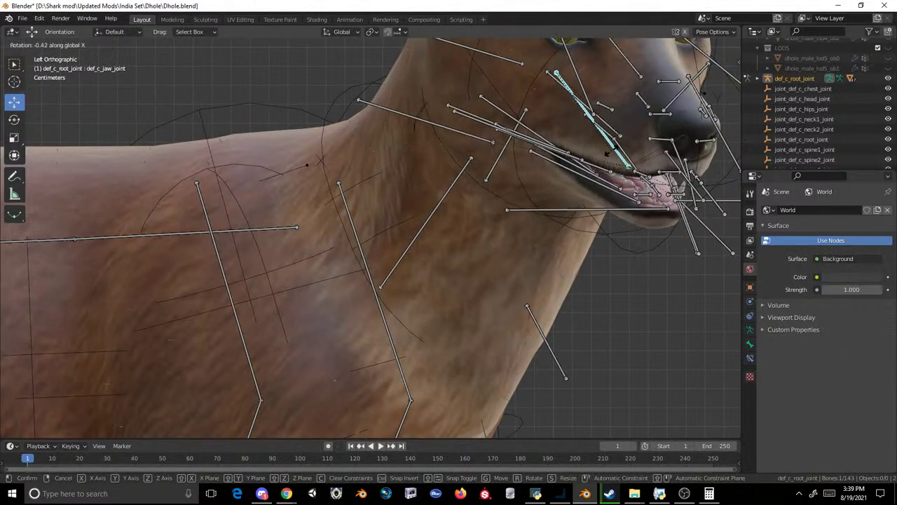
left_click(621, 146)
middle_click_drag(624, 151, 598, 192)
key("r")
key("x")
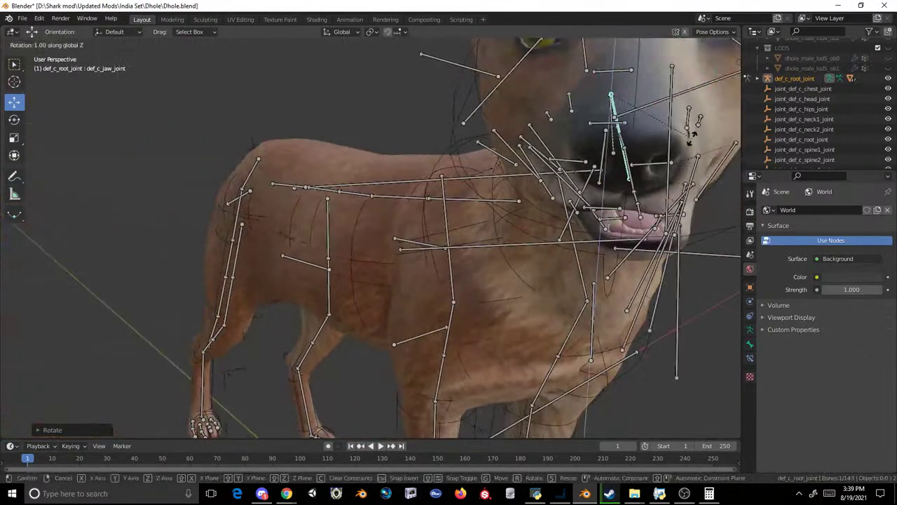
left_click(684, 152)
- Try to bring the mouth nearly closed by rotating the jaw bone further, ending with about 3 degrees about the global X axis
key("r")
key("z")
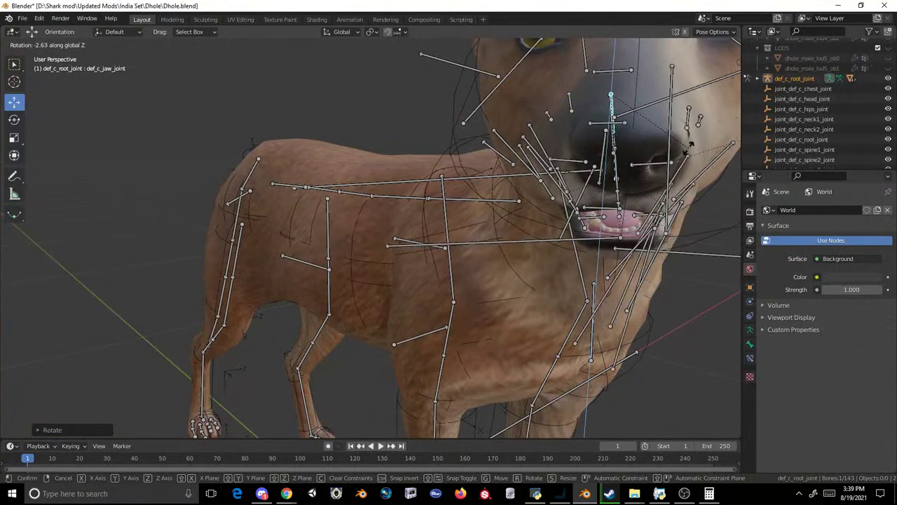
key("y")
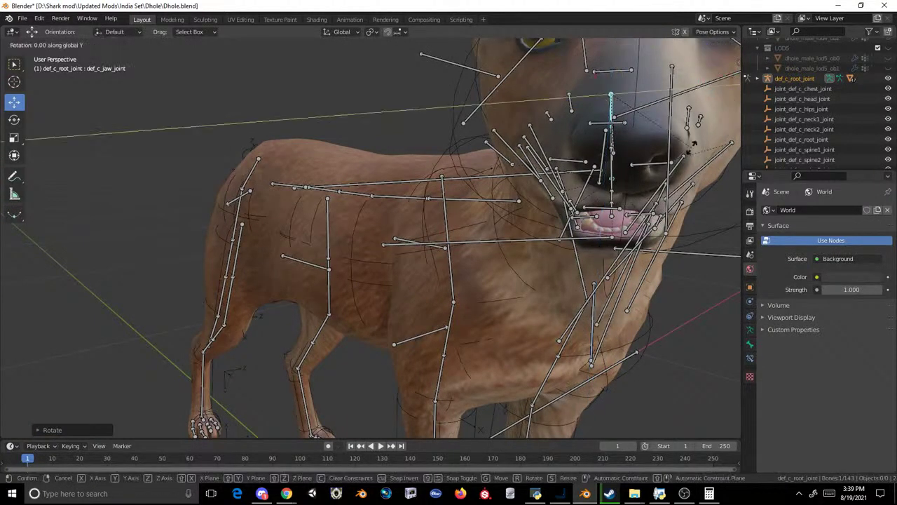
key("z")
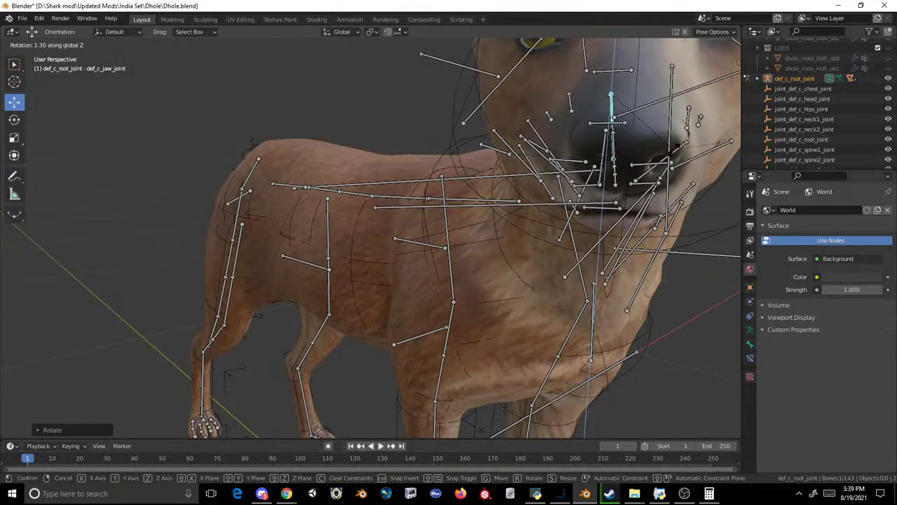
key("x")
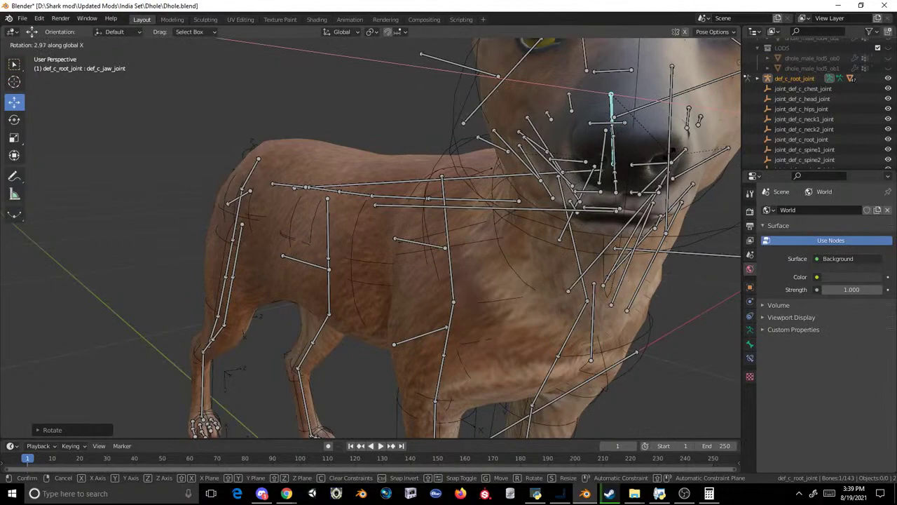
key("Return")
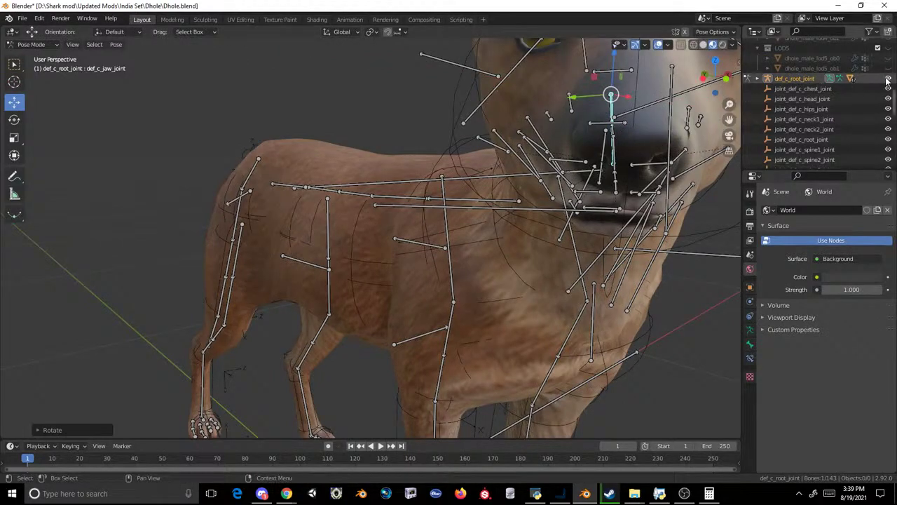
- Examine the adjusted jaw from the front and side of the head, and return to posing
key("ctrl+Tab")
scroll(527, 152, "down", 5)
middle_click_drag(527, 152, 412, 156)
scroll(412, 156, "up", 5)
key("ctrl+Tab")
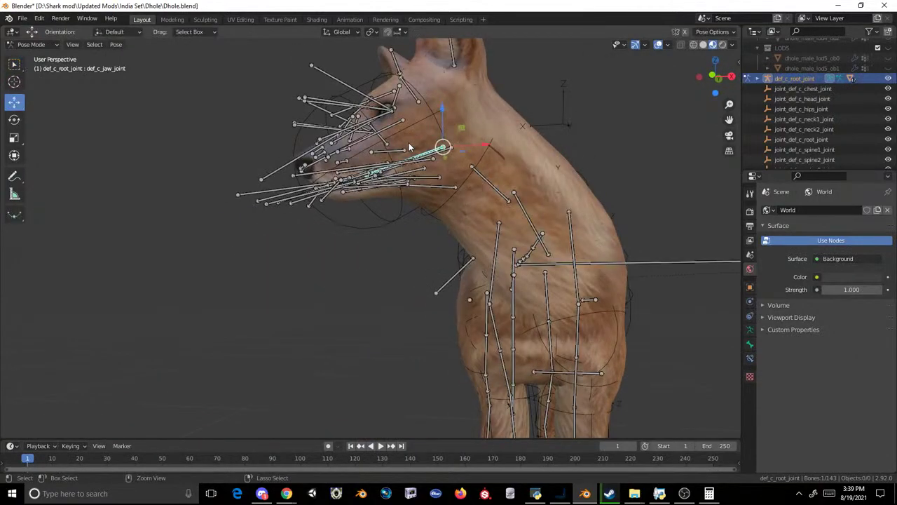
- Undo the jaw bone rotations, checking the mouth with the armature hidden in between
key("ctrl+z")
key("ctrl+z")
key("ctrl+z")
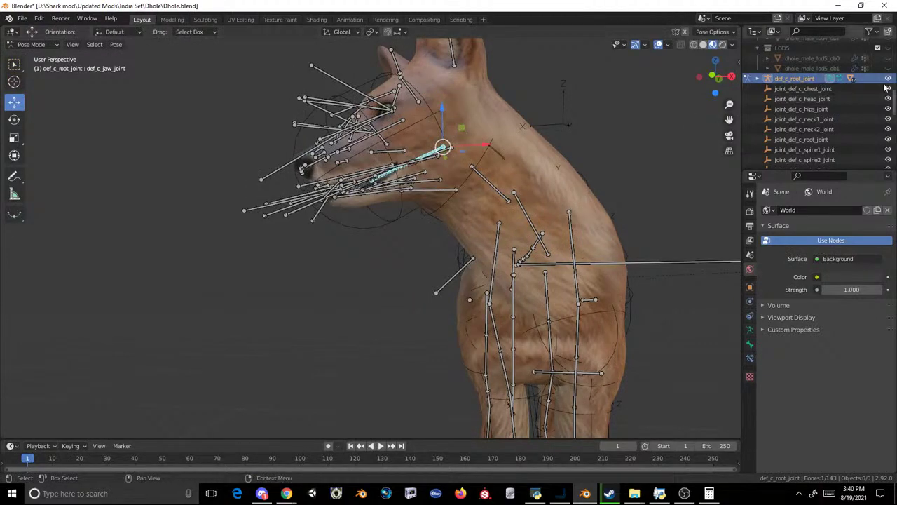
left_click(888, 77)
middle_click_drag(356, 193, 454, 188)
key("ctrl+z")
key("ctrl+z")
key("ctrl+z")
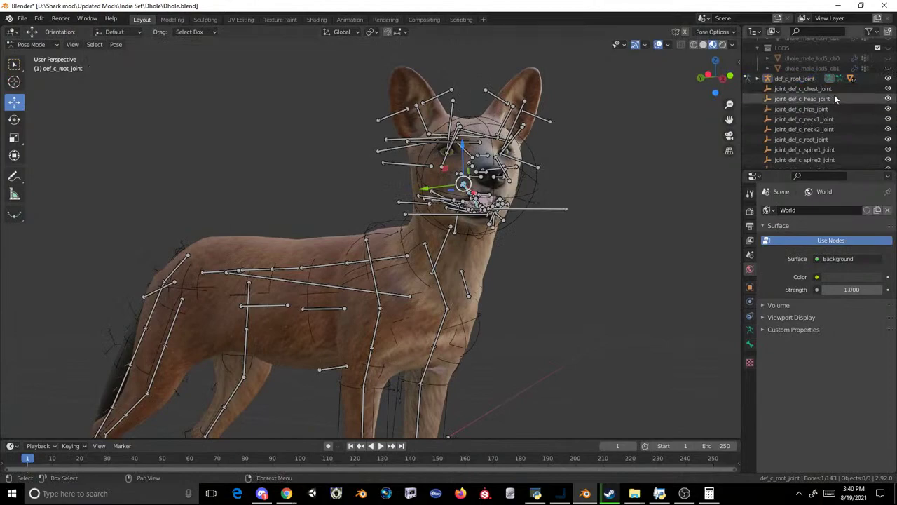
- Hide the armature and apply the armature modifier on the dhole_male_lod0_ob0 mesh
left_click(888, 77)
scroll(578, 181, "down", 4)
middle_click_drag(579, 181, 476, 170)
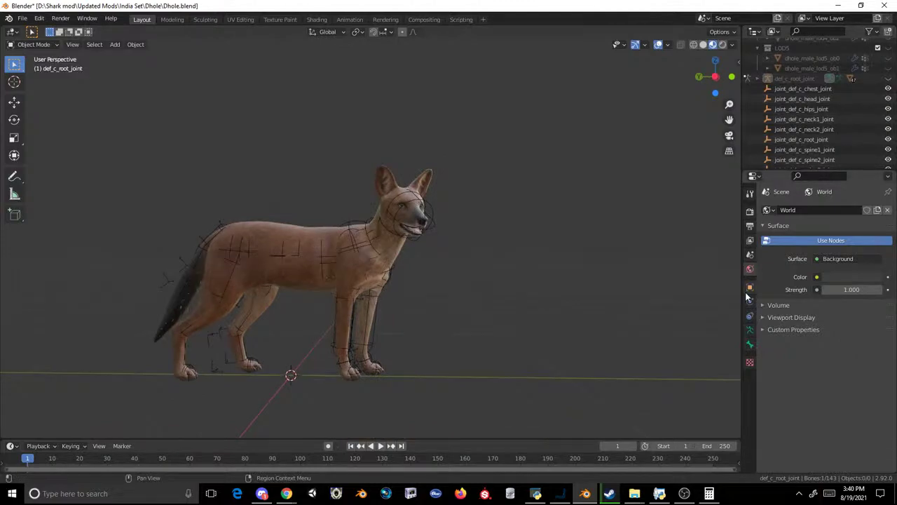
left_click(342, 242)
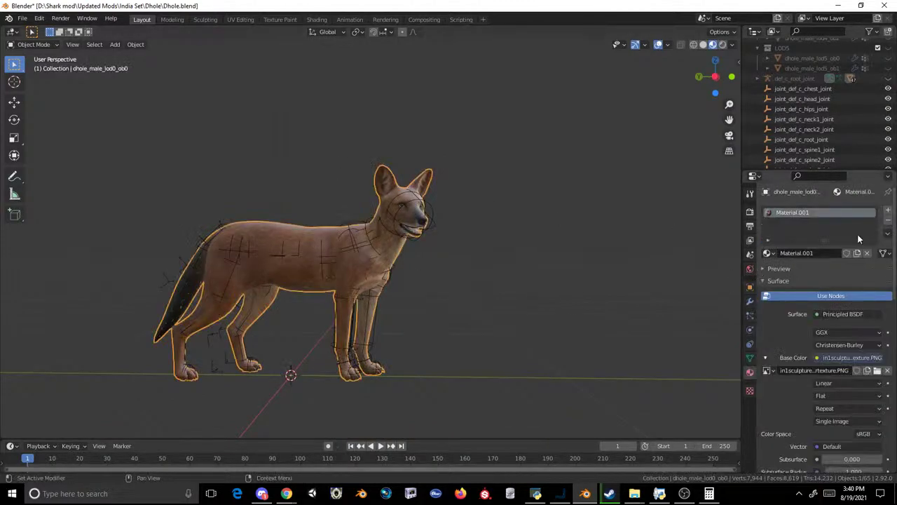
left_click(750, 302)
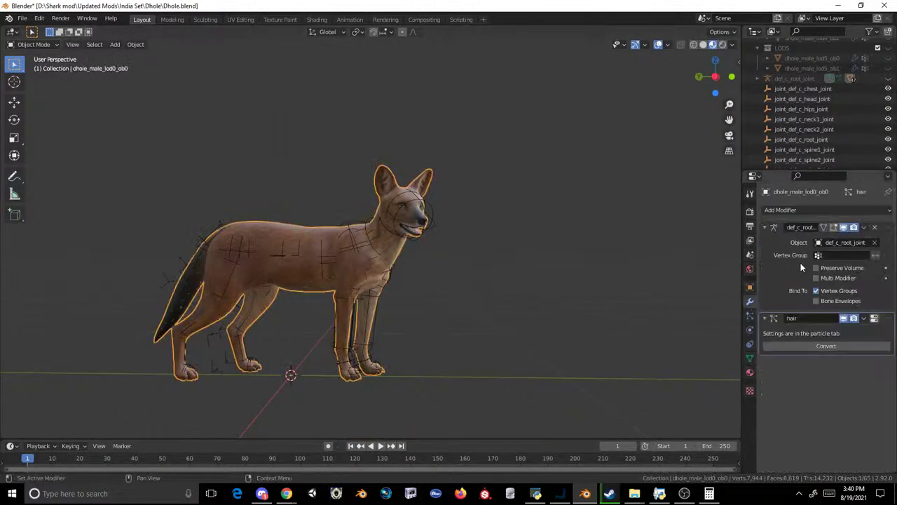
left_click(750, 372)
scroll(833, 228, "down", 4)
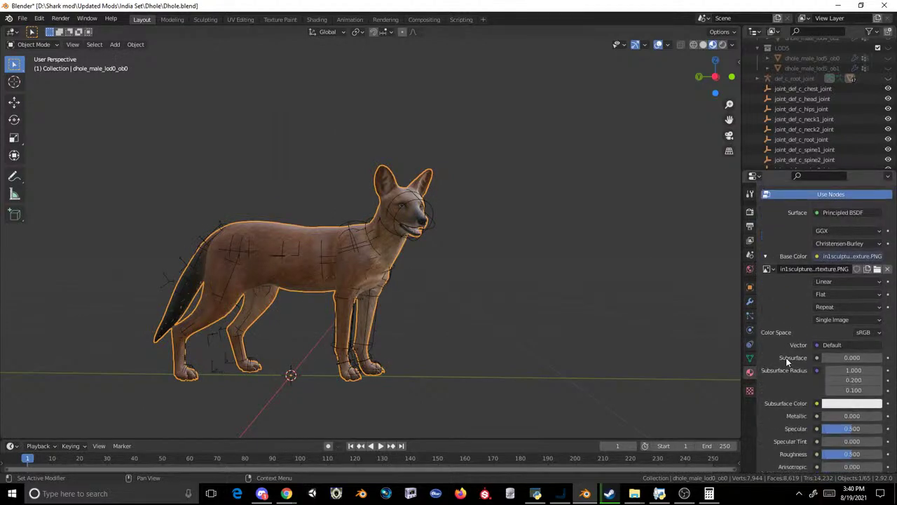
left_click(751, 301)
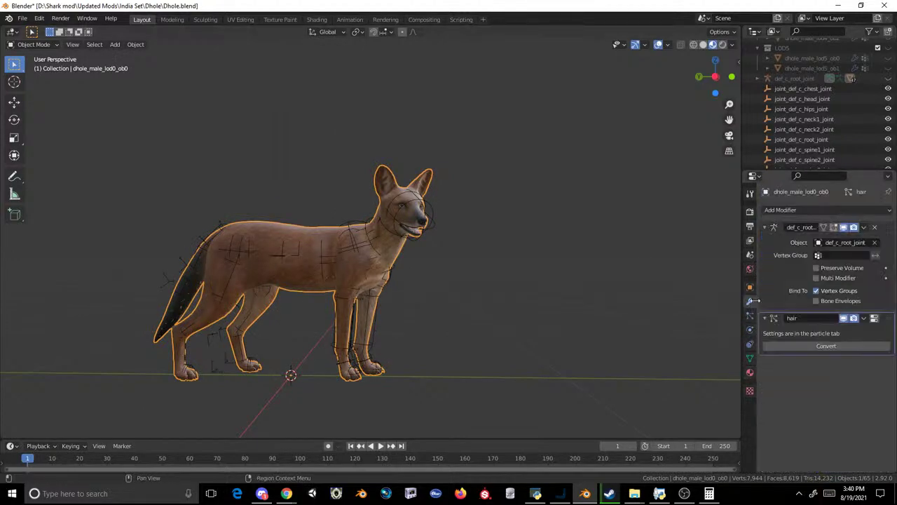
left_click(862, 227)
left_click(820, 290)
- Delete all the lower-detail dhole meshes, from dhole_male_lod1_ob0 through the LOD5 objects
scroll(801, 84, "up", 1)
left_click(805, 90)
scroll(802, 112, "down", 5)
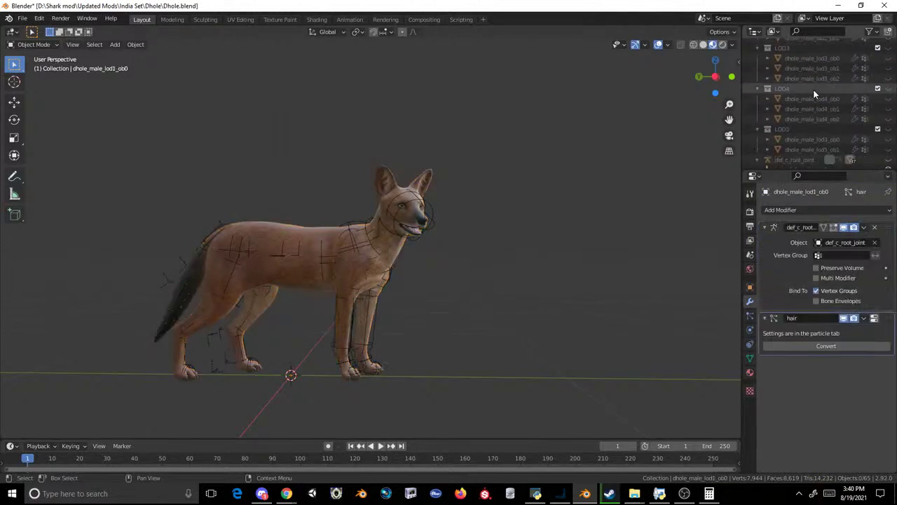
scroll(801, 118, "up", 2)
left_click(803, 108, "shift")
key("Delete")
- Delete the joint empties from joint_def_c_chest_joint through joint_def_rearLegUpr_joint.R
scroll(803, 108, "up", 6)
left_click(797, 57)
scroll(811, 92, "down", 5)
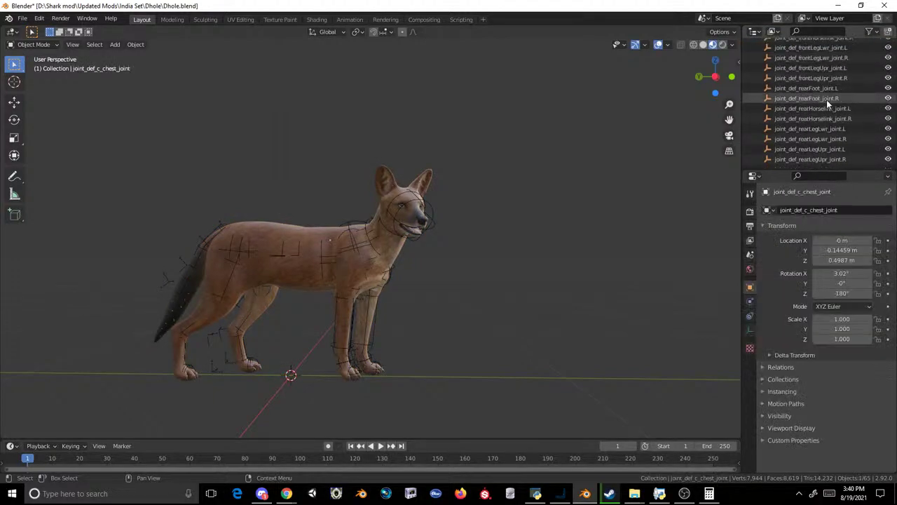
left_click(816, 159, "shift")
key("Delete")
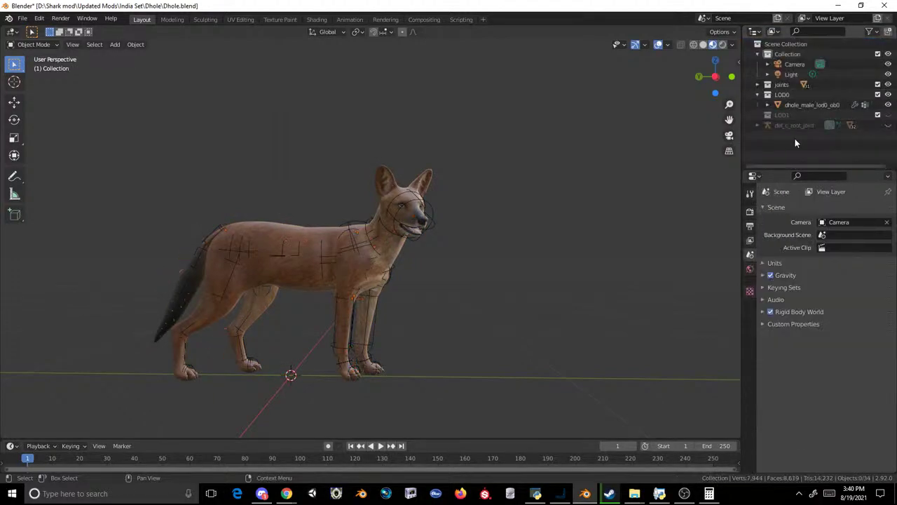
- Delete the def_c_root_joint armature and all the joint physics meshes released from it, keeping only the dhole mesh
left_click(787, 125)
key("Delete")
left_click(789, 125)
key("Delete")
left_click(798, 125)
scroll(798, 126, "down", 8)
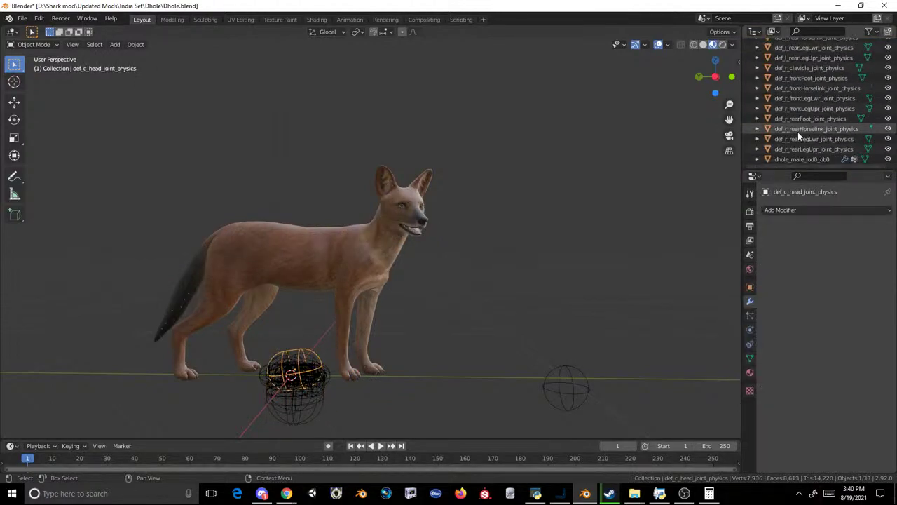
left_click(804, 149, "shift")
key("Delete")
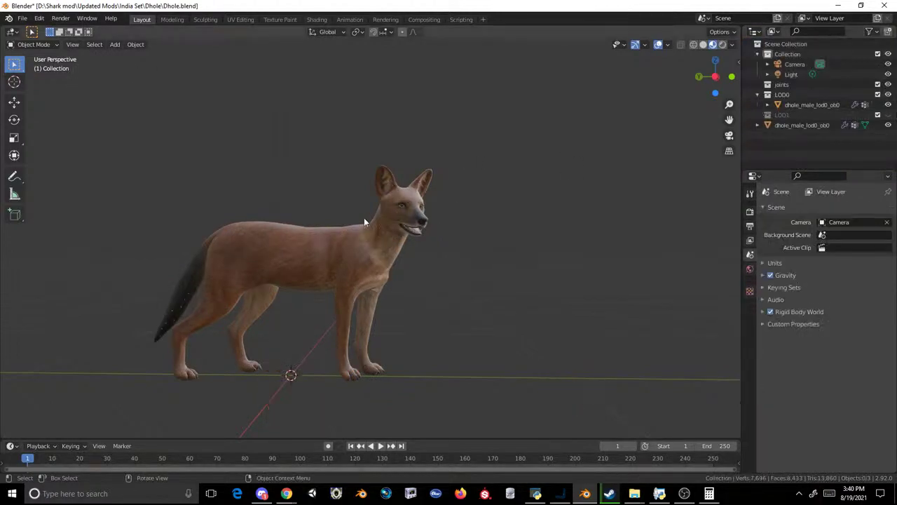
left_click(335, 229)
left_click(22, 18)
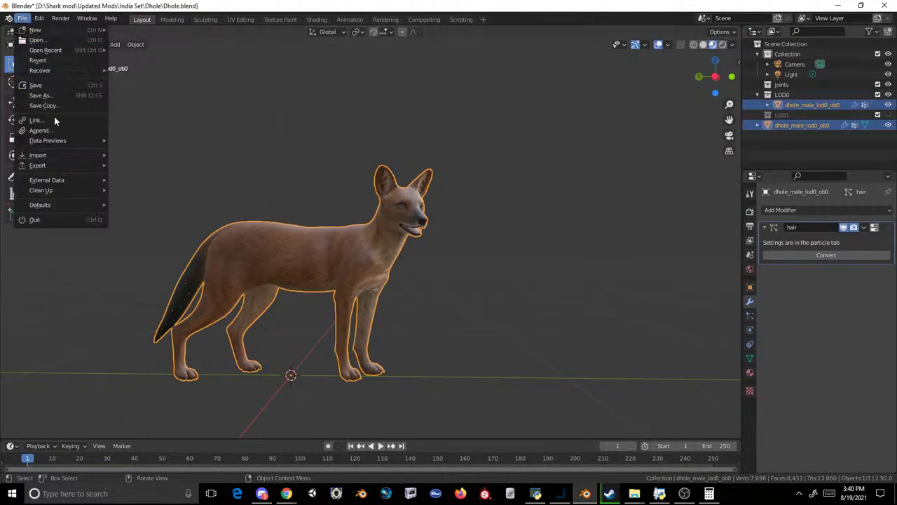
mouse_move(70, 164)
left_click(161, 262)
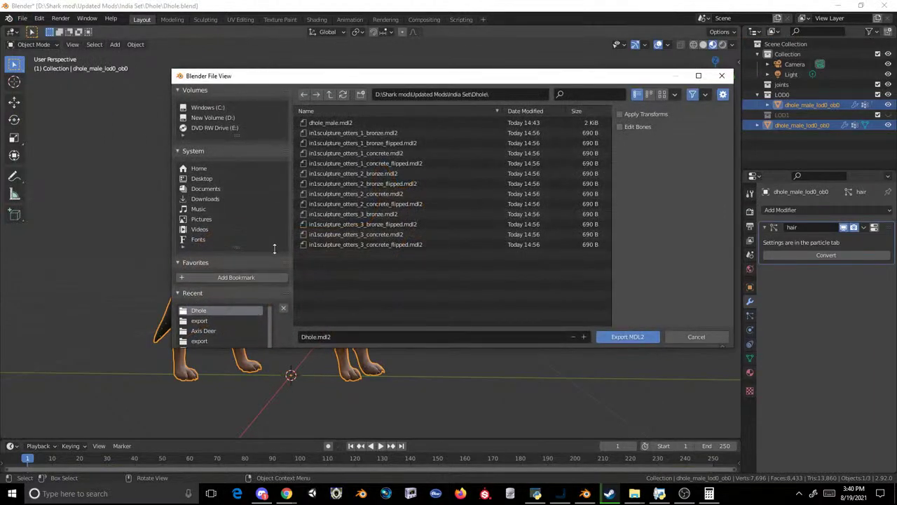
left_click(633, 337)
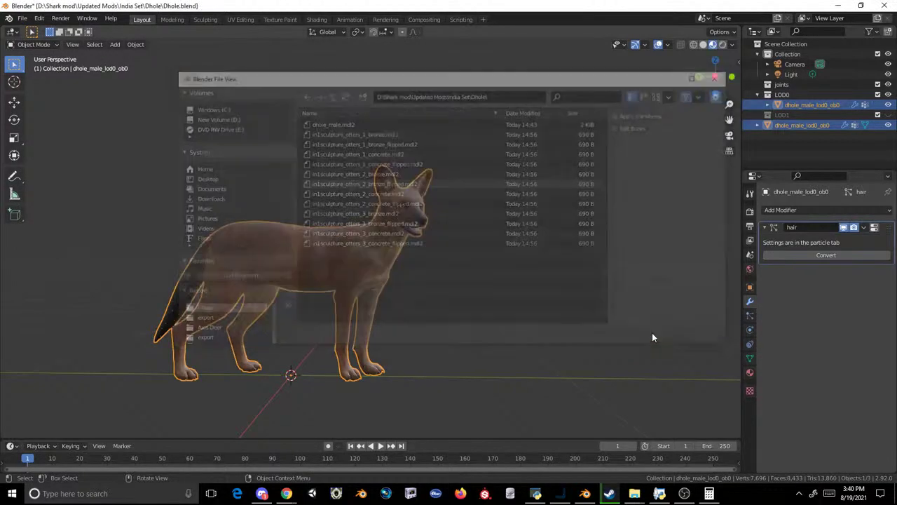
- Export the posed dhole mesh in Wavefront OBJ format as Dhole3.obj in the Dhole folder
left_click(22, 19)
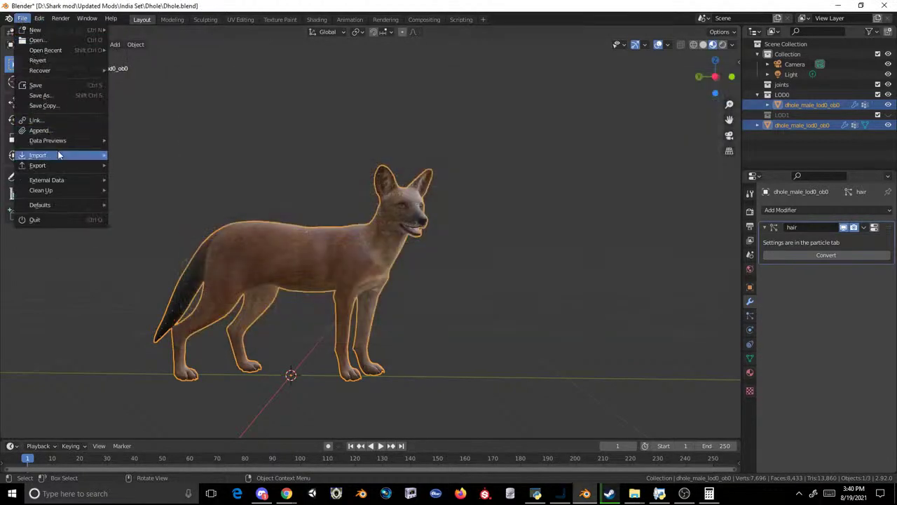
mouse_move(66, 164)
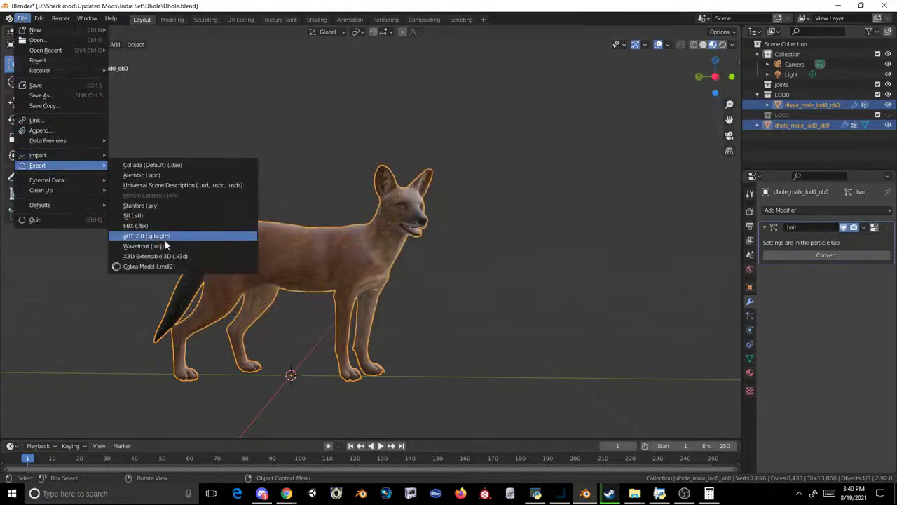
left_click(165, 244)
left_click(324, 153)
left_click(327, 337)
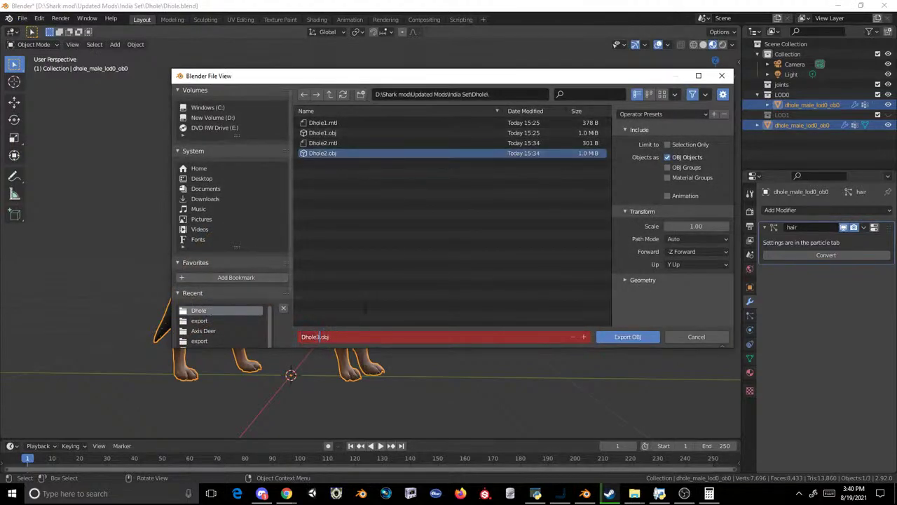
left_click(364, 309)
left_click(616, 337)
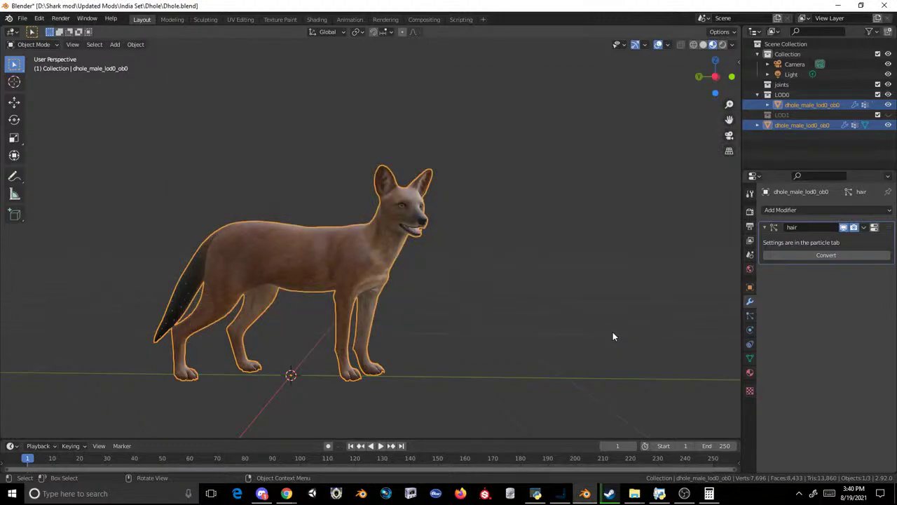
- Start a new General file without saving the current one, and delete the default cube
left_click(22, 19)
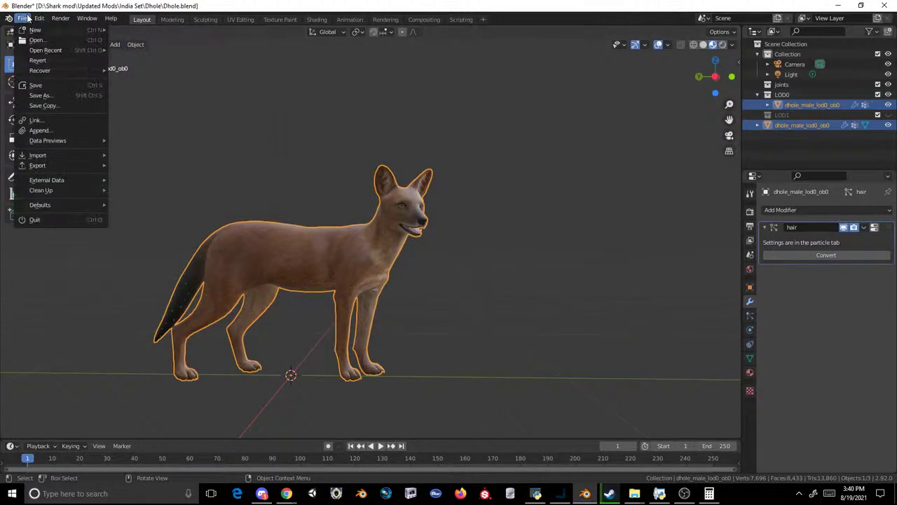
left_click(21, 20)
left_click(21, 19)
mouse_move(42, 28)
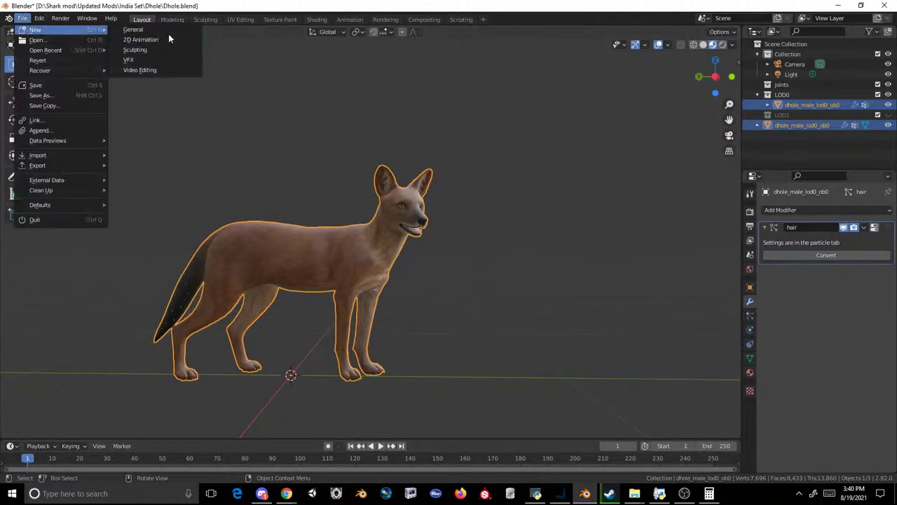
left_click(167, 33)
left_click(465, 265)
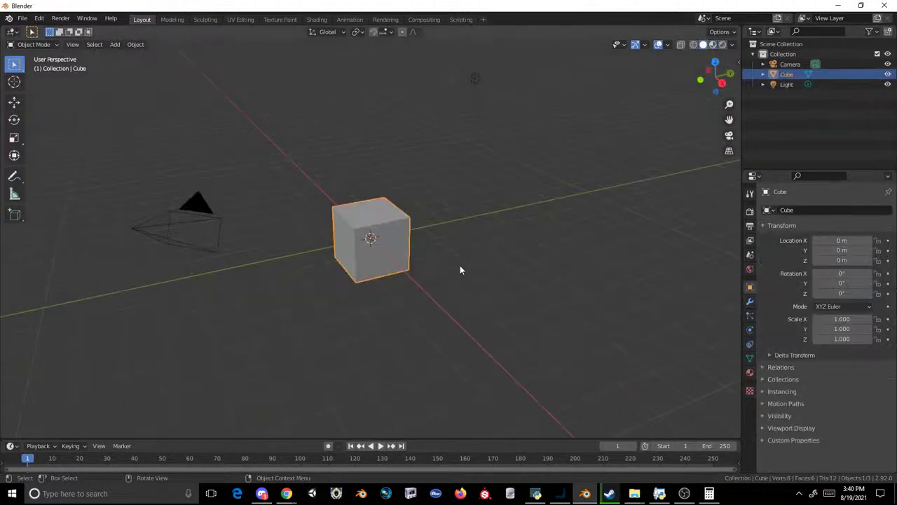
key("Delete")
- Import the Cobra model in1sculpture_otters_1_bronze.mdl2 from the Dhole folder
left_click(23, 19)
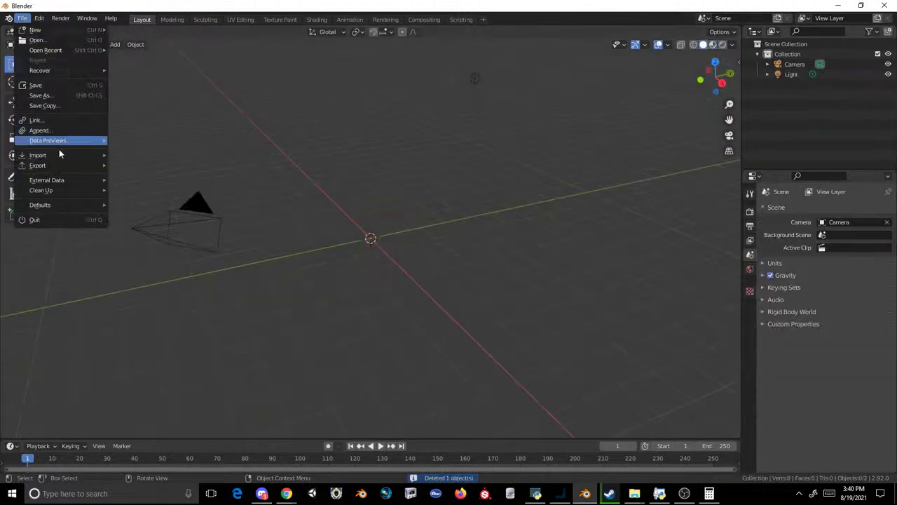
mouse_move(63, 155)
left_click(168, 266)
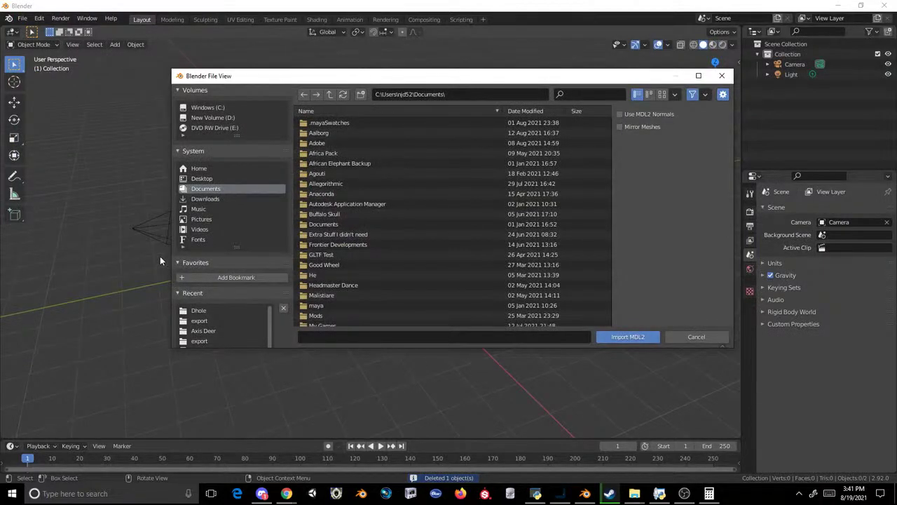
left_click(203, 310)
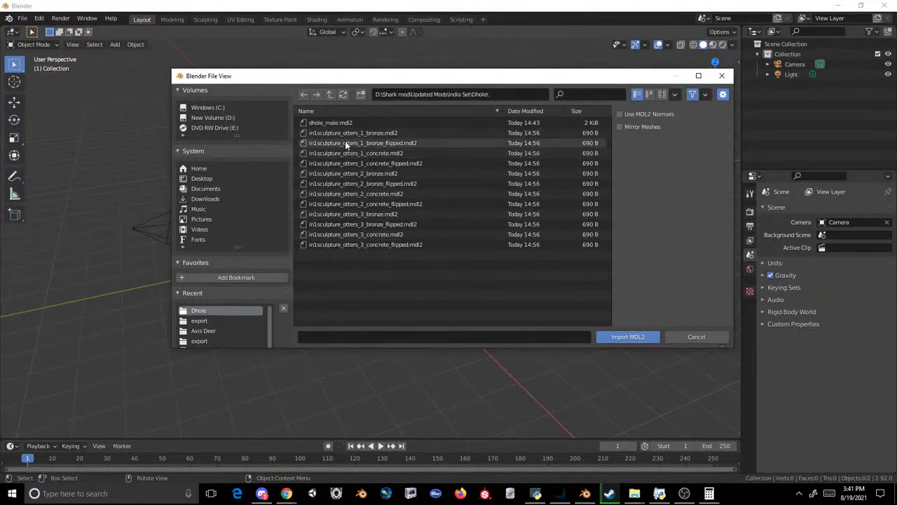
double_click(346, 134)
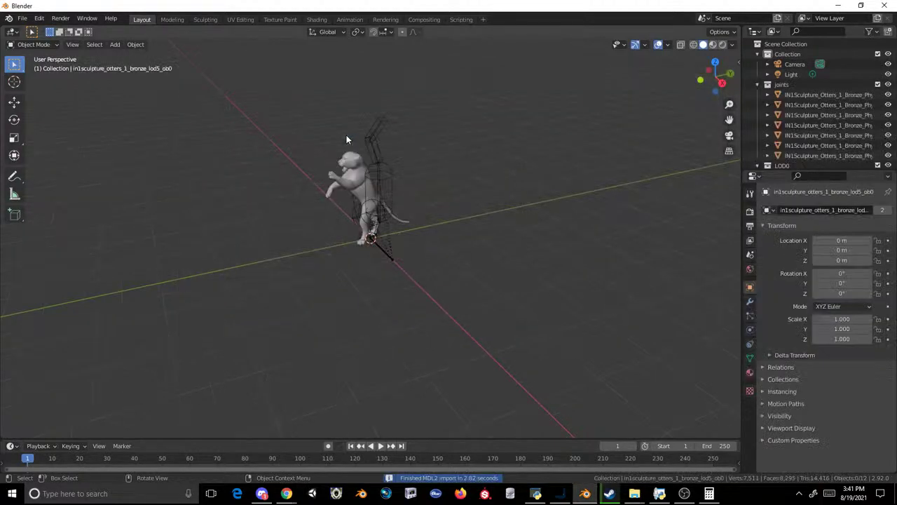
- Try importing Dhole1.obj alongside the sculpture, and undo the import
left_click(22, 19)
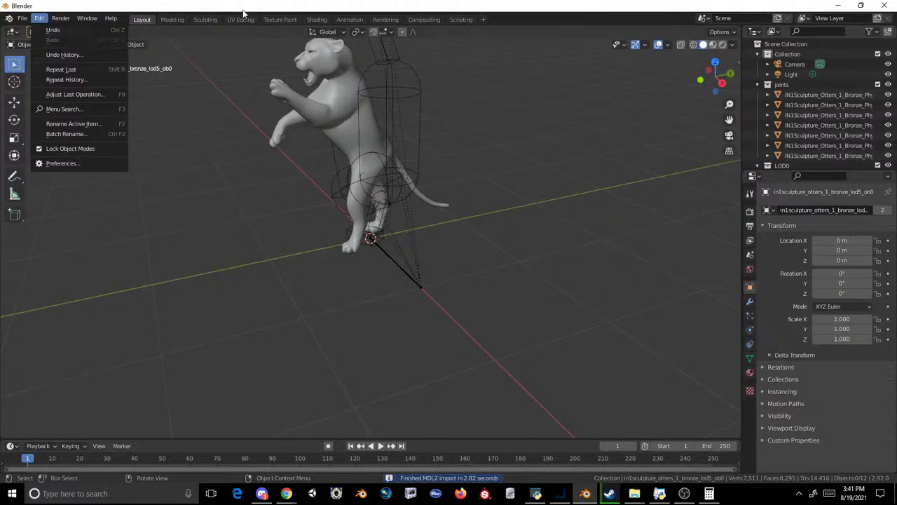
left_click(22, 18)
mouse_move(63, 155)
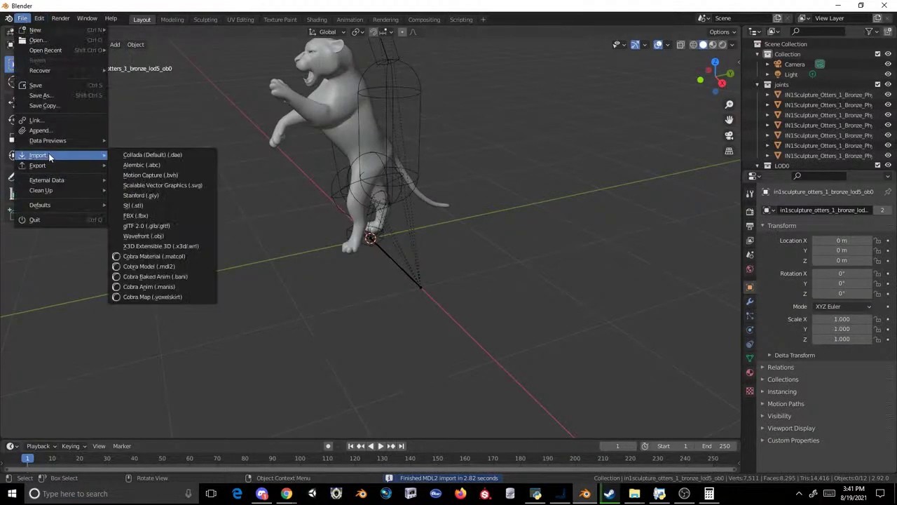
left_click(165, 226)
left_click(228, 309)
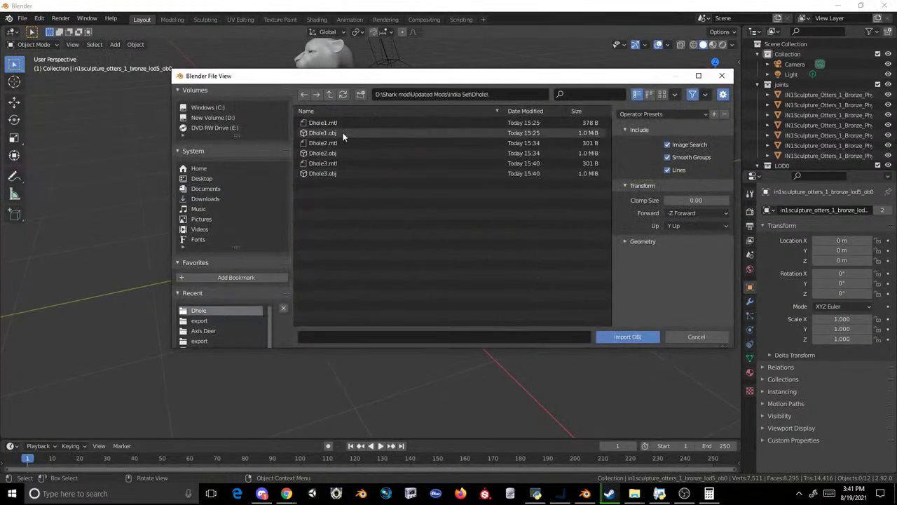
double_click(329, 133)
left_click(266, 210)
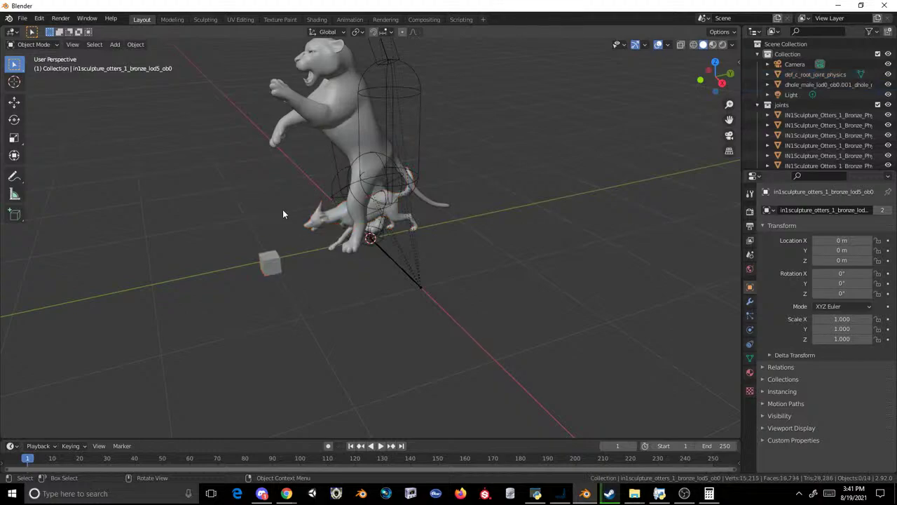
middle_click_drag(280, 209, 328, 199)
key("ctrl+z")
key("ctrl+z")
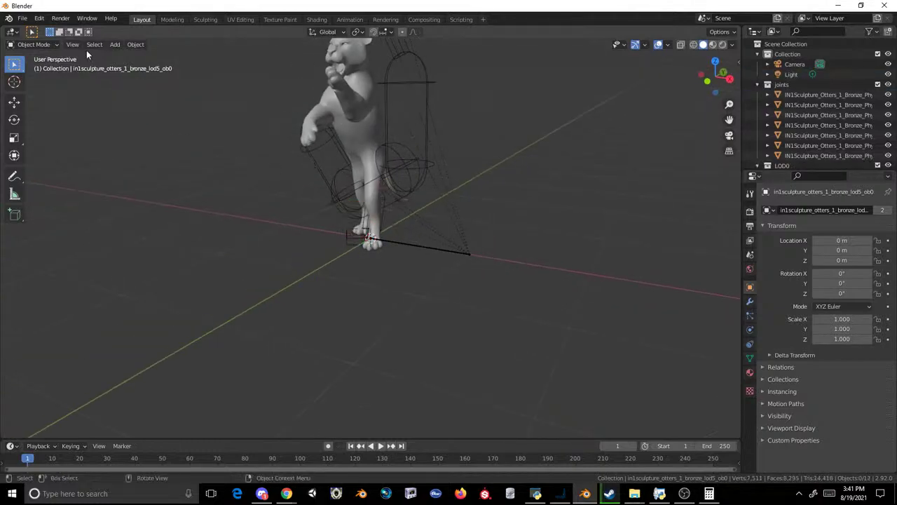
- Import Dhole3.obj from the Dhole folder into the sculpture scene
left_click(23, 18)
mouse_move(69, 153)
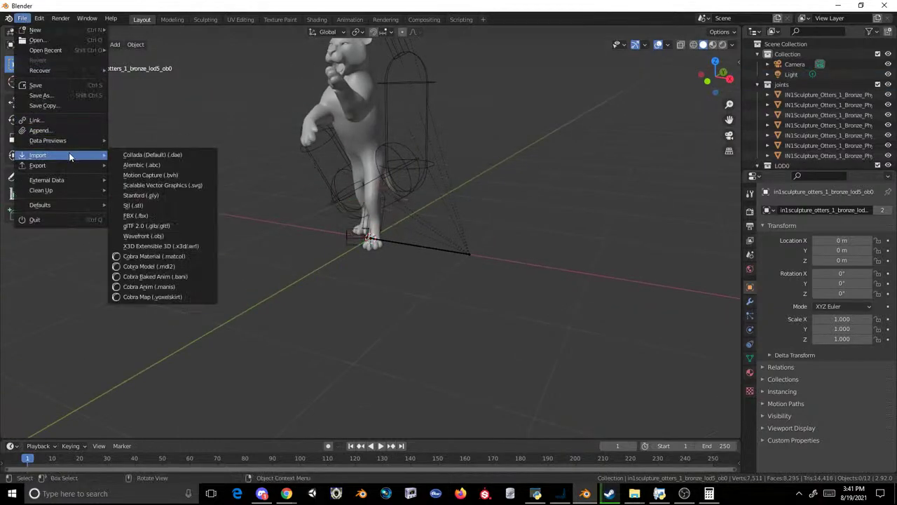
left_click(164, 236)
double_click(321, 174)
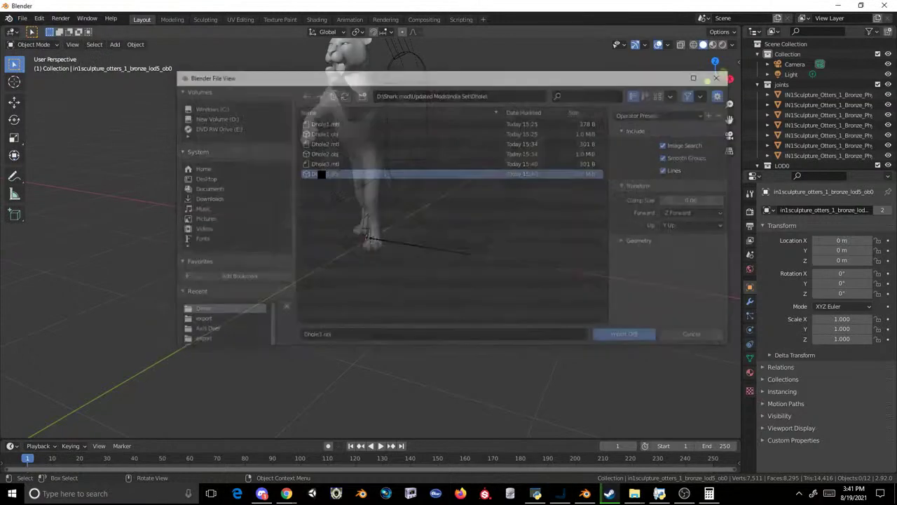
left_click(296, 185)
mouse_move(296, 185)
middle_mouse_down()
mouse_move(368, 198)
mouse_move(419, 191)
mouse_move(419, 163)
mouse_move(474, 152)
mouse_move(442, 140)
mouse_move(341, 157)
mouse_move(93, 155)
mouse_move(418, 159)
middle_mouse_up()
- Select the imported dhole mesh among the sculpture and physics capsules, and remove its material slot
left_click(425, 157)
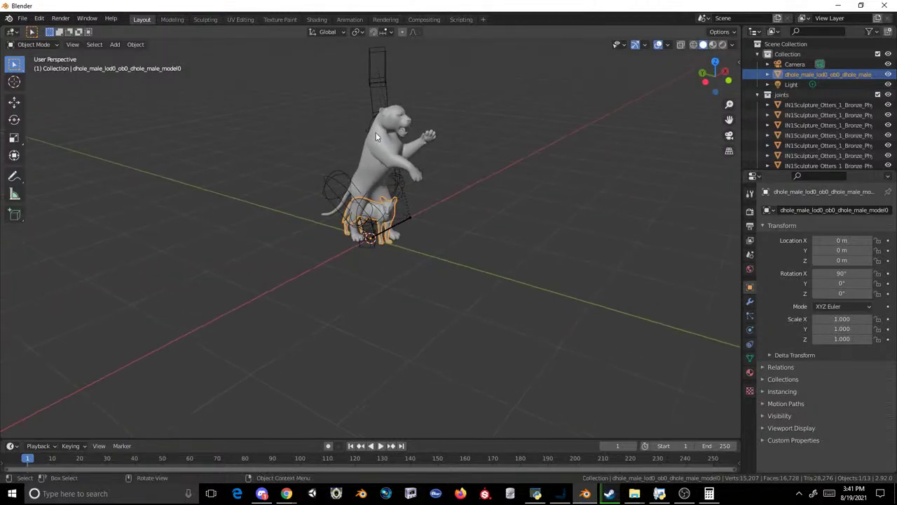
scroll(376, 132, "up", 4)
left_click(384, 196)
left_click(395, 176)
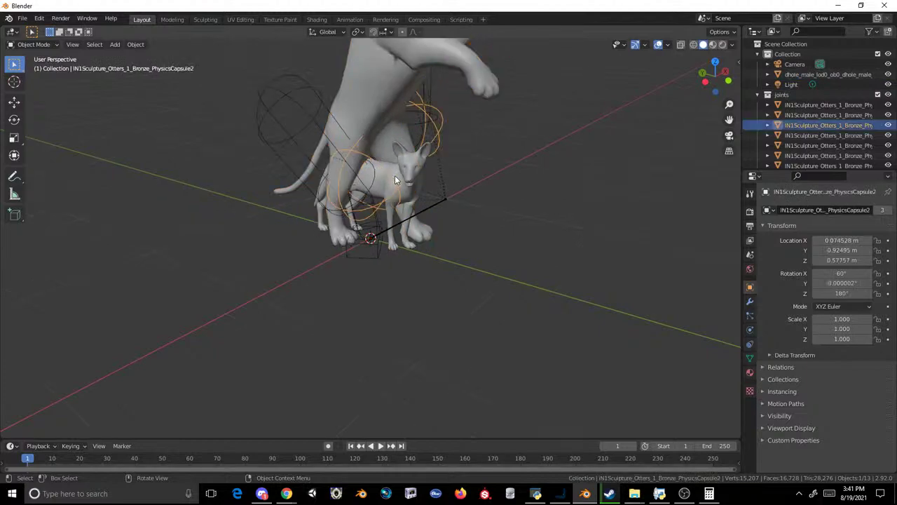
scroll(395, 176, "down", 3)
left_click(378, 205)
scroll(436, 186, "up", 3)
middle_click_drag(437, 185, 632, 198)
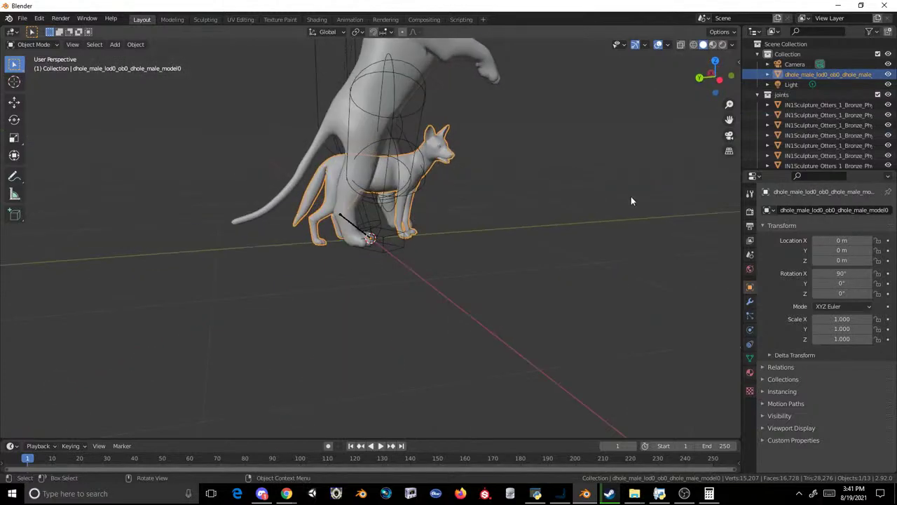
left_click(749, 373)
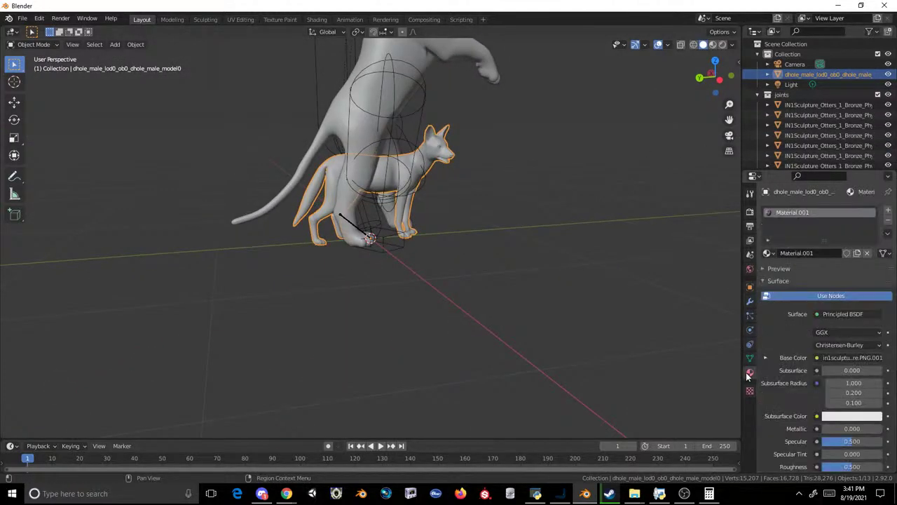
left_click(888, 220)
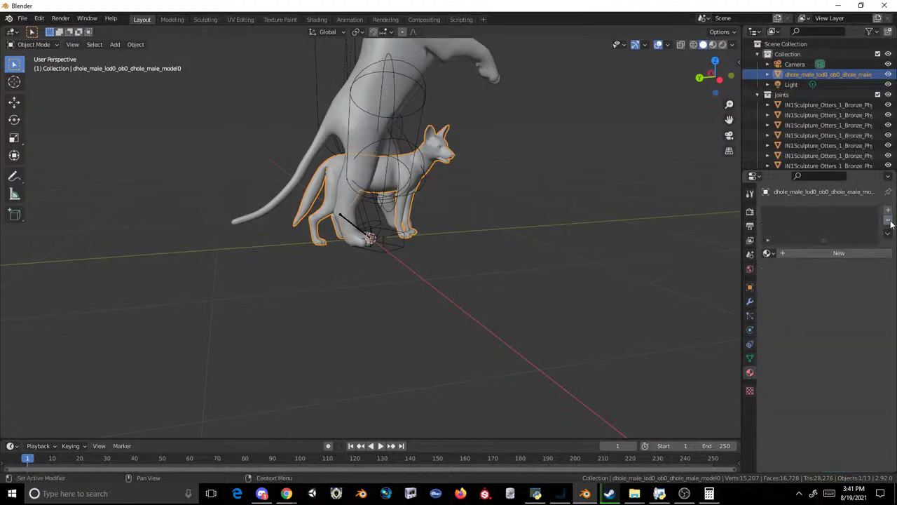
- Rename the dhole mesh's UV map to UV0 and add a second UV map named UV1
left_click(750, 358)
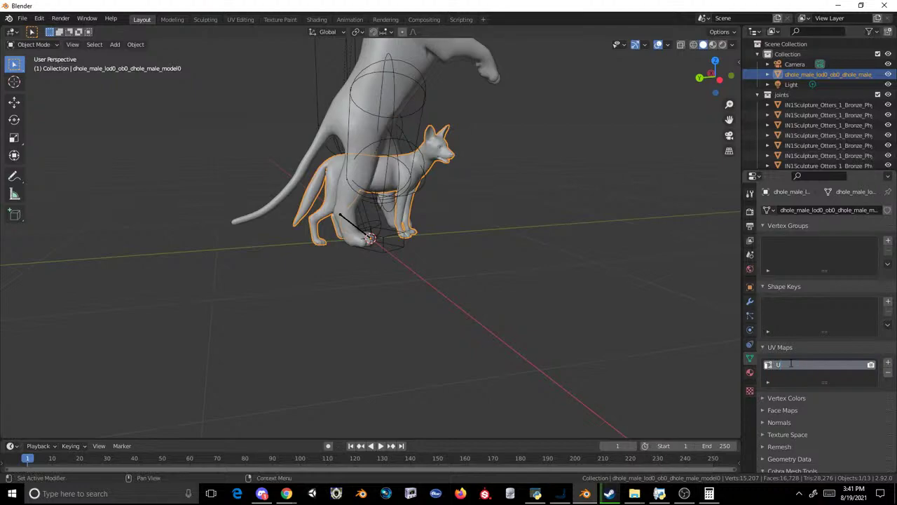
left_click(888, 364)
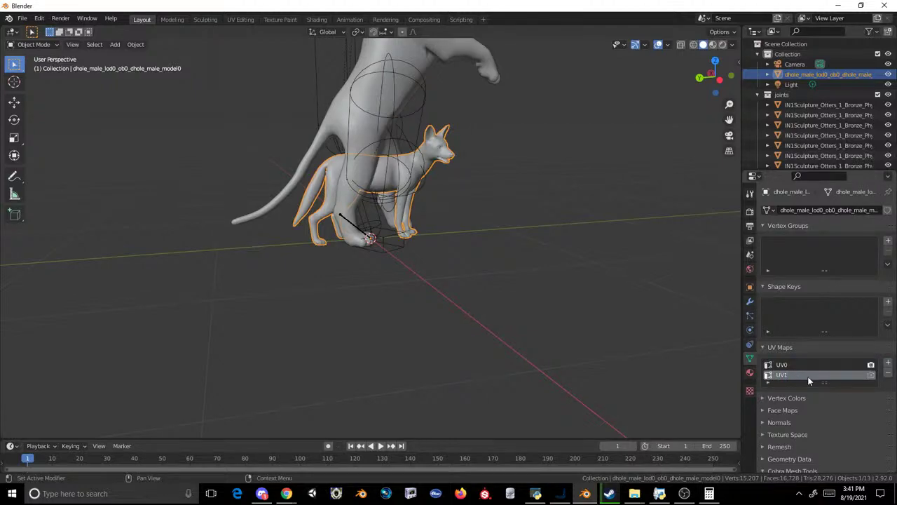
left_click(513, 250)
left_click(443, 155)
- Check the dhole mesh's material slots, vertex colors and object transform
scroll(785, 405, "down", 3)
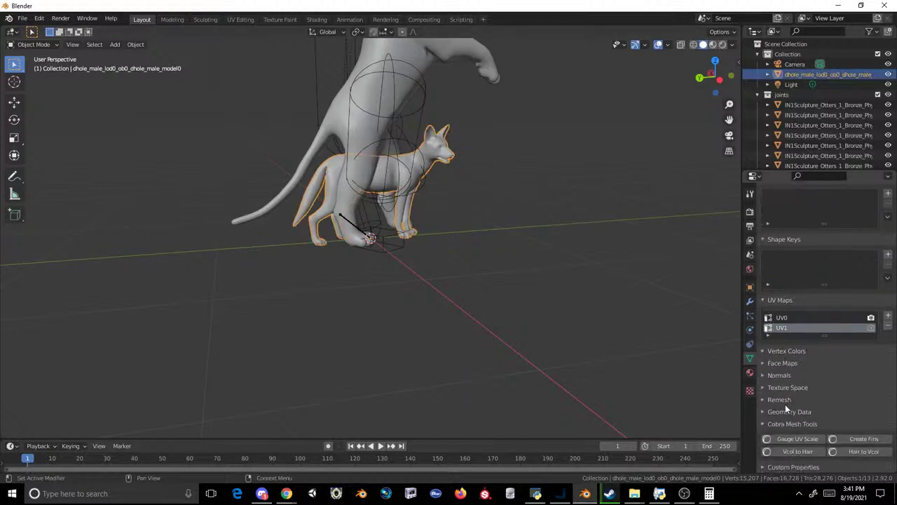
left_click(750, 373)
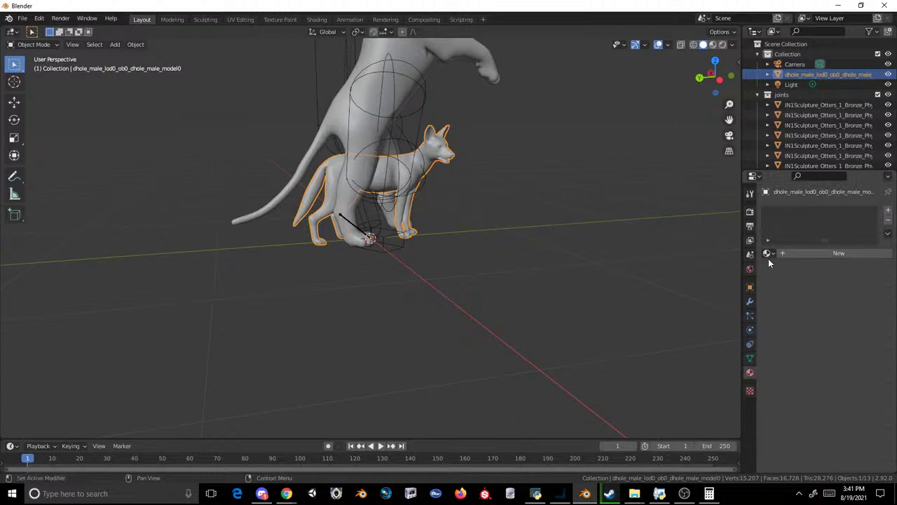
left_click(749, 358)
left_click(779, 398)
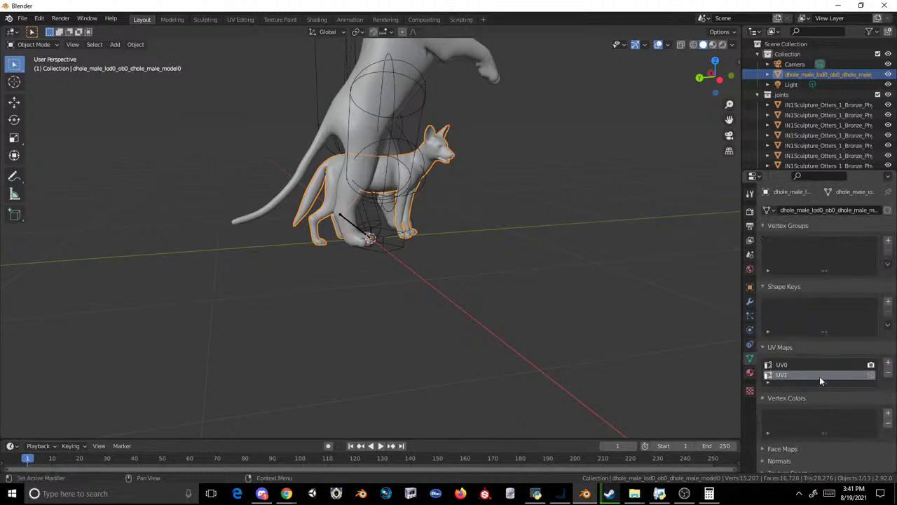
left_click(748, 286)
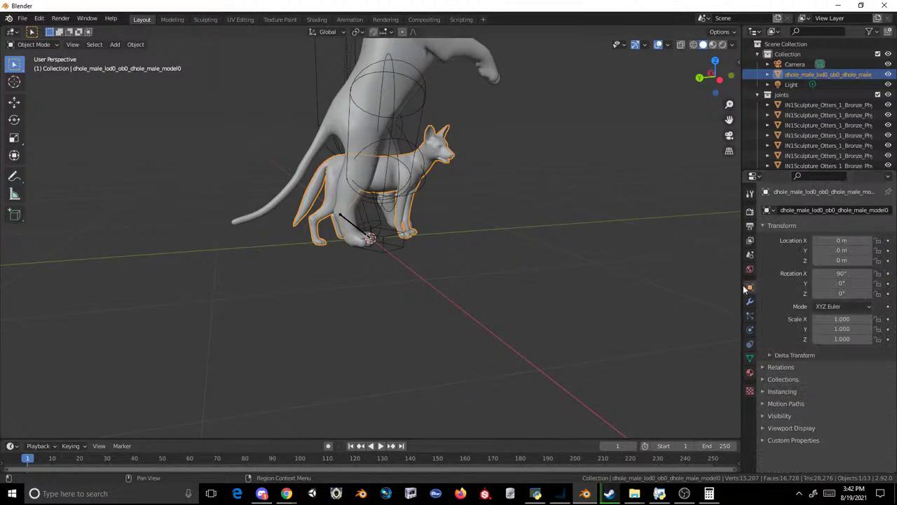
left_click(751, 357)
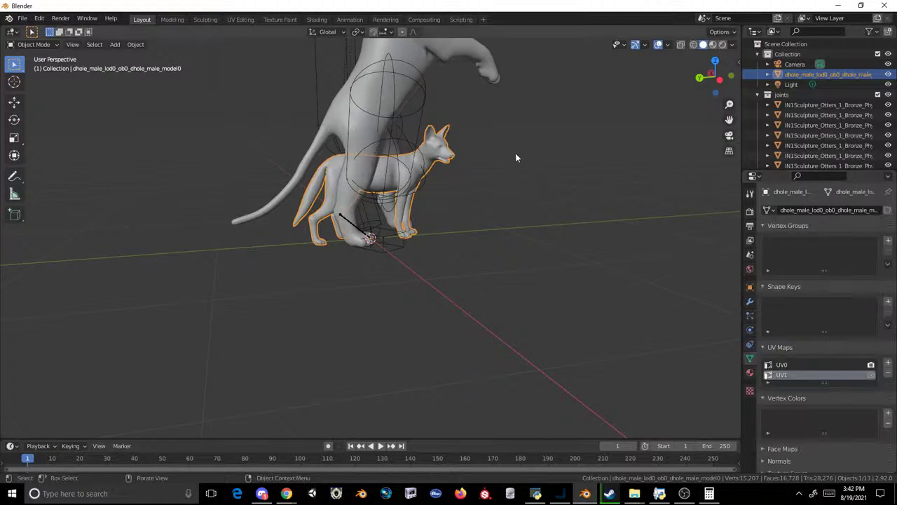
- Join the dhole mesh into the in1sculpture_otters_1_bronze_lod0_ob0 sculpture mesh and switch to the Modeling workspace
middle_click_drag(448, 140, 413, 156)
left_click(413, 154, "shift")
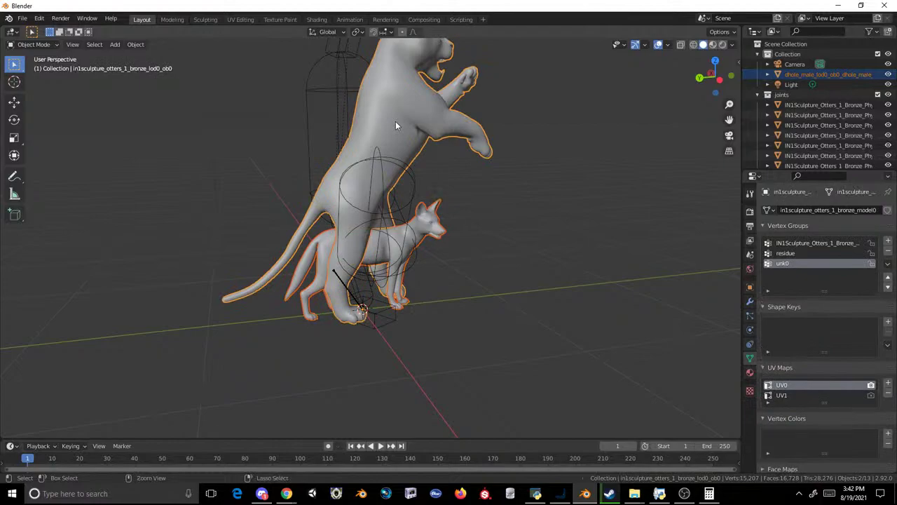
key("ctrl+j")
left_click(170, 19)
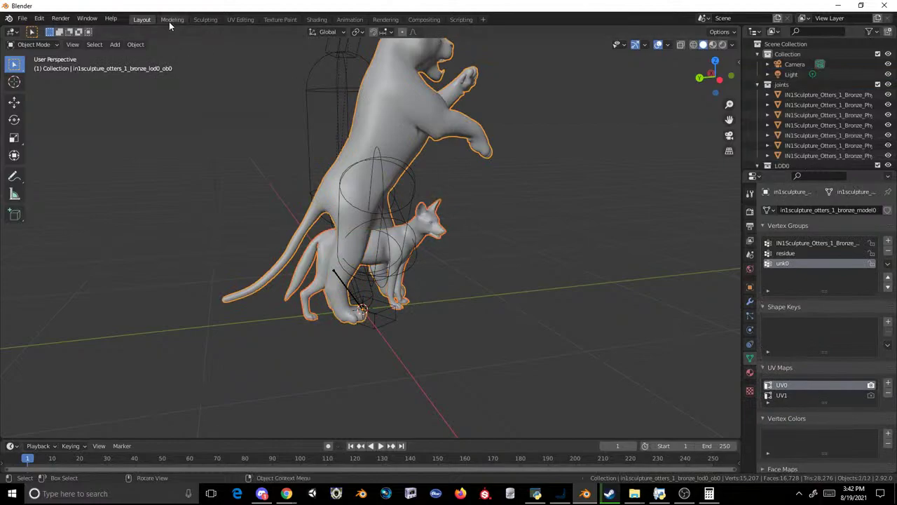
scroll(367, 148, "up", 5)
left_click(379, 197)
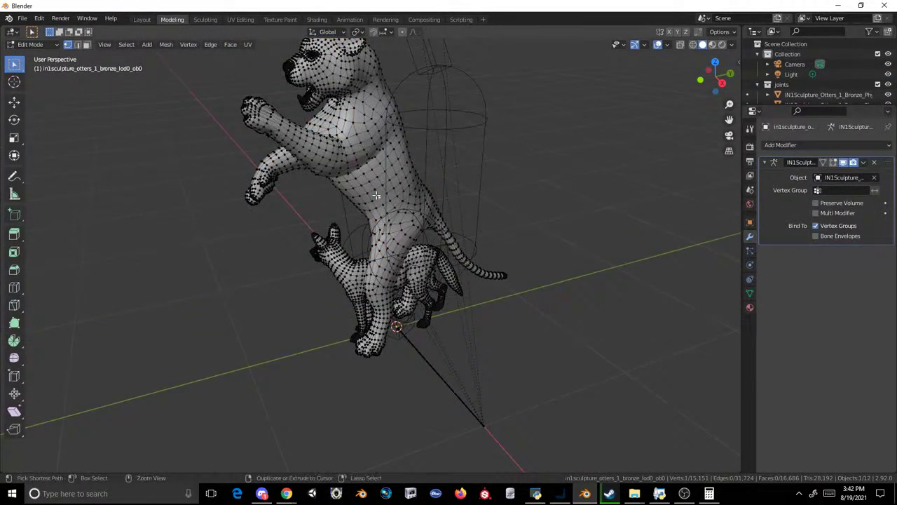
key("ctrl+l")
left_click(8, 103)
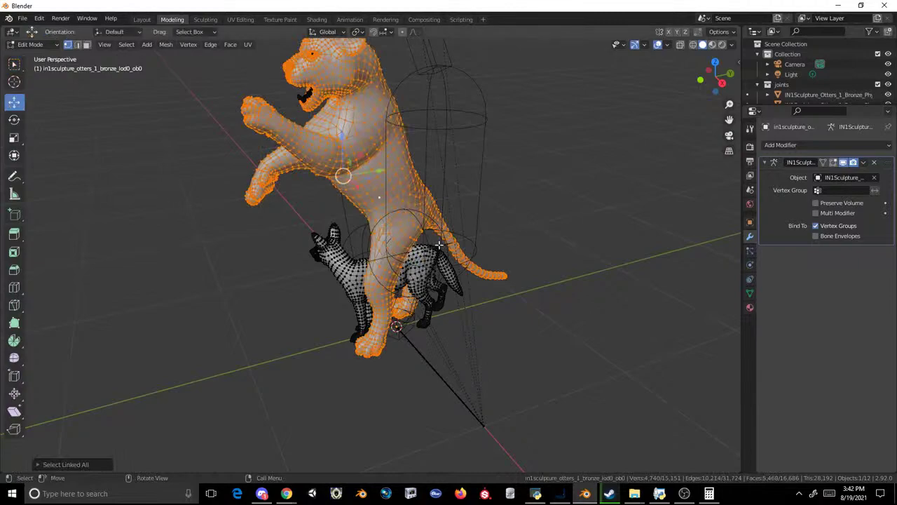
left_click_drag(343, 176, 551, 104)
key("ctrl+z")
key("ctrl+z")
key("ctrl+z")
key("ctrl+z")
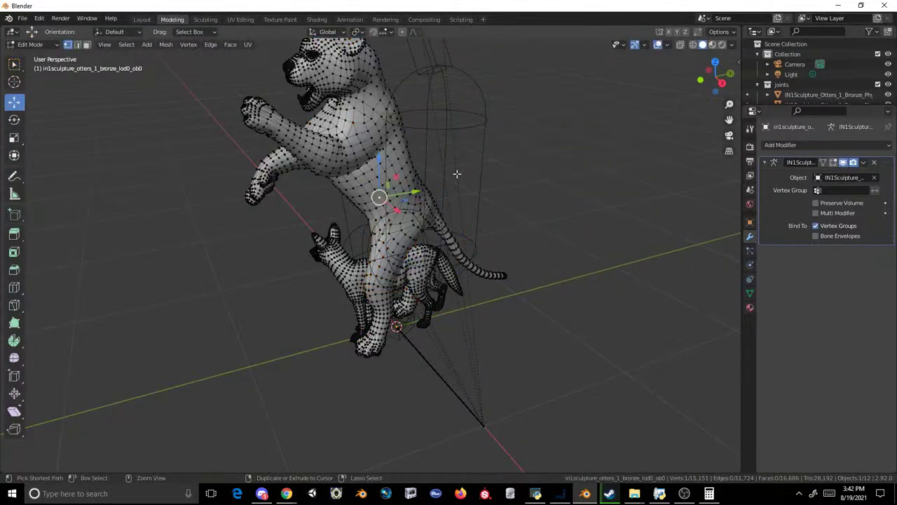
- Return to the Layout workspace and undo the join of the dhole mesh into the otter sculpture mesh
left_click(143, 19)
key("ctrl+z")
key("ctrl+z")
key("ctrl+z")
key("ctrl+z")
key("ctrl+z")
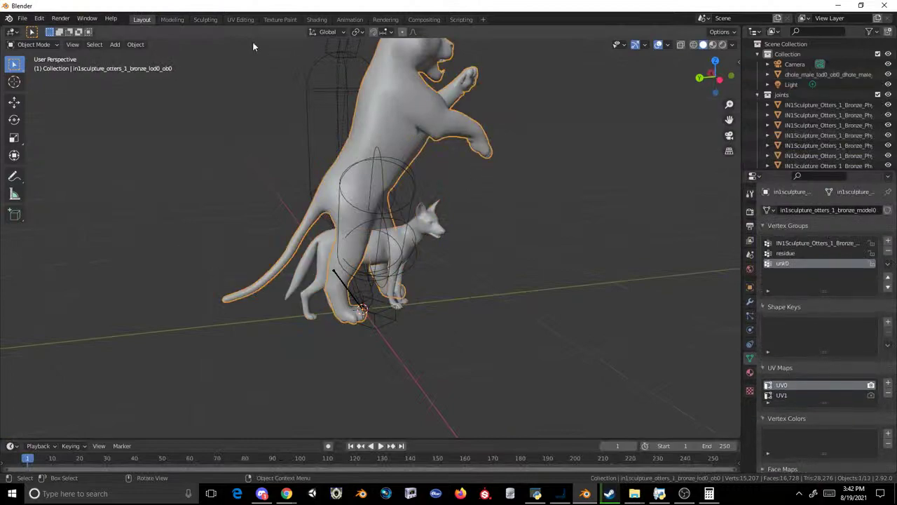
- In the Modeling workspace, select all the sculpture mesh's vertices with X-ray on and move them well away from the dhole
left_click(172, 19)
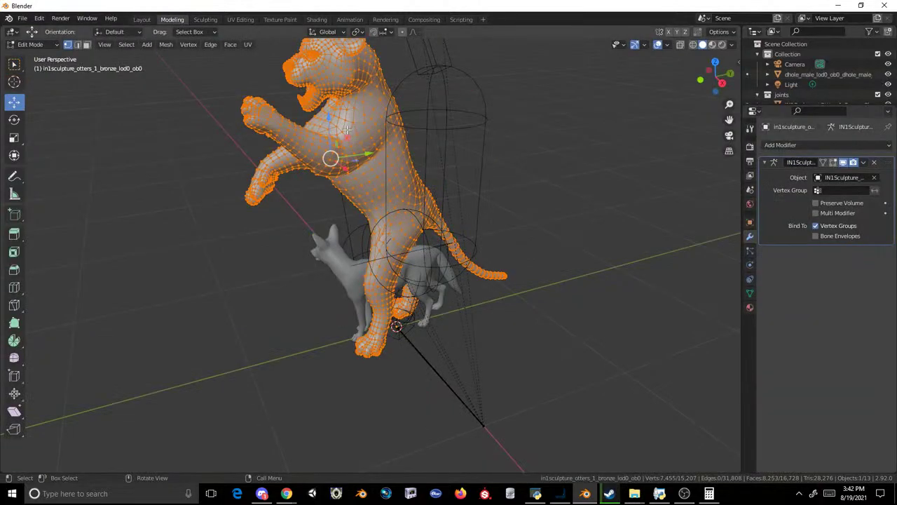
left_click(679, 44)
left_click_drag(481, 125, 234, 373)
left_click_drag(356, 224, 186, 170)
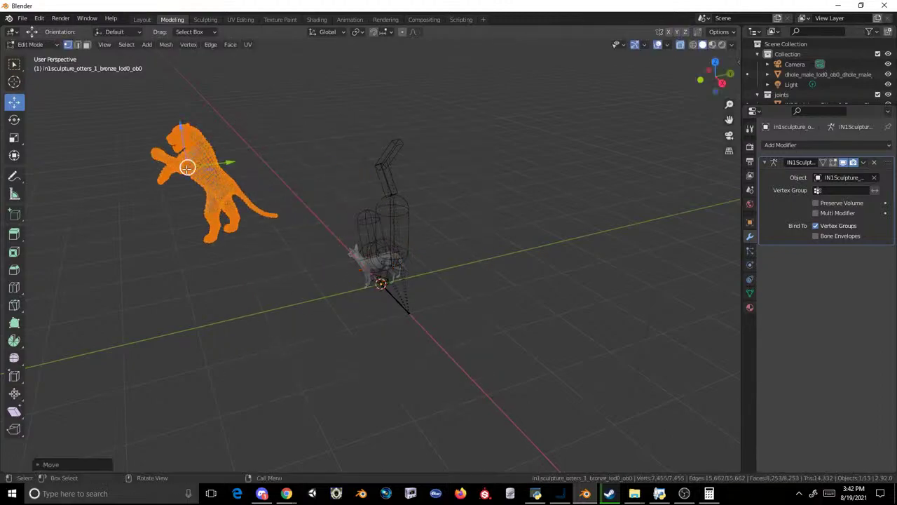
- Back in the Layout workspace, select the dhole and the sculpture mesh and join the dhole into the sculpture
left_click(136, 19)
scroll(430, 135, "down", 5)
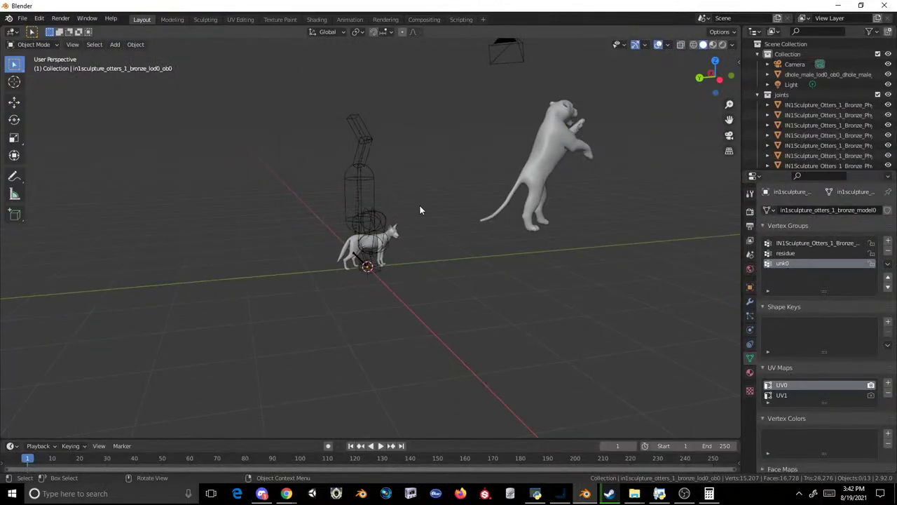
left_click(397, 233)
left_click(515, 168, "shift")
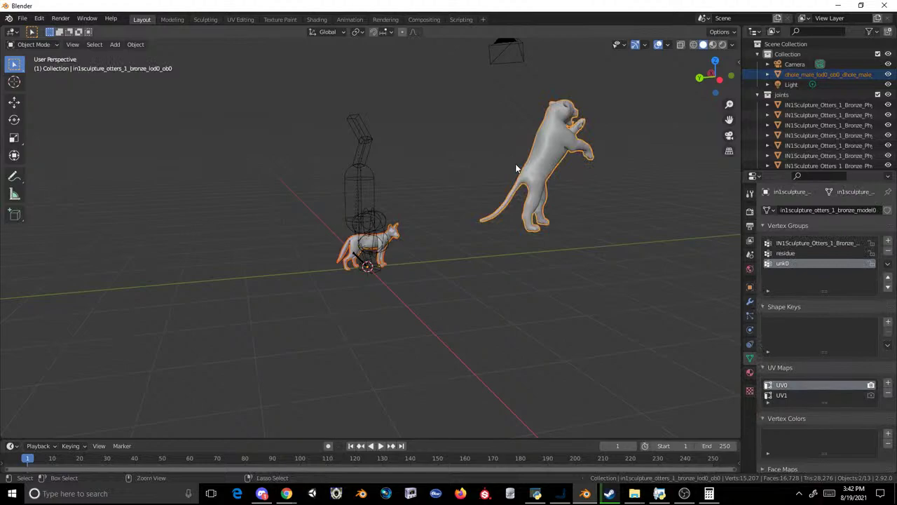
- In the Modeling workspace, delete the original sculpture's vertices from the joined mesh, keeping the dhole geometry, and return to Layout
left_click(173, 19)
key("ctrl+z")
key("ctrl+z")
key("ctrl+z")
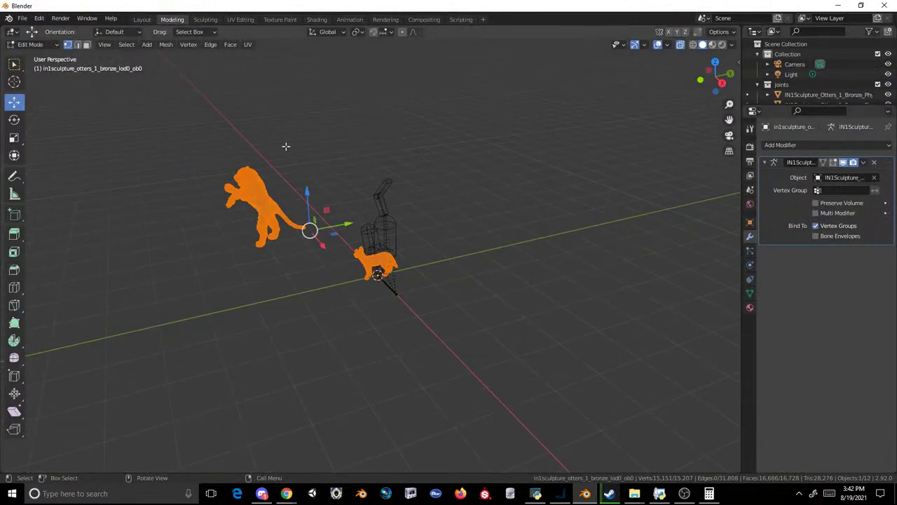
key("x")
left_click(167, 201)
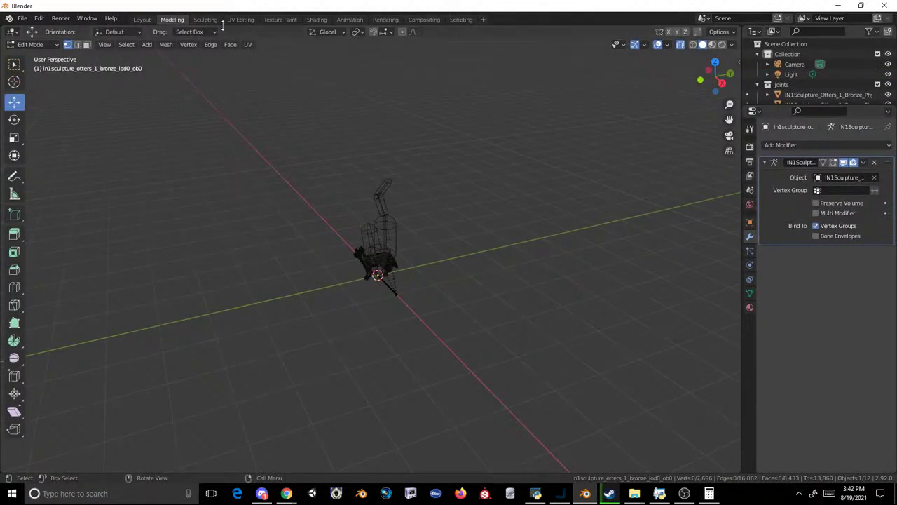
left_click(142, 19)
scroll(407, 169, "up", 3)
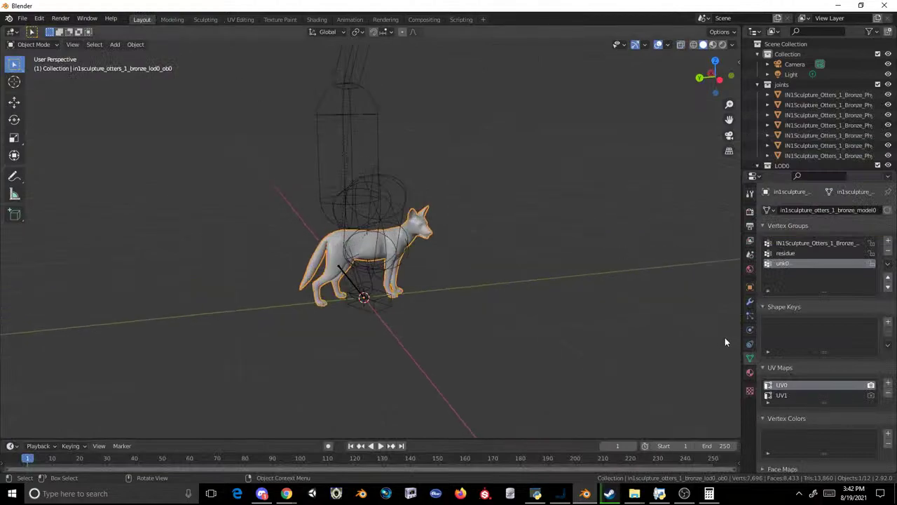
- Check the joined mesh's material against the material files listed in the OVL Archive Editor, then return to Blender
left_click(749, 372)
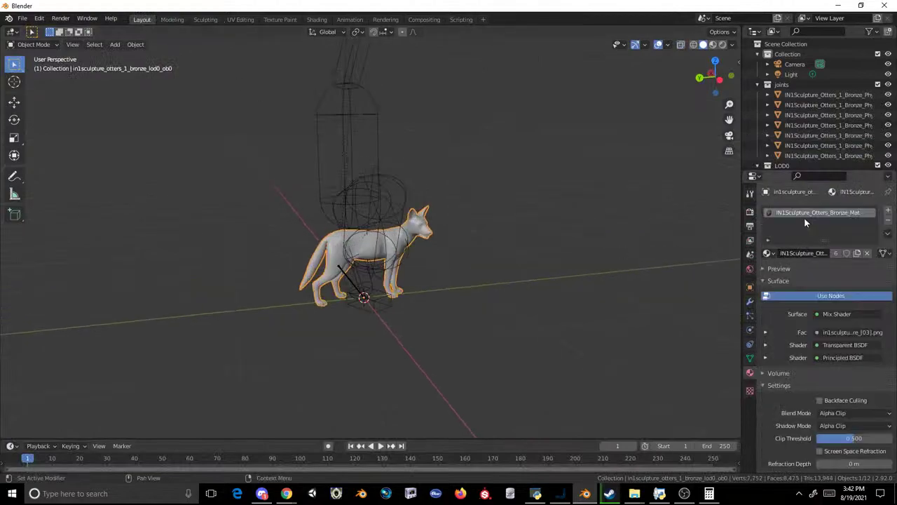
left_click(535, 493)
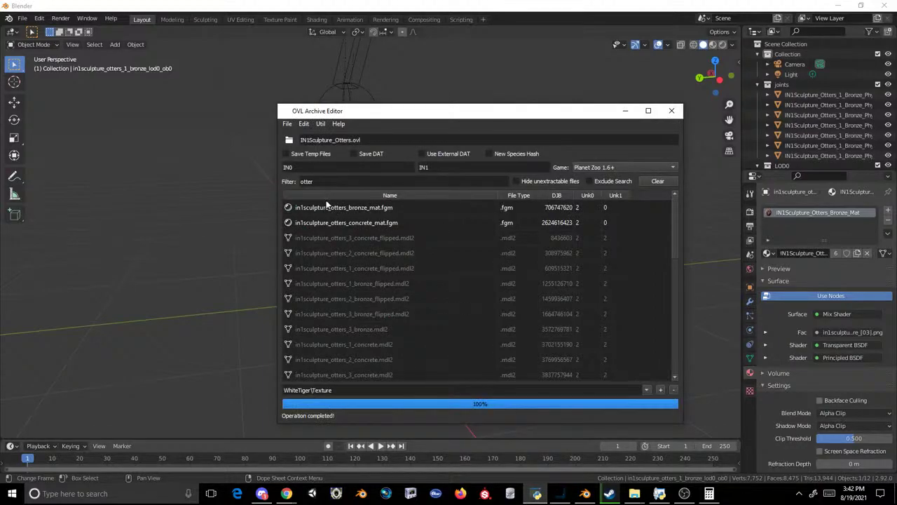
left_click(625, 111)
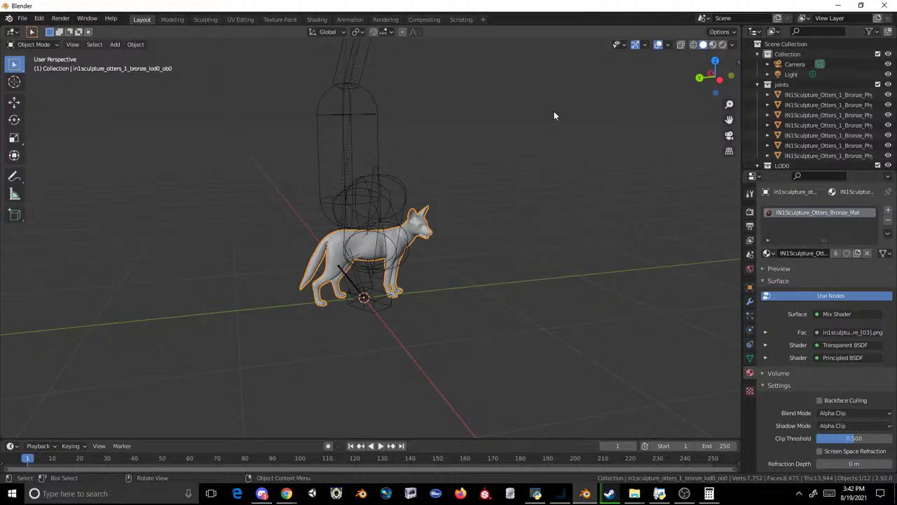
- Replace the LOD1 mesh with a duplicate of the LOD0 dhole mesh and name it in1sculpture_otters_1_bronze_lod1_ob0
middle_click_drag(553, 112, 512, 100)
scroll(513, 100, "up", 3)
left_click(757, 84)
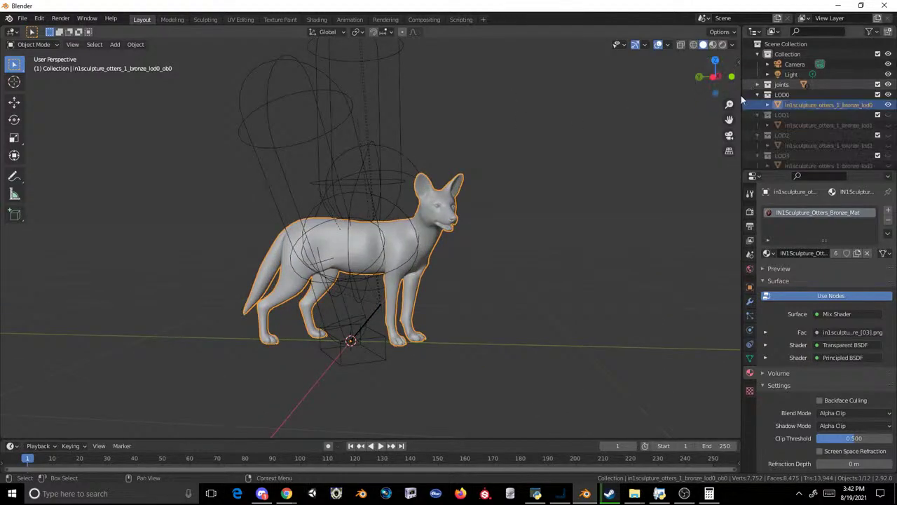
key("shift+d")
right_click(508, 158)
left_click_drag(793, 117, 792, 134)
scroll(829, 101, "down", 2)
scroll(835, 94, "up", 1)
double_click(835, 94)
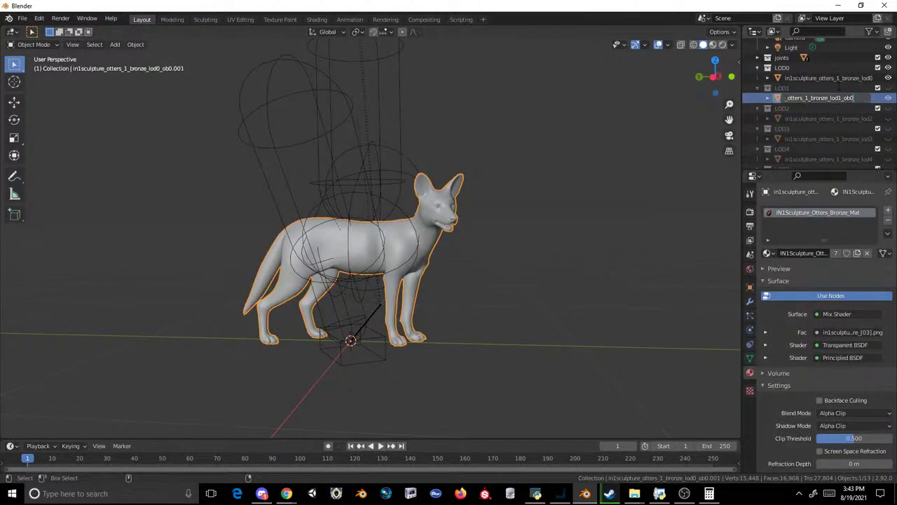
key("Return")
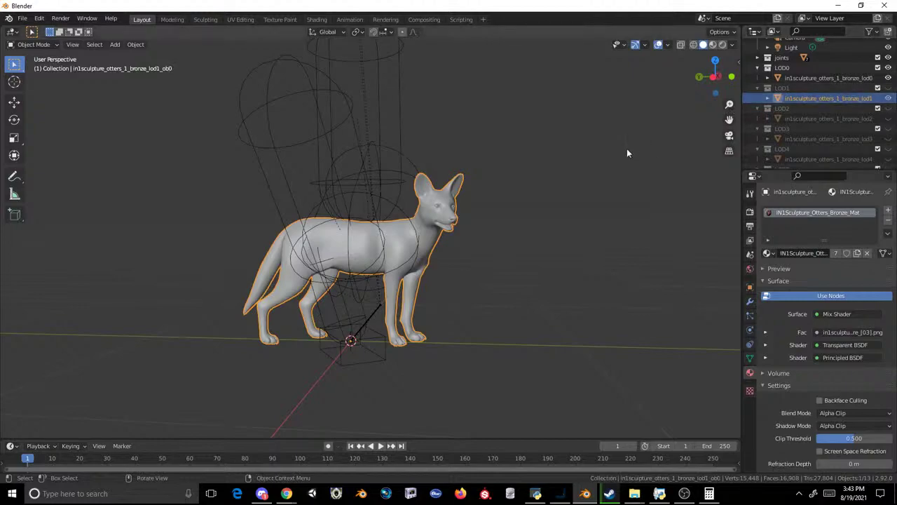
- Replace the LOD2 mesh with a duplicate of the LOD1 dhole and name it in1sculpture_otters_1_bronze_lod2_ob0
key("shift+d")
right_click(627, 147)
scroll(788, 123, "down", 3)
left_click(812, 98)
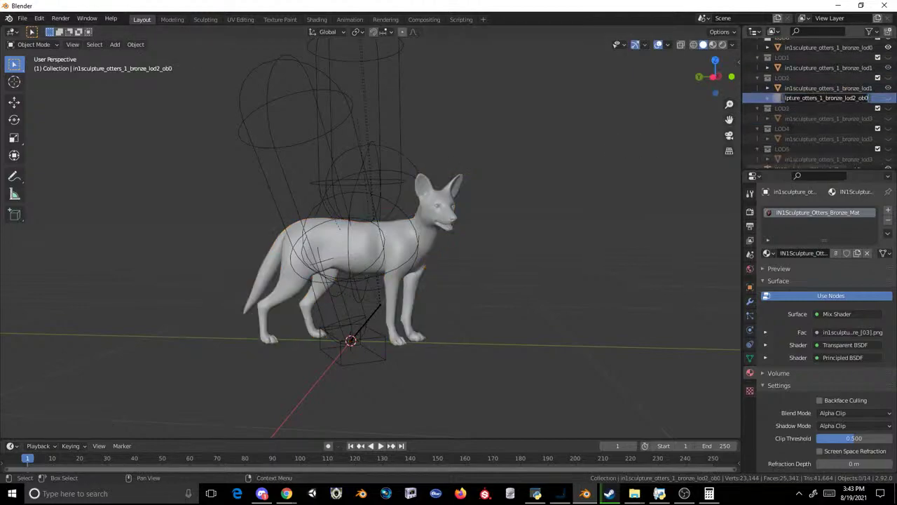
right_click(810, 97)
left_click(811, 98)
left_click(814, 94)
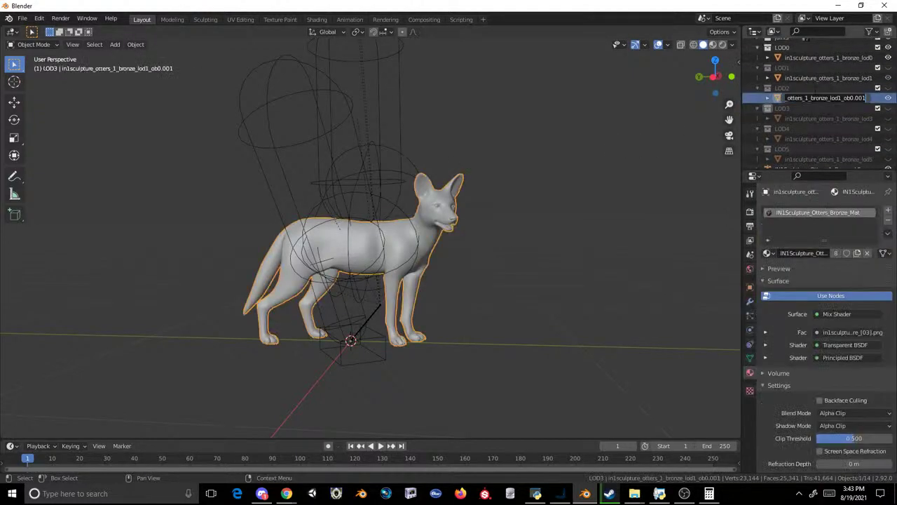
- Replace the LOD3 mesh with a duplicate of the LOD2 dhole and name it in1sculpture_otters_1_bronze_lod3_ob0
key("shift+d")
right_click(628, 145)
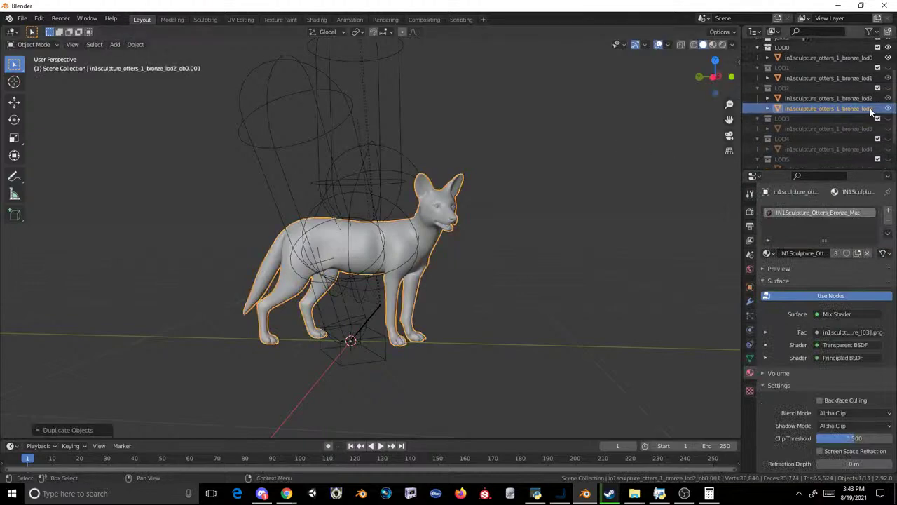
left_click(824, 129)
scroll(824, 130, "down", 2)
right_click(815, 109)
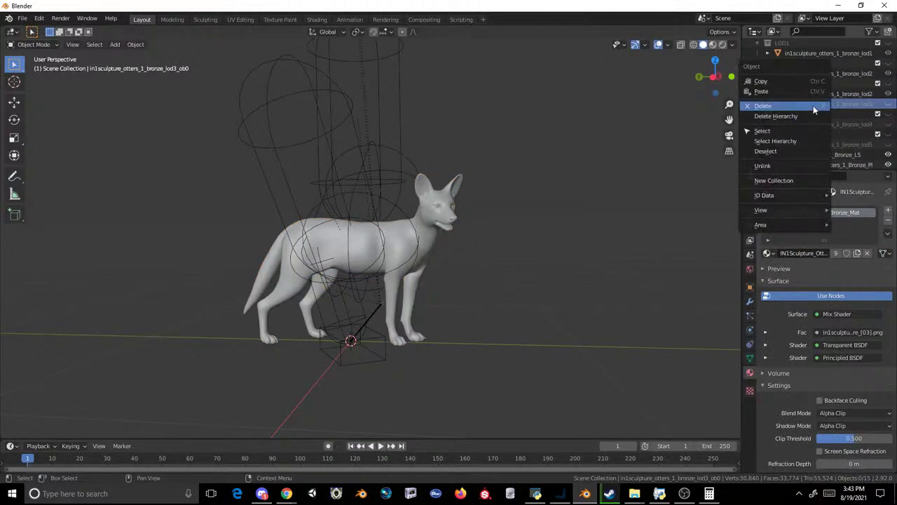
left_click(813, 106)
double_click(818, 97)
type("in1sculpture_otters_1_bronze_lod3_ob0")
key("Return")
- Add a Decimate modifier to the LOD3 dhole mesh with a collapse ratio of about 0.70
left_click(750, 301)
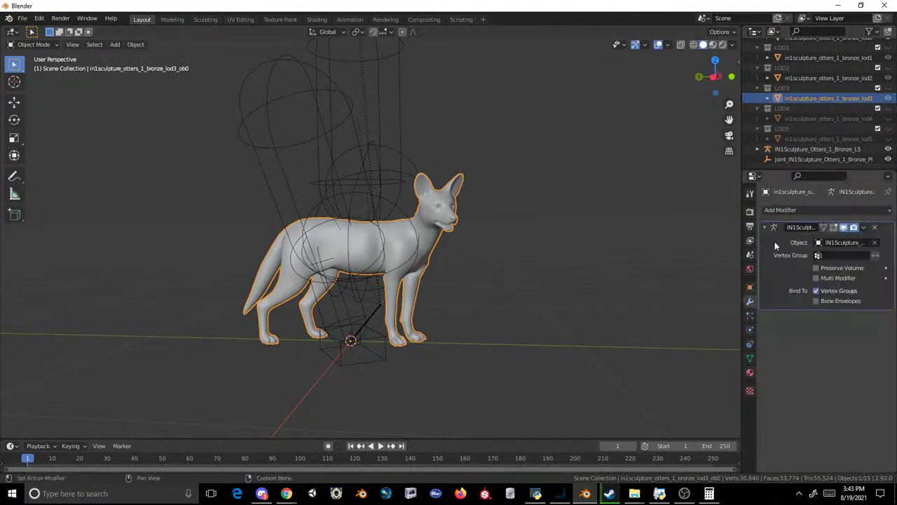
left_click(806, 210)
left_click(700, 282)
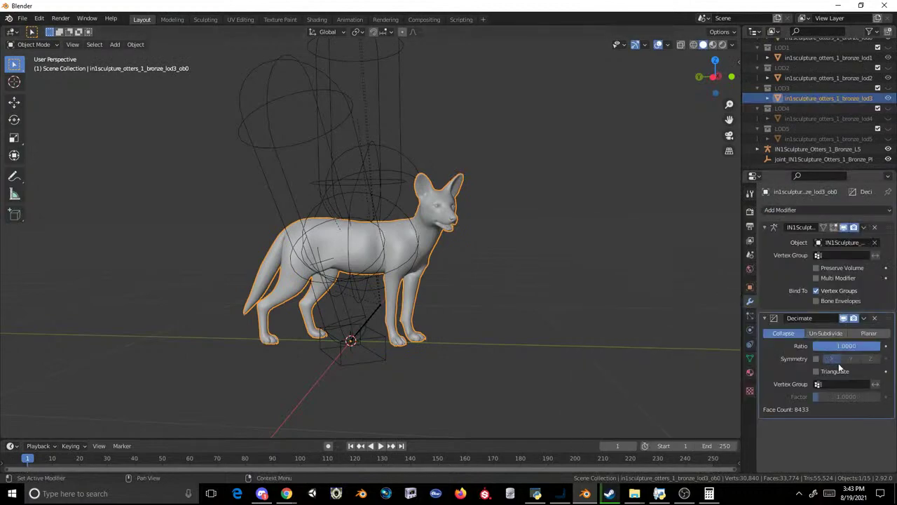
left_click_drag(846, 345, 813, 346)
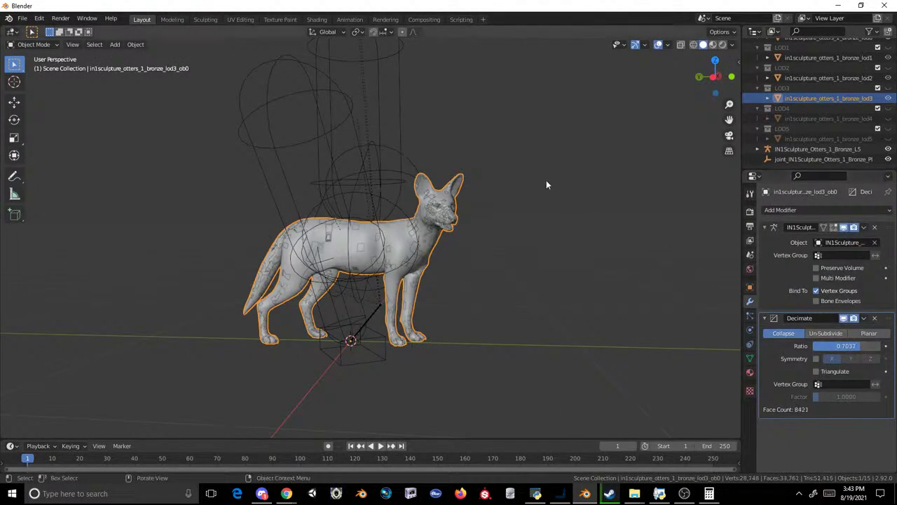
- Replace the LOD4 mesh with a duplicate of the LOD3 dhole named in1sculpture_otters_1_bronze_lod4_ob0 and set its Decimate ratio to 0.4
key("shift+d")
right_click(547, 181)
left_click_drag(795, 108, 797, 128)
double_click(798, 130)
key("ctrl+c")
key("Return")
right_click(816, 123)
left_click(810, 125)
double_click(817, 117)
key("ctrl+v")
key("Return")
left_click_drag(848, 347, 829, 346)
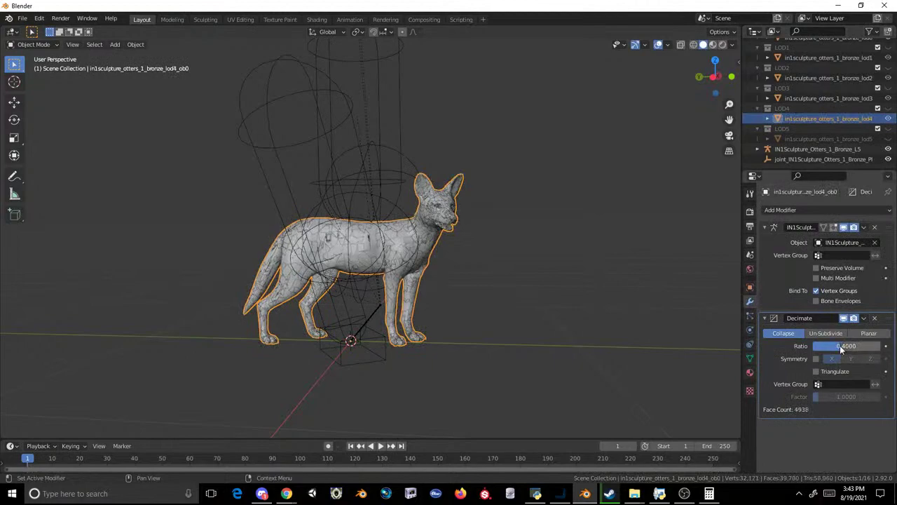
- Replace the LOD5 mesh with a duplicate of the LOD4 dhole named in1sculpture_otters_1_bronze_lod5_ob0 and set its Decimate ratio to about 0.24
key("shift+d")
right_click(481, 158)
mouse_move(803, 128)
left_mouse_down()
mouse_move(797, 148)
mouse_move(796, 141)
left_mouse_up()
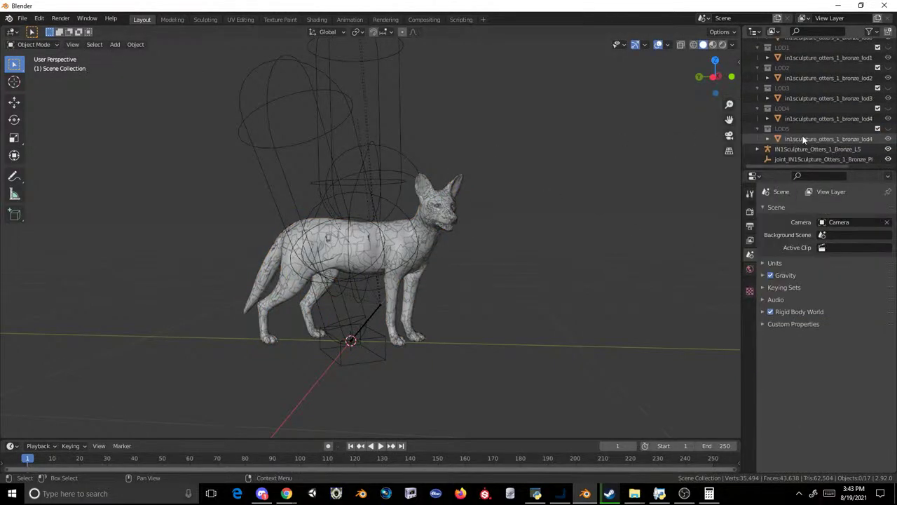
left_click(804, 140)
left_click_drag(845, 346, 829, 344)
scroll(827, 105, "up", 3)
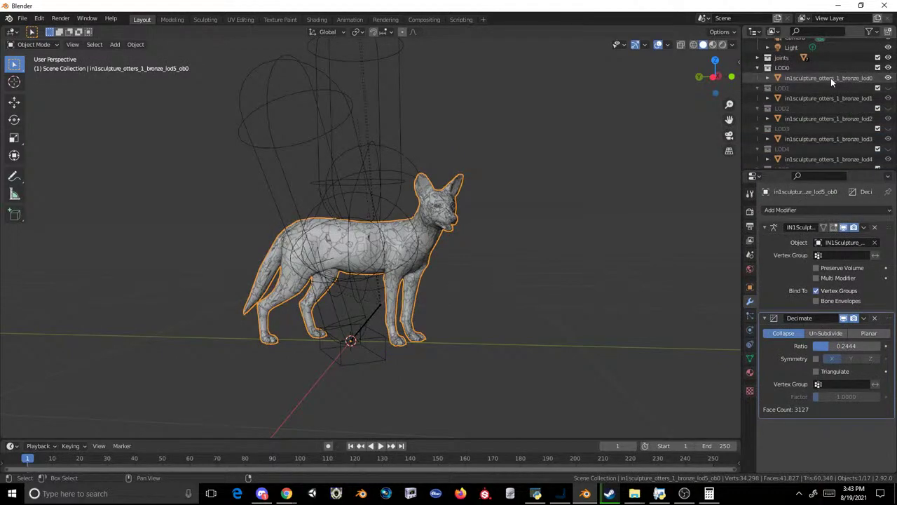
- Select the LOD0 to LOD5 meshes and export them as a Cobra Model over in1sculpture_otters_1_bronze.mdl2 in the Dhole folder
left_click(830, 78, "shift")
left_click(22, 18)
mouse_move(74, 165)
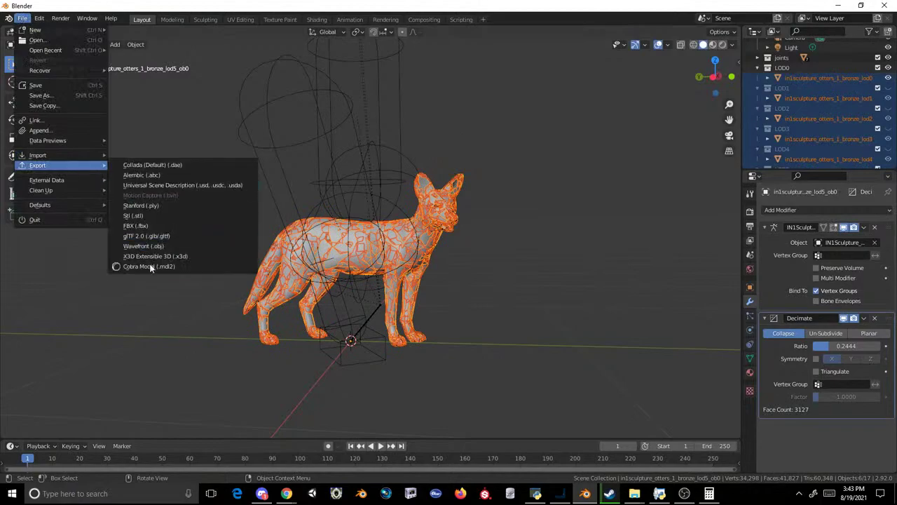
left_click(148, 266)
left_click(198, 309)
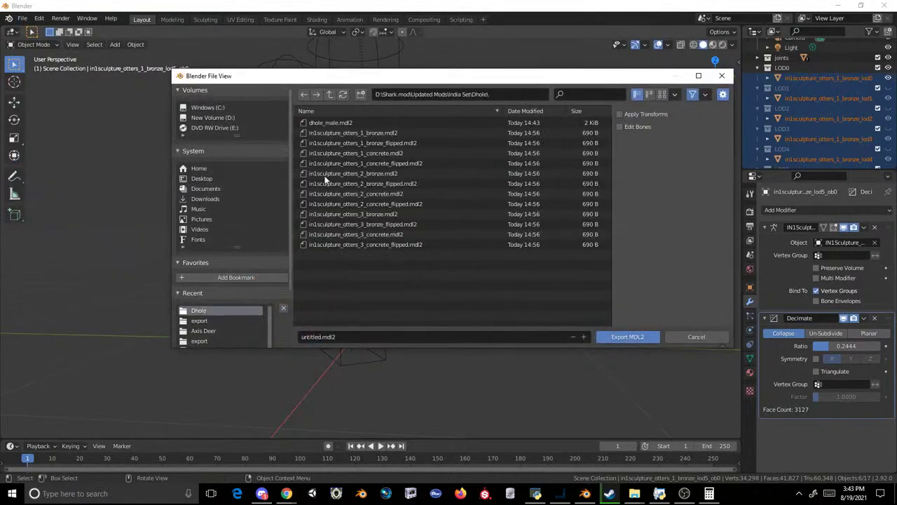
double_click(352, 132)
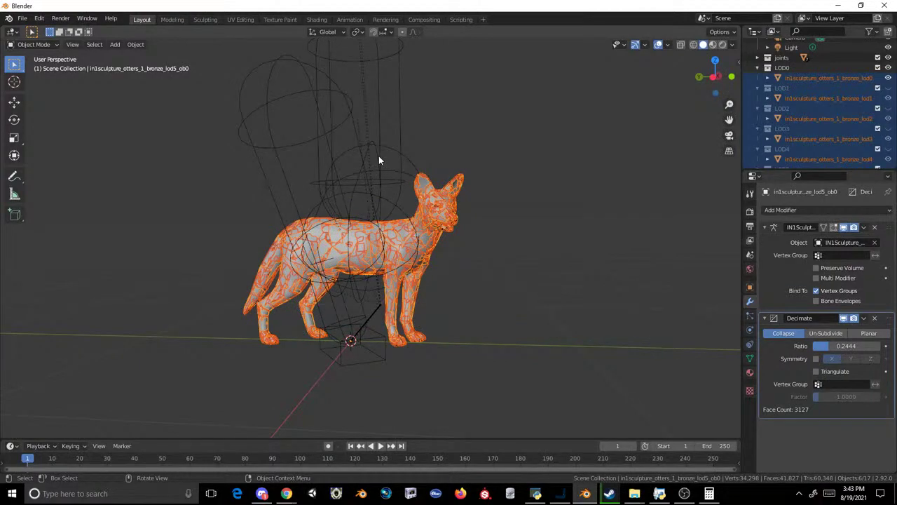
- Start a new file to replace the current scene
scroll(378, 161, "down", 3)
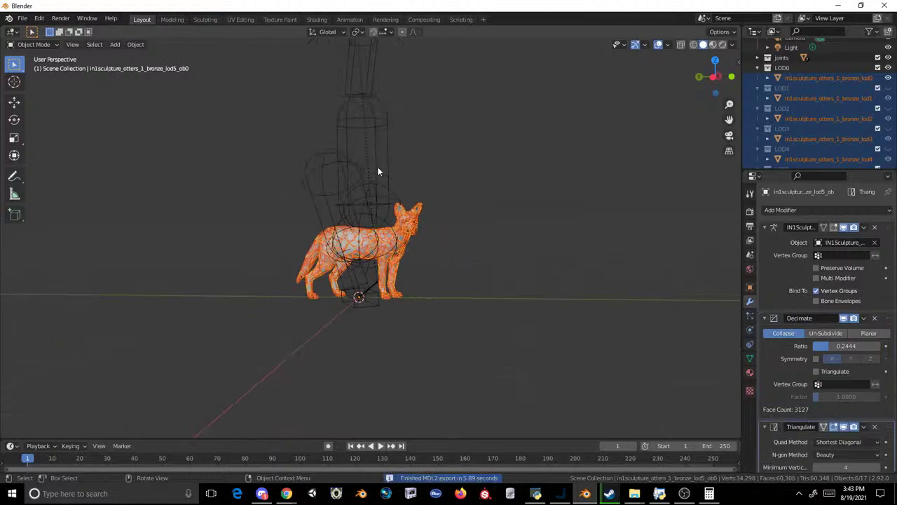
left_click(22, 18)
mouse_move(42, 29)
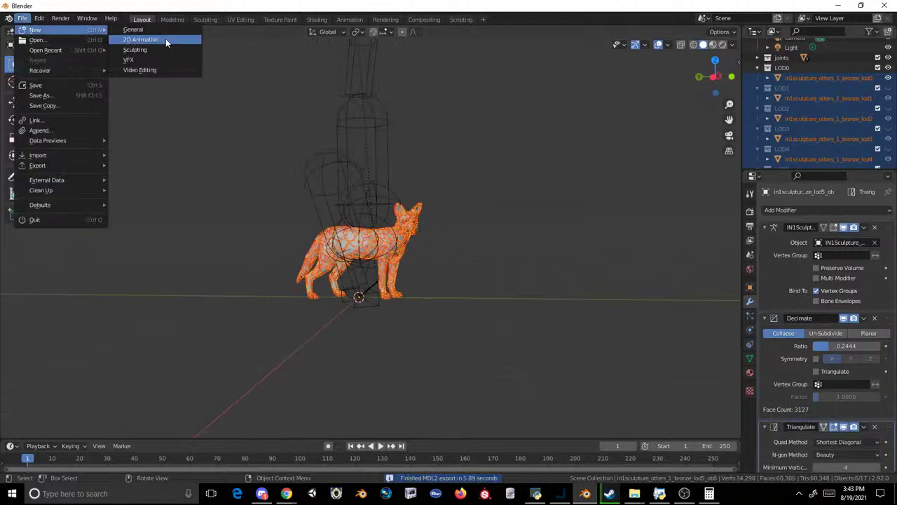
- Start a new General scene and delete the default cube
left_click(153, 32)
left_click(467, 265)
left_click(428, 256)
left_click(369, 228)
key("Delete")
- Import in1sculpture_otters_1_bronze_flipped.mdl2 from the Dhole folder as an MDL2 model
left_click(22, 18)
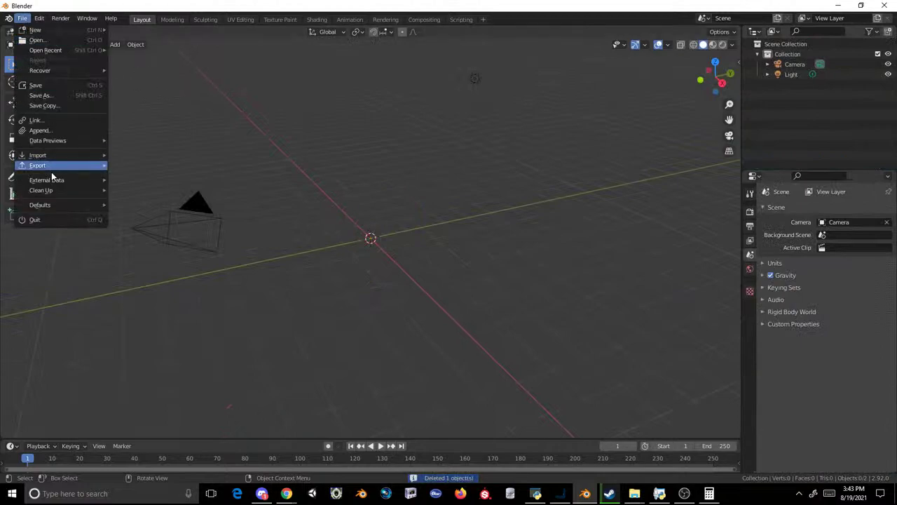
mouse_move(42, 155)
left_click(155, 265)
left_click(198, 313)
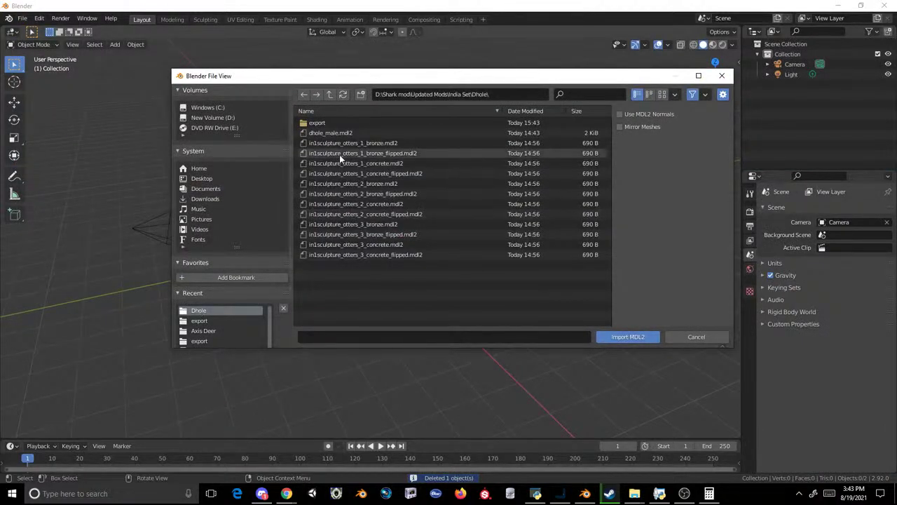
double_click(348, 139)
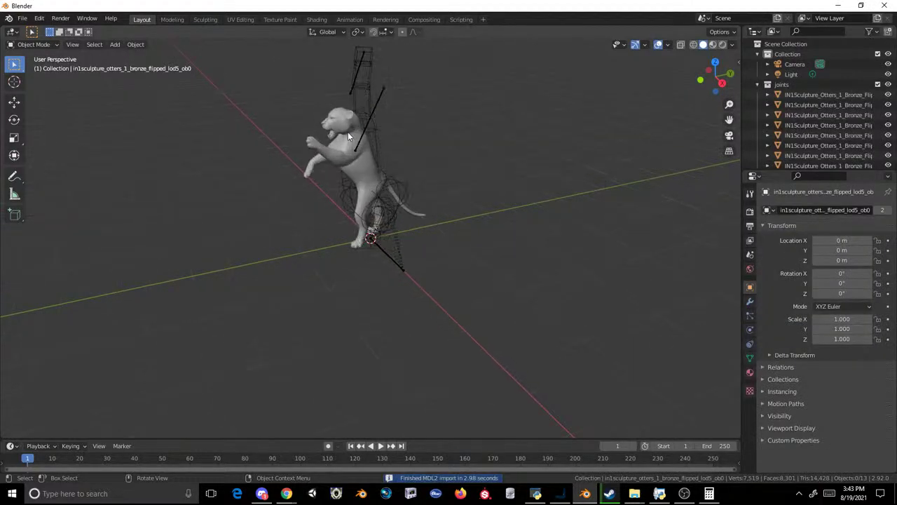
- Move all vertices of the tiger's LOD0 mesh well away from the joint shapes, then return to object mode
left_click(357, 161)
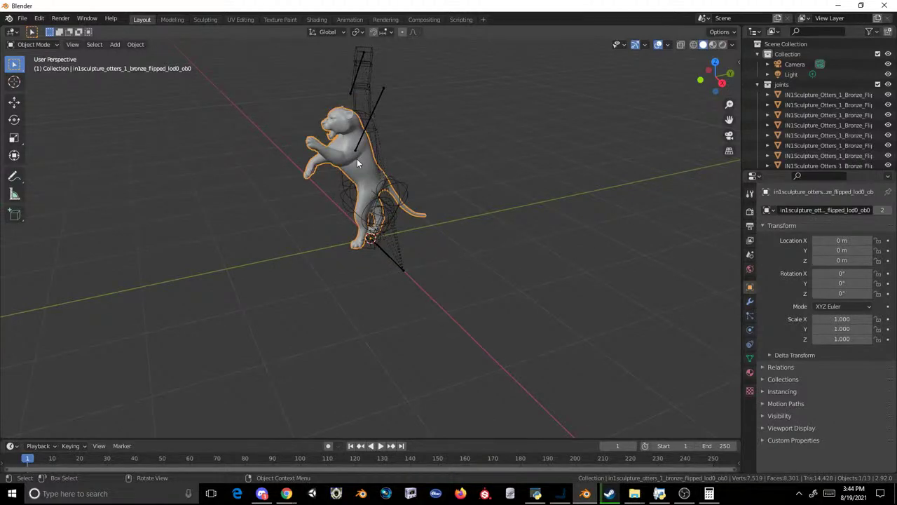
left_click(175, 19)
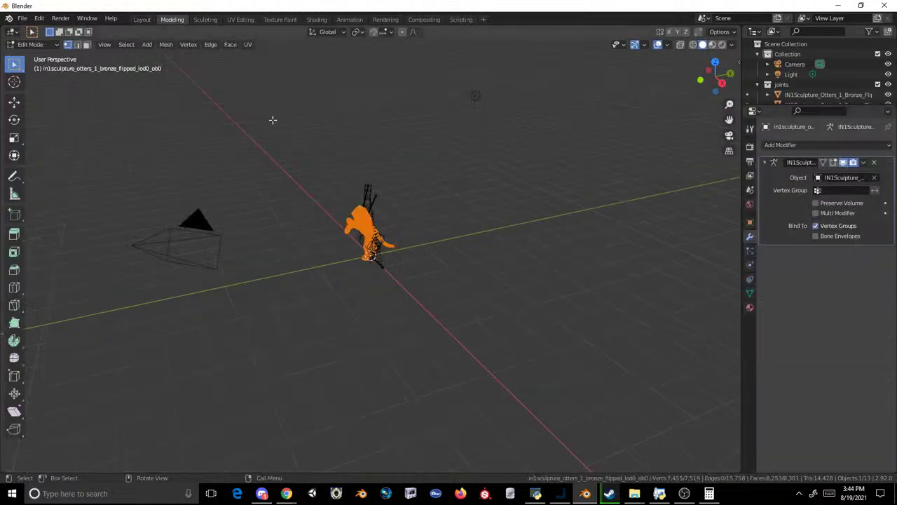
scroll(377, 132, "up", 5)
left_click(684, 52)
left_click(681, 46)
middle_click_drag(442, 171, 490, 232, "shift")
left_click_drag(562, 127, 282, 375)
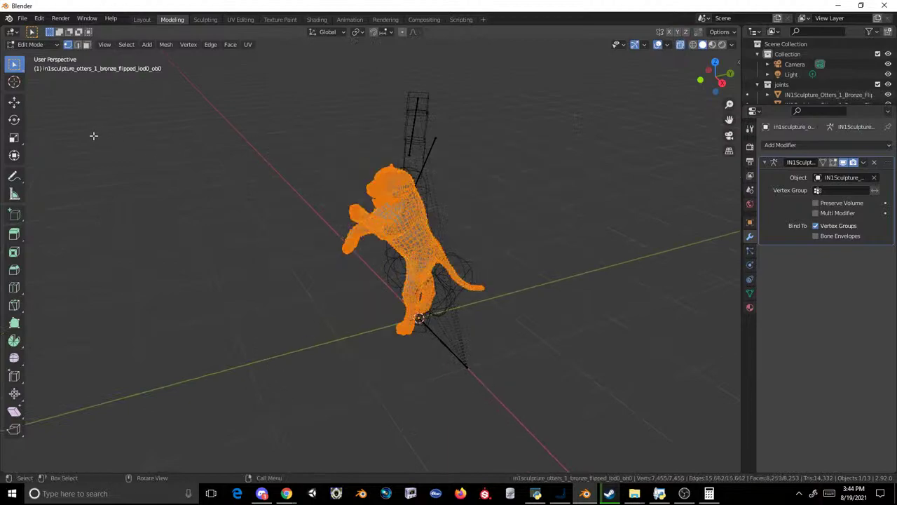
left_click(14, 102)
left_click_drag(379, 240, 239, 185)
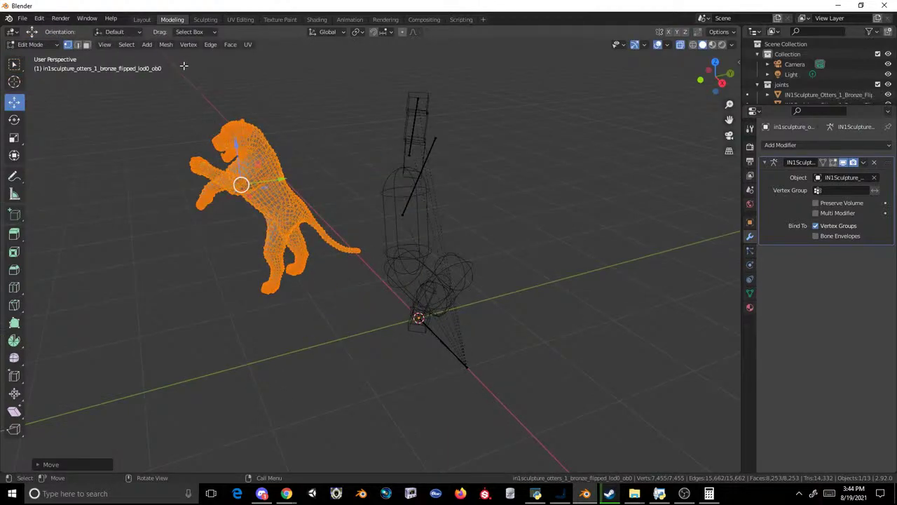
left_click(141, 19)
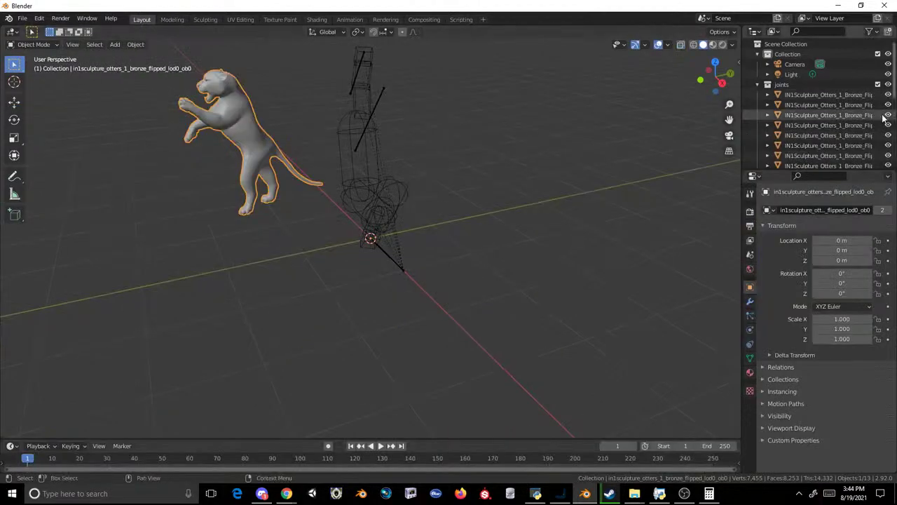
middle_click_drag(519, 111, 566, 108)
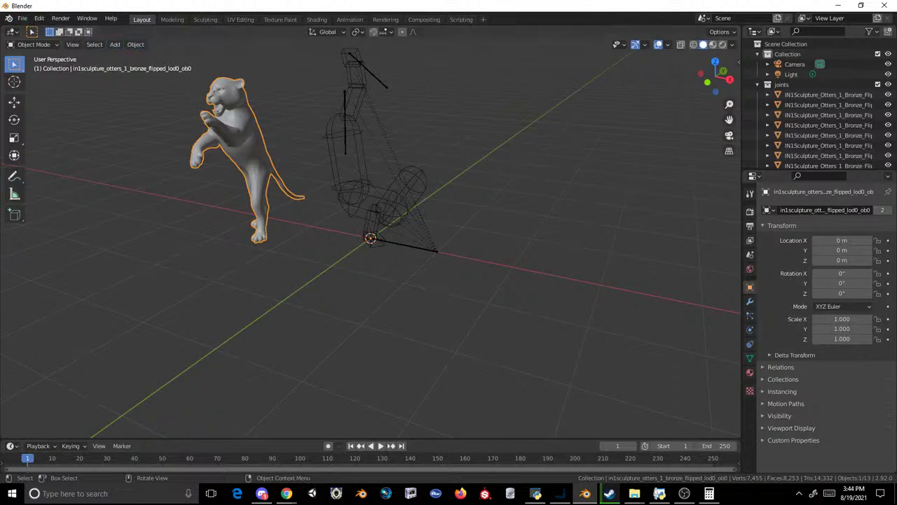
- Replace the tiger's whitetiger material name with in1sculpture_otters_bronze_mat.fgm, copied from the OVL Archive Editor
left_click(22, 19)
mouse_move(68, 170)
left_click(749, 374)
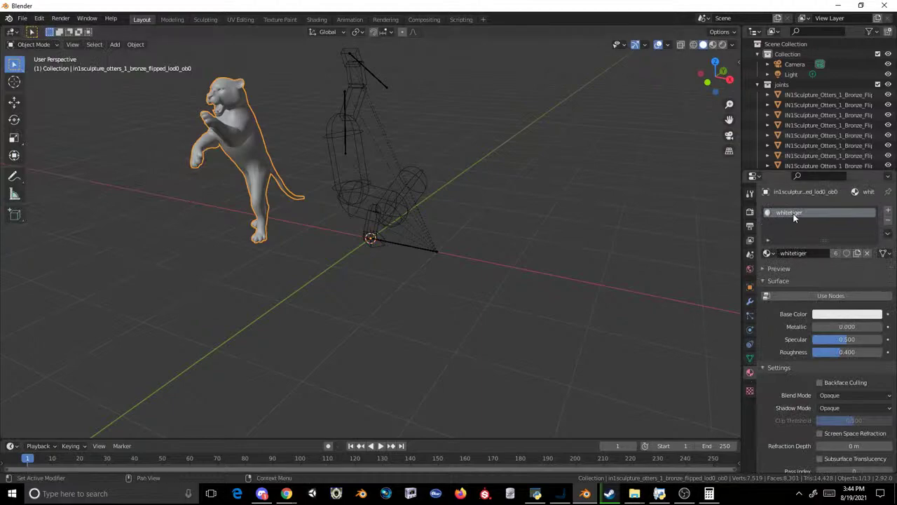
left_click(534, 493)
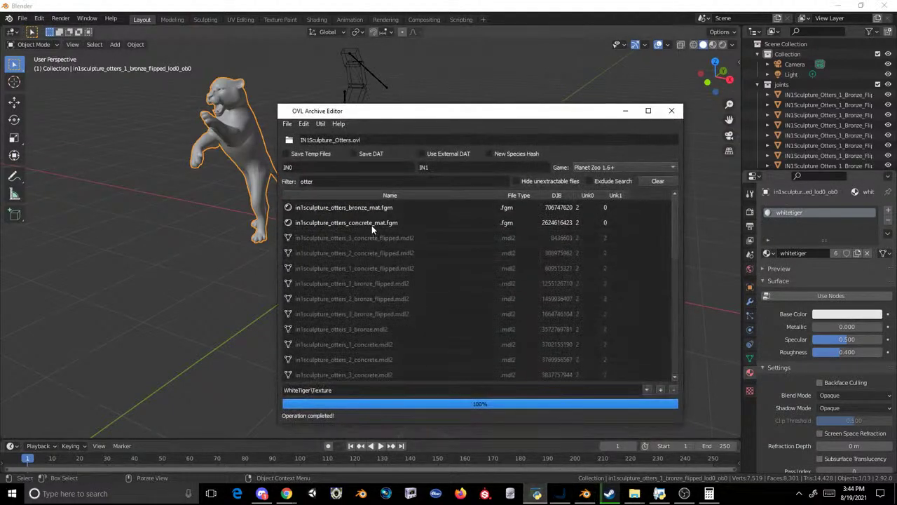
left_click(403, 208)
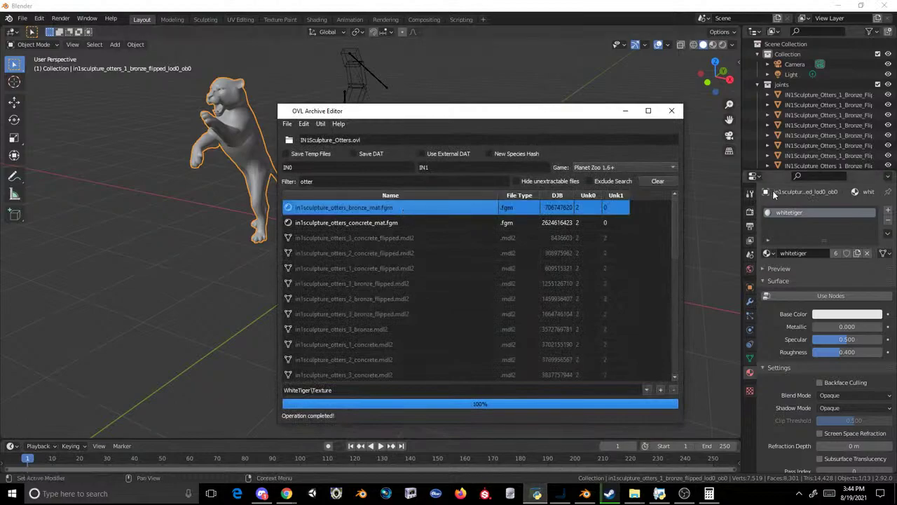
double_click(812, 210)
type("in1sculpture_otters_bronze_mat.fgm")
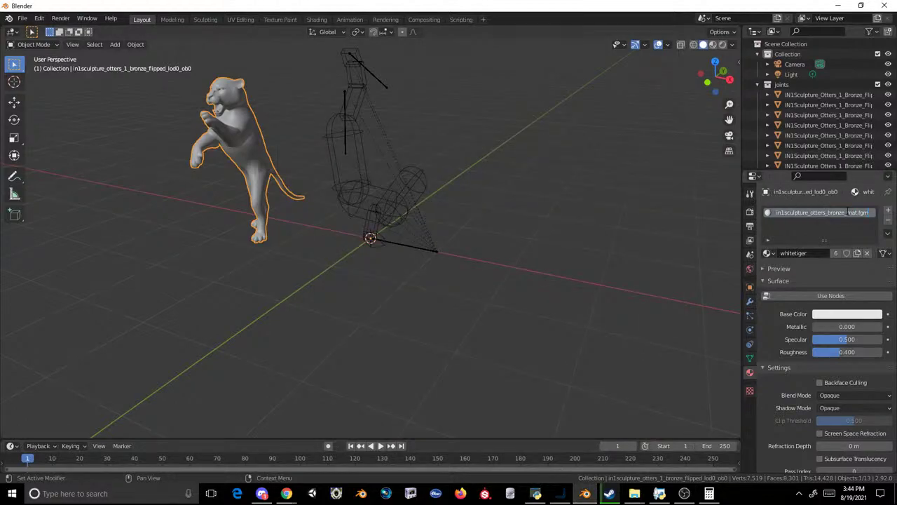
- Correct the material name's capitalisation and drop the extension so it reads IN1Sculpture_Otters_Bronze_Mat
type("M")
key("ctrl+Left")
key("ctrl+Left")
key("Delete")
type("B")
key("ctrl+Left")
key("ctrl+Left")
key("Delete")
type("O")
key("Left")
key("Left")
key("Left")
key("Left")
key("Left")
key("Left")
key("Left")
key("Left")
key("Left")
key("BackSpace")
type("S")
key("Left")
key("Left")
key("BackSpace")
key("BackSpace")
type("IN")
key("Return")
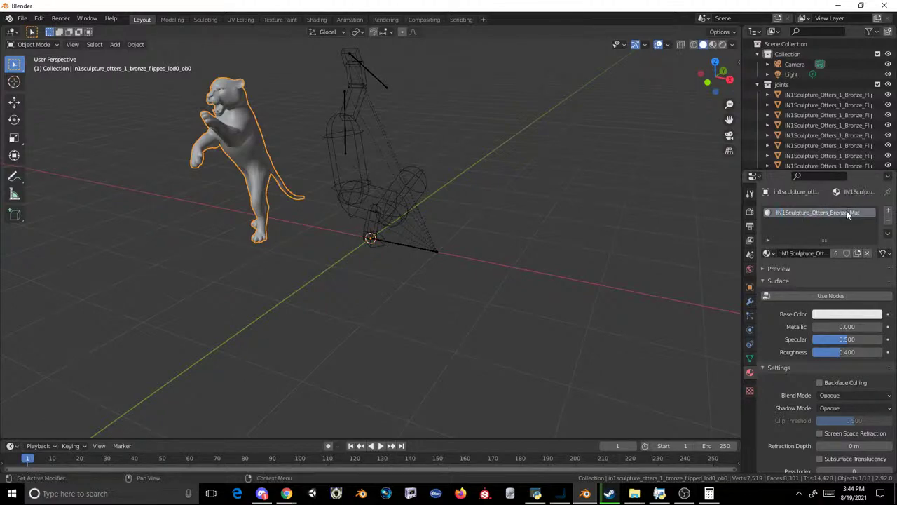
- Import Dhole2.obj from the Dhole folder into the scene
left_click(446, 145)
left_click(243, 145)
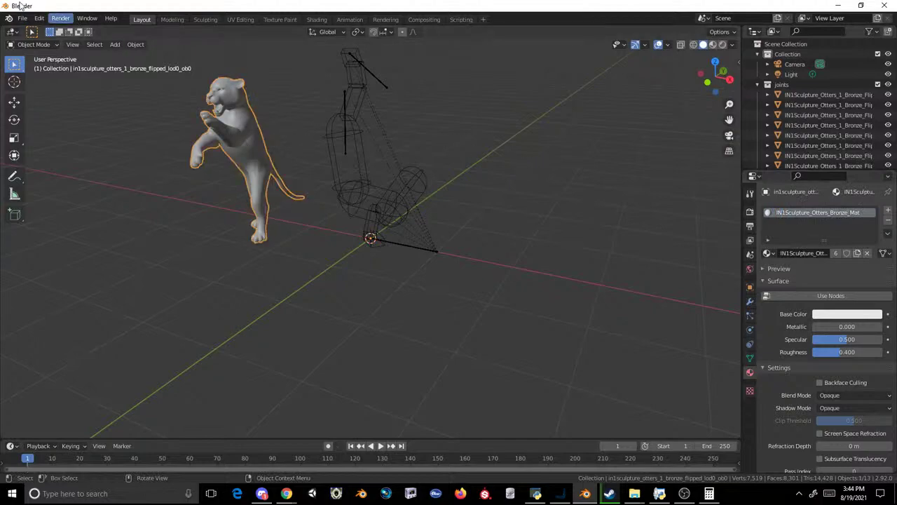
left_click(22, 18)
mouse_move(62, 157)
left_click(179, 236)
left_click(207, 319)
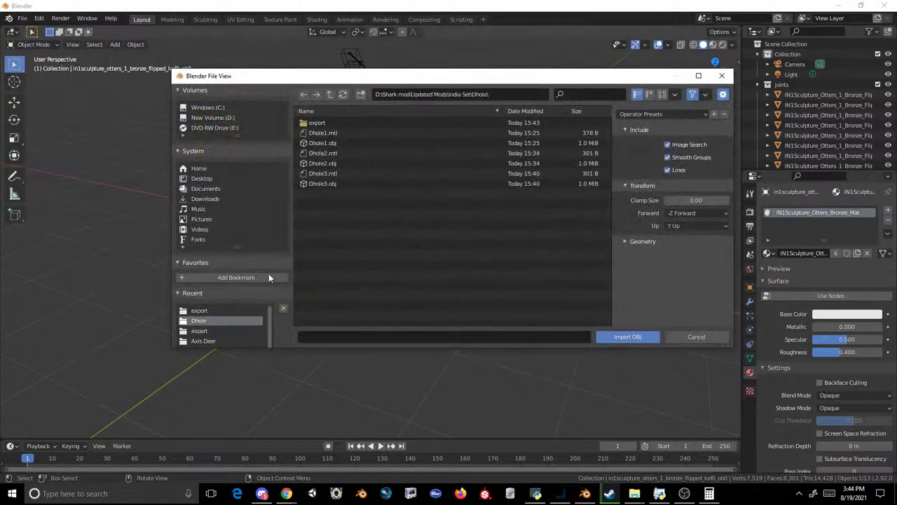
double_click(342, 163)
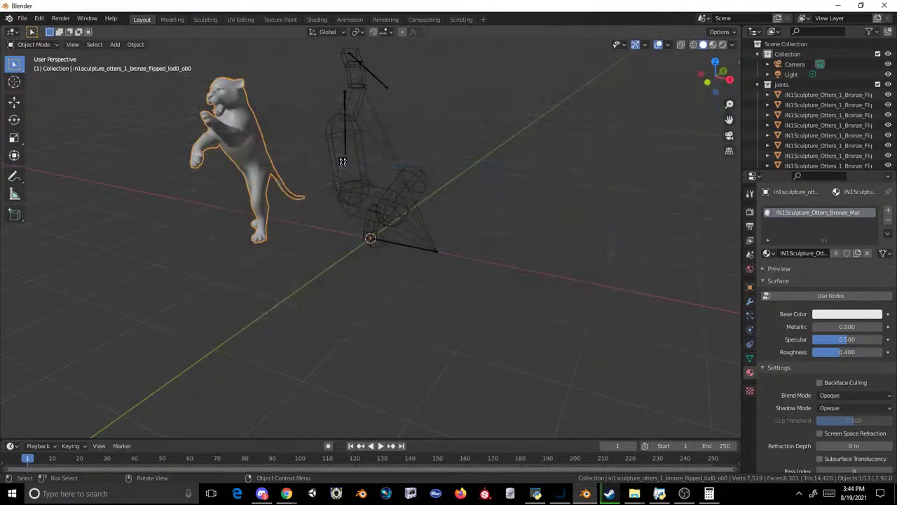
- Select the imported dhole mesh and remove its Material.001 slot
scroll(389, 158, "up", 4)
left_click(344, 201)
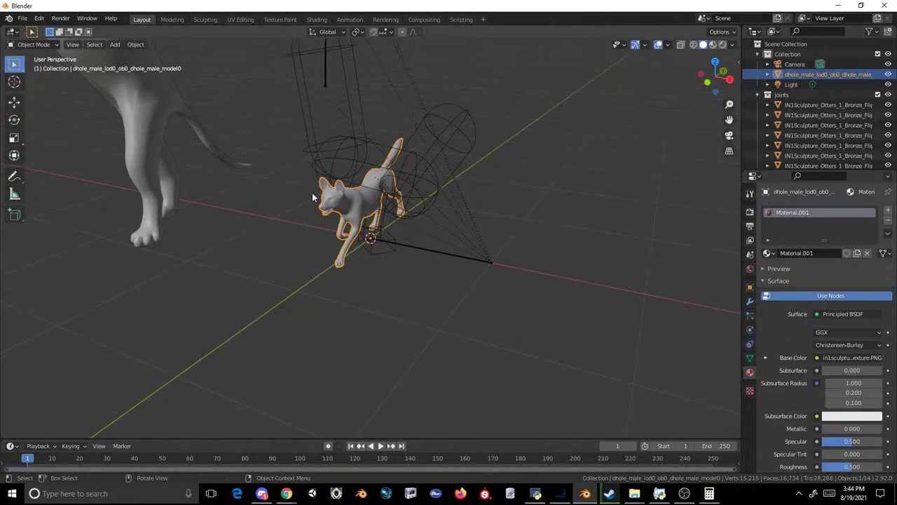
middle_click_drag(344, 200, 221, 157)
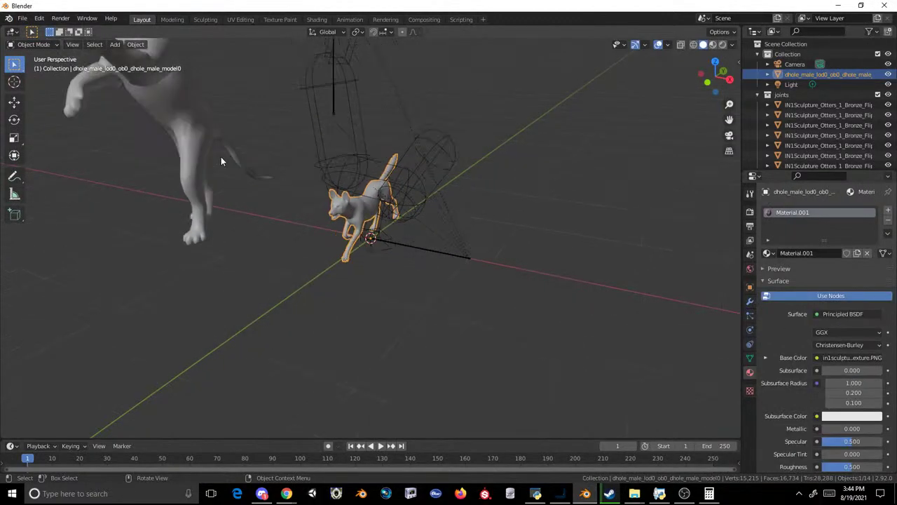
left_click(888, 221)
- Rename the dhole's UV map as UV0 and add a second UV map named UV1
left_click(750, 358)
left_click(779, 351)
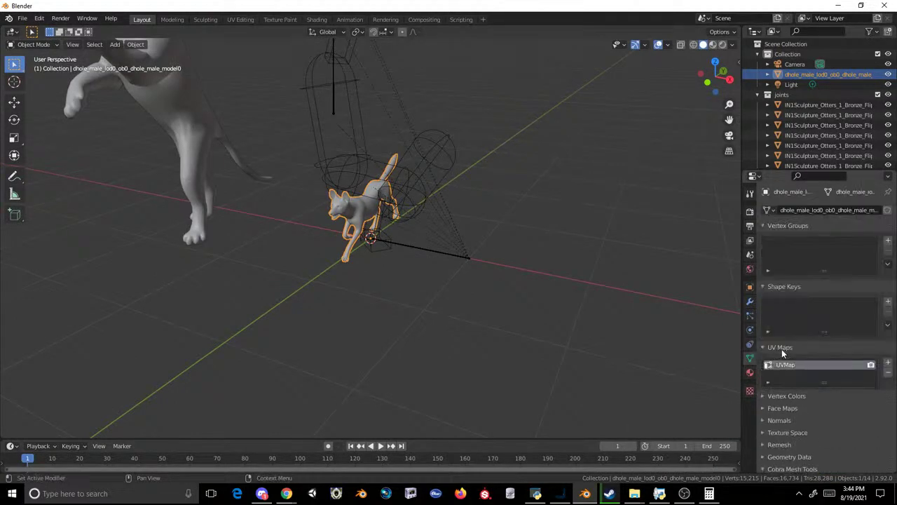
type("UV0")
key("Return")
left_click(888, 362)
double_click(806, 377)
type("UV1")
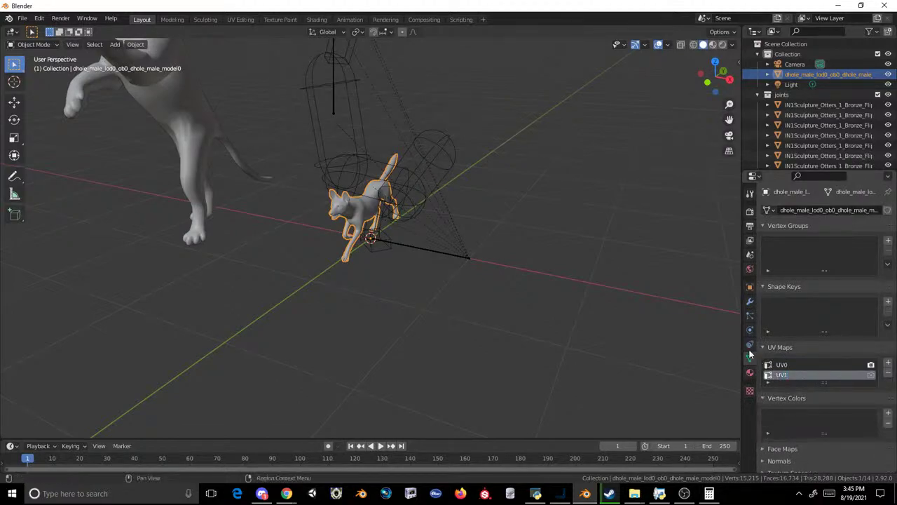
- Join the dhole mesh into the tiger's LOD0 mesh, keeping the tiger as the active object
left_click(750, 287)
left_click(334, 221)
left_click(347, 207)
left_click(187, 127, "shift")
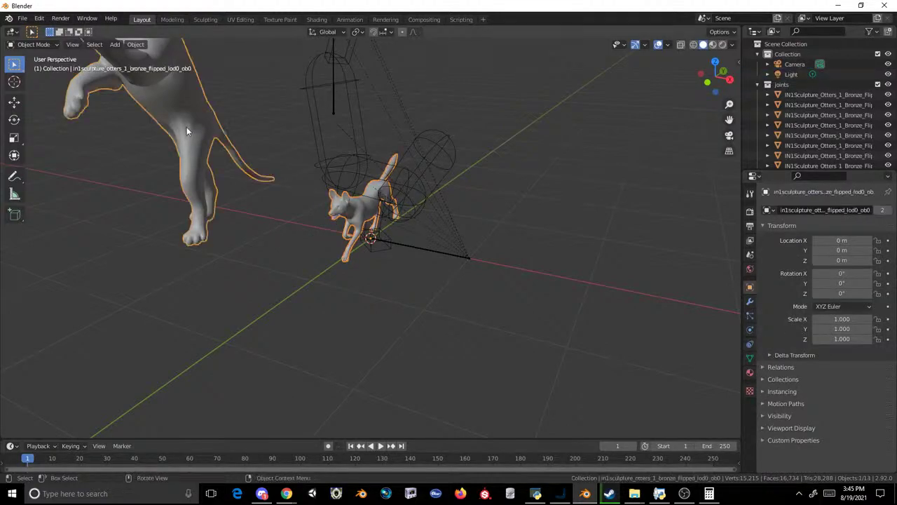
- Delete all the tiger vertices from the joined mesh, leaving only the dhole, and return to object mode
left_click(172, 19)
key("alt+a")
mouse_move(159, 118)
left_mouse_down()
mouse_move(377, 315)
mouse_move(355, 306)
left_mouse_up()
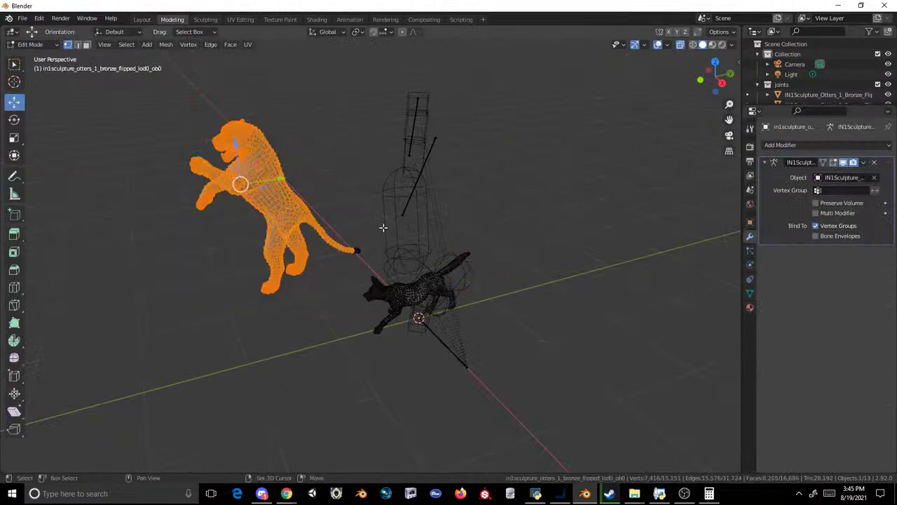
key("x")
left_click(347, 251)
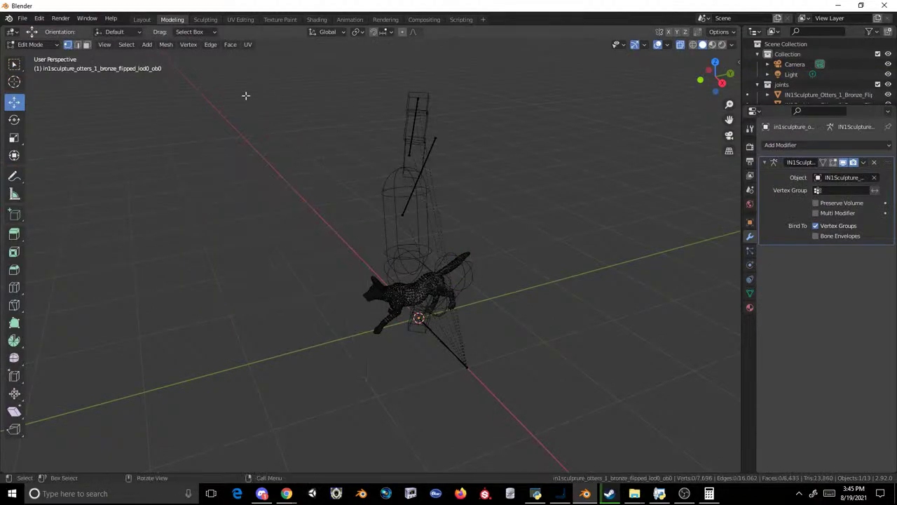
left_click(142, 19)
- Replace the mesh in the LOD1 collection with a duplicate of the LOD0 dhole named in1sculpture_otters_1_bronze_flipped_lod1_ob0
left_click(757, 85)
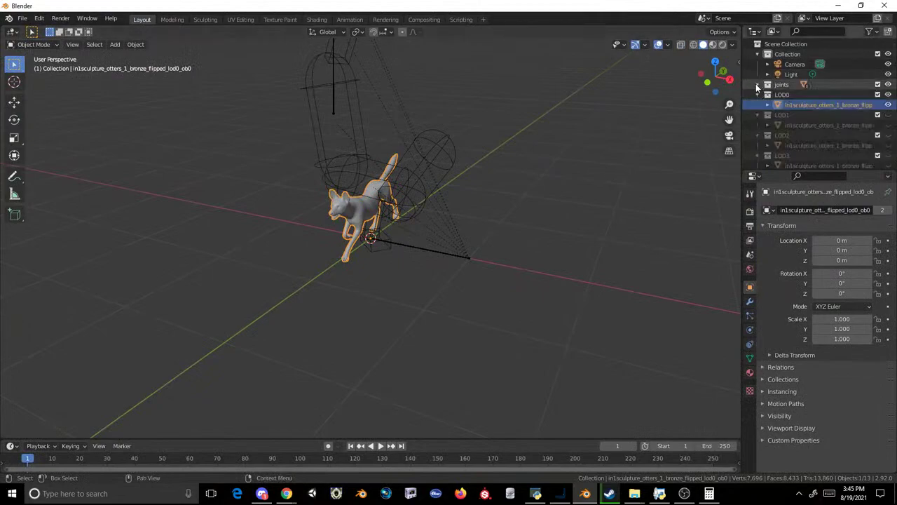
key("shift+d")
right_click(633, 115)
left_click_drag(800, 113, 804, 132)
left_click(805, 134)
scroll(813, 126, "down", 2)
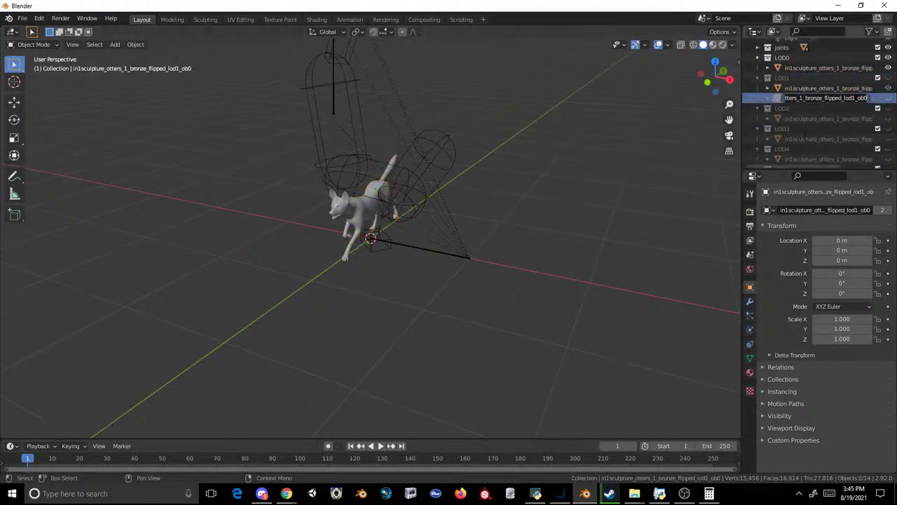
right_click(815, 95)
left_click(817, 92)
left_click(818, 90)
scroll(817, 90, "up", 1)
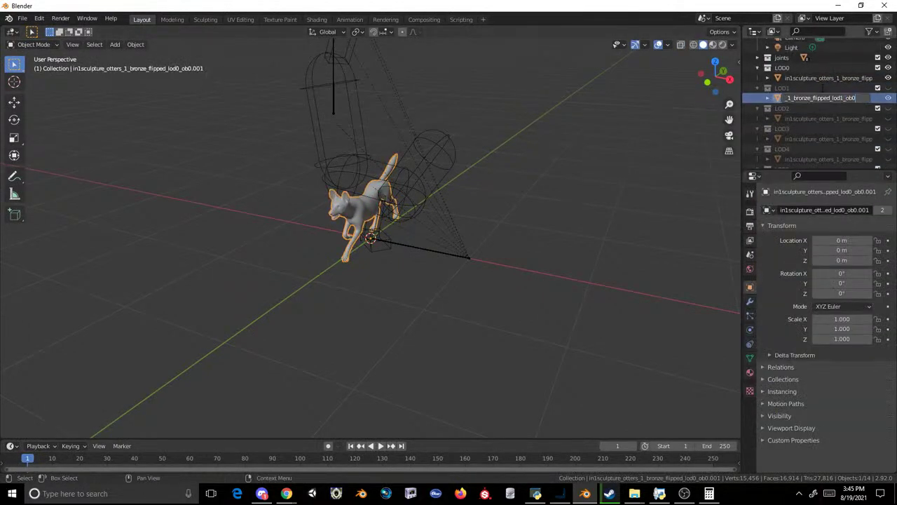
- Replace the mesh in the LOD2 collection with a duplicate of the dhole named in1sculpture_otters_1_bronze_flipped_lod2_ob0
key("shift+d")
right_click(636, 114)
left_click_drag(817, 108, 809, 125)
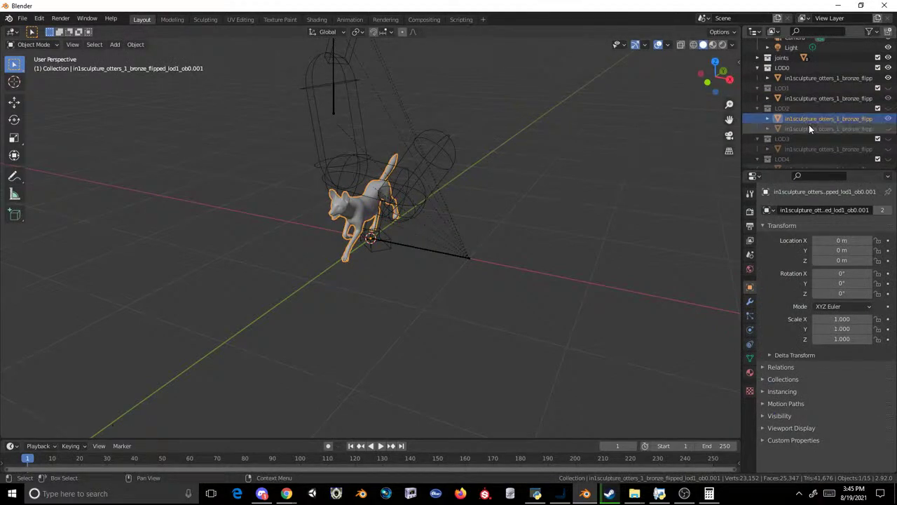
scroll(809, 124, "down", 2)
left_click(802, 100)
left_click(806, 98)
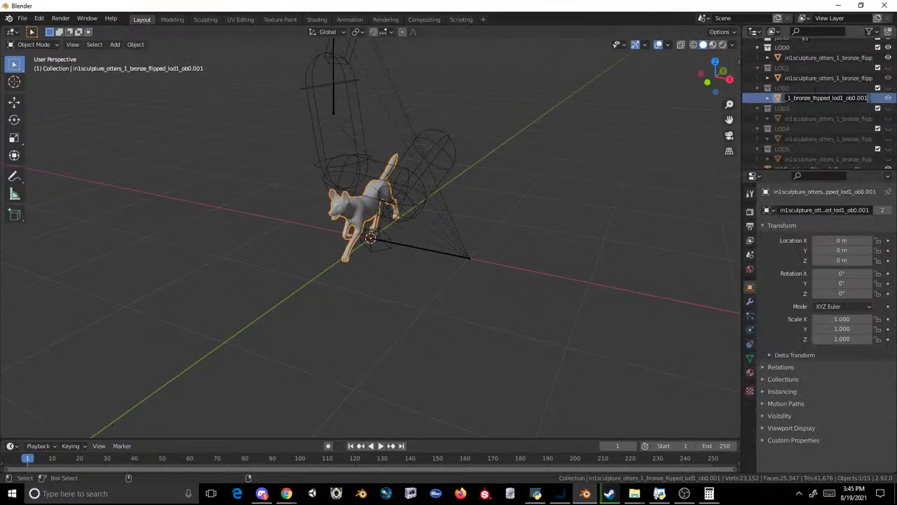
- Replace the mesh in the LOD3 collection with a duplicate of the dhole named in1sculpture_otters_1_bronze_flipped_lod3_ob0
key("shift+d")
right_click(709, 100)
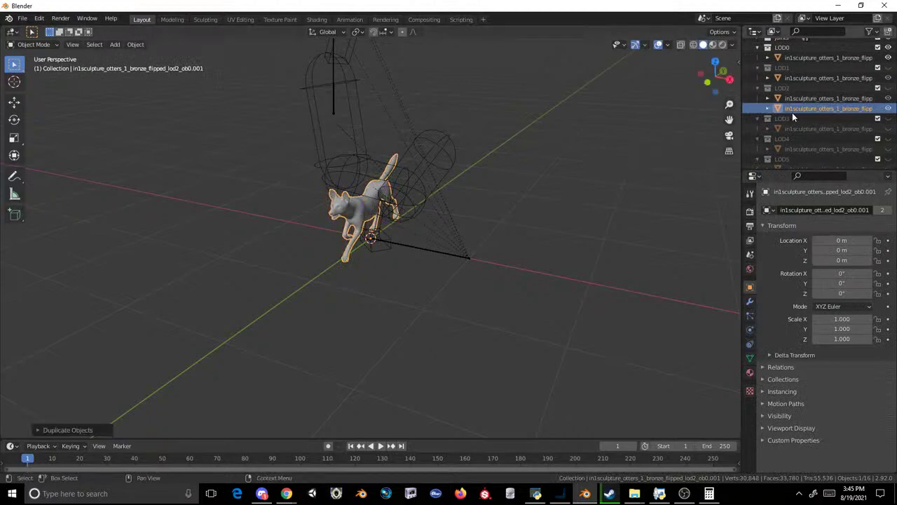
left_click_drag(792, 110, 794, 119)
double_click(803, 127)
key("ctrl+c")
left_click(772, 115)
right_click(792, 105)
left_click(792, 105)
double_click(814, 98)
key("ctrl+v")
key("Return")
- Add a Decimate modifier with a ratio of about 0.696 to the LOD3 dhole
left_click(750, 301)
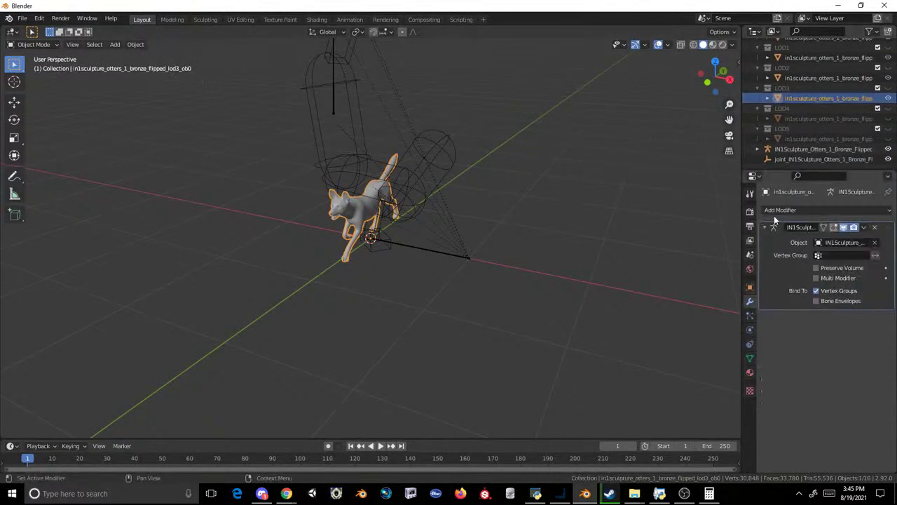
left_click(774, 213)
left_click(722, 284)
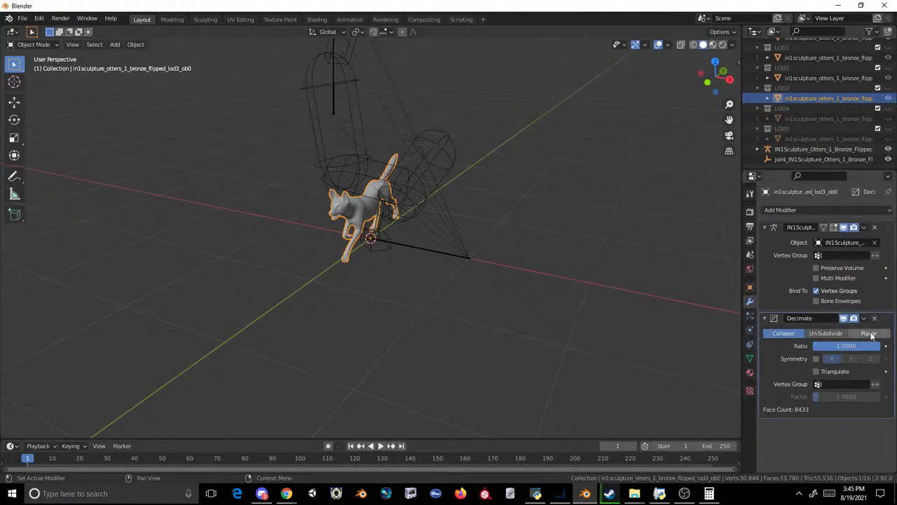
left_click_drag(846, 346, 813, 345)
- Replace the LOD4 mesh with a duplicate of the LOD3 dhole named in1sculpture_otters_1_bronze_flipped_lod4_ob0 and set its Decimate ratio to 0.4
key("shift+d")
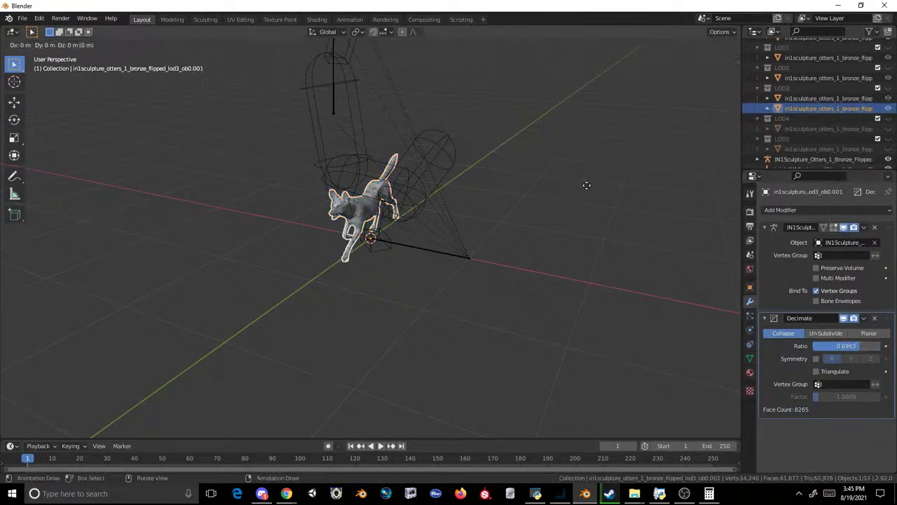
right_click(587, 185)
left_click_drag(797, 109, 797, 119)
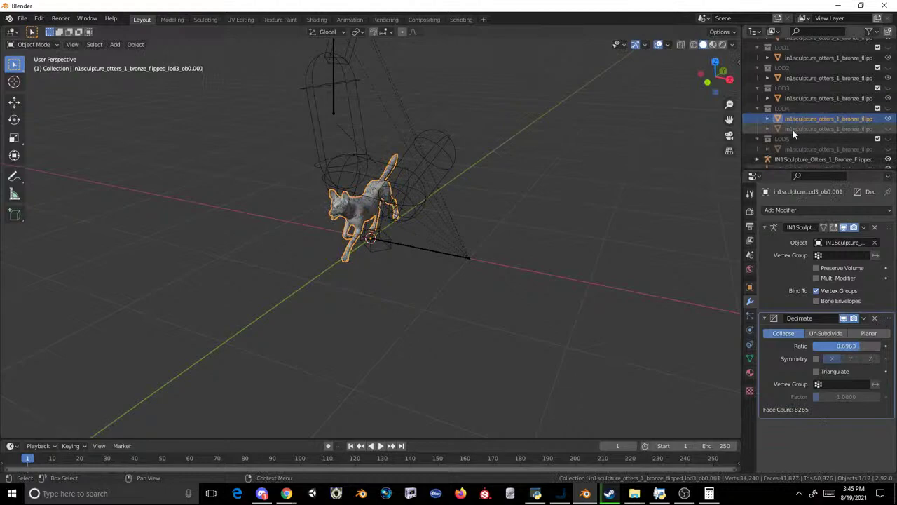
left_click(793, 130)
right_click(801, 128)
left_click(803, 127)
double_click(810, 120)
type("in1sculpture_otters_1_bronze_flipped_lod4_ob0")
key("Return")
left_click_drag(846, 348, 827, 349)
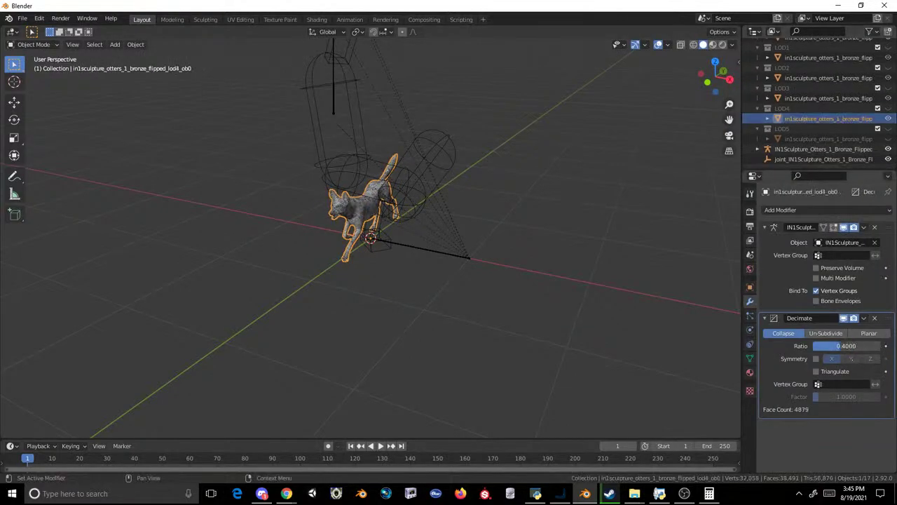
- Replace the LOD5 mesh with a duplicate of the LOD4 dhole named in1sculpture_otters_1_bronze_flipped_lod5_ob0 and set its Decimate ratio to about 0.252
key("shift+d")
right_click(595, 168)
left_click_drag(827, 127, 821, 153)
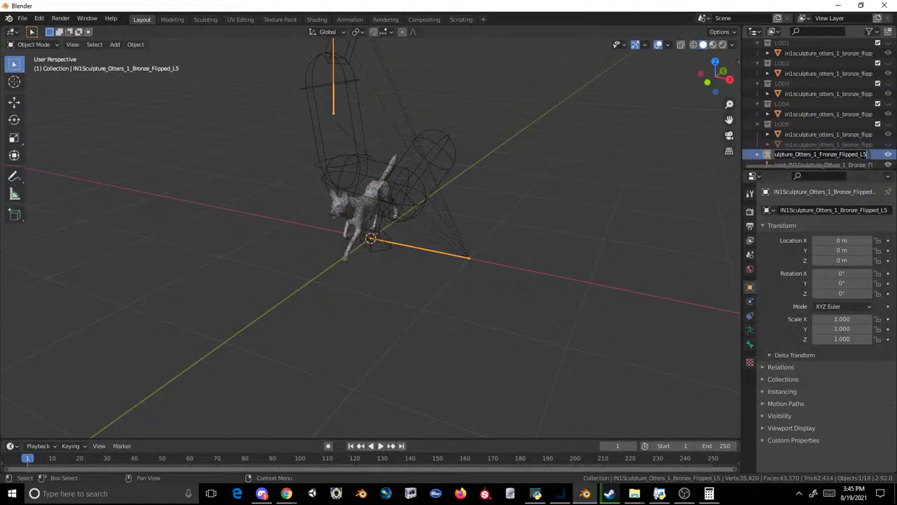
double_click(813, 142)
key("ctrl+c")
key("Return")
right_click(820, 142)
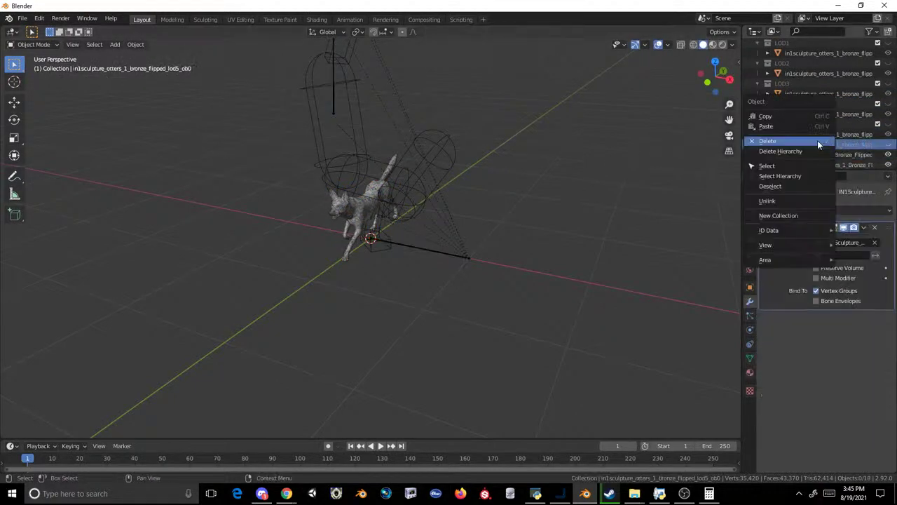
left_click(817, 141)
double_click(816, 139)
key("ctrl+v")
key("Return")
mouse_move(846, 346)
left_mouse_down()
mouse_move(826, 346)
mouse_move(846, 345)
left_mouse_up()
- Export the LOD0 to LOD5 dhole meshes as a Cobra Model to in1sculpture_otters_1_bronze_flipped.mdl2 in the Dhole export folder
scroll(828, 85, "up", 3)
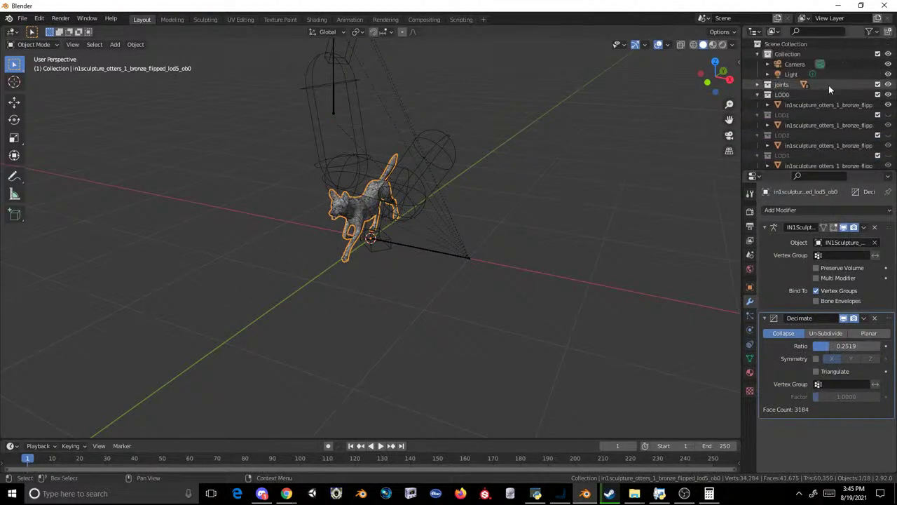
left_click_drag(813, 109, 817, 167)
left_click(23, 18)
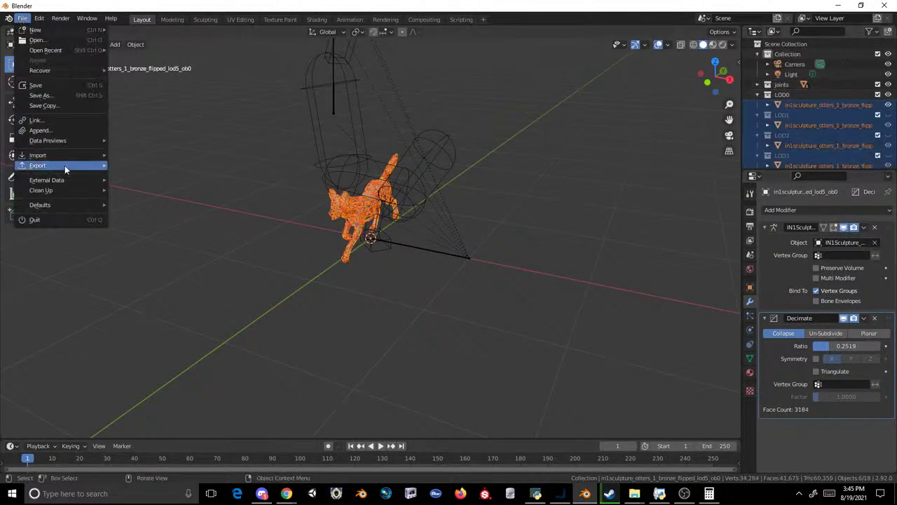
mouse_move(66, 166)
left_click(151, 262)
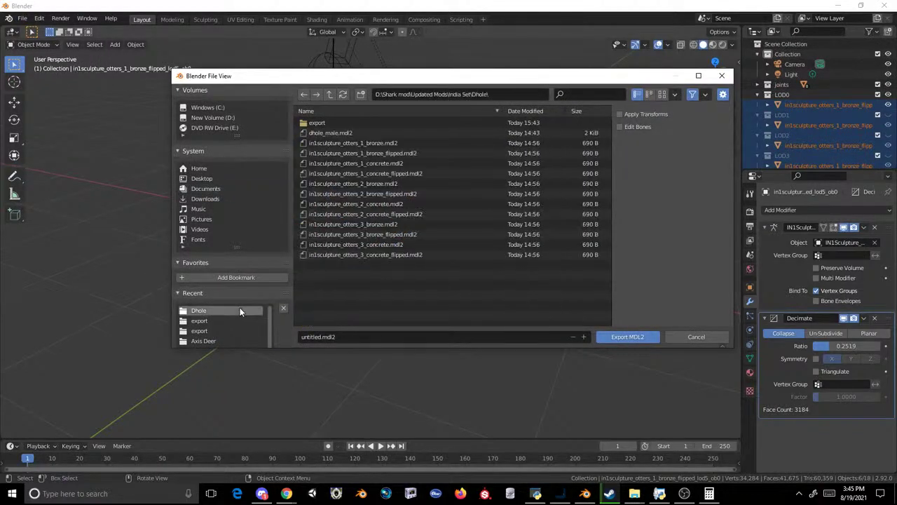
double_click(321, 124)
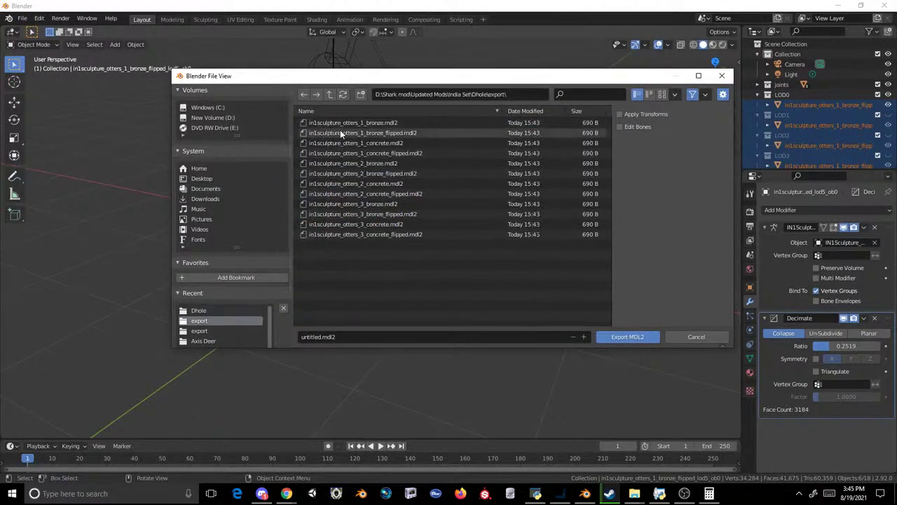
double_click(340, 132)
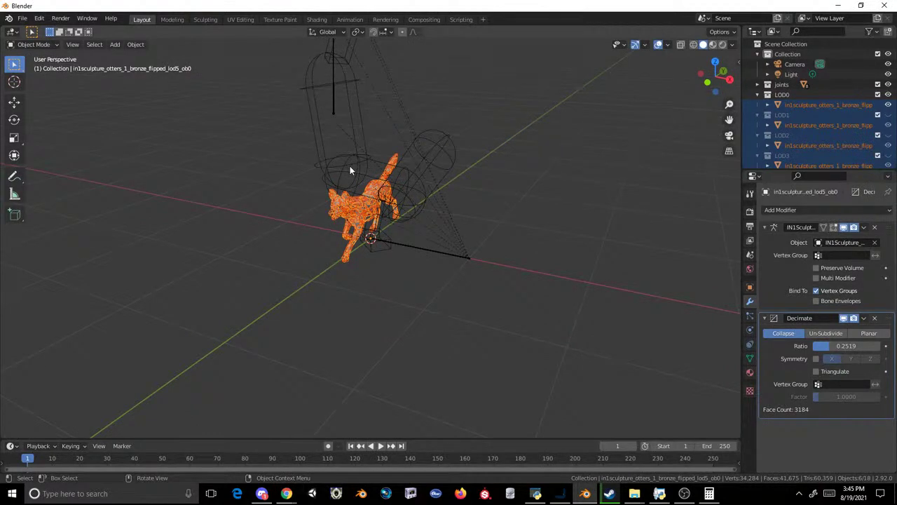
- Start a new General scene without saving the current one and delete the default cube
left_click(21, 19)
mouse_move(35, 30)
left_click(180, 42)
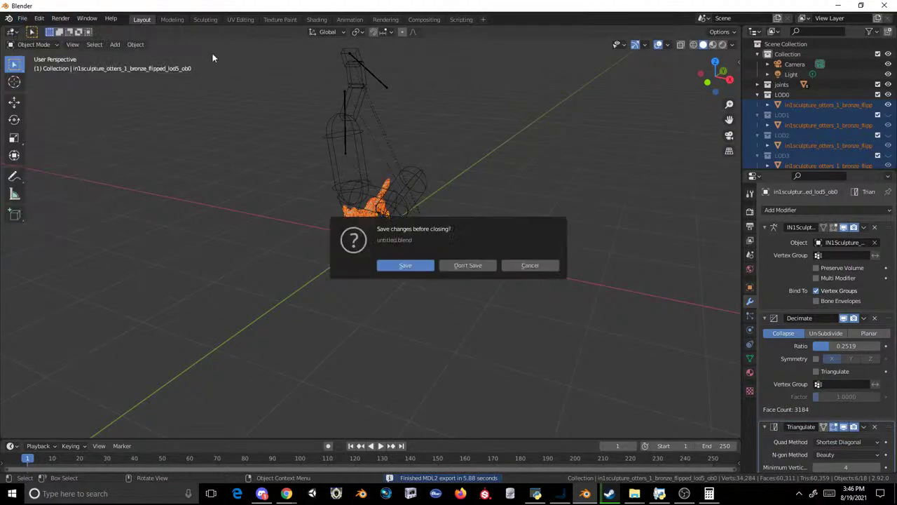
left_click(459, 264)
key("Delete")
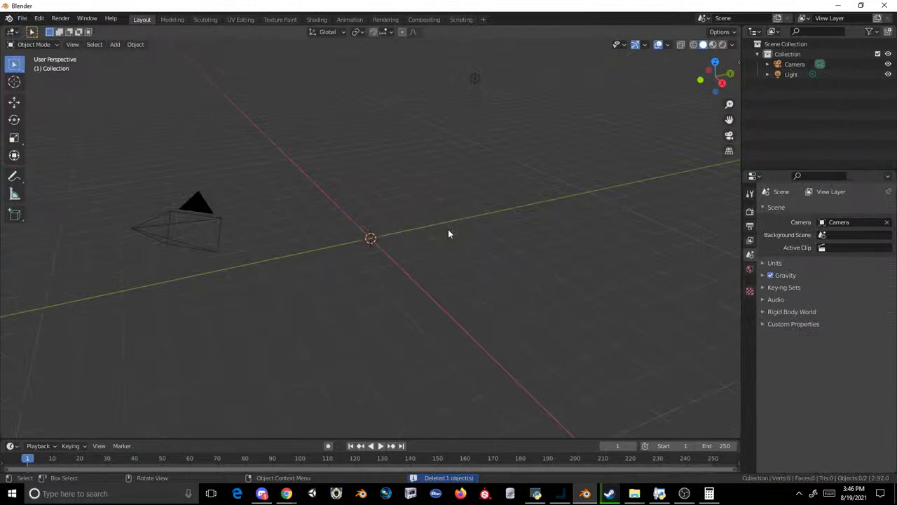
- Import the Cobra Model in1sculpture_otters_2_bronze.mdl2 from the export folder nested inside the Dhole export folder
left_click(23, 17)
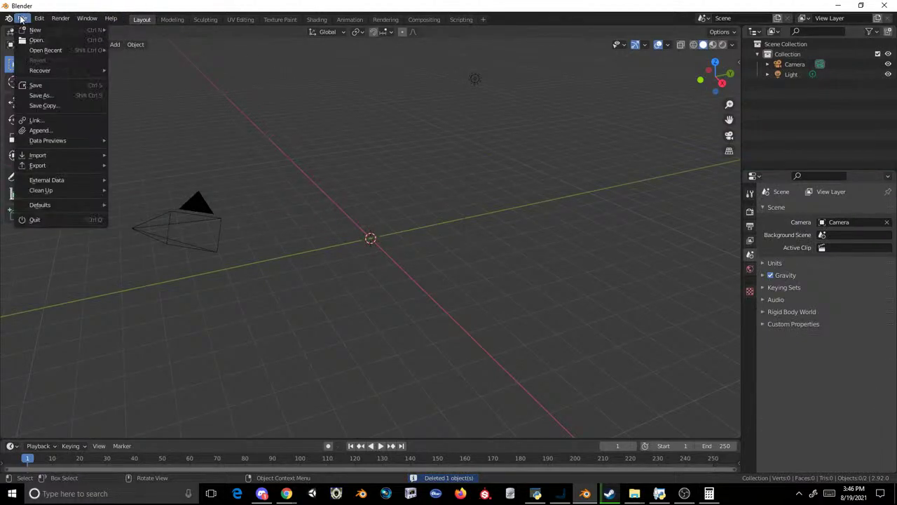
mouse_move(62, 154)
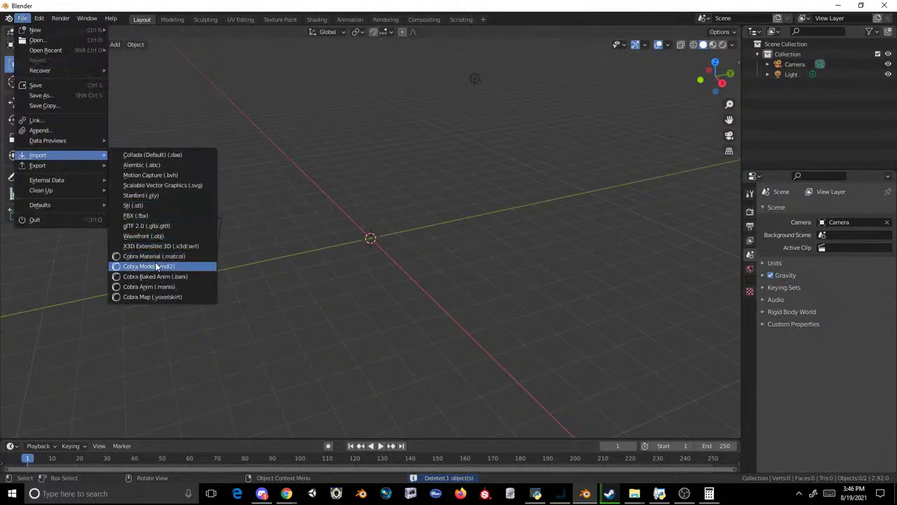
left_click(149, 266)
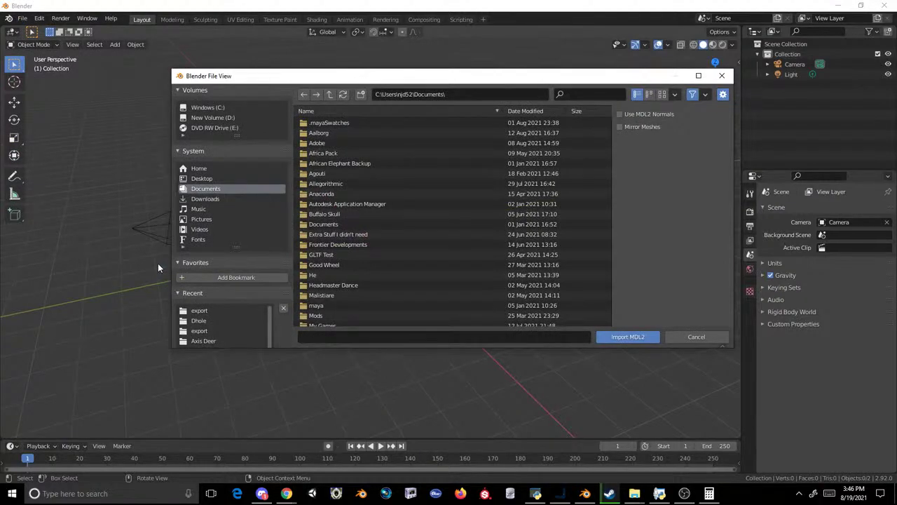
left_click(238, 310)
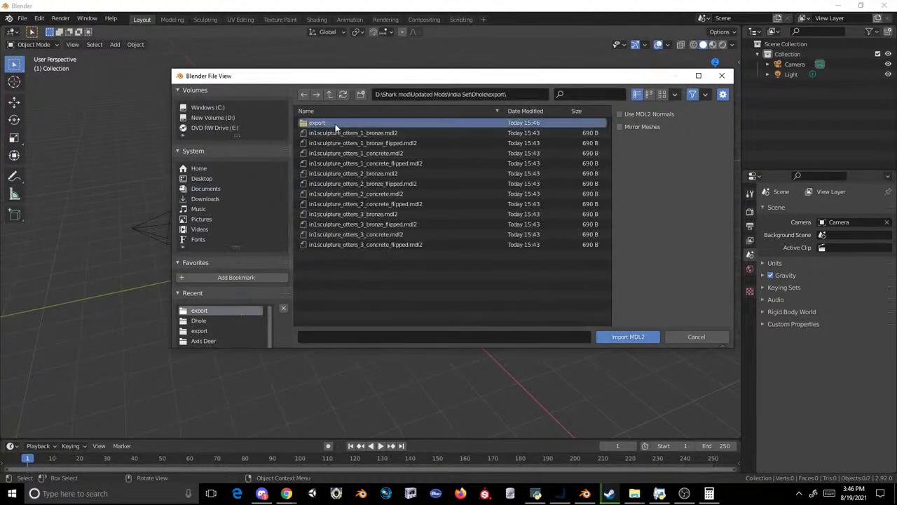
left_click(338, 124)
double_click(390, 165)
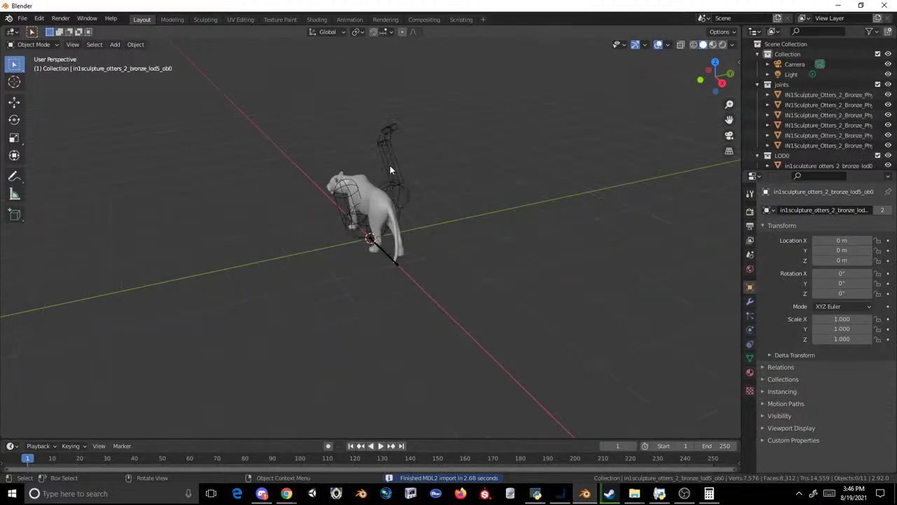
- Import Dhole1.obj from the Dhole folder and delete its def_c_root_joint_physics cube
left_click(22, 18)
mouse_move(84, 155)
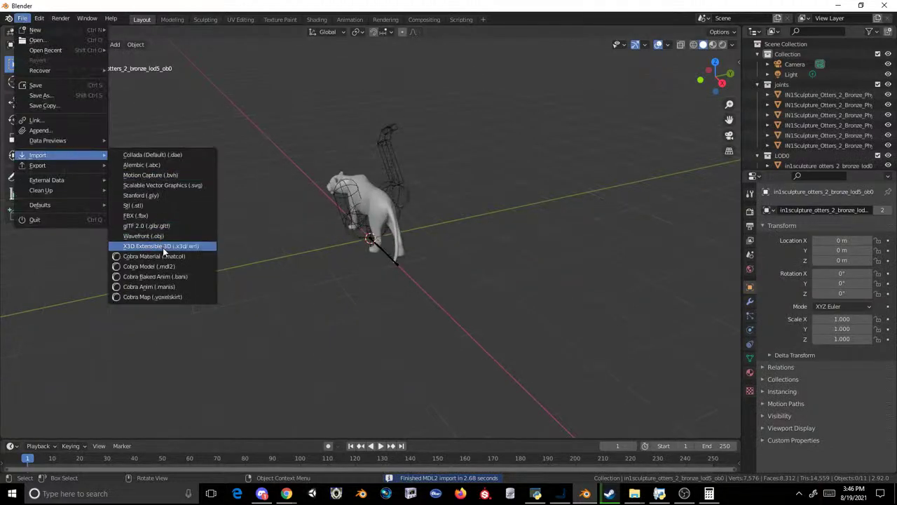
left_click(169, 236)
left_click(224, 312)
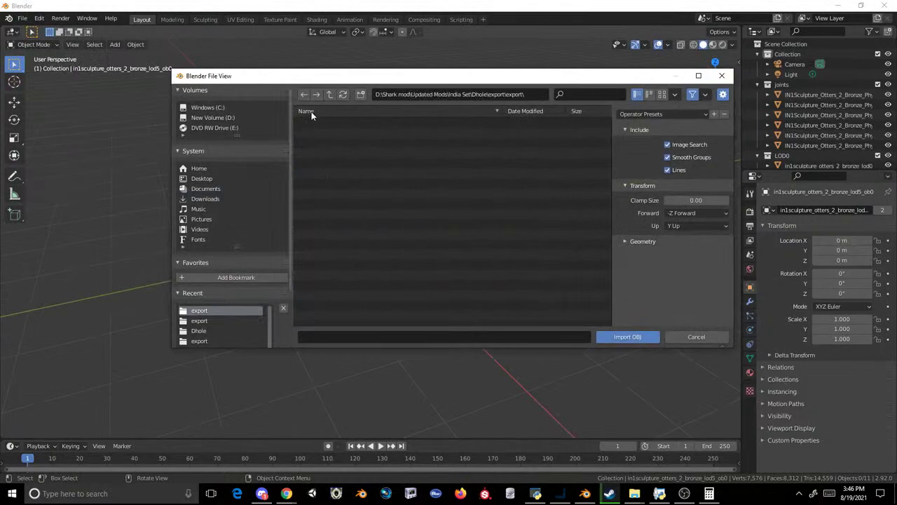
left_click(329, 98)
left_click(329, 98)
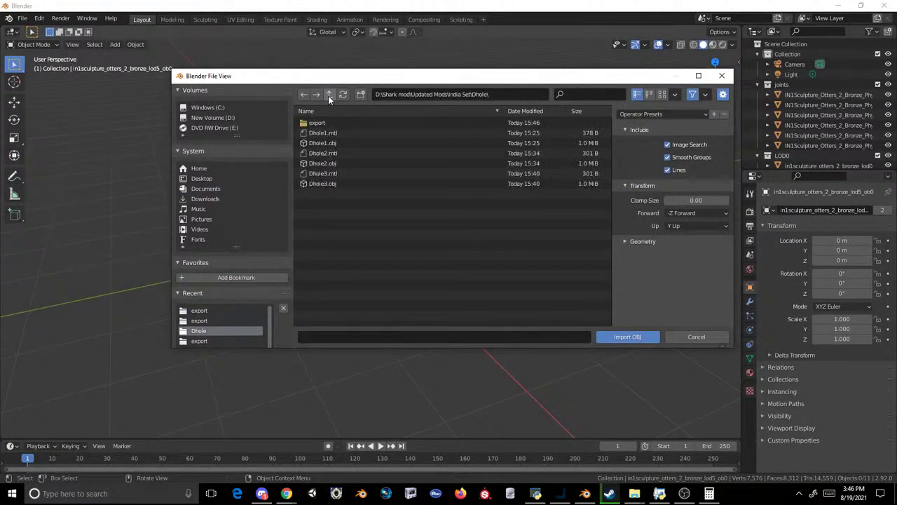
double_click(324, 143)
scroll(368, 134, "up", 2)
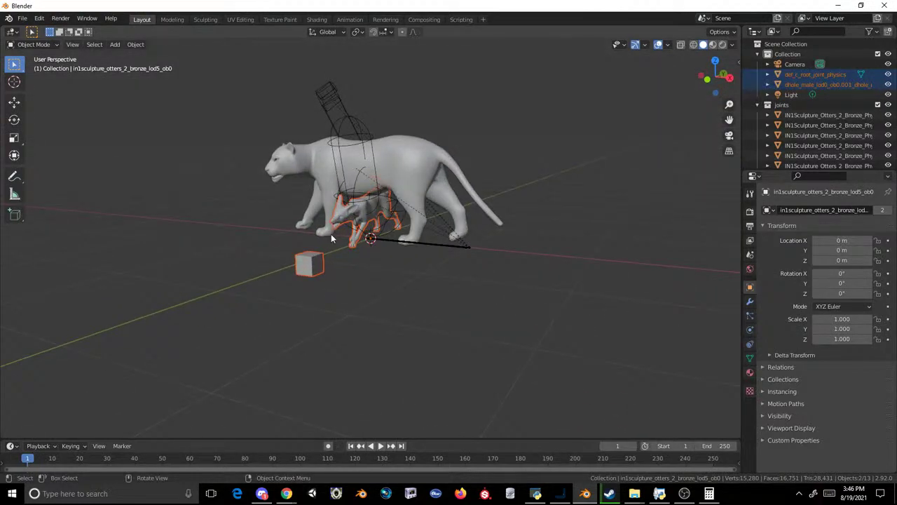
left_click(316, 265)
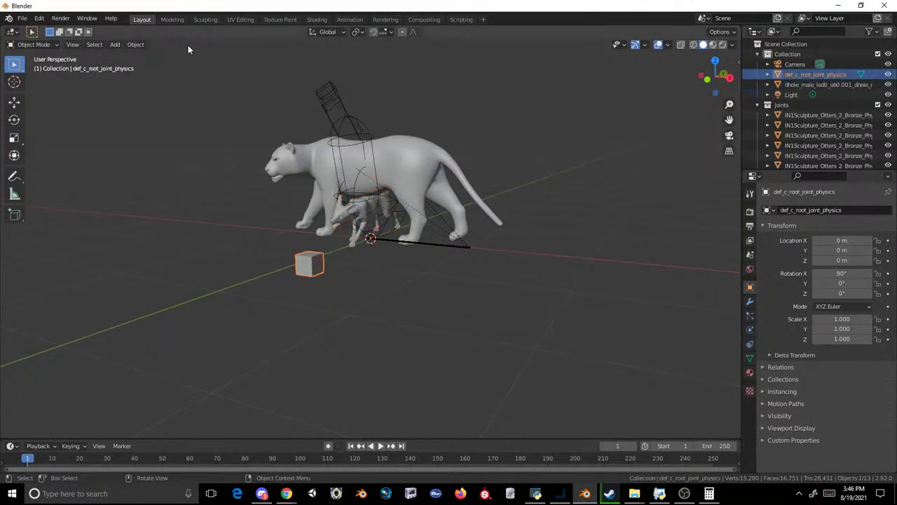
key("Delete")
- Remove the imported dhole's material and set up two UV maps on it named UV0 and UV1
left_click(328, 208)
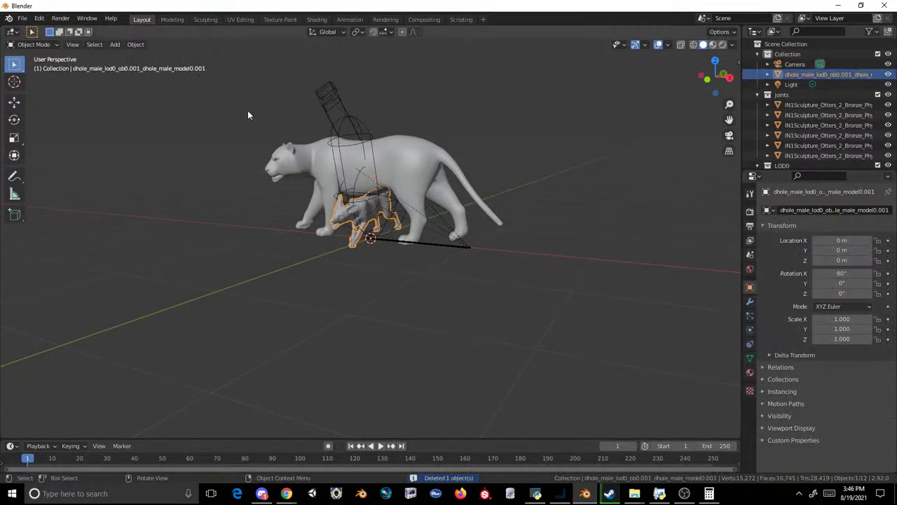
left_click(750, 372)
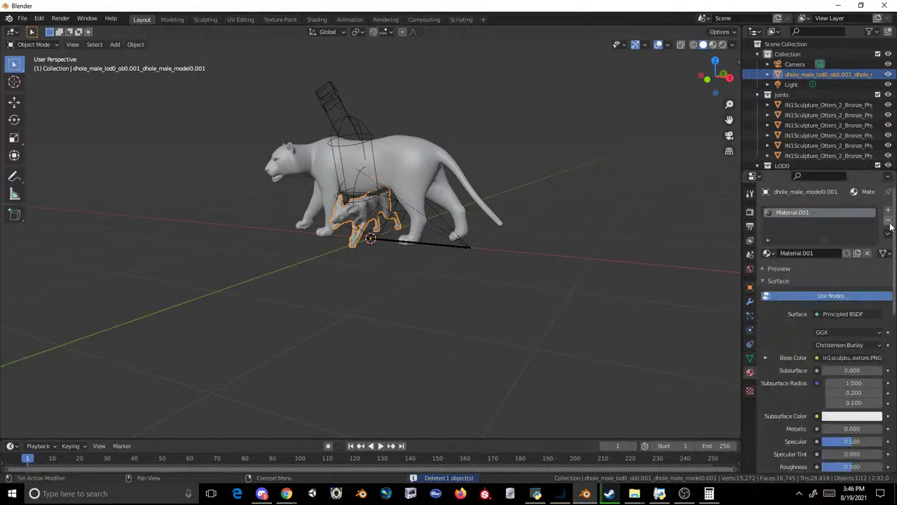
left_click(750, 358)
left_click(782, 347)
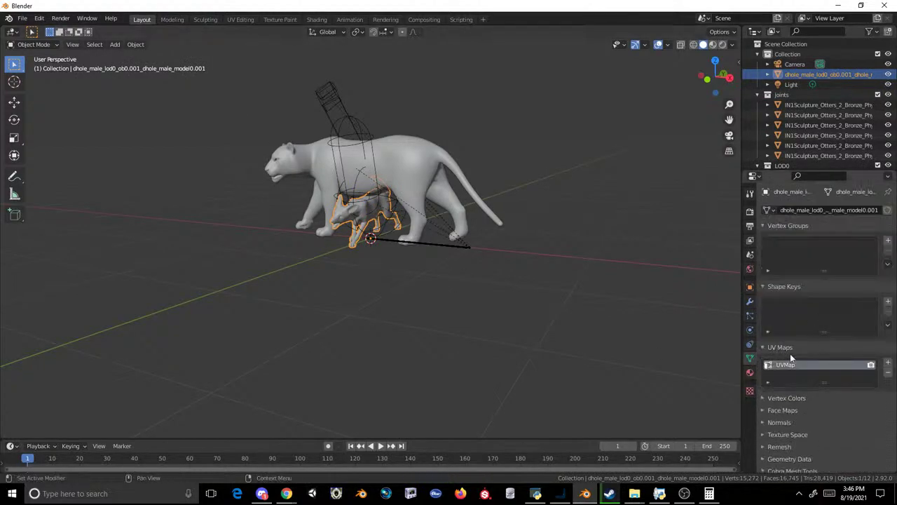
type("Uv0")
key("Return")
double_click(812, 366)
type("UV0")
key("Return")
left_click(888, 362)
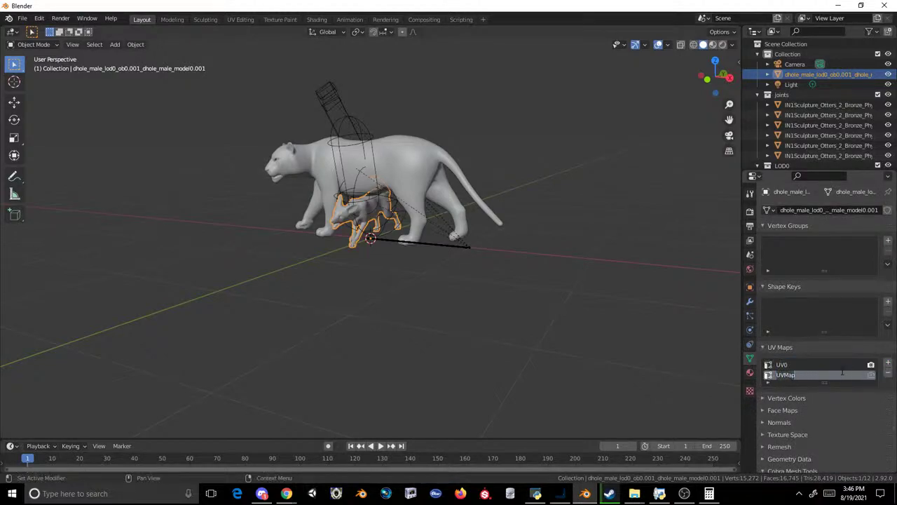
type("UV")
key("Return")
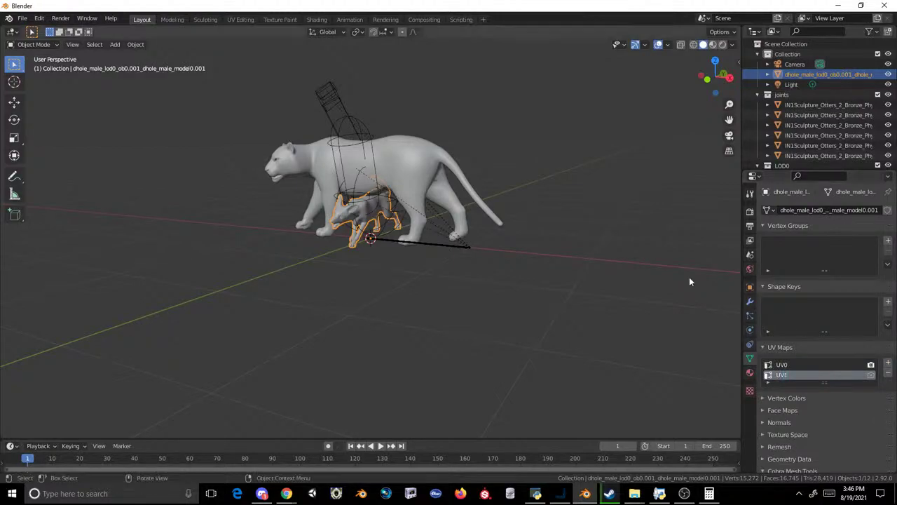
left_click(749, 301)
left_click(749, 288)
left_click(750, 301)
left_click(751, 373)
- Move all vertices of the big cat mesh in1sculpture_otters_2_bronze_lod0_ob0 well clear of the dhole in Edit Mode
left_click(471, 210)
left_click(338, 214)
left_click(172, 19)
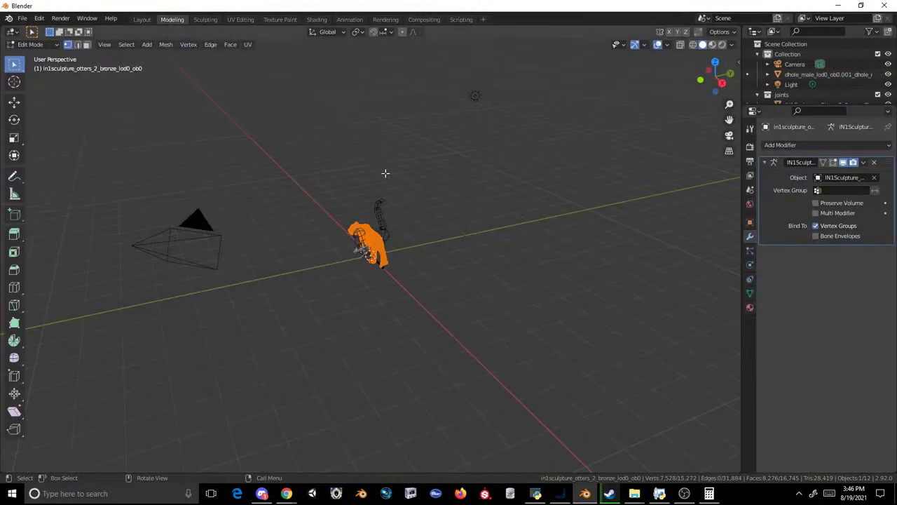
scroll(477, 143, "up", 6)
left_click(681, 45)
left_click_drag(523, 100, 128, 422)
left_click(14, 101)
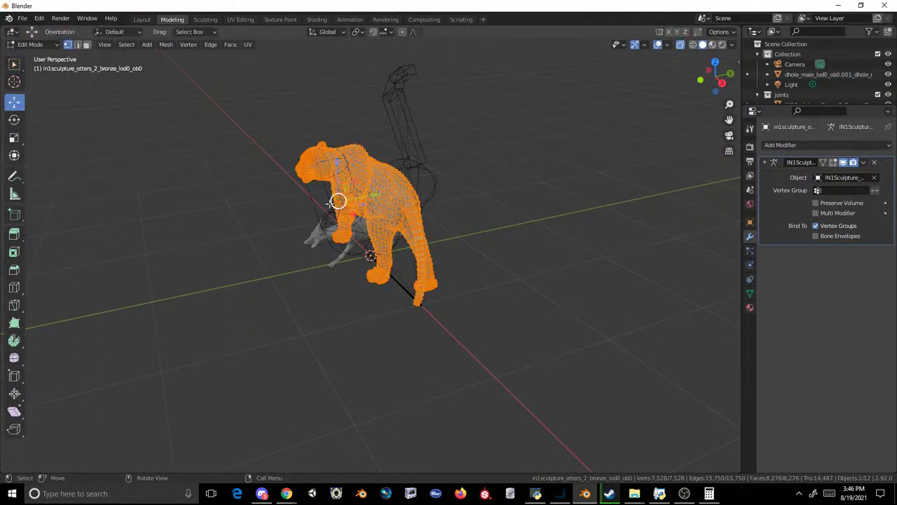
left_click_drag(338, 201, 166, 207)
- Join the dhole into the big cat mesh in1sculpture_otters_2_bronze_lod0_ob0
left_click(142, 20)
left_click(333, 212)
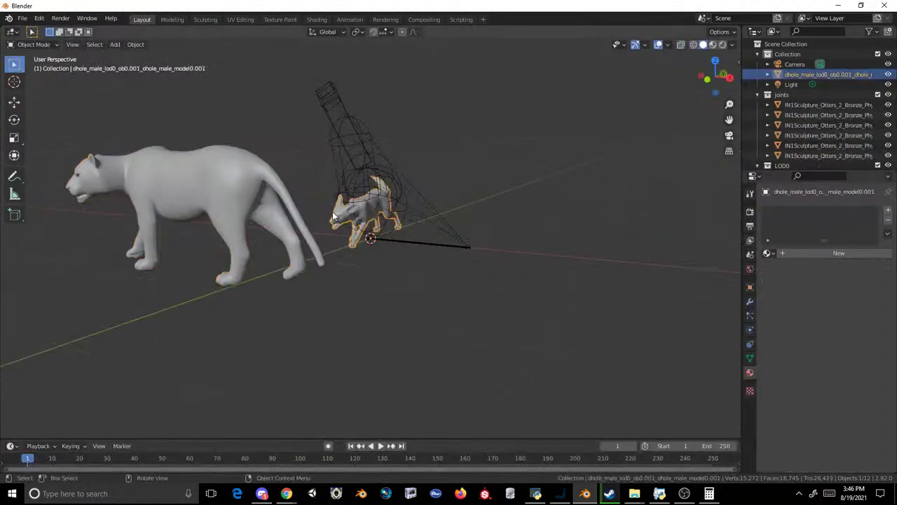
left_click(195, 157, "shift")
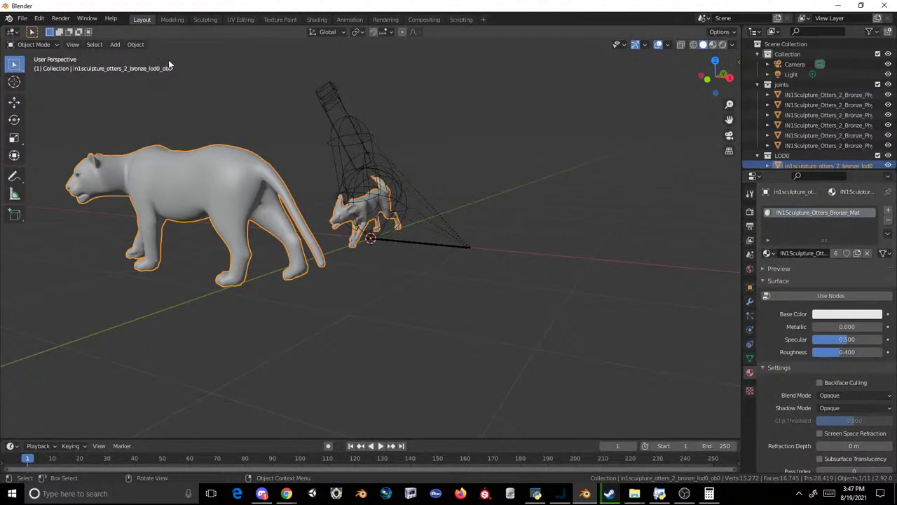
- Delete the big cat's vertices from the joined LOD0 mesh, keeping only the dhole, and return to Object Mode
left_click(172, 20)
left_click_drag(157, 112, 284, 288)
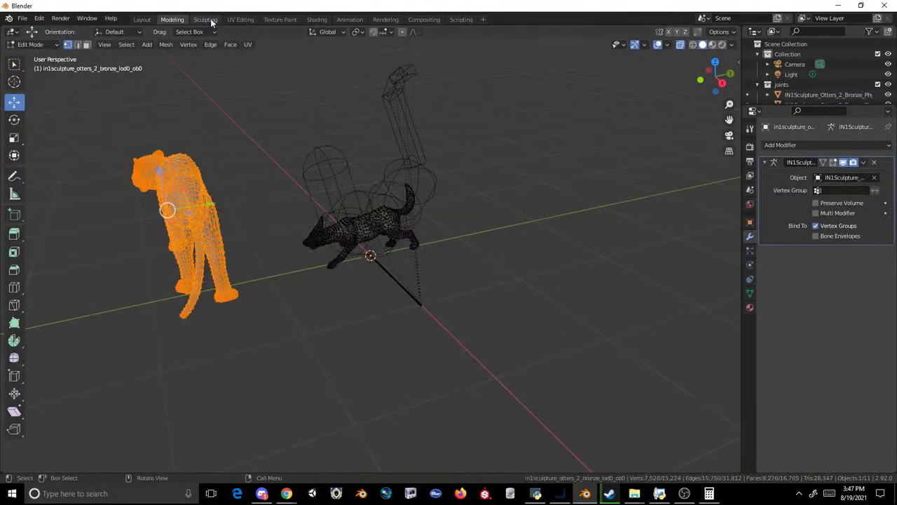
key("x")
left_click(258, 97)
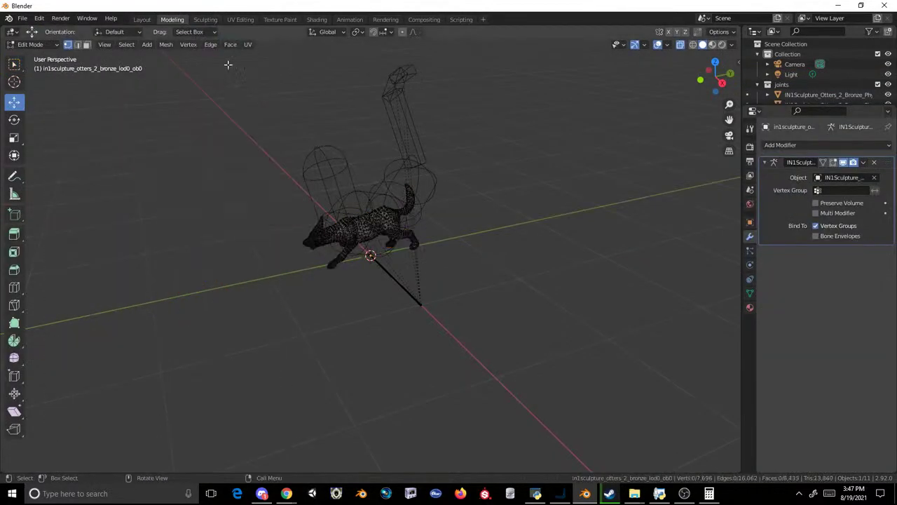
left_click(143, 20)
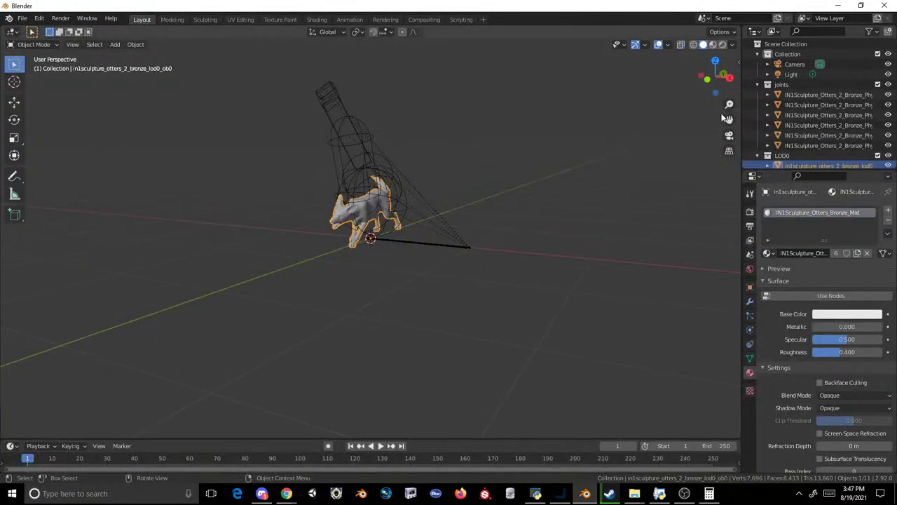
- Replace the mesh in the LOD1 collection with a duplicate of the LOD0 dhole named in1sculpture_otters_2_bronze_lod1_ob0
left_click(758, 84)
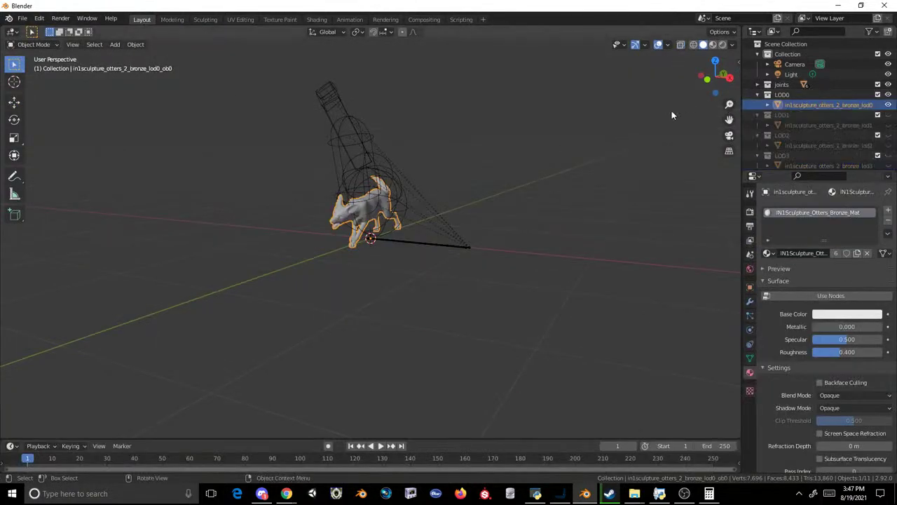
key("shift+d")
right_click(547, 119)
left_click_drag(777, 114, 797, 126)
scroll(798, 126, "down", 2)
double_click(807, 98)
key("ctrl+c")
left_click(804, 113)
right_click(808, 100)
left_click(808, 101)
double_click(814, 91)
key("ctrl+v")
key("Return")
- Replace the mesh in the LOD2 collection with a duplicate of the LOD1 dhole named in1sculpture_otters_2_bronze_lod2_ob0
key("shift+d")
right_click(519, 122)
left_click_drag(778, 108, 797, 121)
left_click(797, 128)
scroll(798, 128, "down", 2)
right_click(822, 96)
left_click(824, 94)
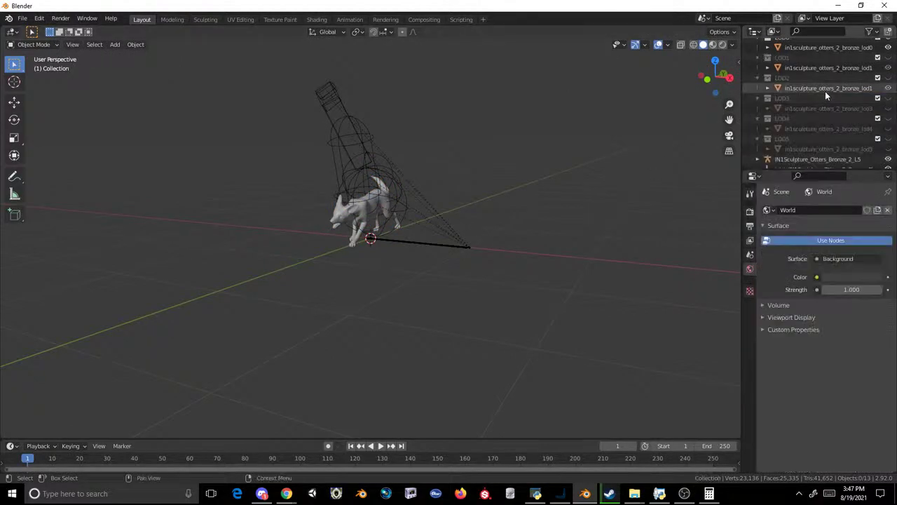
left_click(824, 91)
- Replace the mesh in the LOD3 collection with a duplicate of the LOD2 dhole named in1sculpture_otters_2_bronze_lod3_ob0
key("shift+d")
right_click(647, 103)
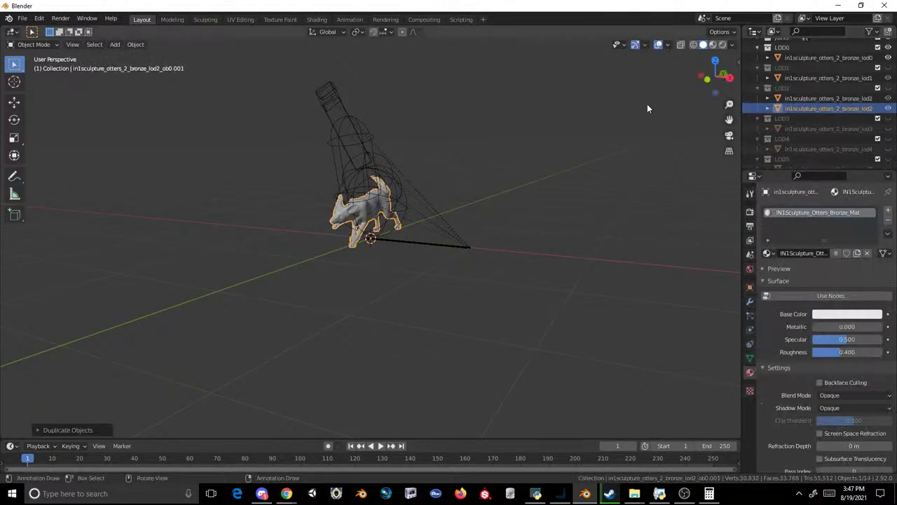
left_click_drag(805, 112, 804, 120)
double_click(799, 127)
key("Return")
right_click(787, 103)
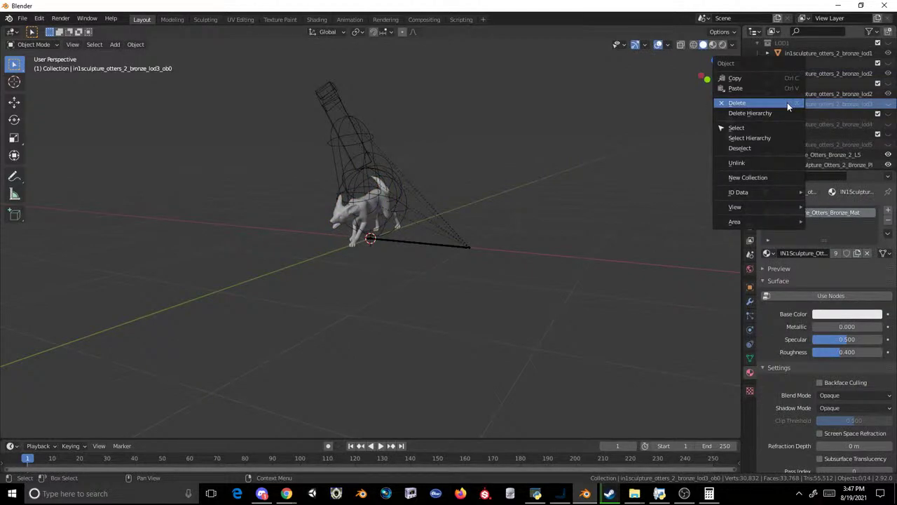
left_click(787, 103)
left_click(826, 98)
- Add a Decimate modifier with a ratio of 0.6667 to the LOD3 dhole
left_click(750, 258)
left_click(783, 210)
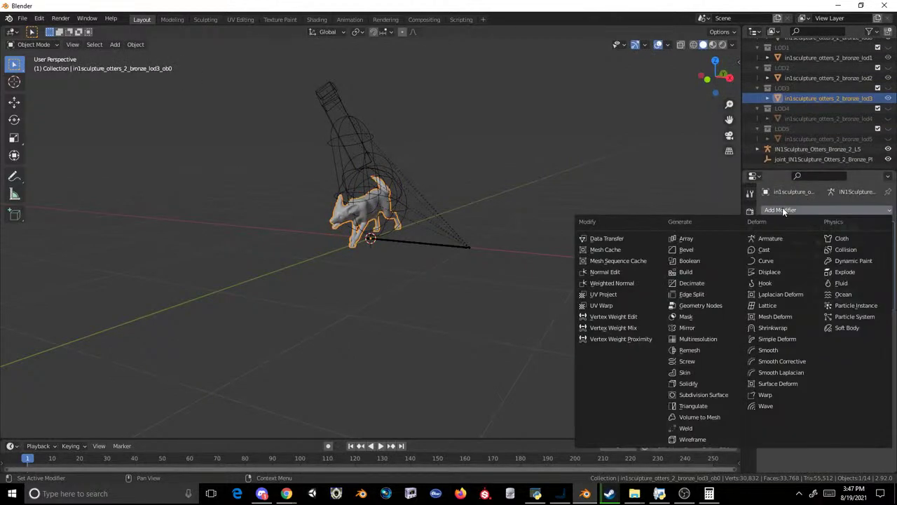
left_click(693, 283)
left_click_drag(846, 345, 835, 346)
- Replace the LOD4 mesh with a duplicate of the LOD3 dhole named in1sculpture_otters_2_bronze_lod4_ob0 and reduce its Decimate ratio to 0.3852
key("shift+d")
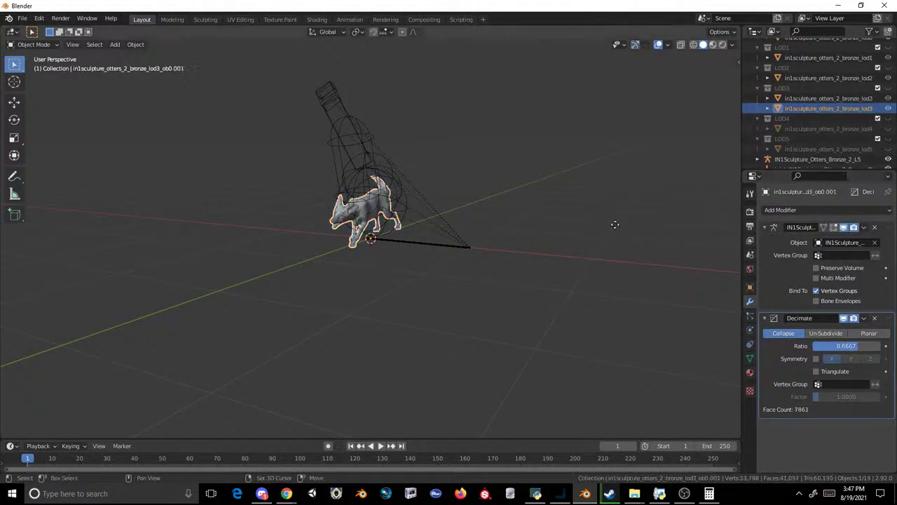
key("Escape")
left_click_drag(799, 110, 800, 119)
double_click(801, 127)
left_click(698, 144)
right_click(786, 126)
left_click(786, 124)
left_click(794, 120)
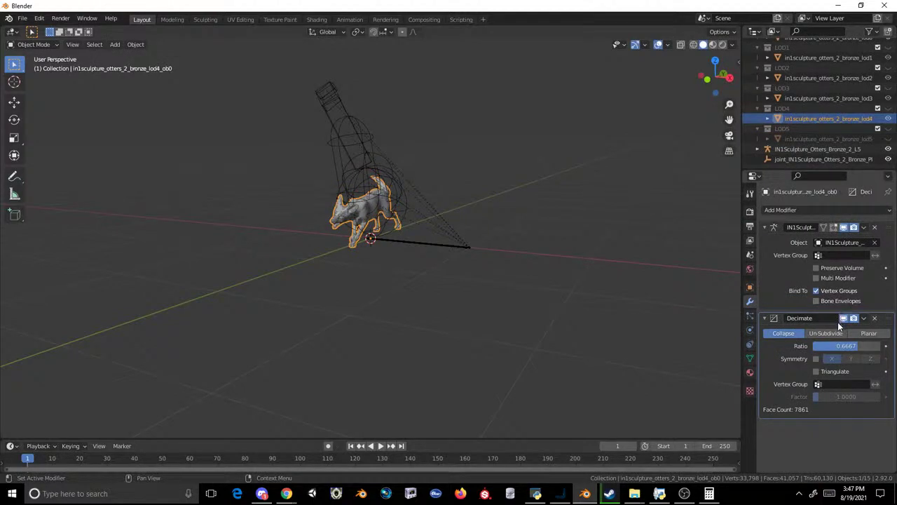
left_click_drag(858, 346, 841, 346)
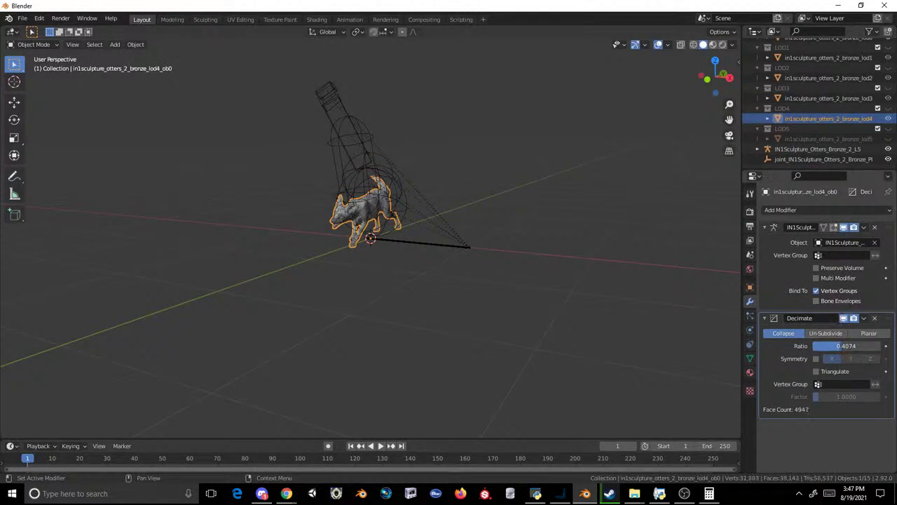
- Replace the LOD5 mesh with a duplicate of the LOD4 dhole named in1sculpture_otters_2_bronze_lod5_ob0 and reduce its Decimate ratio to 0.1778
key("shift+d")
right_click(590, 162)
left_click_drag(792, 131, 793, 142)
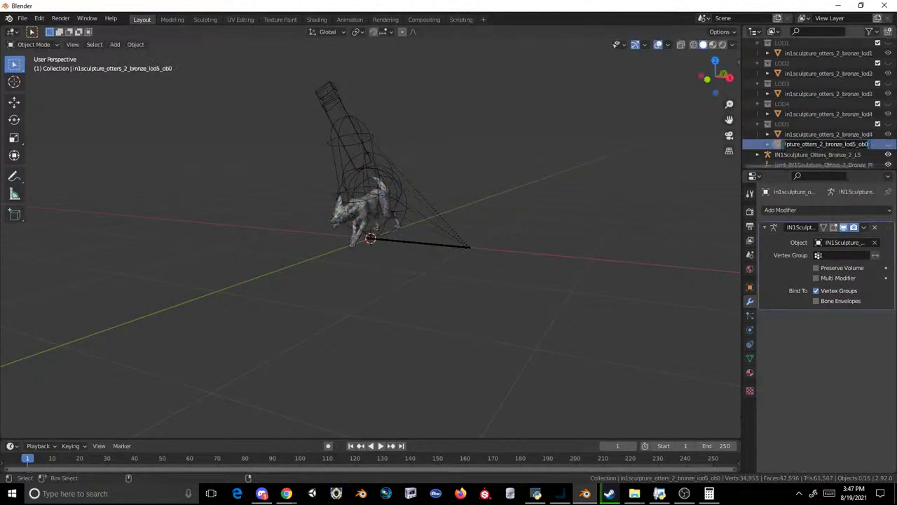
right_click(789, 139)
left_click(792, 139)
double_click(797, 138)
key("ctrl+v")
key("Return")
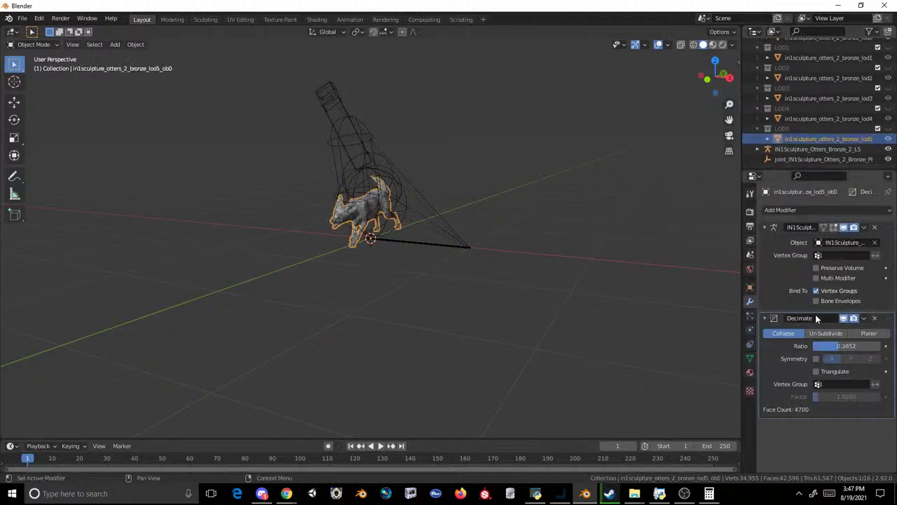
left_click_drag(827, 348, 816, 347)
- Export all six LOD dhole meshes as MDL2 over in1sculpture_otters_2_bronze.mdl2 in the Dhole\export\export folder
scroll(799, 140, "up", 1)
left_click(801, 58, "shift")
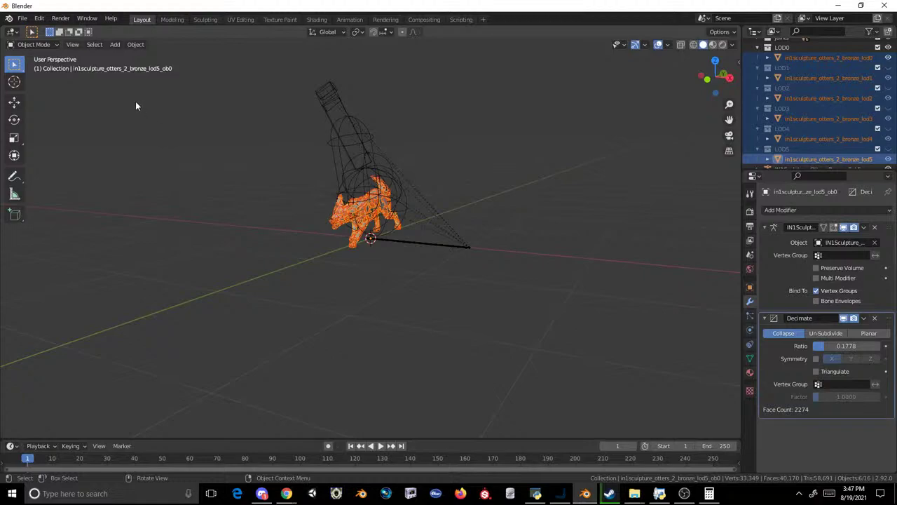
left_click(22, 19)
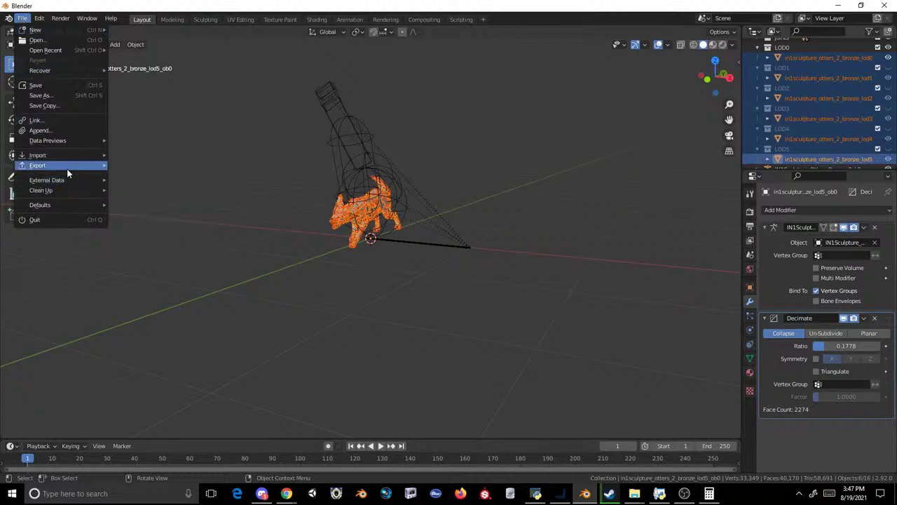
mouse_move(65, 167)
left_click(150, 265)
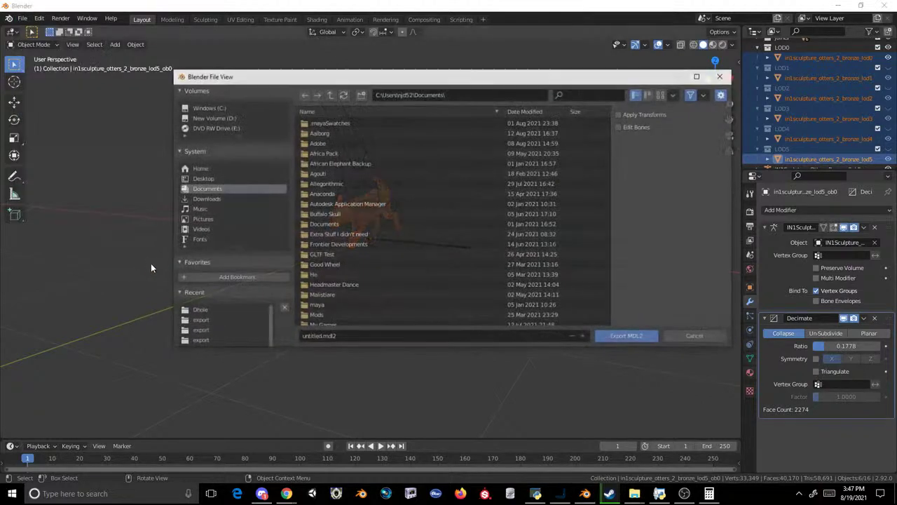
left_click(237, 309)
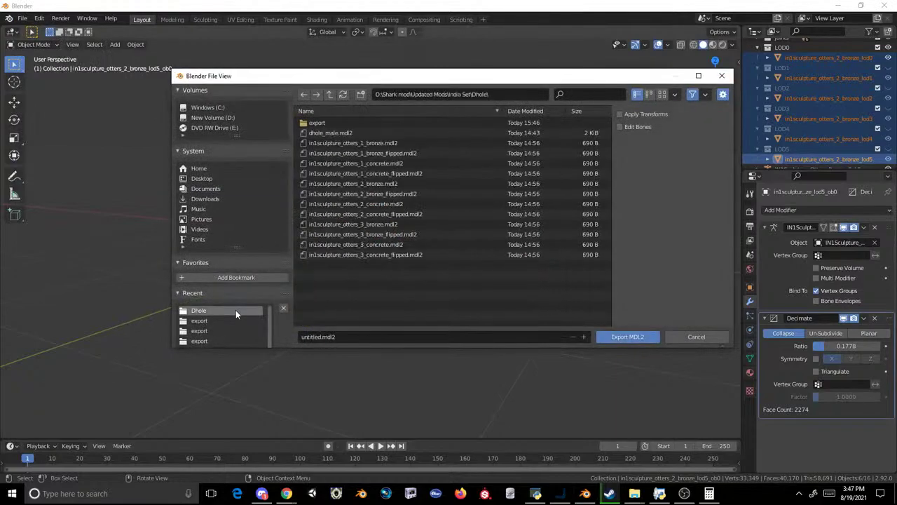
double_click(320, 122)
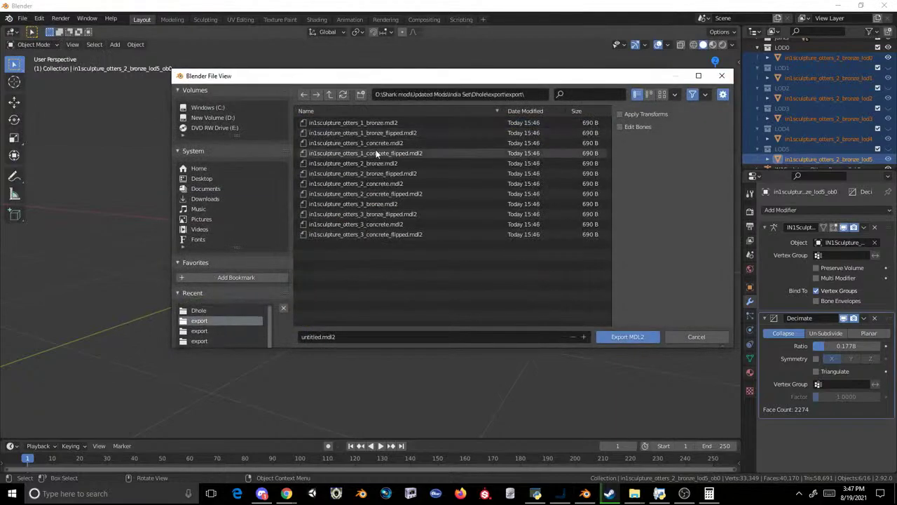
double_click(391, 163)
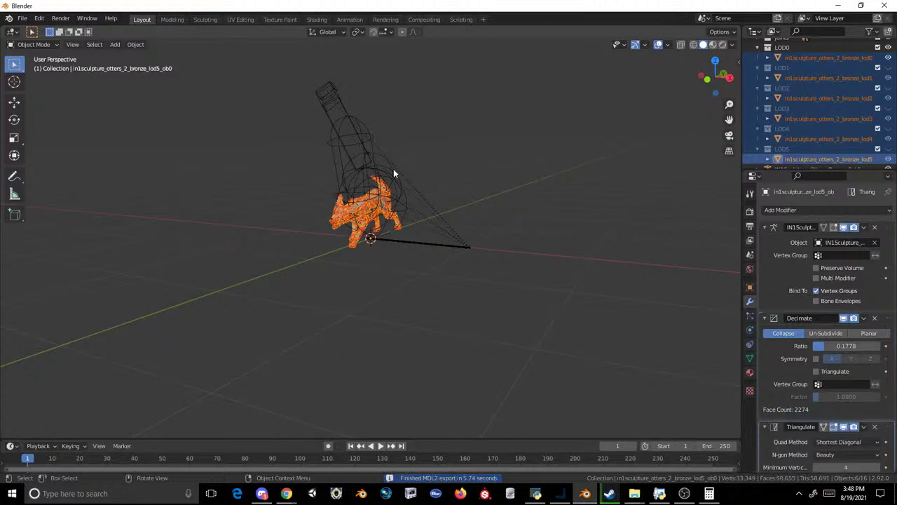
- Switch to OVL Archive Editor and inject the exported model from the nested Dhole export folder into IN1Sculpture_Otters.ovl, accepting the missing material
left_click(536, 494)
left_click(303, 126)
left_click(320, 149)
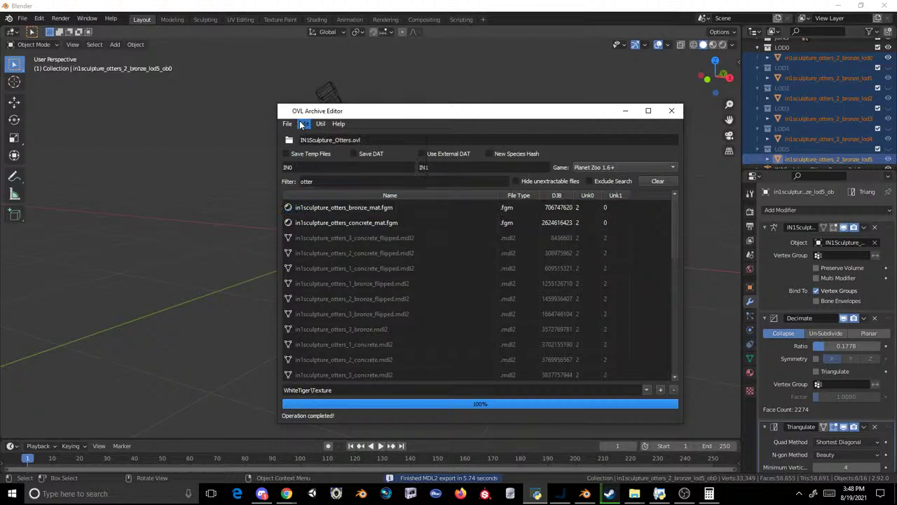
left_click(301, 124)
left_click(312, 147)
double_click(374, 191)
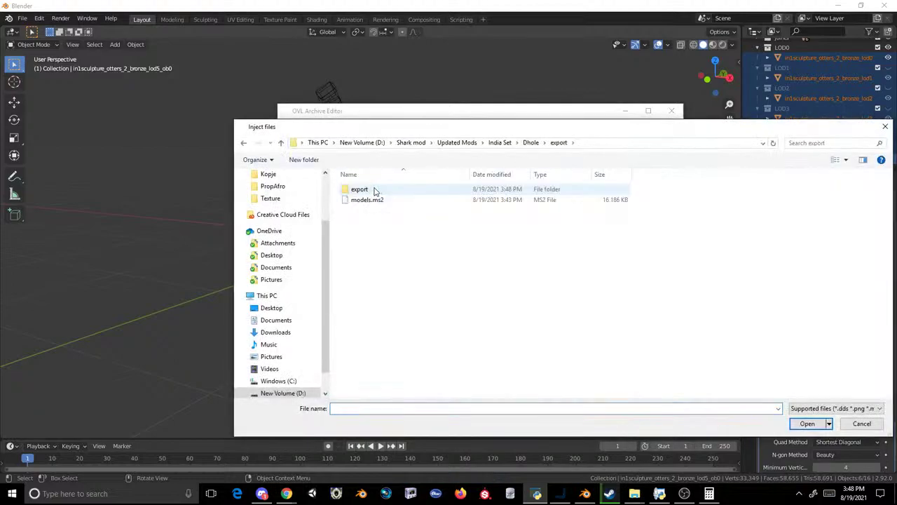
double_click(372, 191)
double_click(373, 191)
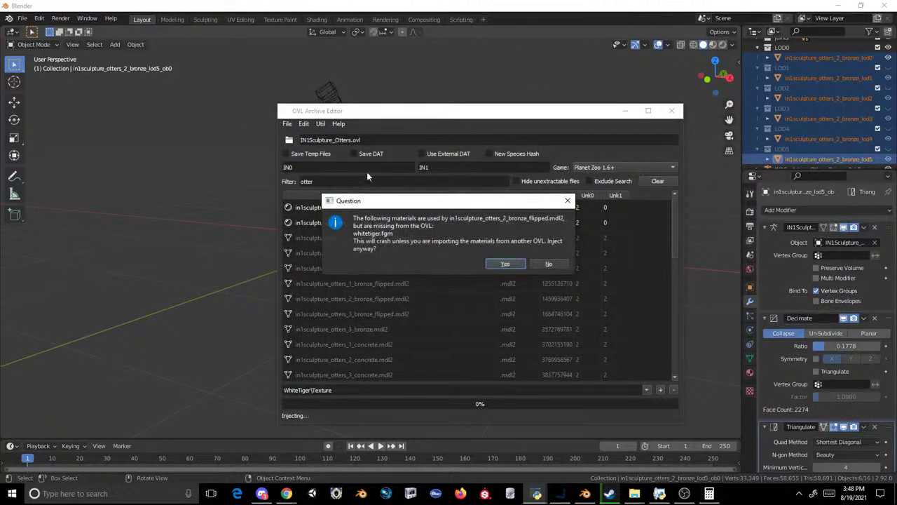
left_click(495, 264)
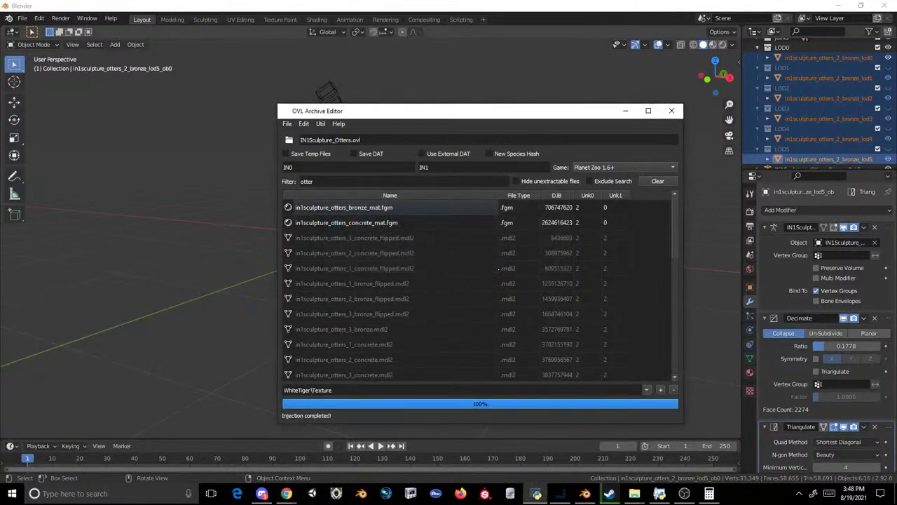
- Save the archive with the injected model over the existing IN1Sculpture_Otters.ovl
left_click(287, 124)
left_click(297, 157)
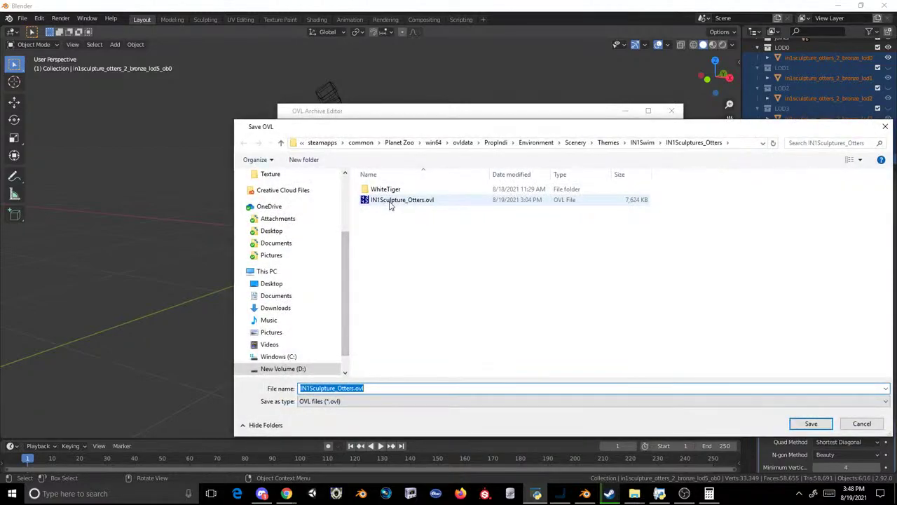
double_click(391, 201)
left_click(486, 246)
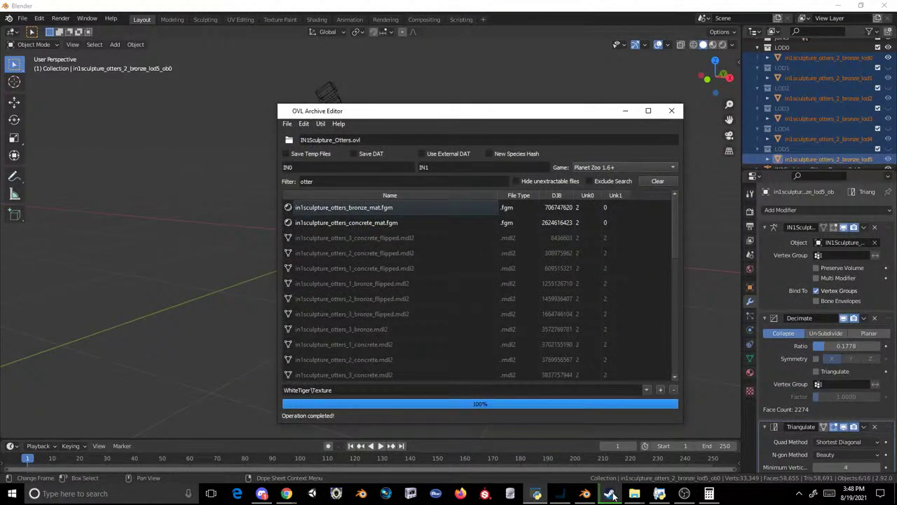
- Inject the seven in1sculpture_otters_bronze_mat PNG textures from the Dhole folder in File Explorer into the open OVL archive
mouse_move(611, 494)
left_click(691, 452)
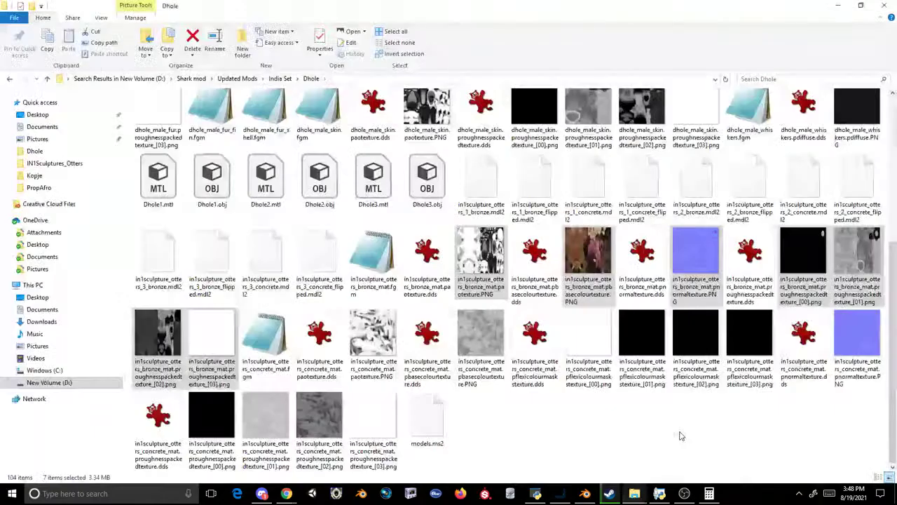
left_click(466, 264, "ctrl")
left_click(694, 262, "ctrl")
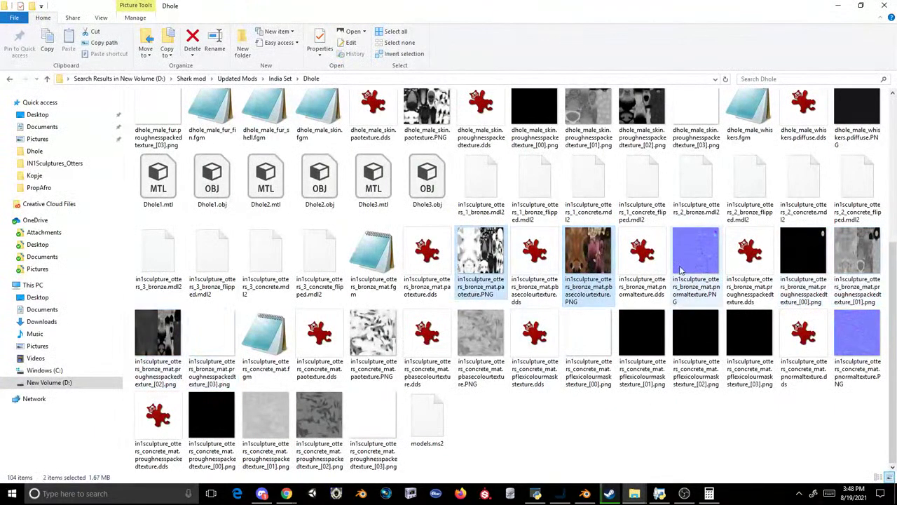
left_click(843, 261, "ctrl")
left_click(158, 333, "ctrl")
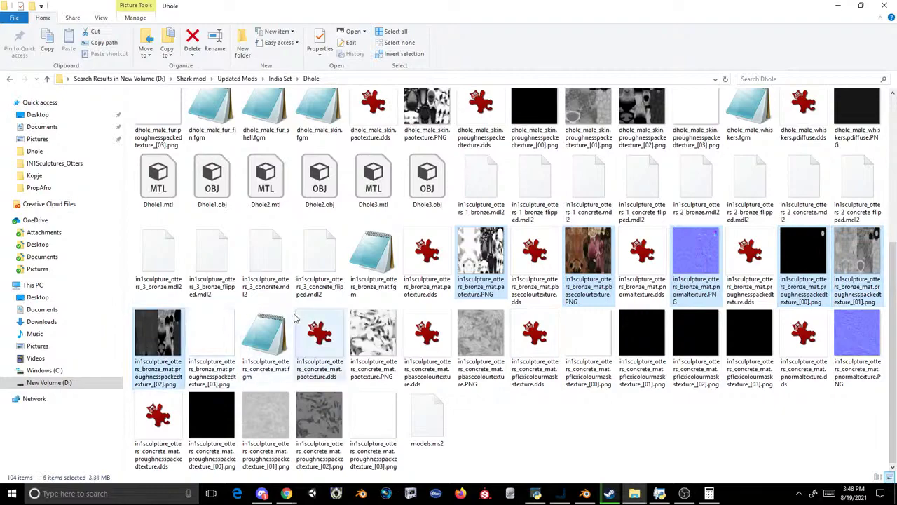
left_click(212, 333, "ctrl")
left_click(370, 319, "ctrl")
left_click_drag(369, 319, 474, 345)
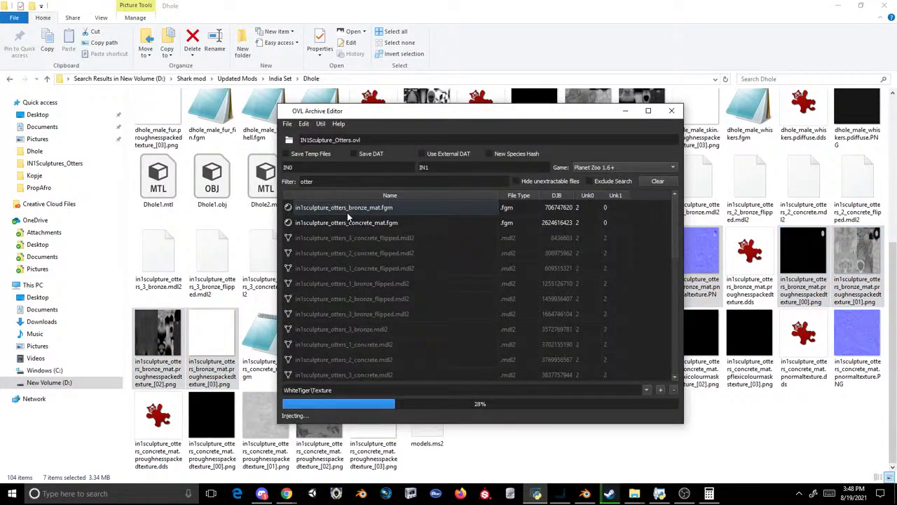
- Save the archive with the injected bronze textures, overwriting IN1Sculpture_Otters.ovl
left_click(287, 124)
left_click(301, 158)
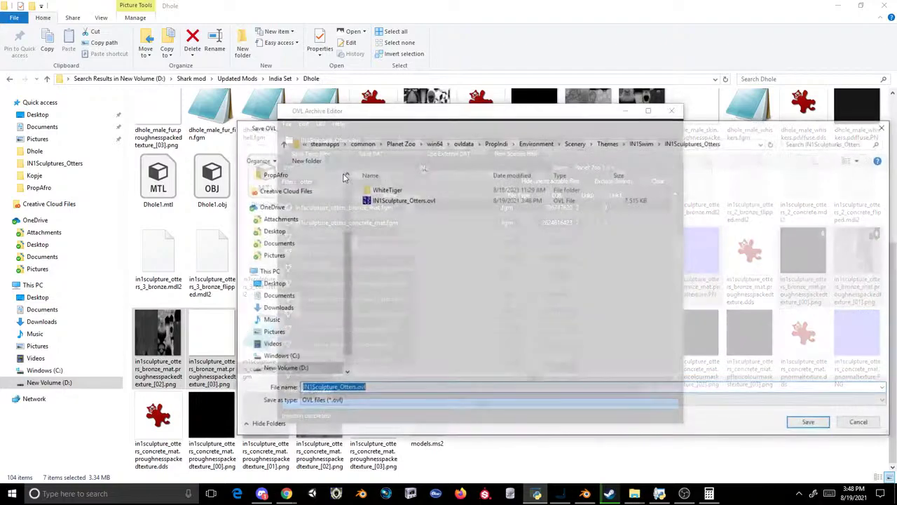
double_click(383, 201)
left_click(472, 246)
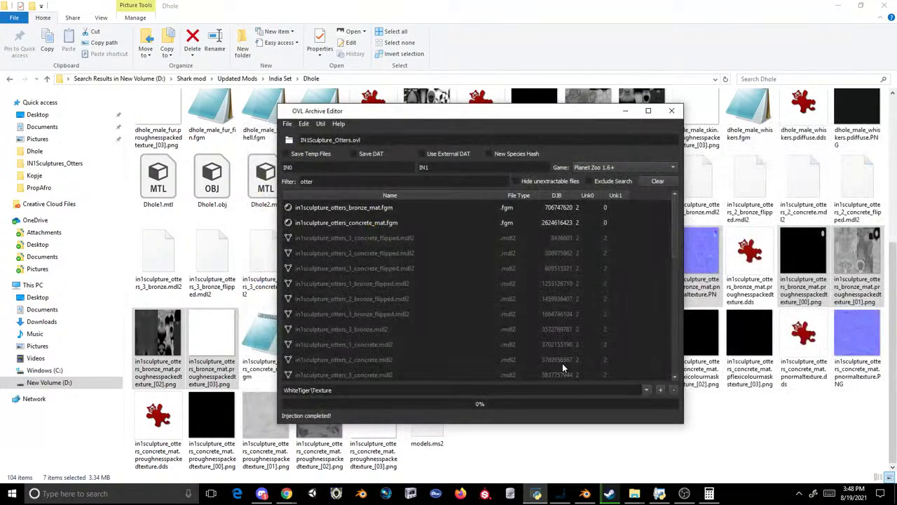
- Launch Planet Zoo from the Steam library and load the saved zoo Test Zoo
left_click(617, 494)
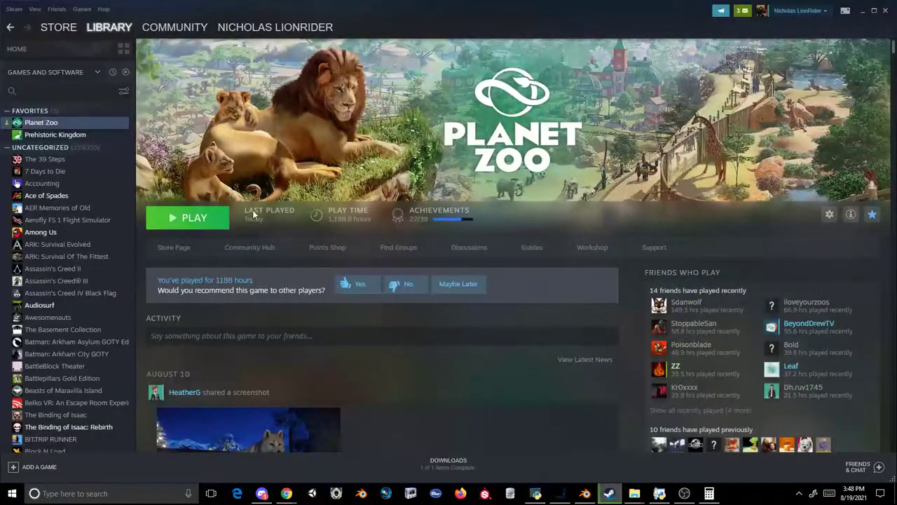
left_click(214, 222)
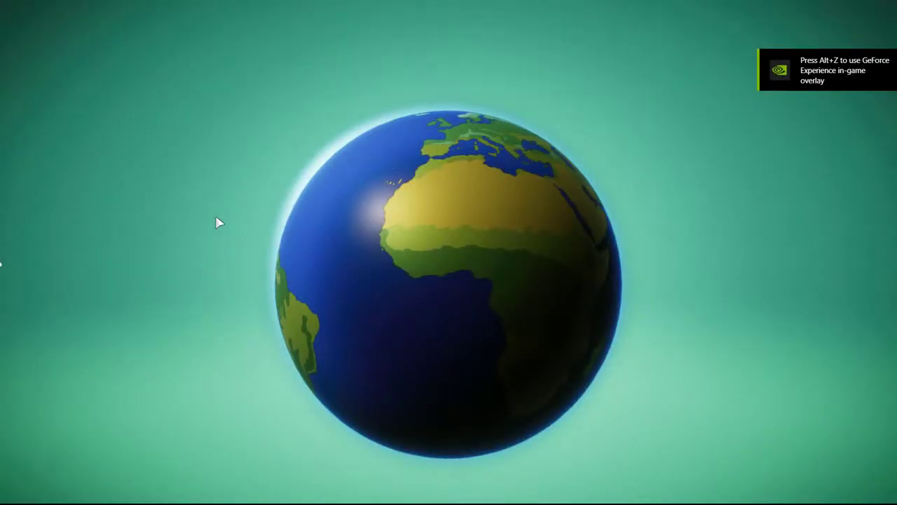
left_click(221, 455)
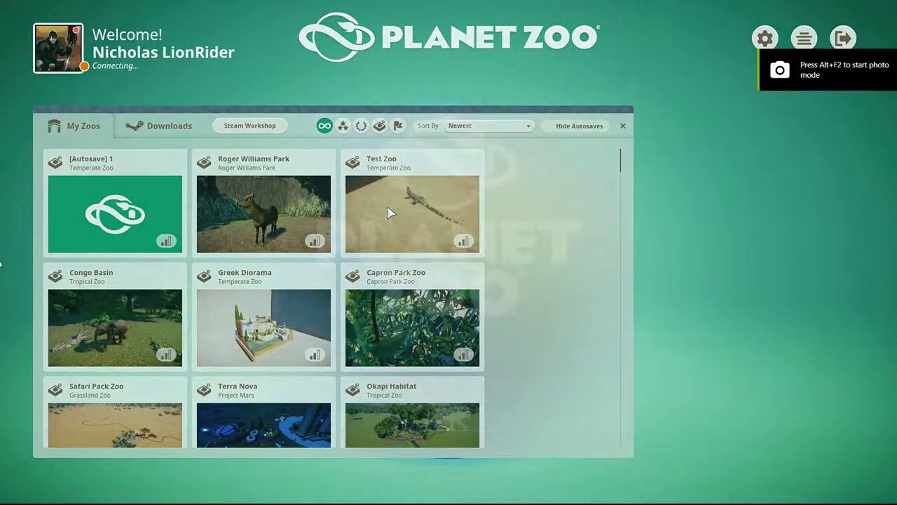
left_click(390, 212)
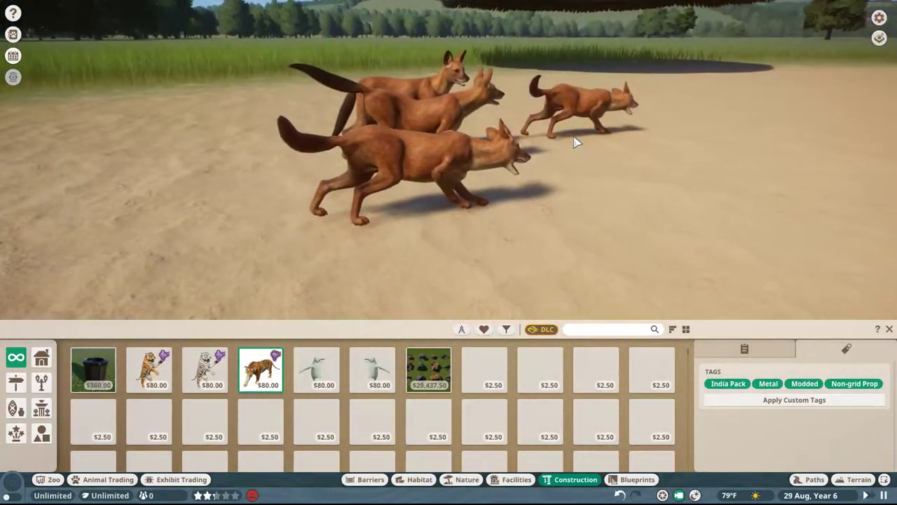
- Put away the held construction item and examine the placed dhole sculptures up close and from a distance
right_click(568, 139)
middle_click_drag(566, 141, 536, 141)
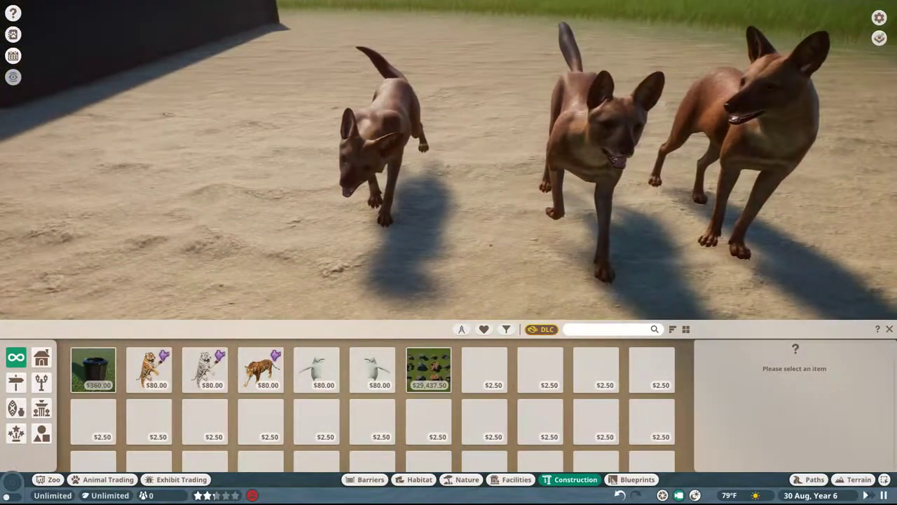
middle_click_drag(536, 196, 397, 221)
left_click(504, 84)
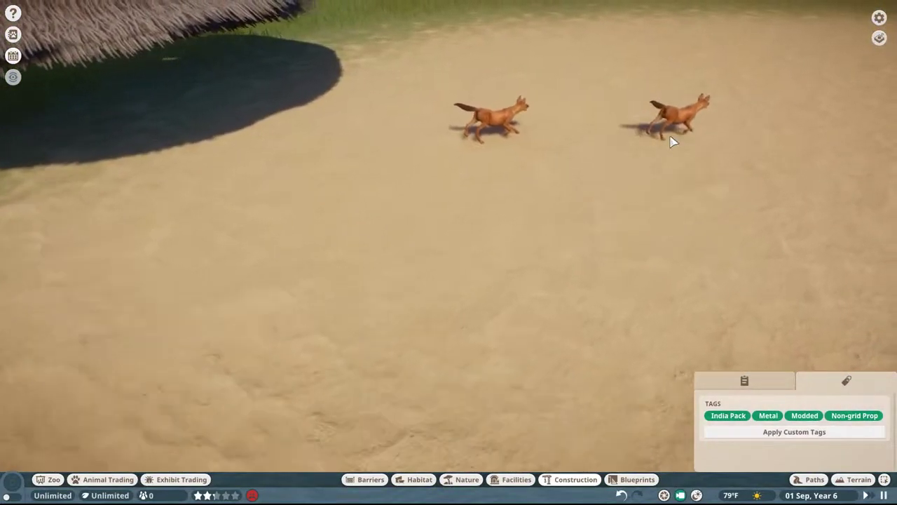
scroll(651, 160, "up", 5)
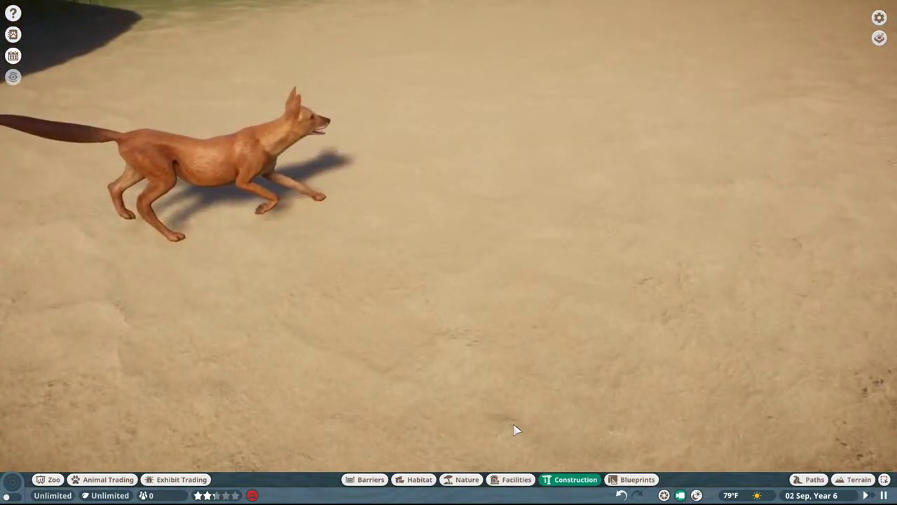
- Search the construction items for "gau"
left_click(582, 333)
type("gau")
key("BackSpace")
key("BackSpace")
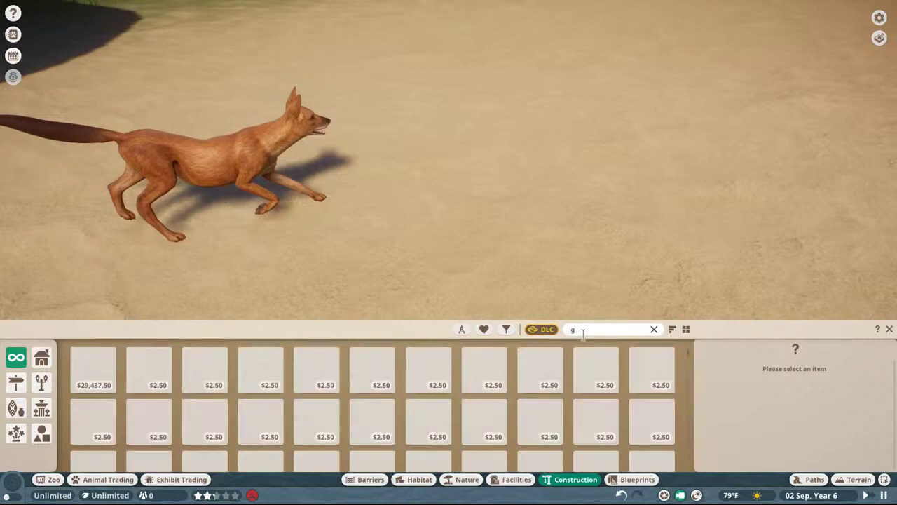
type("au")
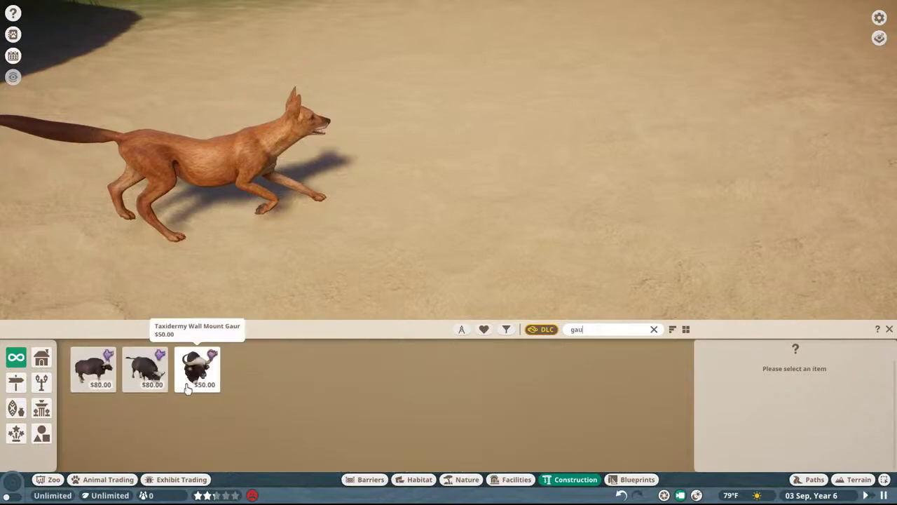
- Place the head-lowered full-body taxidermy gaur beside the running dhole sculpture
left_click(145, 370)
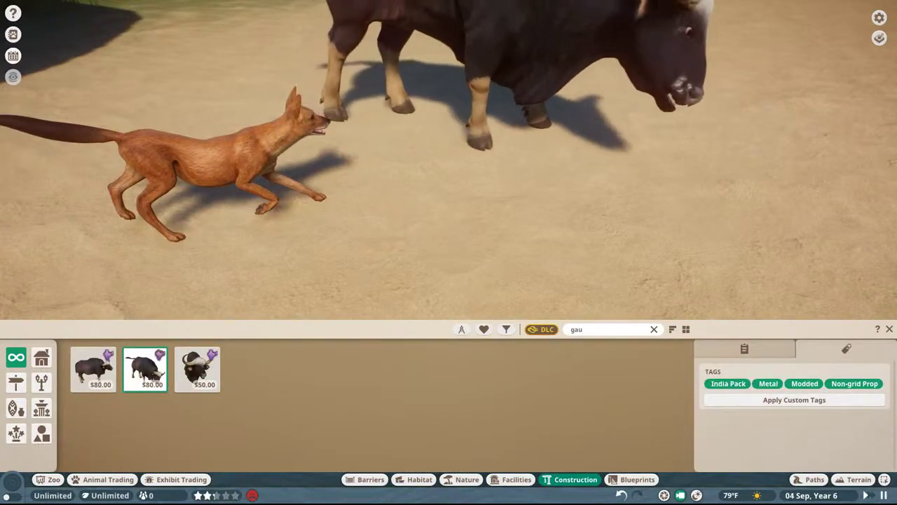
left_click(440, 148)
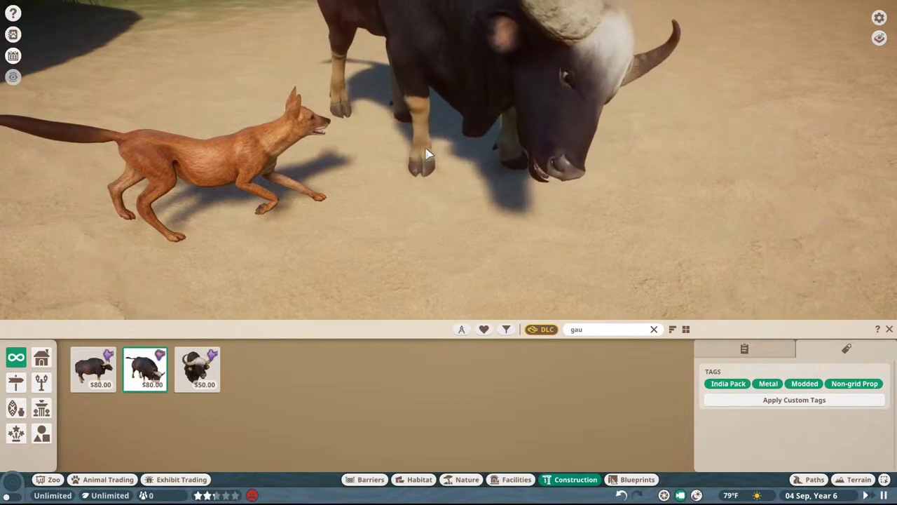
right_click(637, 123)
scroll(638, 122, "down", 5)
- Clear the item search and place a standing dhole, turned toward the gaur, behind the running one
left_click(588, 330)
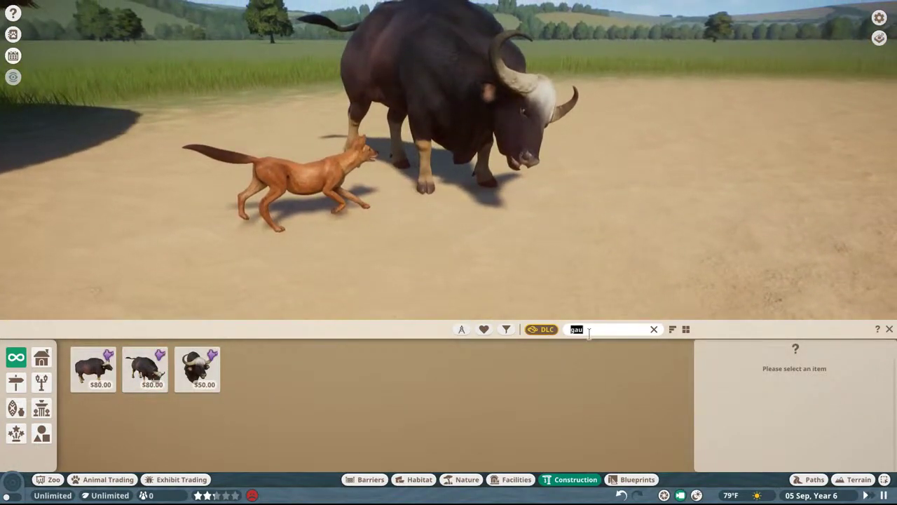
key("BackSpace")
left_click(149, 375)
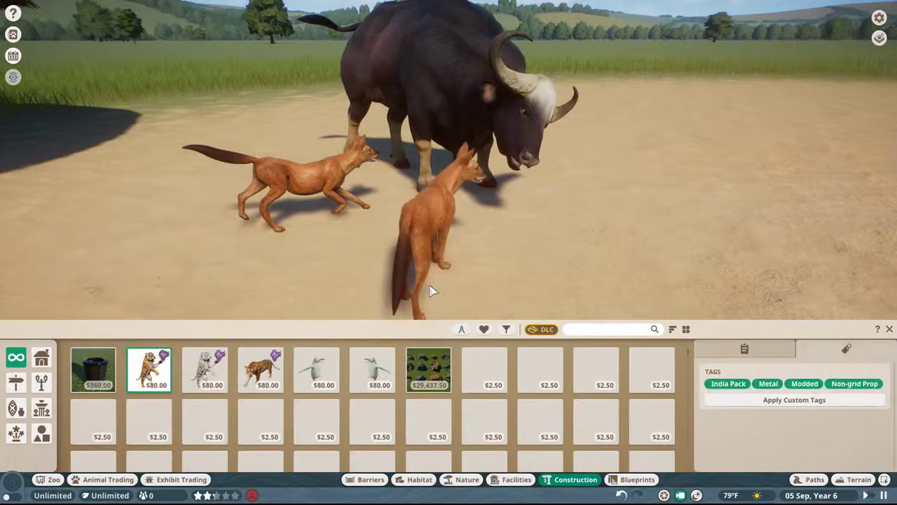
left_click(303, 204)
scroll(343, 151, "up", 5)
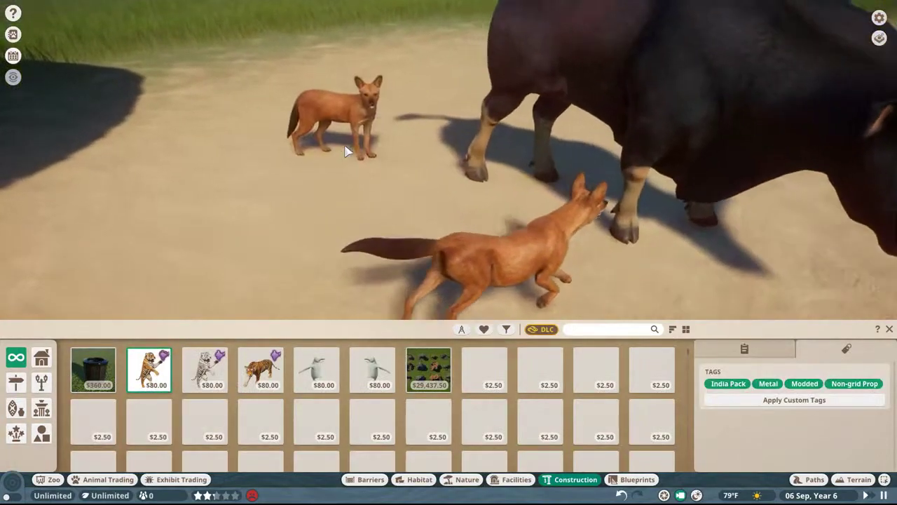
key("z")
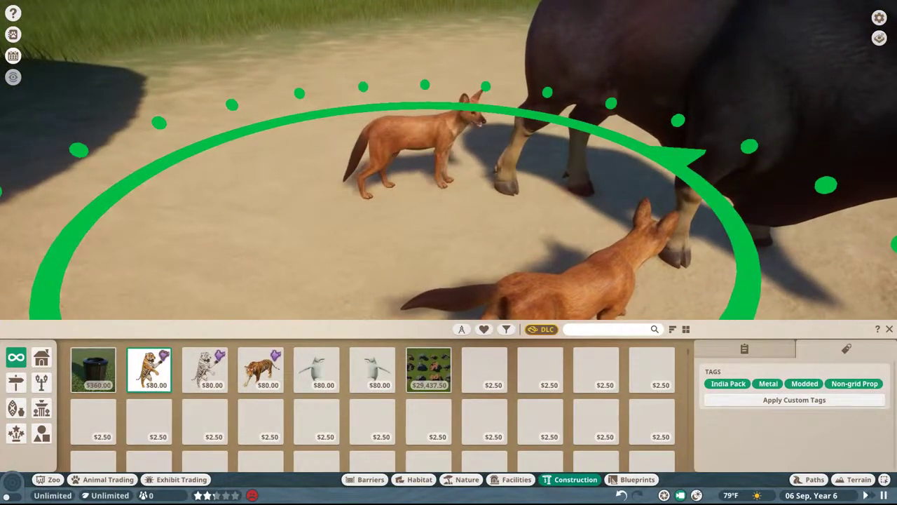
left_click(397, 184)
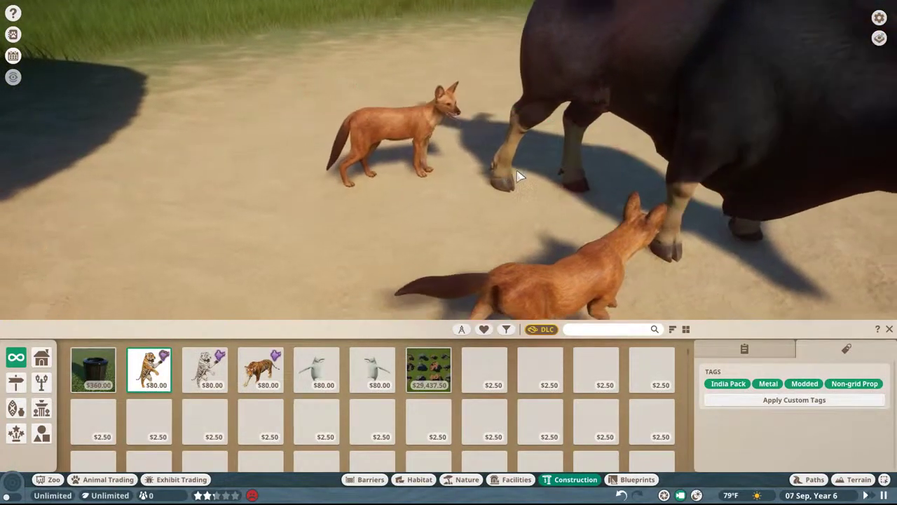
right_click(509, 181)
- Place a crouching dhole in front of the gaur, rotated to face it, and put away the held copy
key("s")
key("d")
left_click(253, 380)
key("z")
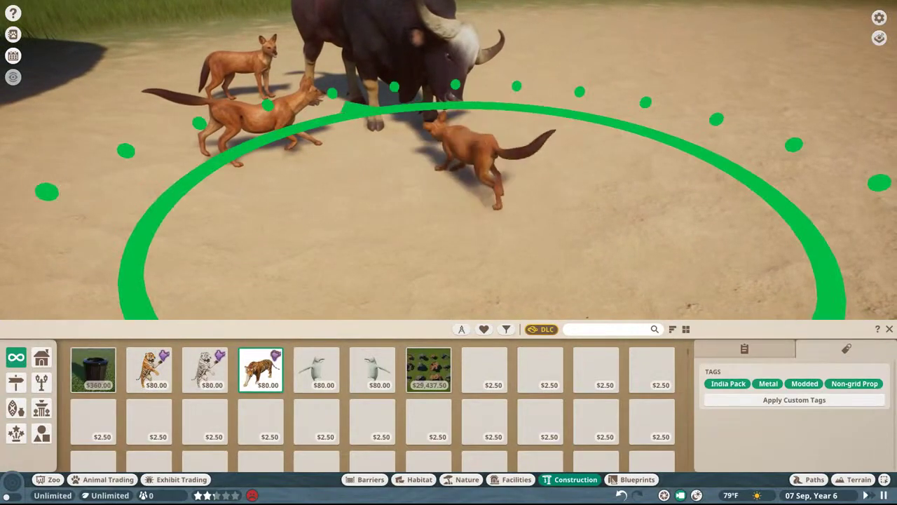
left_click(511, 177)
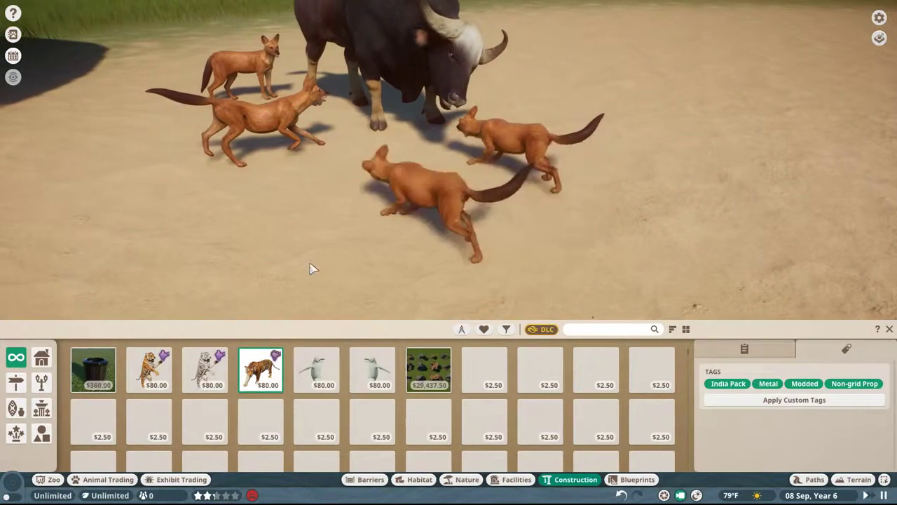
right_click(434, 168)
- Move the crouching dhole farther out in front of the gaur's head, opposite the running dhole
key("a")
middle_click_drag(434, 169, 438, 171)
key("s")
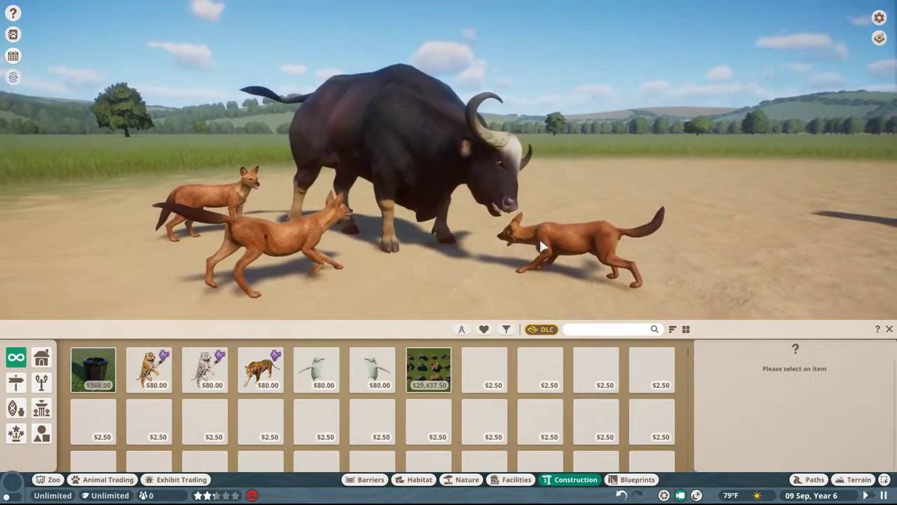
left_click(536, 242)
left_click(821, 79)
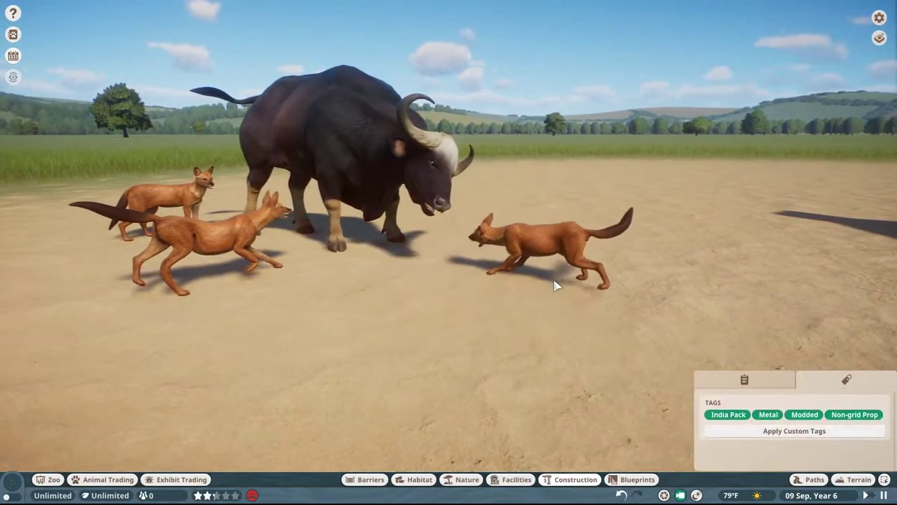
left_click(524, 295)
- Inspect the dhole pack around the gaur, and delete the gaur from the scene
scroll(854, 229, "up", 3)
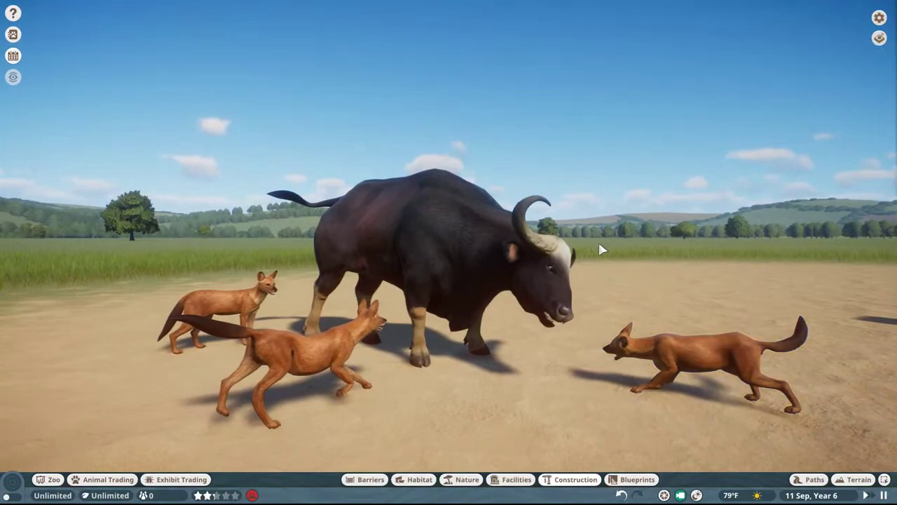
middle_click_drag(634, 205, 477, 220)
scroll(590, 215, "down", 5)
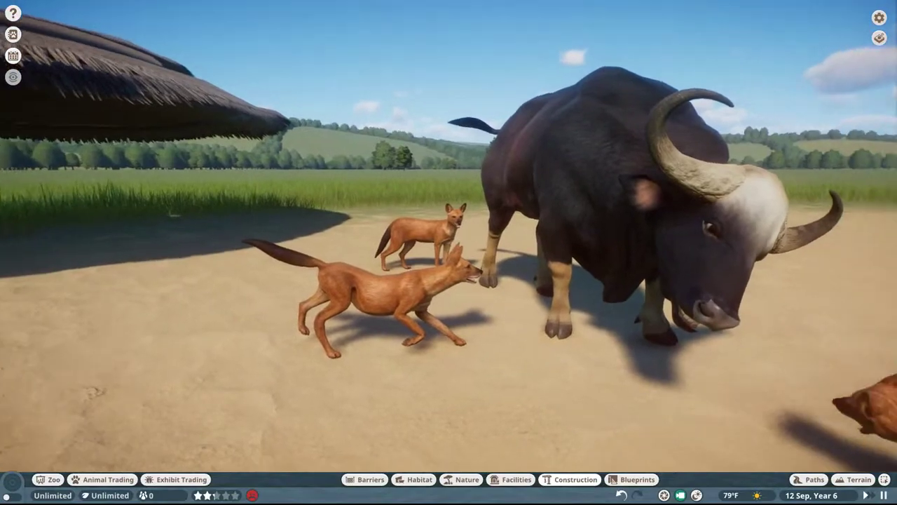
scroll(556, 244, "up", 2)
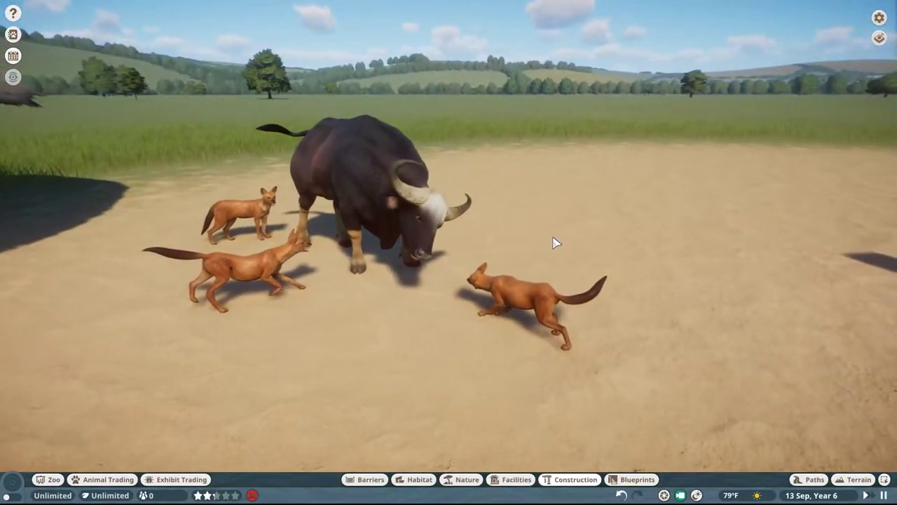
key("a")
left_click(568, 479)
key("s")
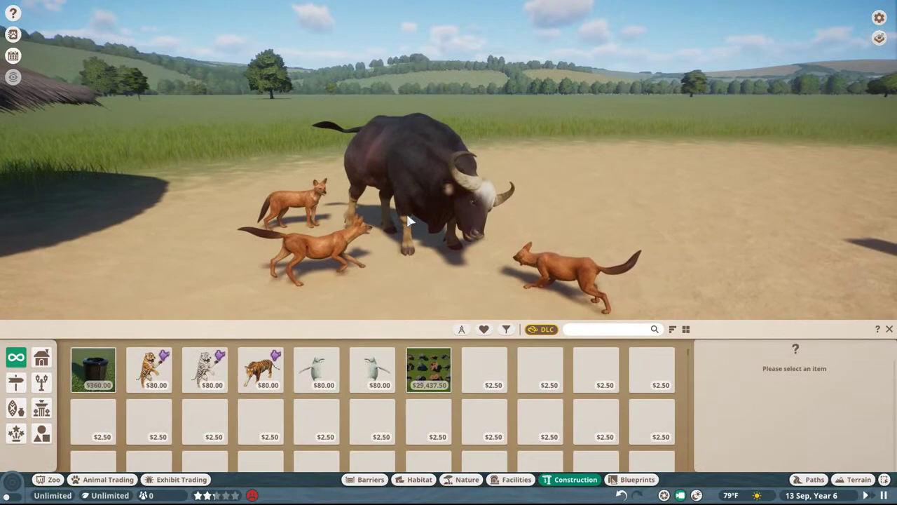
left_click(429, 192)
key("Delete")
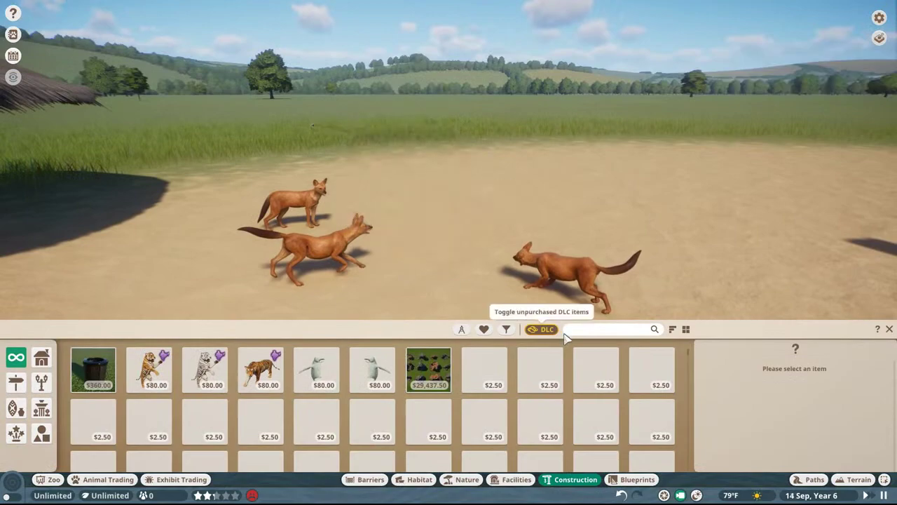
- Search the construction items for "taxi"
left_click(581, 330)
type("t")
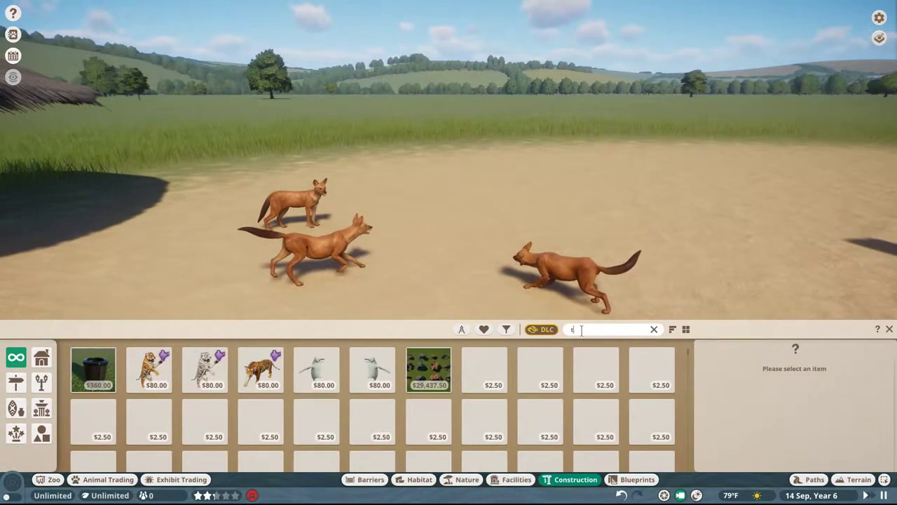
type("axi")
left_click(549, 382)
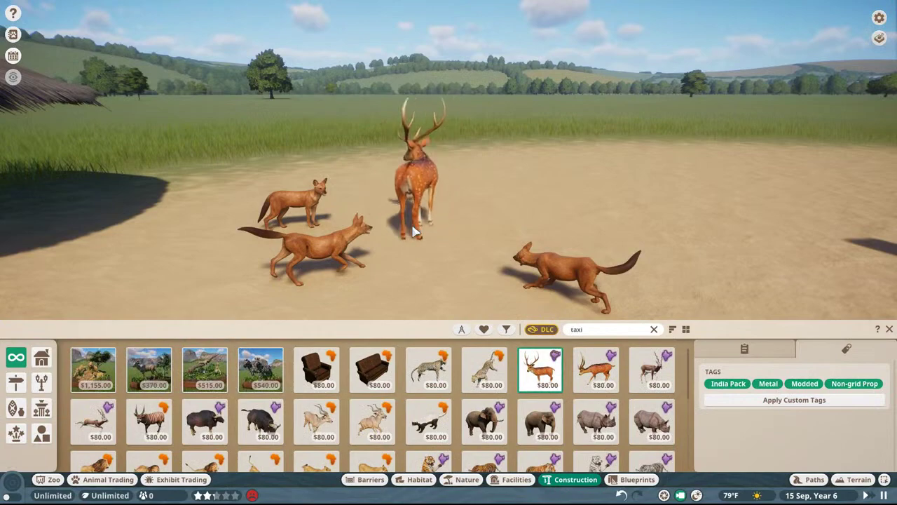
left_click(596, 370)
key("z")
key("z")
right_click(554, 194)
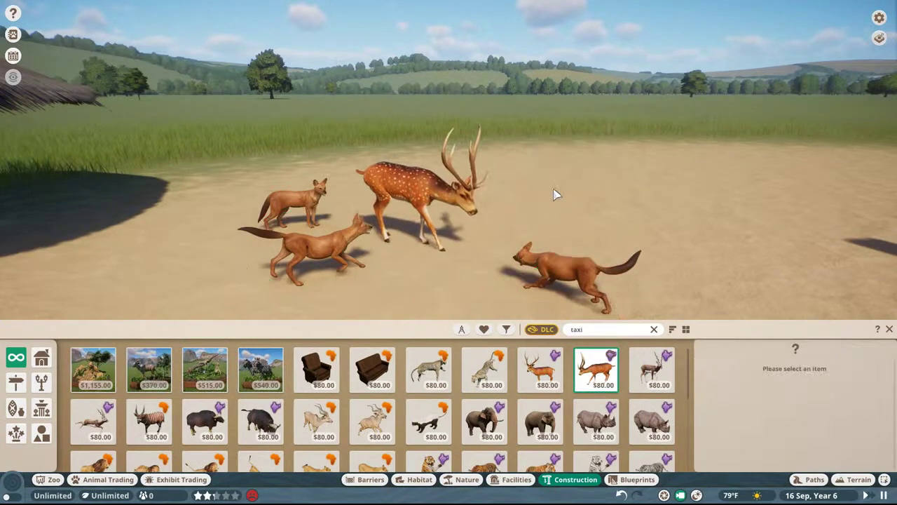
- Place the leaping taxidermy blackbuck among the dholes and move the crouching dhole up to its hind legs
left_click(93, 420)
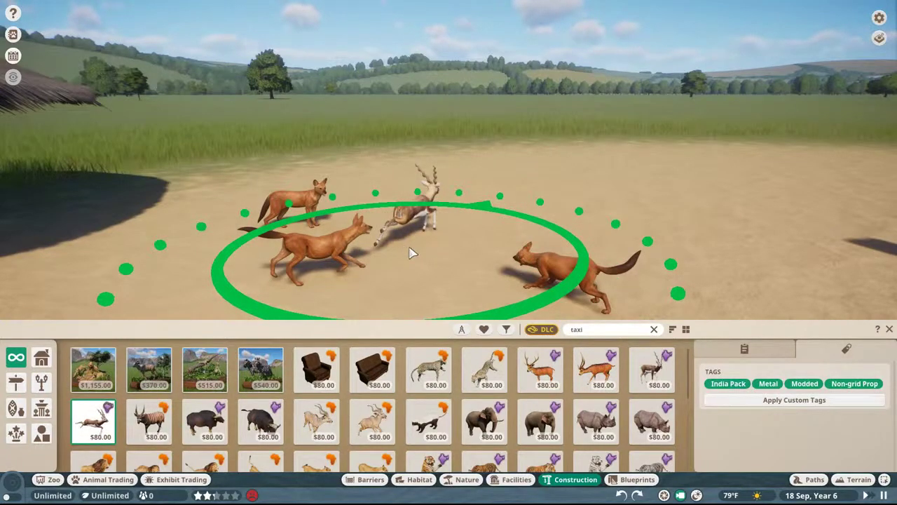
right_click(540, 179)
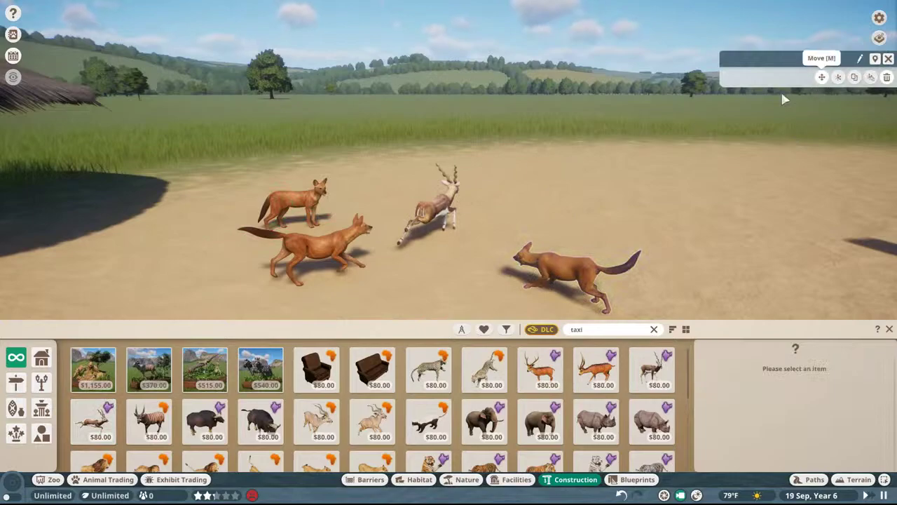
left_click(822, 79)
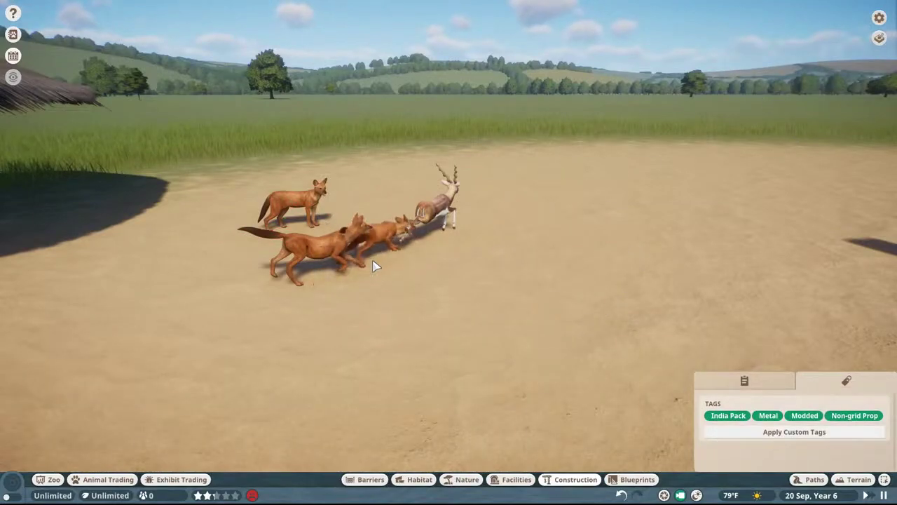
left_click(370, 269)
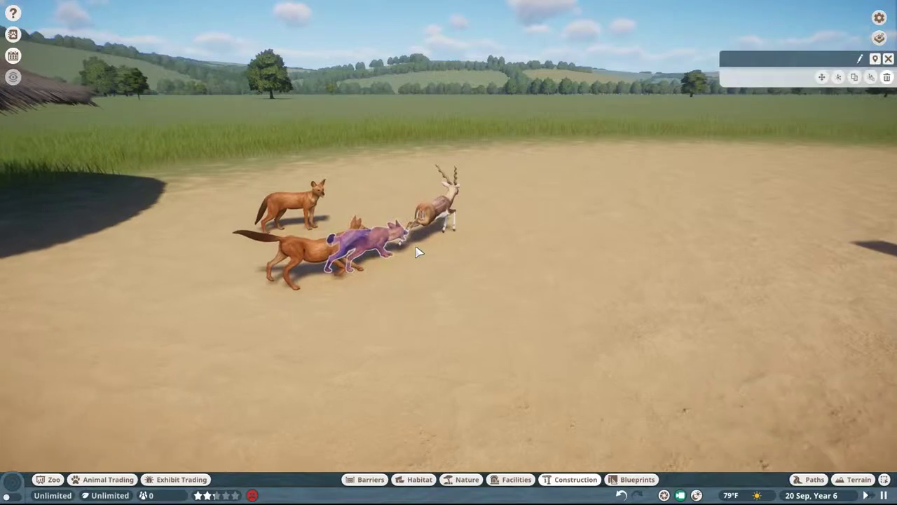
- Shift and rotate the leaping blackbuck with advanced move, and raise it off the ground ahead of the crouching dhole
scroll(418, 252, "up", 5)
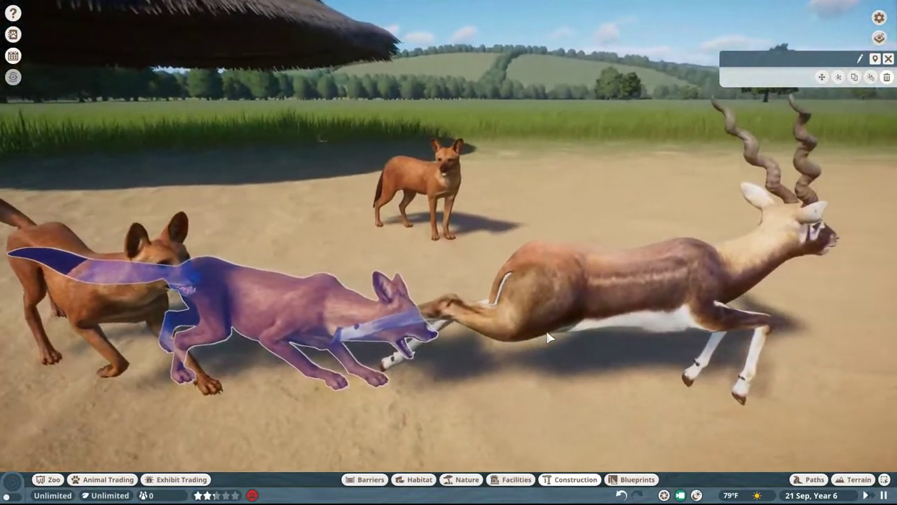
left_click(502, 297)
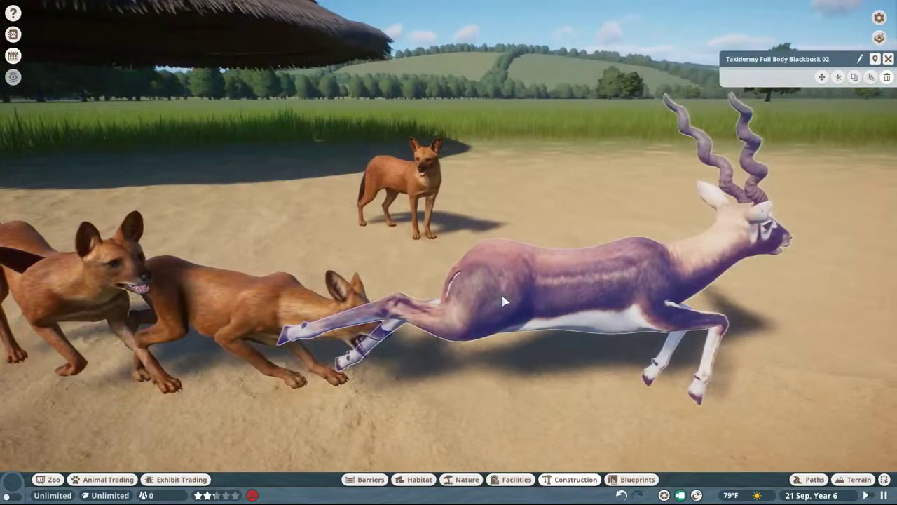
key("x")
key("w")
key("a")
left_click_drag(470, 301, 516, 315)
middle_click_drag(516, 315, 256, 249)
key("x")
left_click_drag(105, 76, 185, 61)
middle_click_drag(185, 61, 490, 287)
key("x")
left_click_drag(493, 288, 489, 260)
scroll(489, 260, "up", 5)
middle_click_drag(490, 260, 392, 252)
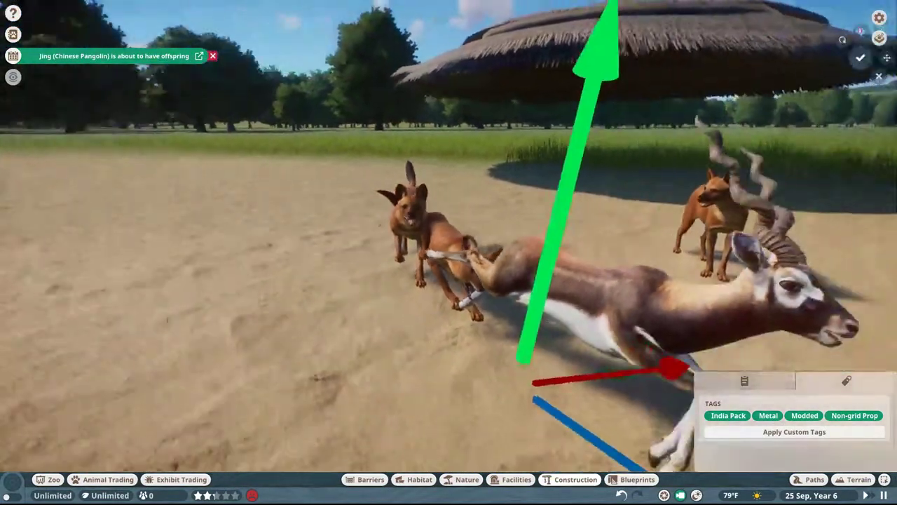
- Fine-tune the blackbuck's rotation and position so its hind leg meets the crouching dhole's jaws, and accept the placement
scroll(448, 139, "down", 5)
key("x")
left_click_drag(456, 111, 579, 224)
key("x")
middle_click_drag(564, 335, 448, 347)
left_click_drag(563, 350, 571, 359)
middle_click_drag(570, 359, 510, 364)
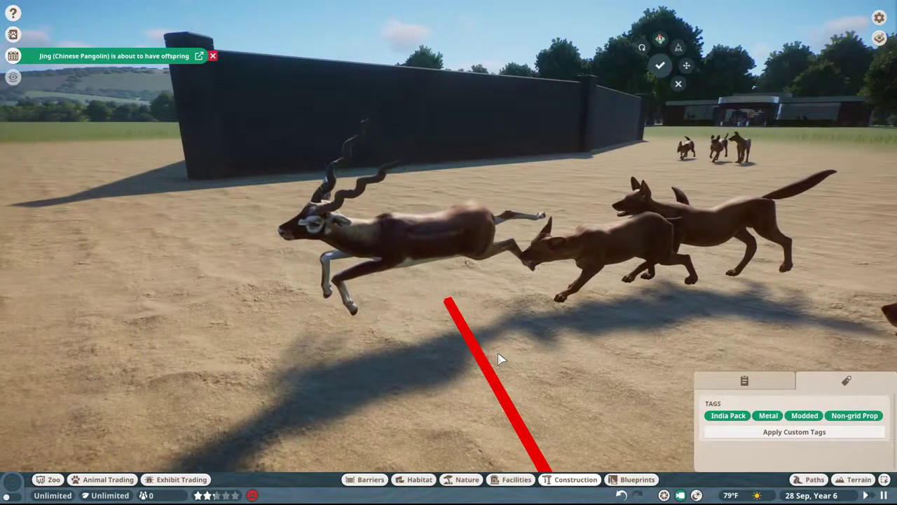
left_click(659, 65)
- Move the running dhole just behind the crouching dhole as part of the chase
left_click(736, 239)
middle_click_drag(736, 239, 637, 231)
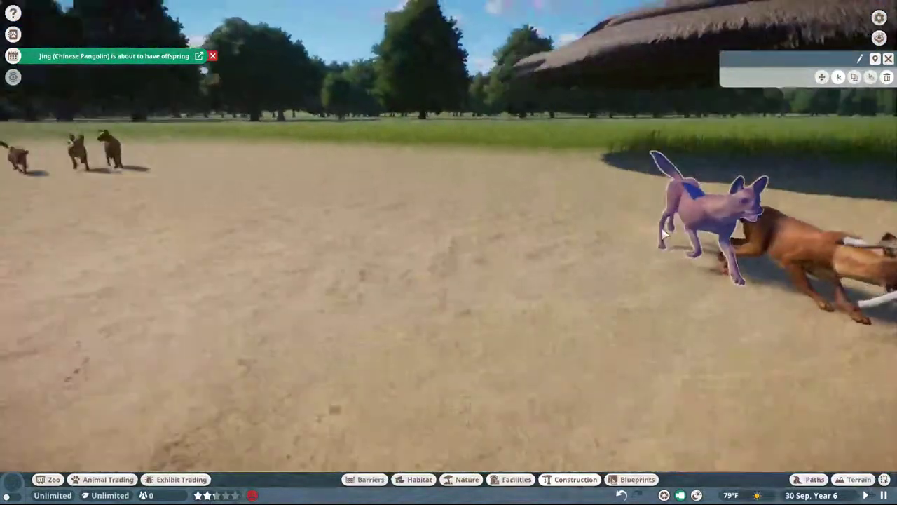
left_click(822, 77)
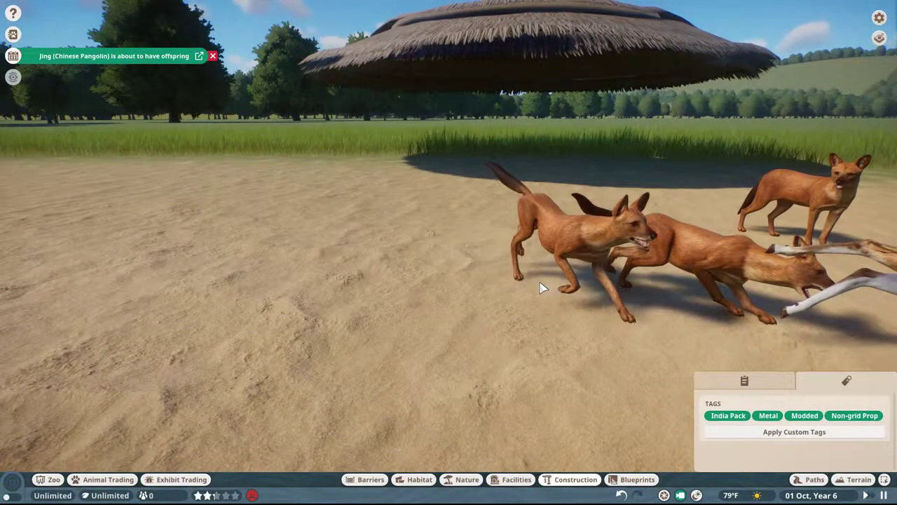
left_click(490, 285)
- Deselect the running dhole and examine the blackbuck chase scene from a distance and up close
scroll(506, 269, "down", 3)
middle_click_drag(490, 285, 513, 262)
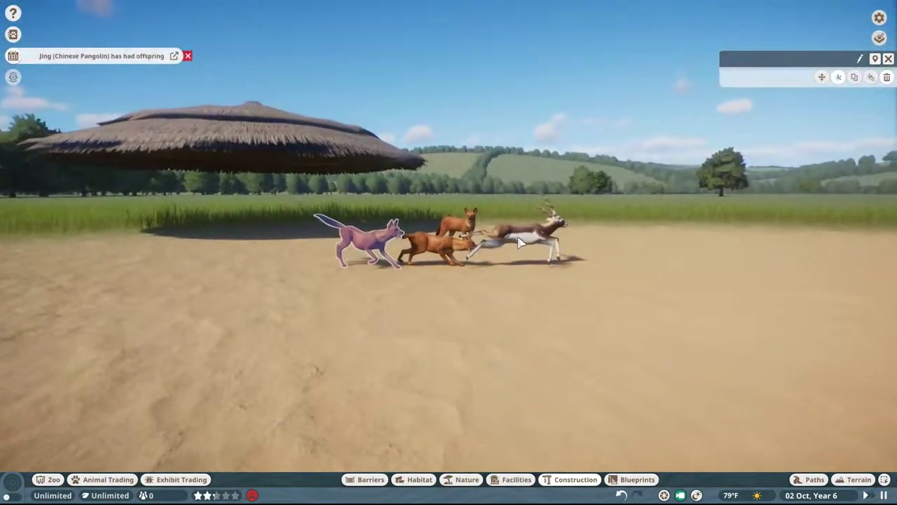
scroll(512, 262, "up", 3)
key("a")
left_click(888, 59)
middle_click_drag(747, 217, 820, 259)
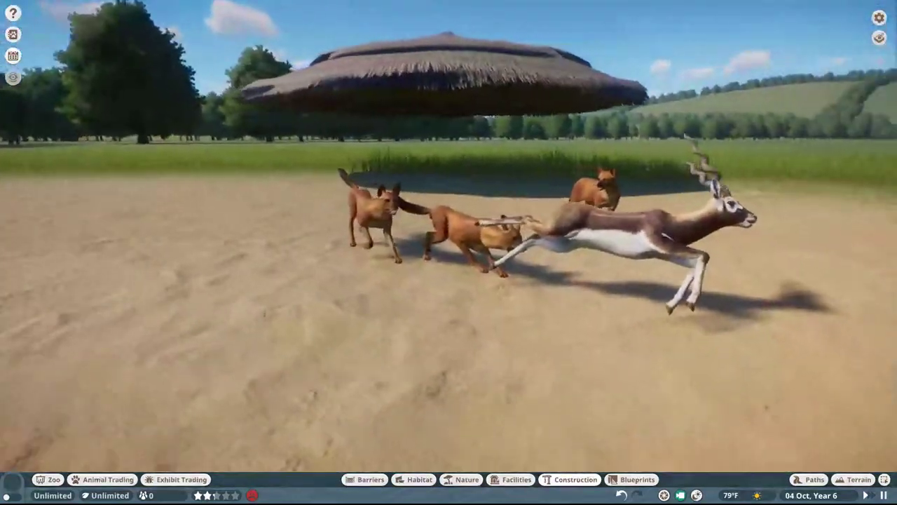
middle_click_drag(394, 266, 442, 267)
key("w")
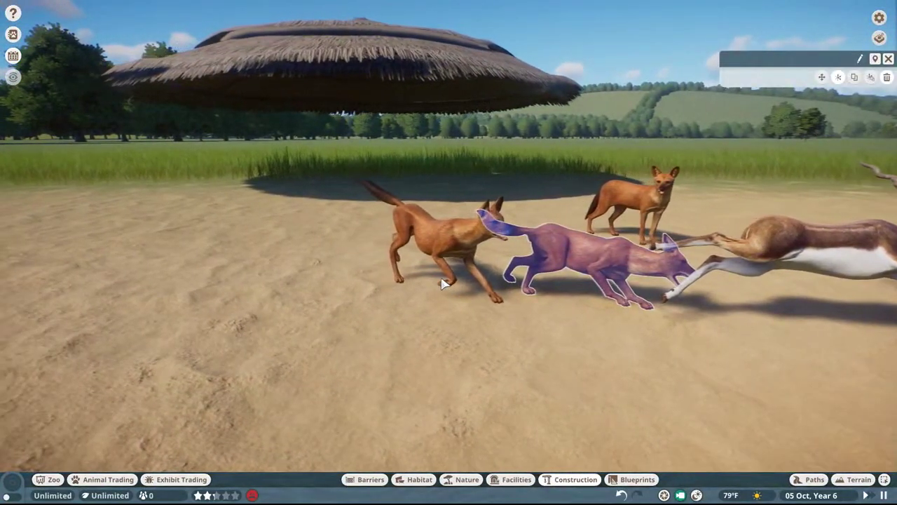
- Replace the running dhole with a rotated and repositioned copy of it behind the crouching dhole
left_click(420, 266)
left_click_drag(610, 156, 621, 210)
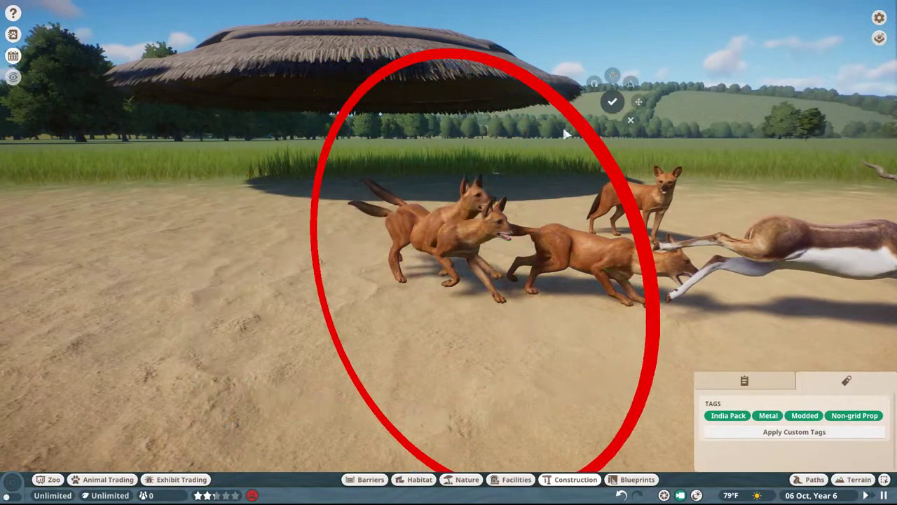
left_click_drag(536, 279, 554, 269)
left_click(629, 96)
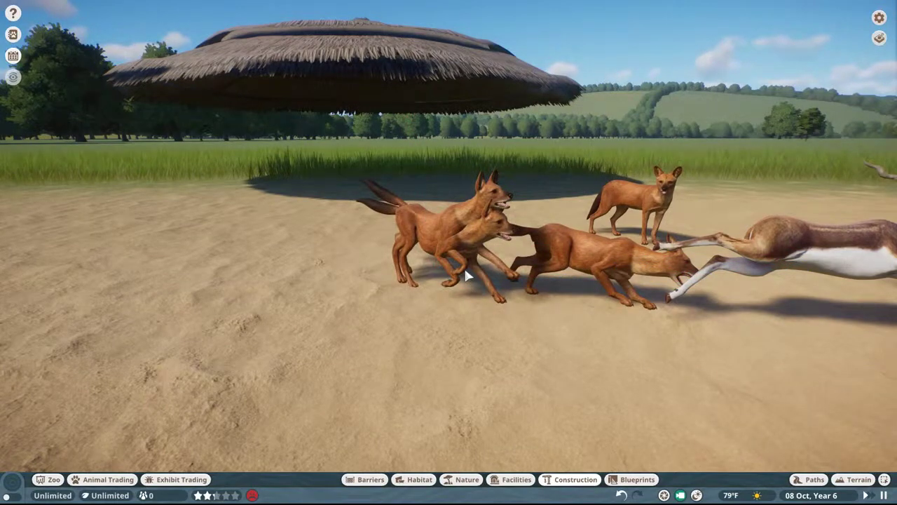
left_click(464, 266)
right_click(421, 279)
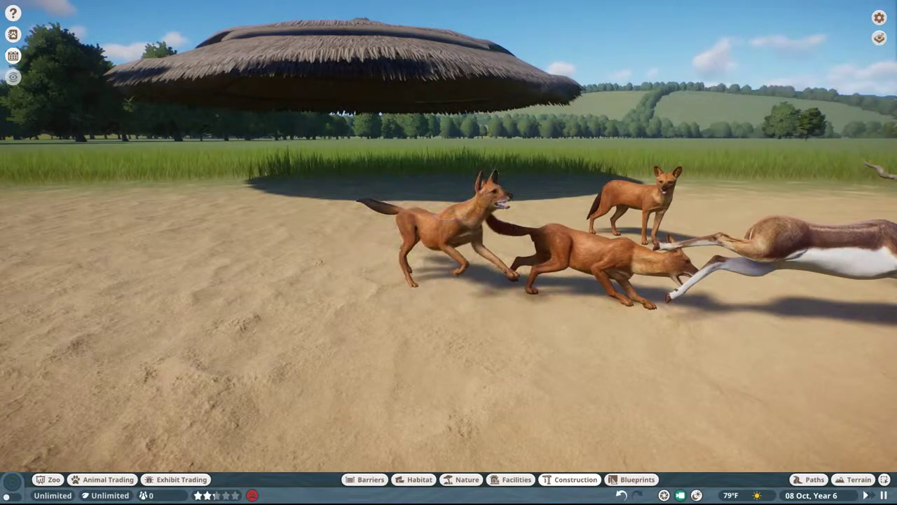
- Place Taxidermy Full Body Tiger 01 on the open sand some distance behind the blackbuck chase scene
scroll(421, 279, "down", 5)
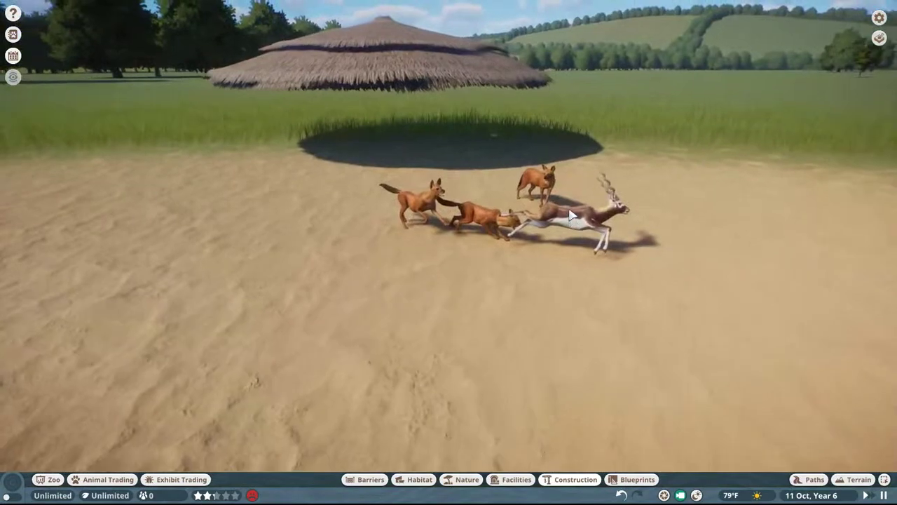
left_click(575, 479)
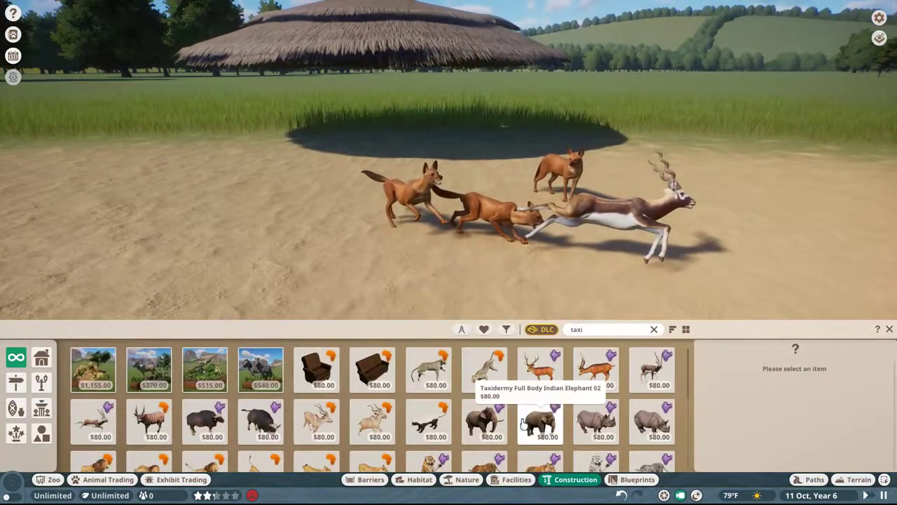
scroll(464, 415, "down", 1)
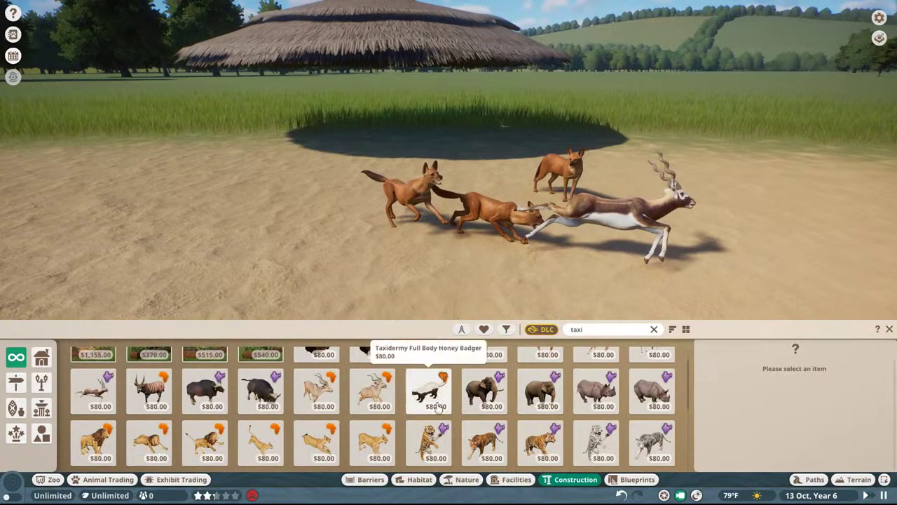
scroll(425, 396, "up", 1)
scroll(427, 389, "down", 4)
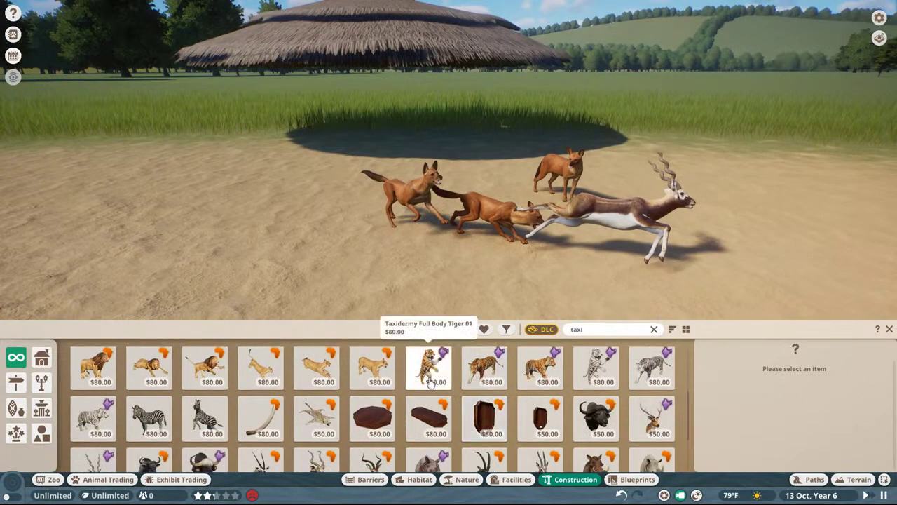
left_click(429, 379)
scroll(260, 237, "up", 4)
left_click(178, 256)
key("Escape")
- Adjust the placement of the rearing taxidermy tiger on the sand and accept it
key("e")
left_click(256, 224)
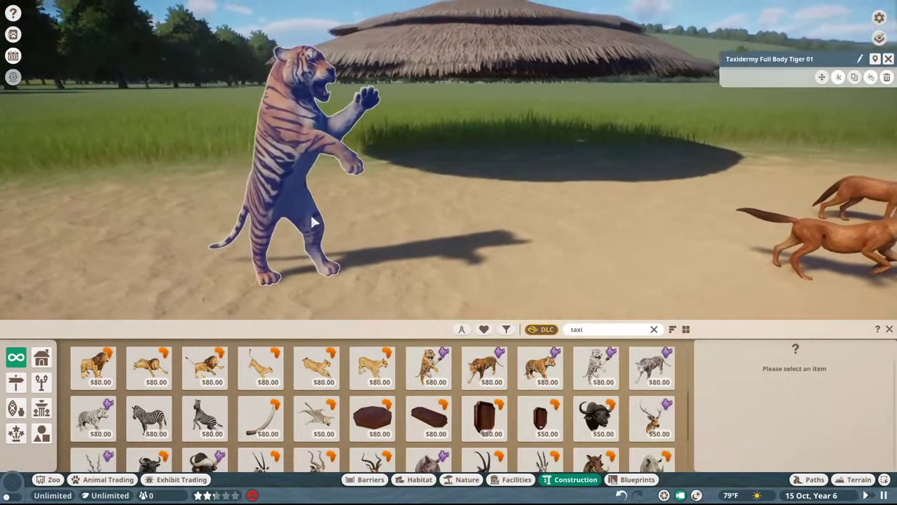
key("x")
left_click_drag(448, 204, 465, 233)
left_click(746, 384)
left_click(462, 140)
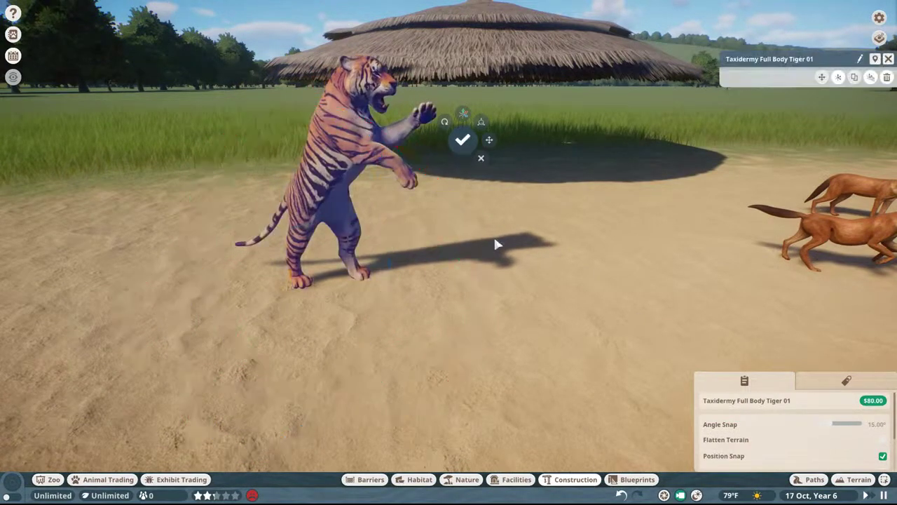
- Clear the item search and place a crouching dhole at the rearing tiger's hind legs, facing the tiger
left_click(551, 485)
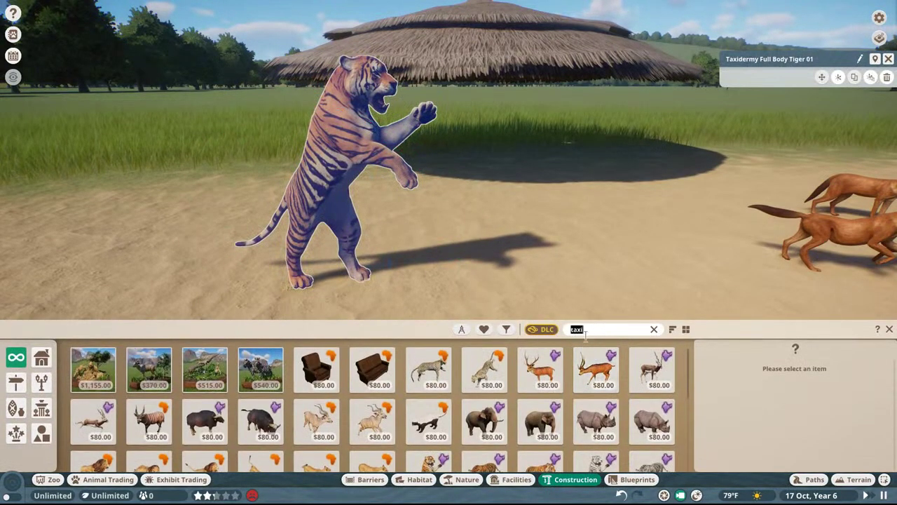
left_click(245, 388)
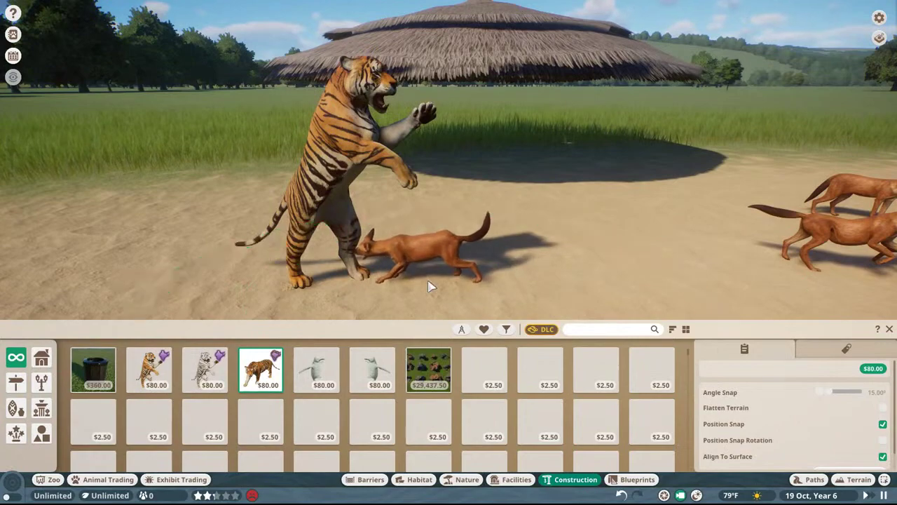
right_click(669, 256)
scroll(668, 254, "down", 5)
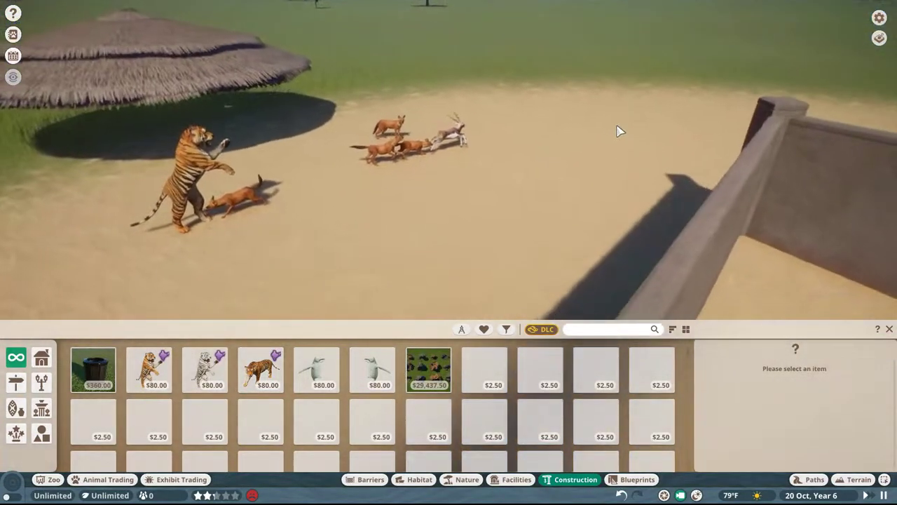
scroll(613, 120, "up", 2)
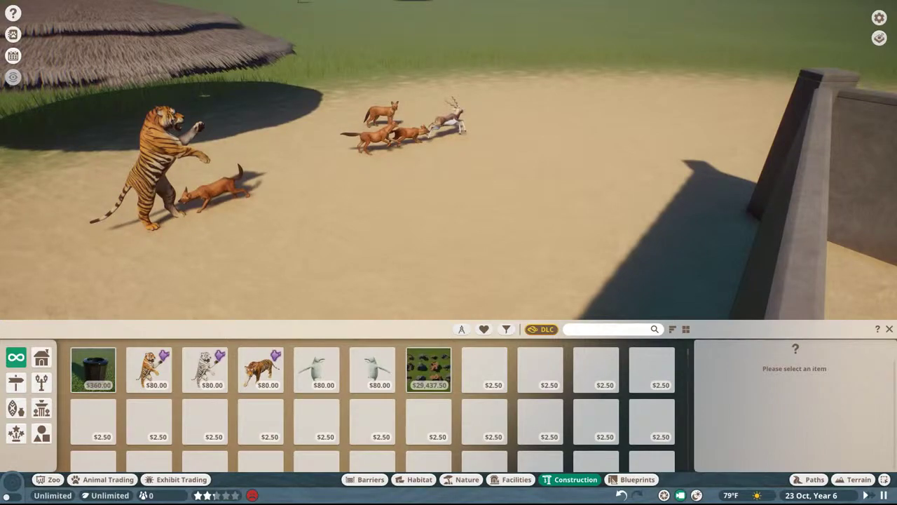
- Reset the animal market filters, filter the listings to Dhole, and adopt a dhole and send it to the zoo
middle_click_drag(385, 207, 448, 210)
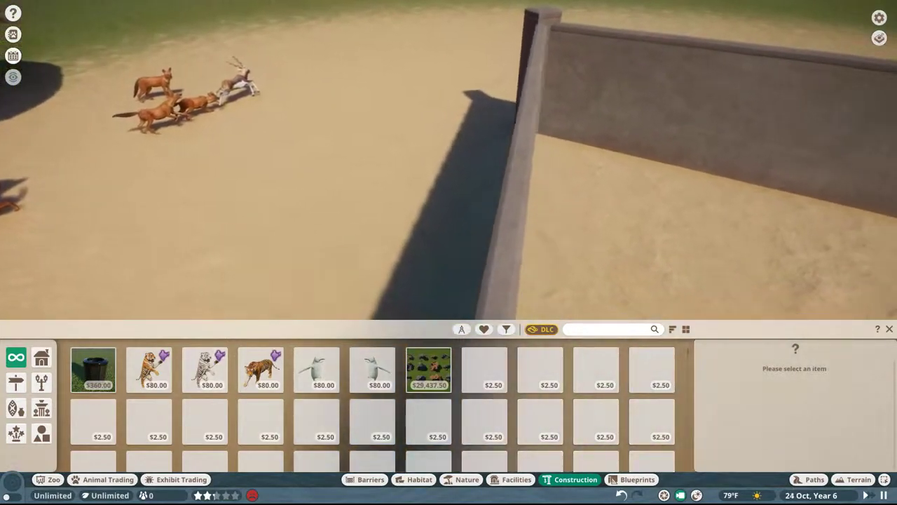
key("d")
left_click(103, 480)
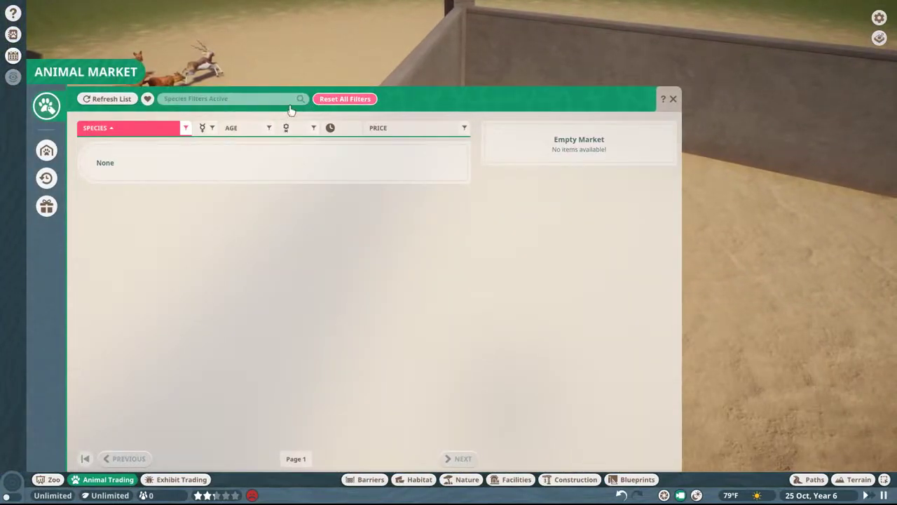
left_click(324, 99)
left_click(249, 102)
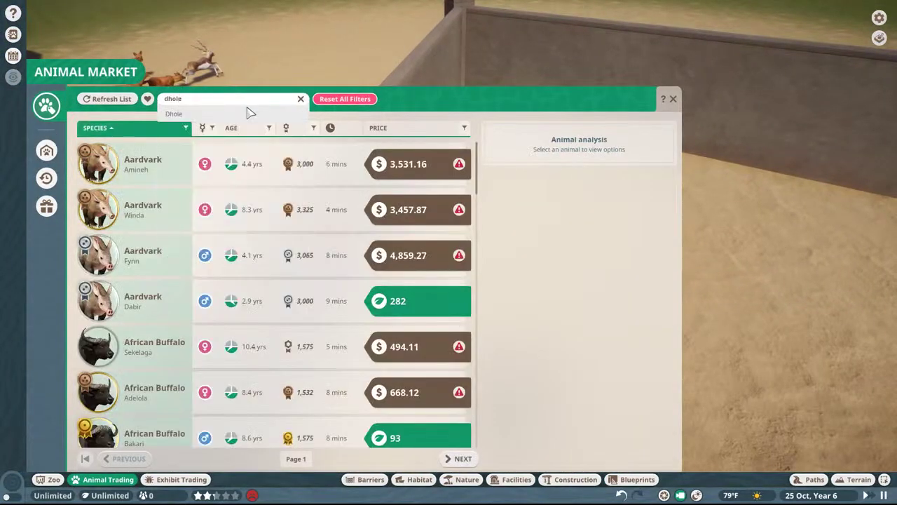
type("dhole")
left_click(249, 114)
left_click(168, 253)
left_click(583, 429)
left_click(581, 411)
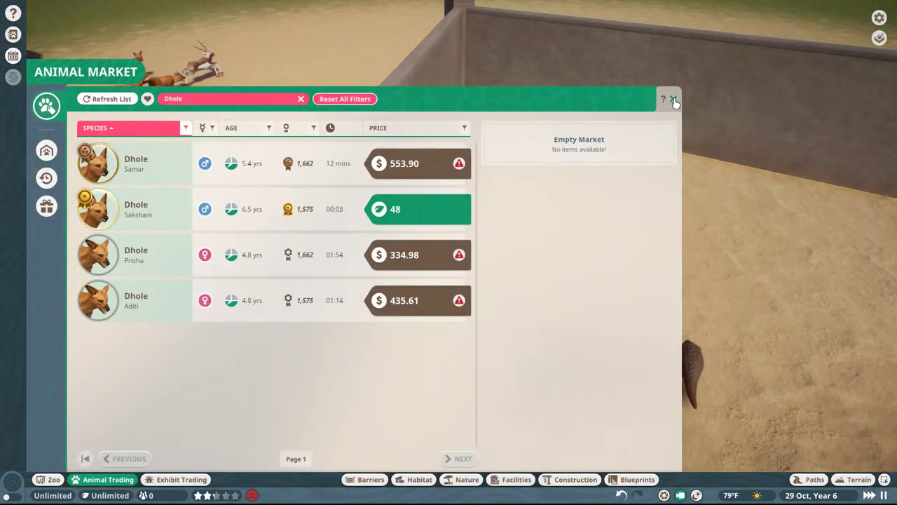
left_click(675, 103)
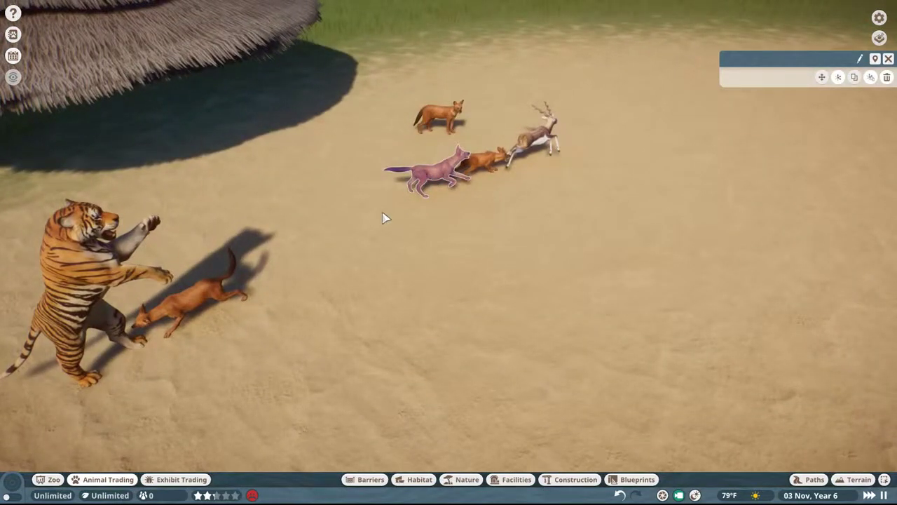
- Examine the live dholes in the walled habitat beside the staged scenes and open the new dhole's information
left_click(387, 214)
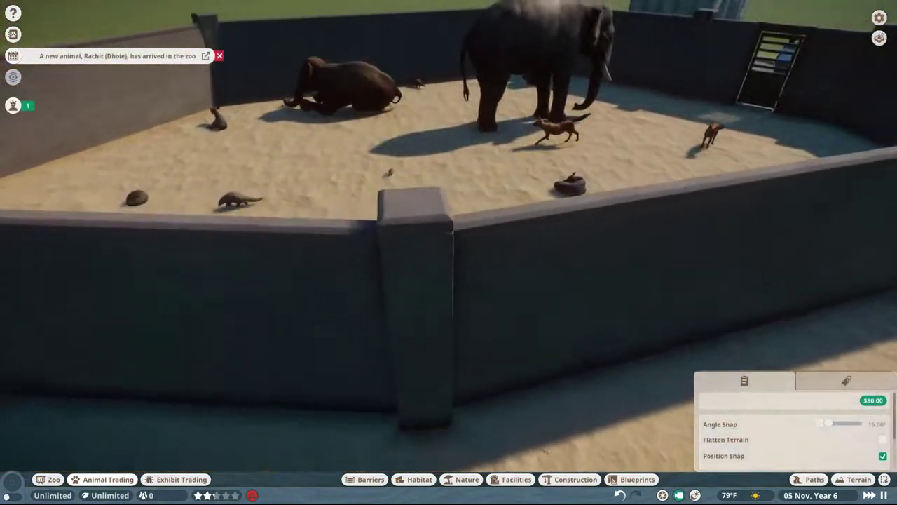
scroll(452, 226, "up", 5)
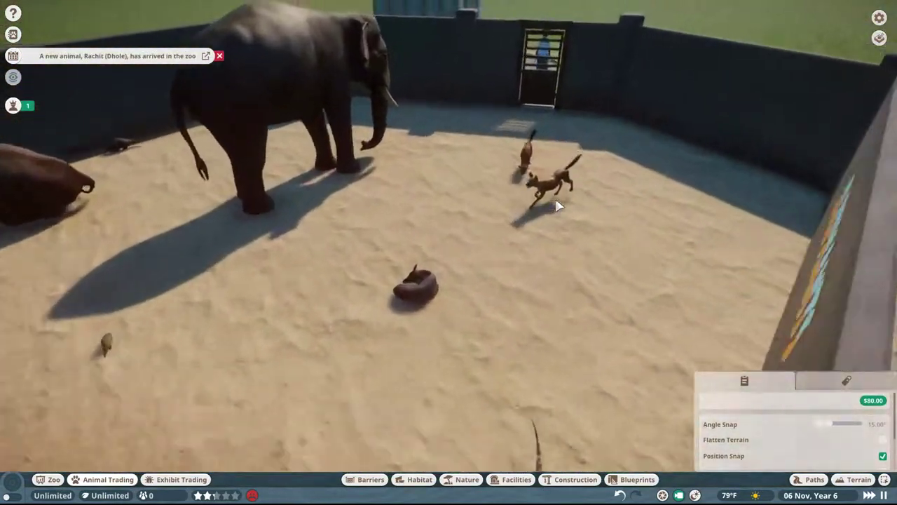
middle_click_drag(452, 223, 358, 245)
left_click(465, 200)
scroll(462, 192, "down", 5)
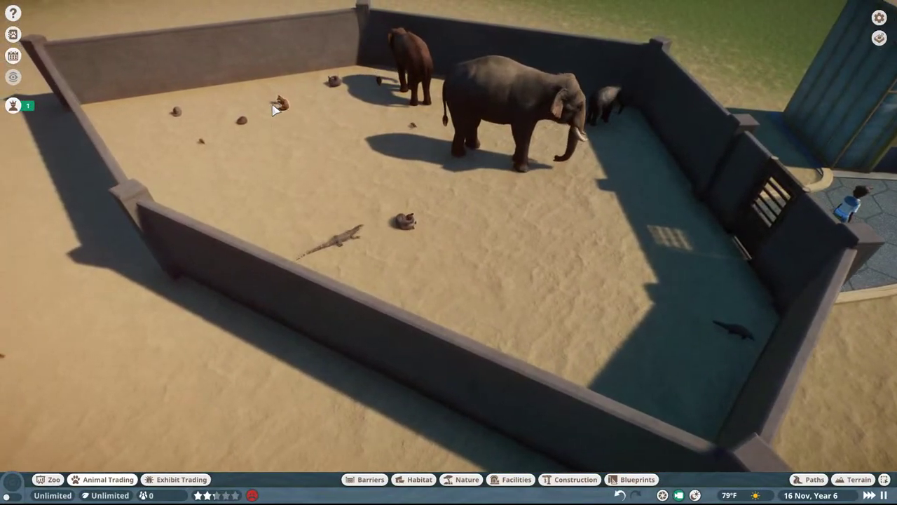
left_click(275, 100)
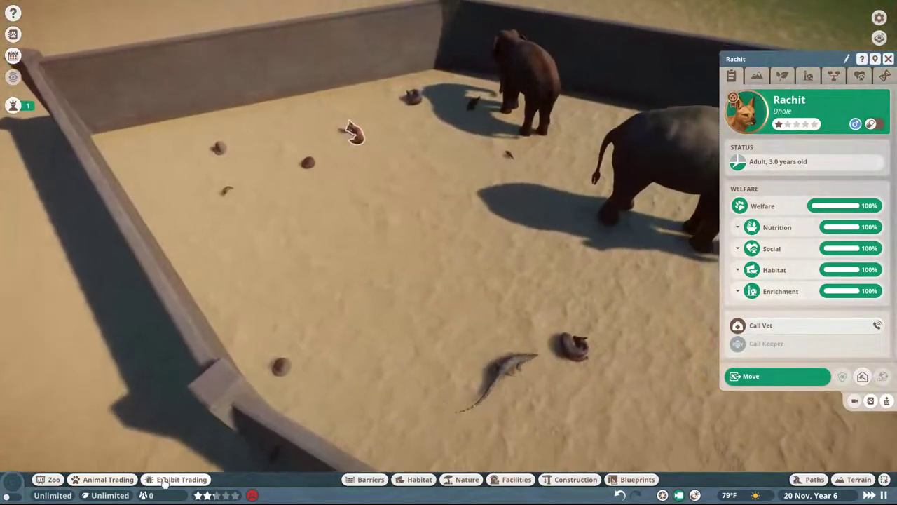
- Replace the Dhole filter in the animal market with Bengal Tiger
left_click(107, 479)
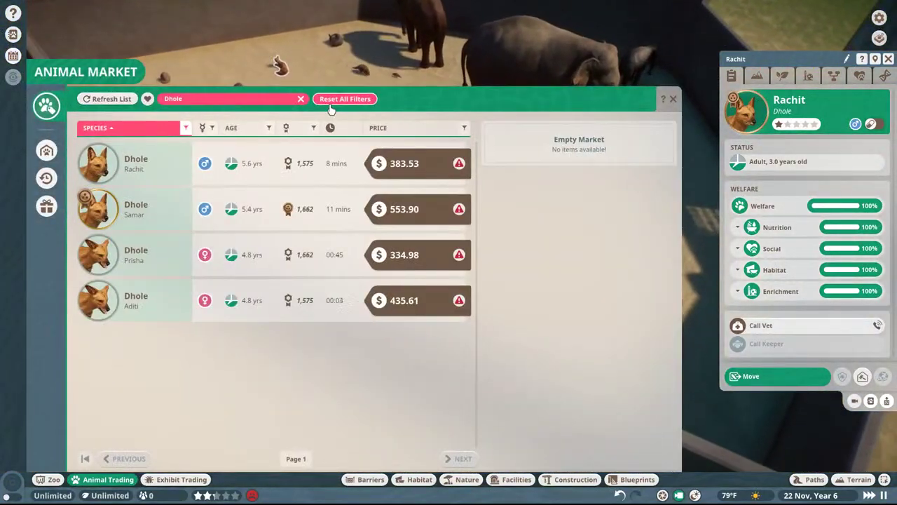
left_click(334, 100)
left_click(231, 98)
type("tiger")
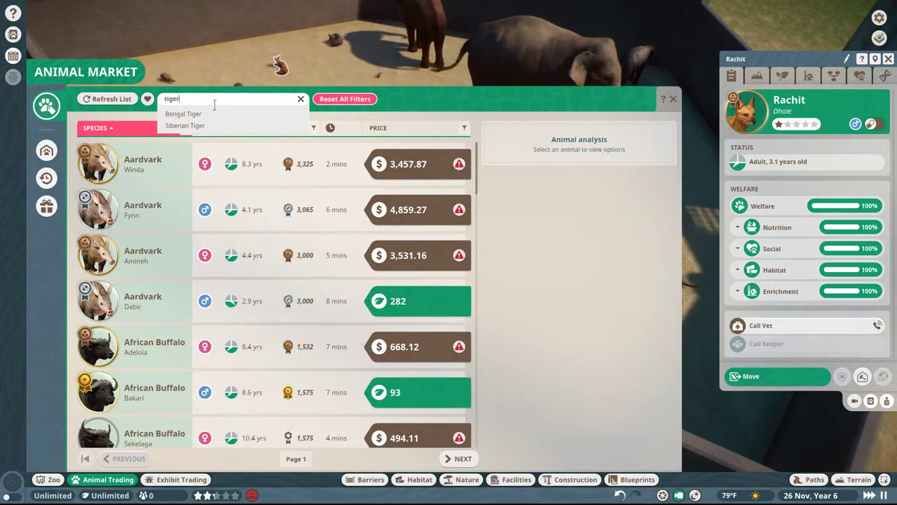
left_click(207, 115)
- Adopt the 8.0-year-old female Bengal tiger and send her to the zoo
left_click(234, 302)
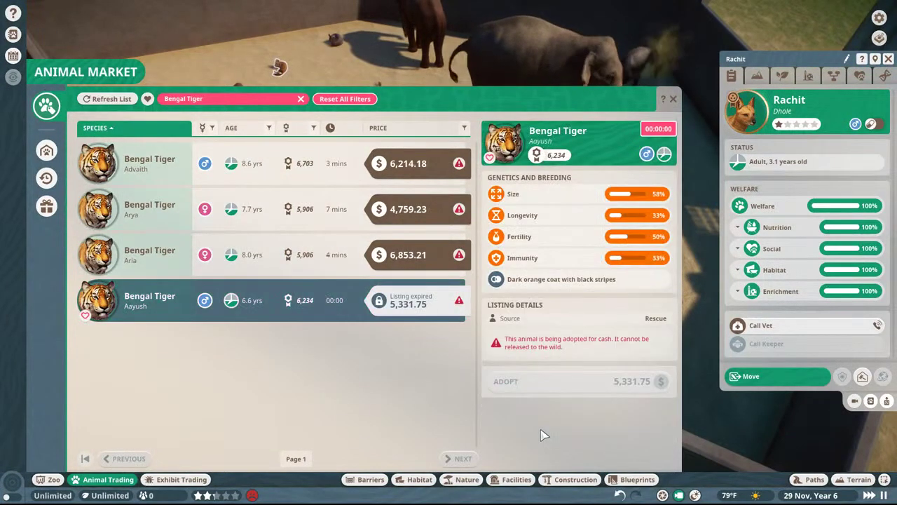
left_click(309, 165)
left_click(203, 314)
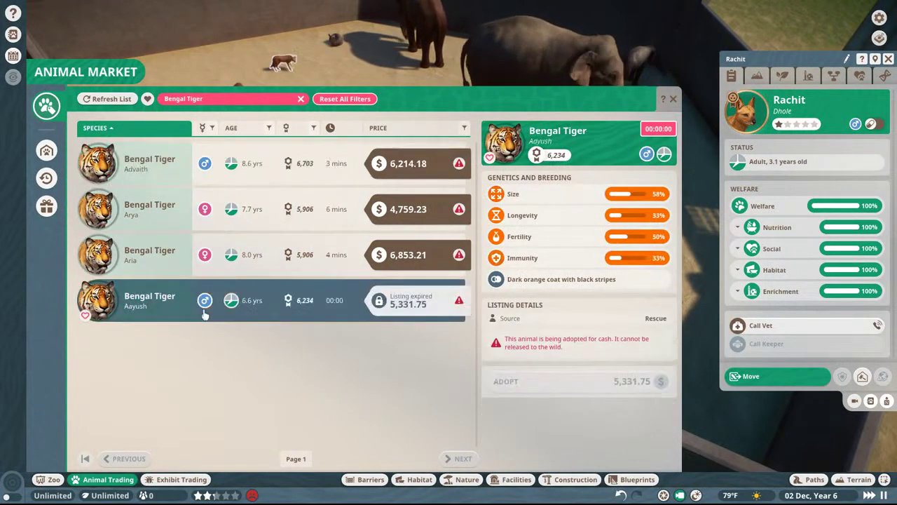
left_click(176, 248)
left_click(167, 225)
left_click(166, 249)
left_click(579, 426)
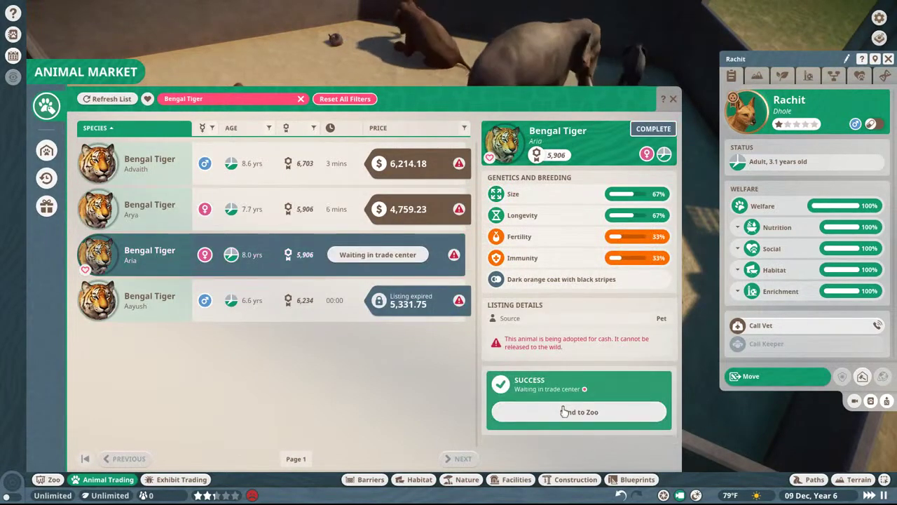
left_click(565, 411)
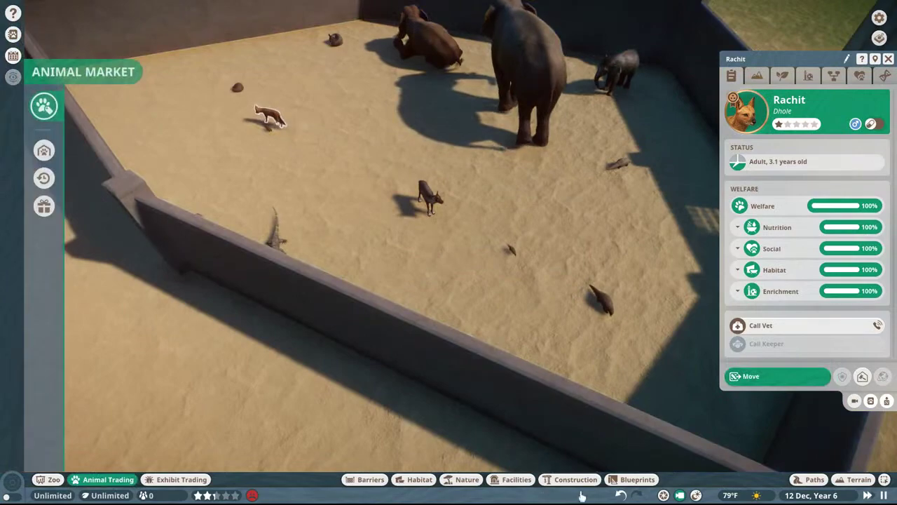
- Search the construction items for "tiger"
left_click(572, 480)
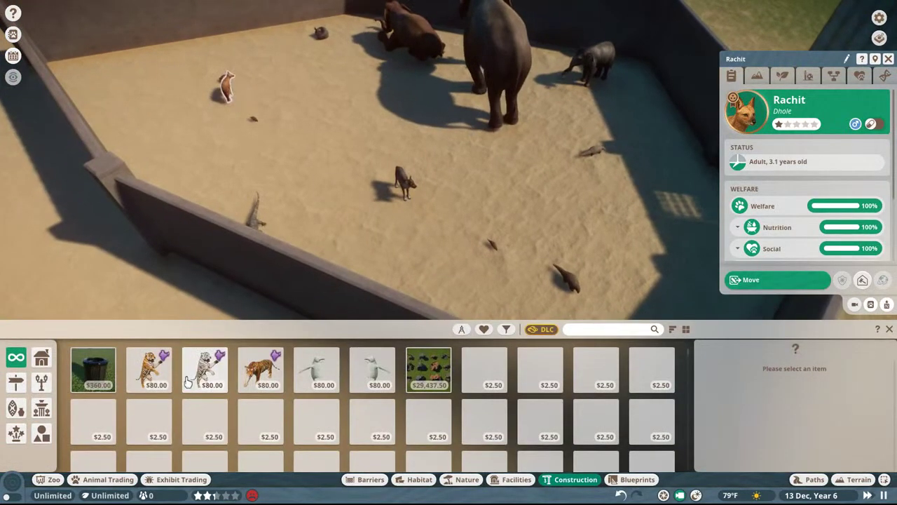
left_click(600, 329)
type("t")
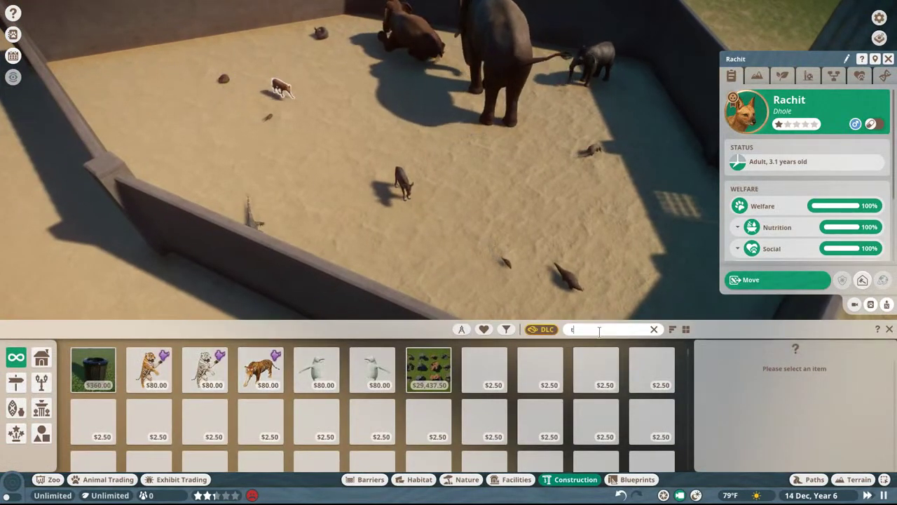
type("iger")
- Compare Taxidermy Full Body Tiger 02 and 01 with the live Bengal tiger in the habitat, and return to the staged tiger scene
scroll(465, 226, "up", 3)
middle_click_drag(466, 226, 462, 223)
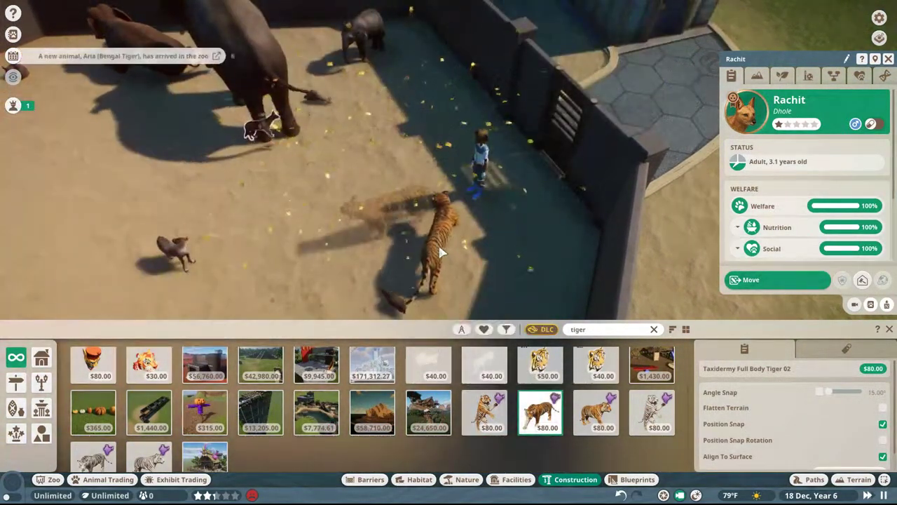
key("z")
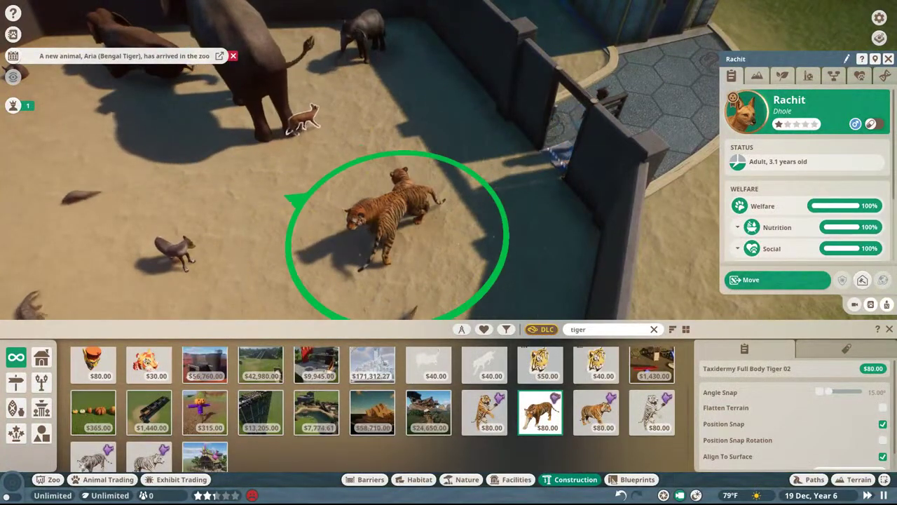
left_click(397, 227)
left_click(484, 412)
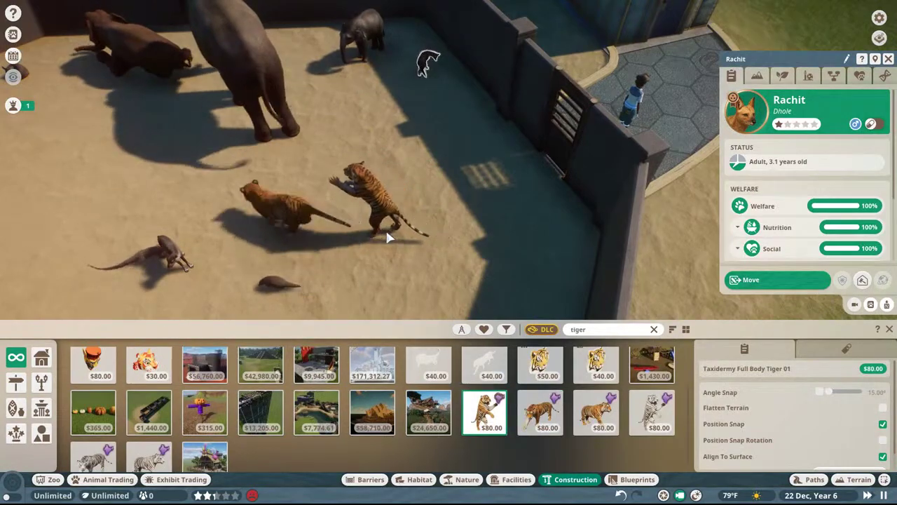
key("a")
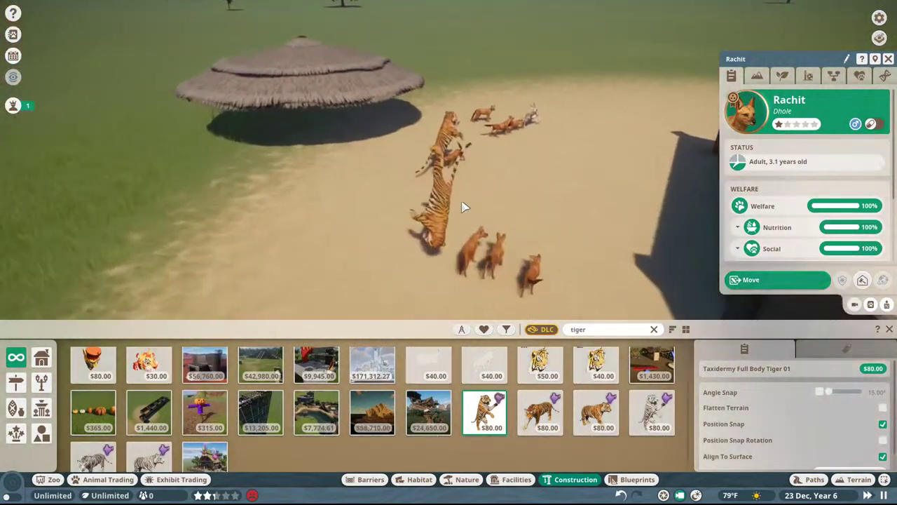
scroll(453, 213, "up", 5)
right_click(471, 194)
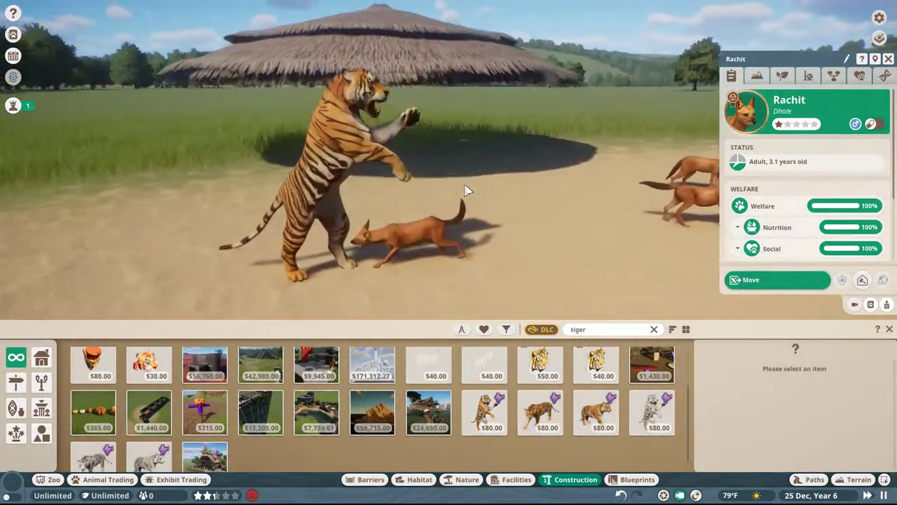
- Place a rotated Taxidermy Full Body Tiger 02 behind the crouching dhole, facing the rearing tiger
left_click(539, 413)
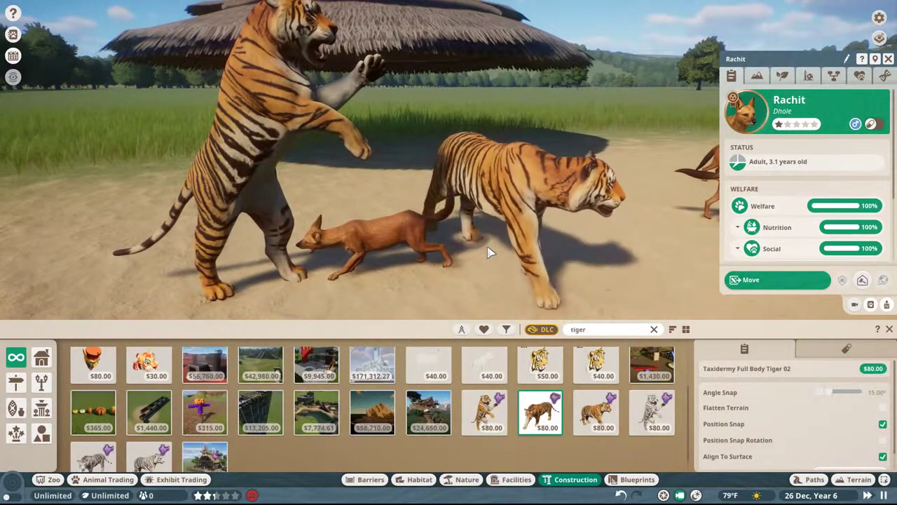
scroll(355, 204, "up", 3)
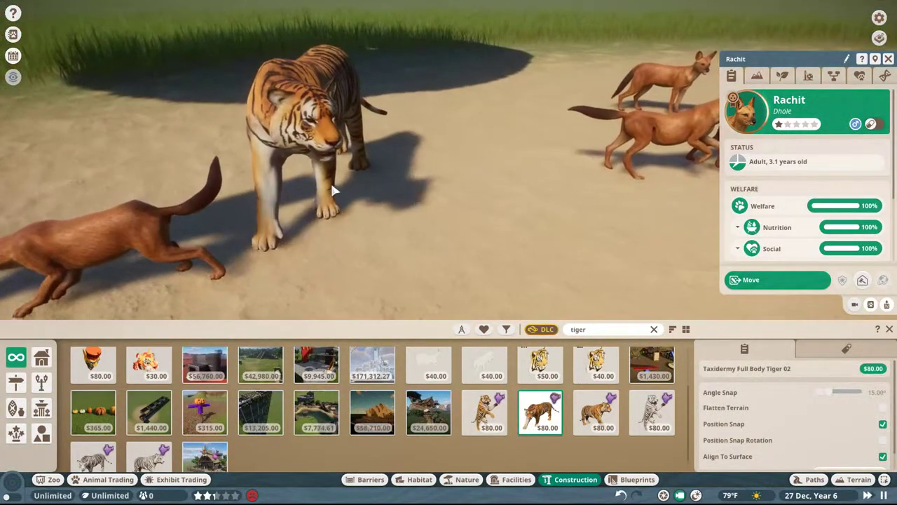
scroll(502, 178, "down", 4)
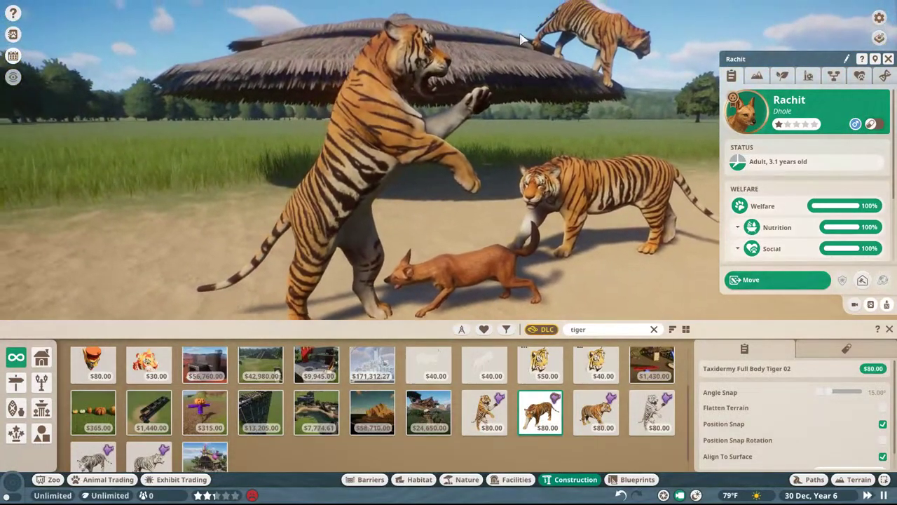
- Examine the staged tiger, dhole and antelope hunting scenes from several angles and distances, and close the dhole's information window
key("Escape")
middle_click_drag(485, 125, 463, 119)
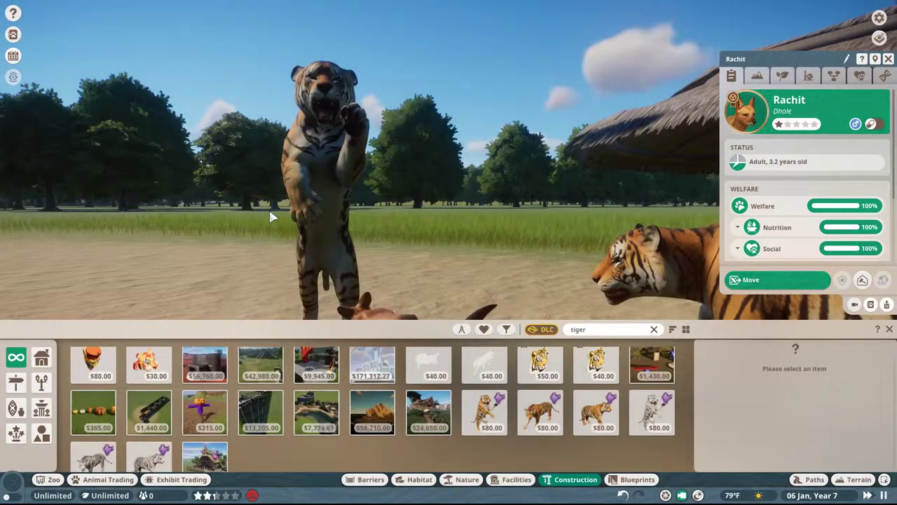
scroll(271, 216, "down", 5)
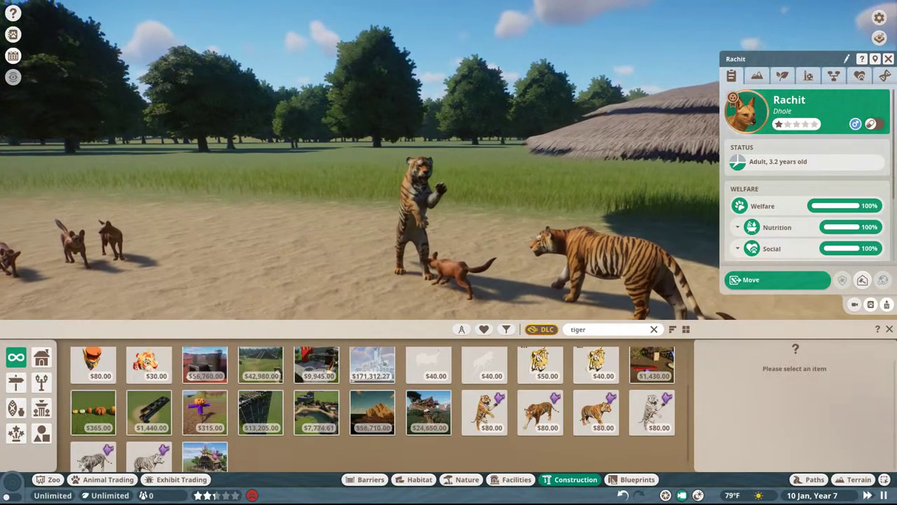
scroll(272, 216, "up", 4)
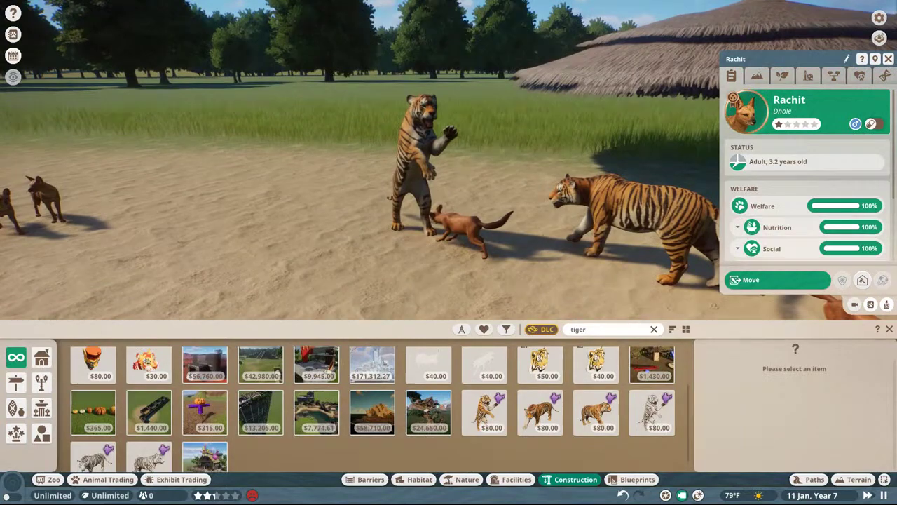
scroll(294, 260, "down", 4)
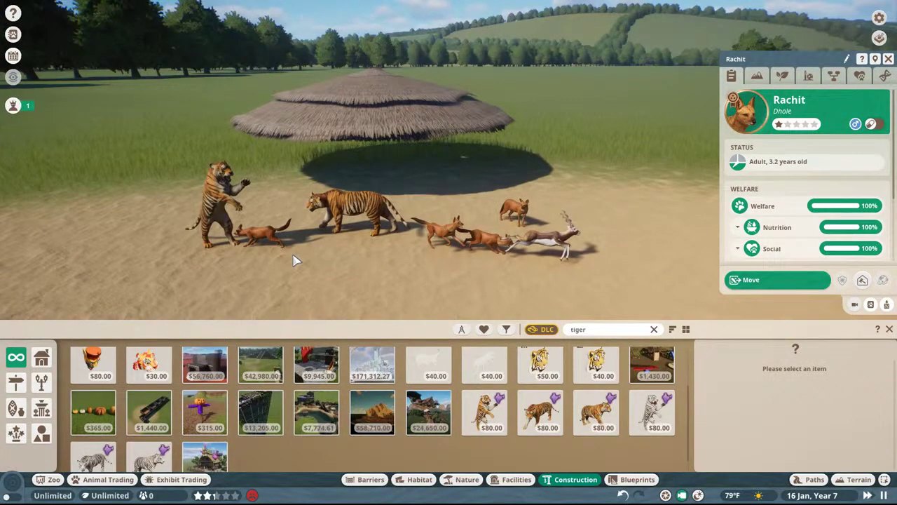
middle_click_drag(251, 228, 250, 227)
key("a")
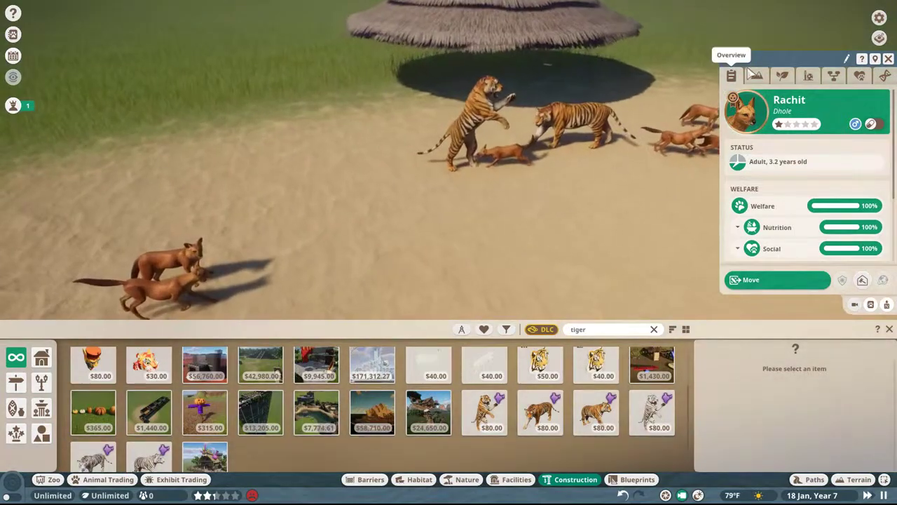
left_click(887, 61)
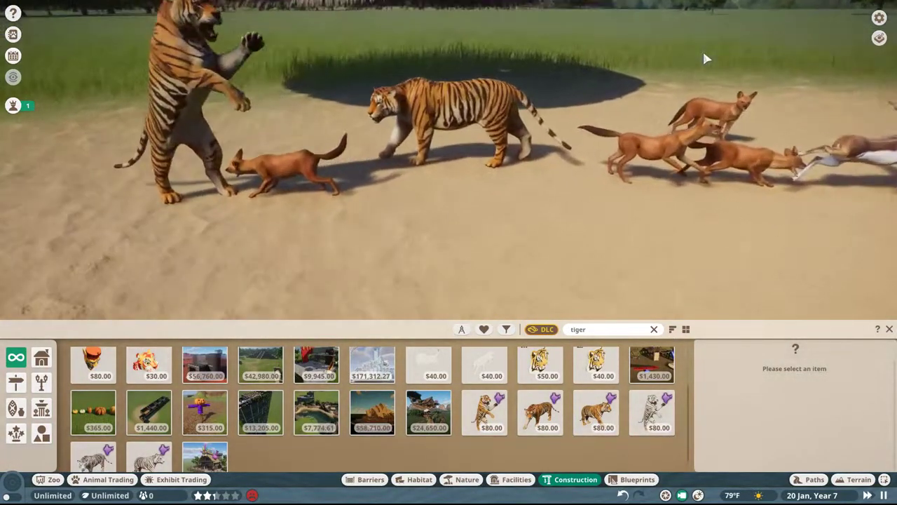
key("d")
middle_click_drag(703, 53, 703, 77)
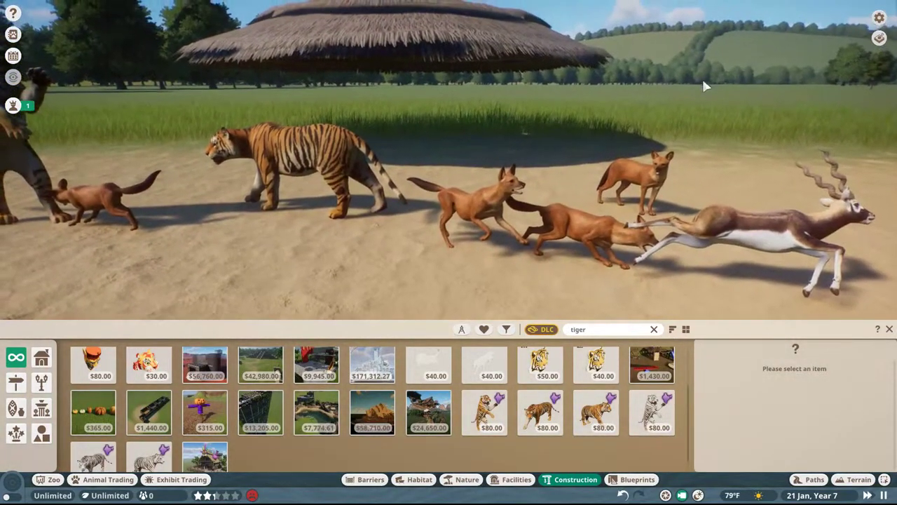
- Clear the construction item search and place the standing dhole taxidermy raised above the open sand, away from the staged scenes
left_click(554, 325)
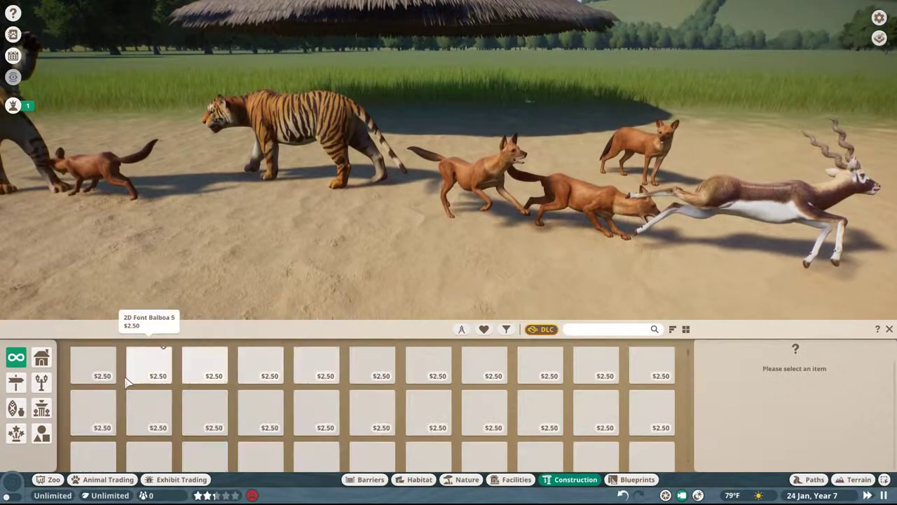
left_click(94, 366)
scroll(231, 283, "up", 2)
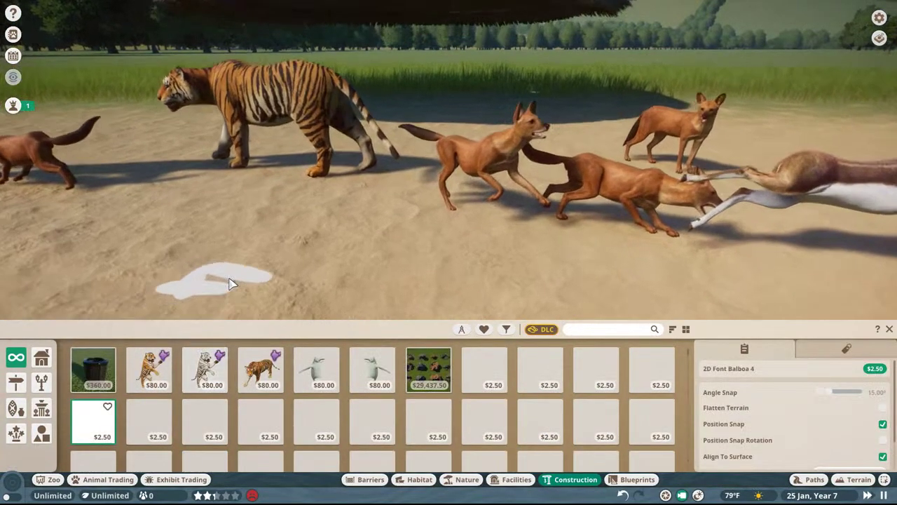
right_click(231, 284)
scroll(231, 284, "down", 5)
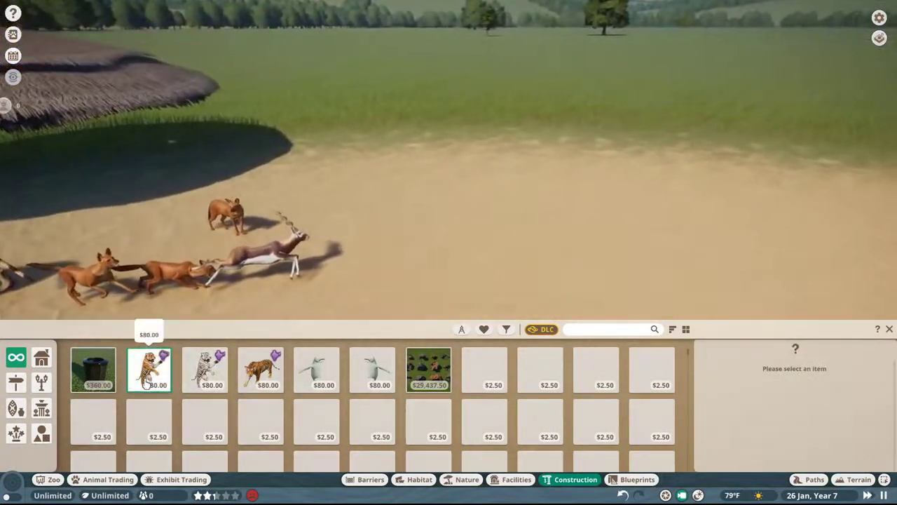
left_click(145, 382)
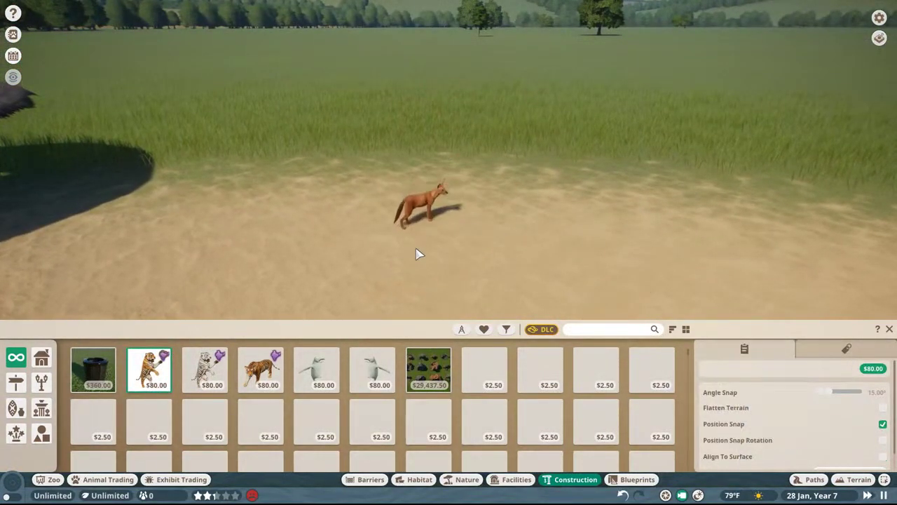
scroll(416, 210, "up", 5)
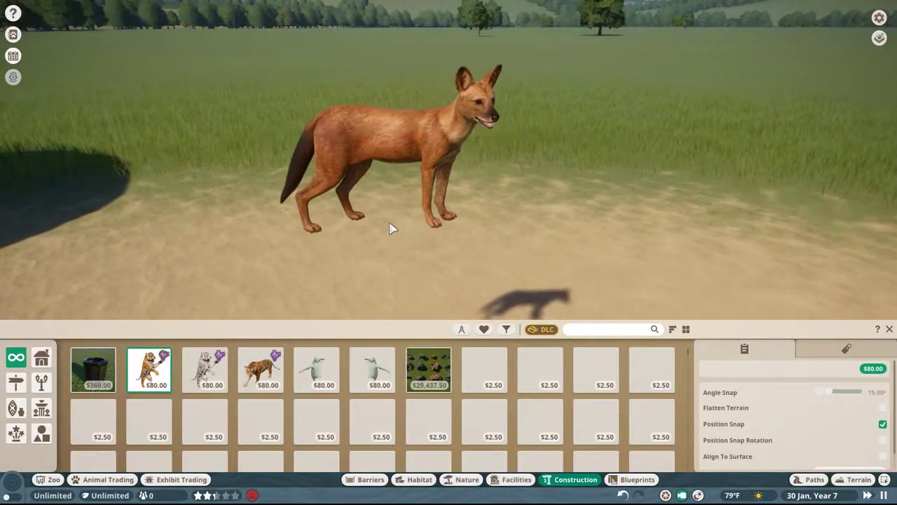
right_click(662, 99)
- Enter photo mode and set the Green Screen filter's Focus Depth to 36% to isolate the dhole from its background
key("alt+F2")
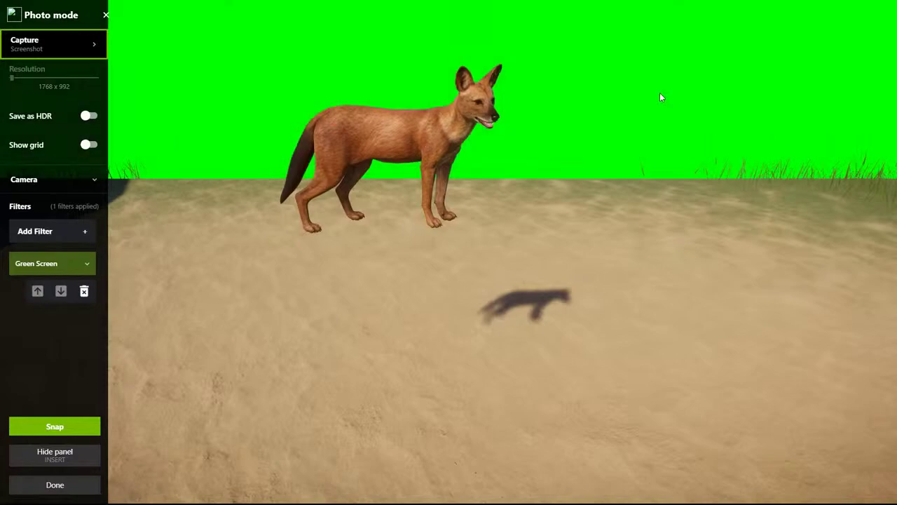
left_click(85, 231)
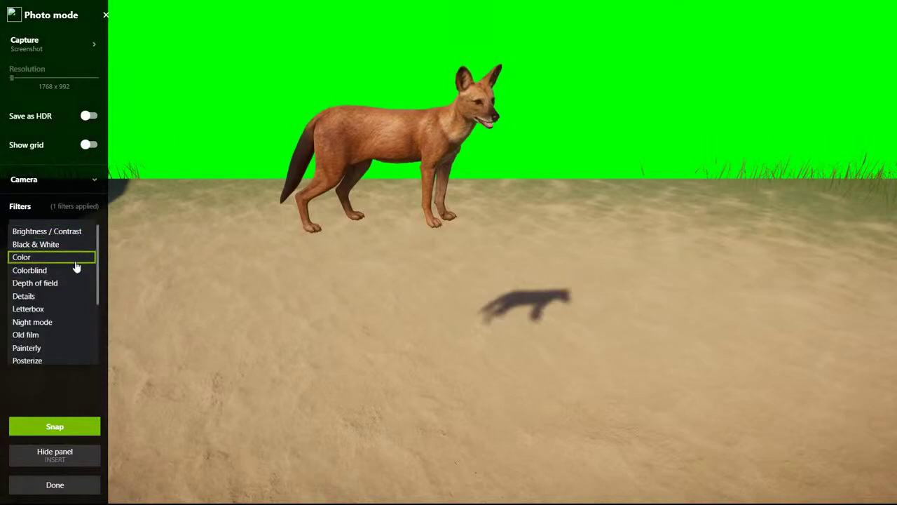
left_click(53, 211)
left_click(60, 262)
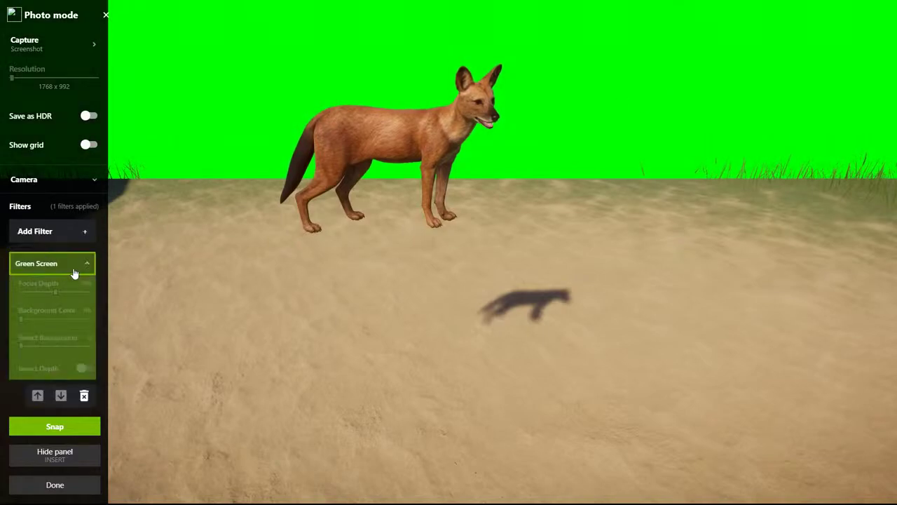
left_click_drag(53, 293, 45, 293)
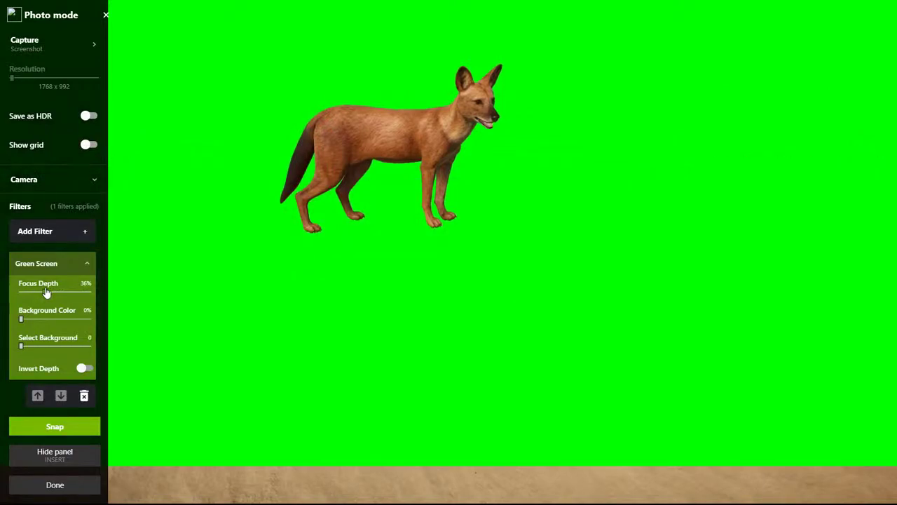
key("super")
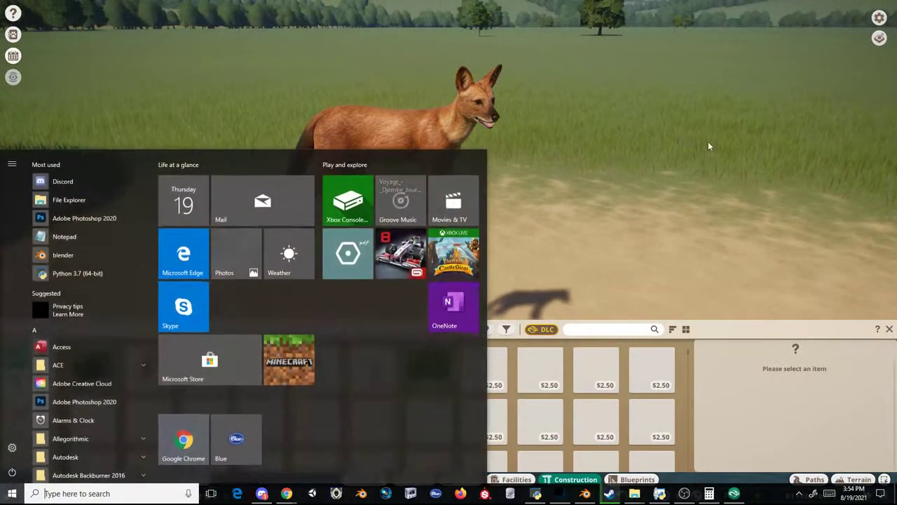
left_click(564, 494)
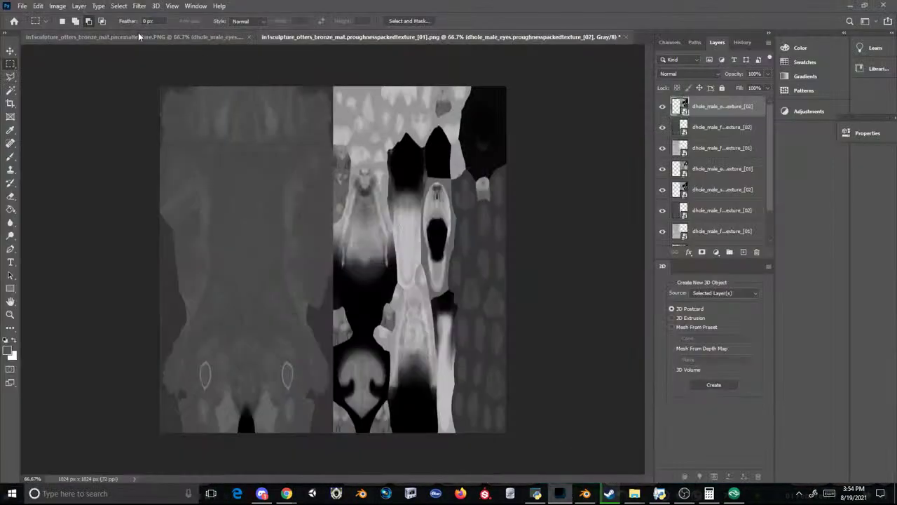
left_click(77, 36)
left_click(21, 6)
left_click(39, 129)
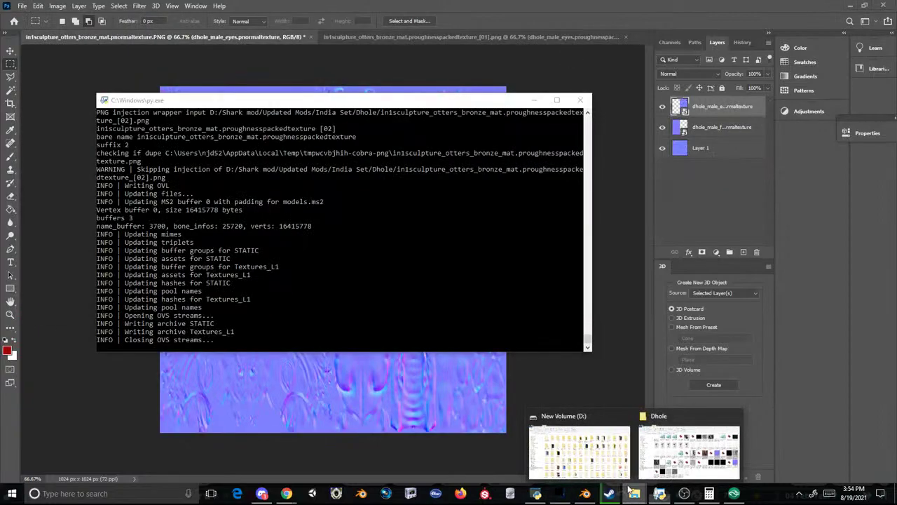
- Switch to File Explorer and open the Scenery_PropIndi1 folder under PropIndi's UI and Textures folders
left_click(685, 449)
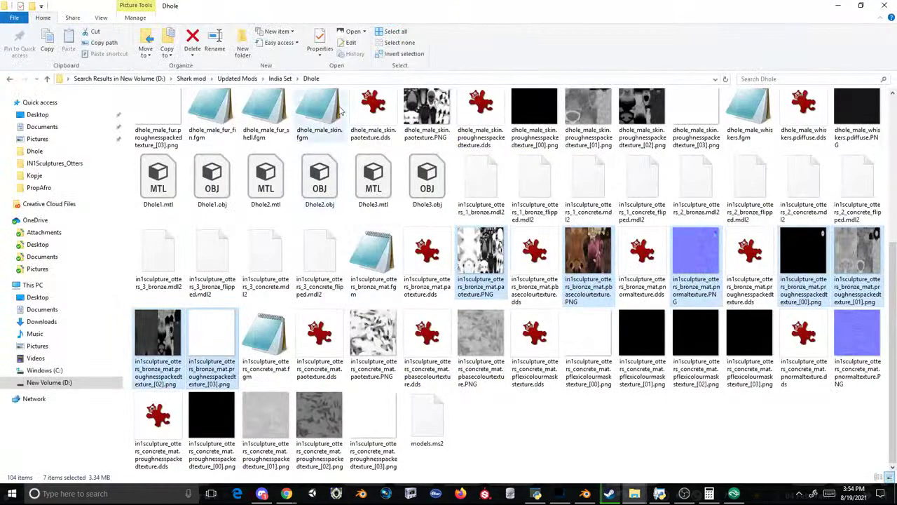
left_click(52, 163)
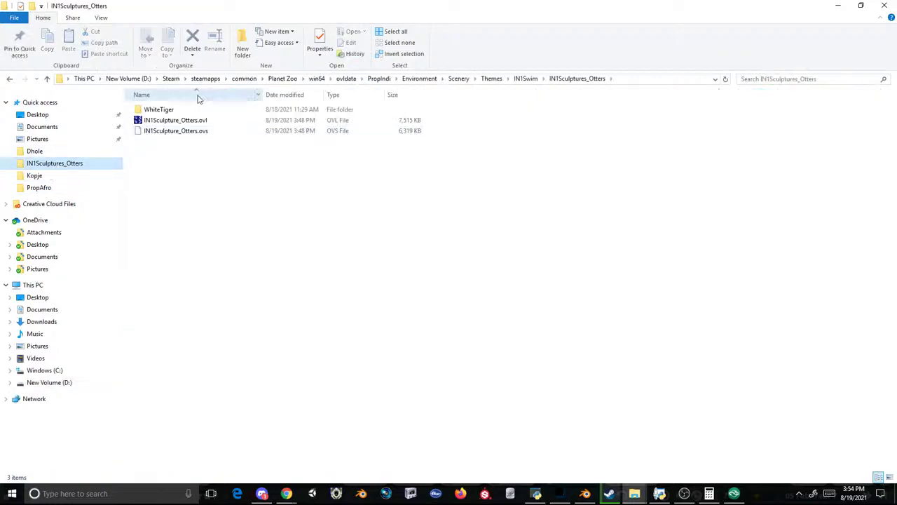
left_click(379, 79)
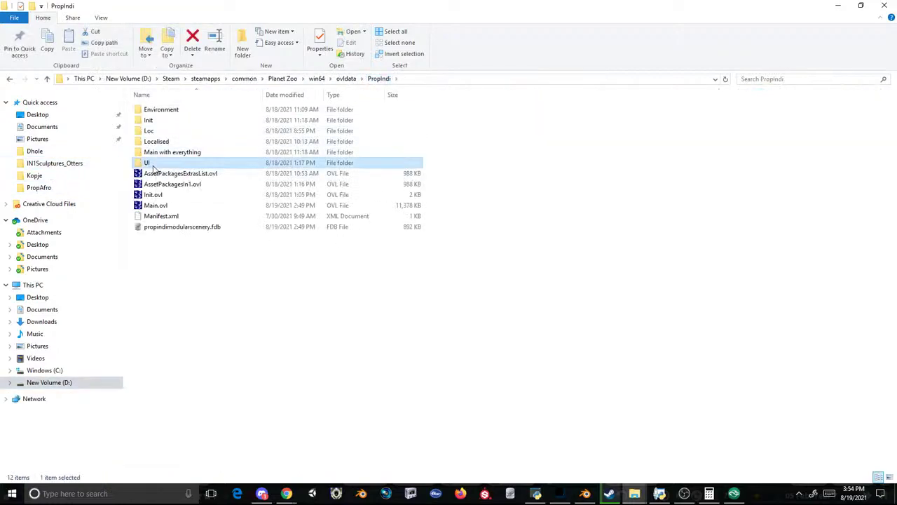
double_click(154, 158)
double_click(161, 111)
double_click(161, 111)
left_click(10, 78)
double_click(160, 120)
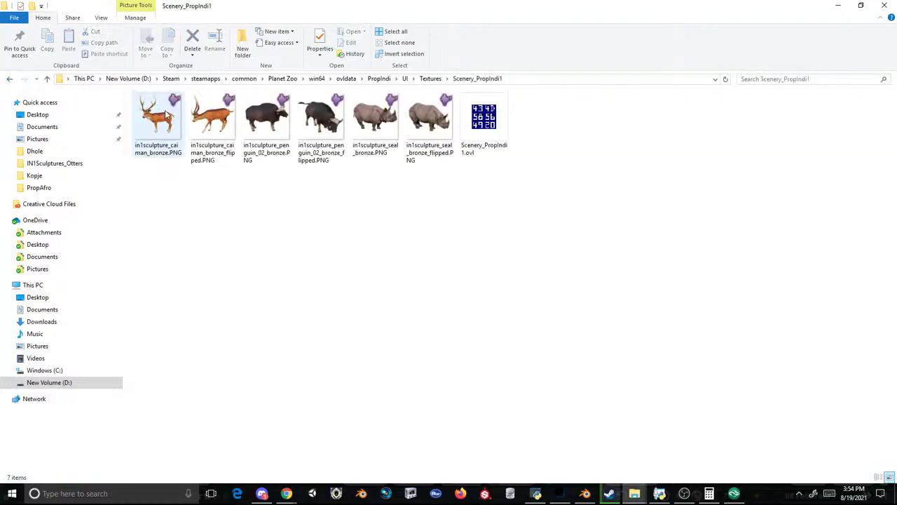
- Load Scenery_PropIndi1.ovl into the OVL Archive Editor
left_click(536, 493)
left_click_drag(421, 98, 473, 153)
left_click_drag(483, 120, 424, 194)
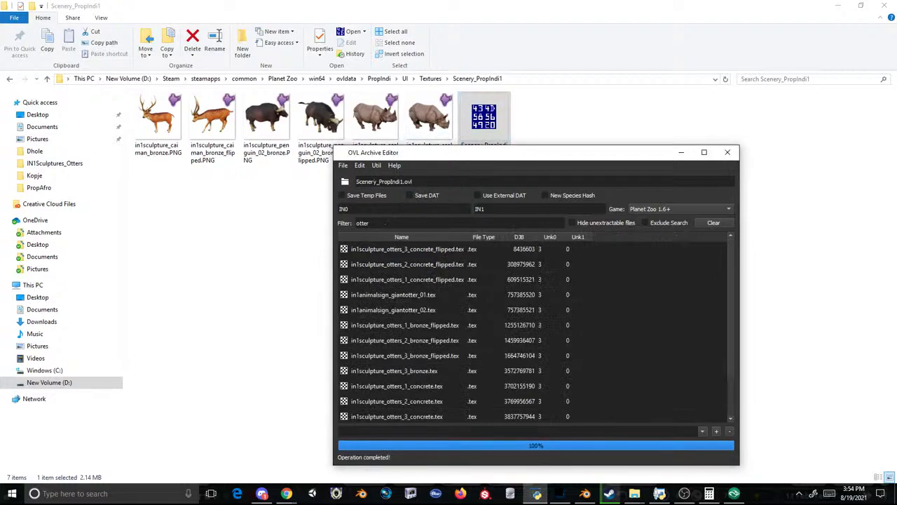
- Extract in1sculpture_otters_1_bronze, otters_1_bronze_flipped and otters_2_bronze into the Scenery_PropIndi1 folder as PNG icons
left_click(418, 263)
left_click(417, 296)
left_click(422, 326)
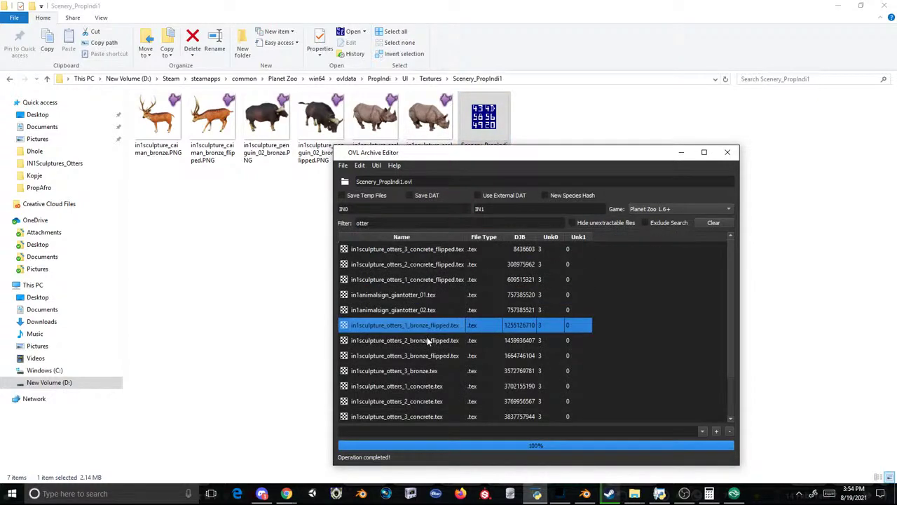
left_click(425, 340, "shift")
left_click(426, 326)
scroll(434, 370, "down", 1)
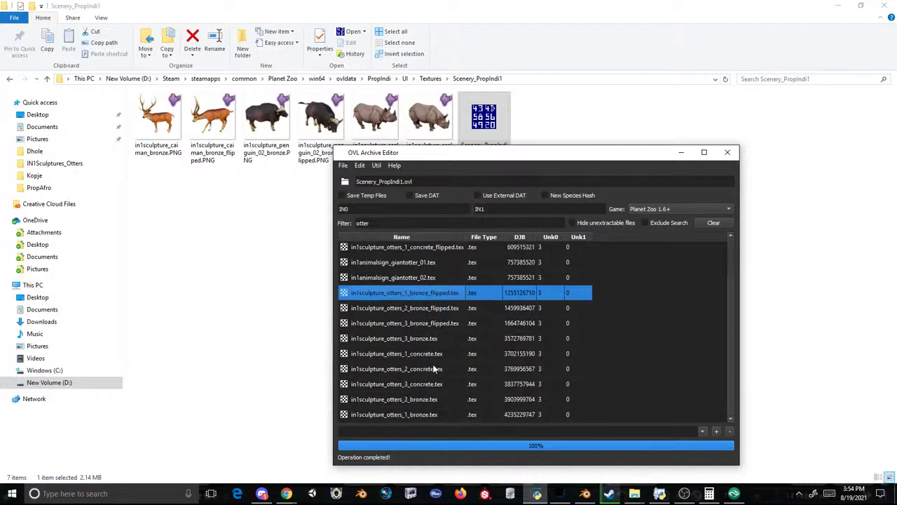
left_click(431, 399, "ctrl")
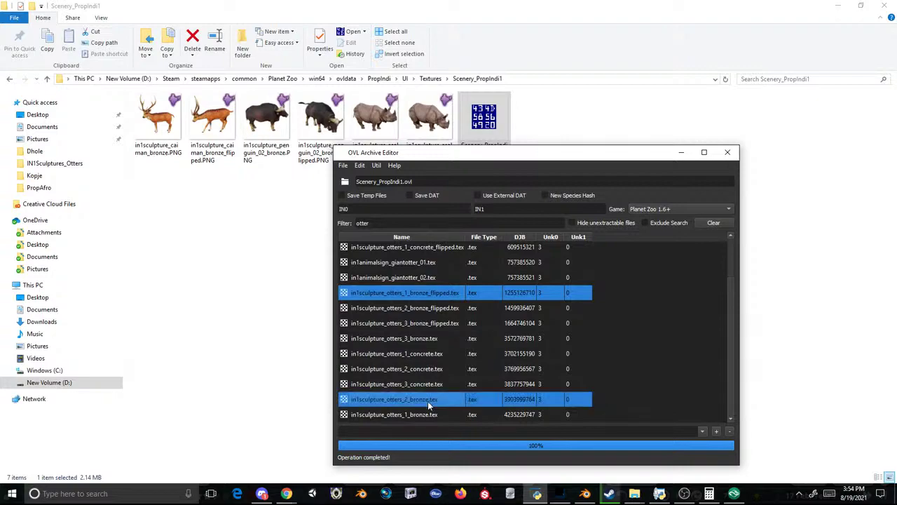
left_click(400, 413, "ctrl")
left_click(322, 412)
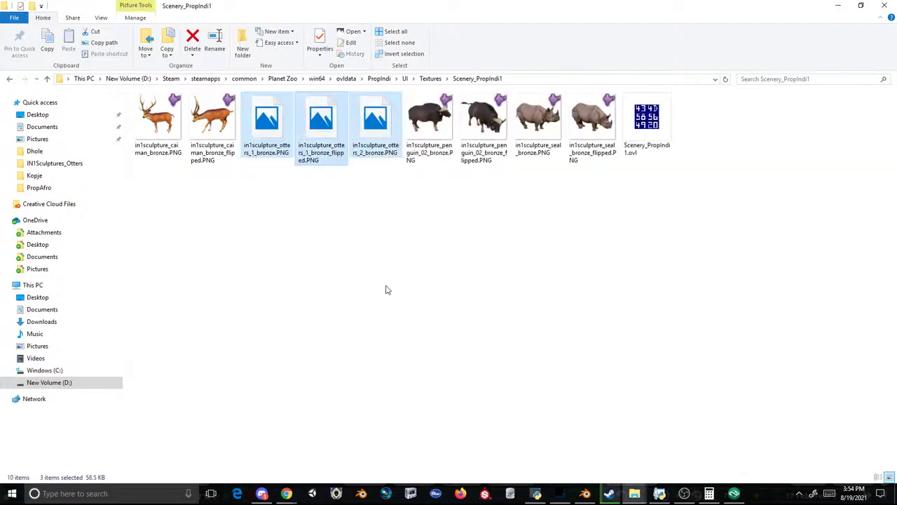
left_click(271, 133)
left_click_drag(516, 397, 370, 194)
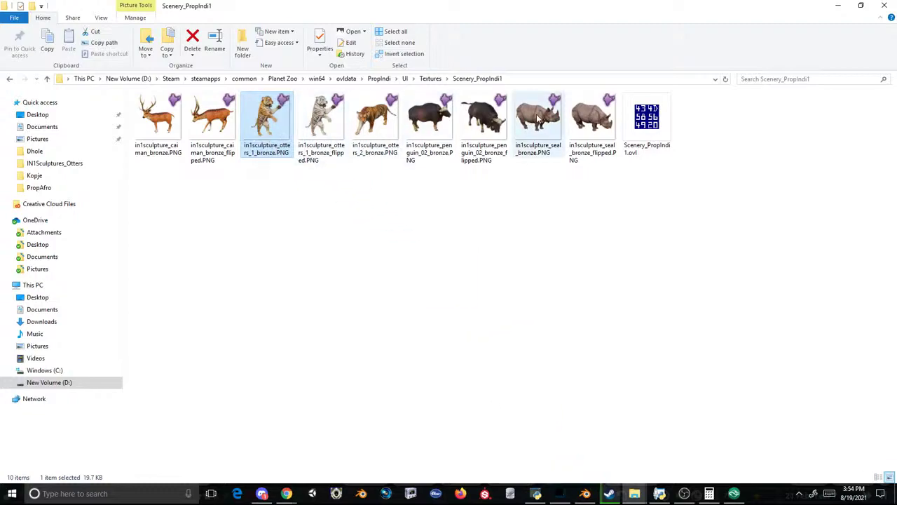
- Open the icon template base.png from a subfolder of Textures as its own document in Photoshop
left_click(444, 79)
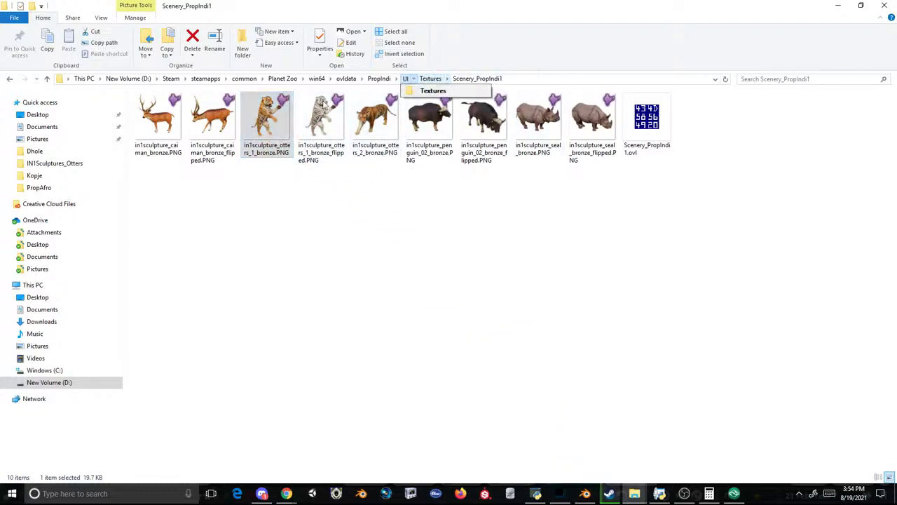
left_click(431, 78)
double_click(170, 110)
left_click_drag(213, 119, 515, 276)
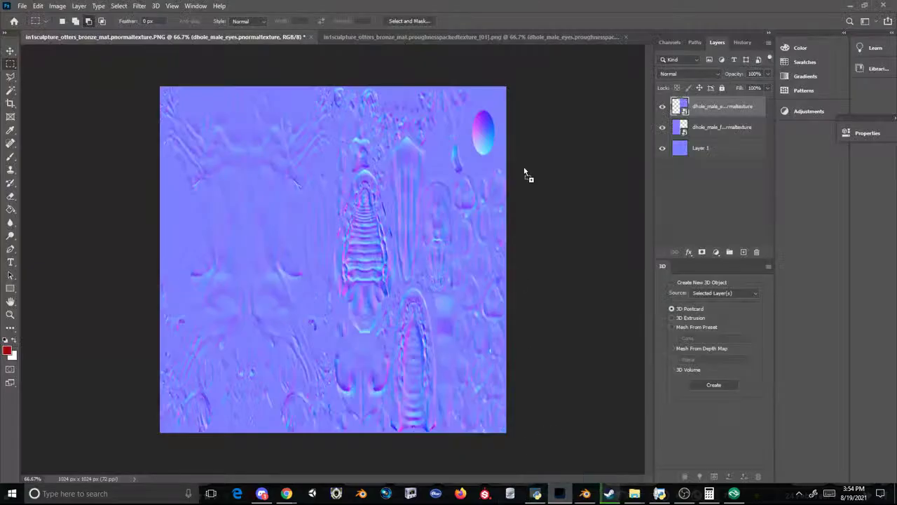
left_click(574, 37)
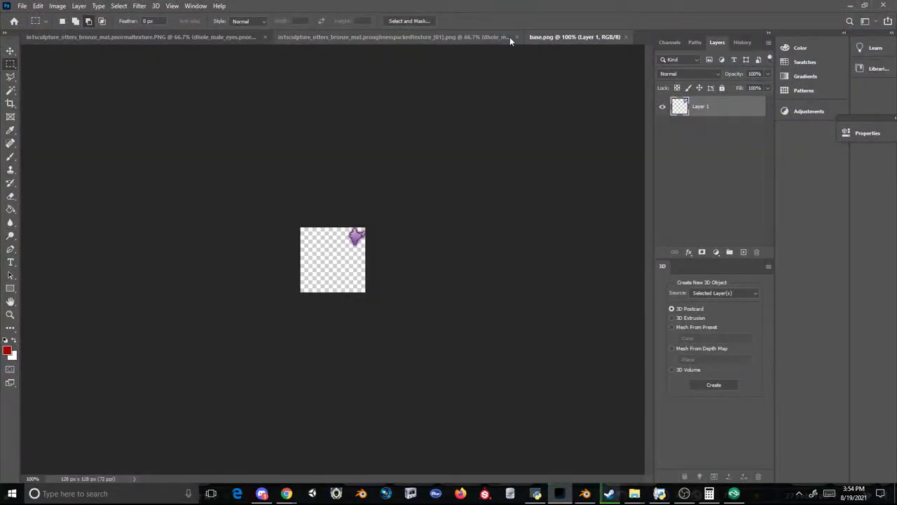
- Close the otter bronze roughness and normal texture documents without saving their changes, keeping base.png open
left_click(516, 37)
left_click(442, 182)
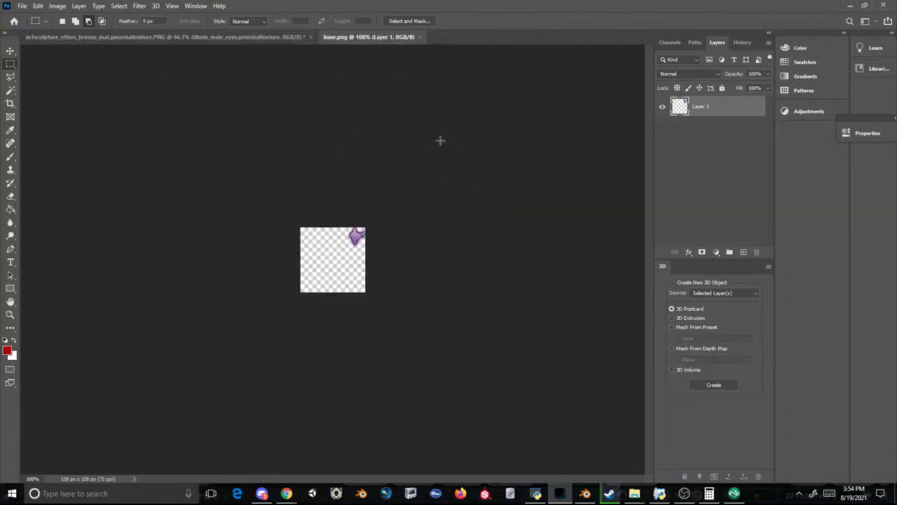
left_click(309, 37)
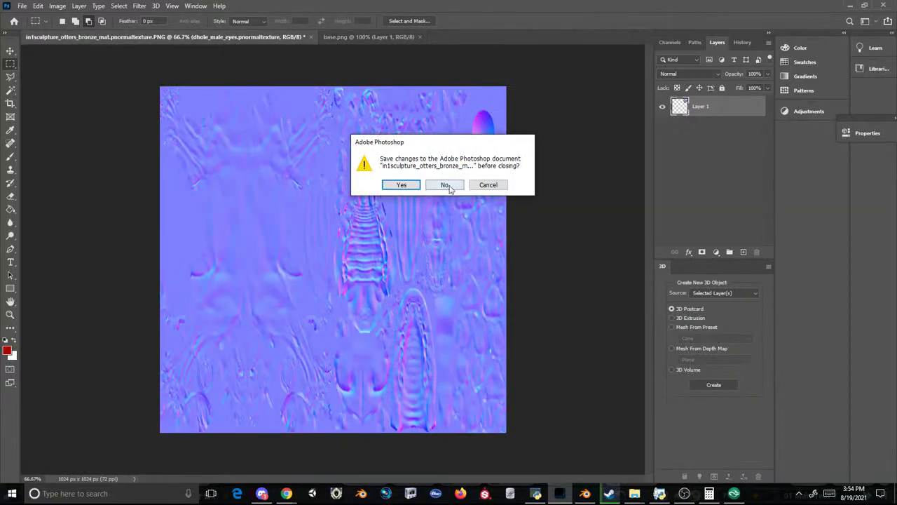
left_click(448, 183)
- Create a 1768 x 992 px document for the standing dhole screenshot and delete the green background around the animal
left_click(23, 6)
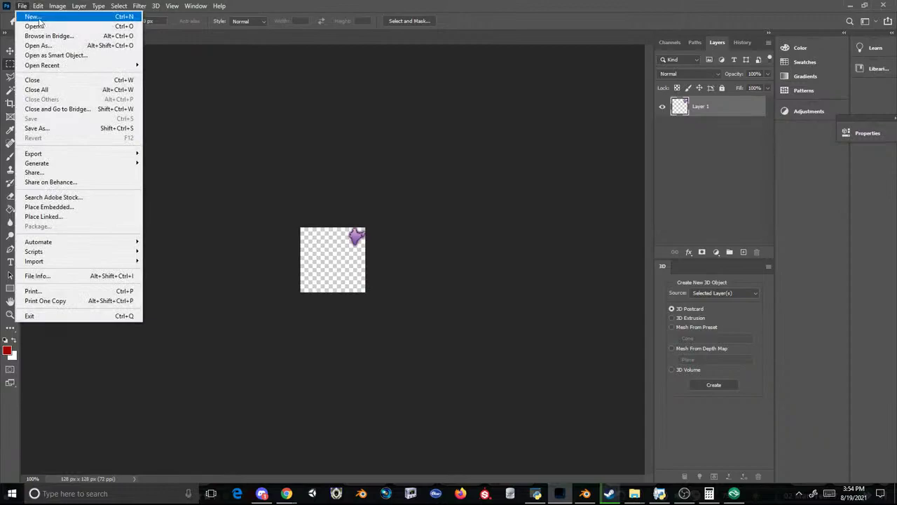
left_click(33, 16)
left_click(641, 396)
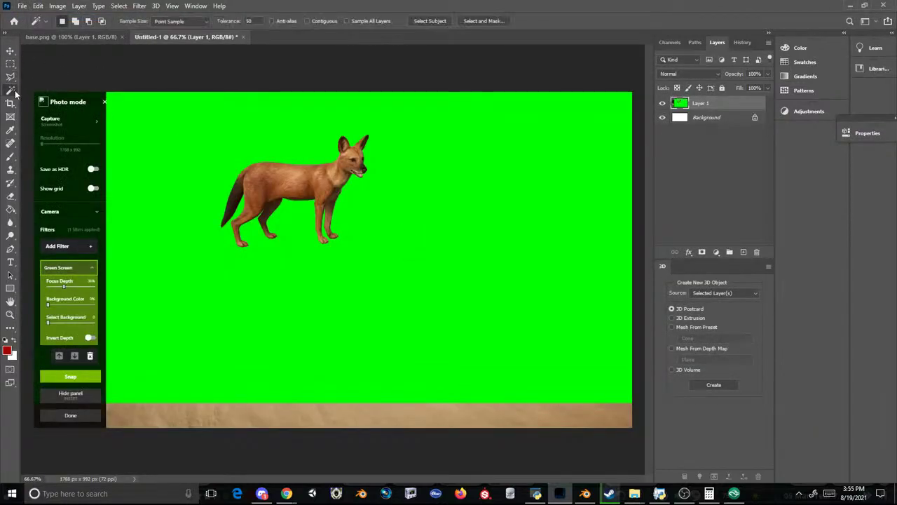
key("Delete")
key("ctrl+d")
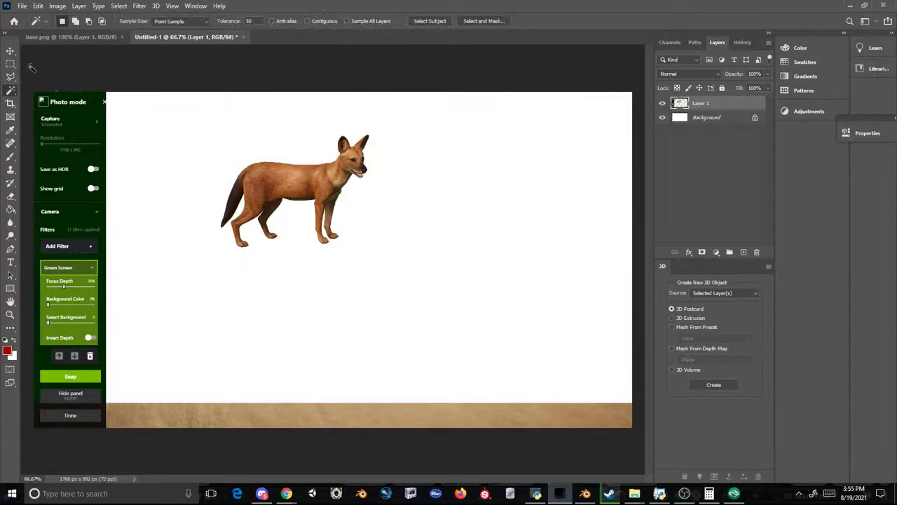
- Cut the standing dhole out of the screenshot and paste it into base.png
left_click_drag(214, 266, 215, 267)
key("ctrl+x")
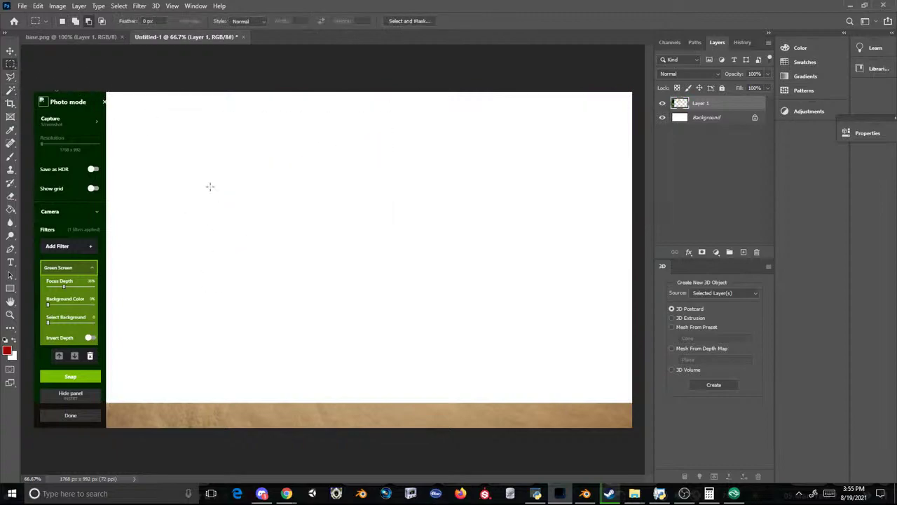
left_click(70, 36)
key("ctrl+v")
- Scale the pasted dhole to about 24.89%, centre it vertically in the icon and put its layer beneath the purple map layer
key("ctrl+t")
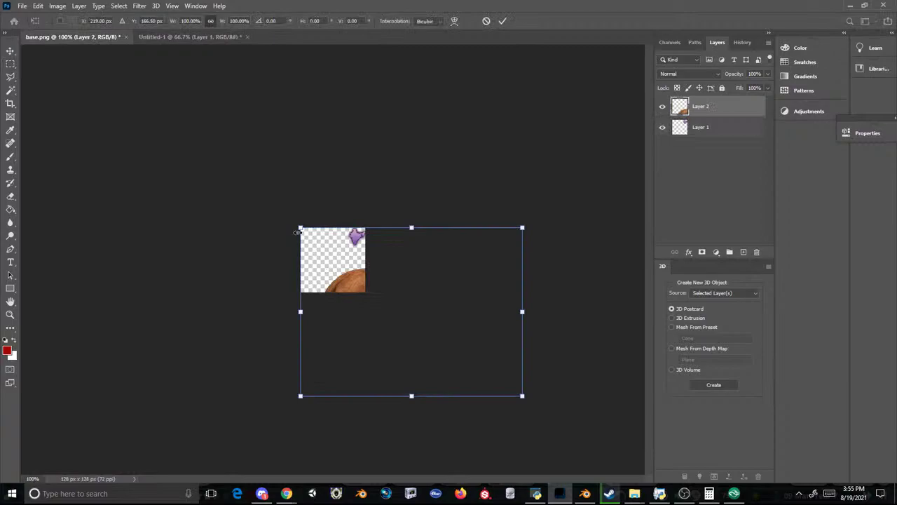
left_click_drag(297, 232, 377, 351)
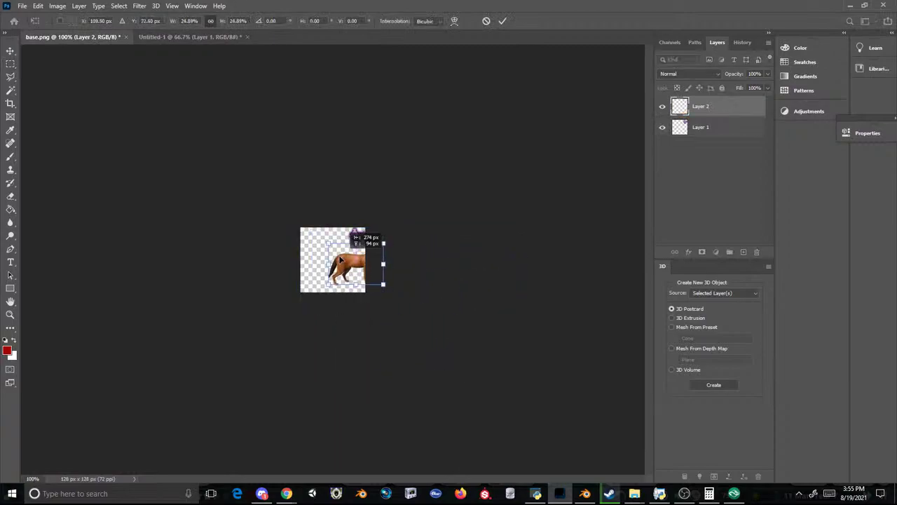
scroll(329, 239, "up", 2, "alt")
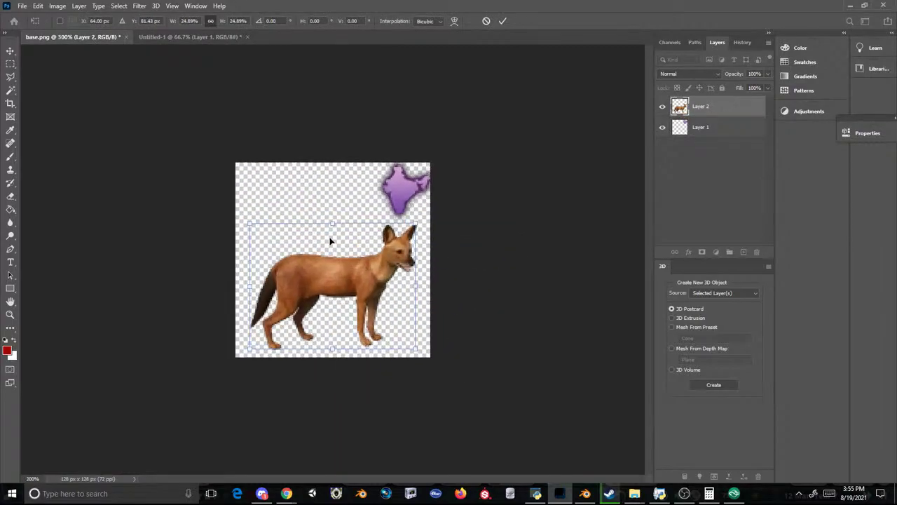
mouse_move(335, 263)
left_mouse_down()
mouse_move(348, 269)
mouse_move(337, 279)
left_mouse_up()
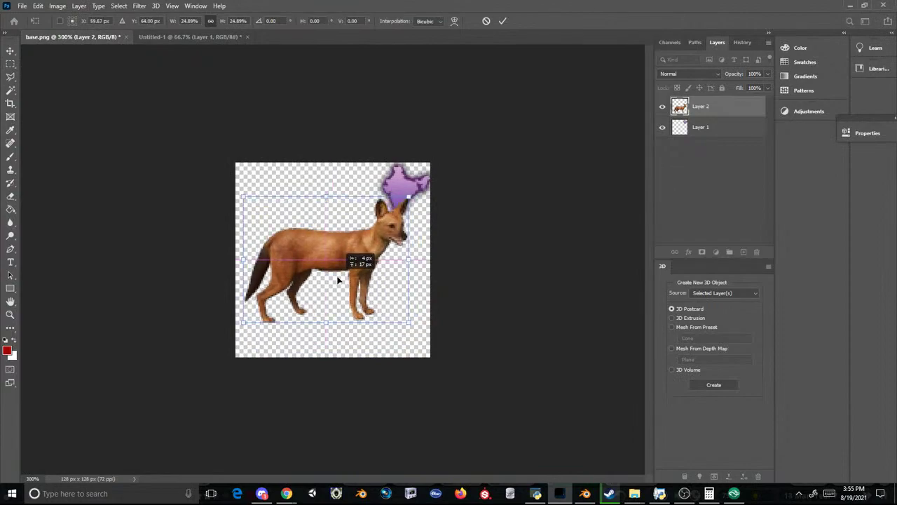
key("Return")
left_click_drag(700, 115, 696, 135)
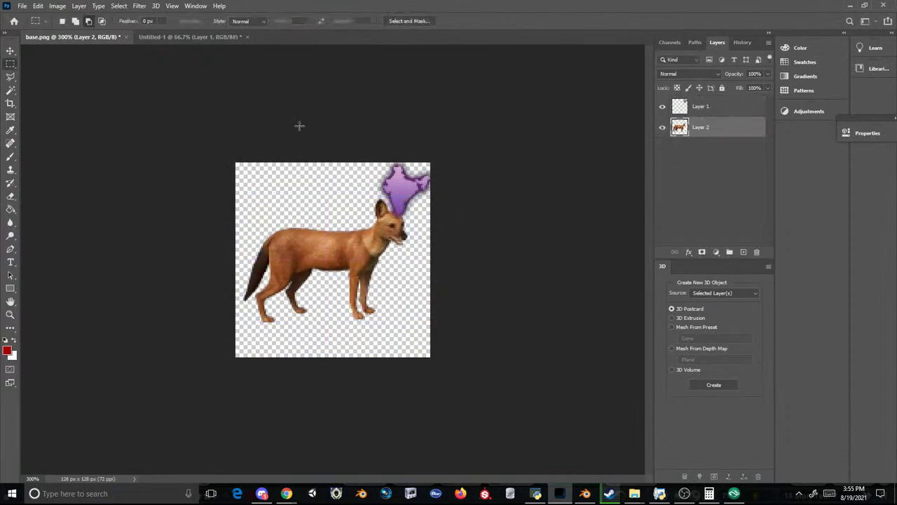
- Save the standing dhole icon as a PNG over in1sculpture_otters_1_bronze.PNG in the Scenery_PropIndi1 folder
left_click(23, 5)
left_click(49, 129)
left_click(136, 261)
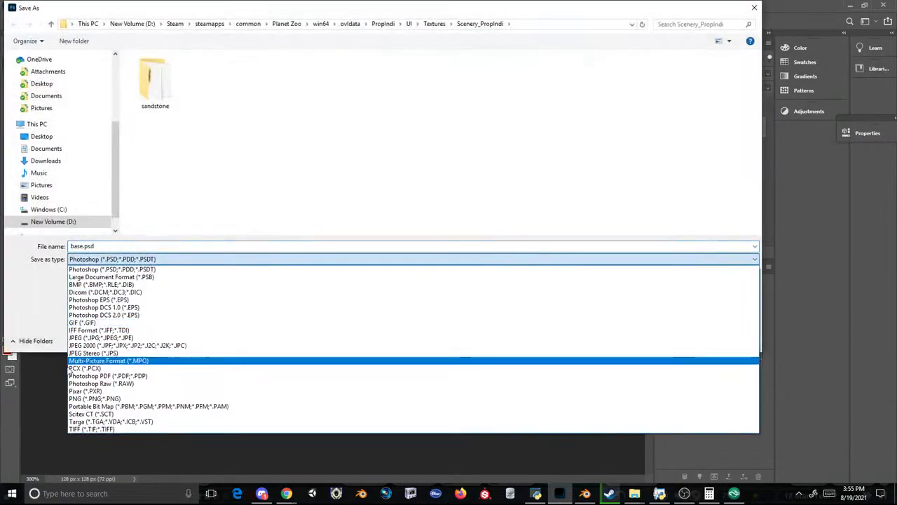
left_click(112, 396)
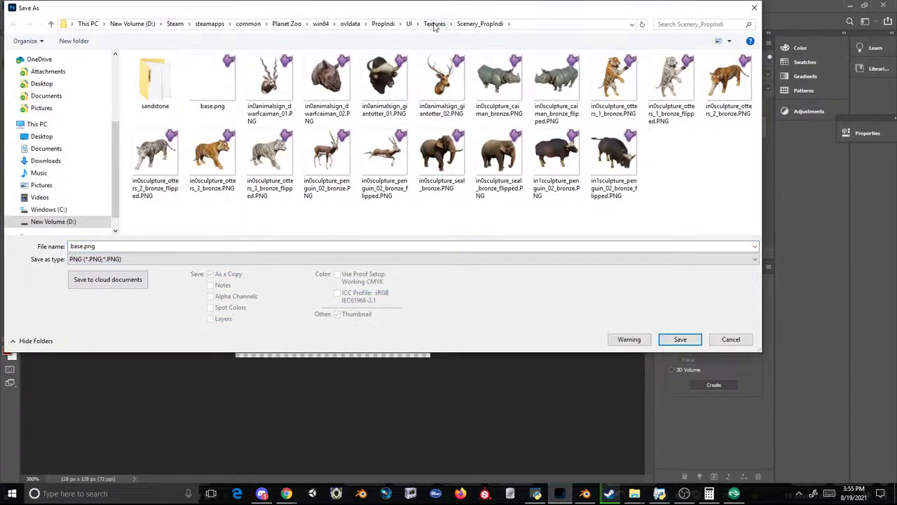
left_click(434, 25)
double_click(186, 78)
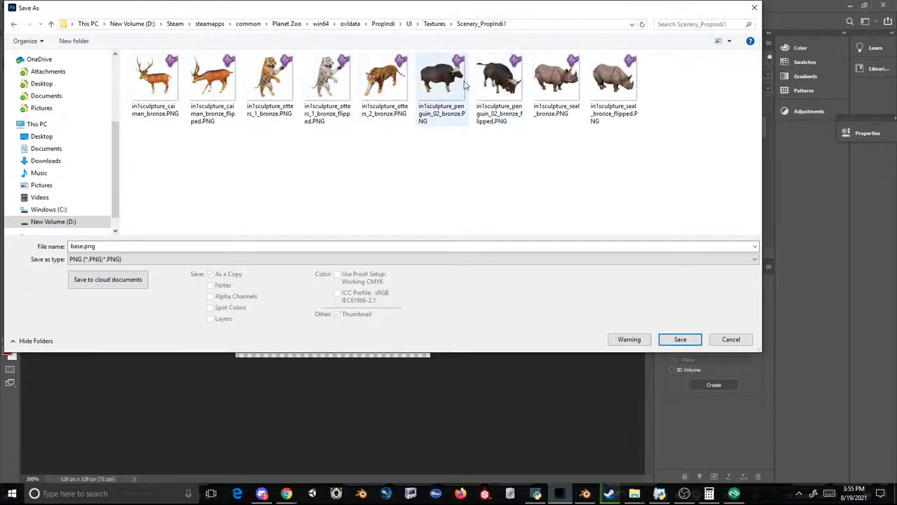
double_click(293, 84)
left_click(474, 247)
key("Return")
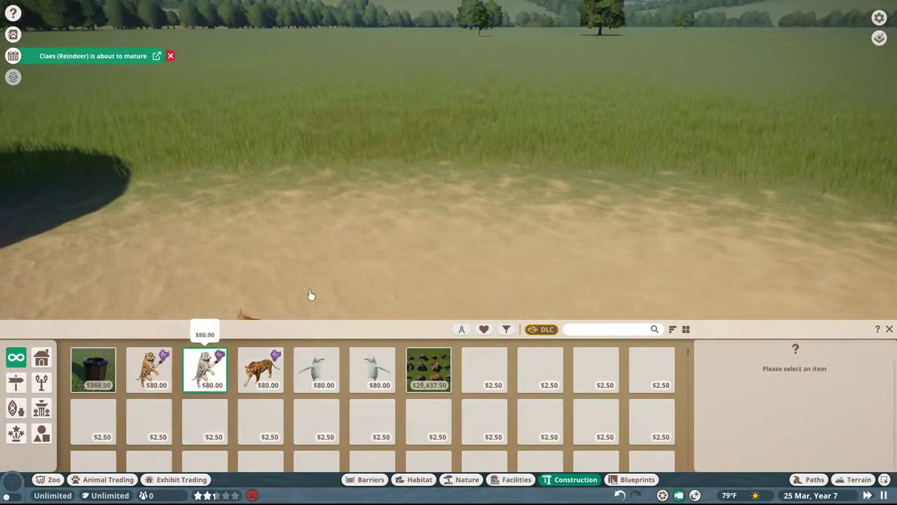
- Switch to Planet Zoo, place the white tiger-icon sculpture in front of the camera and capture it in Photo mode with Green Screen
left_click(205, 364)
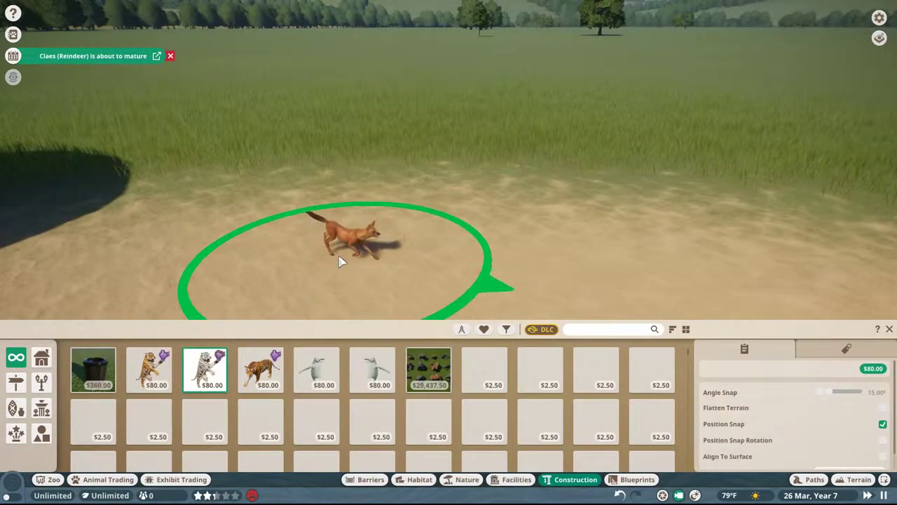
left_click(371, 193)
key("Escape")
key("alt+F2")
key("Insert")
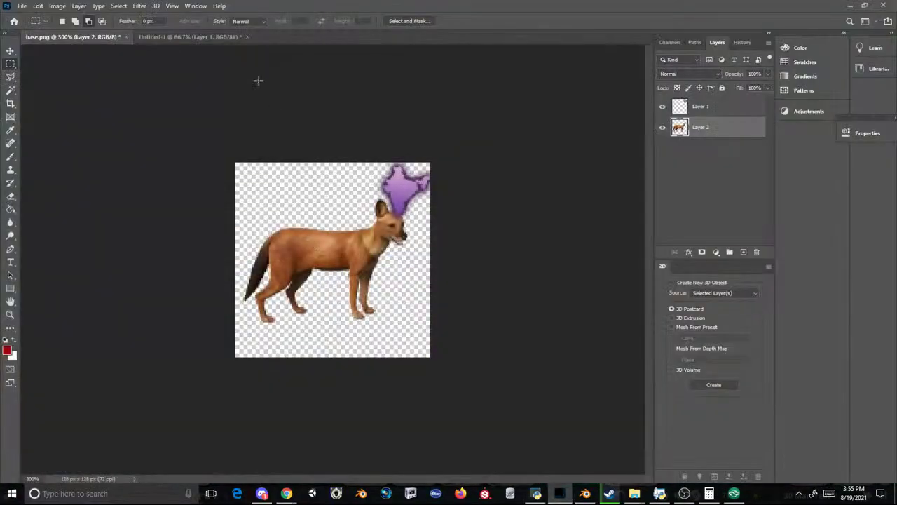
- Paste the running dhole screenshot into Untitled-1 in Photoshop and cut the dhole out of its green background
left_click(212, 39)
key("ctrl+v")
left_click(10, 90)
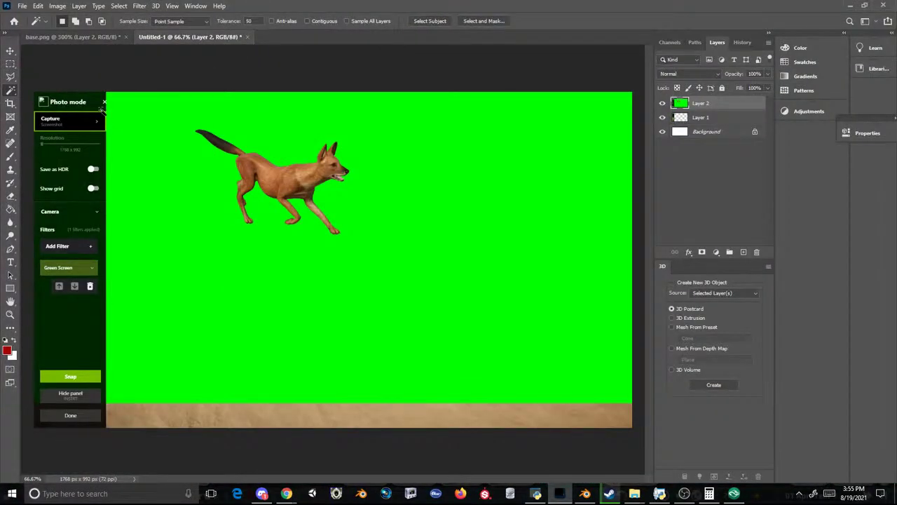
key("Delete")
key("m")
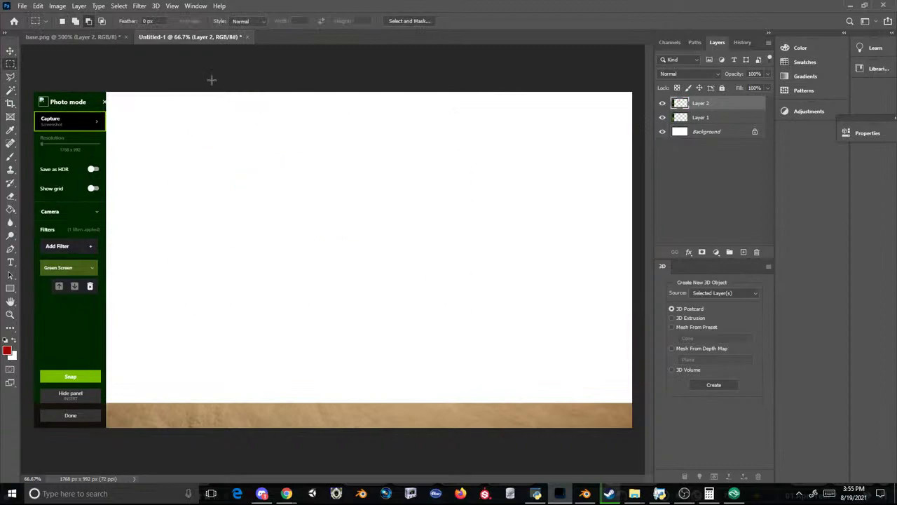
- Paste the running dhole into base.png, scale and position it beneath the purple map, and hide the standing dhole layer
left_click(70, 36)
key("ctrl+v")
key("ctrl+t")
left_click_drag(237, 163, 332, 202)
left_click_drag(448, 270, 351, 255)
left_click_drag(248, 188, 277, 216)
left_click_drag(373, 267, 339, 259)
key("Return")
key("m")
left_click(662, 147)
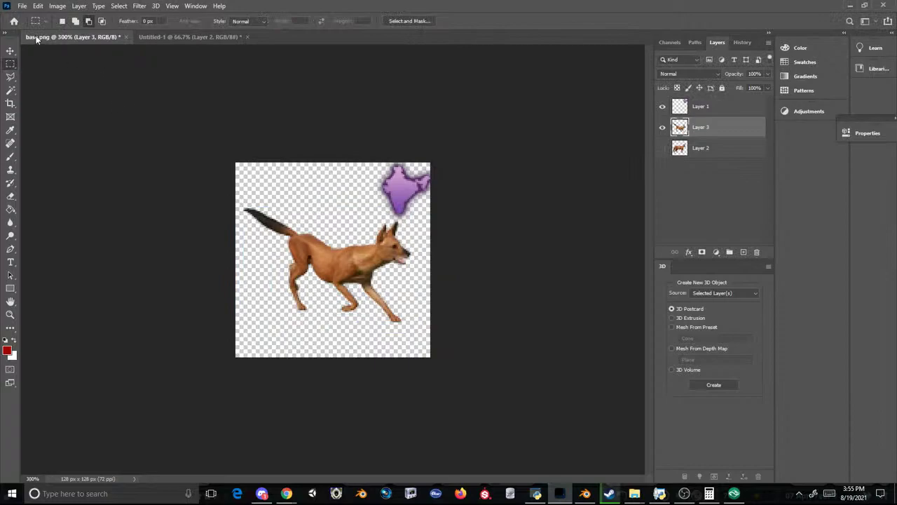
- Save the running dhole icon as a PNG over in1sculpture_otters_1_bronze_flipped.PNG in the Scenery_PropIndi1 folder
left_click(21, 6)
left_click(42, 124)
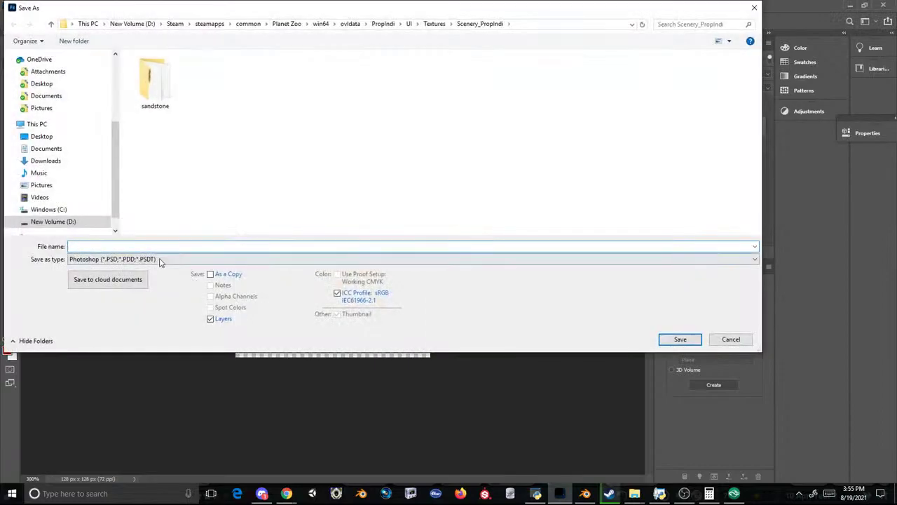
left_click(160, 260)
left_click(133, 397)
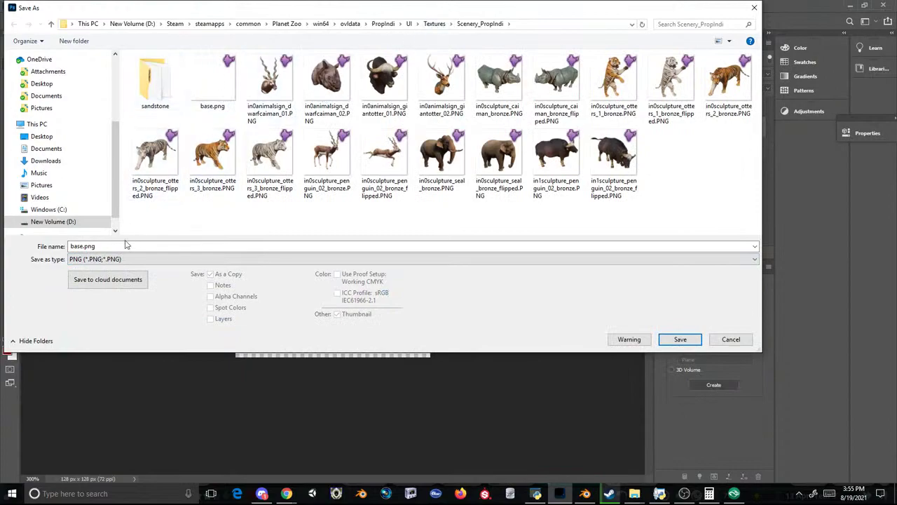
left_click(434, 24)
double_click(201, 81)
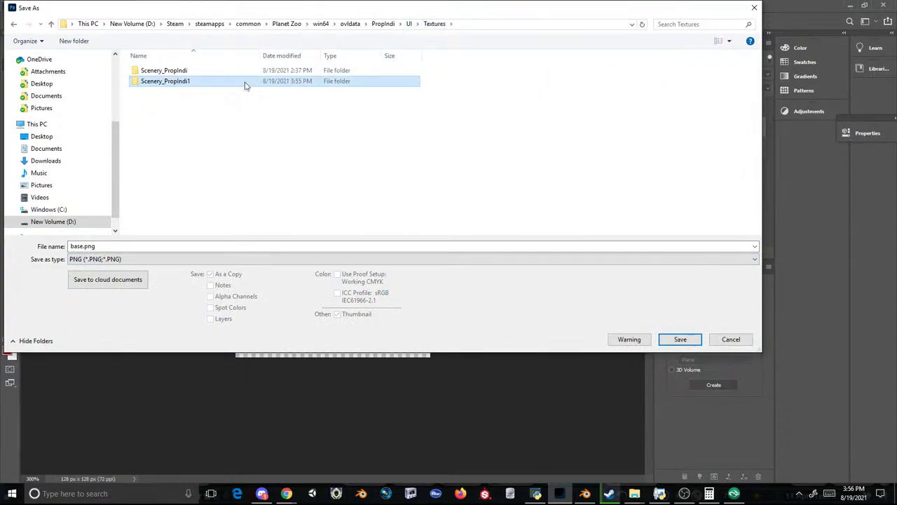
double_click(327, 87)
left_click(491, 246)
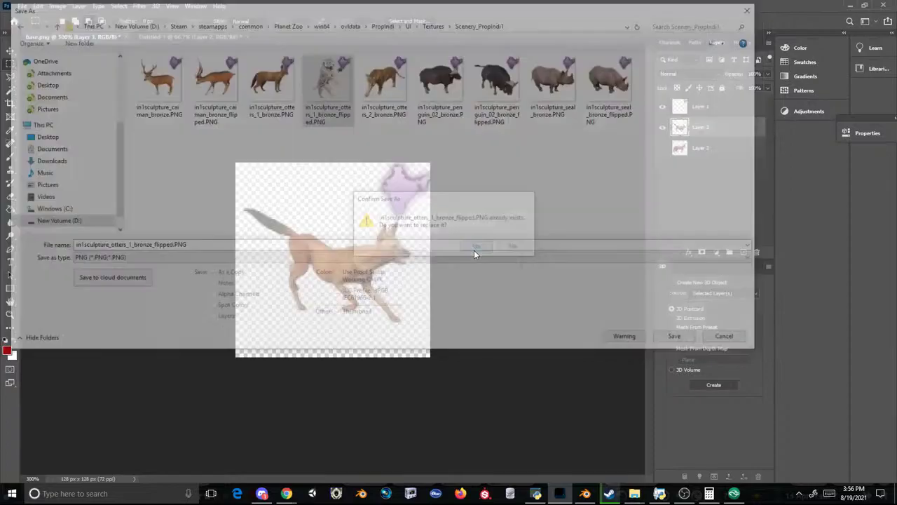
left_click(496, 143)
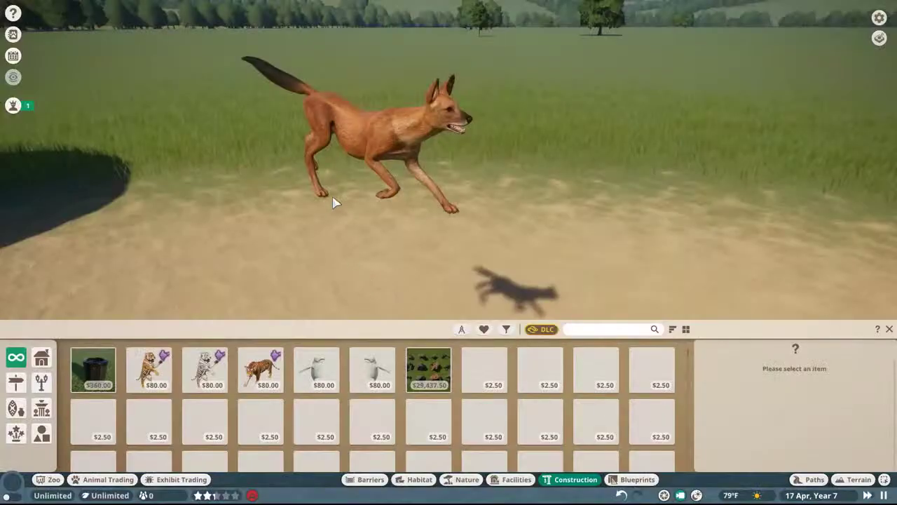
- Place the walking tiger-icon sculpture in Planet Zoo and show the open-mouthed dhole in Photo mode
left_click(262, 396)
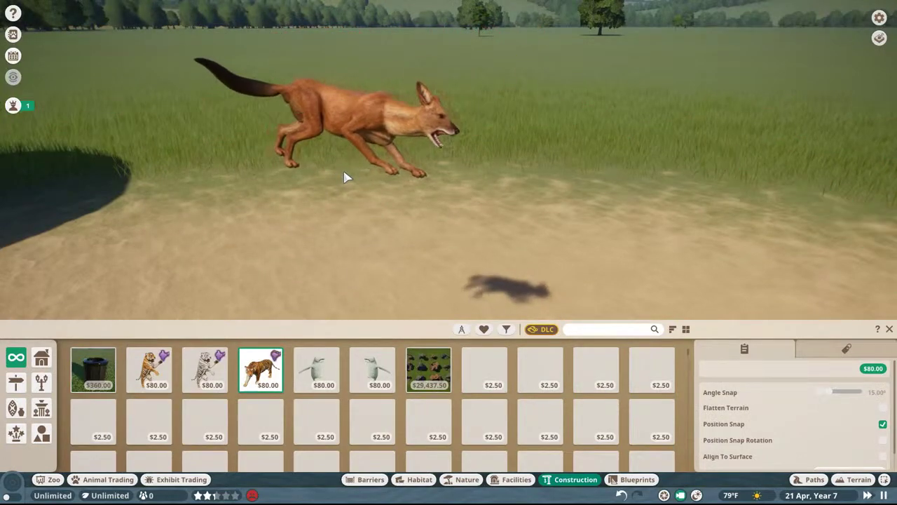
right_click(738, 88)
key("alt+F2")
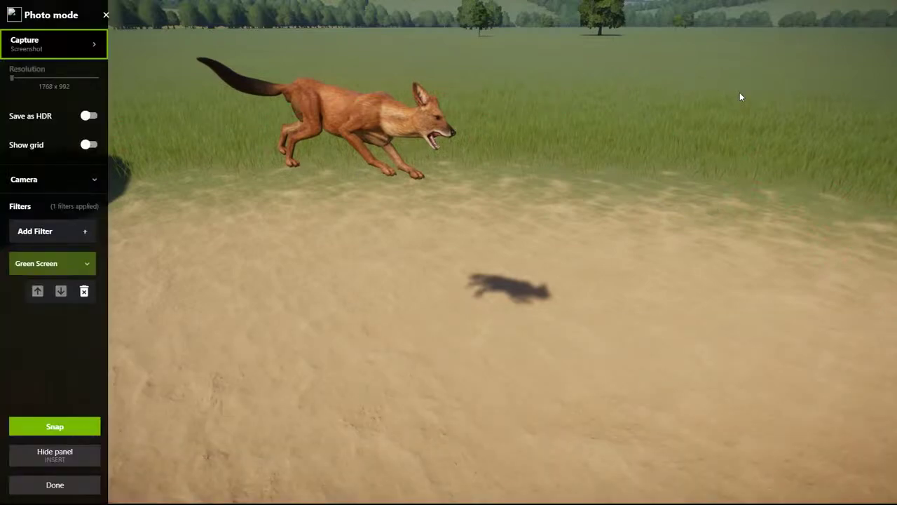
- Add the open-mouthed dhole screenshot to Untitled-1 in Photoshop and cut the dhole out of its green background
key("super")
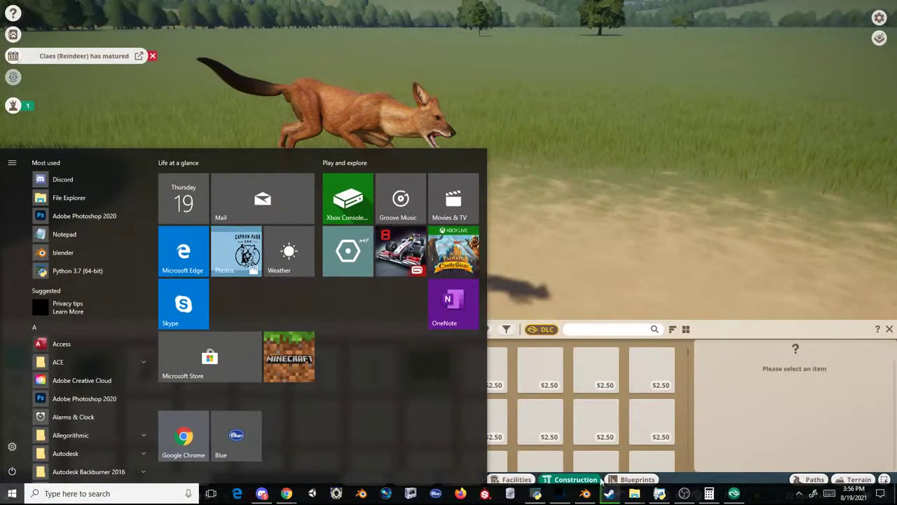
left_click(569, 495)
left_click(183, 36)
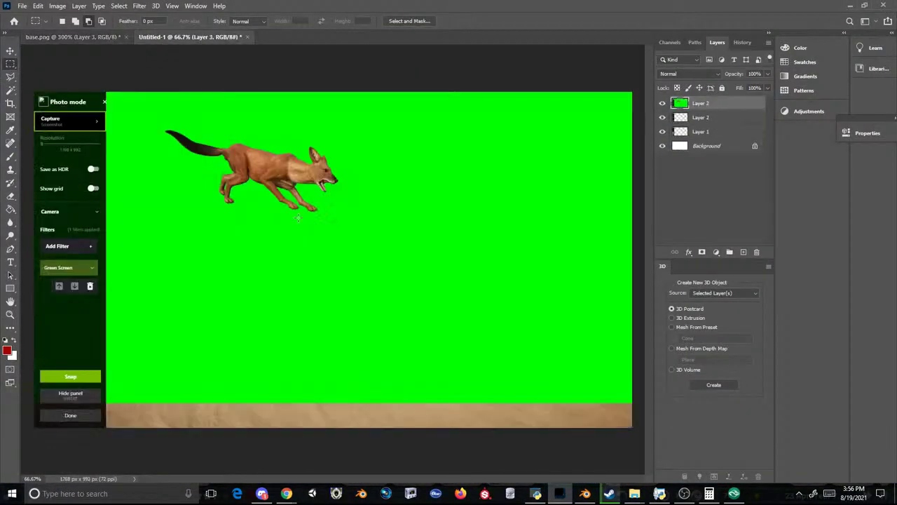
left_click(11, 89)
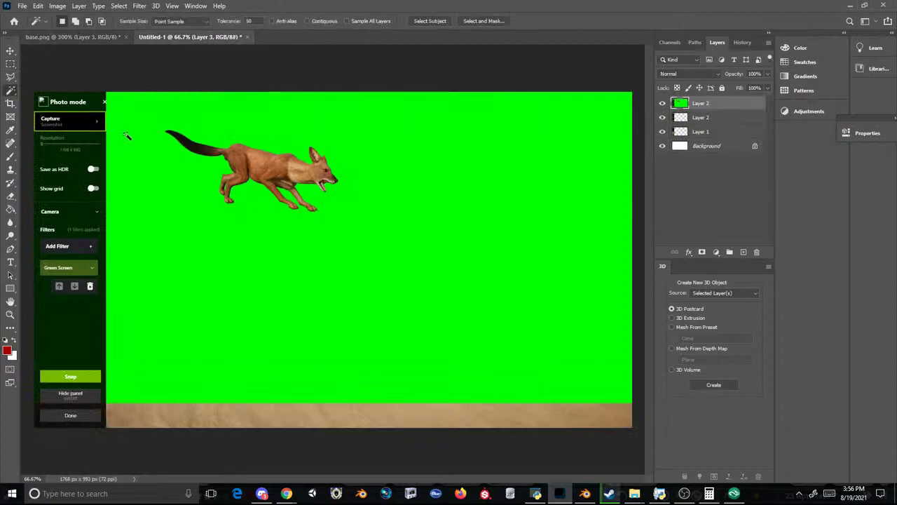
key("Delete")
key("ctrl+d")
left_click(10, 64)
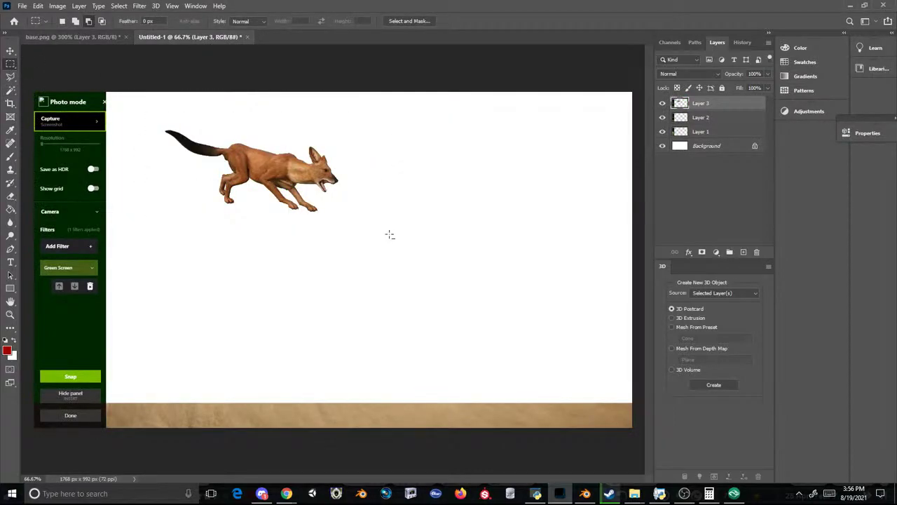
key("Delete")
key("ctrl+d")
- Paste the open-mouthed dhole into base.png, scale it to span the icon's width, and hide the previous running dhole layer
left_click(102, 36)
key("ctrl+v")
key("ctrl+t")
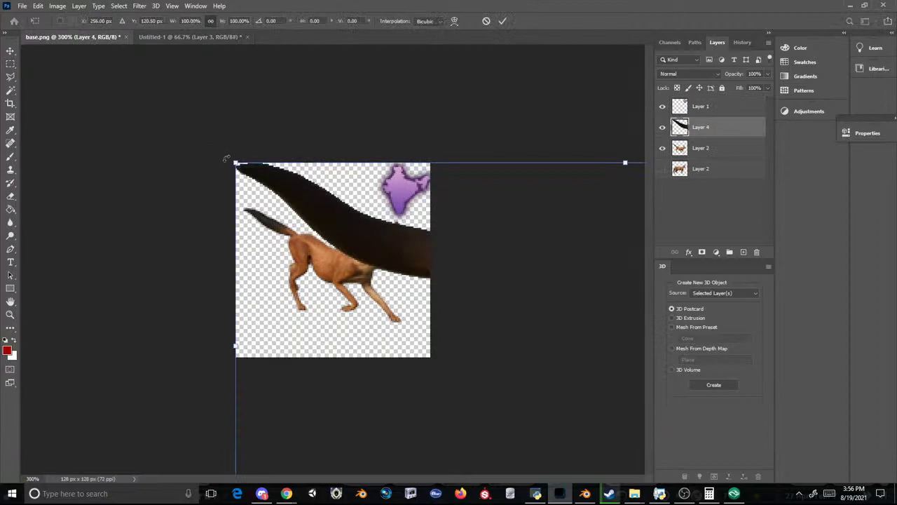
left_click_drag(234, 161, 493, 282)
left_click_drag(499, 331, 155, 241)
left_click_drag(145, 188, 425, 320)
left_click_drag(464, 344, 309, 258)
left_click_drag(246, 233, 304, 260)
left_click_drag(417, 301, 352, 271)
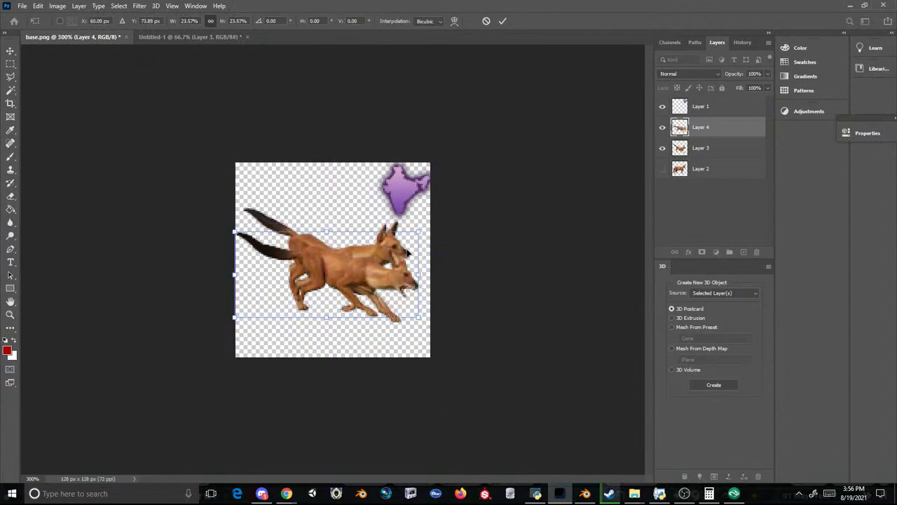
left_click_drag(419, 233, 429, 220)
left_click_drag(334, 264, 335, 254)
key("Return")
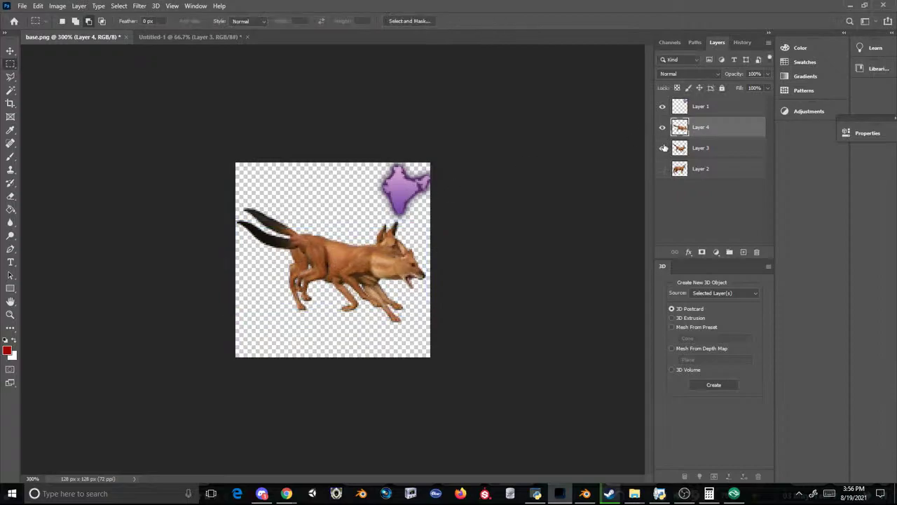
left_click(663, 148)
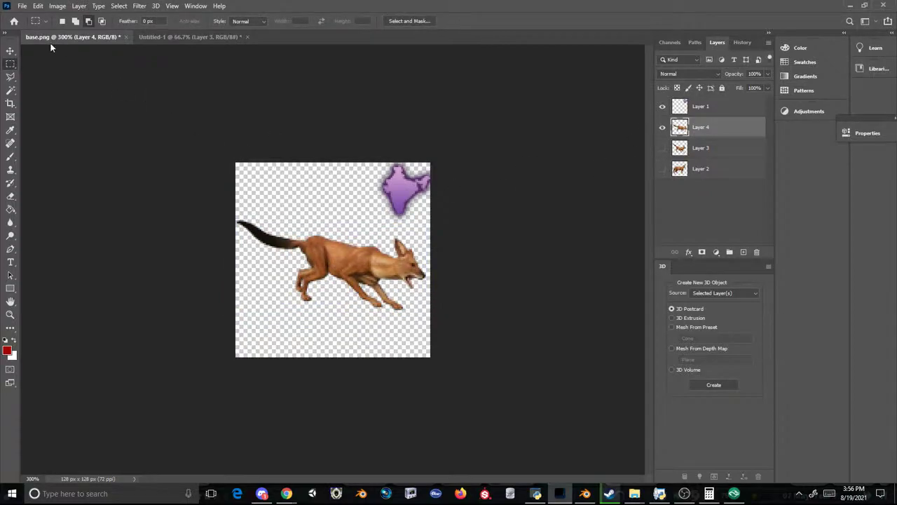
- Save the open-mouthed dhole icon as a PNG over in1sculpture_otters_2_bronze.PNG in the Scenery_PropIndi1 folder
left_click(21, 6)
left_click(504, 5)
left_click(22, 6)
left_click(35, 128)
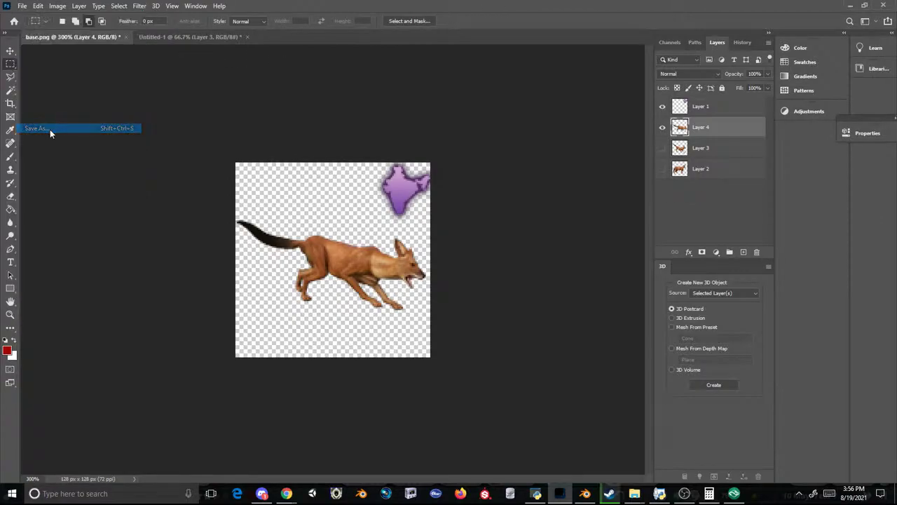
left_click(113, 259)
left_click(112, 258)
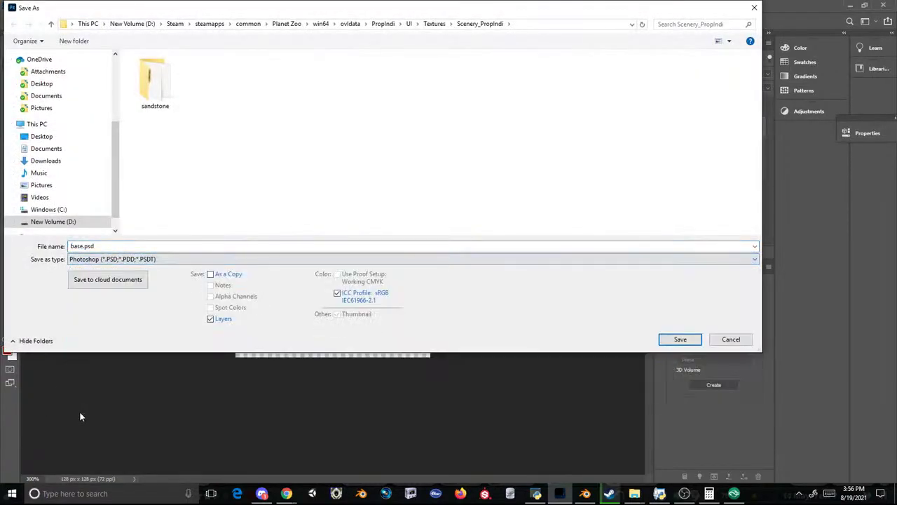
left_click(112, 258)
left_click(94, 398)
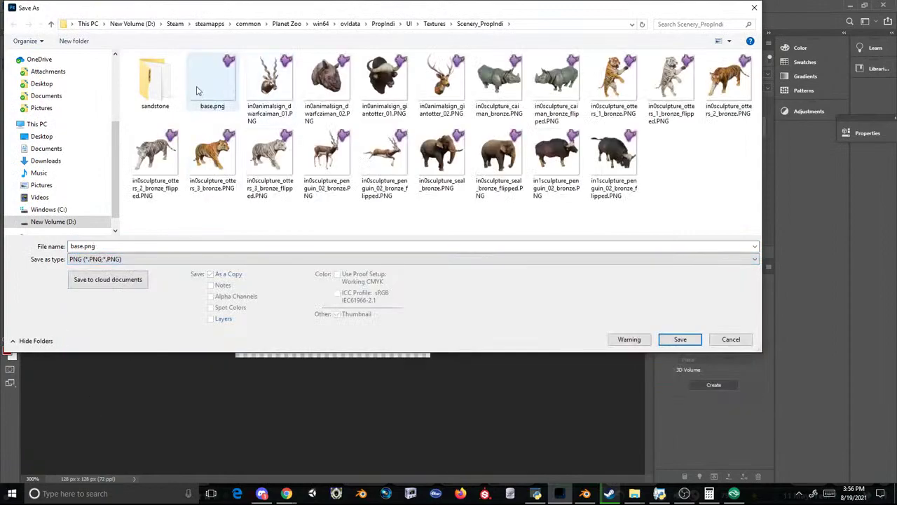
left_click(434, 24)
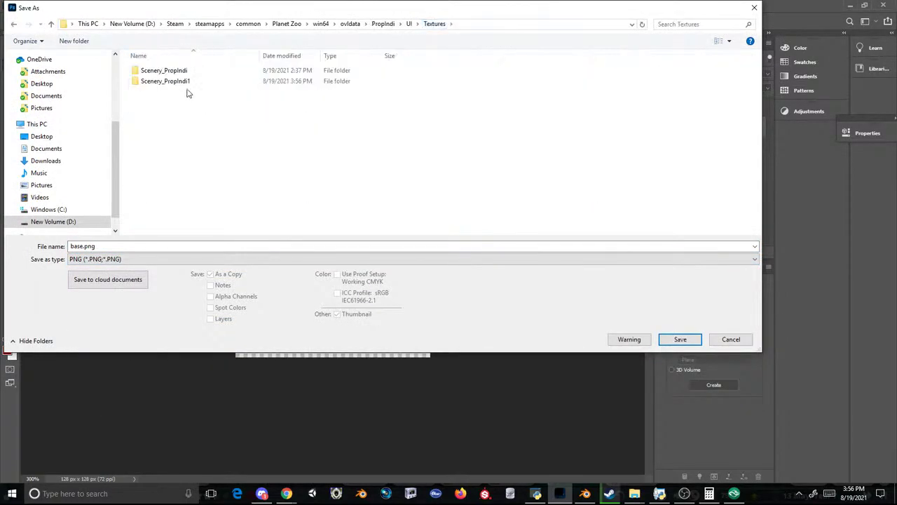
double_click(166, 81)
double_click(384, 80)
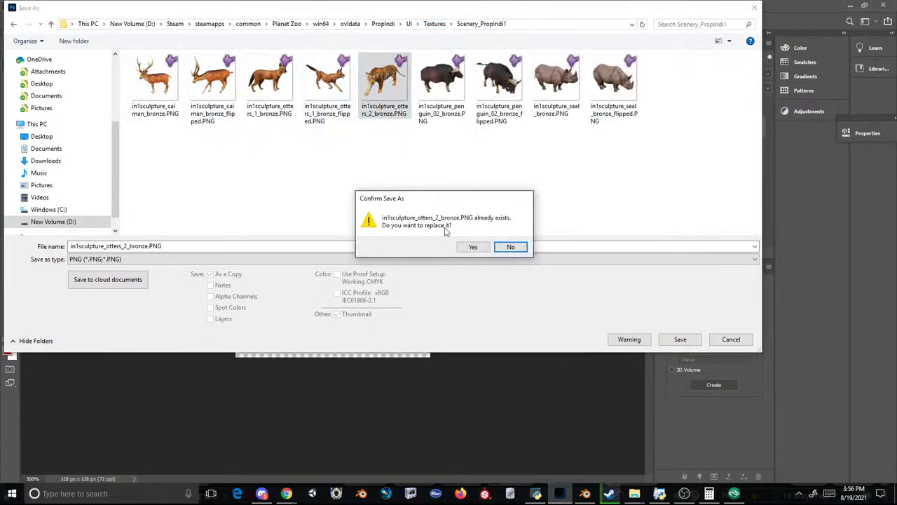
left_click(472, 248)
left_click(491, 147)
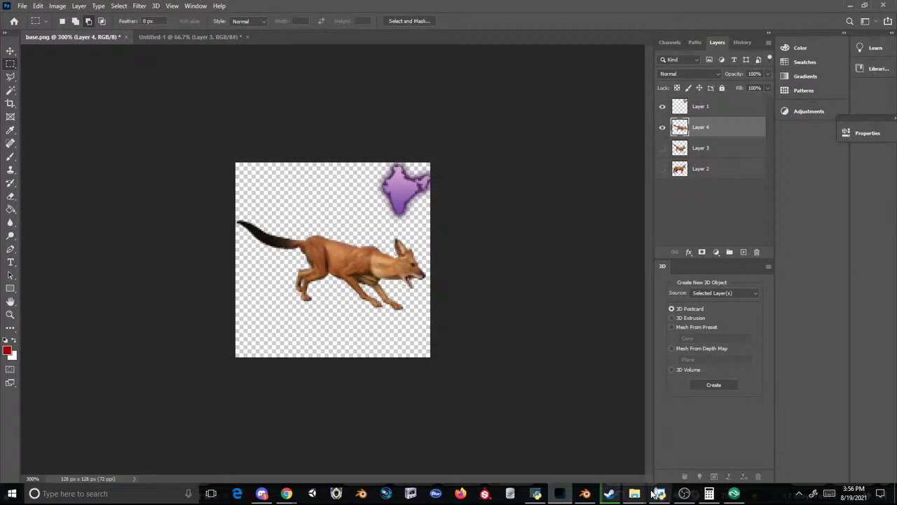
- Switch to File Explorer and compare the three dhole icon thumbnails in the Scenery_PropIndi1 folder
mouse_move(634, 494)
left_click(691, 450)
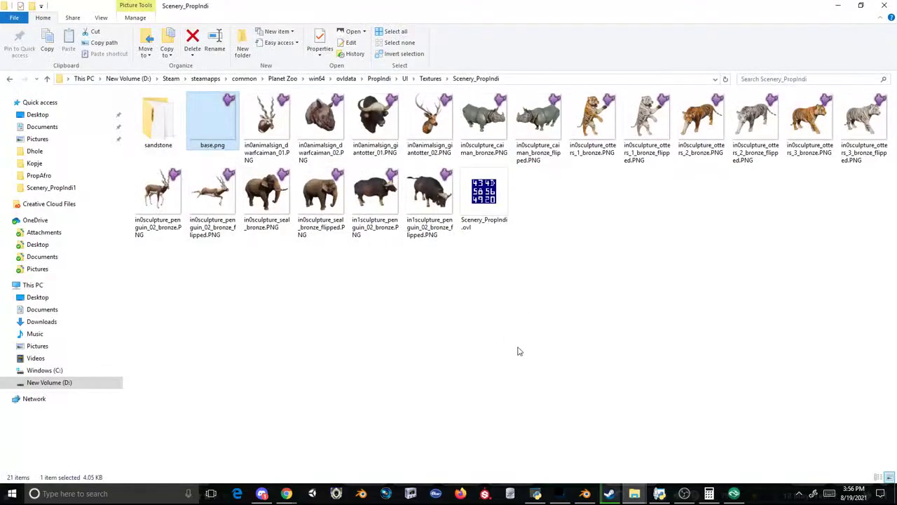
double_click(168, 130)
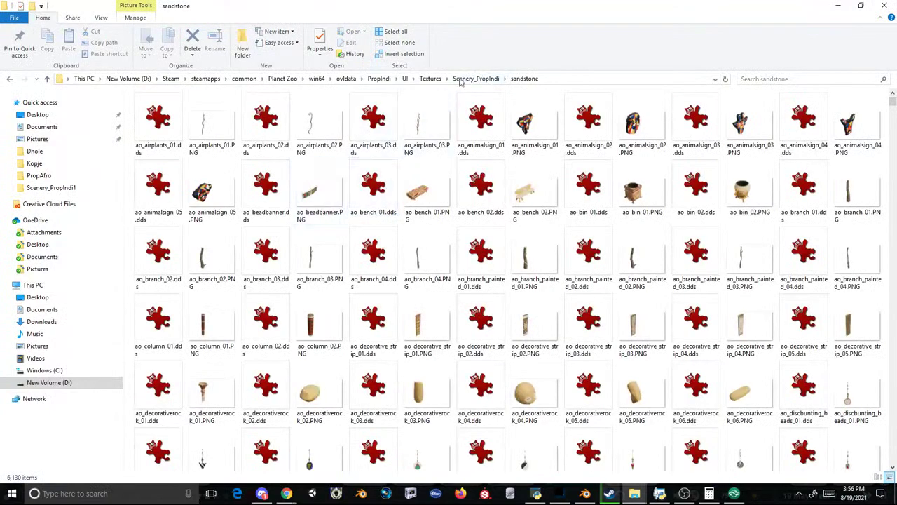
left_click(476, 78)
left_click(430, 79)
double_click(222, 120)
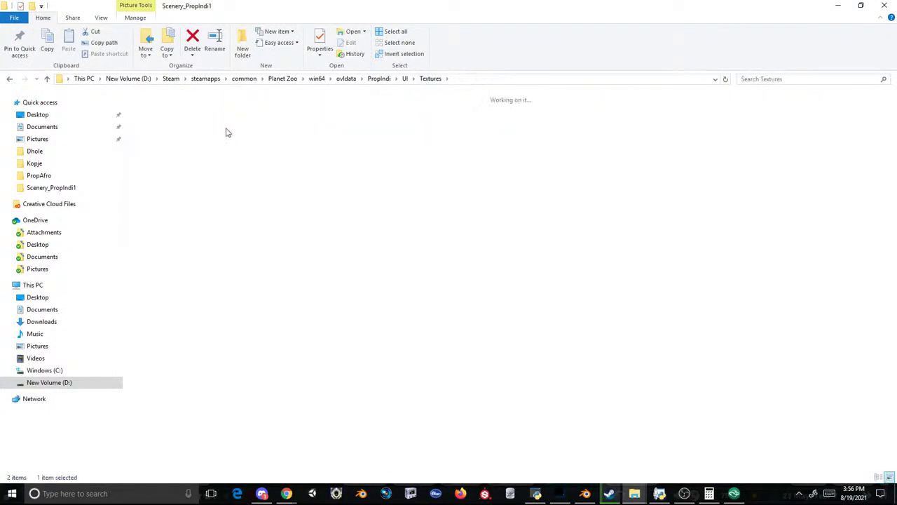
left_click_drag(251, 173, 439, 306)
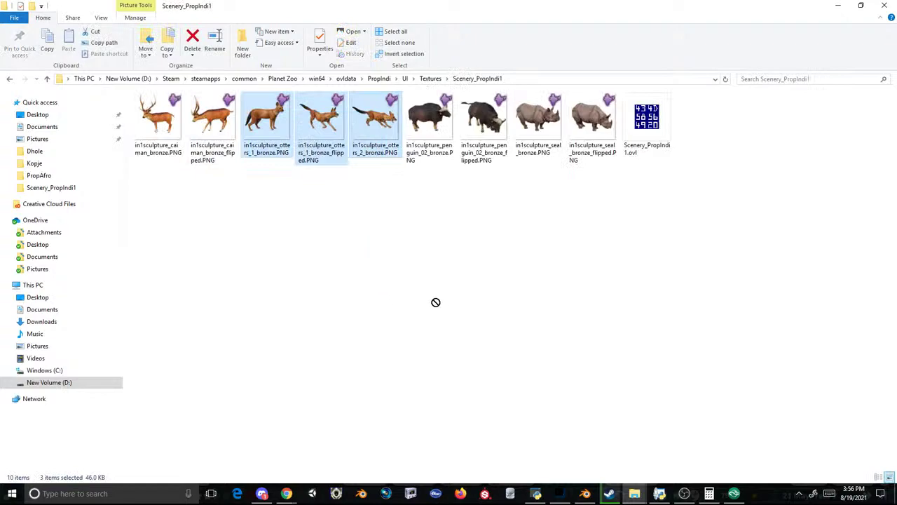
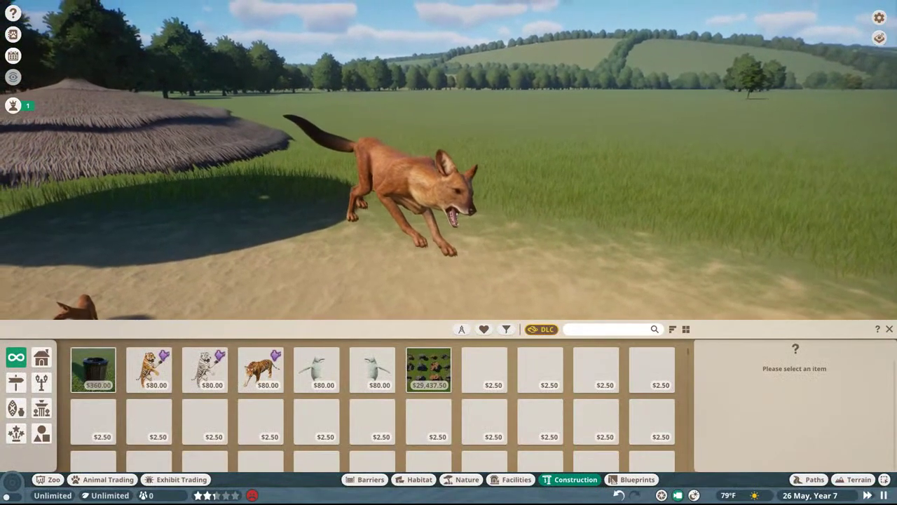
- Show the open-mouthed dhole in Planet Zoo's Photo mode from a more front-facing angle against the green background
key("alt+F2")
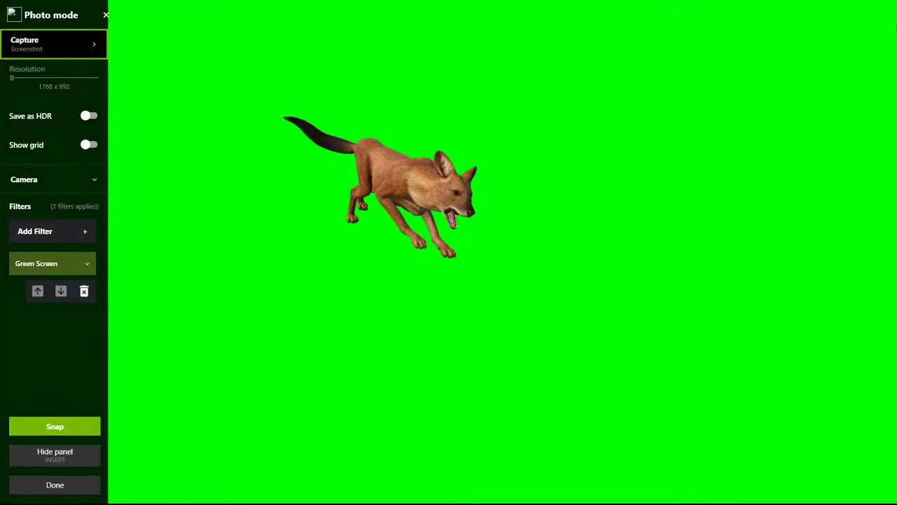
key("alt+F2")
key("super")
- Paste the new open-mouthed dhole screenshot into Untitled-1 in Photoshop, remove its green background and cut the dhole out
left_click(560, 493)
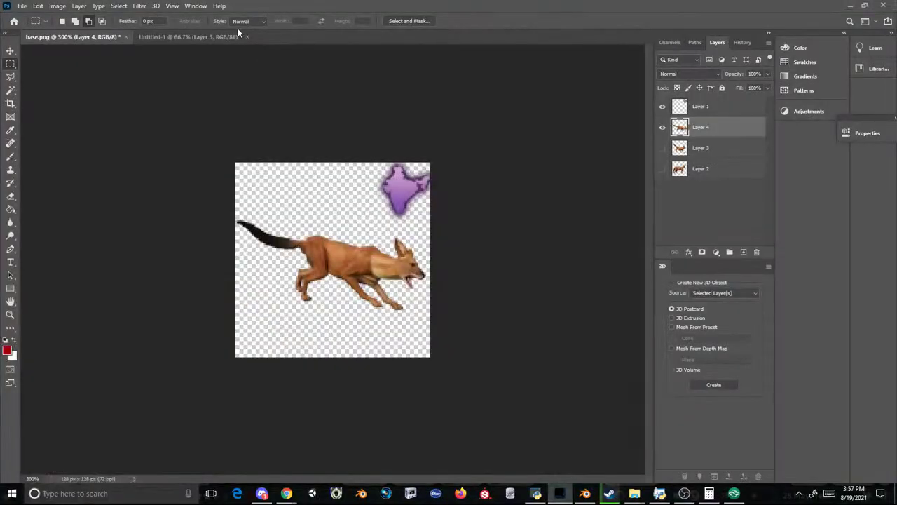
left_click(208, 39)
key("ctrl+v")
left_click(10, 91)
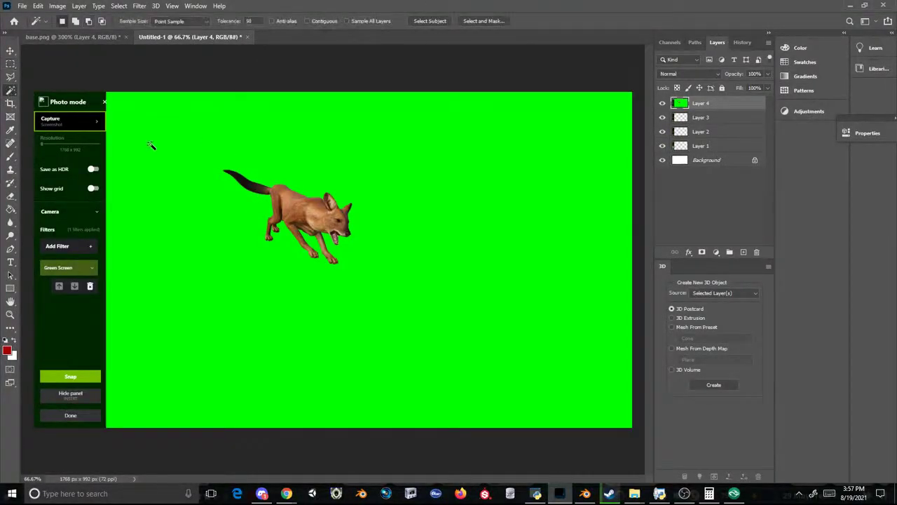
left_click(168, 160)
key("Delete")
key("m")
key("ctrl+x")
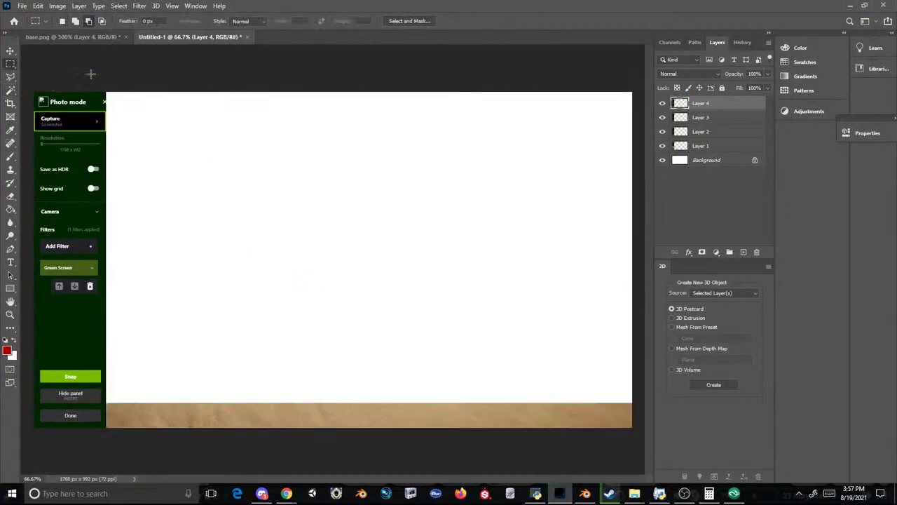
- Paste the front-angled dhole into base.png and scale it to about 31.6% so it nearly spans the icon's width
left_click(70, 37)
key("ctrl+v")
key("ctrl+t")
left_click_drag(235, 163, 223, 288)
left_click_drag(315, 390, 311, 300)
left_click_drag(216, 199, 269, 252)
left_click_drag(350, 301, 335, 265)
left_click_drag(412, 200, 436, 161)
left_click_drag(382, 230, 373, 241)
mouse_move(429, 189)
left_mouse_down()
mouse_move(416, 199)
mouse_move(414, 190)
left_mouse_up()
key("Up")
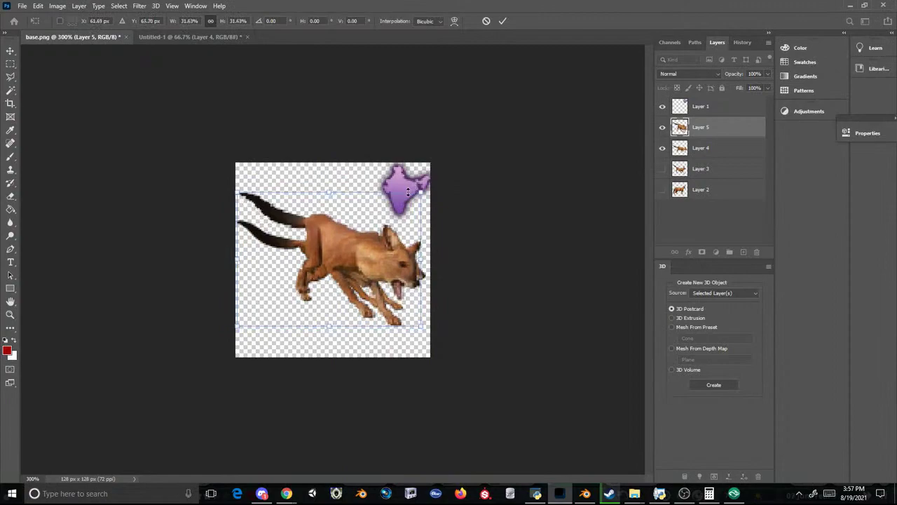
key("Return")
- Nudge the front-angled dhole to about X 60.5 px, Y 58.5 px and hide the previous open-mouthed dhole on Layer 4
key("ctrl+t")
key("Right")
key("Right")
key("Up")
key("Return")
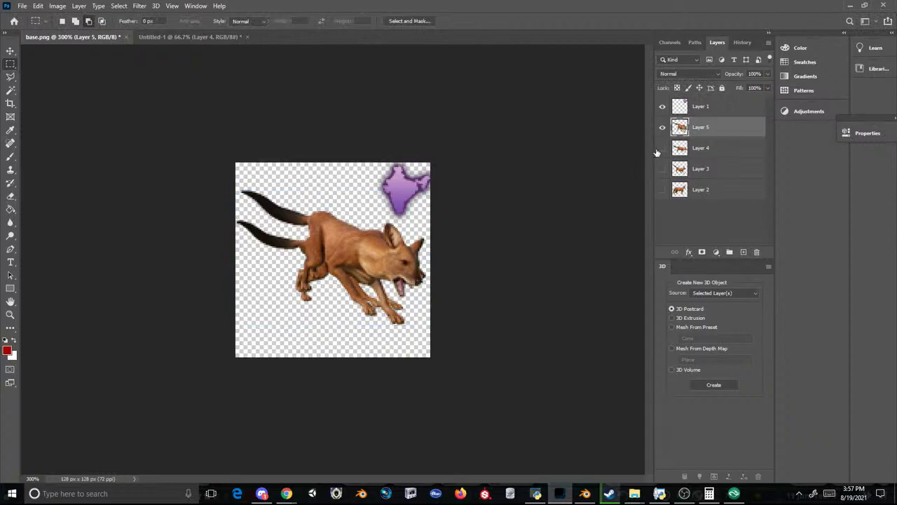
key("ctrl+t")
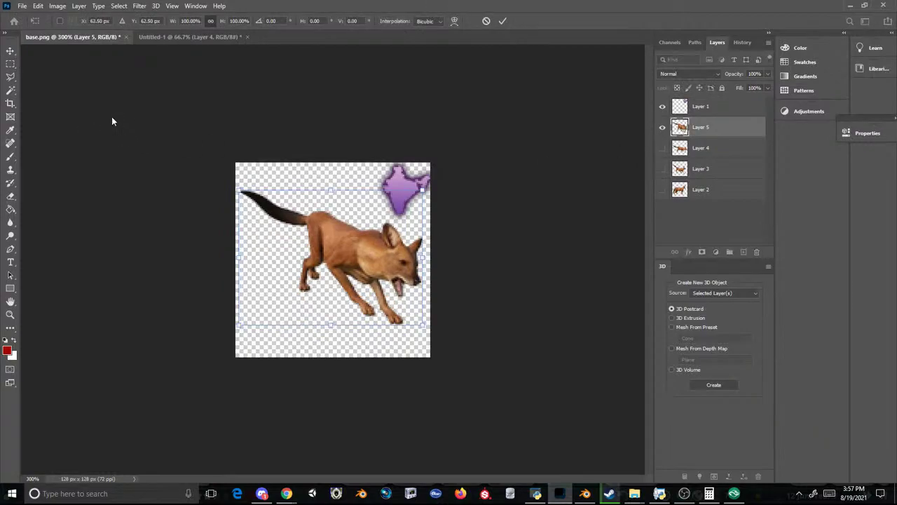
key("Return")
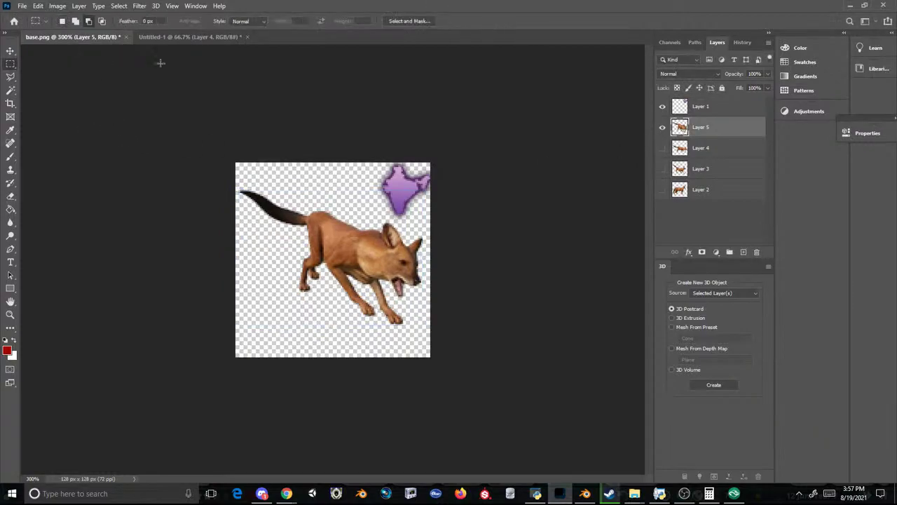
key("ctrl+t")
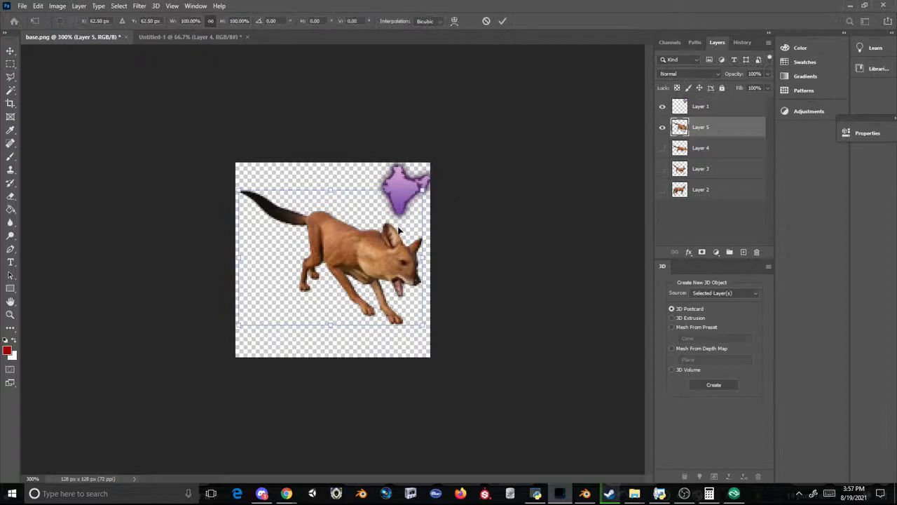
key("Left")
key("Left")
key("Up")
key("Up")
key("Up")
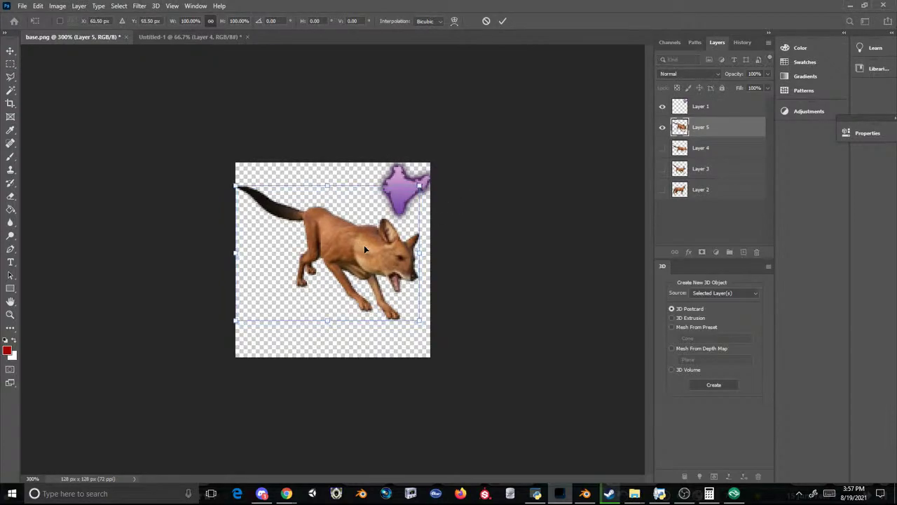
key("Return")
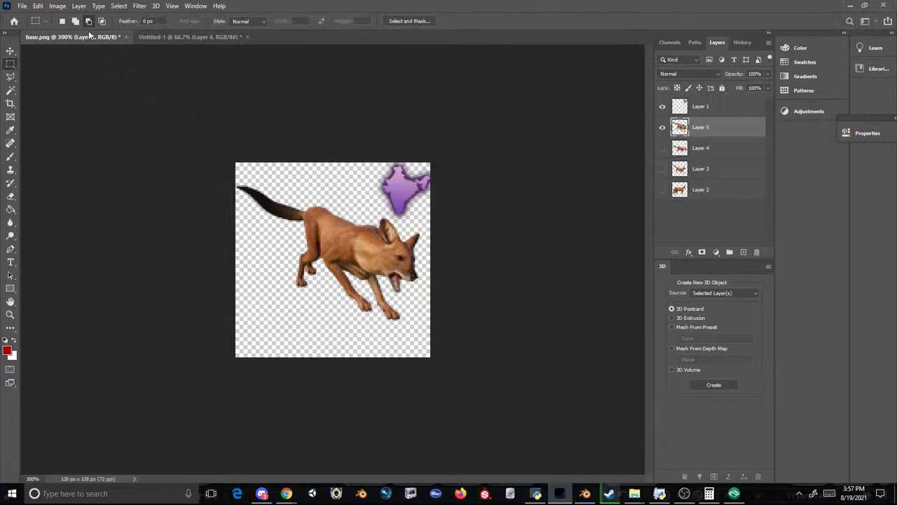
- Save the front-angled dhole icon as a PNG over in1sculpture_otters_2_bronze.PNG in Scenery_PropIndi1, and check its thumbnail in File Explorer
left_click(23, 5)
left_click(56, 126)
left_click(185, 259)
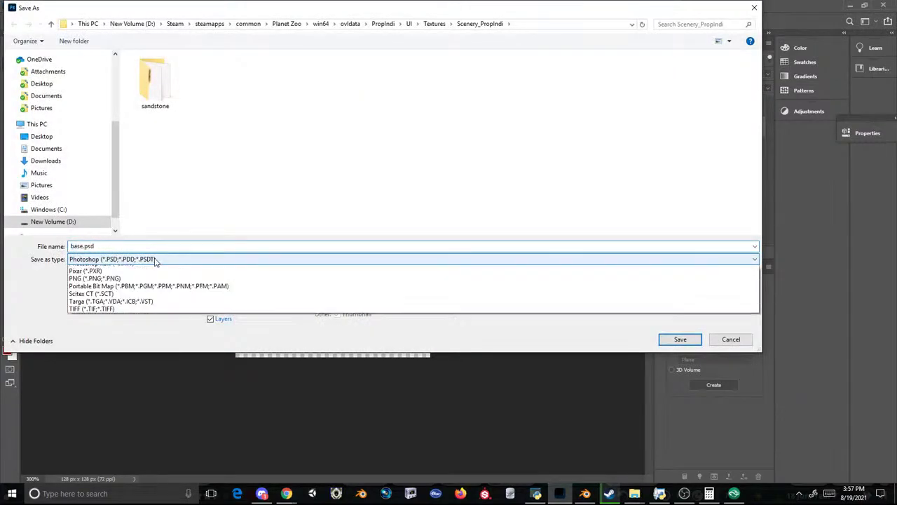
left_click(95, 398)
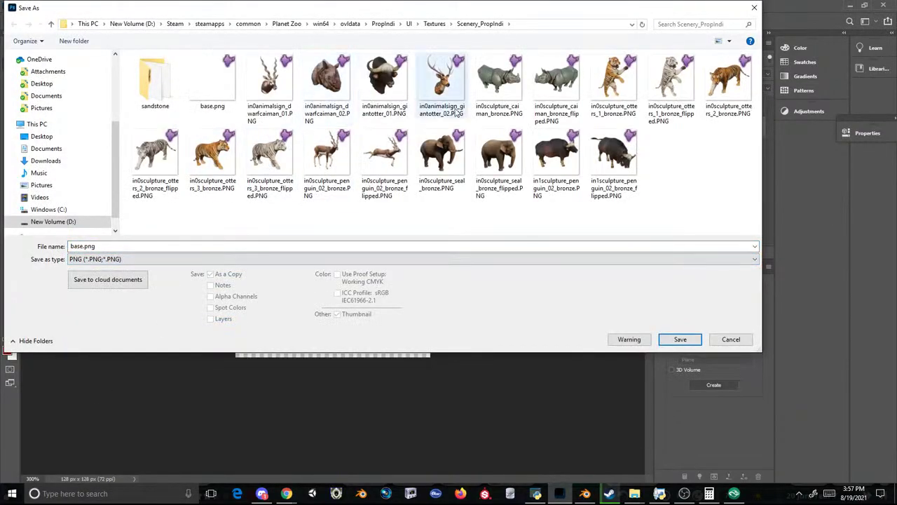
left_click(435, 25)
double_click(232, 85)
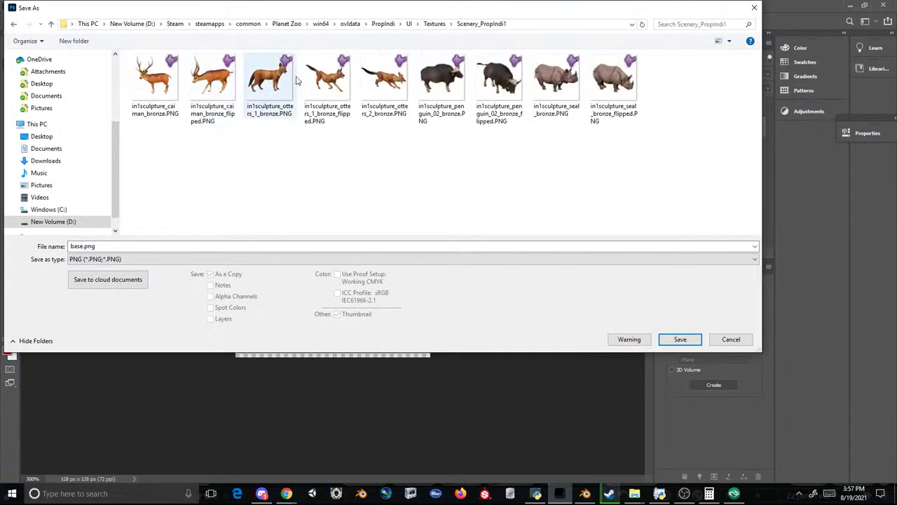
double_click(372, 78)
left_click(480, 249)
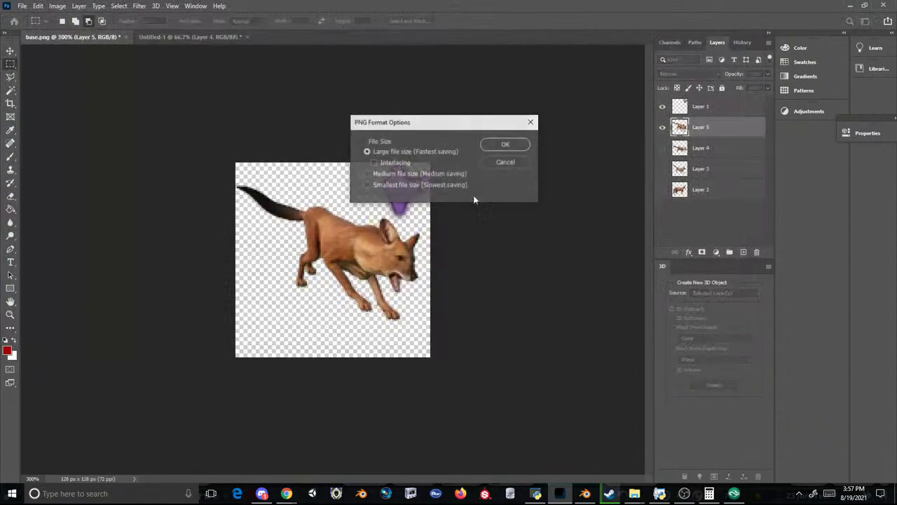
left_click(494, 146)
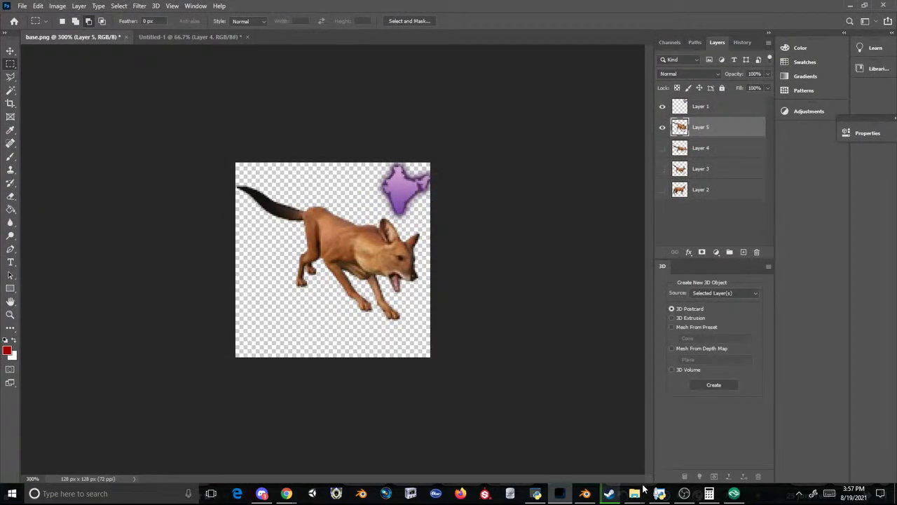
mouse_move(638, 491)
left_click(672, 442)
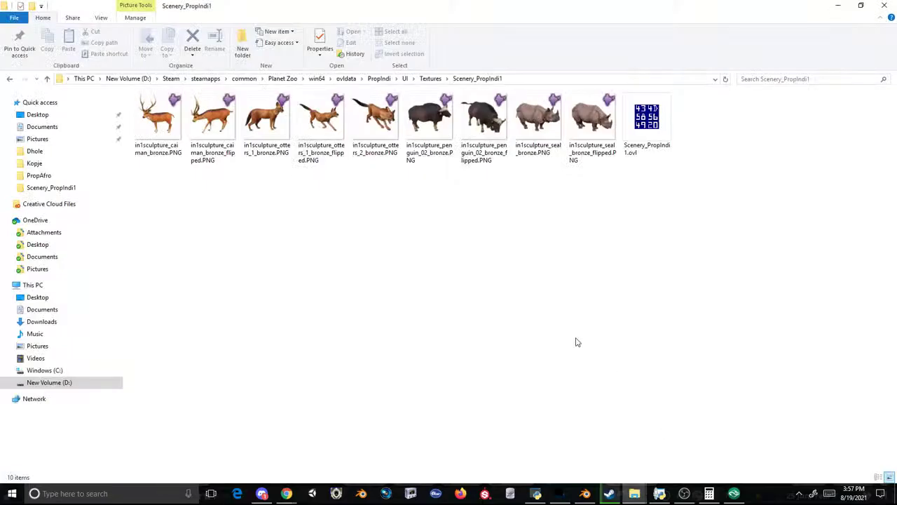
left_click(325, 134)
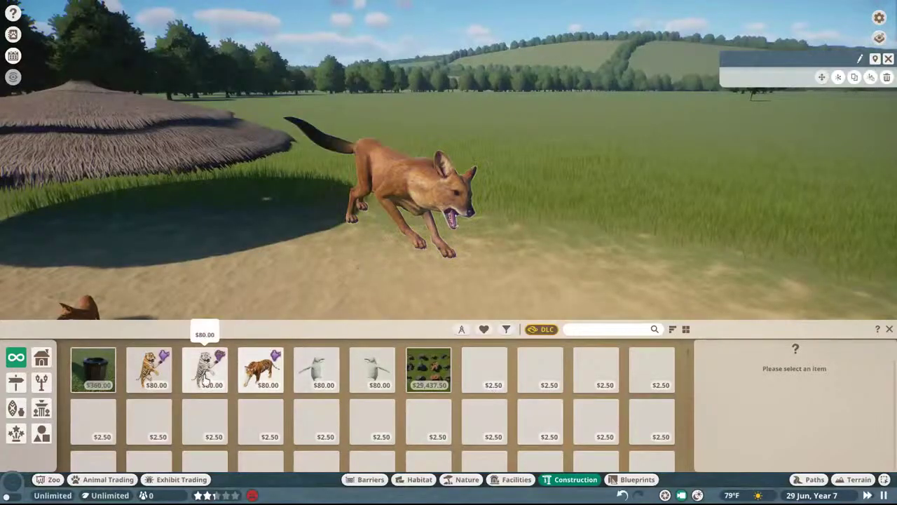
- Place the white-tiger-icon sculpture in Planet Zoo where the open-mouthed dhole stood and show it in Photo mode
left_click(204, 368)
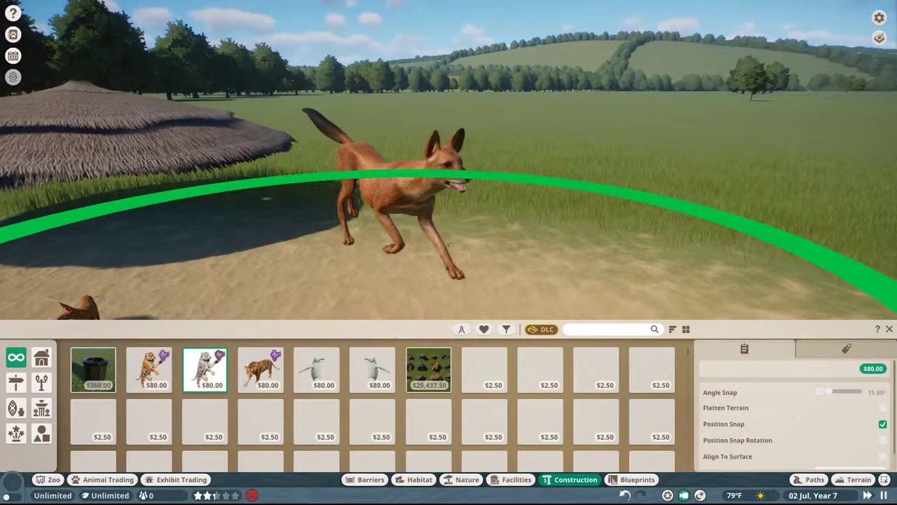
right_click(708, 157)
key("alt+F2")
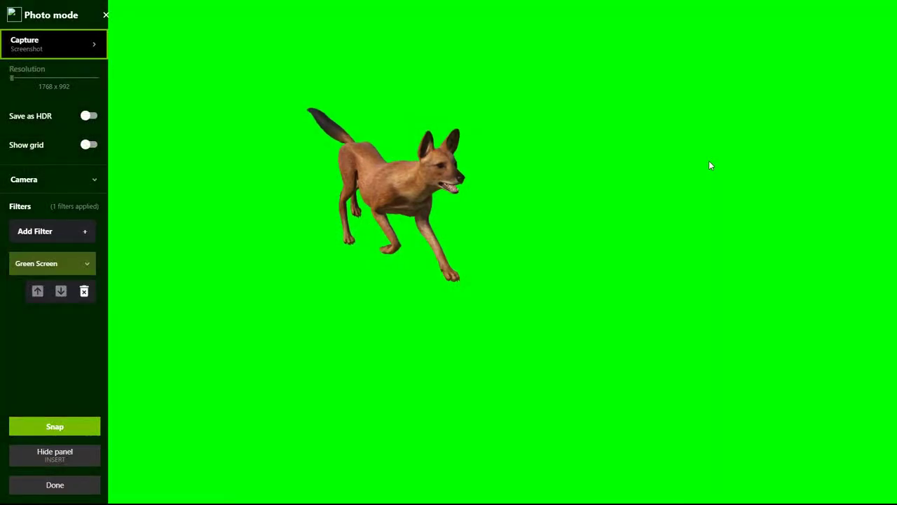
- Add the trotting dhole screenshot to Untitled-1 in Photoshop, remove its green background and cut the dhole out
key("super")
left_click(560, 492)
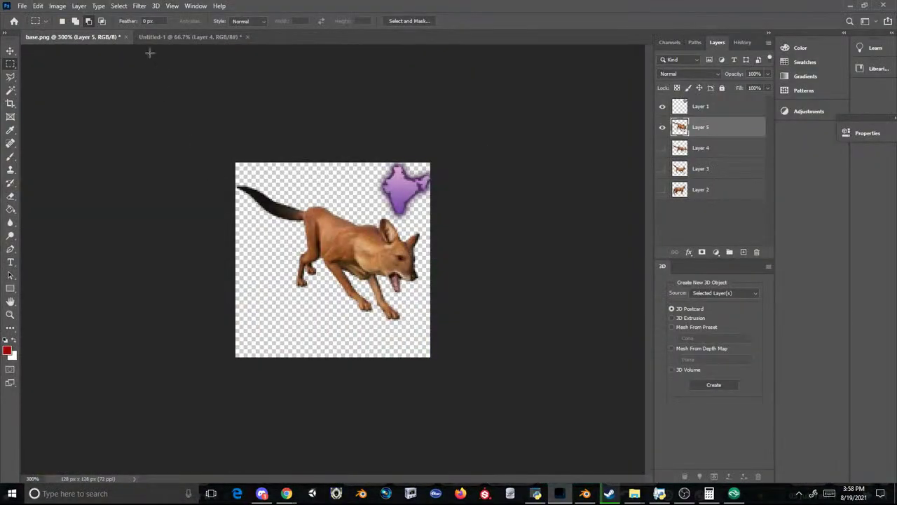
left_click(152, 37)
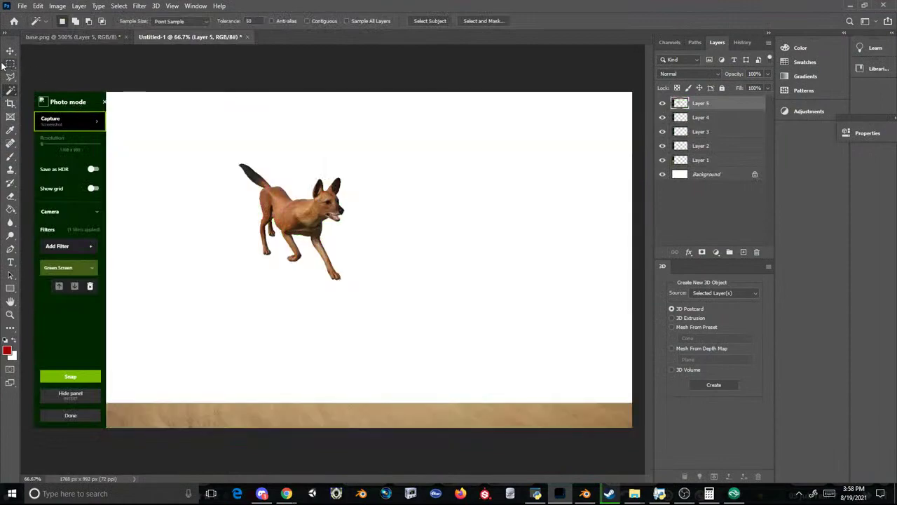
left_click(134, 113)
left_click_drag(364, 277, 365, 278)
key("ctrl+x")
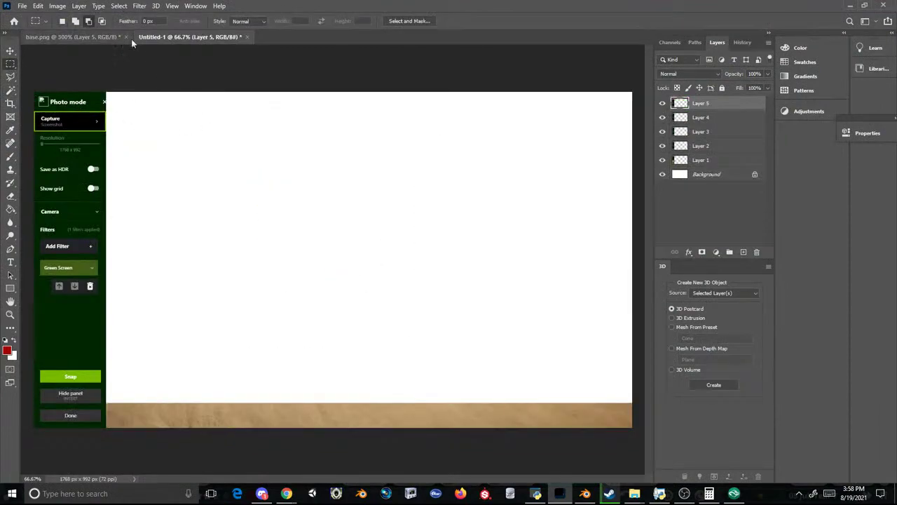
- Paste the trotting dhole into base.png, scale it to about 34%, position it near X 60.5 px, Y 64 px, and hide Layer 5
left_click(109, 37)
key("ctrl+v")
key("ctrl+t")
left_click_drag(235, 162, 284, 298)
left_click_drag(339, 326, 307, 207)
left_click_drag(400, 179, 407, 163)
left_click_drag(355, 225, 356, 233)
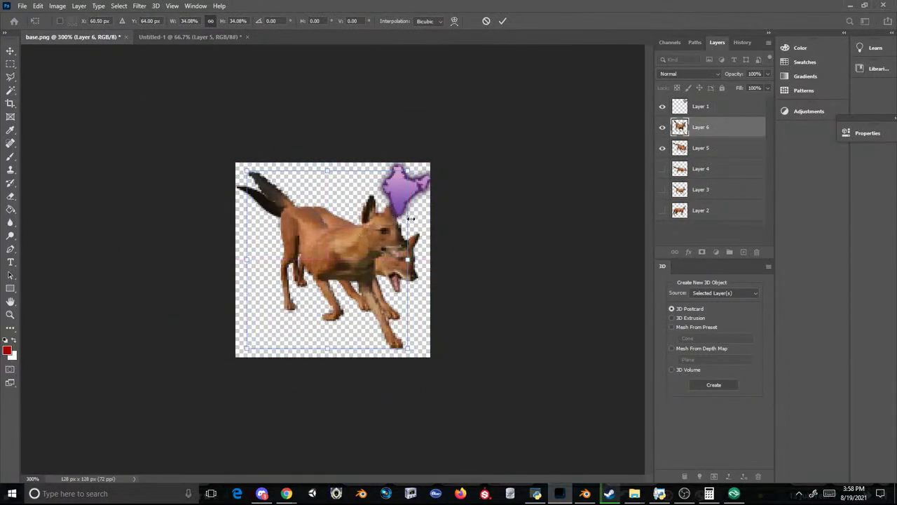
key("Return")
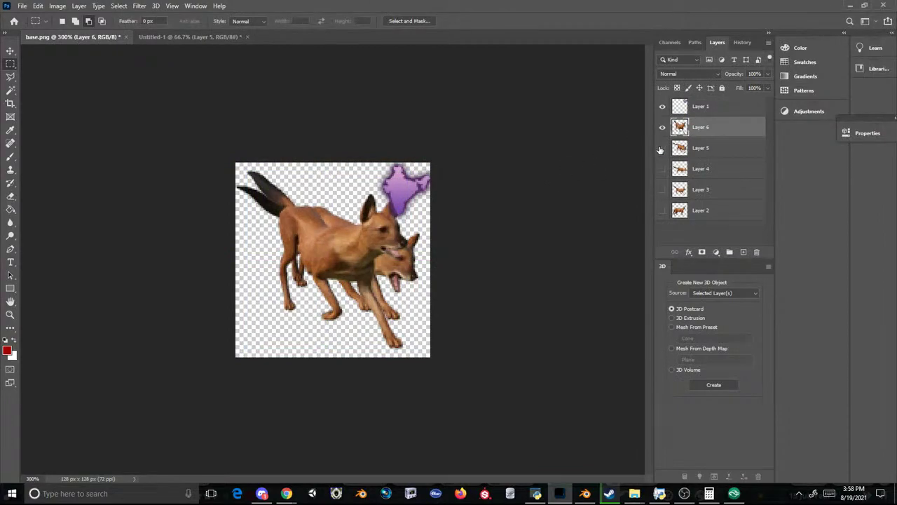
left_click(662, 147)
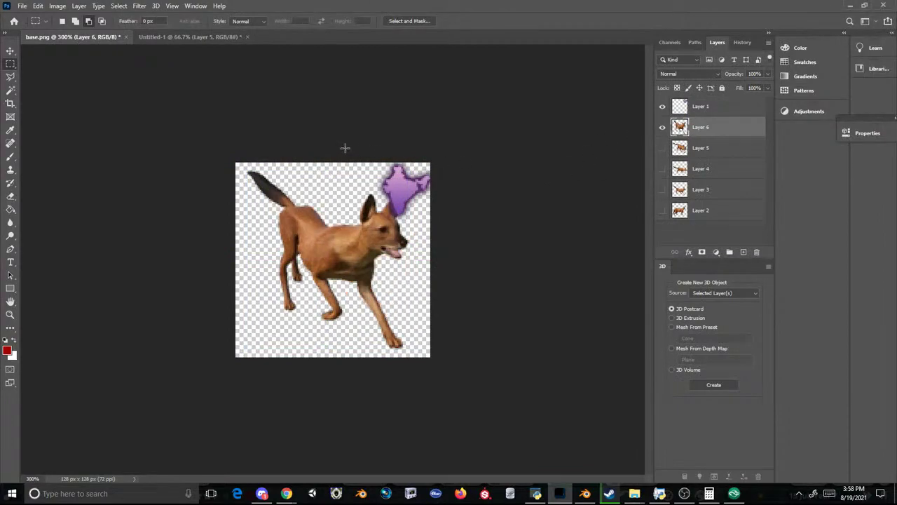
- Save the trotting dhole icon as a PNG over in1sculpture_otters_1_bronze_flipped.PNG in Scenery_PropIndi1, and check its thumbnail in File Explorer
left_click(21, 6)
left_click(42, 122)
left_click(145, 259)
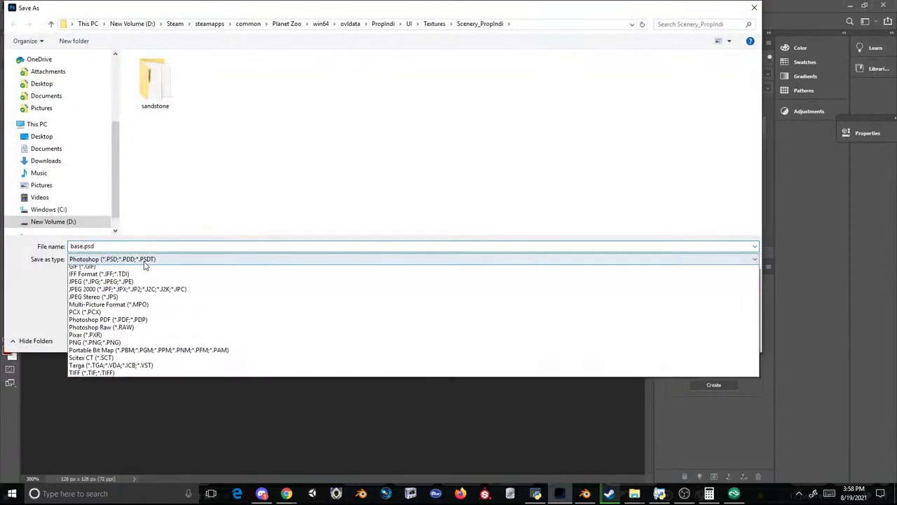
left_click(98, 391)
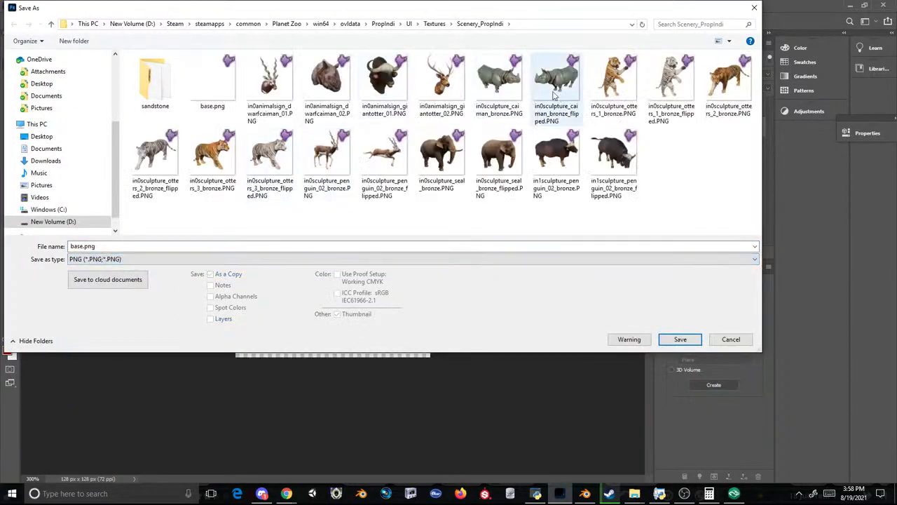
left_click(435, 24)
double_click(169, 90)
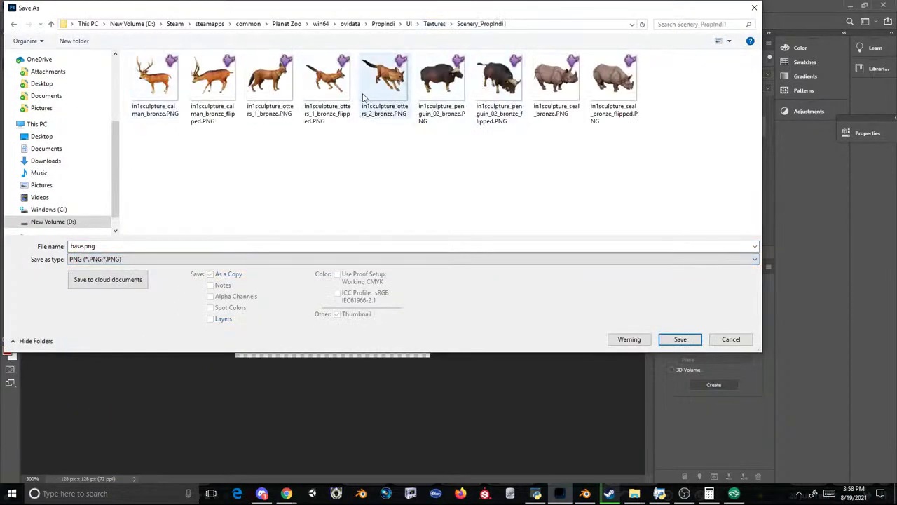
double_click(326, 81)
left_click(478, 246)
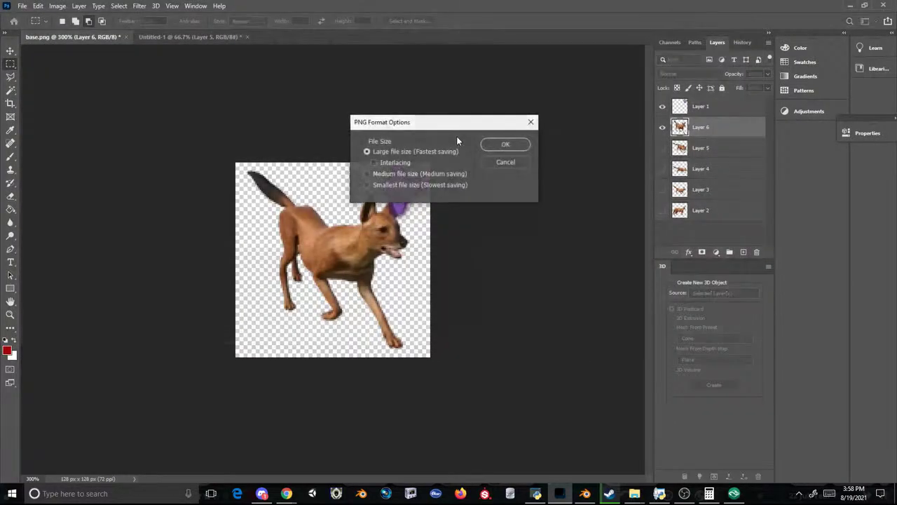
left_click(510, 144)
mouse_move(628, 497)
left_click(667, 442)
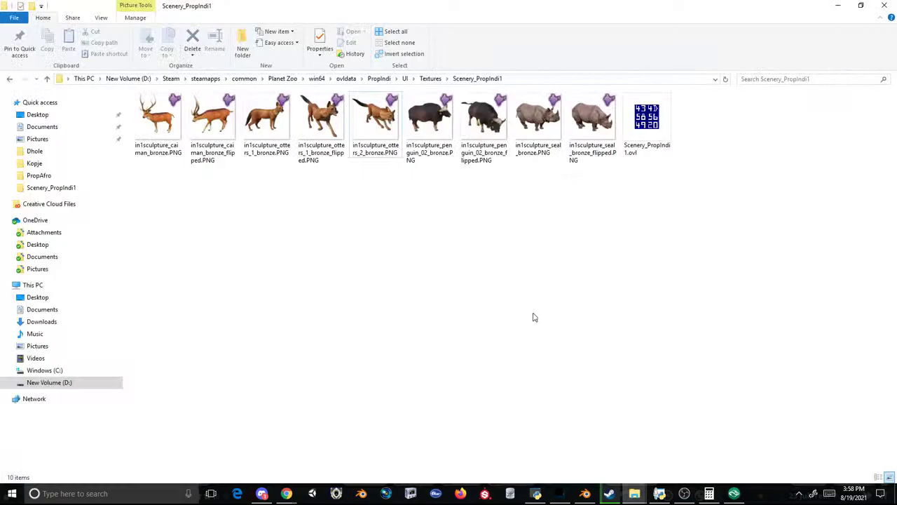
- Back in Photoshop, shrink the trotting dhole on Layer 6 slightly and shift it a little to the right
left_click(559, 493)
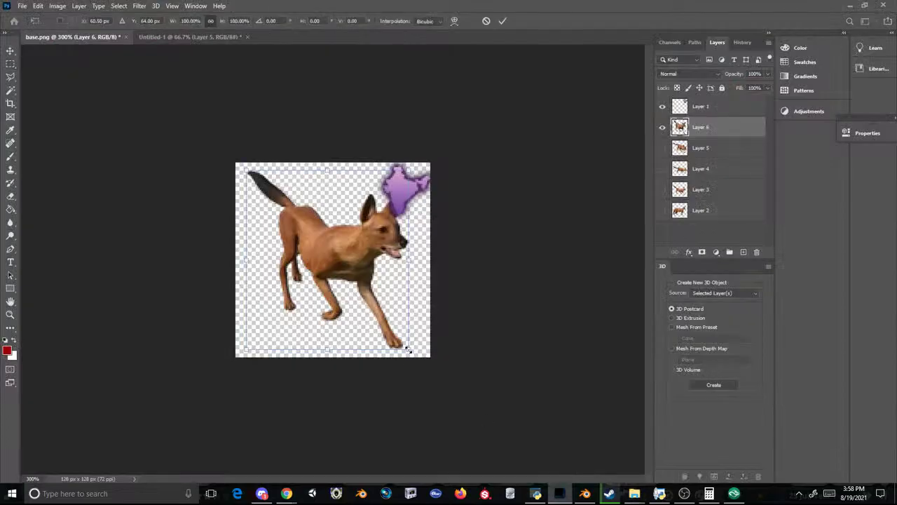
left_click_drag(408, 348, 394, 333)
left_click_drag(353, 295, 363, 297)
key("Return")
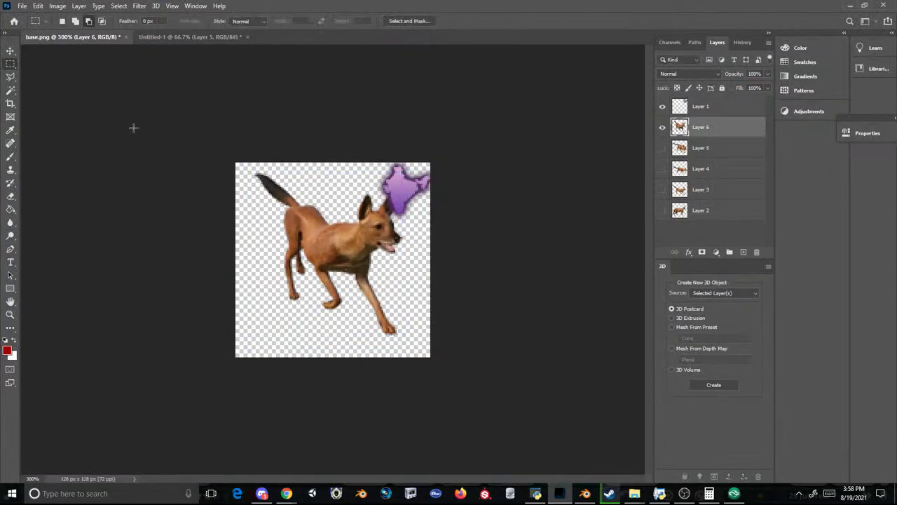
- Save the resized trotting dhole icon as a PNG, replacing in1sculpture_otters_1_bronze_flipped.PNG in the Scenery_PropIndi1 folder
left_click(23, 6)
left_click(36, 128)
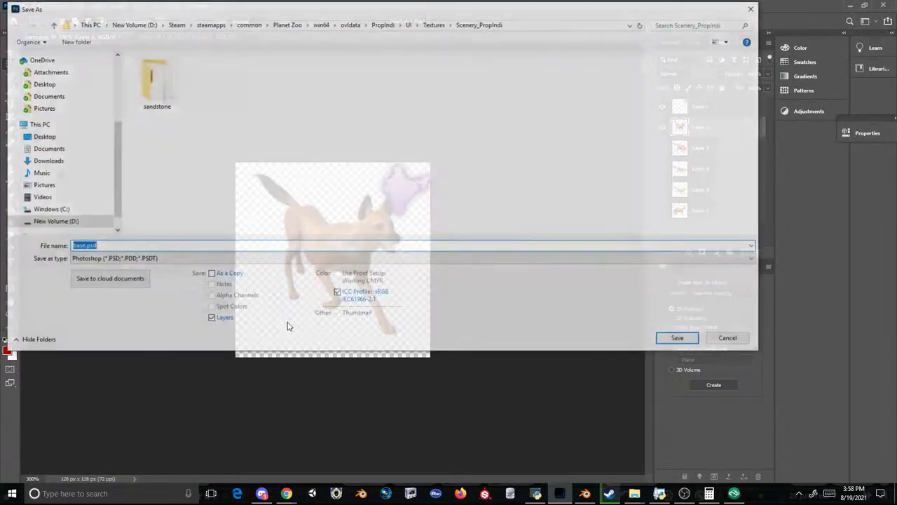
left_click(200, 259)
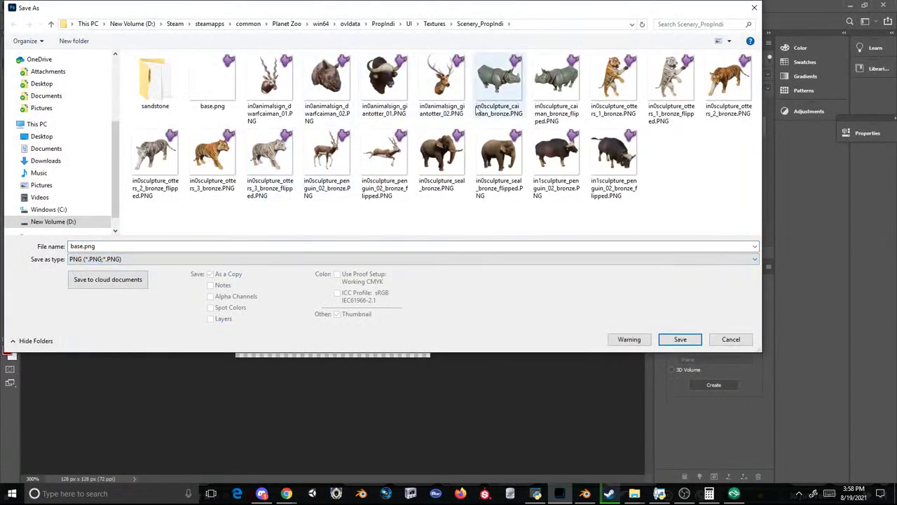
left_click(435, 23)
double_click(165, 82)
double_click(320, 78)
left_click(473, 245)
left_click(513, 144)
- Inject the three dhole otter-sculpture icons into Scenery_PropIndi1.ovl in OVL Archive Editor and save over the existing archive in UI/Textures/Scenery_PropIndi1
left_click(676, 429)
left_click_drag(384, 193, 491, 417)
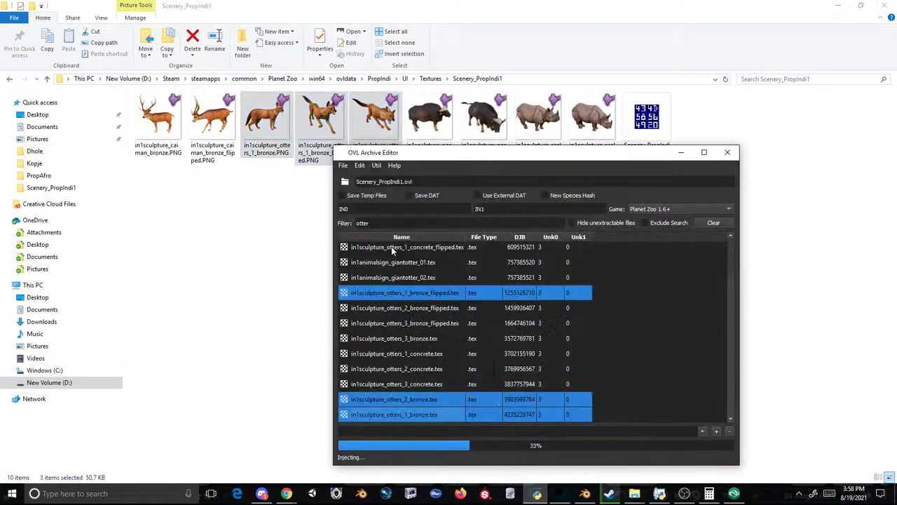
left_click(343, 164)
left_click(363, 190)
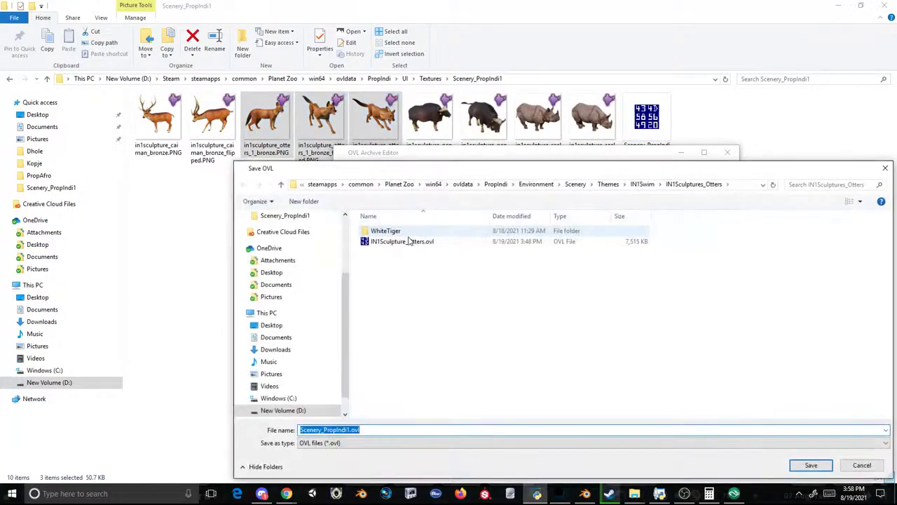
left_click(496, 183)
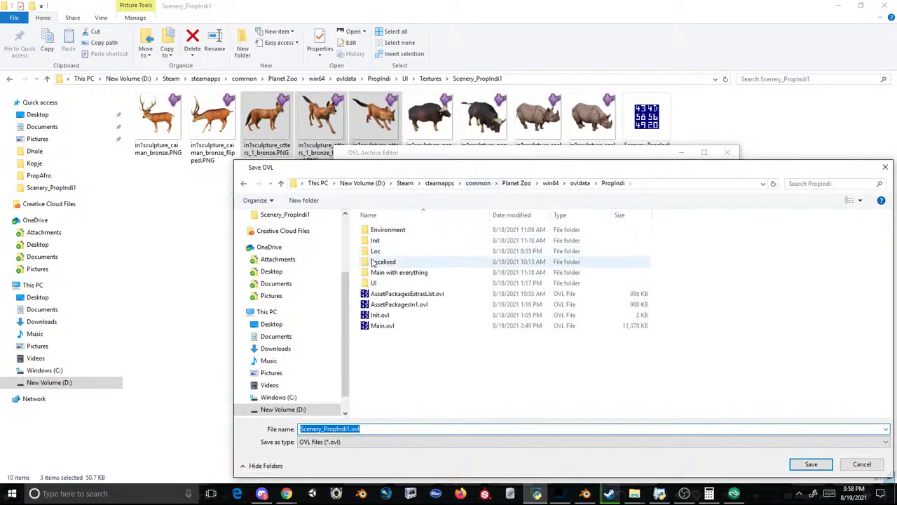
double_click(378, 241)
double_click(393, 229)
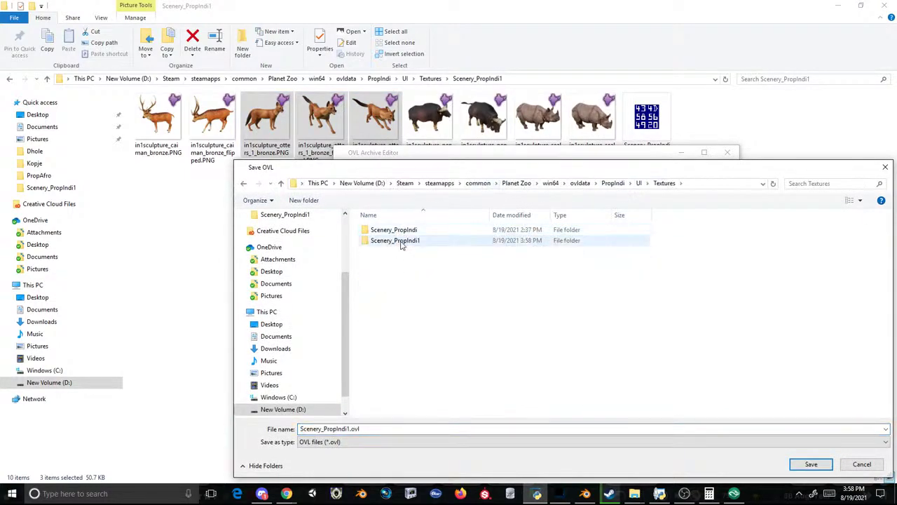
double_click(396, 241)
double_click(389, 249)
left_click(473, 247)
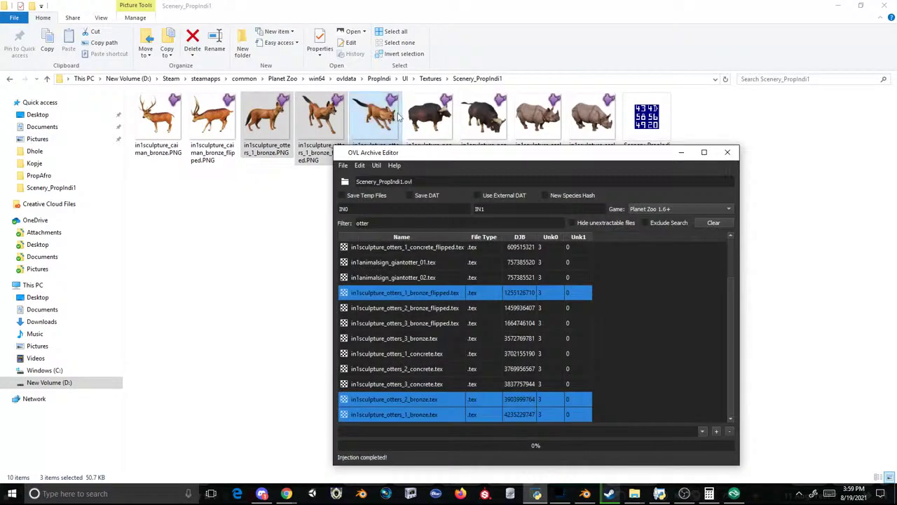
- Open the Loc folder of PropIndi in File Explorer and find the otter sculpture name files
left_click(374, 80)
left_click(373, 79)
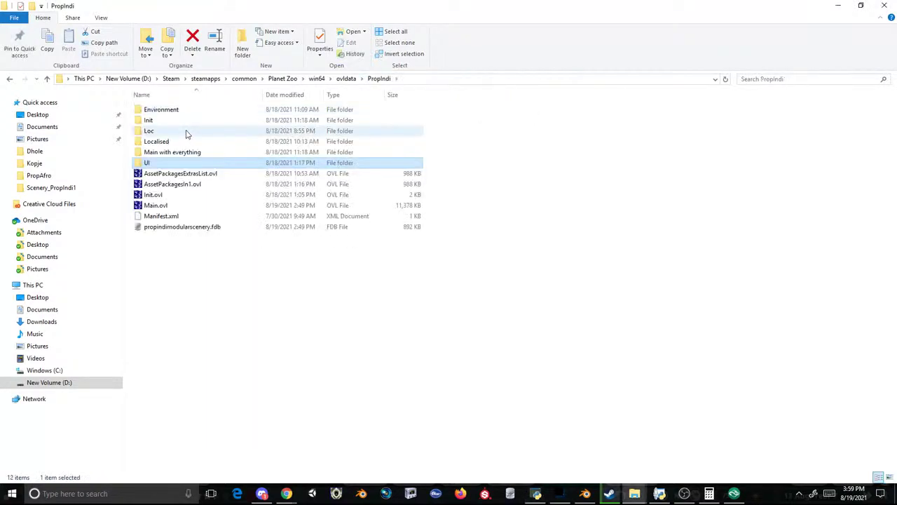
double_click(186, 136)
scroll(228, 189, "down", 5)
scroll(227, 189, "down", 20)
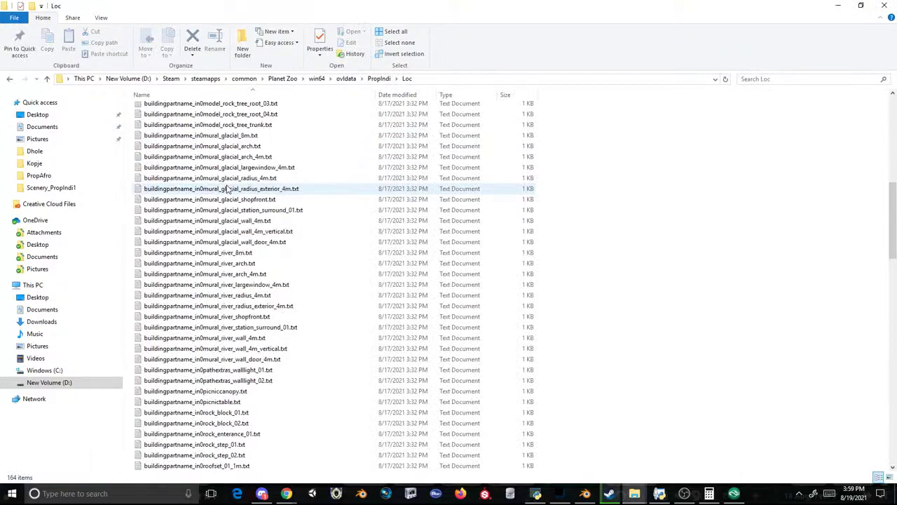
scroll(240, 254, "up", 6)
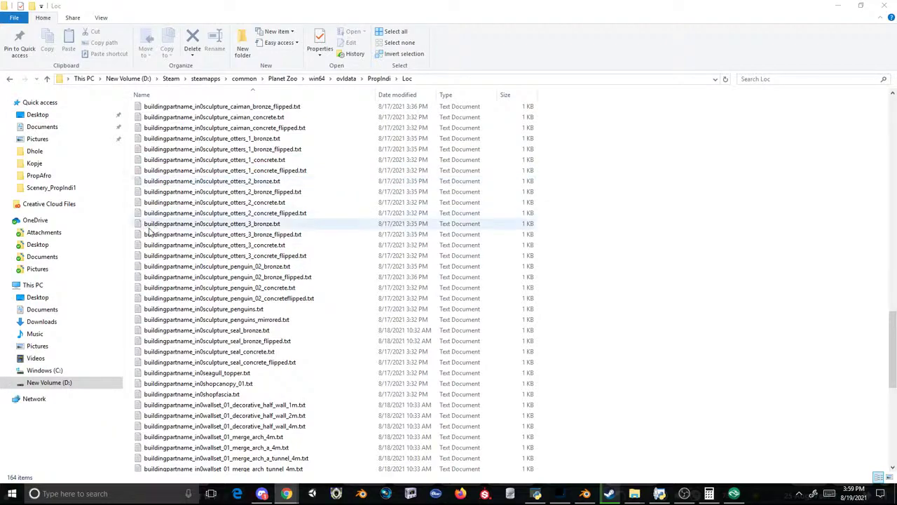
- Try the name "Taxidermy Full Body Dhole 01" in buildingpartname_in0sculpture_otters_1_bronze.txt, select its "Dhole 01" part for rework, then save and close the file
left_click(187, 202)
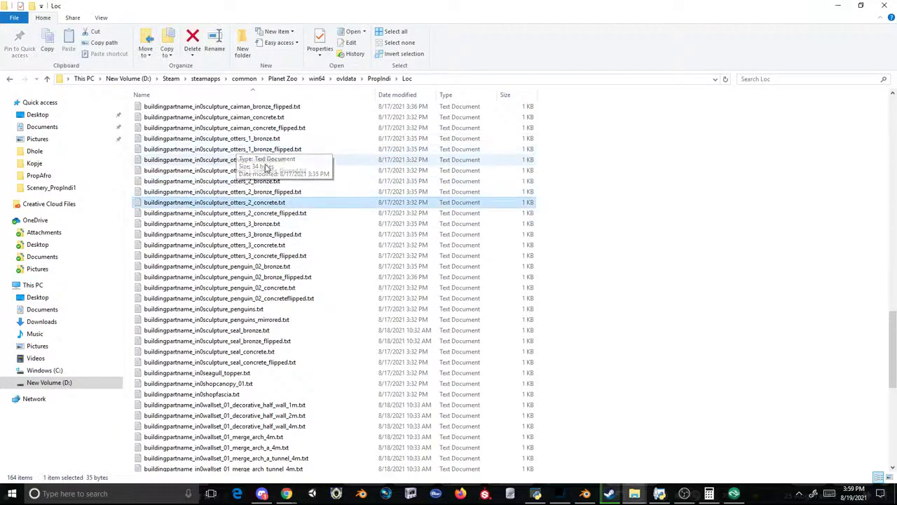
double_click(256, 140)
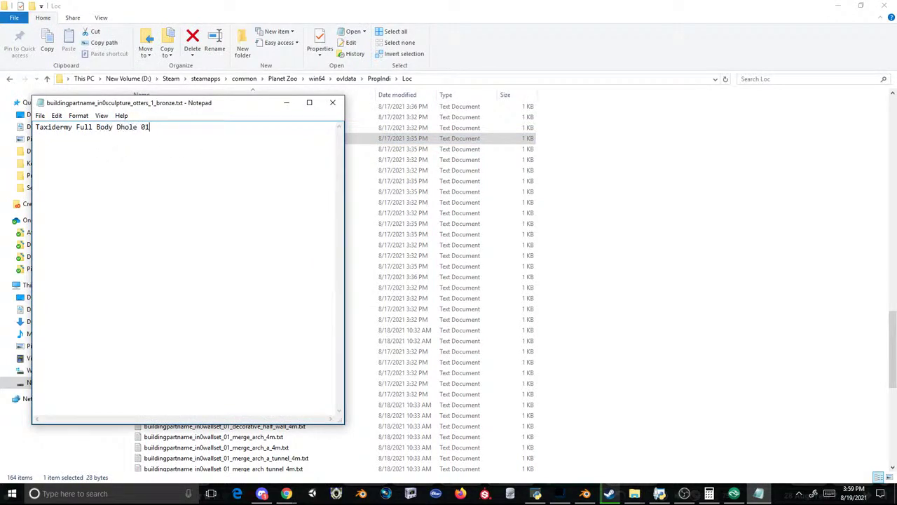
left_click(41, 115)
left_click(31, 146)
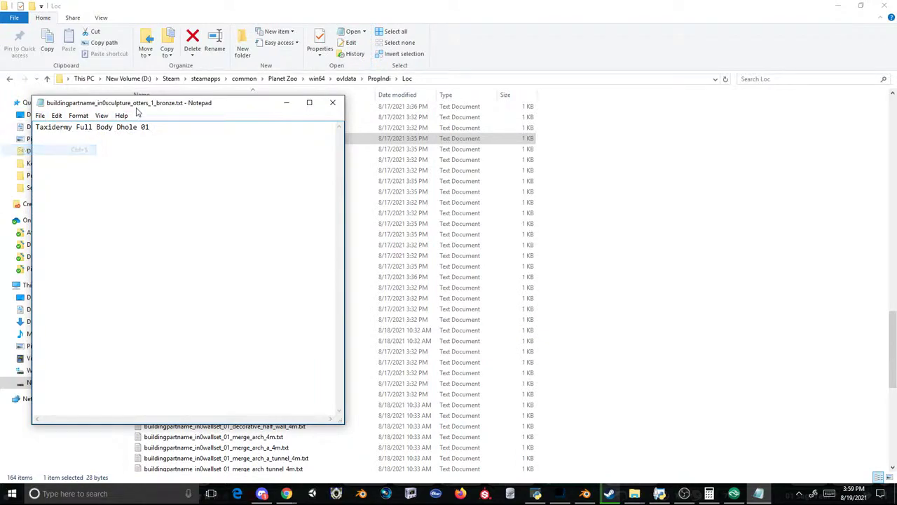
left_click_drag(134, 109, 209, 228)
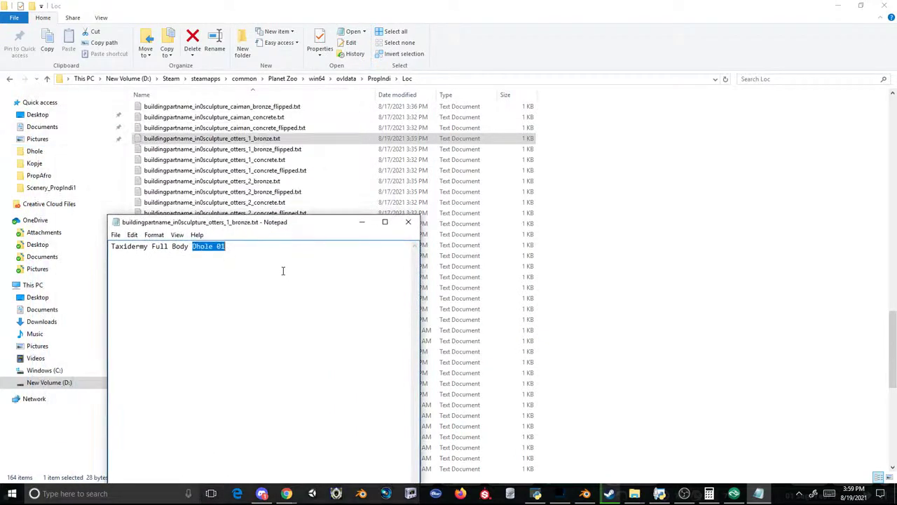
left_click(123, 236)
left_click(106, 266)
left_click(407, 224)
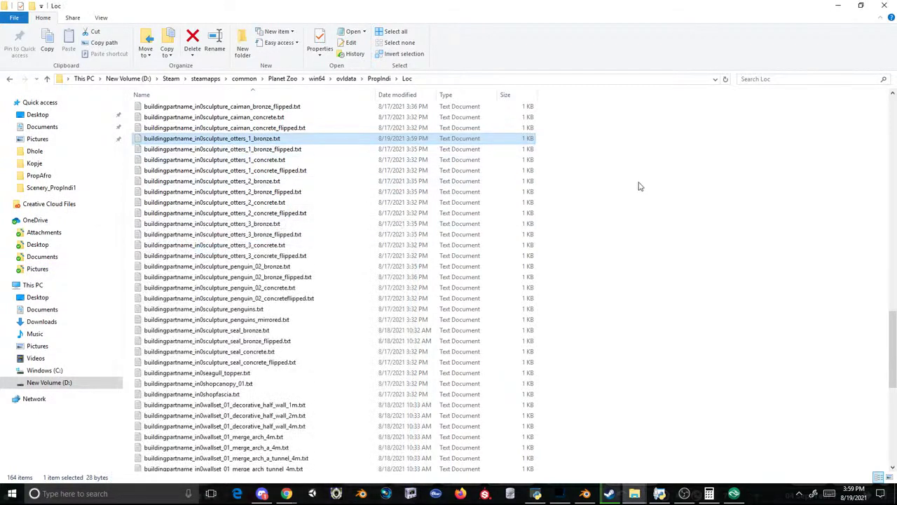
- Duplicate buildingpartname_in0sculpture_otters_1_bronze.txt and rename the copy buildingpartname_in1sculpture_otters_1_bronze.txt
key("ctrl+v")
key("F2")
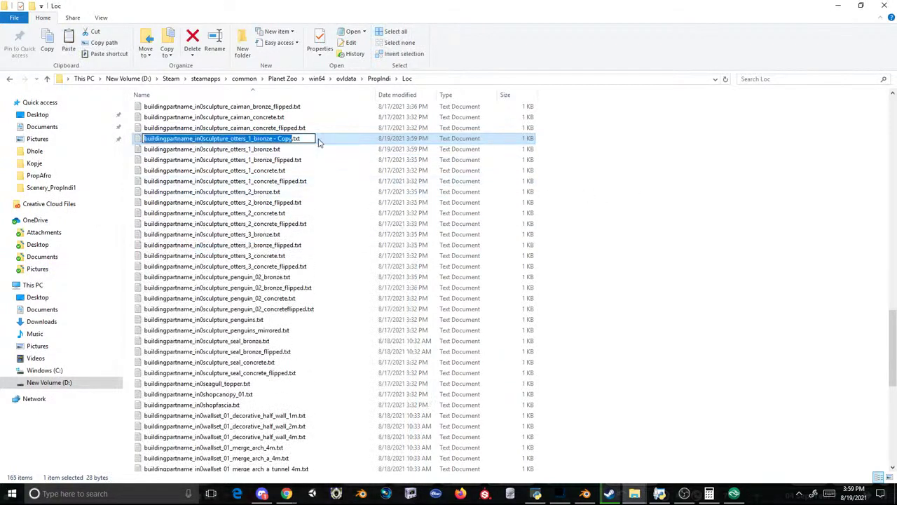
key("Right")
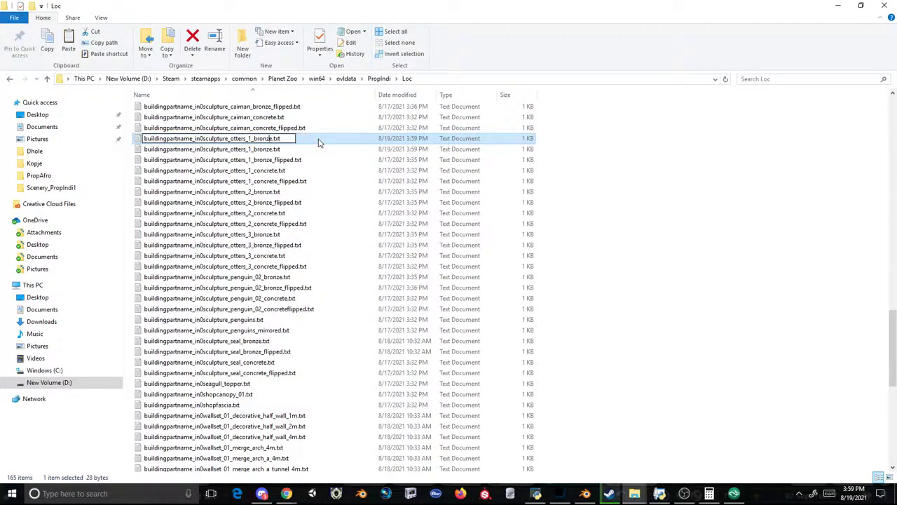
key("BackSpace")
type("1")
key("Return")
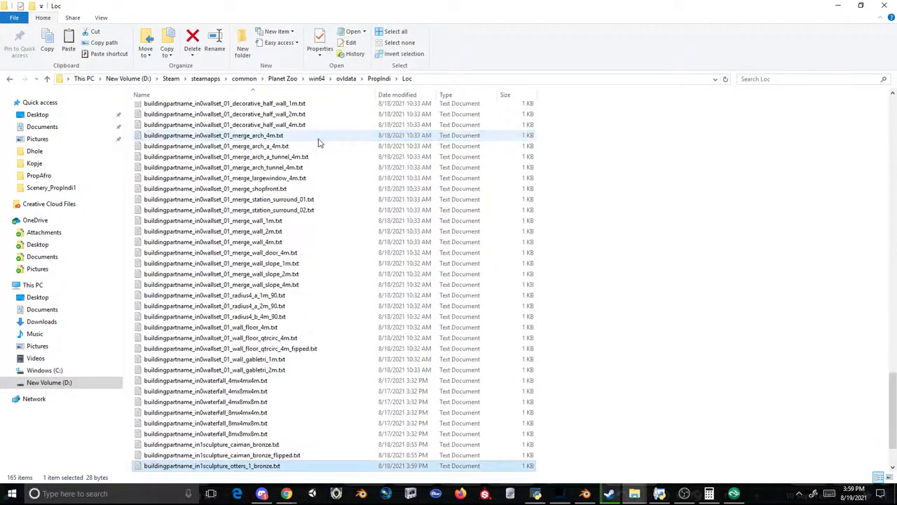
- Duplicate buildingpartname_in0sculpture_otters_1_bronze_flipped.txt and rename the copy buildingpartname_in1sculpture_otters_1_bronze_flipped.txt
scroll(294, 290, "up", 20)
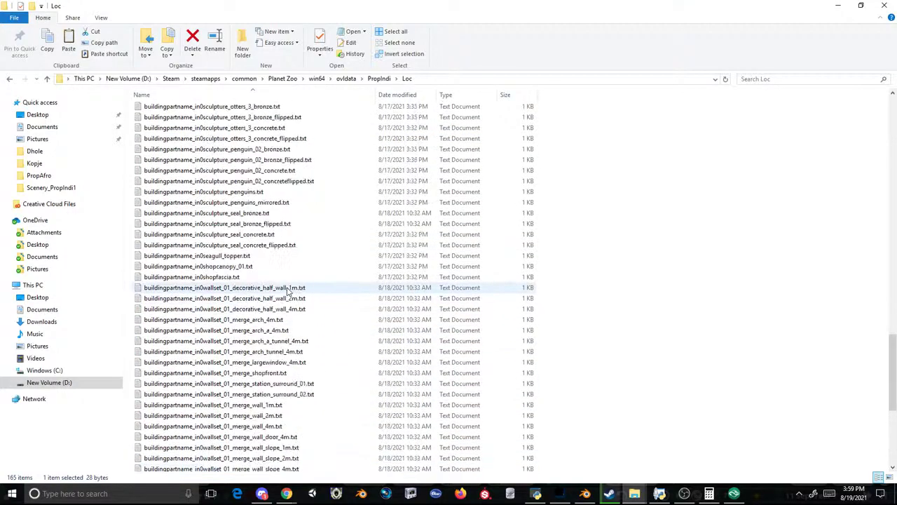
scroll(272, 308, "down", 1)
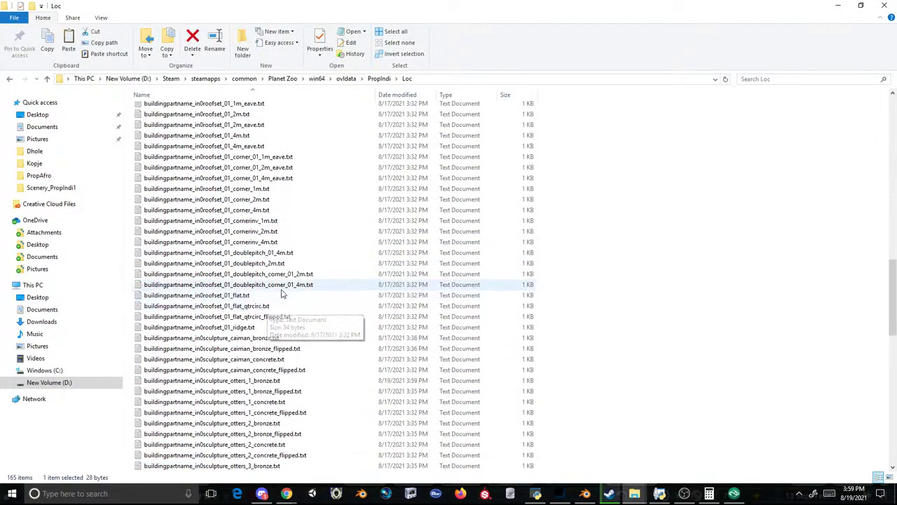
scroll(284, 363, "up", 2)
scroll(284, 363, "down", 2)
left_click(288, 391)
key("ctrl+c")
left_click(675, 325)
key("ctrl+v")
key("F2")
key("Right")
key("BackSpace")
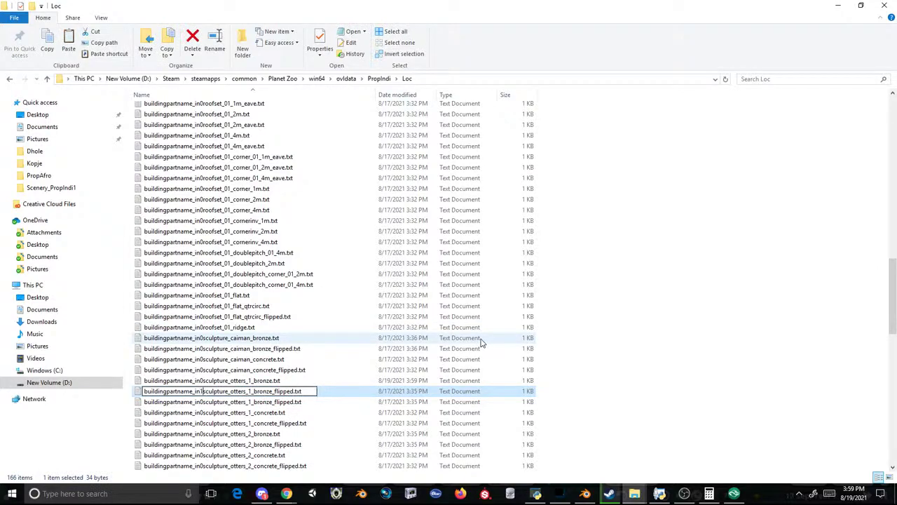
type("1")
key("Return")
- Duplicate buildingpartname_in0sculpture_otters_2_bronze.txt and rename the copy buildingpartname_in1sculpture_otters_2_bronze.txt
scroll(437, 289, "up", 11)
left_click(273, 245)
key("ctrl+c")
left_click(657, 273)
key("ctrl+v")
key("F2")
key("Right")
key("BackSpace")
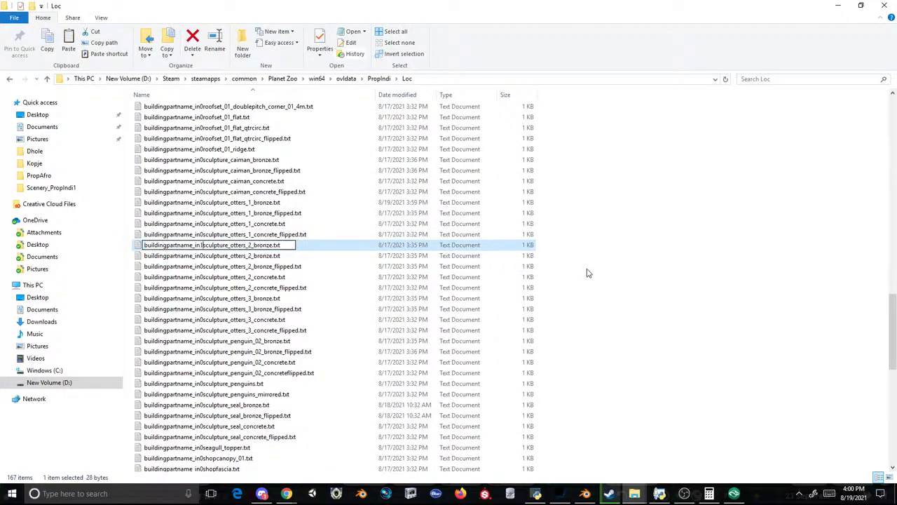
type("1")
key("Return")
- Set the text of buildingpartname_in1sculpture_otters_1_bronze.txt to "Taxidermy Full Body Dhole 01", then save and close it
double_click(256, 380)
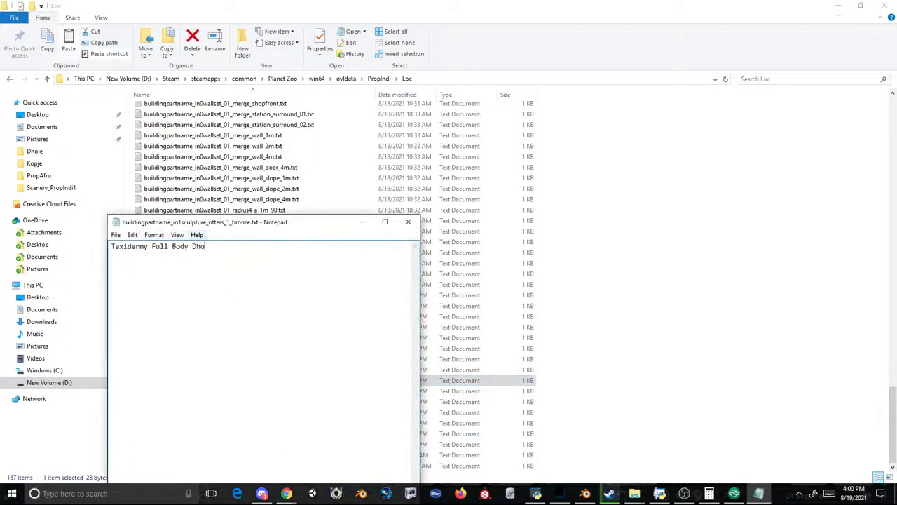
key("ctrl+a")
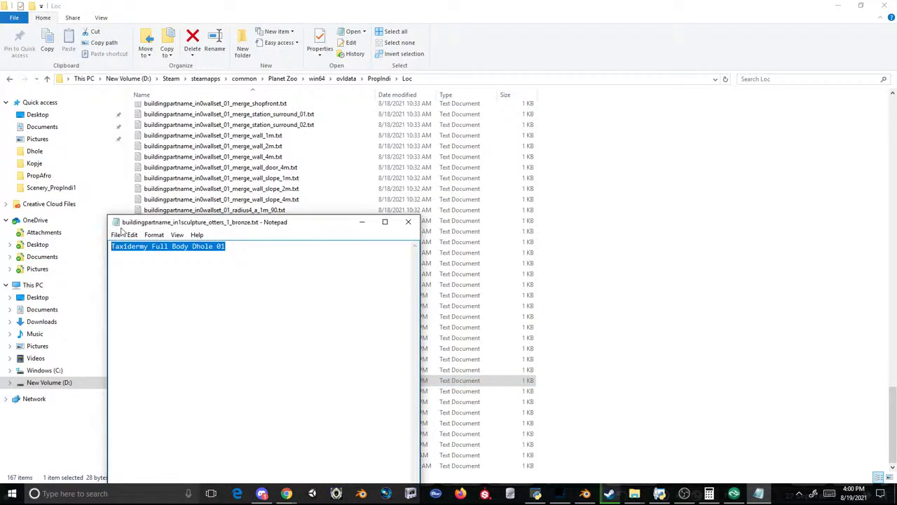
left_click(118, 234)
left_click(105, 272)
left_click(408, 222)
- Set the text of buildingpartname_in1sculpture_otters_1_bronze_flipped.txt to "Taxidermy Full Body Dhole 02", then save and close it
double_click(266, 390)
key("ctrl+a")
key("ctrl+v")
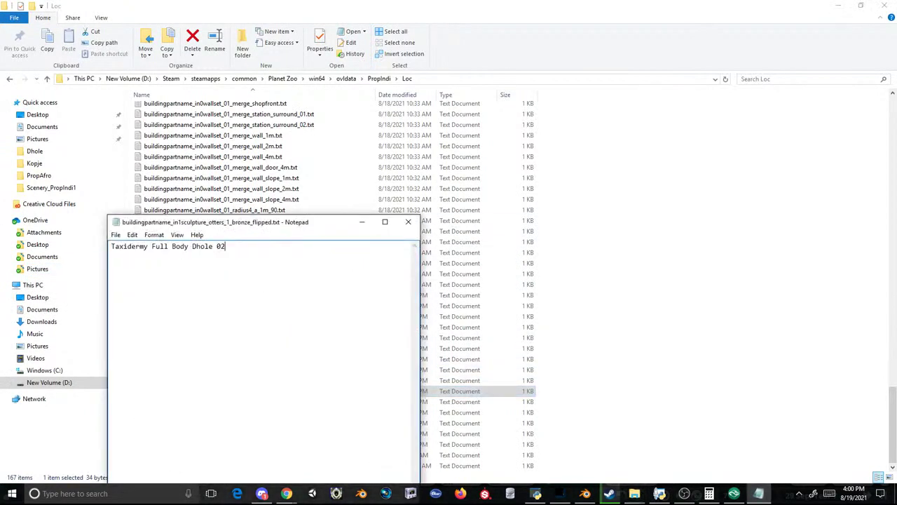
left_click(116, 234)
left_click(105, 269)
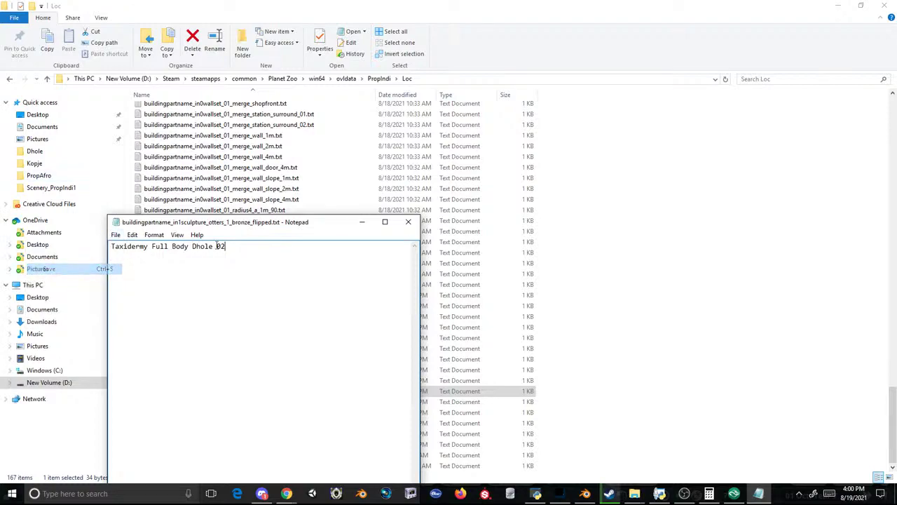
left_click(407, 221)
- Set the text of buildingpartname_in1sculpture_otters_2_bronze.txt to "Taxidermy Full Body Dhole 03", then save and close it
double_click(266, 401)
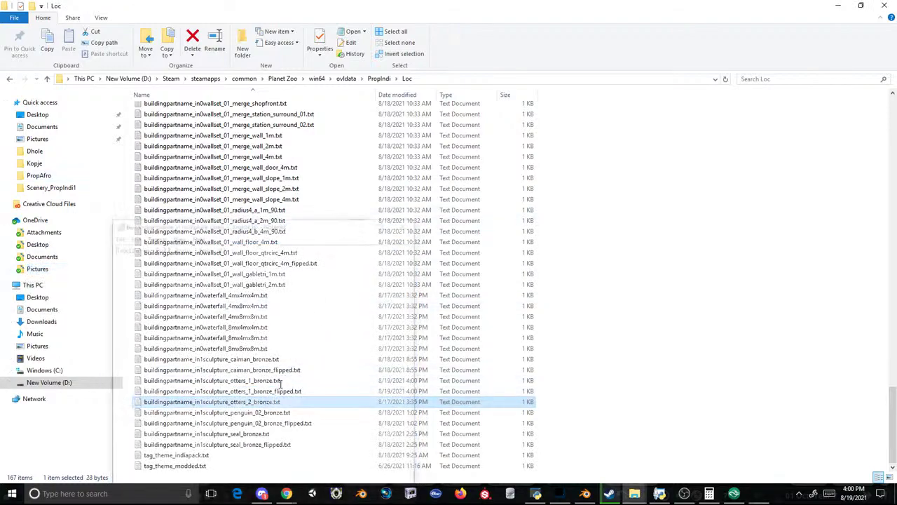
key("ctrl+a")
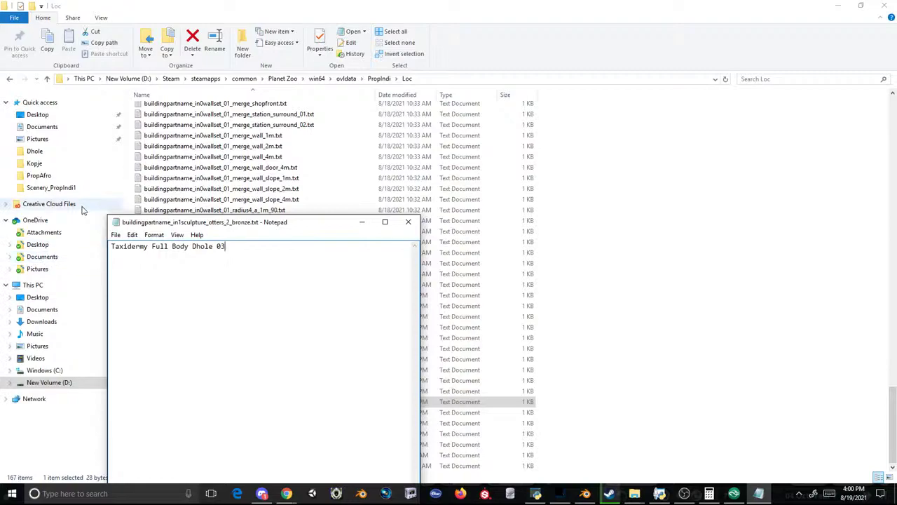
left_click(115, 234)
left_click(105, 268)
left_click(408, 221)
- Switch to the OVL Archive Editor and create a new archive from the Loc folder
left_click(536, 493)
left_click(342, 164)
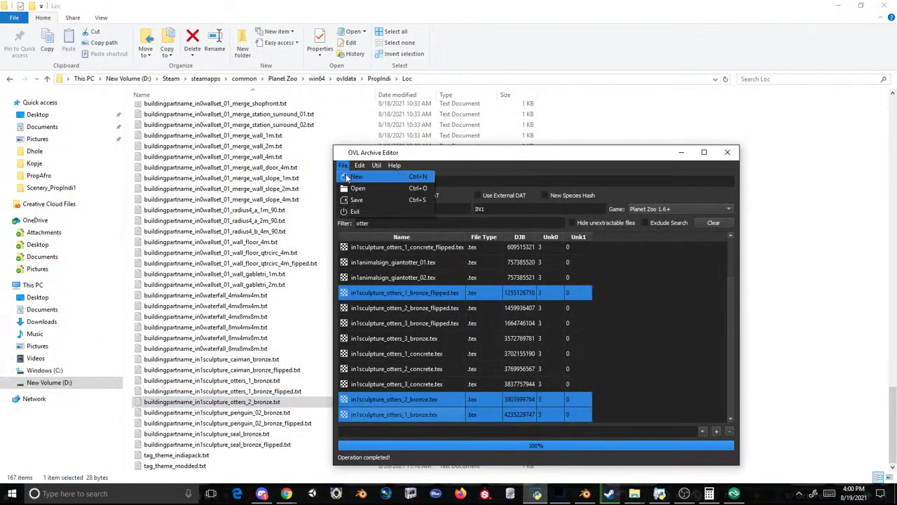
left_click(358, 176)
left_click(357, 250)
left_click(806, 463)
- Save the archive as Loc.ovl in PropIndi's Localised > English > UnitedStates folder, replacing the existing file
left_click(343, 165)
left_click(359, 200)
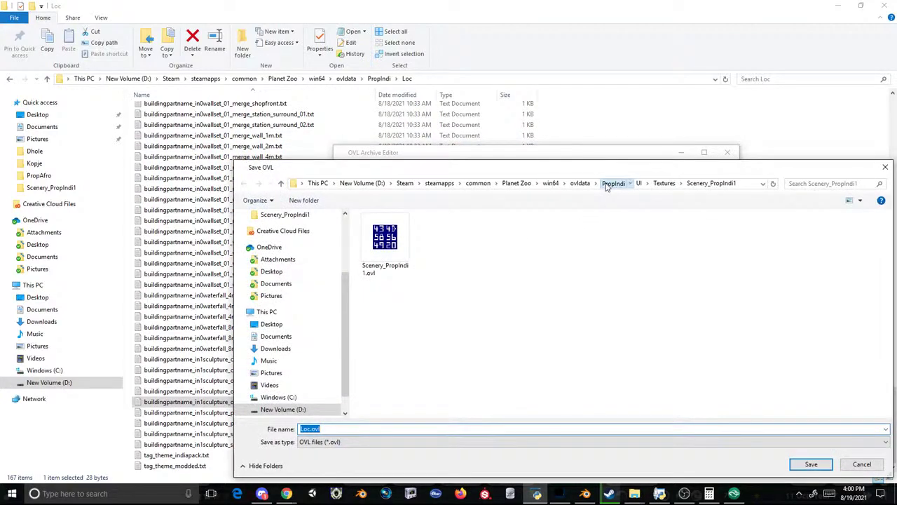
left_click(607, 185)
double_click(384, 261)
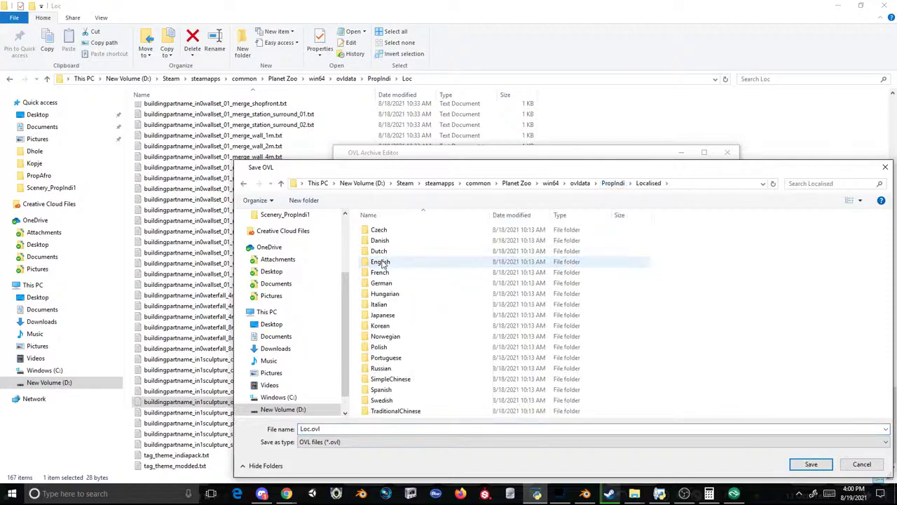
double_click(382, 262)
double_click(392, 241)
double_click(394, 230)
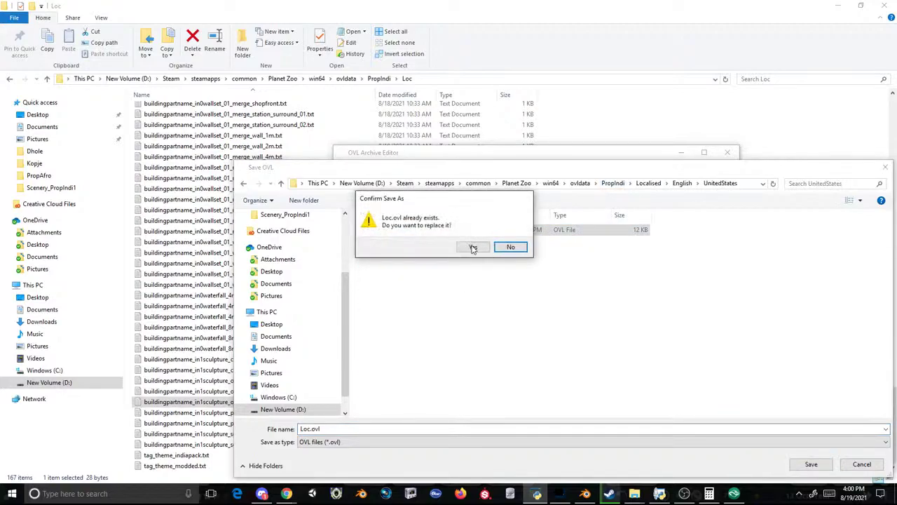
left_click(475, 246)
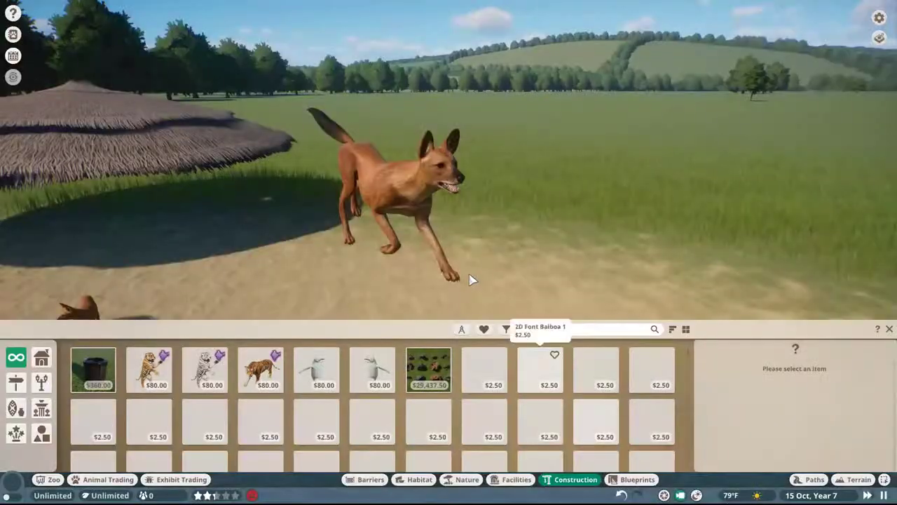
- Switch to Planet Zoo and quit the game, ending its remaining process through Task Manager
key("Escape")
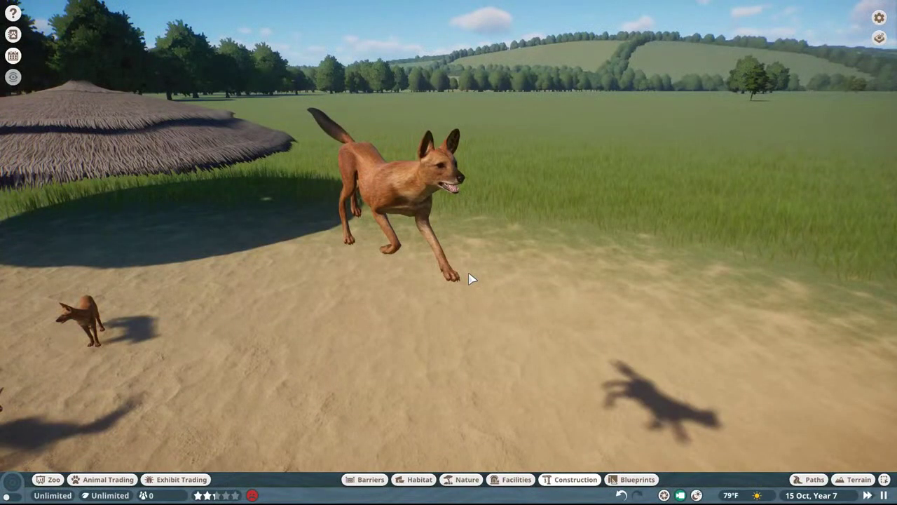
key("Escape")
left_click(456, 311)
left_click(424, 282)
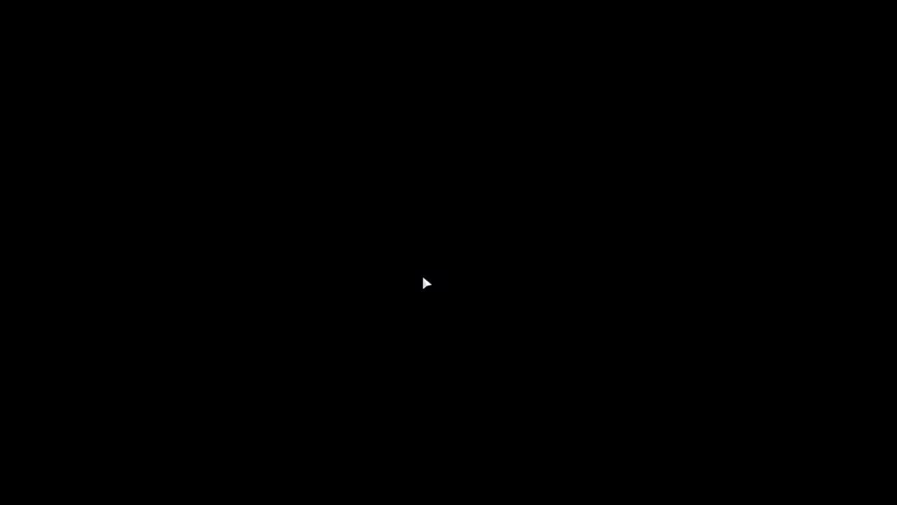
key("ctrl+shift+Escape")
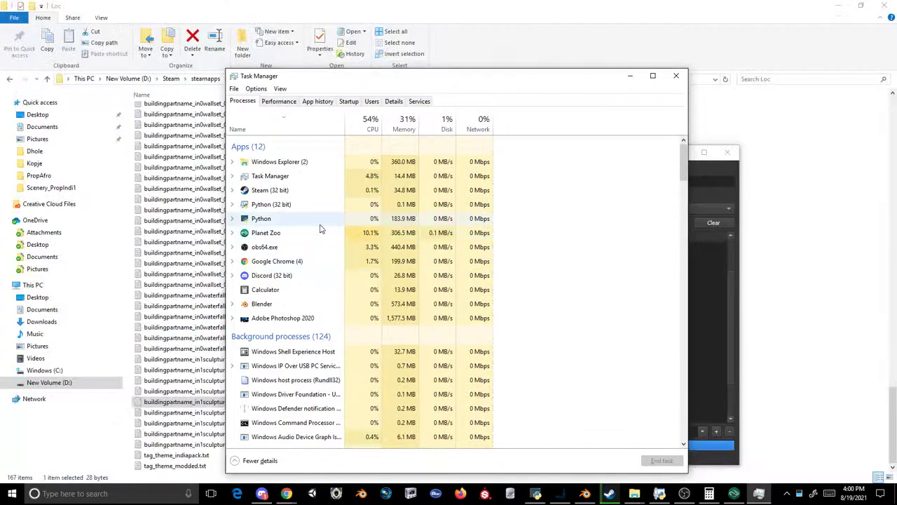
left_click(335, 233)
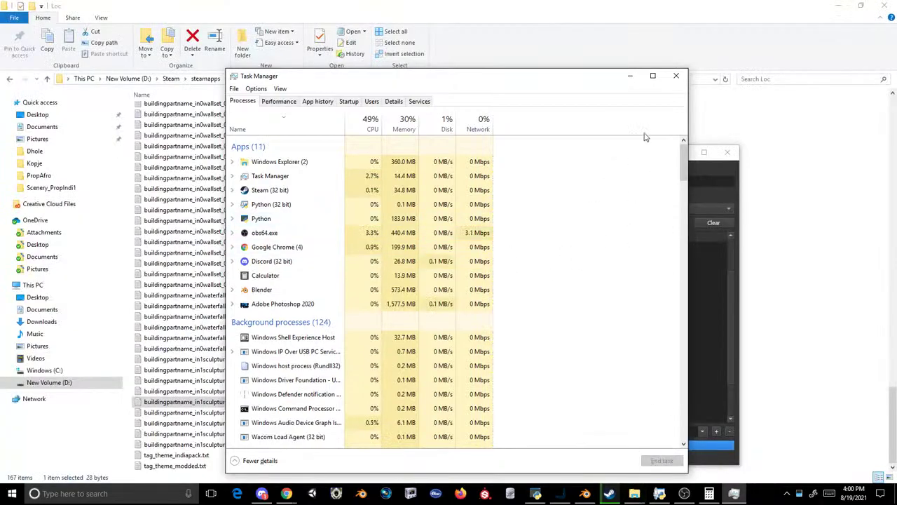
left_click(677, 81)
- Relaunch Planet Zoo from the Steam library and load the saved Test Zoo
left_click(609, 493)
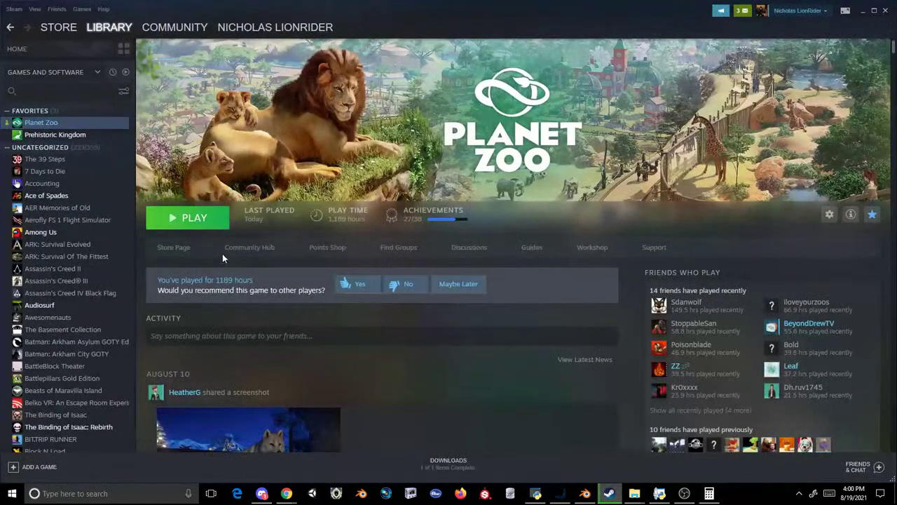
left_click(192, 217)
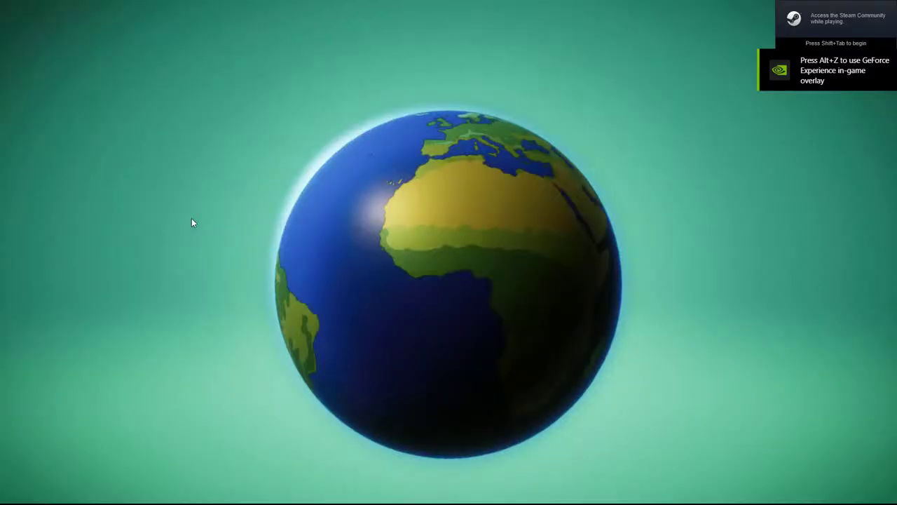
left_click(258, 443)
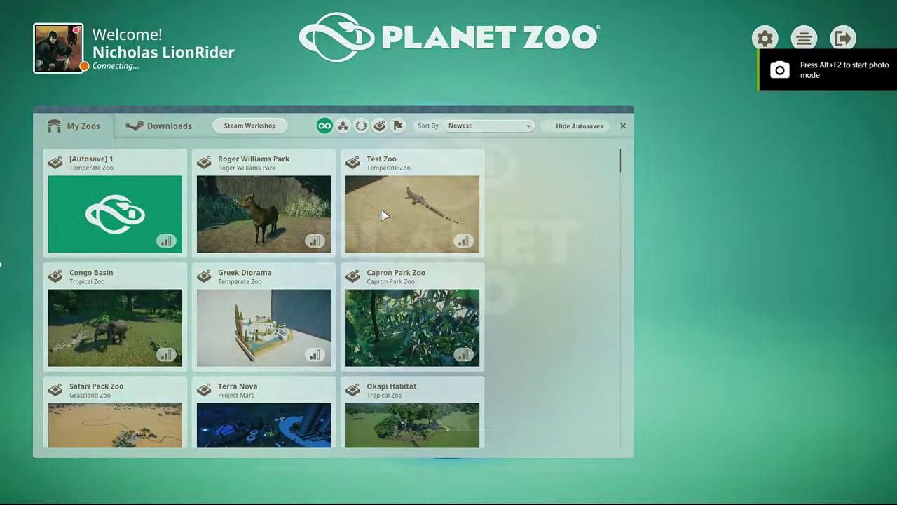
left_click(384, 215)
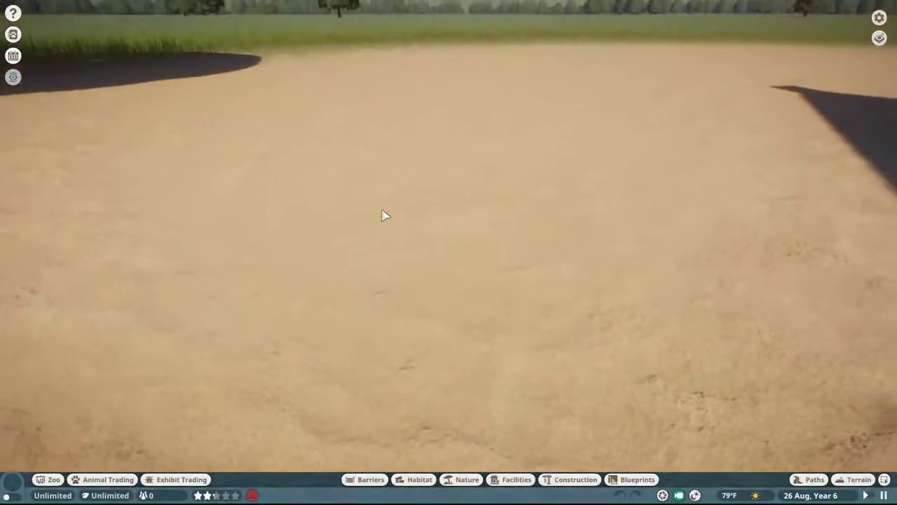
- Search the construction browser for "india pack"
left_click(568, 480)
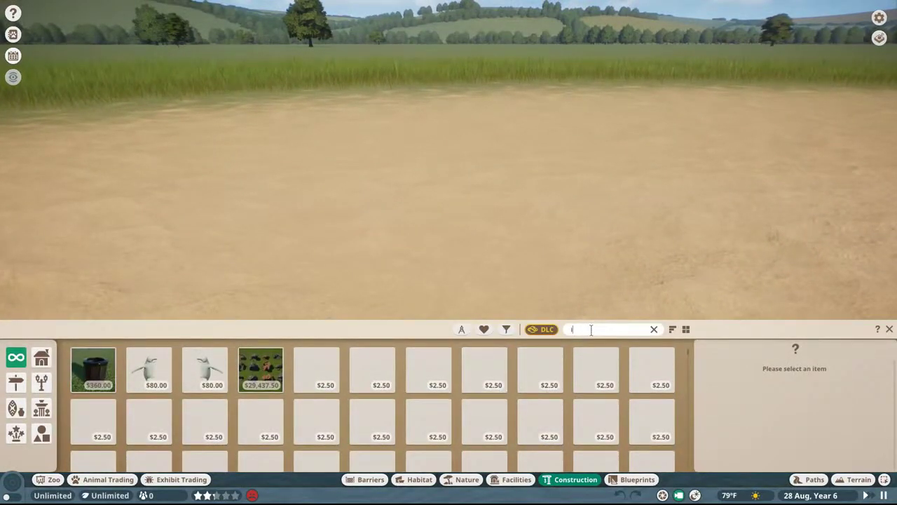
type("ndian")
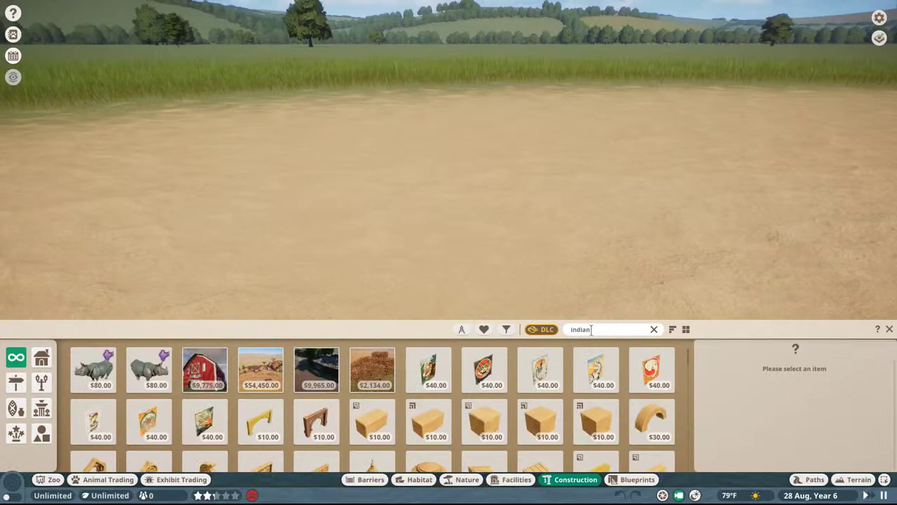
type(" pack")
key("BackSpace")
key("BackSpace")
key("BackSpace")
key("BackSpace")
key("BackSpace")
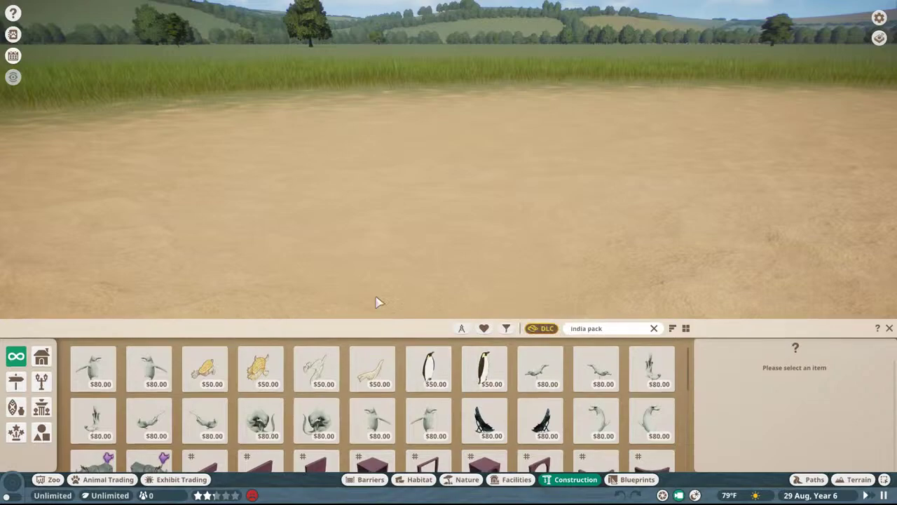
- Enlarge the construction browser and examine the India pack pieces, including the taxidermy models and their icons
left_click_drag(373, 321, 378, 222)
scroll(429, 309, "down", 3)
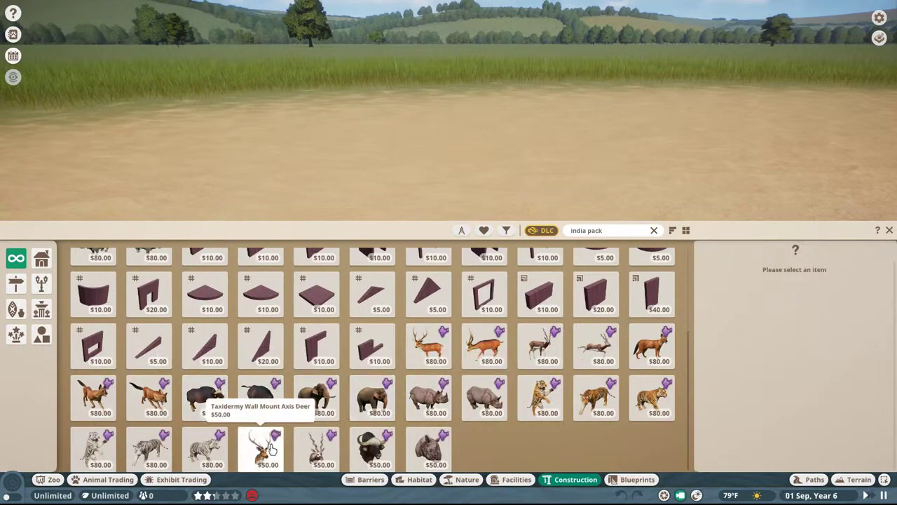
middle_click_drag(371, 175, 373, 196)
scroll(373, 300, "up", 3)
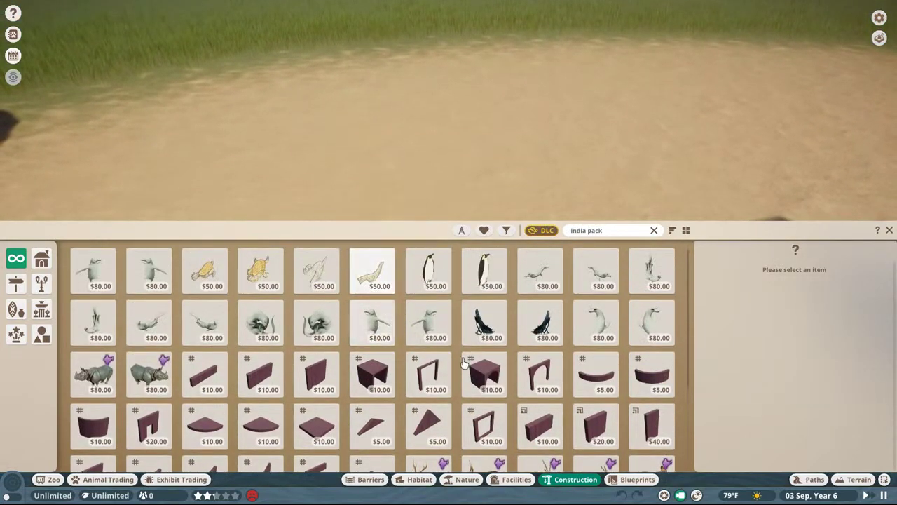
scroll(274, 325, "up", 1)
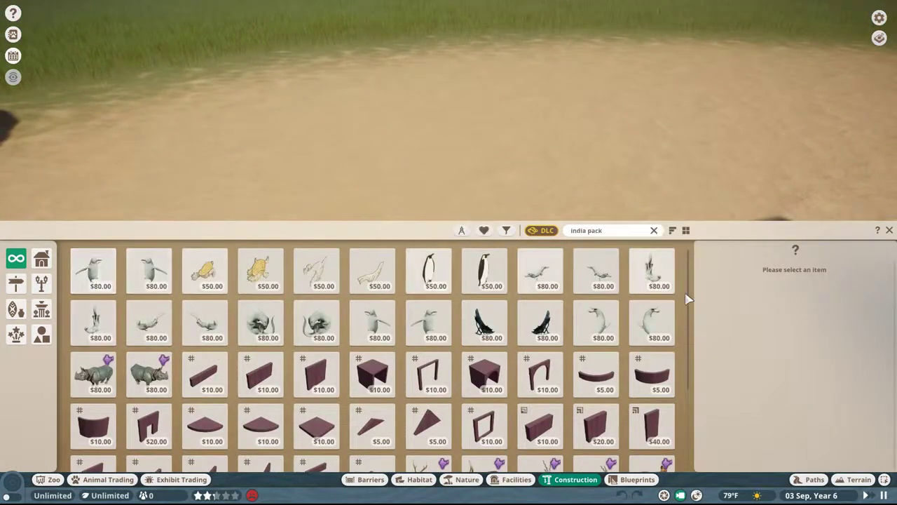
scroll(431, 308, "down", 1)
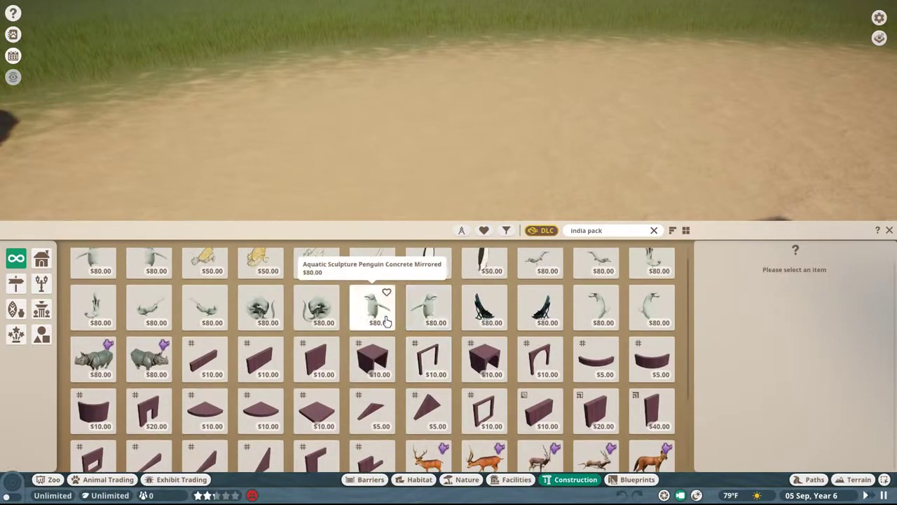
scroll(375, 301, "down", 1)
- Choose the Painted Sandstone Wall 4m piece and preview it on the sandy ground
left_click(316, 313)
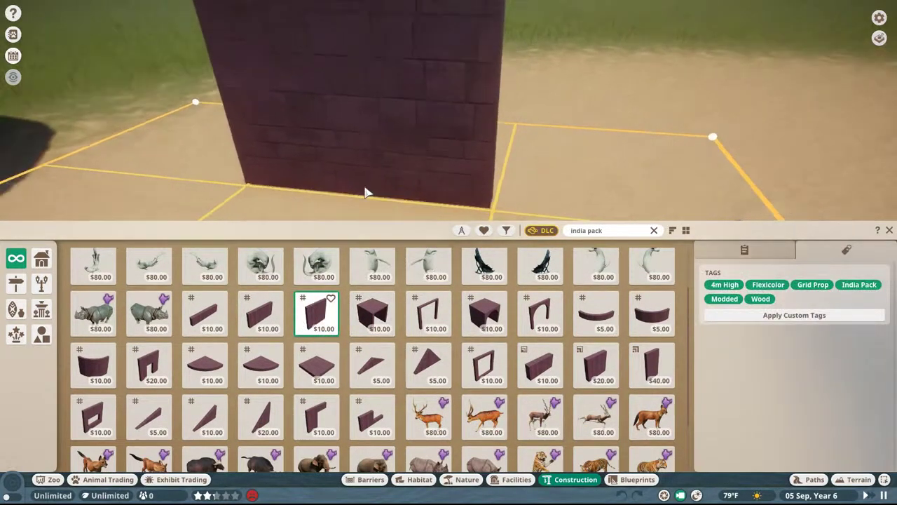
left_click(403, 192)
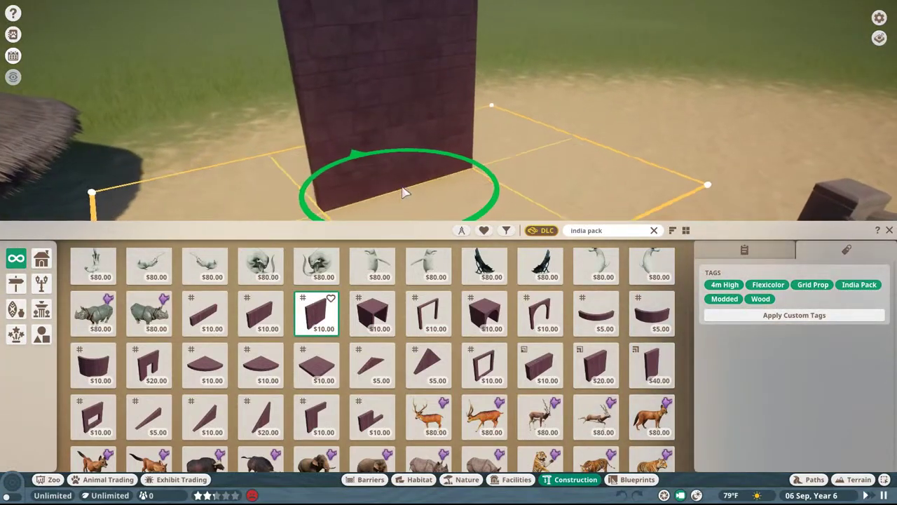
middle_click_drag(403, 191, 841, 311)
- Set the wall color of the previewed Painted Sandstone Wall 4m to BF9000
left_click(752, 258)
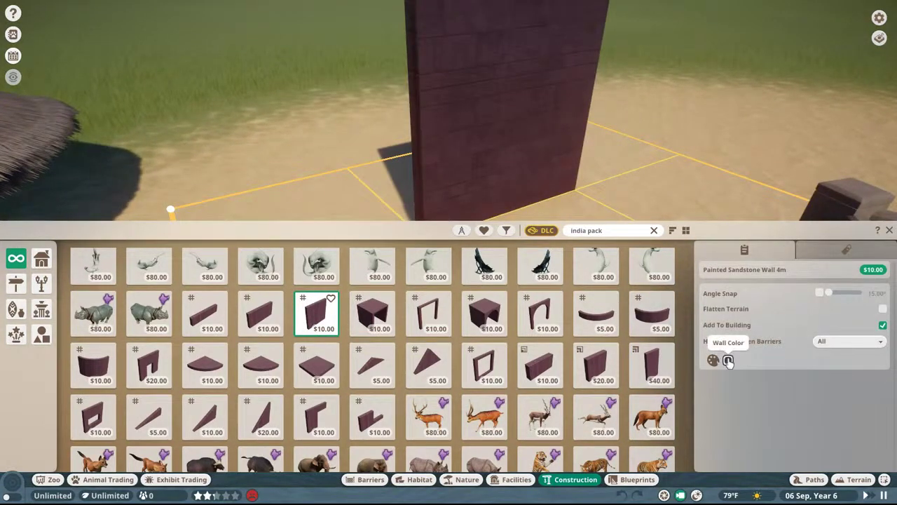
left_click(728, 360)
left_click(714, 268)
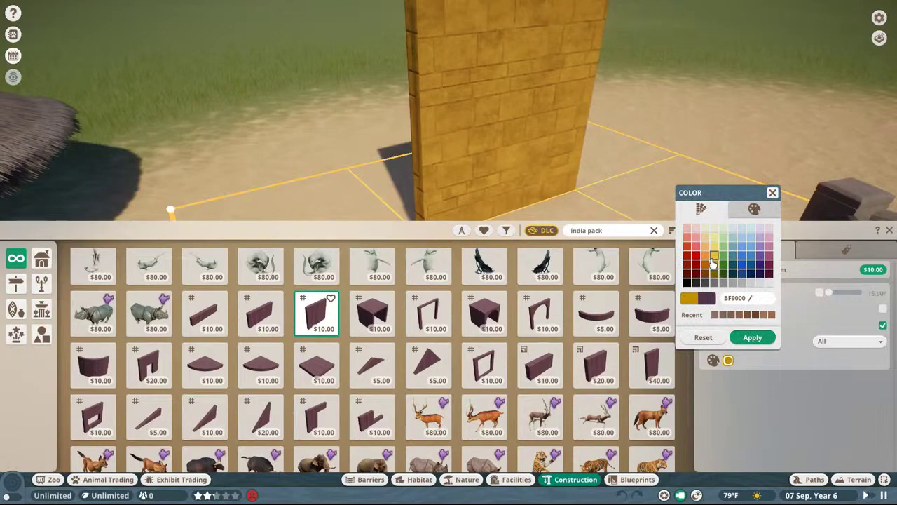
left_click(409, 152)
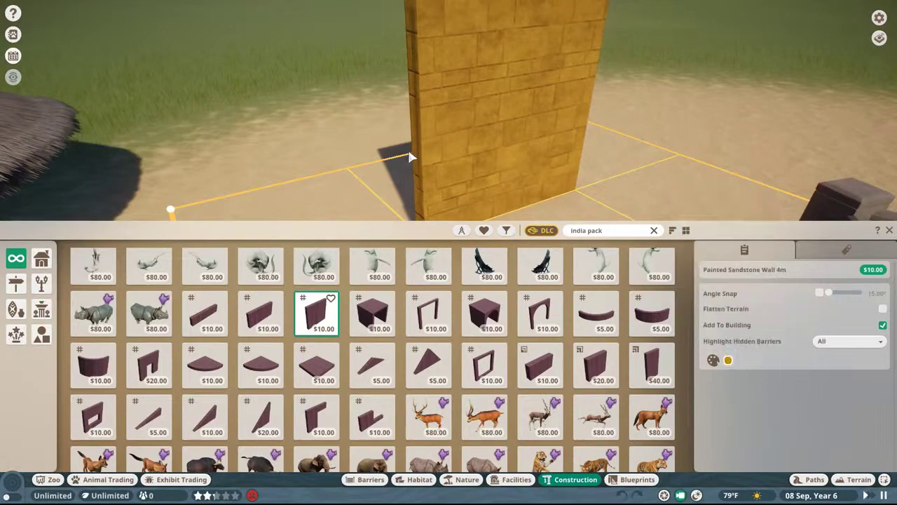
- Recolor the previewed Painted Sandstone Wall 4m to a muted light blue-teal
scroll(409, 152, "down", 5)
scroll(421, 198, "up", 3)
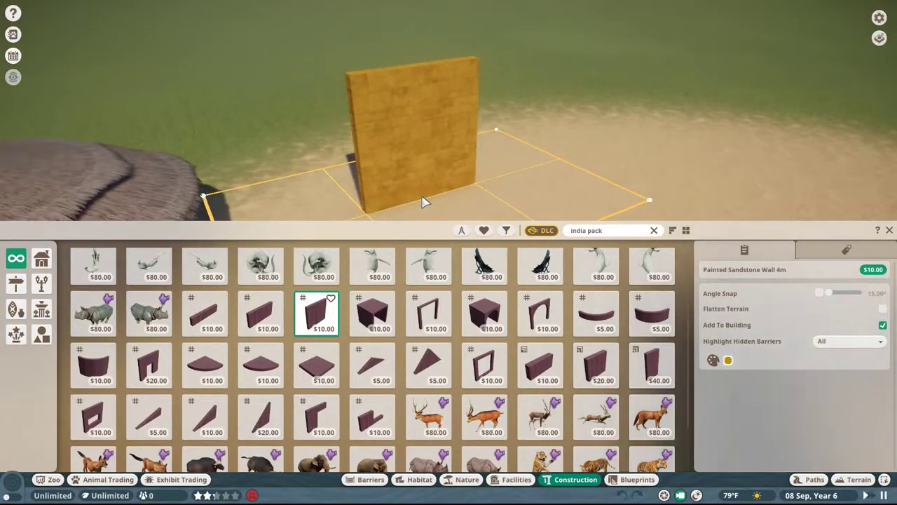
left_click(727, 360)
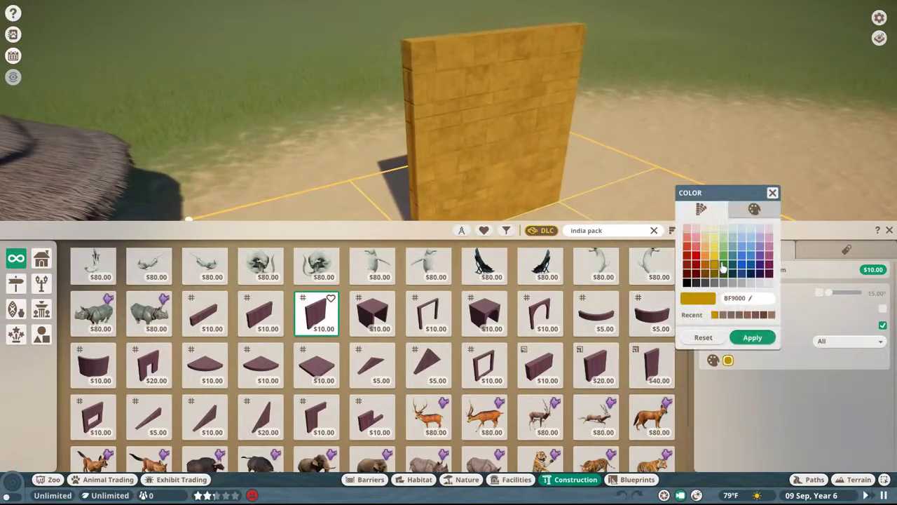
left_click(752, 338)
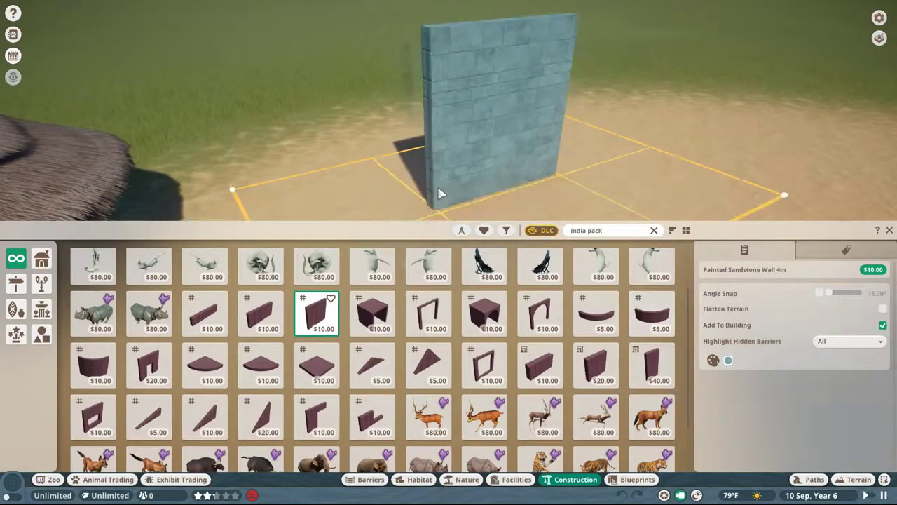
- Search the construction pieces for "wall" and look through the available wall sets
left_click(580, 231)
key("BackSpace")
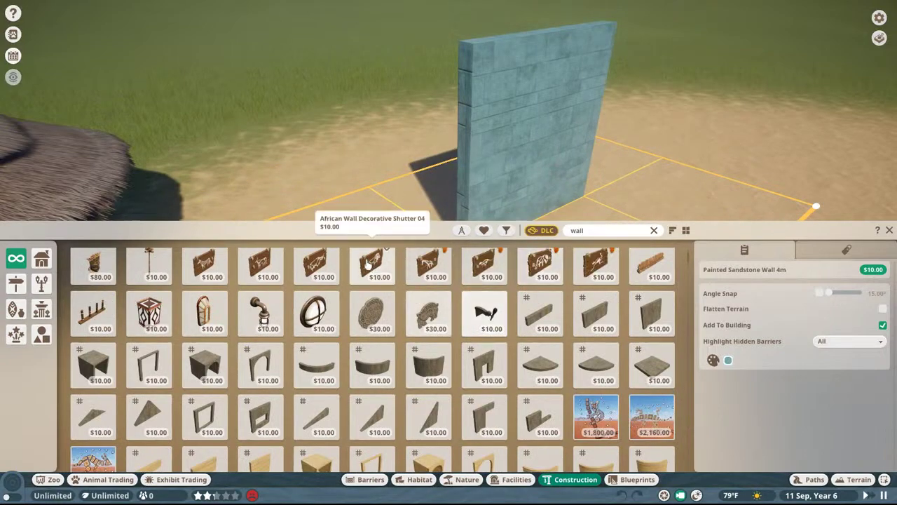
scroll(315, 289, "down", 1)
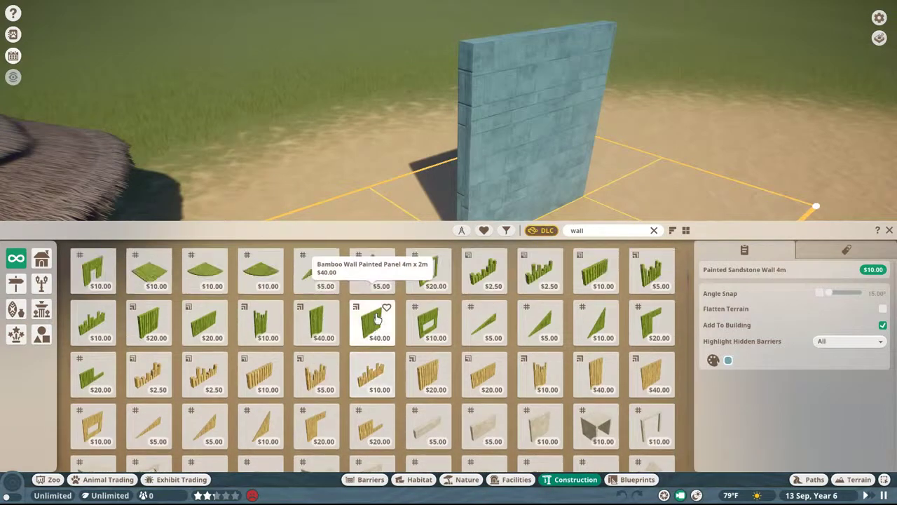
scroll(364, 329, "down", 1)
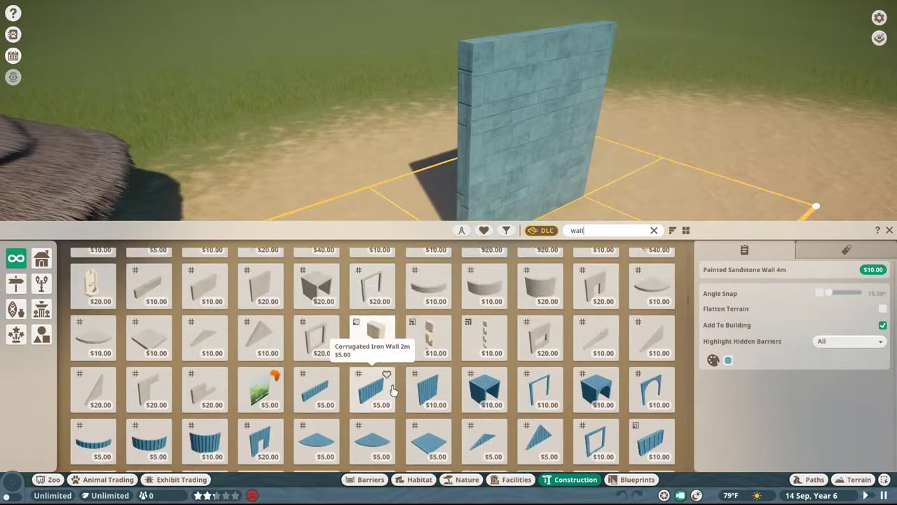
- Find the Sandstone Brick Wall 4m among the wall pieces and place one on the sandy ground
scroll(422, 373, "down", 1)
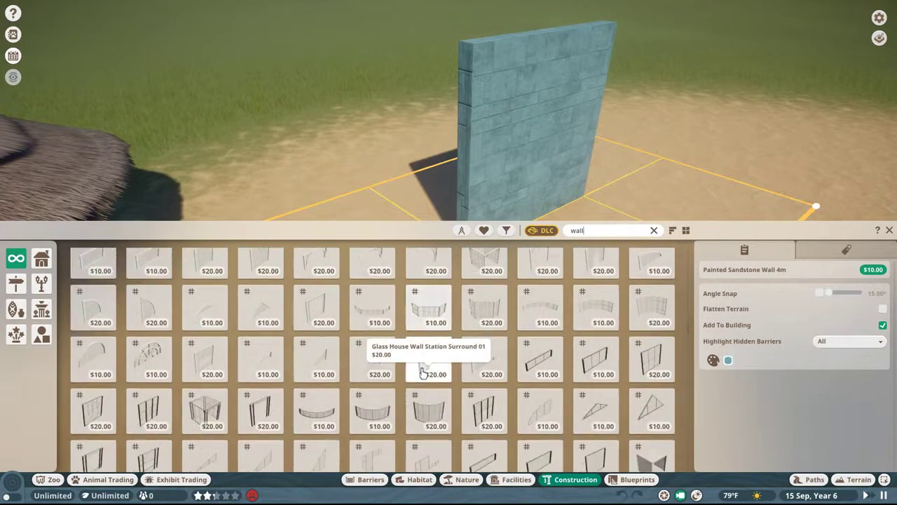
scroll(422, 373, "down", 1)
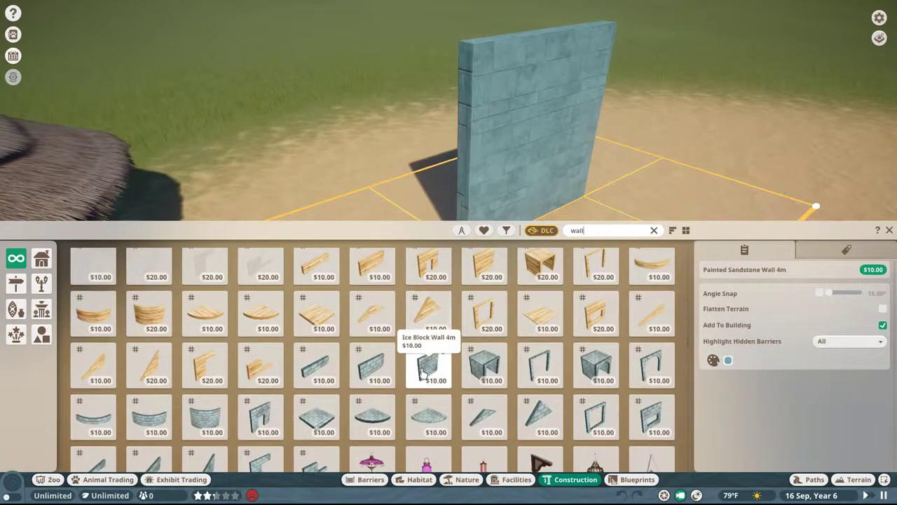
scroll(423, 373, "down", 1)
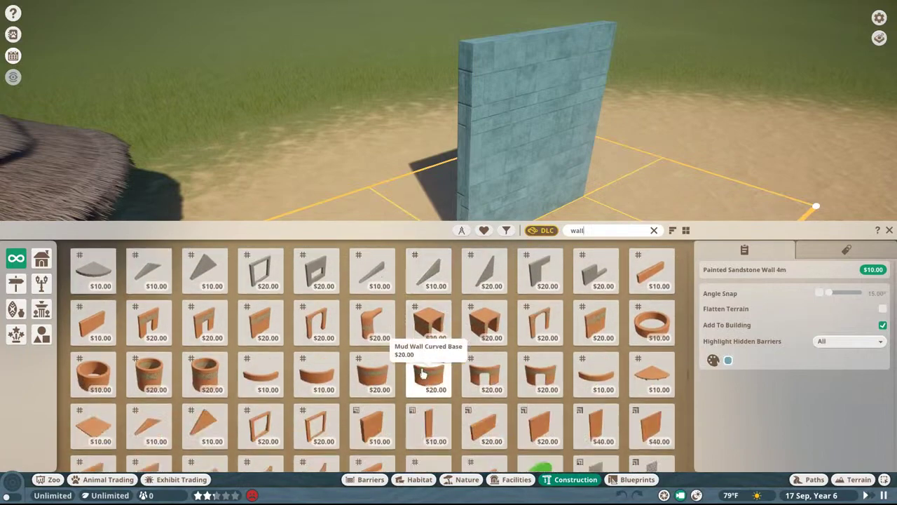
scroll(422, 372, "down", 4)
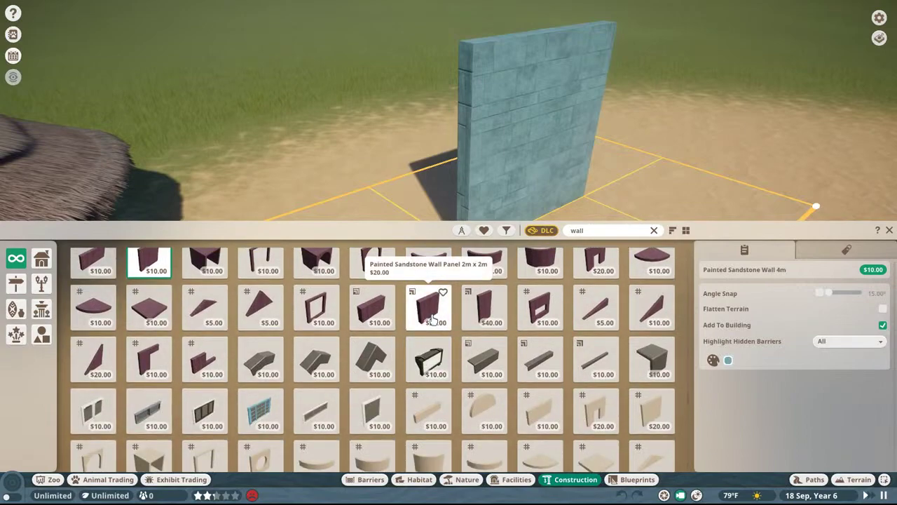
scroll(432, 320, "up", 2)
scroll(426, 324, "down", 1)
scroll(425, 327, "down", 5)
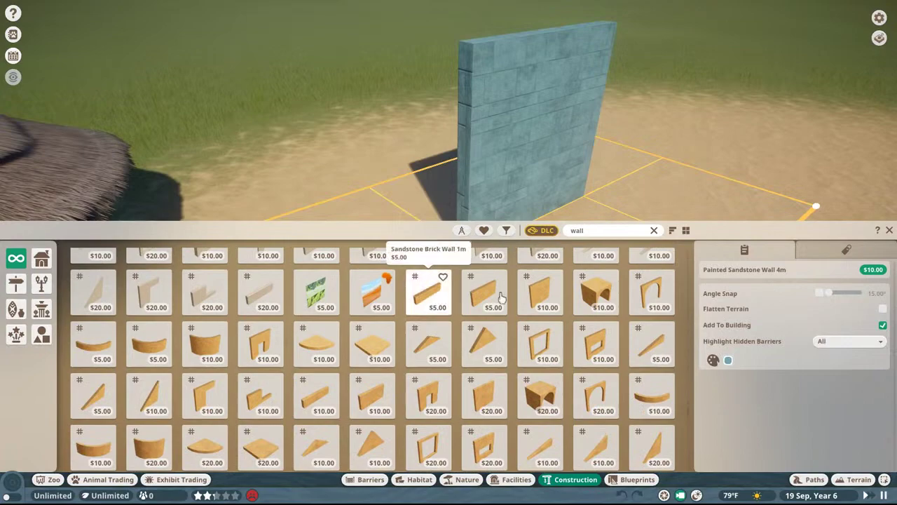
left_click(529, 298)
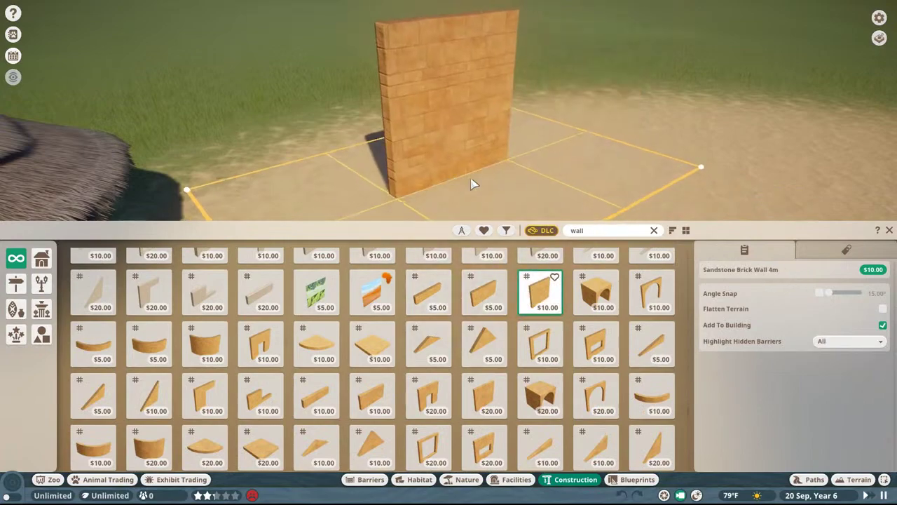
left_click(455, 182)
- Place a Painted Sandstone Wall 4m in line with the Sandstone Brick Wall 4m, joined at its edge
scroll(509, 292, "up", 5)
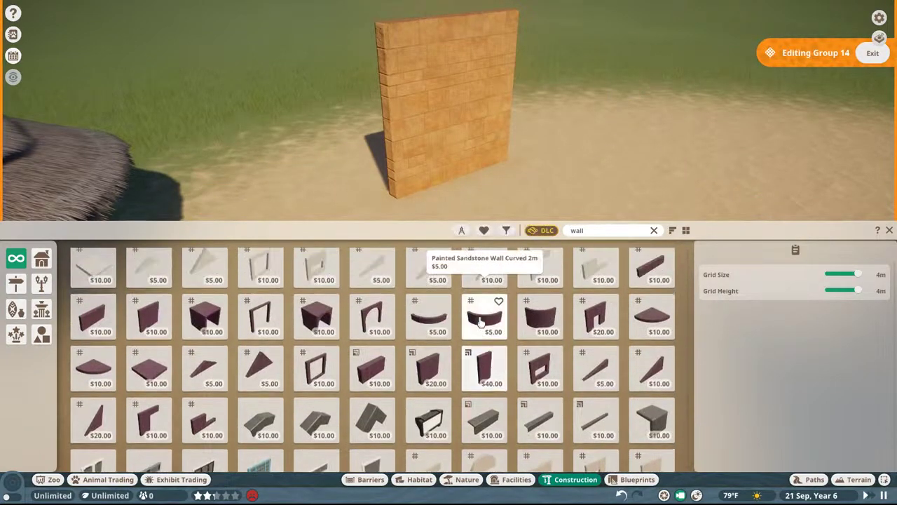
scroll(301, 351, "up", 1)
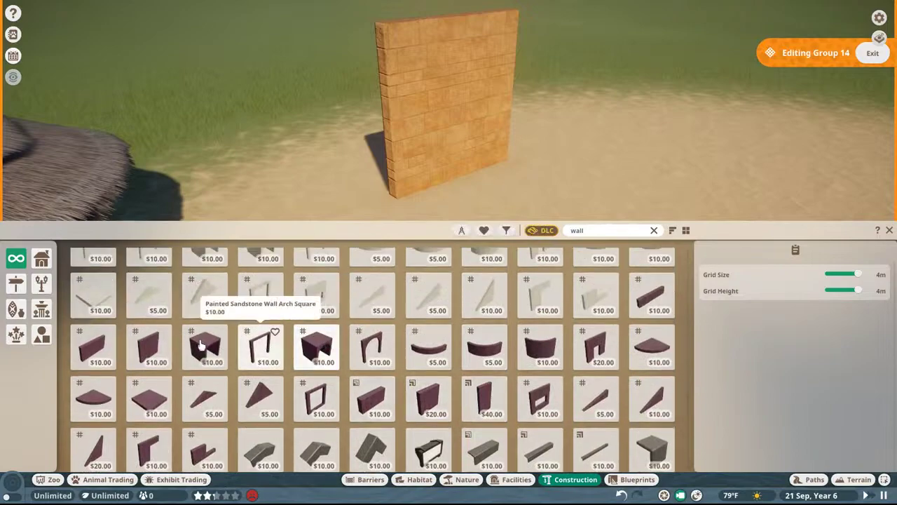
left_click(148, 352)
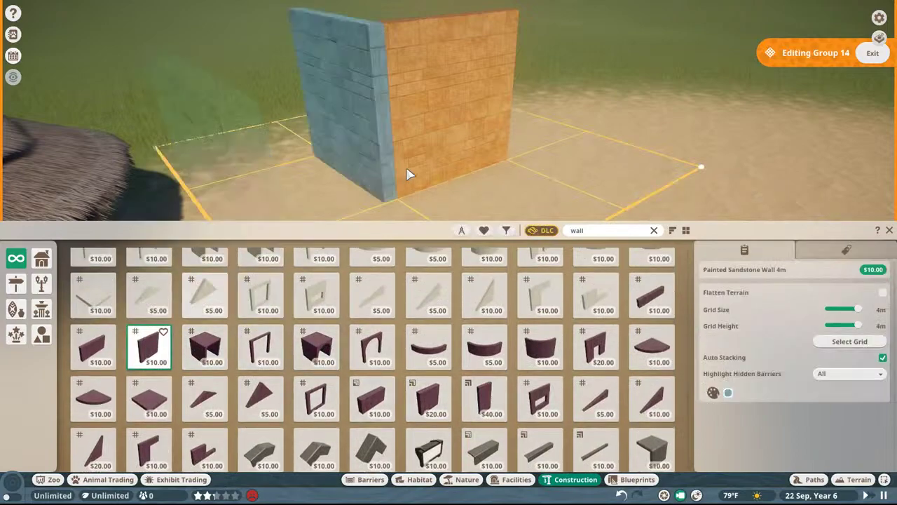
key("s")
left_click(360, 190)
right_click(379, 165)
- Try green 93C47D, light blue and pink C27BA0 on the placed Painted Sandstone Wall 4m, and settle on purple B4A7D6
left_click(355, 154)
left_click(820, 96)
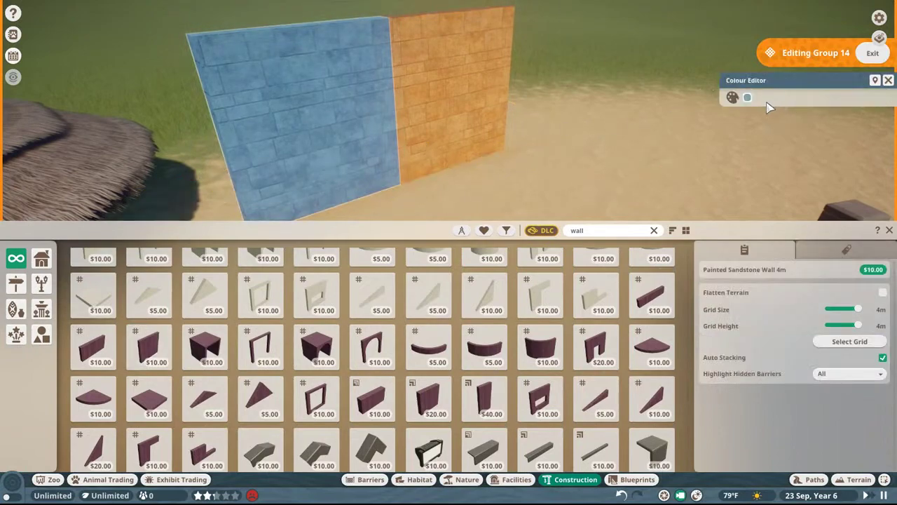
left_click(747, 97)
left_click(743, 179)
left_click(743, 172)
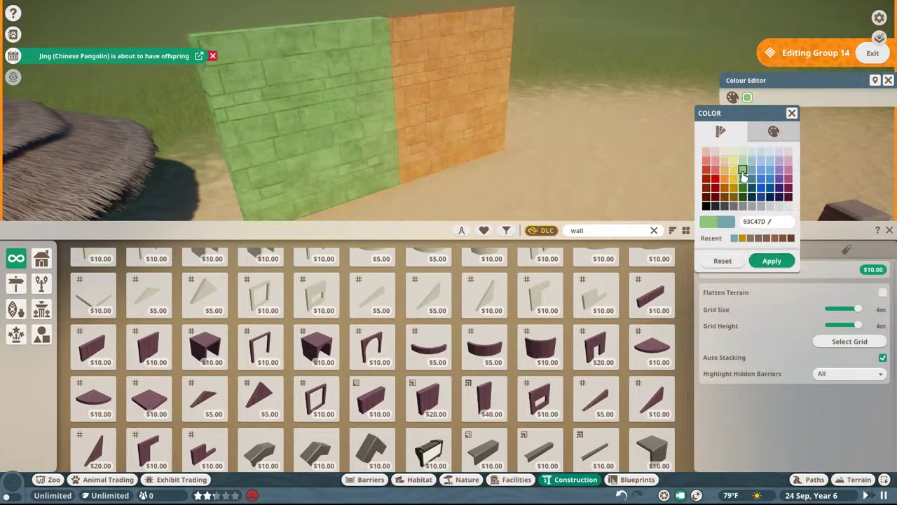
left_click(761, 161)
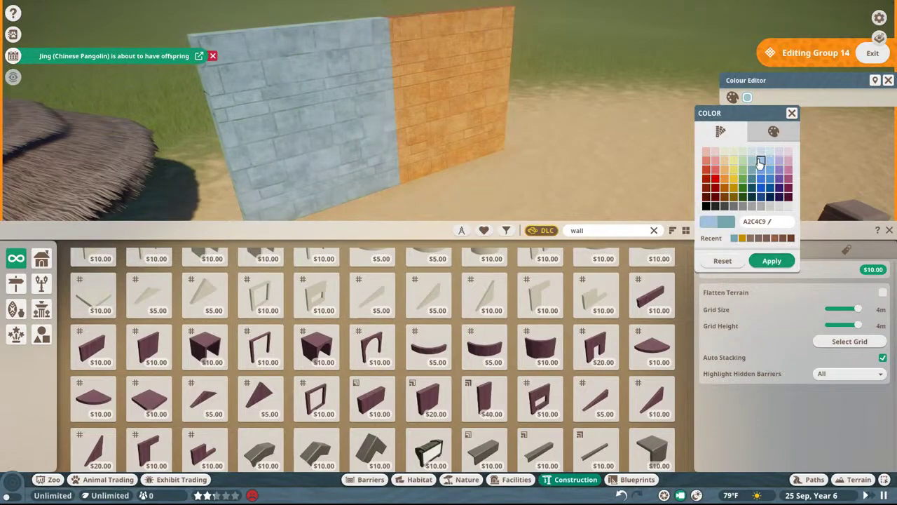
left_click(788, 171)
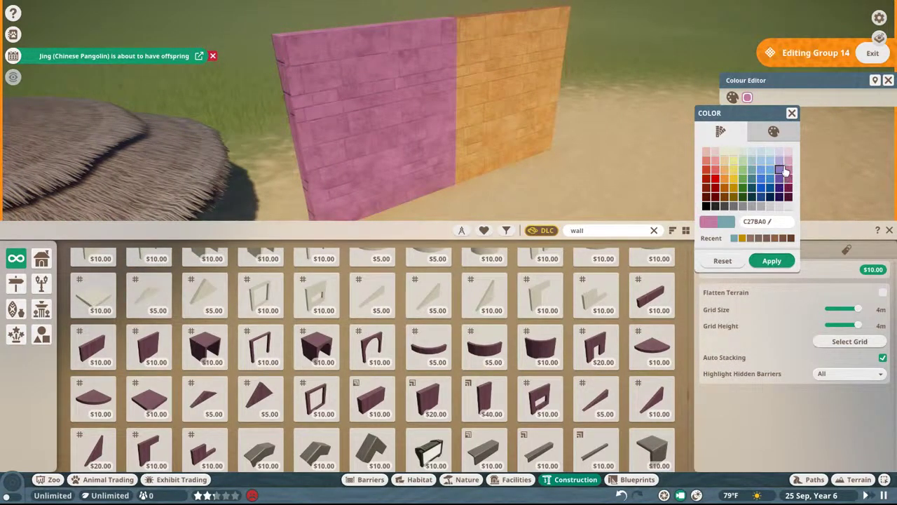
left_click(779, 161)
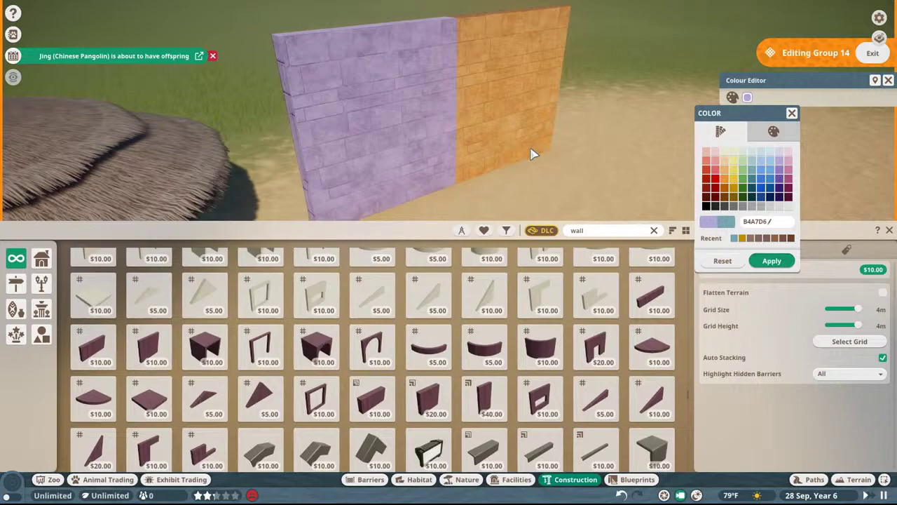
- Compare the editing options of the two placed walls and open the color choices of the Painted Sandstone Wall 4m
left_click(482, 106)
left_click(508, 118)
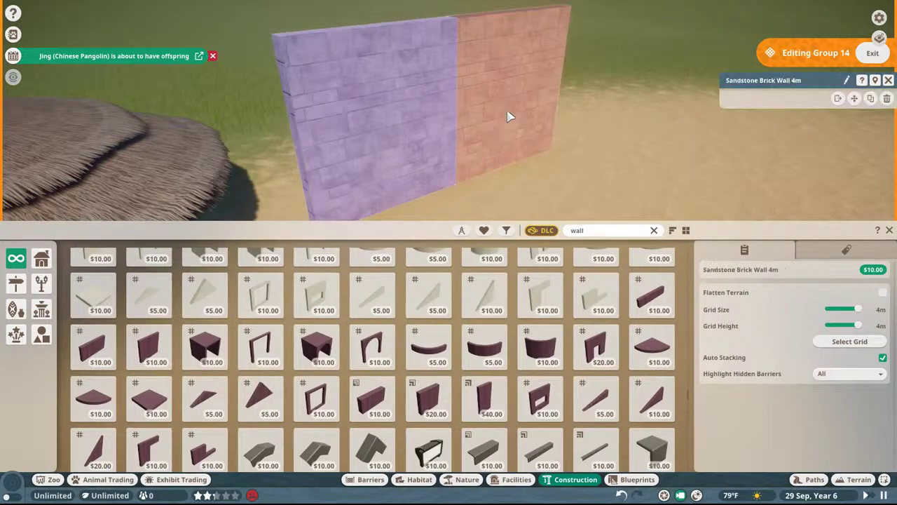
left_click(386, 136)
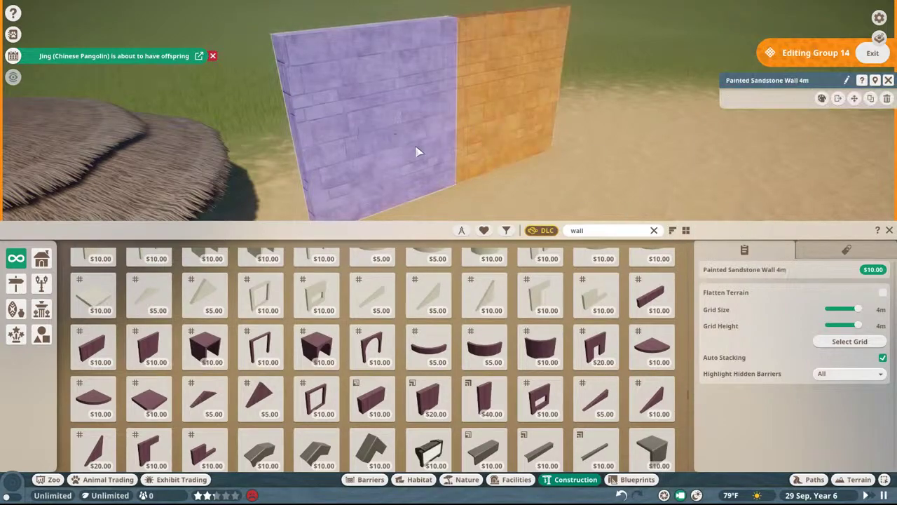
left_click(822, 98)
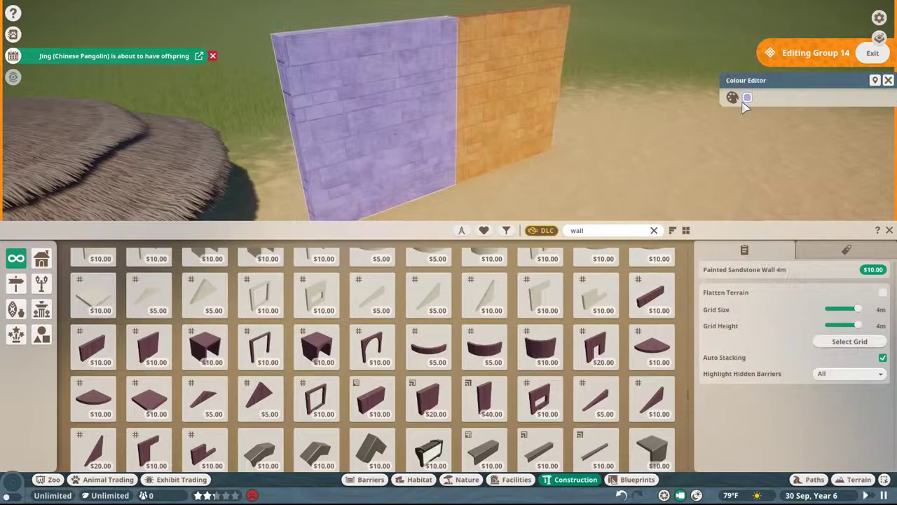
left_click(747, 97)
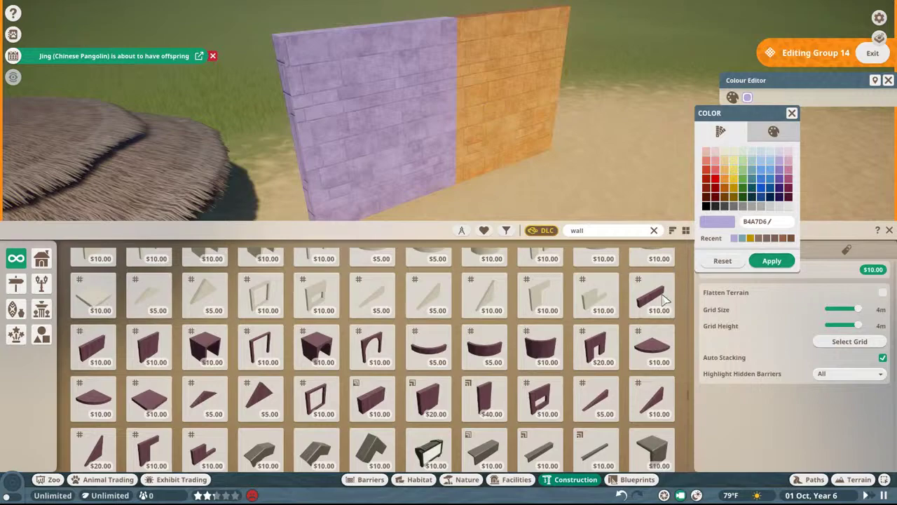
- Preview the Painted Sandstone Wall Floor Quarter Circle 01 beside the walls and inspect both placed walls again
left_click(650, 348)
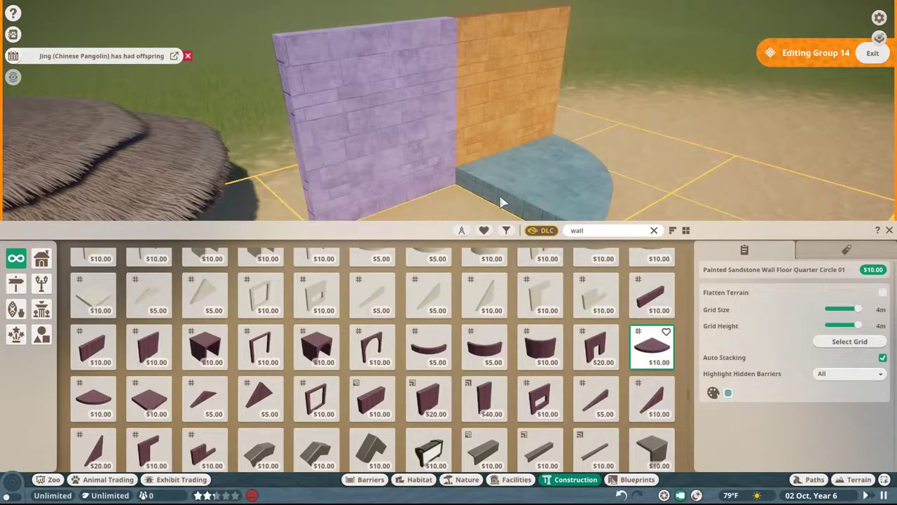
right_click(428, 147)
left_click(399, 143)
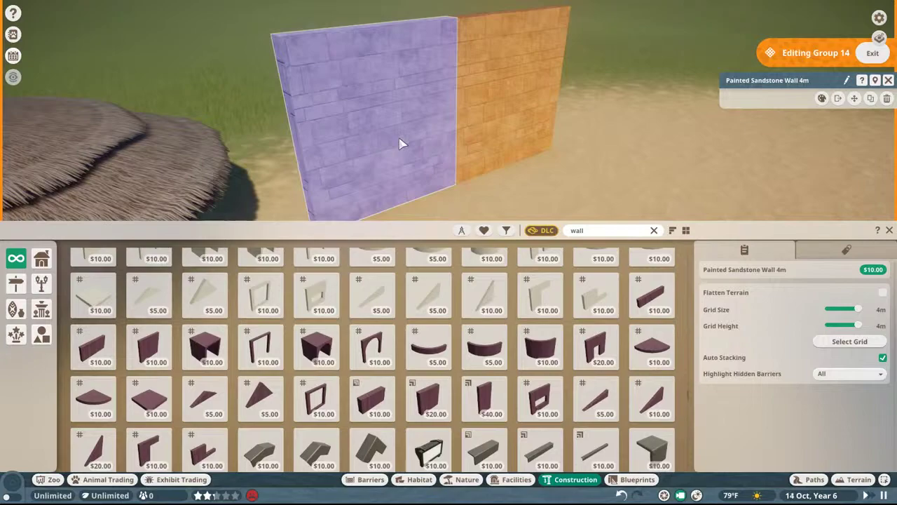
left_click(444, 140)
middle_click_drag(444, 139, 427, 161)
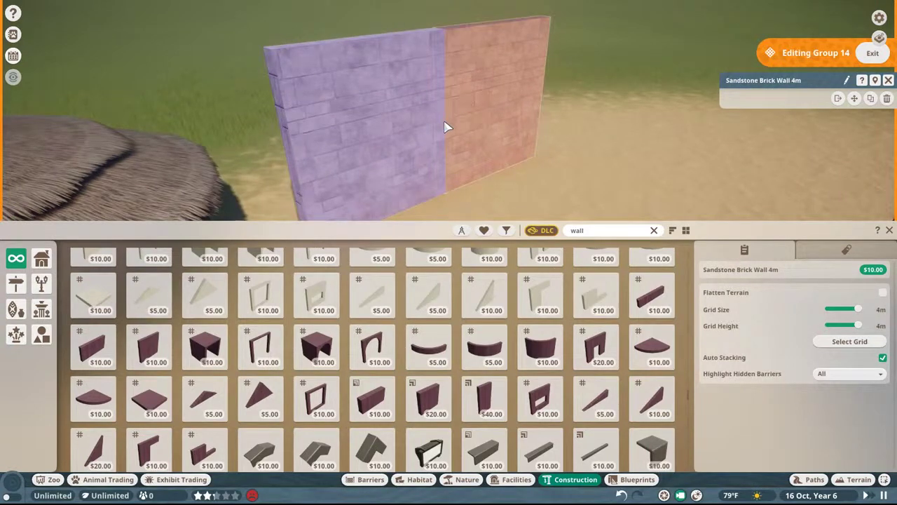
left_click(587, 86)
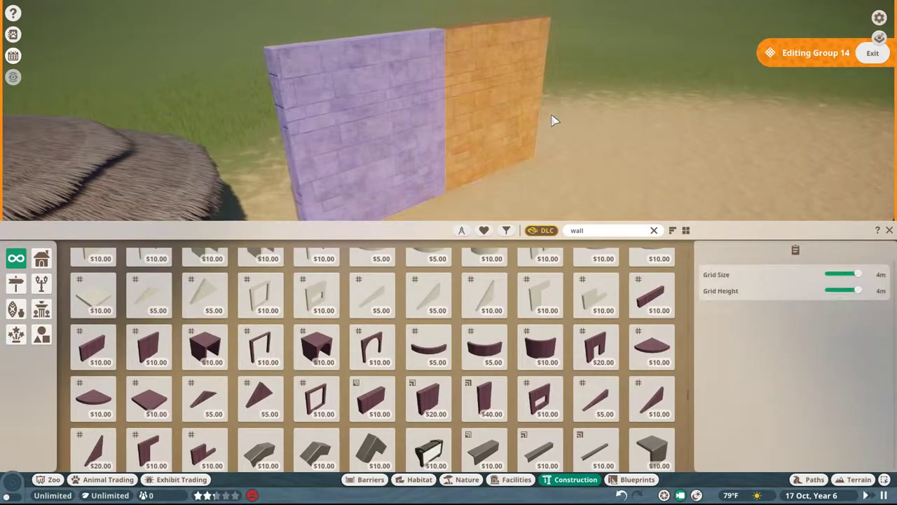
- Look through the remaining "wall" search results, including the stained wood and stone brick sets and the animal head mounts
scroll(554, 120, "down", 2)
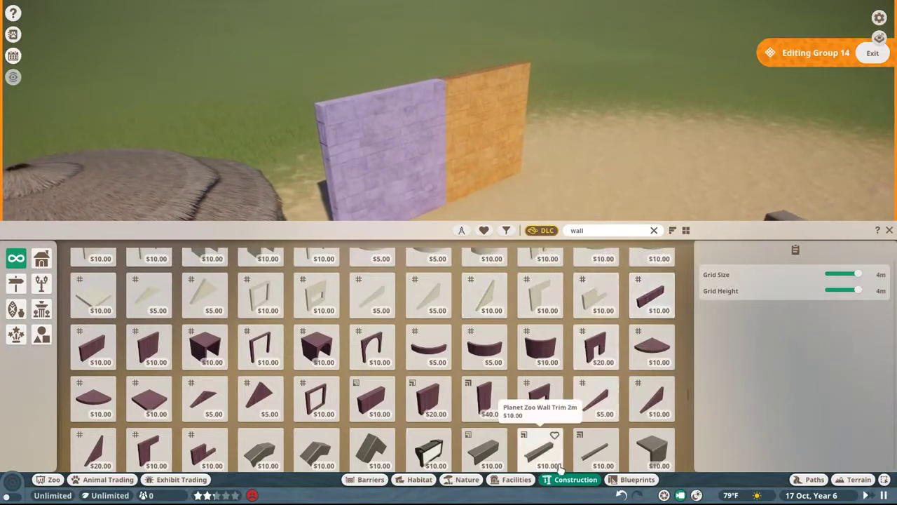
scroll(538, 347, "down", 6)
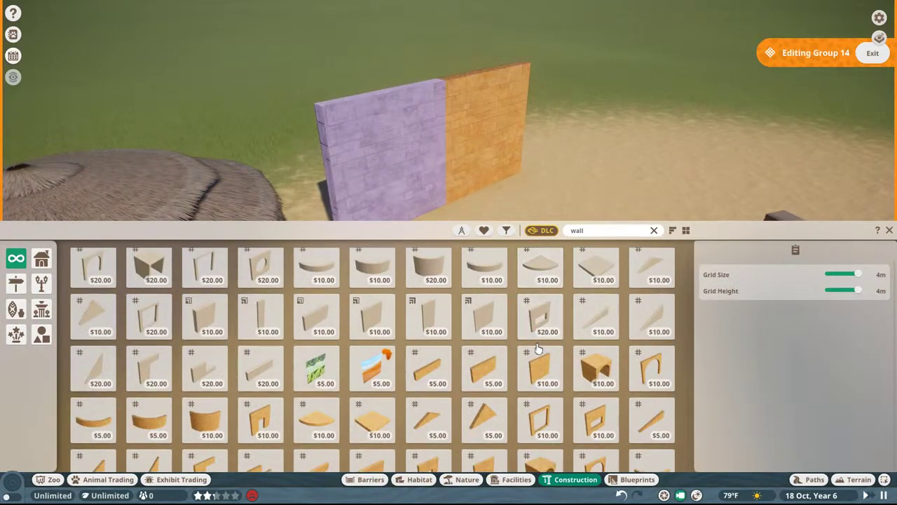
scroll(534, 348, "down", 8)
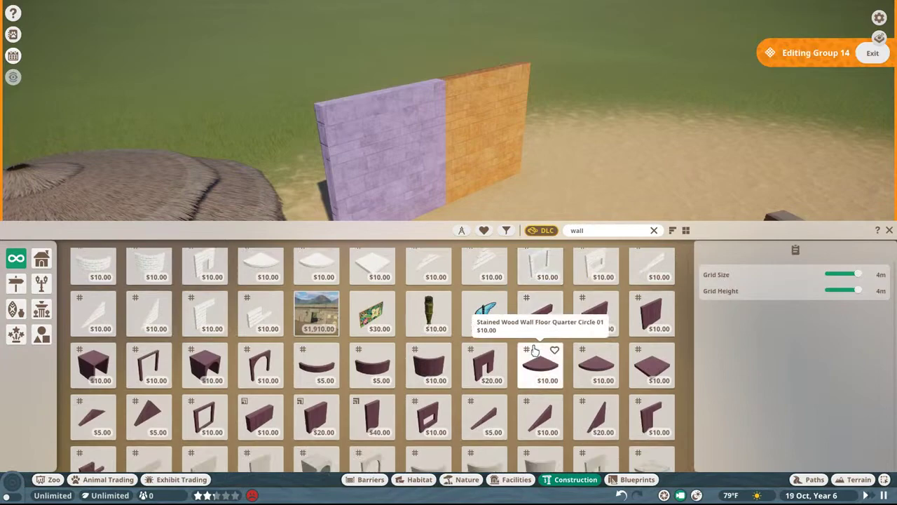
scroll(534, 351, "down", 3)
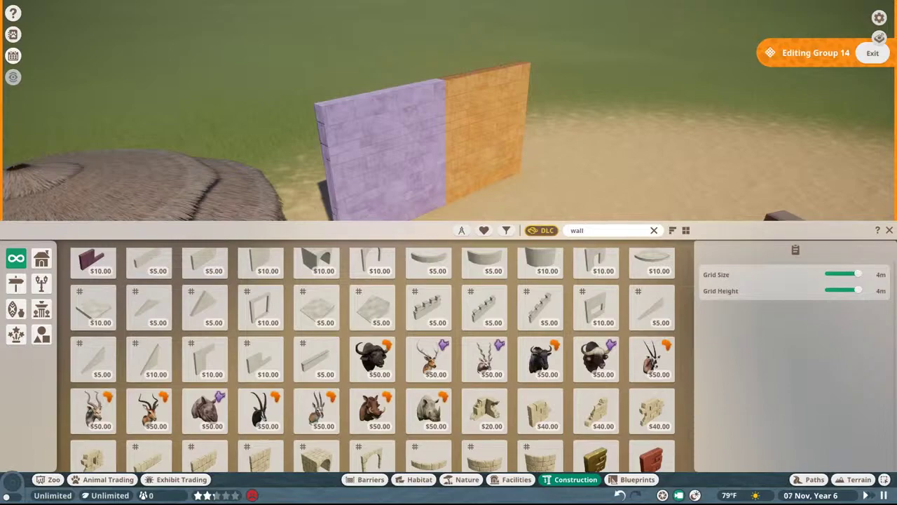
scroll(477, 262, "down", 1)
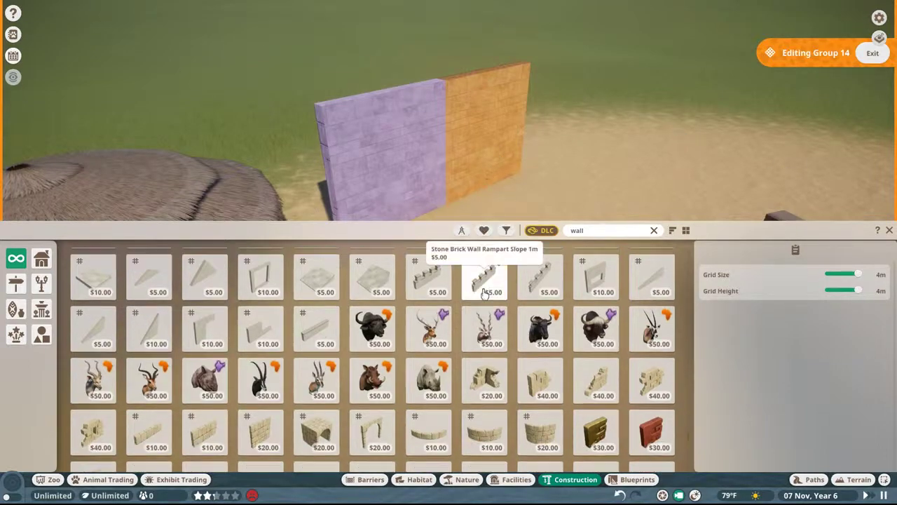